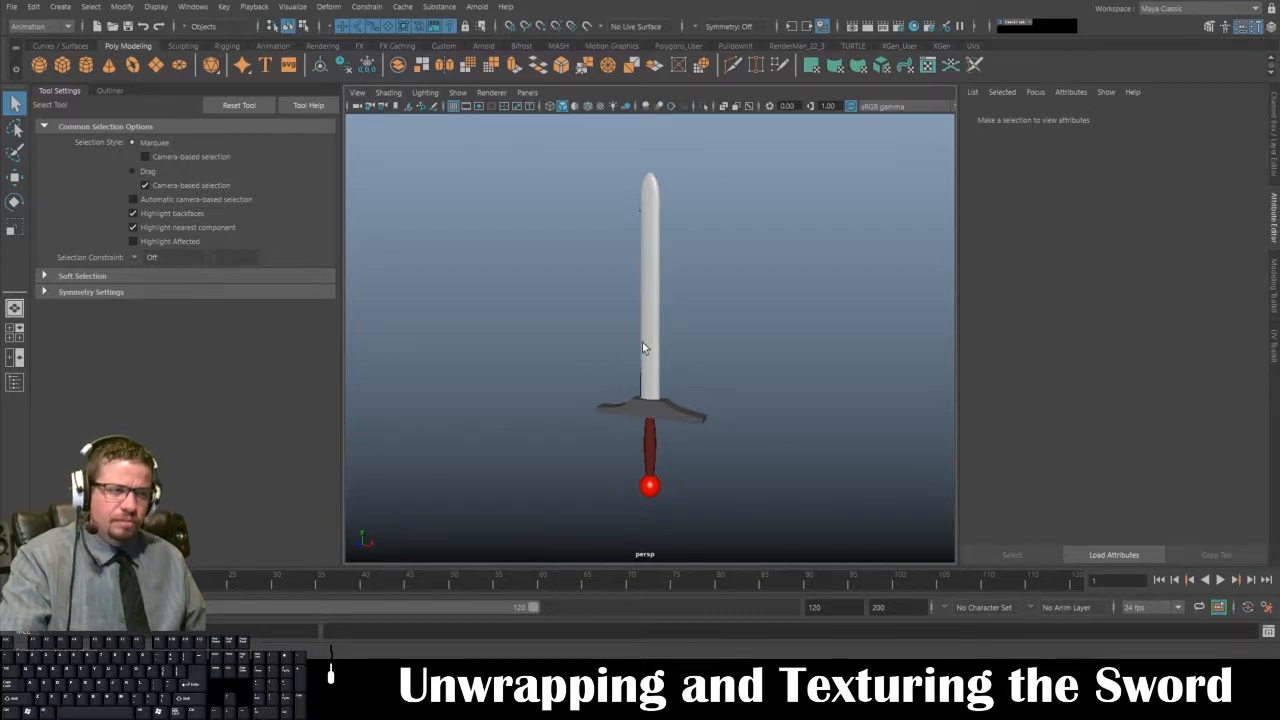
- Select the sword mesh and switch the workspace to the saved Persp/UV Editor layout
mouse_move(506, 267)
alt+mouse_down()
mouse_move(777, 266)
mouse_move(521, 270)
alt+mouse_up()
click(645, 330)
alt+drag(645, 330, 635, 187)
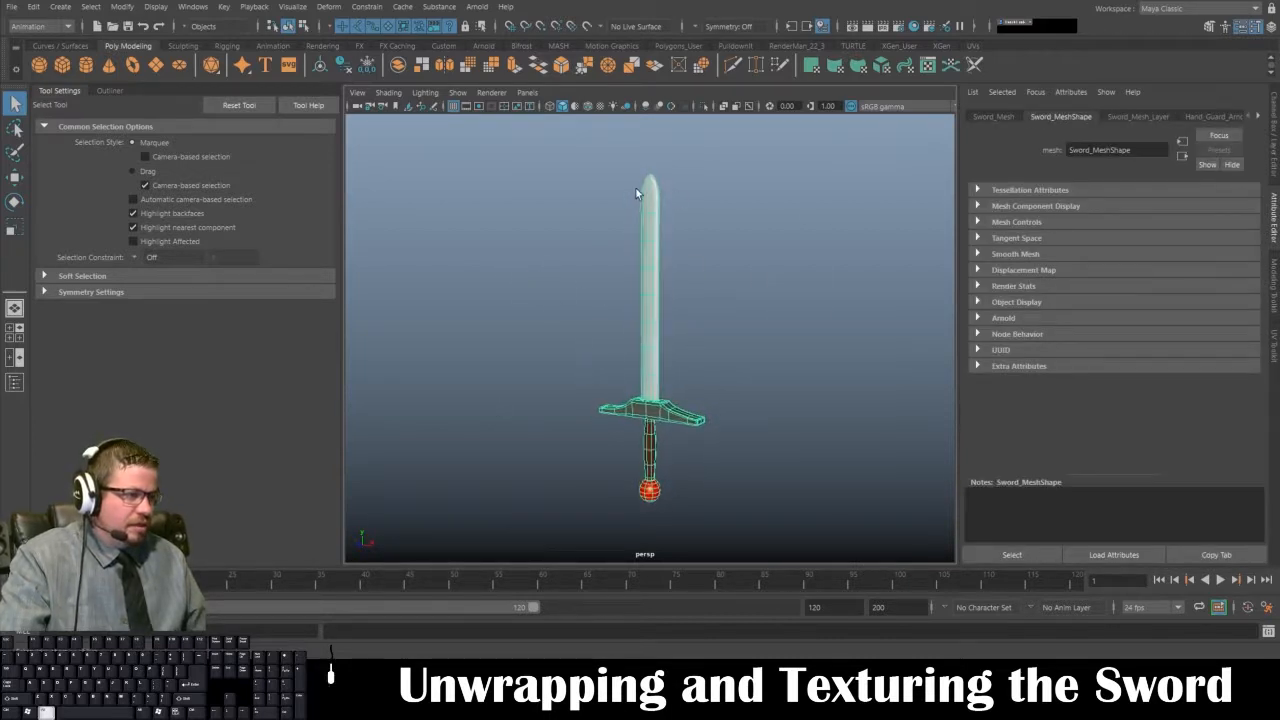
click(526, 92)
mouse_move(590, 204)
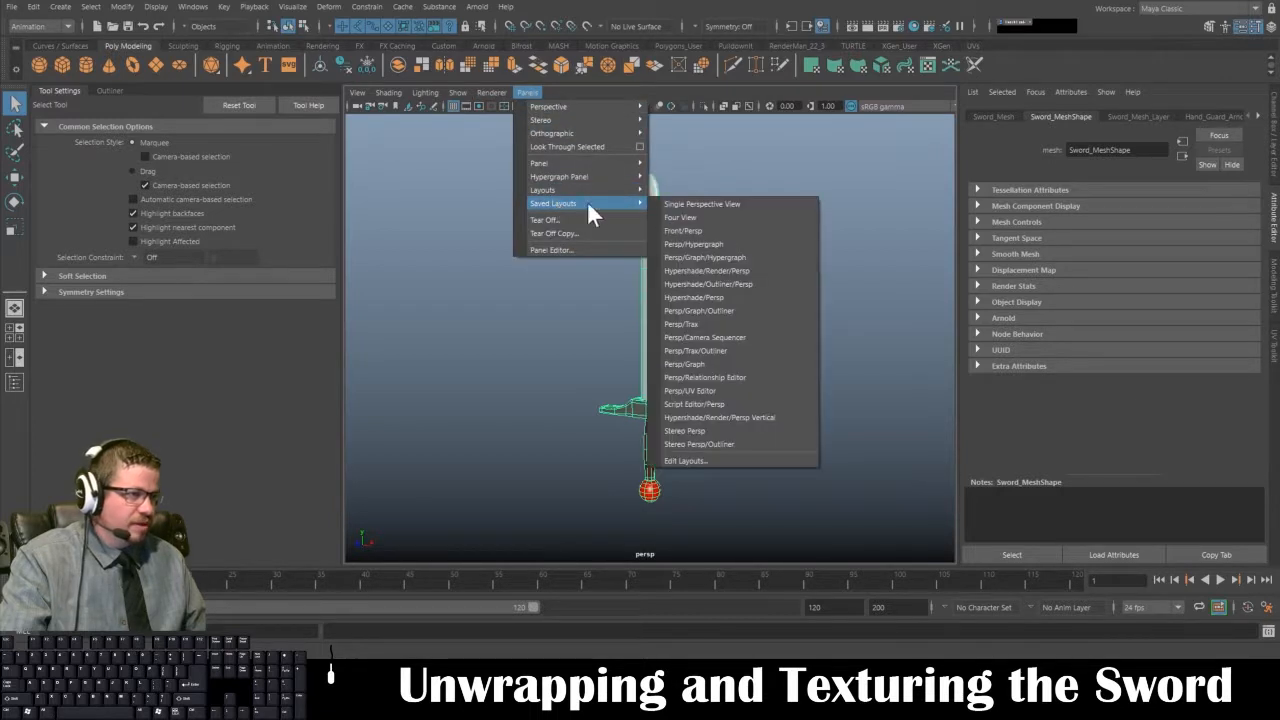
click(703, 390)
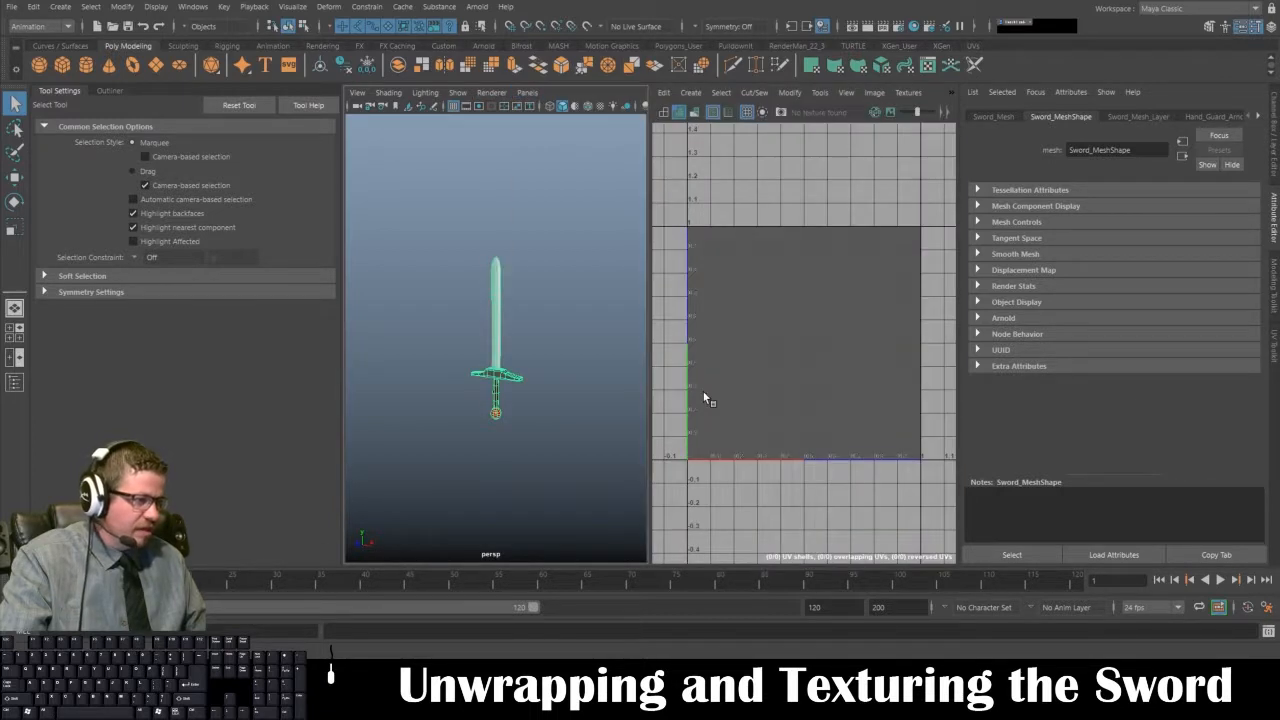
- Bring up the sword's UVs beside the model and show the attributes of Hand_Guard_Arnold_Material
click(494, 385)
alt+right_drag(449, 266, 497, 285)
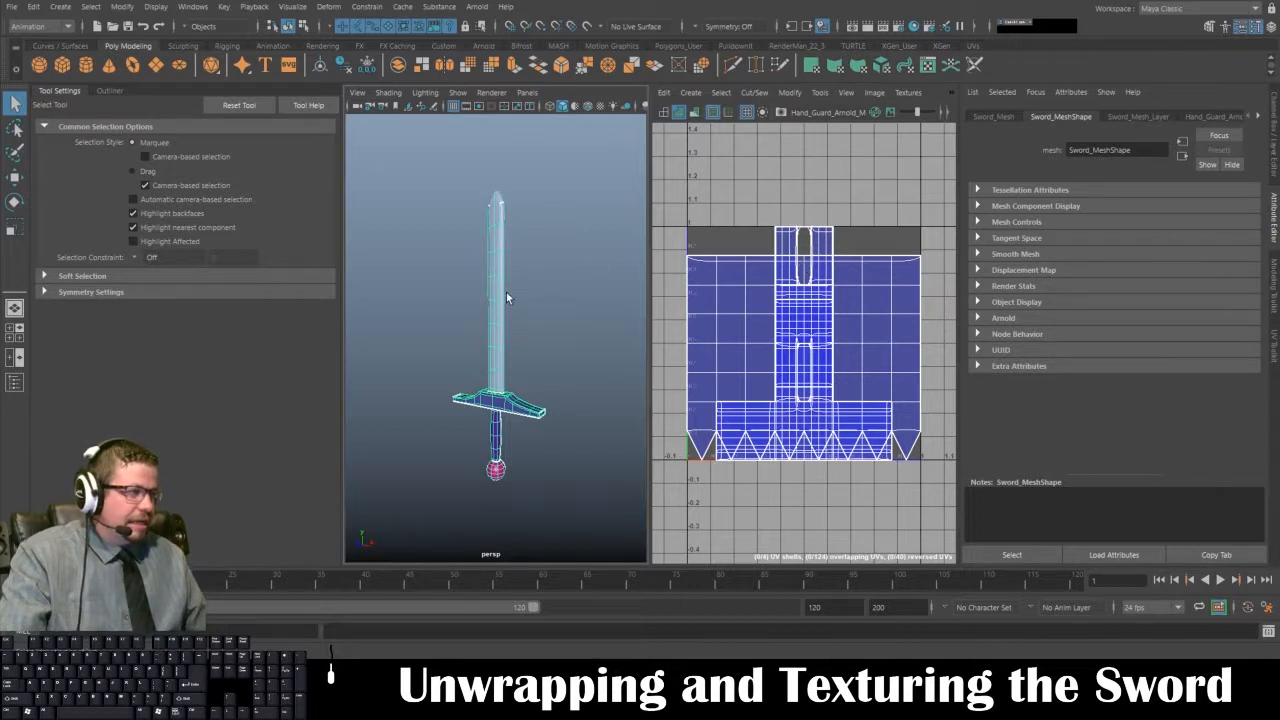
click(1258, 117)
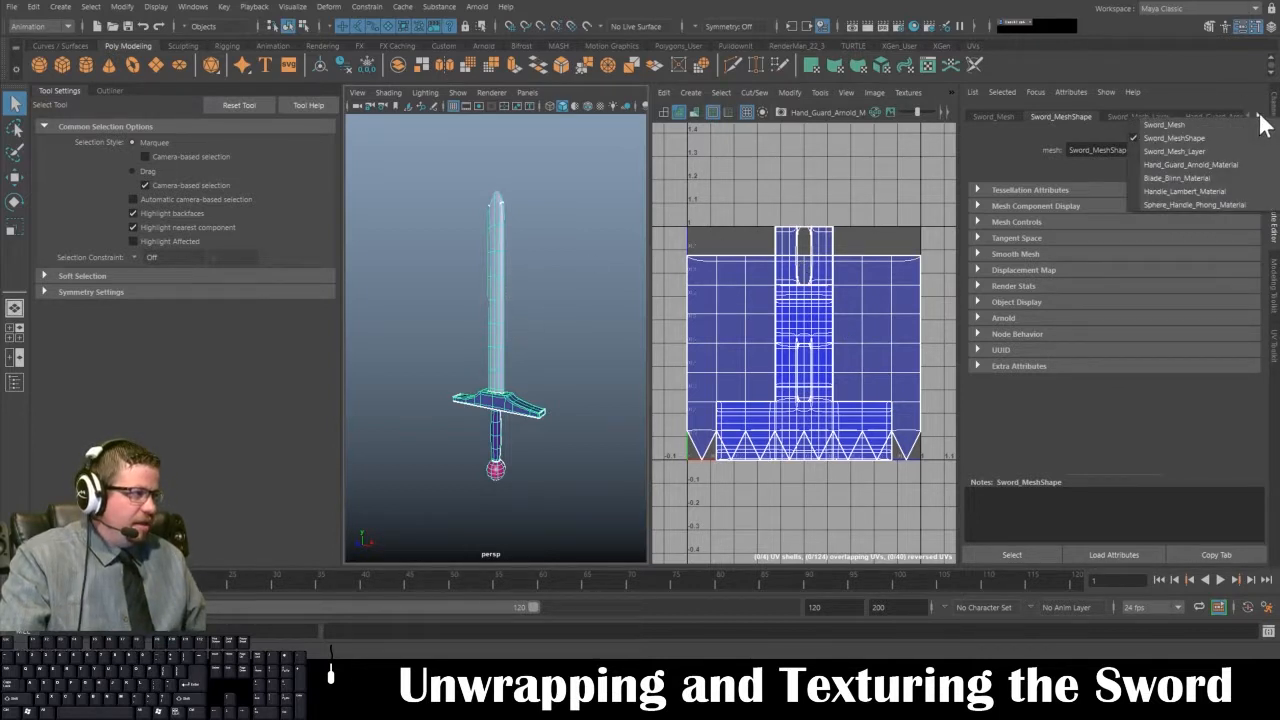
click(1162, 165)
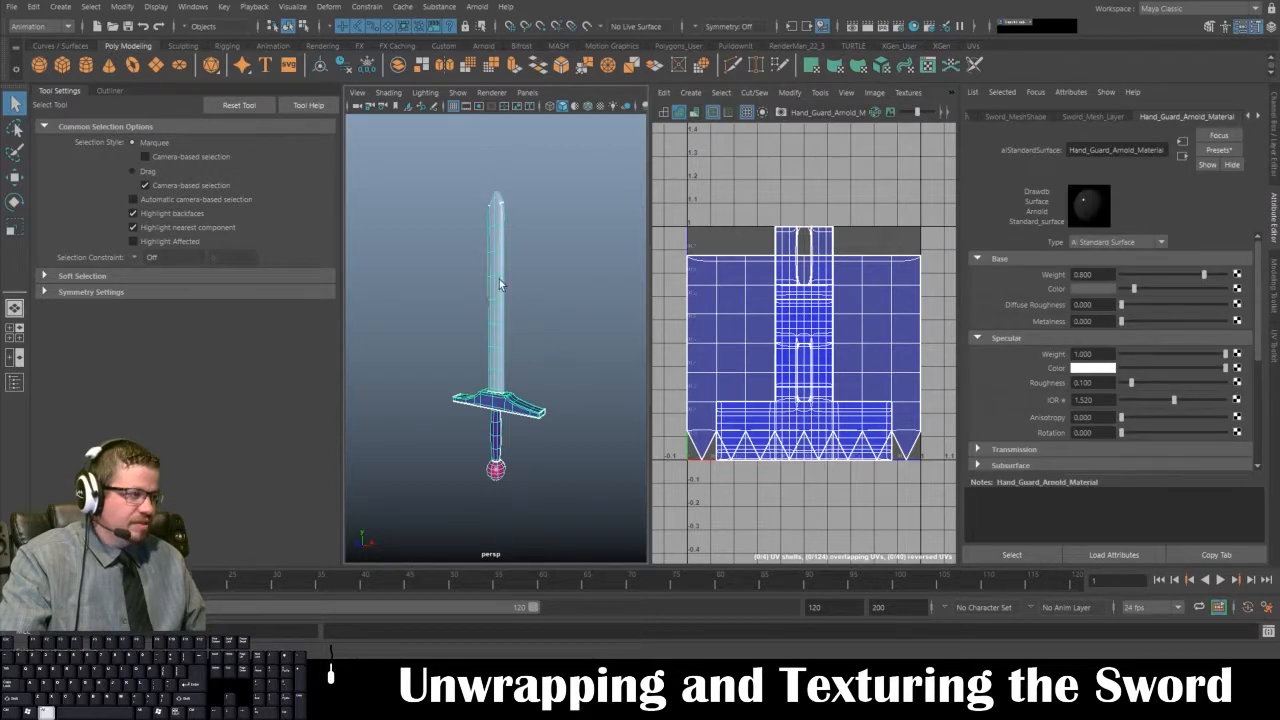
- Compare the sword's UV shells with shading off and on in the UV editor
alt+right_drag(500, 285, 585, 363)
alt+drag(574, 277, 534, 214)
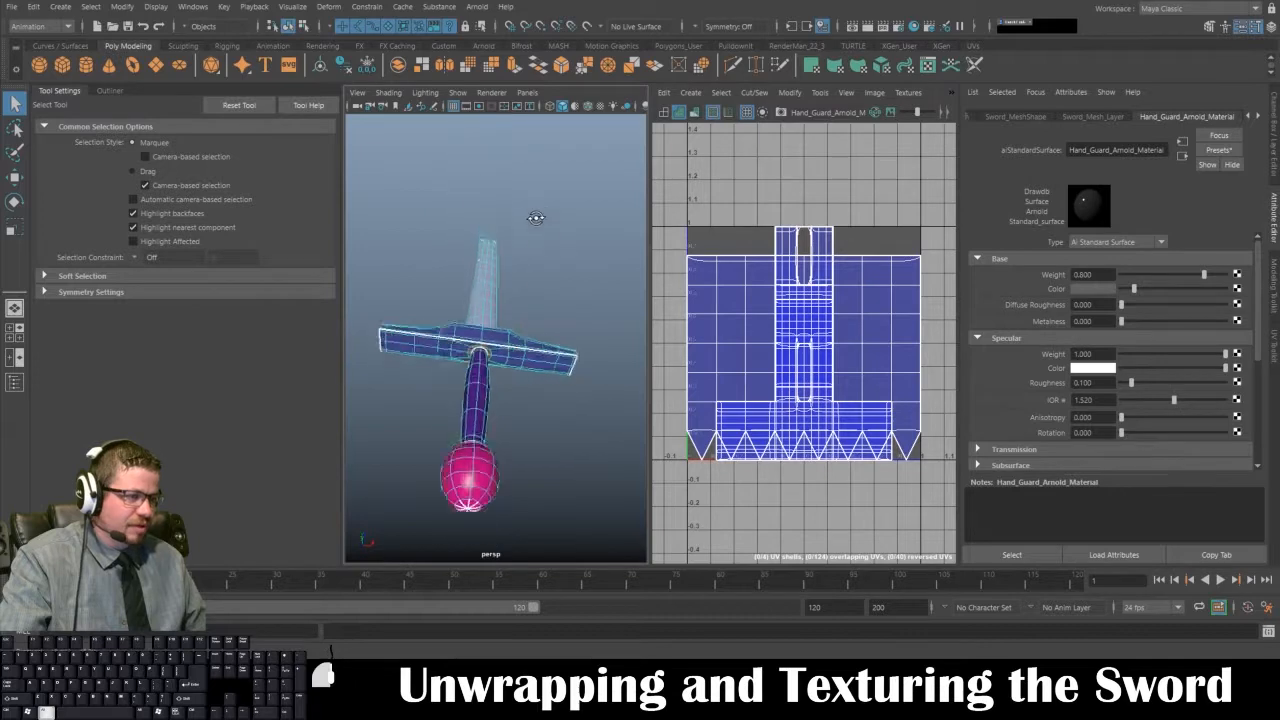
alt+right_drag(534, 214, 448, 262)
alt+drag(448, 262, 512, 424)
click(678, 113)
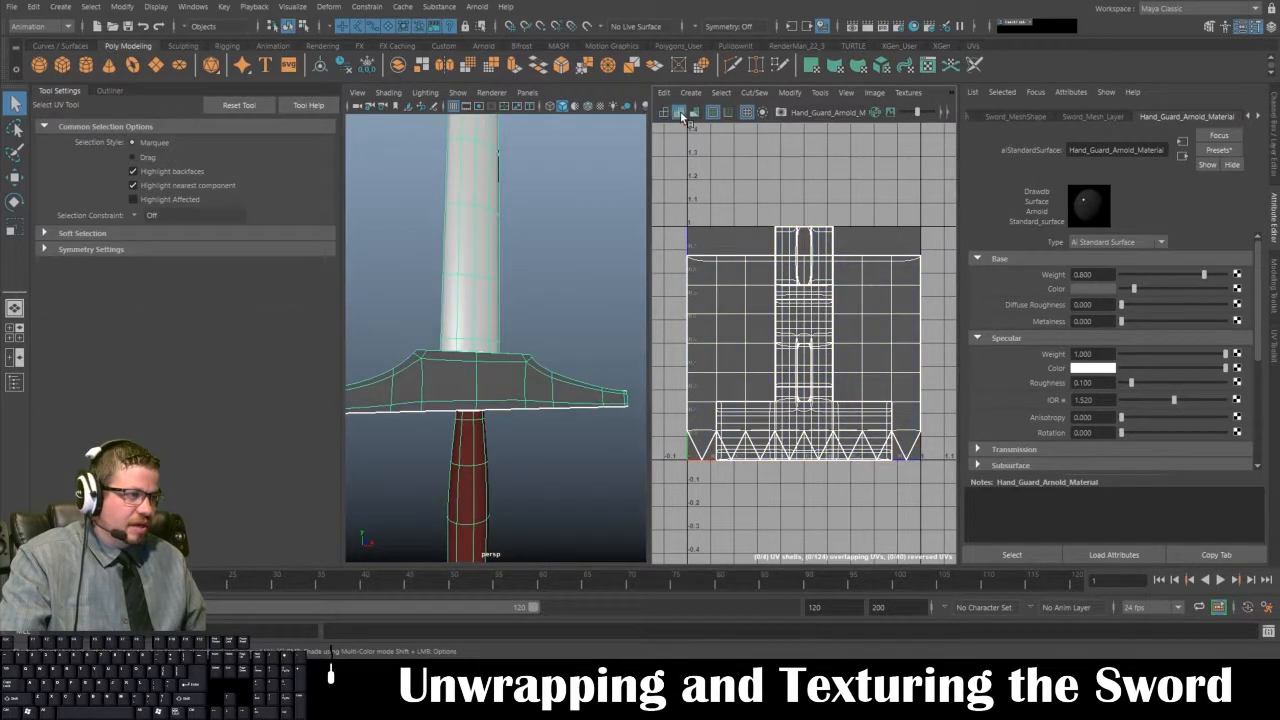
click(679, 113)
click(679, 113)
click(679, 113)
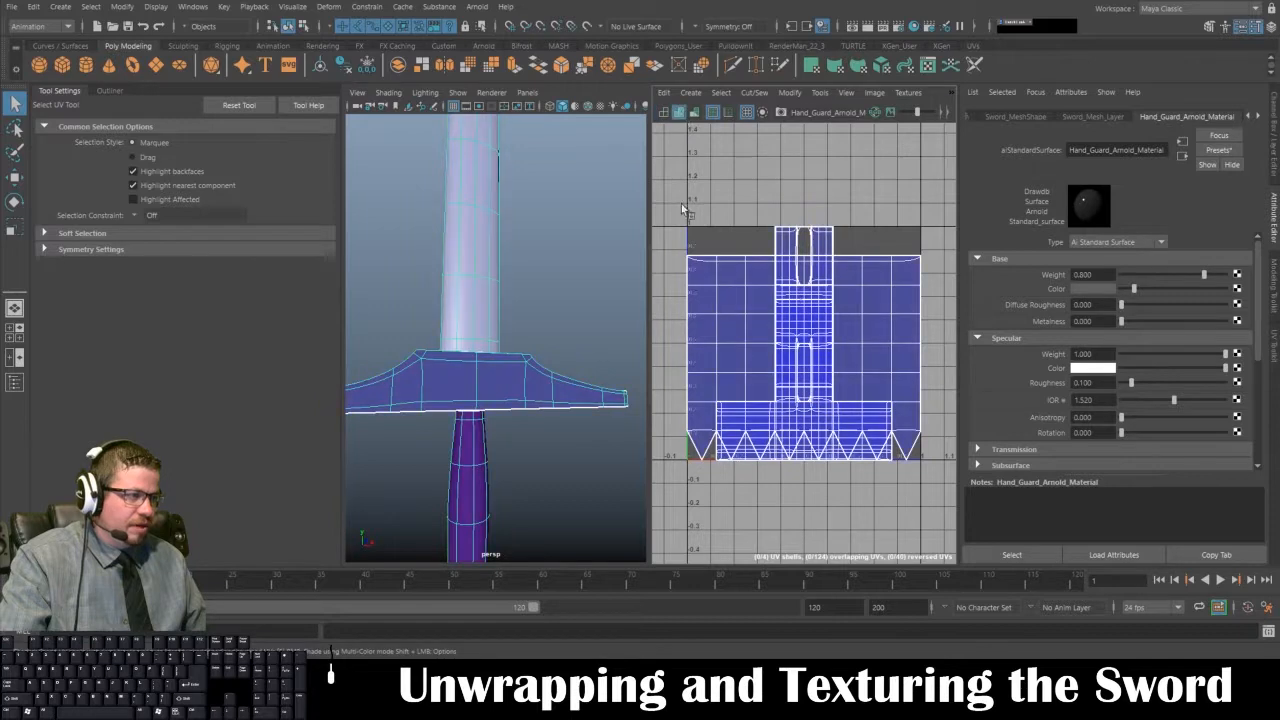
click(679, 113)
click(679, 113)
click(679, 113)
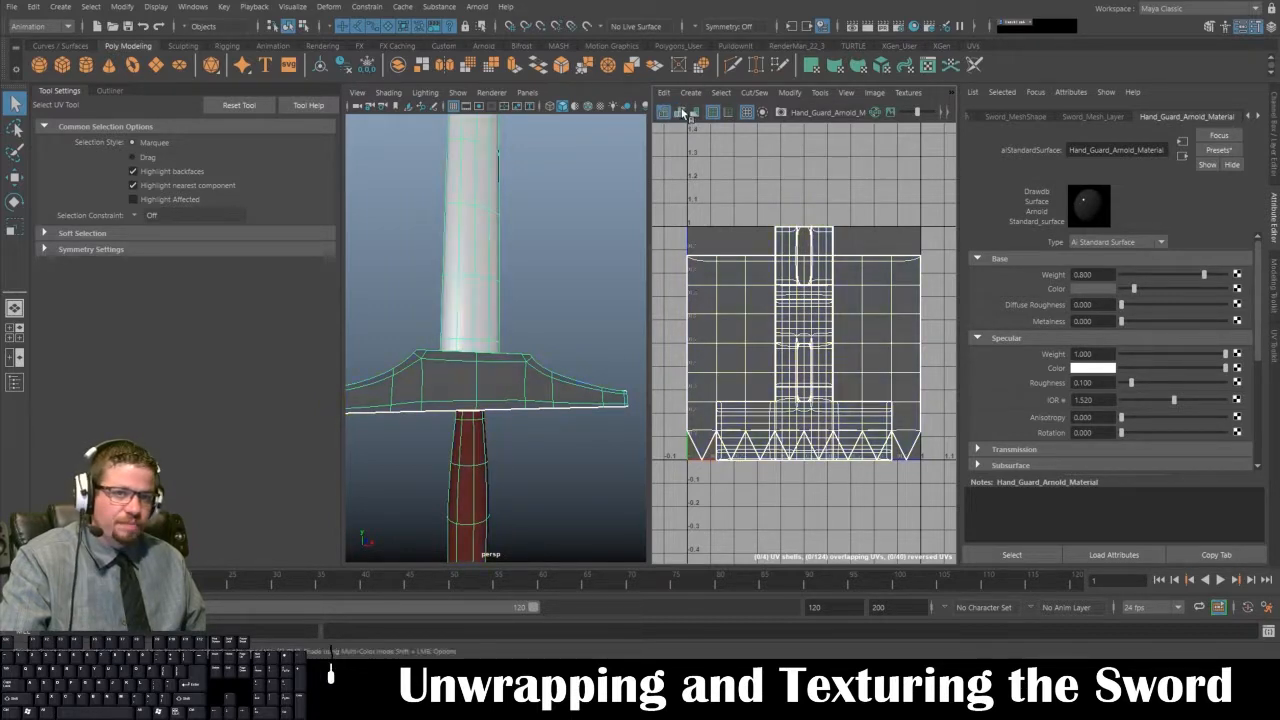
click(680, 113)
- Display the UV distortion shading, examine it on the hand guard, blade and handle, and switch it off again
click(694, 113)
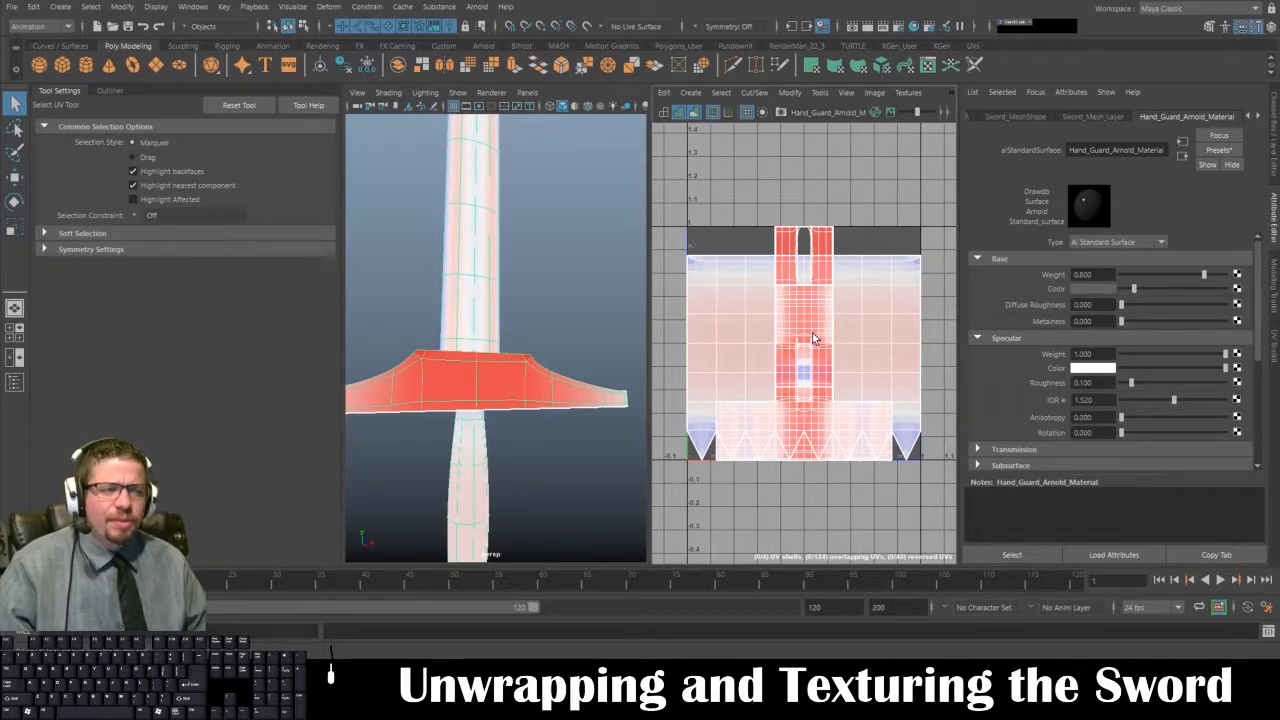
key(q)
scroll(471, 327, down, 5)
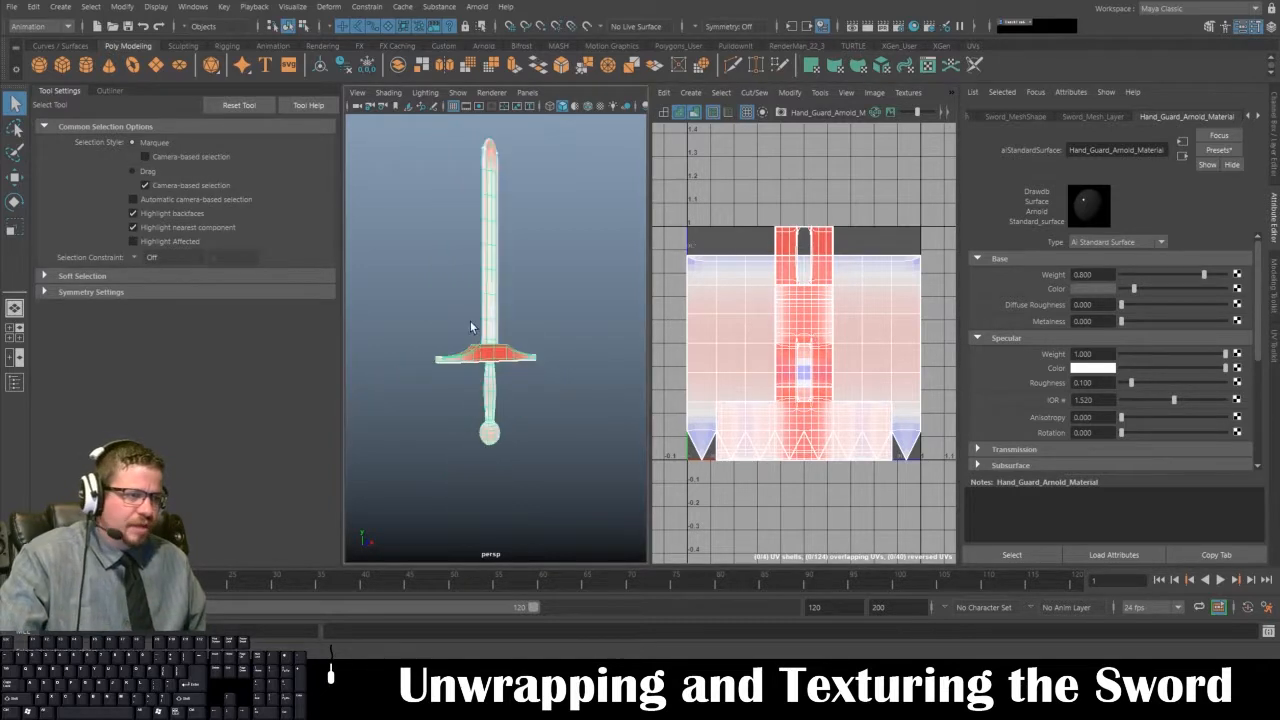
scroll(493, 354, up, 6)
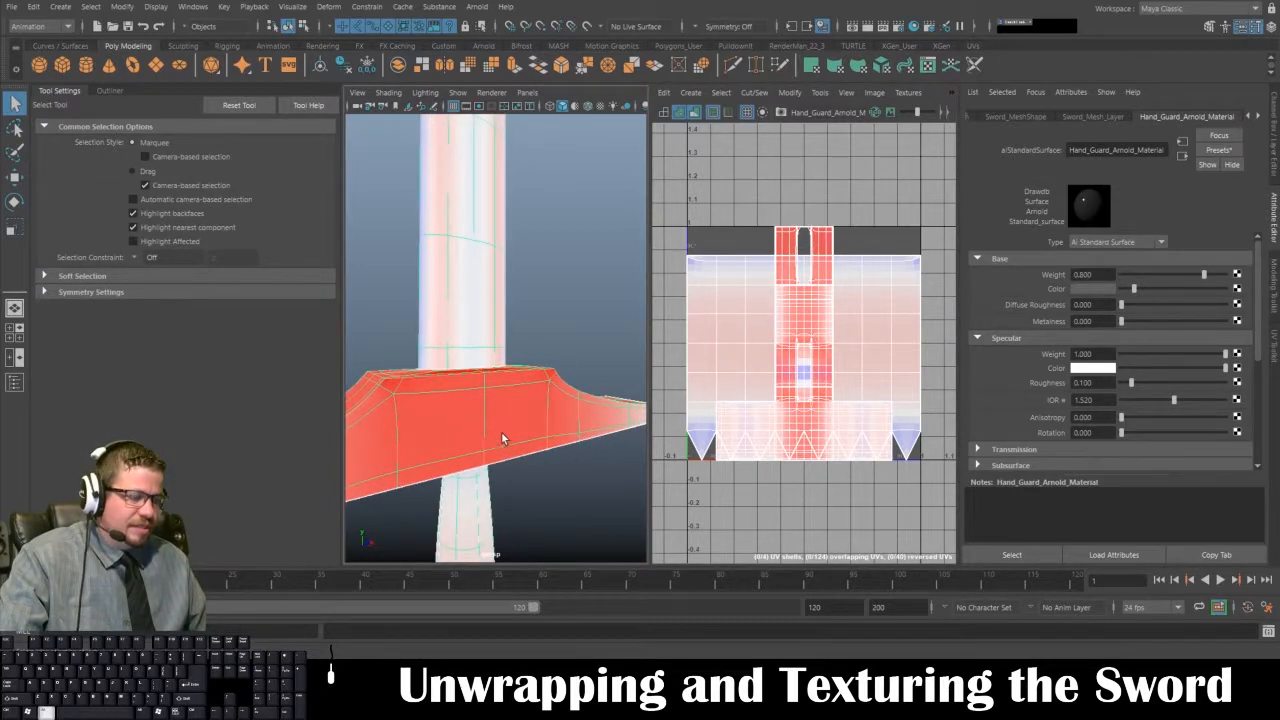
scroll(474, 391, down, 2)
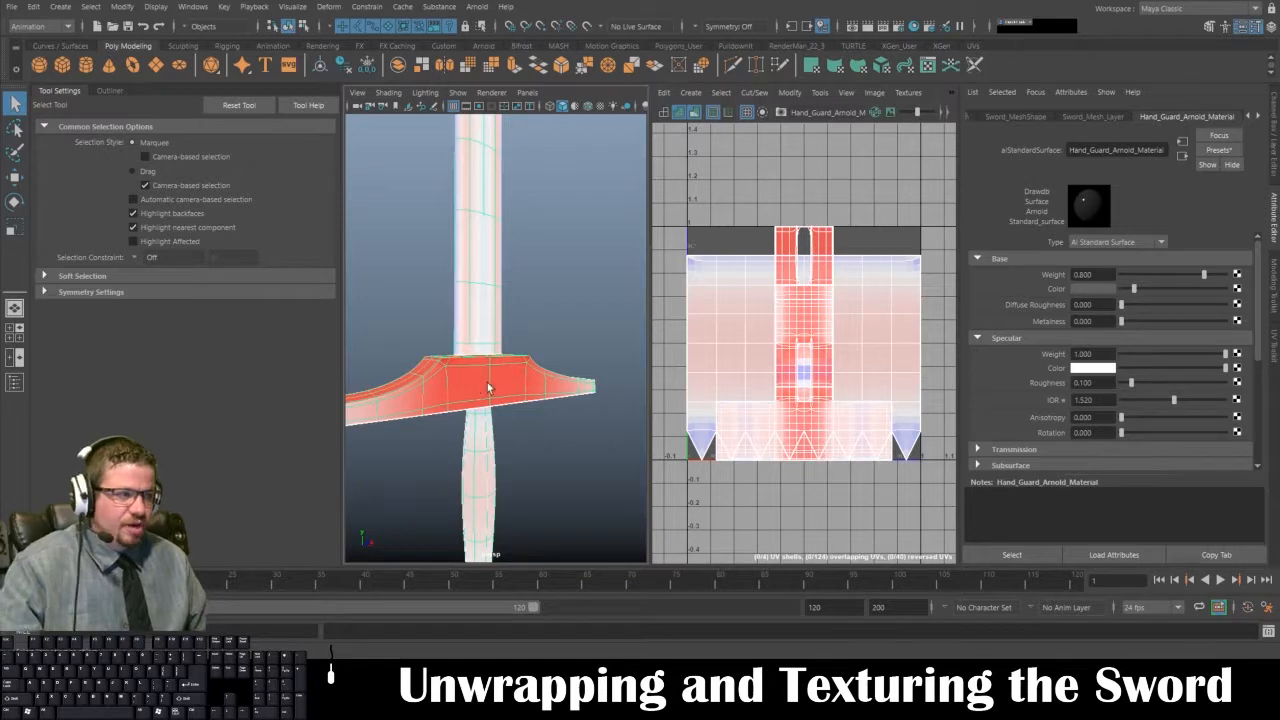
alt+right_drag(526, 388, 484, 328)
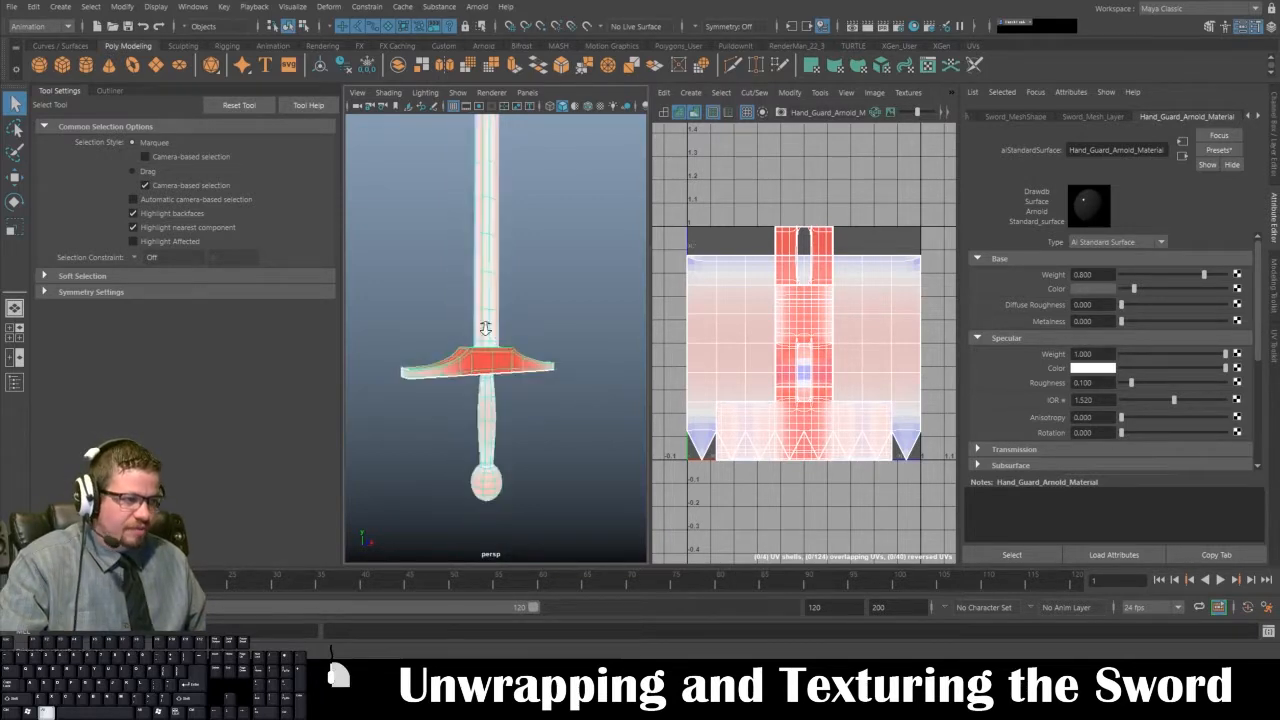
alt+drag(484, 328, 631, 329)
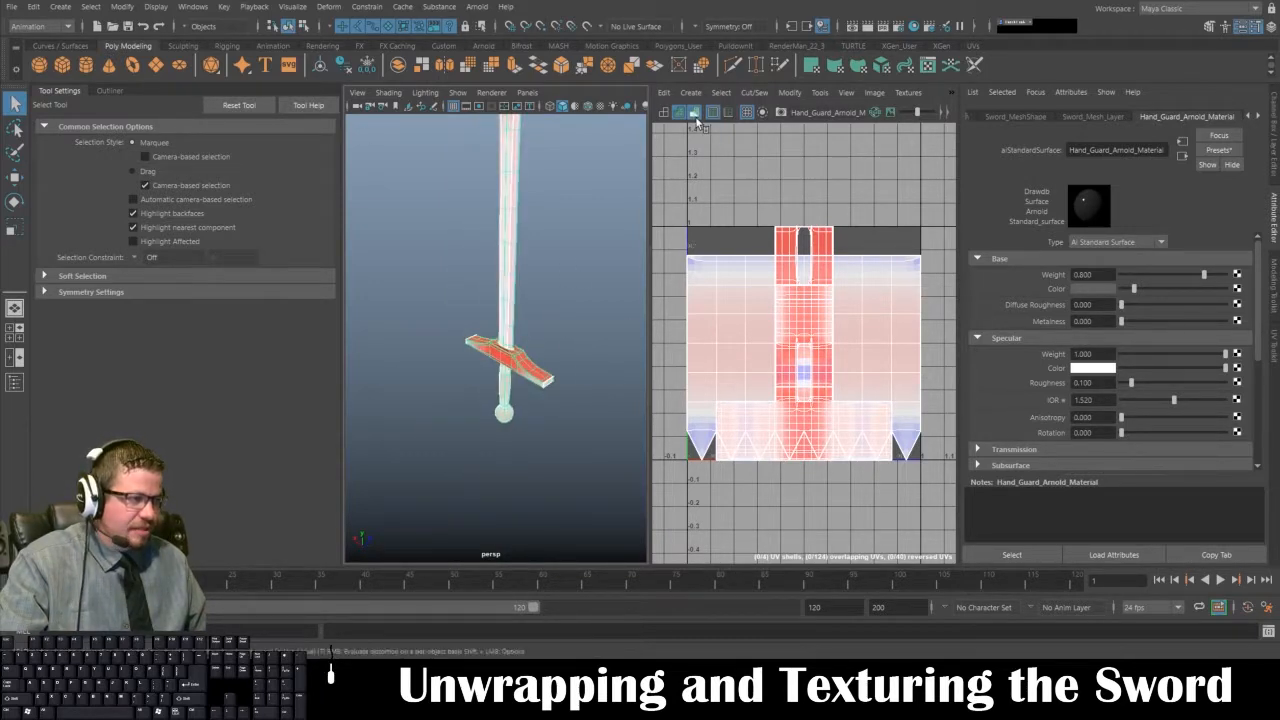
click(694, 111)
- Switch the sword mesh to face selection mode
alt+drag(560, 274, 475, 224)
scroll(380, 268, down, 2)
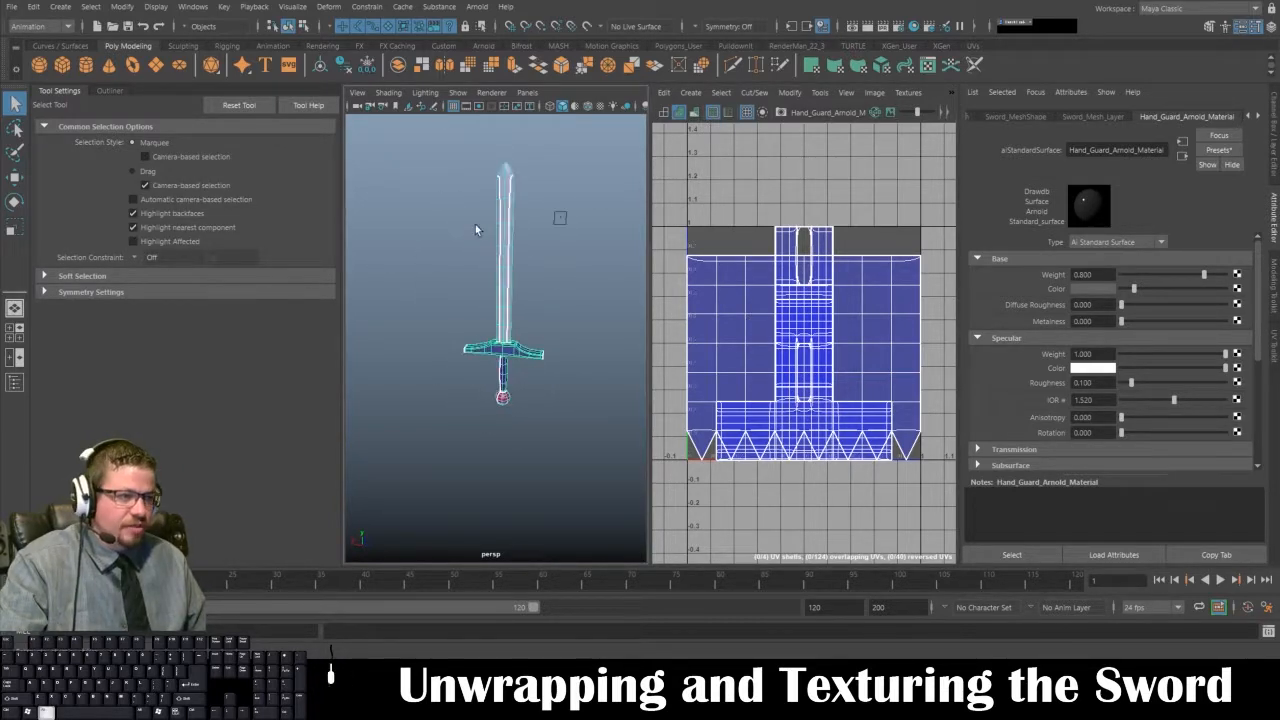
scroll(517, 277, up, 2)
mouse_move(517, 277)
alt+mouse_down()
mouse_move(436, 287)
mouse_move(572, 300)
mouse_move(457, 289)
mouse_move(514, 297)
mouse_move(535, 282)
alt+mouse_up()
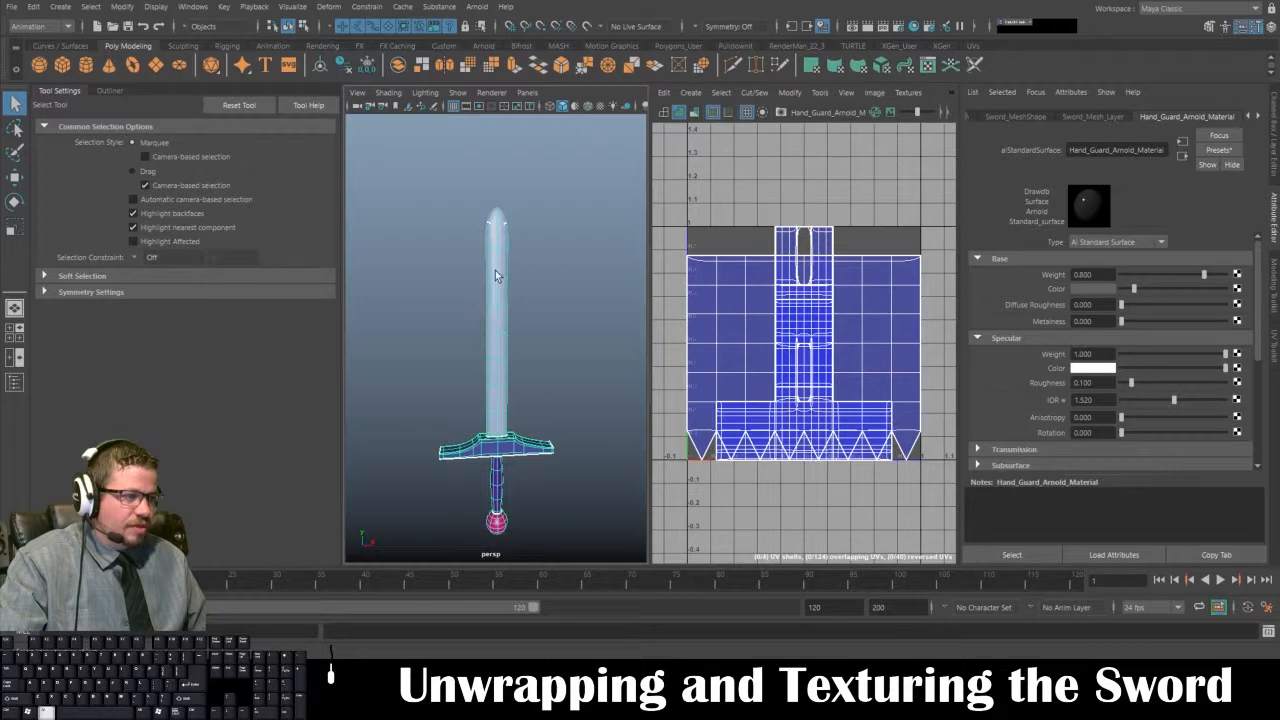
click(495, 260)
right_click(502, 245)
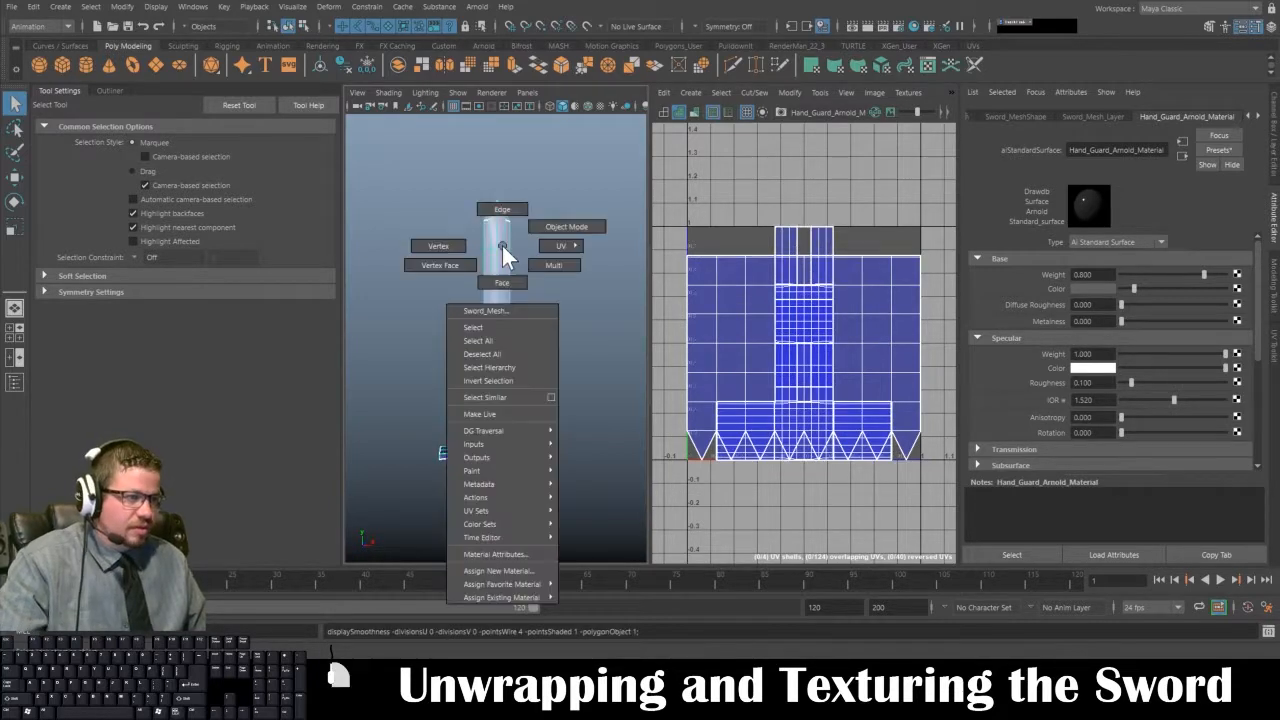
right_drag(499, 267, 499, 267)
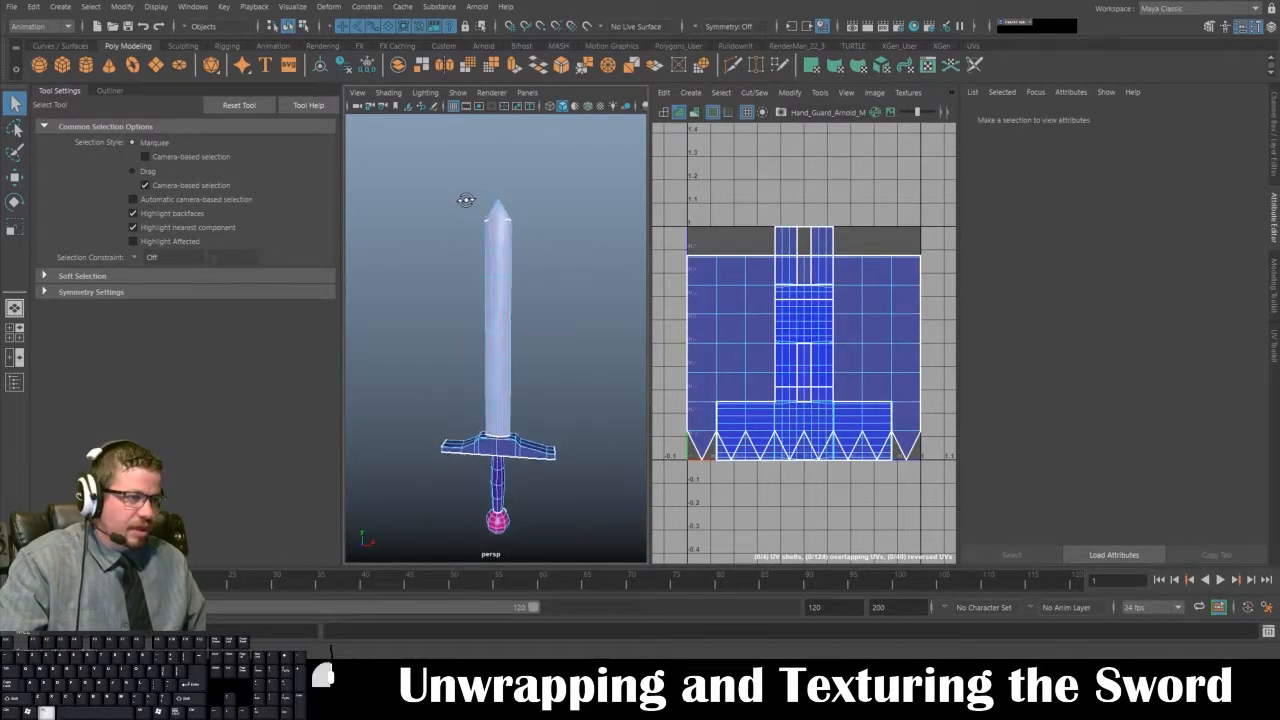
- Try to select the faces running along the blade, starting near the hand guard
alt+drag(457, 198, 538, 297)
alt+middle_drag(538, 297, 529, 123)
alt+right_drag(429, 397, 443, 294)
alt+drag(443, 294, 418, 272)
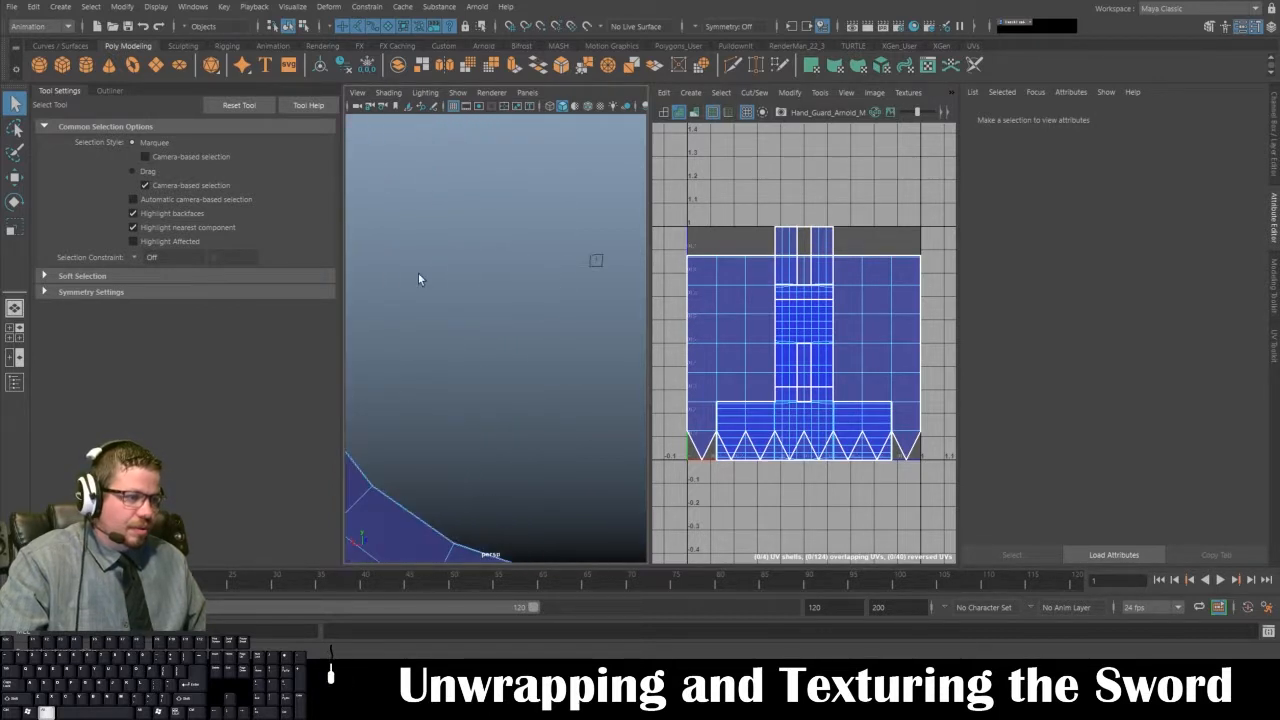
alt+middle_drag(418, 272, 578, 292)
click(466, 293)
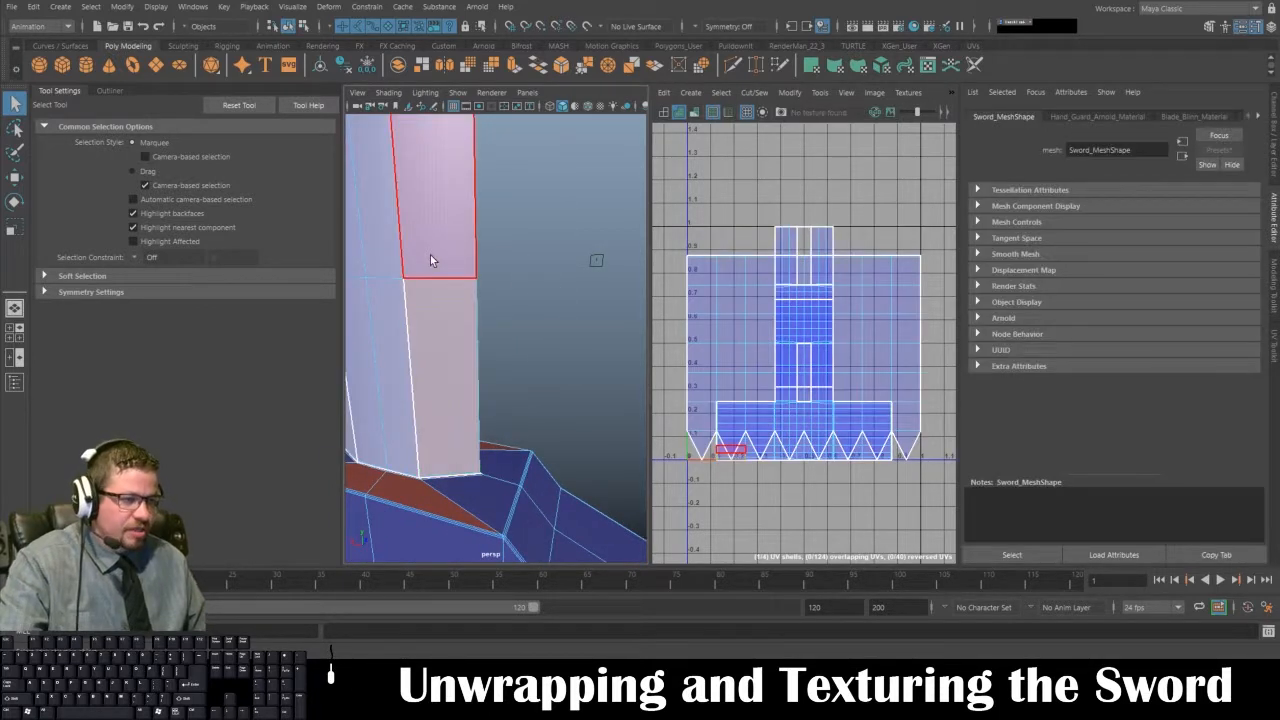
click(434, 240)
key(f)
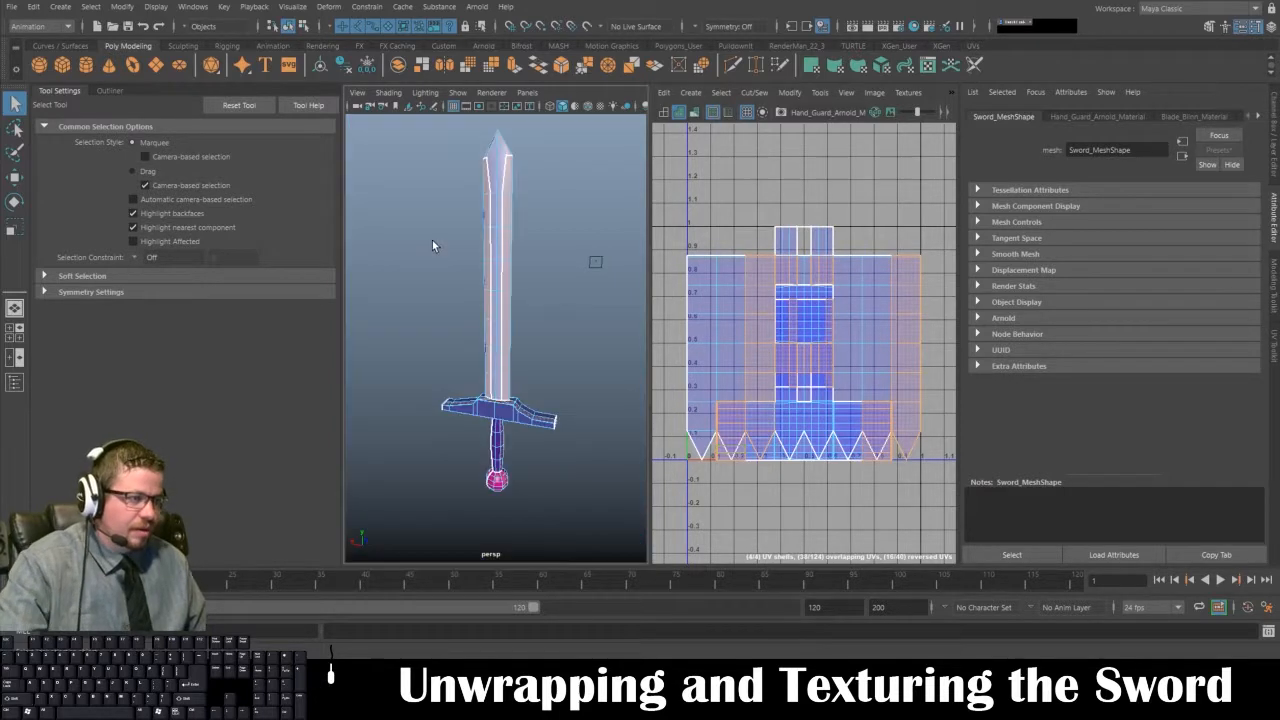
alt+right_drag(470, 225, 518, 318)
alt+middle_drag(520, 326, 541, 420)
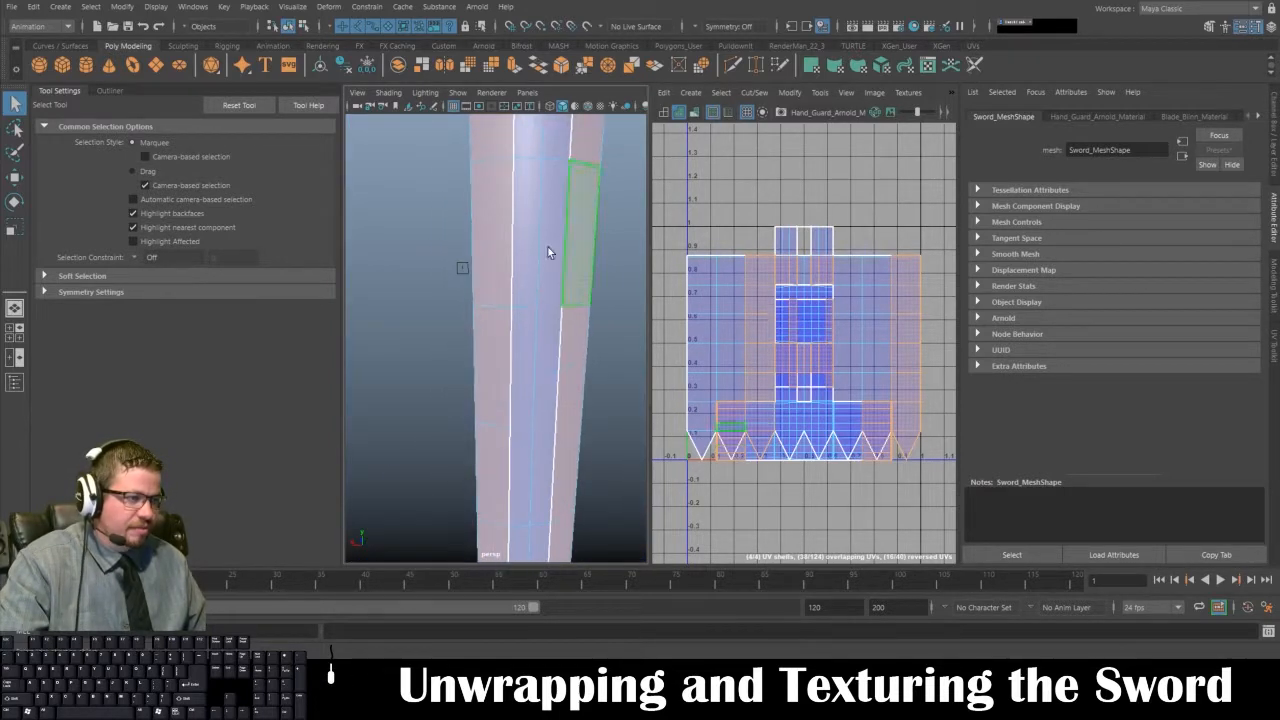
alt+right_drag(545, 250, 517, 213)
alt+drag(515, 209, 423, 258)
right_click(485, 222)
right_drag(486, 209, 486, 187)
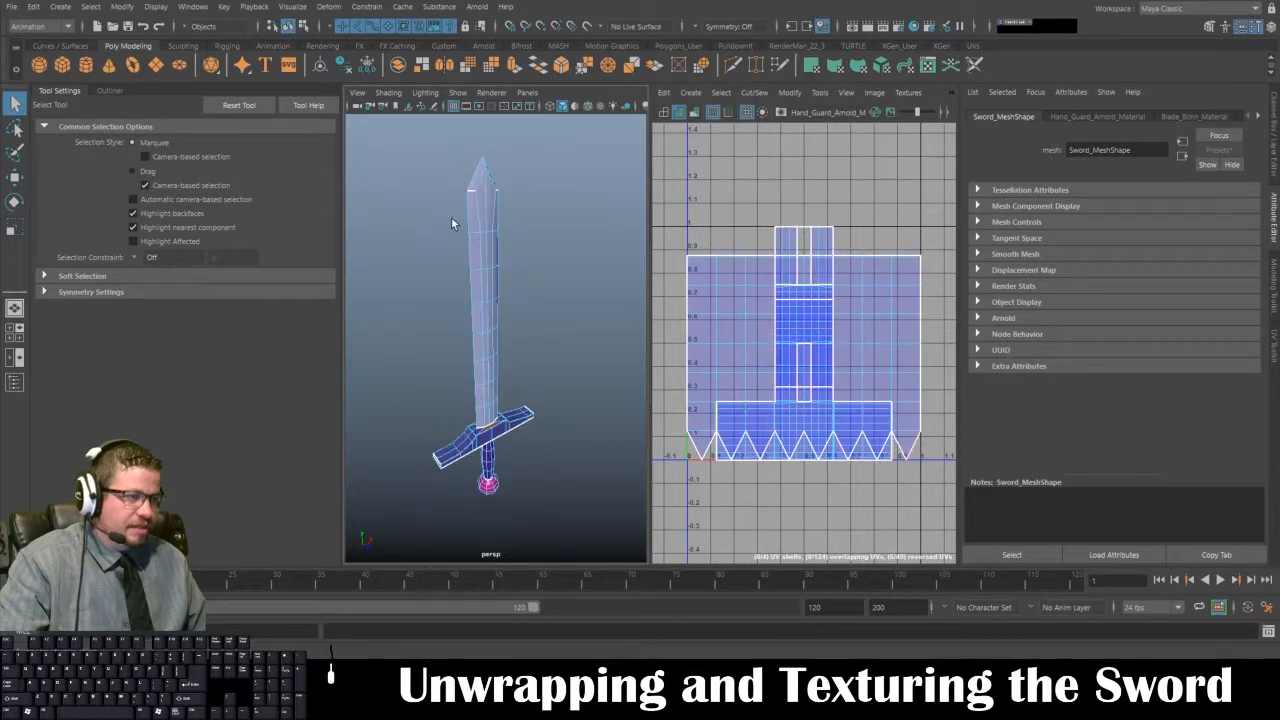
- Select all faces of the blade in face mode, including the row where it meets the hand guard
alt+drag(451, 218, 536, 217)
right_drag(526, 207, 525, 243)
alt+drag(493, 257, 537, 246)
drag(459, 186, 580, 407)
scroll(489, 415, up, 5)
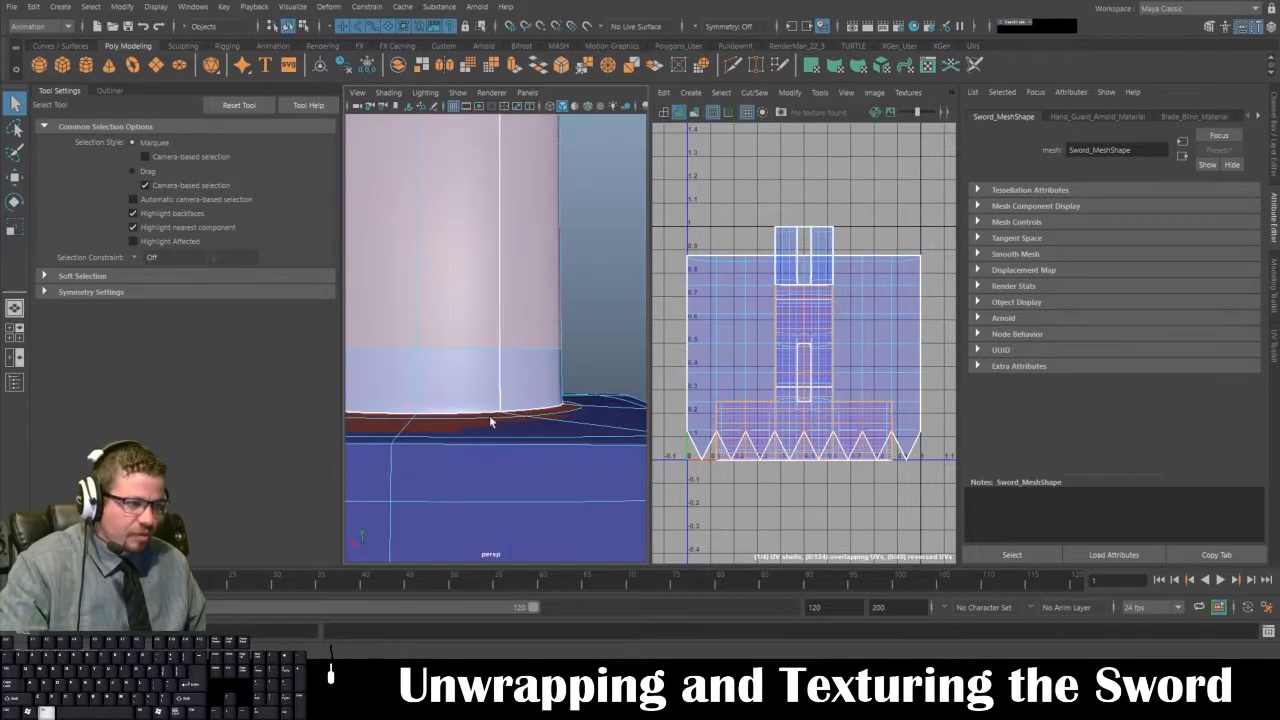
alt+drag(489, 417, 494, 431)
shift+click(475, 389)
shift+double_click(397, 392)
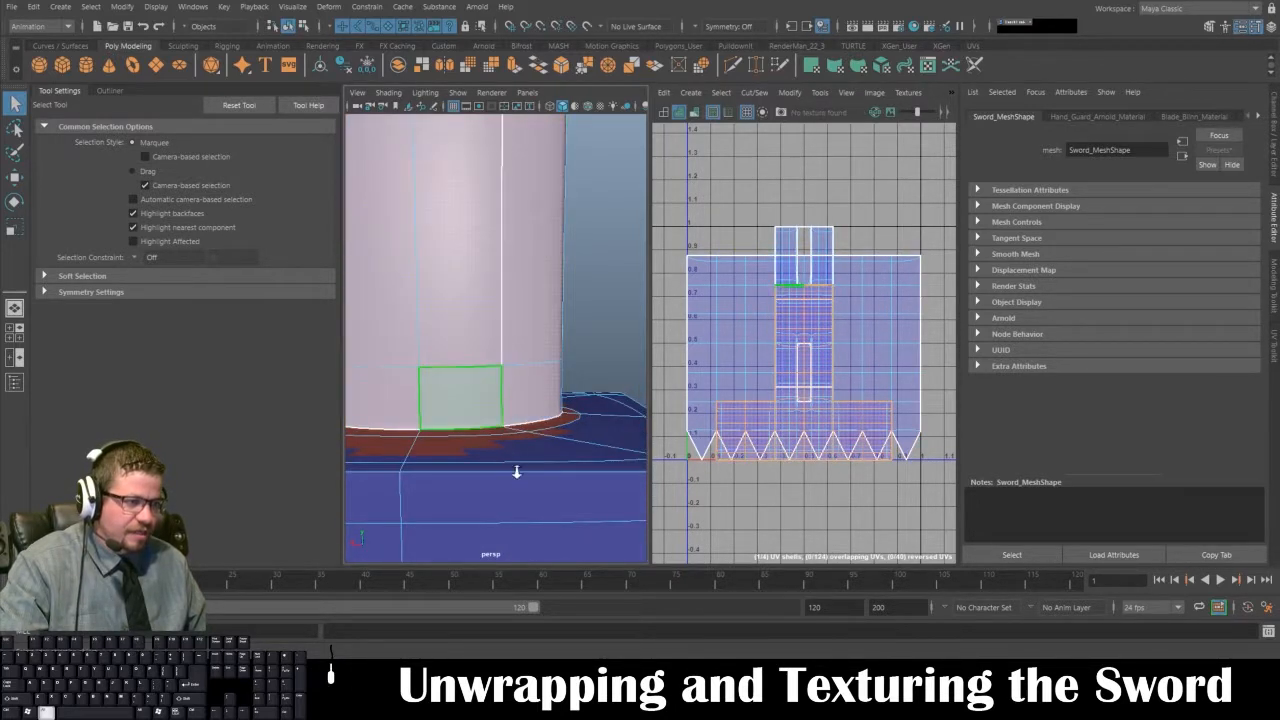
- Apply a Camera-based UV projection to the selected blade faces from a front view of the sword
alt+right_drag(517, 472, 443, 383)
alt+middle_drag(443, 383, 456, 420)
alt+right_drag(456, 420, 450, 380)
mouse_move(450, 380)
alt+mouse_down()
mouse_move(371, 391)
mouse_move(471, 380)
mouse_move(454, 384)
alt+mouse_up()
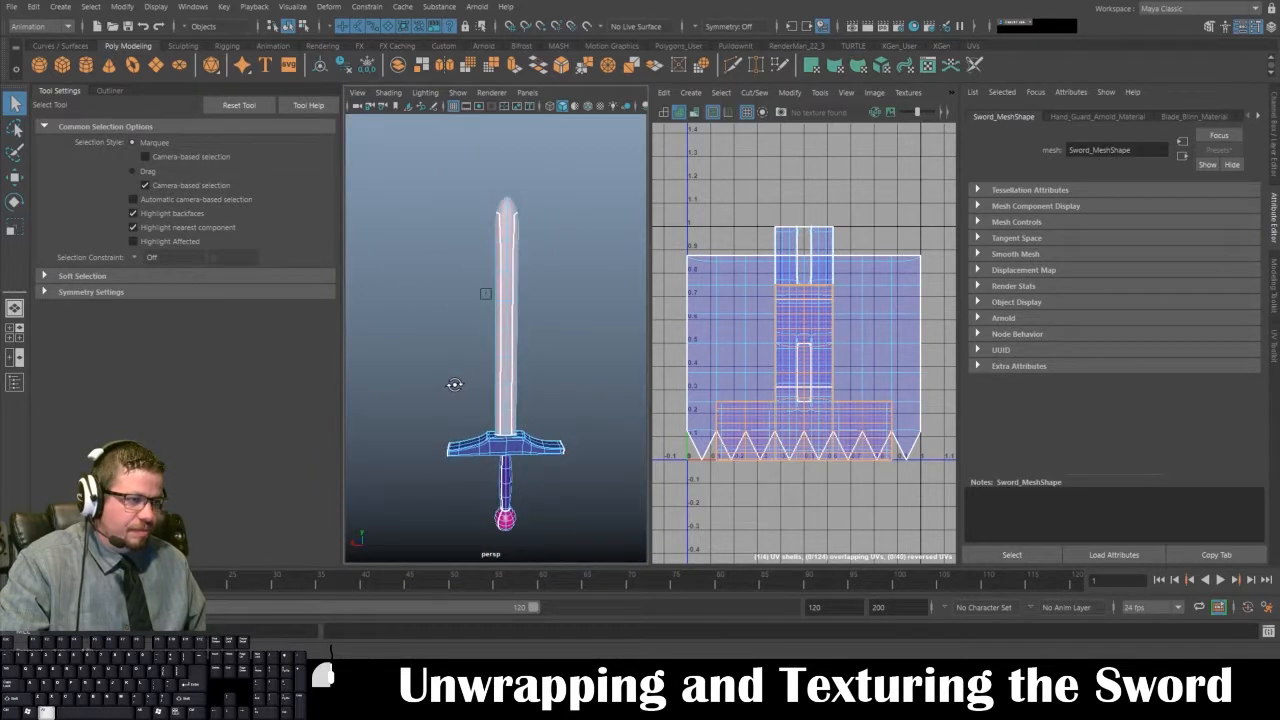
key(space)
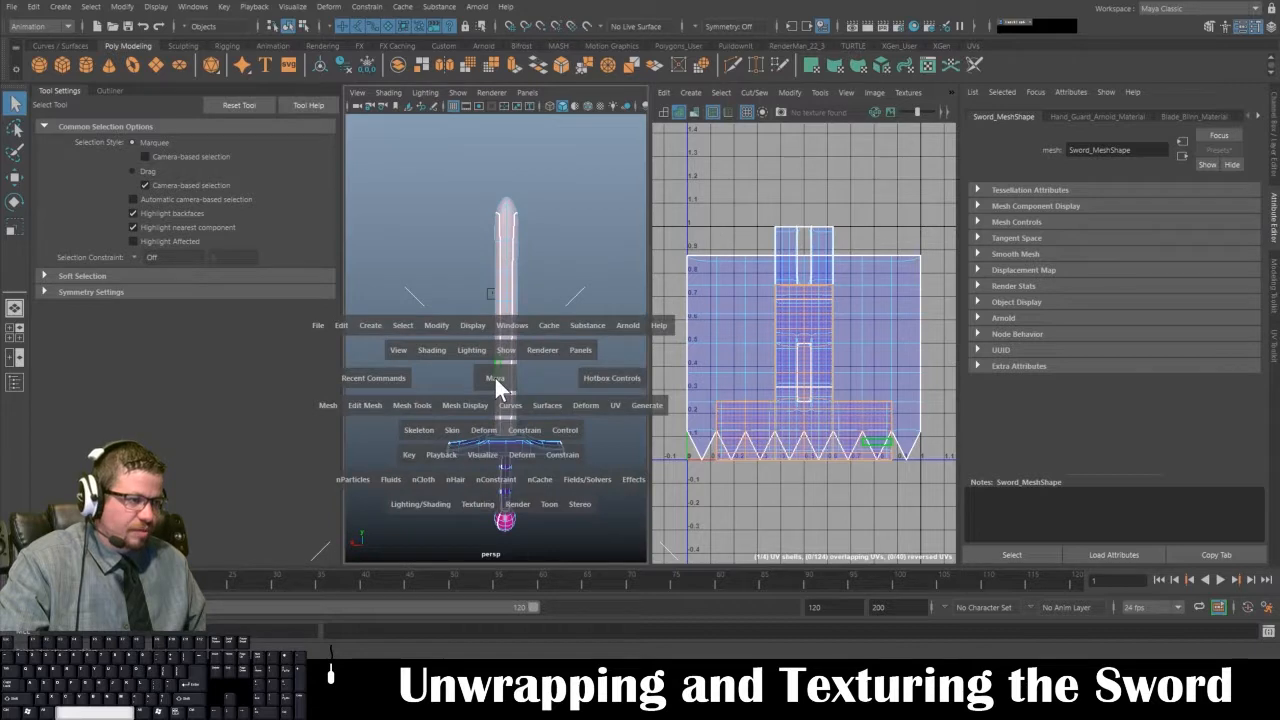
click(611, 404)
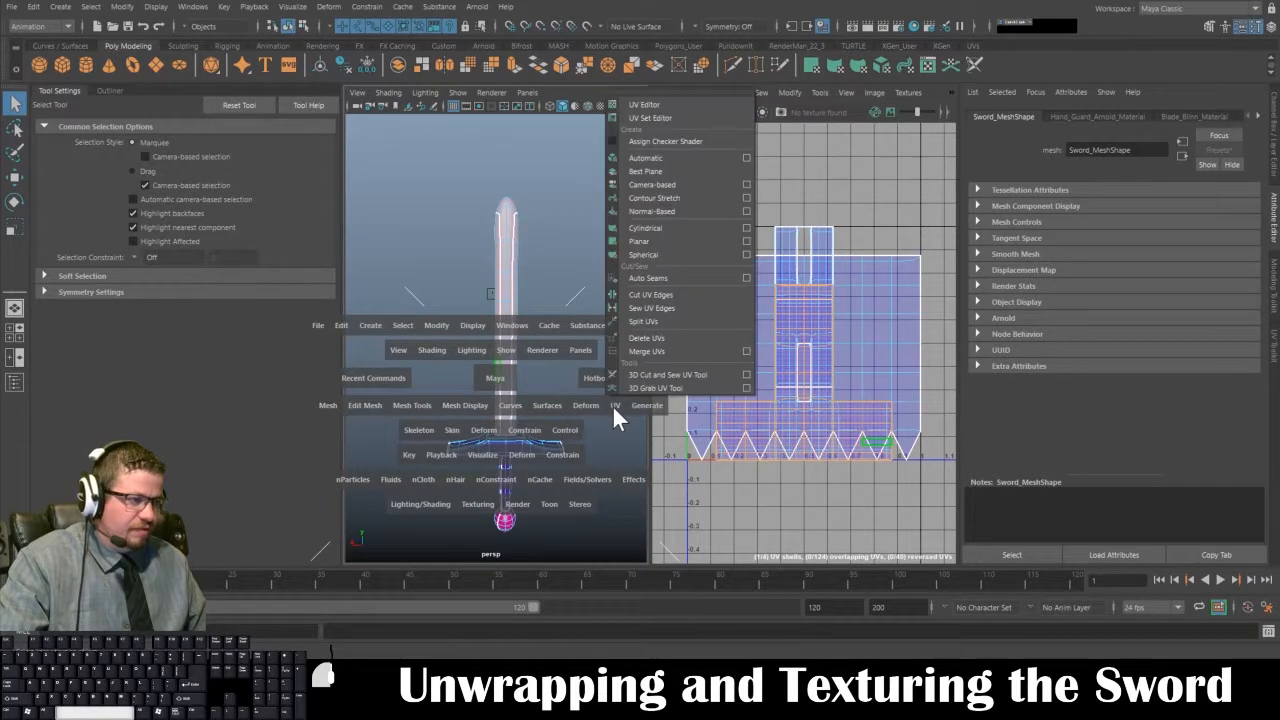
click(670, 184)
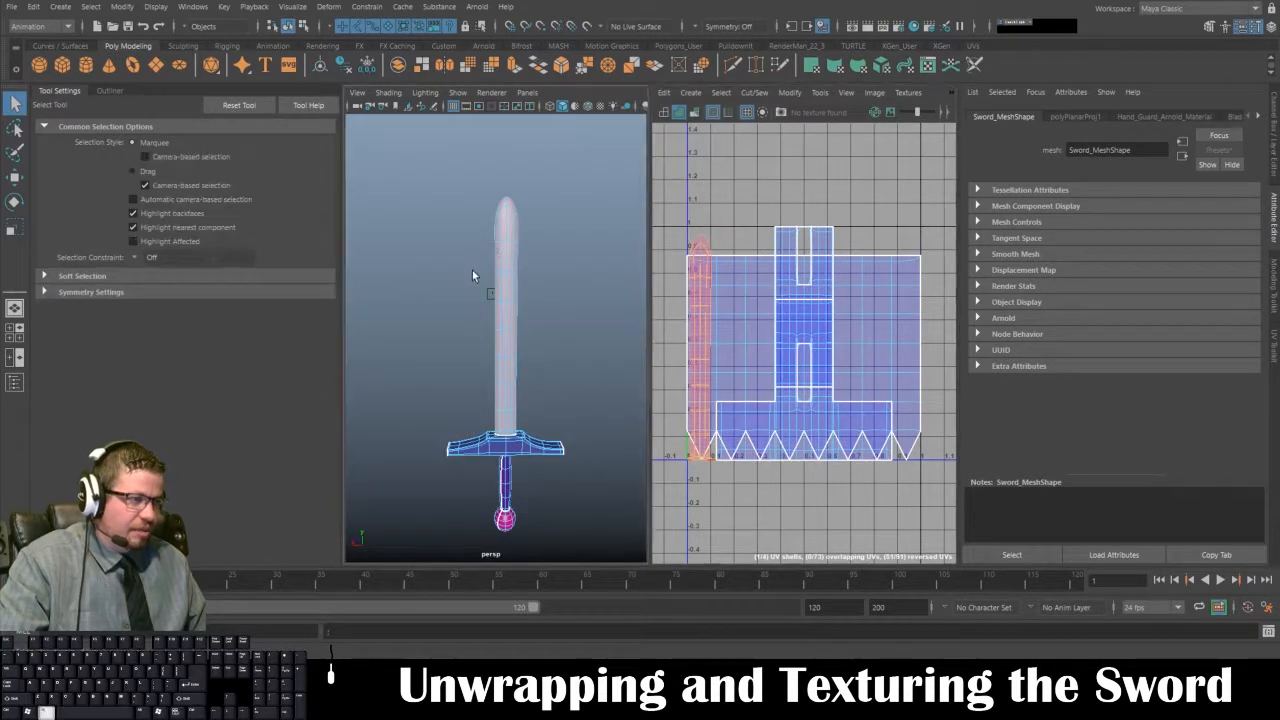
- Select the edges along one narrow side of the blade, from the hand guard towards the tip
alt+drag(472, 270, 492, 233)
alt+right_drag(492, 233, 537, 243)
alt+middle_drag(531, 306, 517, 196)
alt+middle_drag(523, 354, 516, 340)
alt+right_drag(515, 340, 554, 472)
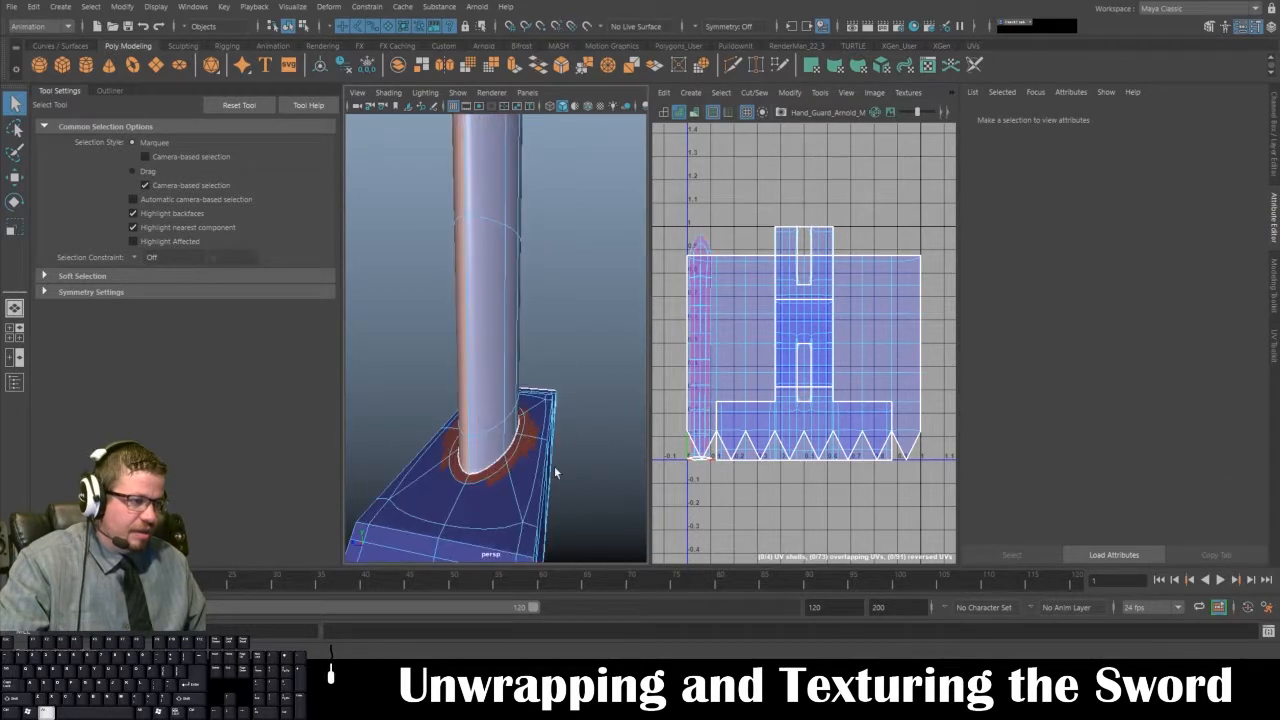
click(474, 453)
alt+middle_drag(471, 363, 507, 558)
alt+right_drag(507, 558, 491, 325)
alt+middle_drag(491, 325, 481, 393)
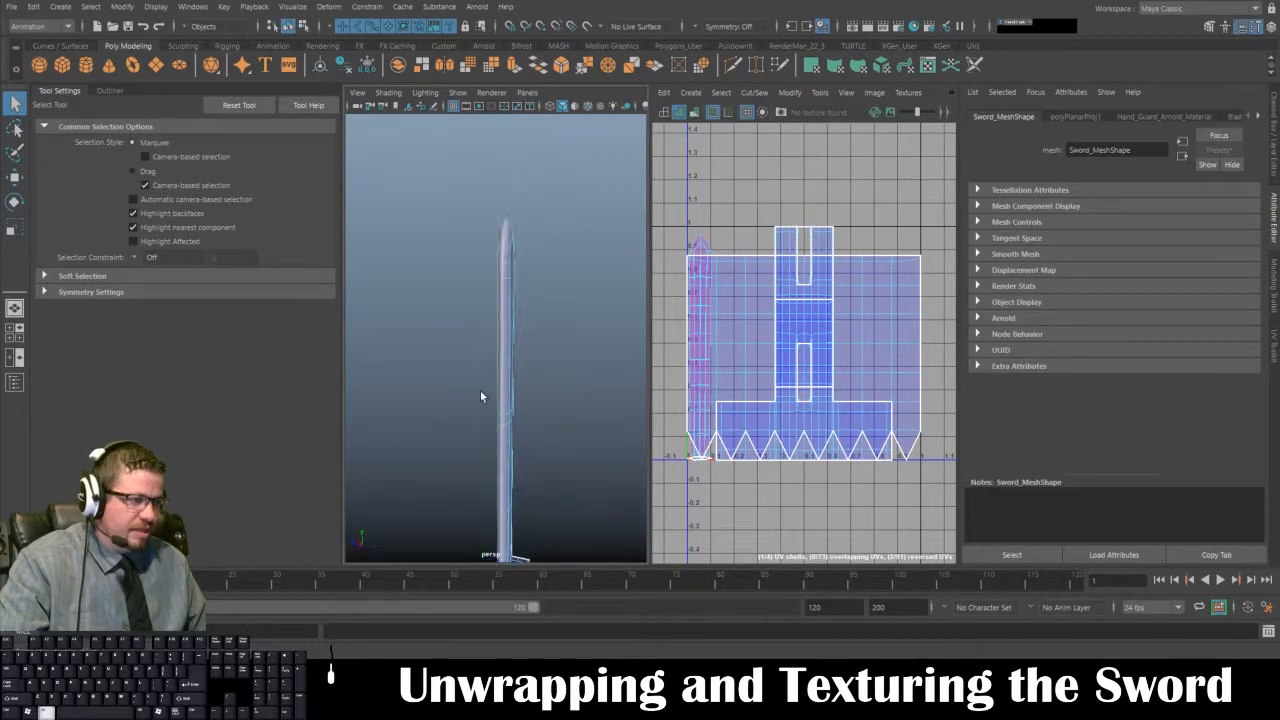
- Extend the edge selection over the blade's tip and down its opposite narrow side to the hand guard
alt+right_drag(480, 390, 520, 202)
alt+drag(519, 183, 492, 238)
alt+right_drag(491, 238, 522, 300)
alt+right_drag(412, 298, 465, 358)
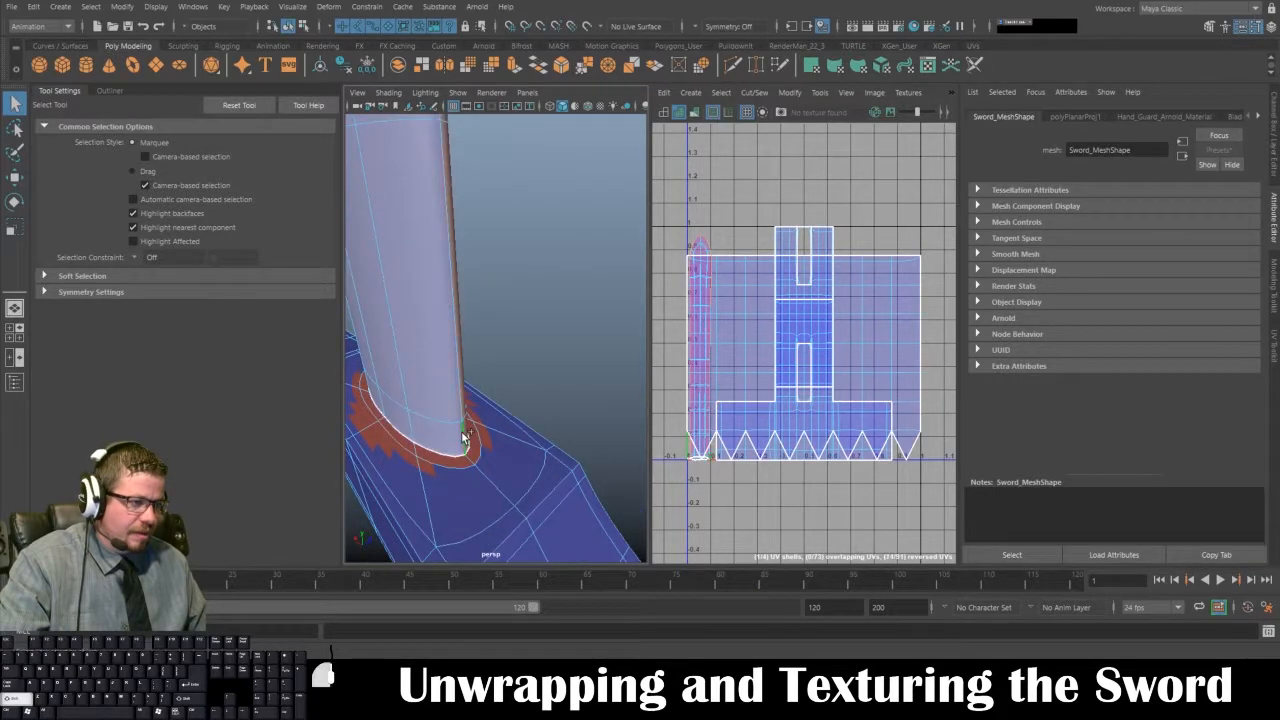
alt+right_drag(463, 437, 414, 337)
mouse_move(414, 337)
alt+mouse_down()
mouse_move(486, 294)
mouse_move(449, 346)
mouse_move(574, 337)
mouse_move(295, 351)
alt+mouse_up()
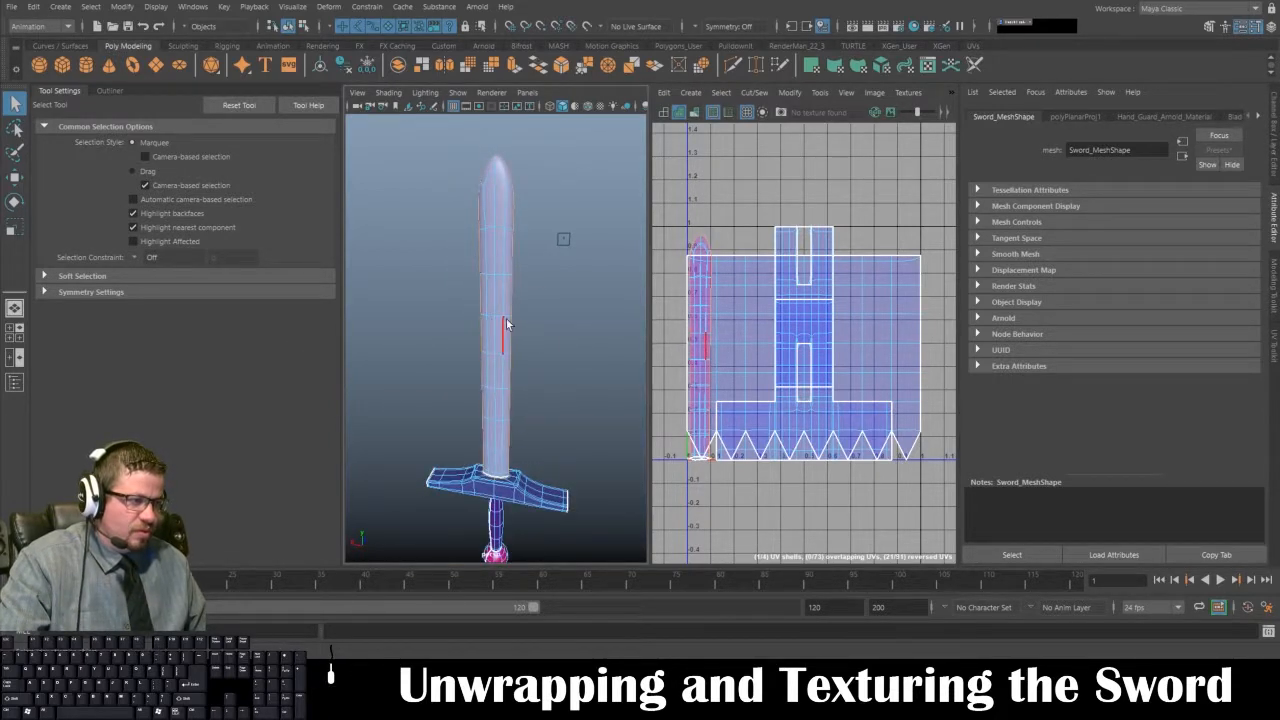
alt+drag(503, 321, 542, 318)
- Cut the UVs along the selected blade edges and display the sword without smoothing
click(748, 92)
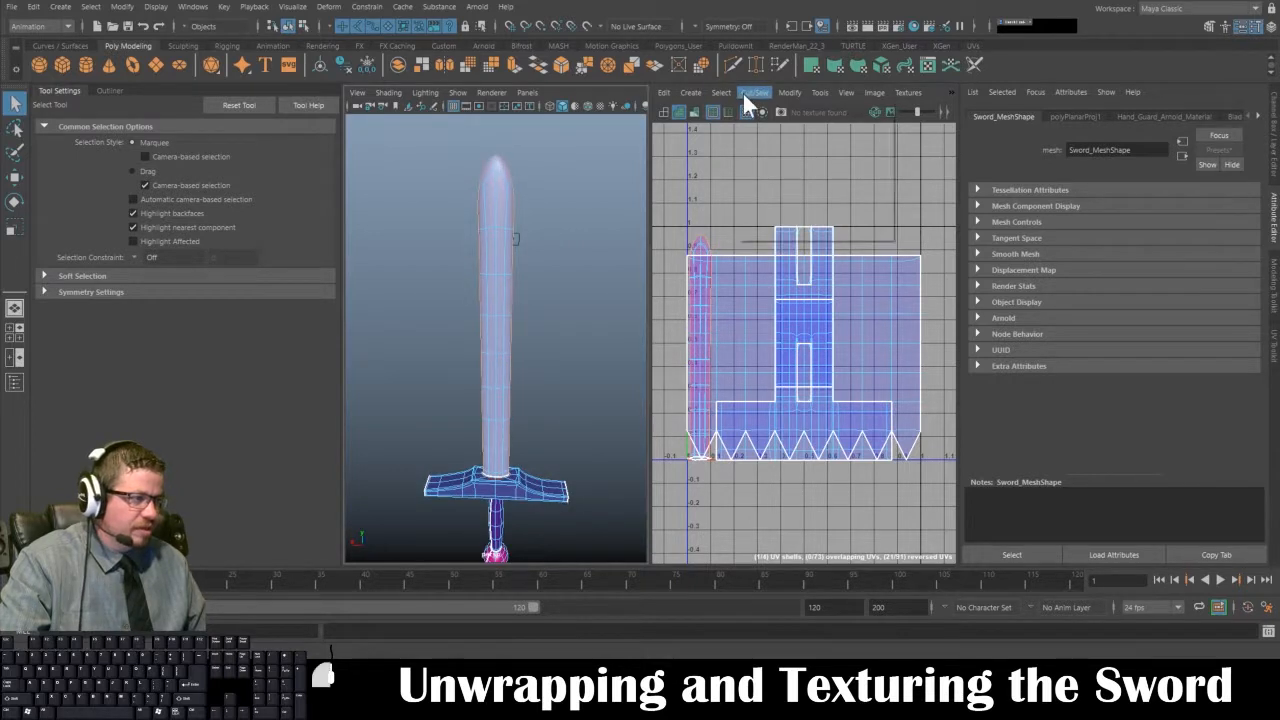
click(754, 160)
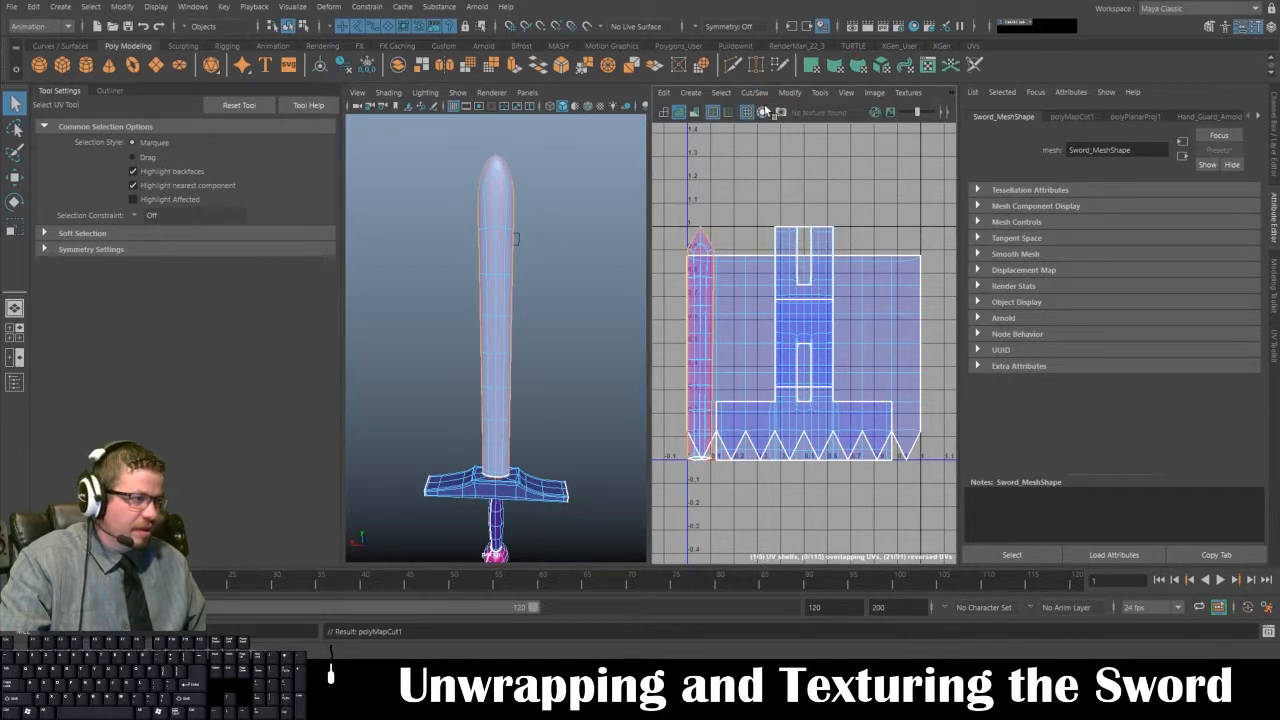
key(q)
key(1)
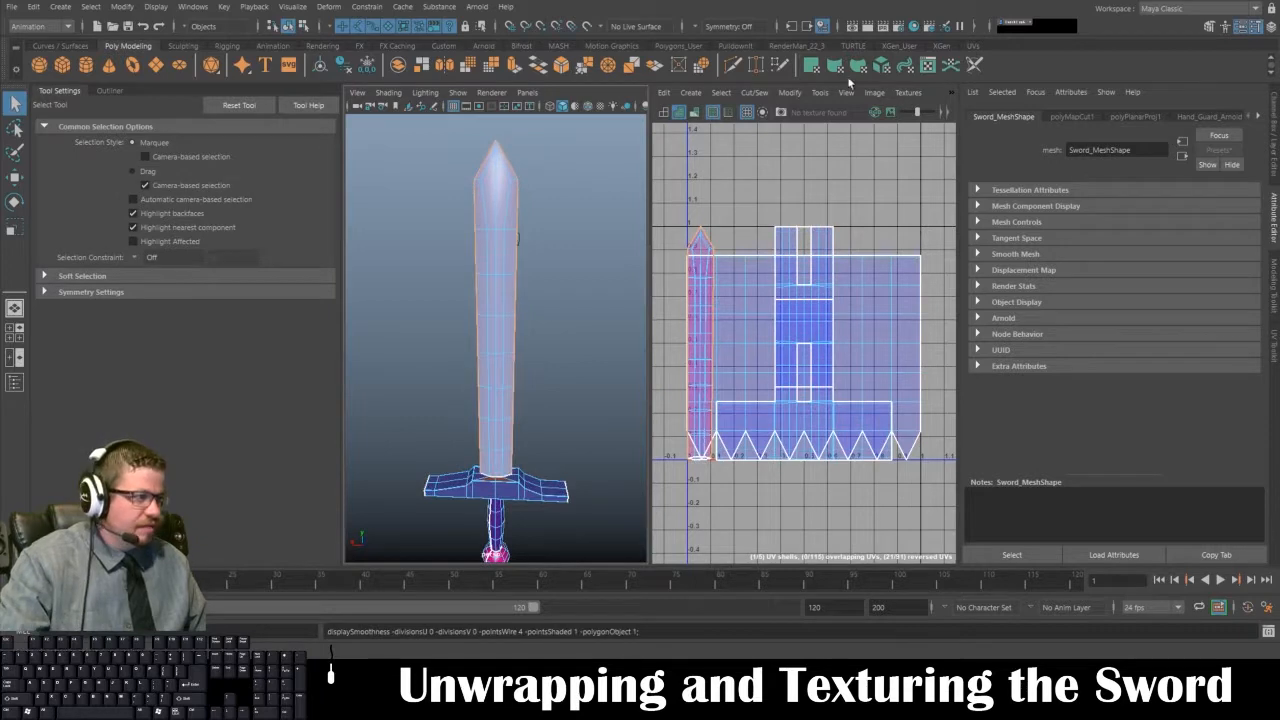
- Move the two blade UV shells out of the 0-1 space with the Move UV Shell tool and place them side by side
click(820, 92)
click(853, 202)
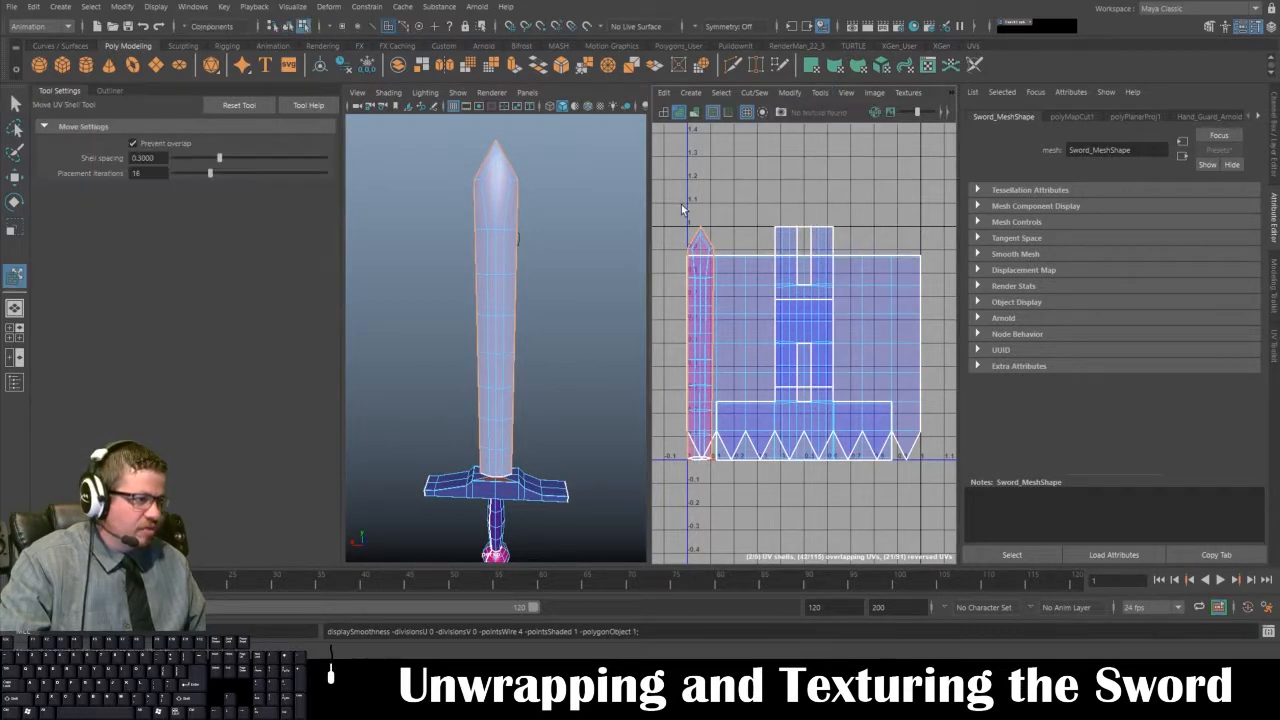
click(703, 285)
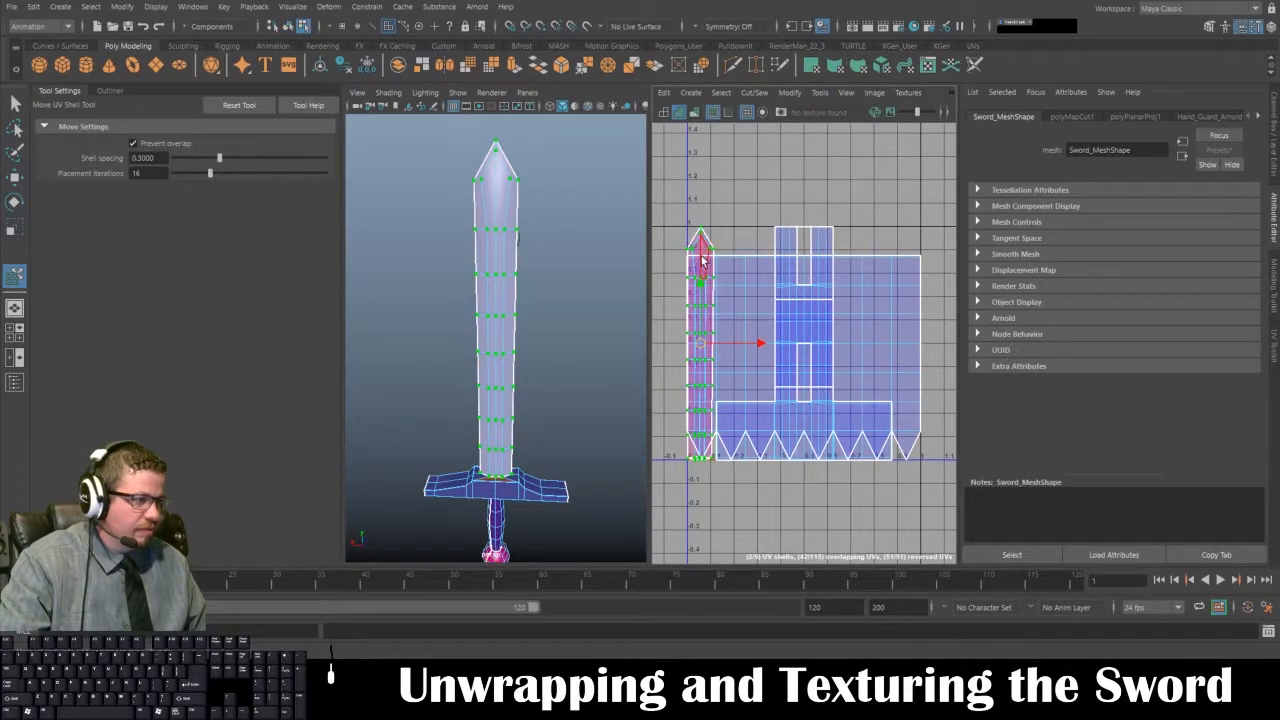
drag(703, 244, 657, 178)
alt+middle_drag(735, 193, 931, 214)
drag(856, 257, 785, 257)
- Examine both sides of the blade on the model to see which half belongs to the selected UV shell
alt+drag(415, 233, 570, 257)
alt+right_drag(550, 290, 511, 287)
alt+drag(511, 287, 403, 256)
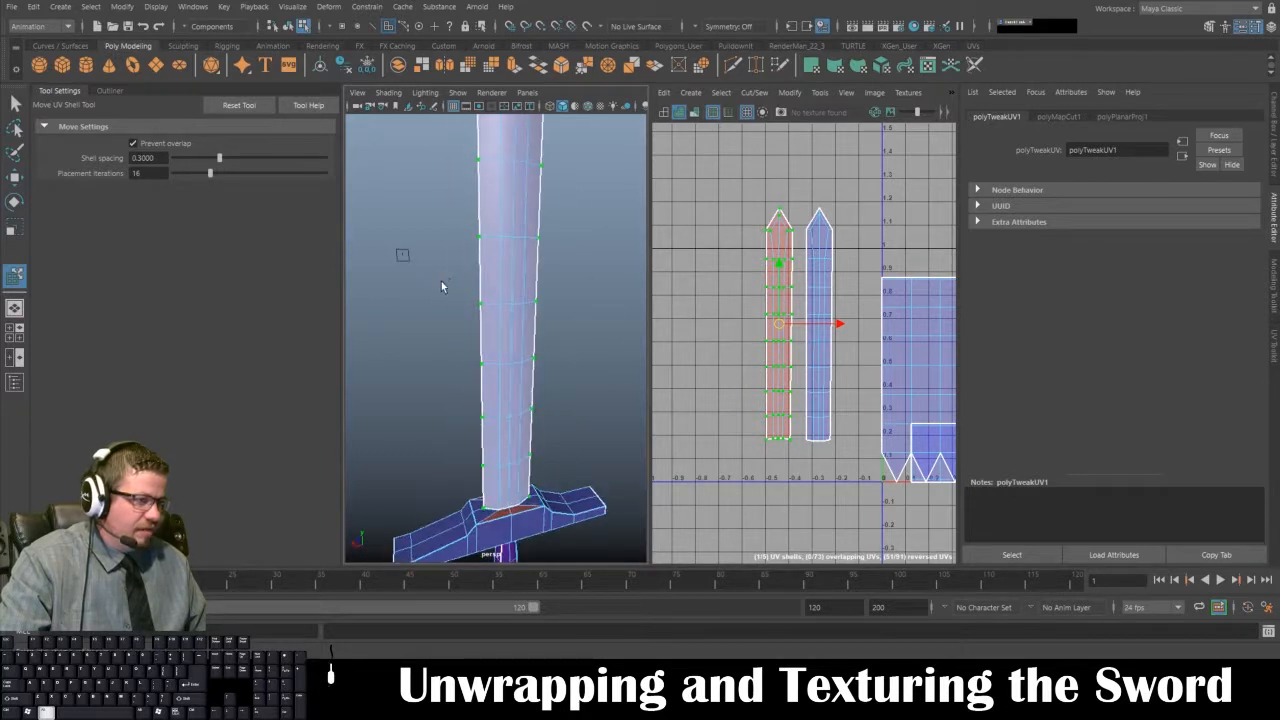
alt+middle_drag(586, 260, 578, 205)
alt+right_drag(578, 205, 508, 154)
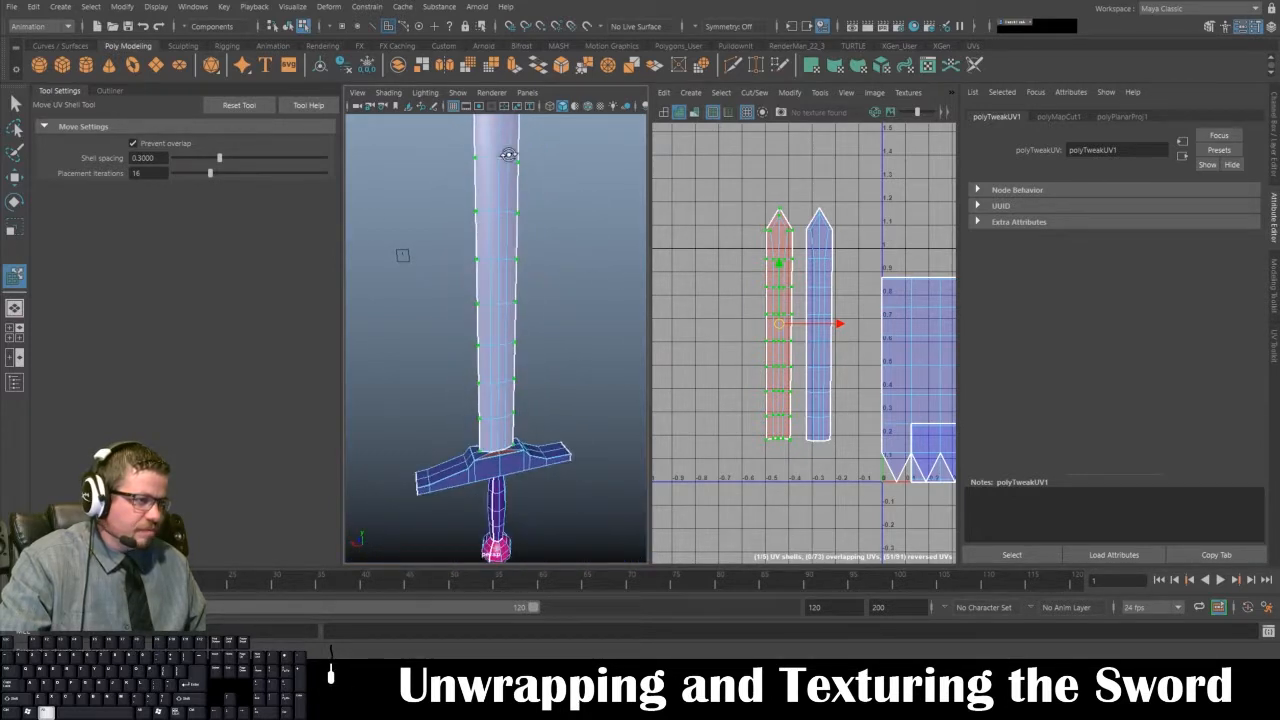
alt+drag(508, 154, 518, 278)
alt+middle_drag(518, 278, 530, 340)
alt+right_drag(530, 340, 505, 300)
alt+drag(505, 300, 523, 266)
alt+middle_drag(523, 266, 490, 215)
alt+right_drag(490, 215, 462, 220)
alt+drag(480, 232, 583, 207)
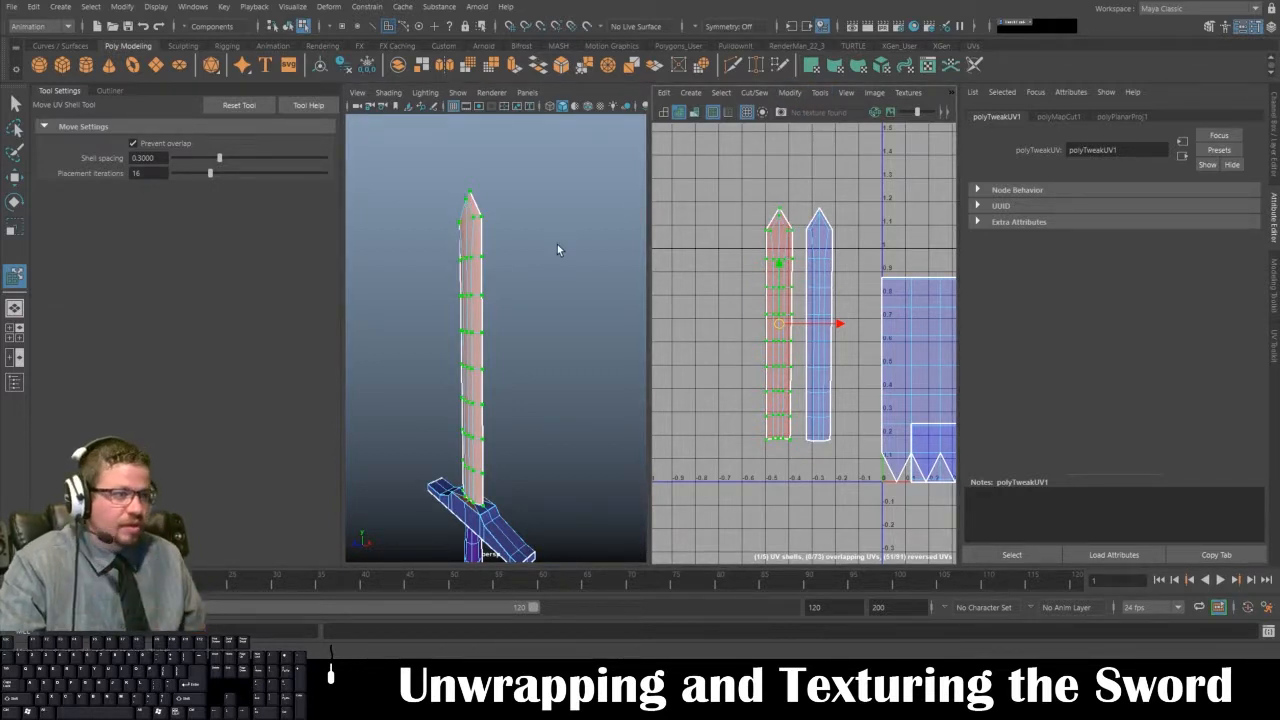
- Flip the selected red-shaded blade UV shell and deselect it
click(786, 92)
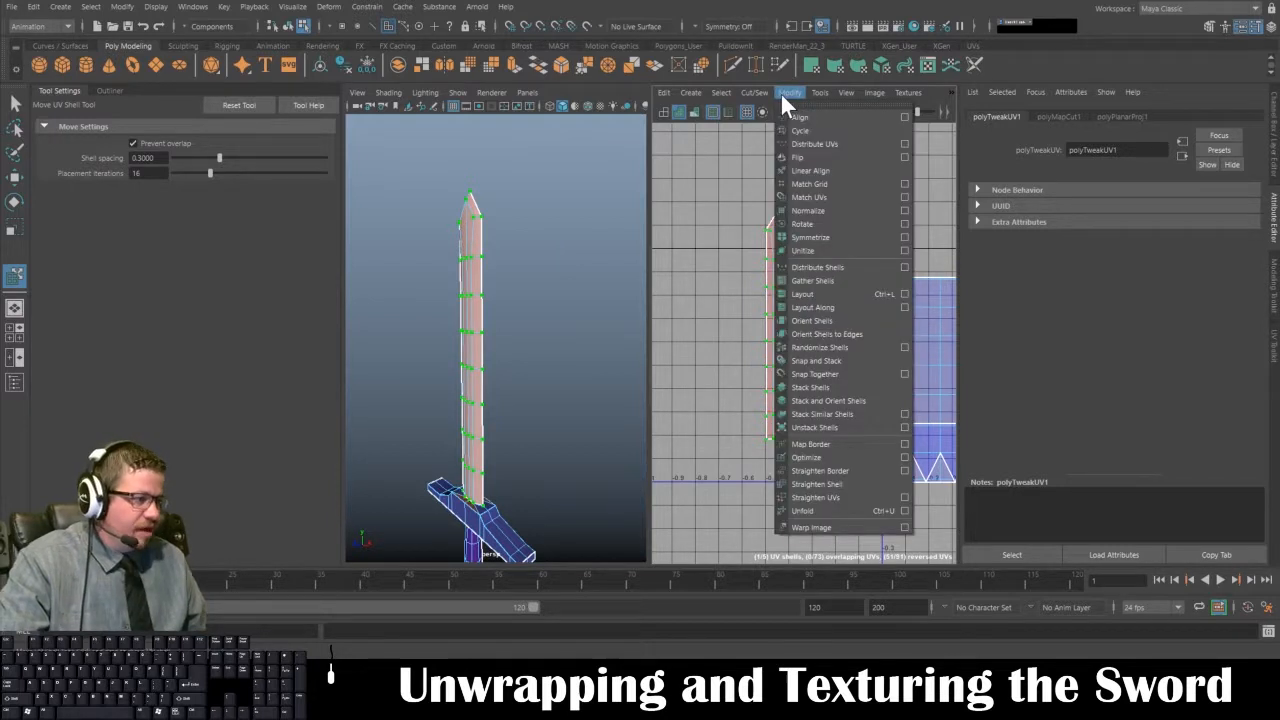
click(804, 157)
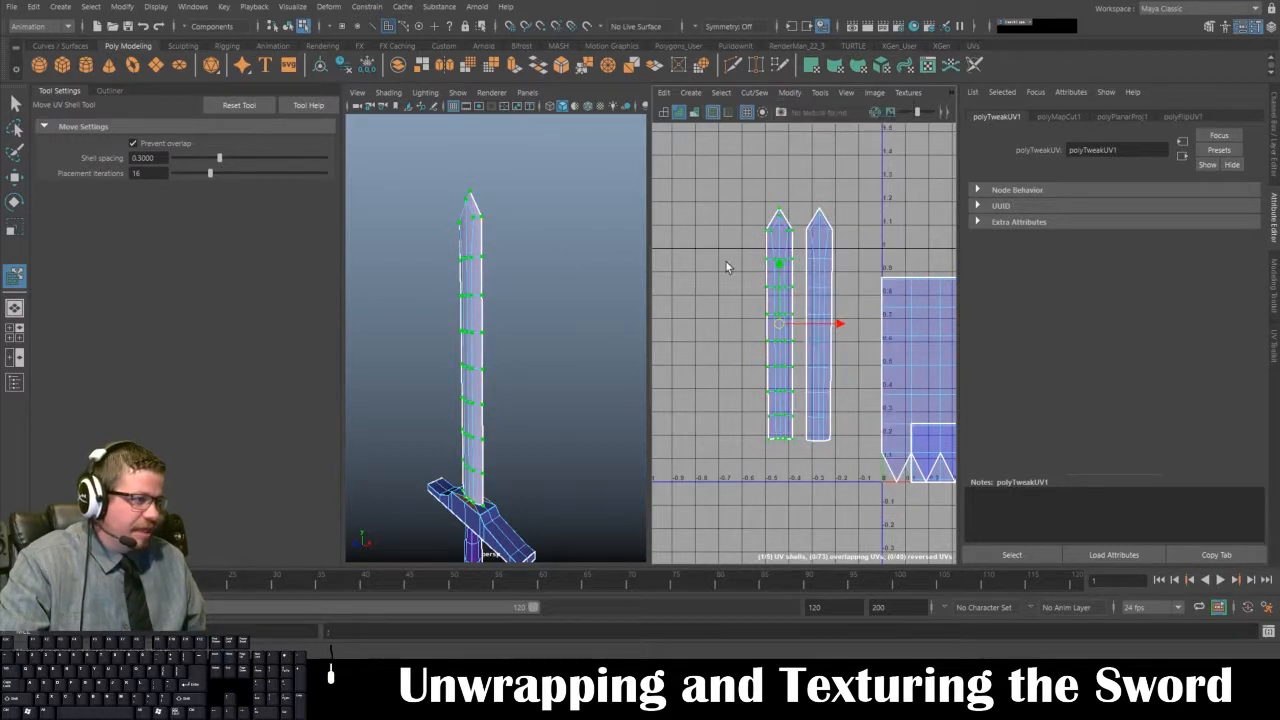
click(866, 224)
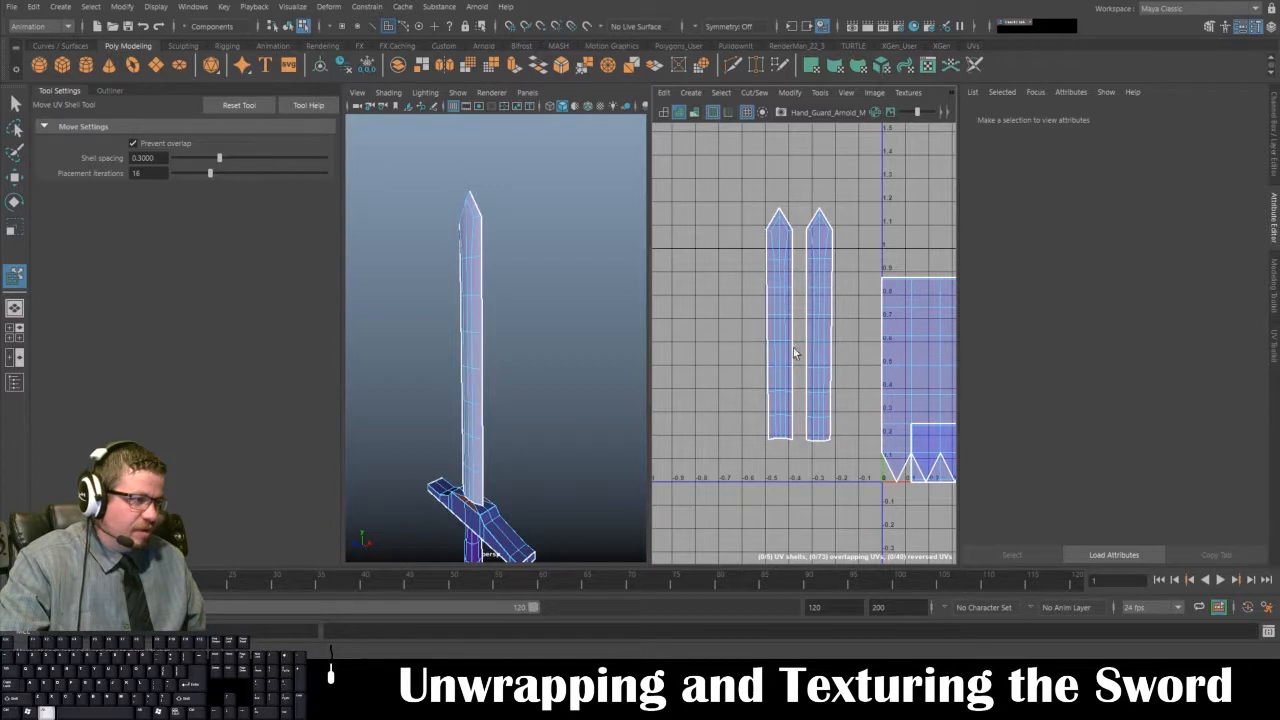
- Turn the smooth preview on and select the faces around the handle on the hand guard's underside in face mode
scroll(795, 352, up, 1)
scroll(770, 350, up, 1)
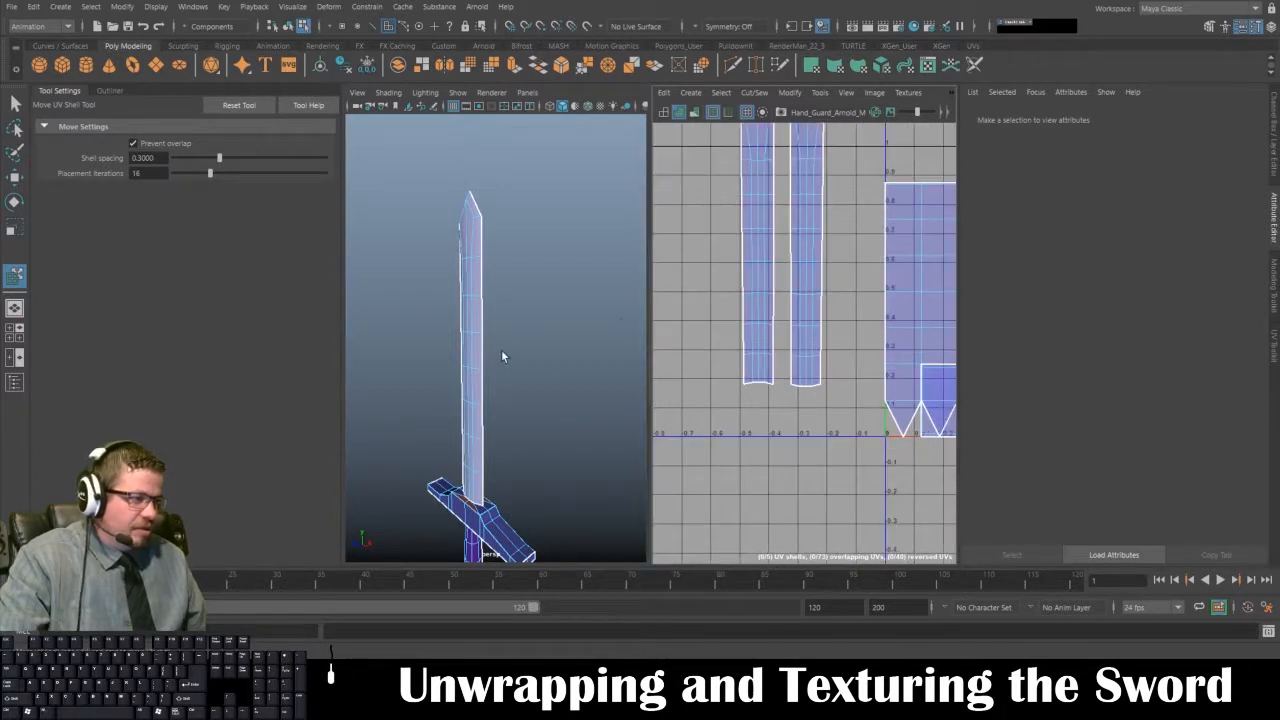
scroll(501, 332, up, 10)
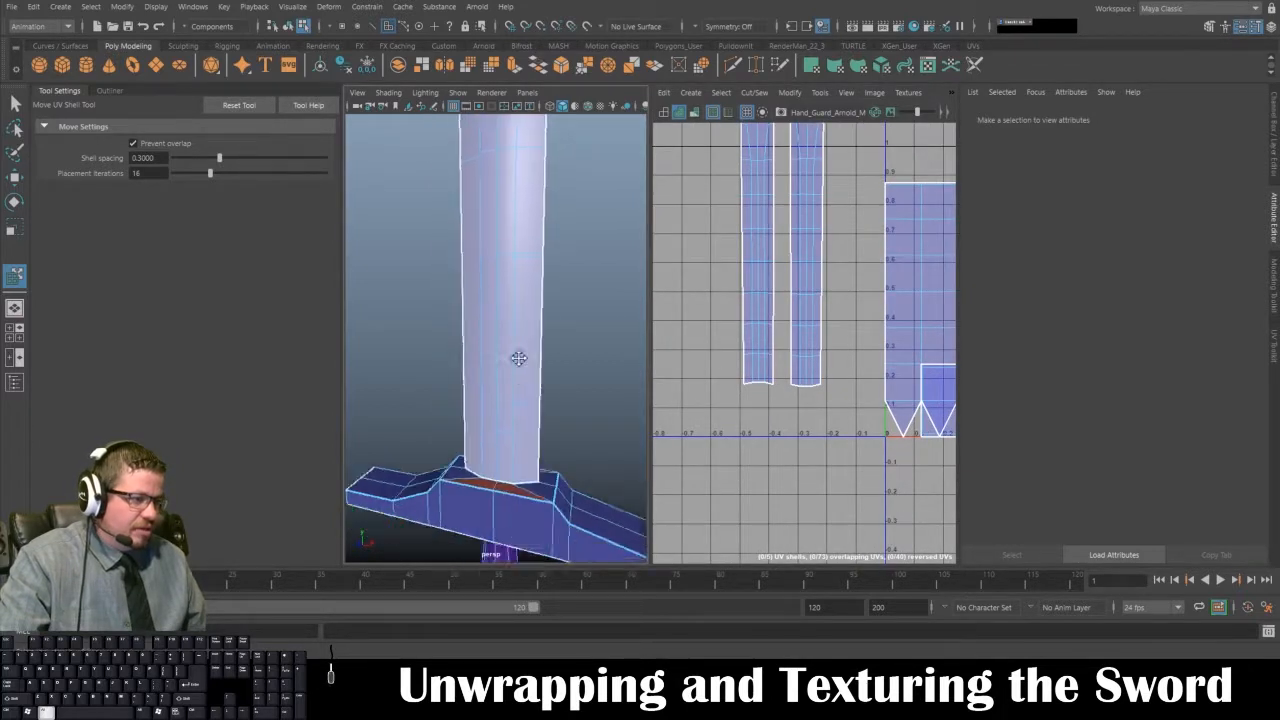
scroll(514, 448, down, 10)
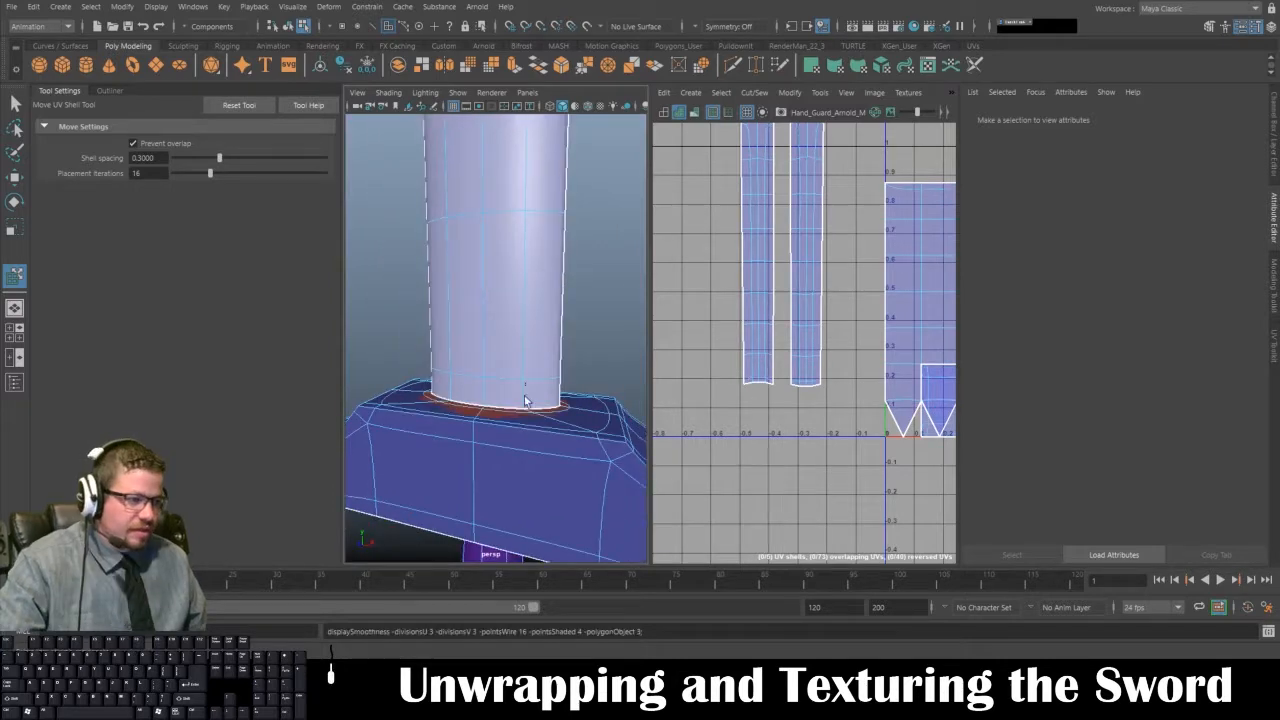
mouse_move(509, 358)
alt+mouse_down()
mouse_move(509, 403)
mouse_move(634, 400)
mouse_move(429, 357)
mouse_move(462, 393)
mouse_move(512, 346)
alt+mouse_up()
scroll(522, 346, up, 3)
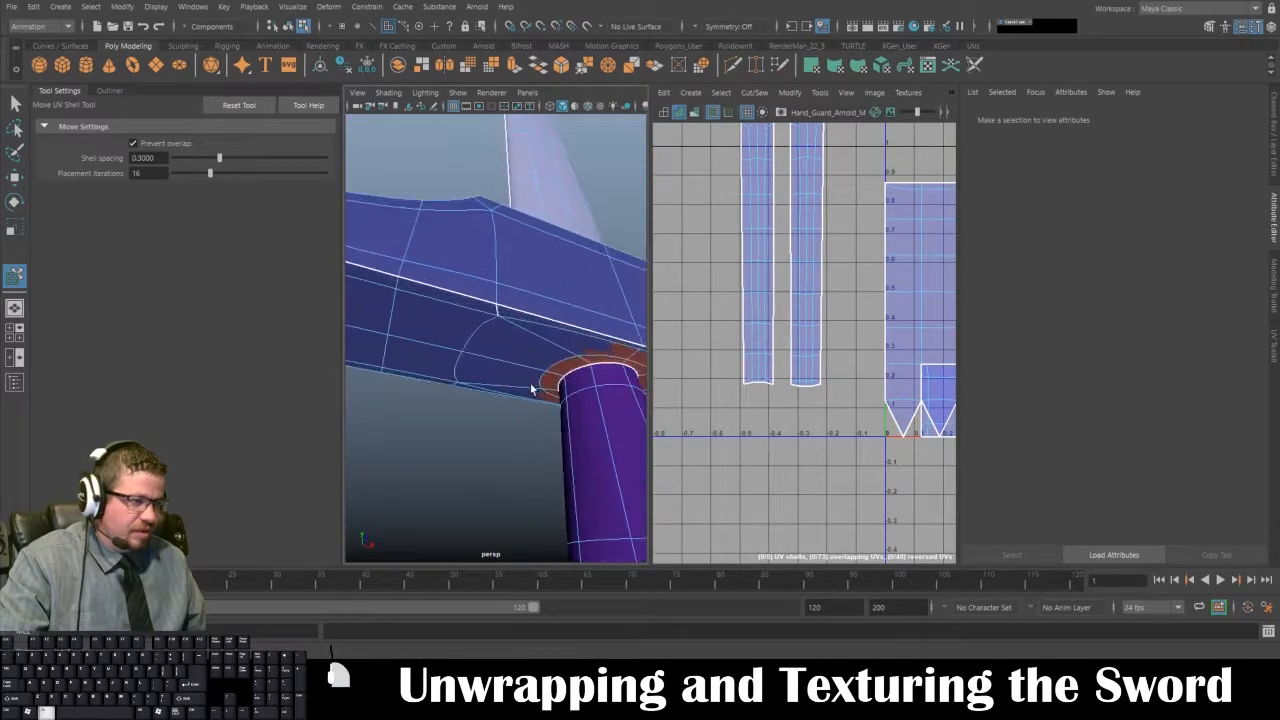
right_drag(555, 321, 561, 357)
click(571, 368)
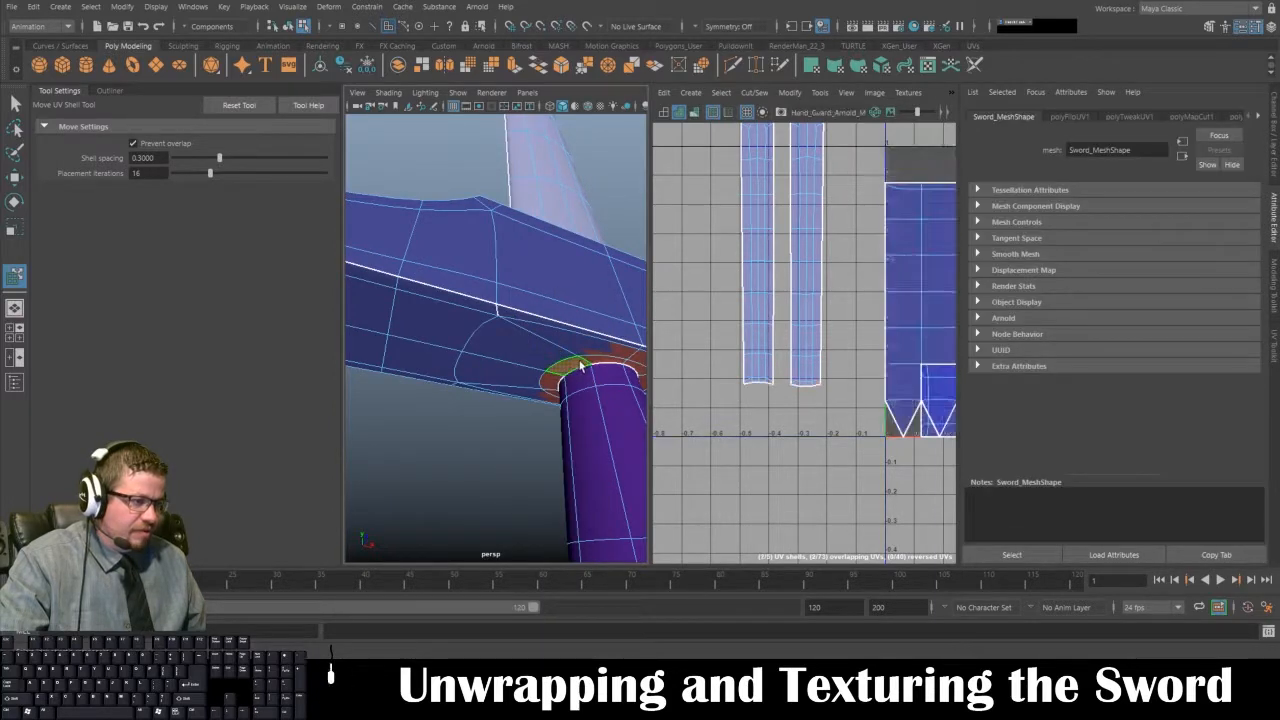
shift+double_click(604, 360)
alt+drag(525, 376, 466, 351)
shift+click(577, 378)
shift+click(605, 371)
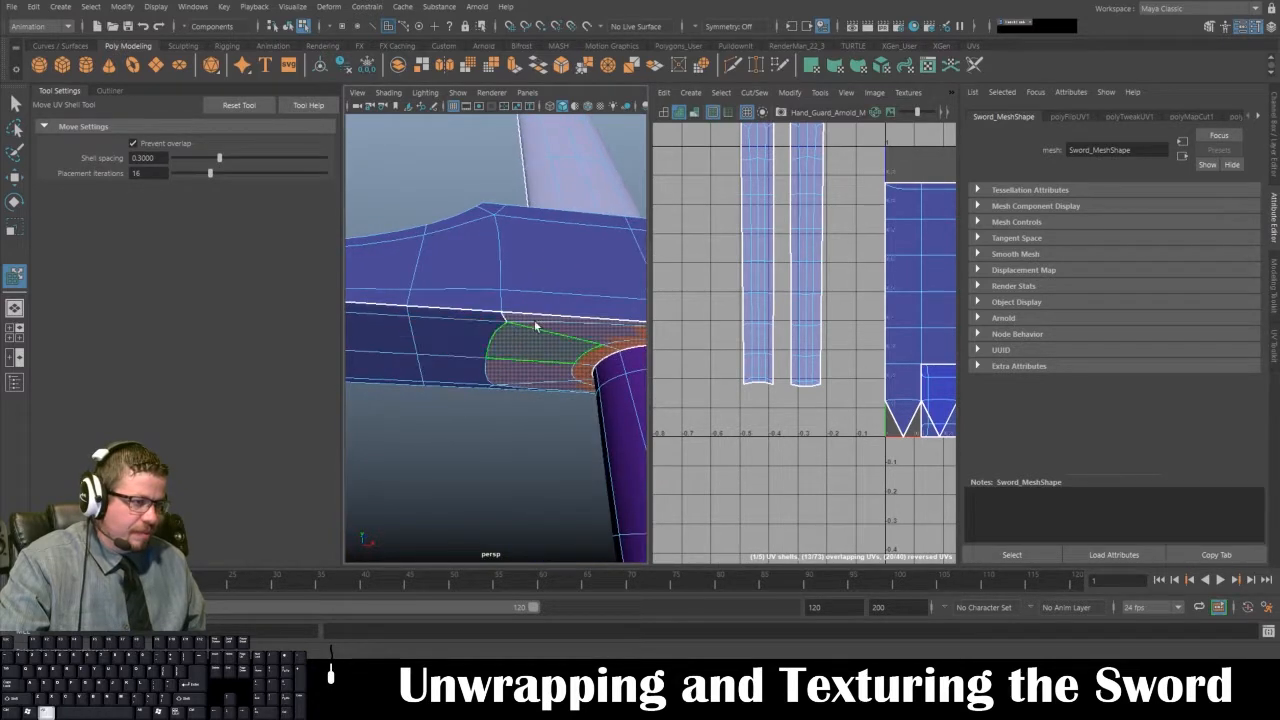
- Add the narrow border strip of faces along one long edge of the hand guard's underside to the selection
alt+drag(534, 320, 497, 331)
alt+middle_drag(497, 331, 684, 322)
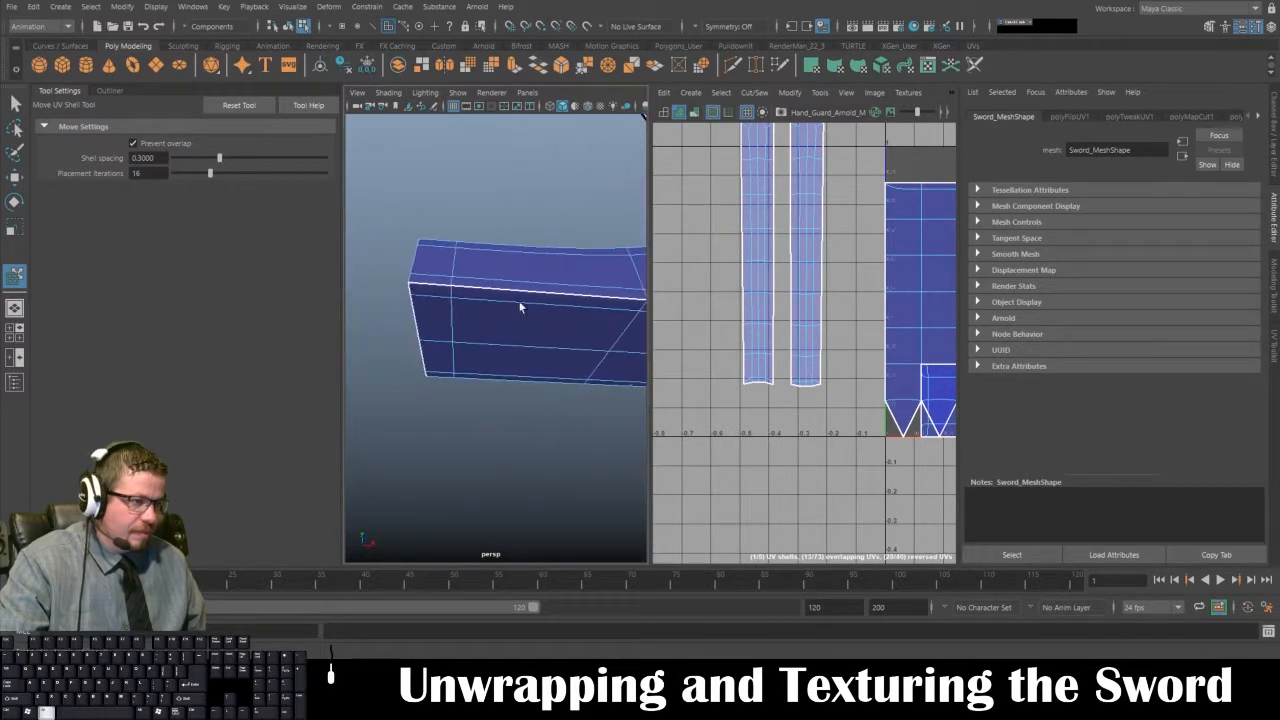
double_click(429, 292)
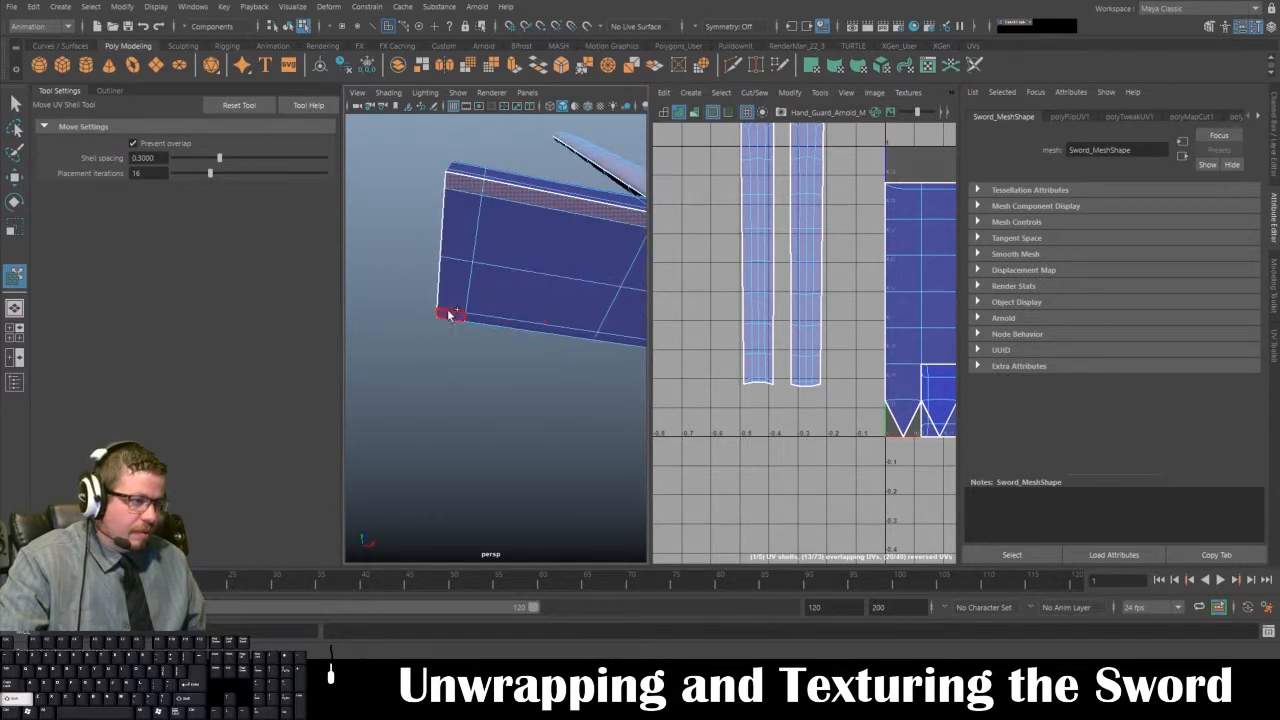
alt+drag(449, 315, 340, 412)
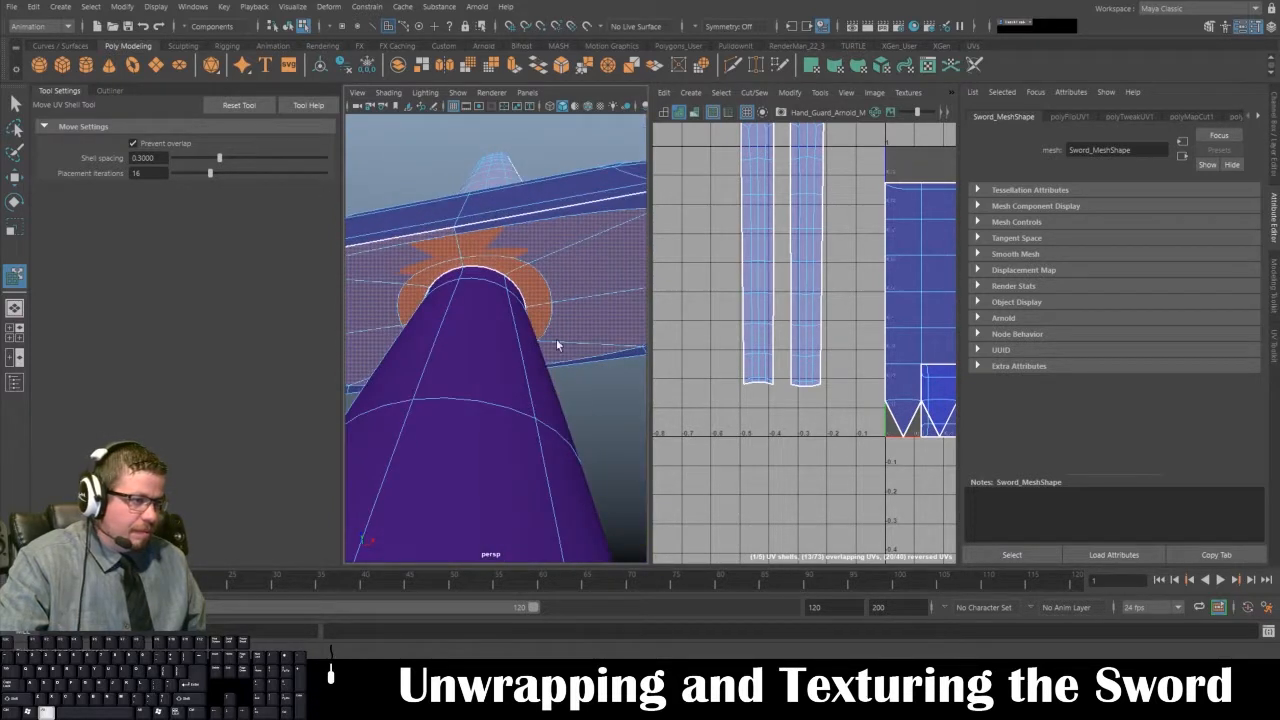
alt+middle_drag(557, 343, 375, 339)
alt+middle_drag(632, 345, 434, 374)
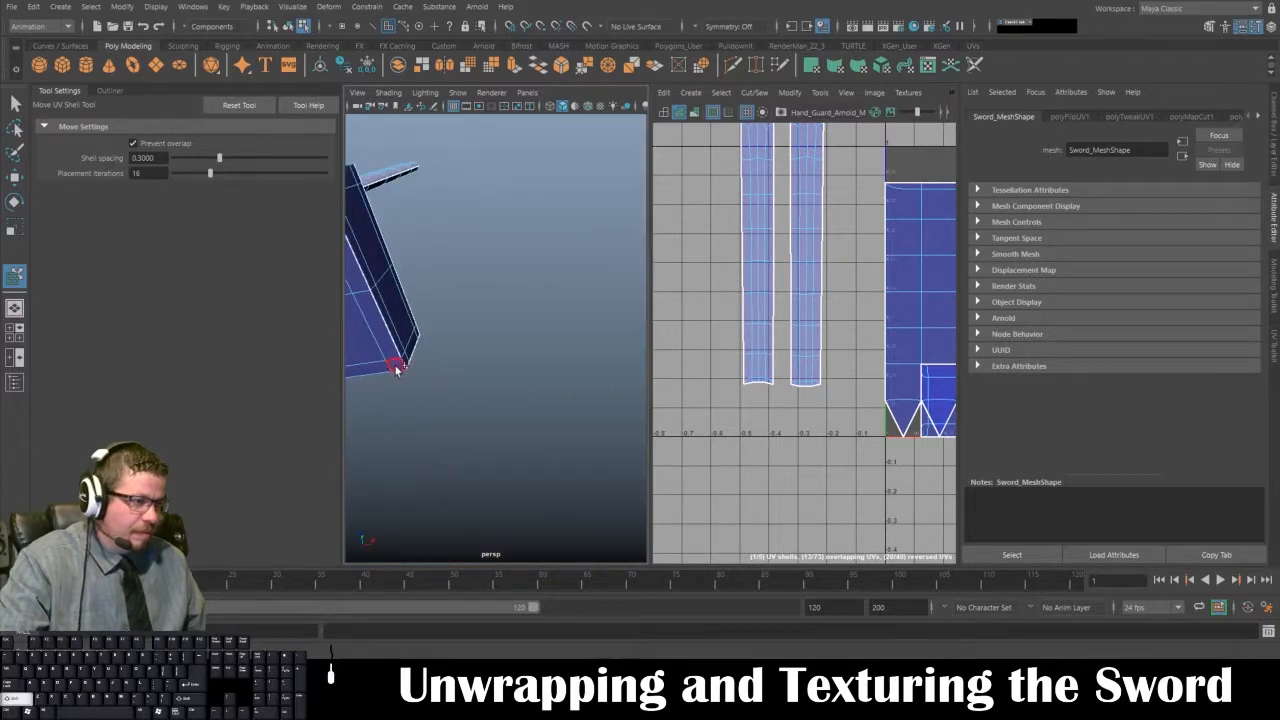
alt+drag(391, 367, 571, 382)
- Maximize the perspective viewport and add the border strip along the other long edge of the hand guard's underside
key(space)
shift+double_click(560, 211)
alt+middle_drag(516, 238, 905, 260)
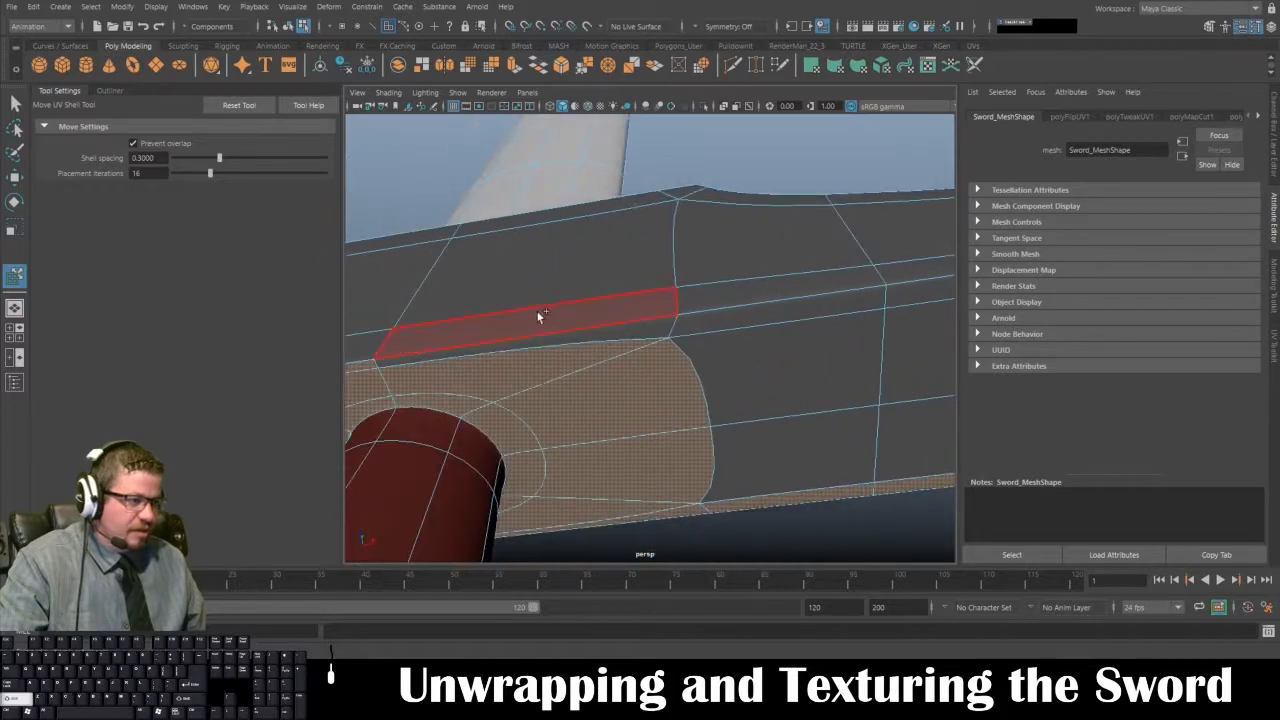
shift+double_click(540, 341)
alt+drag(785, 392, 608, 360)
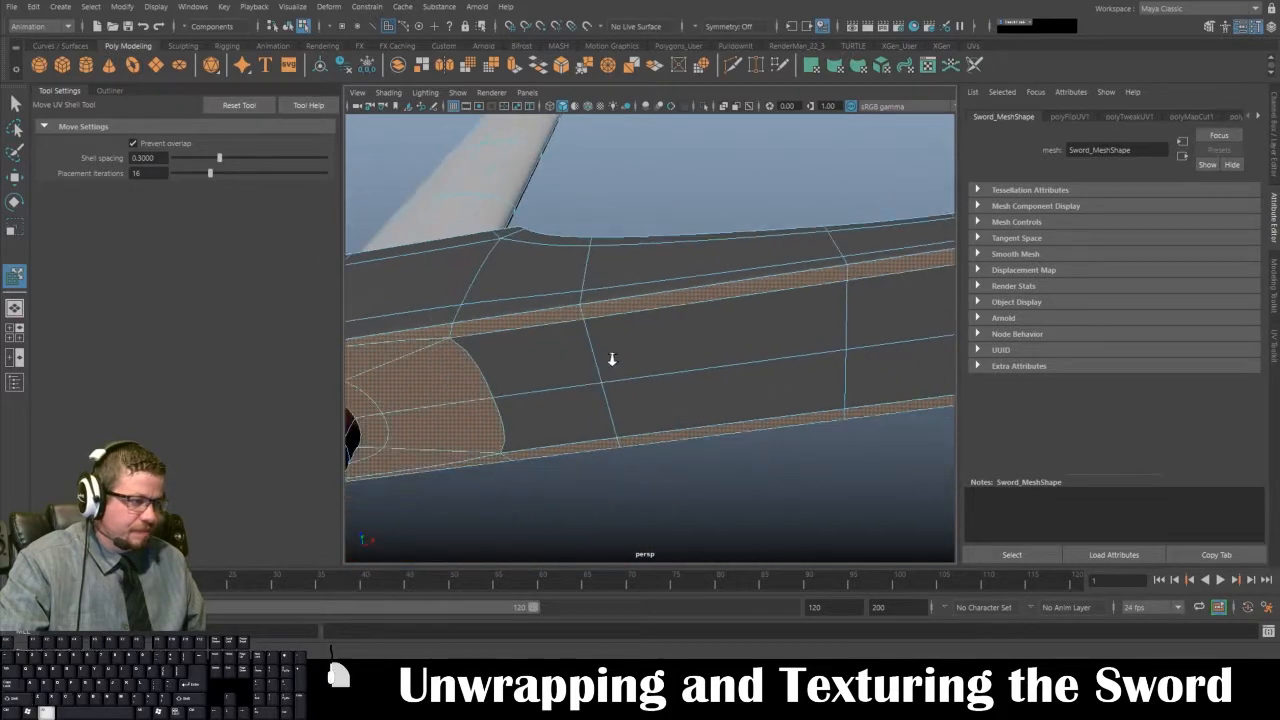
- Add the remaining large faces on both arms of the hand guard's underside to the selection
scroll(542, 393, down, 5)
shift+double_click(767, 309)
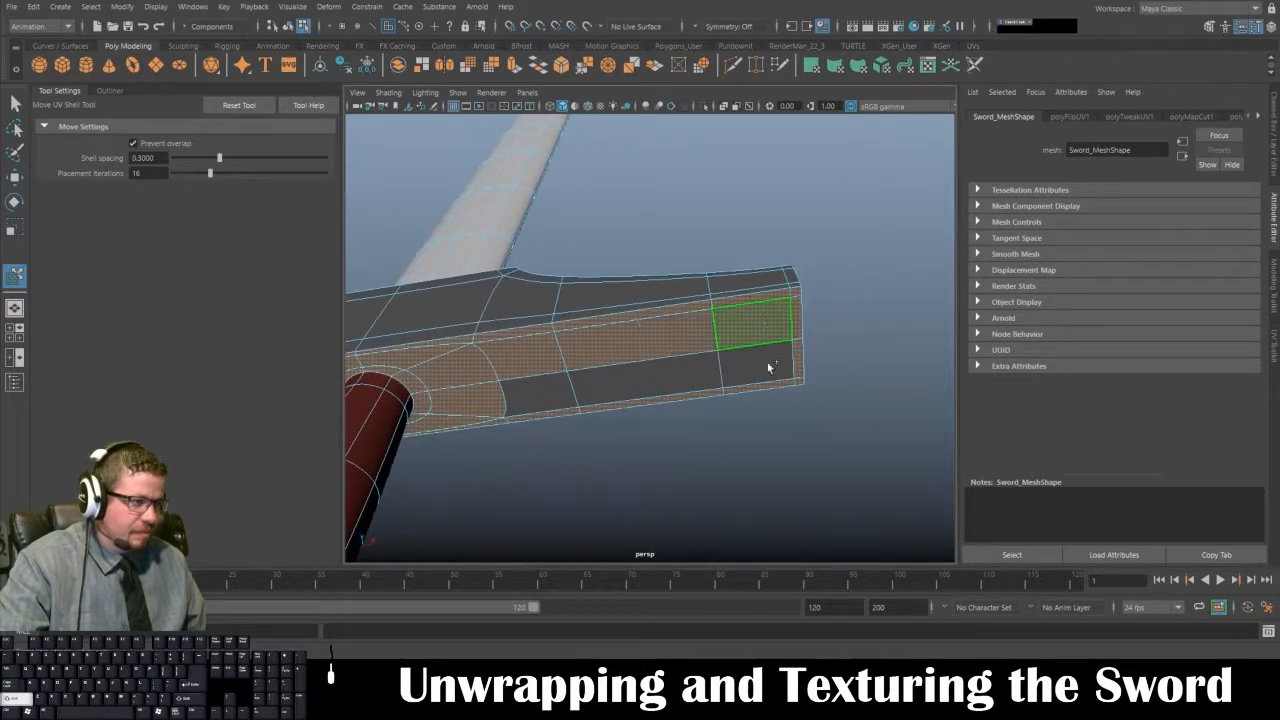
shift+double_click(560, 397)
alt+drag(545, 394, 688, 302)
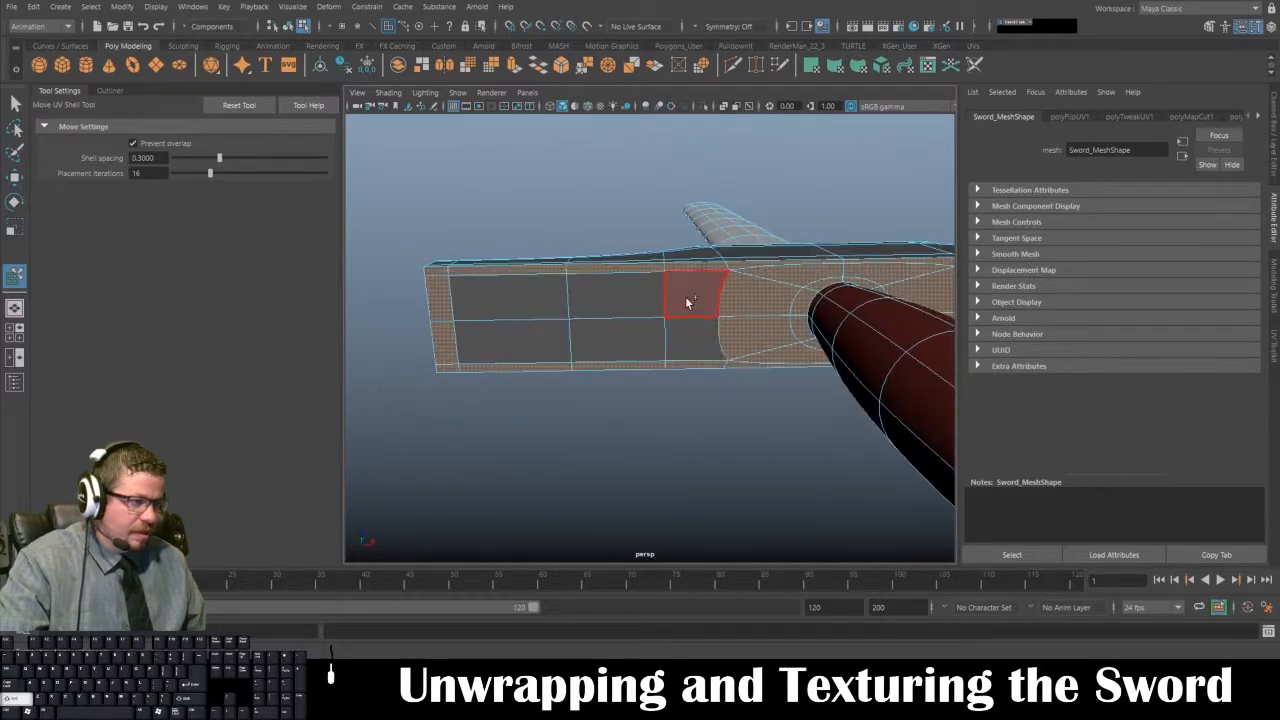
shift+double_click(548, 303)
shift+click(496, 335)
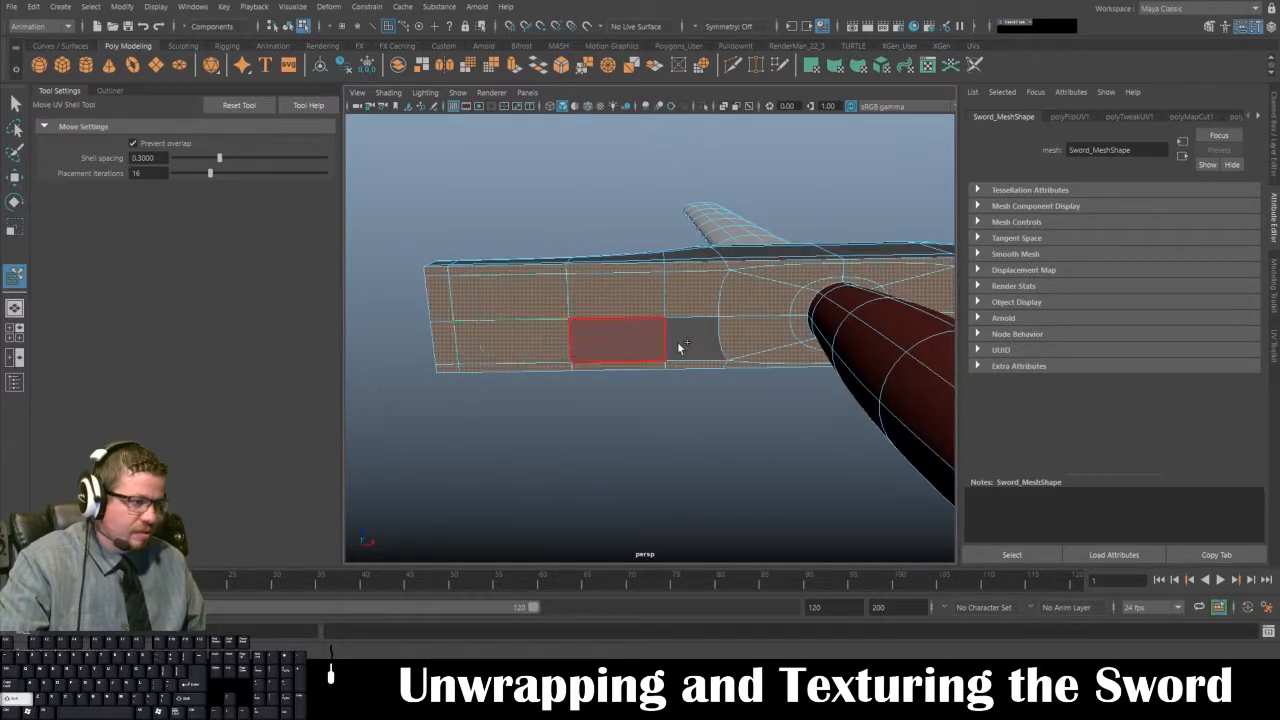
shift+double_click(681, 347)
- Apply a Camera-based UV projection to the selected underside faces from a view below the sword
alt+drag(677, 356, 688, 392)
key(space)
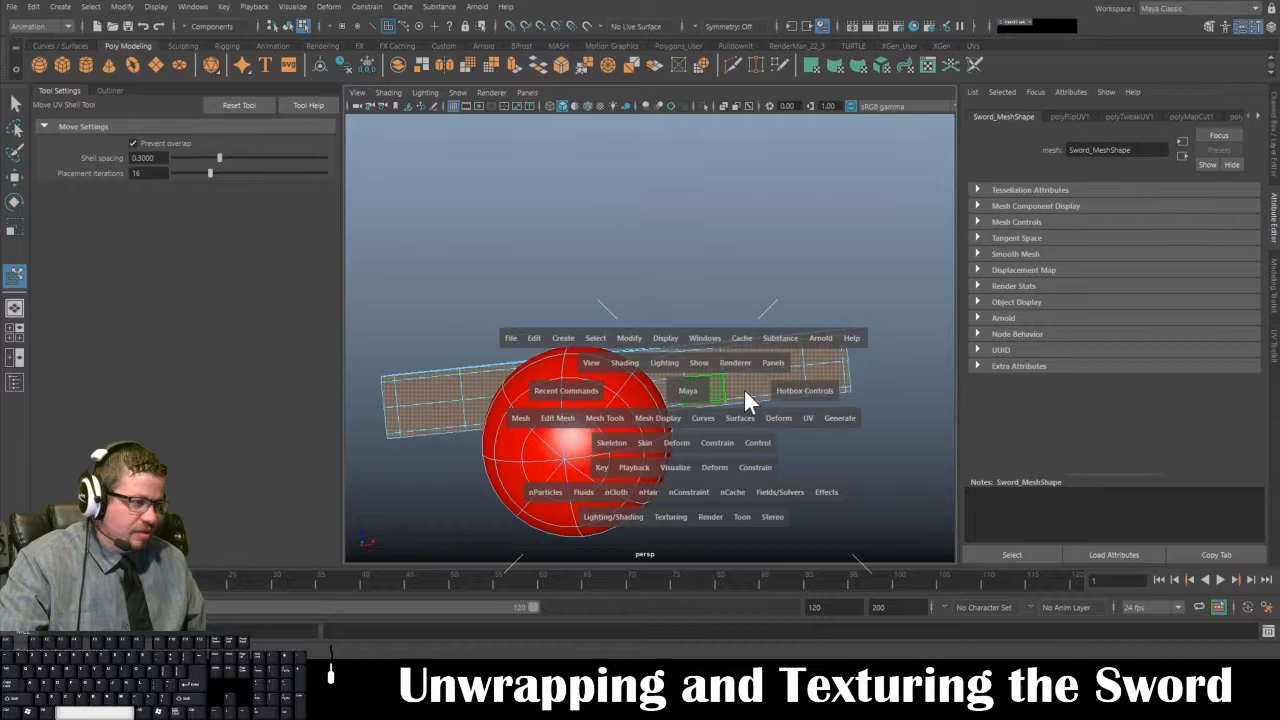
click(808, 418)
click(839, 193)
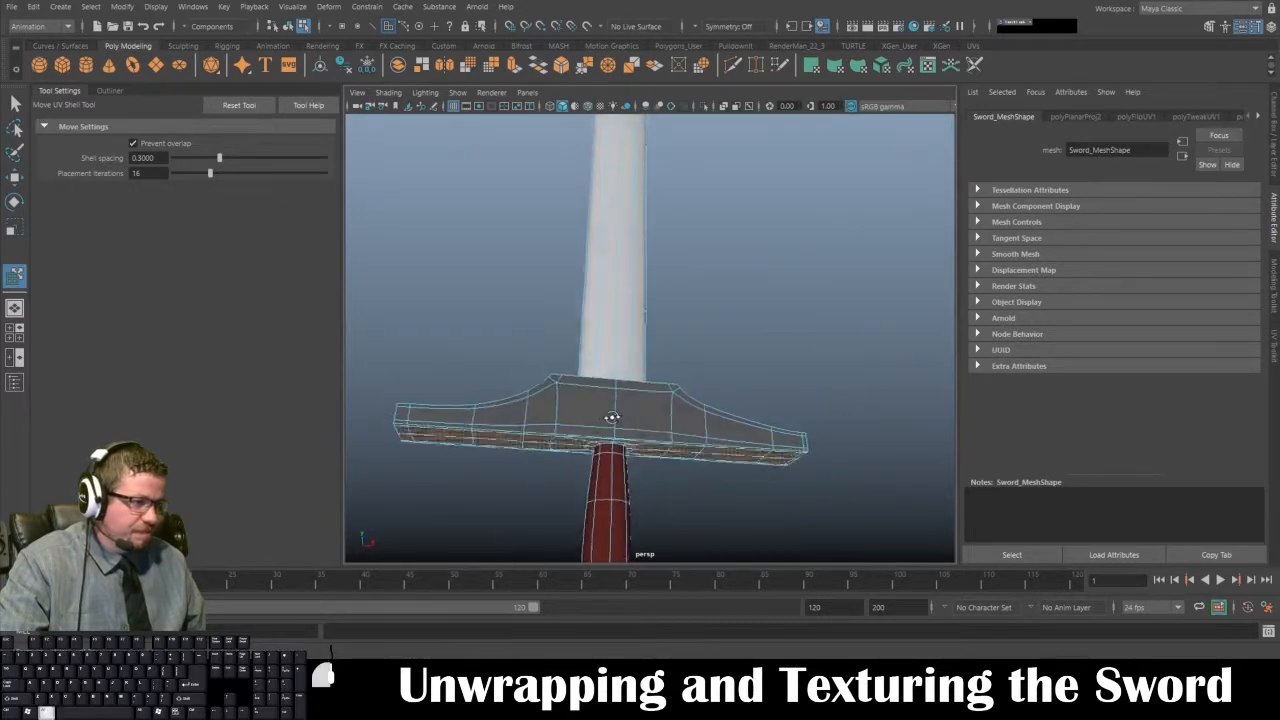
- Select the end border faces and the strip of faces along the curved upper edge of the hand guard's broad side
alt+drag(612, 417, 702, 338)
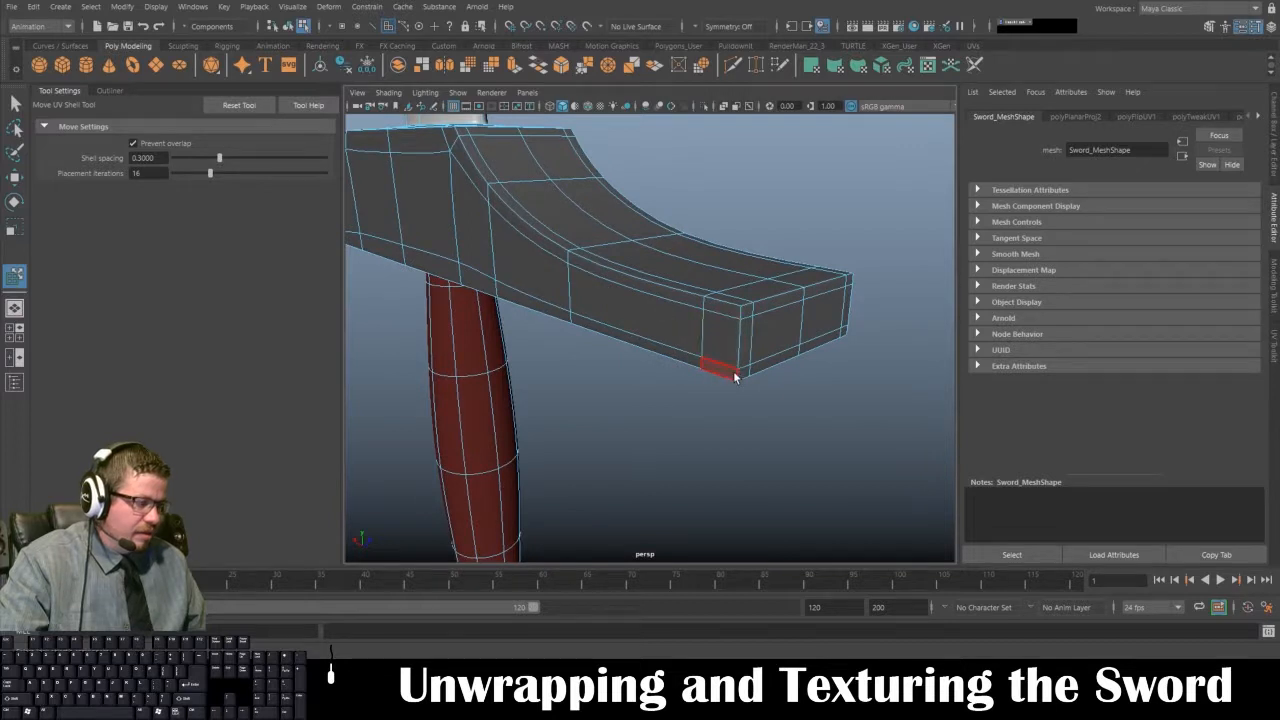
click(729, 313)
alt+drag(598, 350, 802, 323)
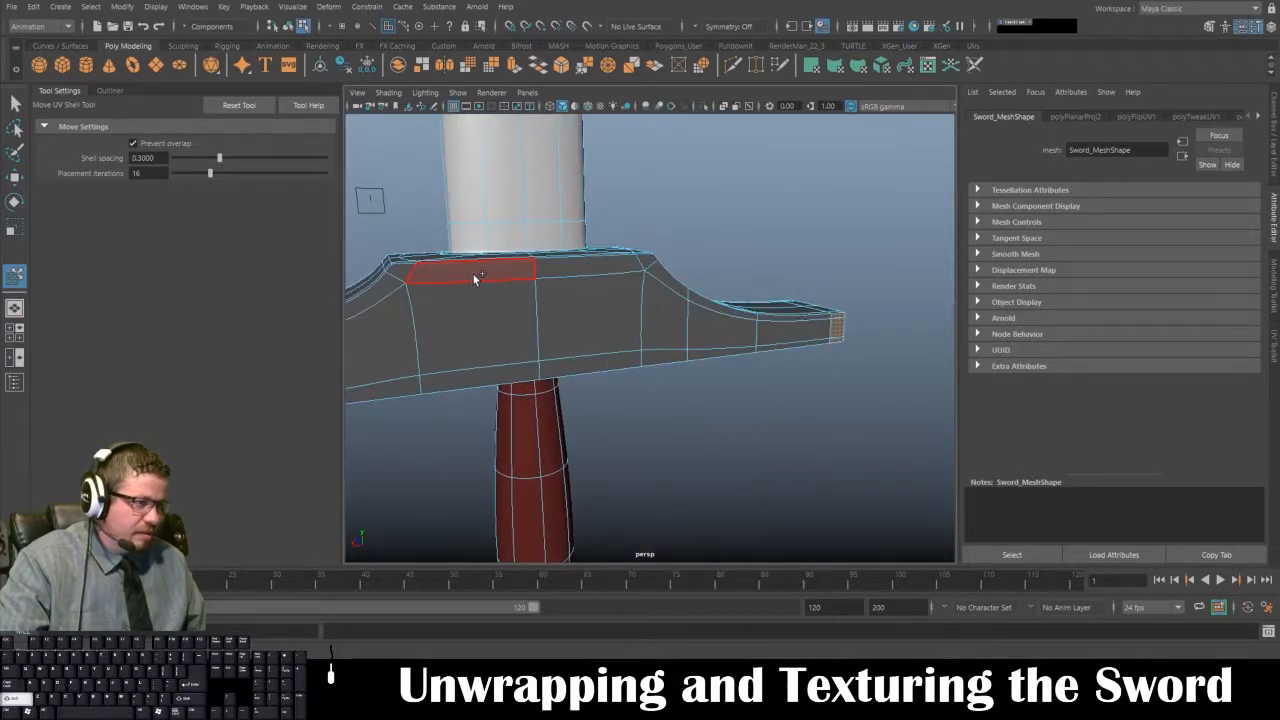
double_click(648, 265)
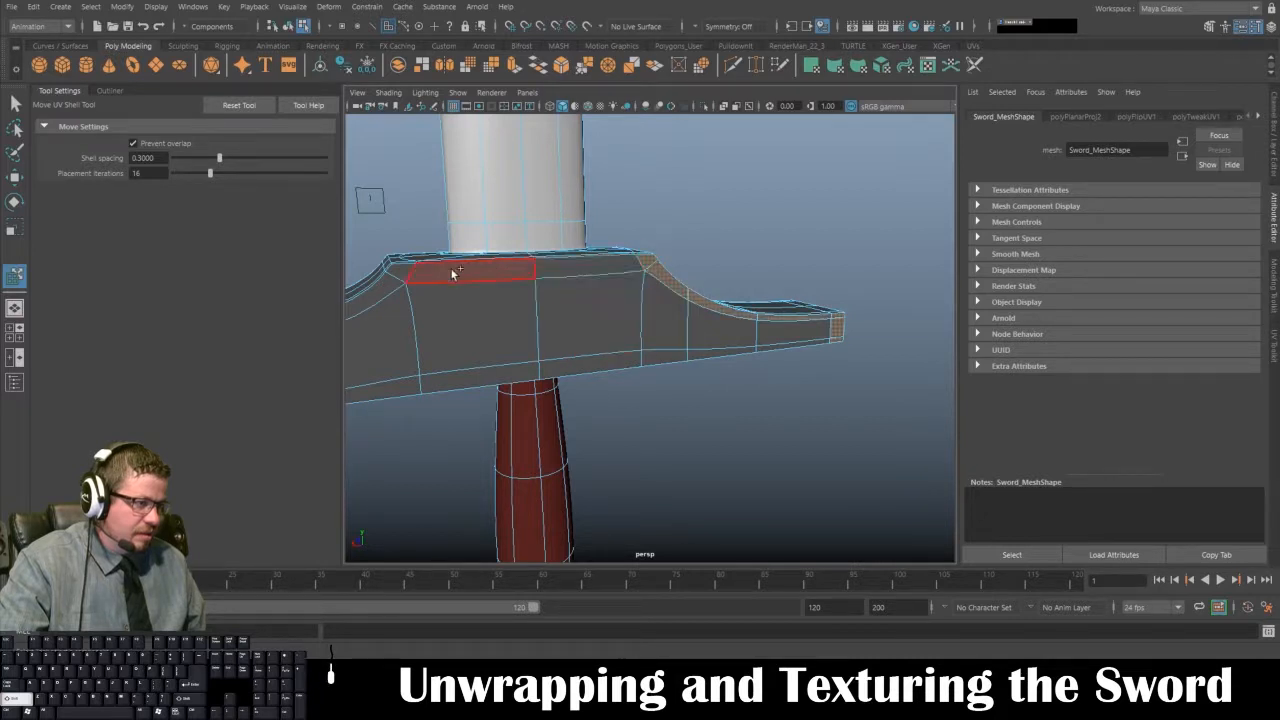
shift+double_click(408, 277)
alt+middle_drag(511, 303, 791, 240)
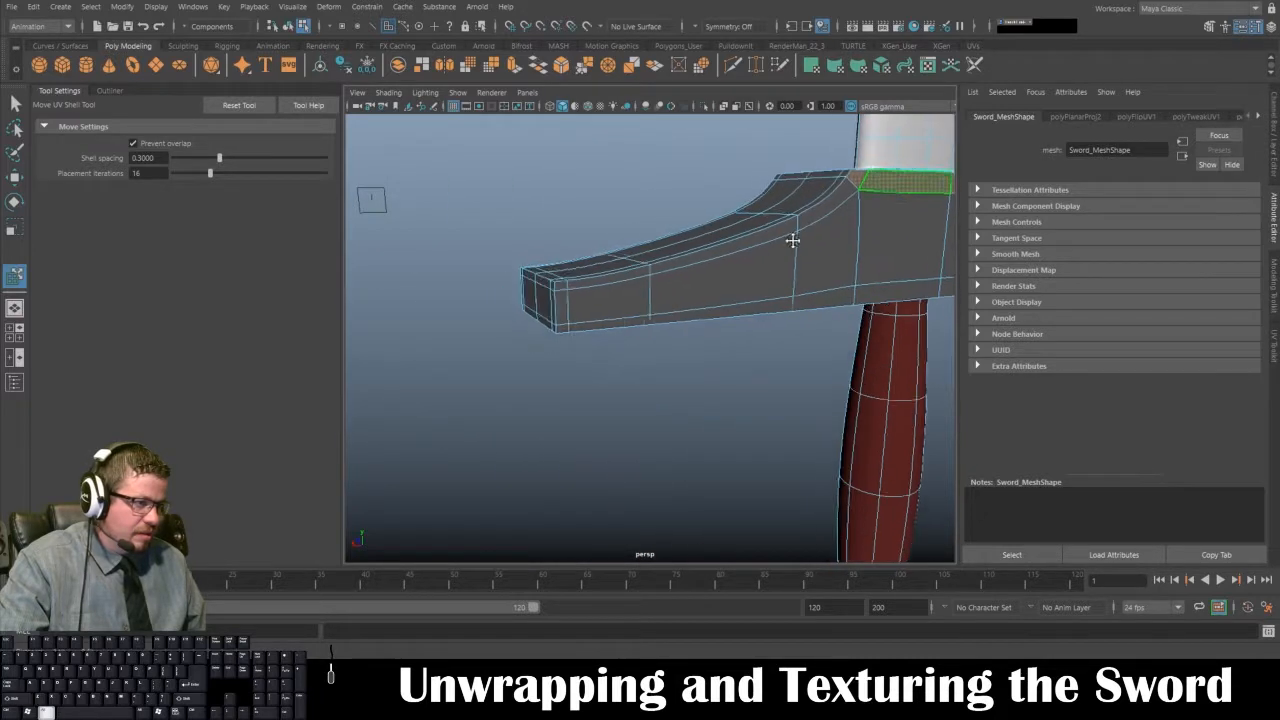
shift+double_click(564, 286)
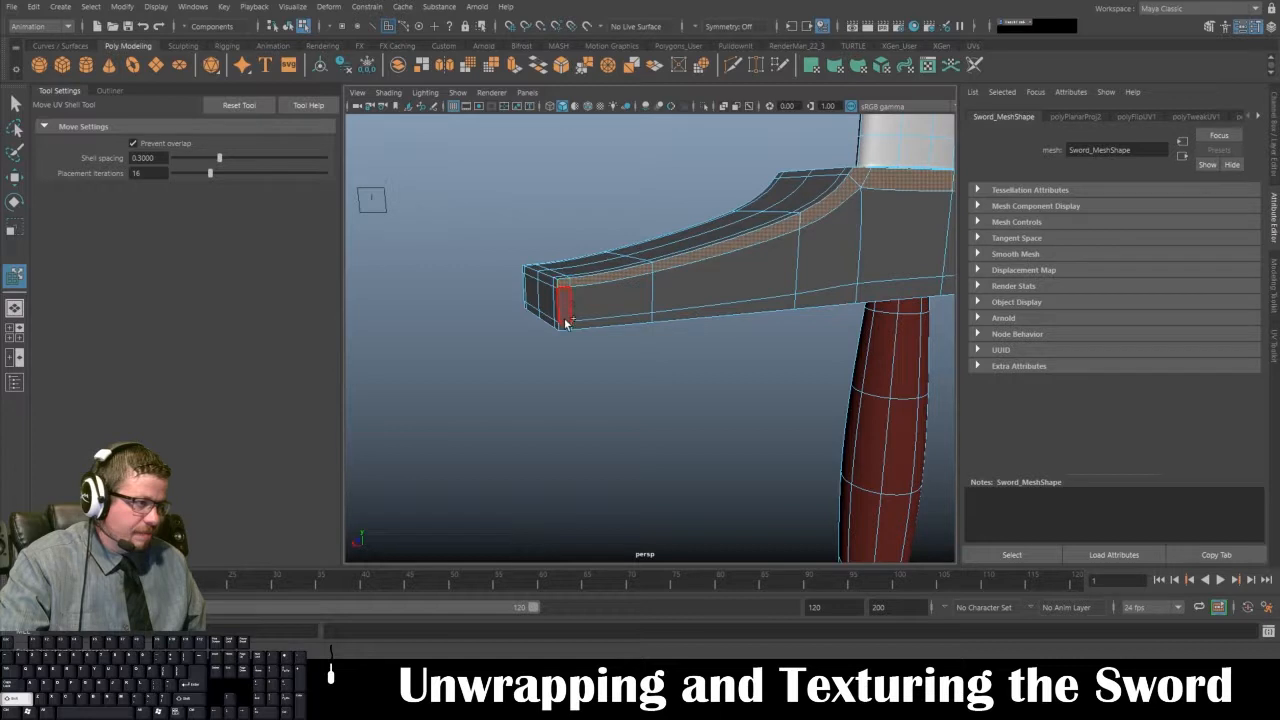
- Add the broad side's remaining faces to the selection and apply a Camera-based UV projection from a straight-on view
alt+drag(604, 329, 654, 334)
shift+double_click(795, 284)
shift+double_click(386, 318)
key(space)
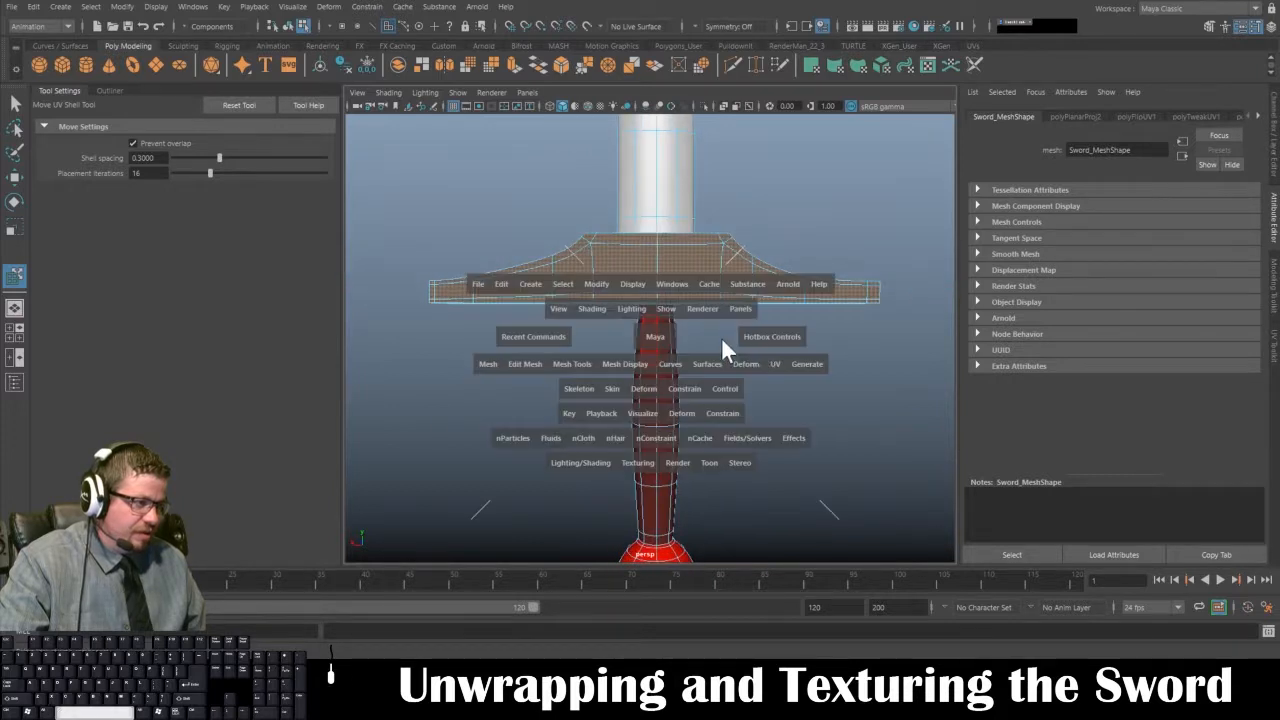
drag(775, 366, 830, 145)
- Select all faces of the flat end cap on one arm of the hand guard, including its border strips
alt+drag(660, 360, 636, 403)
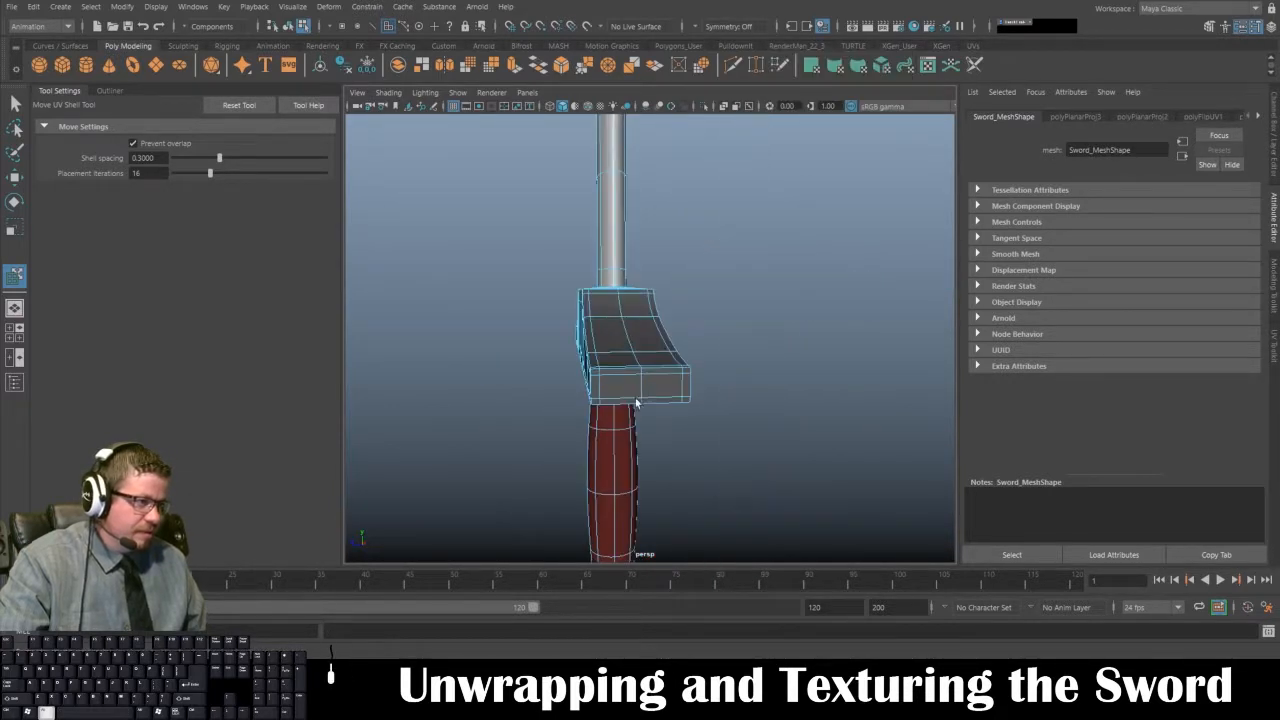
alt+drag(647, 314, 514, 361)
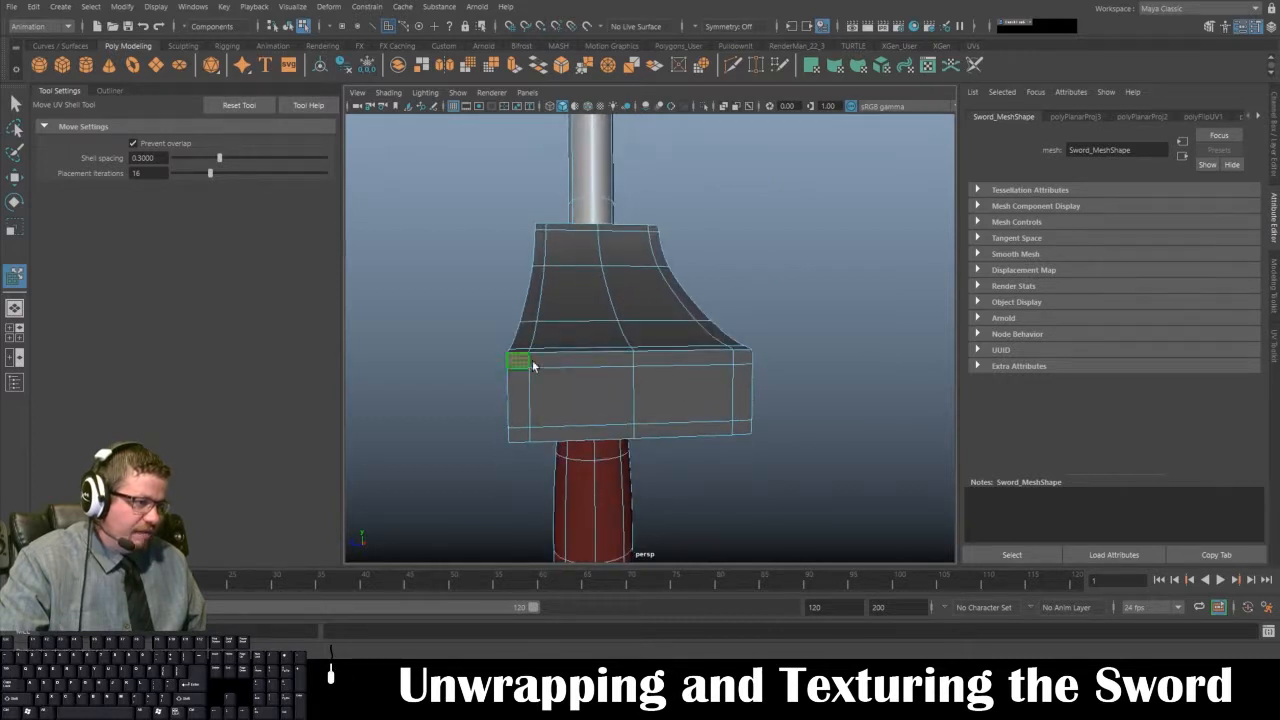
shift+double_click(741, 360)
shift+double_click(744, 428)
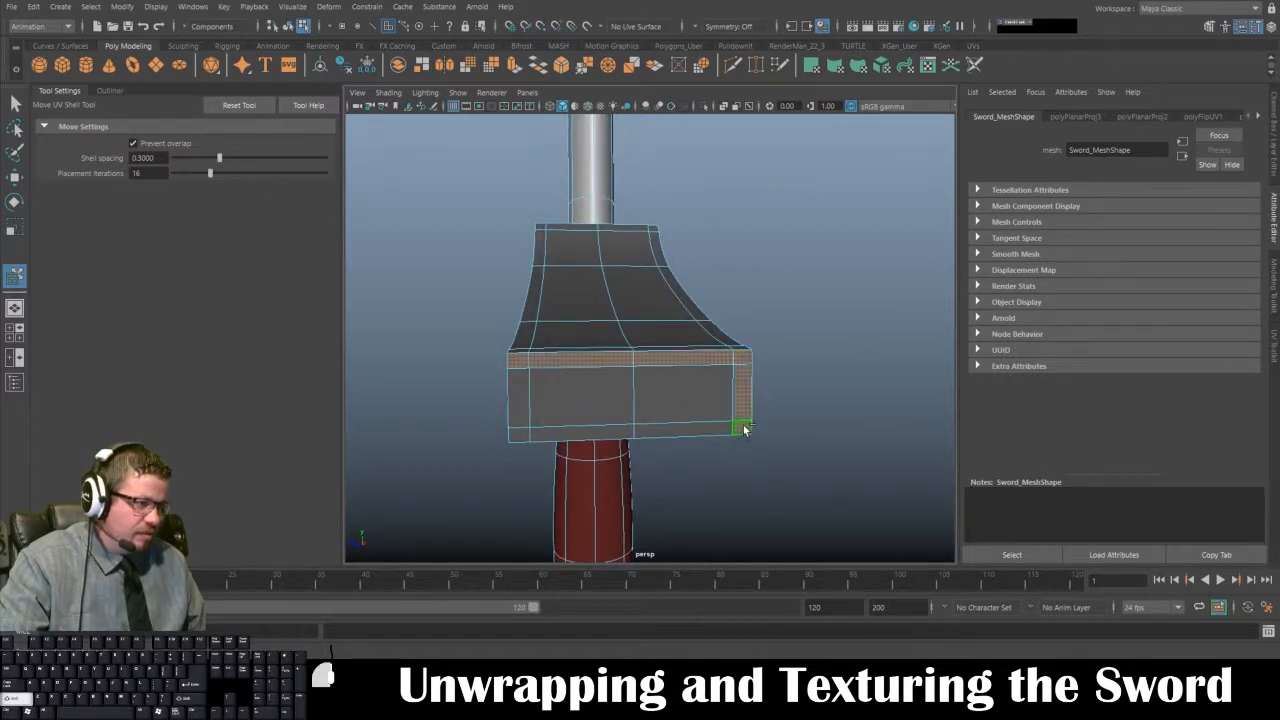
shift+double_click(518, 436)
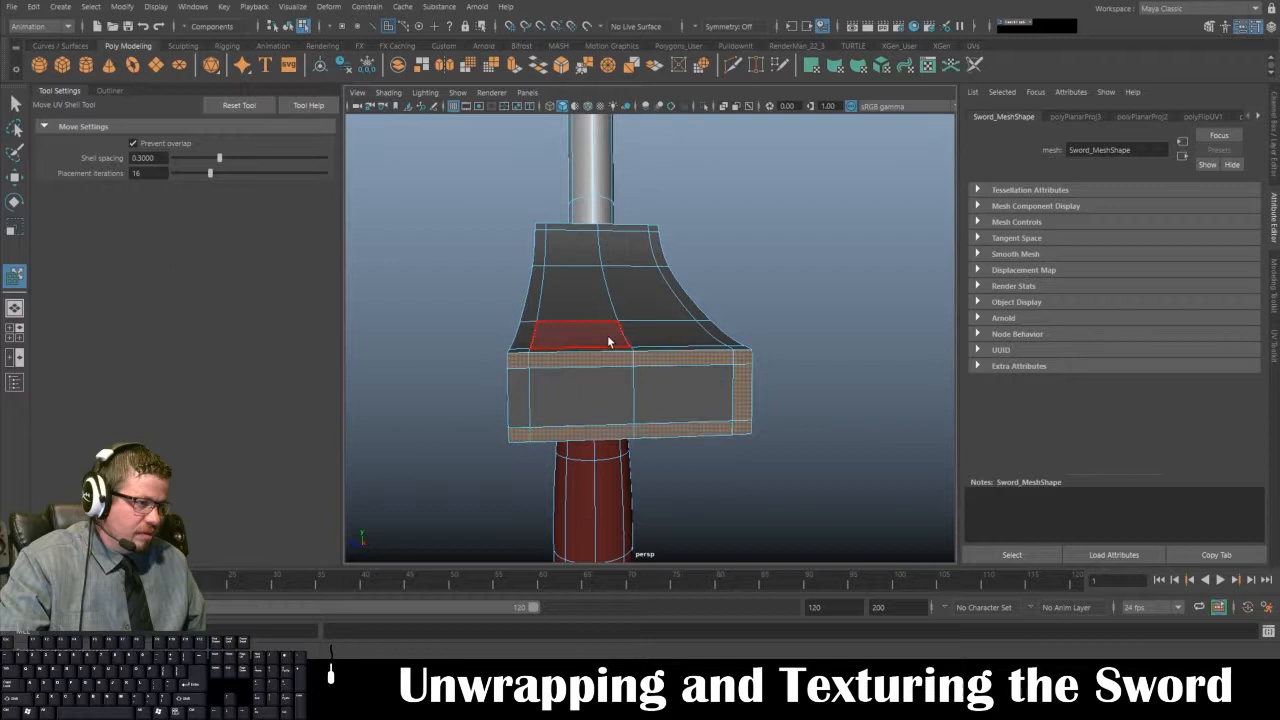
shift+double_click(517, 400)
shift+double_click(680, 393)
- Add the arm's entire curved upper surface, borders and inner faces, to the end cap selection
alt+drag(680, 388, 528, 419)
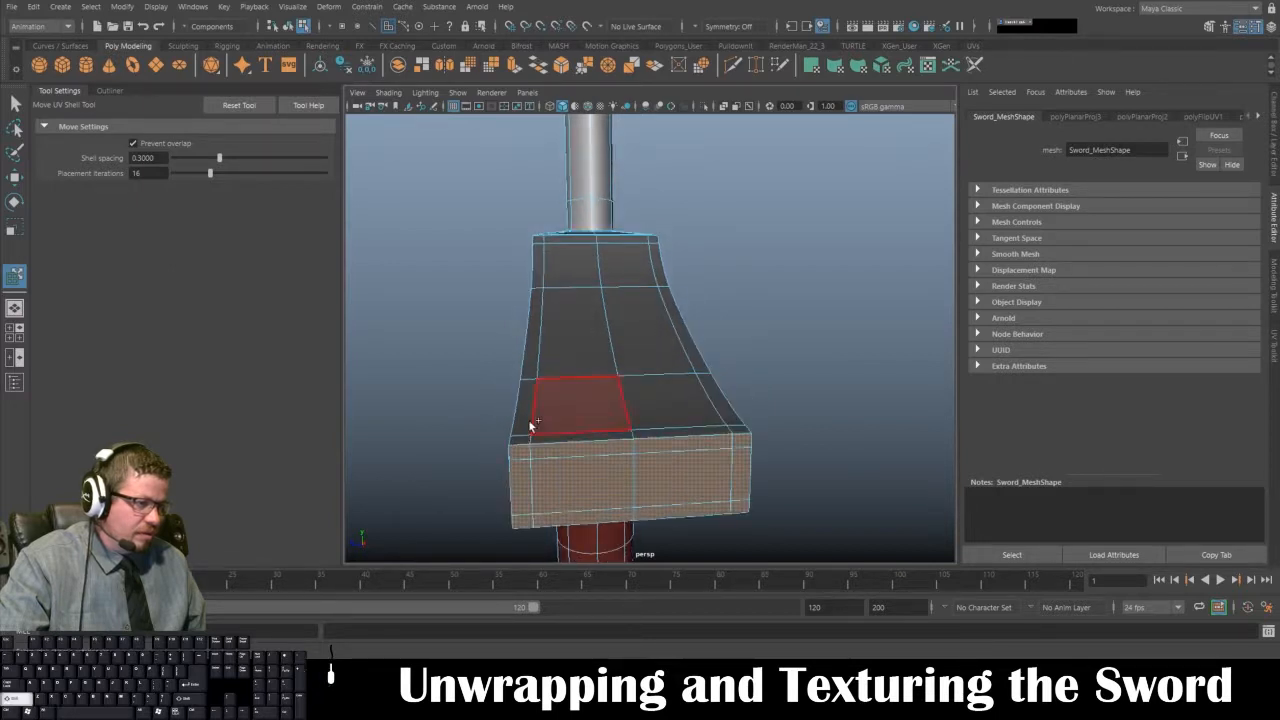
shift+double_click(538, 241)
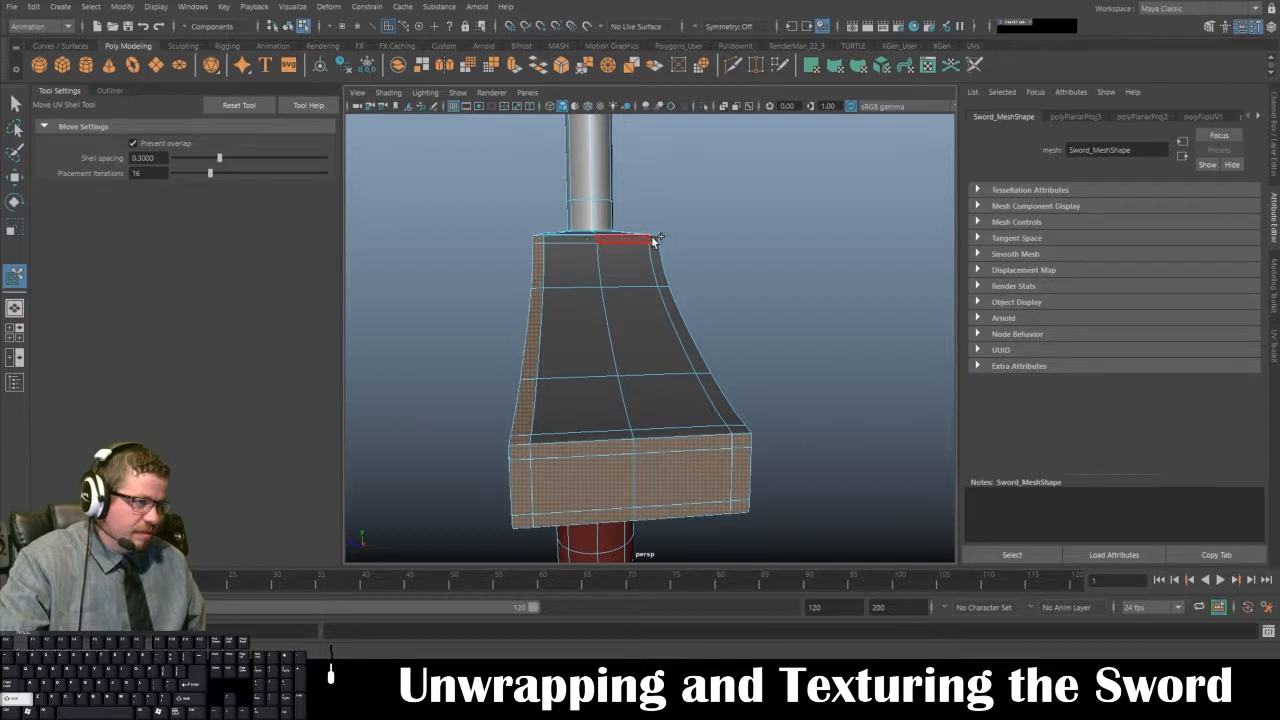
alt+drag(603, 294, 589, 301)
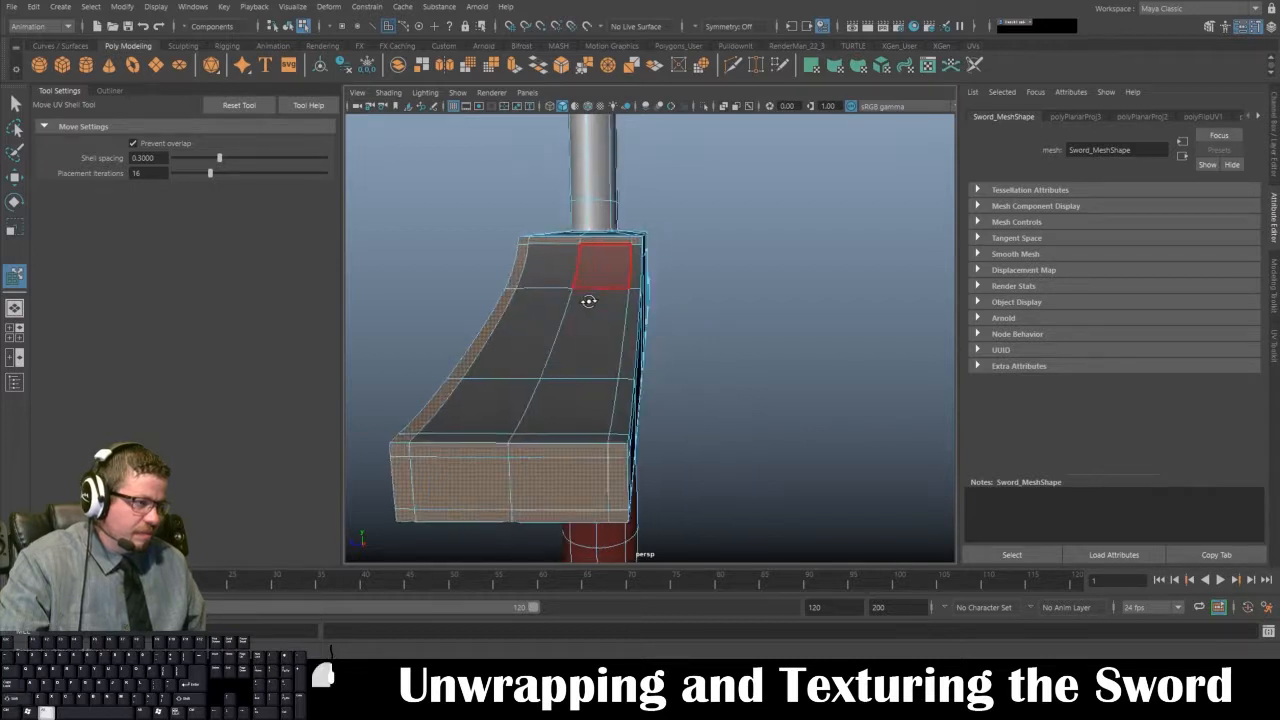
shift+double_click(622, 445)
shift+double_click(469, 440)
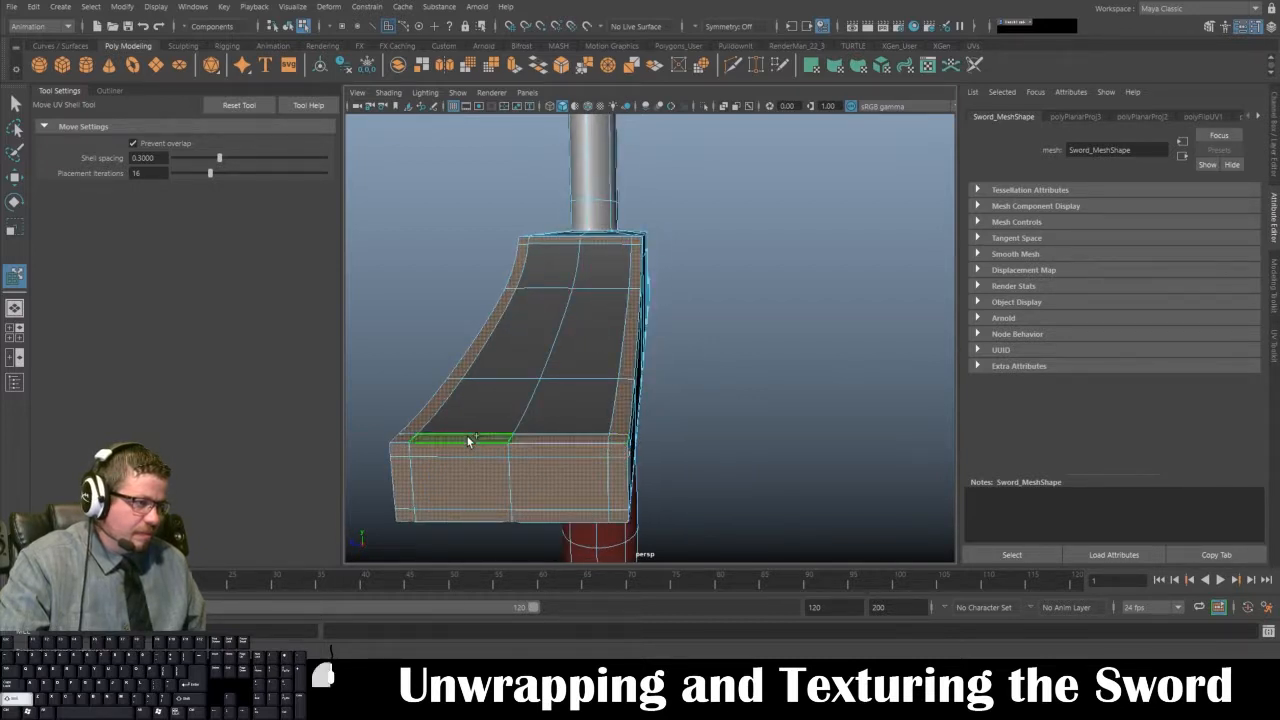
shift+click(474, 425)
shift+double_click(561, 274)
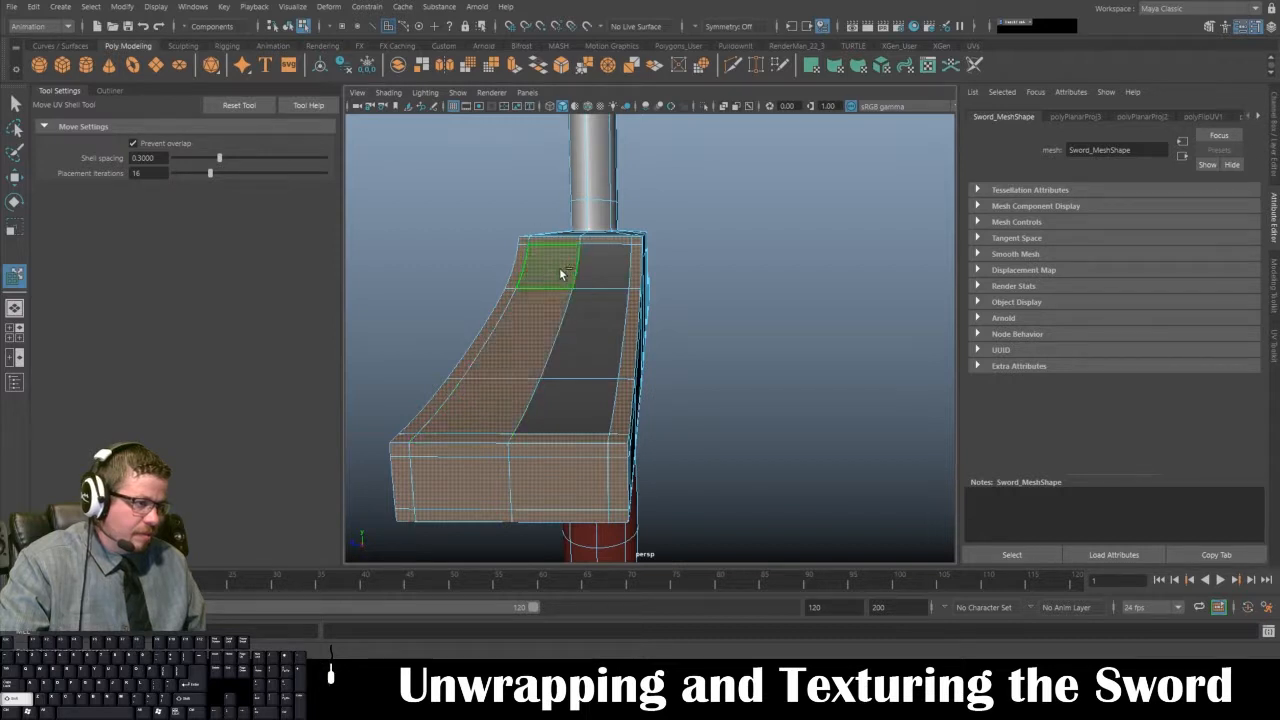
shift+click(586, 407)
- Apply a Camera-based UV projection to the selected arm faces from a view facing the end of the guard
alt+drag(514, 400, 506, 377)
key(space)
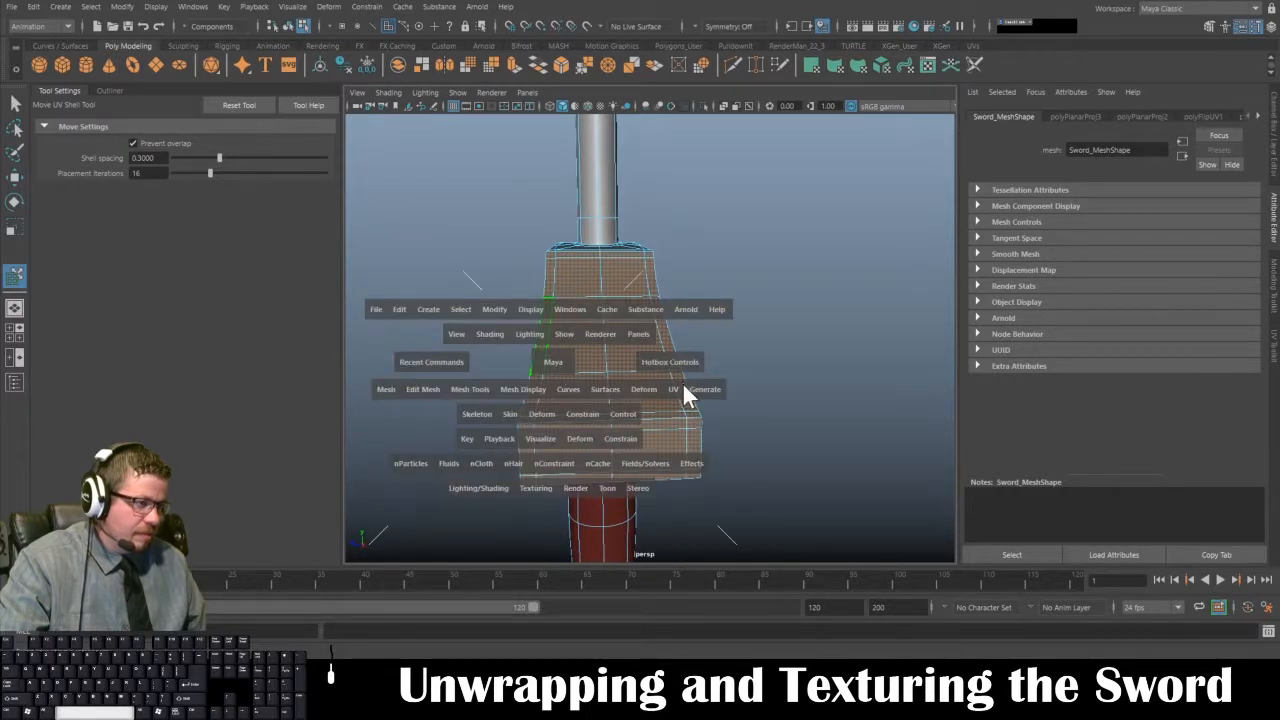
click(682, 388)
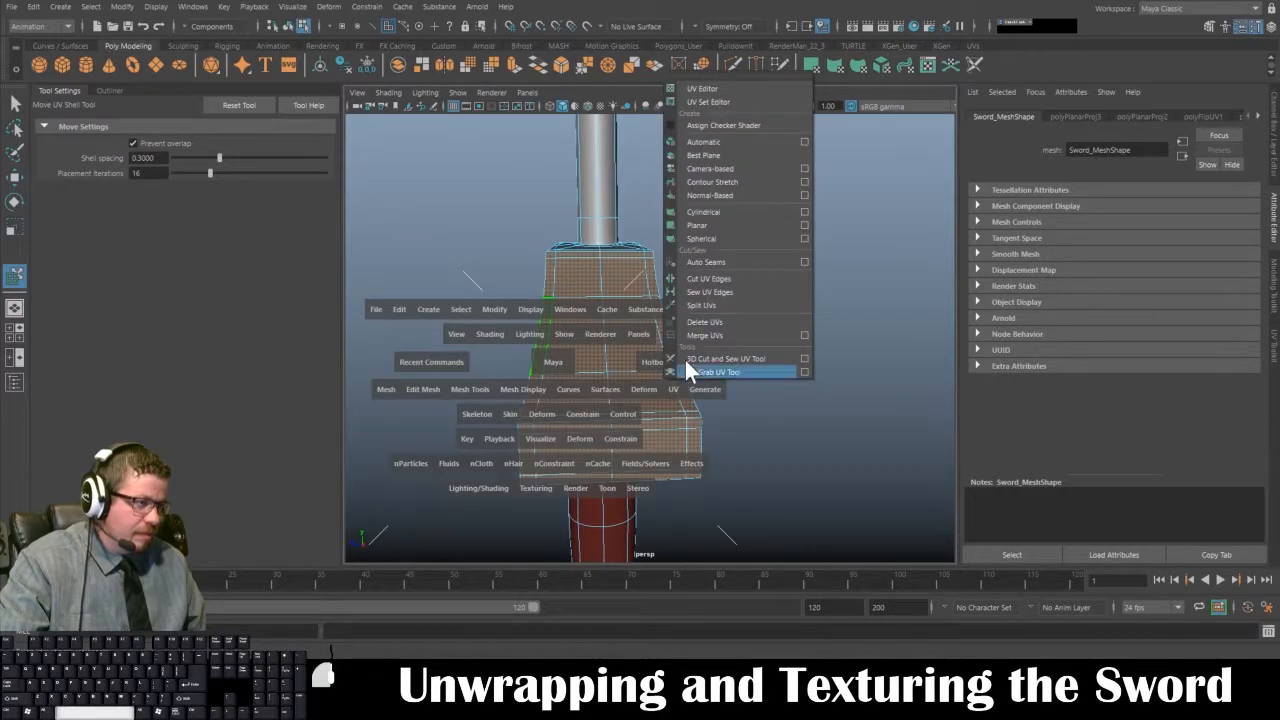
click(717, 168)
- Select the border strips and inner faces of the flat end cap on the hand guard's opposite arm
alt+drag(510, 287, 760, 290)
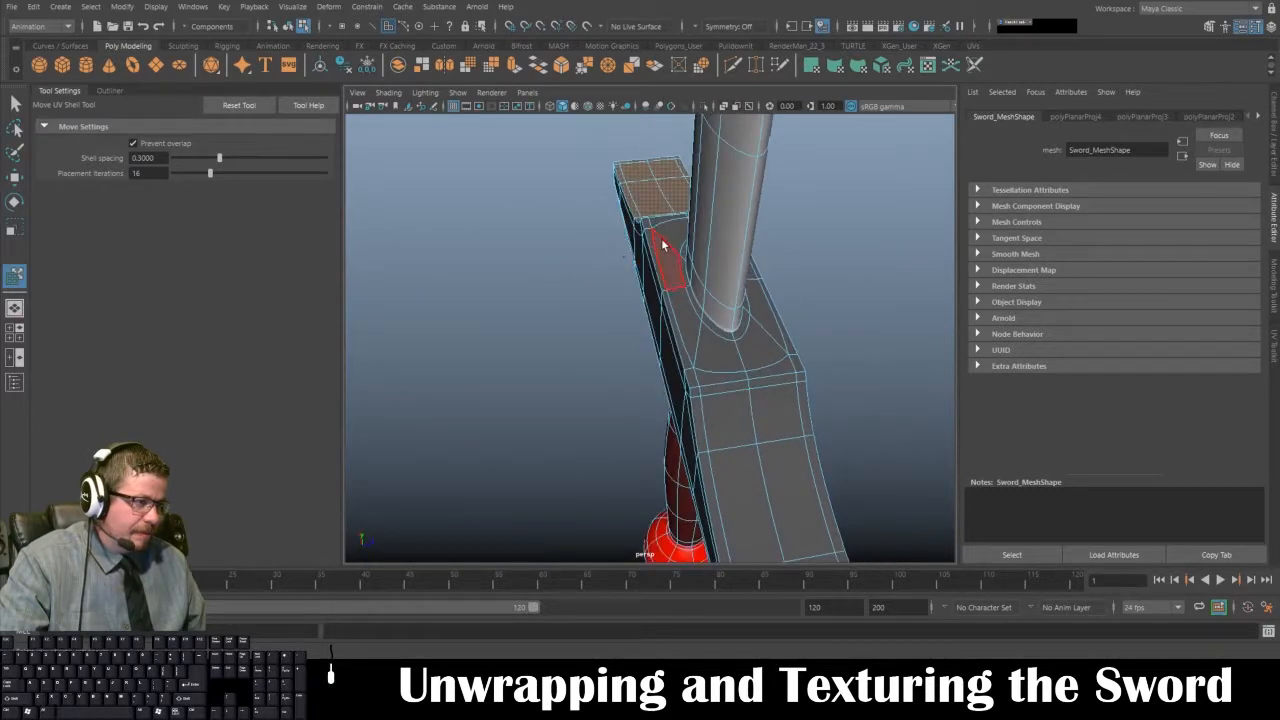
alt+drag(661, 239, 689, 351)
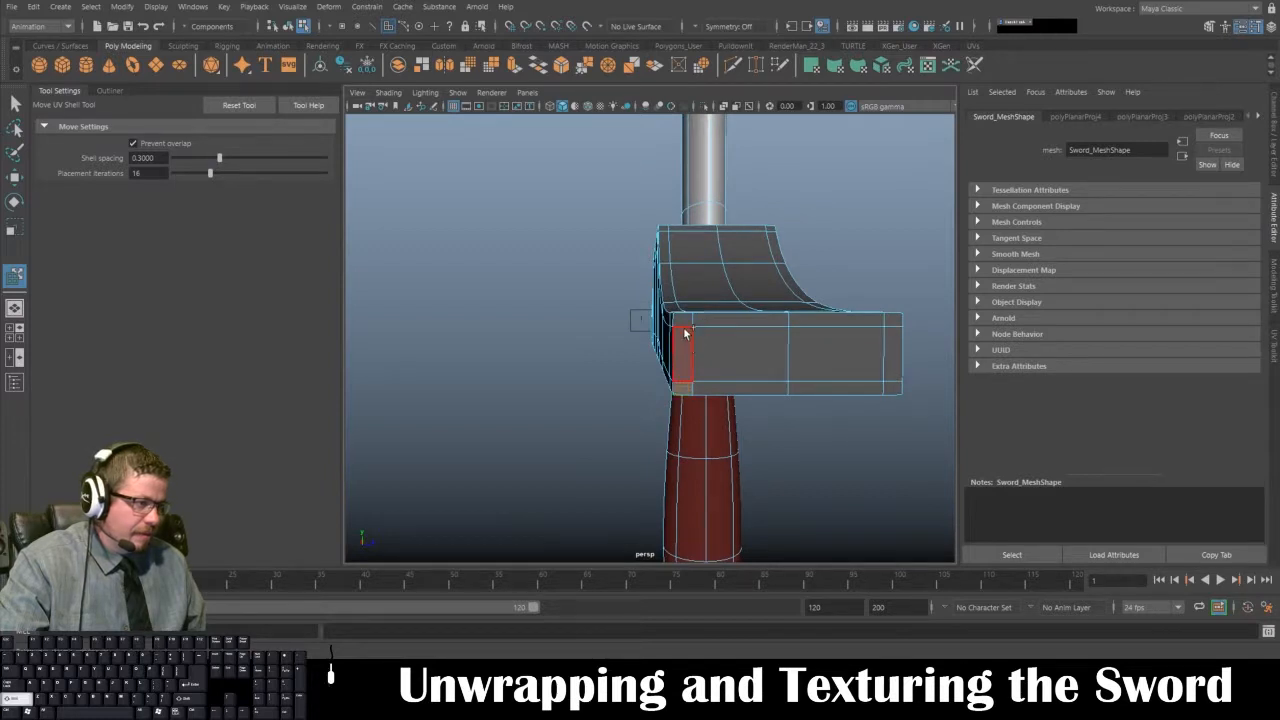
shift+double_click(682, 323)
shift+click(725, 322)
shift+double_click(891, 324)
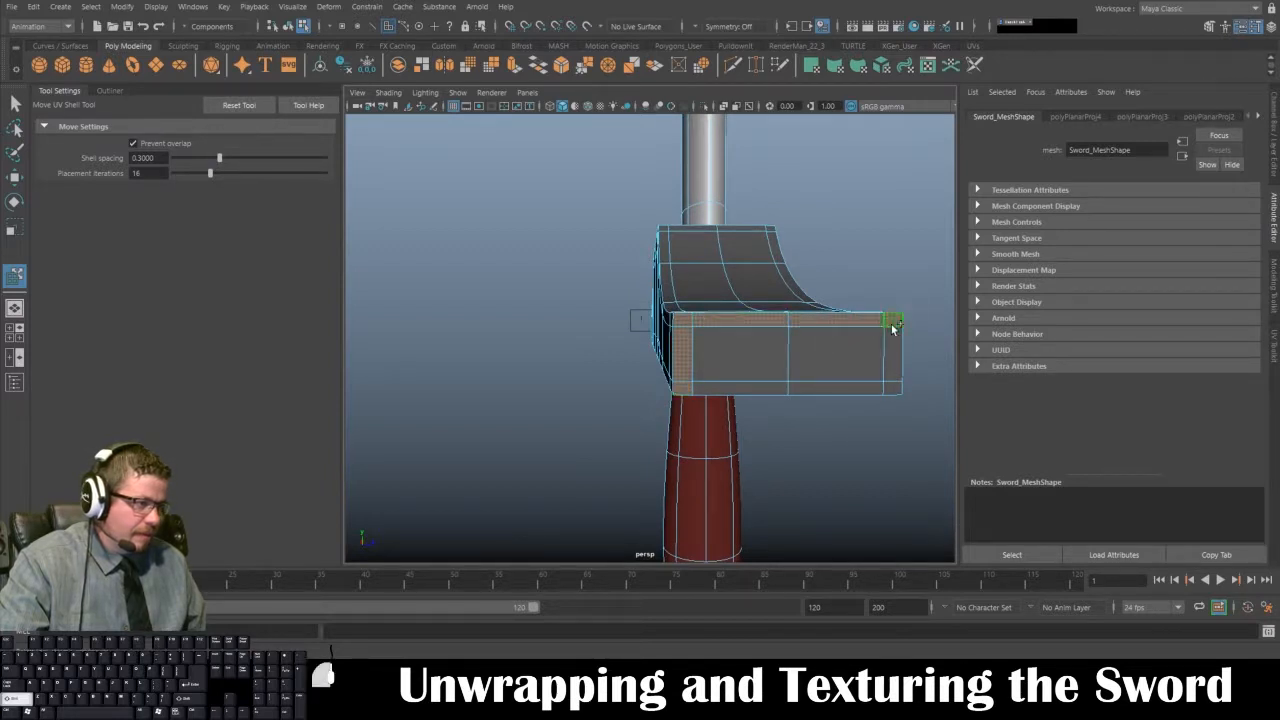
shift+double_click(895, 389)
shift+double_click(749, 387)
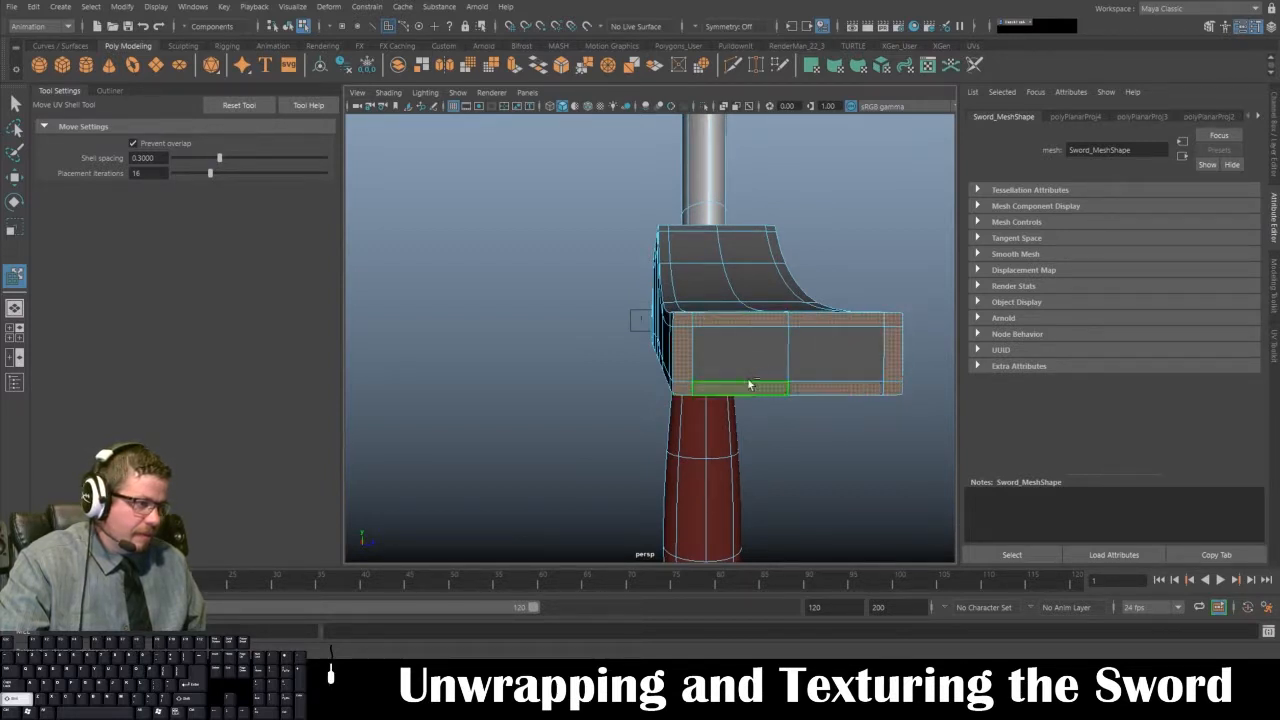
shift+click(752, 368)
- Add the opposite arm's curved upper surface and any missed end faces to the end cap selection
alt+drag(792, 348, 749, 364)
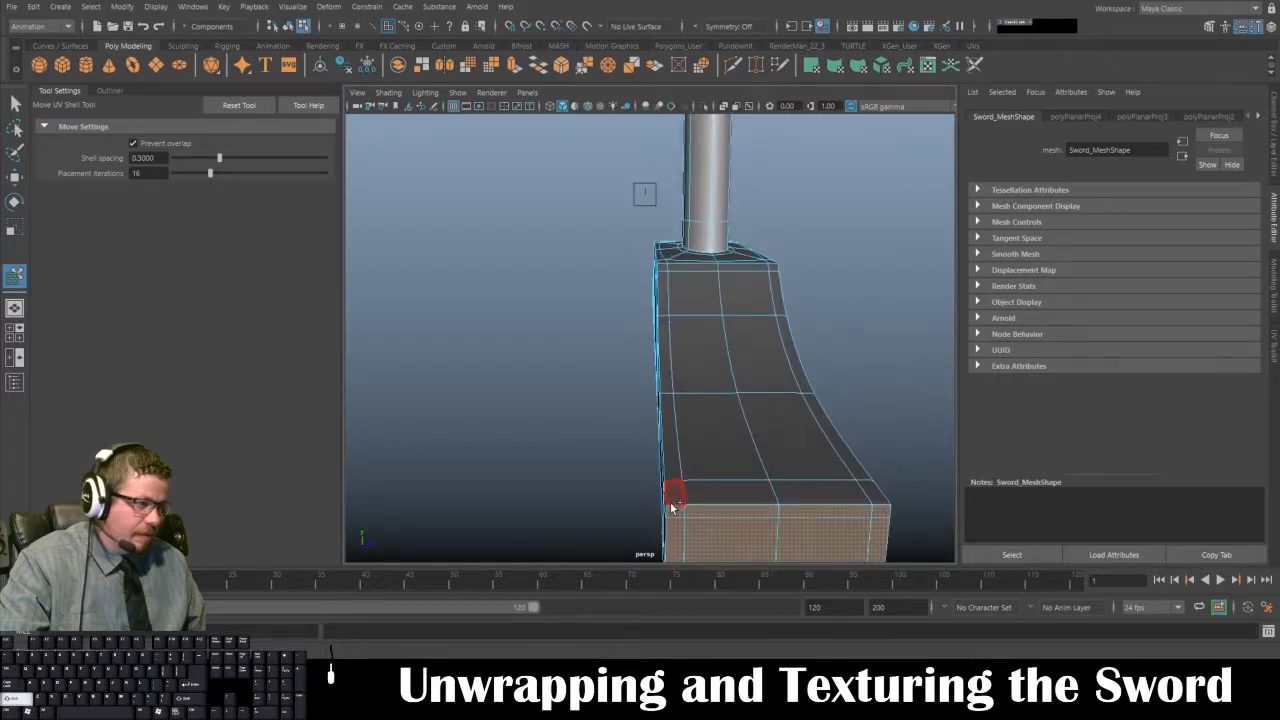
shift+double_click(663, 274)
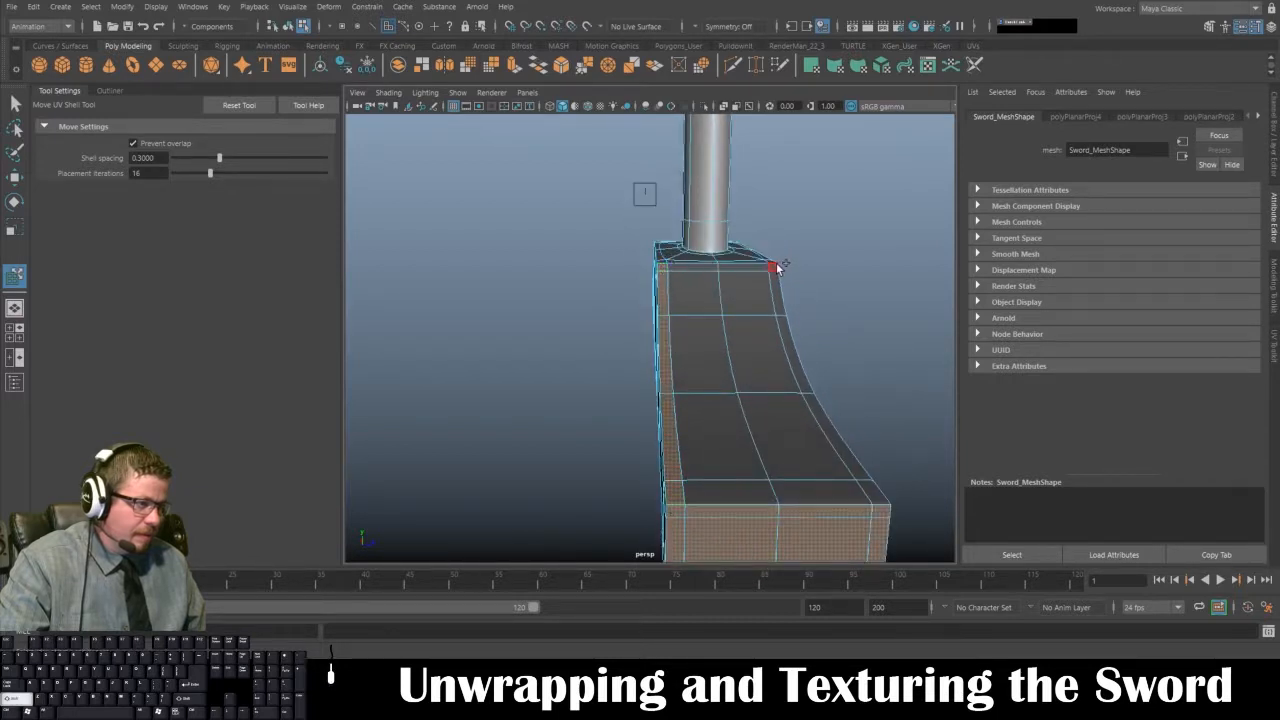
shift+double_click(868, 484)
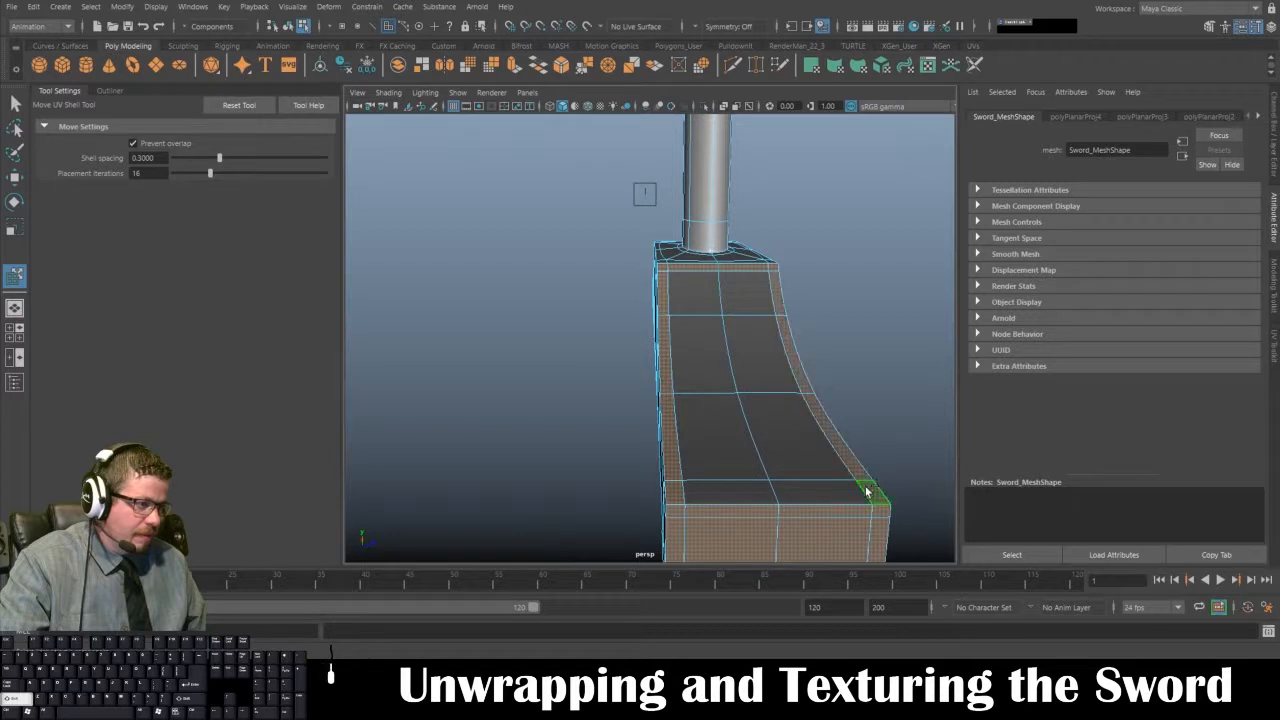
shift+double_click(737, 494)
shift+double_click(705, 300)
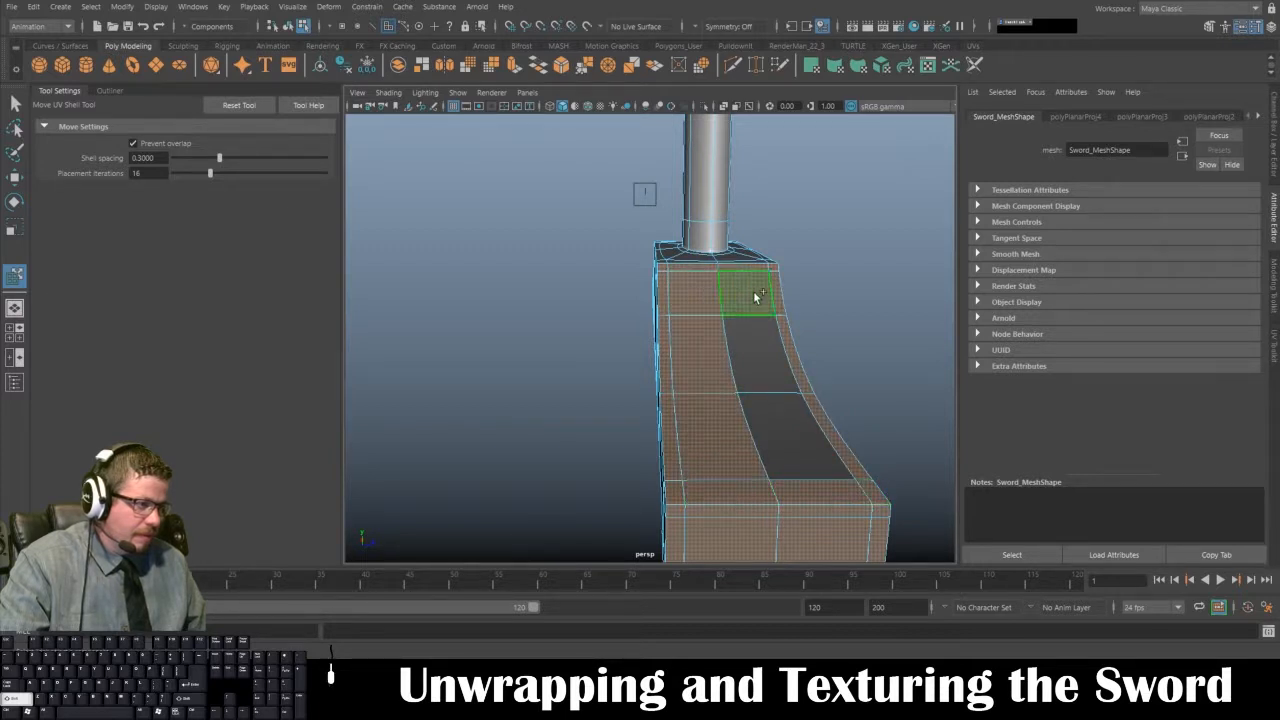
alt+drag(752, 319, 670, 366)
key(ctrl+z)
shift+click(617, 347)
shift+click(515, 434)
- Apply a Camera-based UV projection to the opposite arm's selected faces from a view facing its end
key(space)
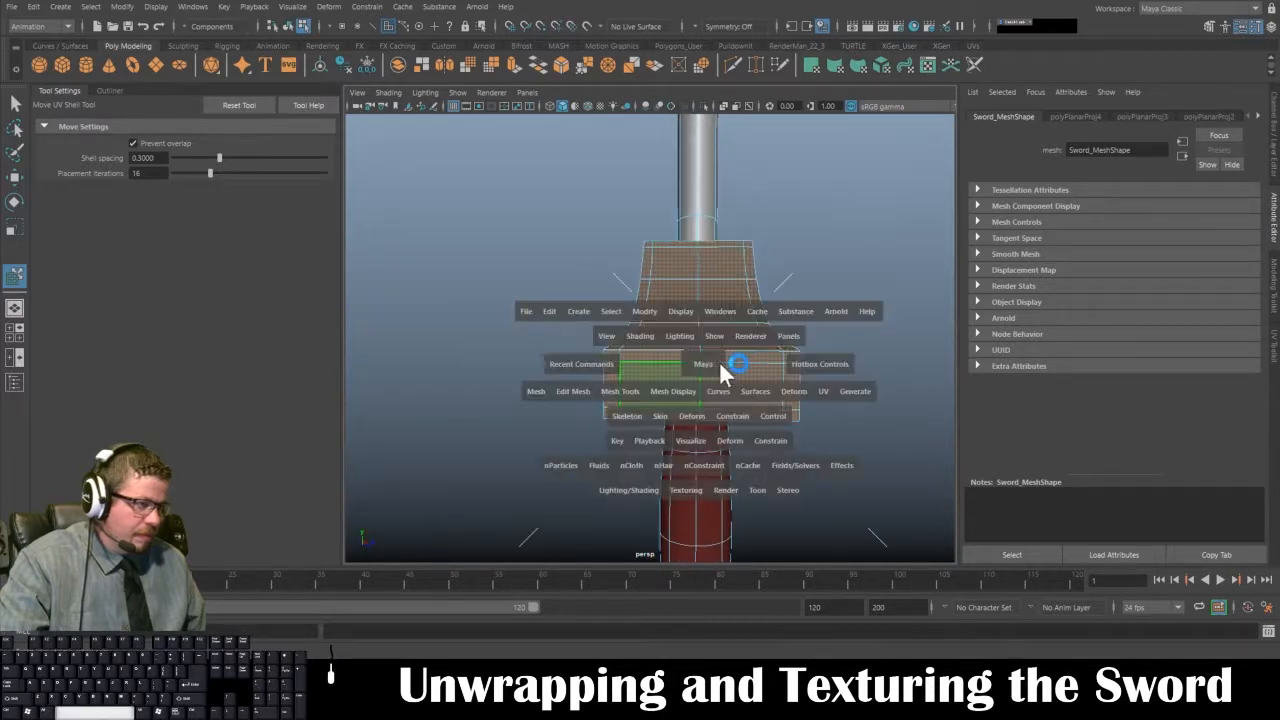
click(820, 391)
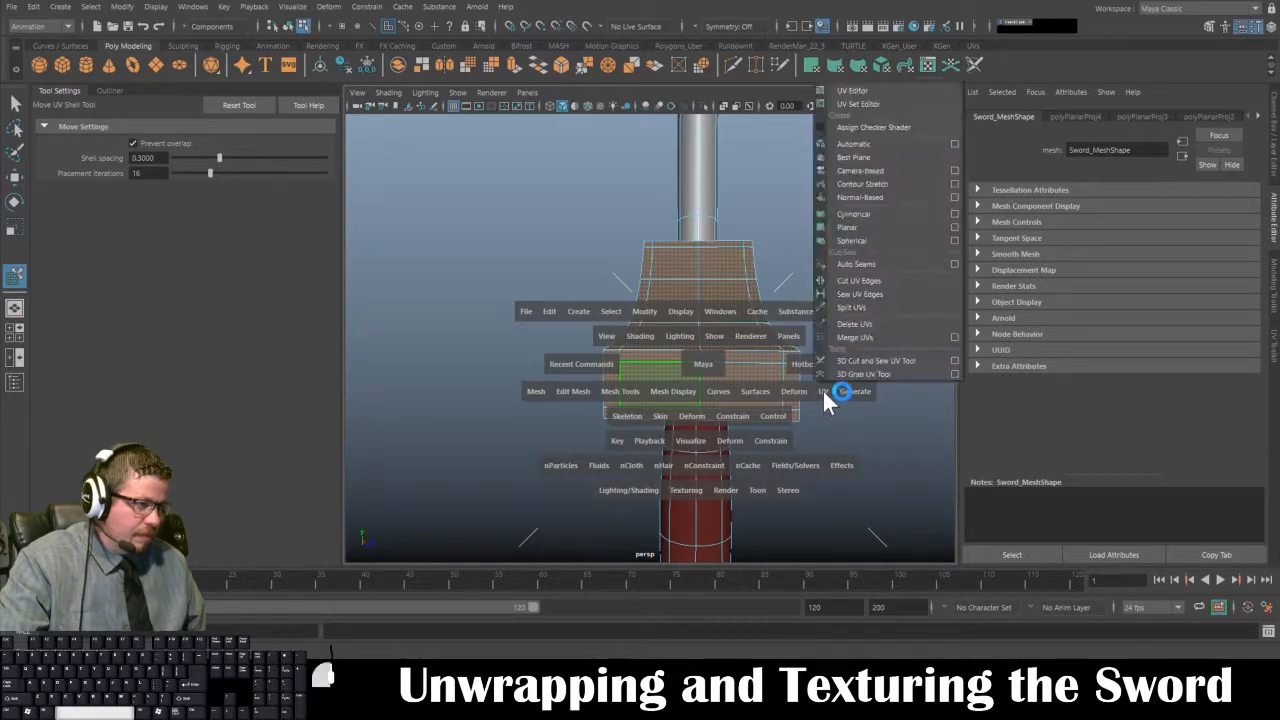
click(873, 171)
- Show the UV layout beside the model and move the newly projected arm shell above the UV tile with the Move UV Shell tool
alt+drag(737, 281, 689, 312)
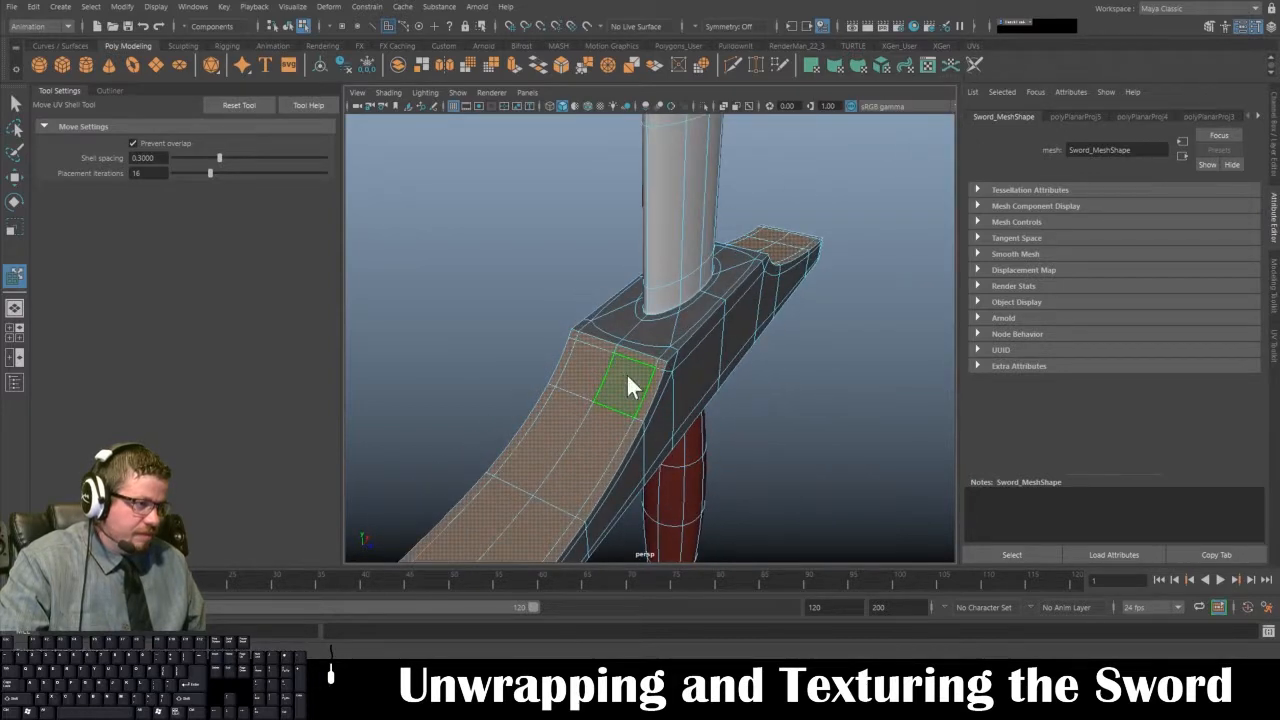
key(space)
key(f)
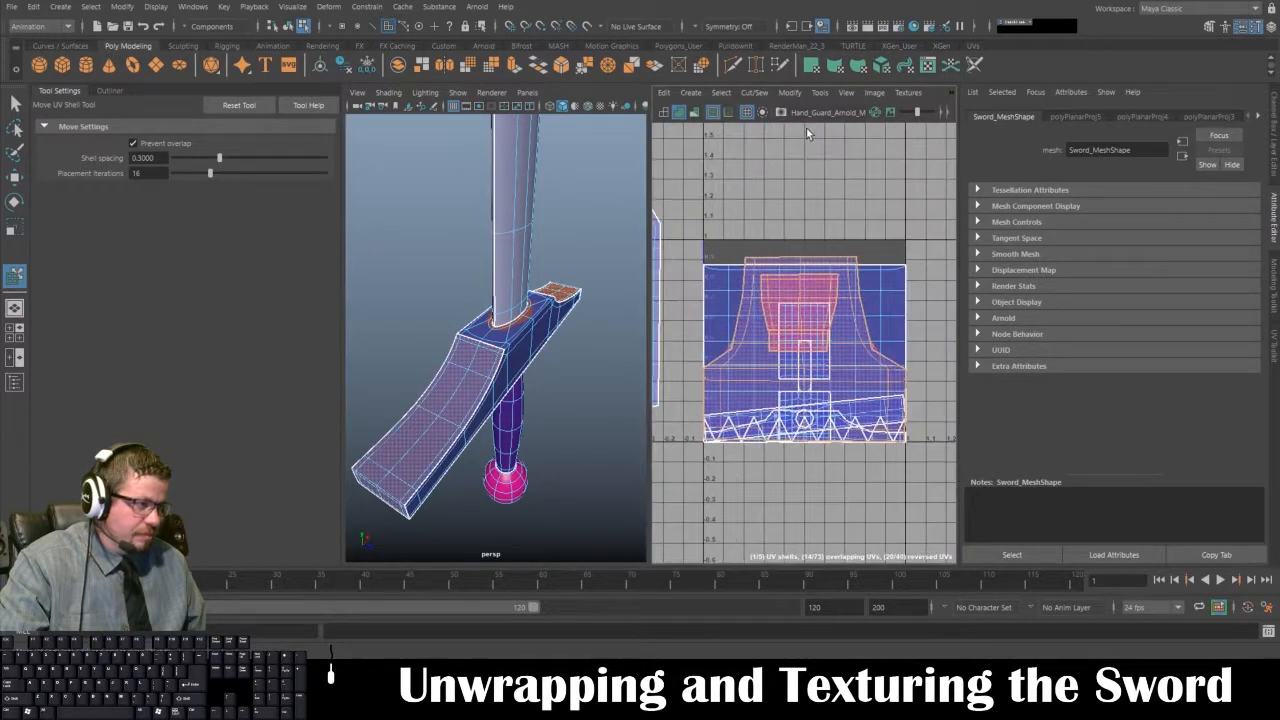
click(820, 92)
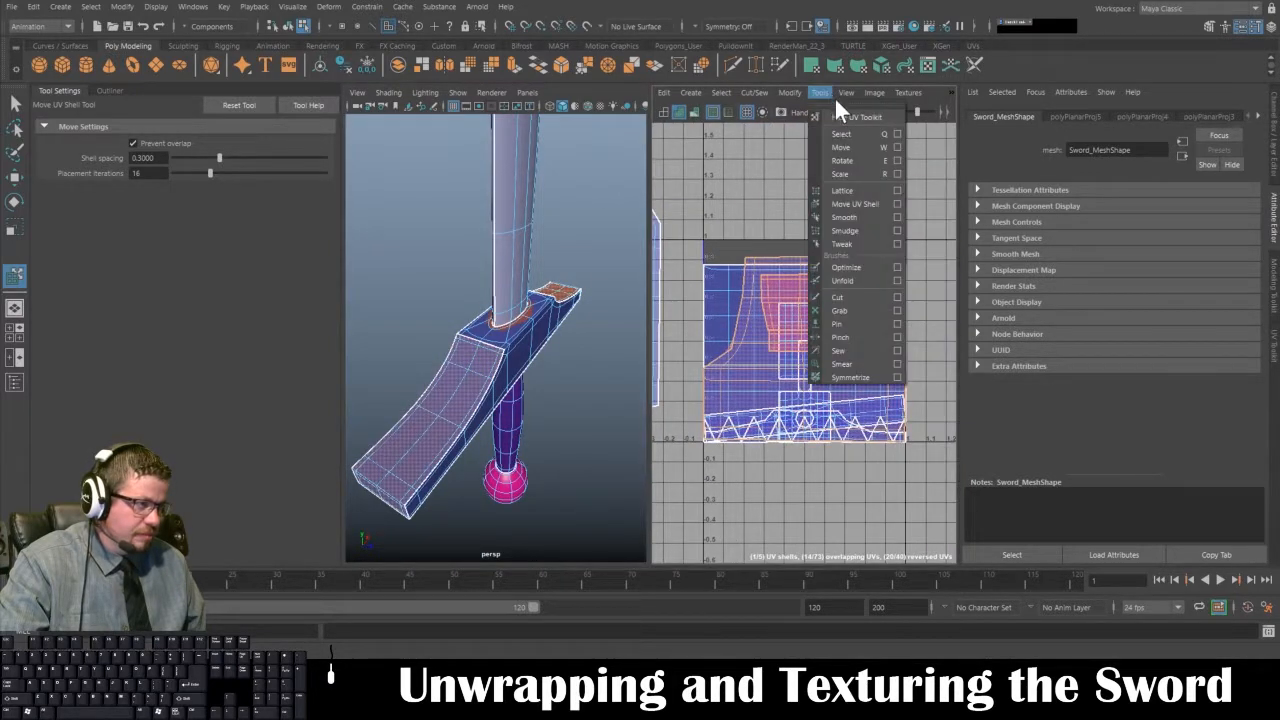
click(836, 203)
drag(826, 259, 823, 147)
- Move the pommel, other arm and grip shells out of the UV tile, clear of the overlapping hand guard shells
drag(868, 303, 881, 498)
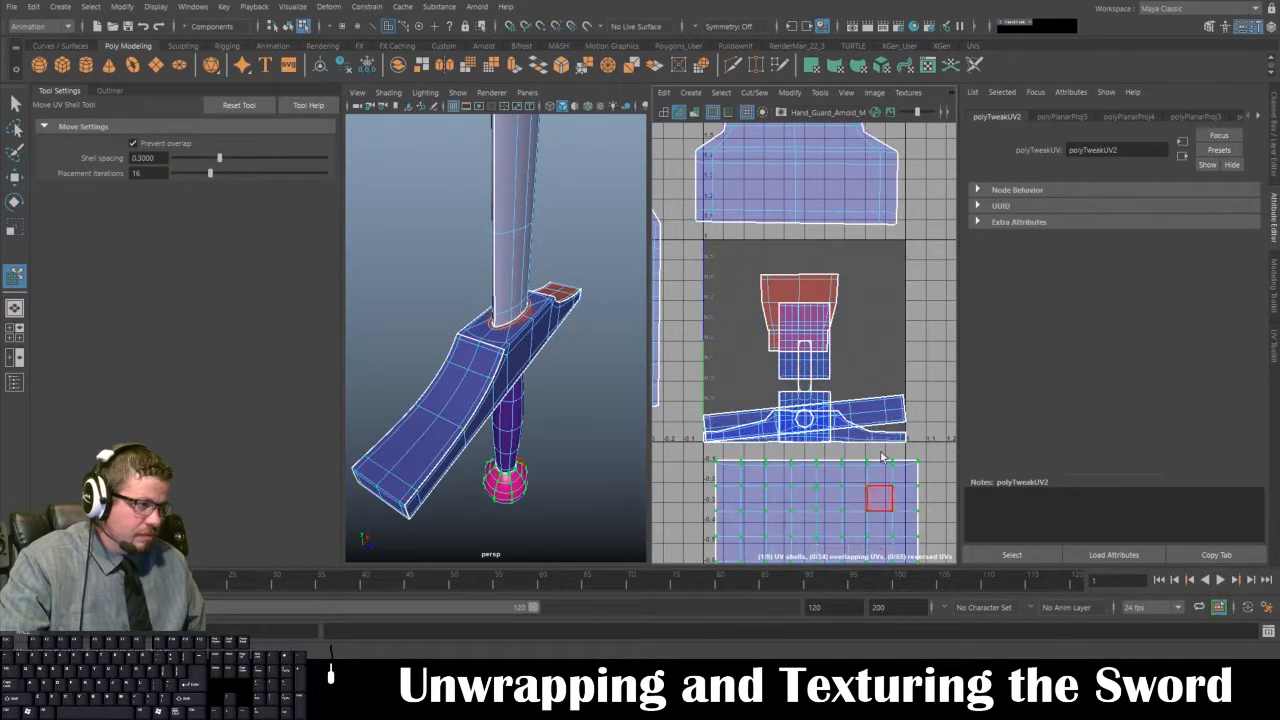
drag(828, 277, 942, 142)
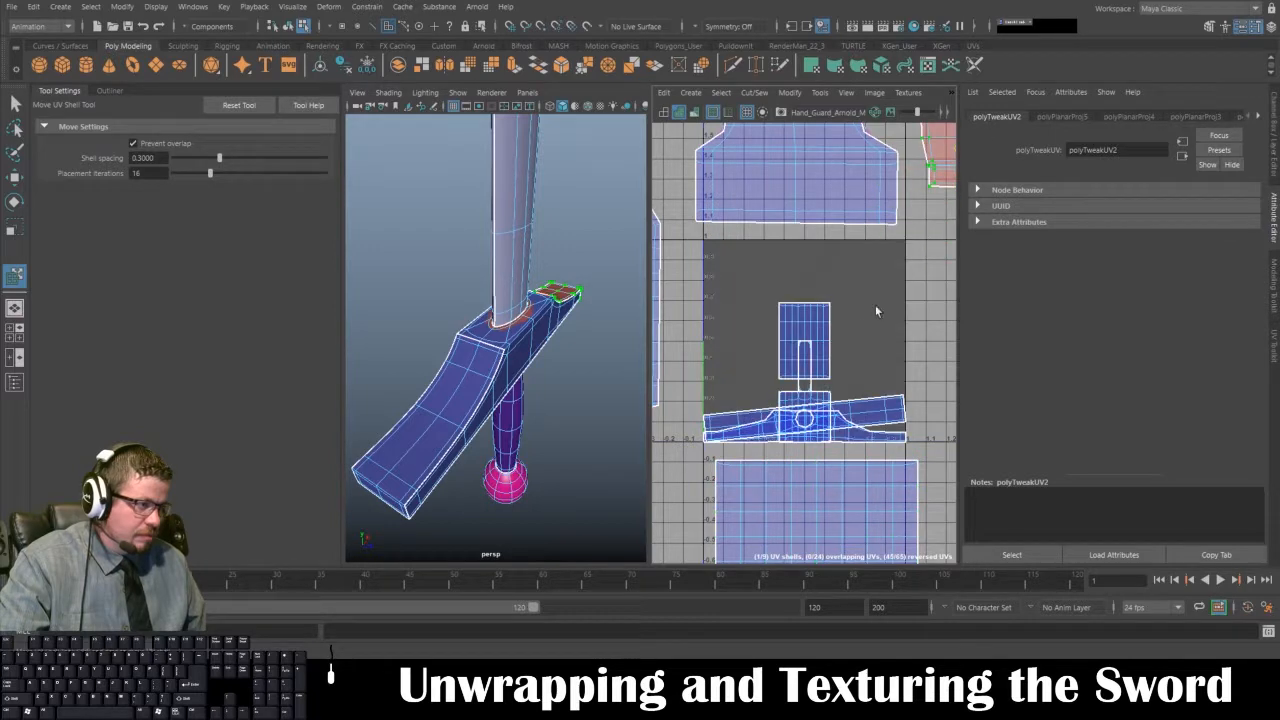
alt+middle_drag(869, 312, 859, 311)
alt+right_drag(859, 311, 838, 291)
drag(807, 335, 939, 258)
- Select the UVs around the tall narrow blade-opening shell and examine where they lie on the hand guard
scroll(818, 345, up, 8)
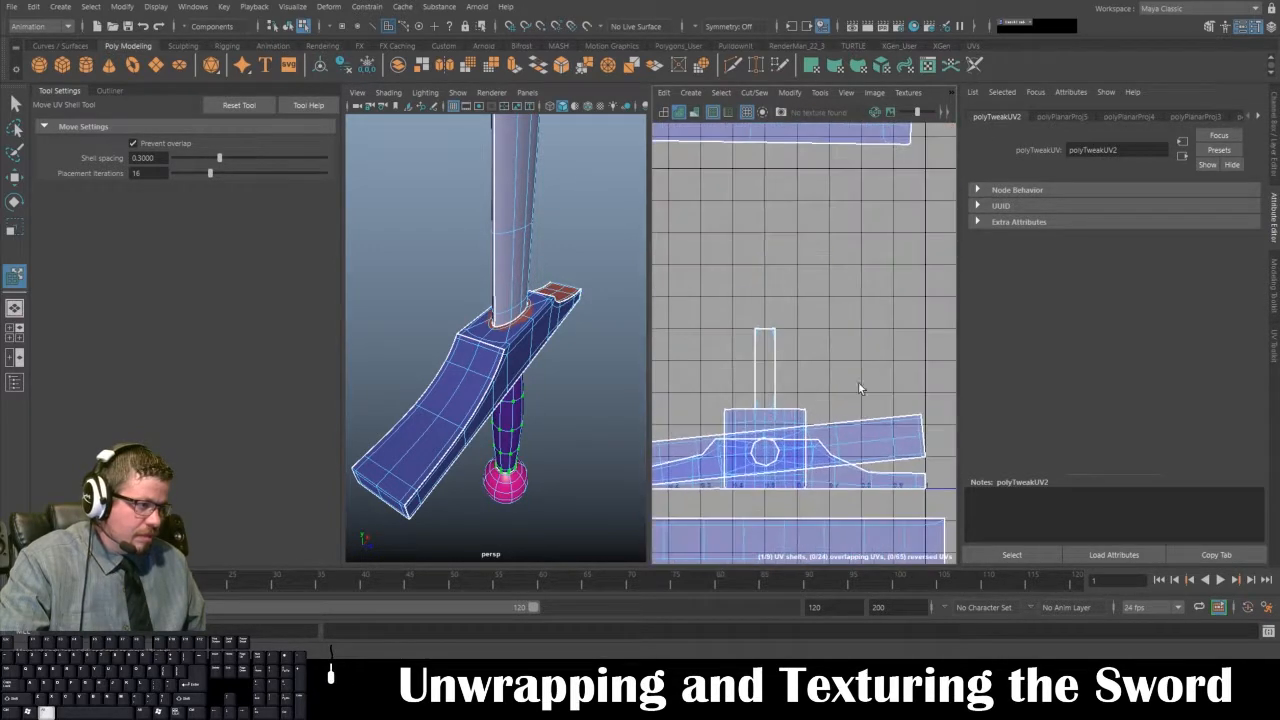
alt+right_drag(905, 416, 920, 425)
drag(707, 208, 798, 300)
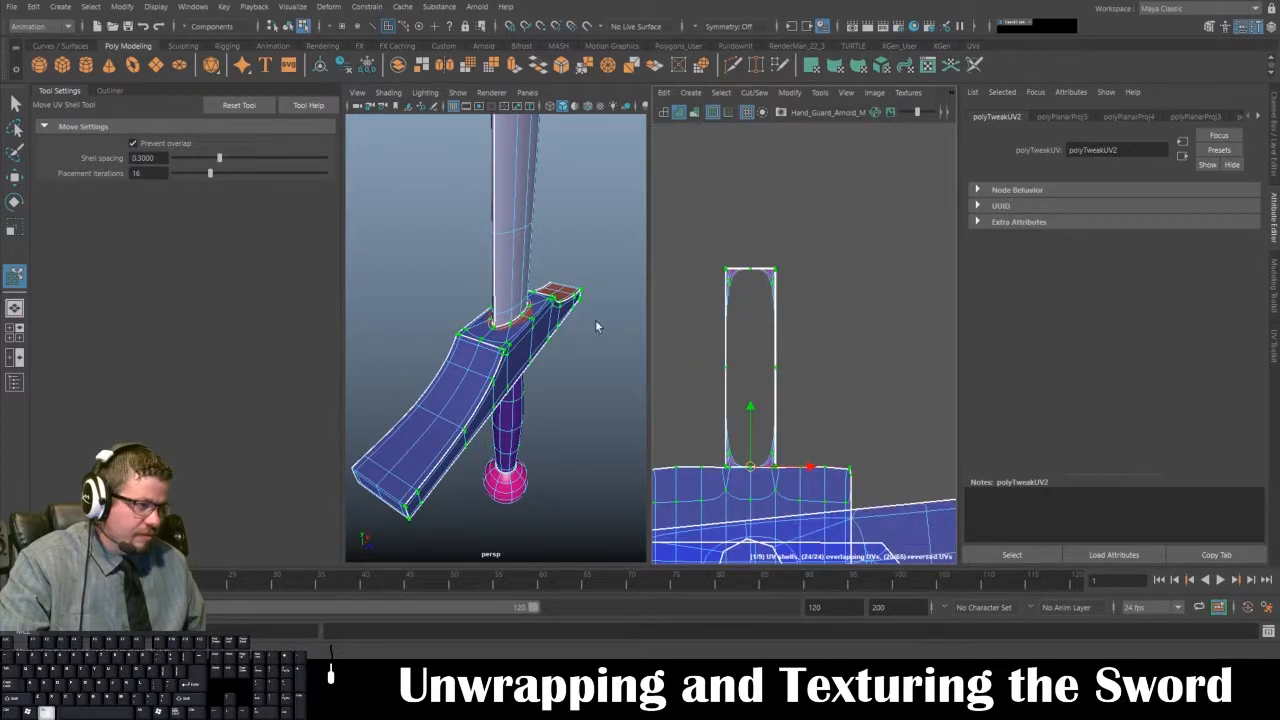
alt+drag(595, 319, 750, 335)
alt+drag(520, 322, 732, 307)
alt+right_drag(488, 309, 540, 338)
alt+drag(440, 350, 537, 251)
alt+right_drag(915, 378, 883, 314)
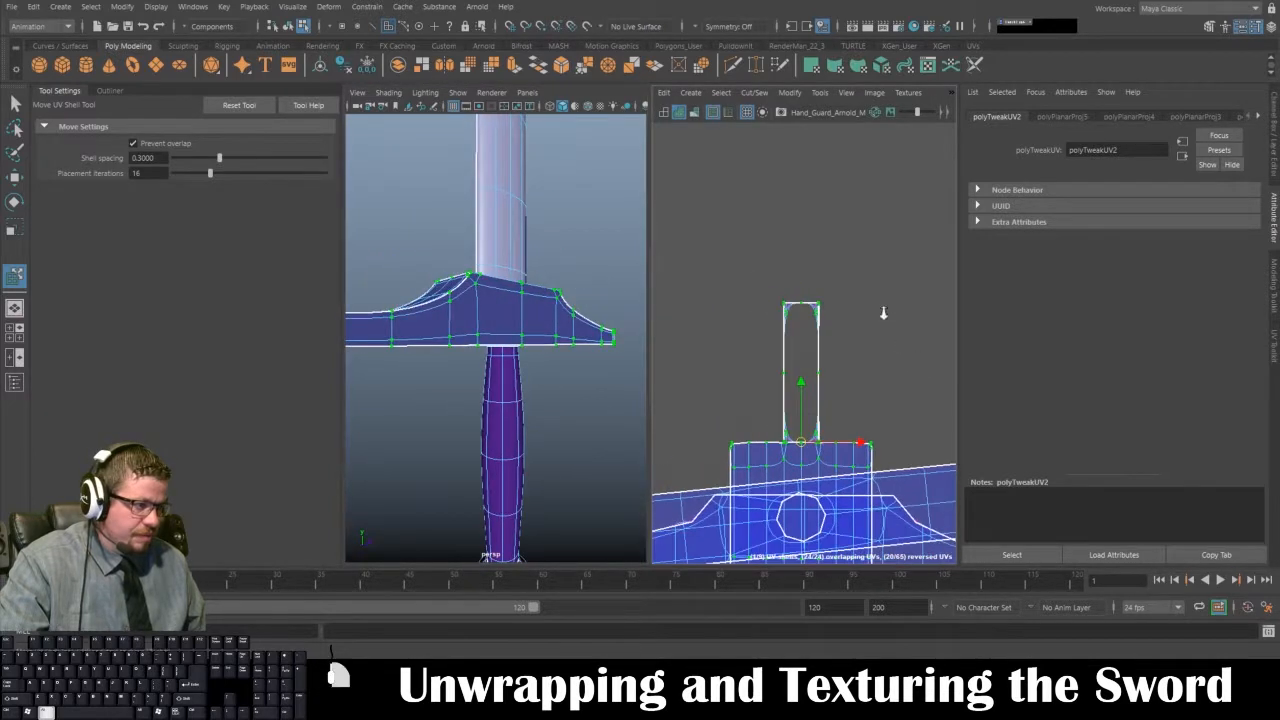
- Select all the faces on one long side of the hand guard, including its top edge strip and both tips
alt+middle_drag(886, 312, 903, 275)
right_drag(428, 310, 425, 332)
alt+drag(425, 333, 388, 340)
alt+middle_drag(388, 340, 434, 327)
click(387, 327)
alt+drag(545, 343, 484, 308)
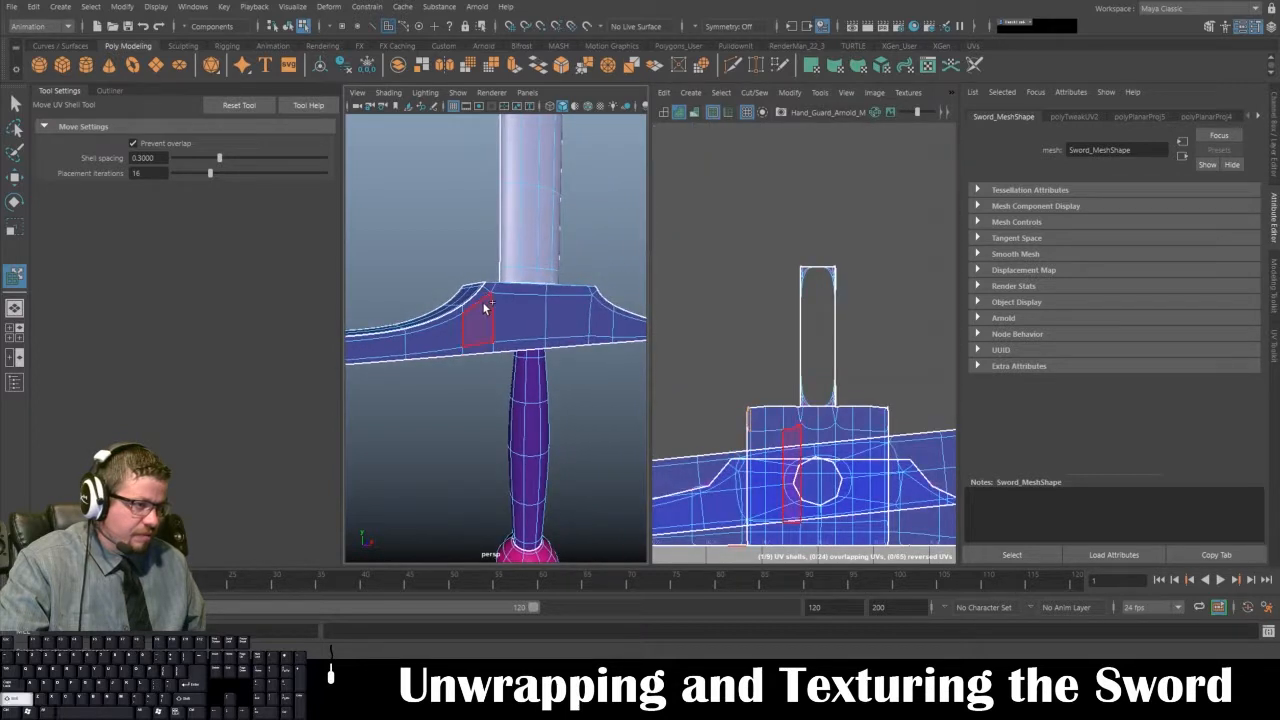
click(493, 290)
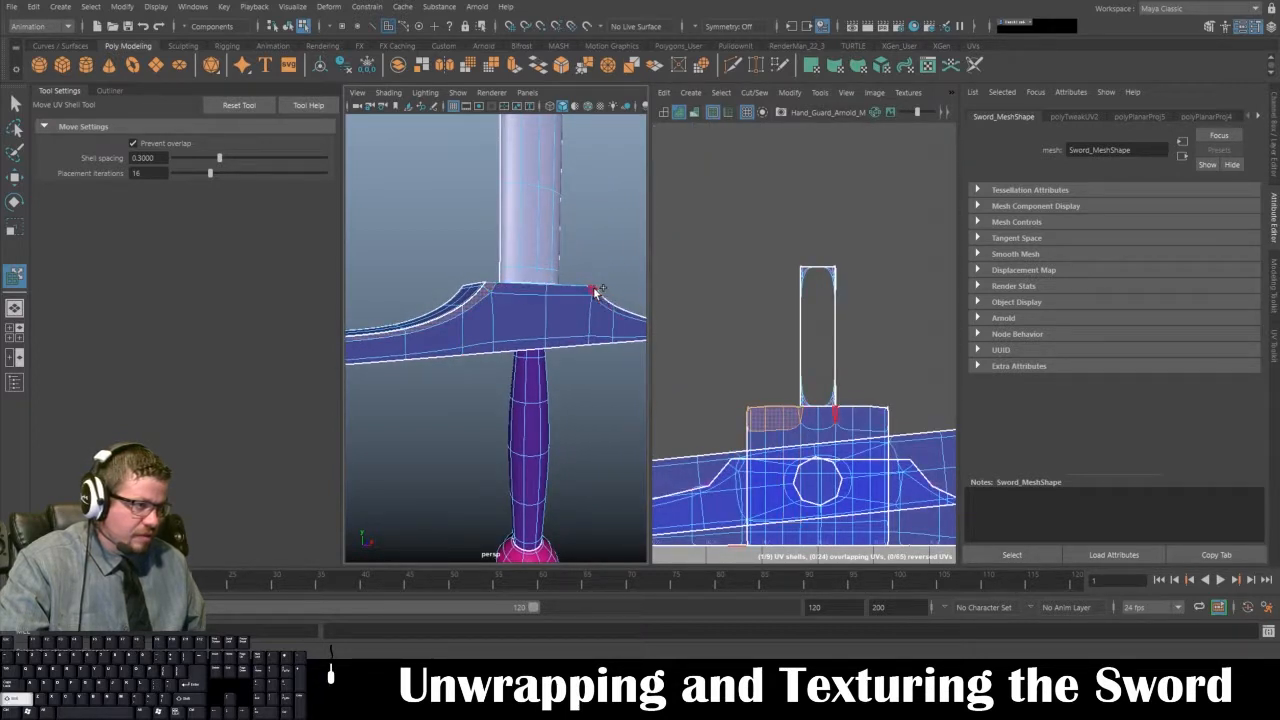
alt+drag(595, 290, 614, 321)
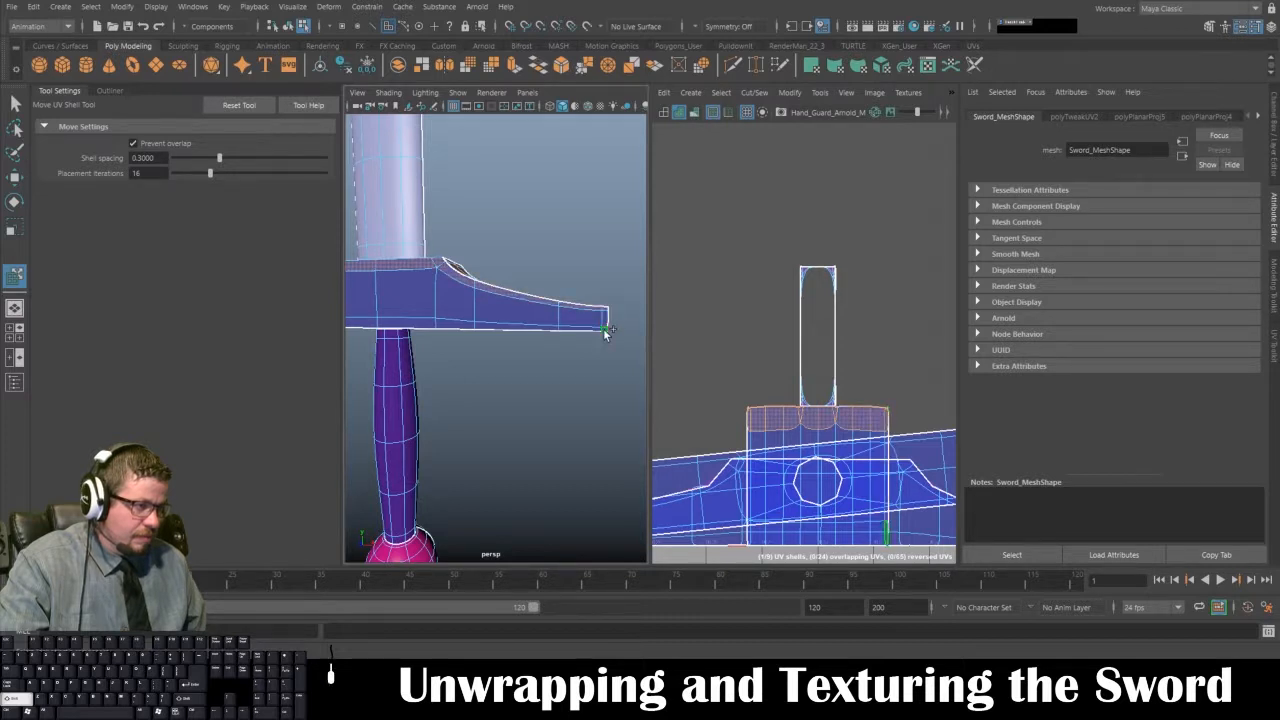
alt+drag(605, 333, 553, 316)
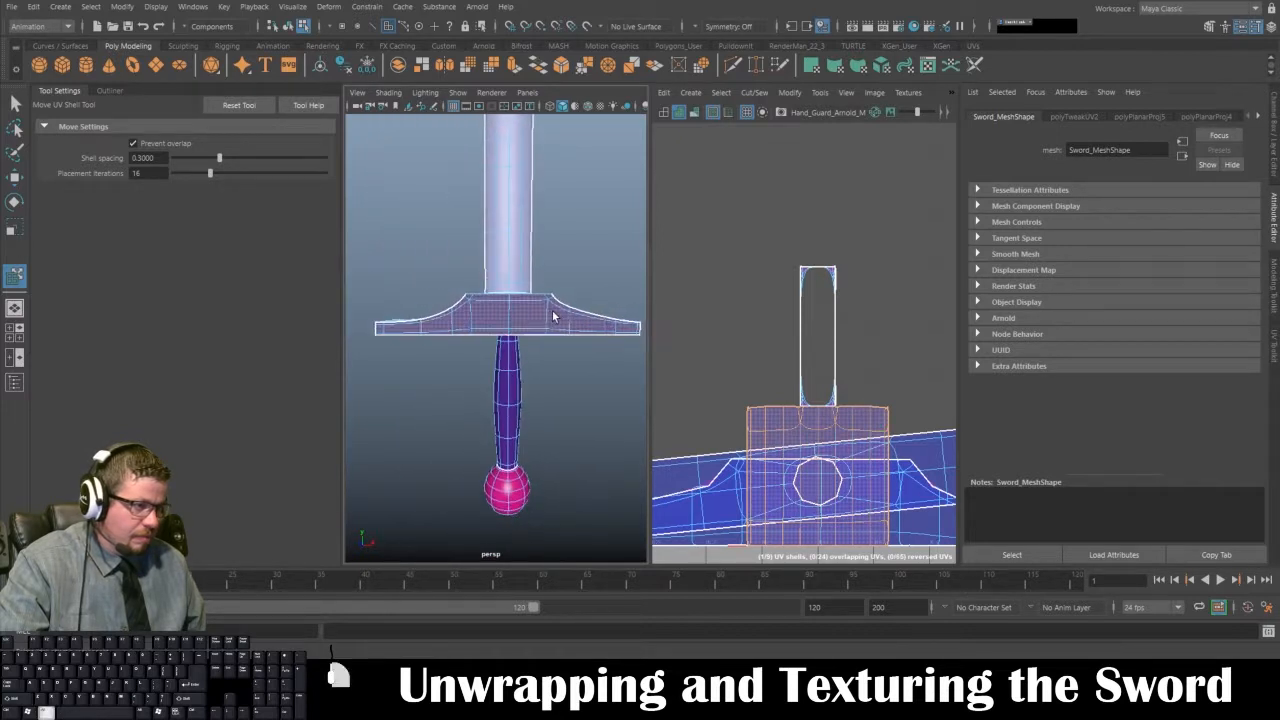
- Apply a Camera-based UV projection to the selected hand guard side faces from a view facing them squarely
key(space)
drag(675, 344, 710, 127)
alt+right_drag(862, 369, 792, 241)
- Move the three long, overlapping hand guard shells out of the UV tile with the Move UV Shell tool
click(818, 93)
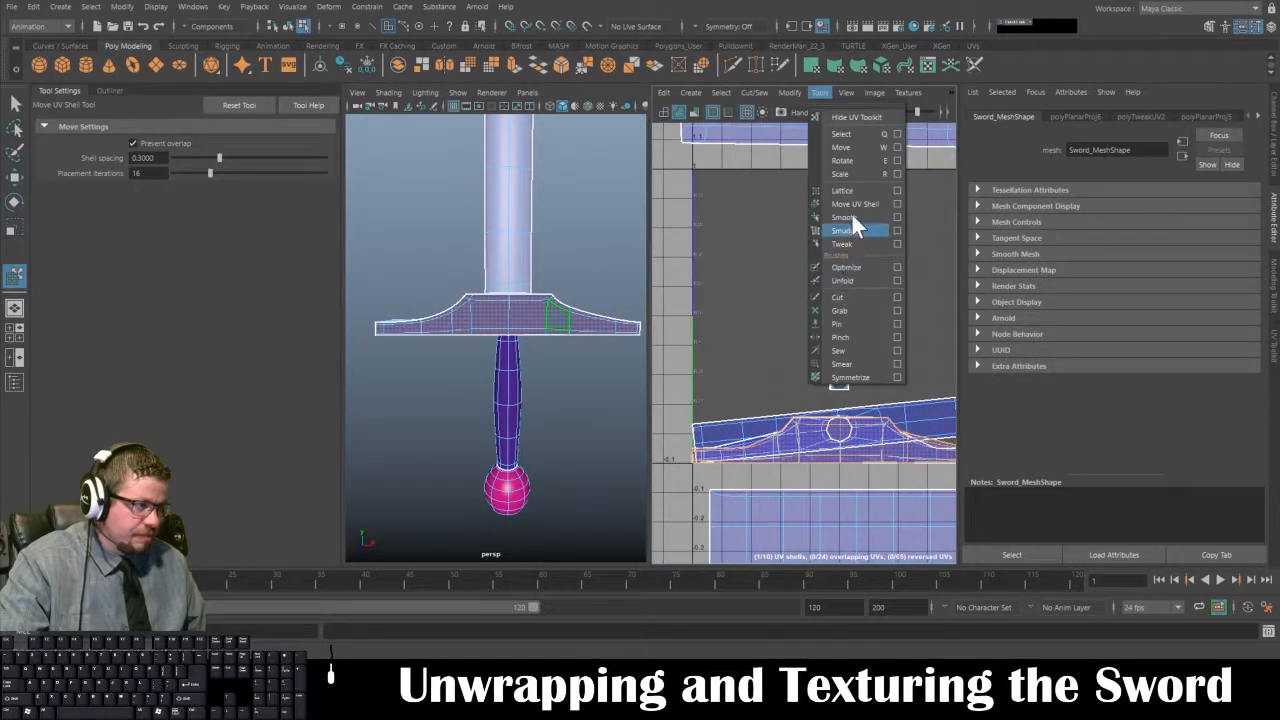
click(850, 230)
alt+middle_drag(910, 375, 826, 365)
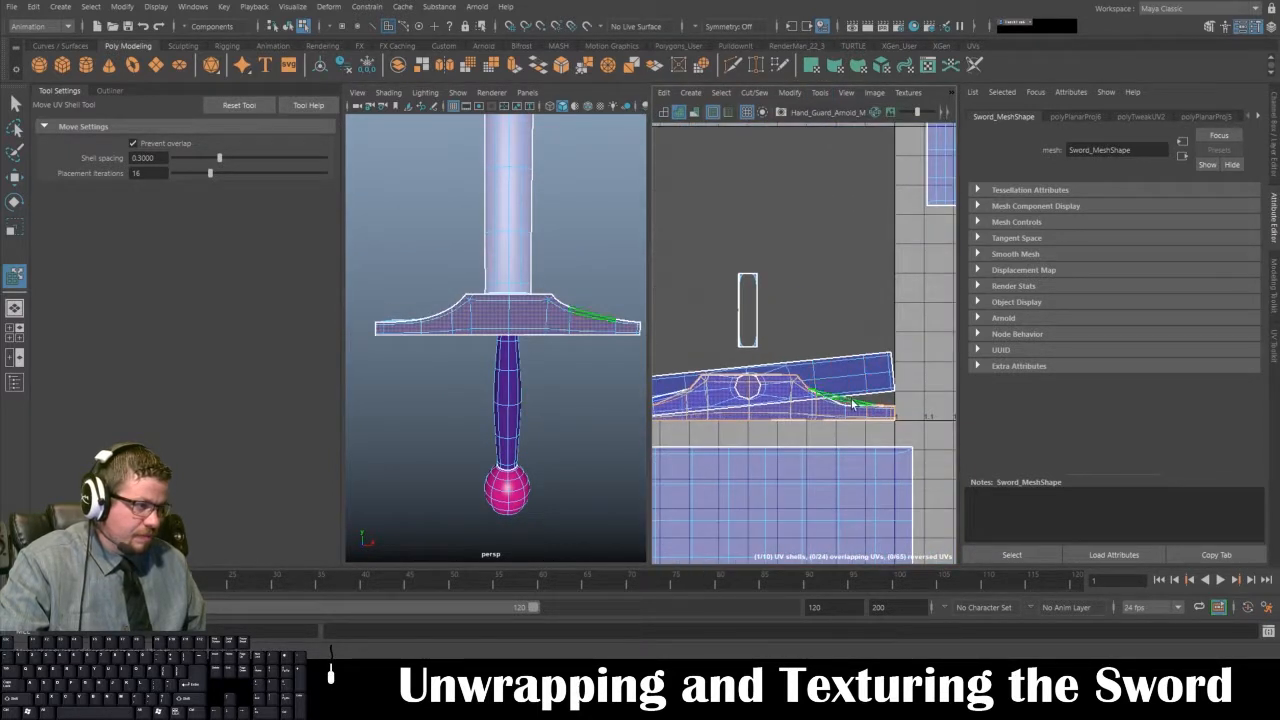
drag(853, 403, 1152, 260)
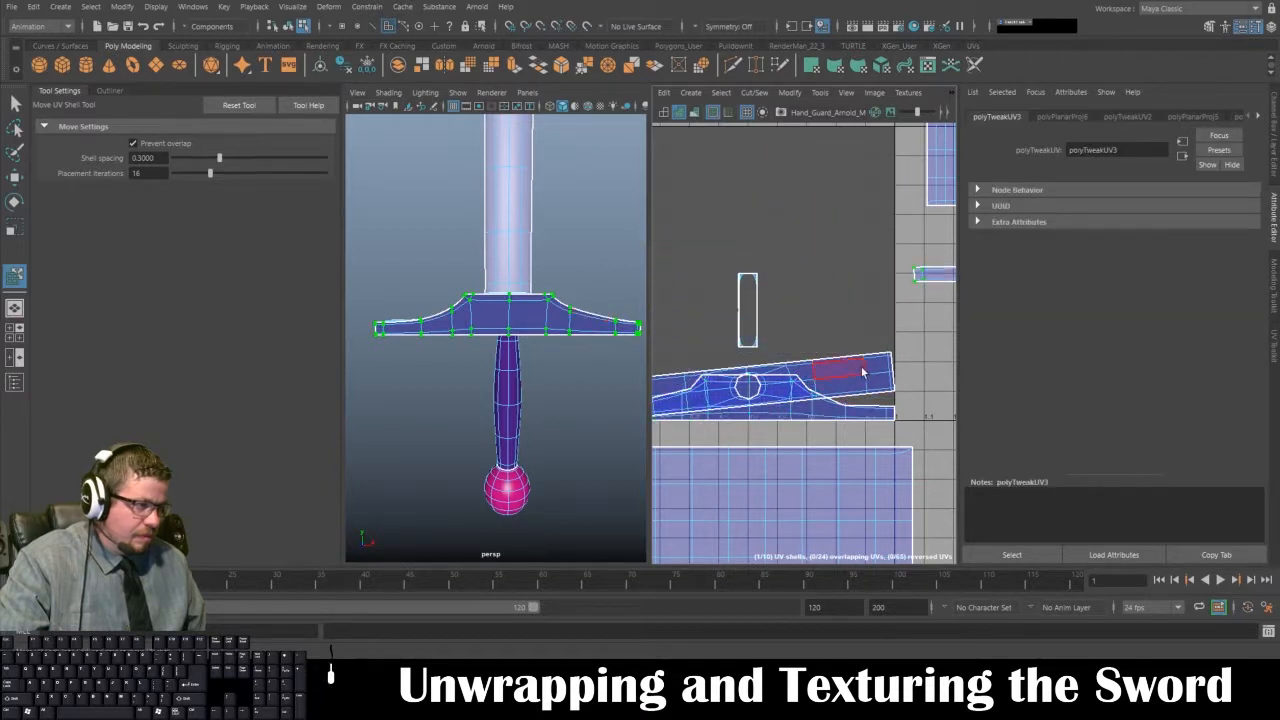
drag(863, 371, 1196, 306)
scroll(894, 388, down, 3)
drag(820, 391, 1022, 393)
- Select all the faces on top of the hand guard surrounding the blade opening, including the thin edge faces
alt+drag(500, 255, 587, 362)
alt+right_drag(460, 360, 535, 387)
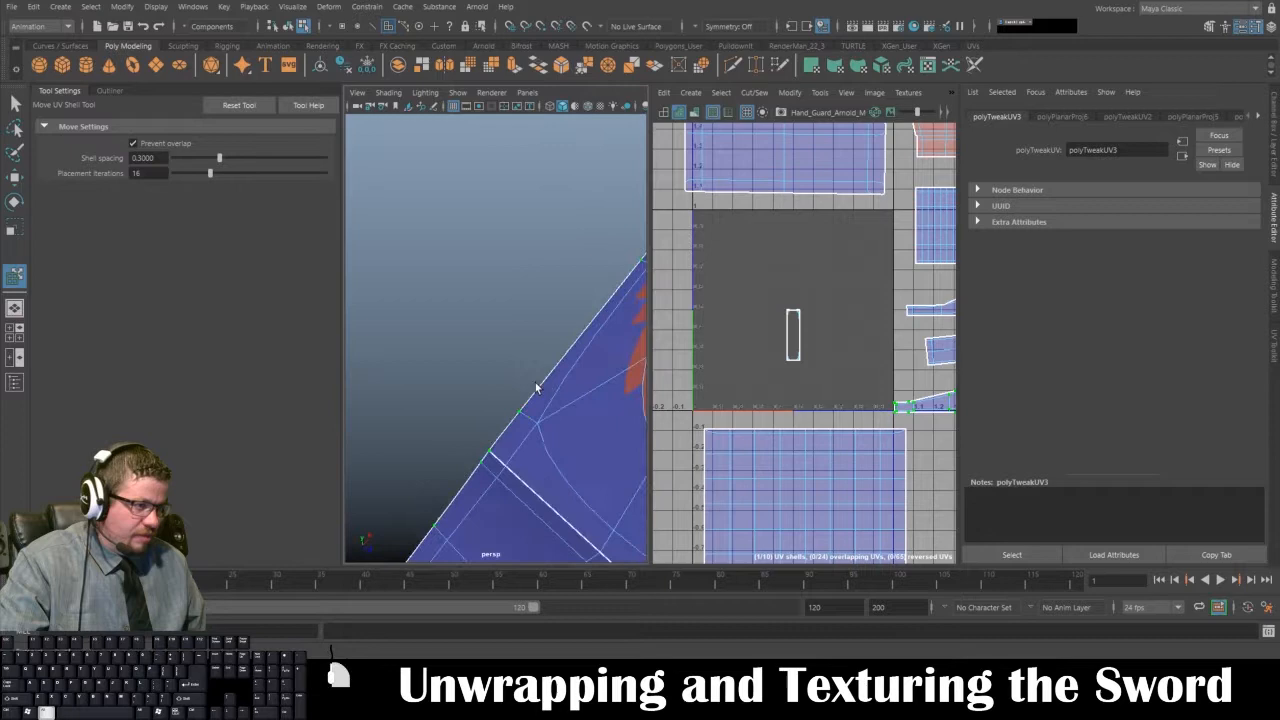
click(509, 455)
alt+drag(509, 455, 511, 232)
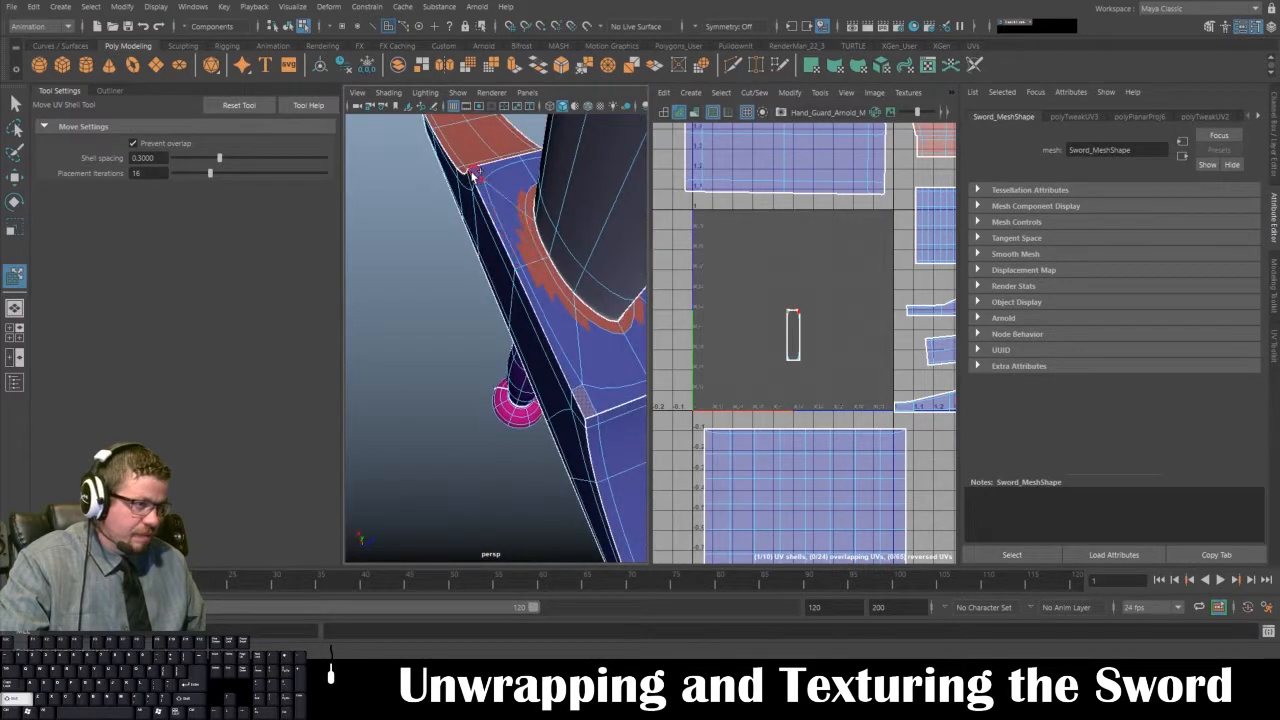
alt+drag(474, 172, 531, 286)
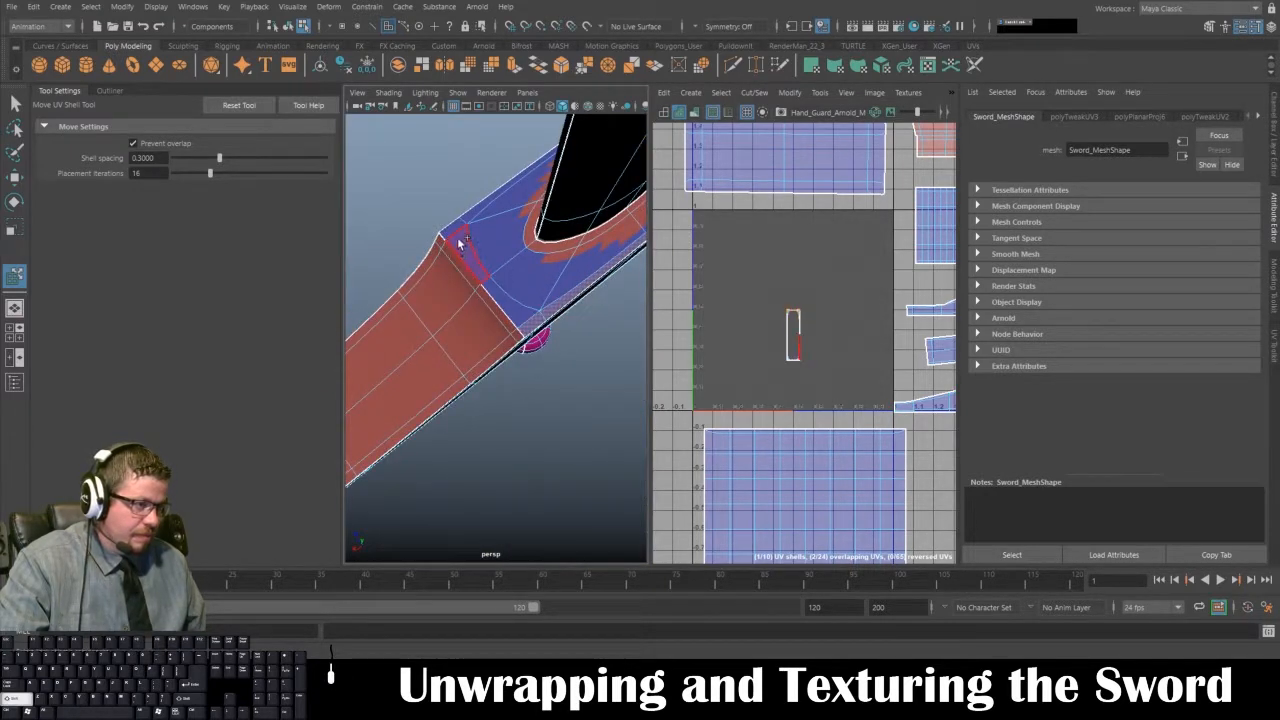
alt+drag(455, 230, 400, 350)
click(400, 350)
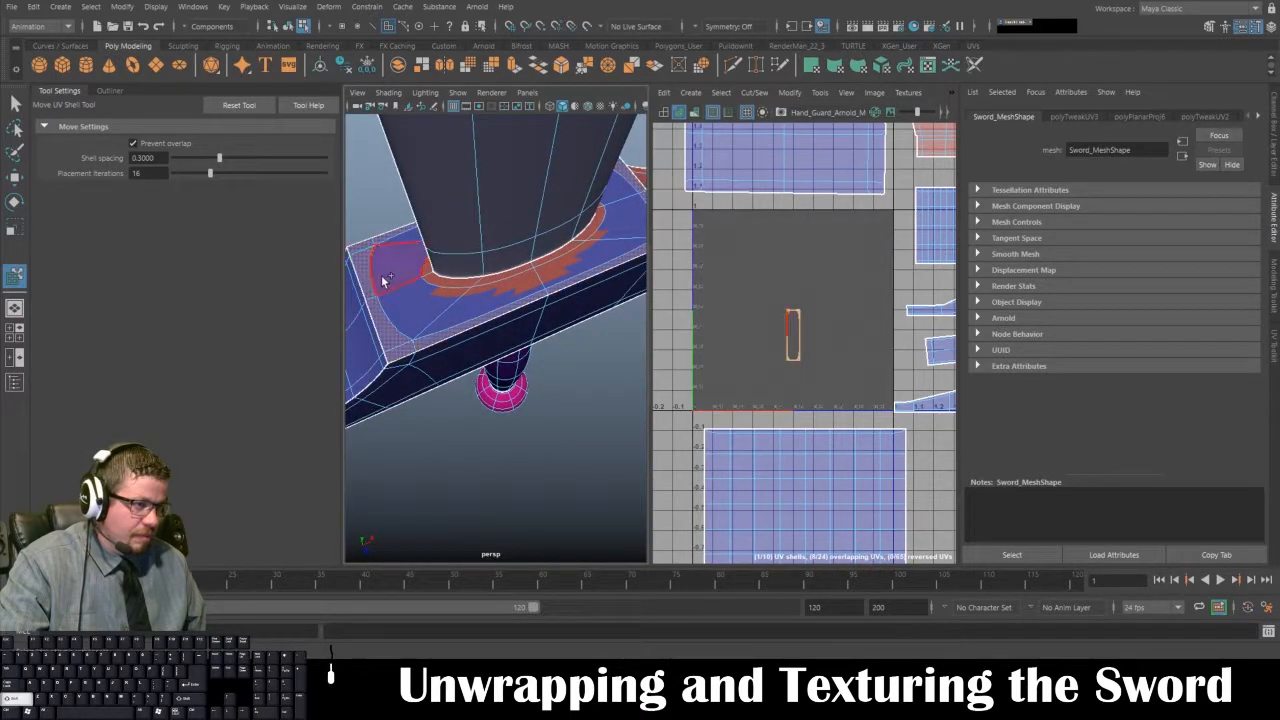
shift+click(383, 279)
shift+double_click(403, 309)
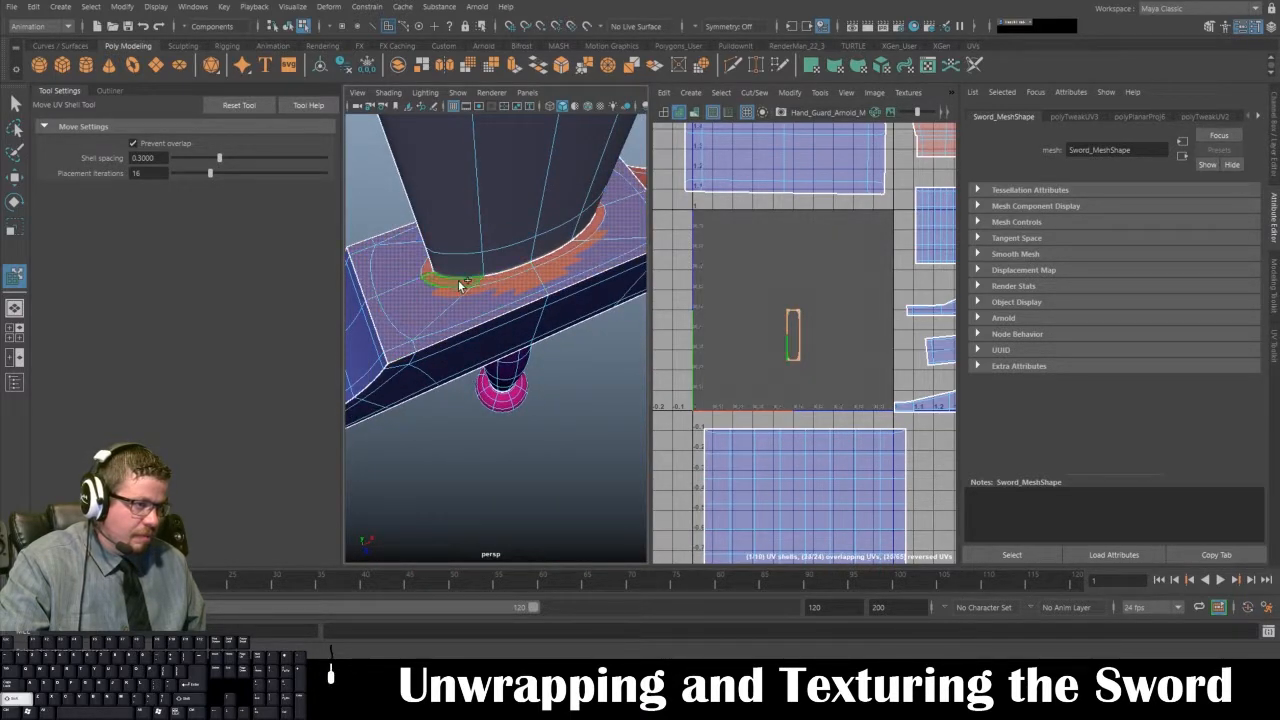
- Apply a Camera-based UV projection to the selected top faces around the blade opening
key(f)
key(space)
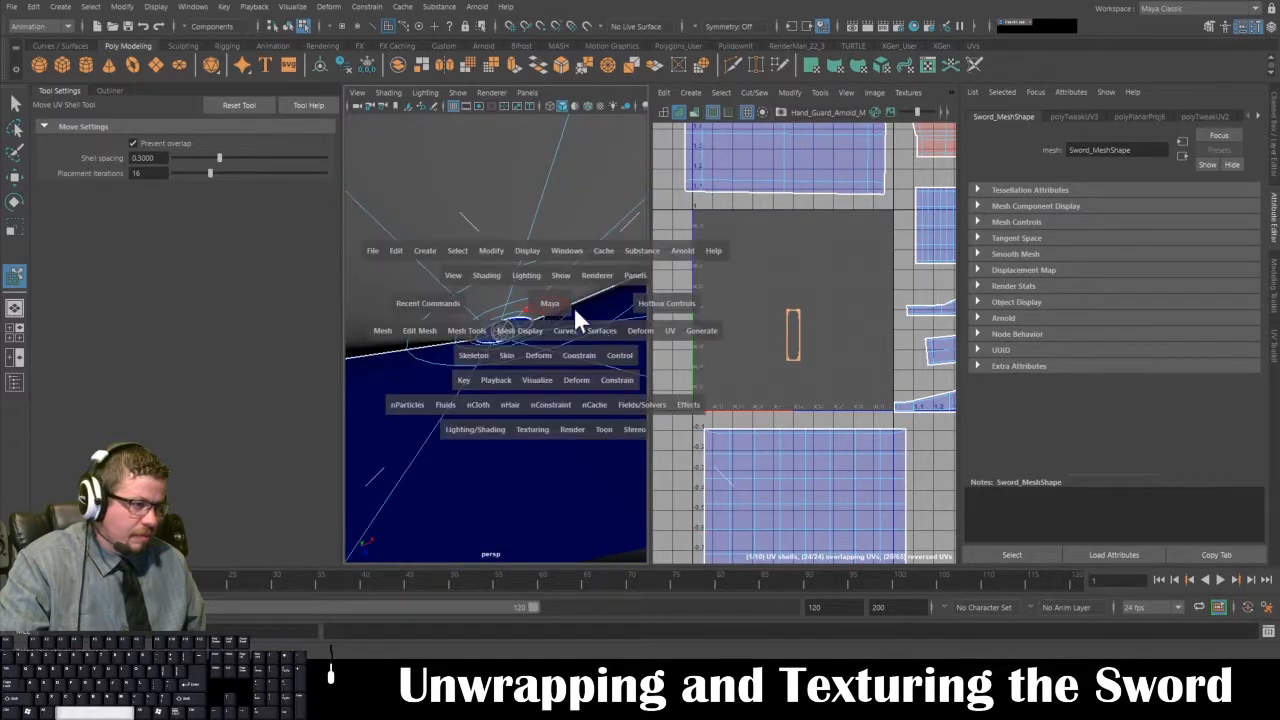
click(670, 326)
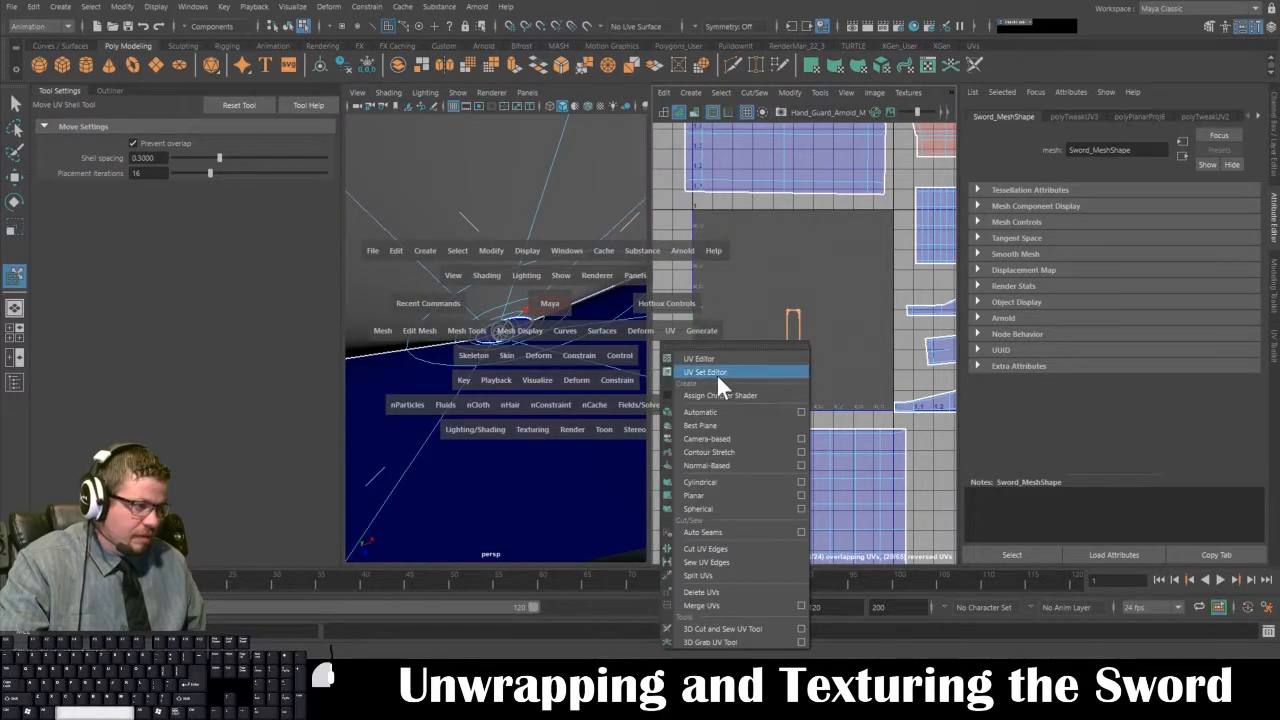
click(736, 440)
- Move the new blade-opening shell out of the UV tile to the free space below the long guard shells
alt+right_drag(888, 390, 806, 306)
alt+middle_drag(796, 308, 743, 292)
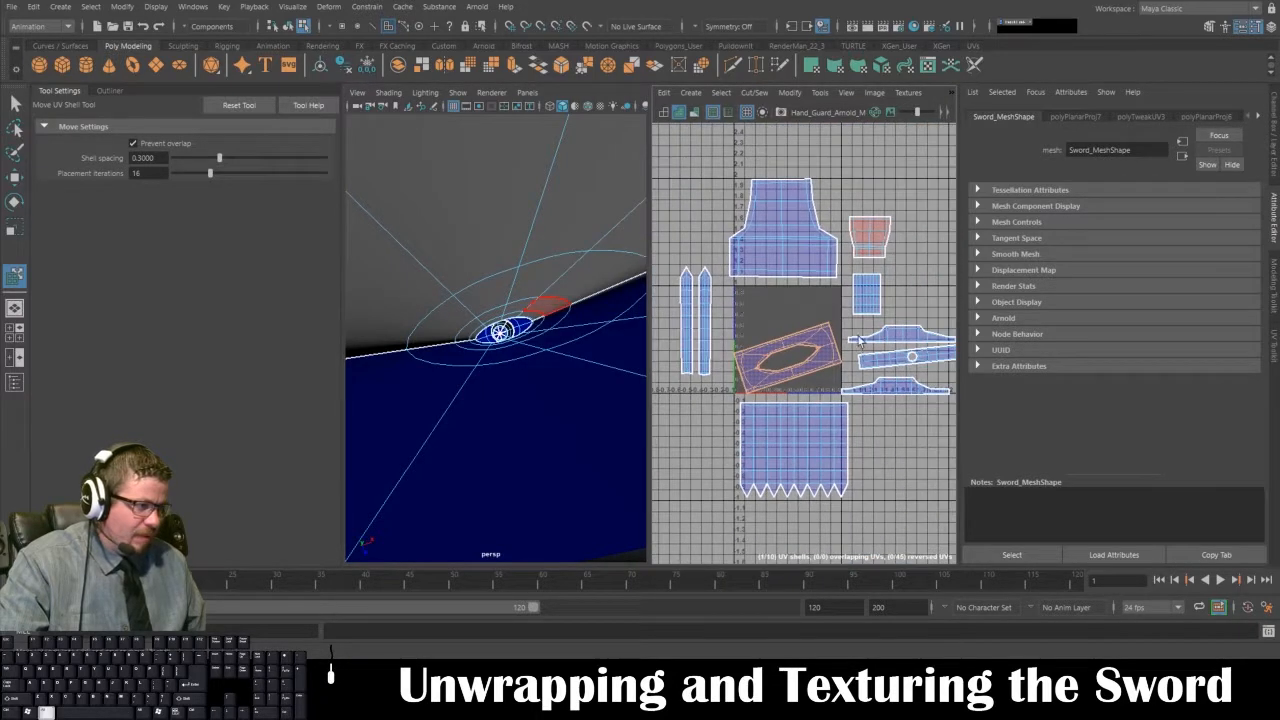
alt+middle_drag(857, 335, 820, 312)
alt+right_drag(820, 310, 849, 381)
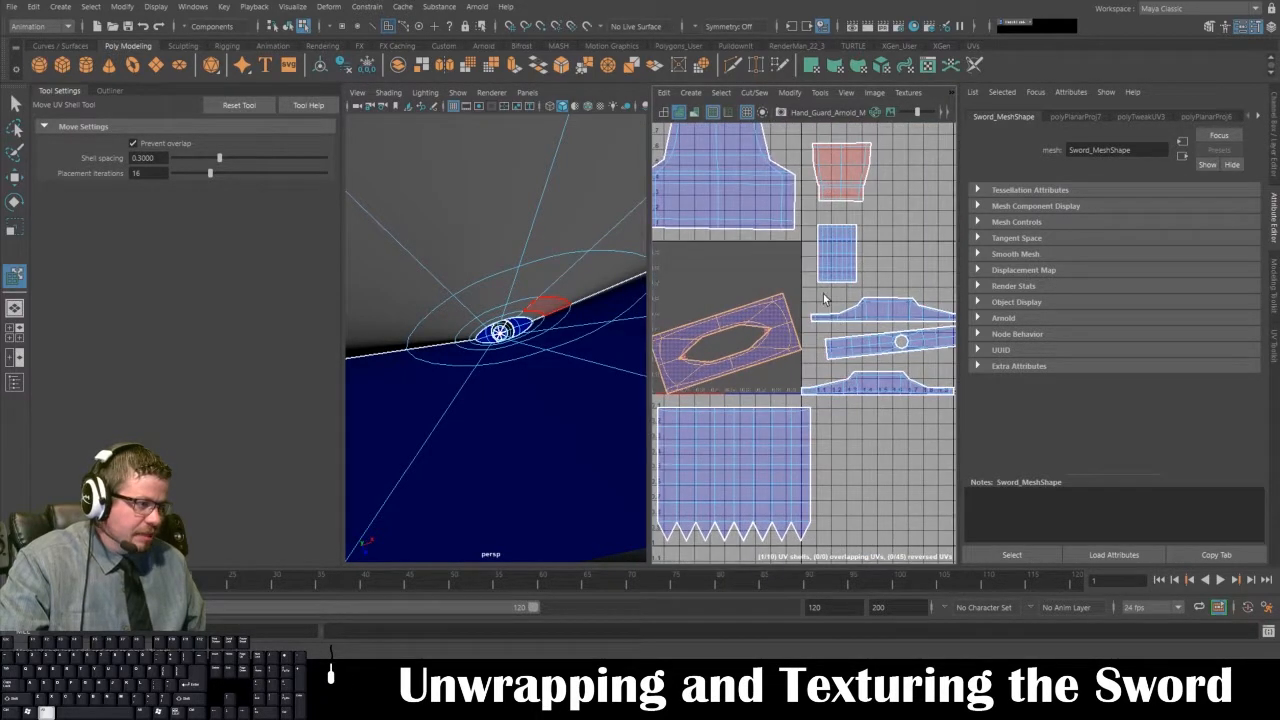
alt+right_drag(840, 315, 810, 310)
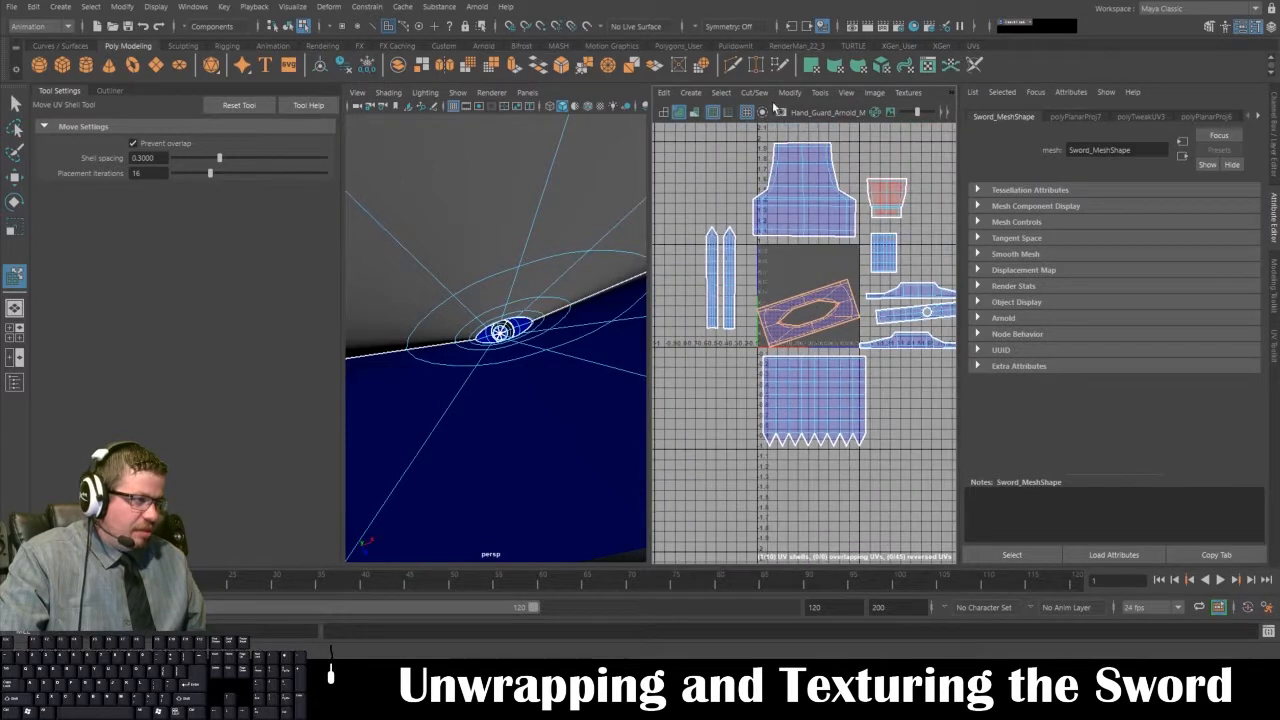
click(820, 96)
click(845, 202)
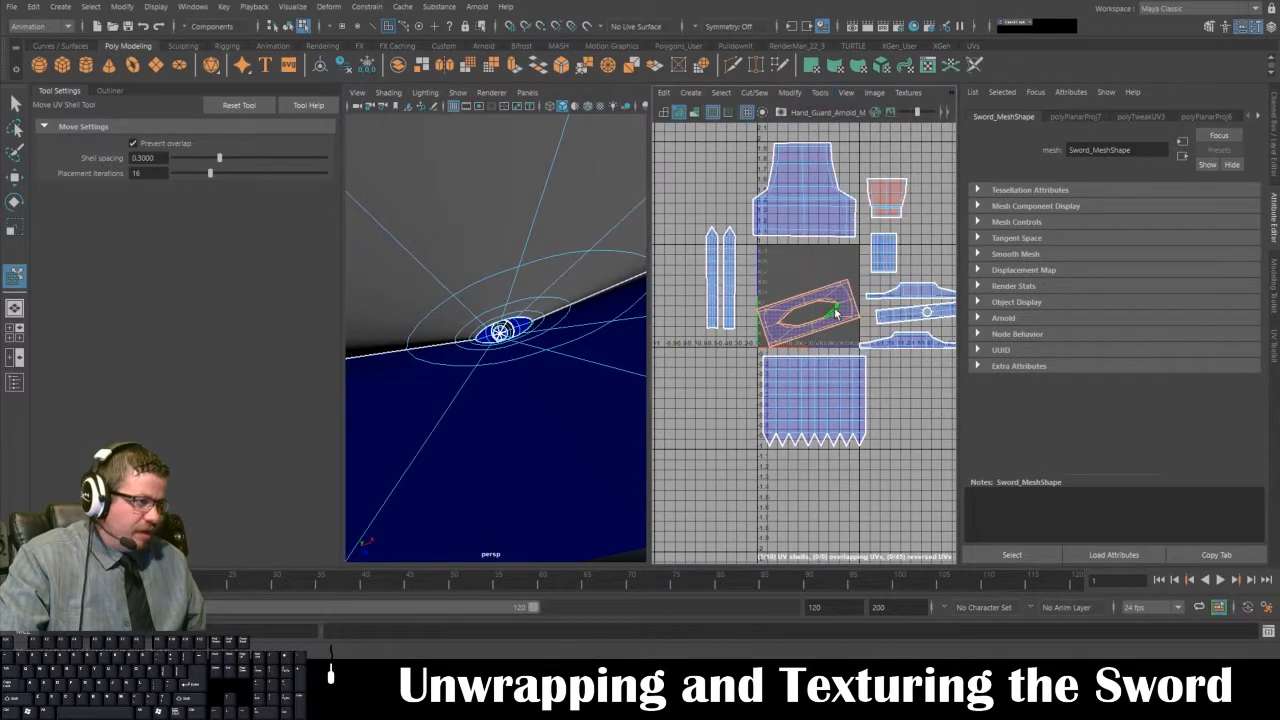
drag(840, 309, 977, 396)
- Select the reversed small arm shell and flip its UVs so they face the same way as the other shells
key(f)
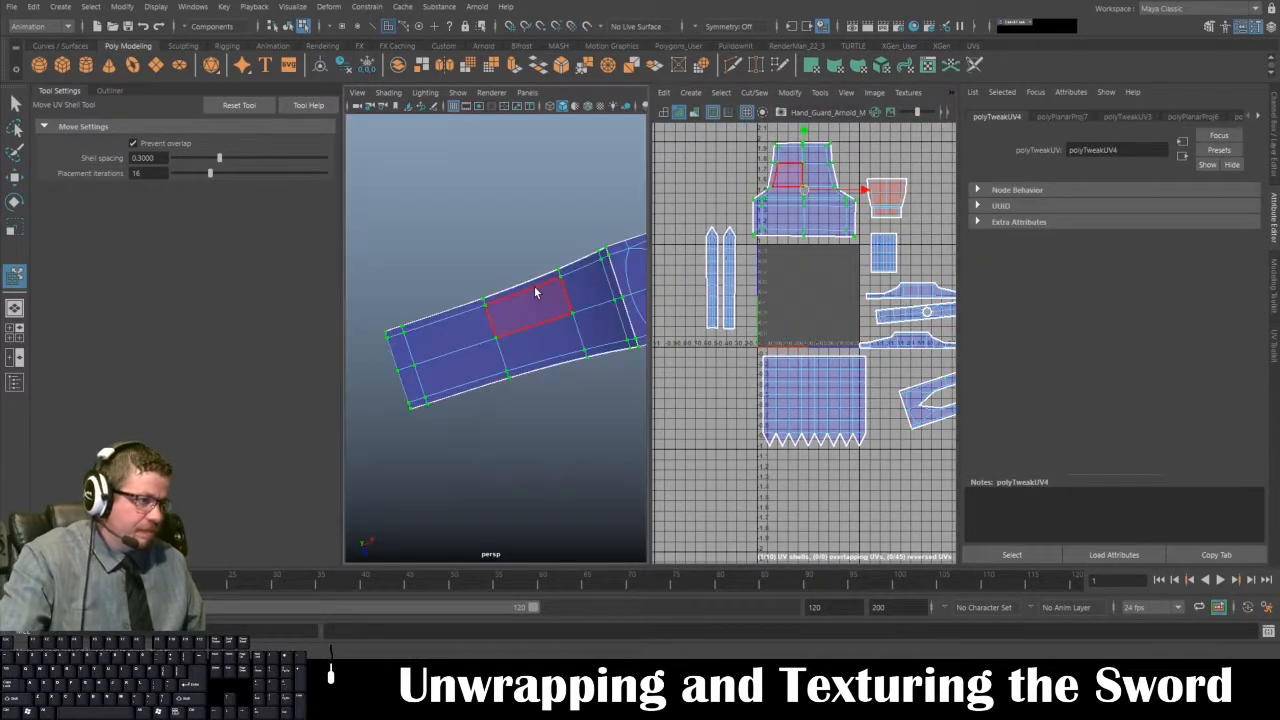
alt+drag(534, 286, 660, 305)
alt+right_drag(660, 305, 609, 247)
alt+drag(609, 247, 929, 197)
click(837, 222)
alt+drag(500, 272, 459, 295)
key(f)
click(790, 93)
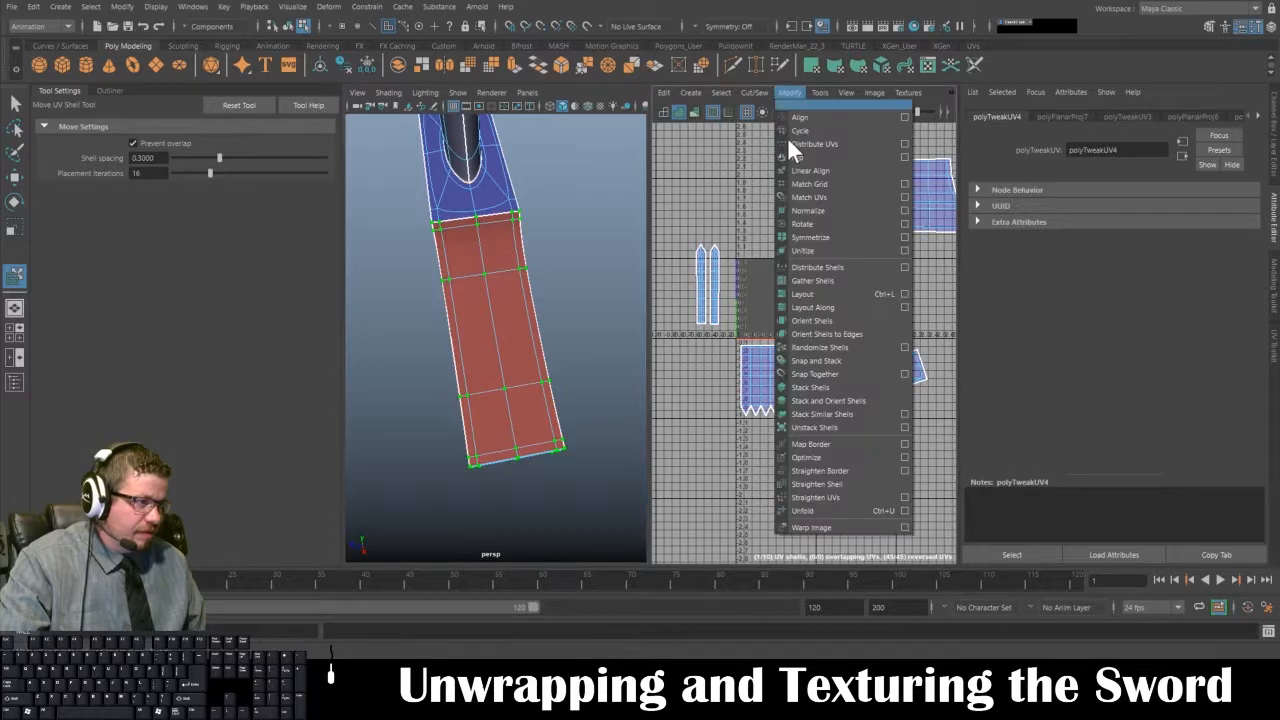
click(825, 172)
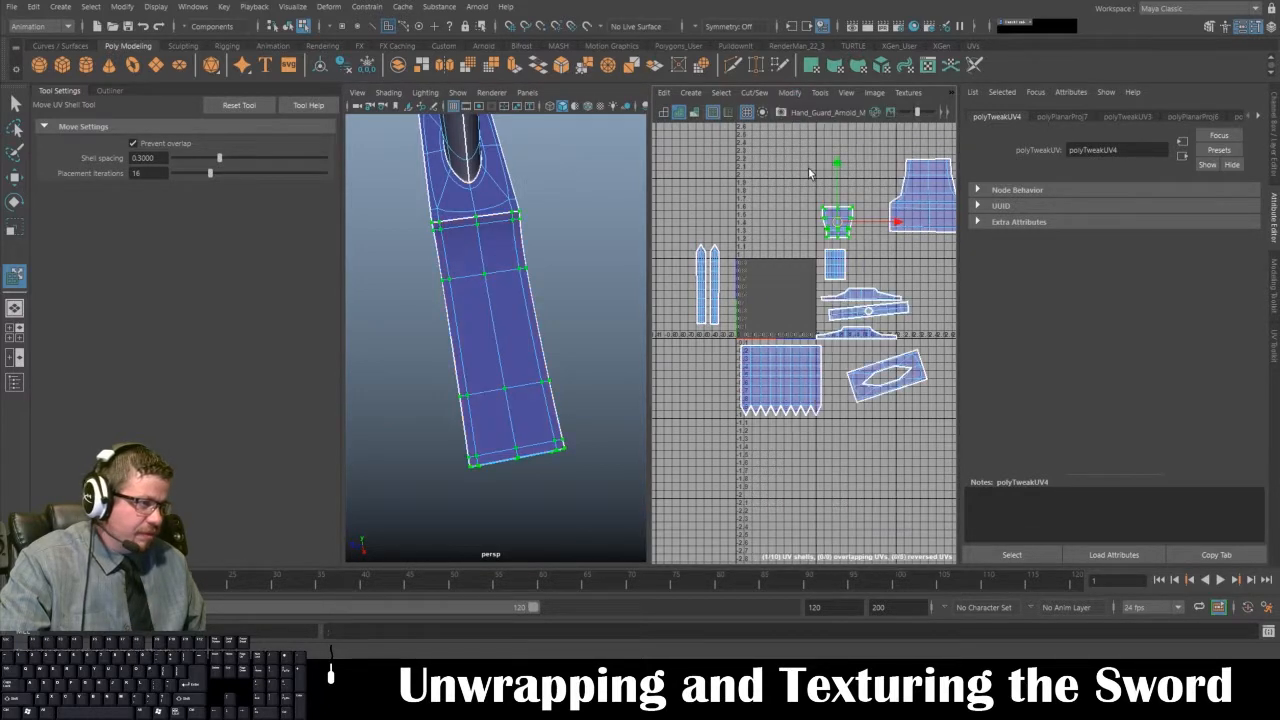
- Select the seven hand guard, arm and grip shells beside the UV tile, including the blade-opening shell, using the Move UV Shell tool
alt+middle_drag(867, 277, 795, 273)
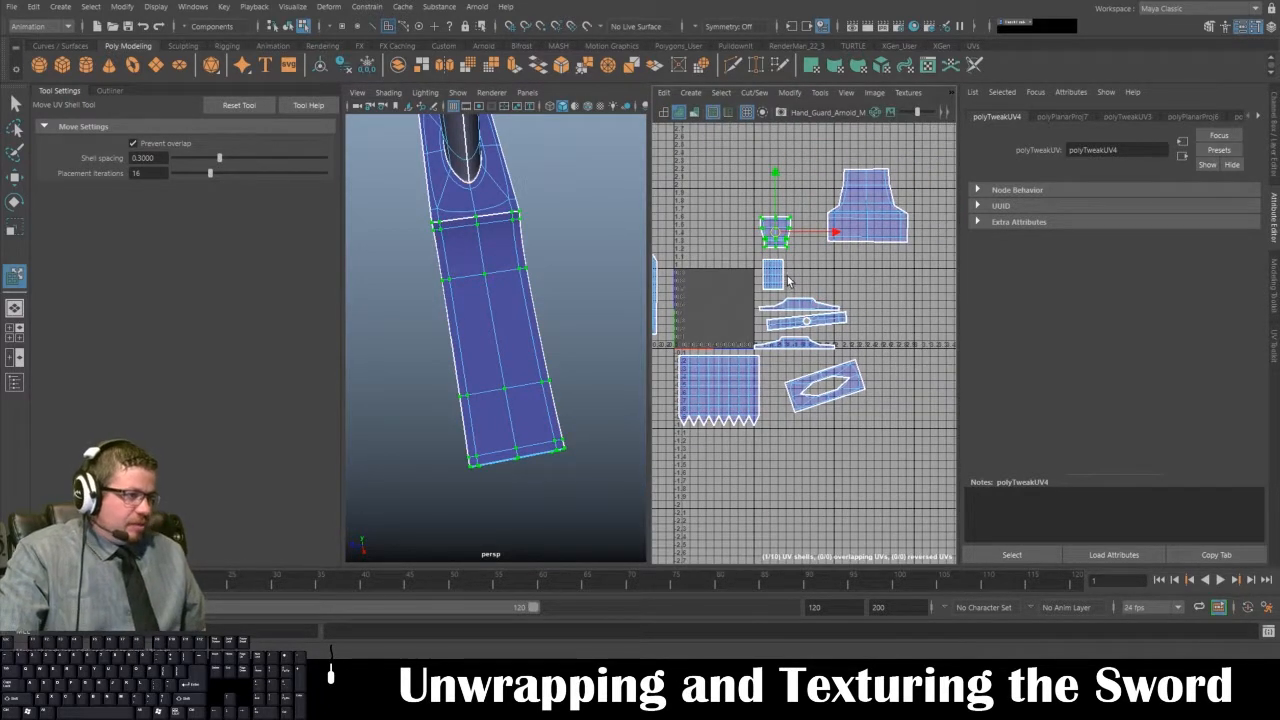
drag(917, 348, 918, 348)
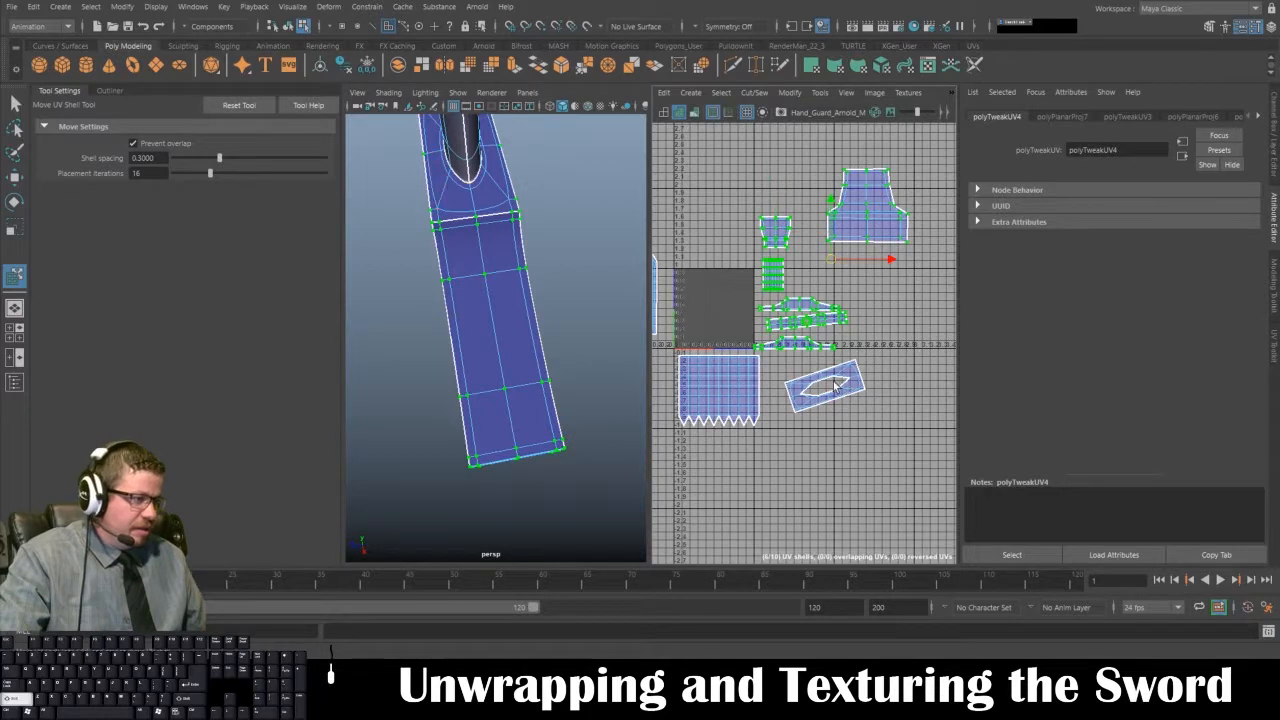
click(836, 397)
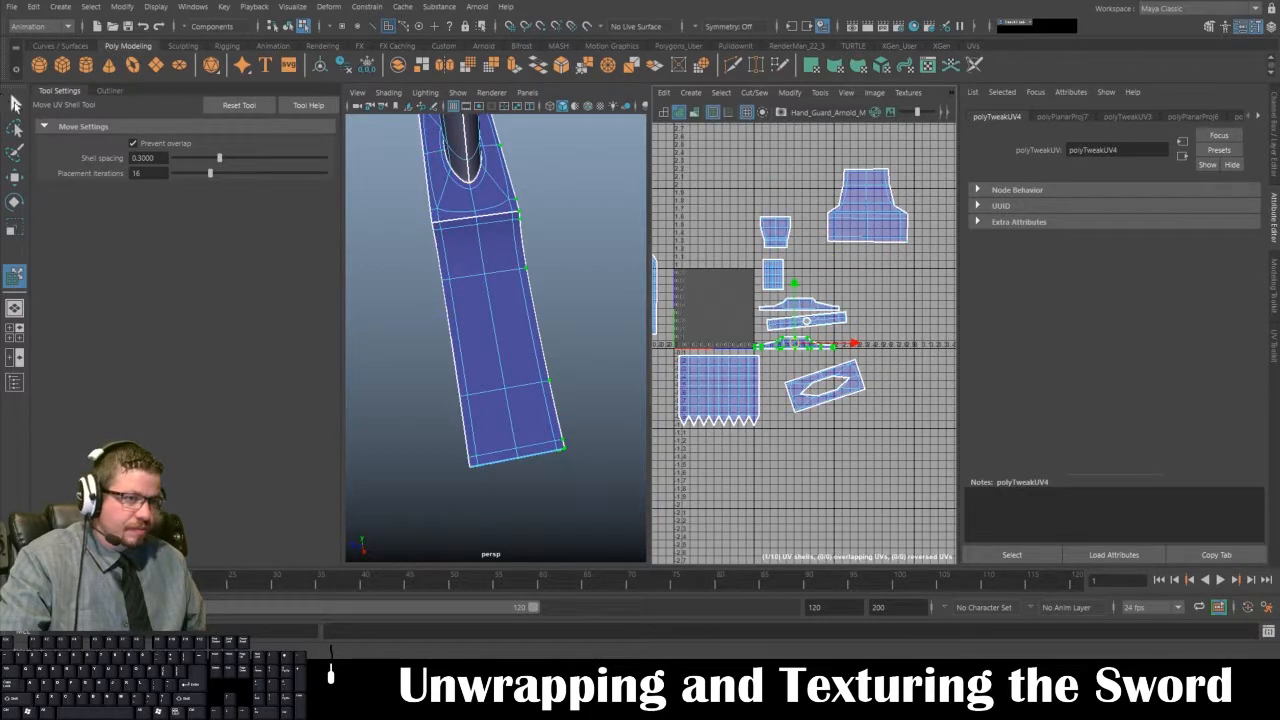
key(q)
click(819, 92)
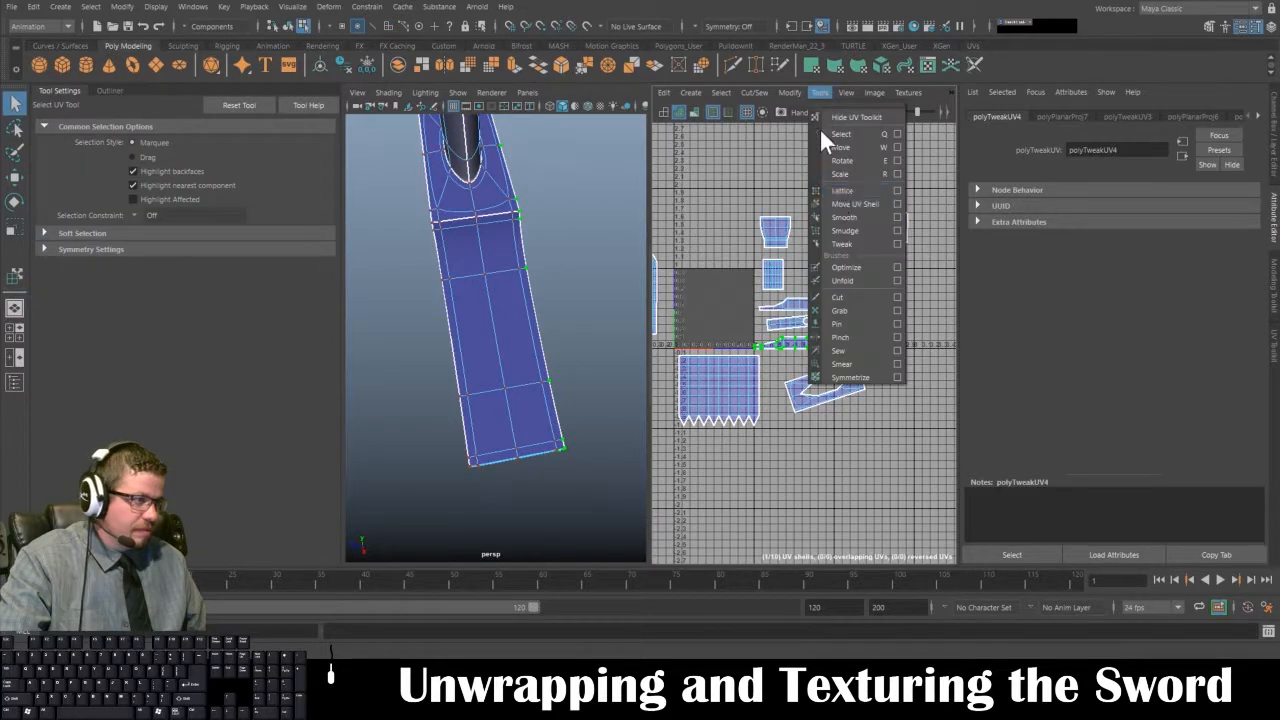
click(855, 203)
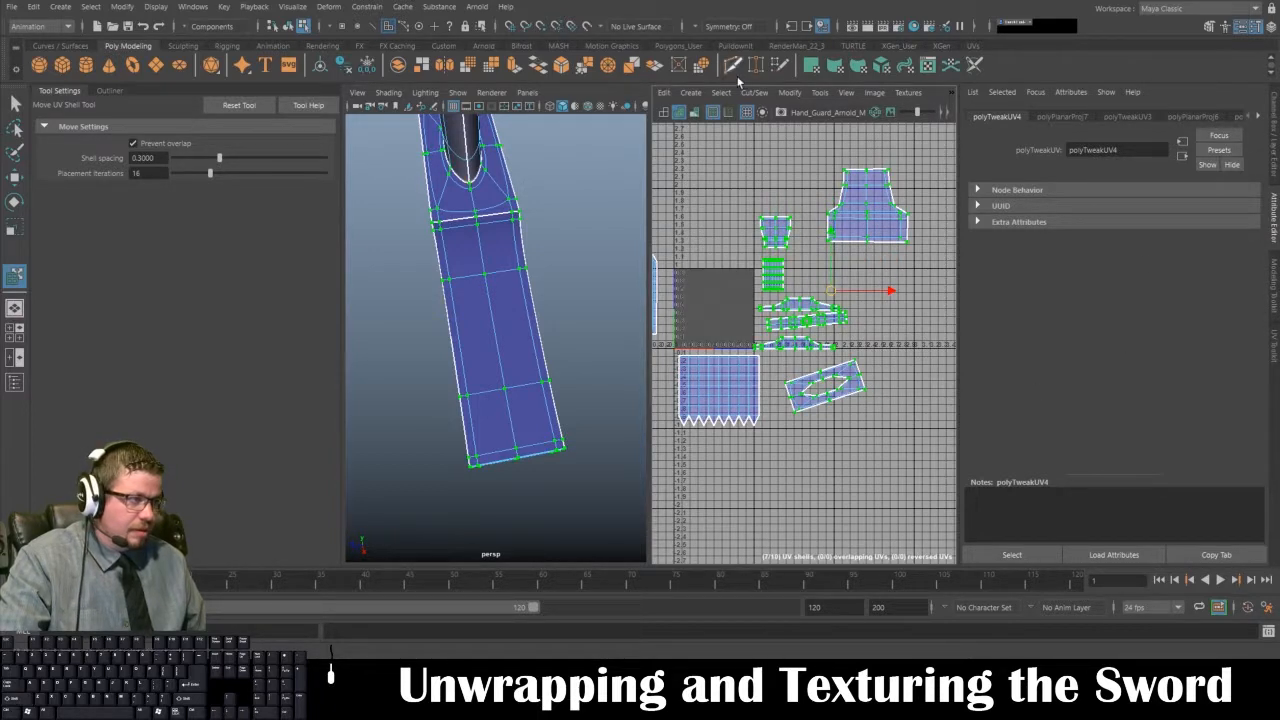
- Show the UV Toolkit and unfold the seven selected shells
click(818, 92)
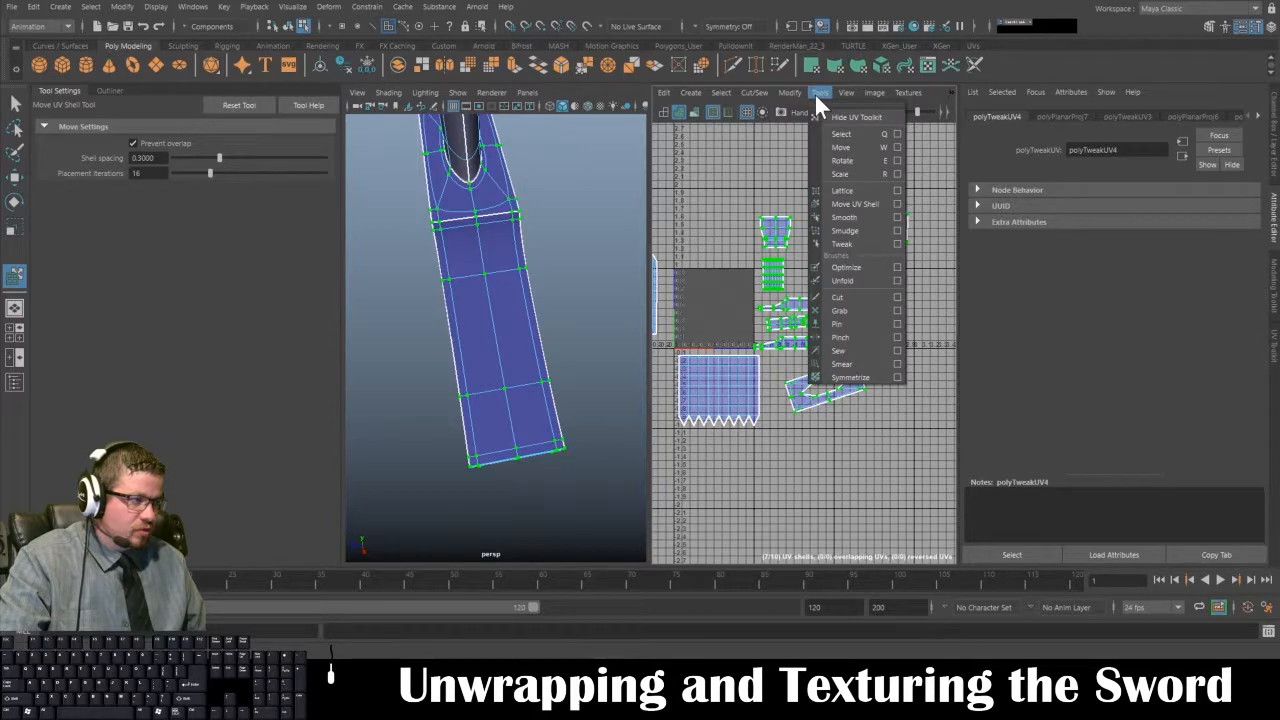
click(814, 92)
click(1273, 298)
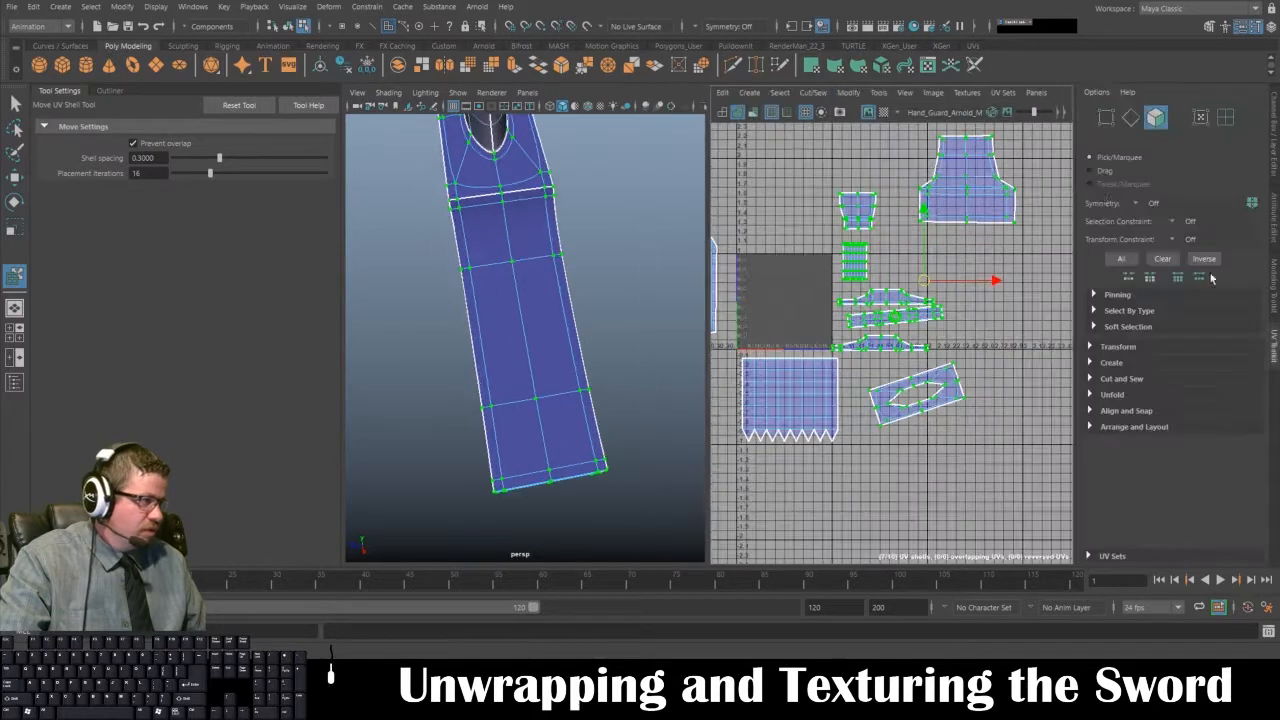
click(885, 93)
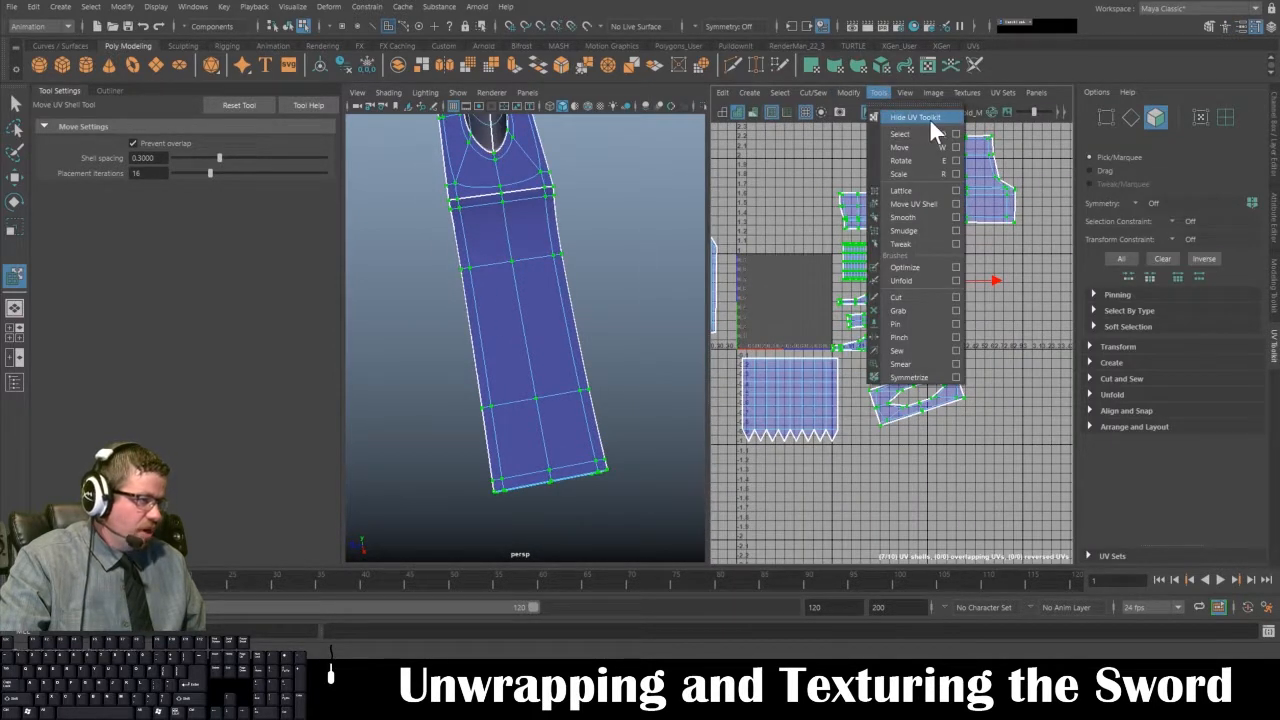
click(1240, 430)
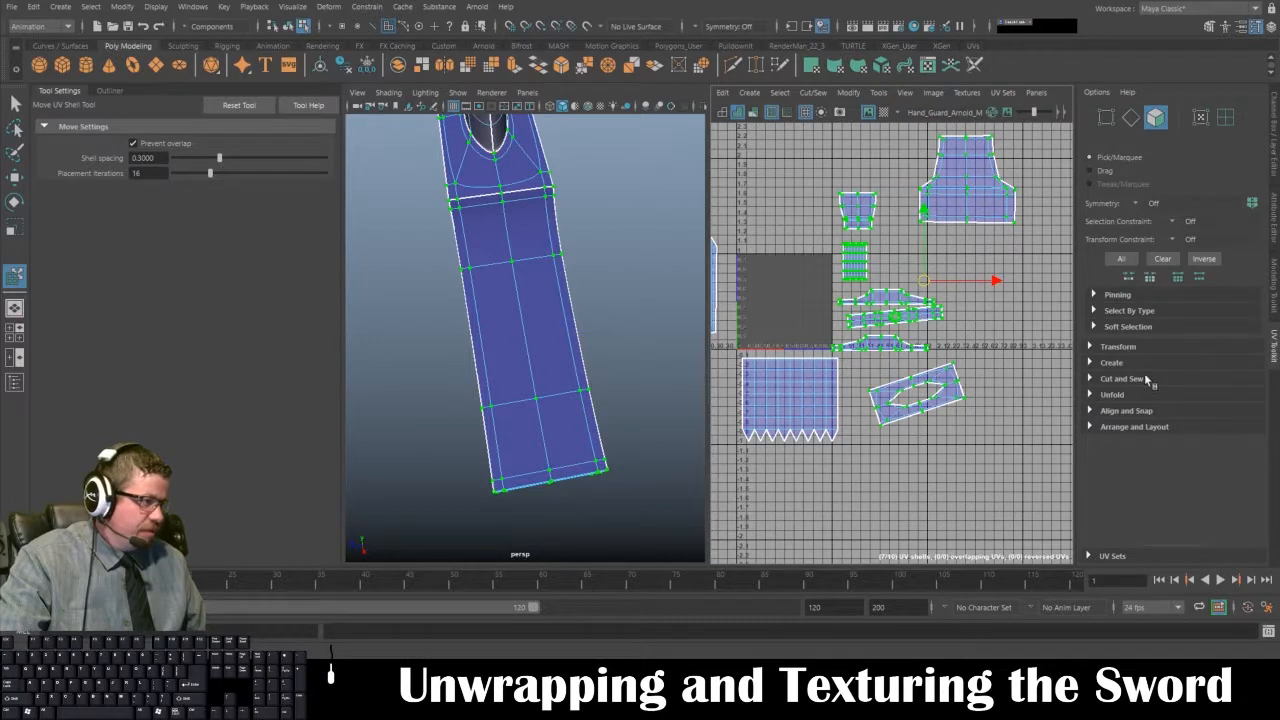
click(1110, 395)
click(1111, 428)
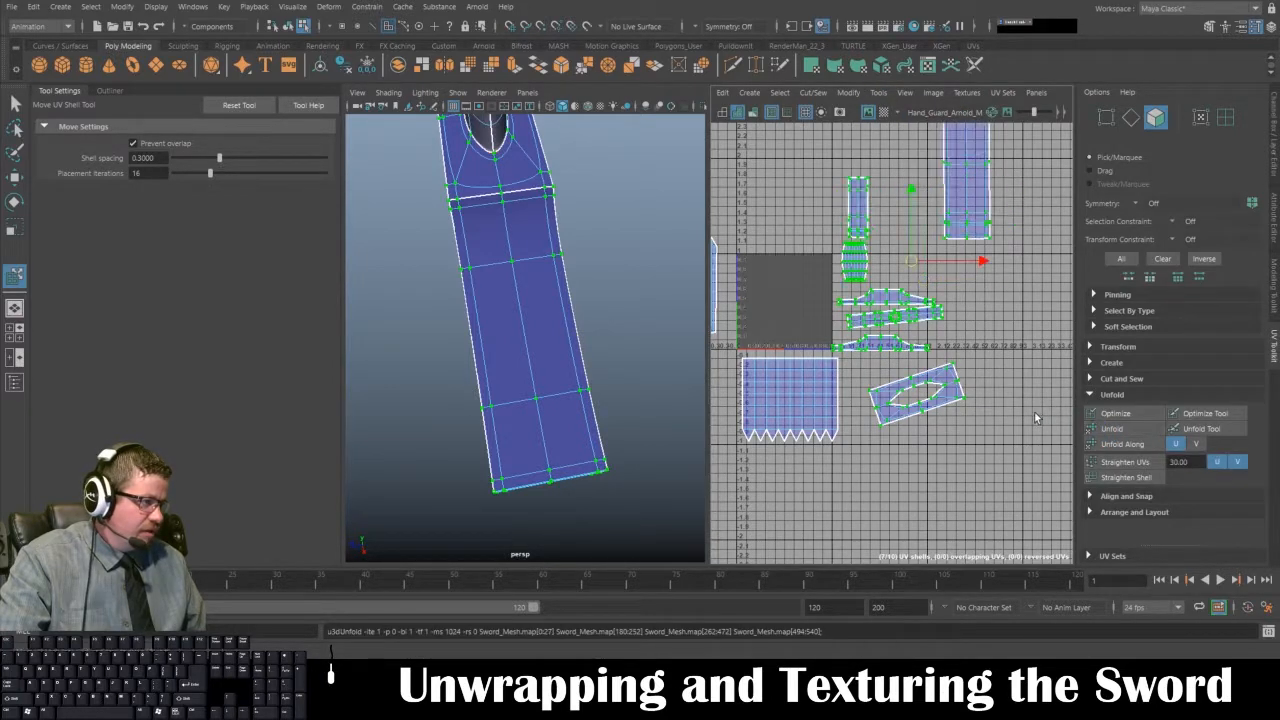
- Examine the unfolded hand guard and grip shells up close for changes in their shape
scroll(1018, 395, up, 2)
scroll(866, 317, up, 3)
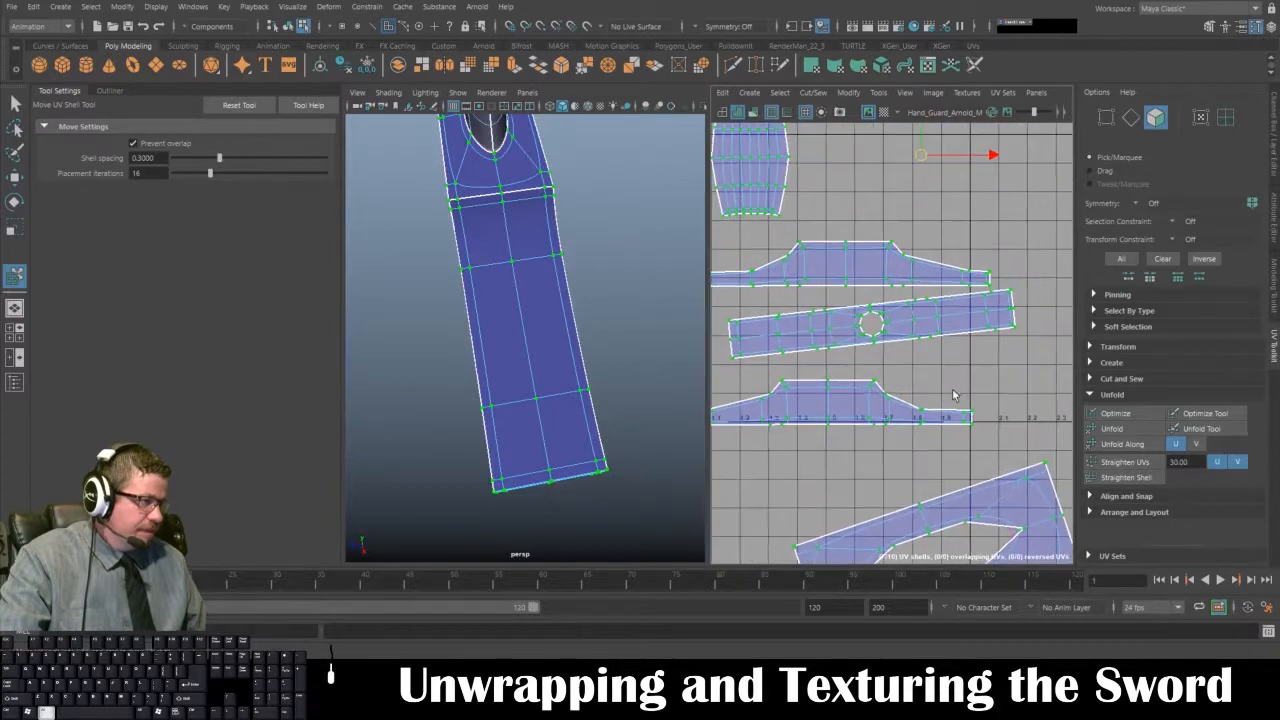
alt+middle_drag(866, 317, 953, 357)
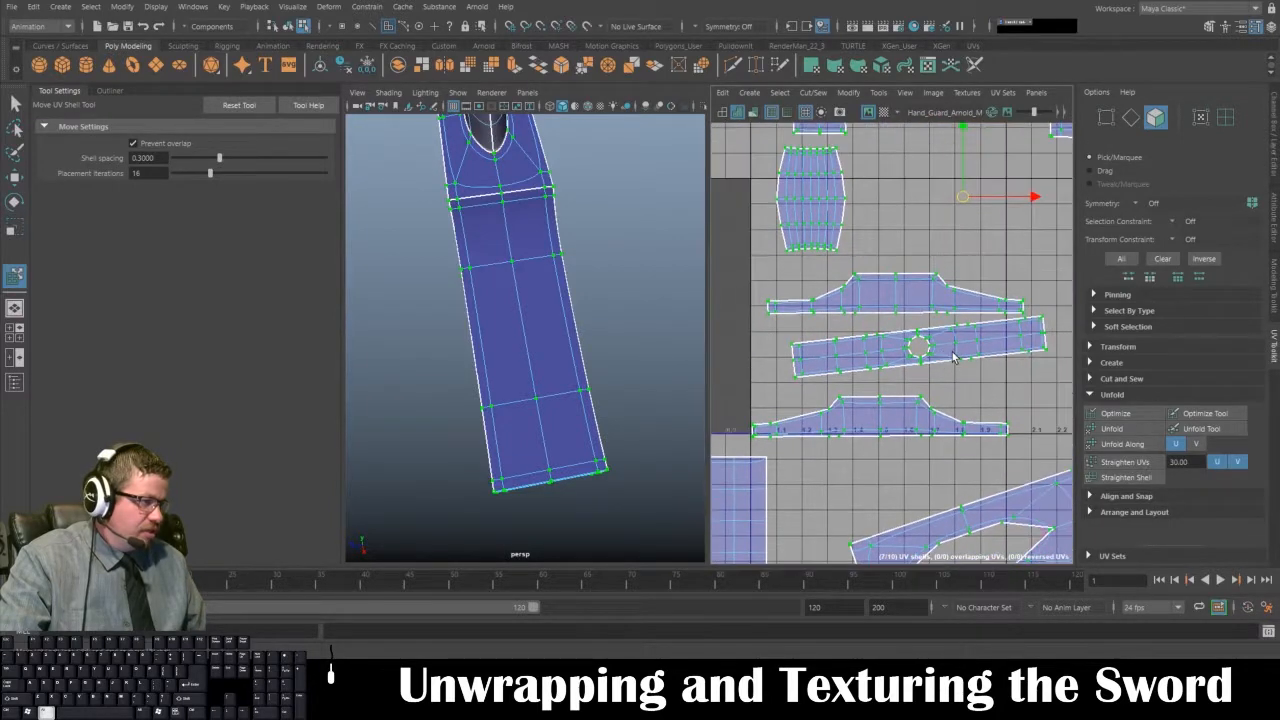
scroll(922, 316, up, 2)
scroll(922, 316, down, 2)
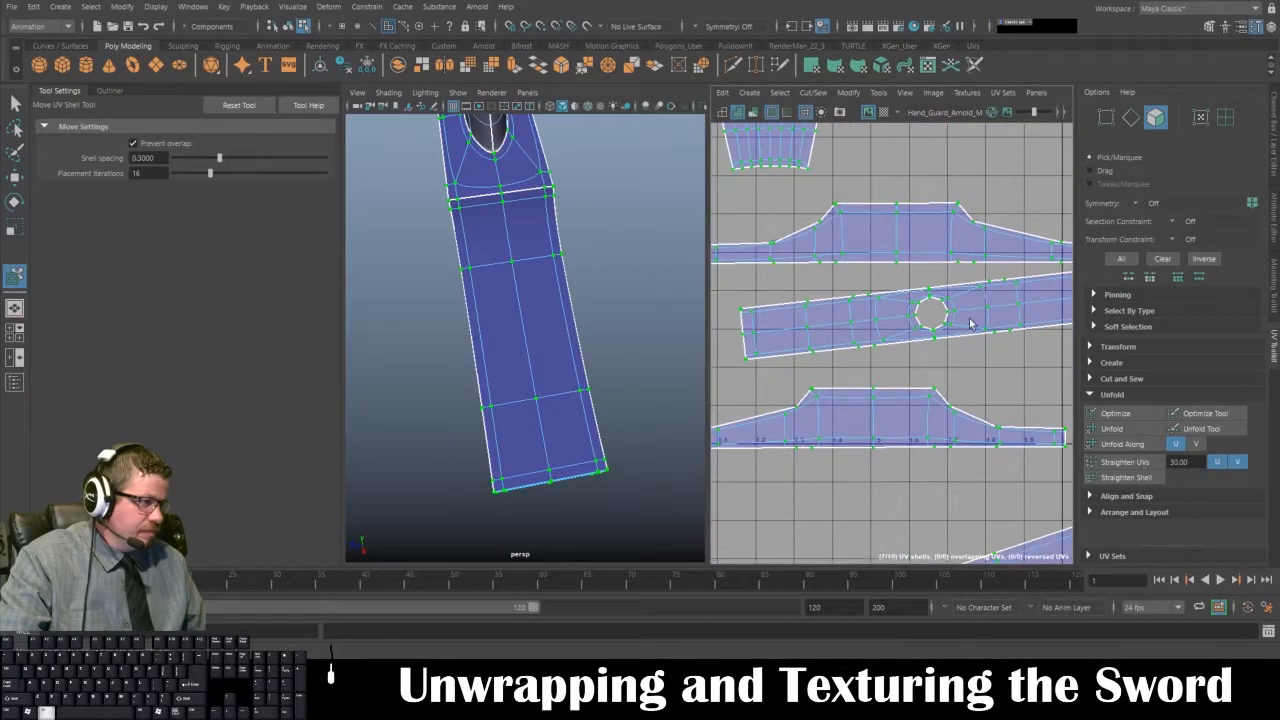
mouse_move(924, 300)
alt+middle_down()
mouse_move(930, 277)
mouse_move(874, 290)
mouse_move(905, 240)
alt+middle_up()
scroll(930, 277, down, 1)
mouse_move(920, 343)
alt+middle_down()
mouse_move(893, 215)
mouse_move(882, 383)
alt+middle_up()
scroll(893, 215, down, 2)
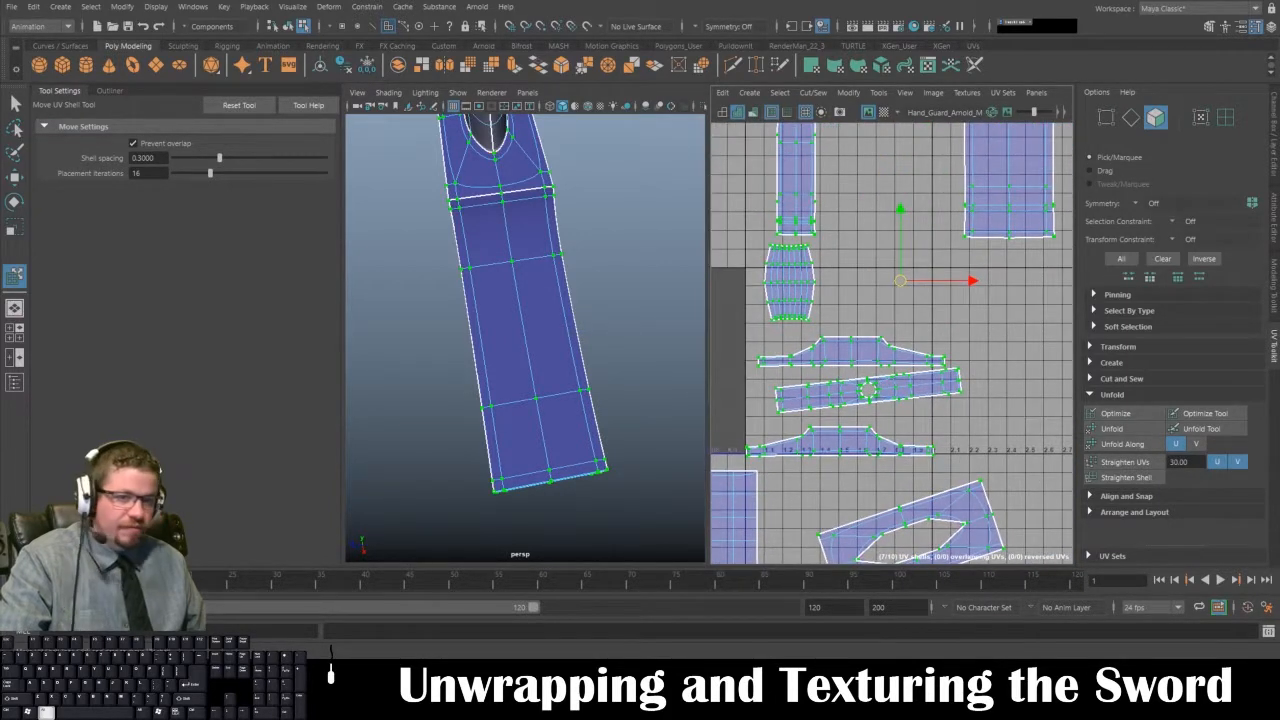
- Select the eight seam edges along both long sides of the guard's blade-side face, where it meets the front and back faces
alt+drag(428, 277, 640, 273)
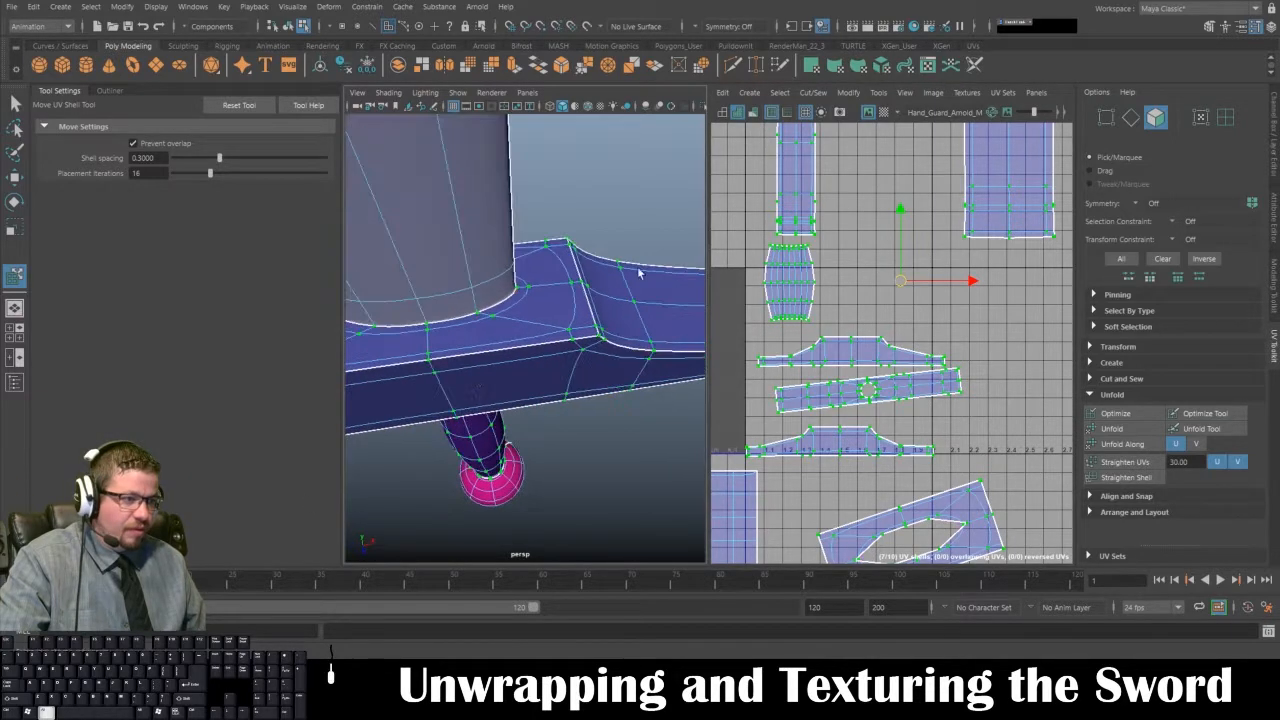
right_drag(486, 357, 486, 320)
click(571, 343)
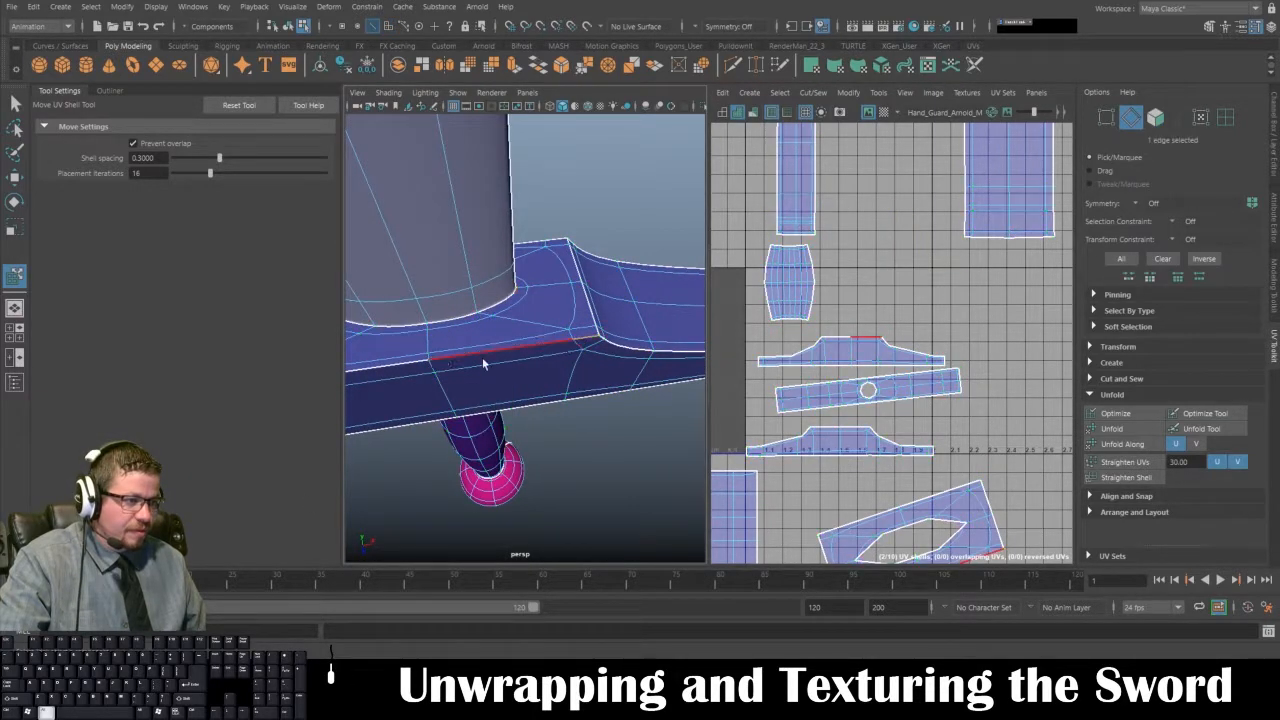
alt+drag(483, 364, 609, 337)
double_click(434, 354)
alt+drag(434, 354, 603, 333)
alt+drag(510, 328, 477, 331)
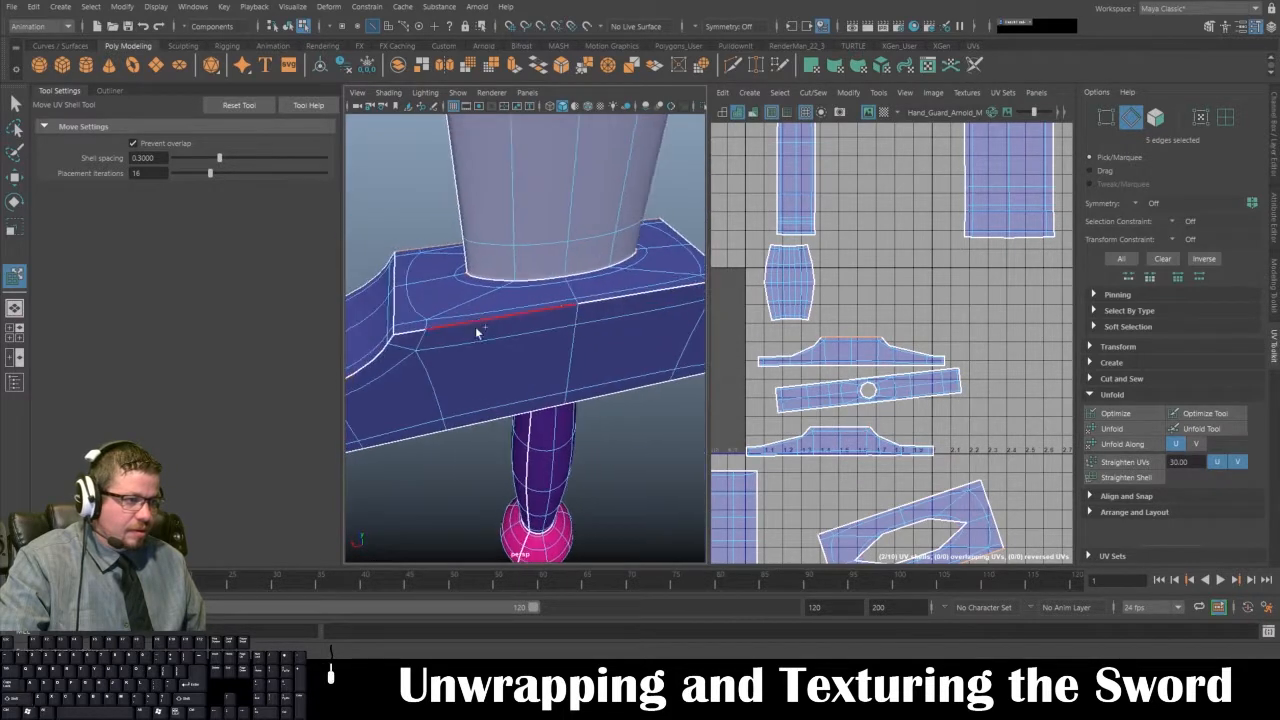
shift+click(406, 331)
shift+click(409, 340)
alt+scroll(543, 340, down, 2)
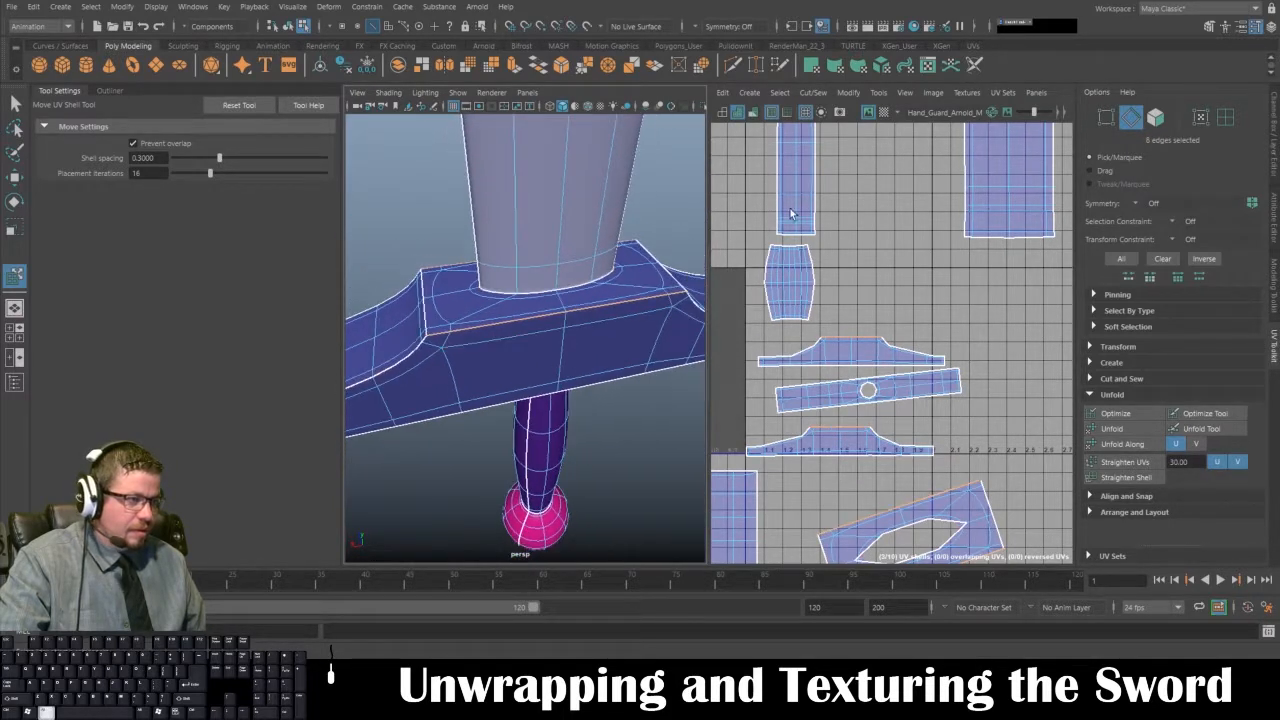
- Try joining the selected seam edges with Move and Sew and with plain Sew, undoing each attempt
click(875, 95)
mouse_move(812, 92)
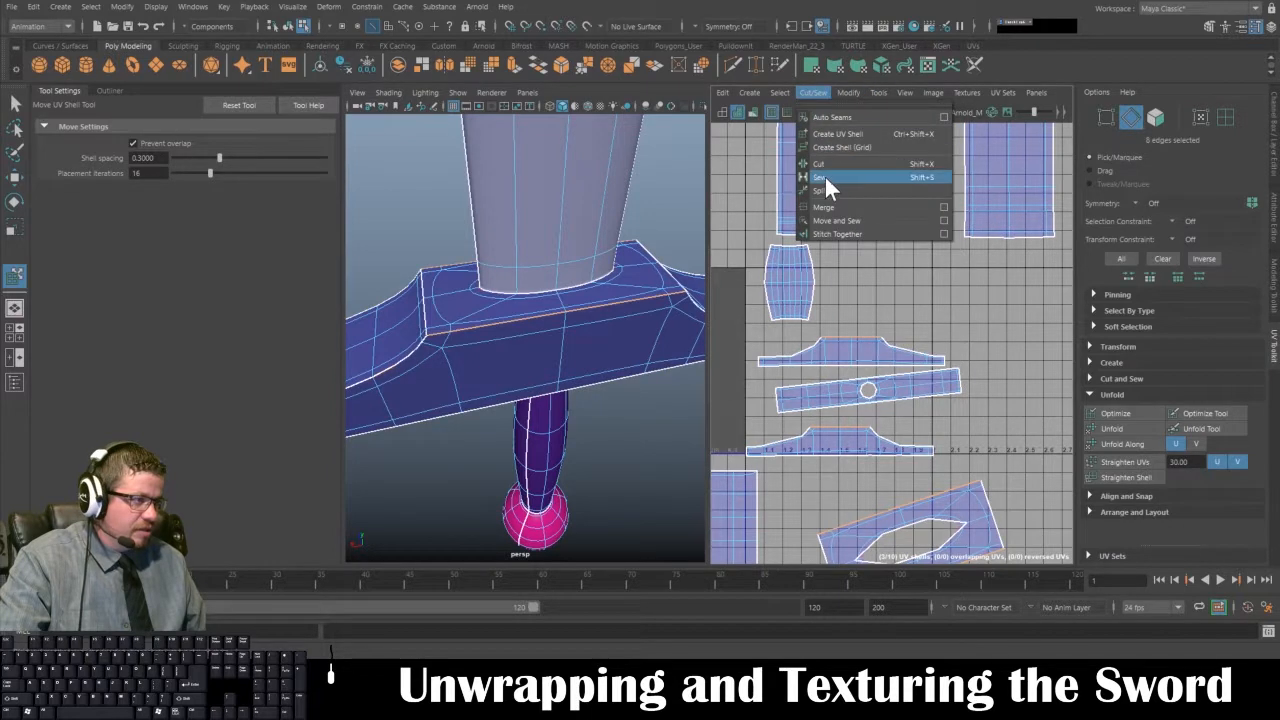
click(838, 220)
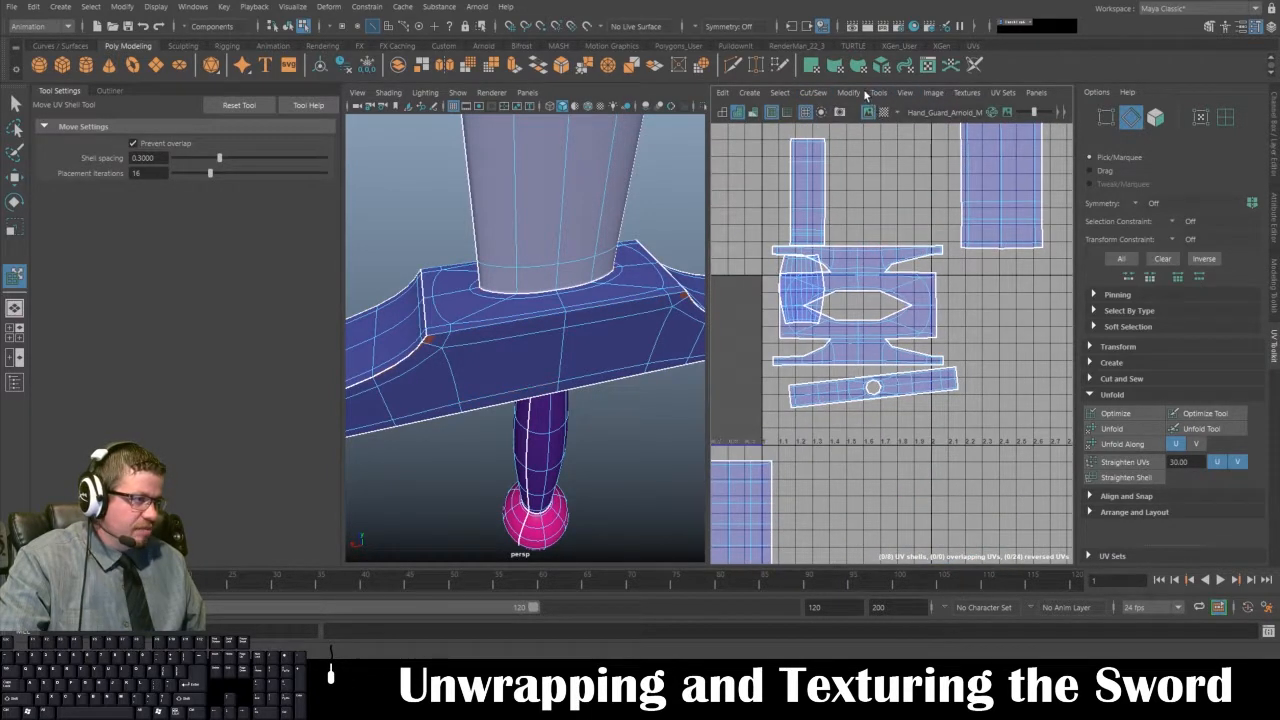
key(ctrl+z)
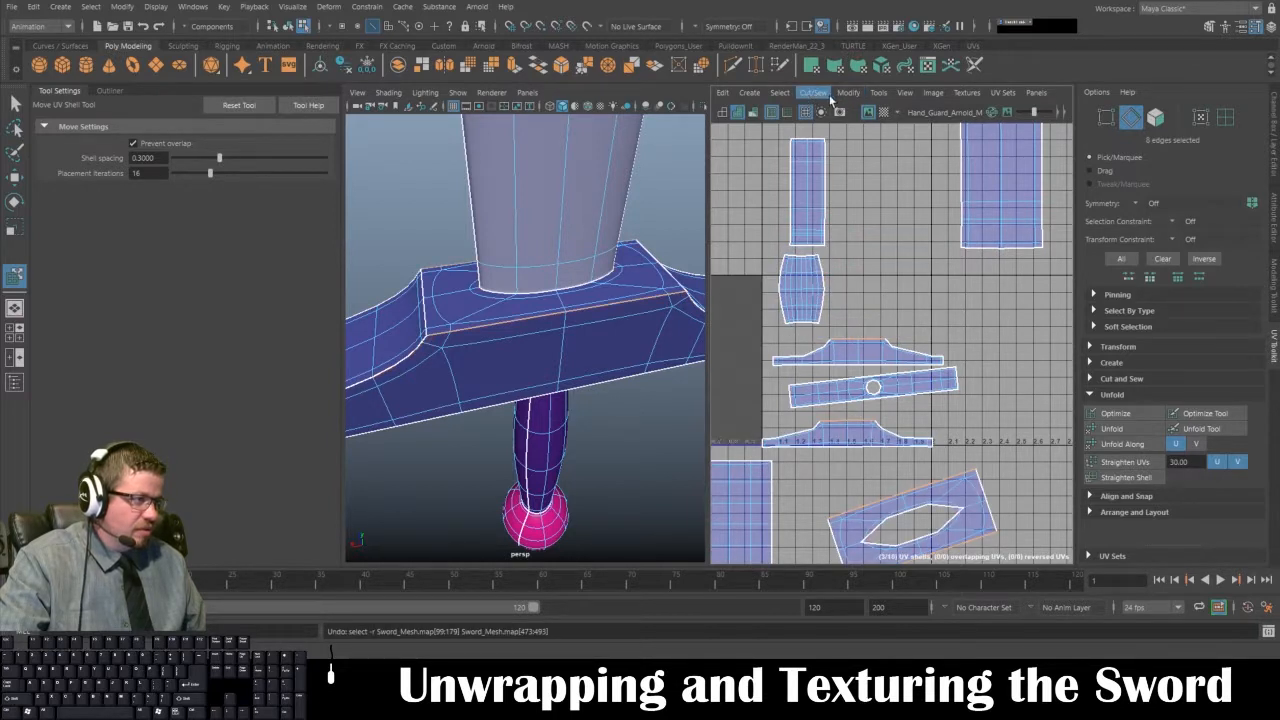
click(809, 93)
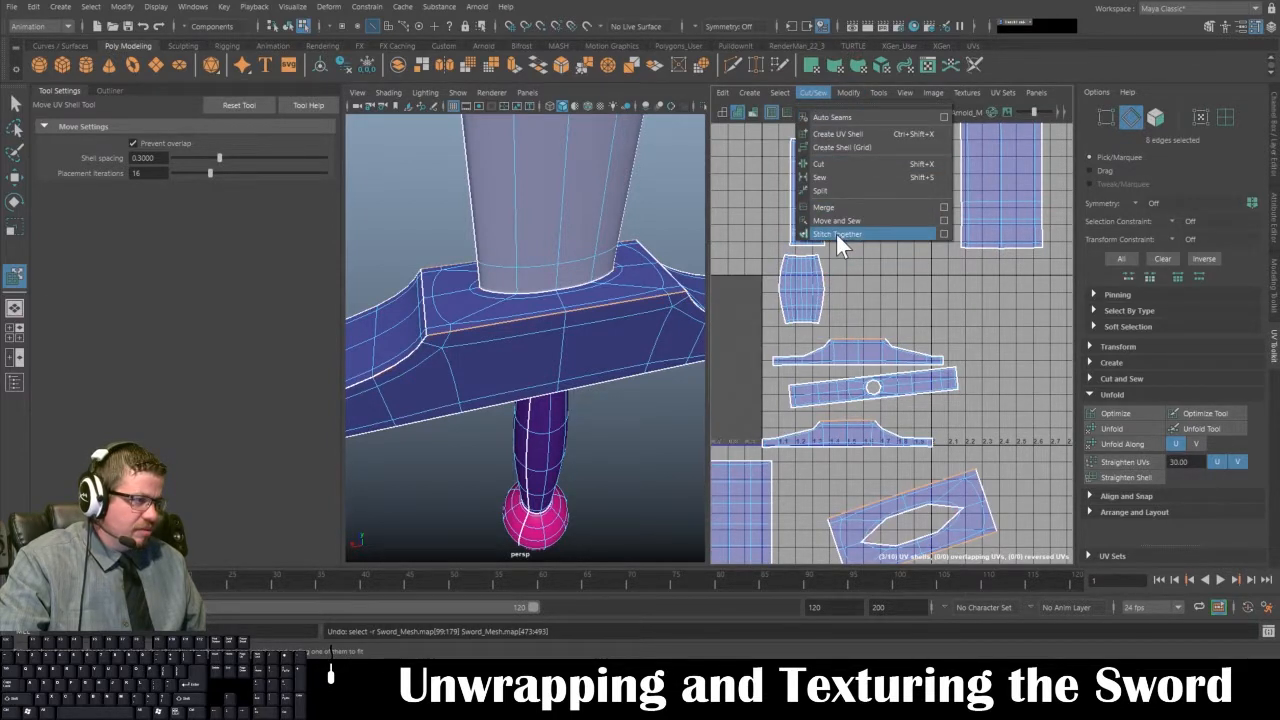
click(839, 176)
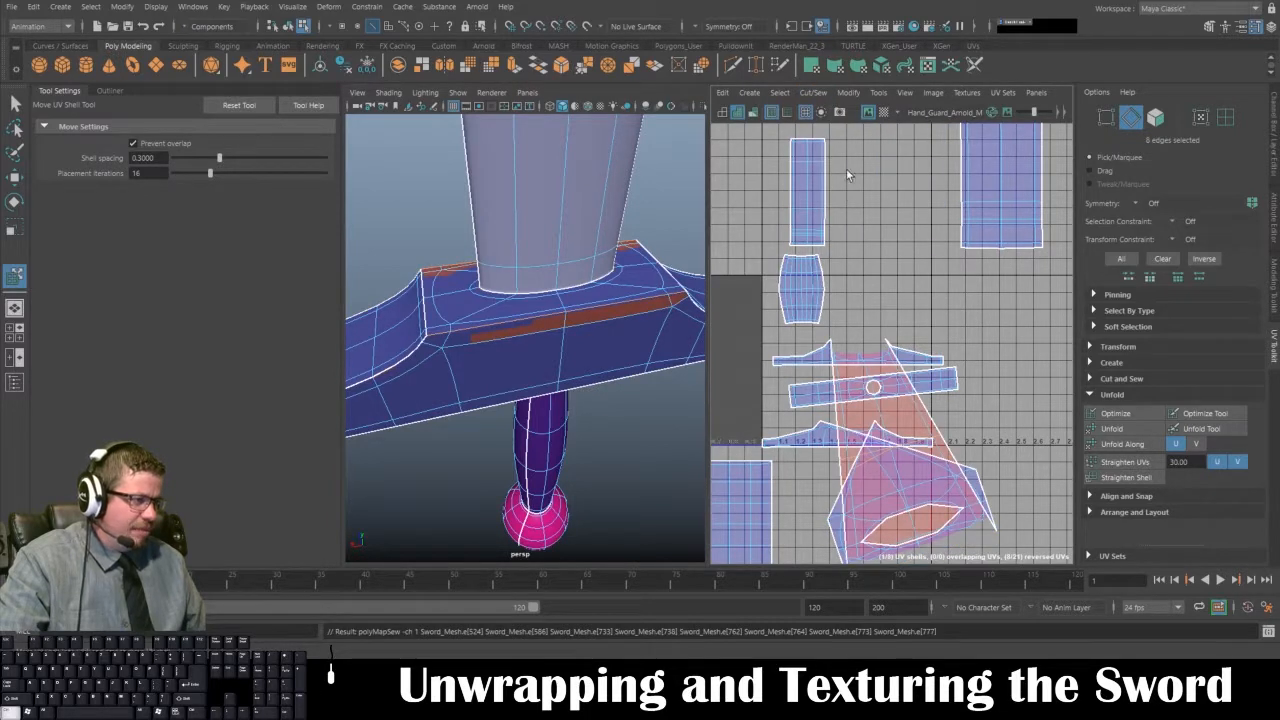
key(ctrl+z)
- Move and sew the selected edges to join the guard's side shells to the blade-opening shell, and select the joined shell with the Move UV Shell tool
click(813, 93)
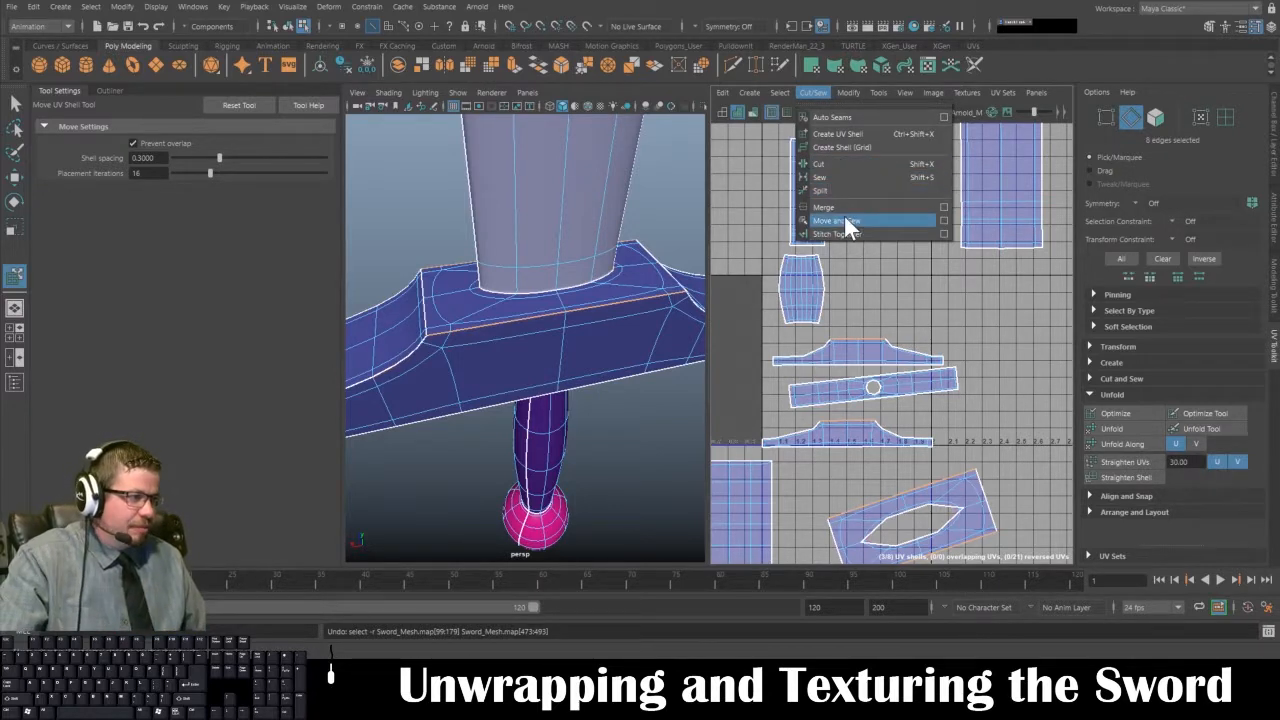
click(846, 222)
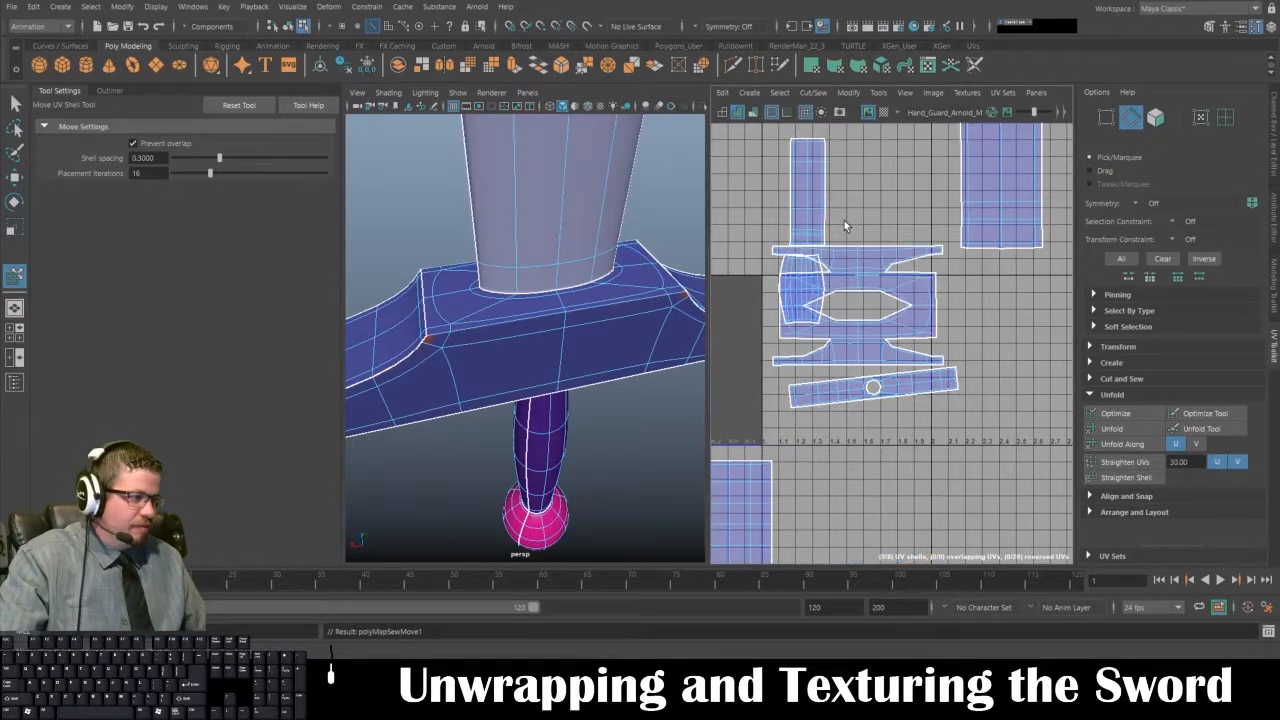
click(850, 93)
click(896, 212)
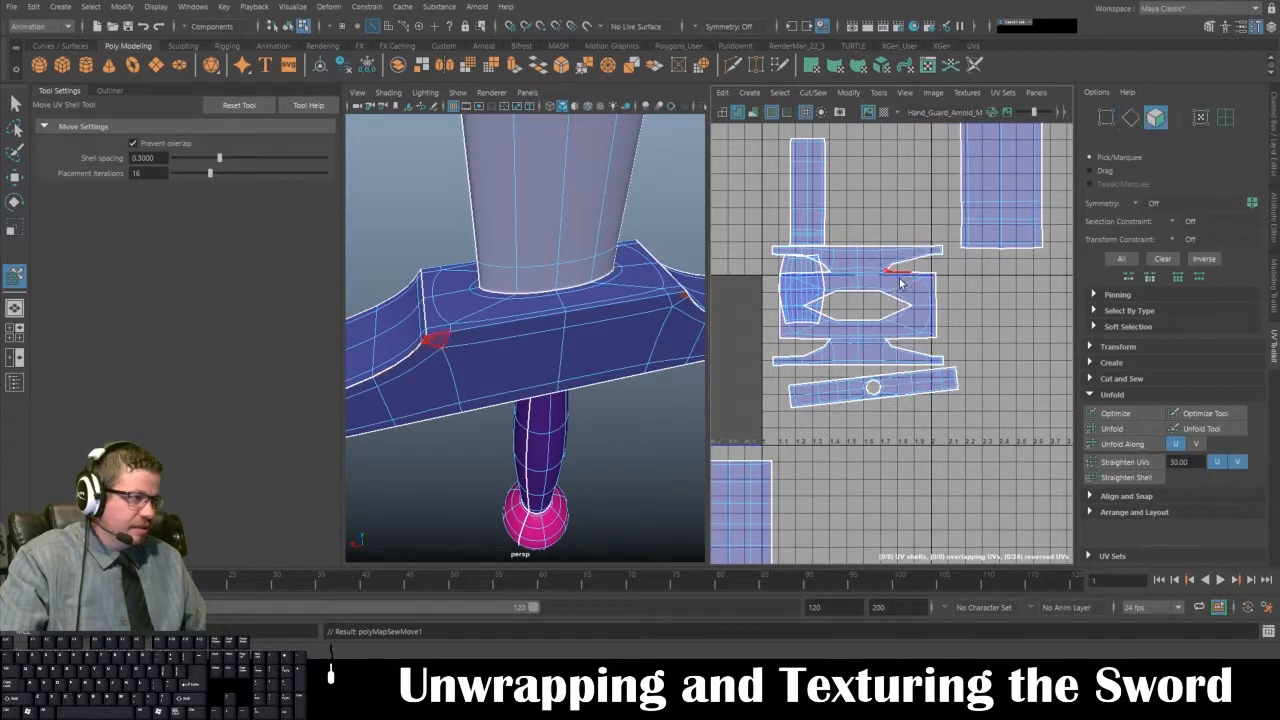
key(f)
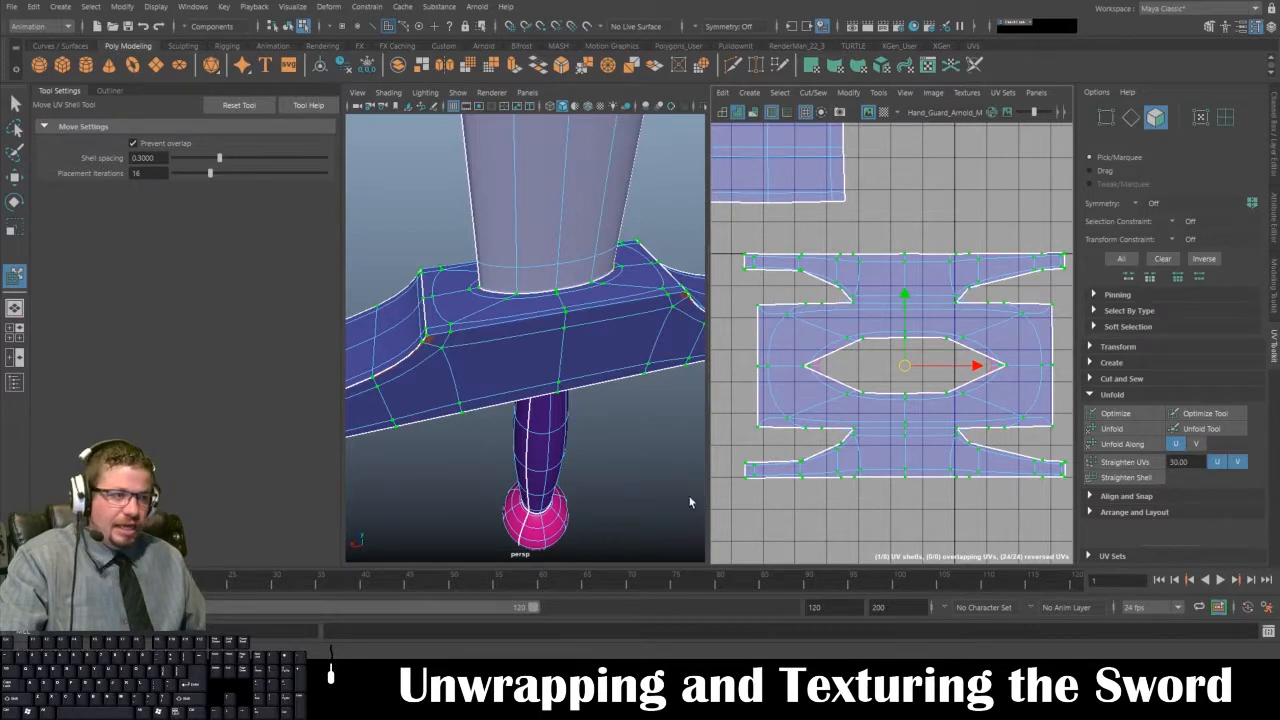
- Unfold the joined guard shell and move it into empty UV space clear of the other shells
alt+drag(576, 380, 533, 352)
alt+drag(627, 370, 489, 354)
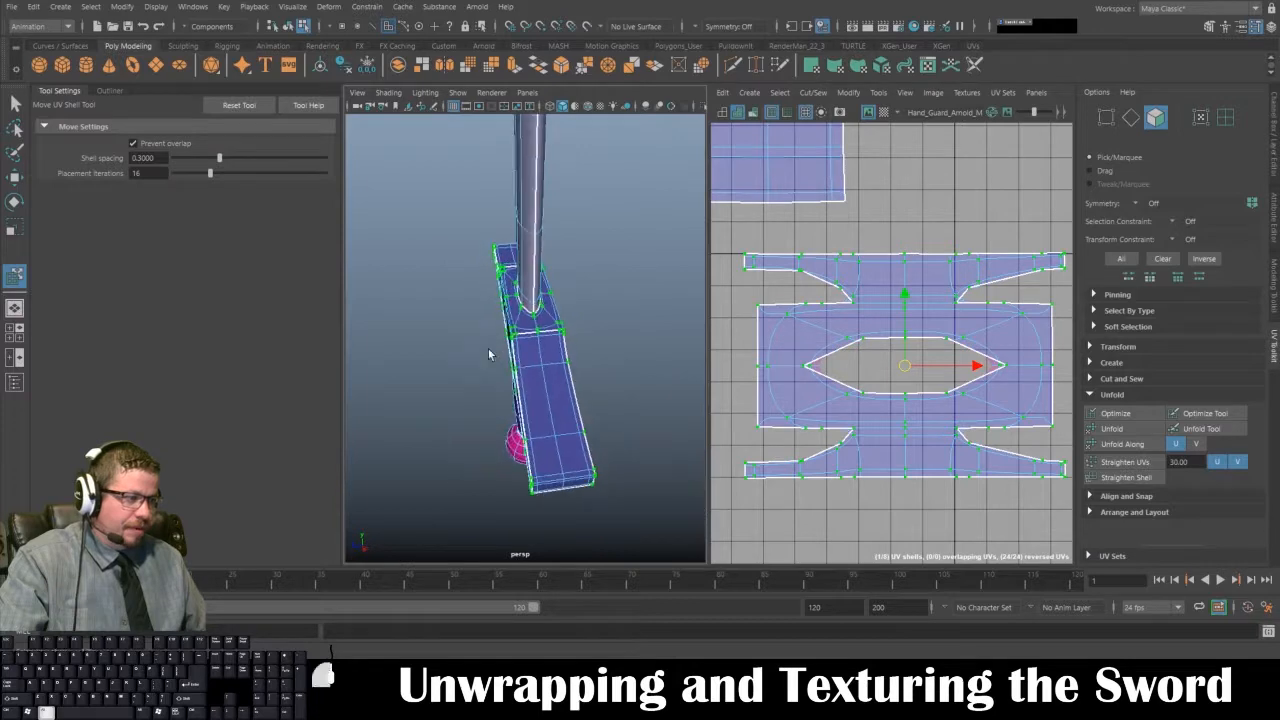
click(1139, 433)
alt+right_drag(960, 404, 875, 306)
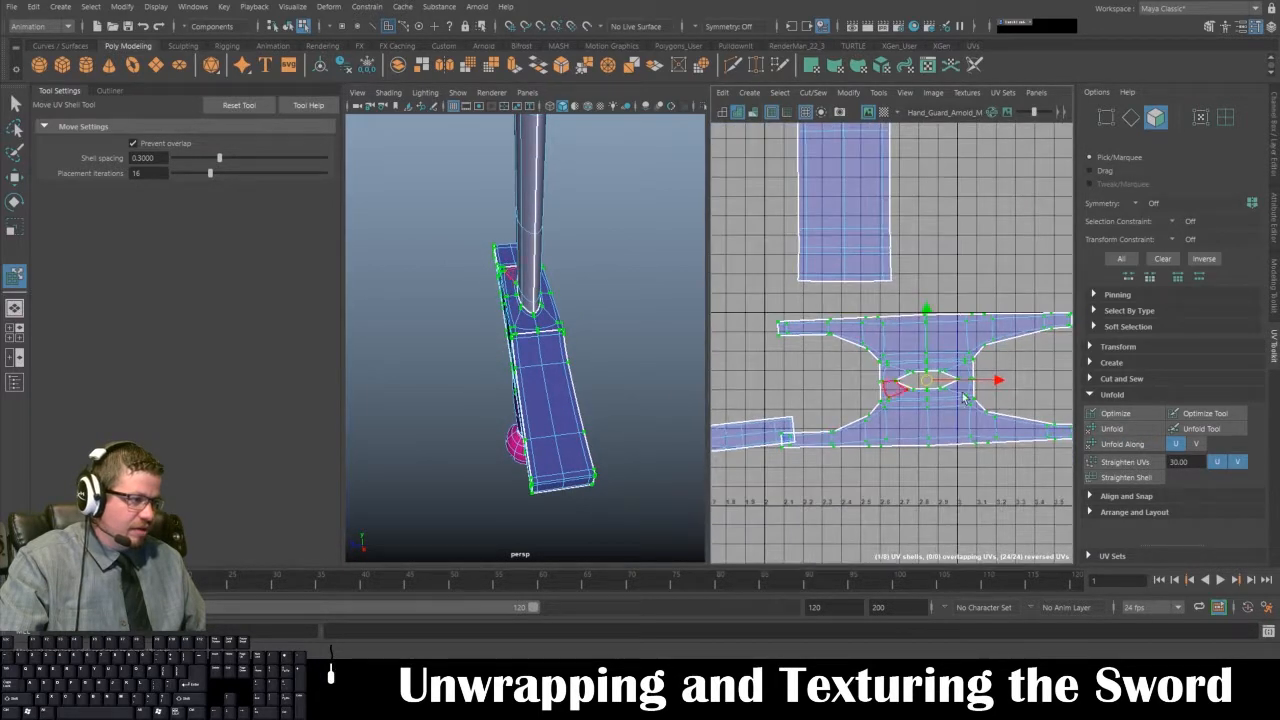
drag(926, 384, 1110, 282)
alt+middle_drag(904, 350, 728, 420)
alt+right_drag(872, 408, 828, 382)
- Select the seam edges at both ends of the guard's blade-side face and move and sew the upper arm shells onto them
alt+drag(480, 422, 492, 314)
right_drag(531, 321, 531, 290)
alt+drag(531, 320, 554, 312)
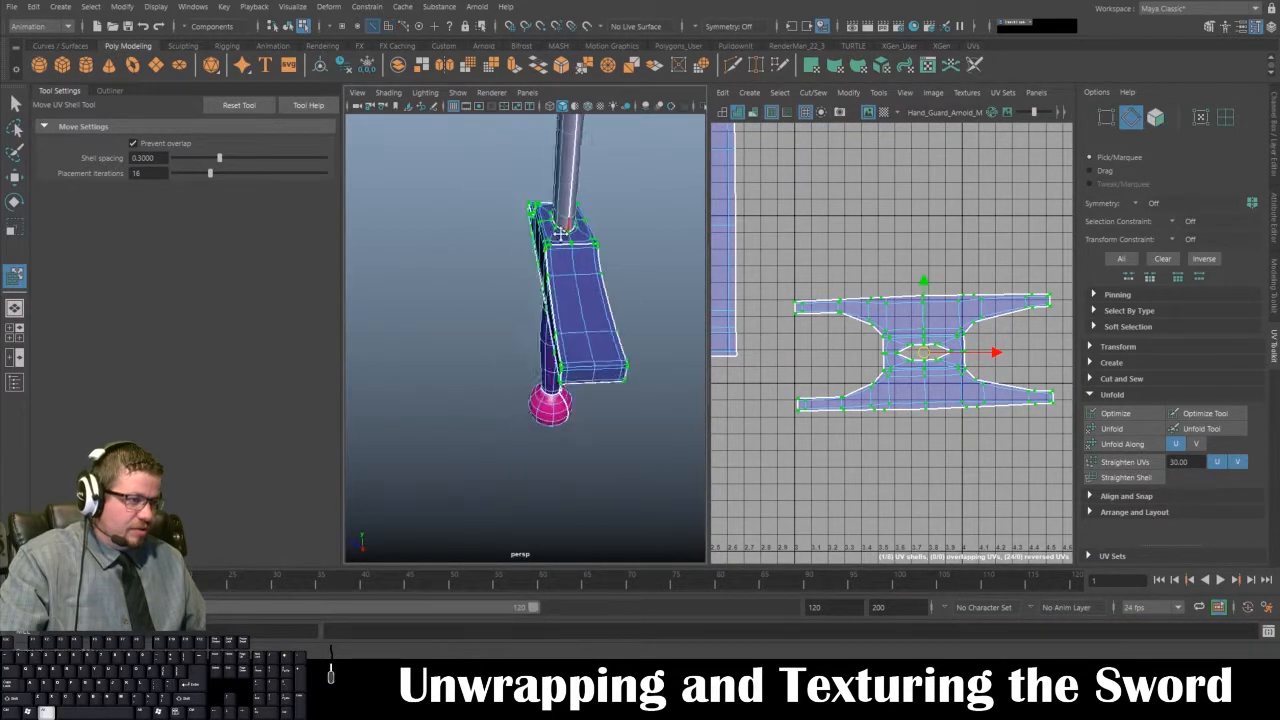
alt+right_drag(554, 330, 614, 370)
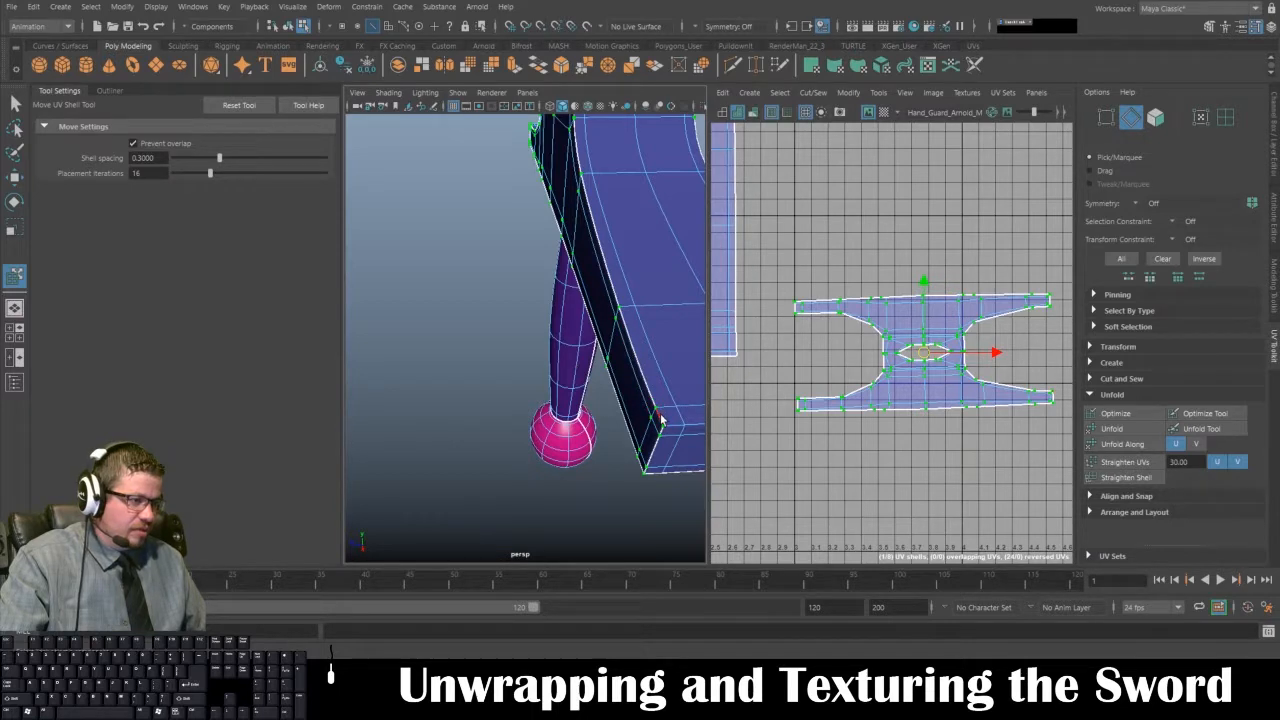
alt+drag(604, 148, 490, 373)
double_click(578, 270)
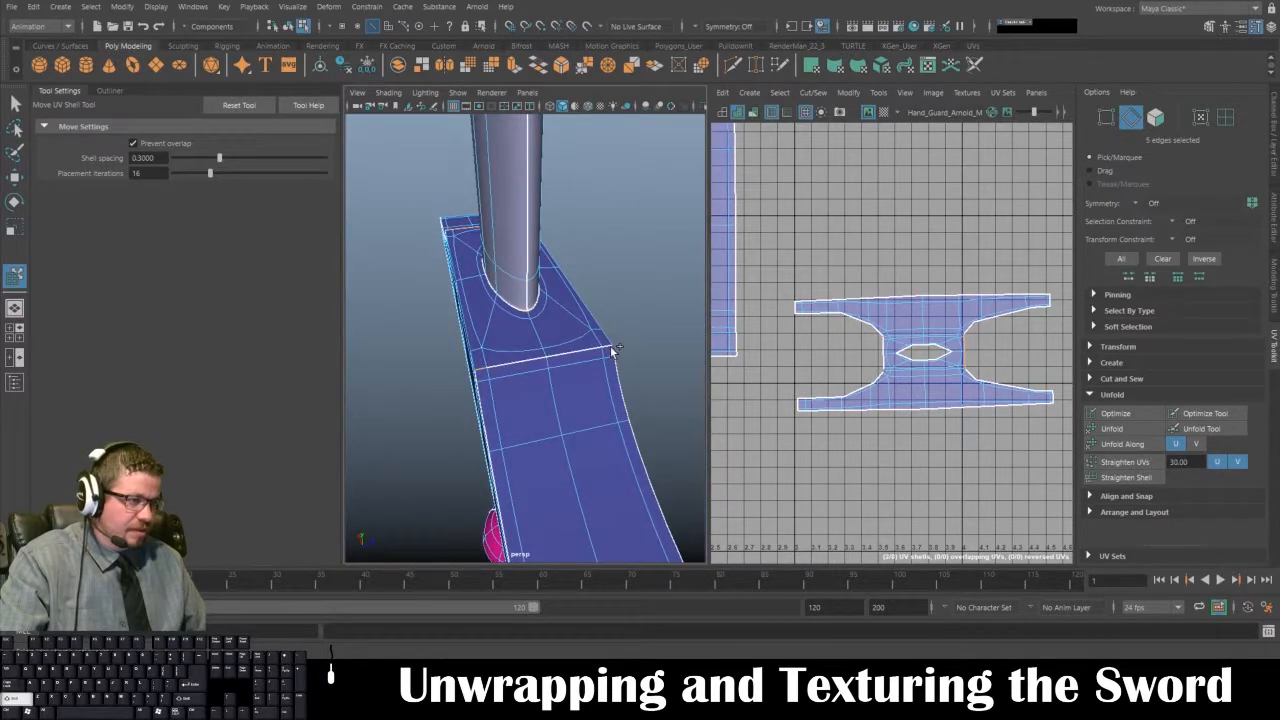
click(812, 93)
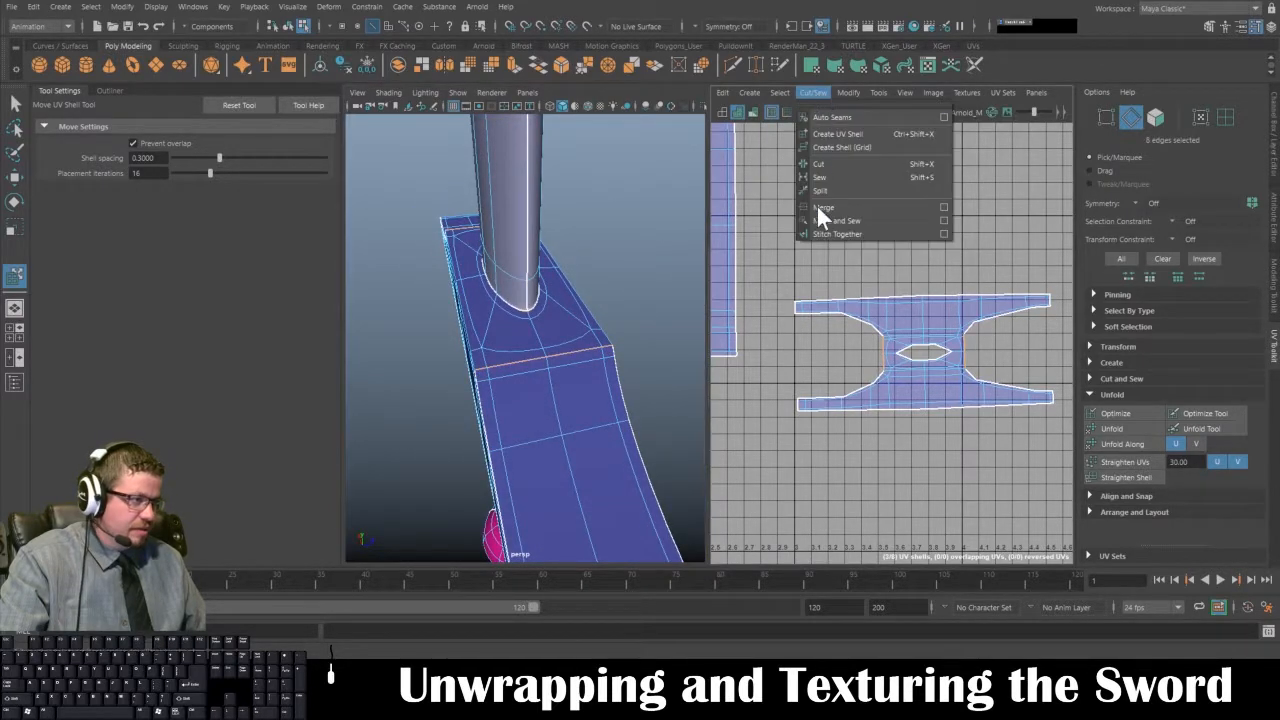
click(834, 226)
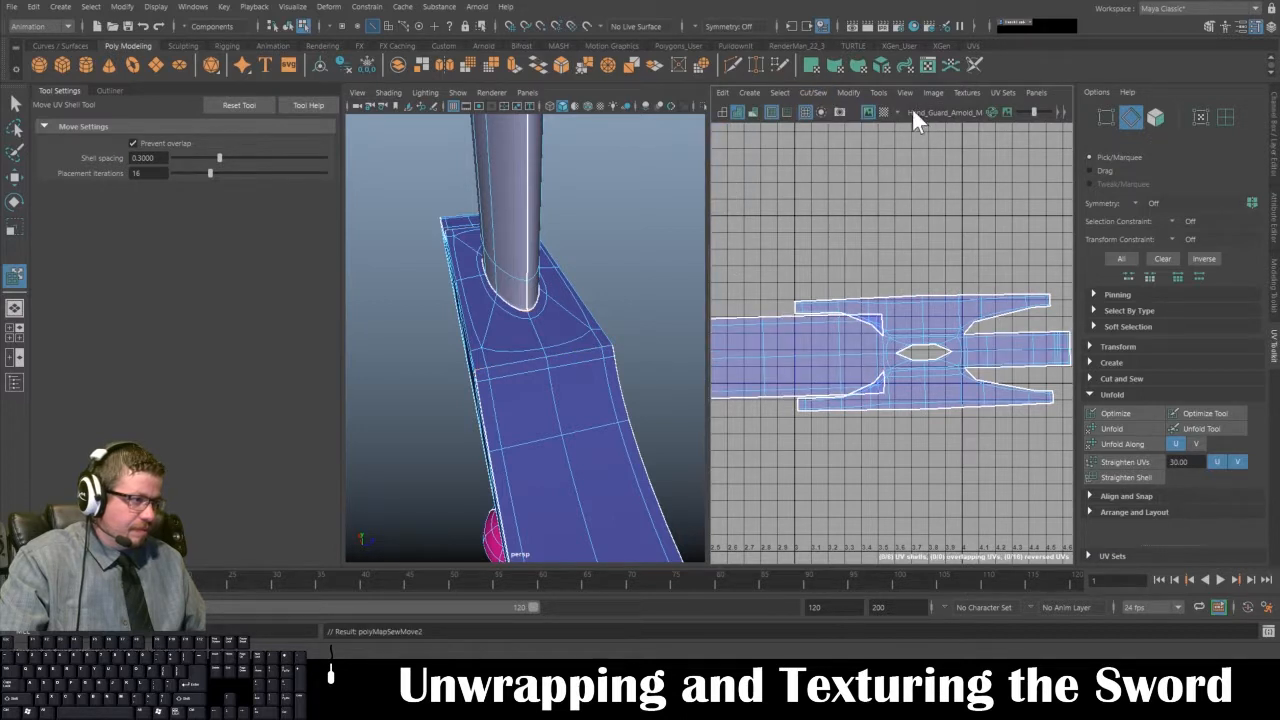
- Select the combined guard shell with the Move UV Shell tool and unfold it
click(880, 92)
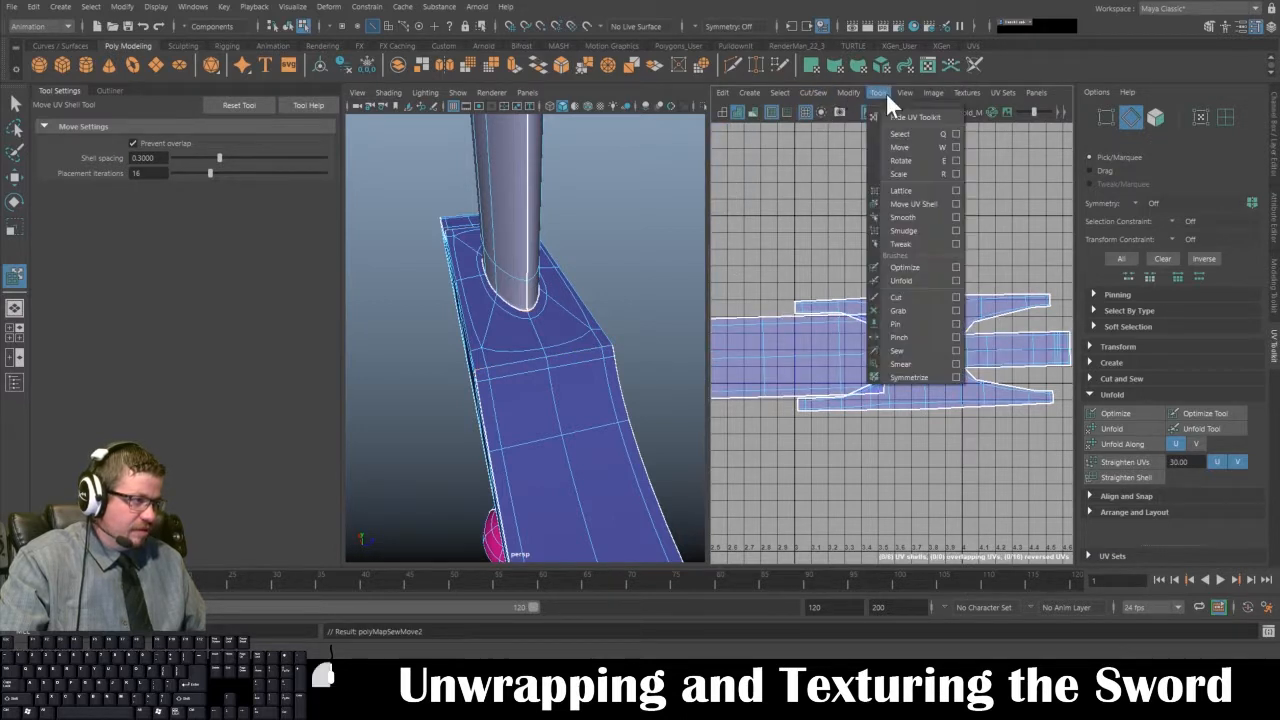
click(906, 210)
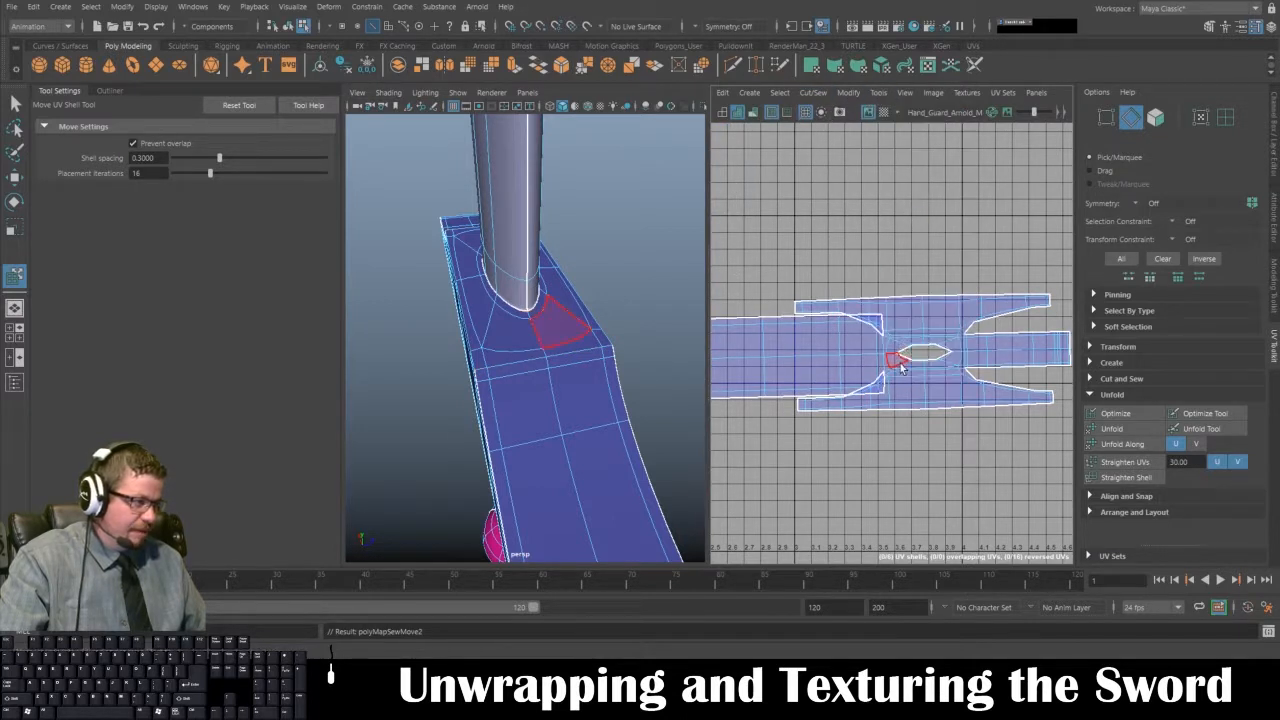
click(1125, 429)
scroll(872, 380, down, 1)
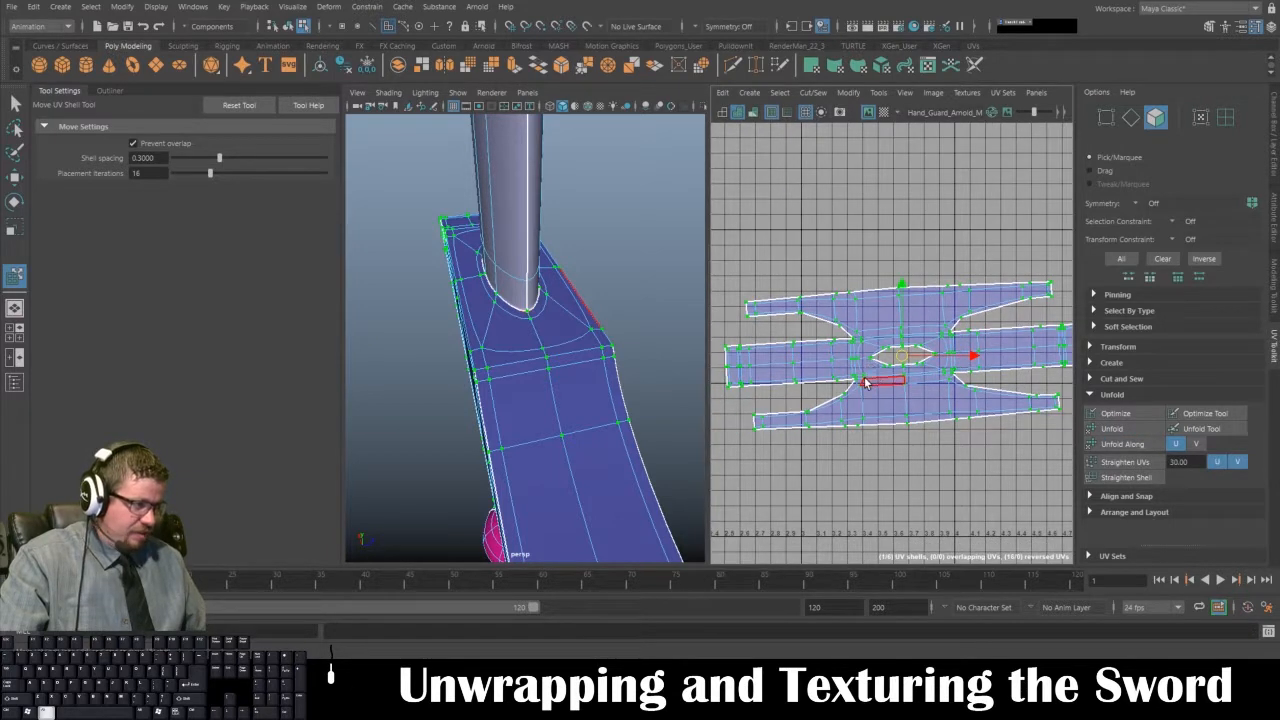
- Turn on UV distortion shading, scale up the combined guard shell to even out its texel density, and turn off the mesh's smooth preview
click(760, 112)
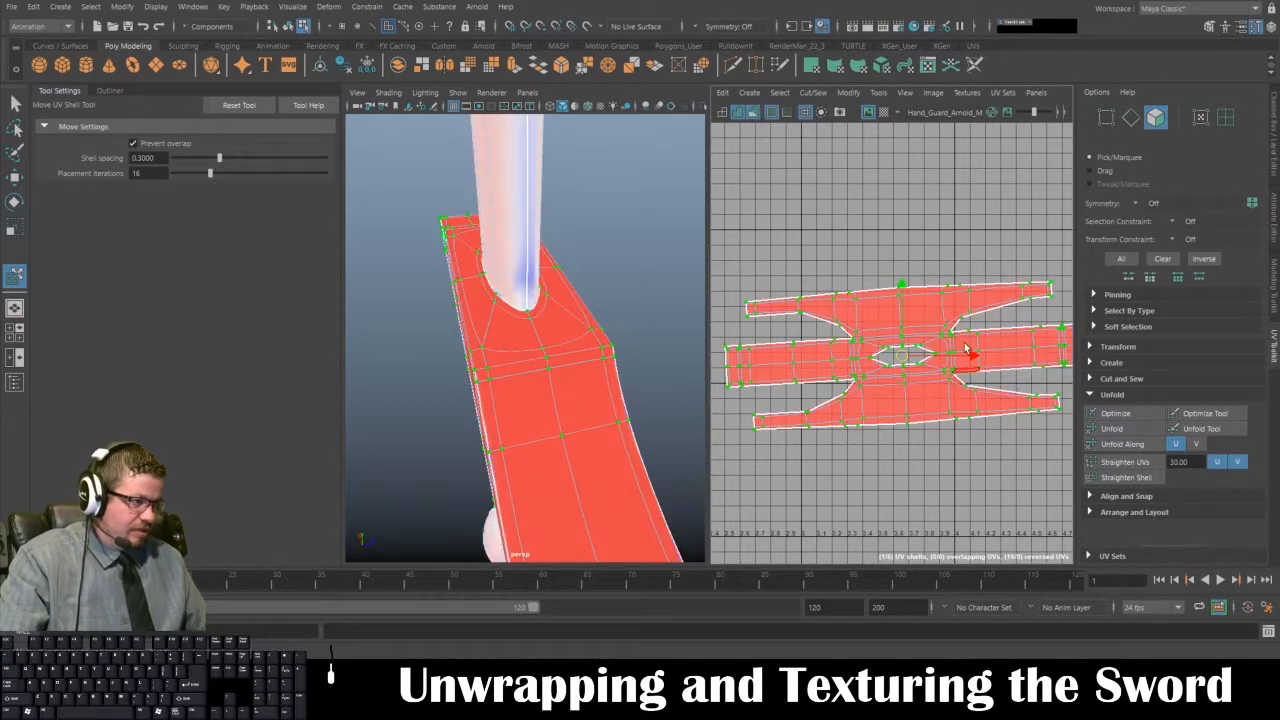
key(r)
drag(902, 356, 1255, 462)
alt+right_drag(849, 399, 688, 174)
key(1)
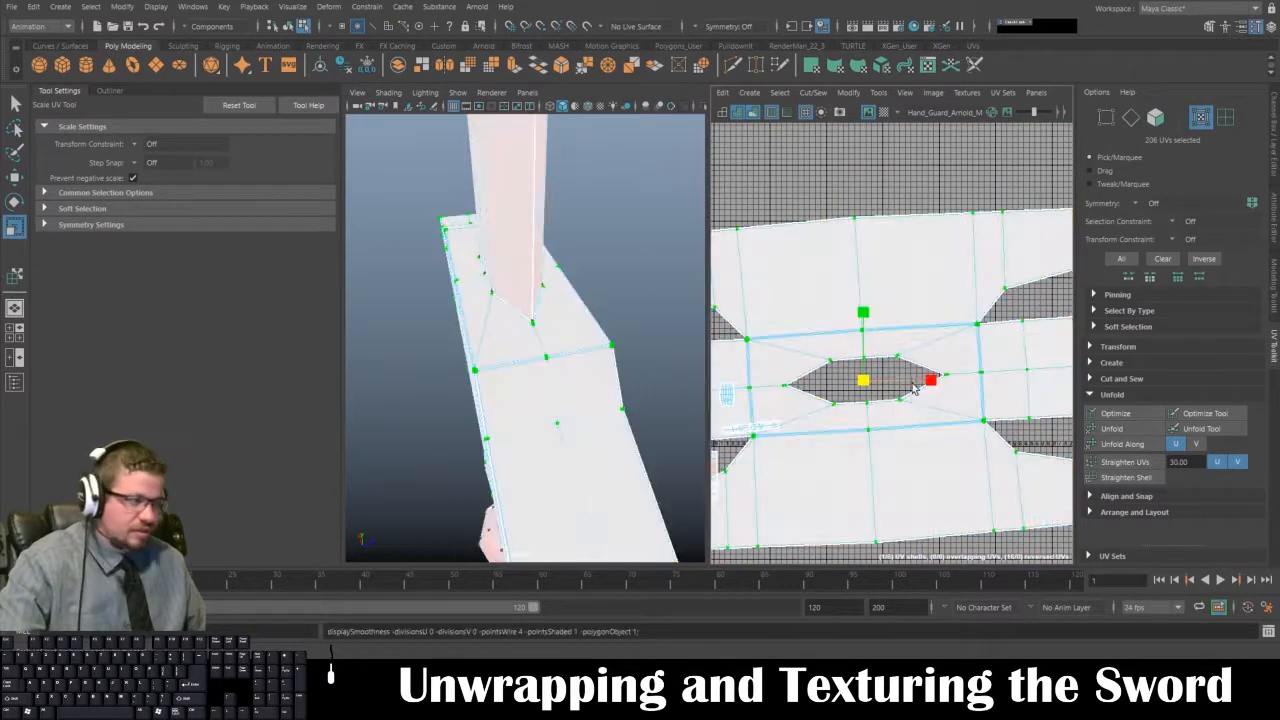
- Inspect the enlarged guard shell for distortion around the blade opening and unfold it again
alt+right_drag(895, 400, 930, 447)
alt+middle_drag(932, 448, 924, 340)
alt+right_drag(924, 340, 1007, 432)
alt+middle_drag(941, 356, 988, 323)
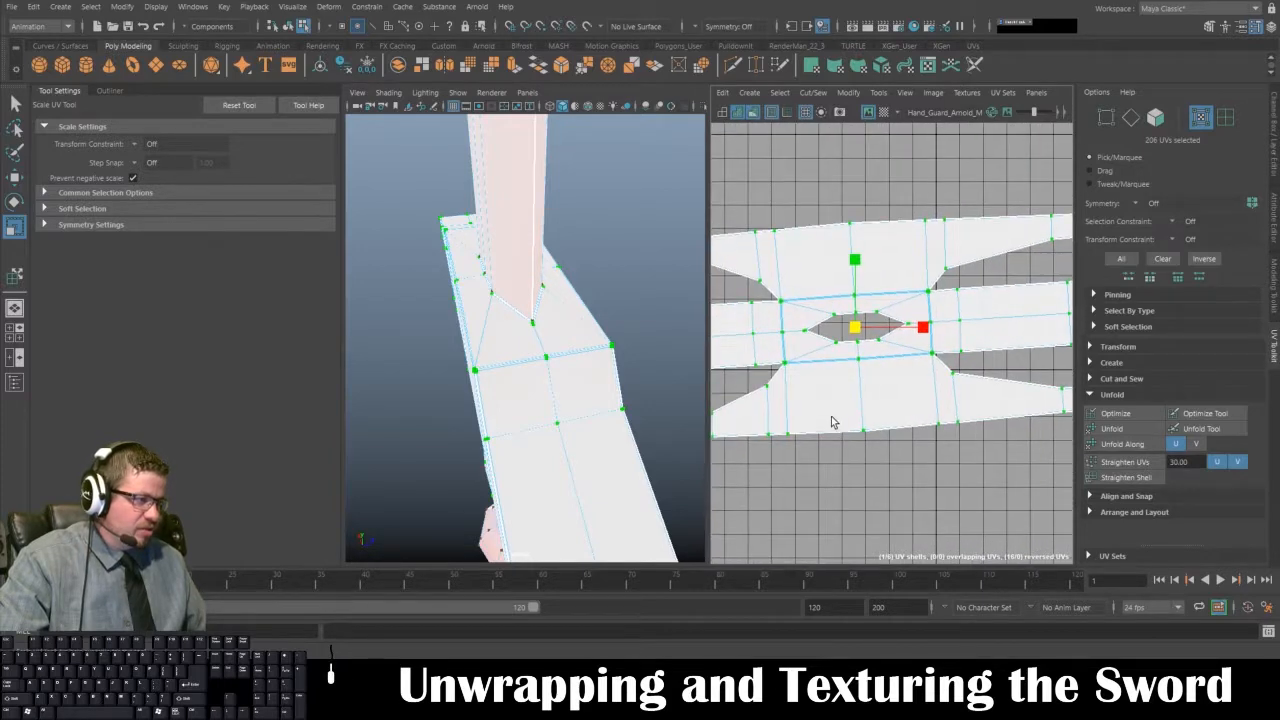
alt+right_drag(834, 422, 765, 398)
alt+drag(572, 390, 675, 400)
alt+right_drag(926, 409, 864, 351)
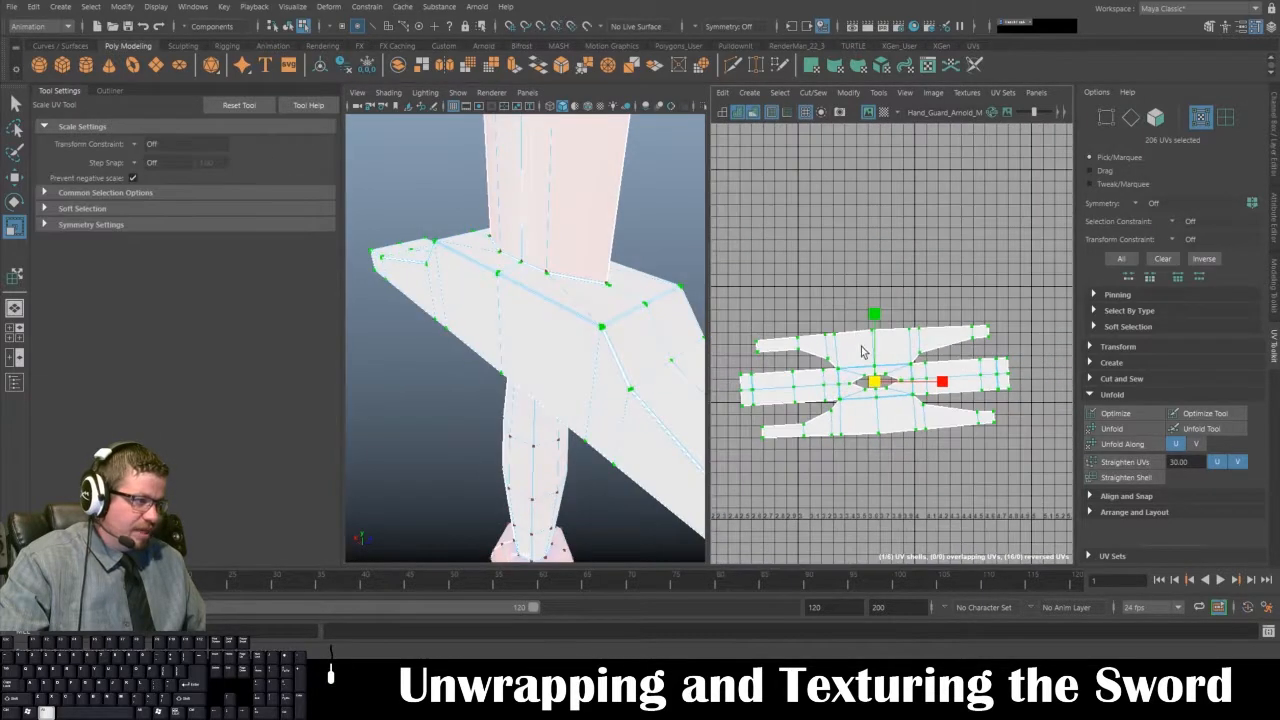
click(1123, 431)
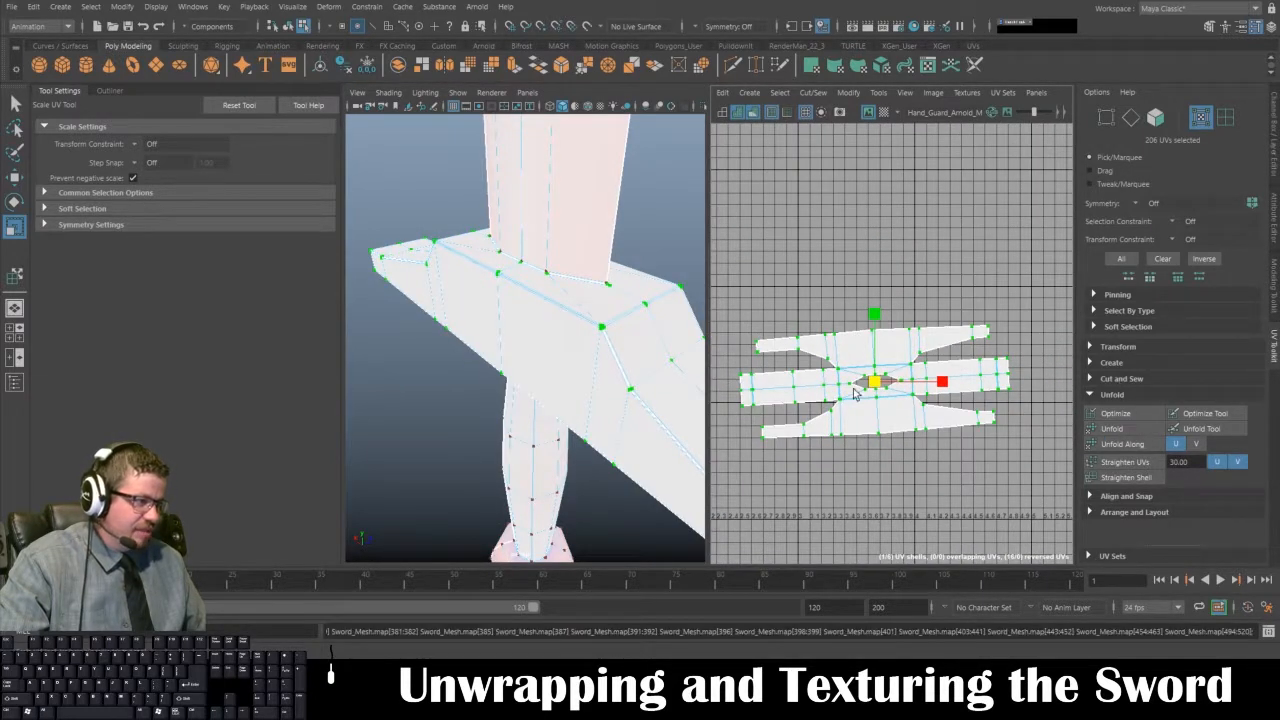
- Check the guard's distortion shading on the model from several sides and switch back to the coloured UV shell display
alt+middle_drag(757, 354, 818, 320)
alt+drag(590, 356, 707, 374)
alt+right_drag(707, 374, 614, 280)
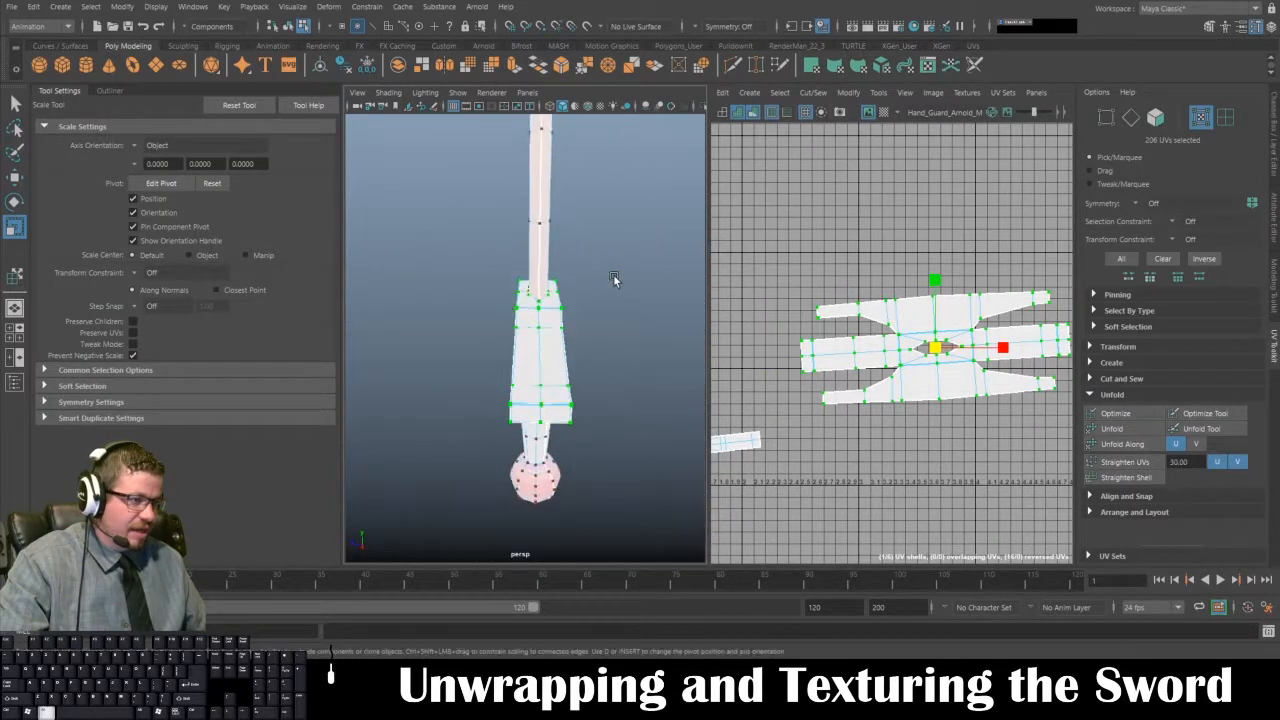
alt+drag(515, 418, 603, 360)
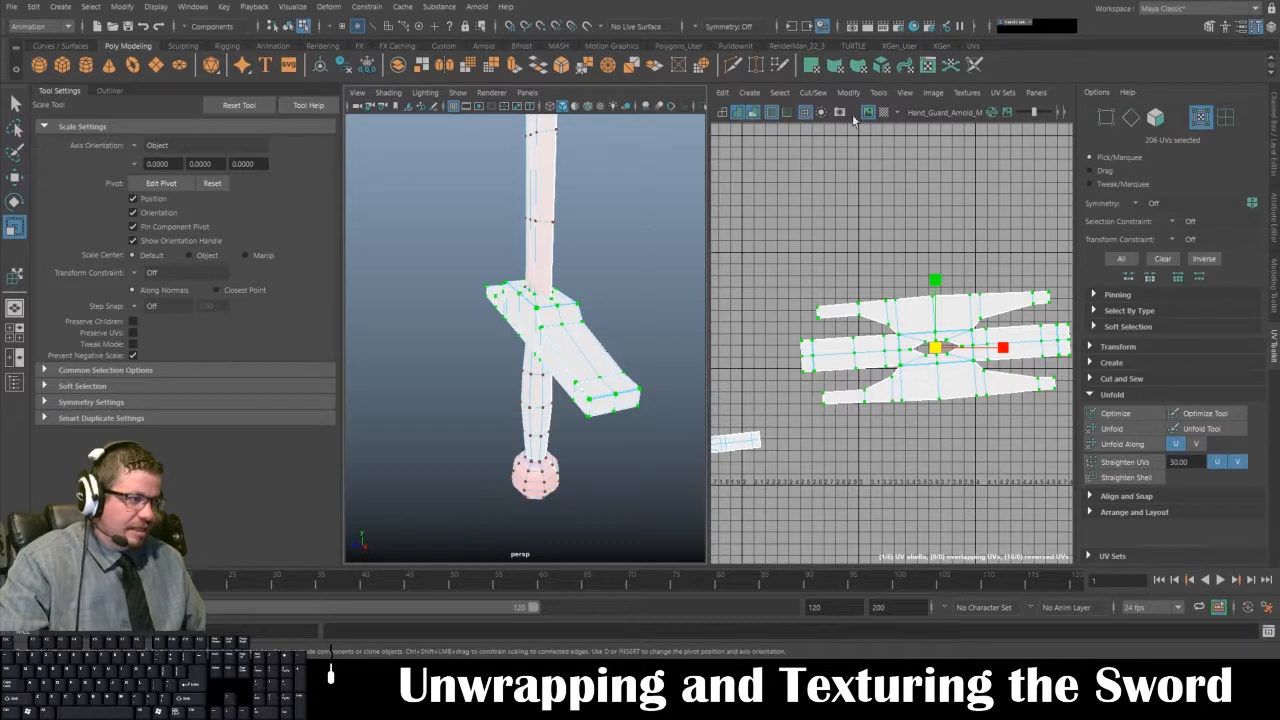
click(750, 115)
alt+drag(512, 365, 560, 335)
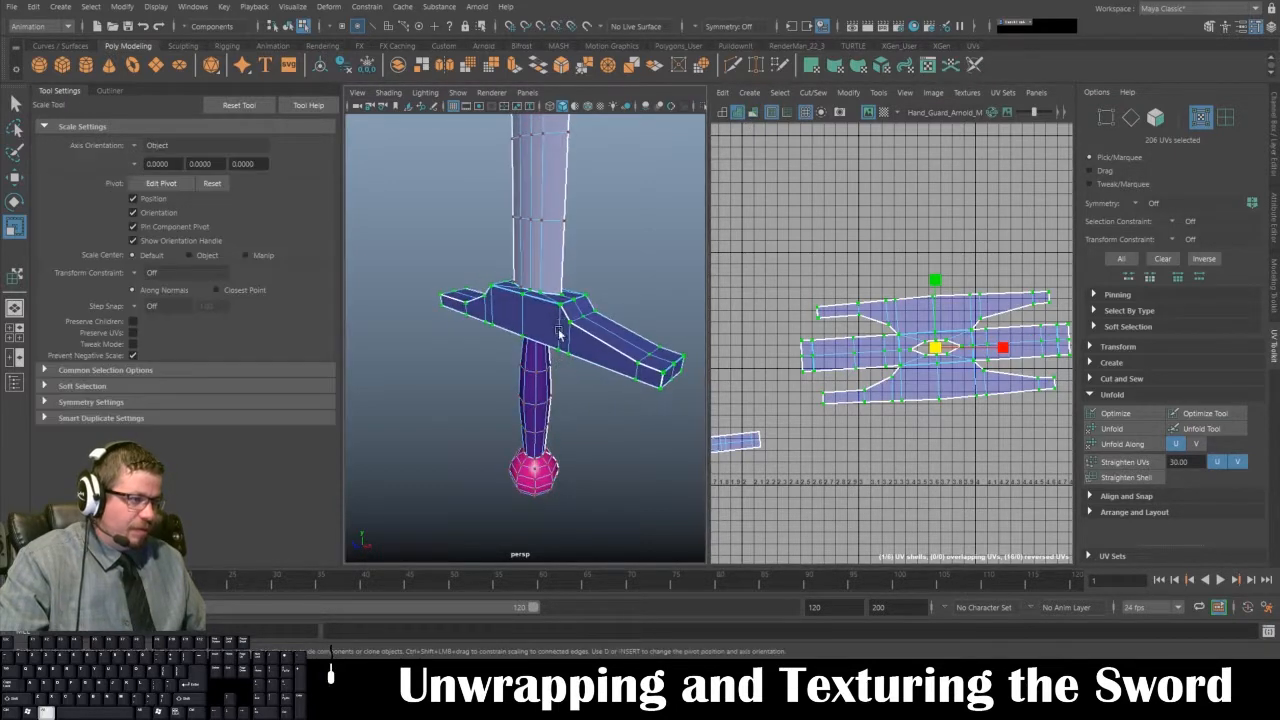
- Try to select the open seam edges along one guard arm with a loop selection in edge mode
right_drag(566, 321, 566, 262)
click(592, 365)
click(656, 369)
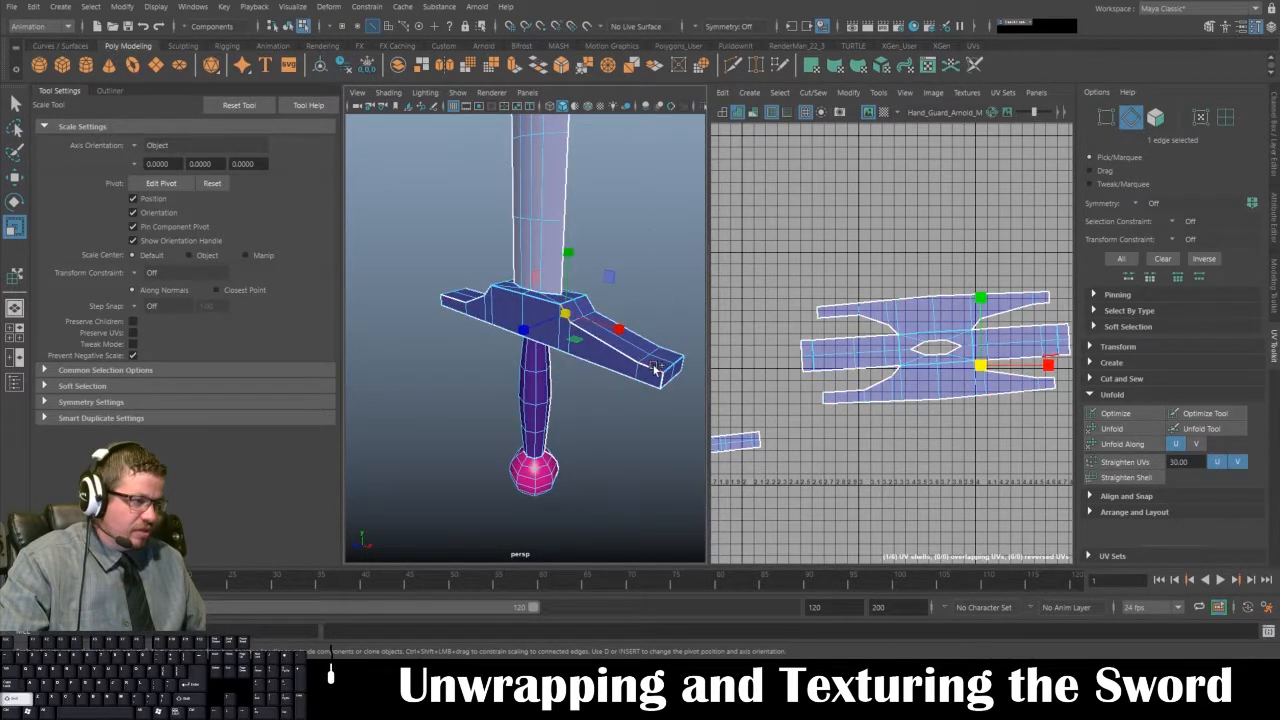
shift+double_click(656, 372)
alt+drag(580, 400, 490, 375)
alt+right_drag(494, 306, 523, 294)
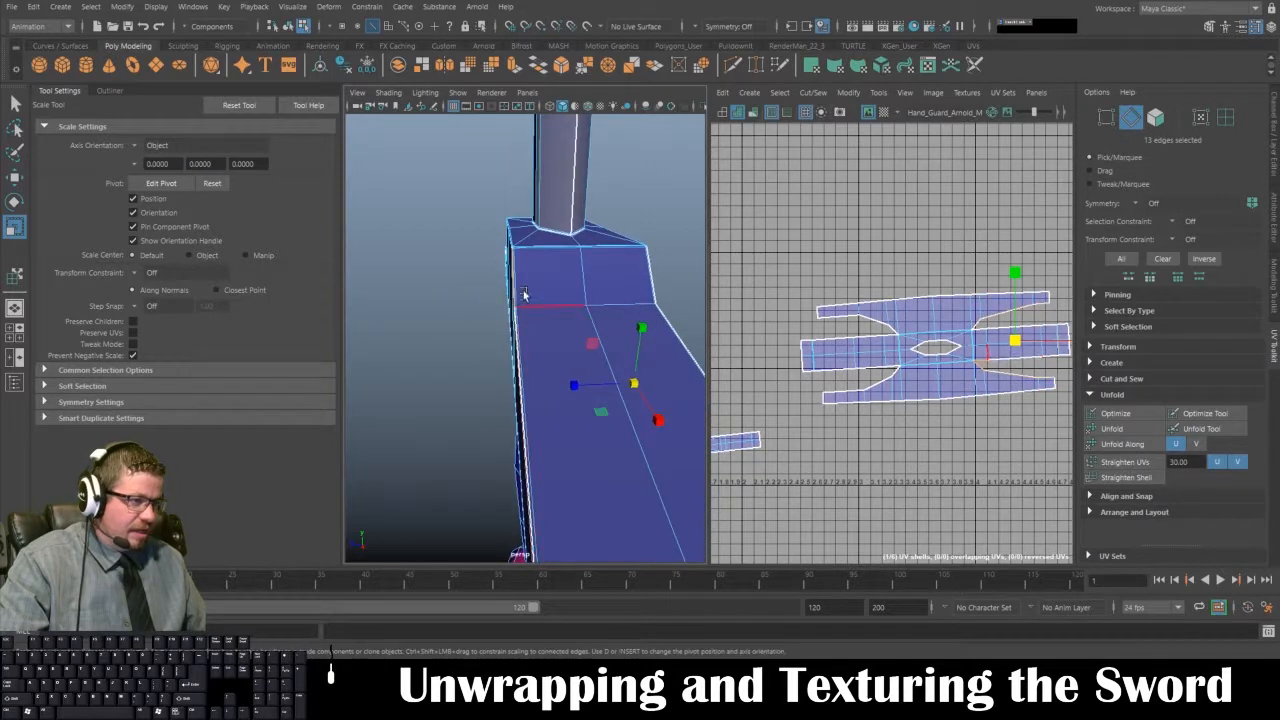
- Examine the seam edges along the guard arm and at its end from several sides, with the mesh's smooth preview turned on
click(519, 284)
alt+drag(543, 336, 584, 322)
alt+drag(629, 389, 567, 377)
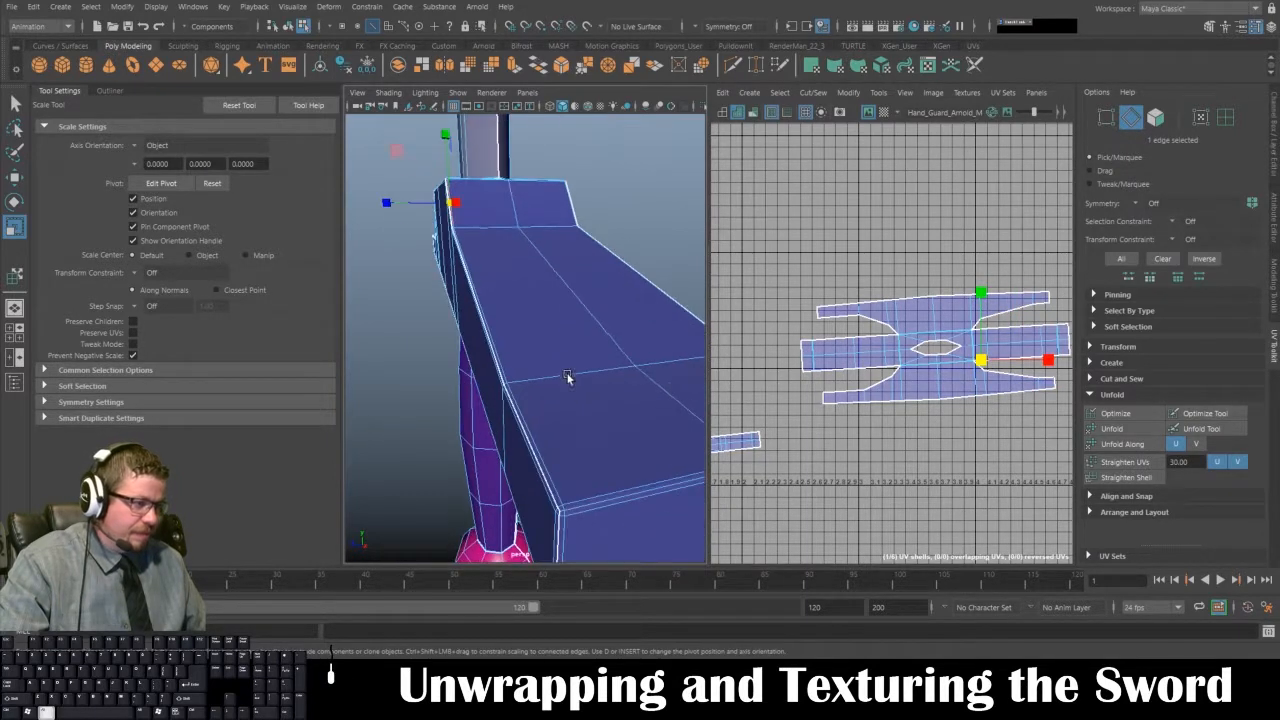
alt+drag(559, 508, 559, 452)
scroll(547, 395, up, 5)
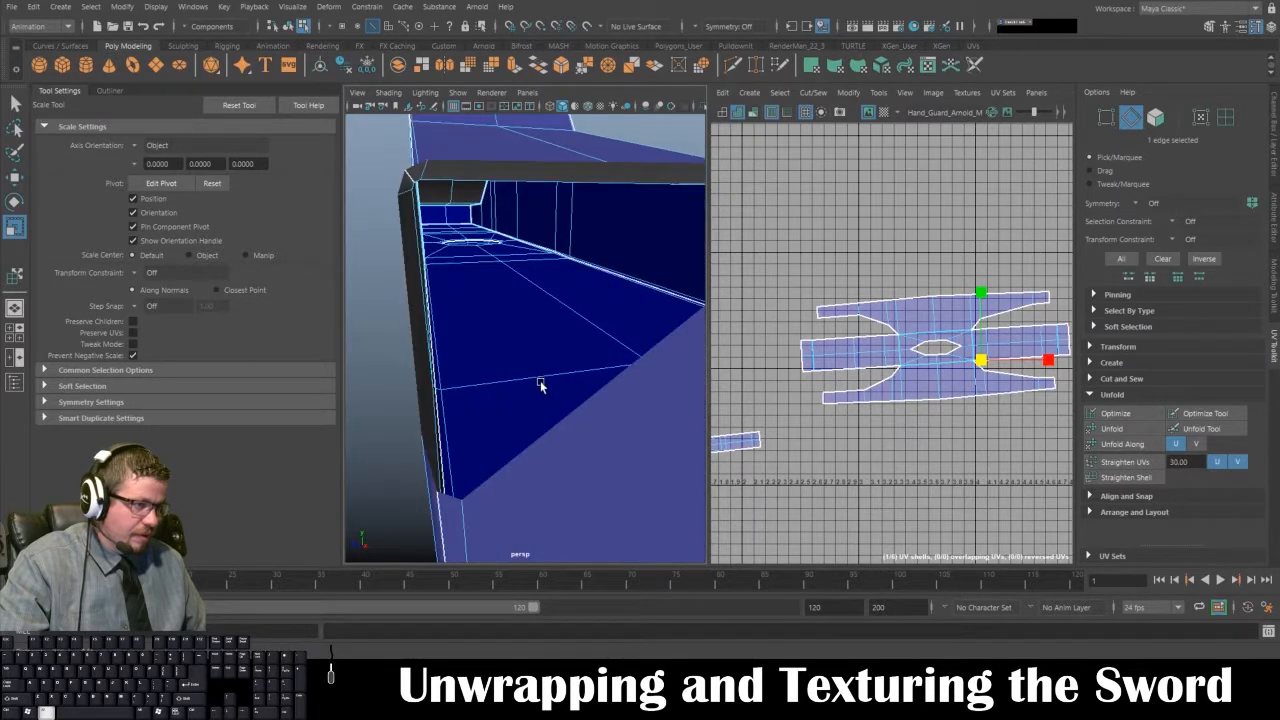
key(3)
scroll(540, 386, down, 3)
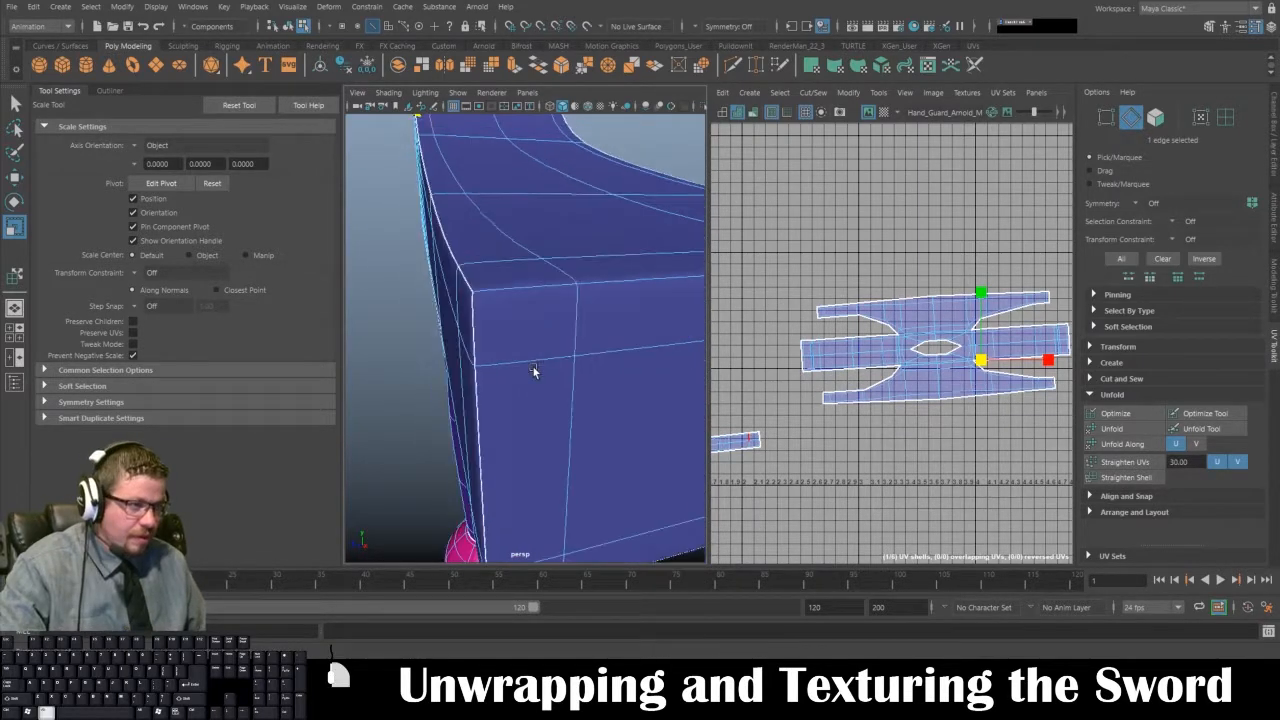
click(474, 292)
scroll(510, 365, down, 5)
alt+drag(525, 362, 562, 352)
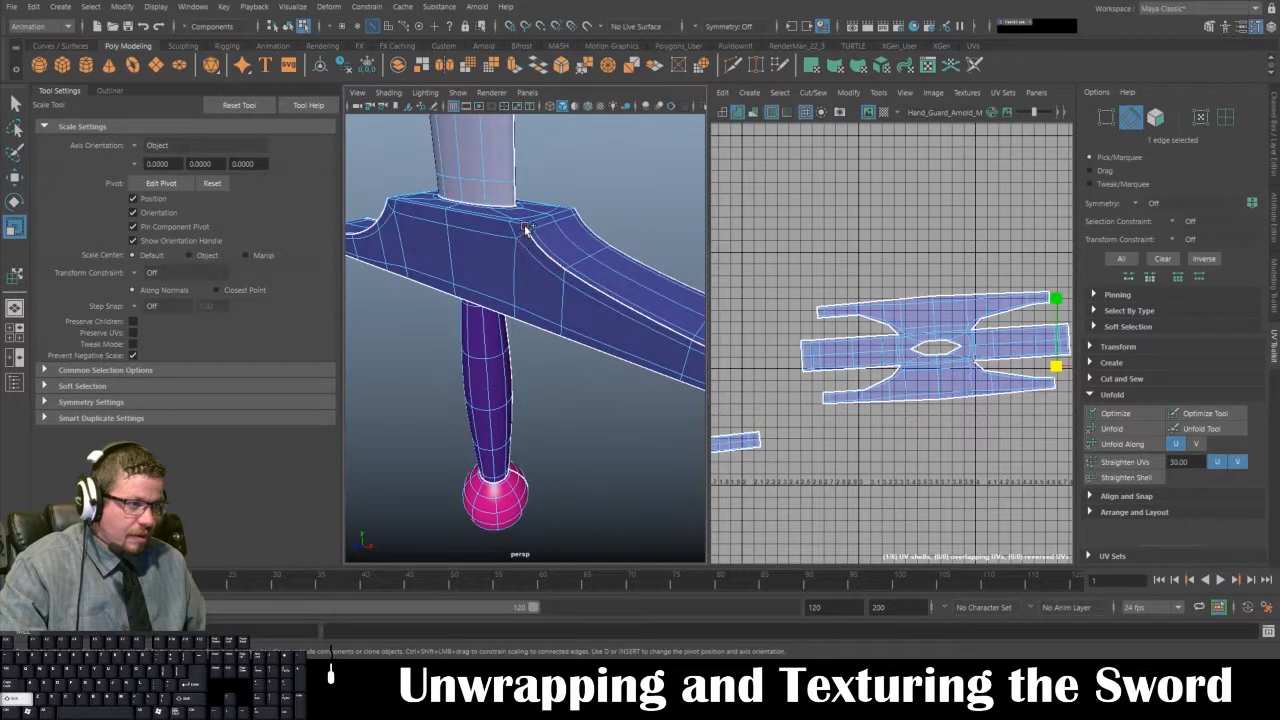
- Select the open seam edges along both sides of both guard arms, 20 edges in all
double_click(525, 229)
alt+drag(525, 229, 530, 266)
scroll(530, 266, up, 3)
shift+click(540, 181)
alt+drag(540, 181, 451, 280)
shift+double_click(590, 260)
shift+click(590, 296)
alt+drag(590, 296, 522, 400)
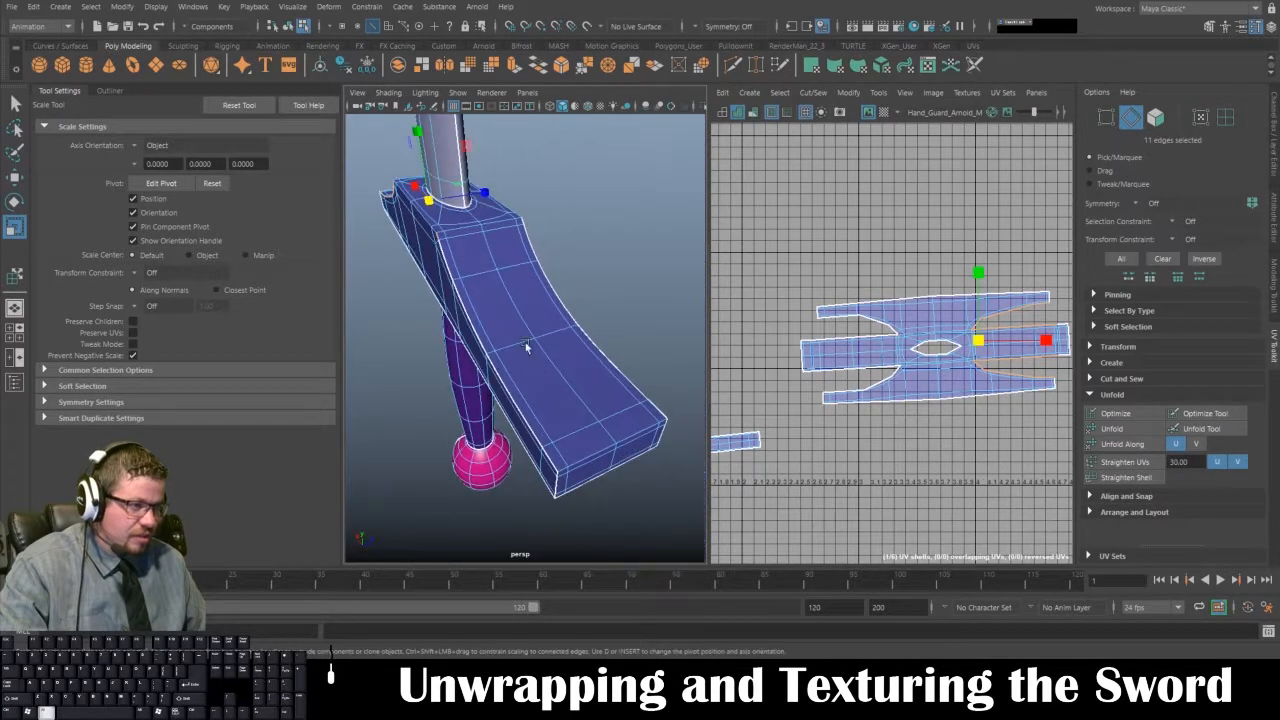
shift+double_click(567, 449)
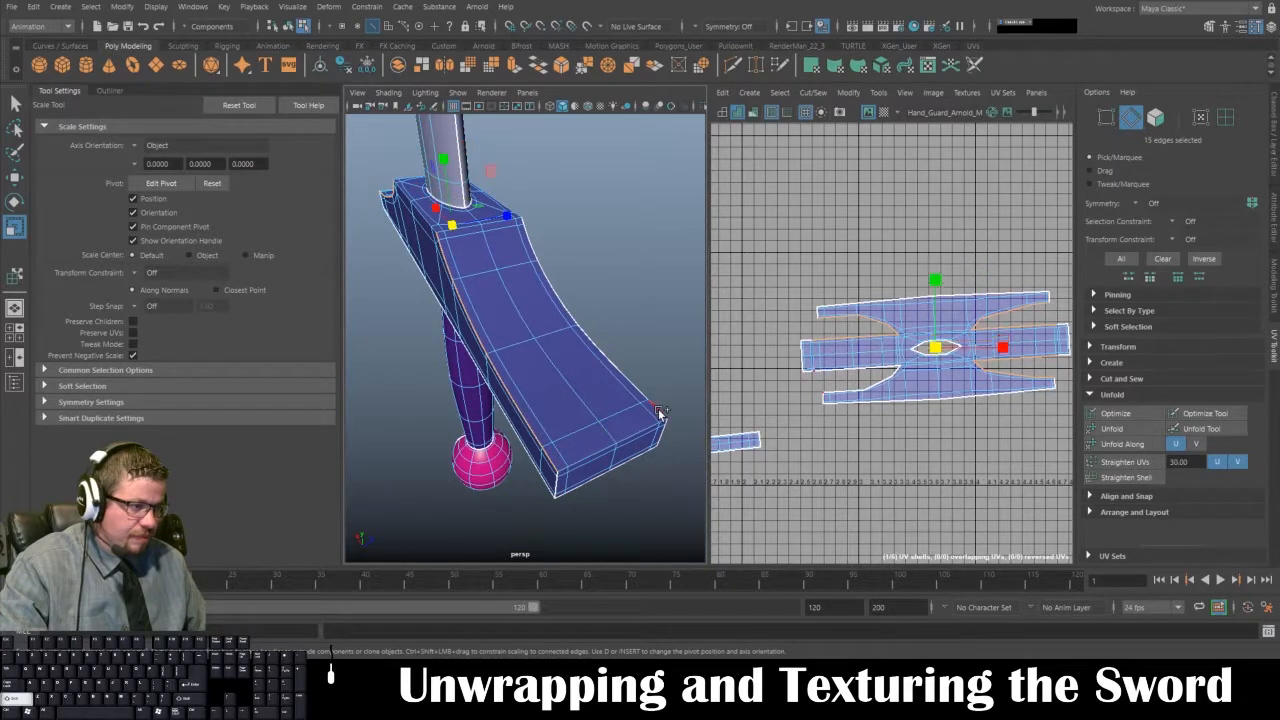
shift+double_click(531, 238)
alt+drag(531, 238, 512, 336)
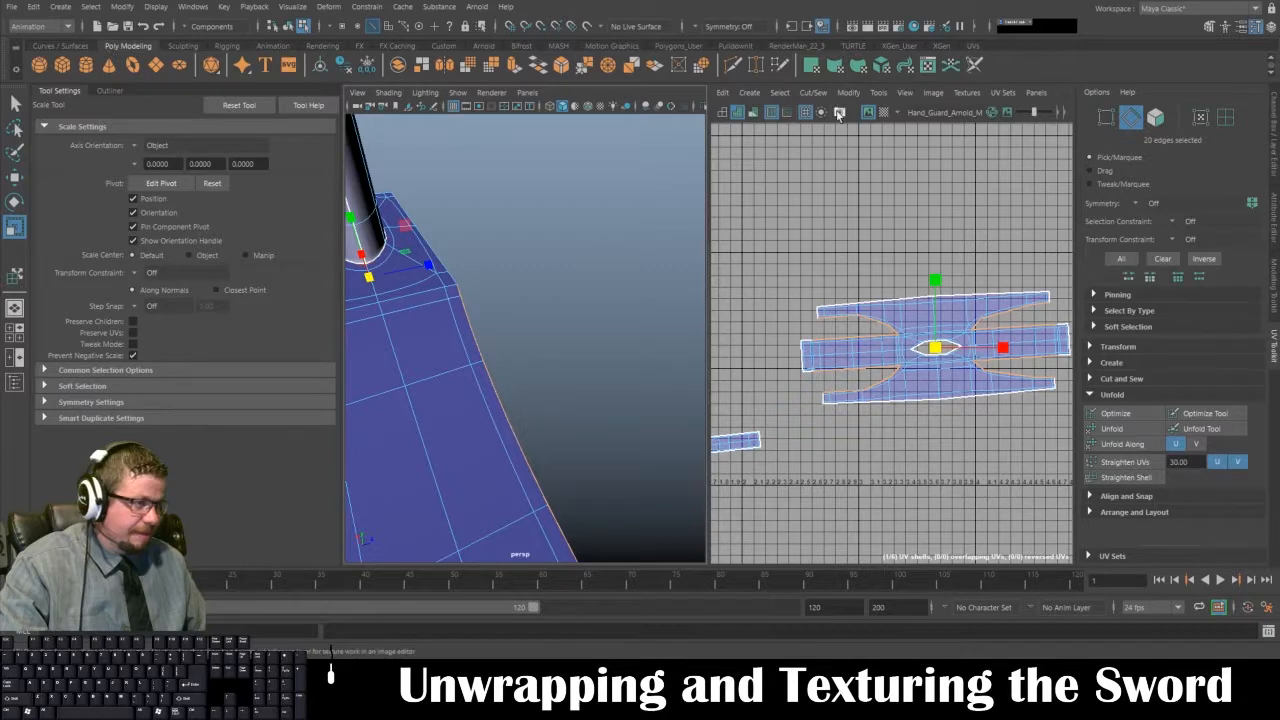
- Move and sew the selected guard seams together, then select the whole guard shell and unfold it
click(810, 92)
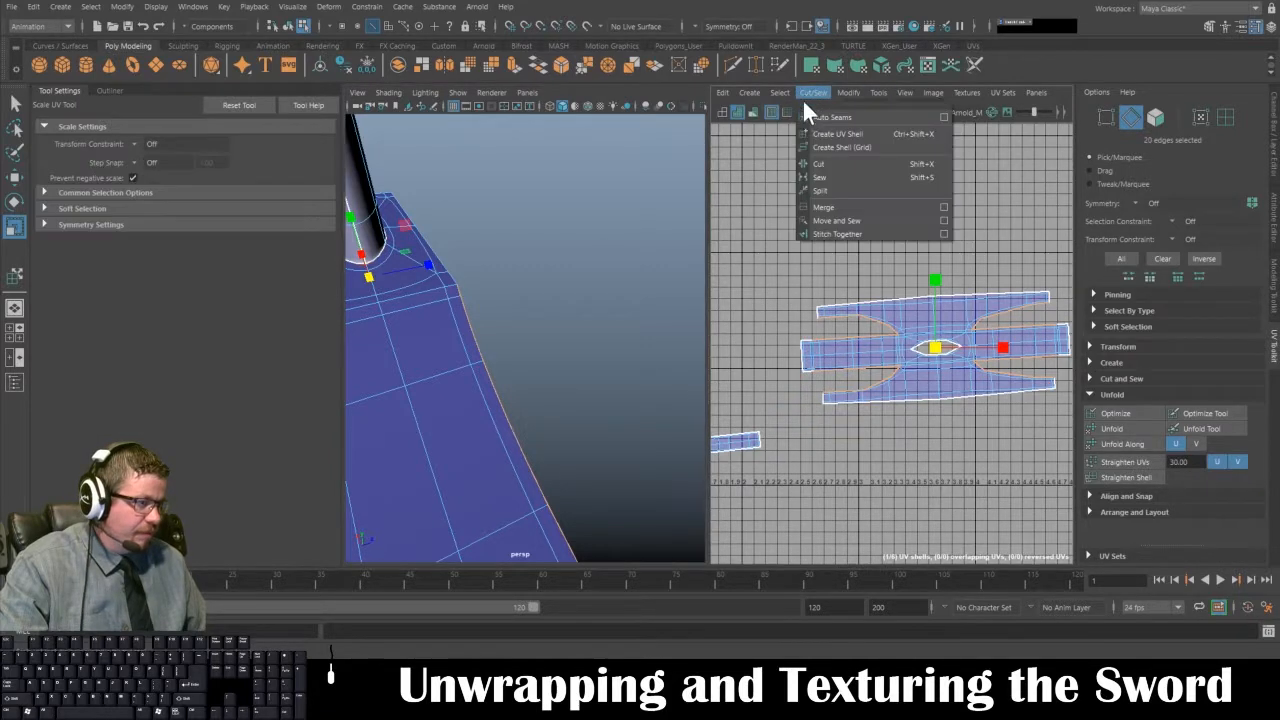
click(843, 224)
alt+right_drag(922, 430, 873, 354)
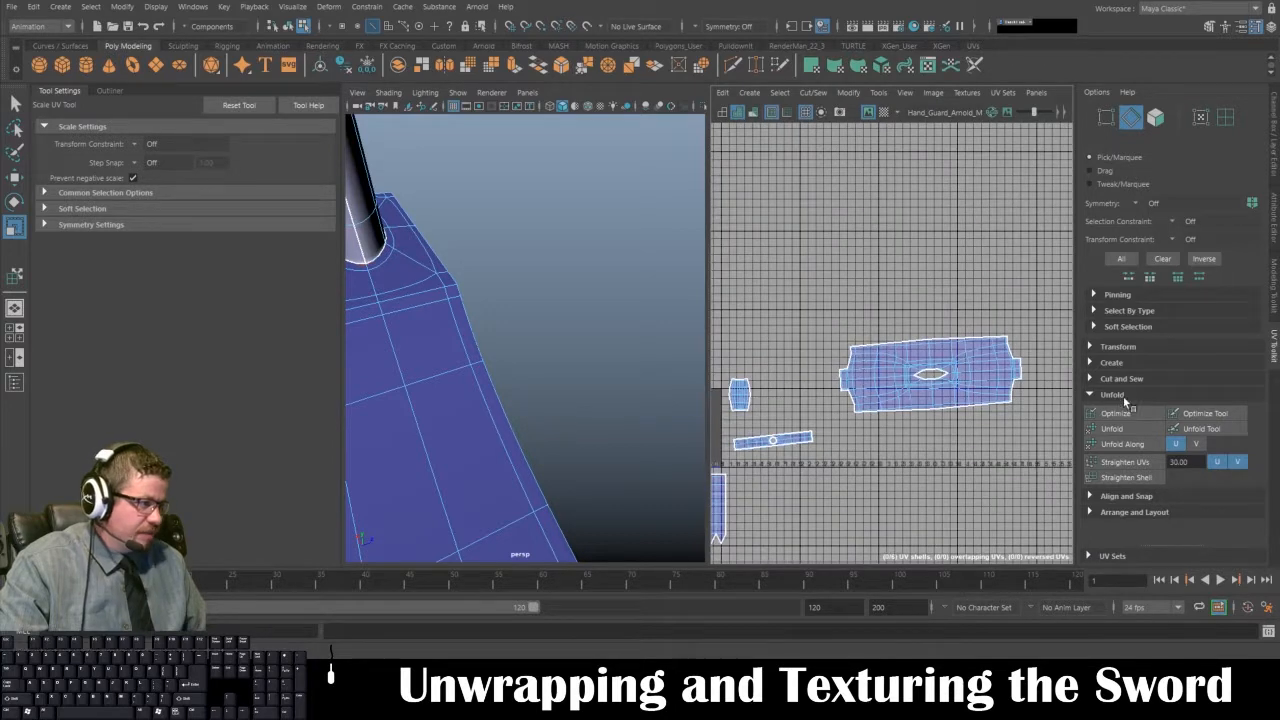
click(878, 92)
click(922, 206)
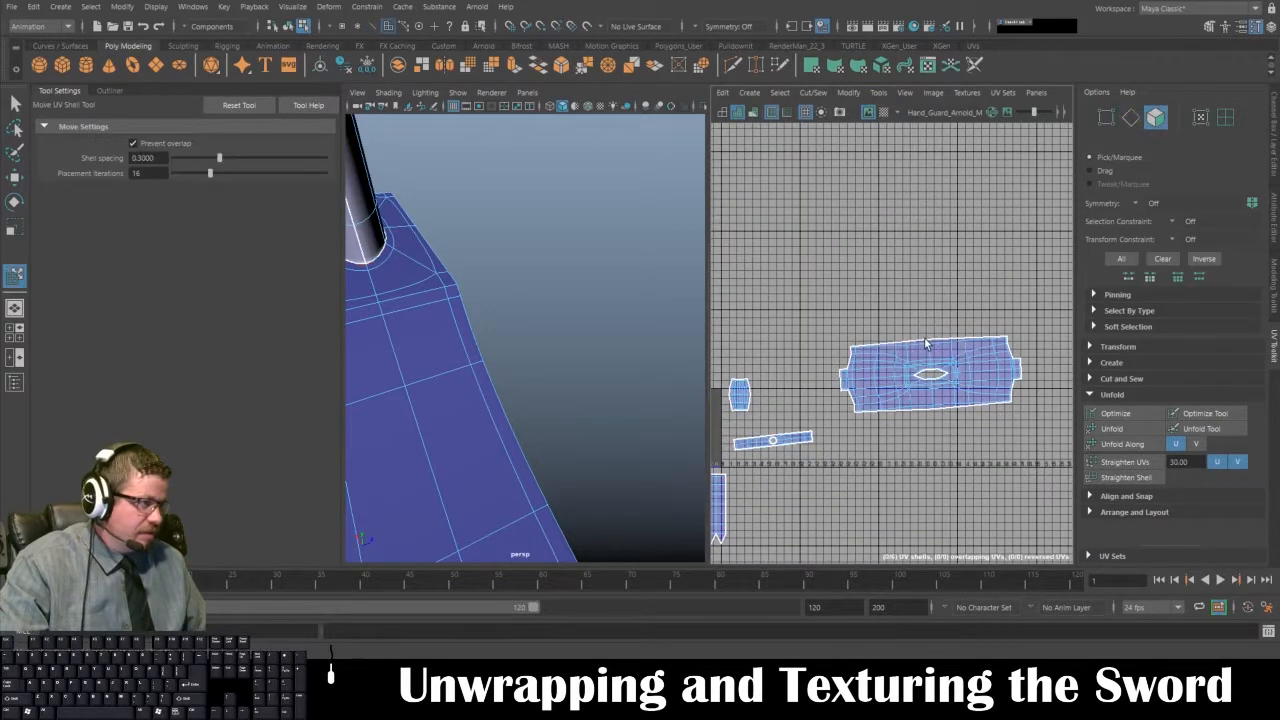
click(1112, 428)
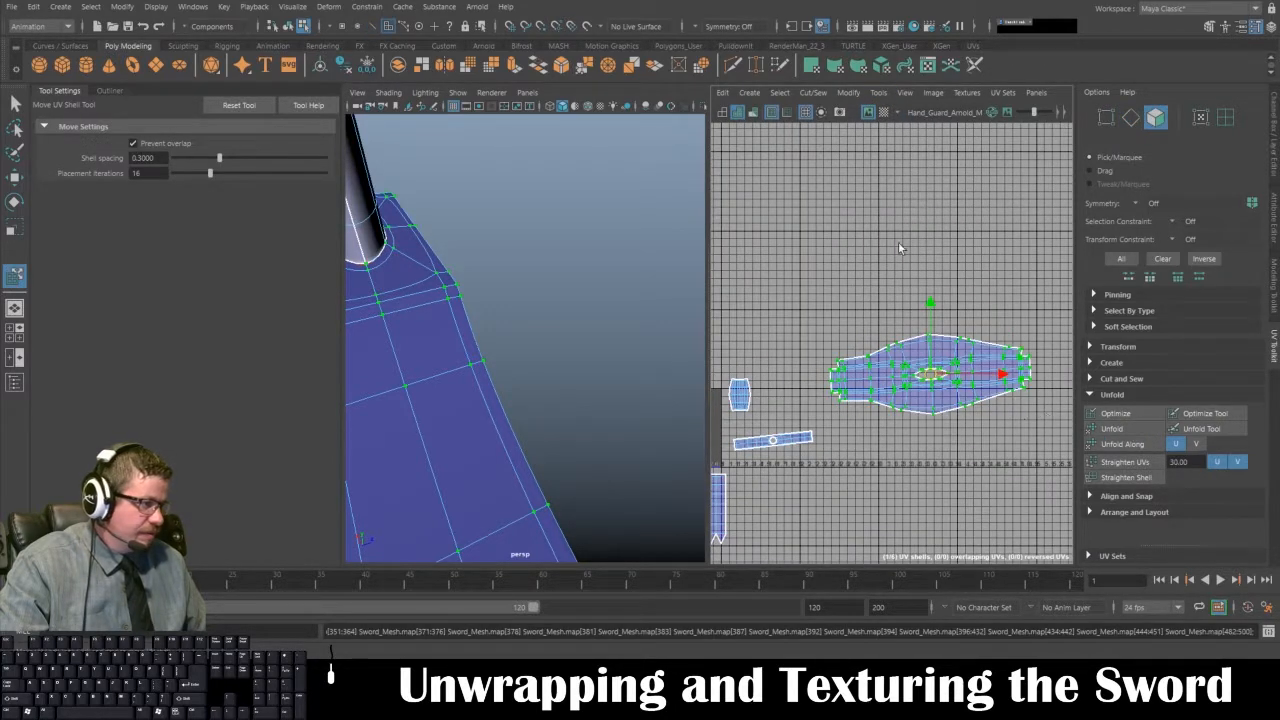
- Turn on UV distortion shading and turn off the mesh's smooth preview
click(772, 116)
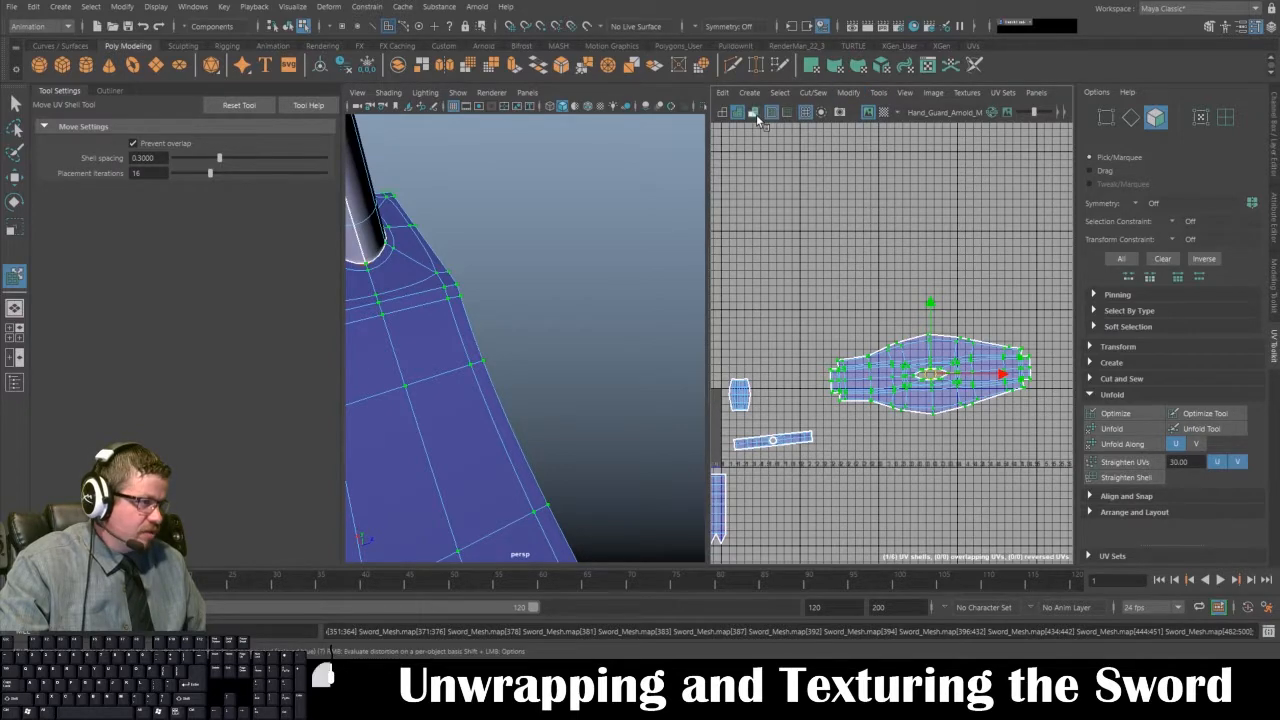
alt+right_drag(894, 339, 889, 337)
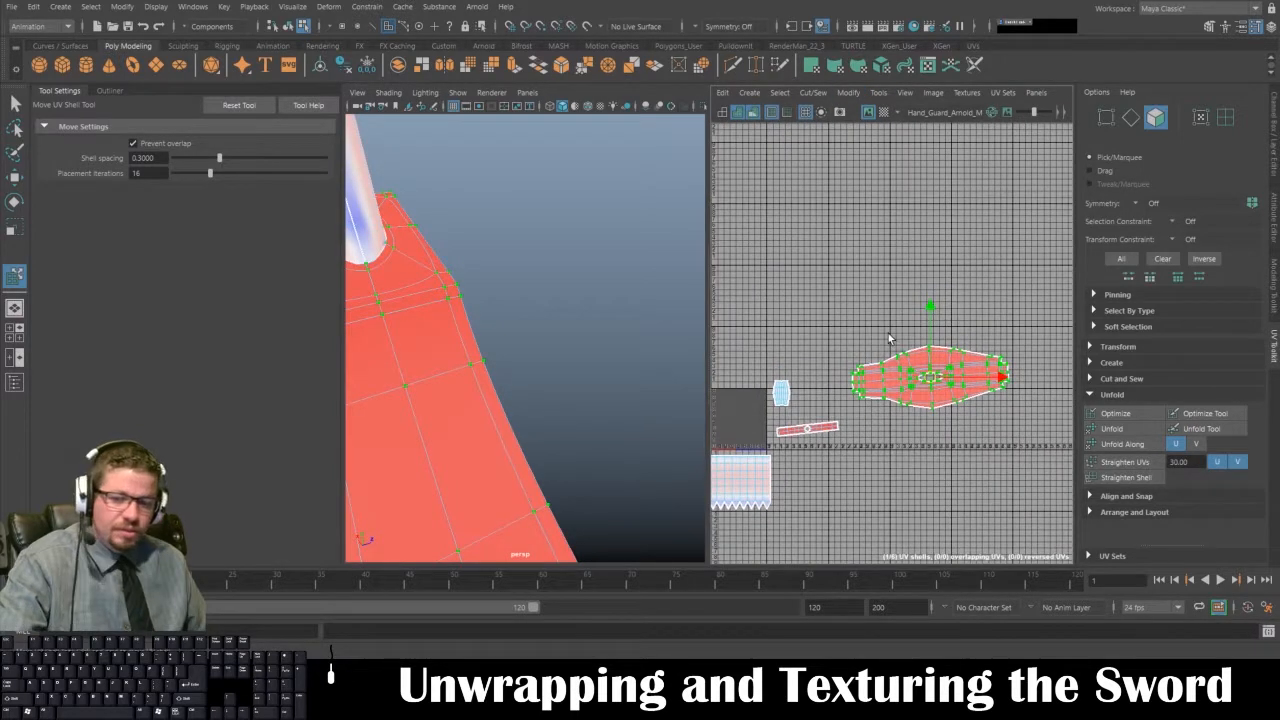
key(1)
- Examine the unfolded guard shell's distortion around the blade opening and at the shoulders, in the UV layout and on the model
alt+middle_drag(889, 337, 861, 246)
alt+right_drag(861, 246, 1065, 279)
alt+middle_drag(1065, 279, 1065, 438)
alt+right_drag(953, 380, 917, 328)
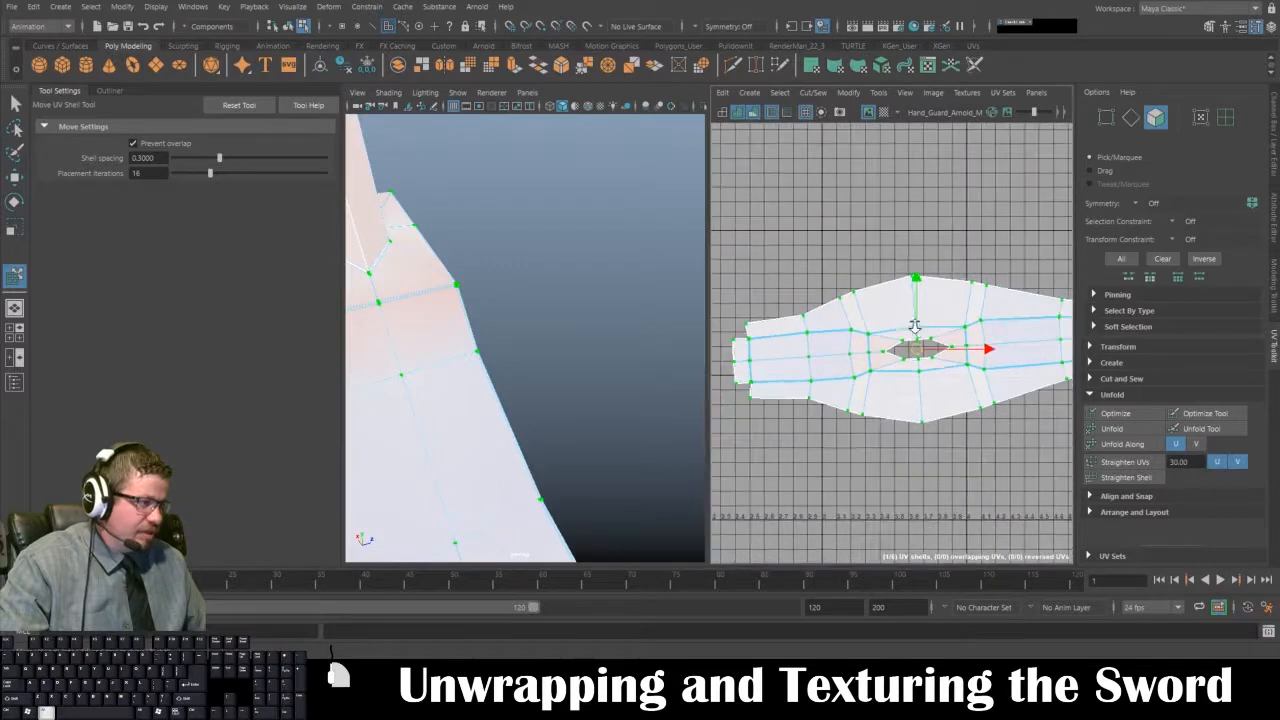
alt+middle_drag(922, 398, 948, 391)
alt+right_drag(948, 391, 817, 272)
alt+right_drag(482, 356, 456, 276)
alt+drag(456, 276, 478, 290)
alt+right_drag(478, 290, 512, 350)
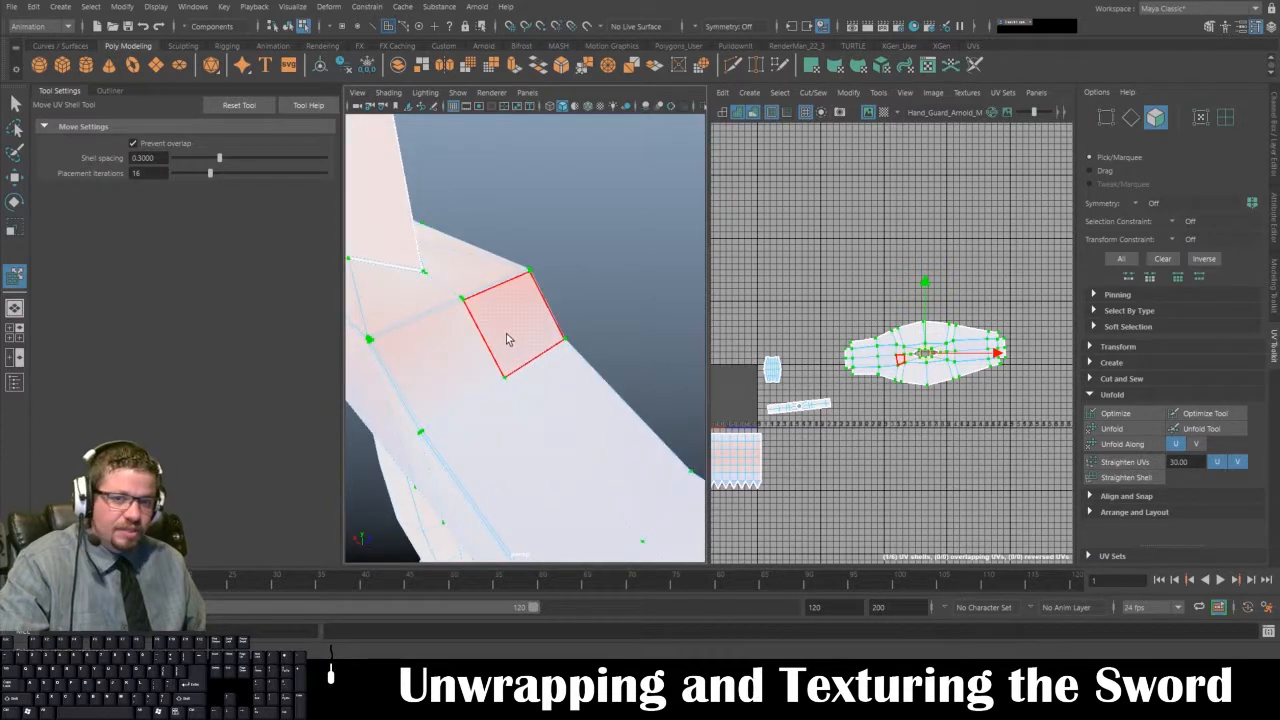
key(space)
key(space)
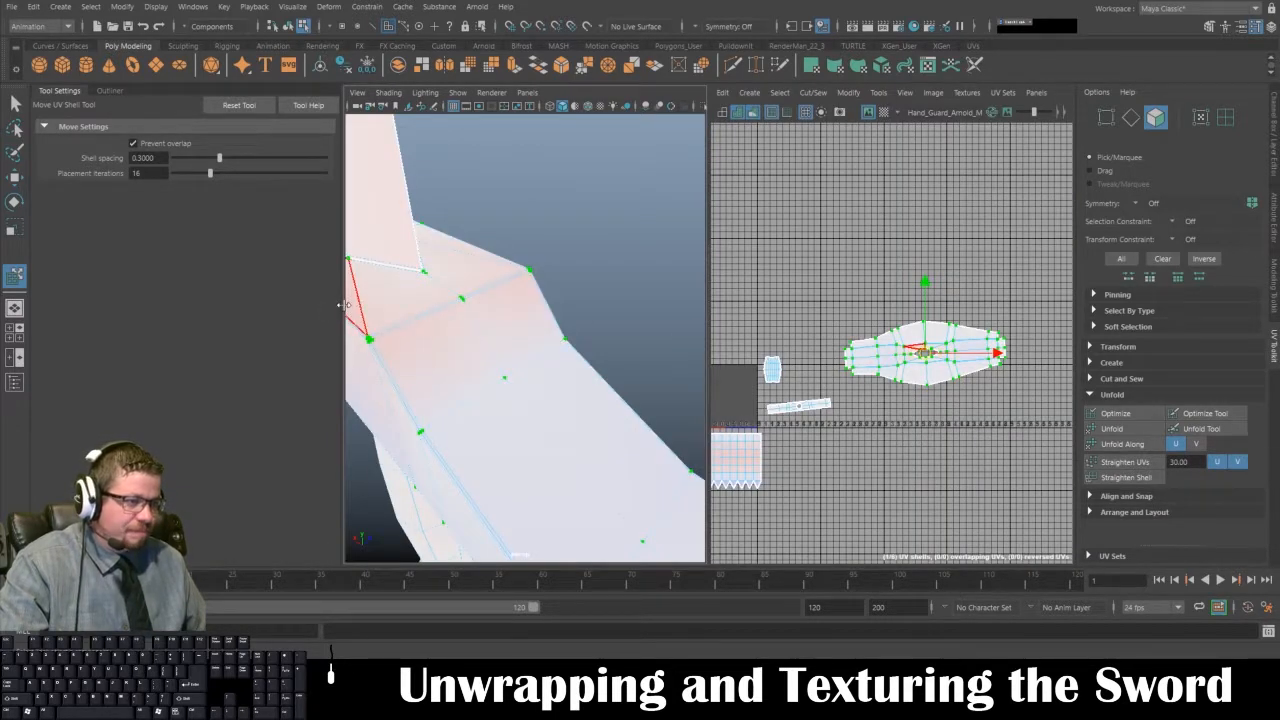
alt+middle_drag(505, 267, 546, 256)
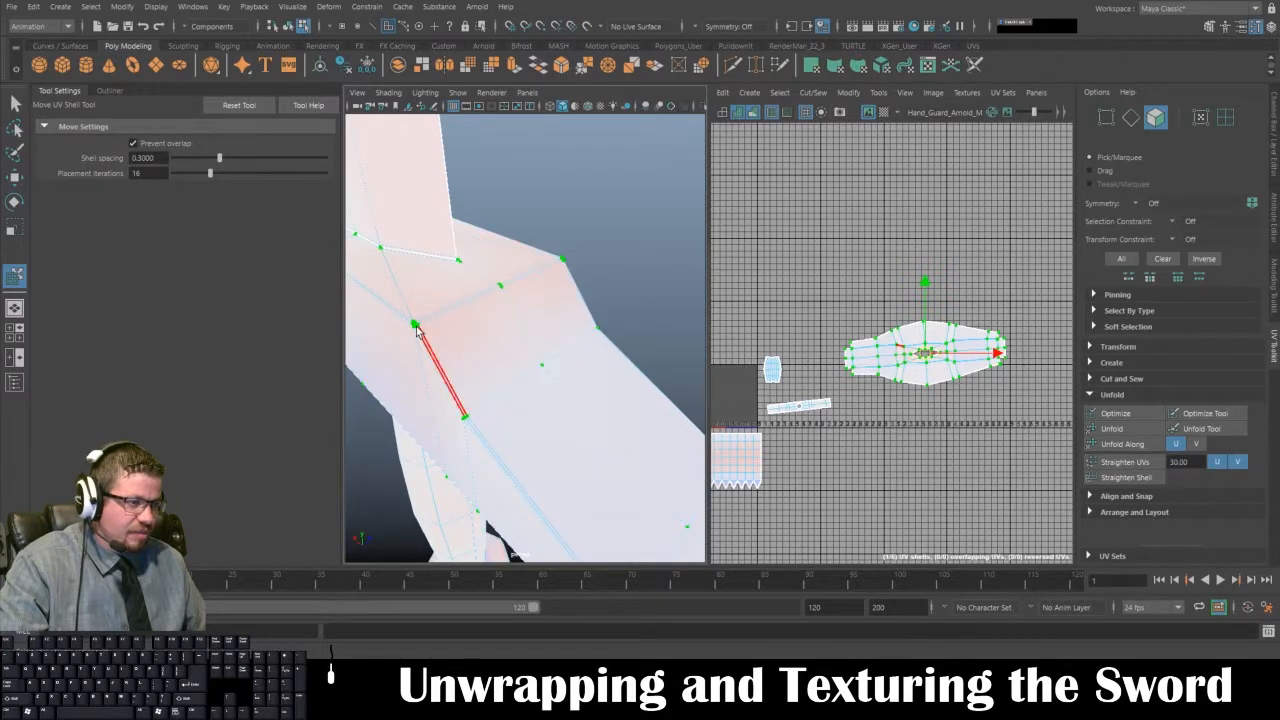
alt+drag(463, 326, 557, 220)
alt+drag(420, 320, 612, 333)
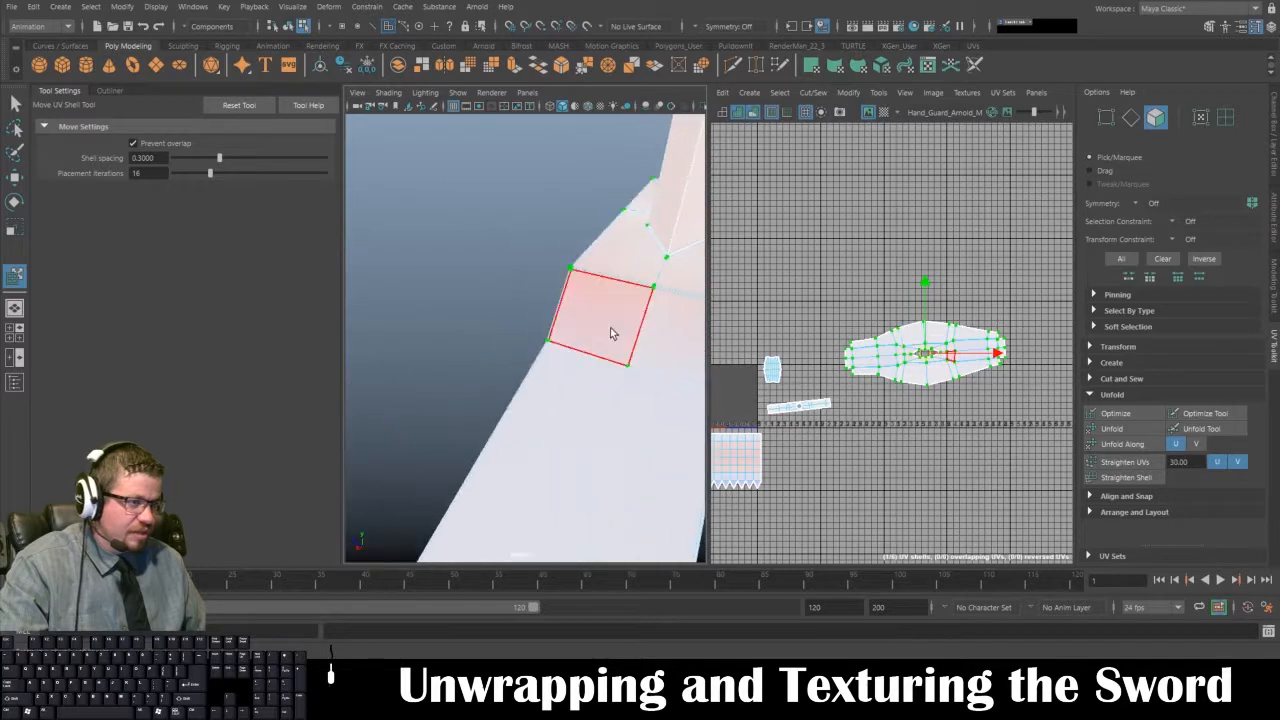
- Try scaling the guard shell up strongly to see how its distortion shading responds
key(r)
scroll(940, 362, up, 5)
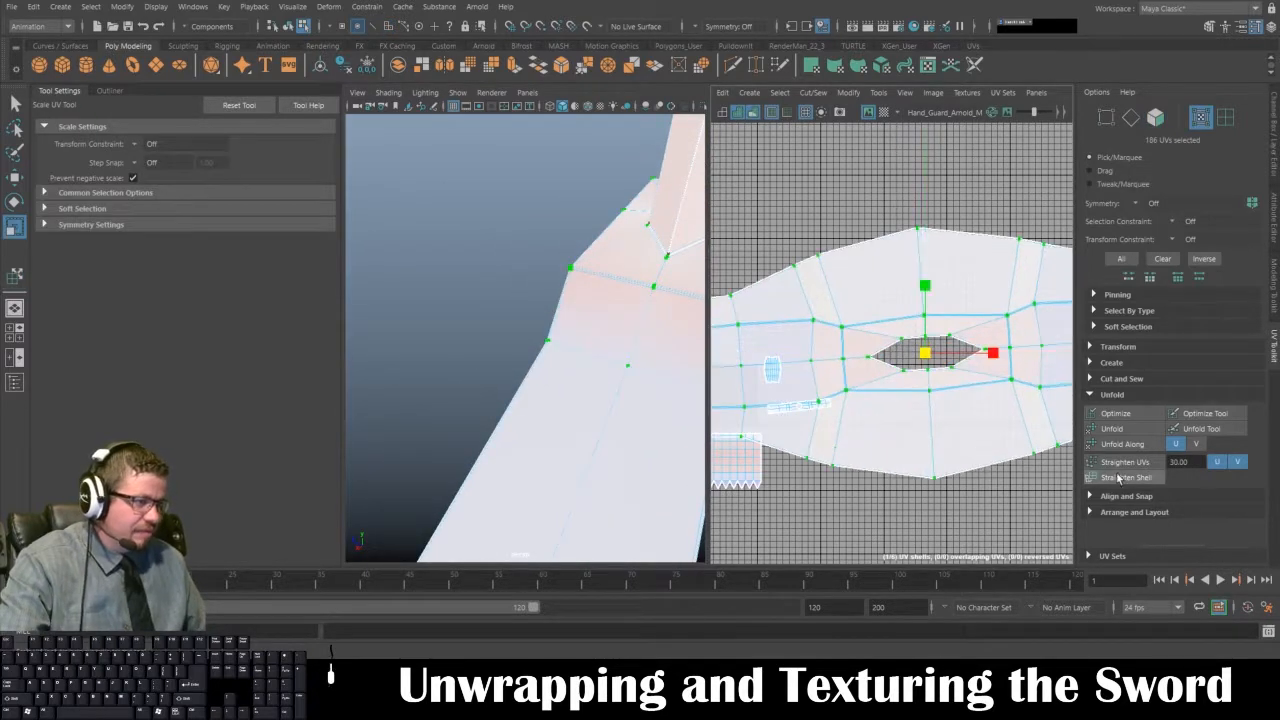
scroll(926, 356, up, 4)
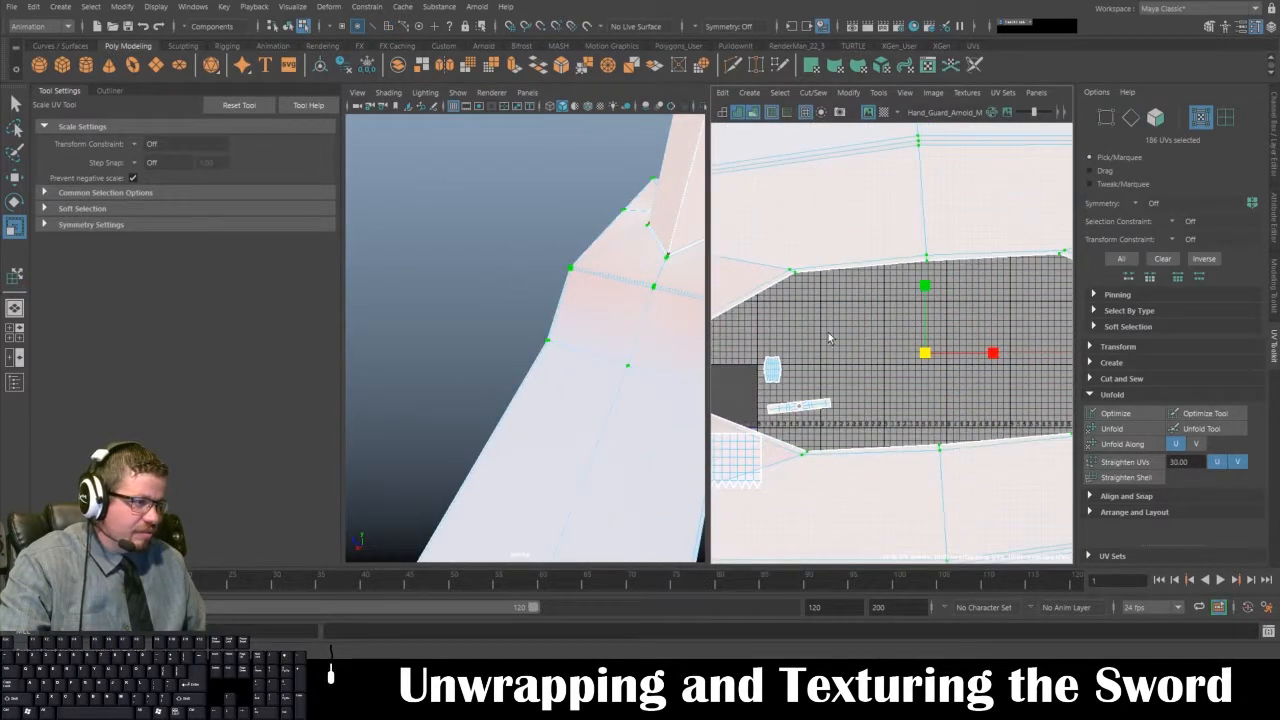
alt+right_drag(880, 350, 907, 240)
key(ctrl+z)
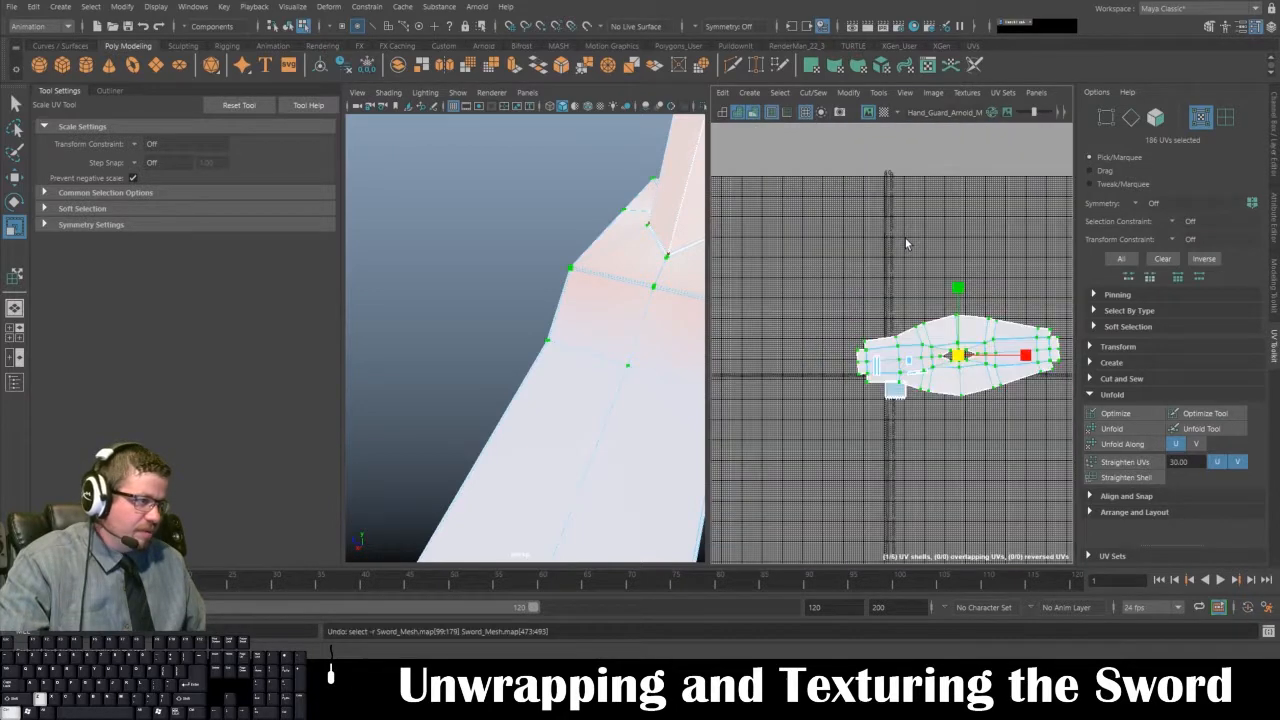
alt+middle_drag(978, 297, 932, 272)
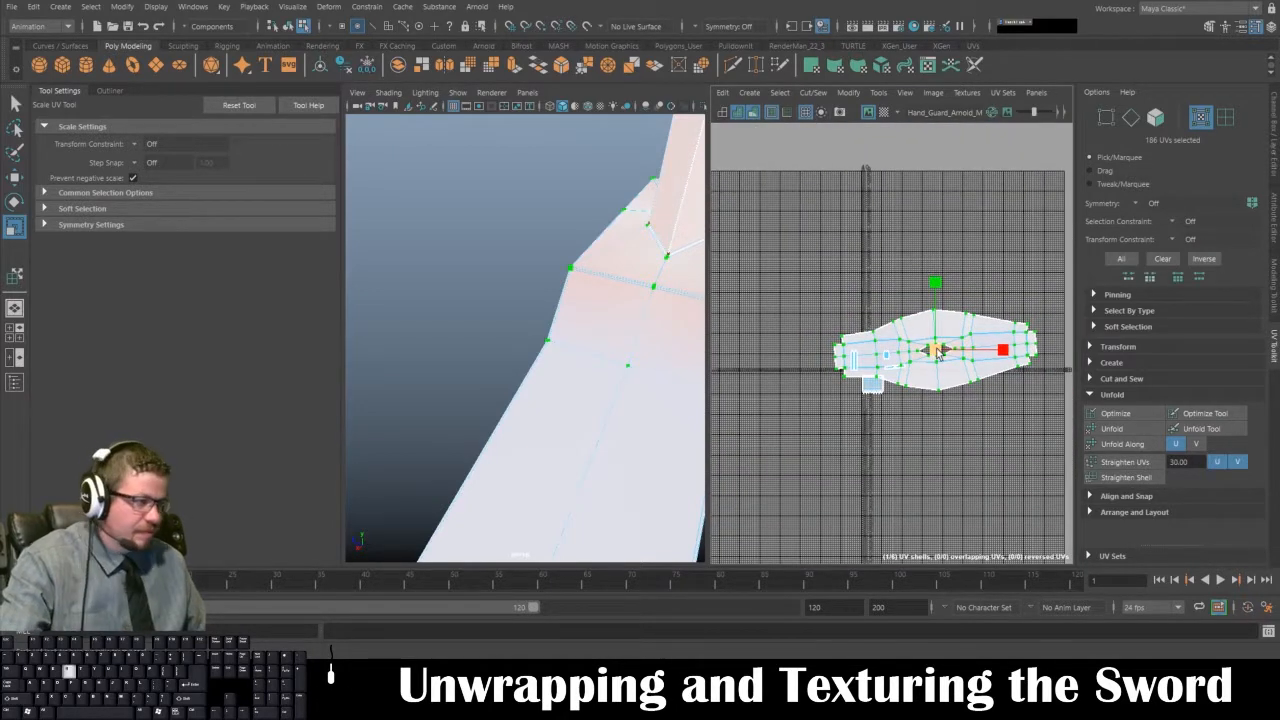
drag(937, 353, 962, 495)
- Check the enlarged guard shell's distortion shading on the model and around the blade opening in the UV layout
alt+right_drag(562, 364, 491, 307)
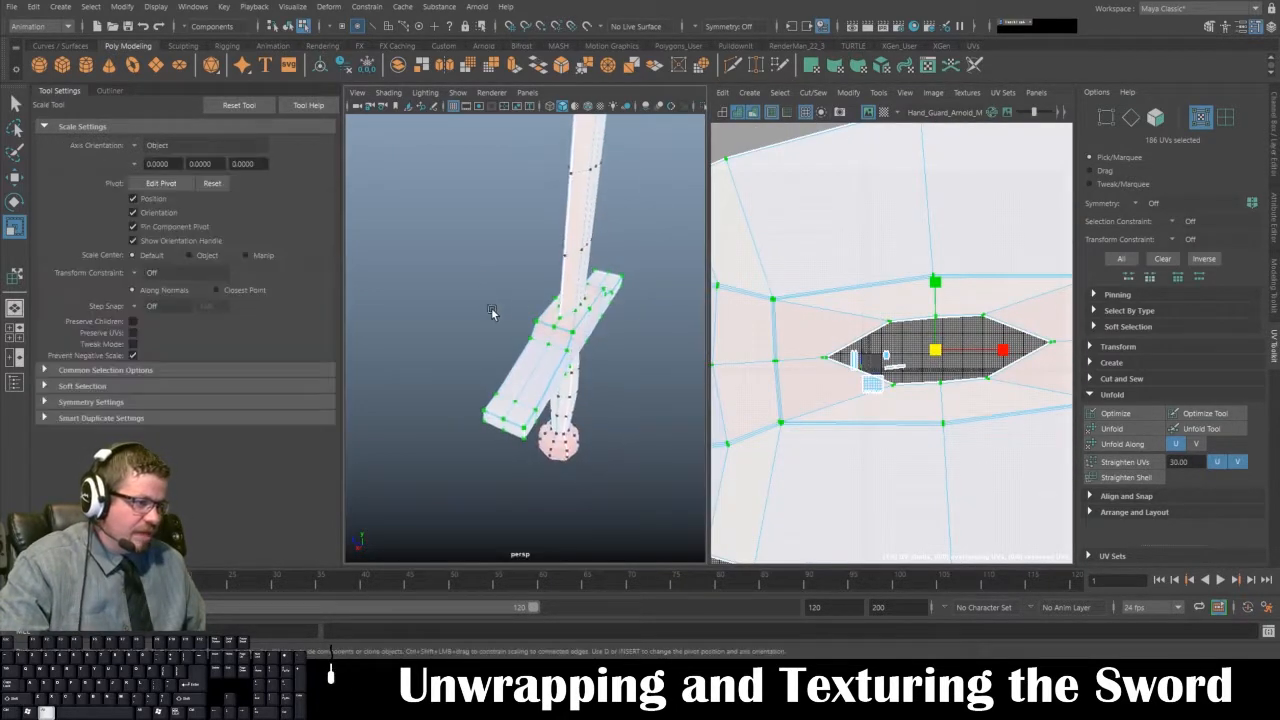
alt+drag(491, 307, 515, 320)
alt+right_drag(515, 320, 602, 394)
alt+drag(602, 394, 654, 157)
scroll(1000, 443, down, 10)
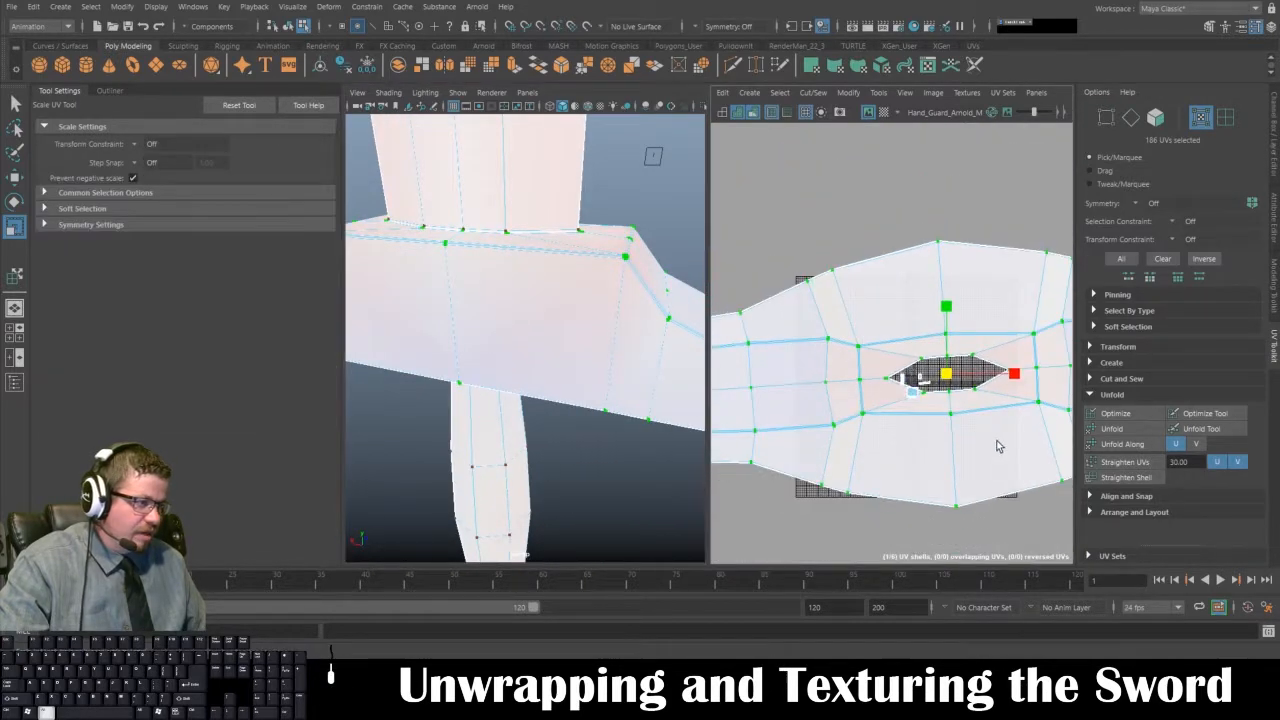
scroll(929, 346, up, 8)
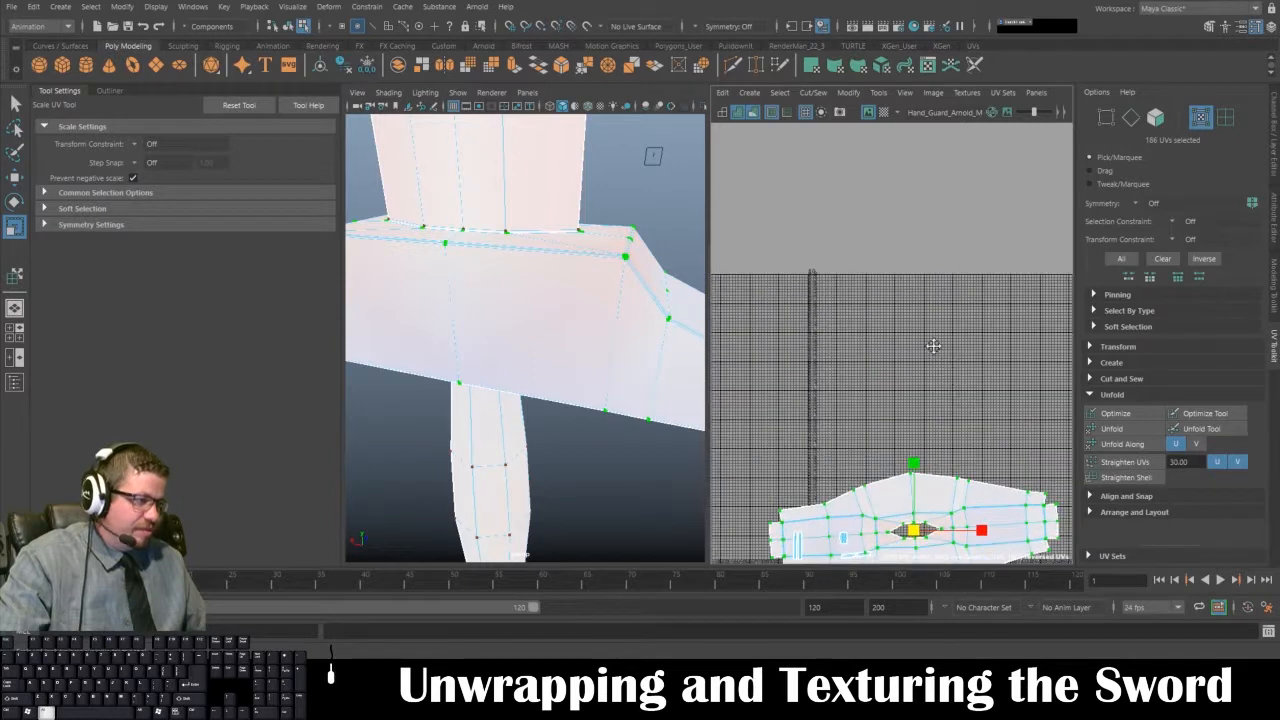
- Scale the guard shell back down and move it clear of the other UV shells
key(f)
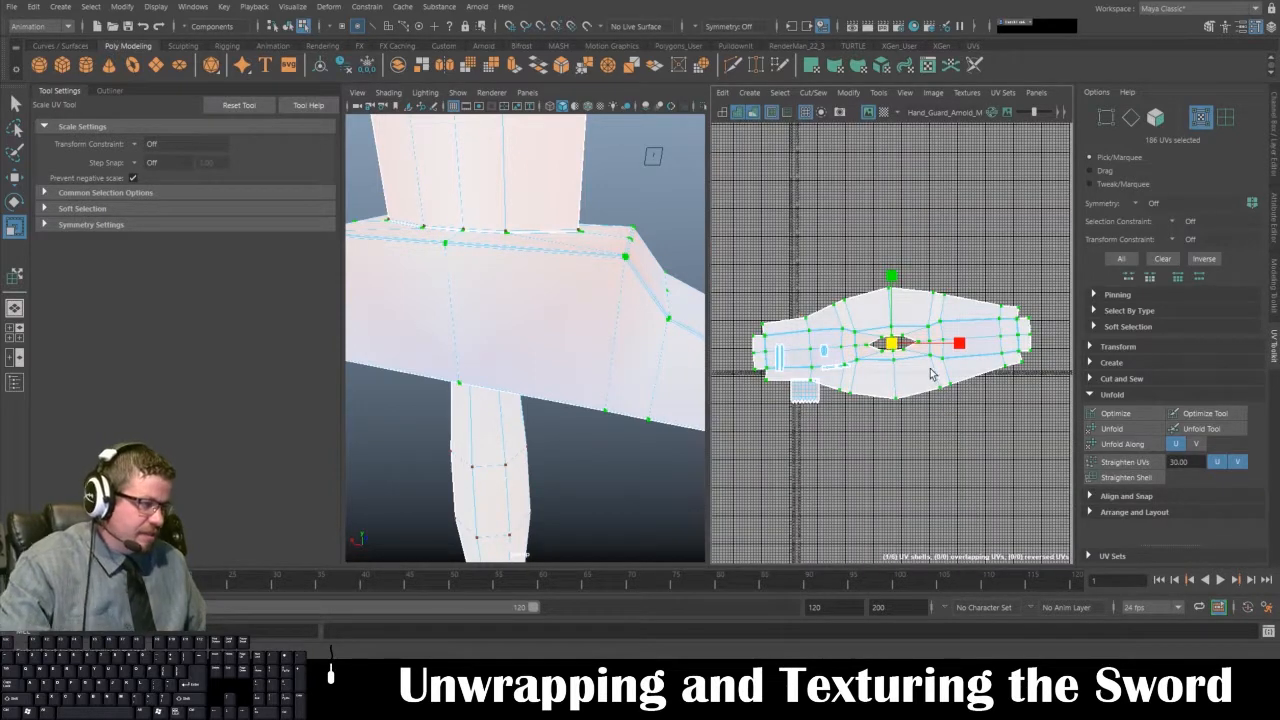
drag(893, 352, 863, 287)
key(w)
alt+middle_drag(855, 338, 880, 279)
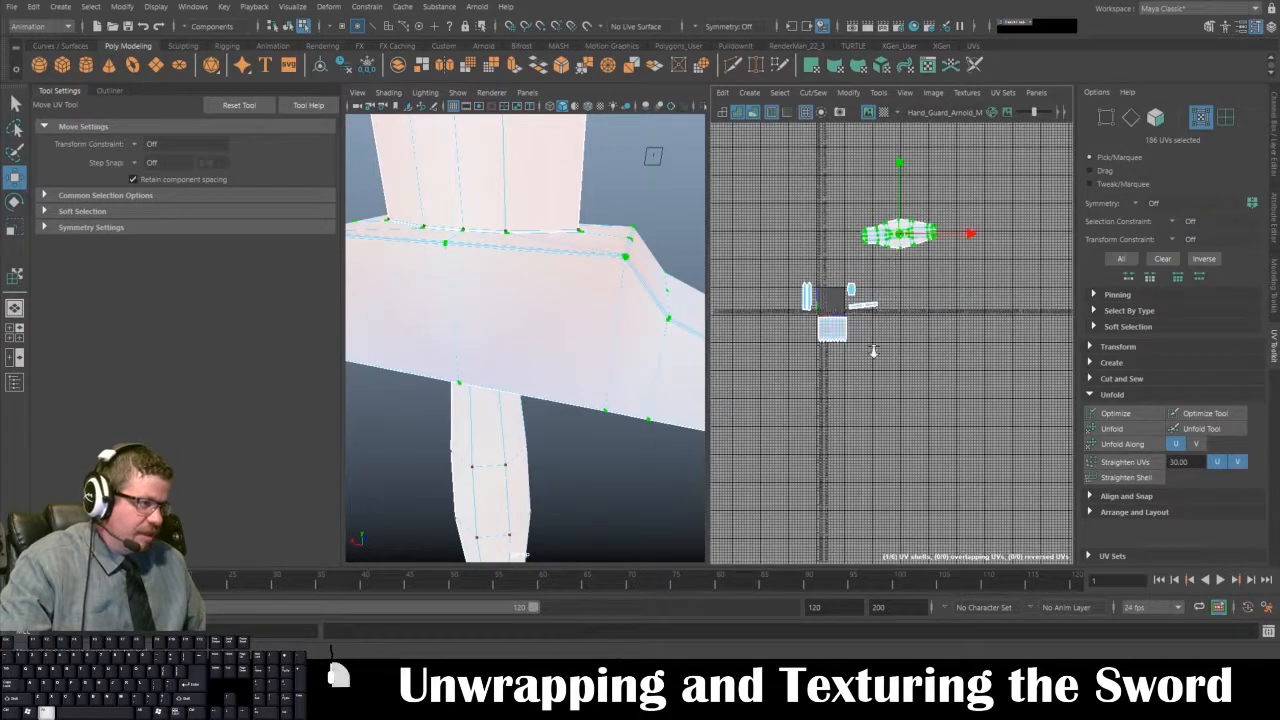
- Select the narrow shell of the guard's underside with the Move UV Shell tool and place it just below the main guard shell
alt+right_drag(880, 279, 976, 481)
alt+middle_drag(840, 343, 901, 426)
alt+right_drag(901, 426, 958, 493)
alt+middle_drag(944, 312, 932, 413)
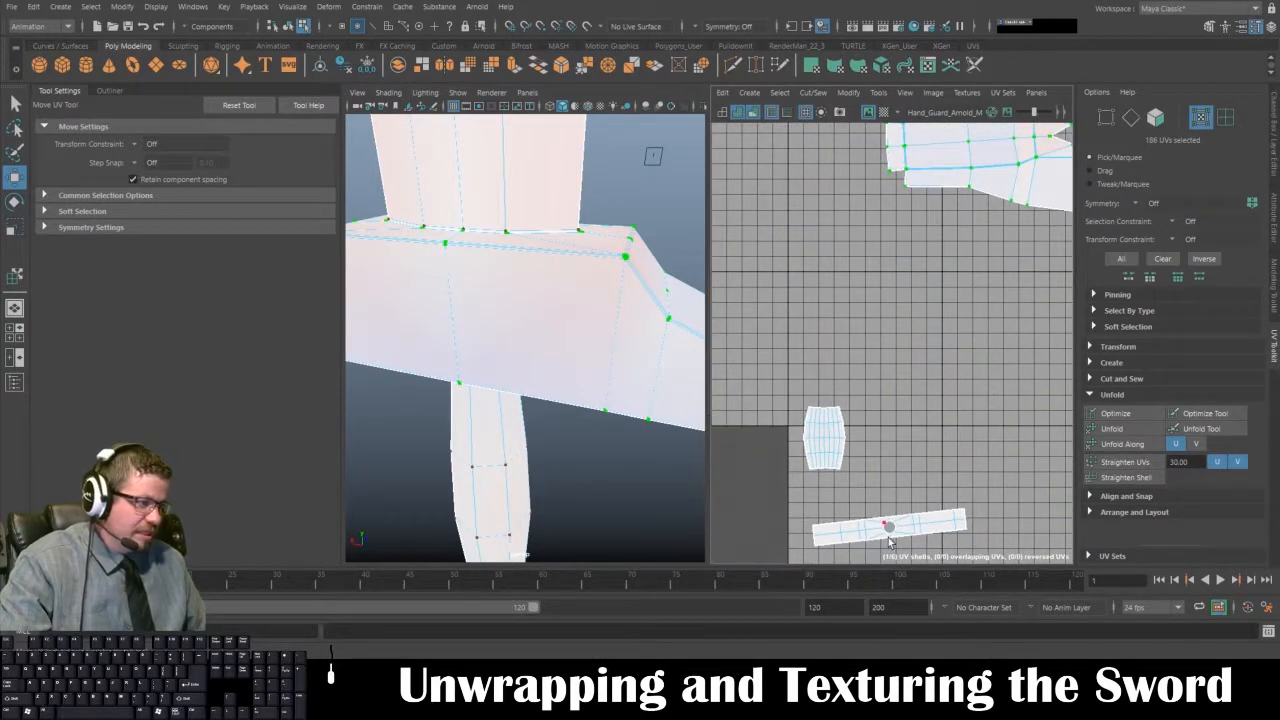
click(911, 536)
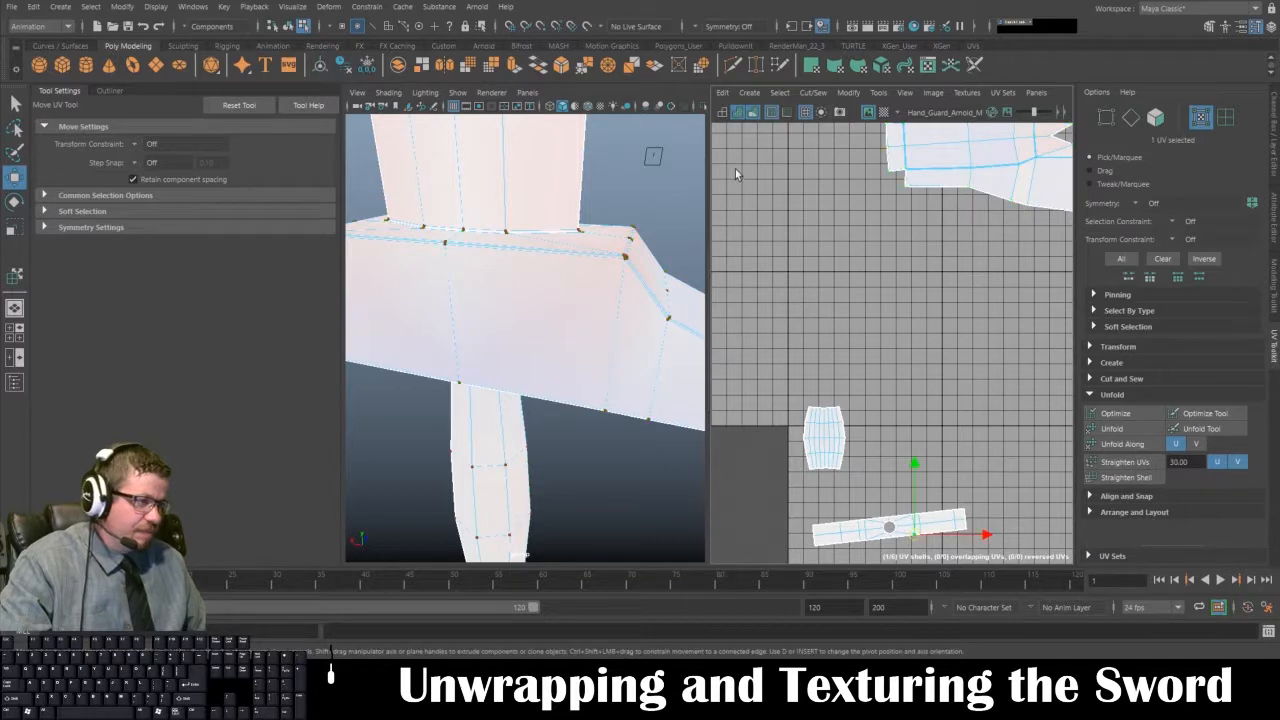
click(878, 93)
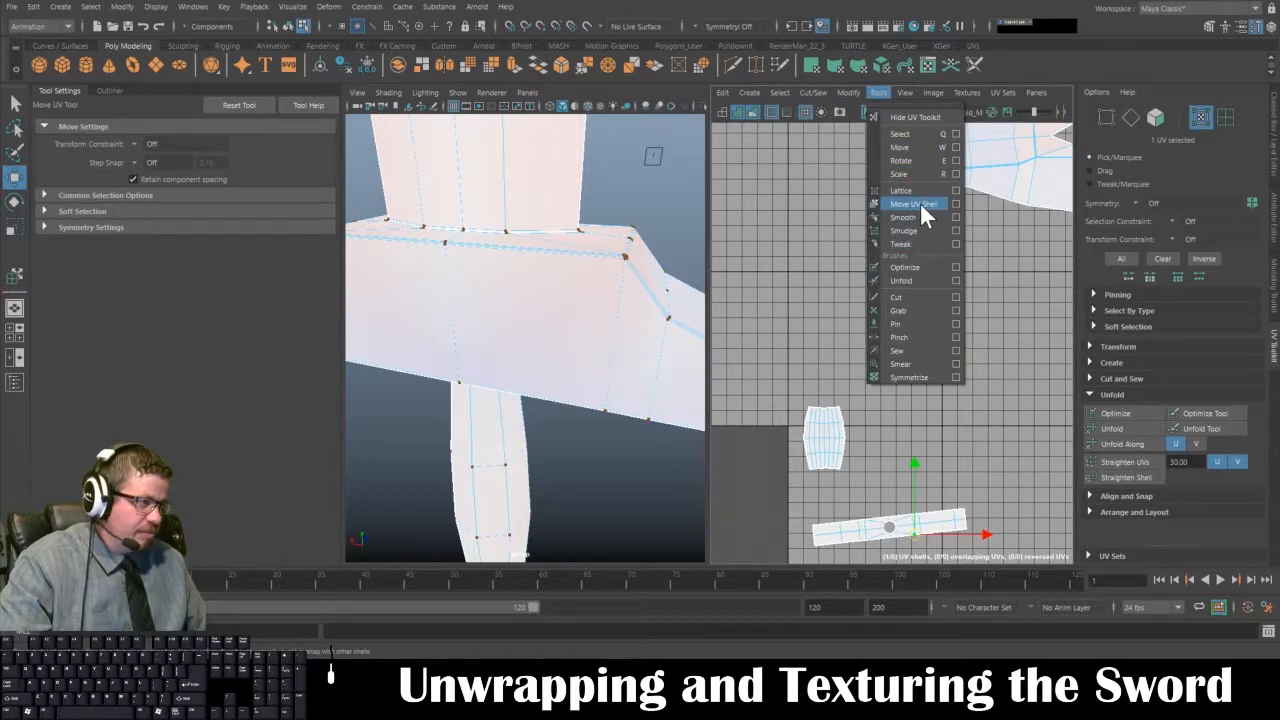
click(918, 201)
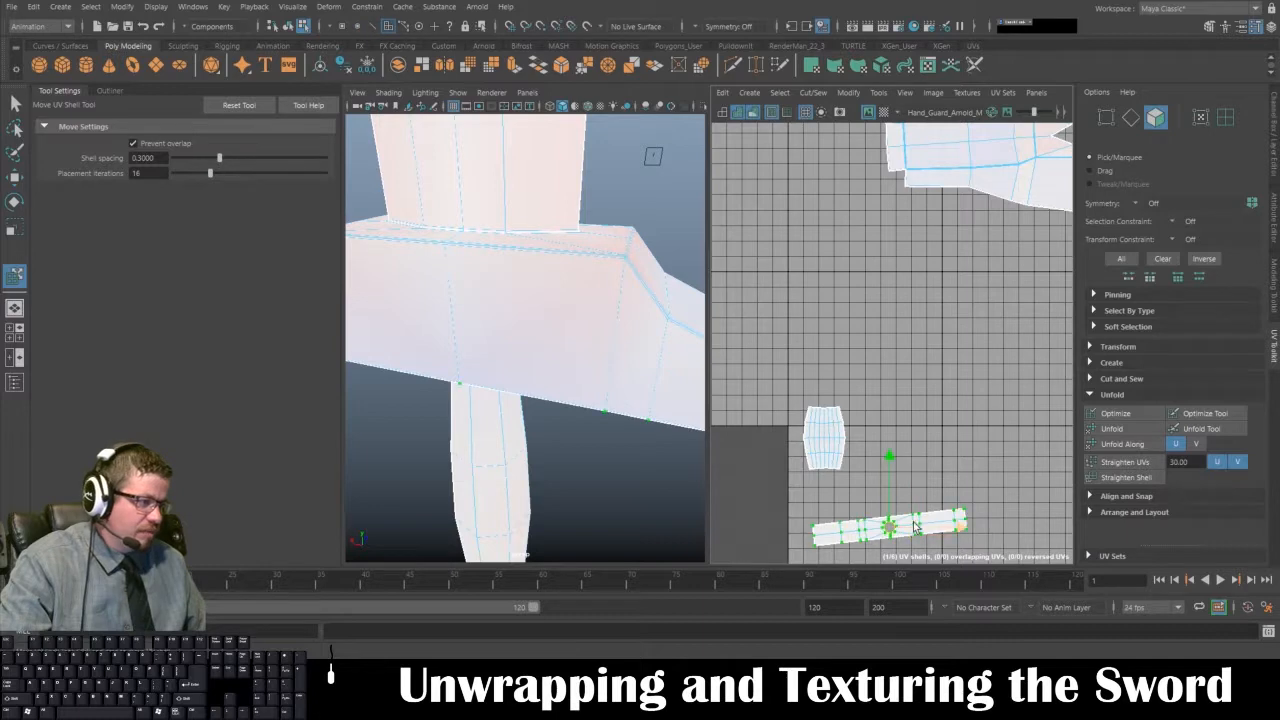
drag(913, 527, 1058, 262)
alt+middle_drag(1058, 262, 851, 312)
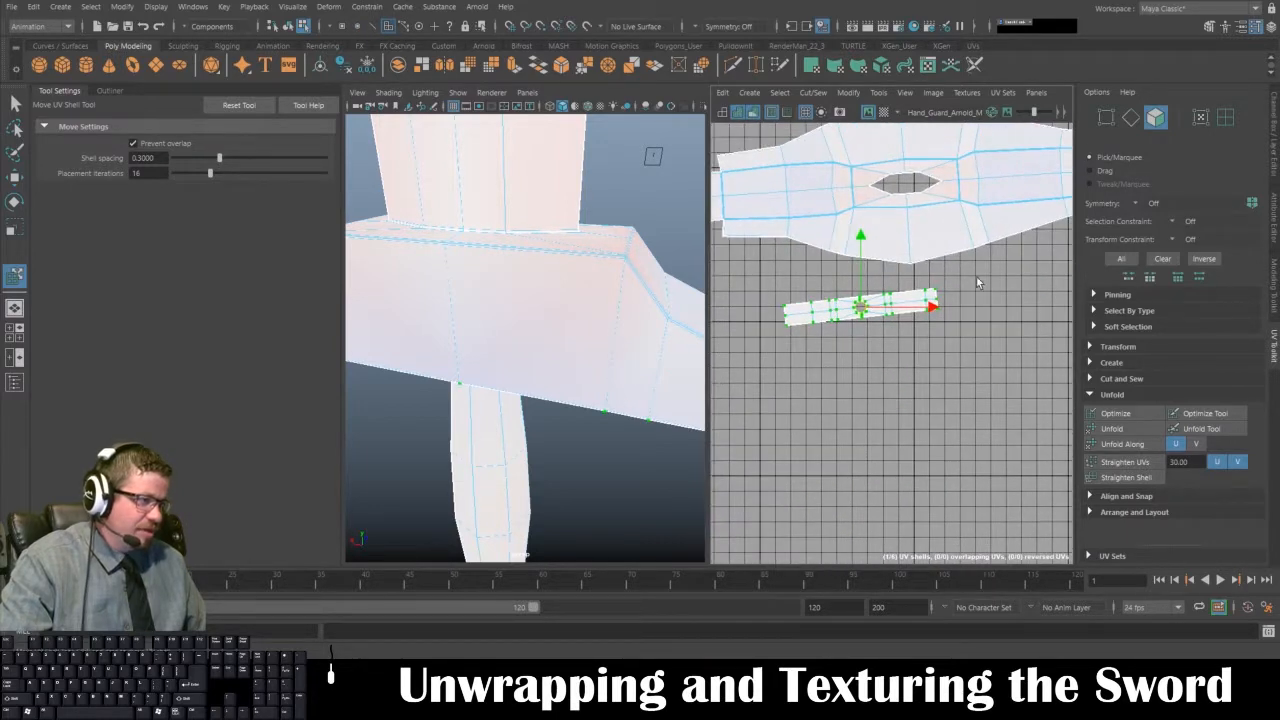
- Scale up the guard's underside shell to about the main guard shell's length and compare their distortion shading with smooth preview on and off
scroll(903, 325, down, 3)
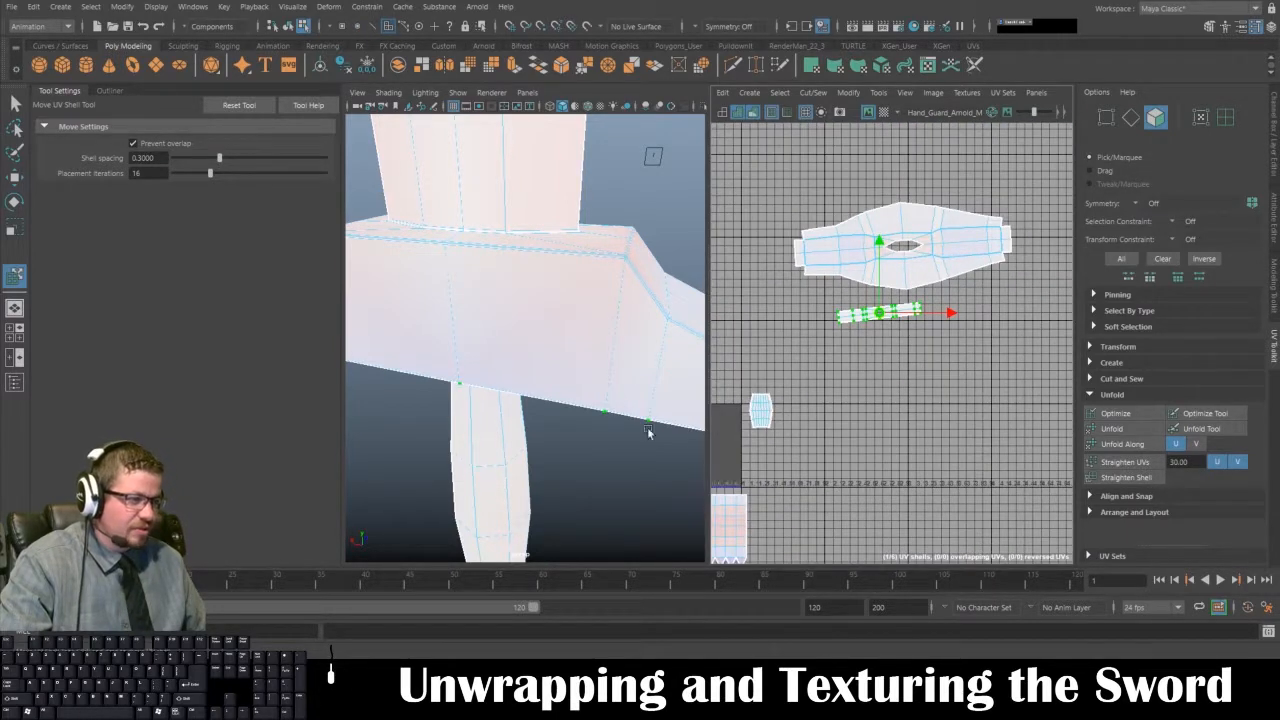
alt+drag(648, 432, 544, 274)
key(r)
drag(878, 316, 1002, 378)
key(2)
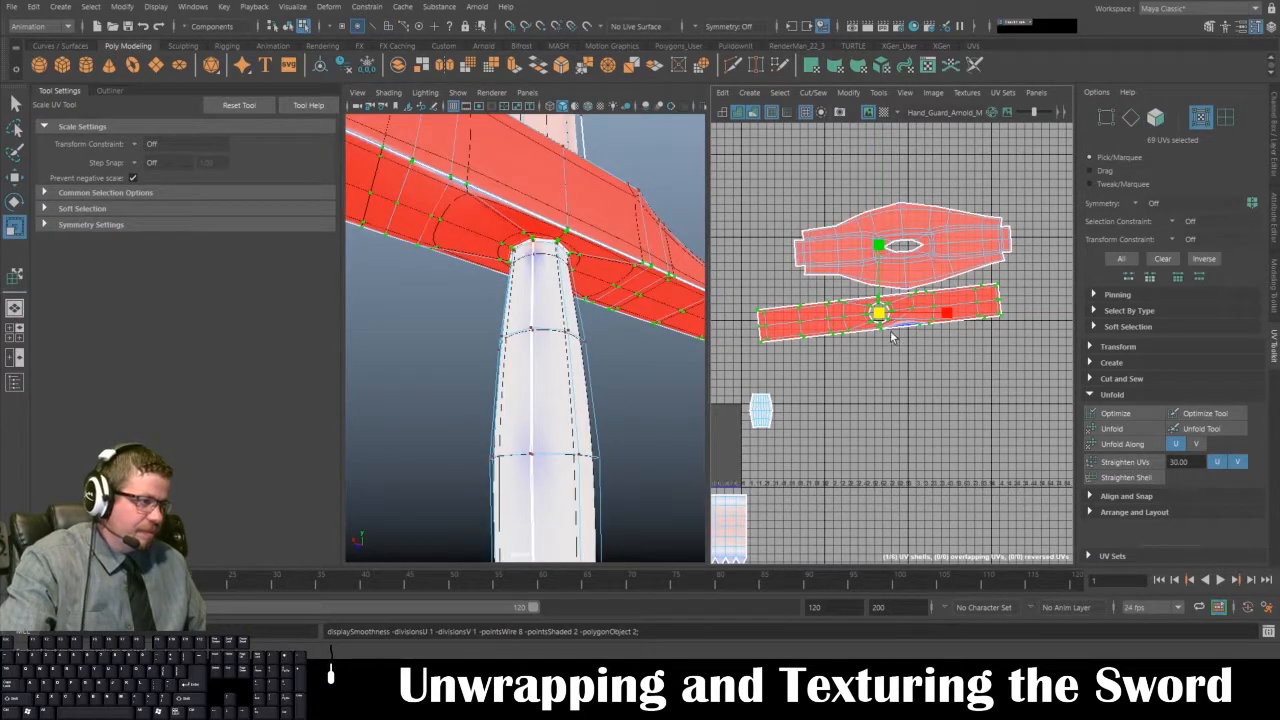
drag(880, 316, 959, 408)
key(1)
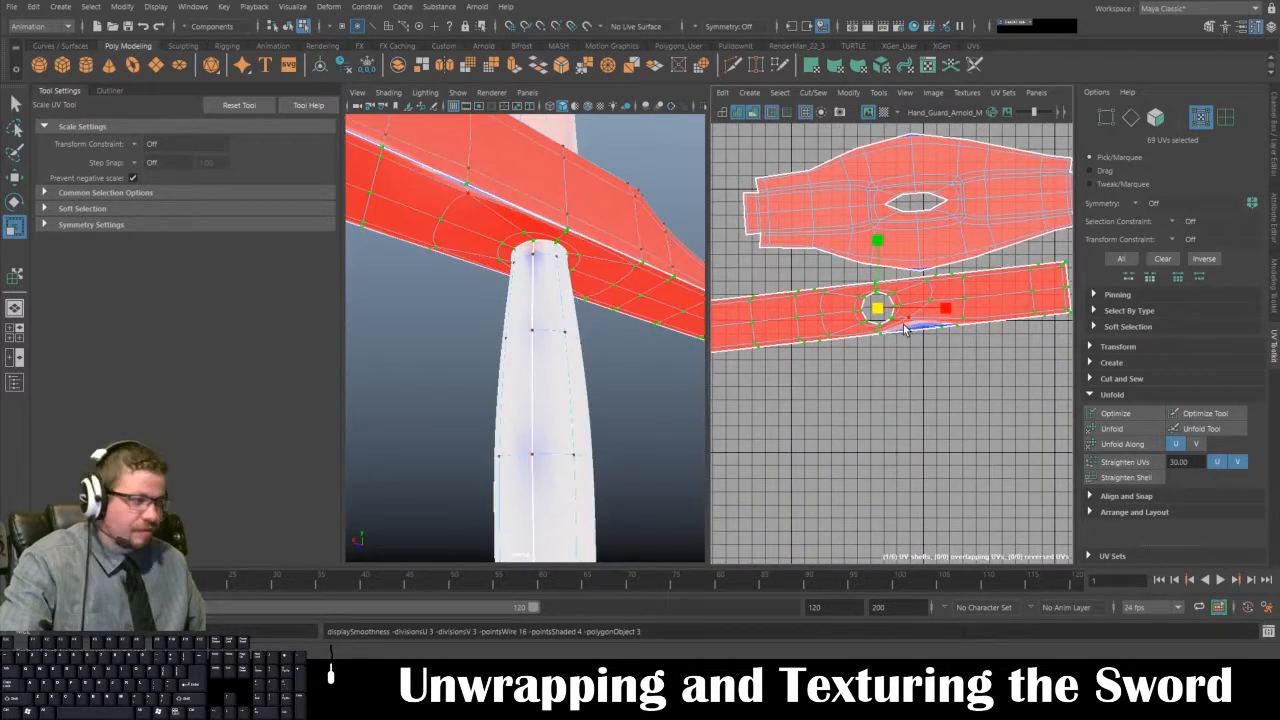
- Unfold the guard's underside shell and try moving the stray UV beside the round opening outward along the shell
scroll(922, 358, up, 3)
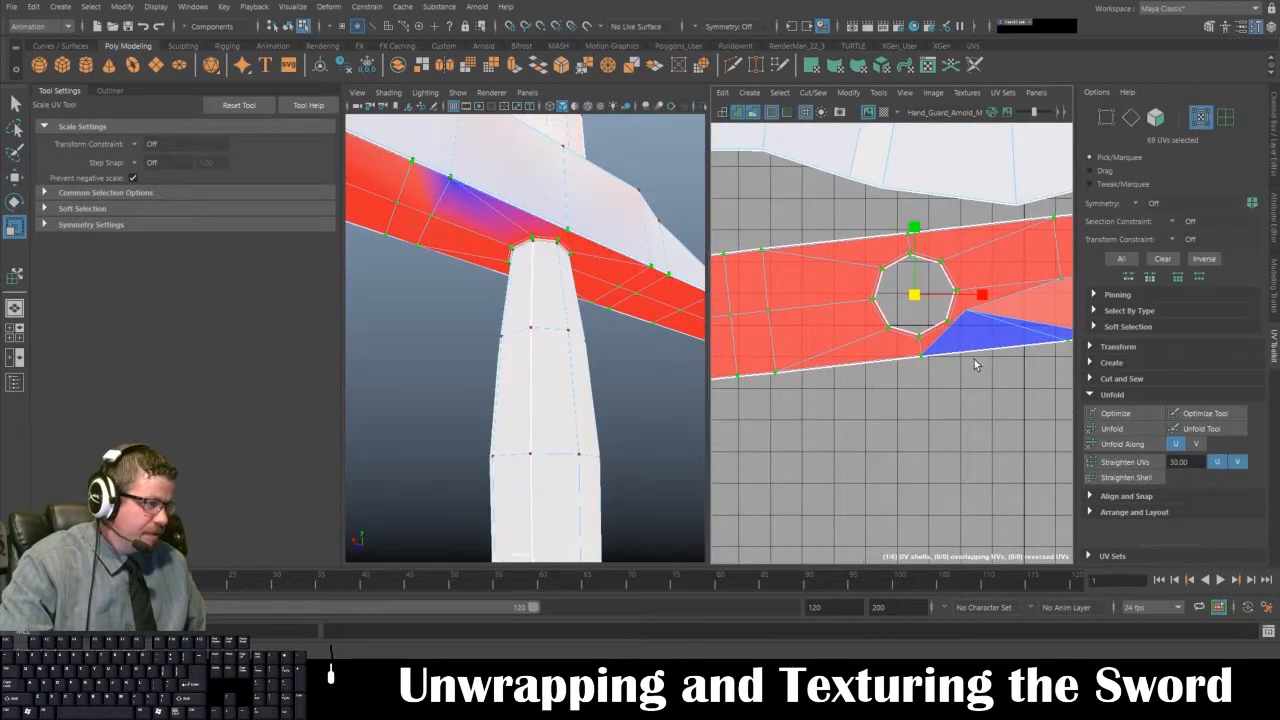
click(1127, 444)
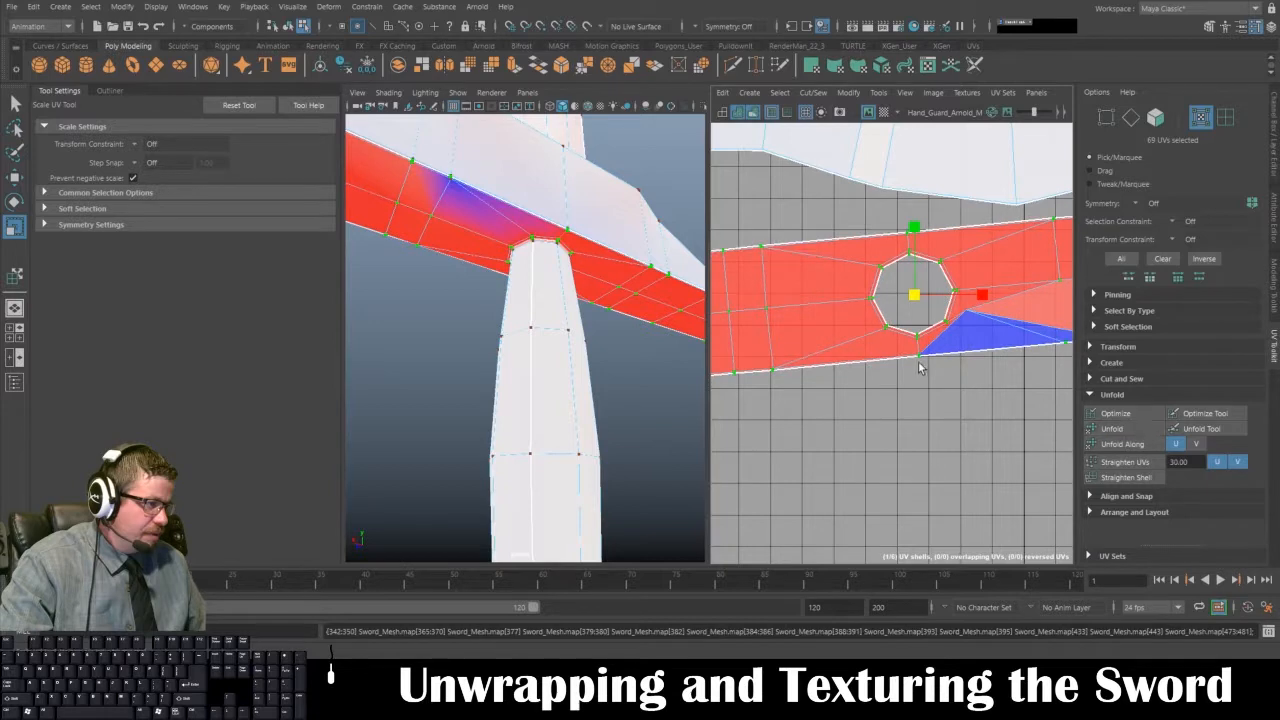
right_click(938, 331)
right_drag(938, 331, 963, 313)
key(w)
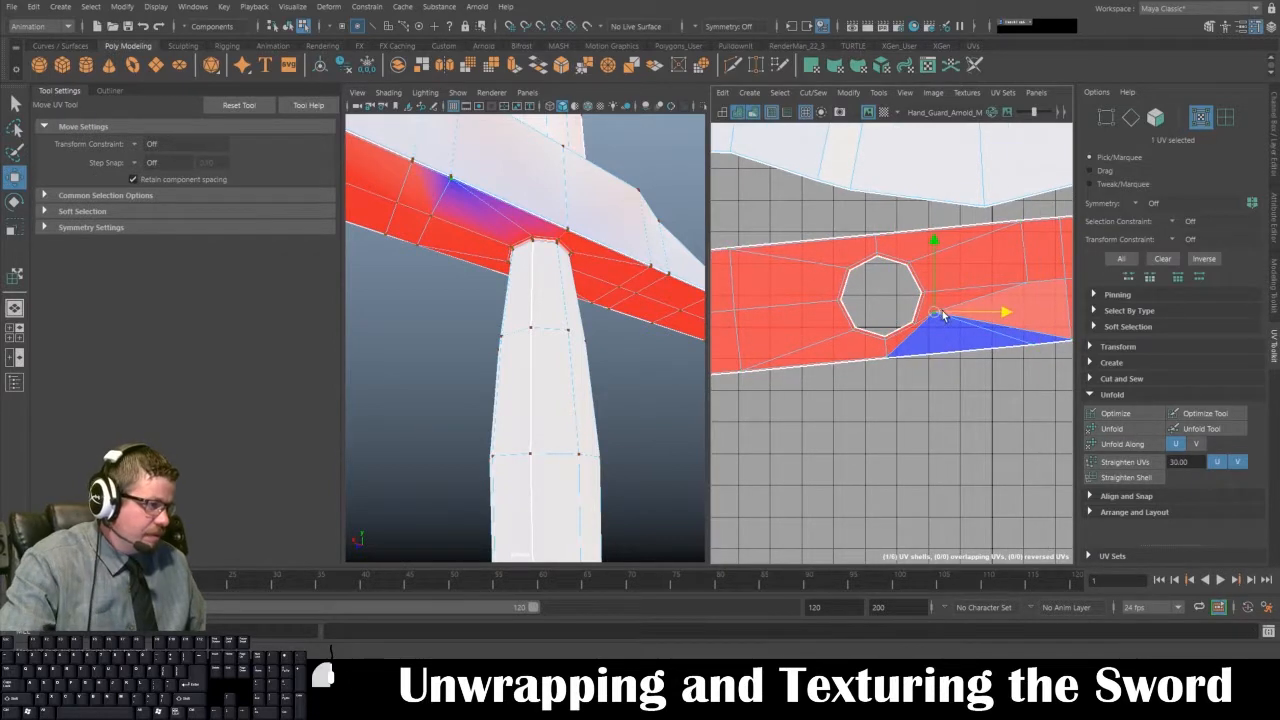
click(1020, 312)
drag(1020, 312, 1066, 326)
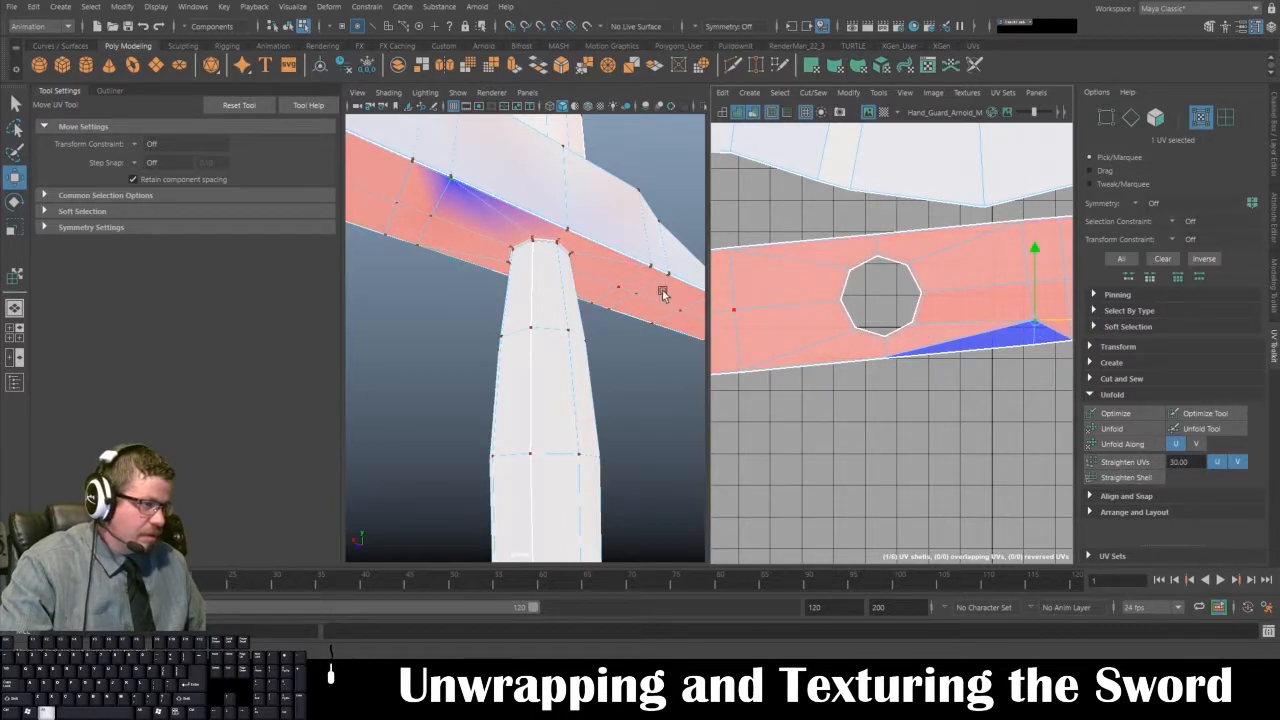
- Inspect the distorted corner on the model, then select the whole underside shell with the Move UV Shell tool and unfold it again
alt+drag(662, 293, 651, 360)
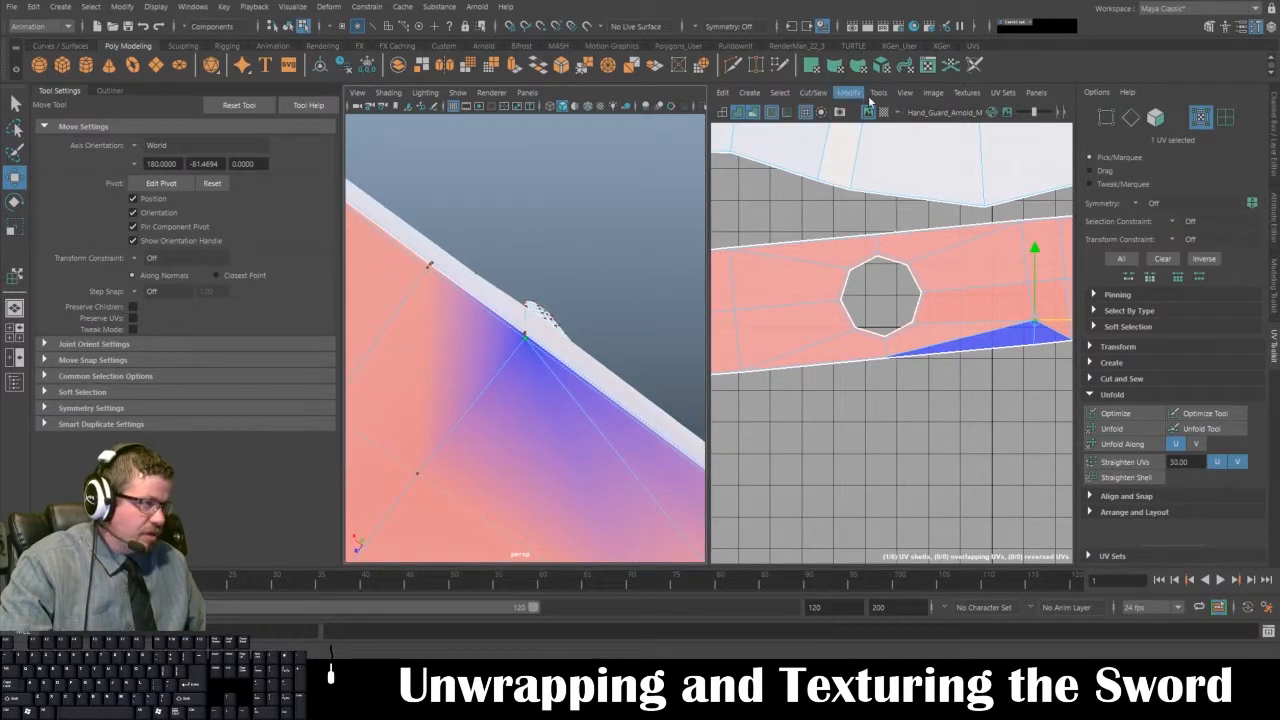
click(877, 92)
click(923, 203)
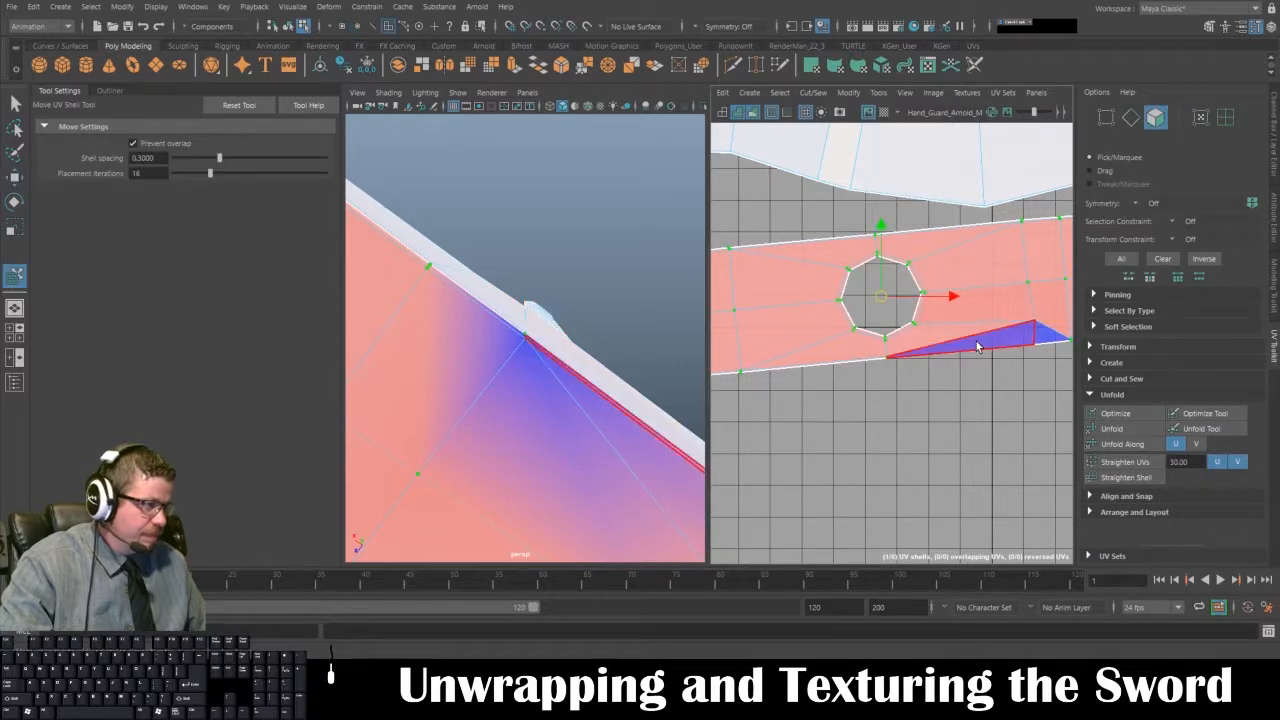
click(1127, 431)
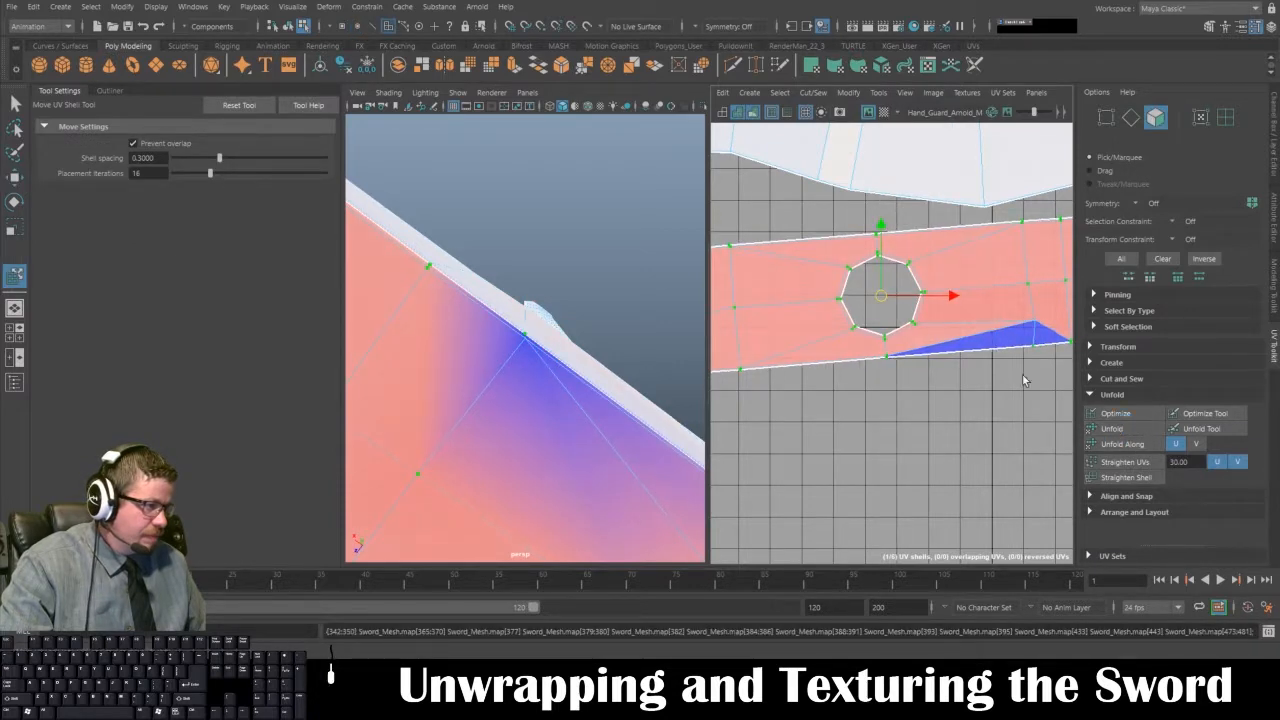
- Try repositioning the UV of the overlapping face near the round opening and undo the last changes
right_drag(977, 334, 1009, 334)
click(981, 333)
key(w)
drag(1007, 349, 1003, 308)
key(ctrl+z)
key(ctrl+z)
key(ctrl+z)
key(ctrl+z)
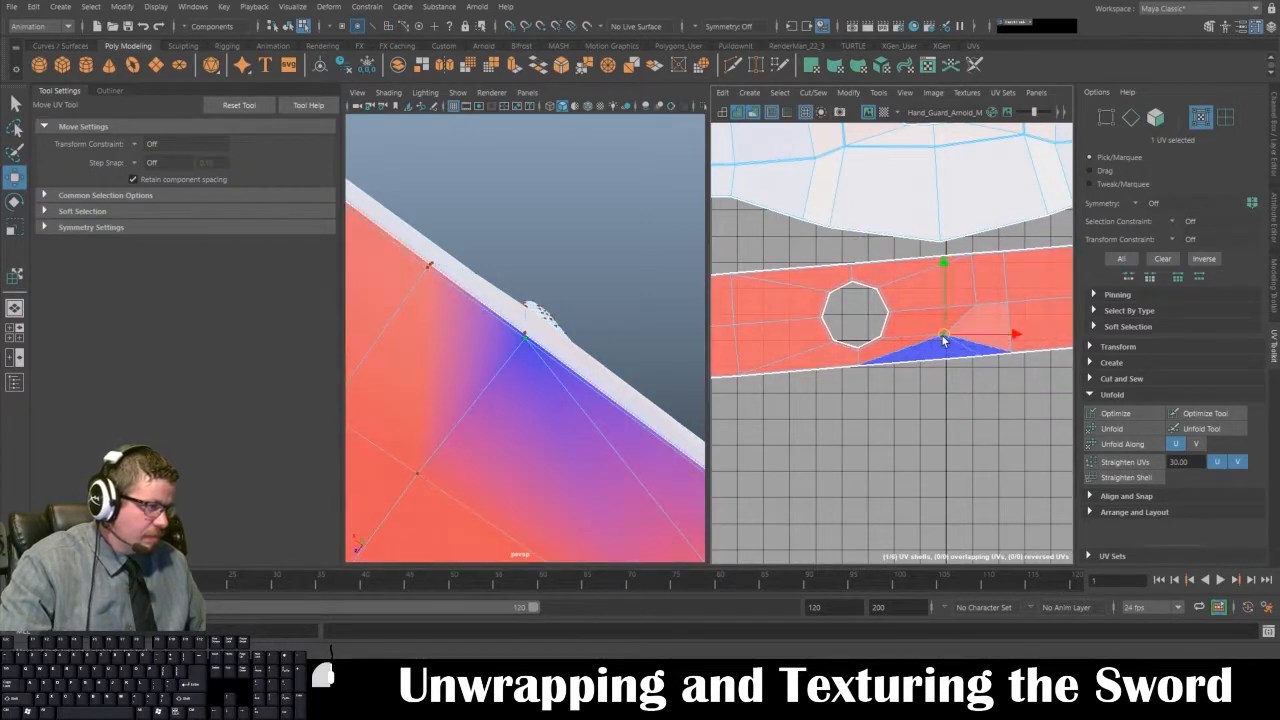
- Turn off the distortion shading and place the stray UV on the lower edge of the guard's underside shell
click(771, 112)
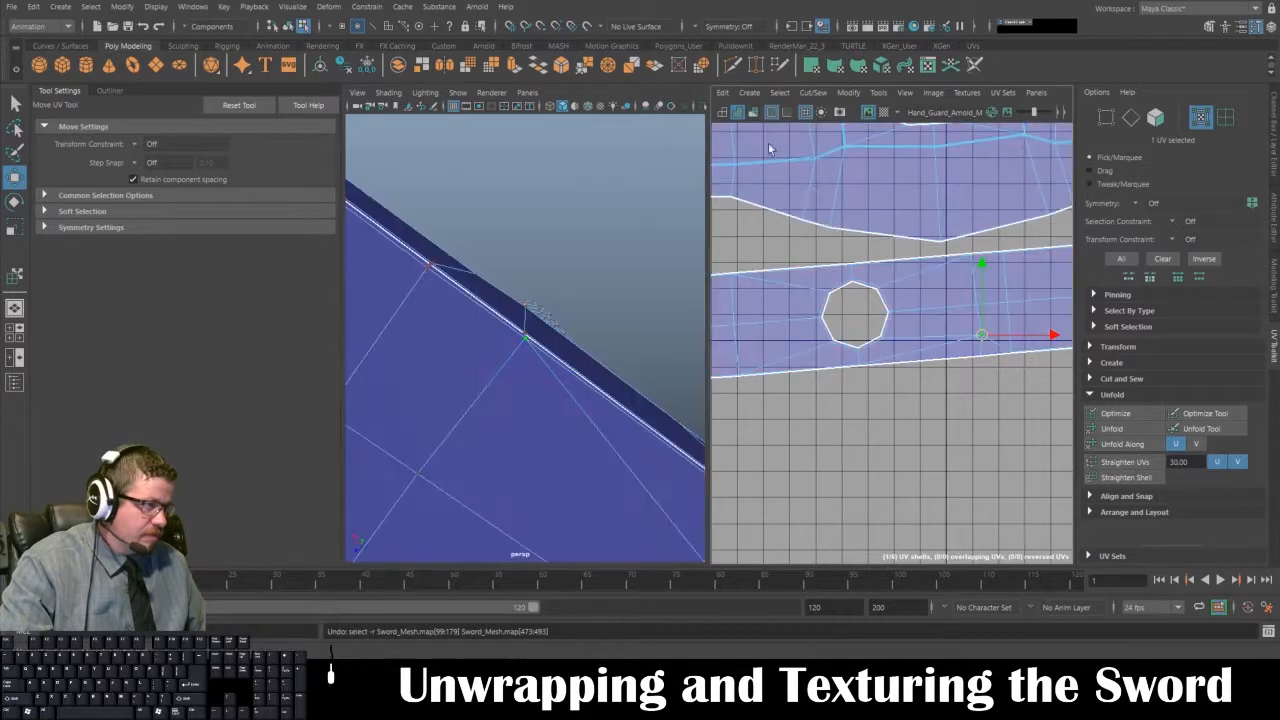
drag(1035, 339, 1013, 337)
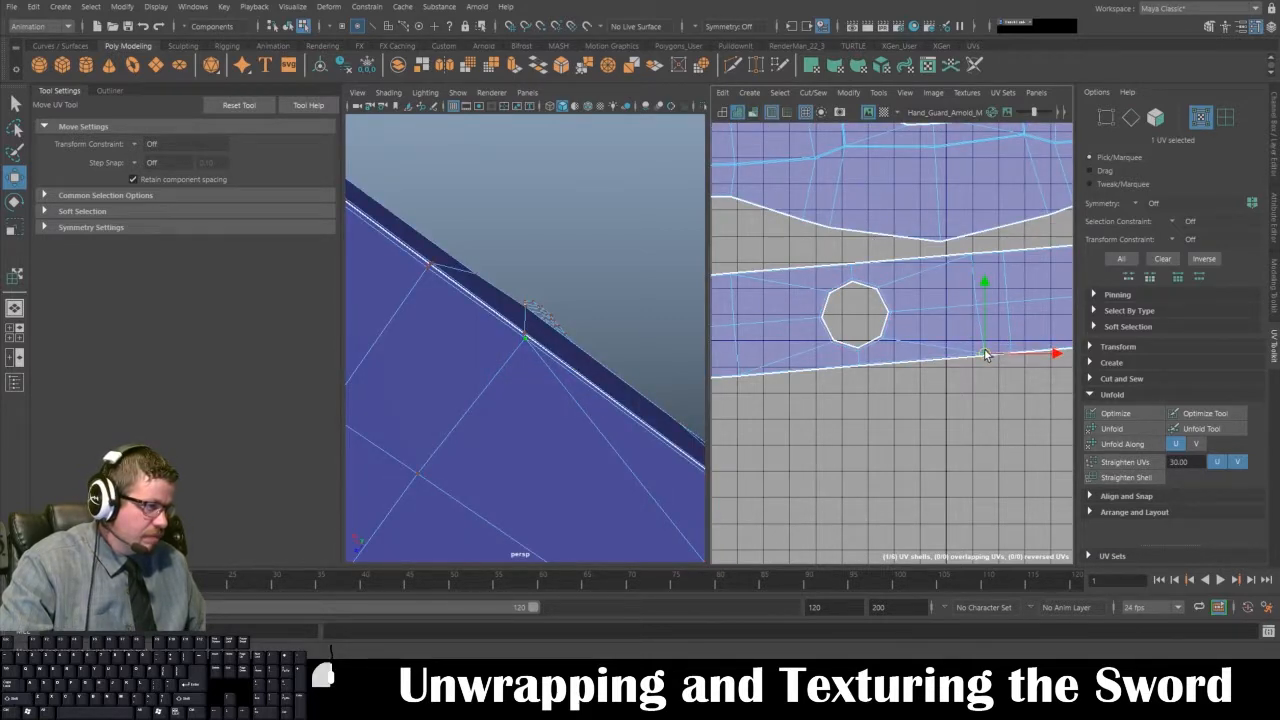
- Try unfolding the underside shell with the Move UV Shell tool active, then undo the attempt
click(879, 92)
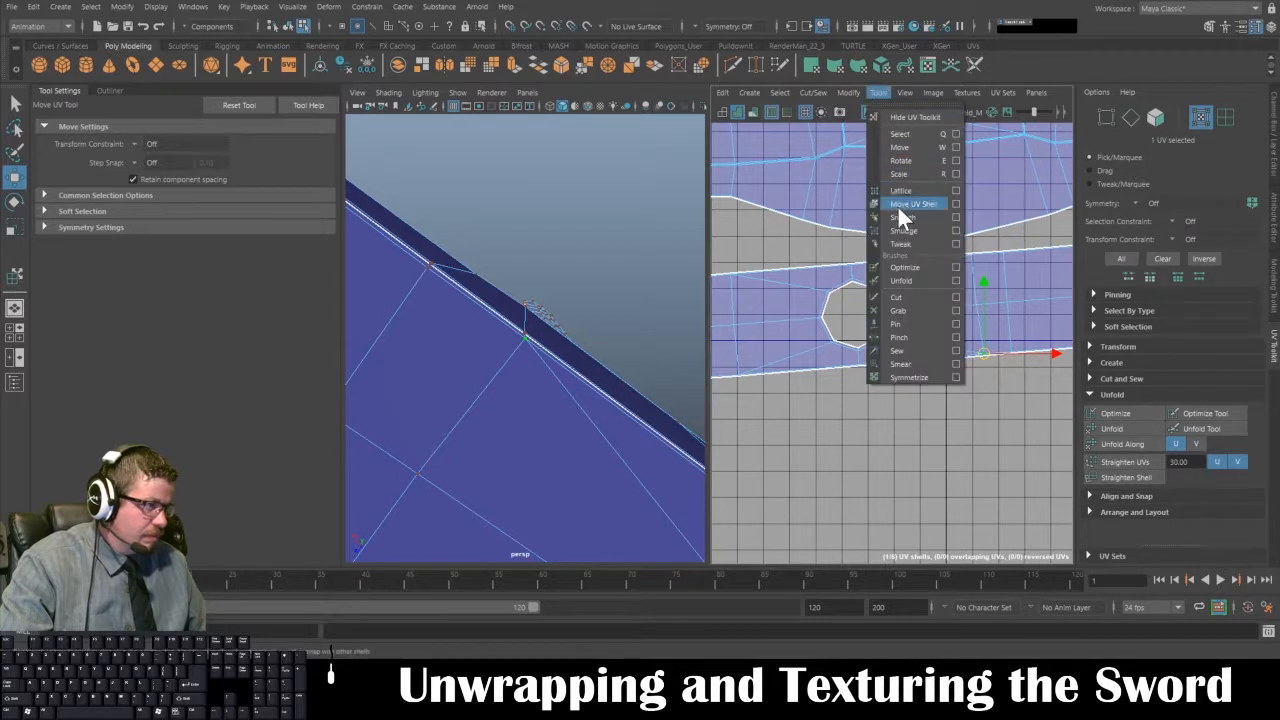
click(901, 204)
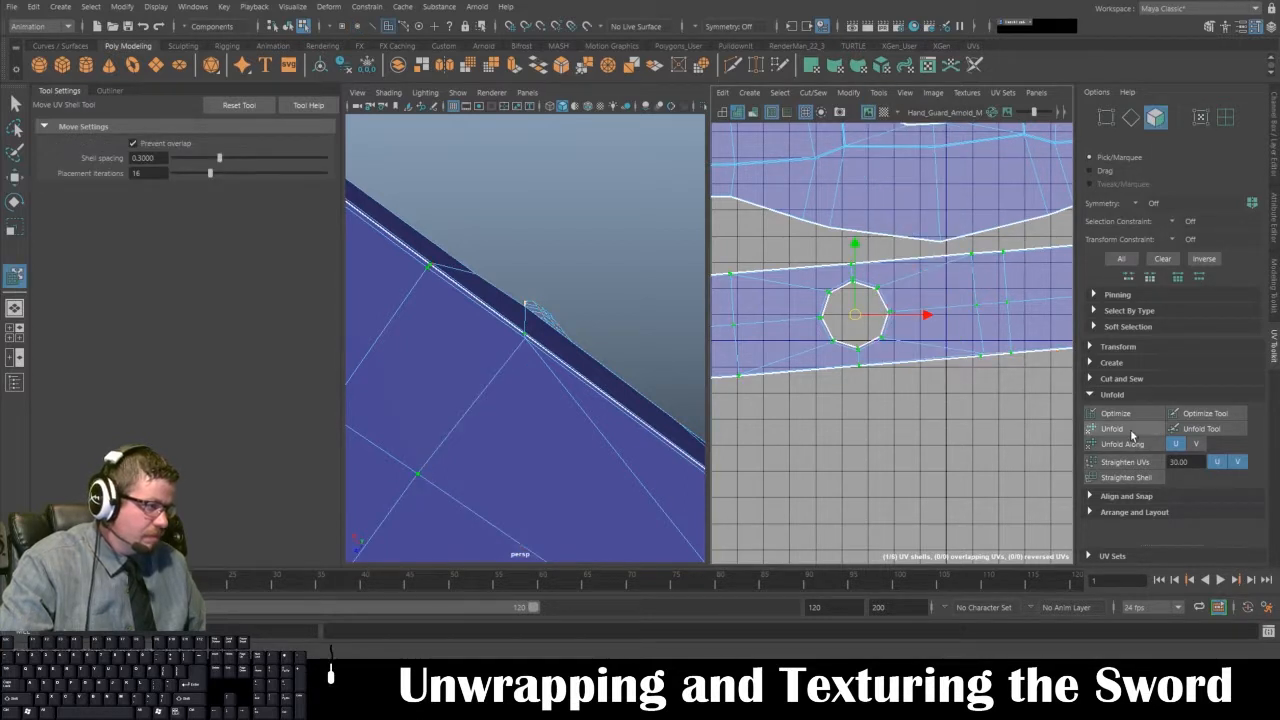
key(ctrl+z)
key(ctrl+z)
key(ctrl+z)
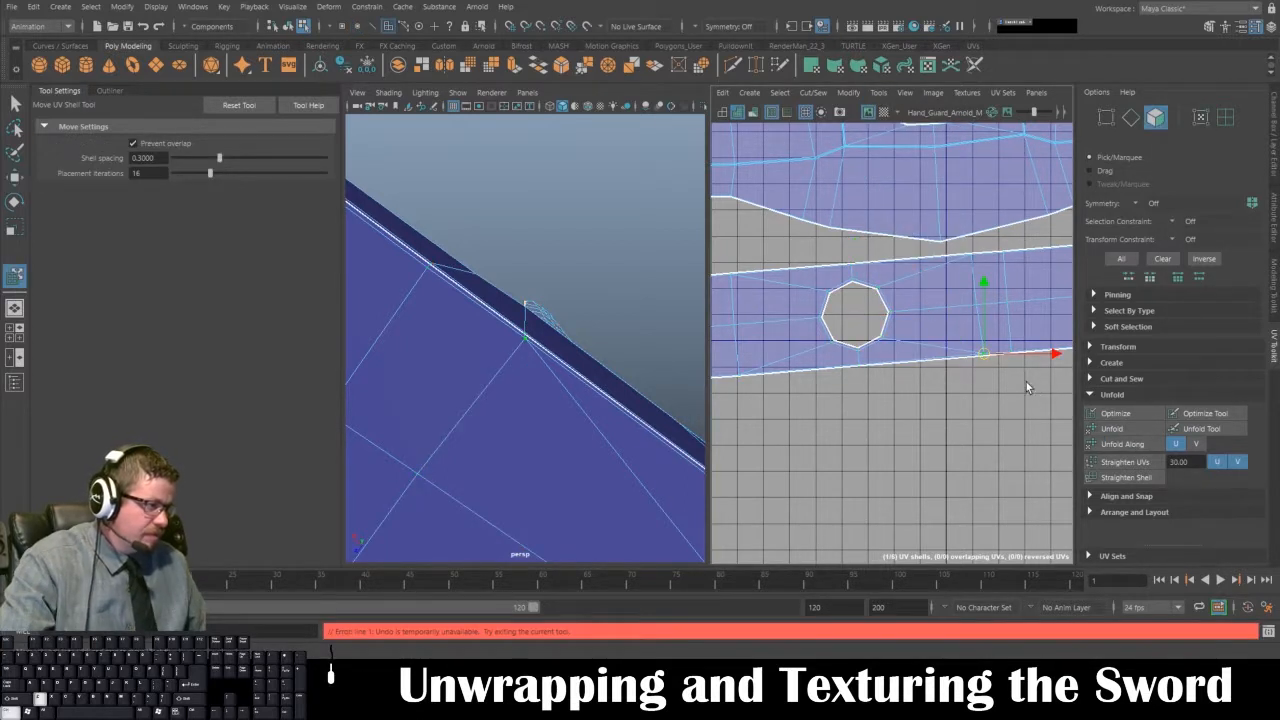
- Check the corrected UV up close, then use the Move UV Shell tool to shift the underside shell farther below the main guard shell
alt+right_drag(1028, 383, 954, 346)
alt+middle_drag(954, 346, 894, 328)
alt+right_drag(894, 328, 1053, 485)
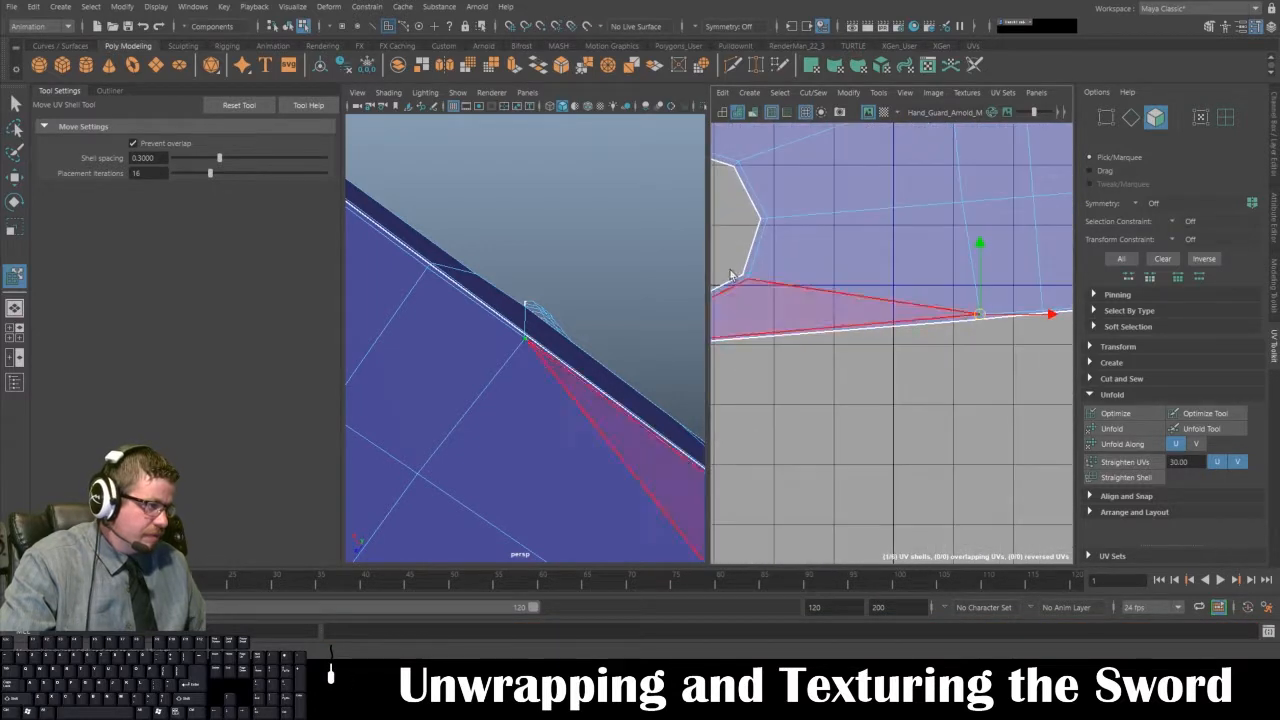
alt+right_drag(885, 308, 820, 233)
alt+middle_drag(820, 233, 887, 289)
alt+right_drag(887, 289, 862, 244)
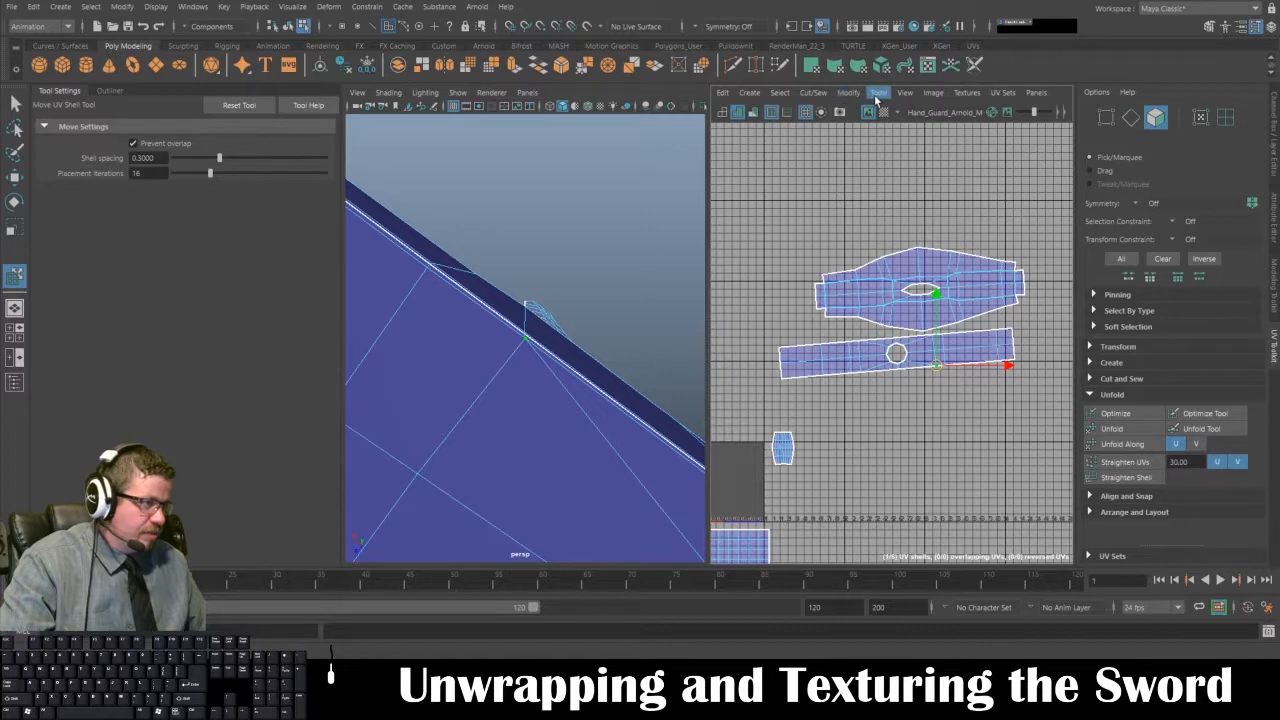
click(876, 93)
click(917, 205)
drag(856, 356, 922, 418)
alt+middle_drag(926, 257, 877, 201)
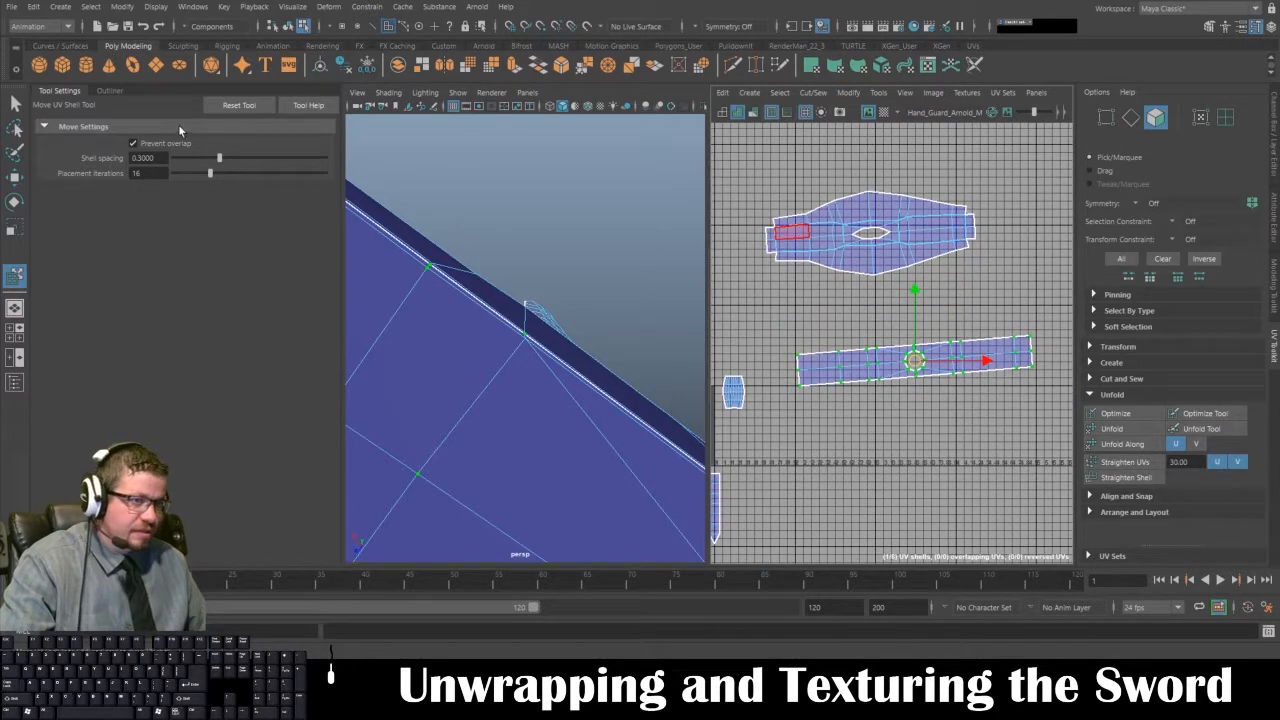
- Select all faces of the guard's underside shell and frame them in the perspective view
key(q)
right_drag(885, 339, 800, 326)
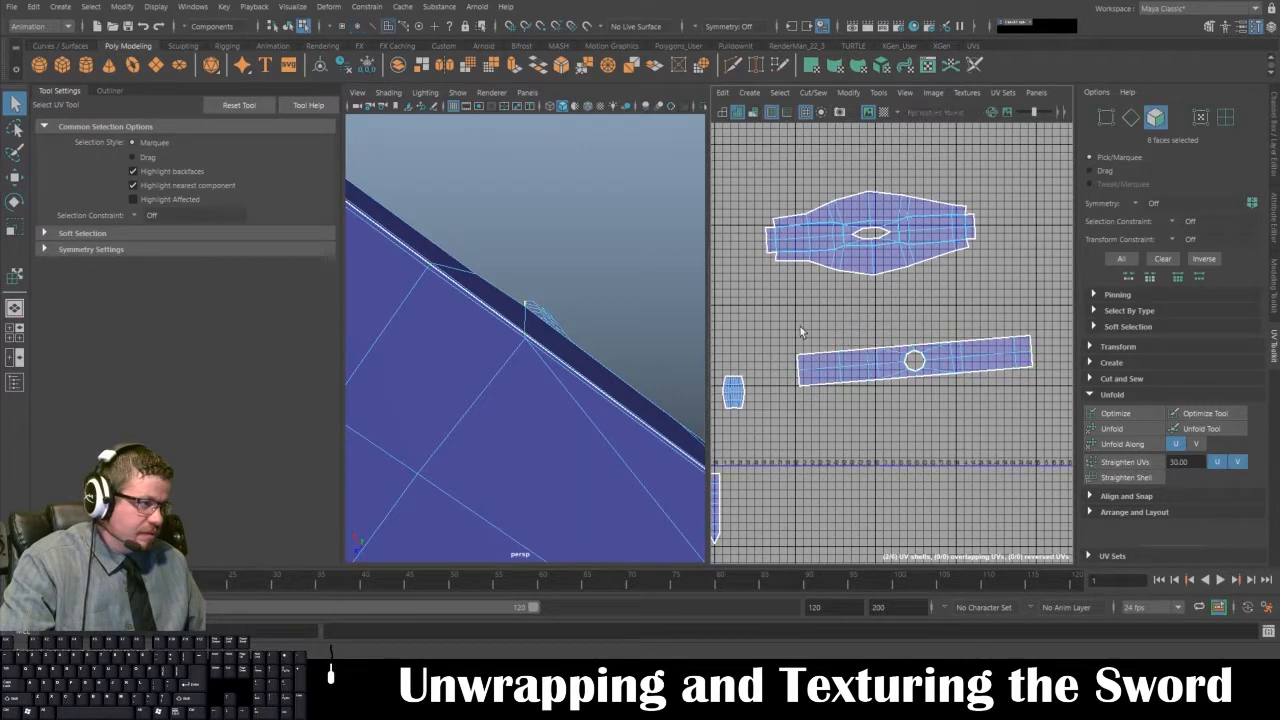
drag(1092, 478, 1092, 478)
alt+right_drag(640, 345, 603, 388)
alt+middle_drag(603, 388, 565, 344)
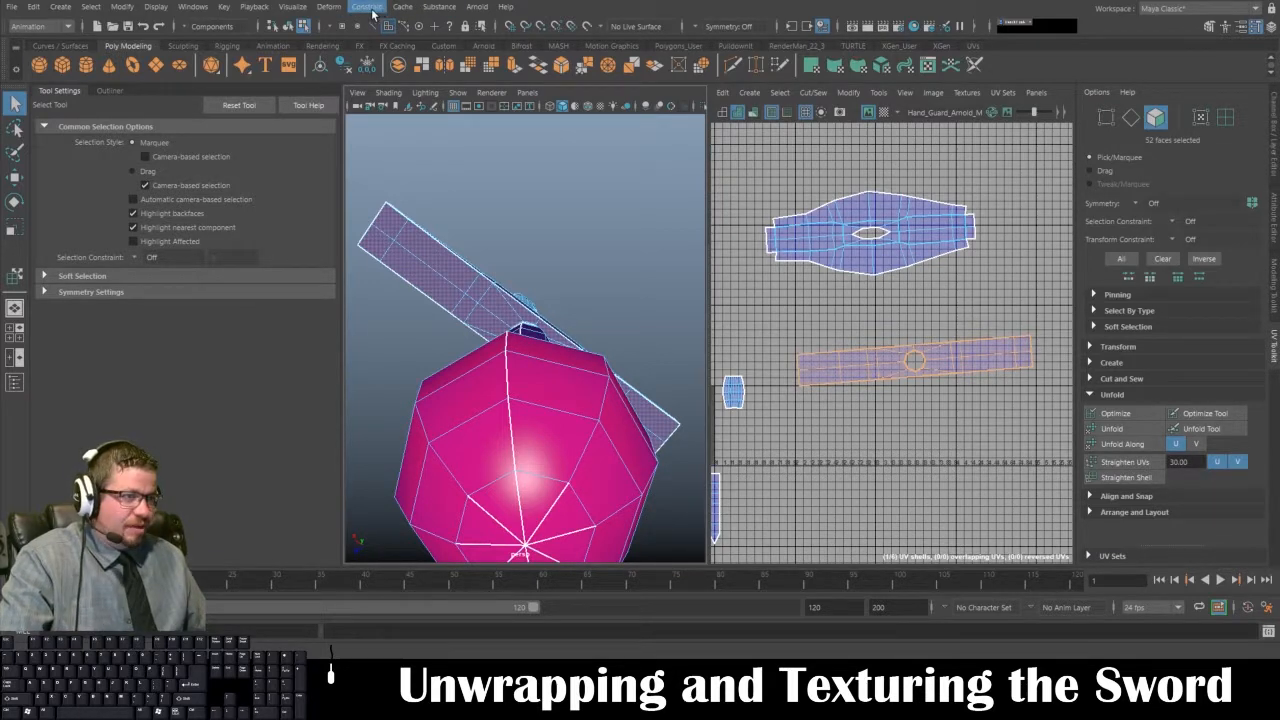
- Switch the menu set to Modeling, try the Best Plane projection on the underside faces, and exit it with the shell reselected
click(59, 28)
click(54, 40)
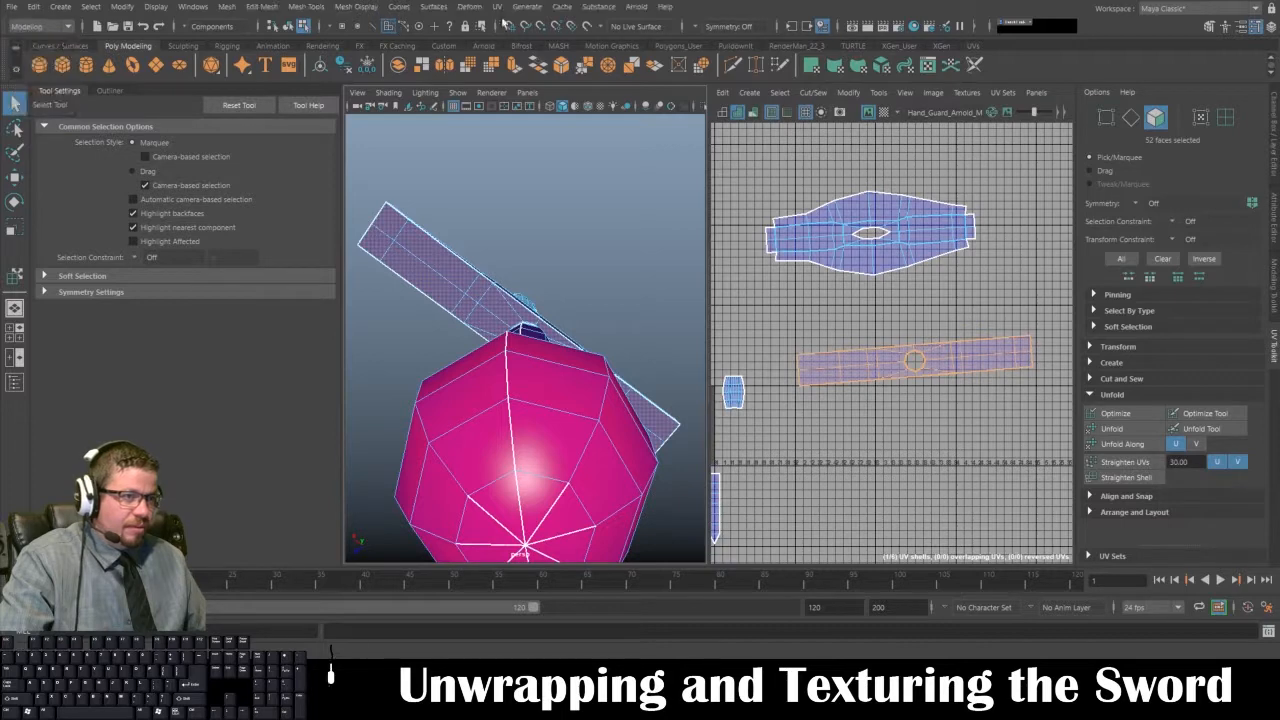
click(498, 7)
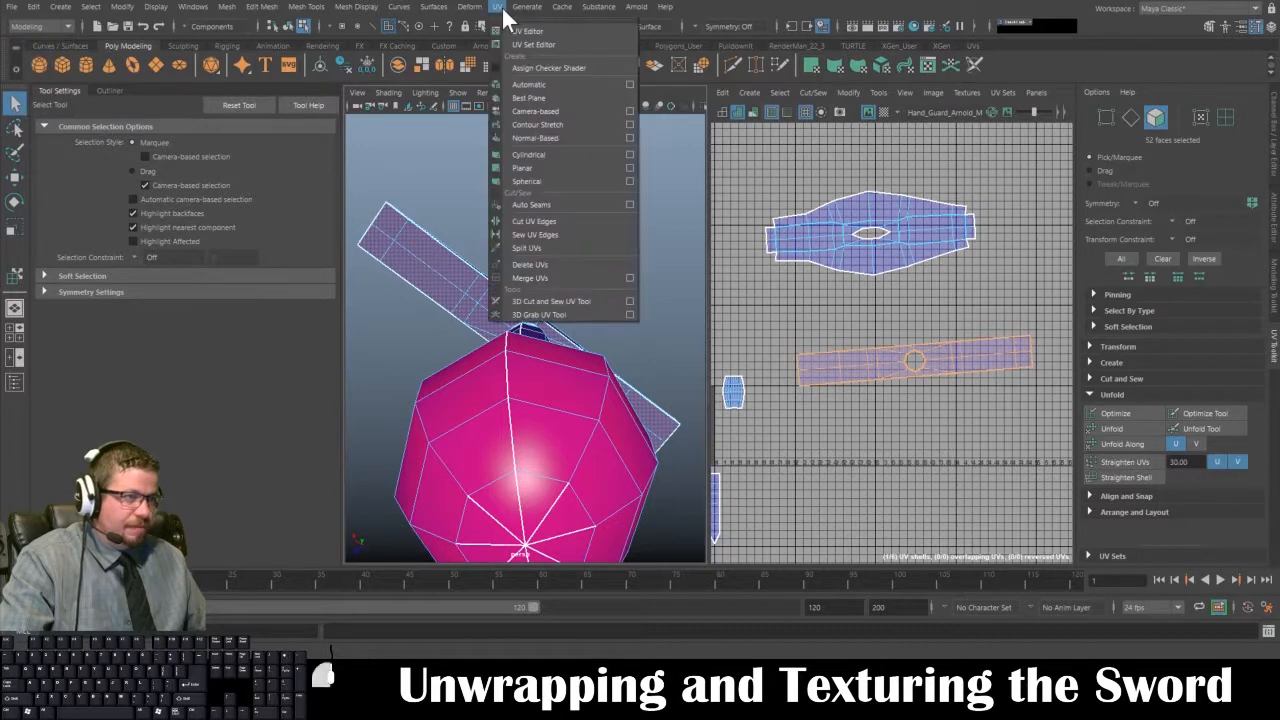
click(527, 97)
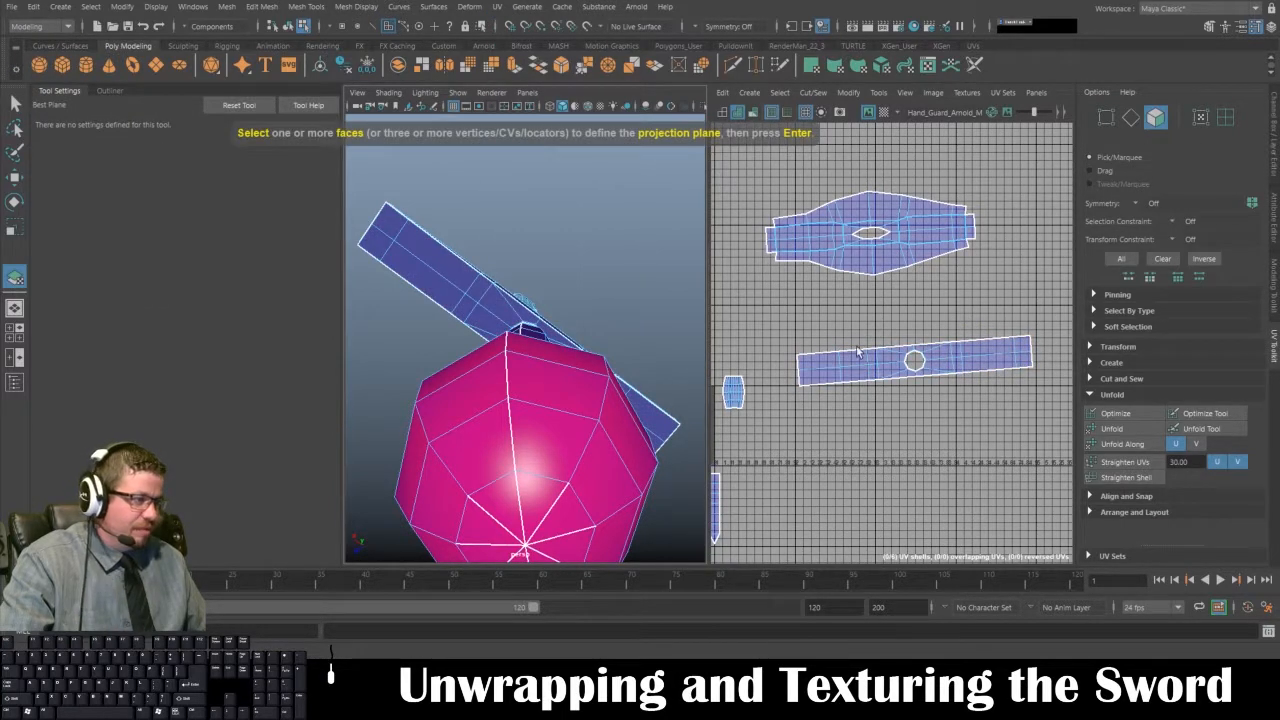
scroll(941, 375, down, 2)
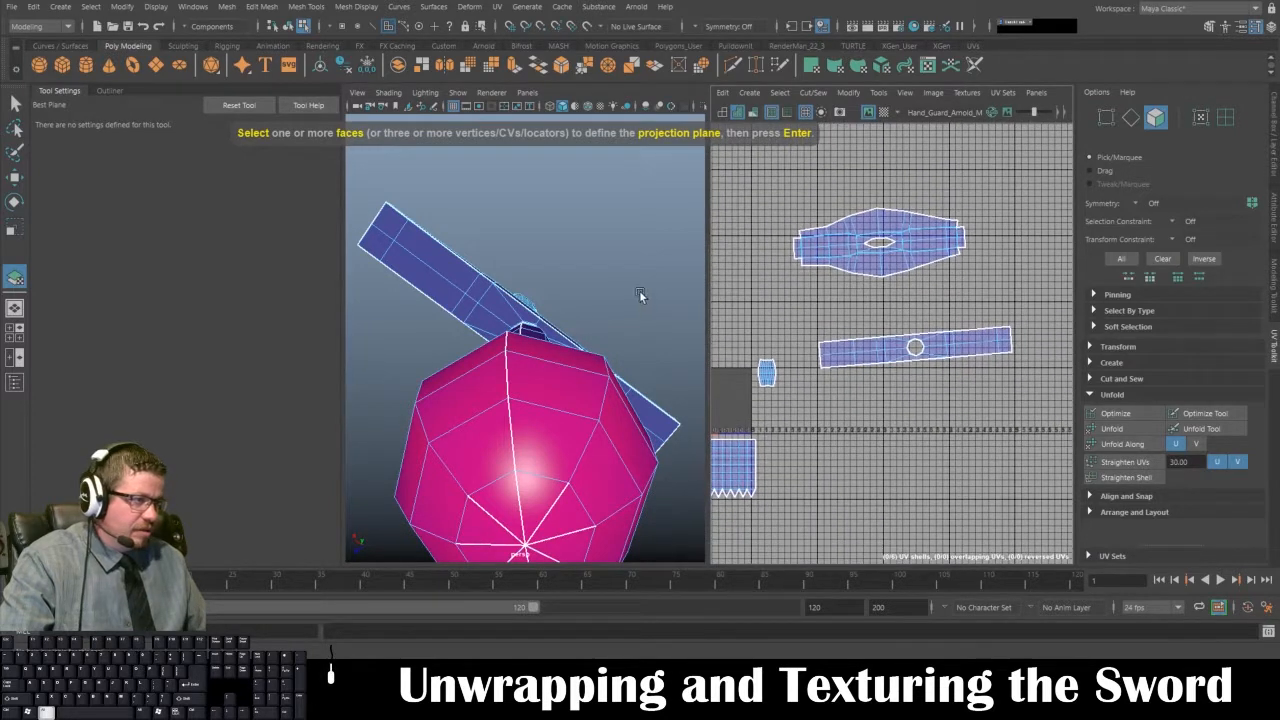
click(17, 104)
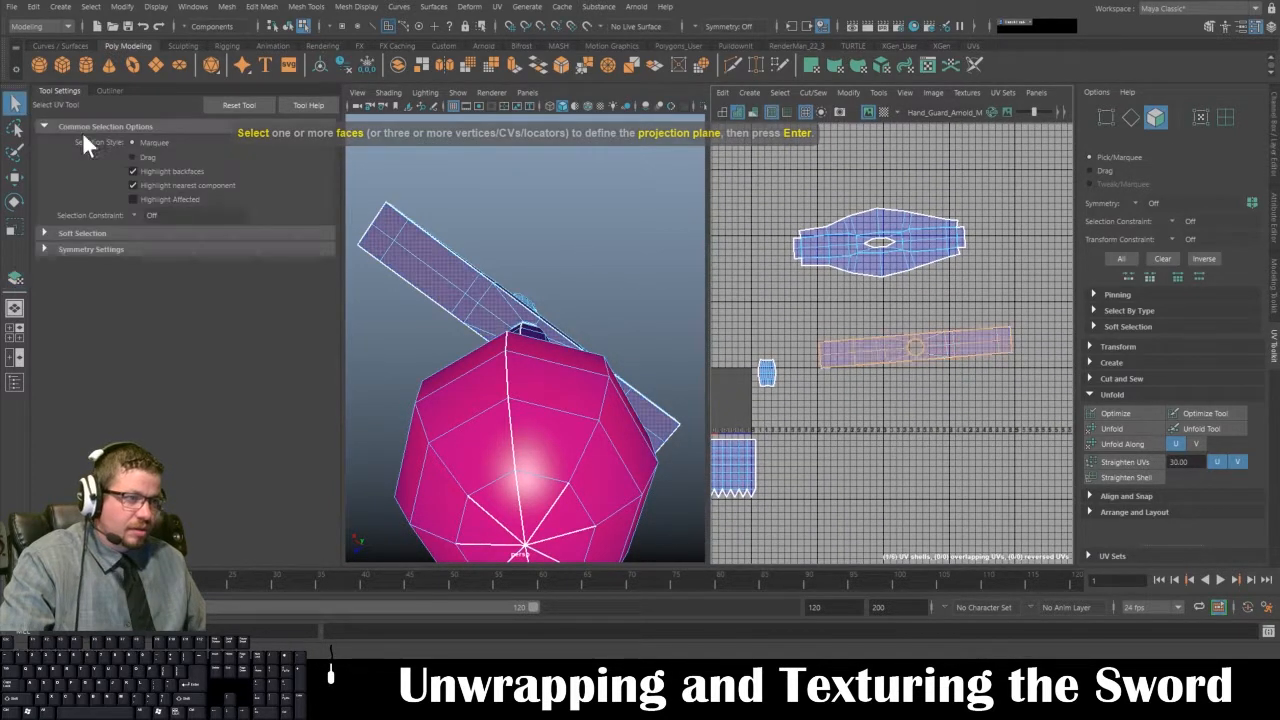
right_drag(875, 348, 776, 317)
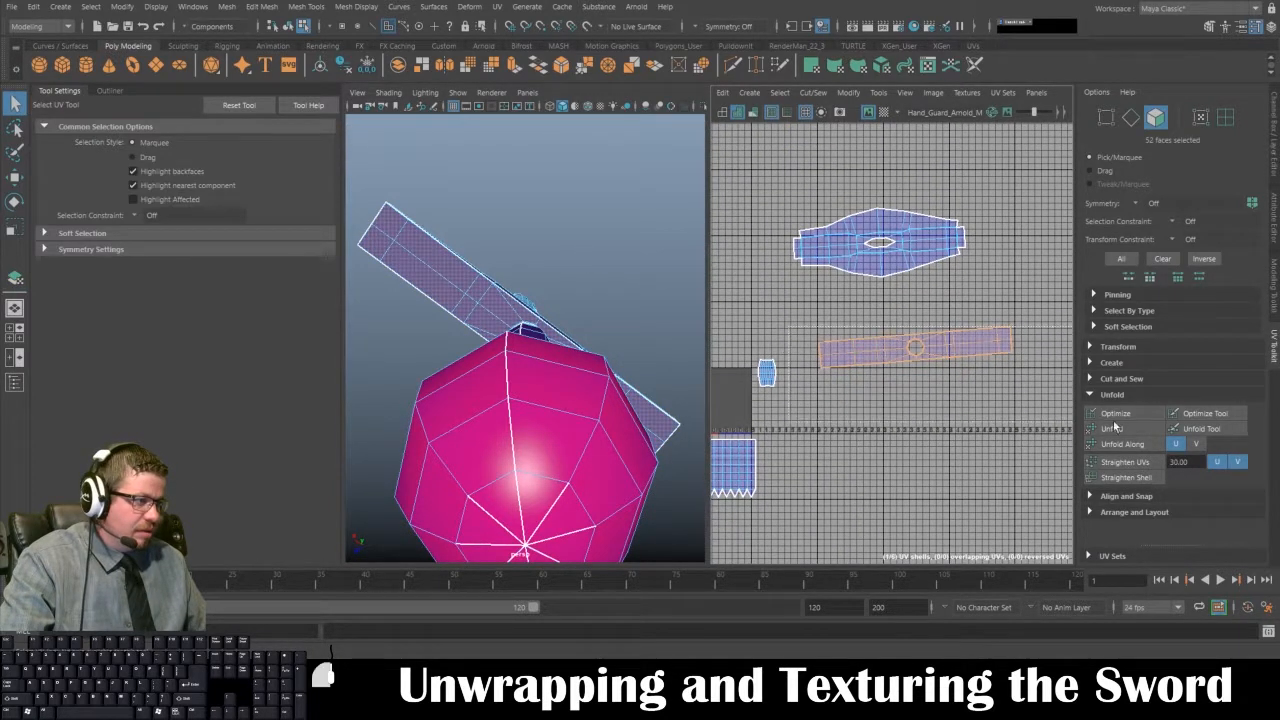
- Show the perspective view alone, turn it to the guard's underside, and start the Best Plane projection on the selected faces
alt+drag(532, 272, 490, 402)
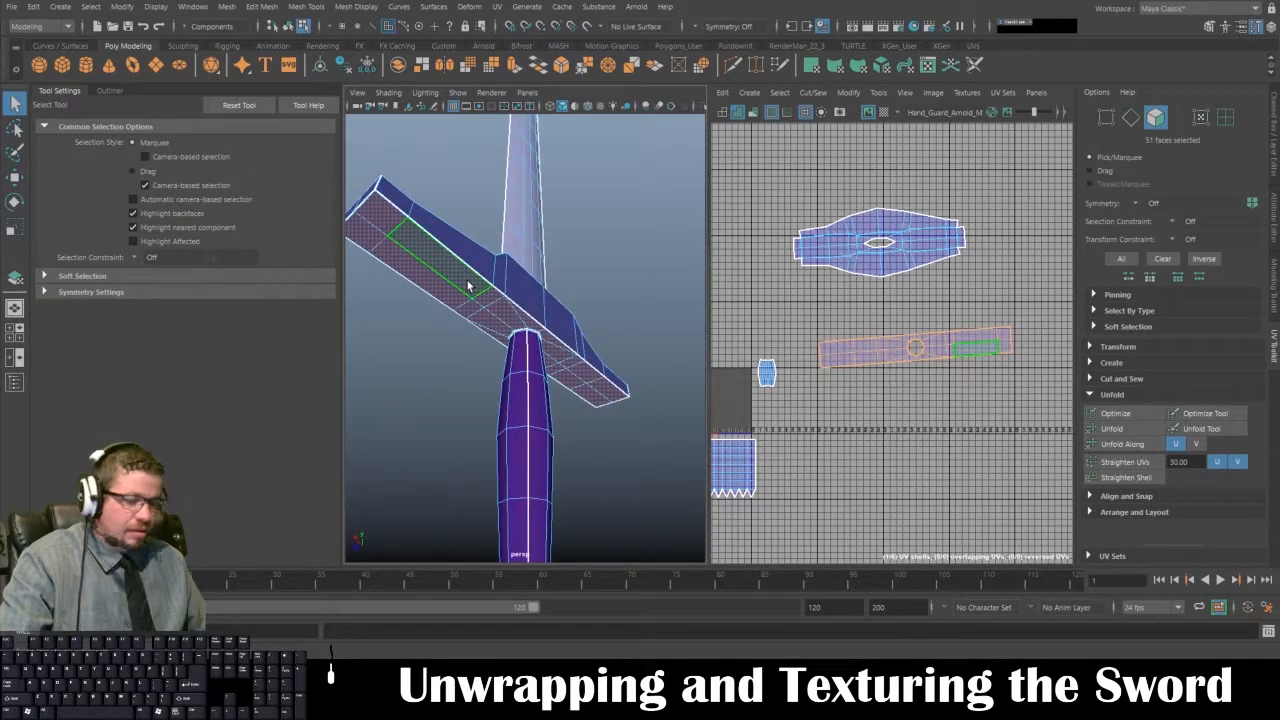
key(space)
alt+drag(560, 309, 640, 250)
mouse_move(640, 250)
alt+right_down()
mouse_move(648, 317)
mouse_move(629, 243)
alt+right_up()
click(497, 7)
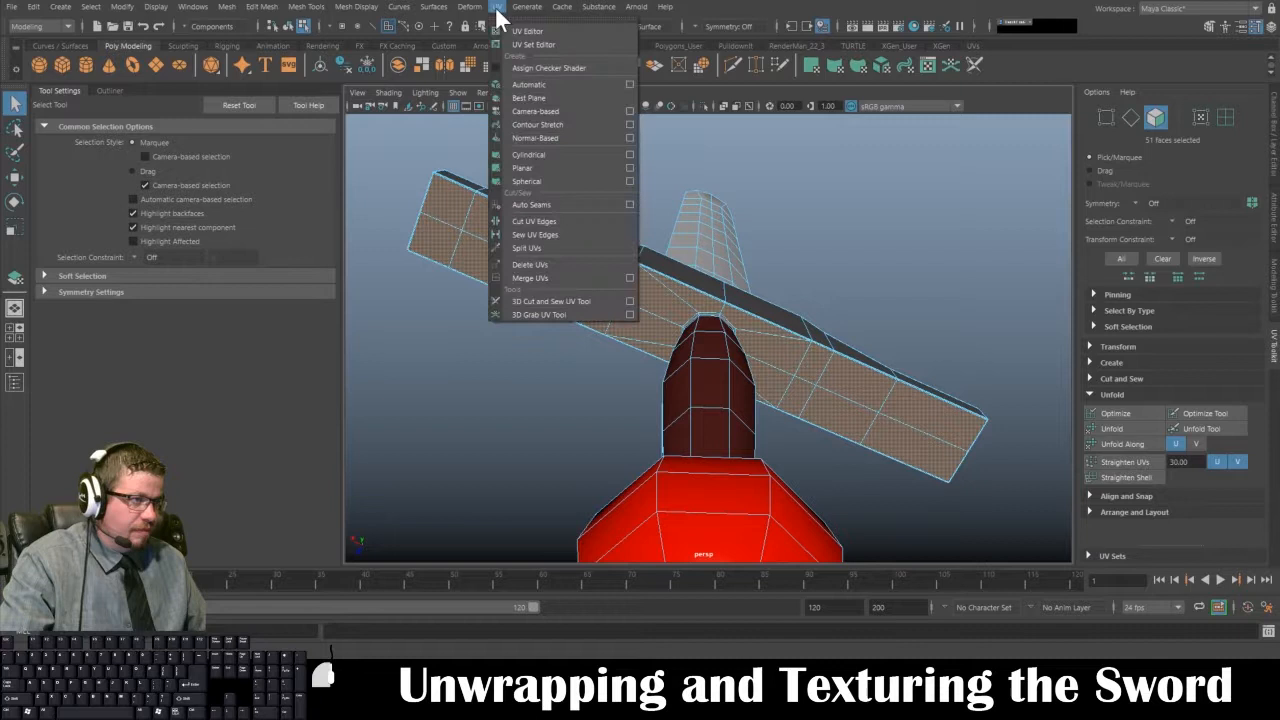
click(510, 86)
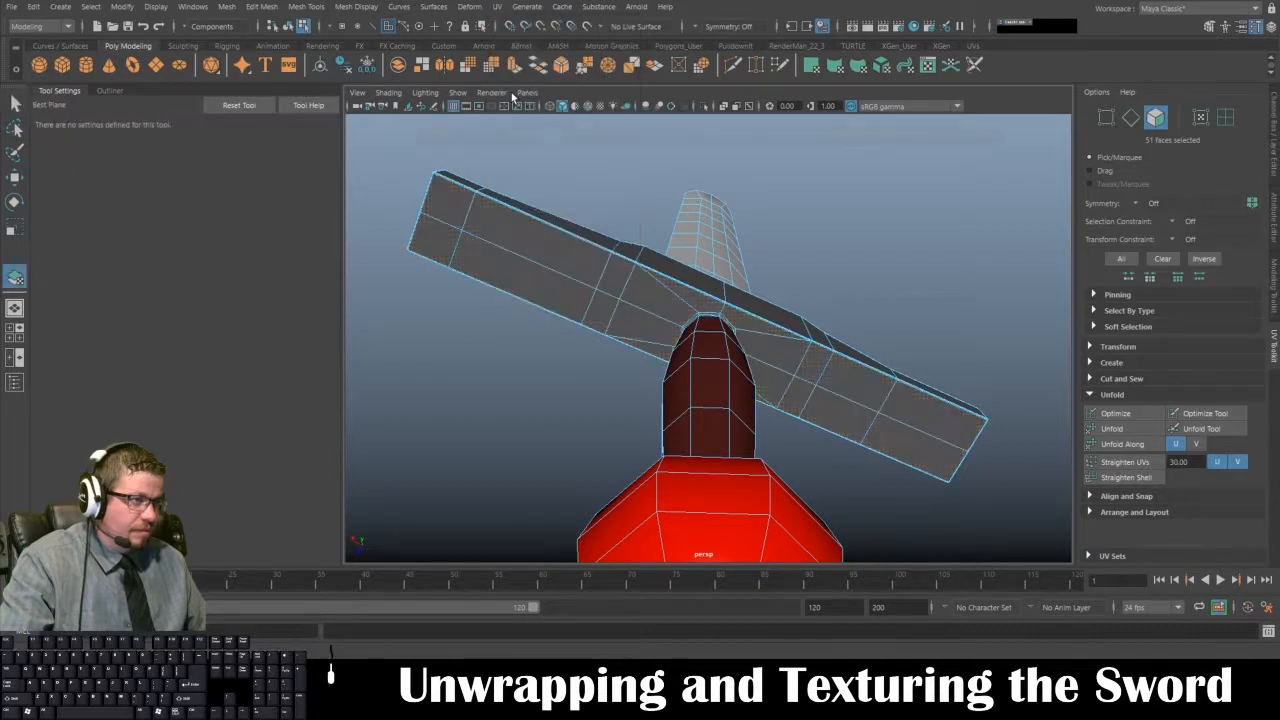
- With smooth preview on, pick the edge strip and both face rows of one underside arm to define the projection plane
click(455, 206)
key(3)
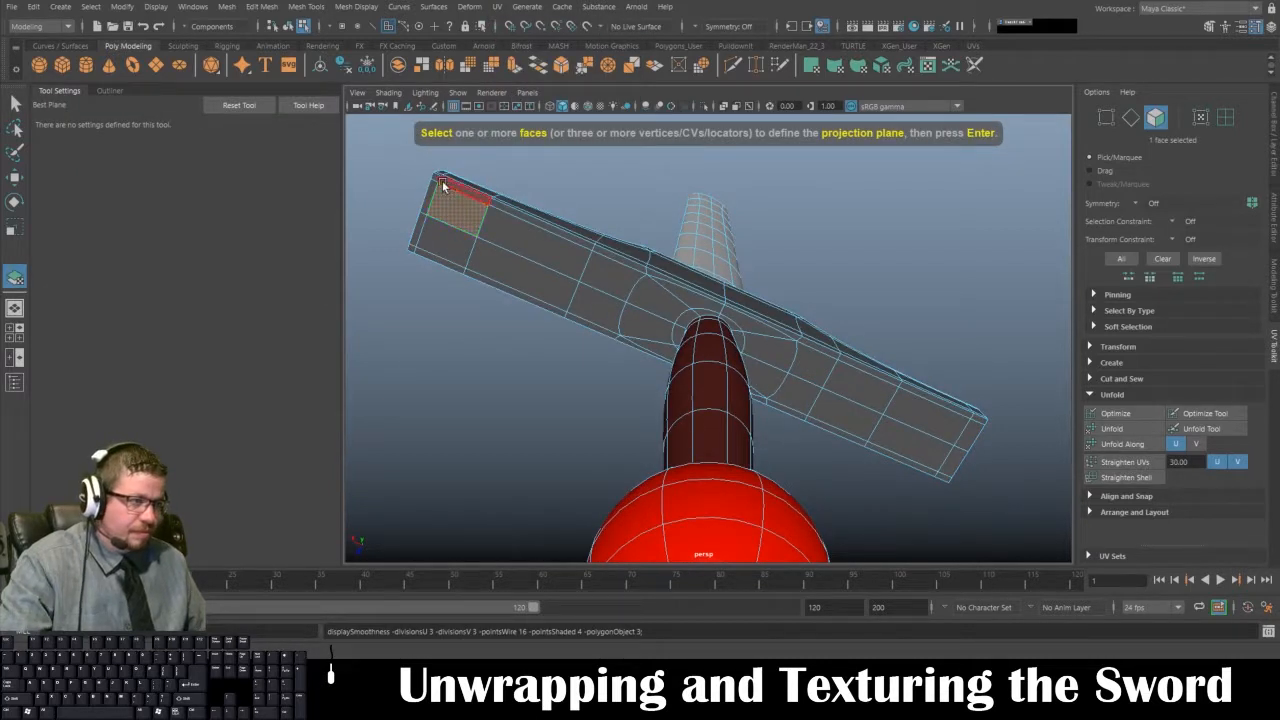
click(435, 179)
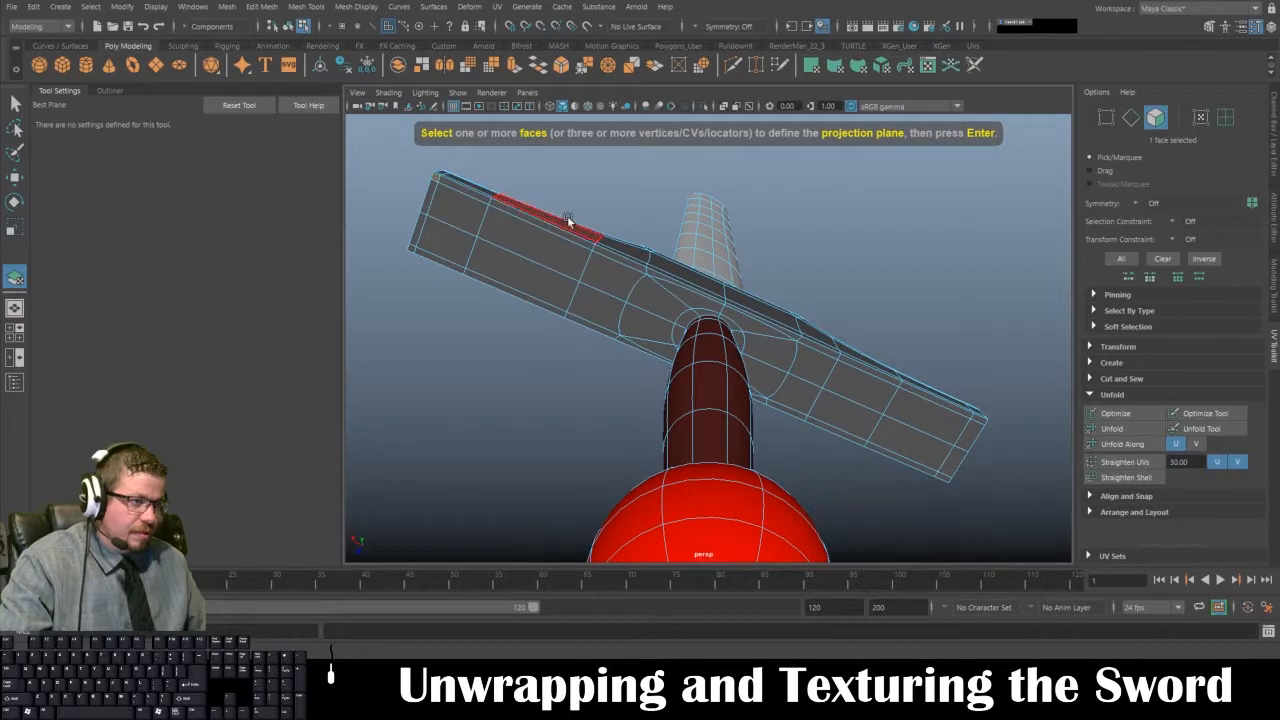
shift+double_click(977, 424)
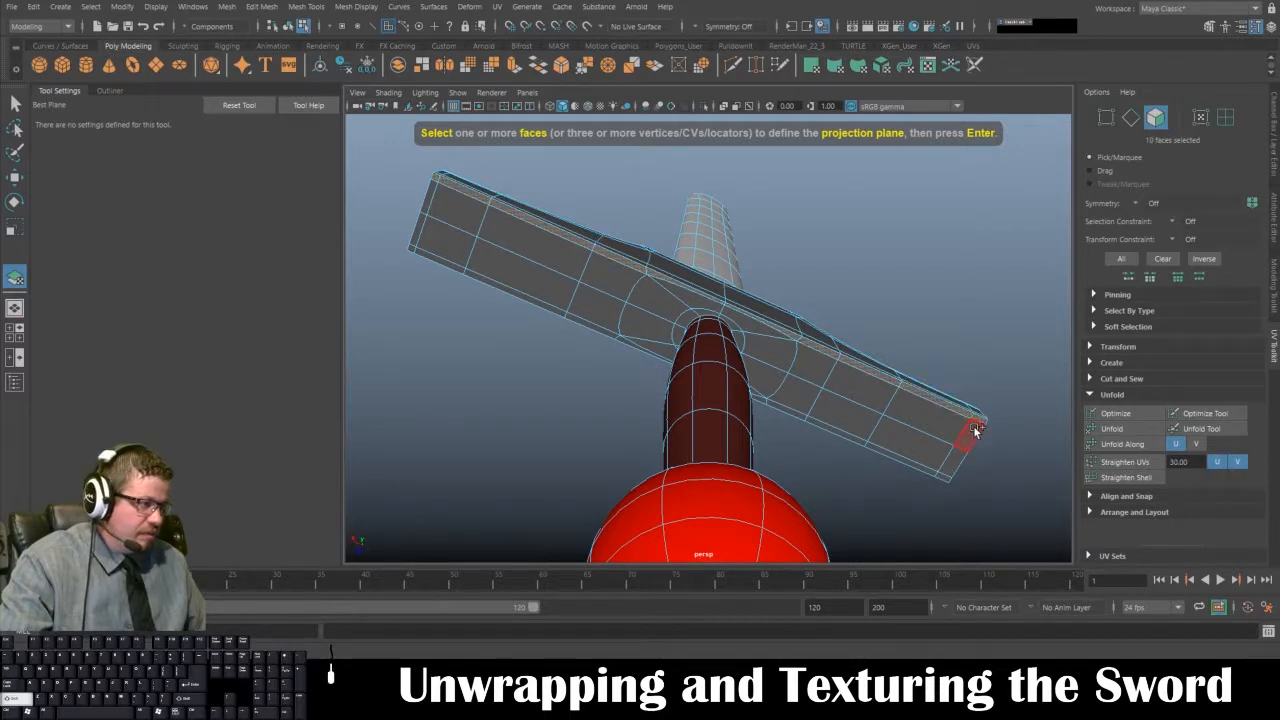
shift+double_click(775, 366)
shift+click(766, 383)
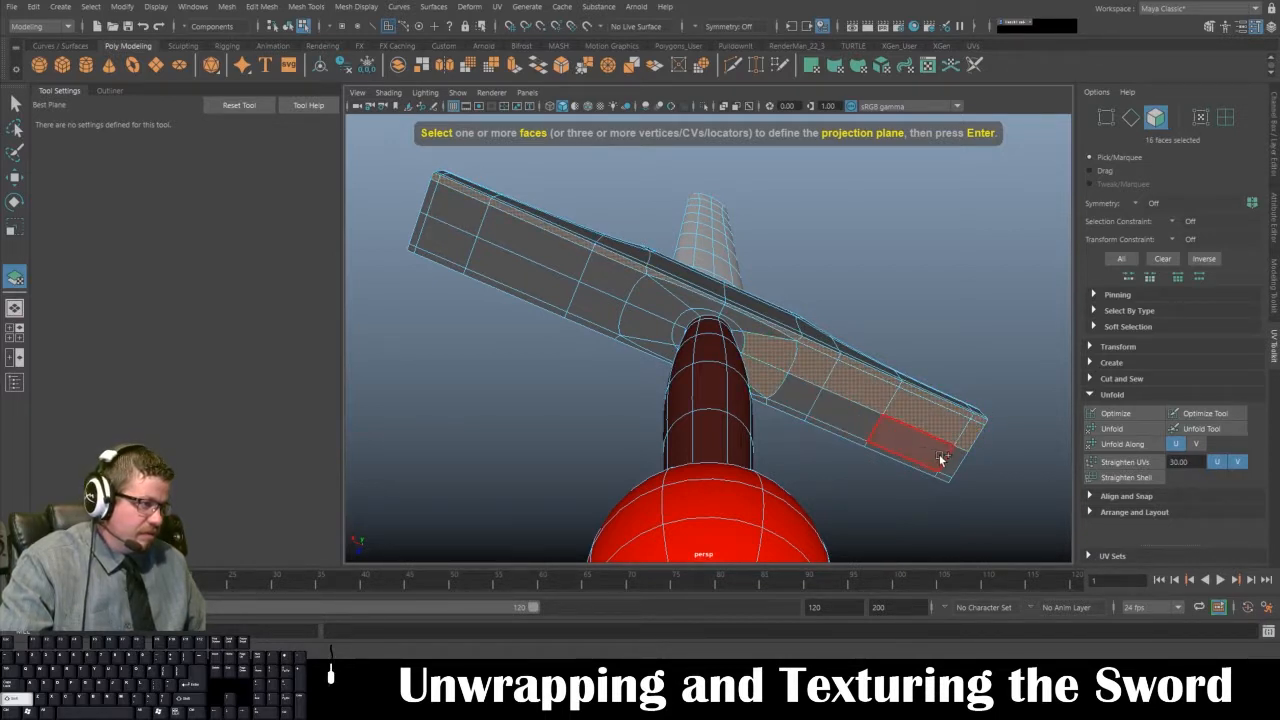
shift+double_click(951, 463)
- Add the other arm's underside faces and the faces around the handle hole to the plane definition, and apply the Best Plane projection
alt+drag(838, 418, 1029, 371)
shift+double_click(984, 158)
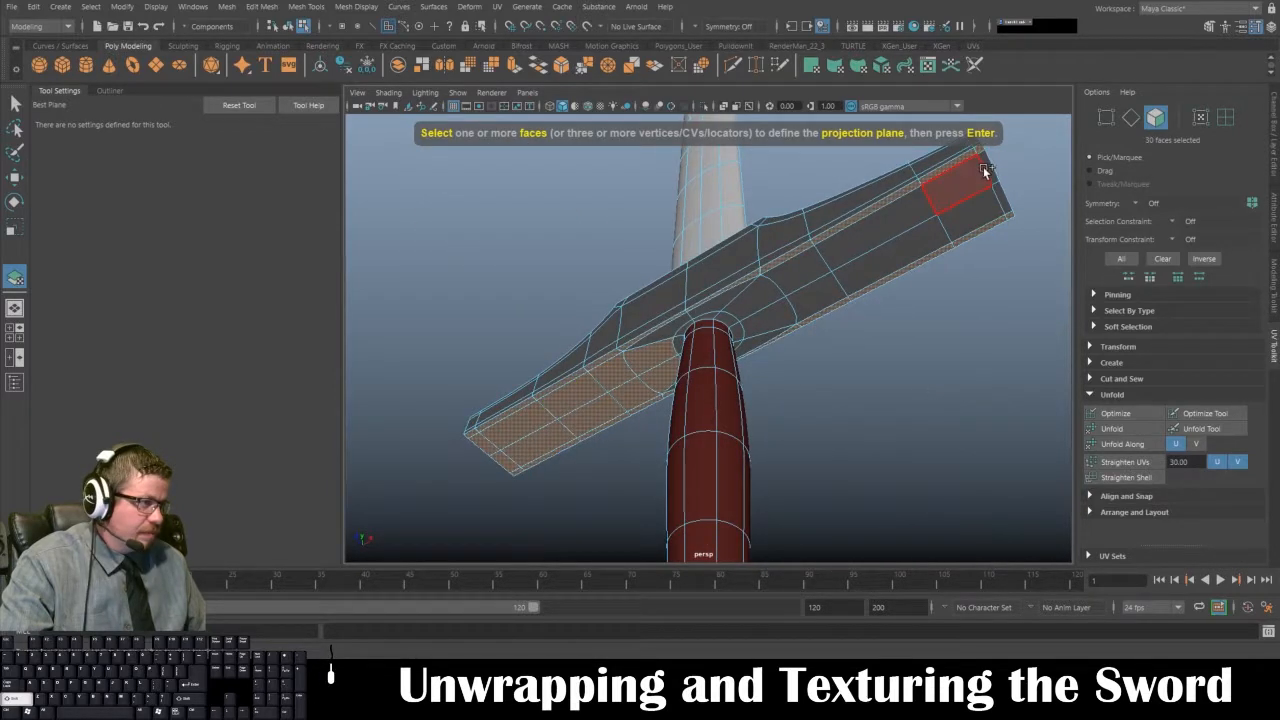
shift+double_click(748, 297)
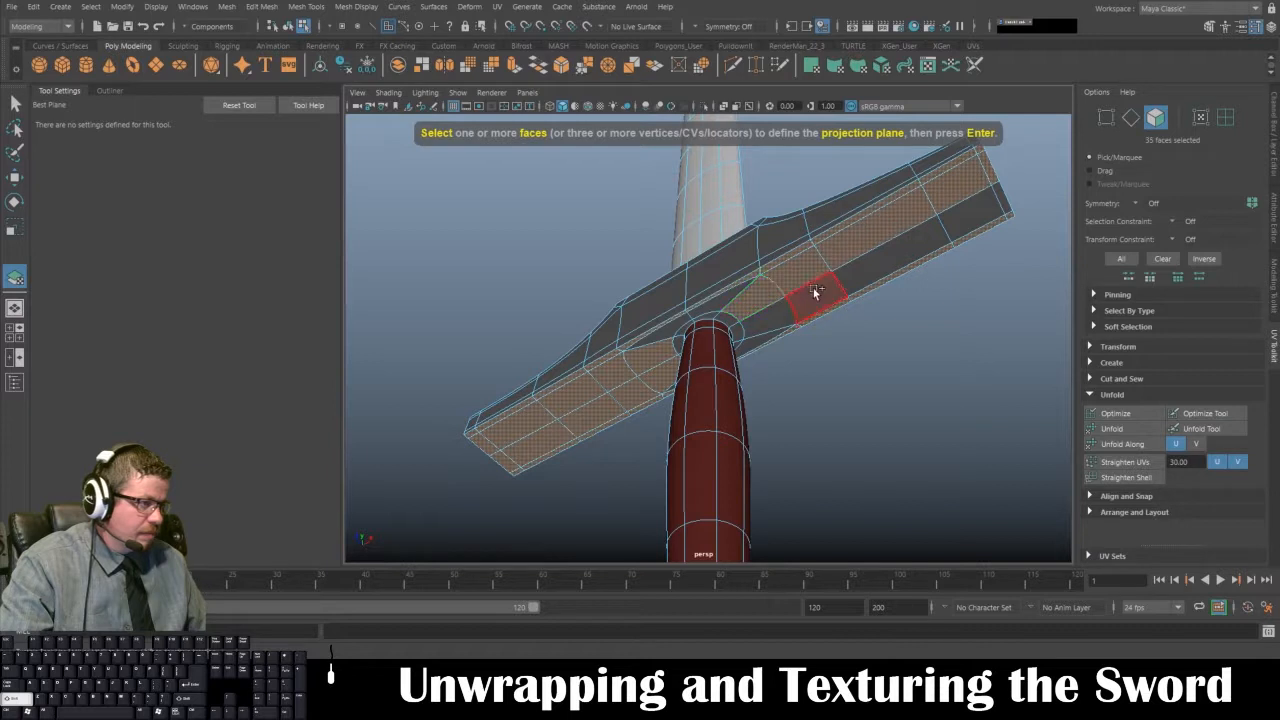
shift+click(987, 217)
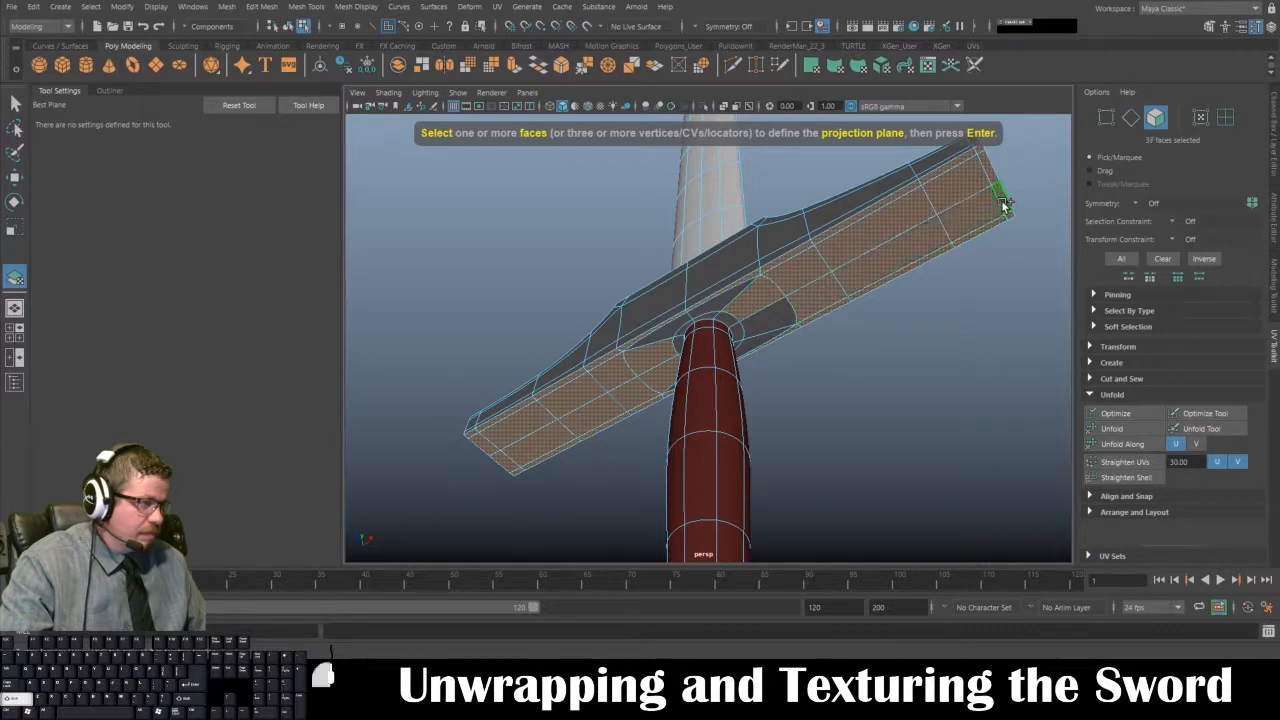
shift+click(763, 316)
shift+click(759, 342)
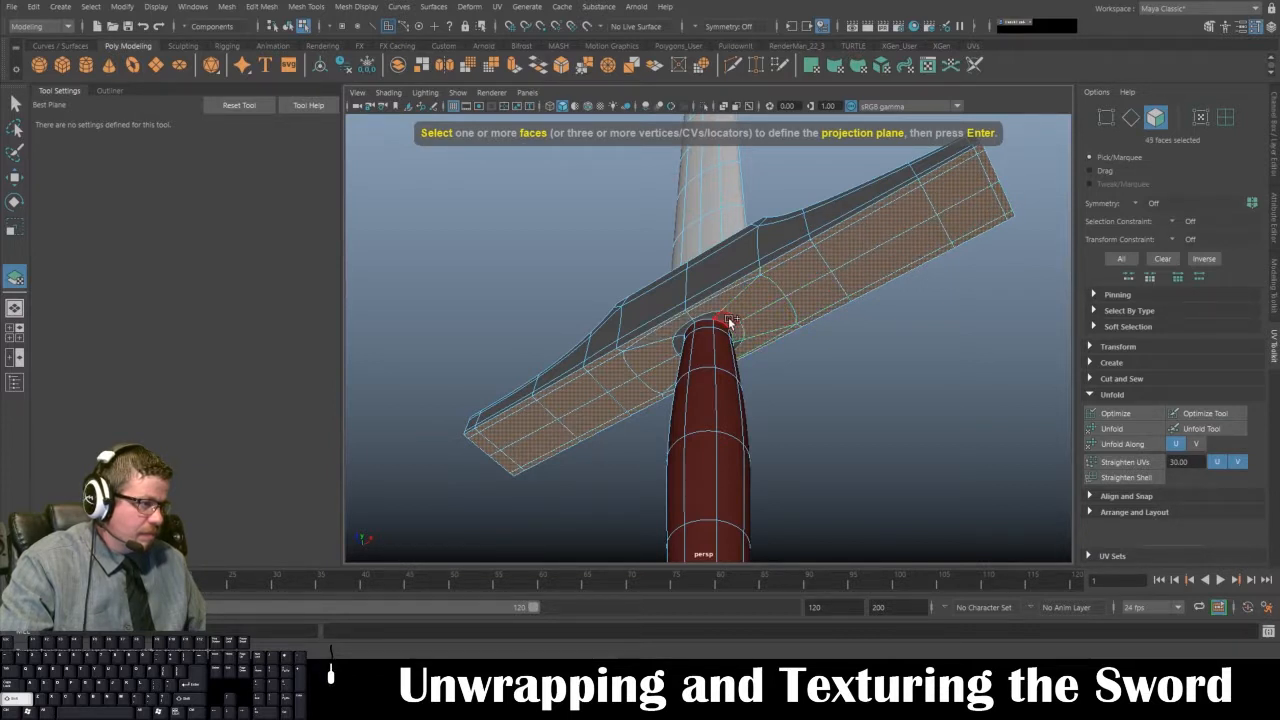
key(Return)
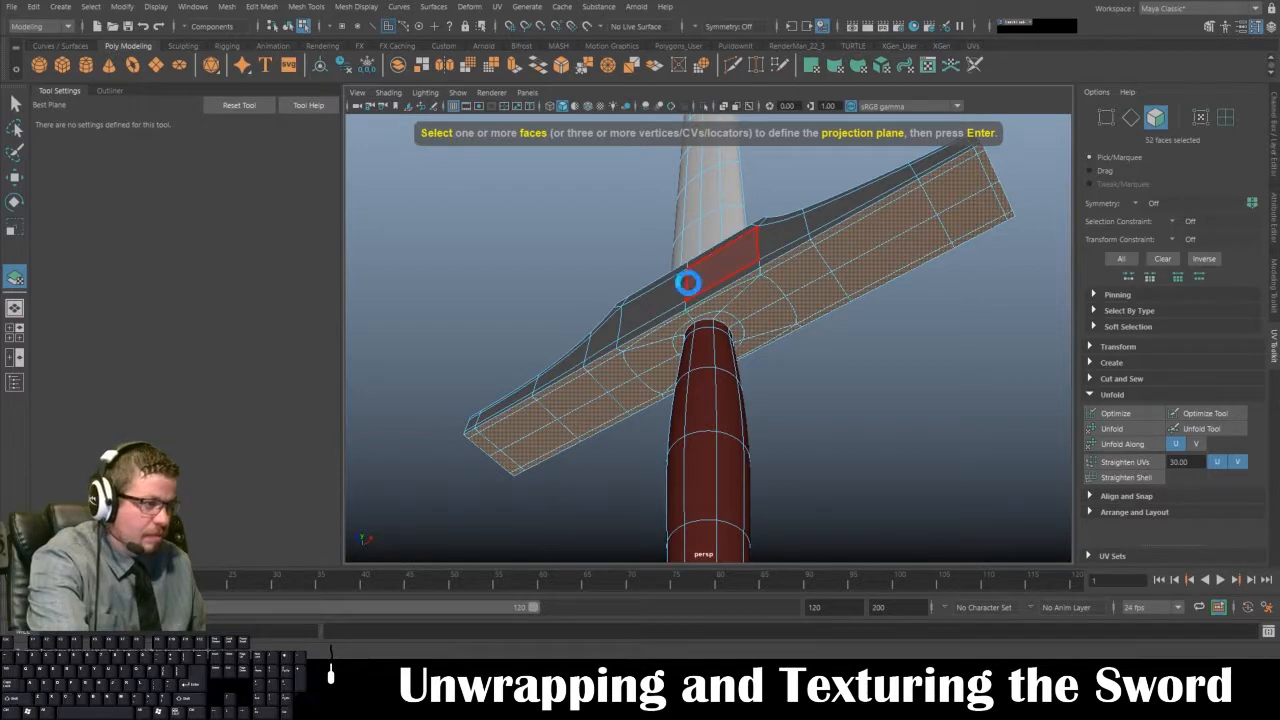
- Restore the perspective view beside the UV editor, return to object mode, and select the sword to display its UV shells
alt+drag(689, 278, 766, 282)
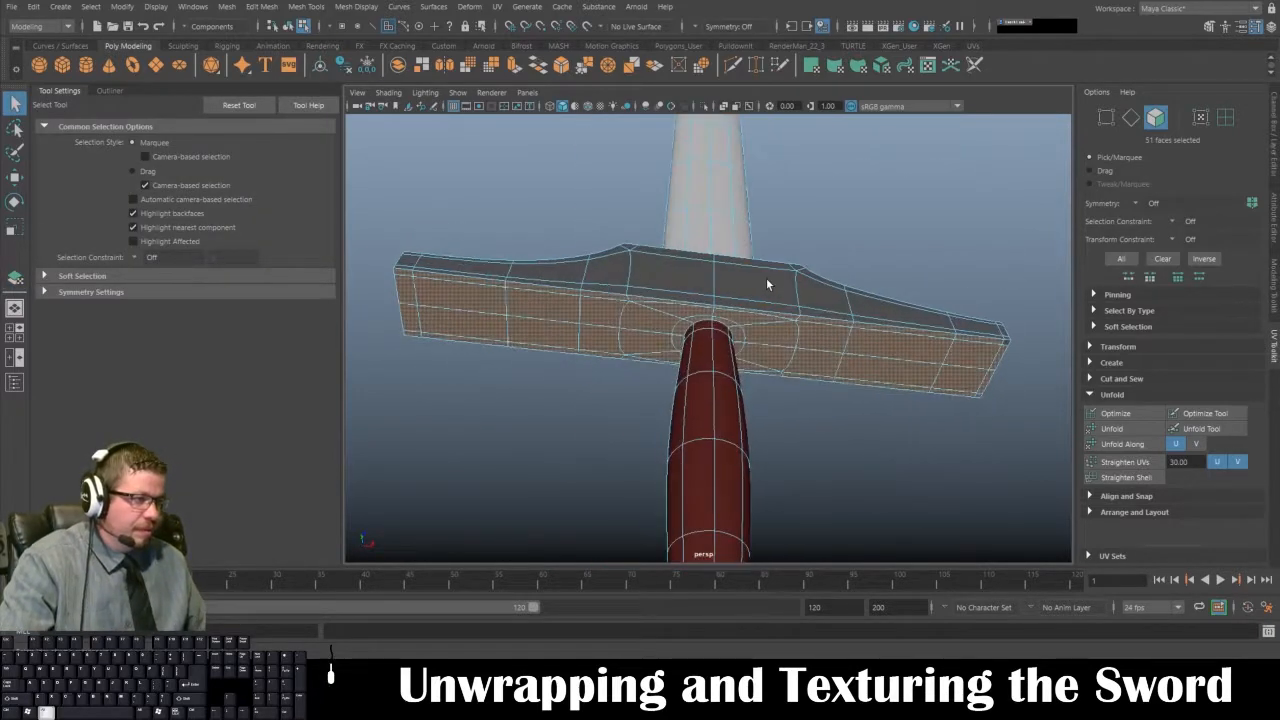
key(space)
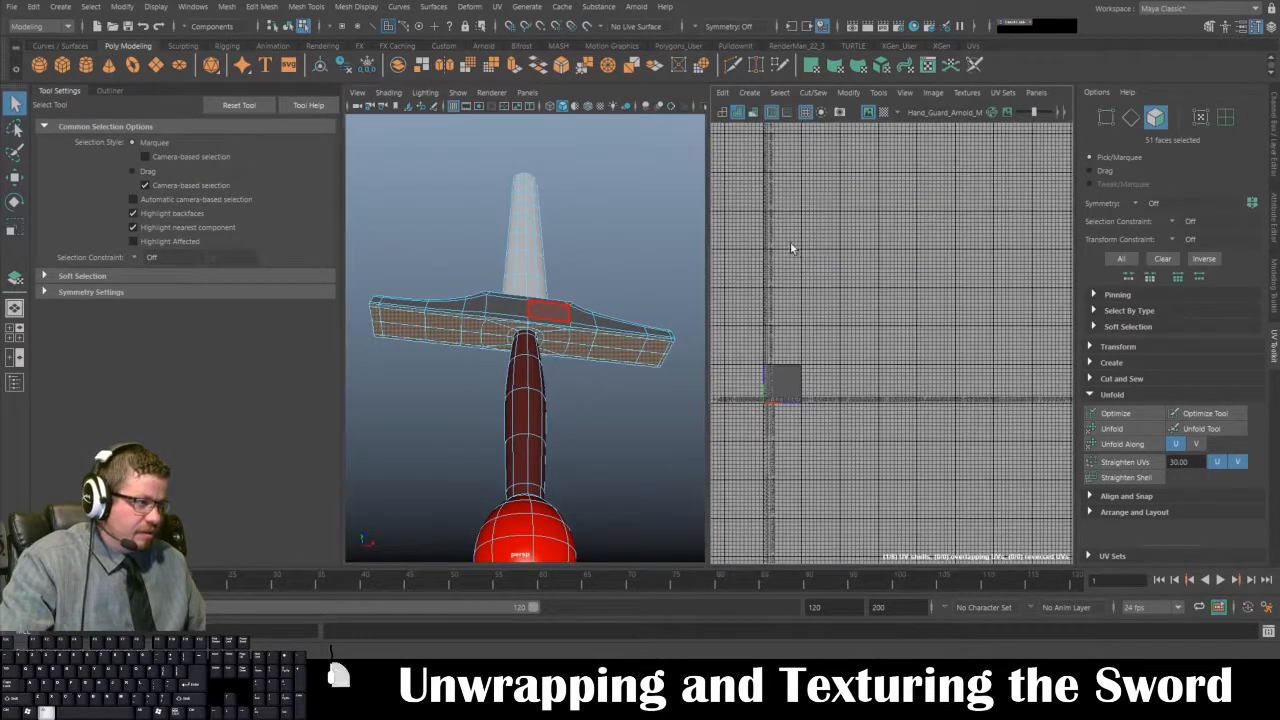
right_drag(497, 265, 571, 300)
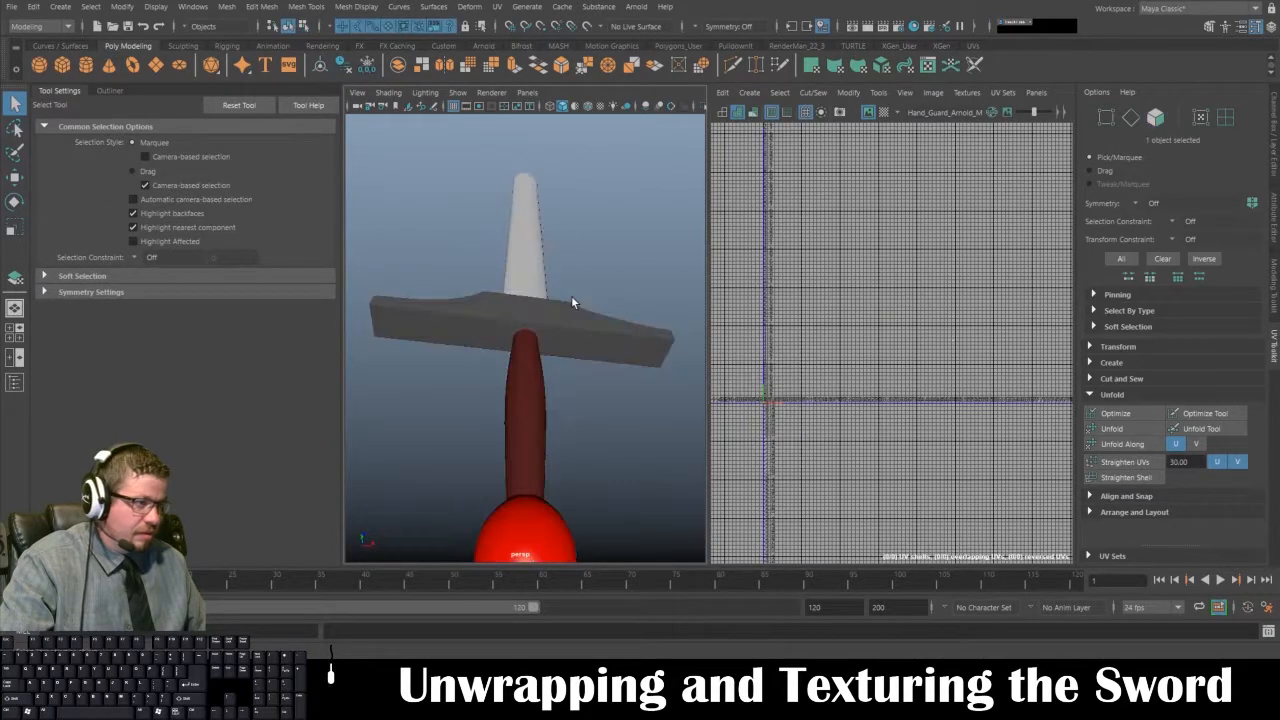
click(590, 352)
scroll(860, 300, up, 6)
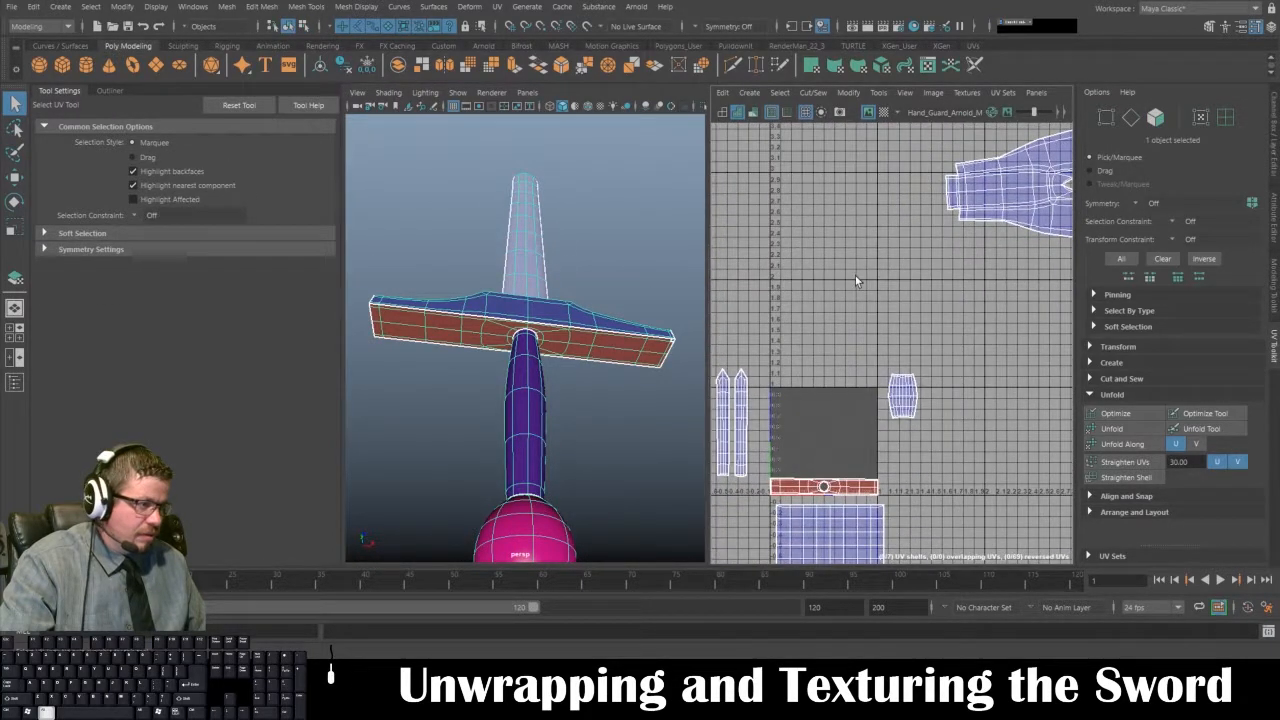
- With the Move UV Shell tool, place the guard's new underside shell in the empty space beneath the large guard shell
alt+middle_drag(895, 378, 858, 242)
click(880, 94)
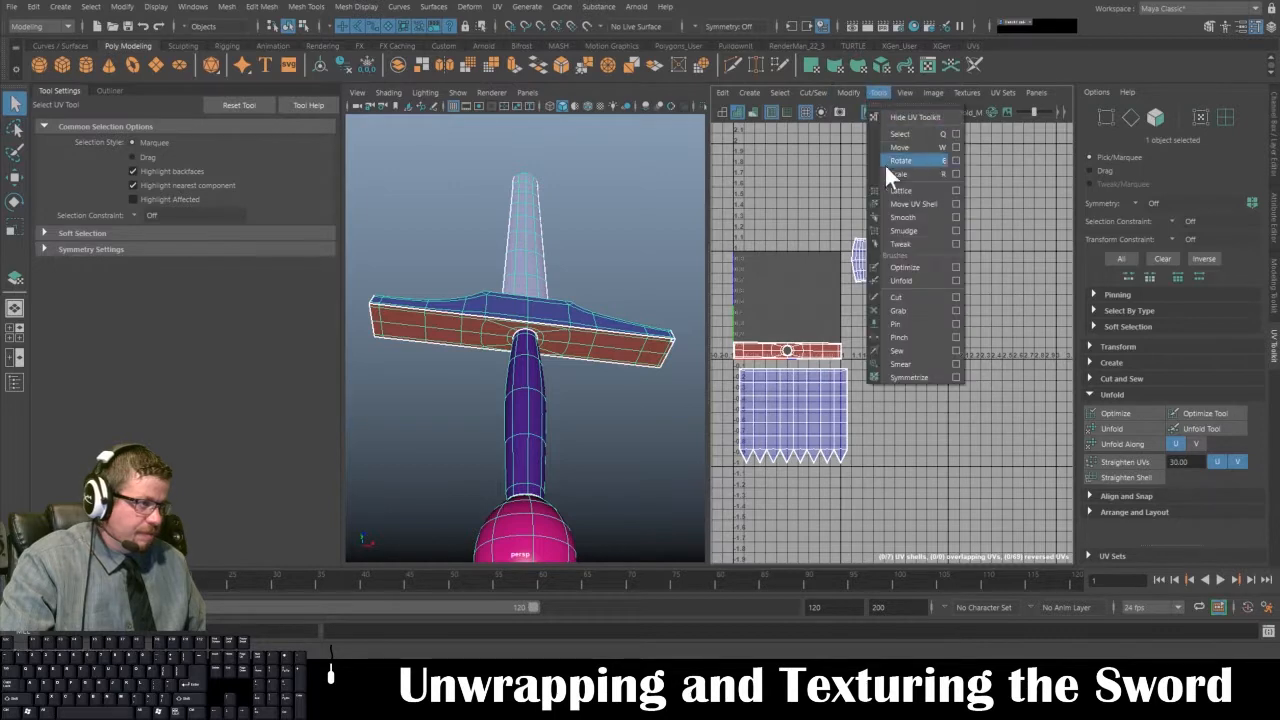
click(884, 204)
drag(822, 347, 1089, 144)
alt+middle_drag(989, 200, 826, 337)
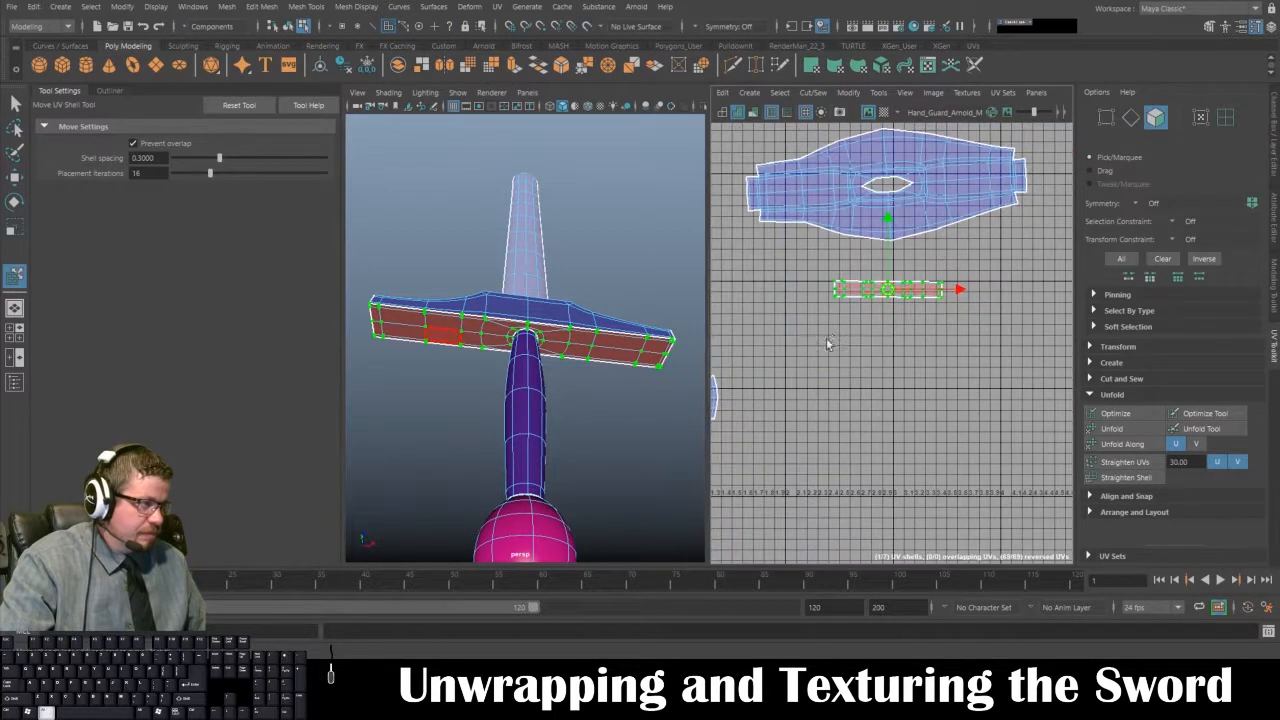
- Flip the reversed underside shell and check its layout up close
click(847, 93)
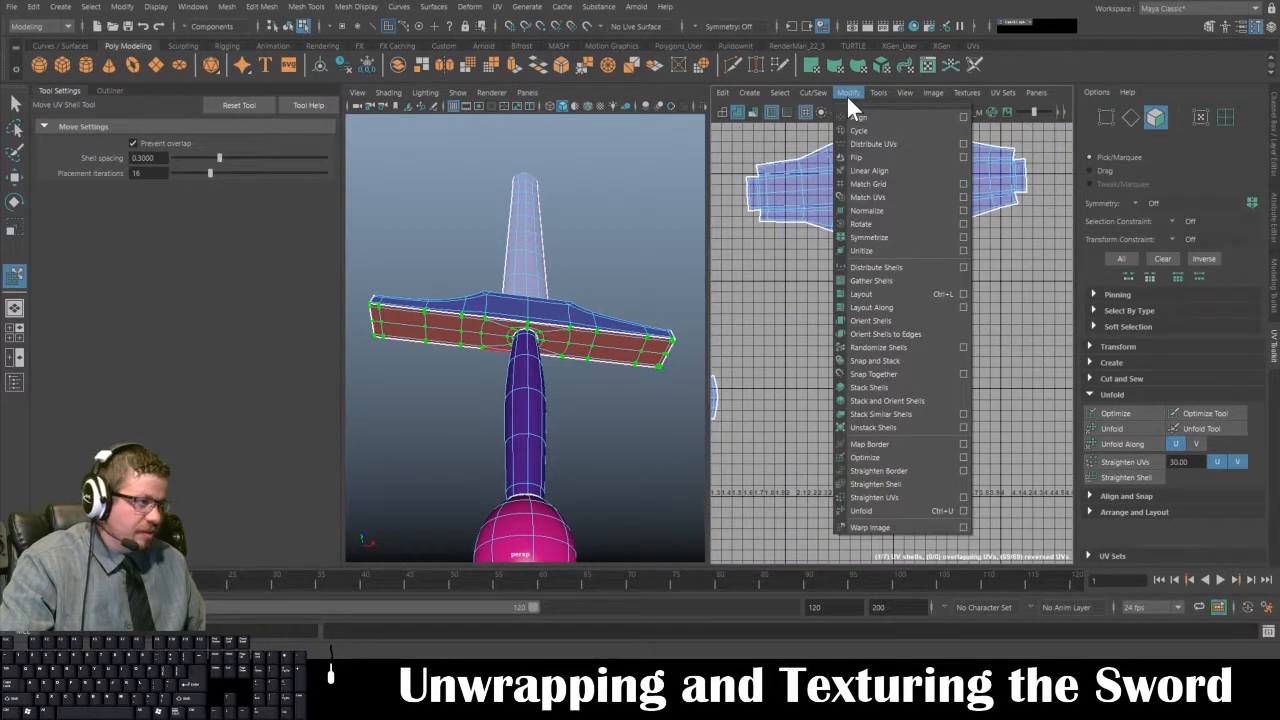
click(855, 137)
scroll(921, 295, up, 3)
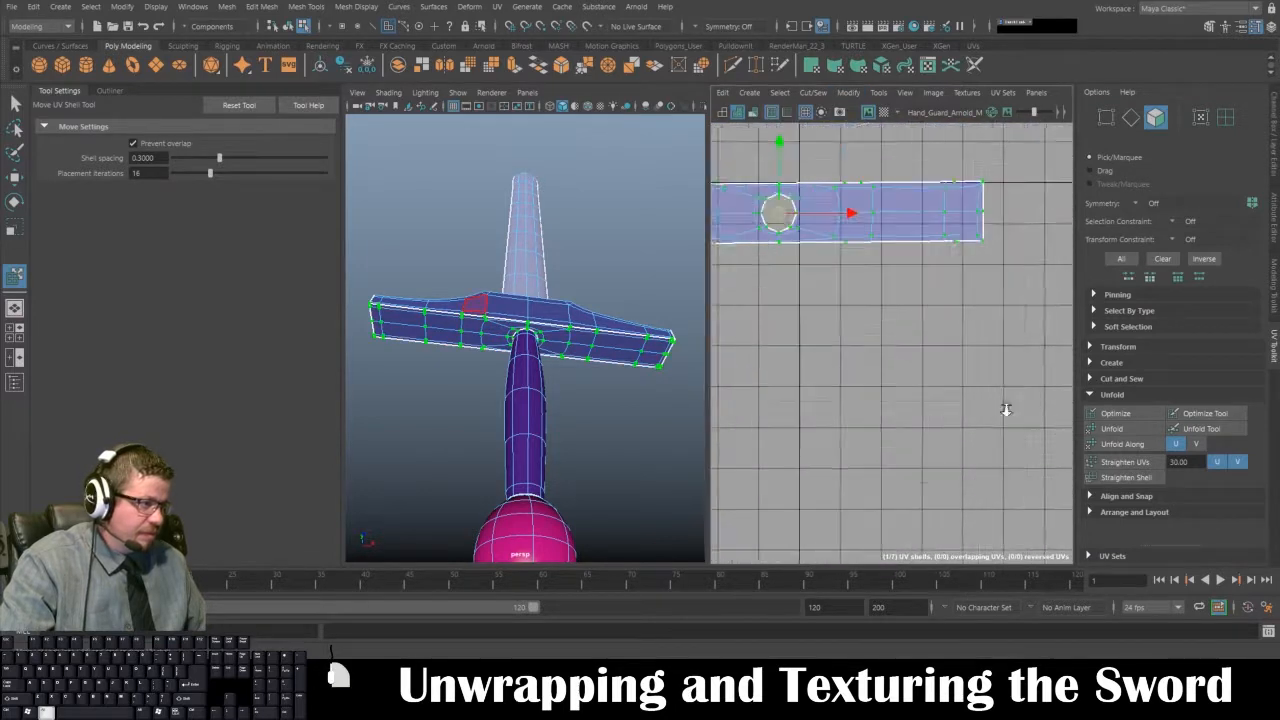
scroll(861, 279, down, 5)
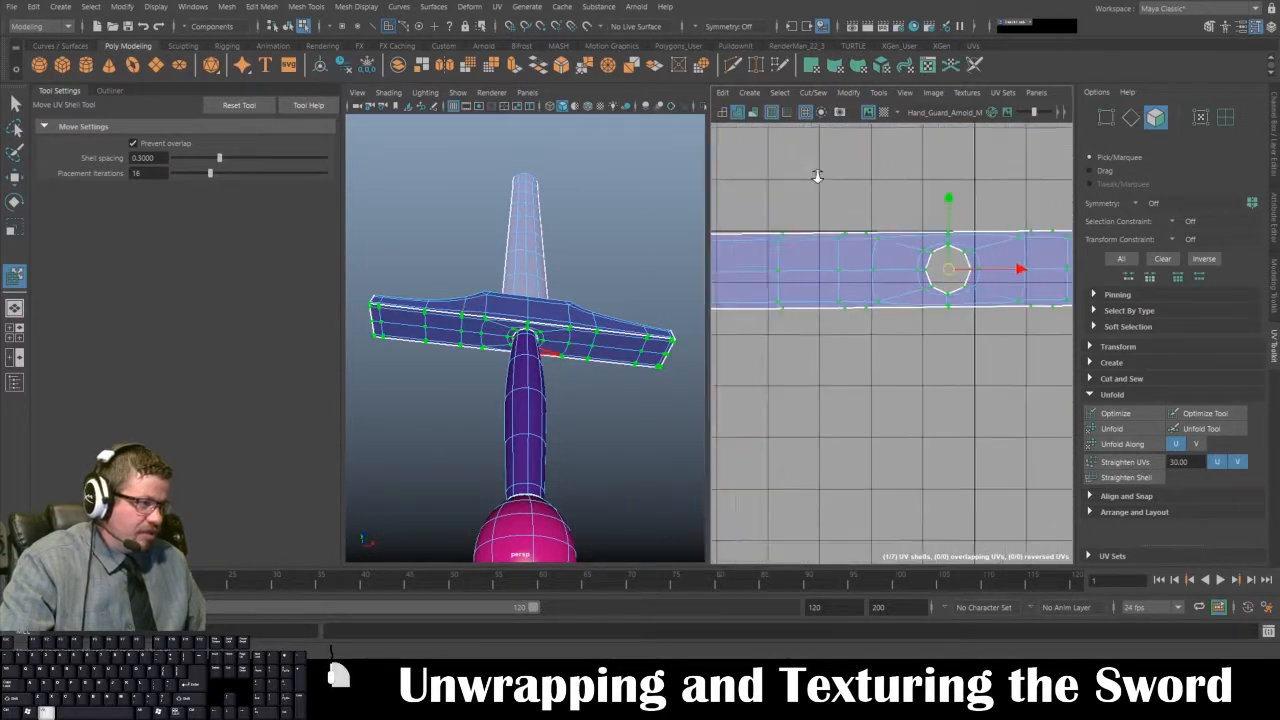
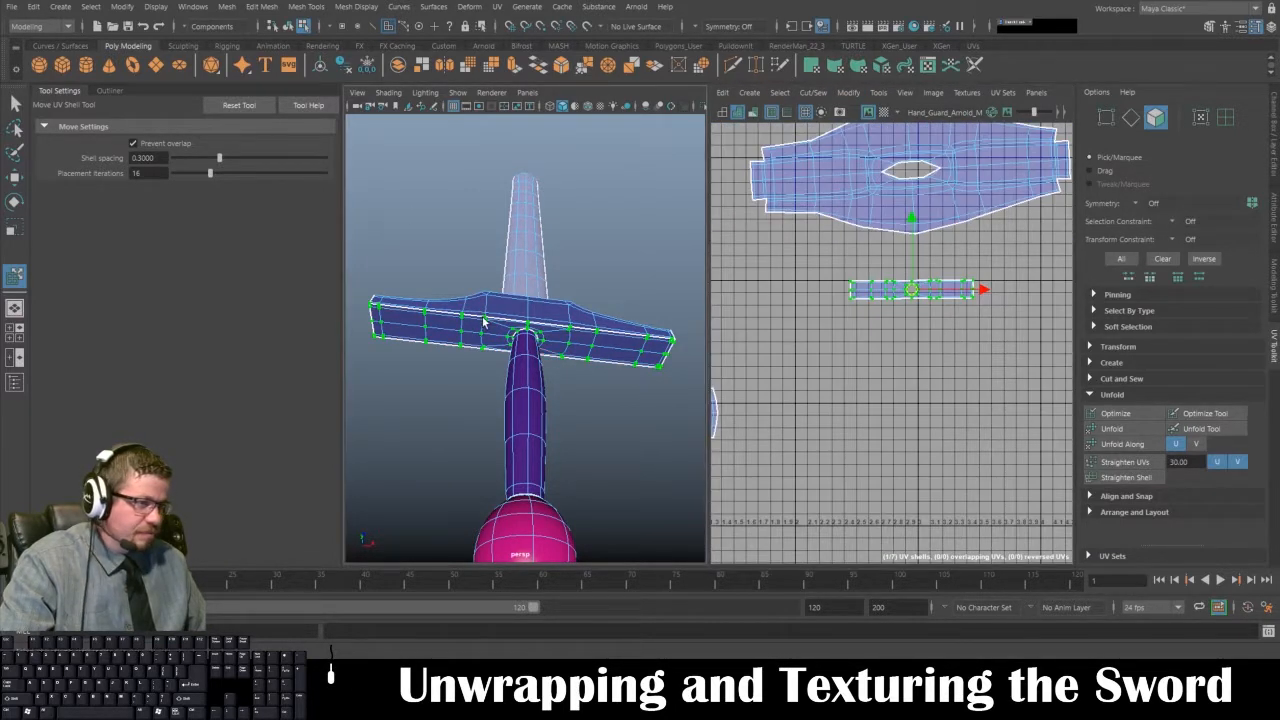
- Select the three face rings of the handle nearest the guard
alt+drag(507, 315, 620, 392)
scroll(620, 392, down, 1)
alt+drag(512, 354, 619, 369)
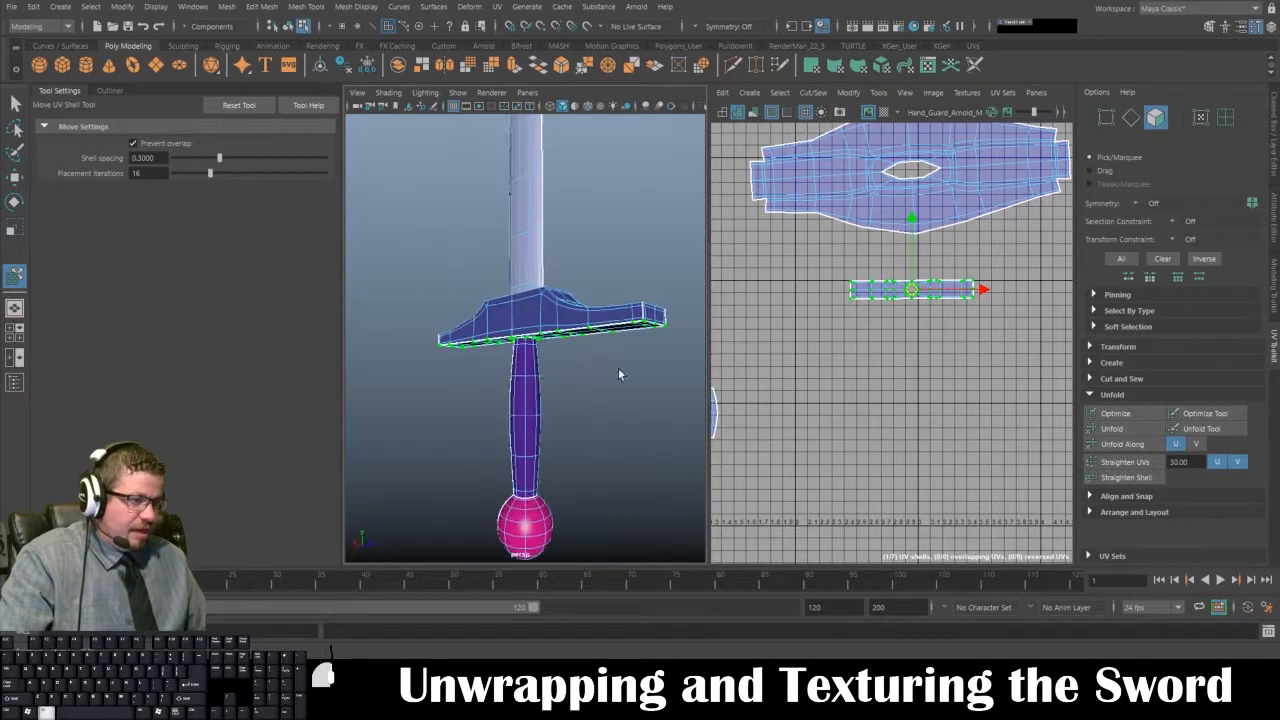
scroll(601, 409, up, 9)
click(500, 362)
shift+double_click(532, 361)
shift+click(511, 414)
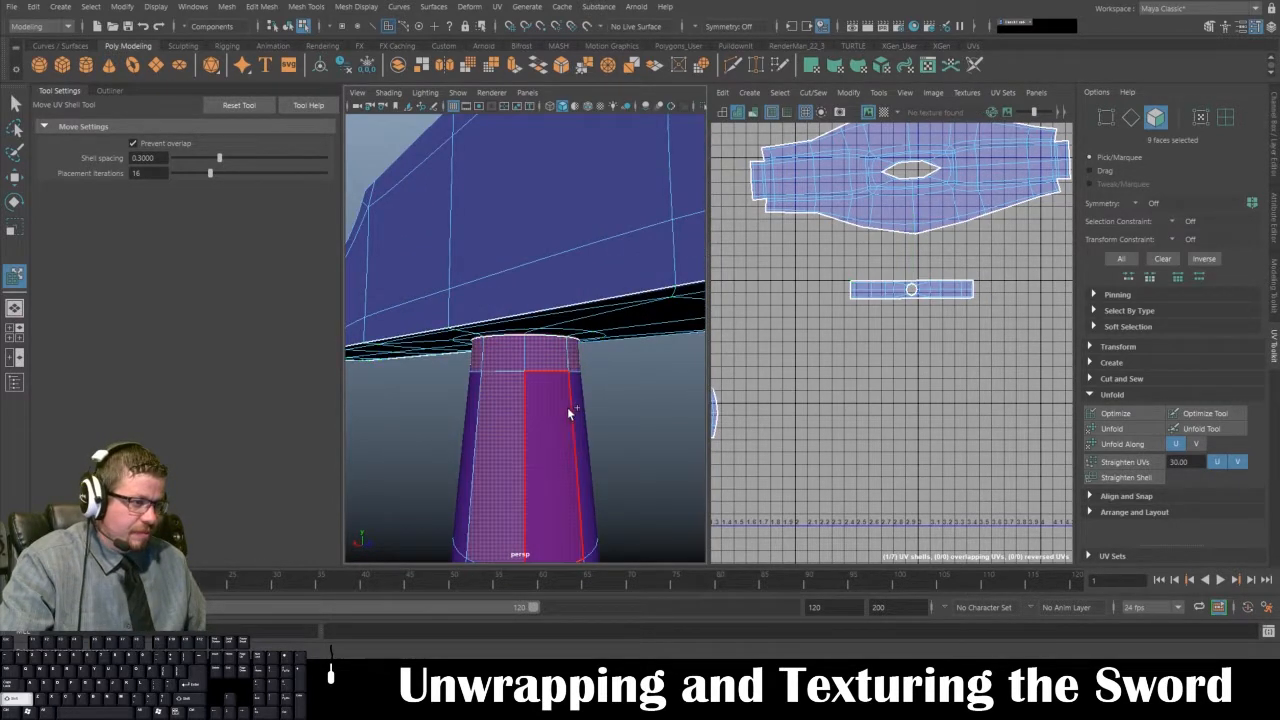
shift+double_click(567, 413)
alt+drag(571, 372, 573, 243)
shift+click(517, 464)
shift+double_click(475, 463)
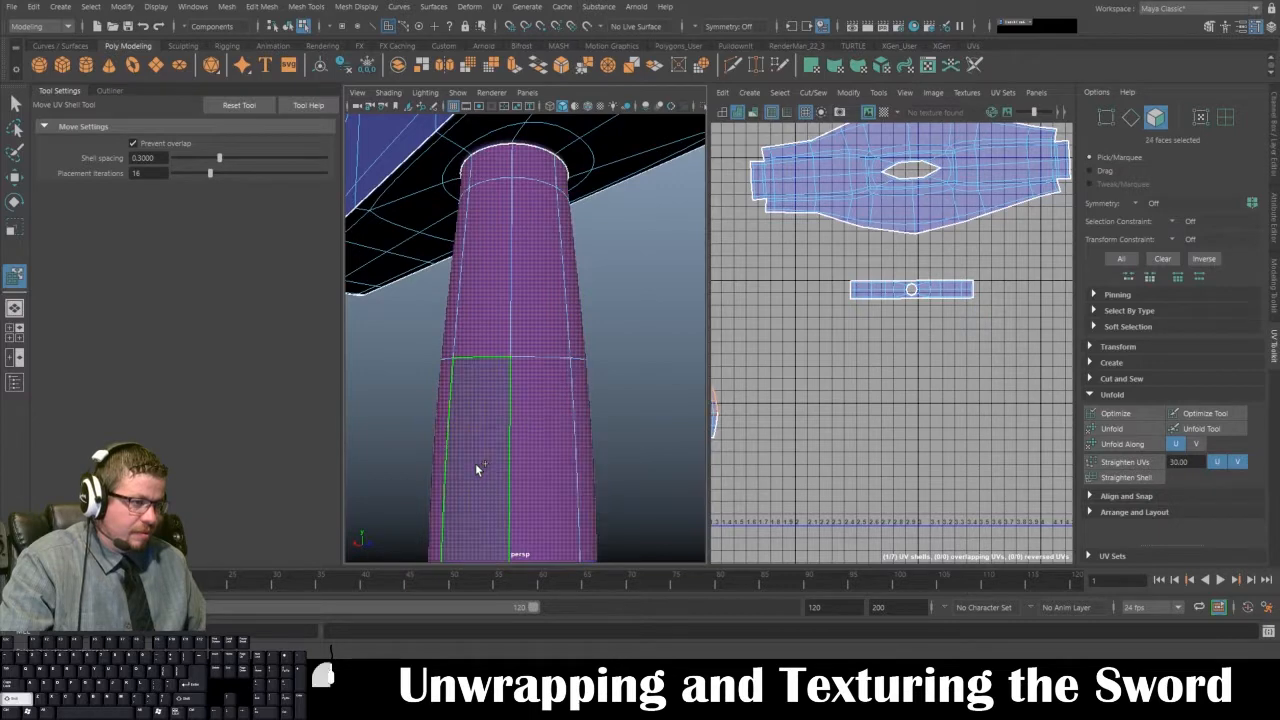
- Add the remaining three face rings of the handle down to the pommel to the selection
alt+middle_drag(534, 486, 532, 158)
shift+click(453, 374)
shift+double_click(551, 403)
alt+middle_drag(551, 404, 577, 254)
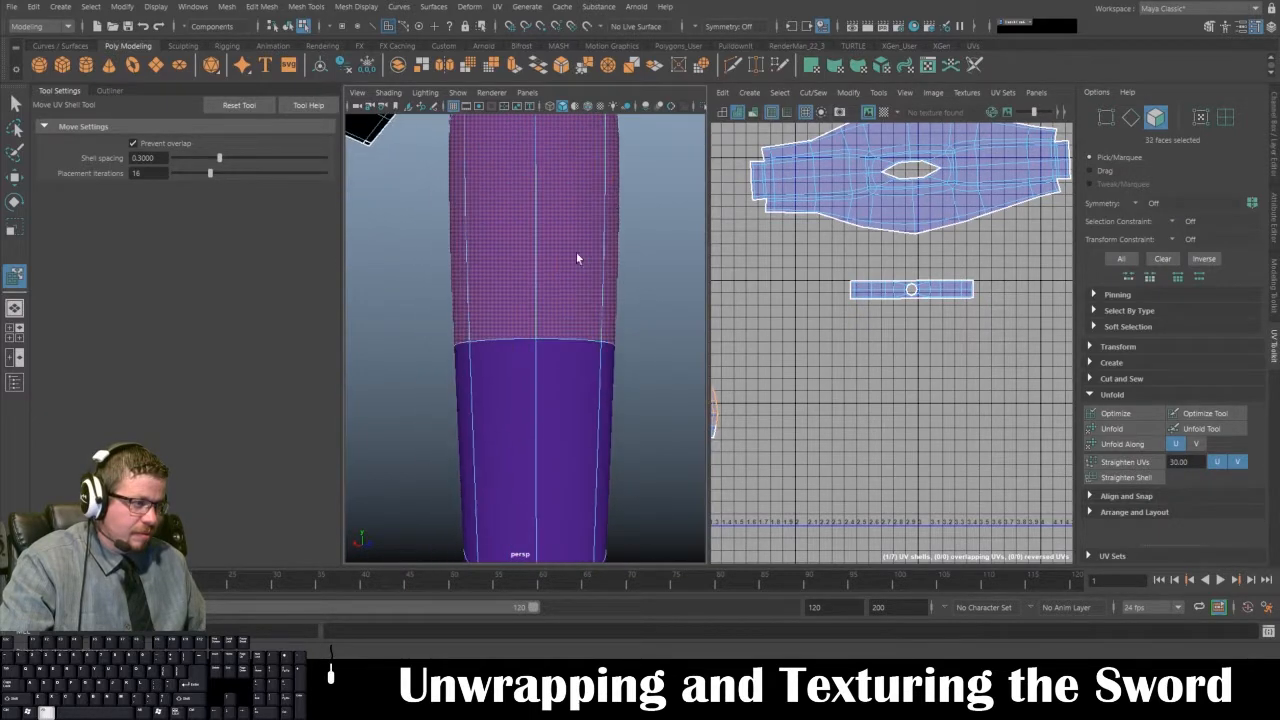
shift+click(512, 438)
shift+double_click(561, 441)
alt+right_drag(563, 438, 541, 407)
alt+middle_drag(541, 407, 539, 353)
shift+click(529, 456)
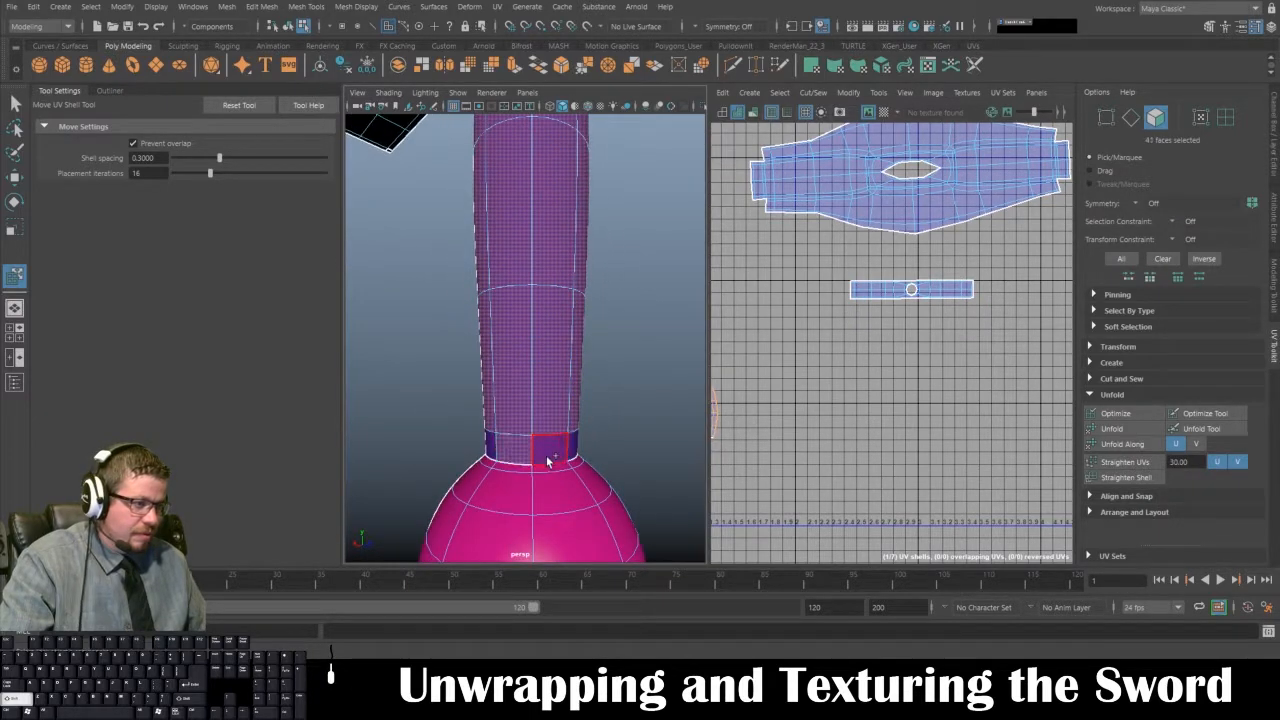
shift+double_click(549, 458)
- Frame the handle from the front and project new UVs onto its selected faces from the camera view
alt+right_drag(549, 456, 398, 262)
alt+drag(396, 260, 479, 313)
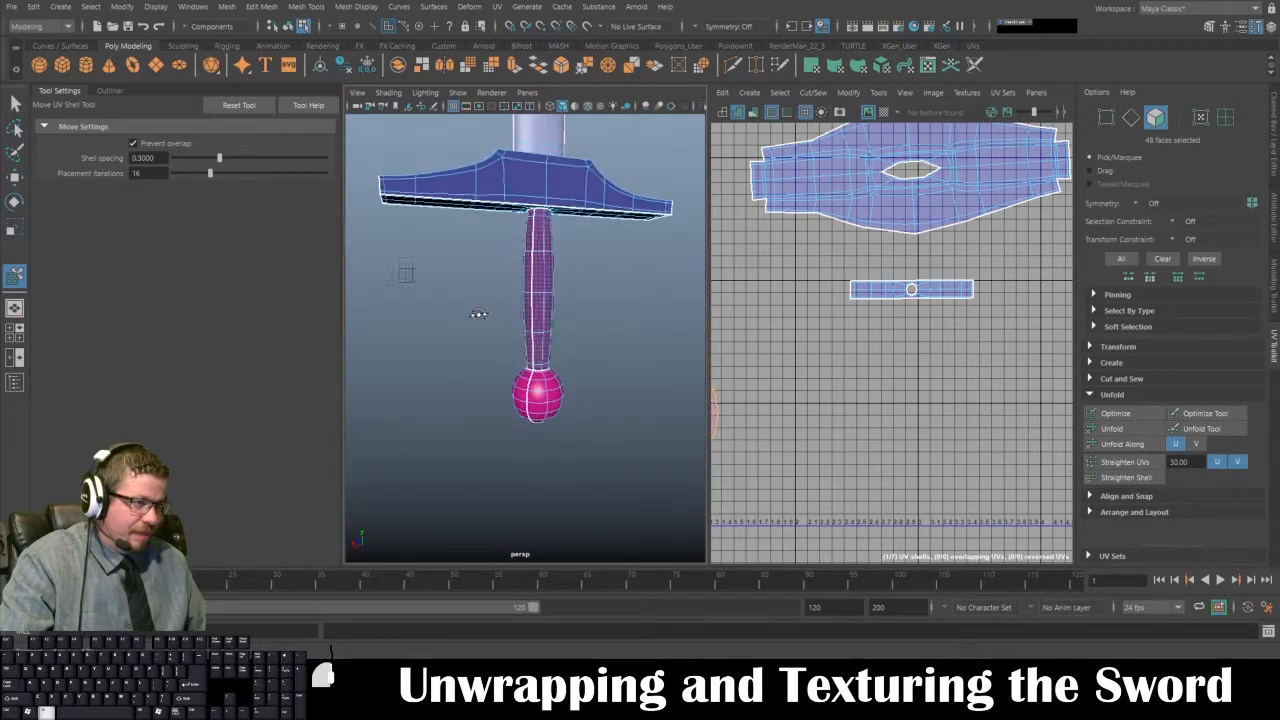
key(space)
click(668, 338)
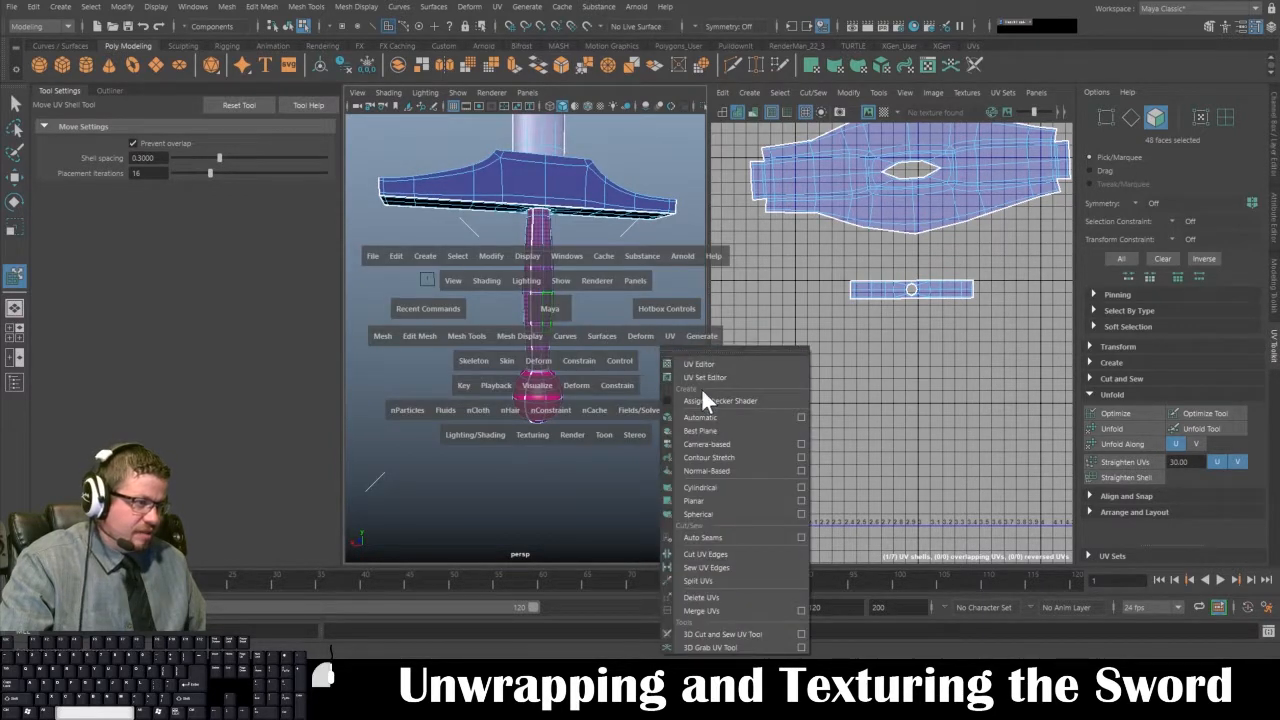
alt+drag(423, 277, 530, 240)
- Cut the handle's UVs along one lengthwise line of edges running from the guard to the pommel
right_click(517, 237)
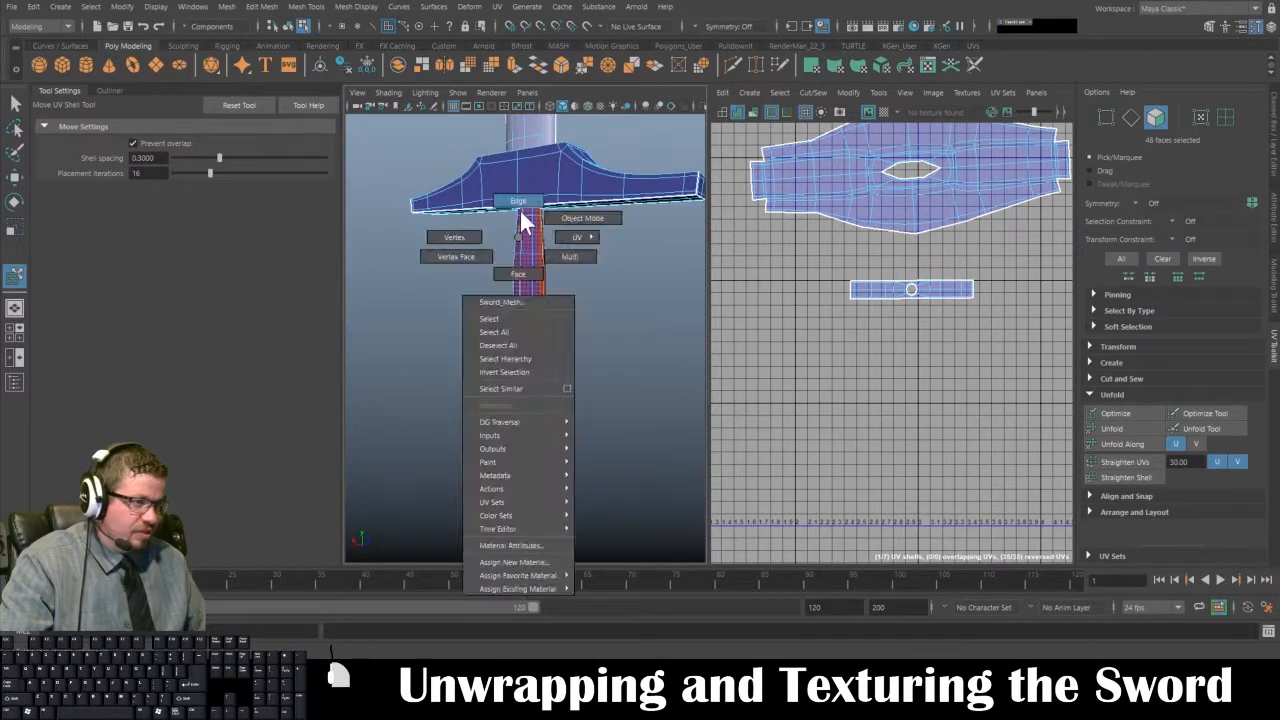
right_drag(520, 211, 519, 203)
alt+middle_drag(508, 235, 531, 308)
alt+right_drag(370, 308, 411, 311)
alt+middle_drag(411, 311, 428, 317)
alt+drag(527, 329, 632, 170)
click(573, 218)
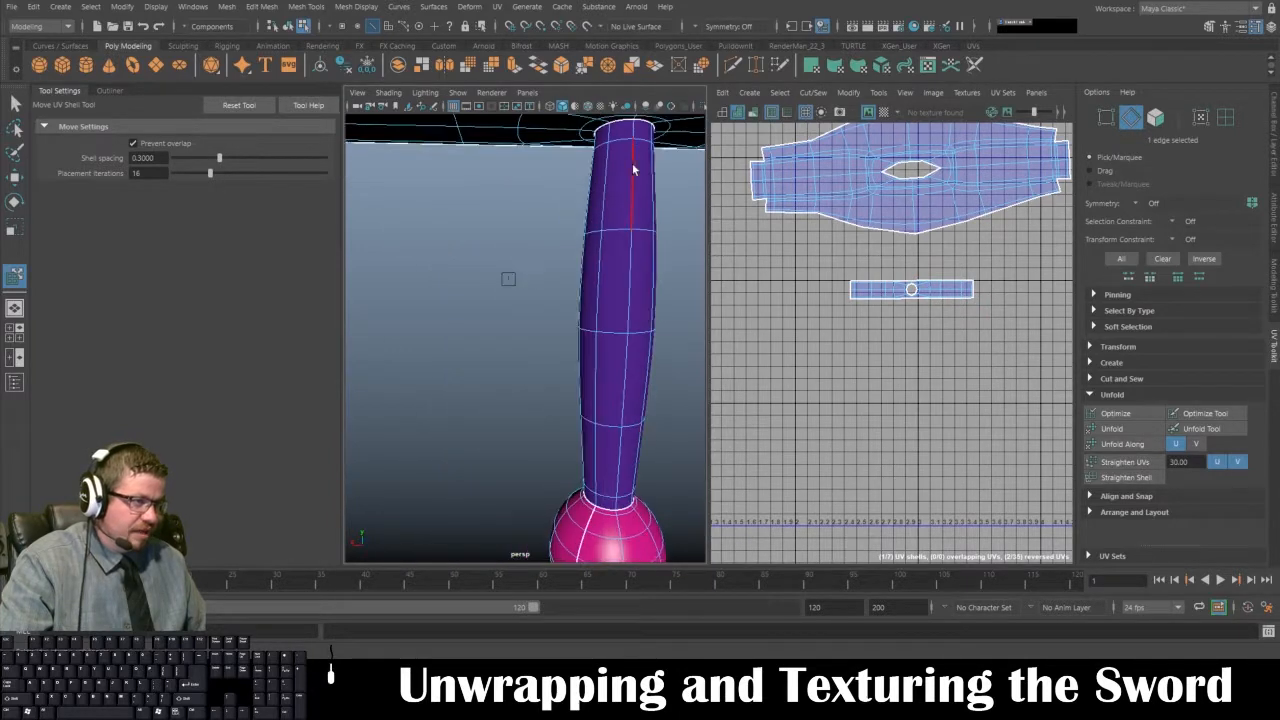
double_click(618, 510)
alt+drag(600, 437, 520, 360)
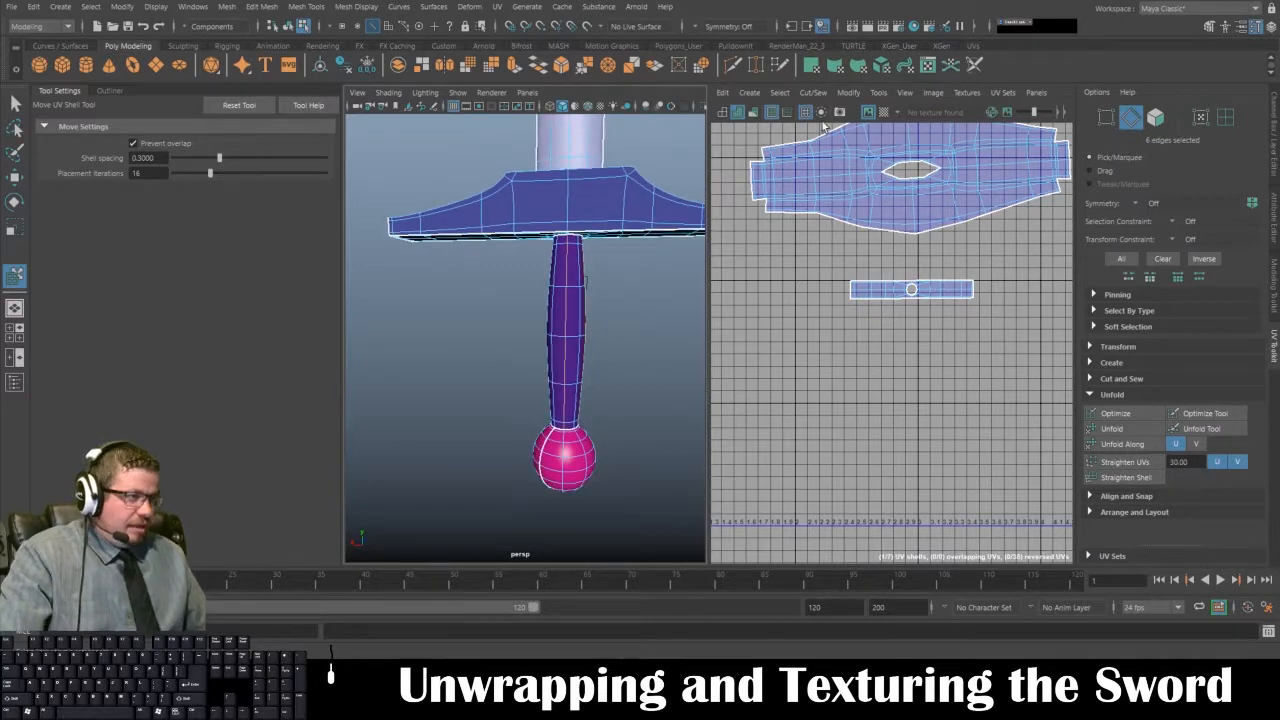
click(812, 92)
click(831, 165)
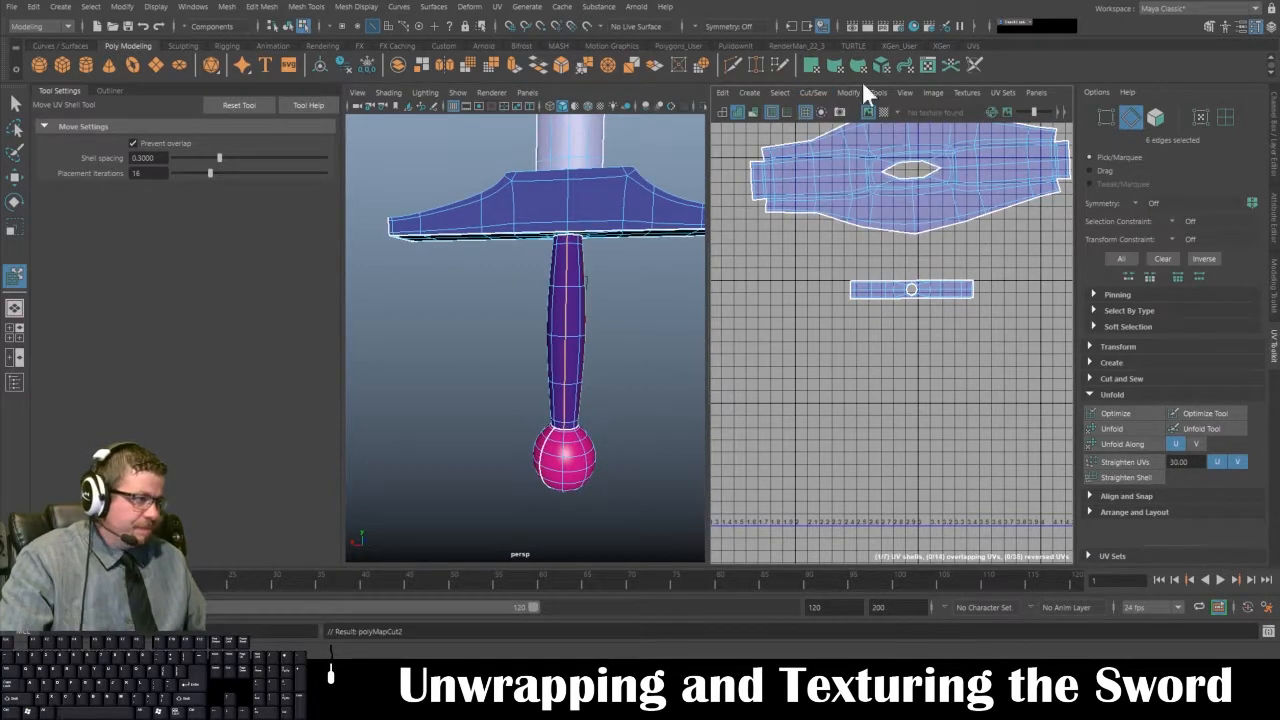
- Pick the handle's narrow UV shell with the Move UV Shell tool and unfold it
click(889, 93)
click(916, 205)
alt+right_drag(943, 398, 762, 391)
alt+middle_drag(762, 391, 927, 320)
click(904, 370)
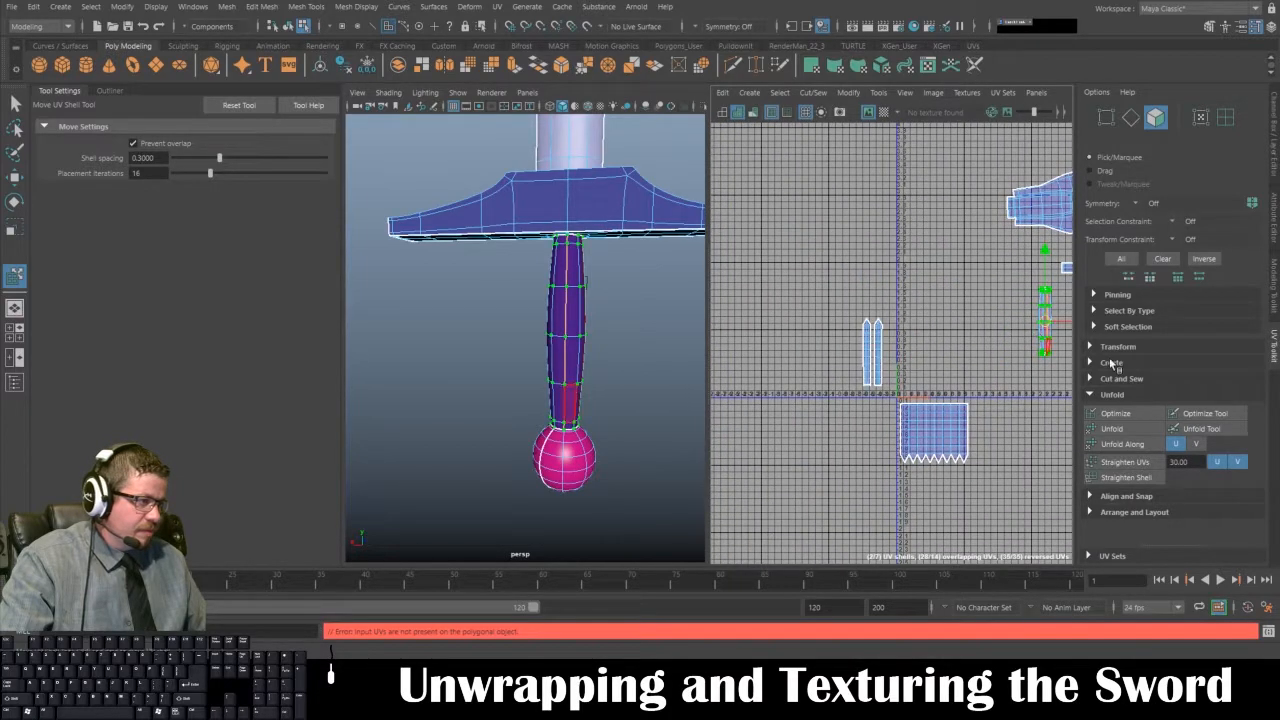
alt+middle_drag(949, 337, 863, 320)
alt+right_drag(863, 320, 956, 331)
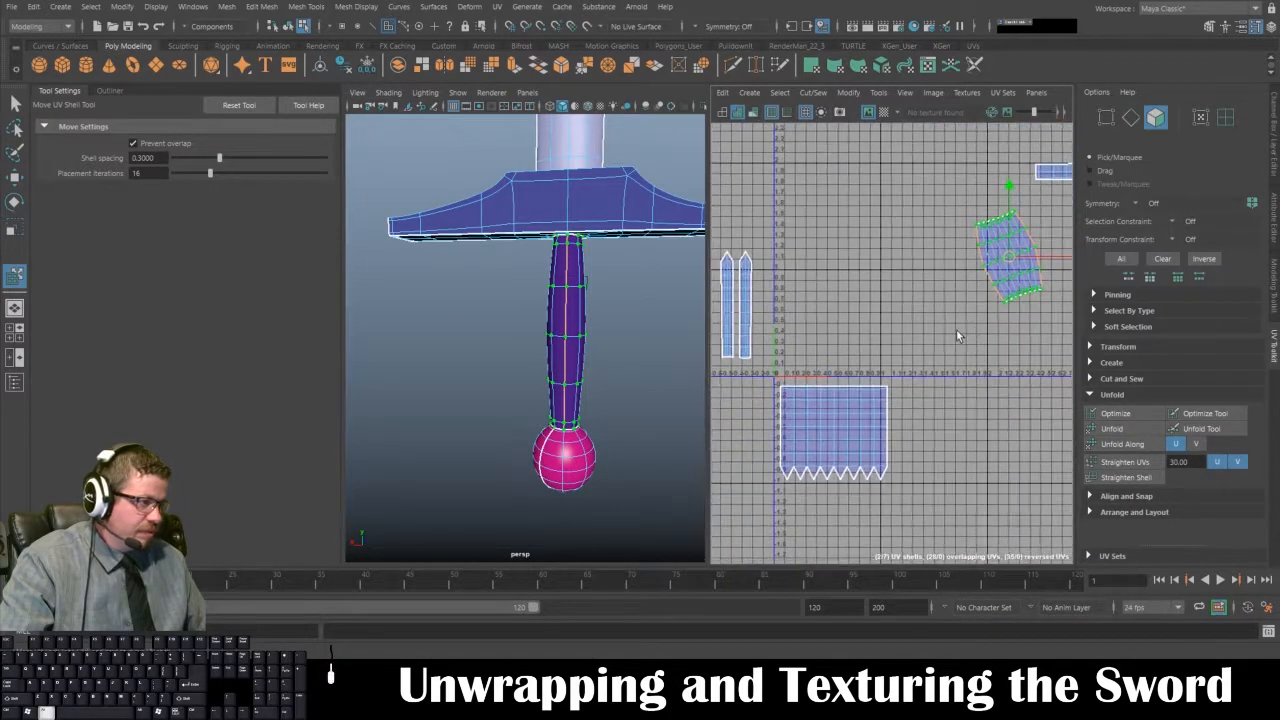
- Select all faces of the pommel's zigzag-edged shell in the UV editor
alt+middle_drag(956, 331, 999, 272)
shift+click(844, 388)
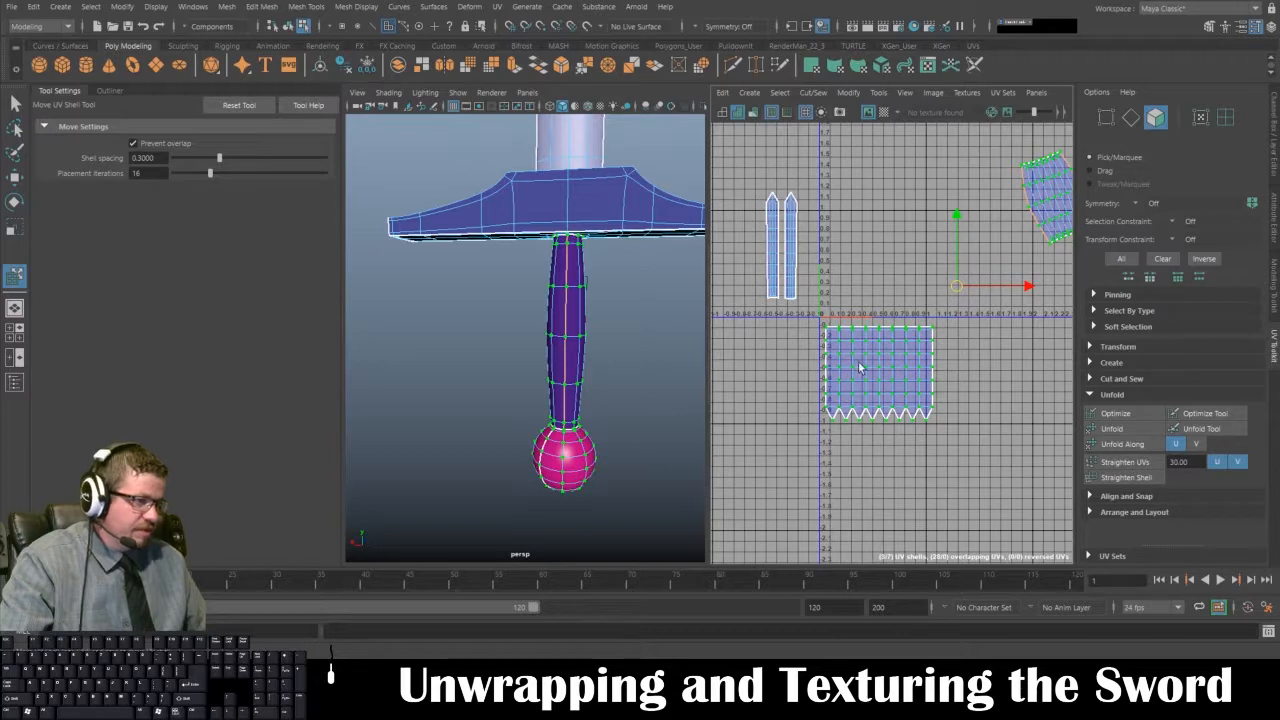
click(15, 103)
right_drag(847, 343, 779, 342)
drag(1117, 527, 1117, 527)
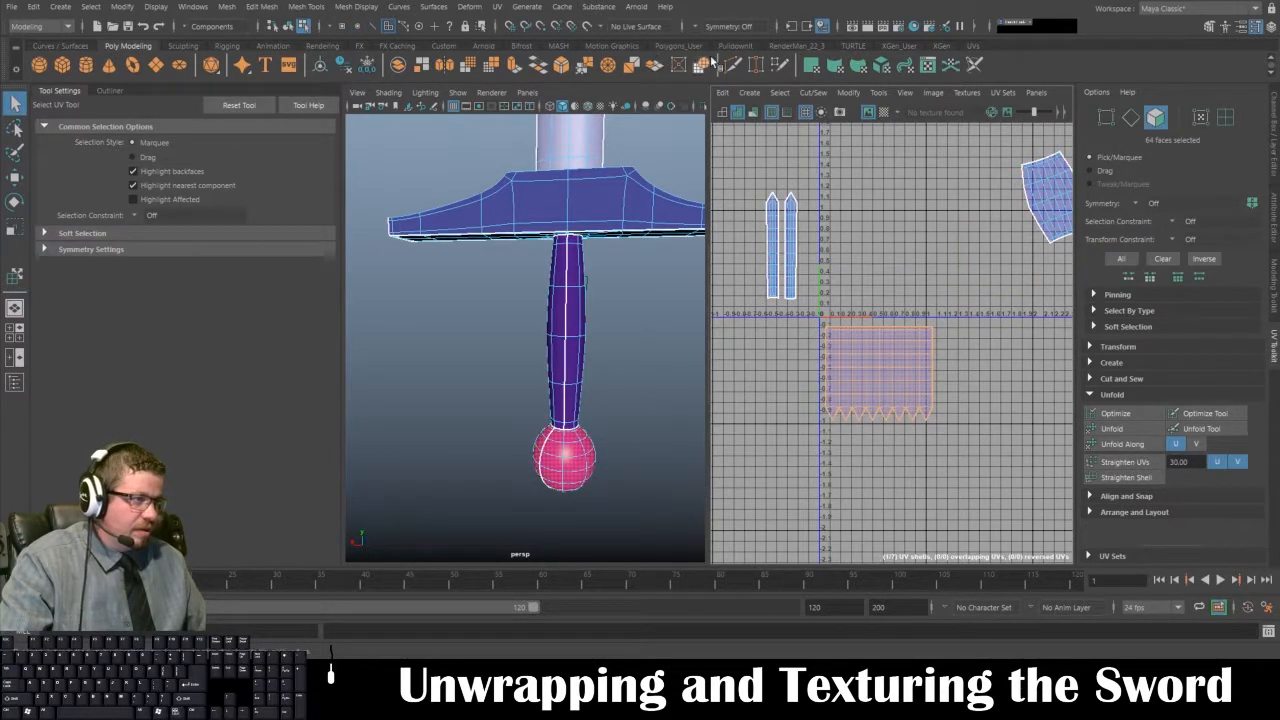
- Apply a cylindrical UV projection to the pommel faces, show its manipulator, and view the pommel up close
click(497, 6)
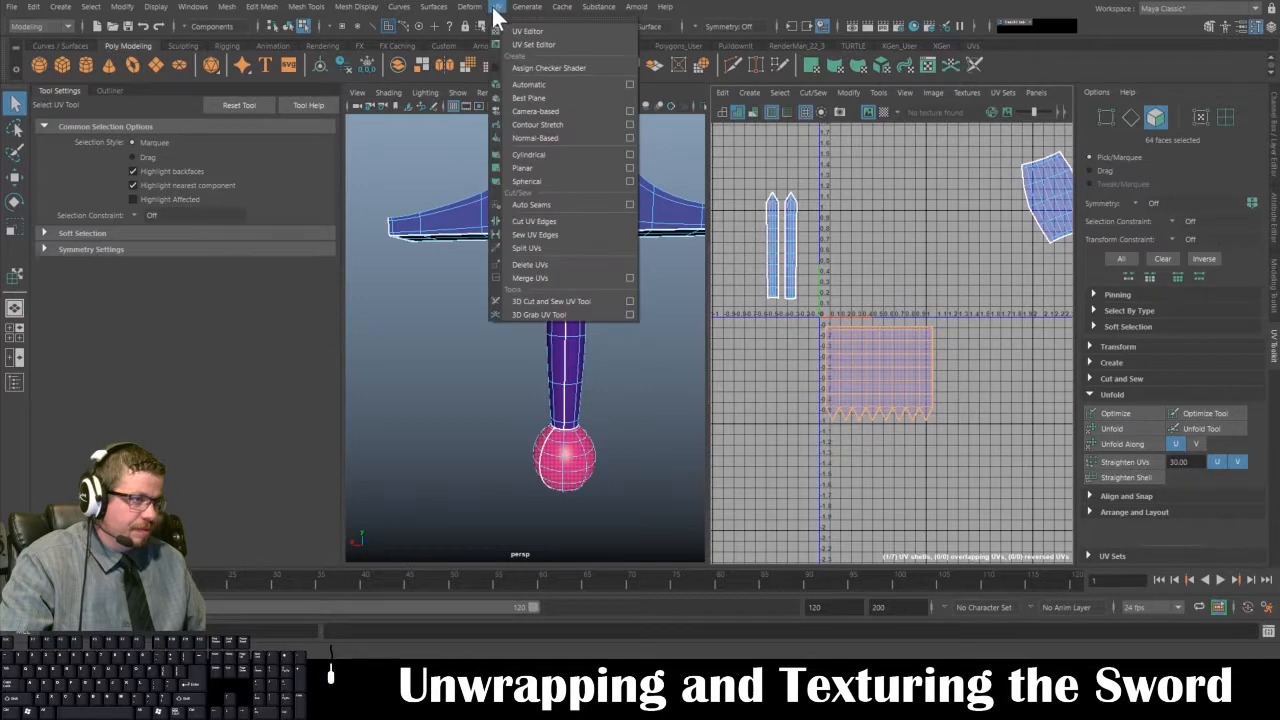
click(520, 155)
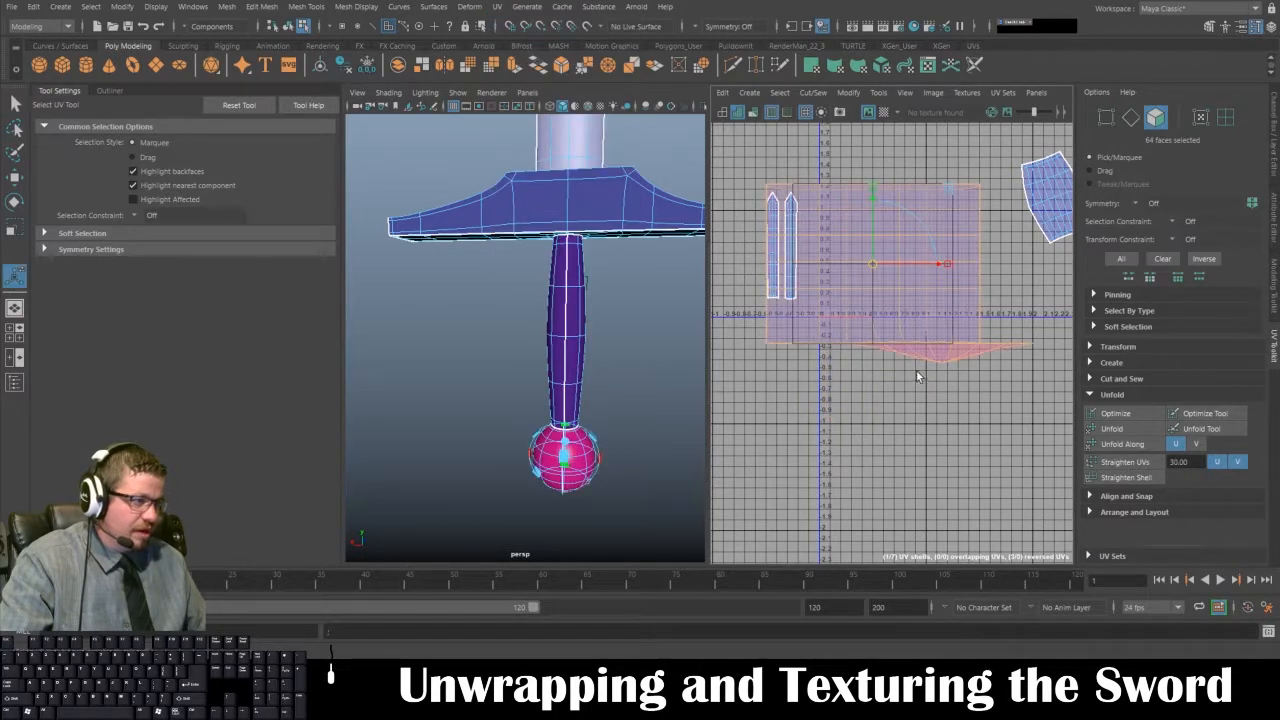
alt+drag(647, 460, 654, 329)
key(t)
scroll(655, 330, up, 3)
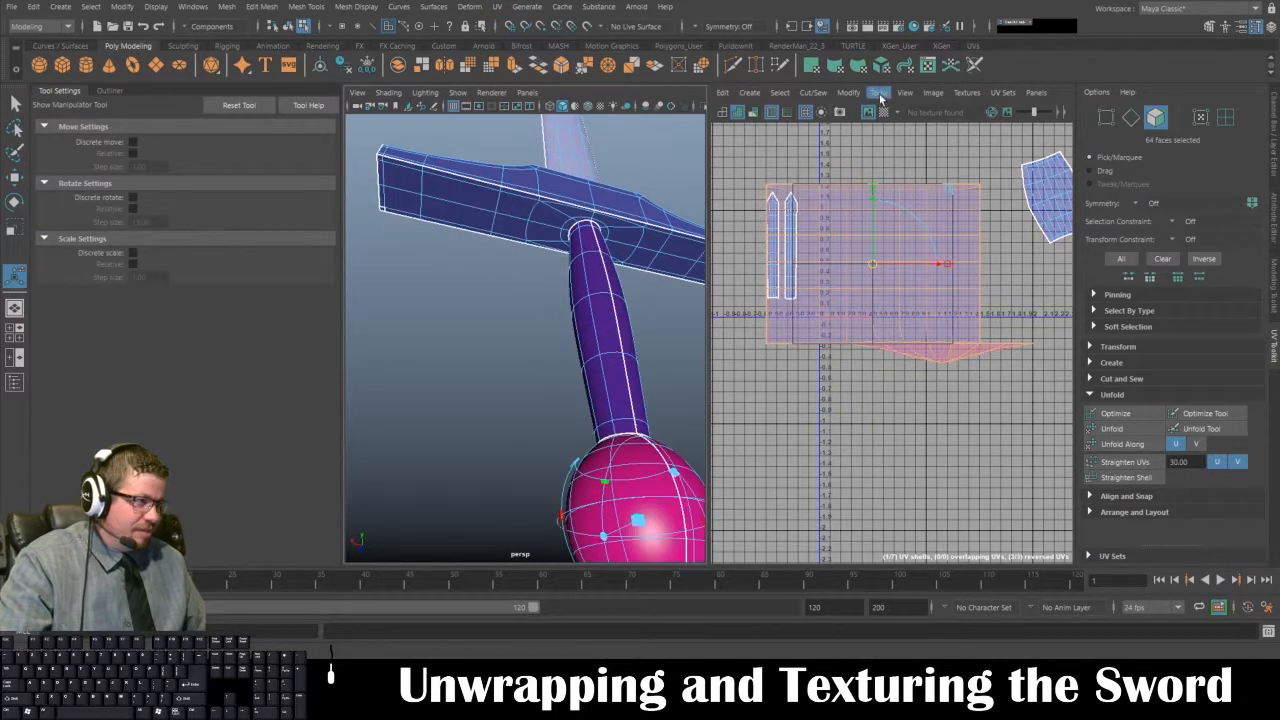
- With the Move UV Shell tool, move the pommel's projected shell away from the blade shells into empty UV space
click(903, 92)
click(892, 202)
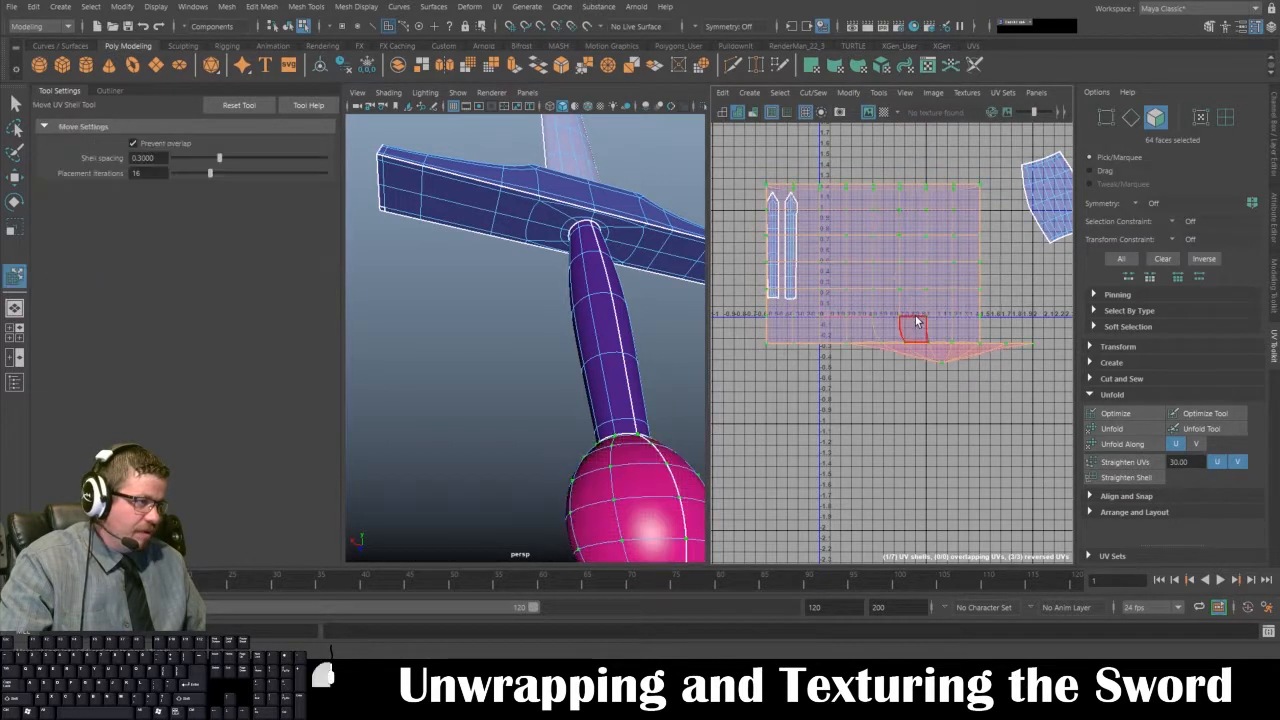
drag(912, 260, 1040, 480)
alt+middle_drag(1028, 460, 899, 203)
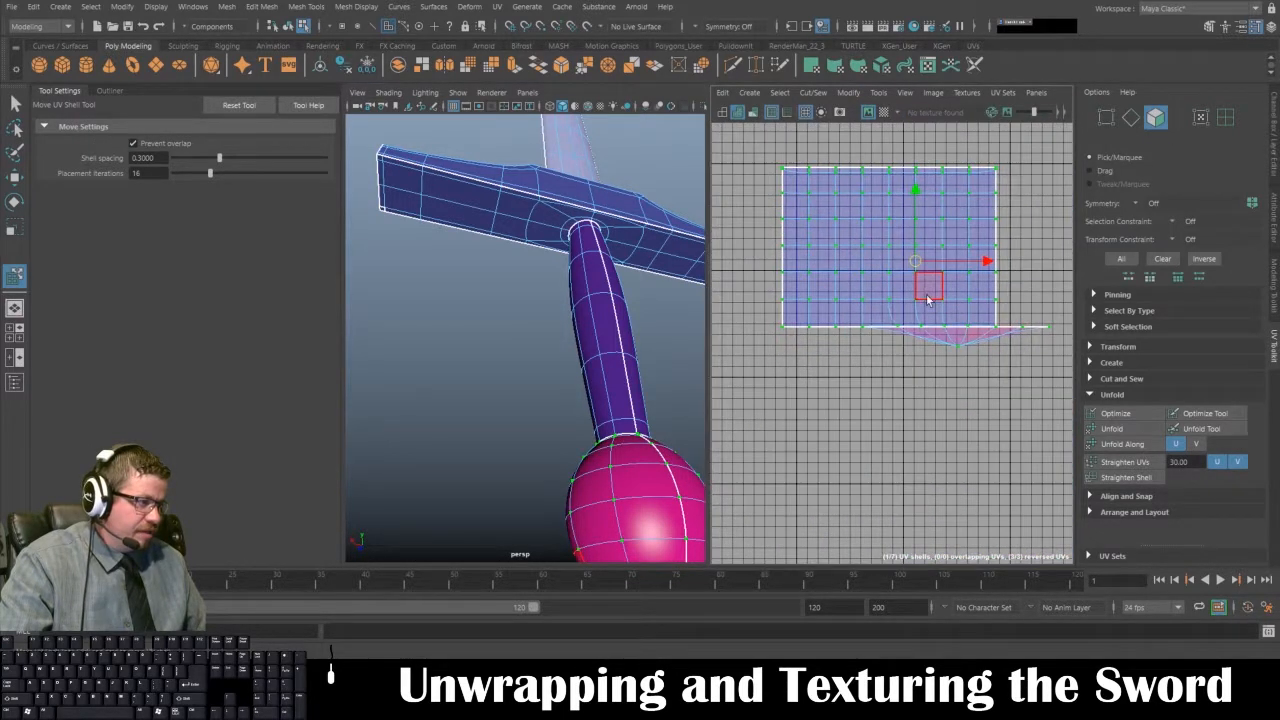
- Unfold the pommel's cylindrically projected UV shell
click(1125, 428)
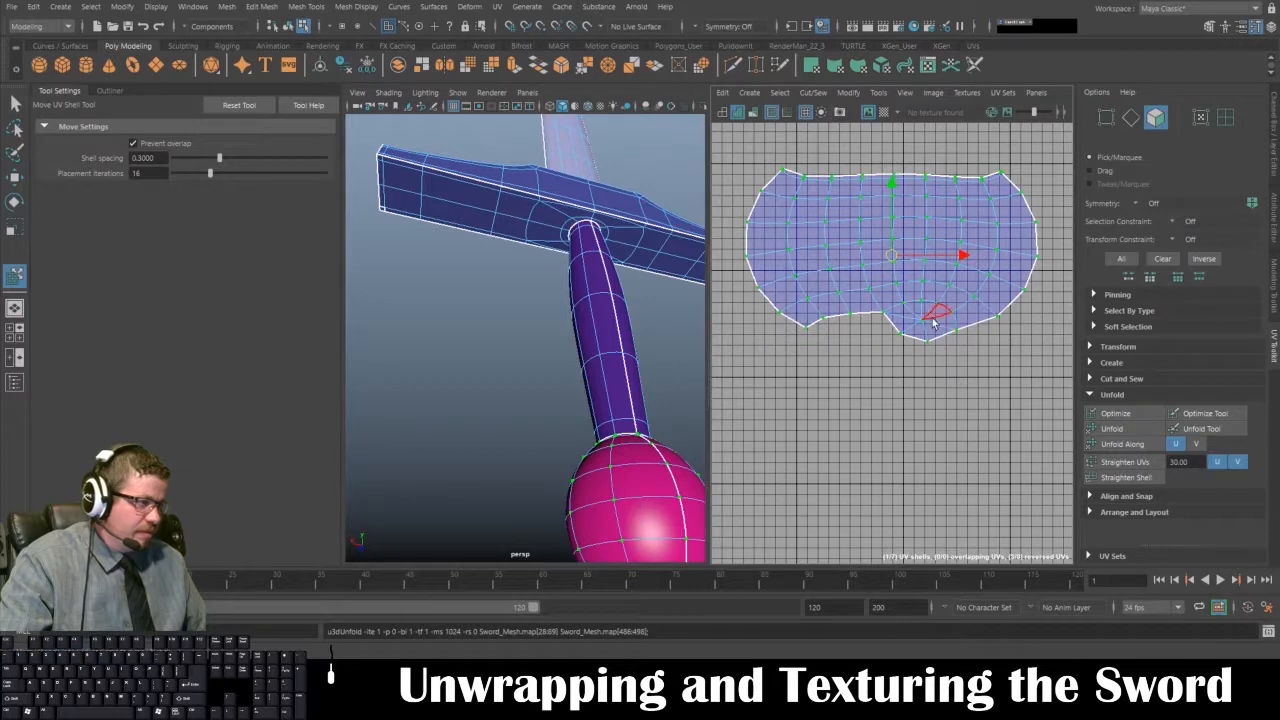
- Select three border edges around the notch on the pommel shell's lower boundary and join them with Move and Sew
right_click(905, 271)
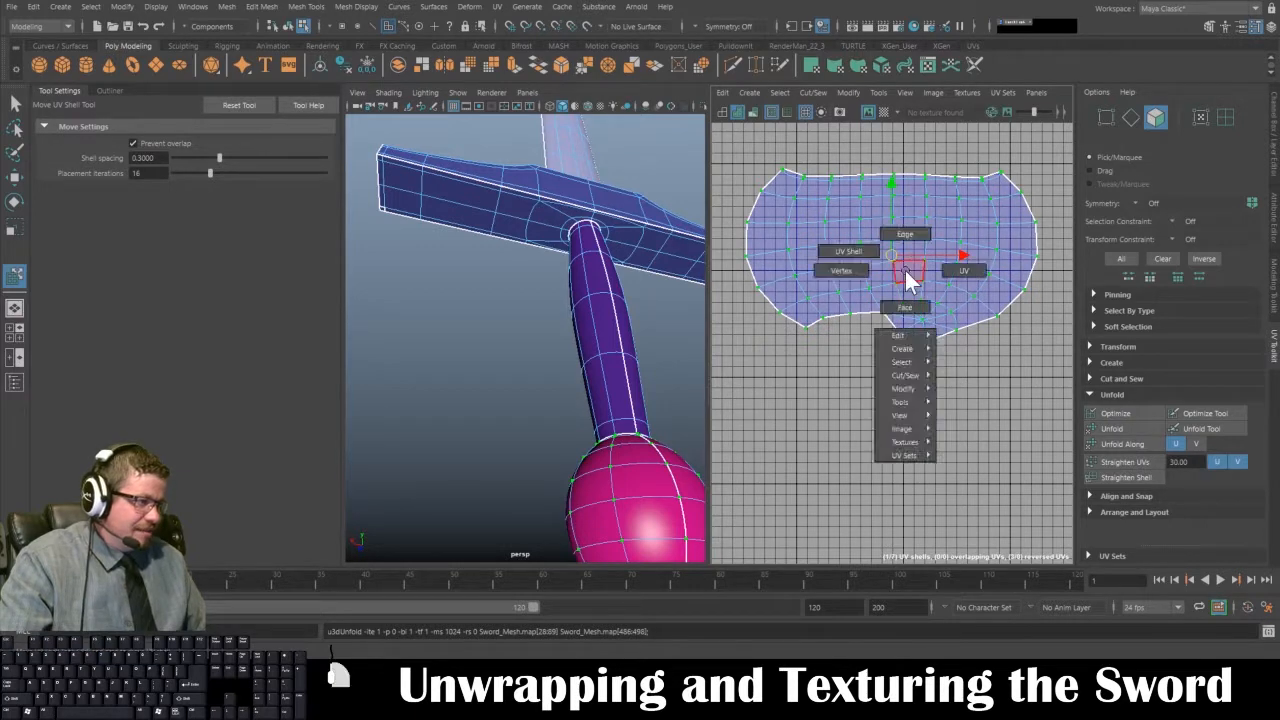
click(15, 103)
key(F10)
scroll(930, 330, up, 5)
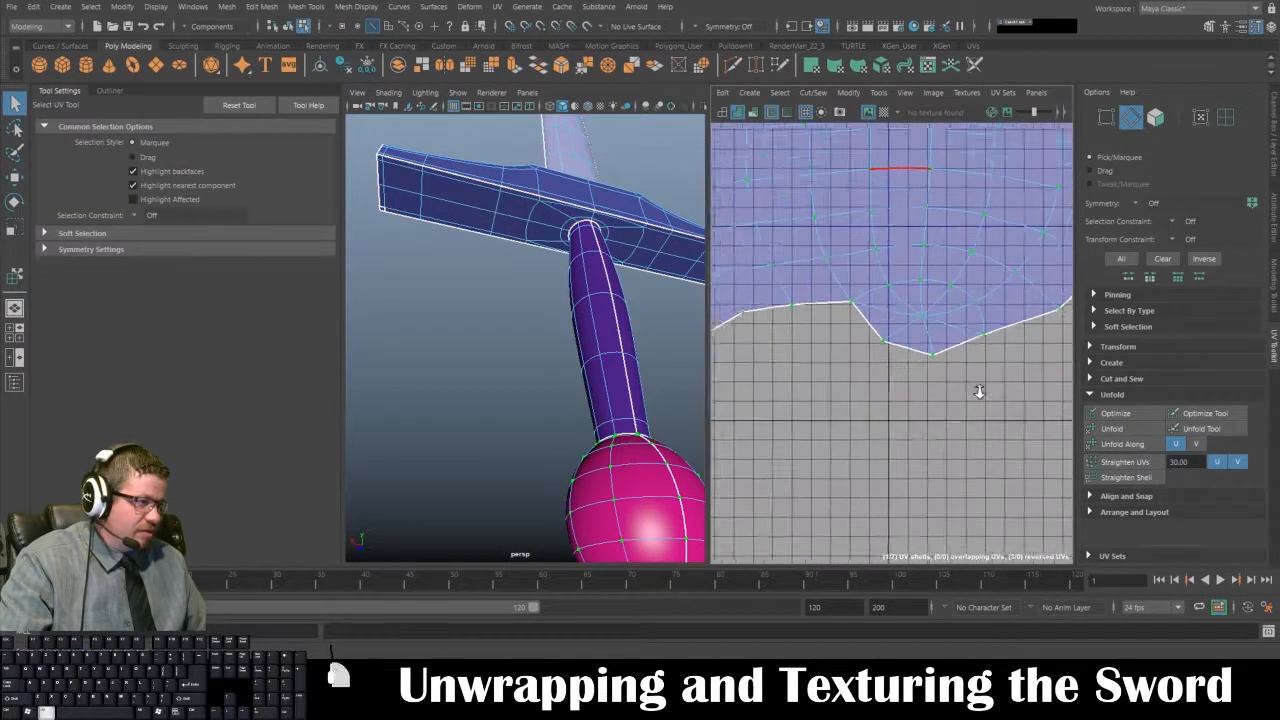
scroll(979, 391, up, 1)
click(855, 322)
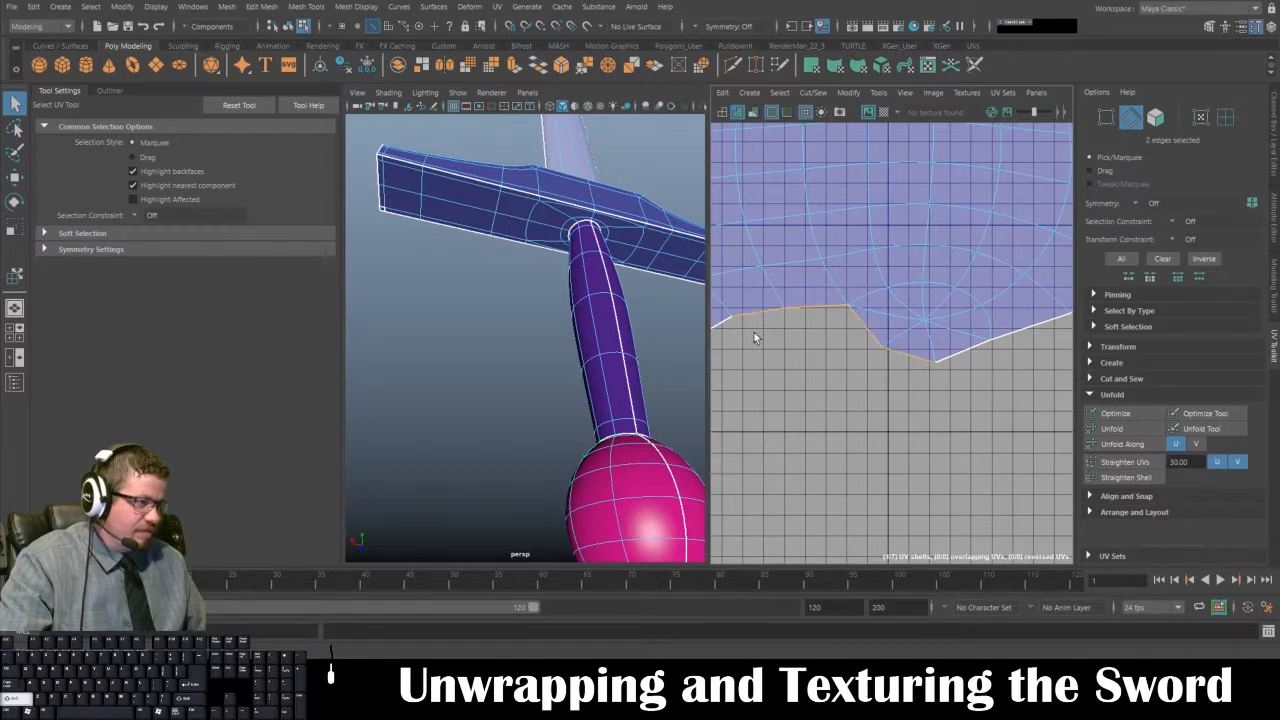
alt+middle_drag(754, 332, 845, 324)
shift+click(799, 323)
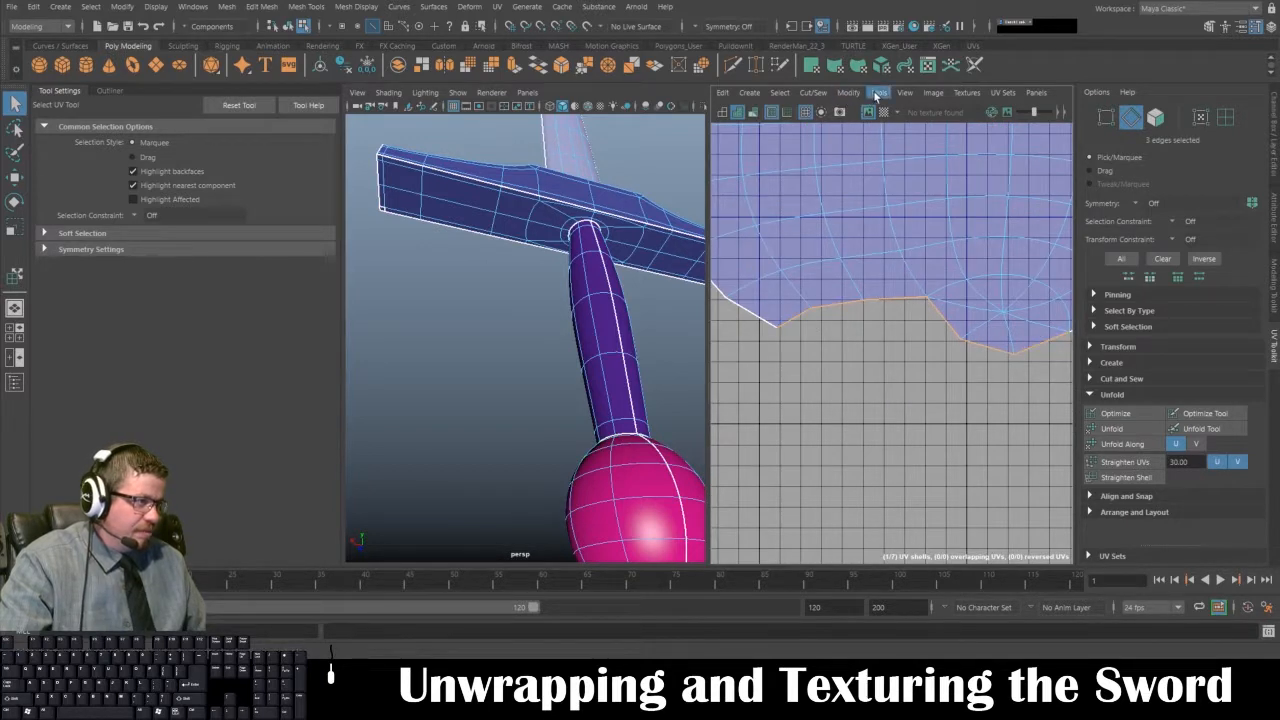
click(813, 92)
click(836, 220)
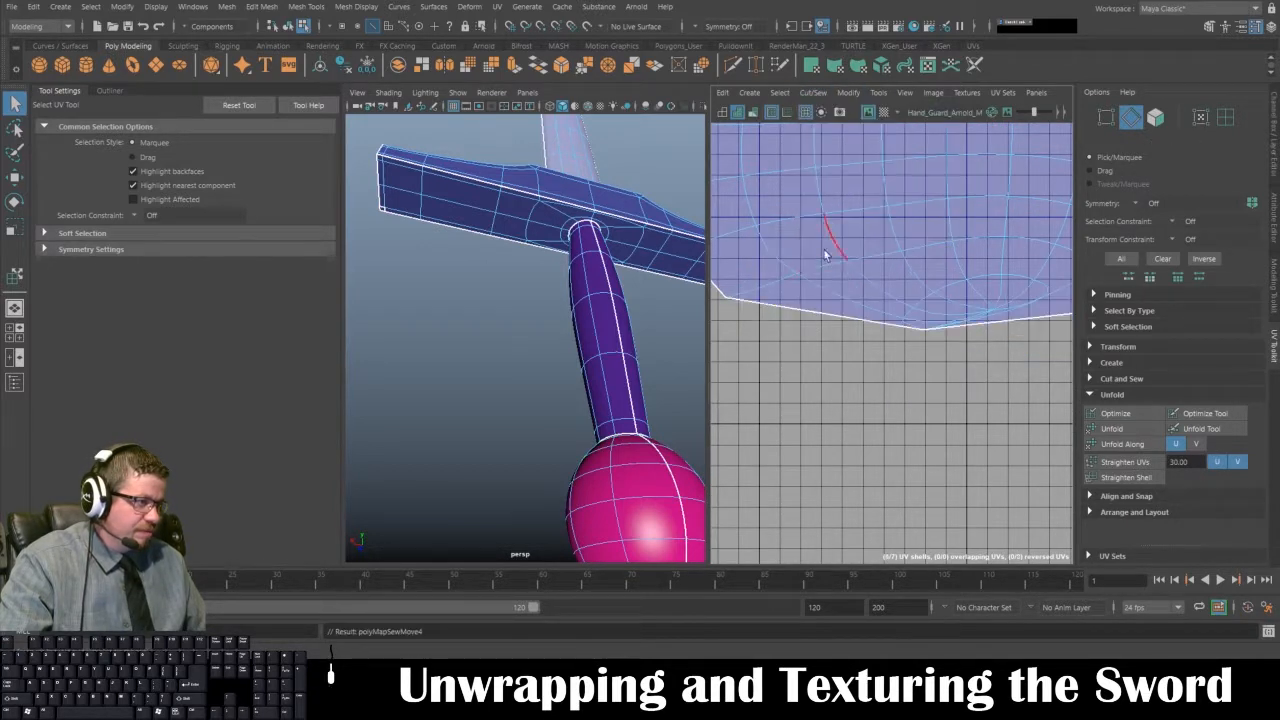
- Pick the pommel's UV shell with the Move UV Shell tool and unfold it
click(875, 96)
click(903, 191)
key(f)
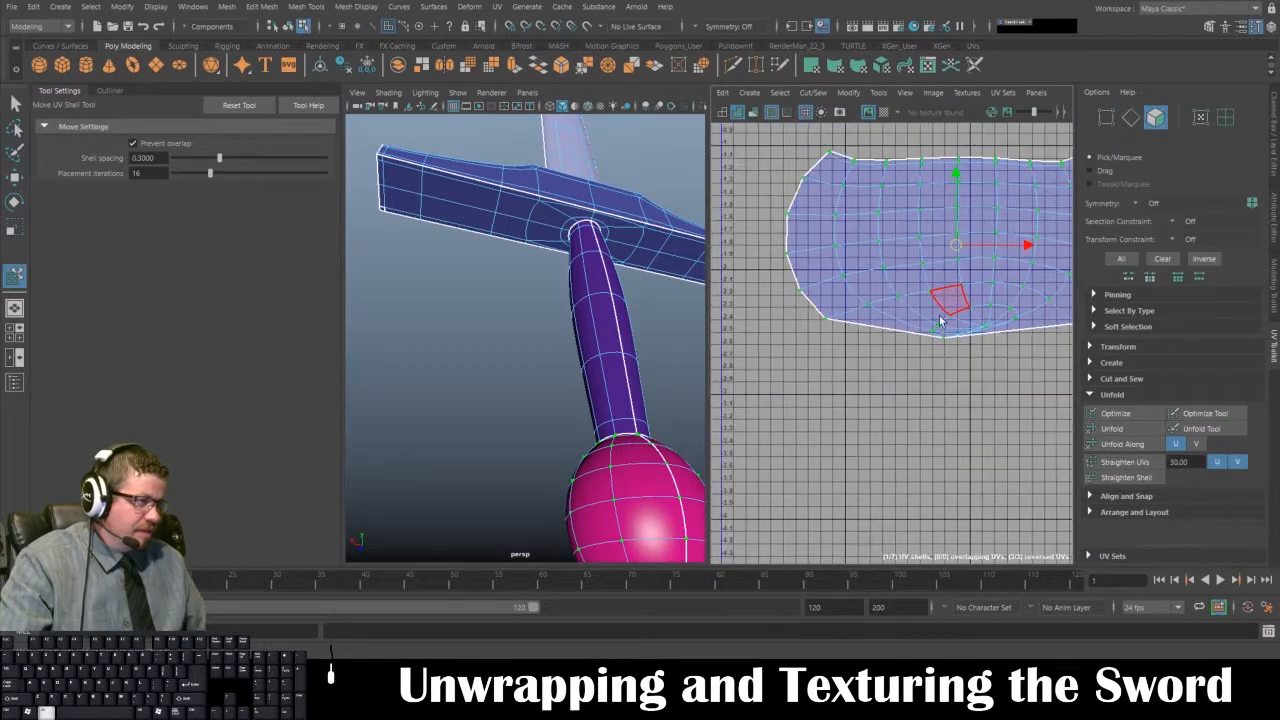
click(1112, 428)
drag(950, 320, 853, 331)
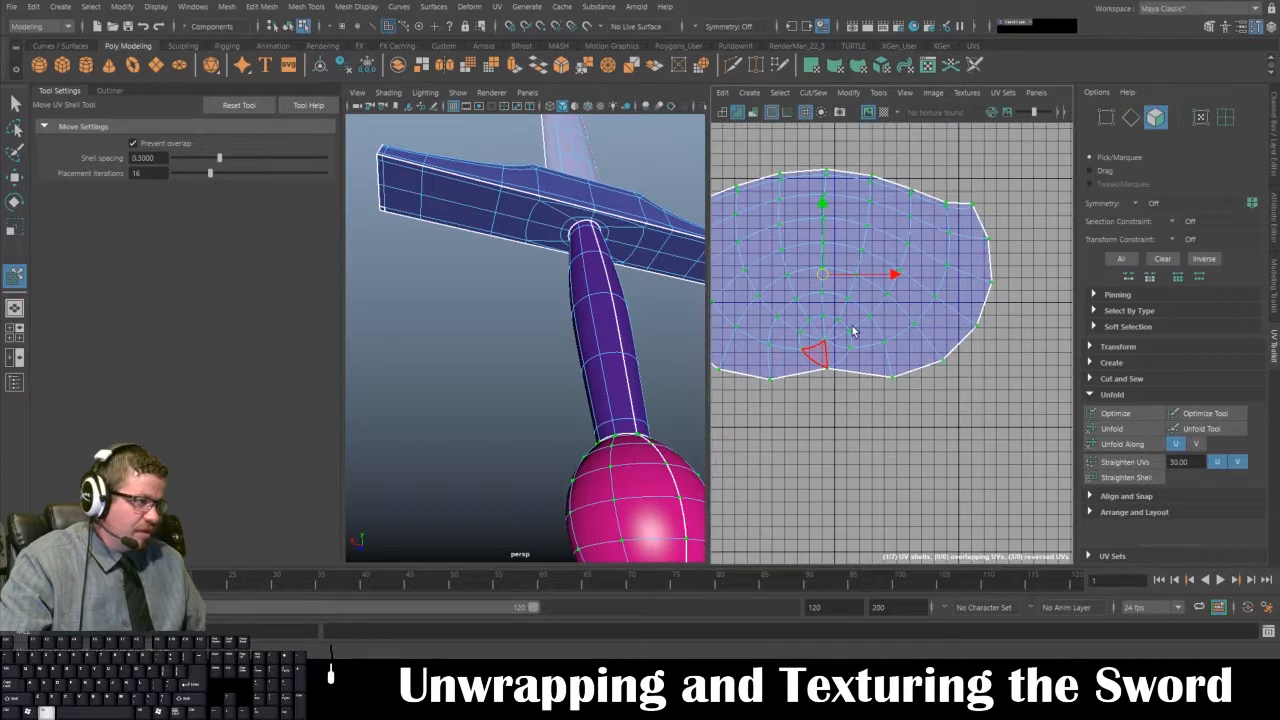
- Turn off the smooth mesh preview and cut the pommel shell along the short edge at its notched lower border
right_drag(853, 331, 831, 300)
click(830, 374)
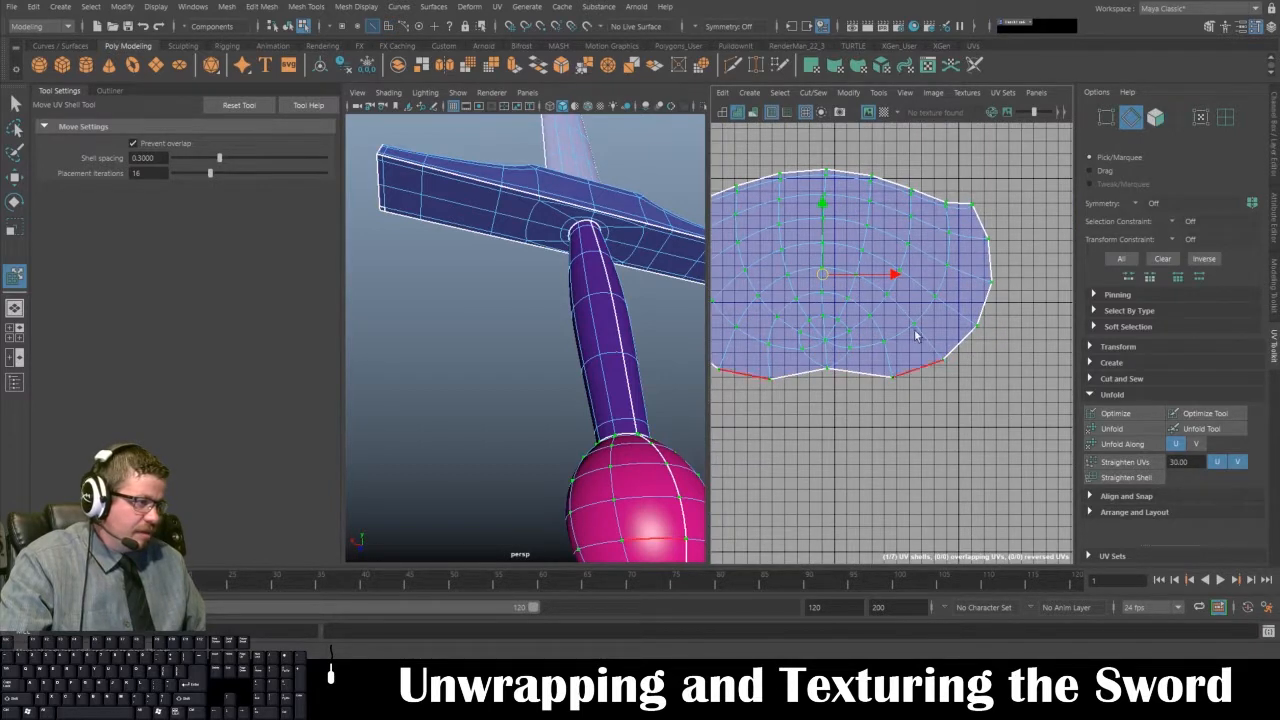
click(813, 94)
click(813, 102)
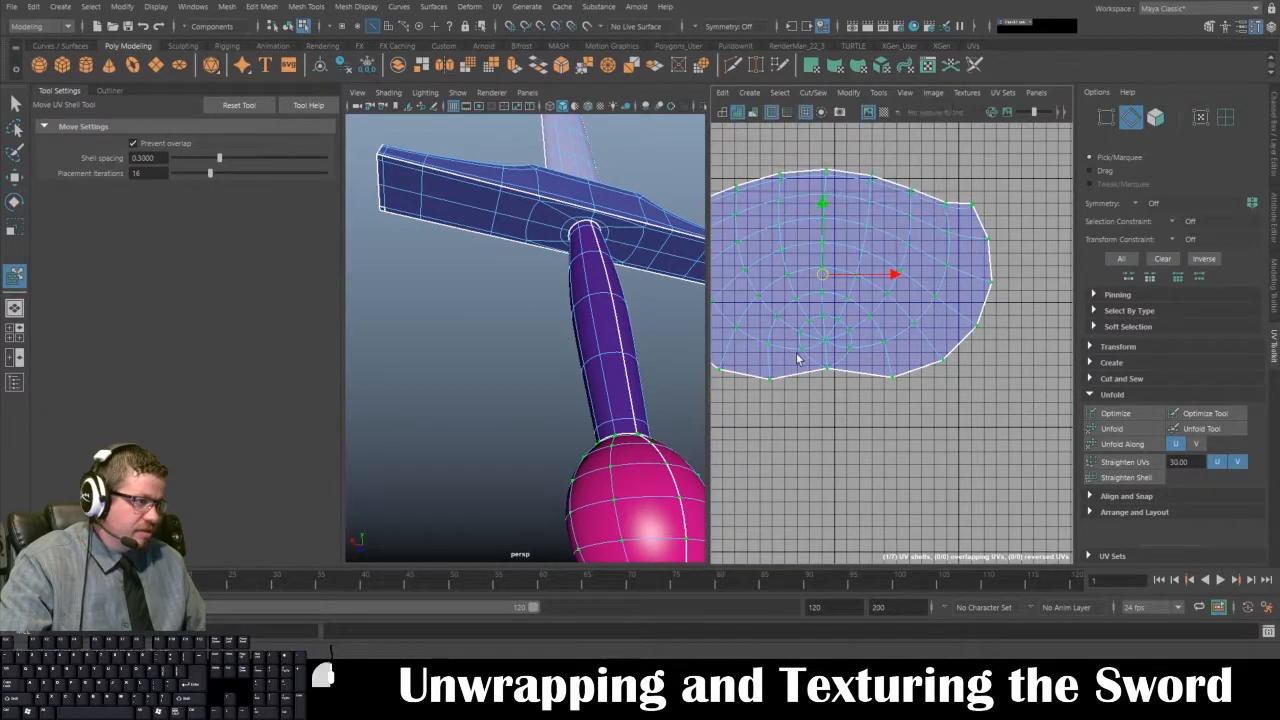
click(20, 106)
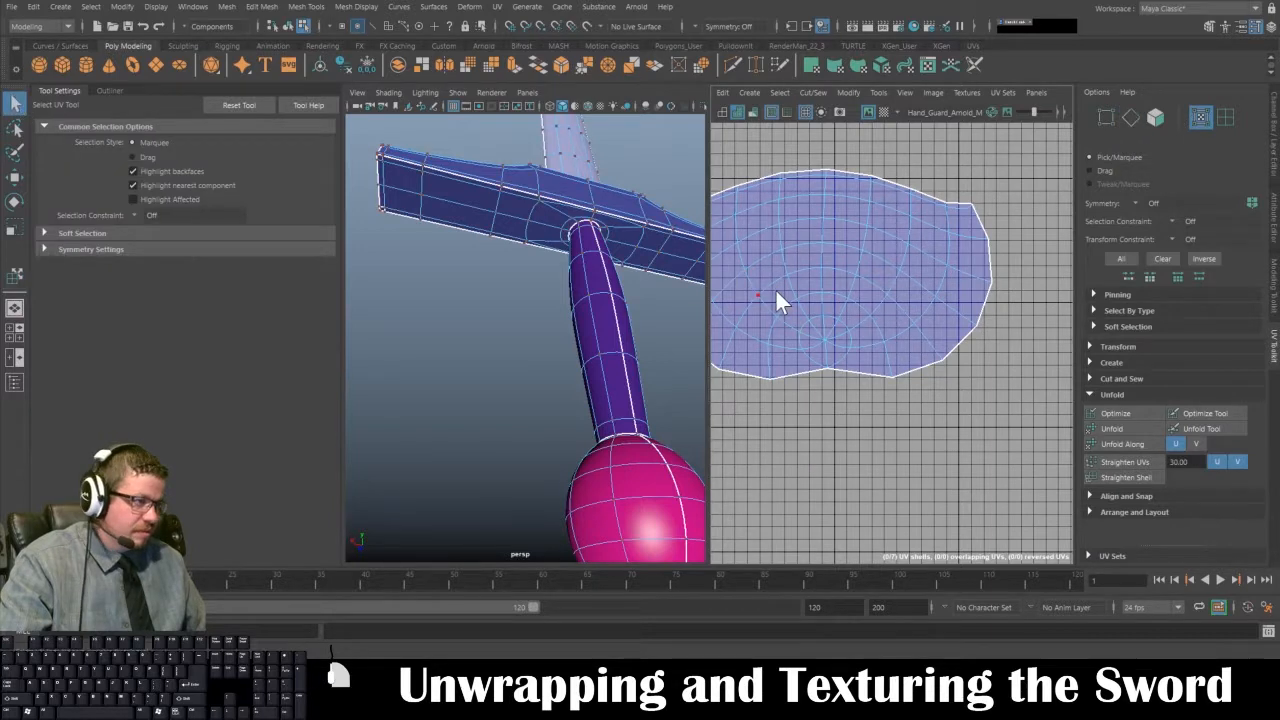
click(827, 355)
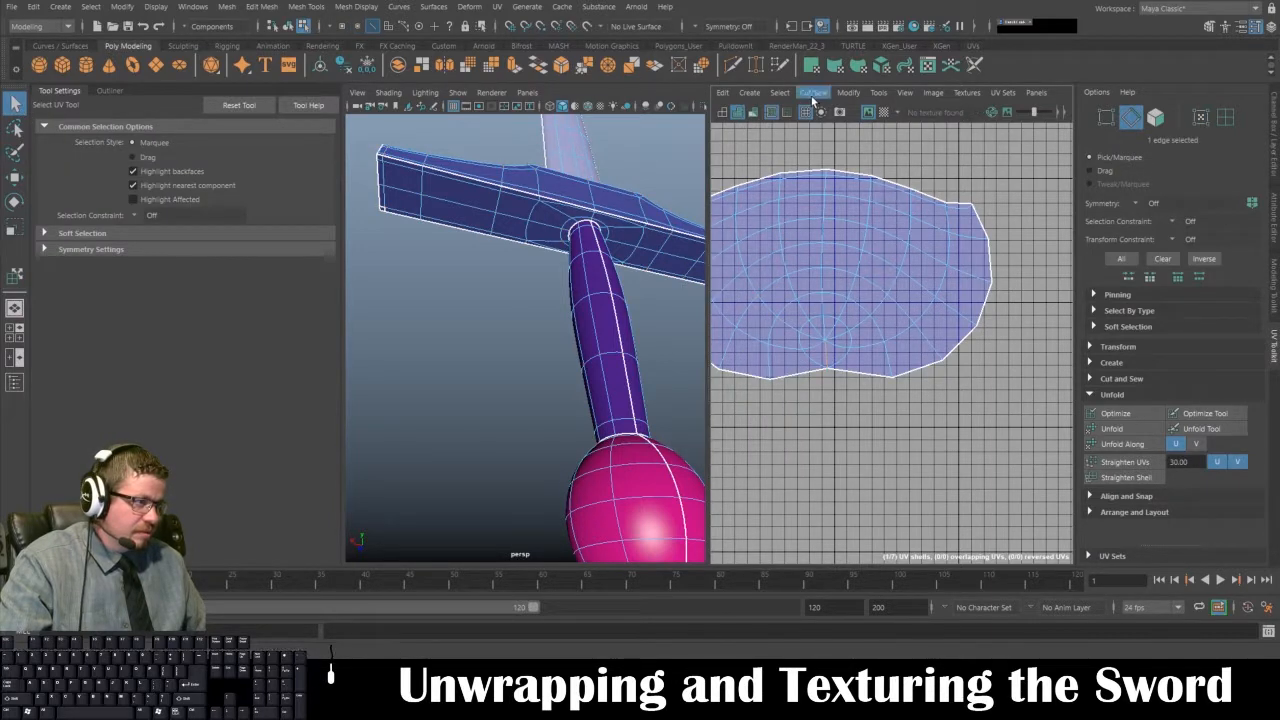
key(1)
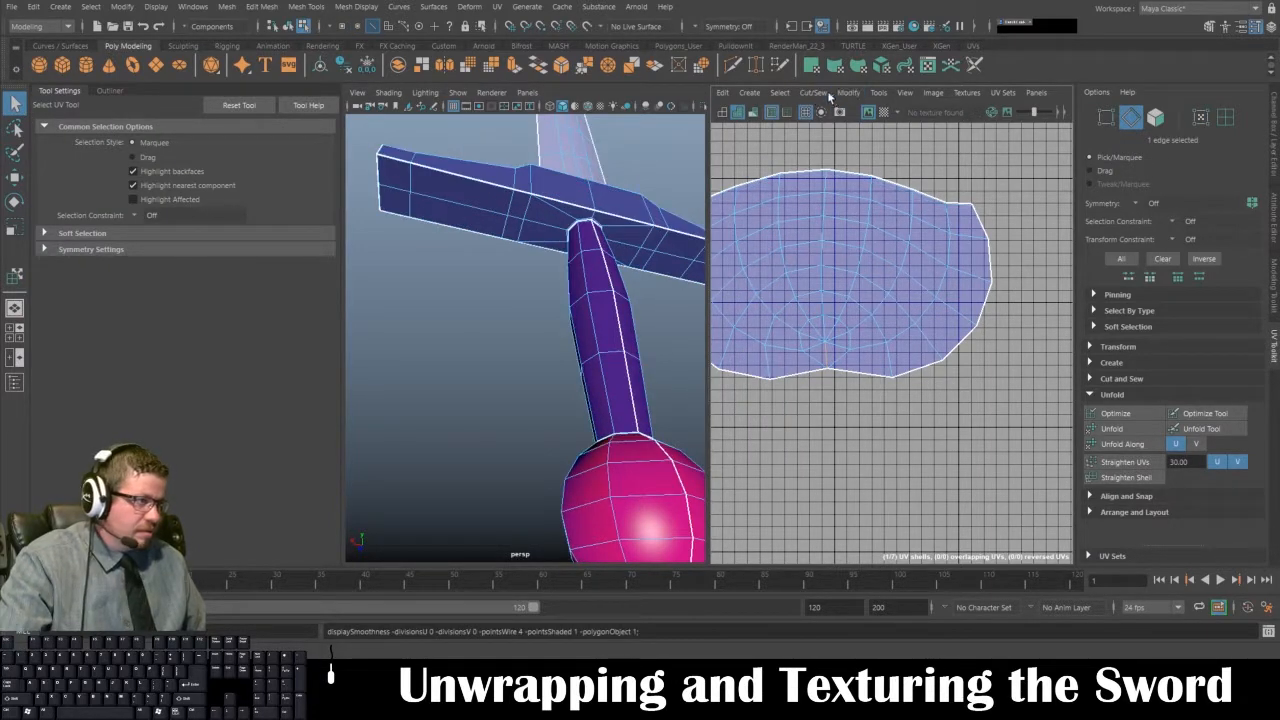
click(802, 92)
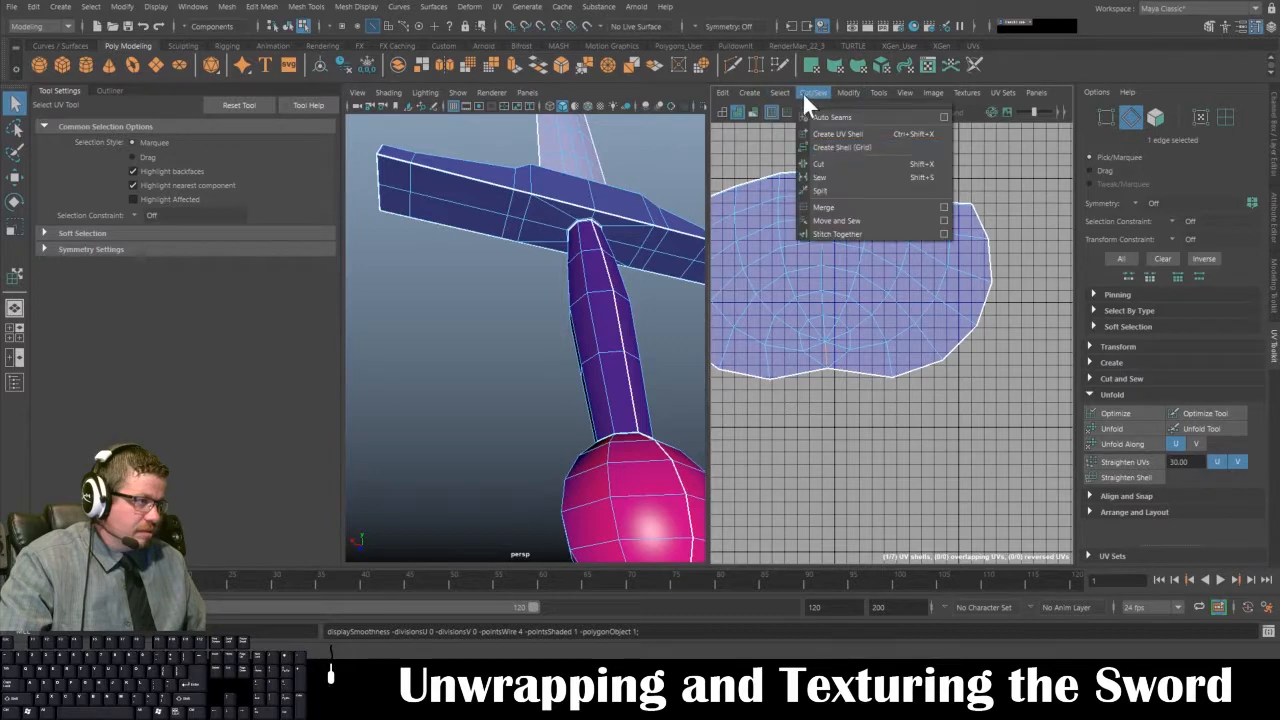
click(827, 164)
- Unfold the newly cut pommel shell again using the Move UV Shell selection
click(878, 93)
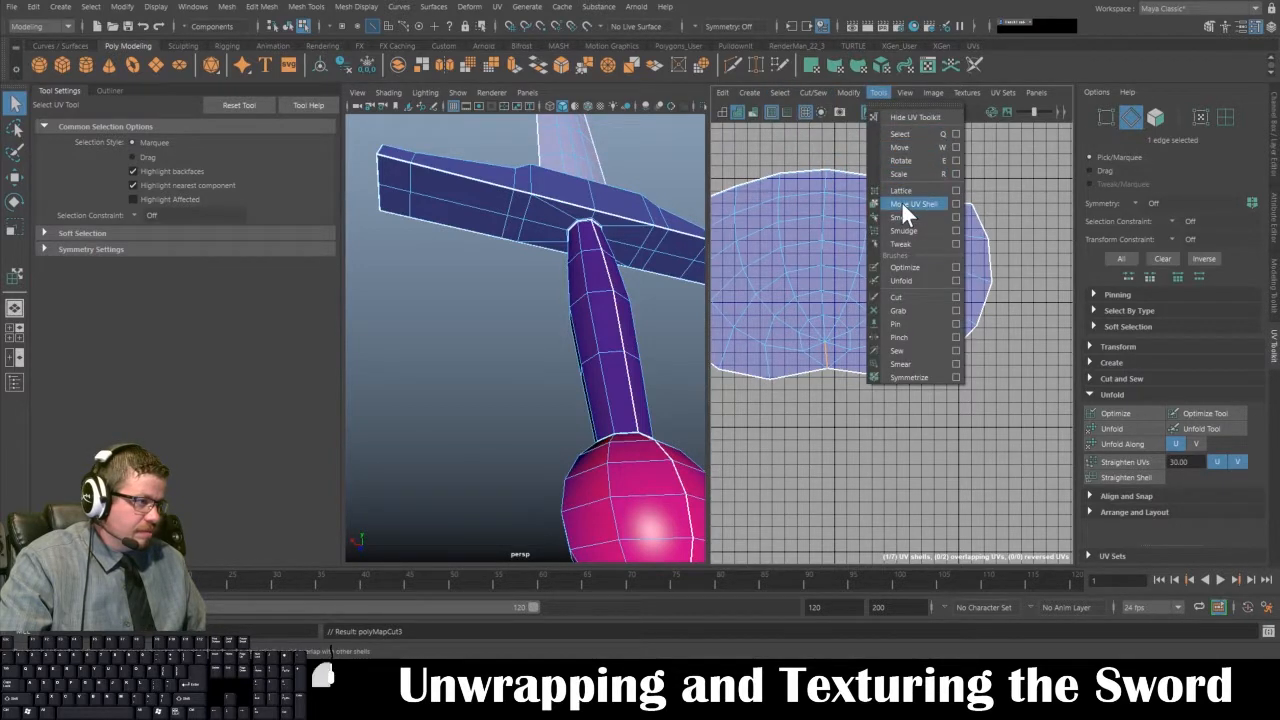
click(902, 205)
click(1112, 428)
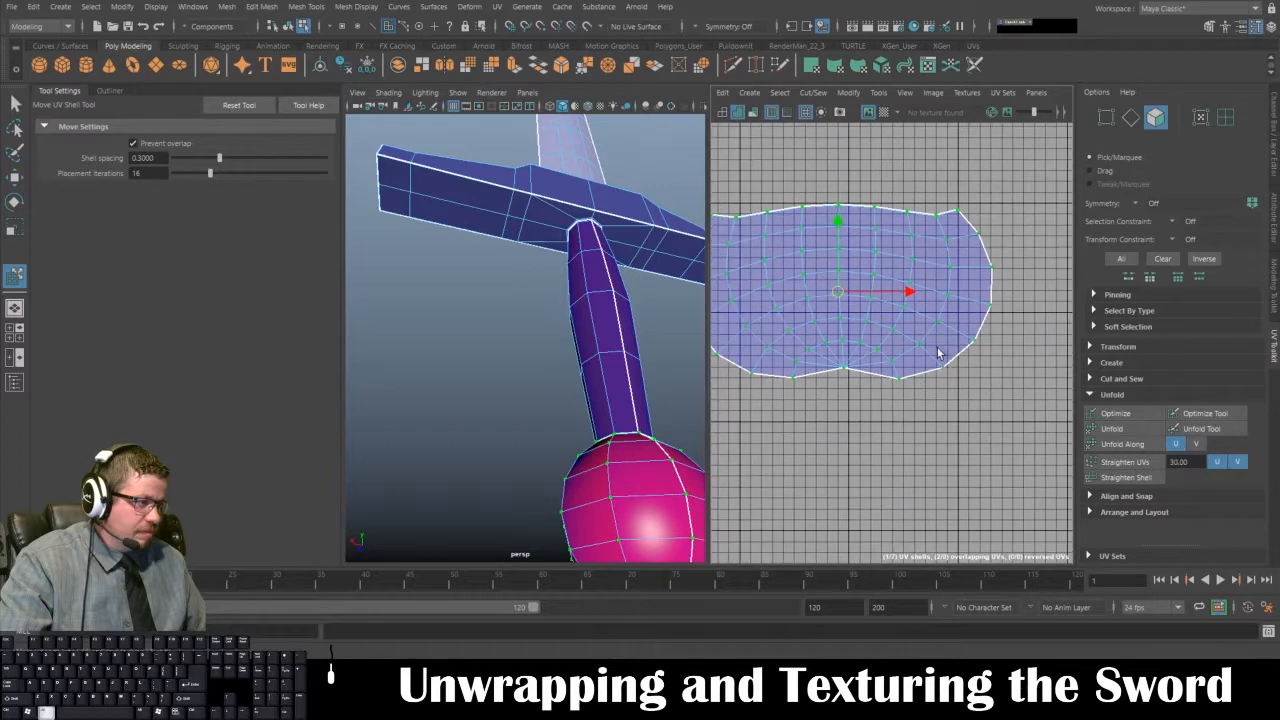
alt+middle_drag(982, 307, 1045, 240)
alt+right_drag(1045, 240, 906, 329)
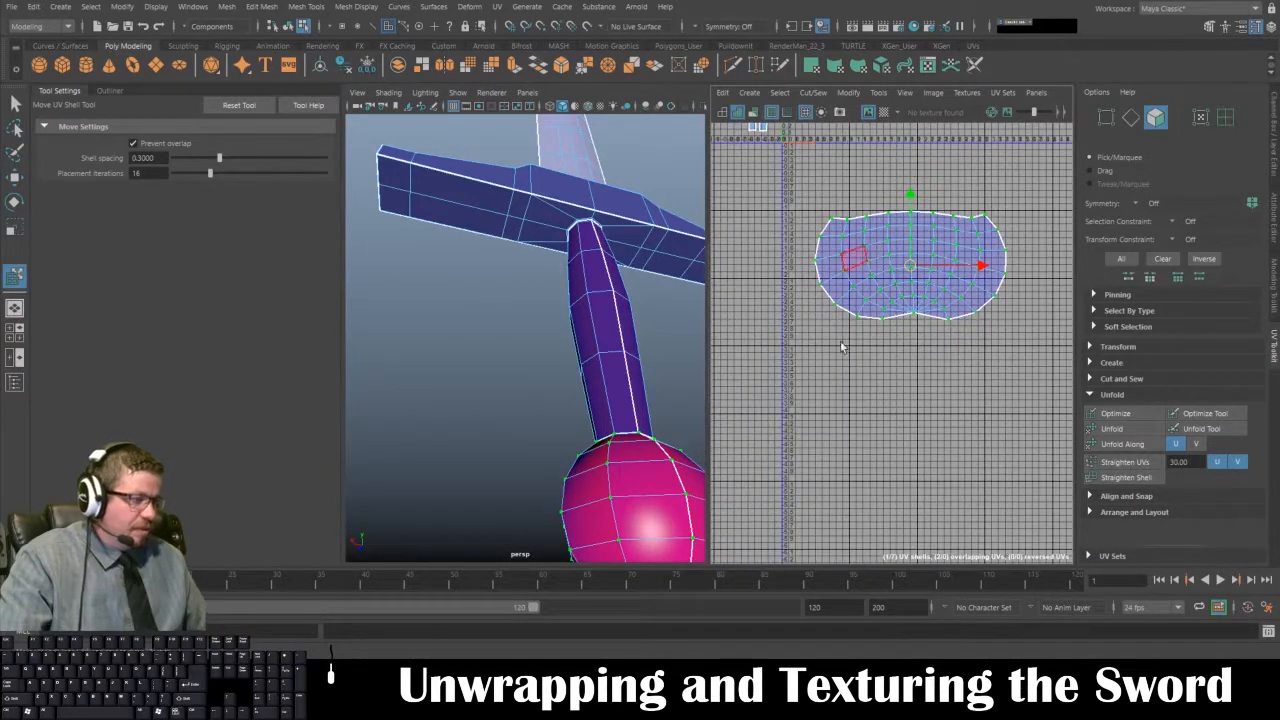
- Clear the shell selection and examine the overall UV layout and the sword's seams from several angles
click(906, 234)
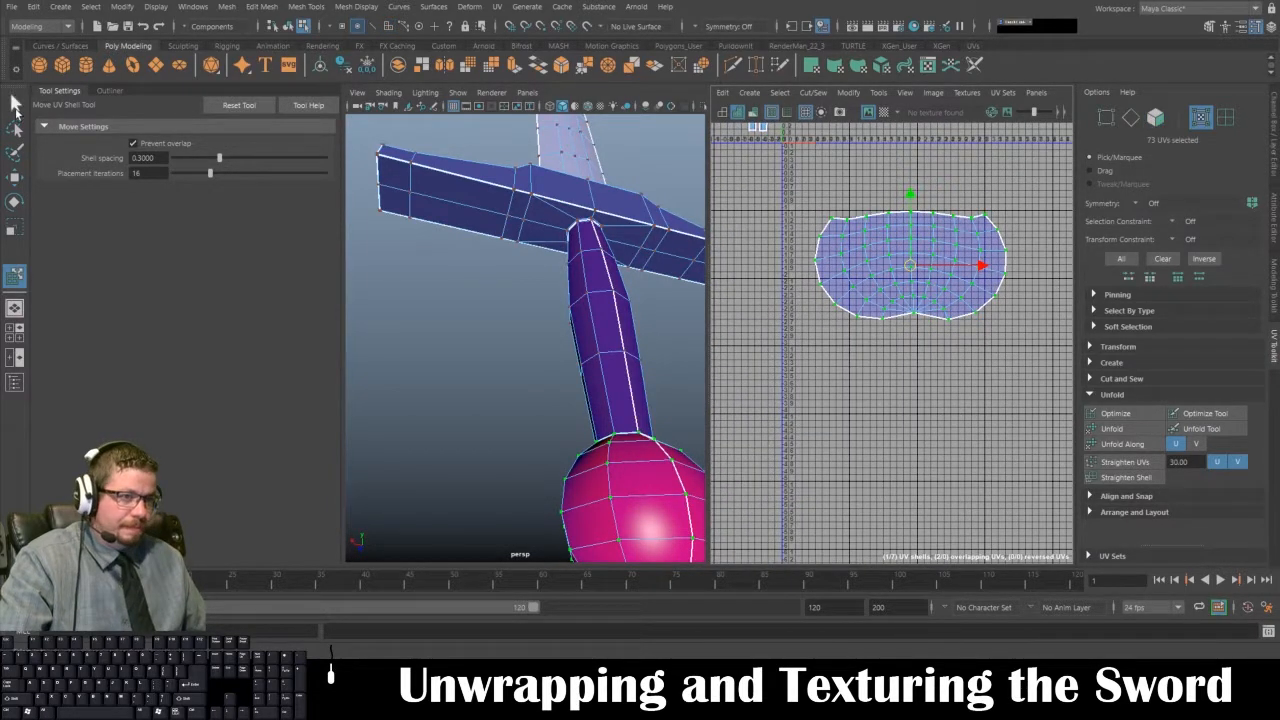
click(15, 106)
click(752, 354)
alt+right_drag(886, 393, 693, 150)
alt+middle_drag(908, 238, 900, 212)
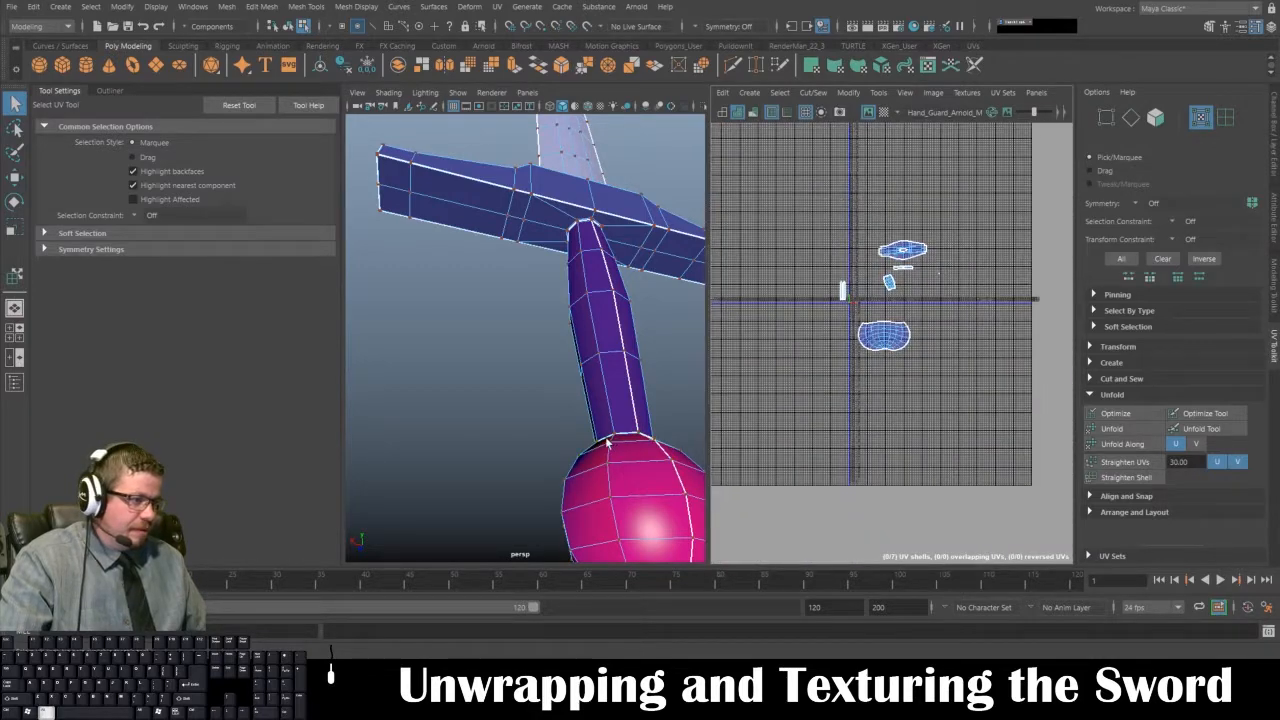
alt+right_drag(607, 443, 548, 368)
alt+drag(548, 368, 652, 417)
alt+drag(598, 320, 491, 303)
alt+right_drag(491, 303, 610, 424)
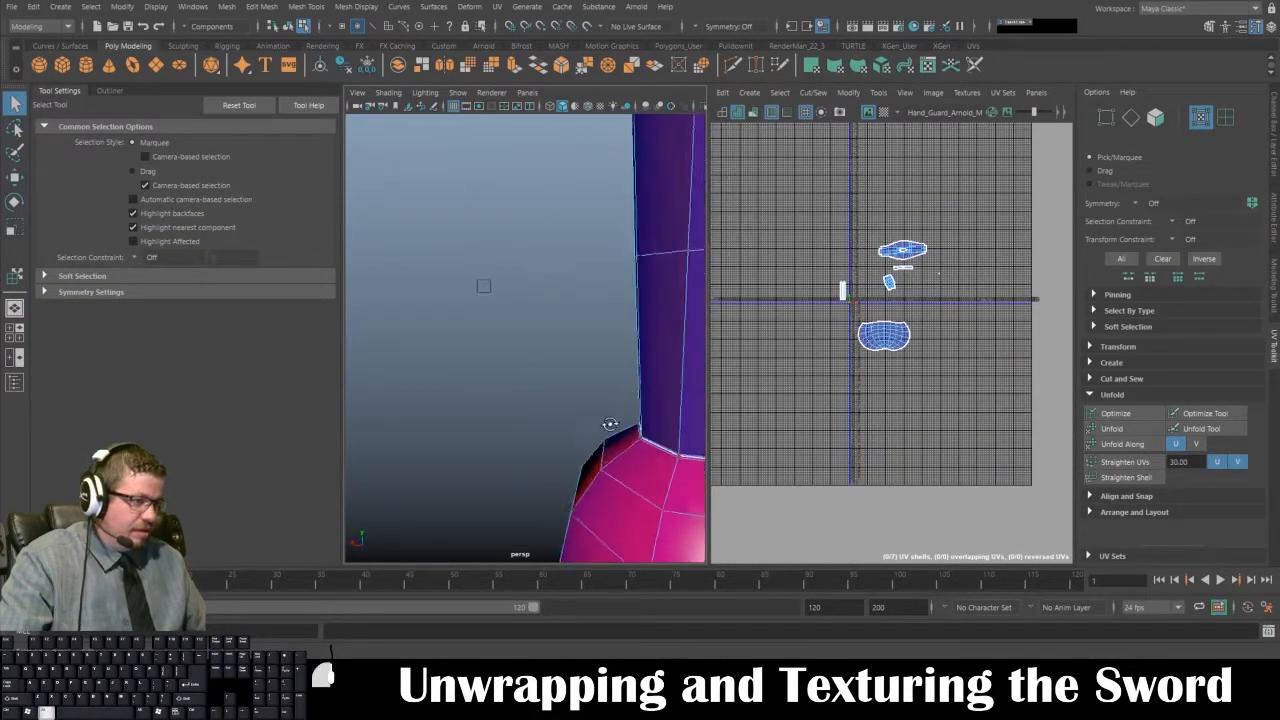
alt+drag(610, 424, 531, 385)
key(space)
alt+right_drag(587, 373, 486, 169)
alt+middle_drag(486, 169, 550, 296)
alt+right_drag(550, 296, 669, 268)
key(space)
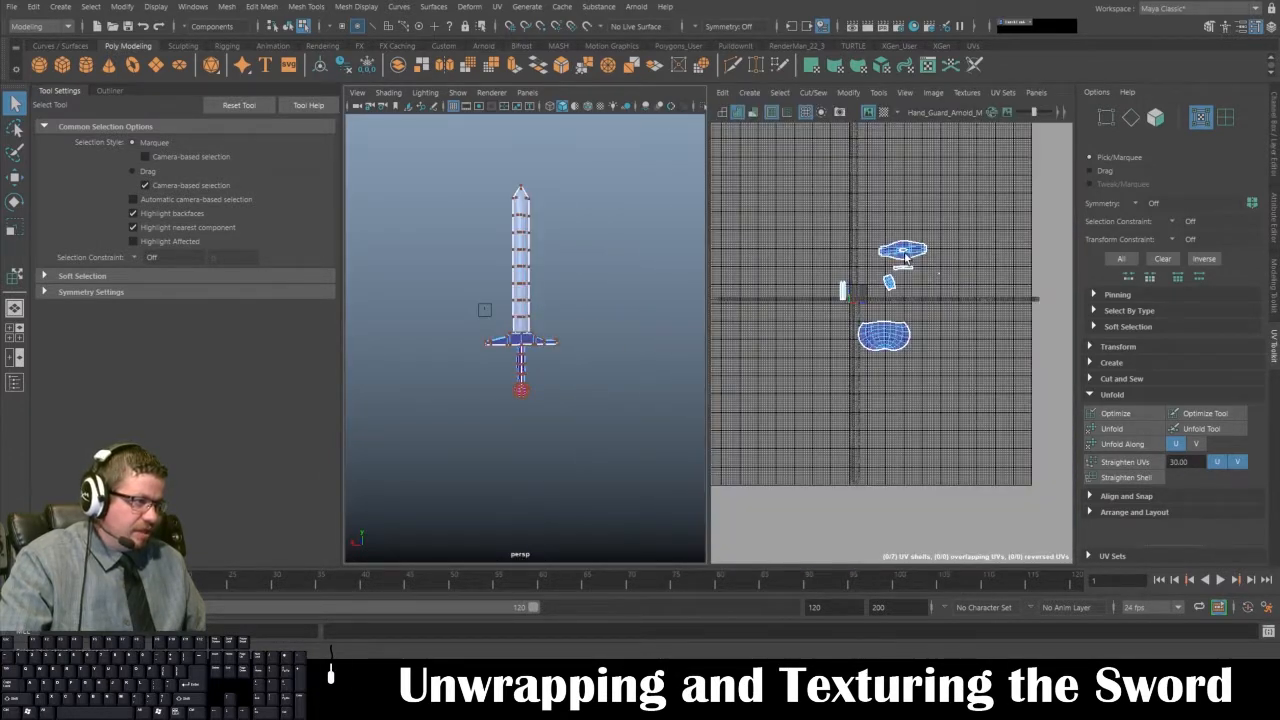
- Locate the tiny stray UV shell and join it to the hand guard with Move and Sew on two of its edges
alt+right_drag(915, 283, 931, 453)
key(f)
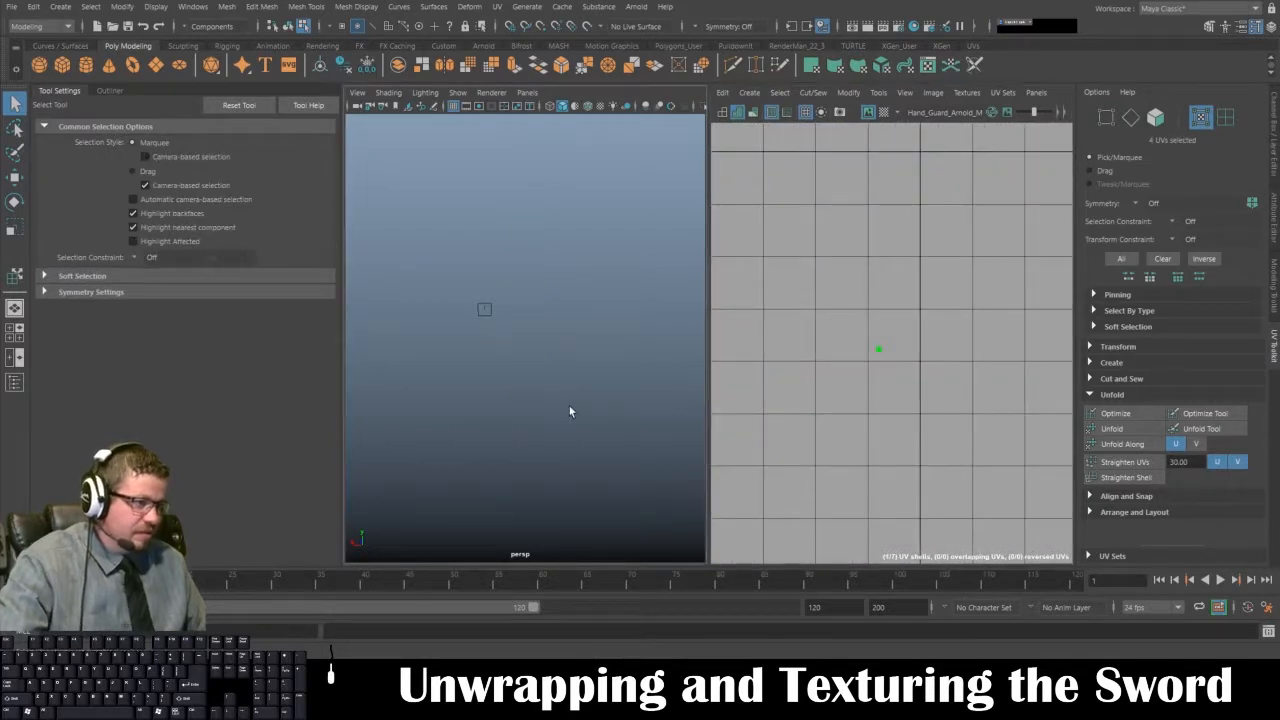
alt+right_drag(584, 371, 534, 272)
alt+drag(534, 272, 555, 342)
right_drag(555, 342, 555, 306)
click(544, 370)
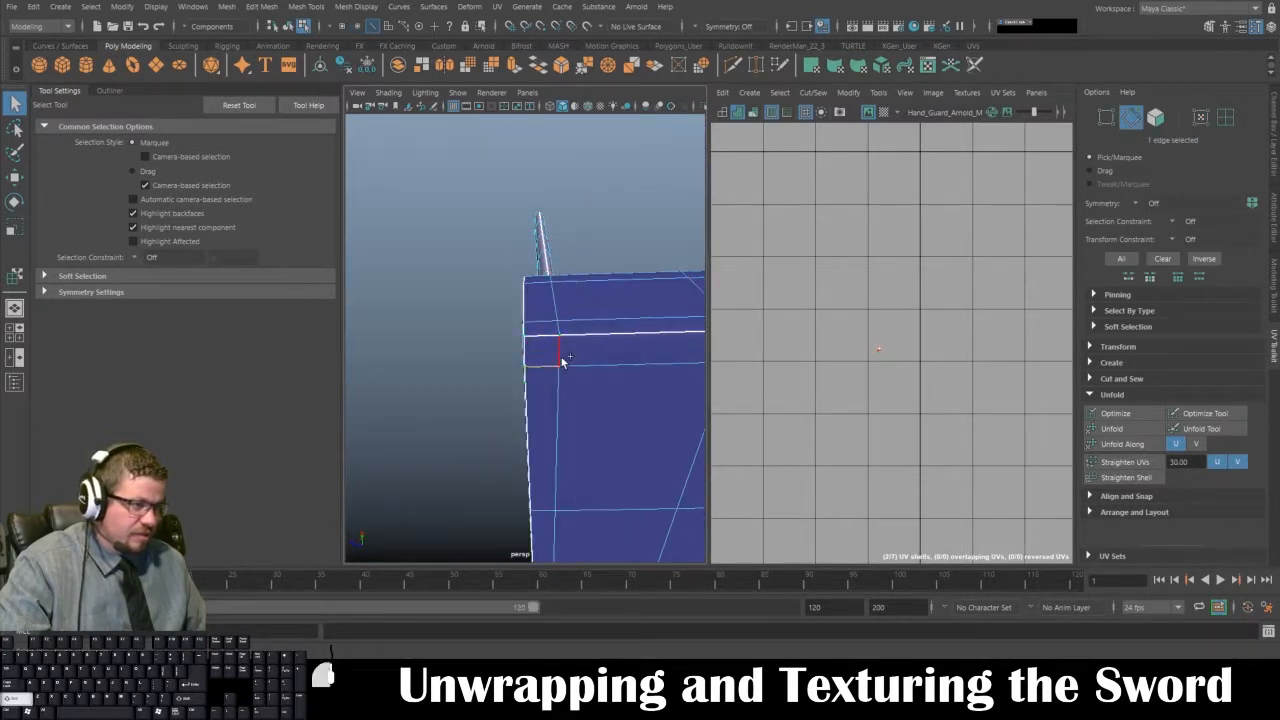
shift+click(561, 357)
click(878, 92)
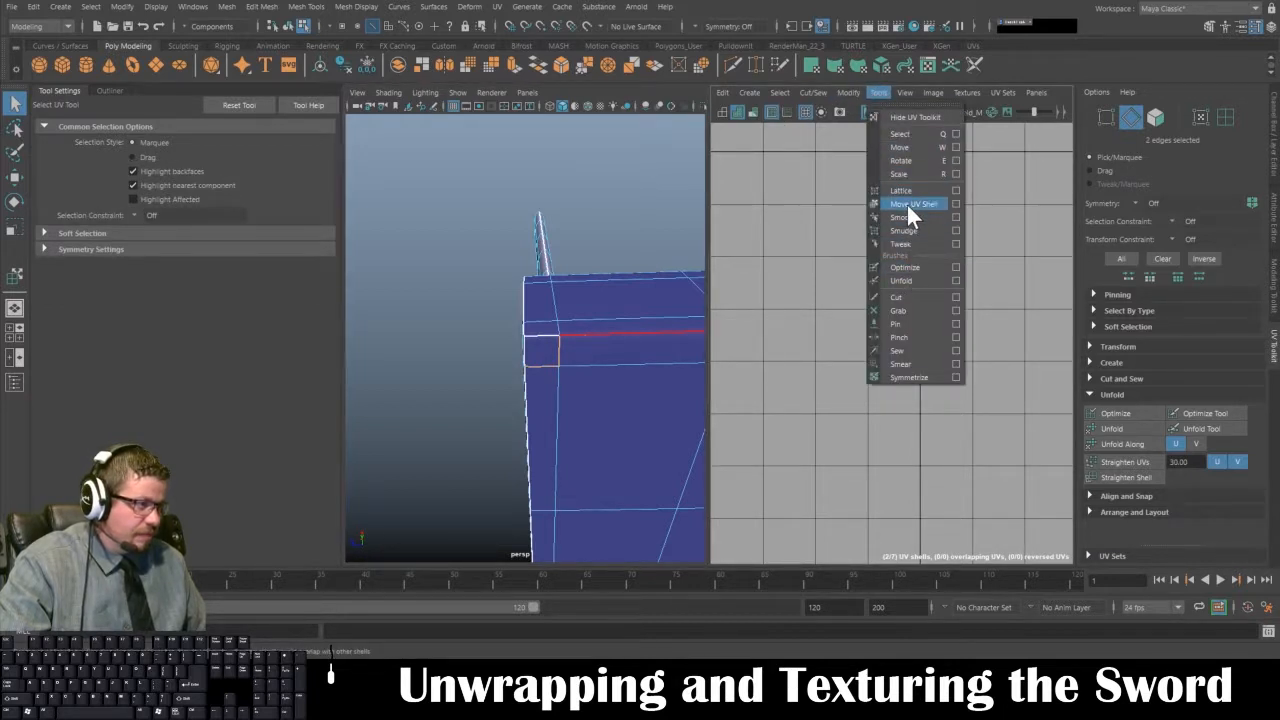
mouse_move(804, 91)
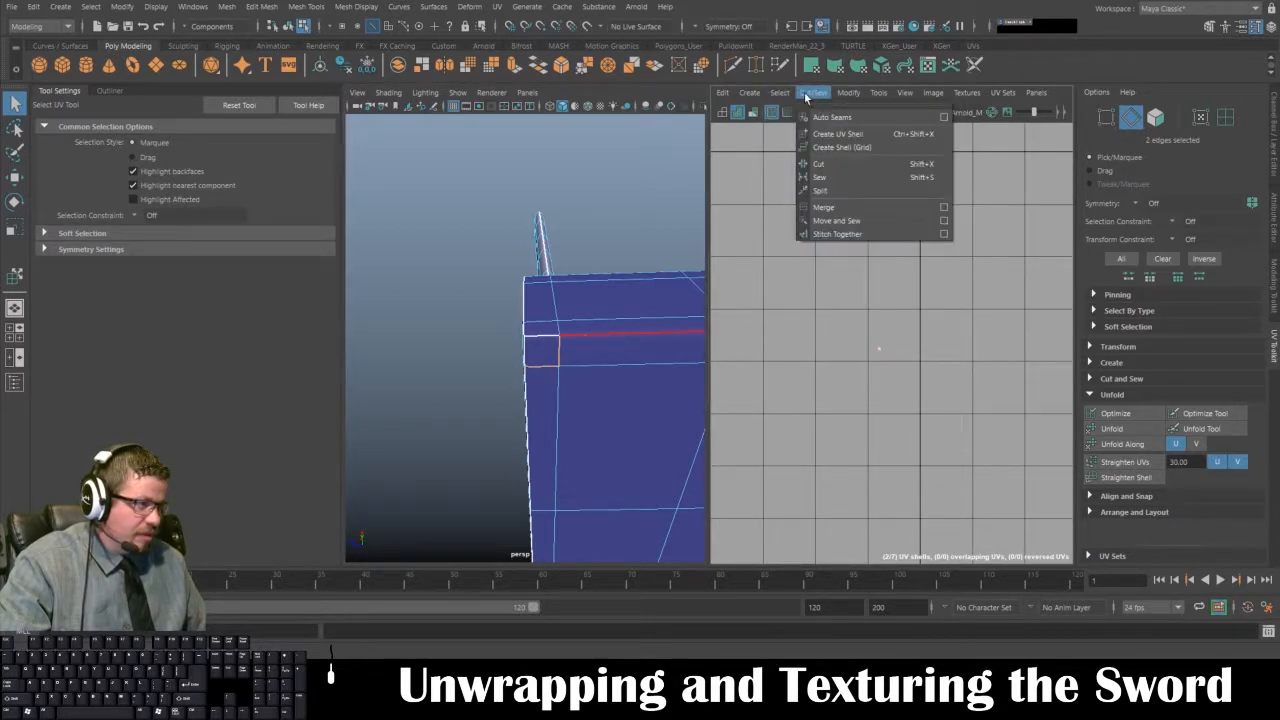
click(837, 220)
- Select the hand guard's narrow strip shell with the round hole using the Move UV Shell tool
scroll(874, 268, down, 5)
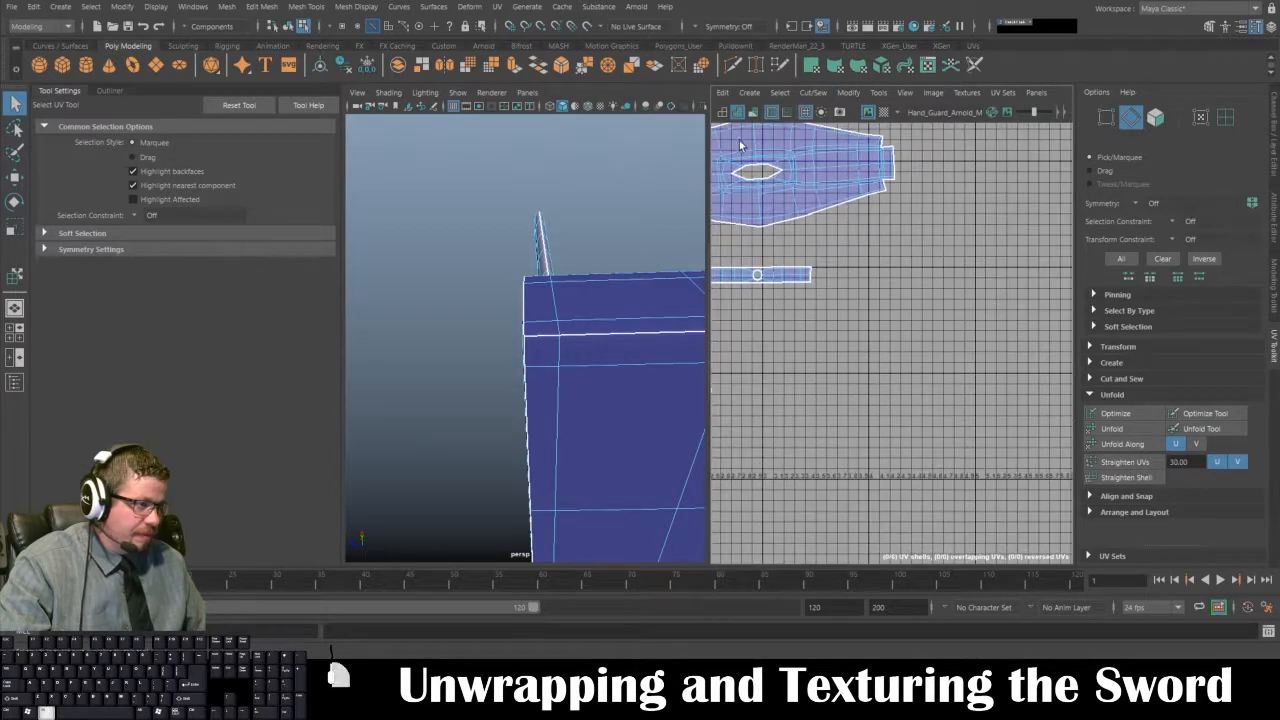
click(878, 92)
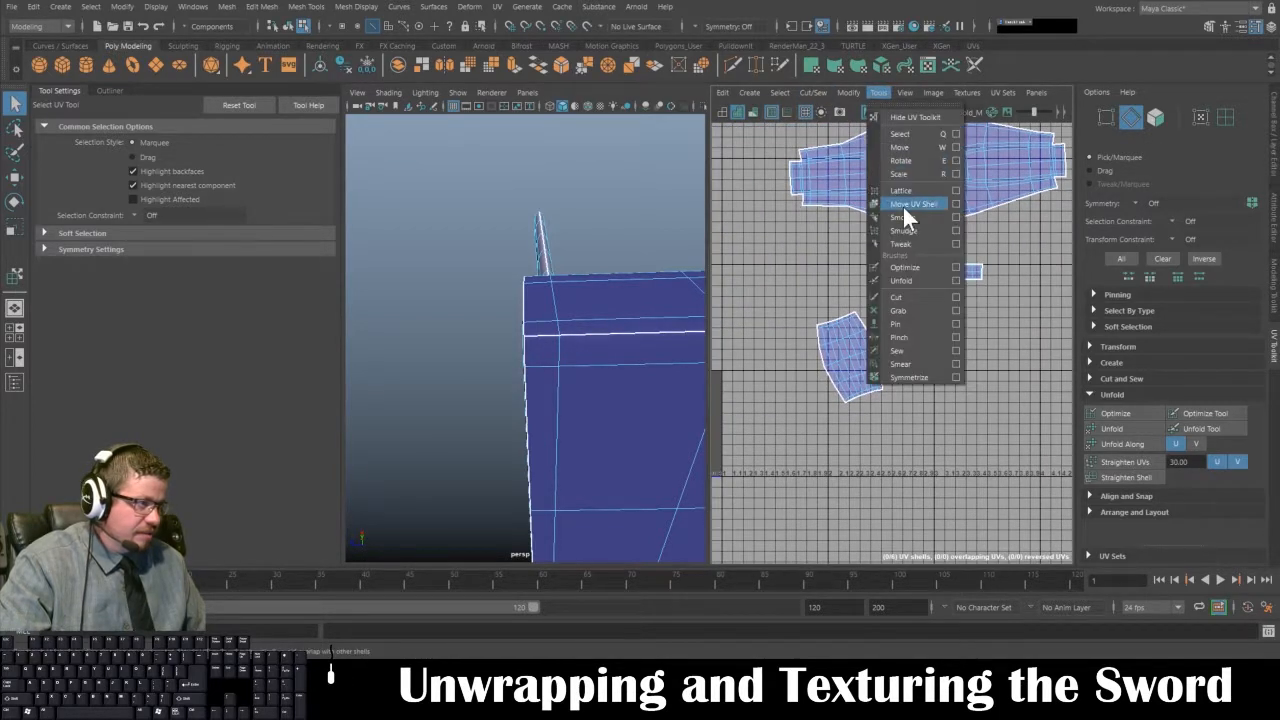
click(905, 204)
scroll(930, 180, up, 8)
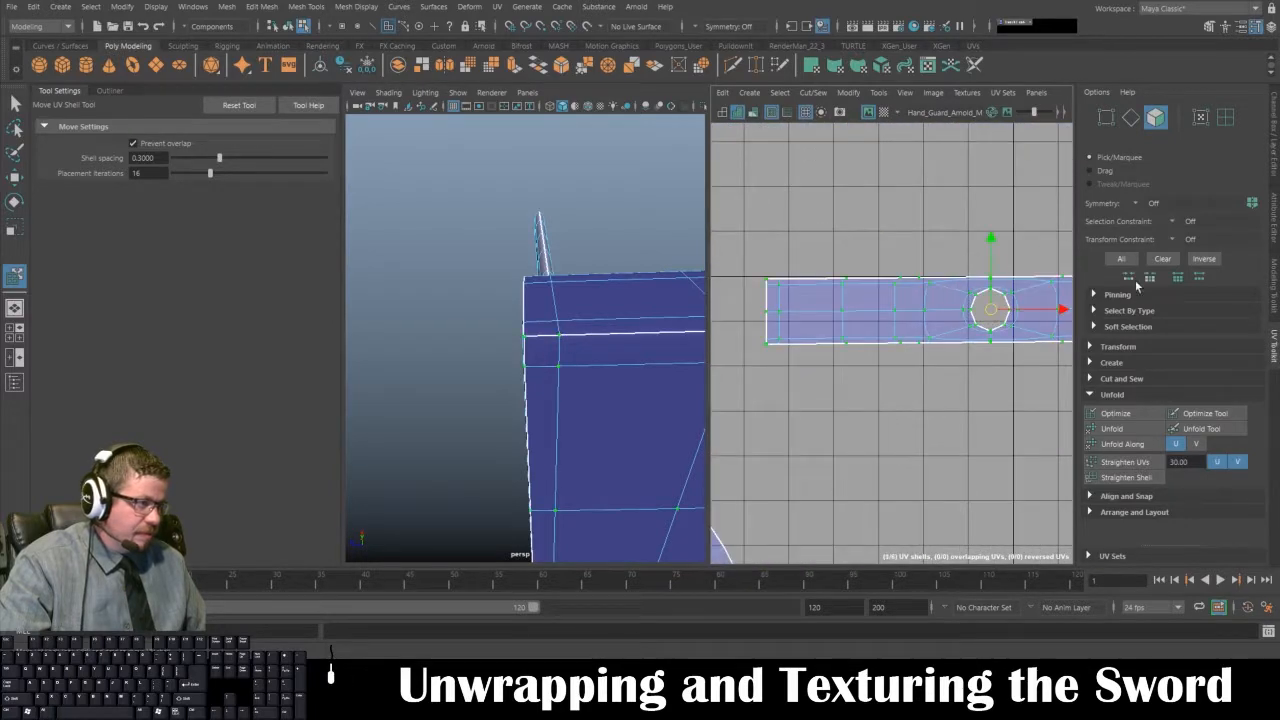
scroll(971, 380, down, 5)
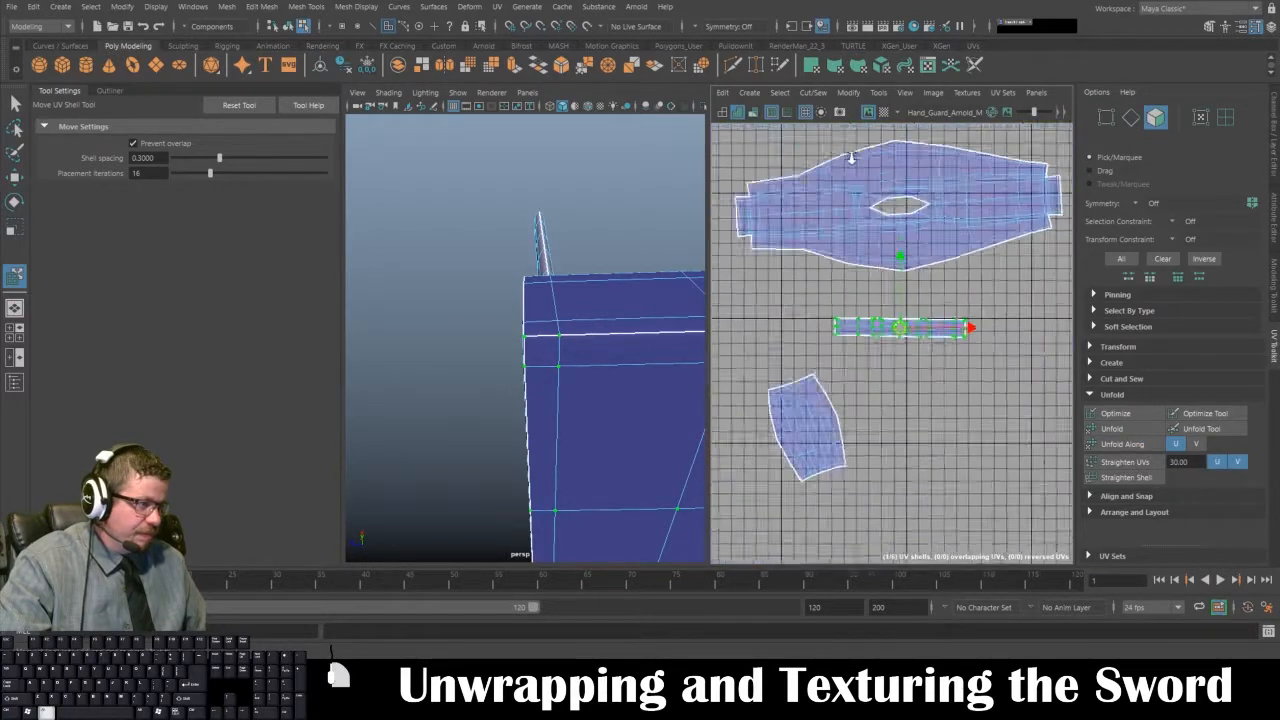
- Select all of the sword's UV shells together
scroll(1003, 277, down, 8)
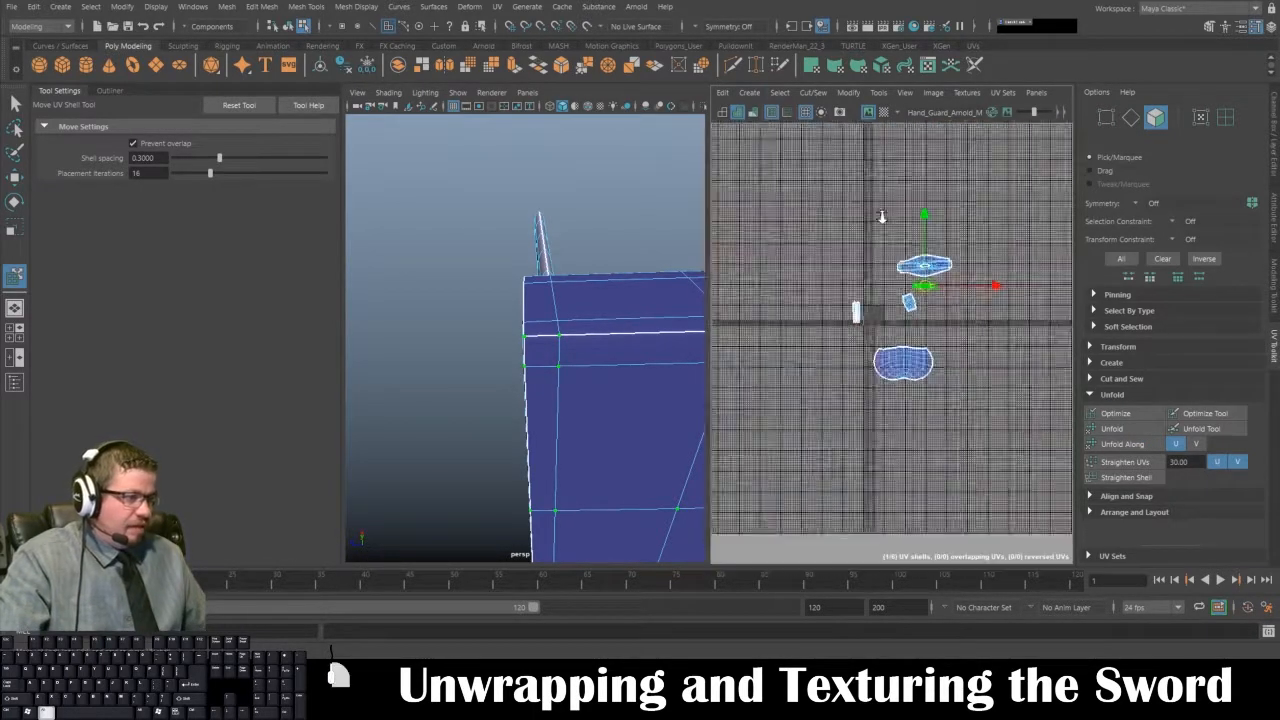
alt+right_drag(882, 217, 804, 205)
drag(804, 205, 1012, 392)
alt+middle_drag(805, 230, 809, 235)
key(f)
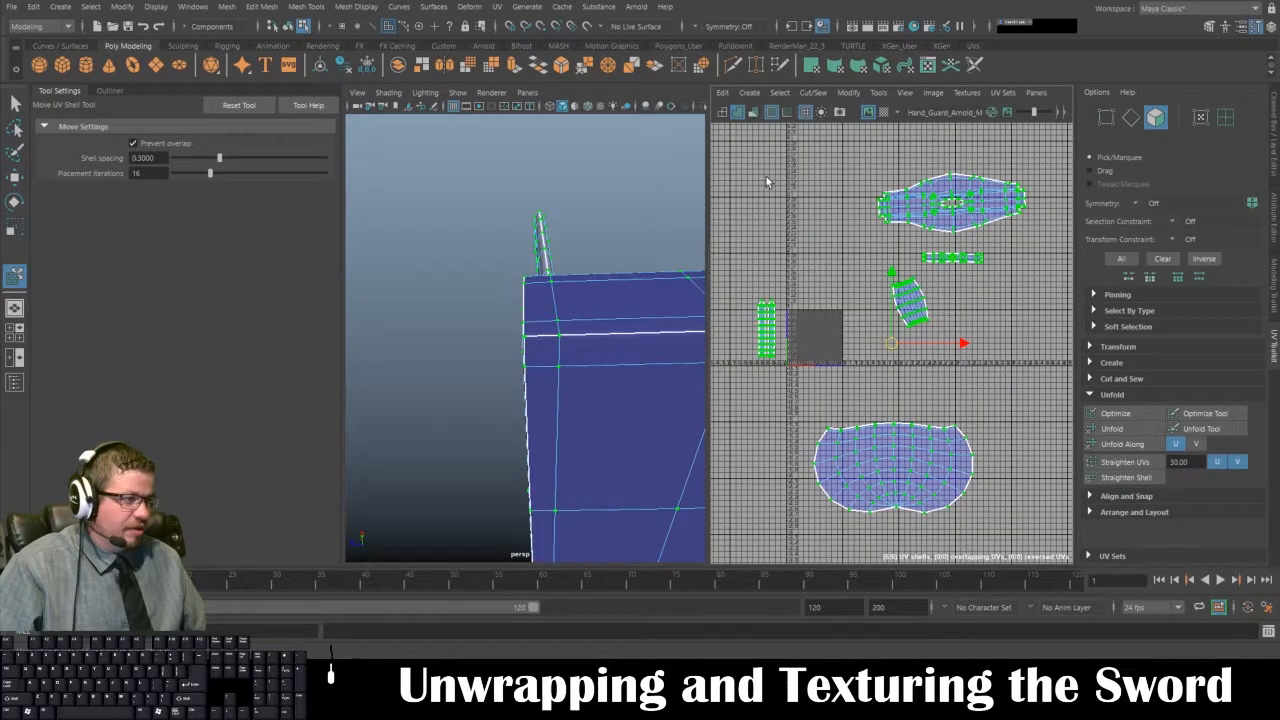
- Open the Layout UVs options and set the scale mode to Uniform
click(848, 92)
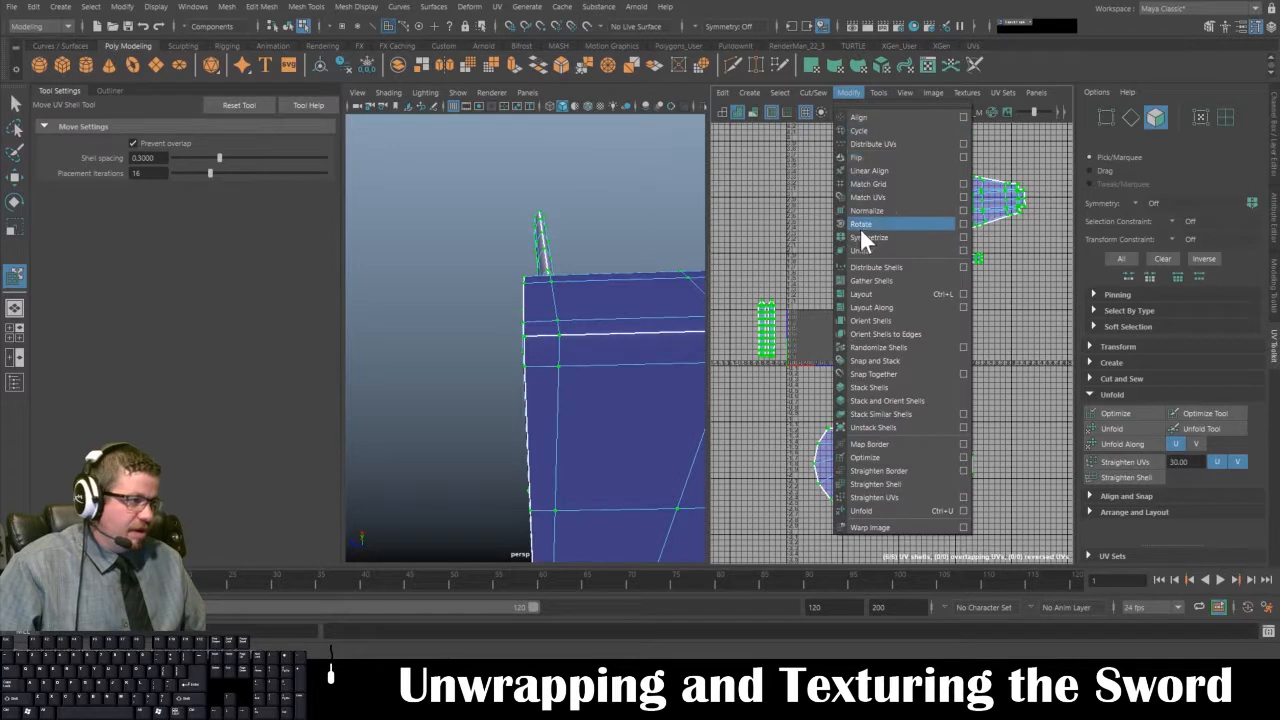
click(965, 294)
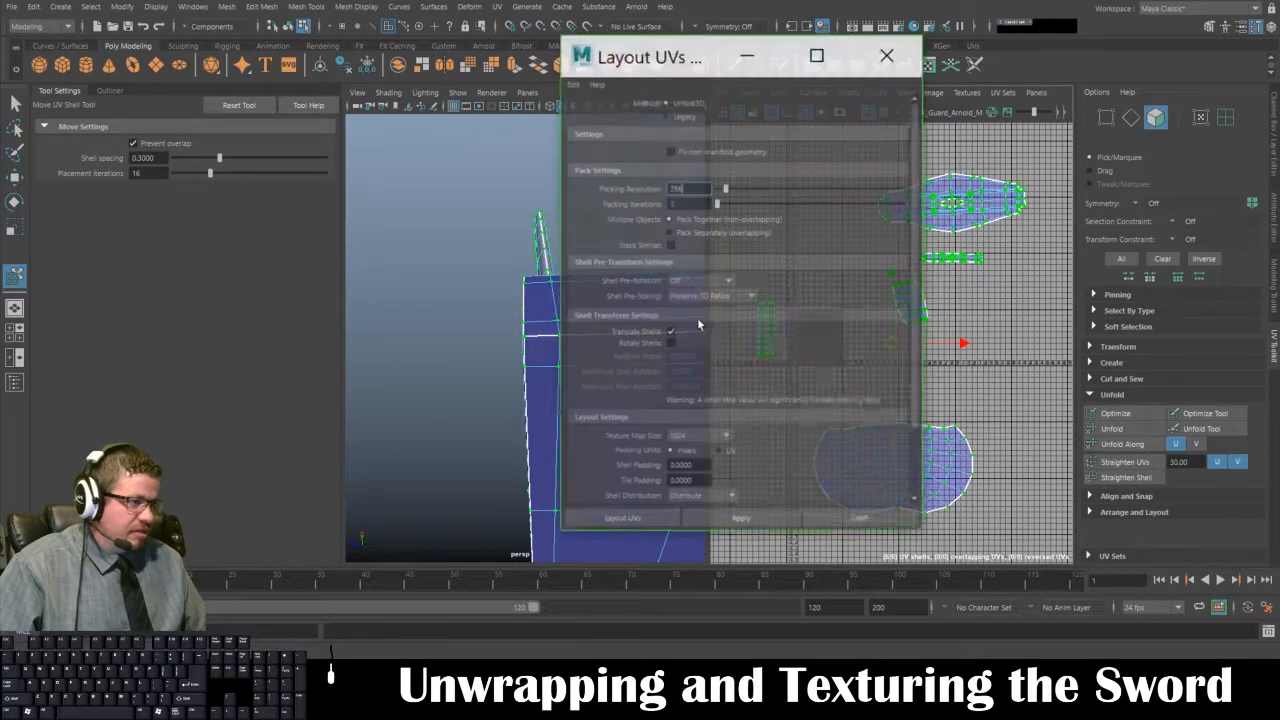
click(702, 491)
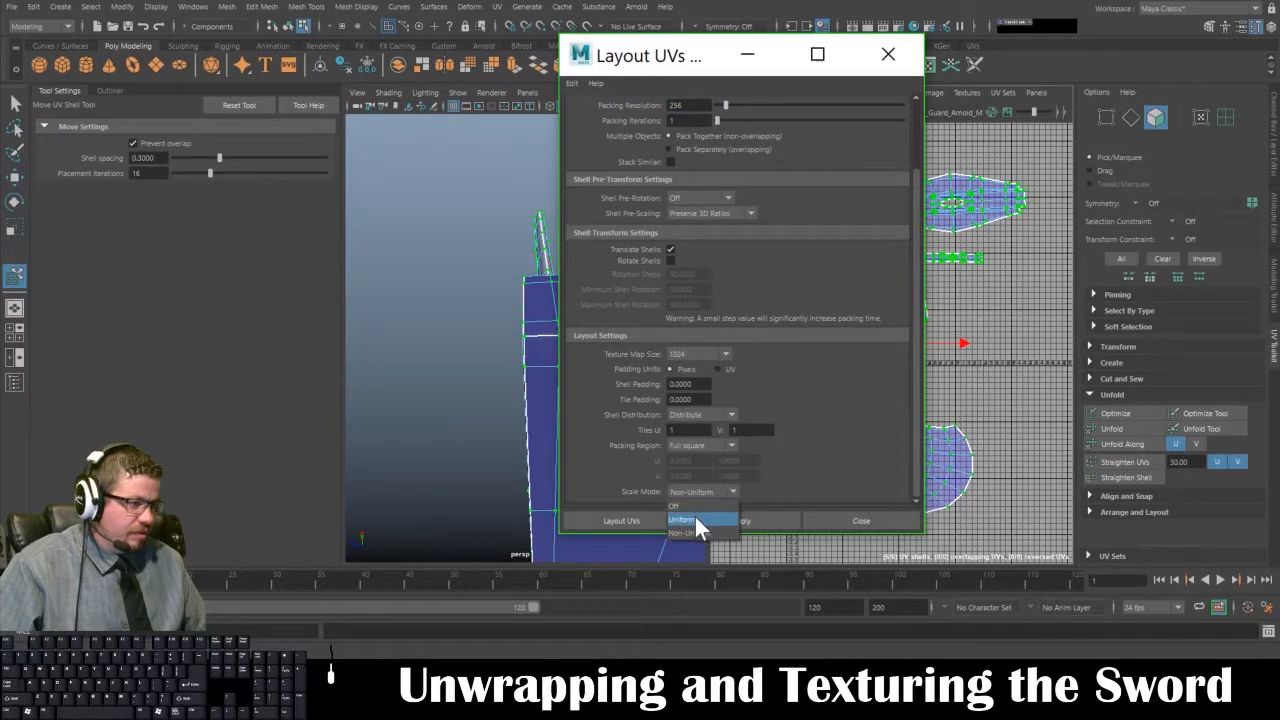
click(696, 519)
scroll(827, 374, up, 2)
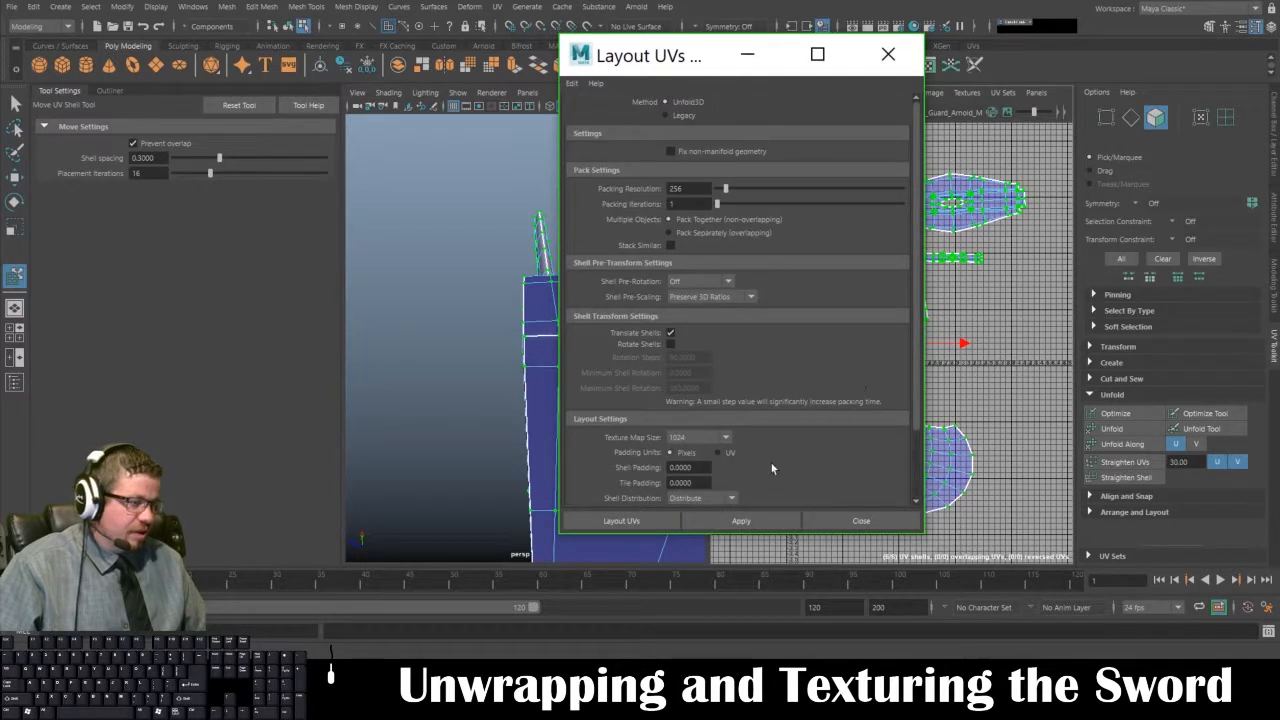
- Check in the Plug-in Manager whether the Unfold3D plug-in is loaded, and close the manager
click(193, 6)
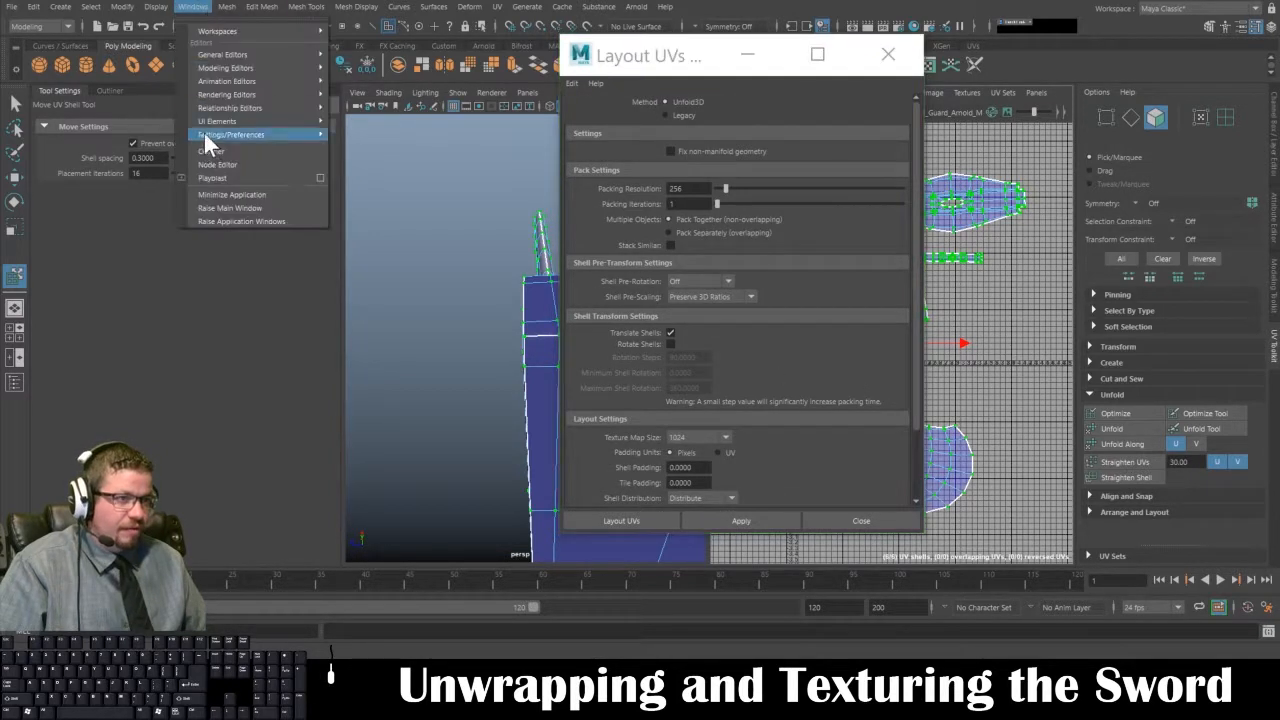
mouse_move(215, 134)
click(356, 241)
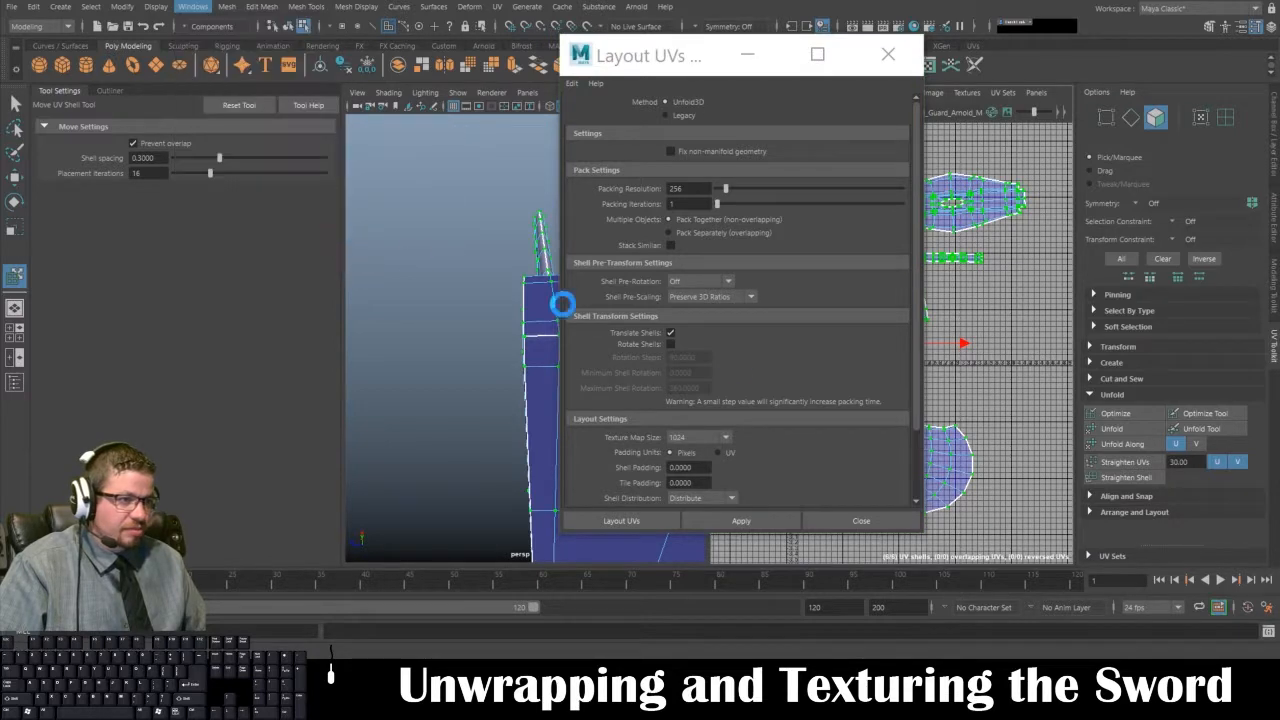
scroll(522, 350, down, 5)
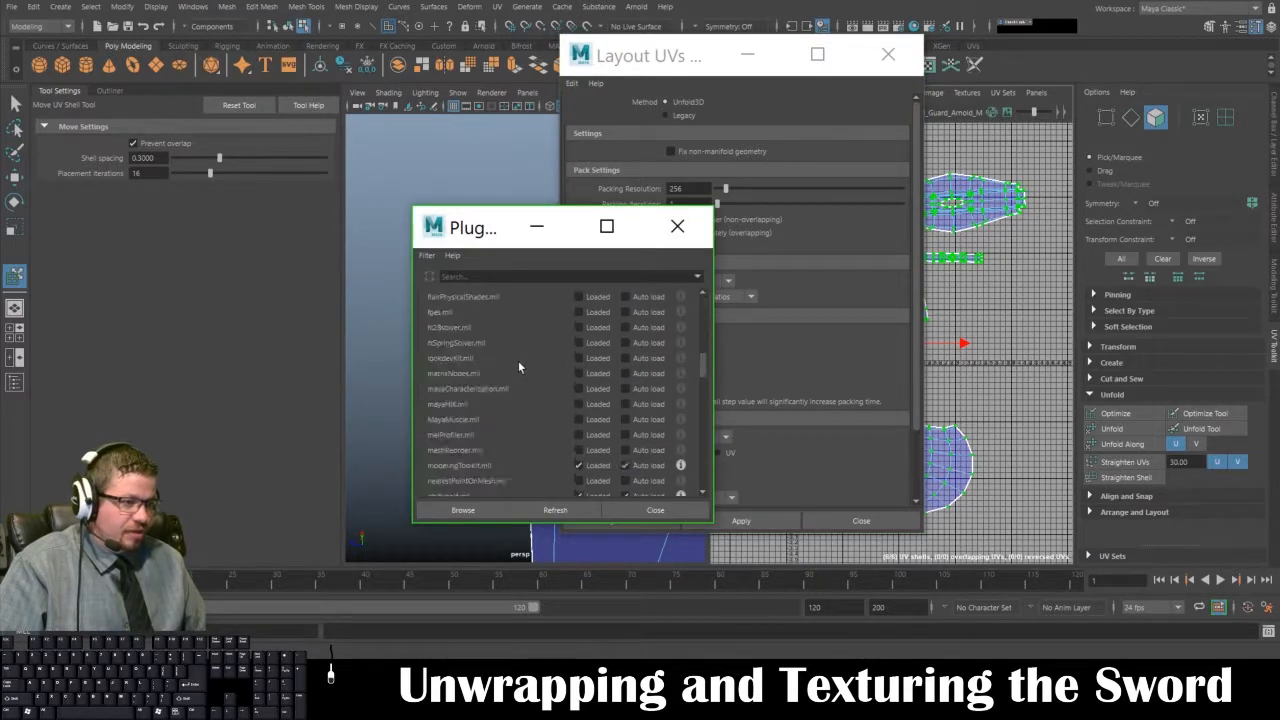
scroll(518, 366, down, 6)
scroll(500, 390, down, 2)
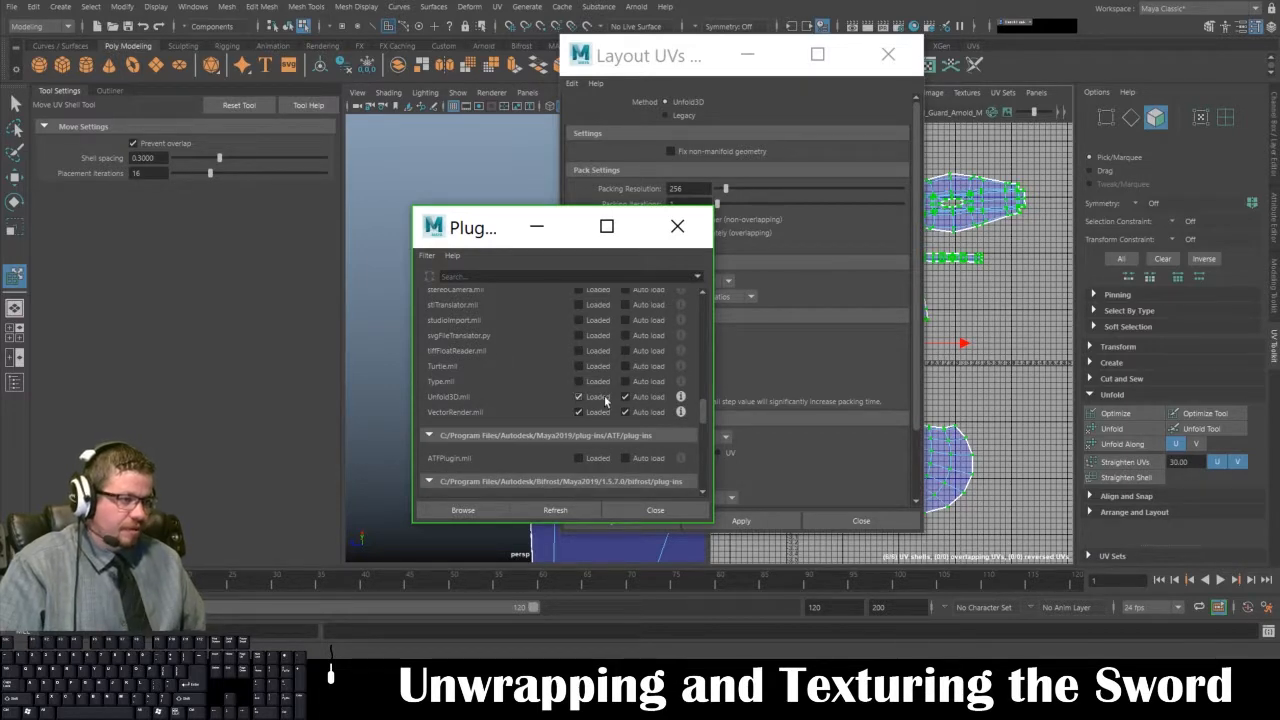
click(618, 510)
- Lay out all selected shells inside the UV tile and frame them in a maximized UV Editor
click(651, 521)
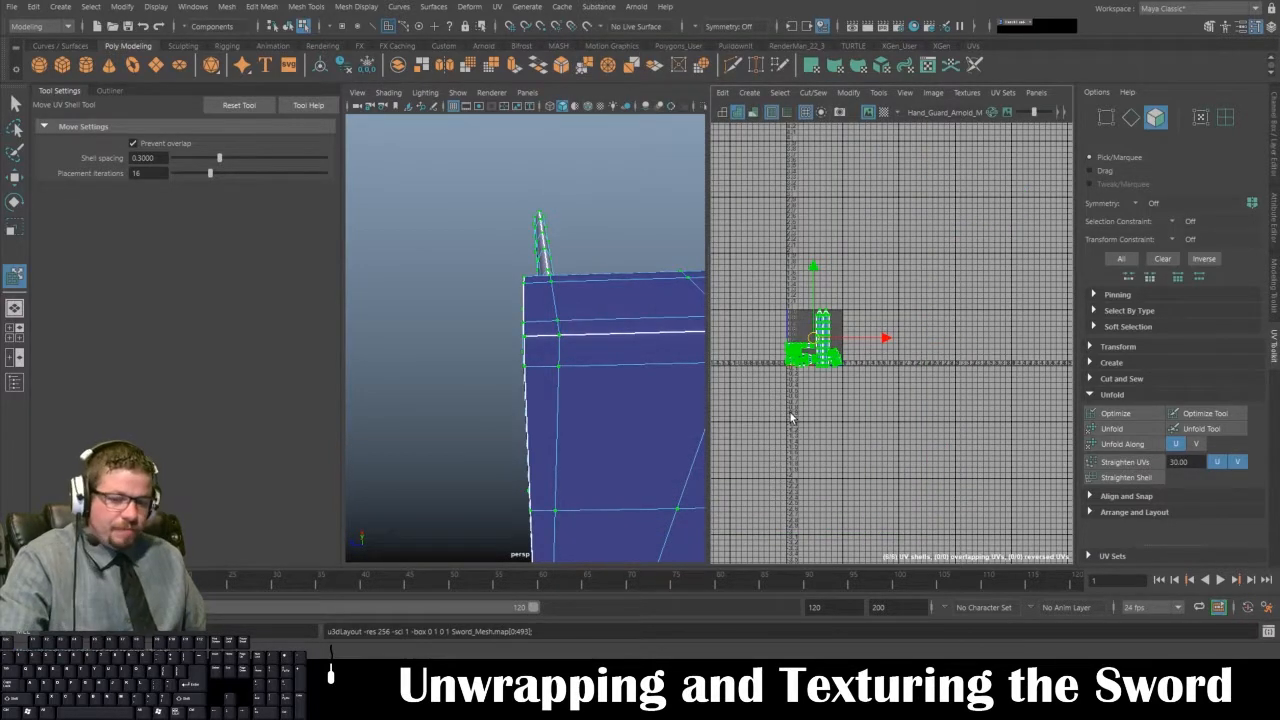
key(f)
scroll(903, 420, down, 1)
key(space)
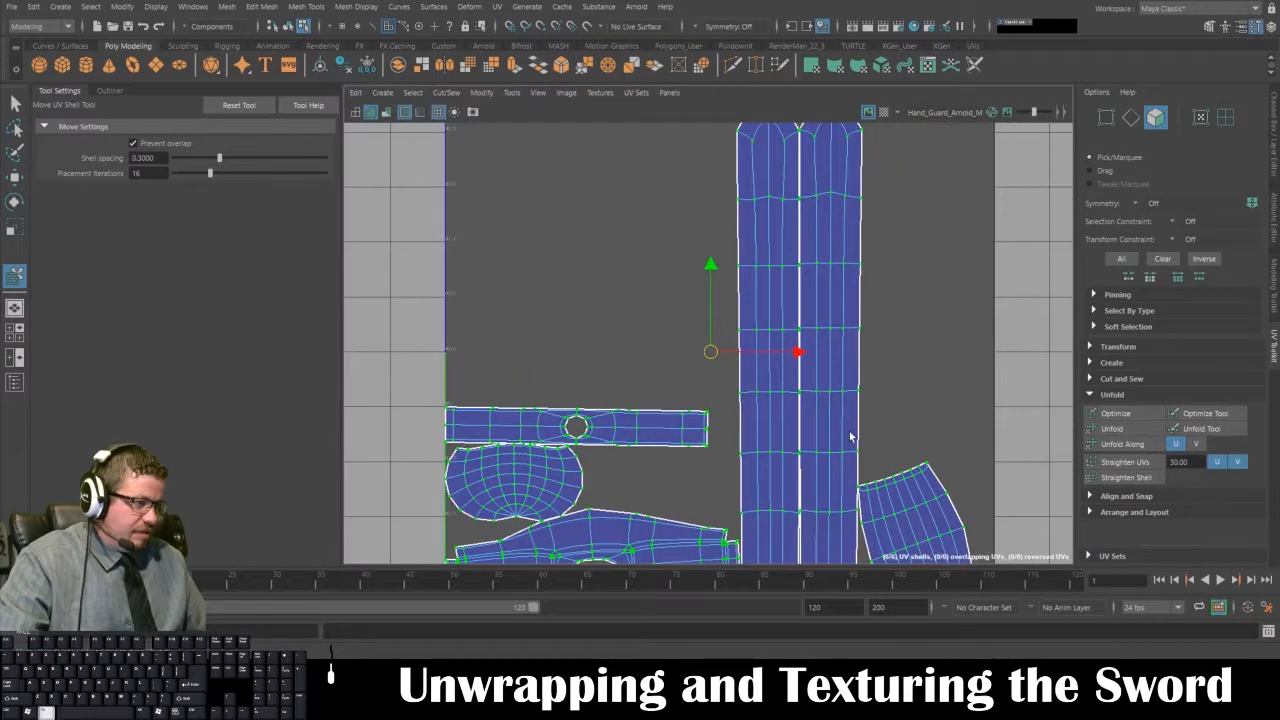
- Assign a new Lambert material to the sword mesh
scroll(850, 437, down, 3)
scroll(752, 425, up, 1)
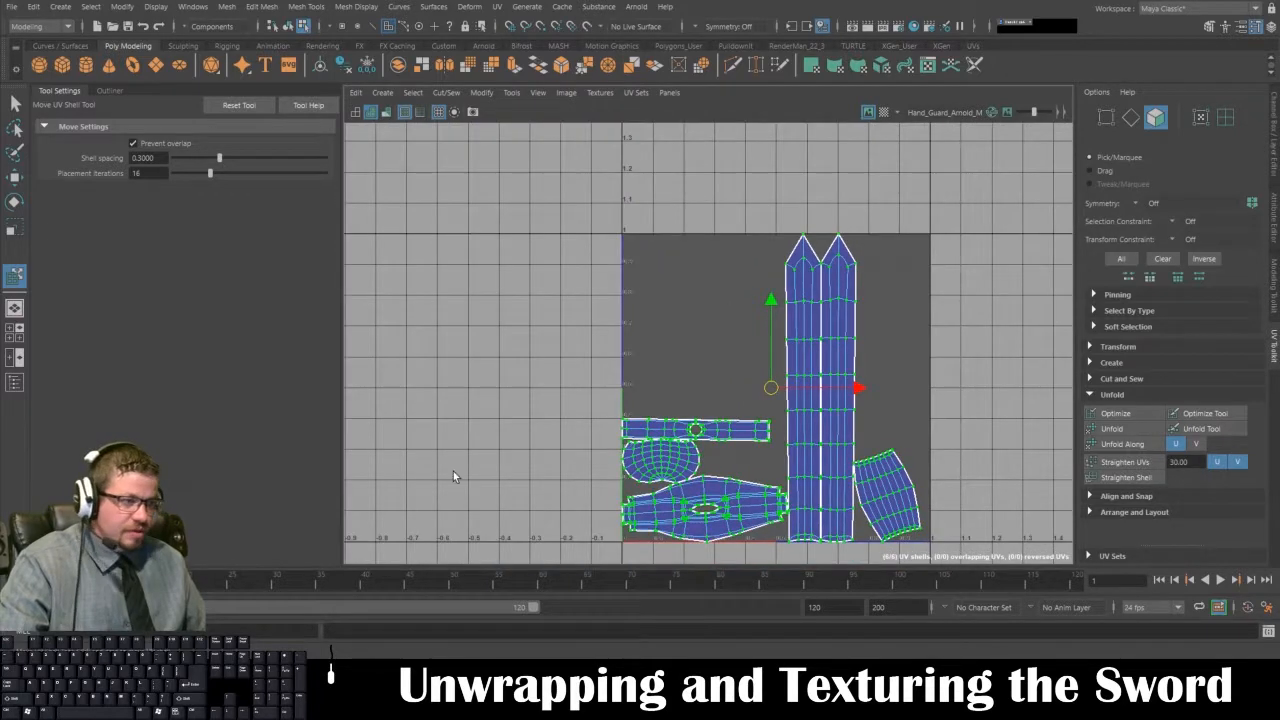
key(space)
right_drag(527, 320, 573, 608)
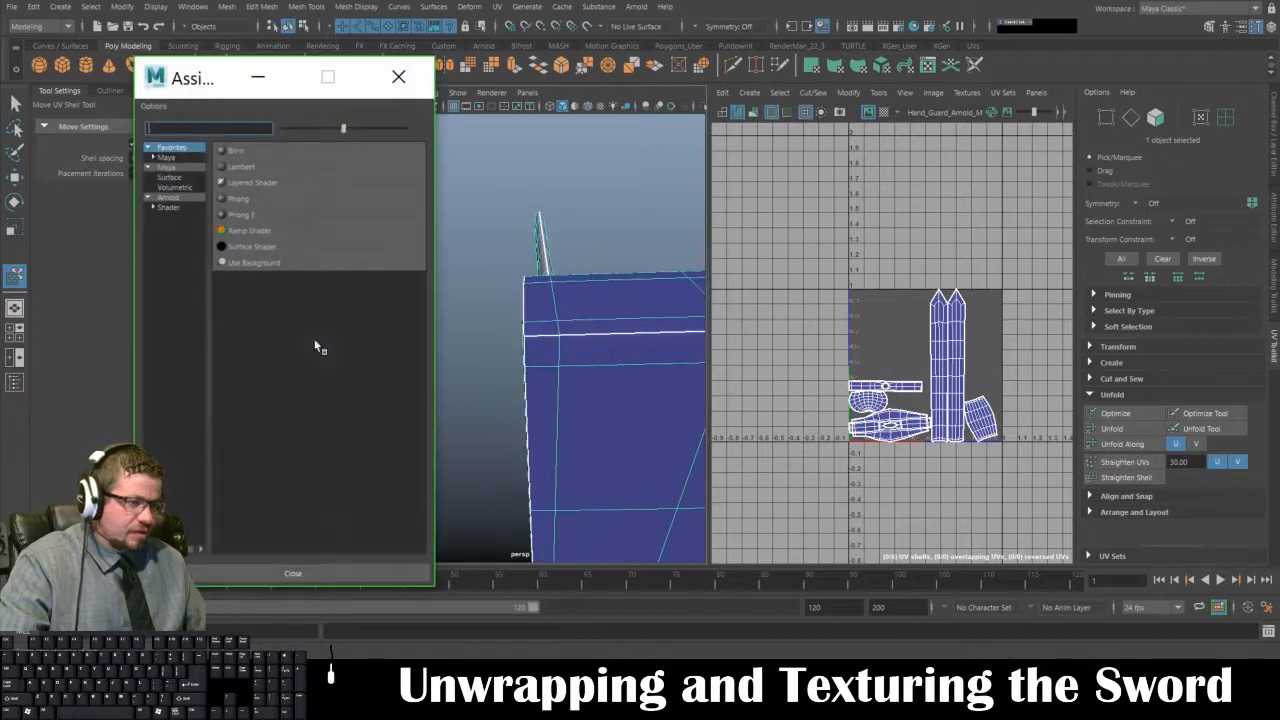
click(238, 167)
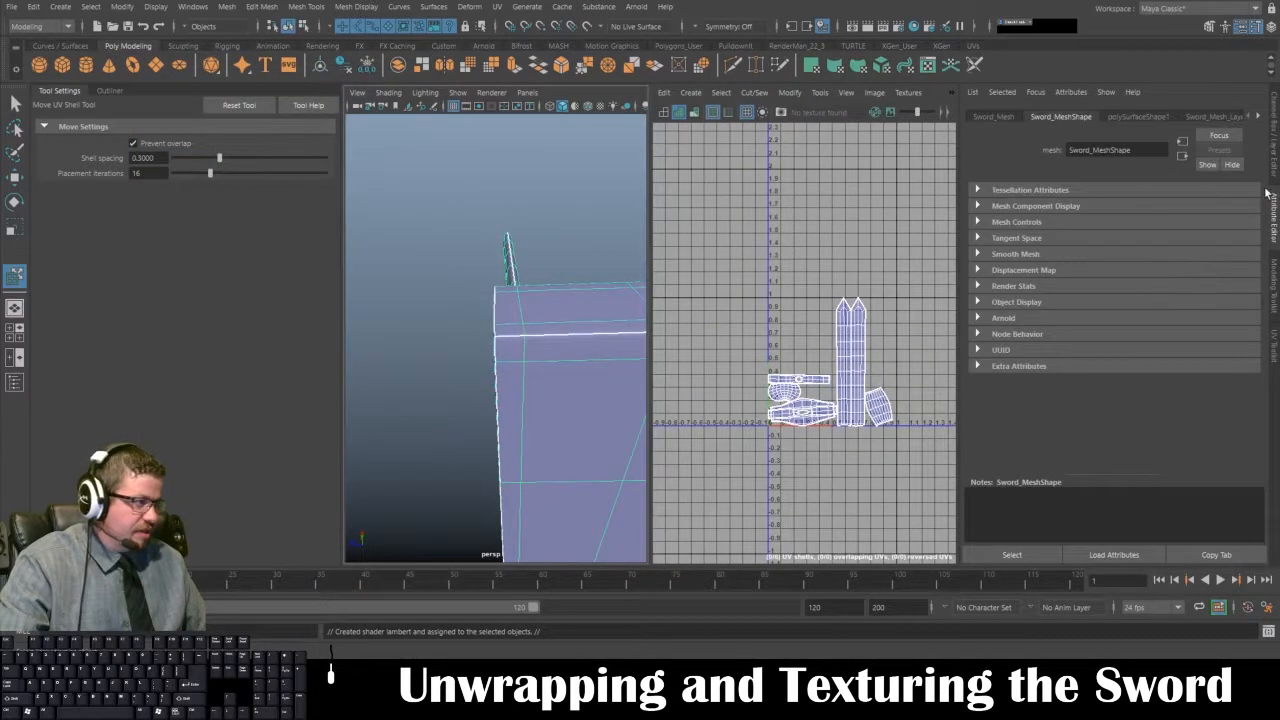
- Delete the construction history of all objects in the scene
right_click(1258, 116)
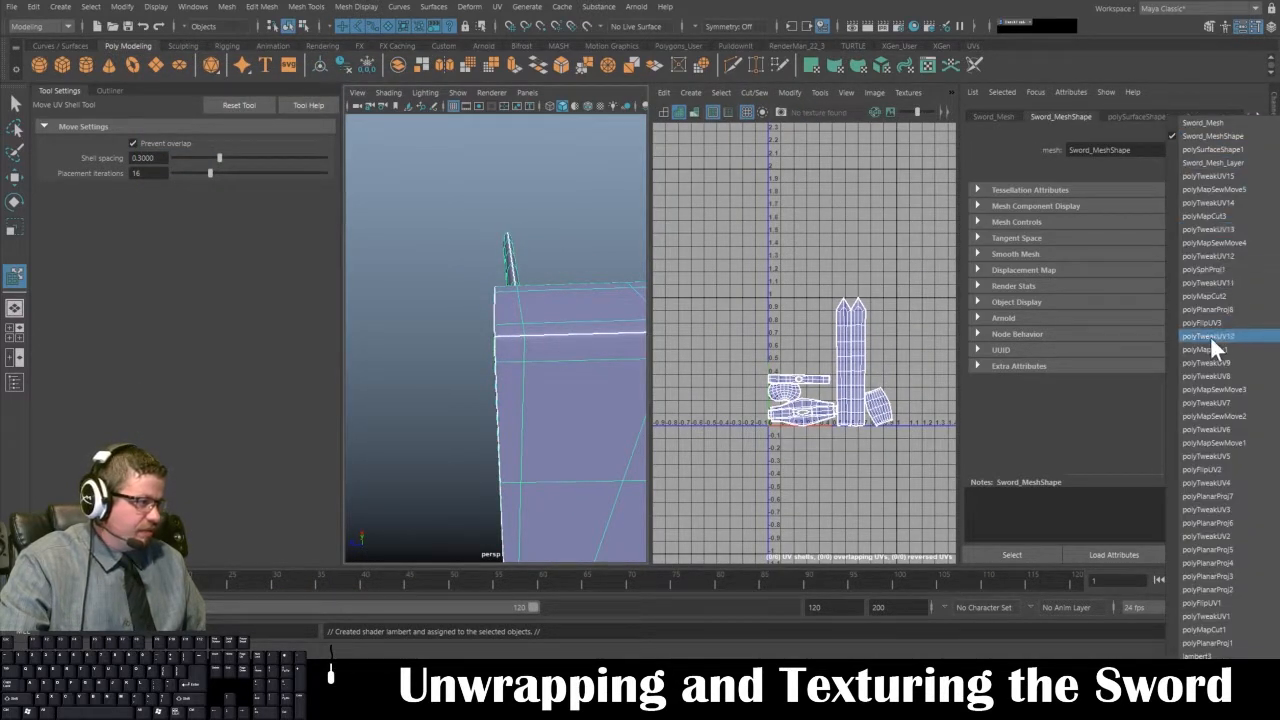
click(551, 48)
click(33, 6)
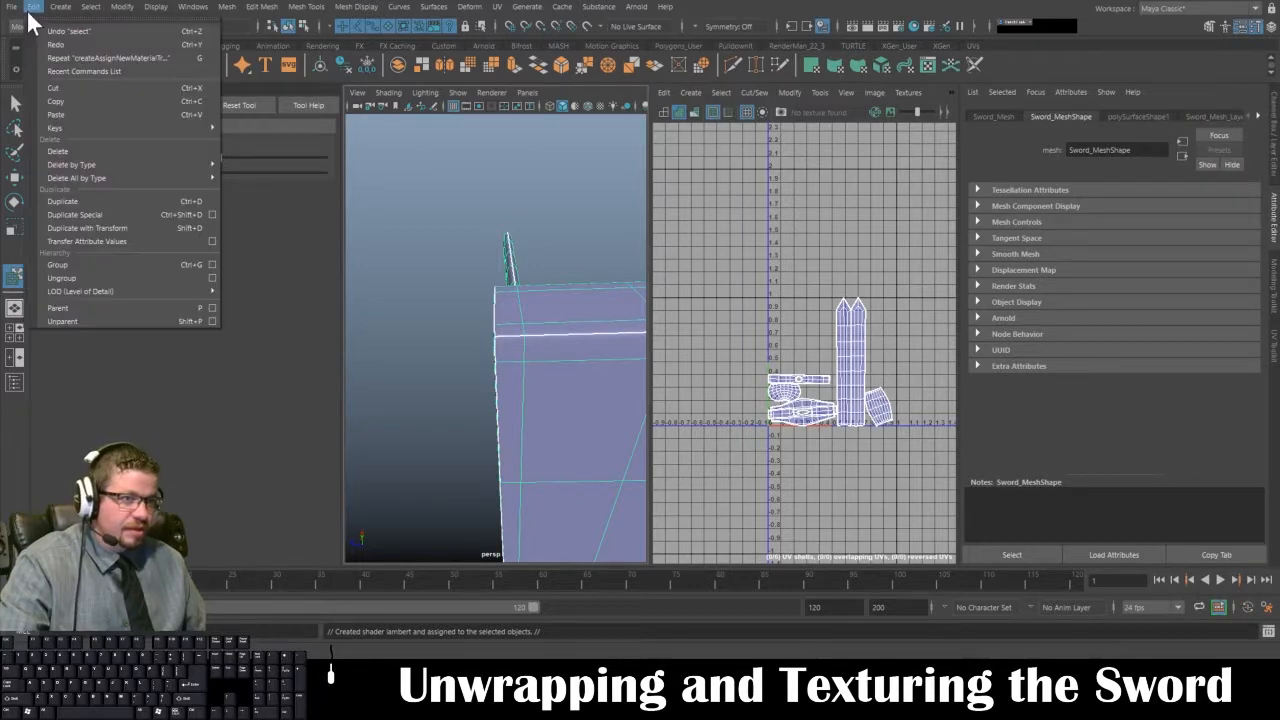
mouse_move(126, 178)
click(293, 190)
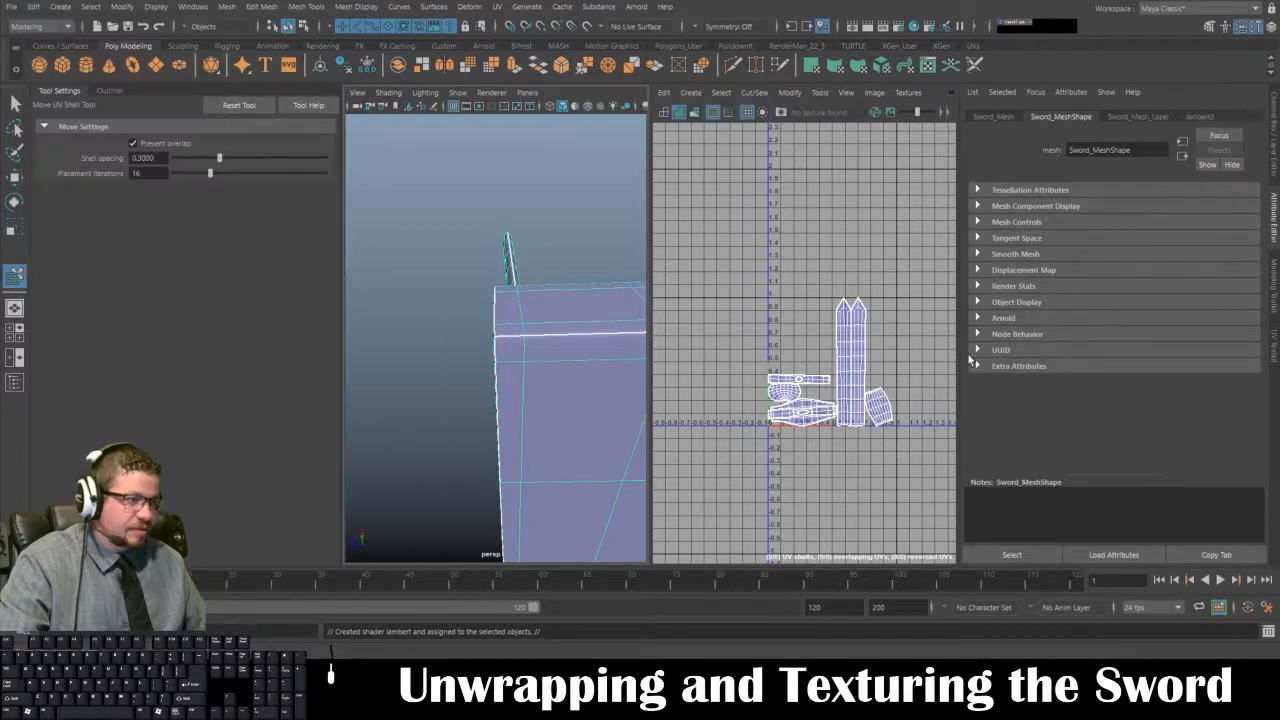
- Try to map a File texture to the color of the sword's Lambert material
click(1199, 116)
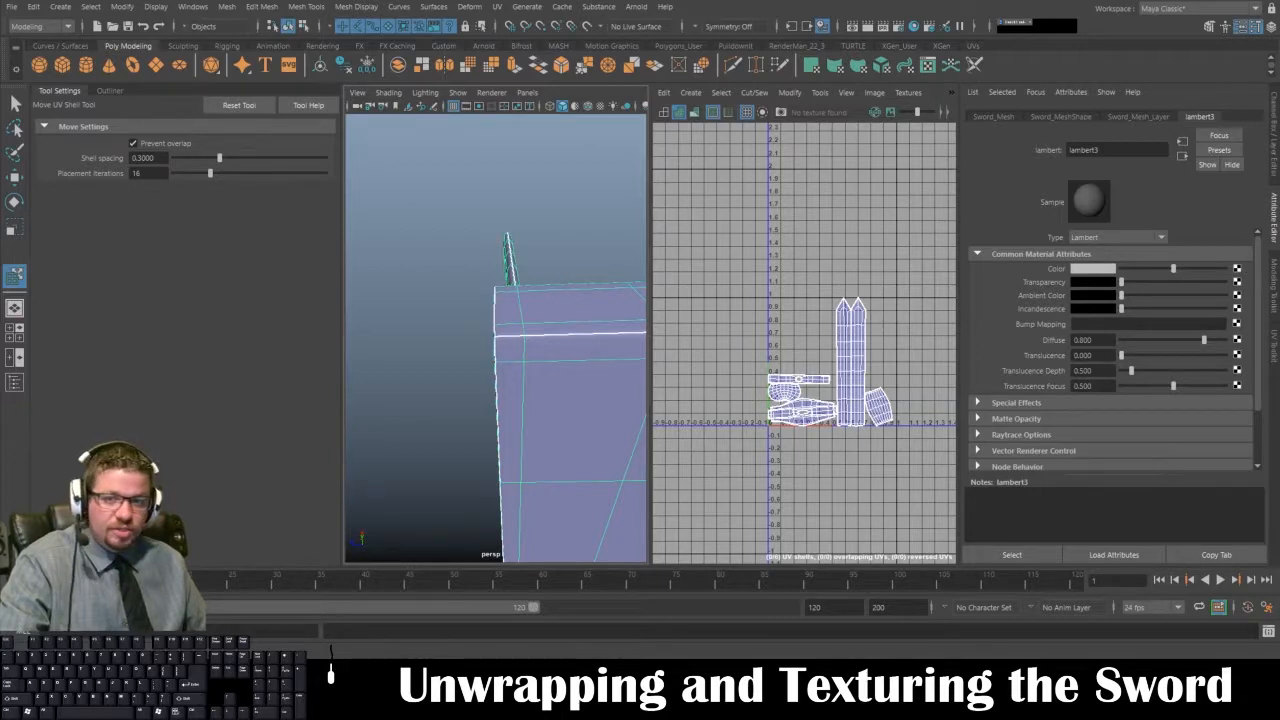
click(833, 266)
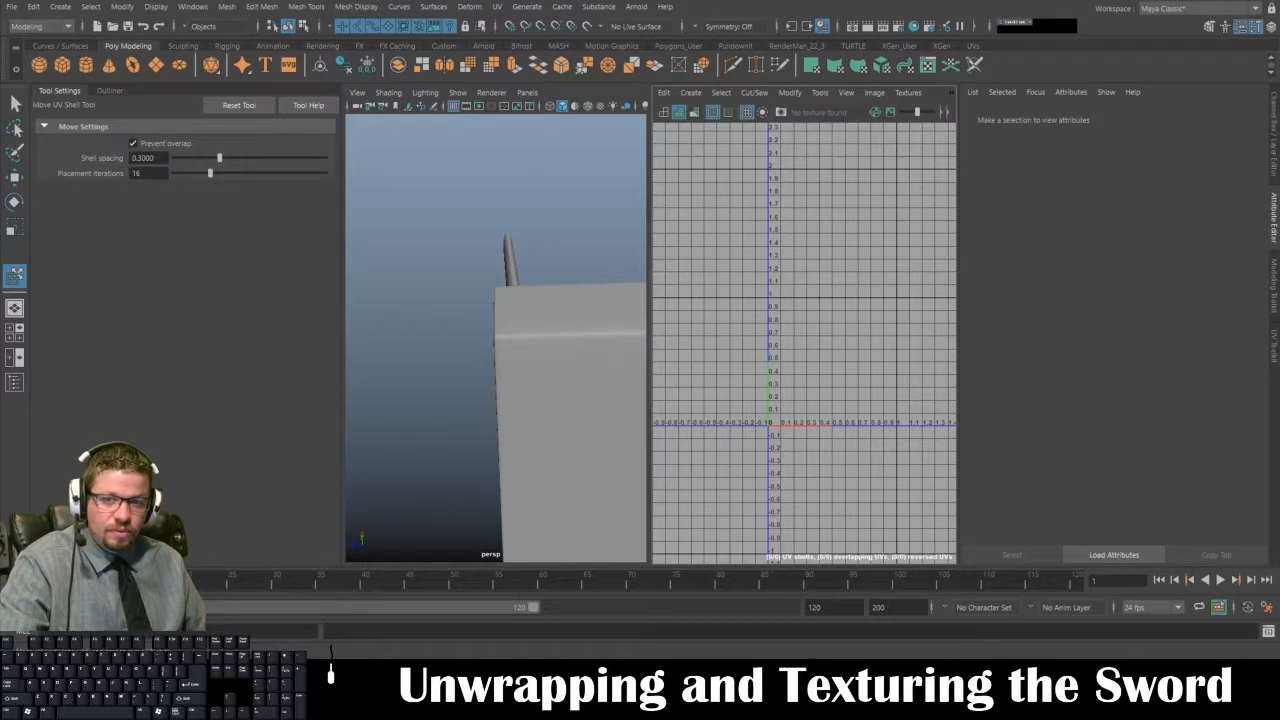
drag(440, 655, 619, 102)
click(568, 226)
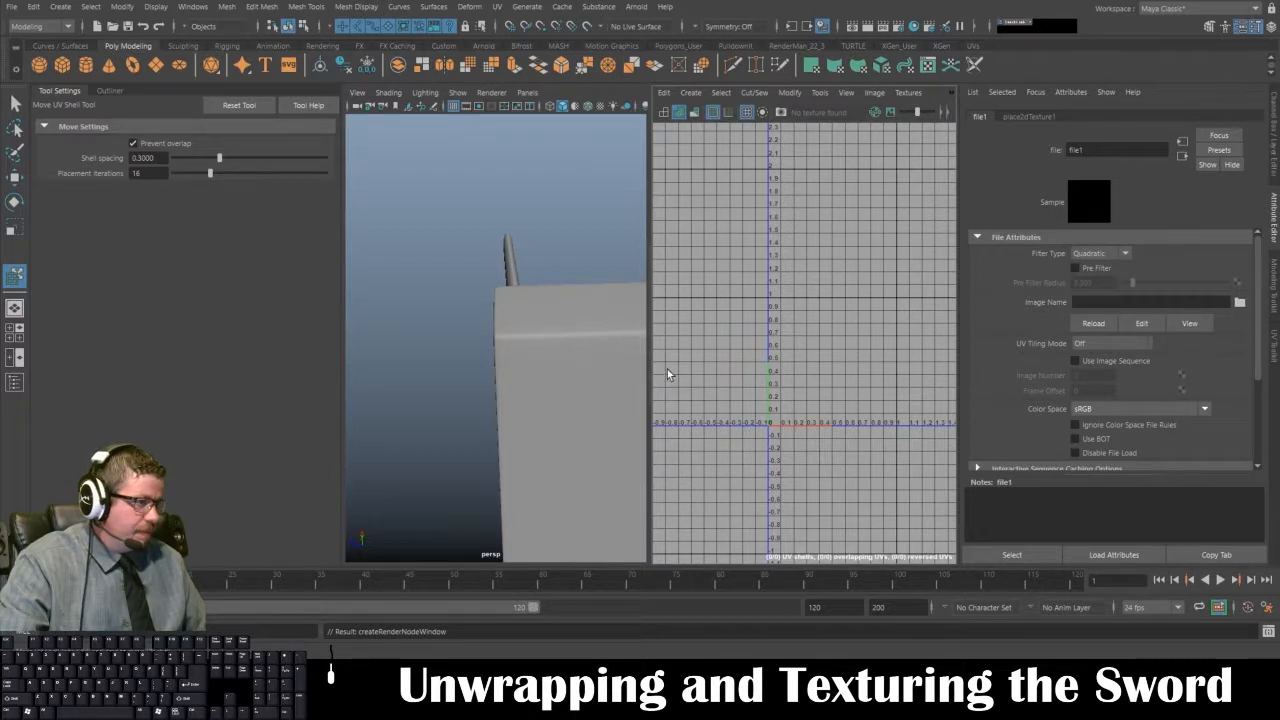
- Map a Checker texture to the color of the sword's Lambert material and display textures in the viewport
click(545, 318)
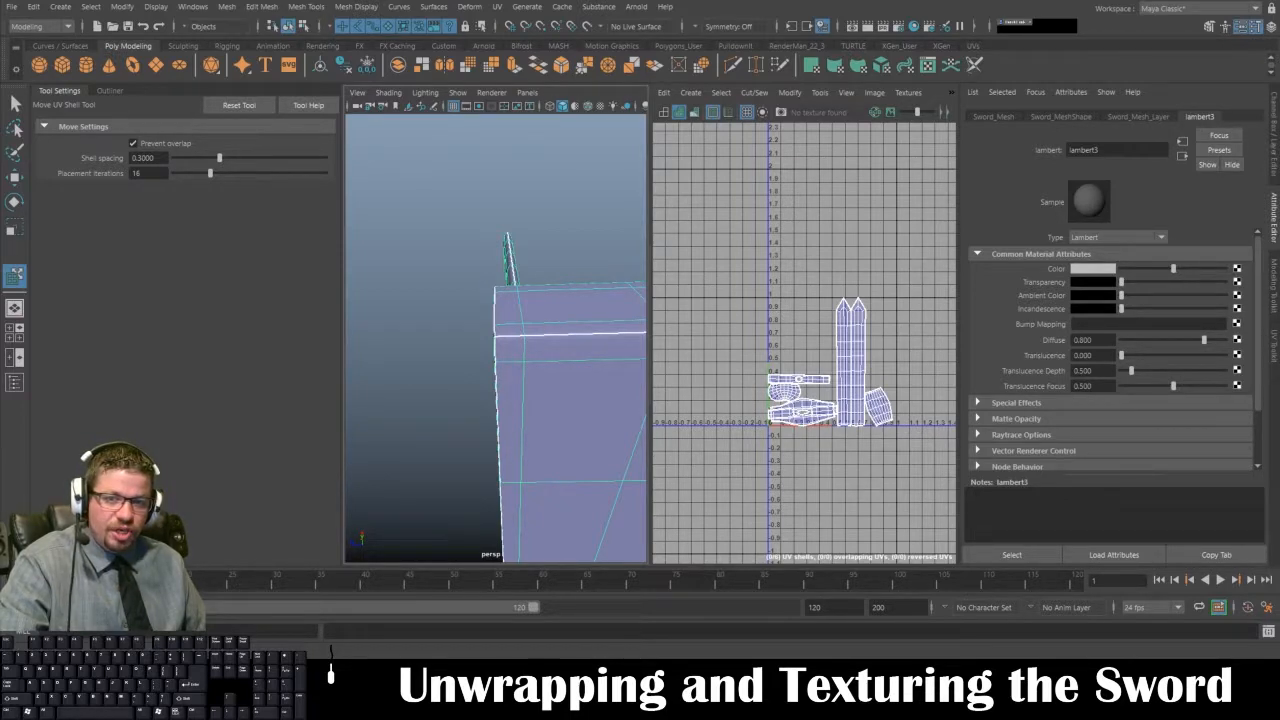
drag(250, 580, 587, 147)
click(543, 237)
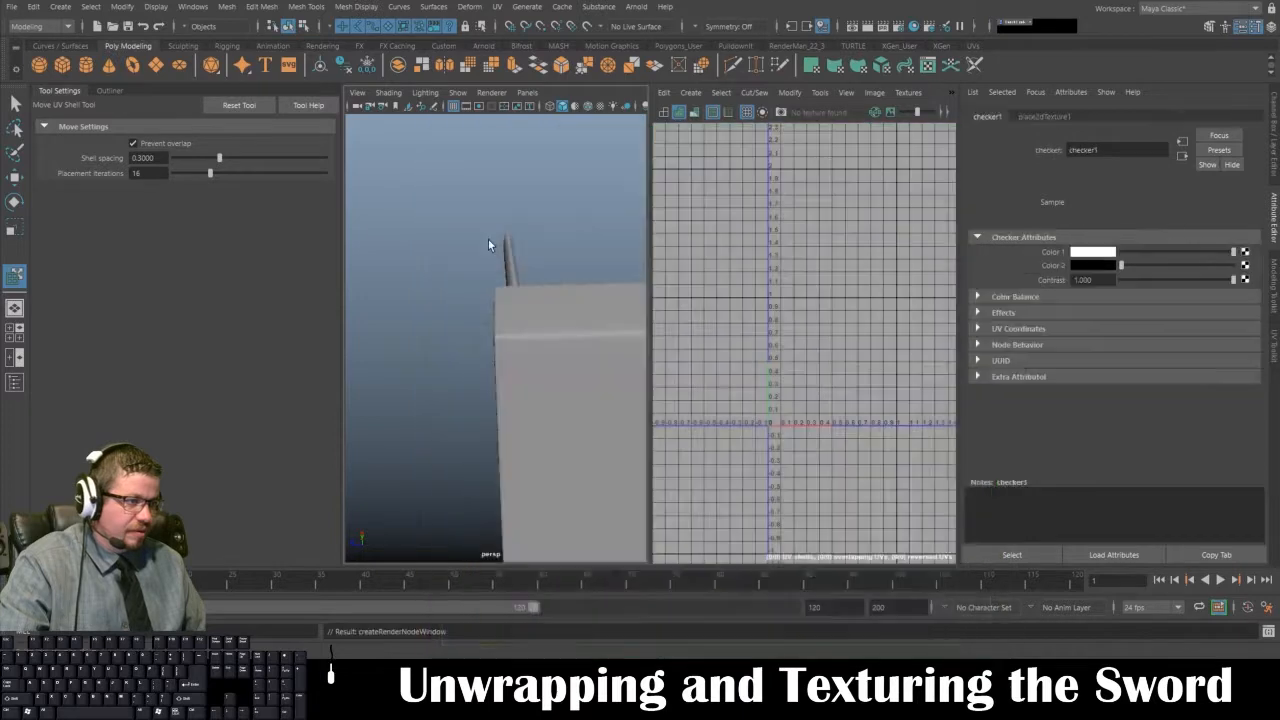
key(6)
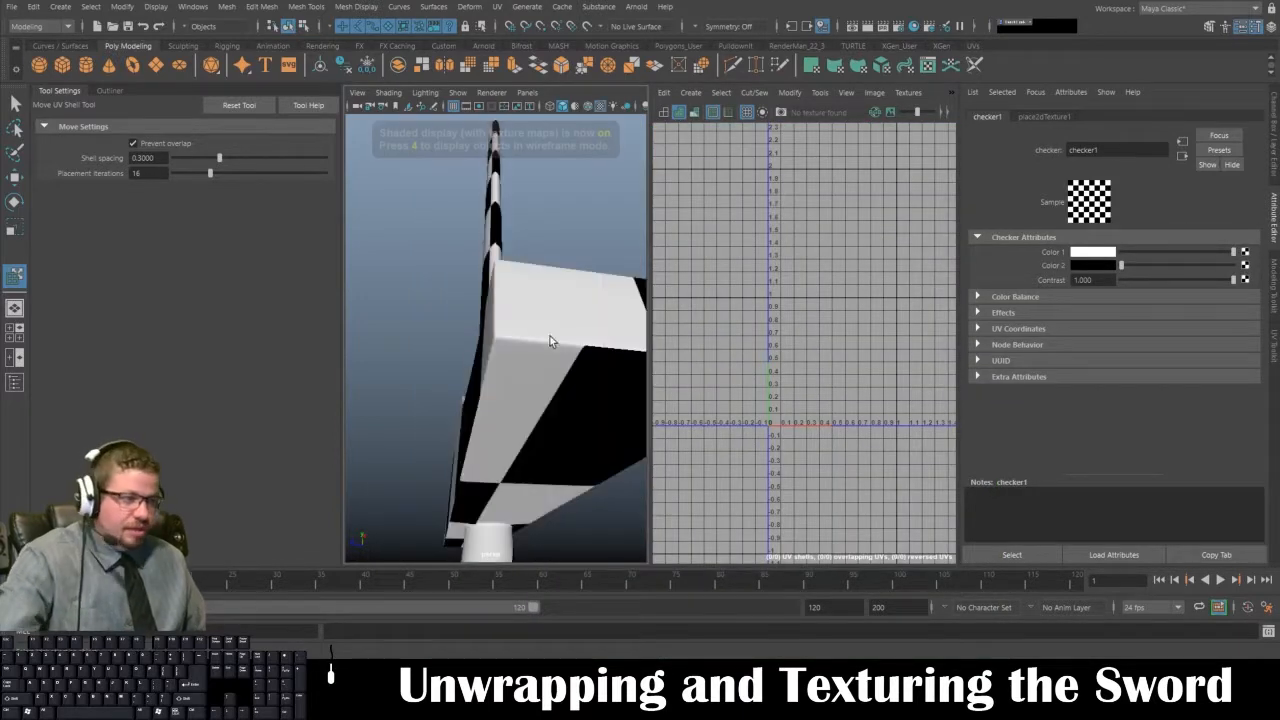
- Select the sword mesh and all of its UVs inside the tile
scroll(432, 270, down, 5)
scroll(435, 303, up, 5)
alt+drag(435, 303, 415, 408)
click(412, 400)
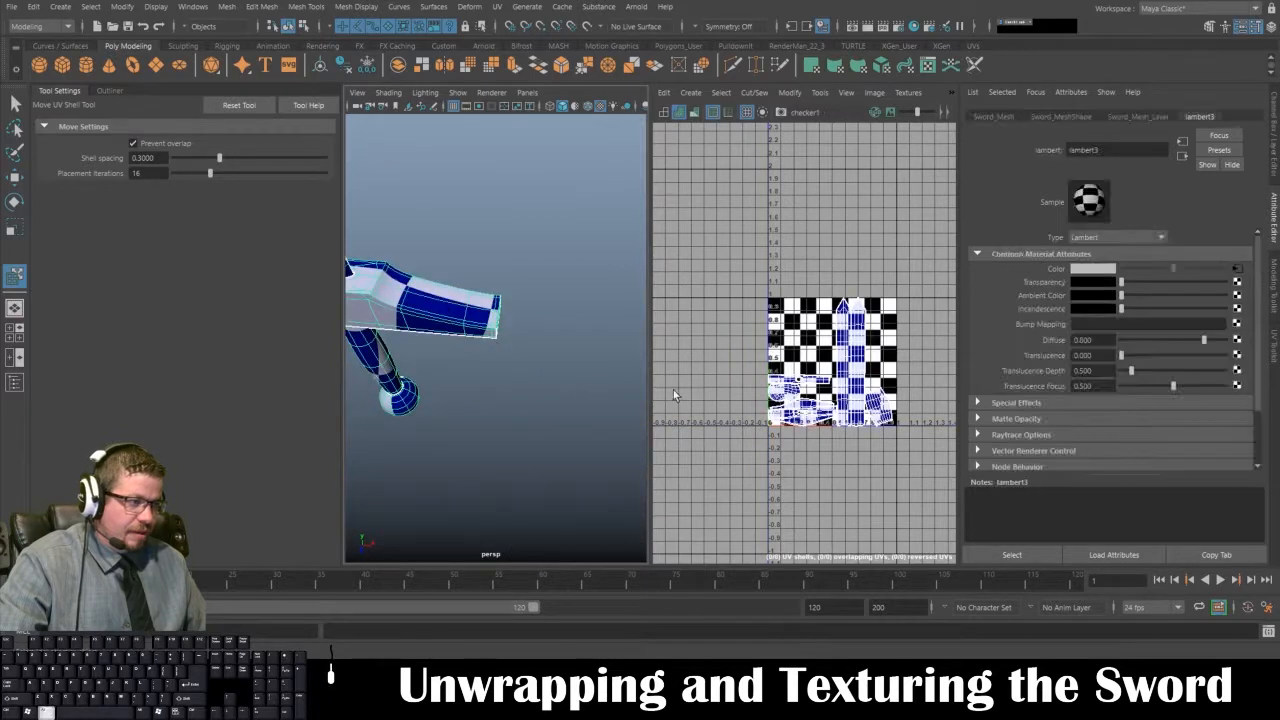
click(821, 92)
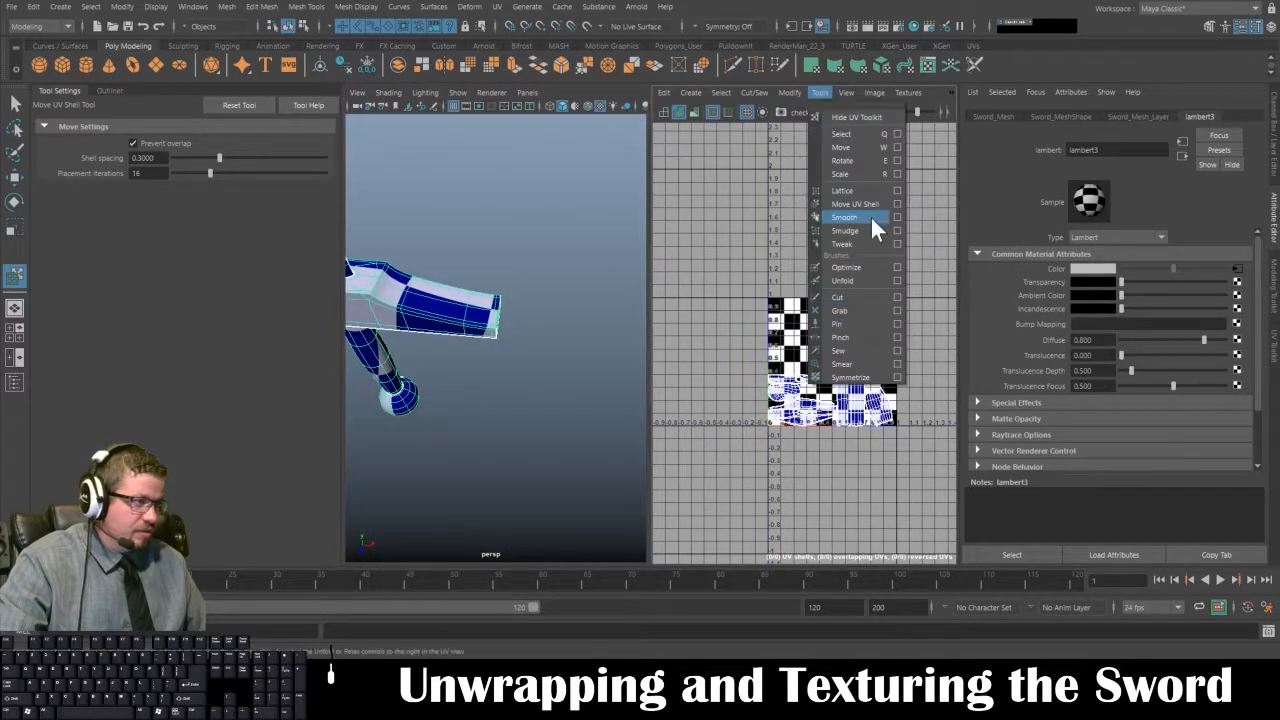
click(844, 268)
alt+drag(492, 326, 520, 296)
drag(713, 238, 925, 455)
- Try scaling all UVs far beyond the tile to inspect a denser checker pattern on the sword, and undo the scaling
key(r)
drag(829, 366, 1100, 362)
alt+right_drag(593, 351, 555, 337)
alt+drag(555, 337, 590, 350)
alt+right_drag(590, 350, 555, 345)
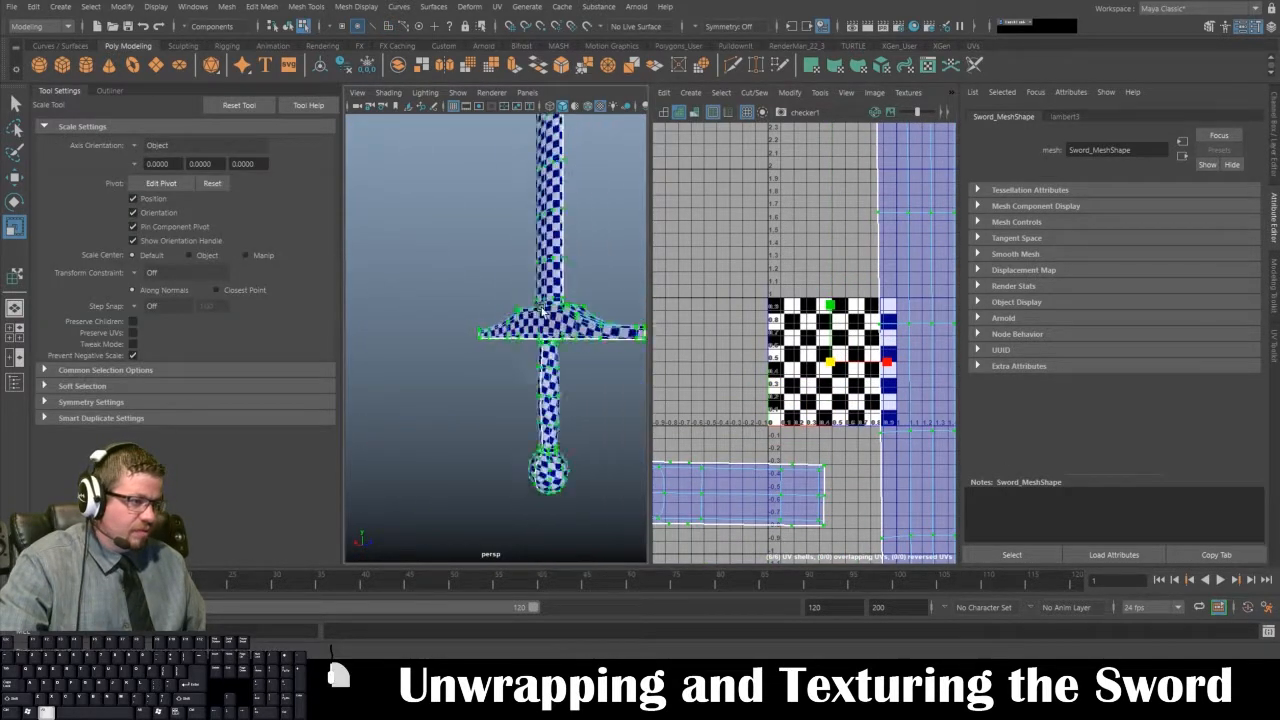
alt+drag(555, 345, 510, 325)
alt+middle_drag(510, 325, 491, 394)
alt+right_drag(510, 396, 485, 392)
alt+drag(485, 392, 802, 412)
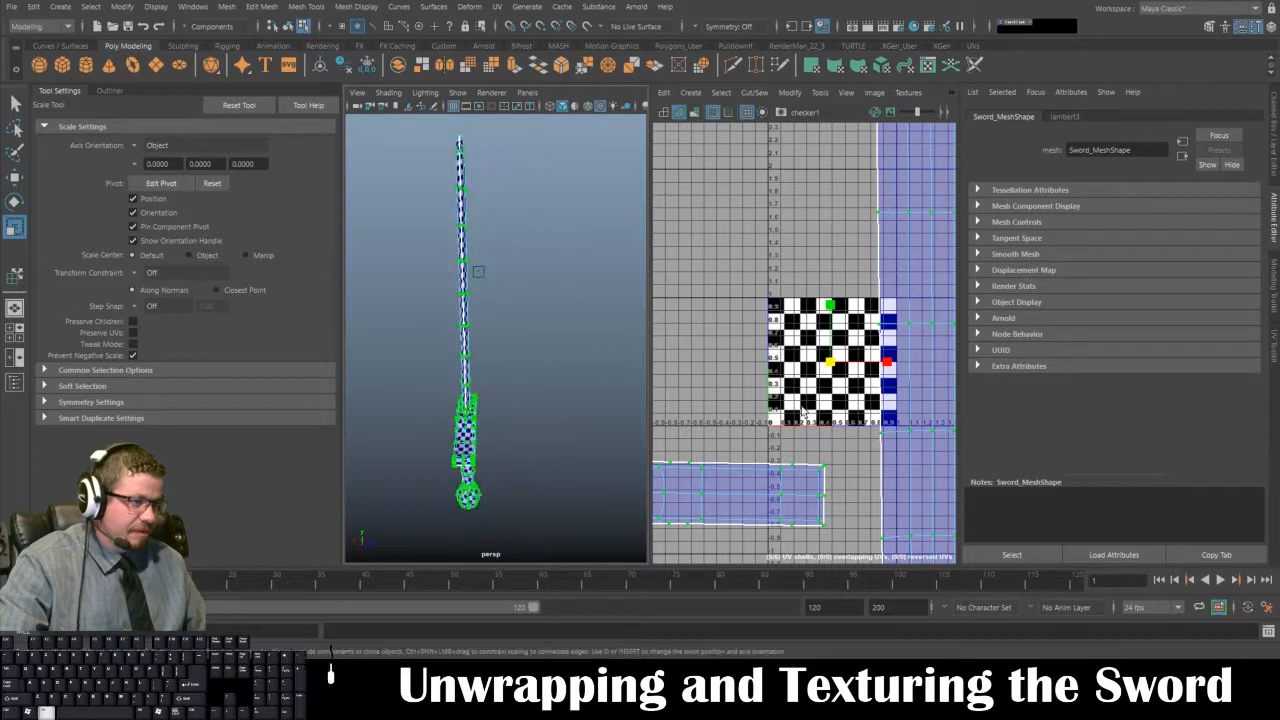
key(ctrl+z)
key(ctrl+z)
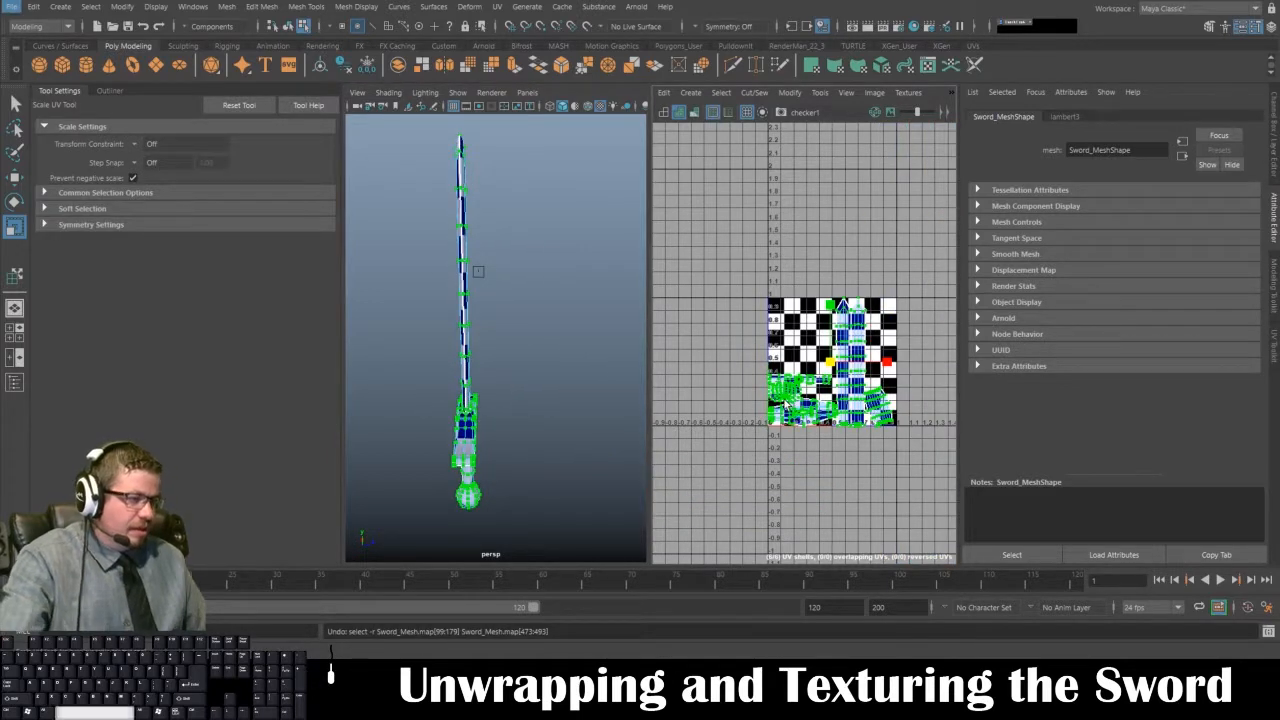
- Try moving all UV shells outside the tile in a maximized UV Editor, and undo the move
key(space)
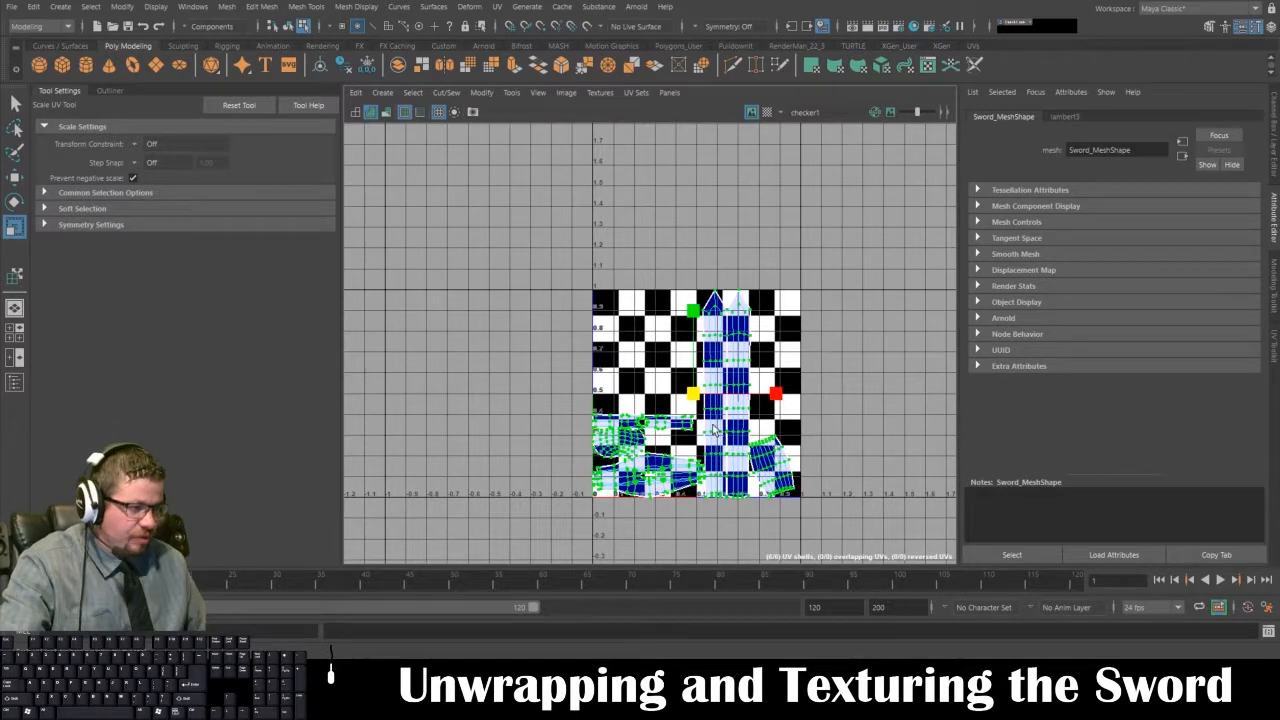
key(w)
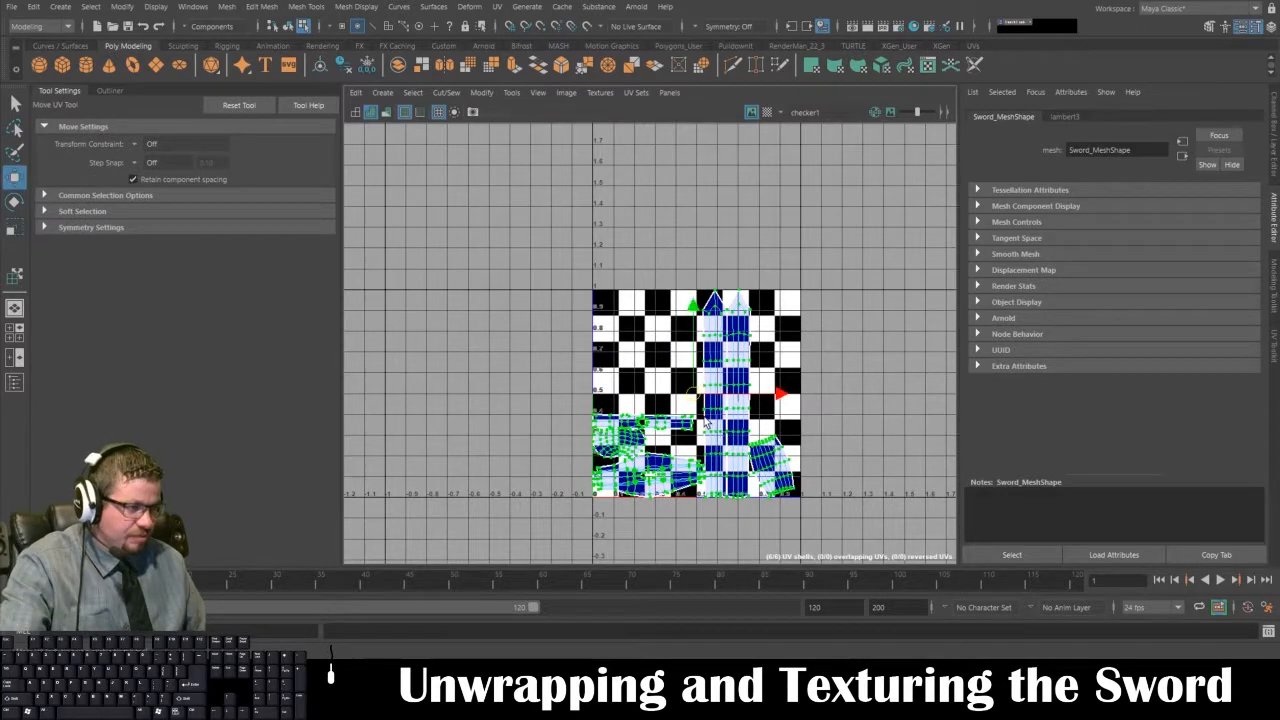
click(751, 112)
click(751, 112)
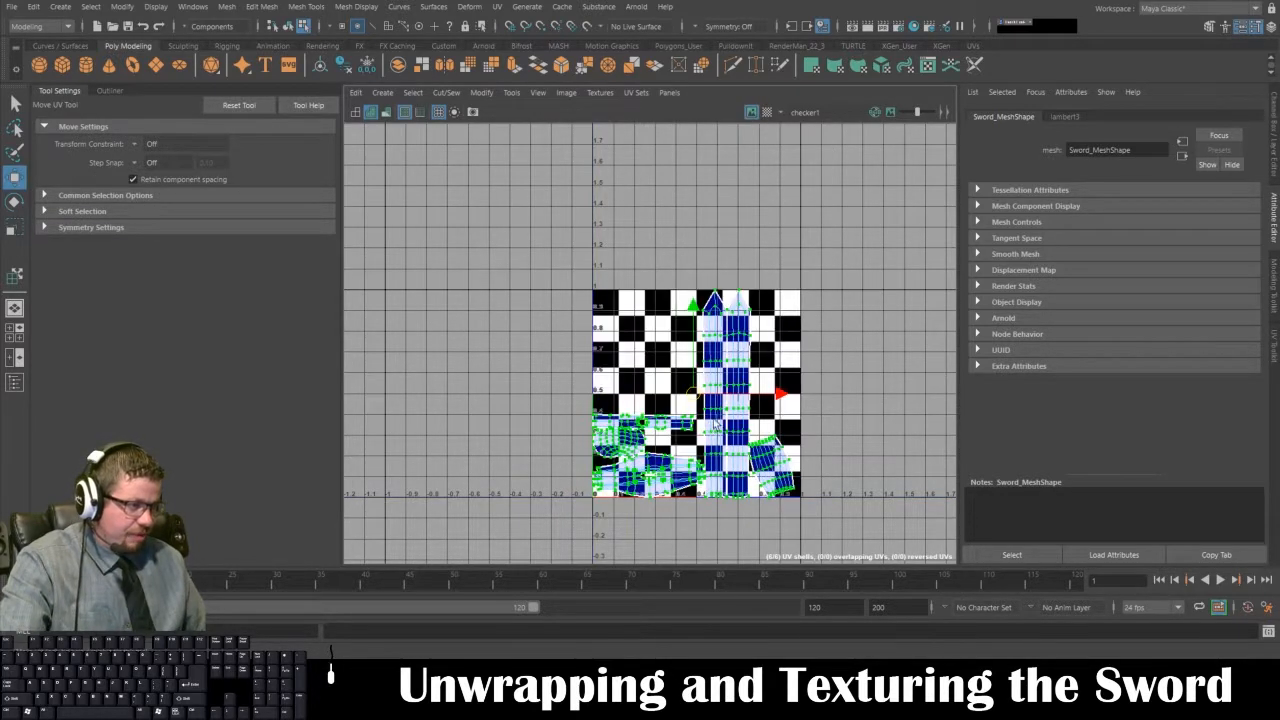
drag(693, 400, 456, 335)
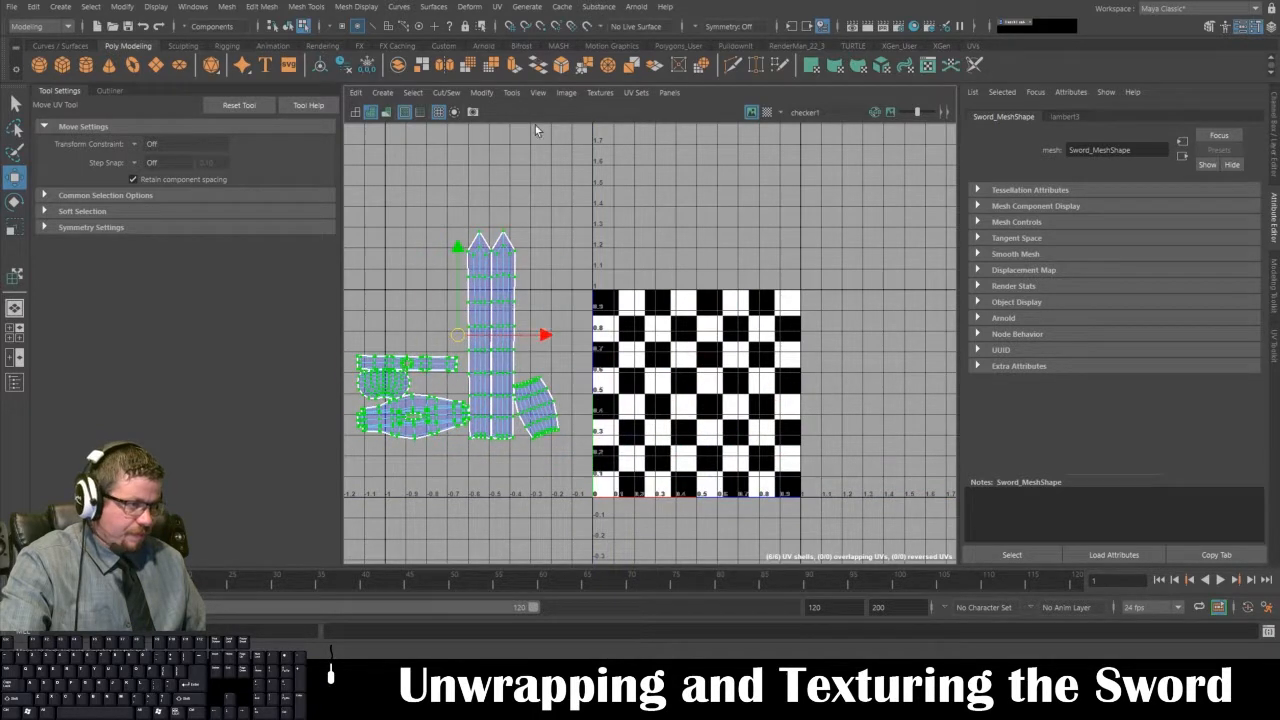
key(ctrl+z)
- Try enlarging all UV shells uniformly about the tile's center, and undo the scaling
key(r)
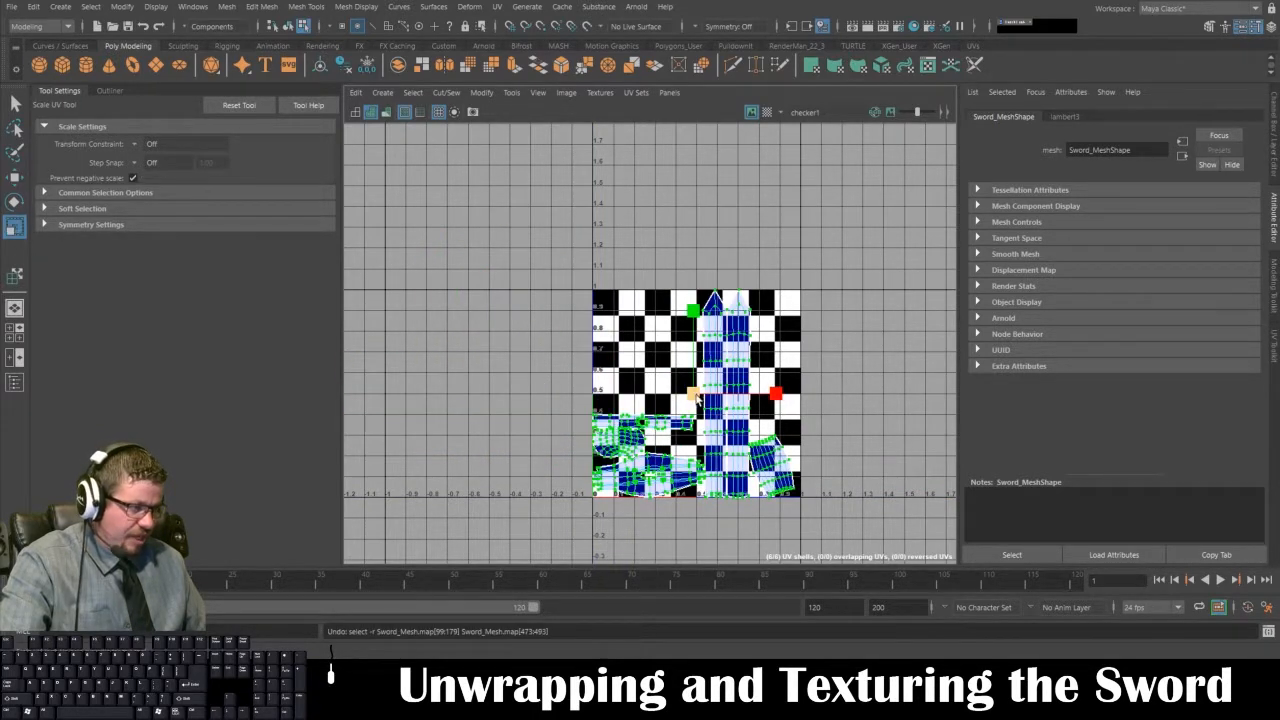
mouse_move(697, 397)
mouse_down()
mouse_move(740, 400)
mouse_move(720, 403)
mouse_up()
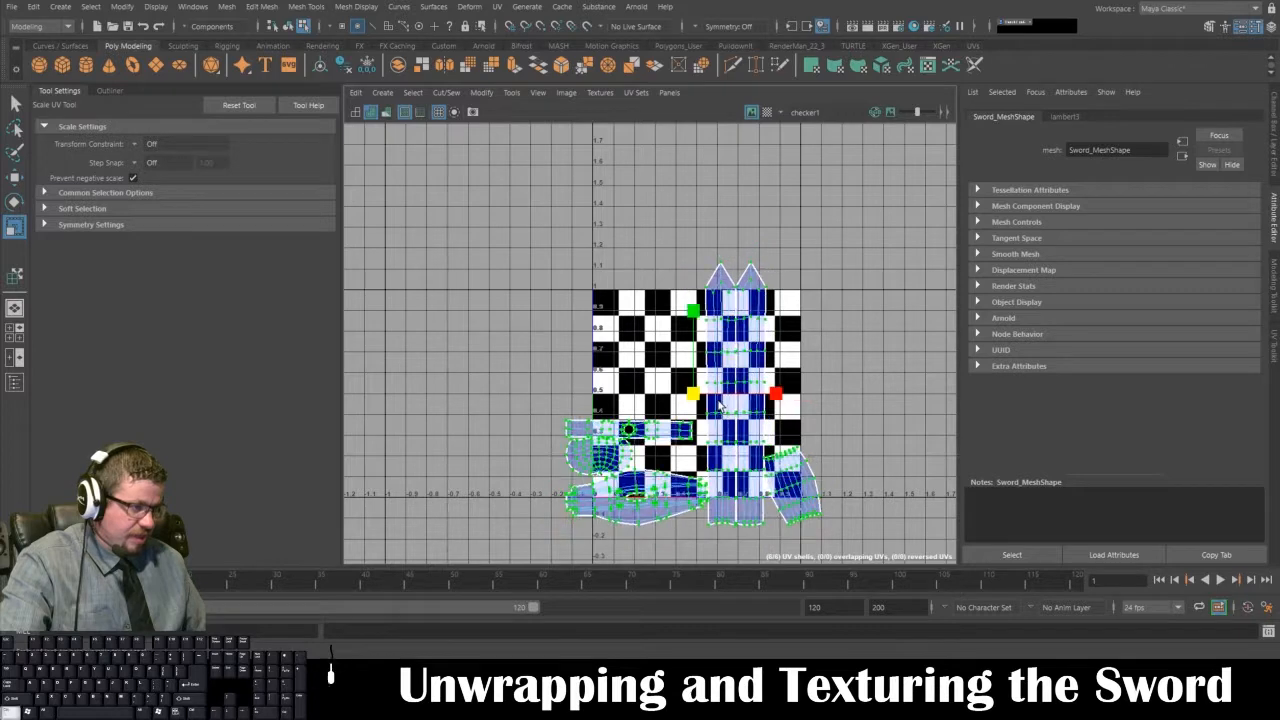
key(ctrl+z)
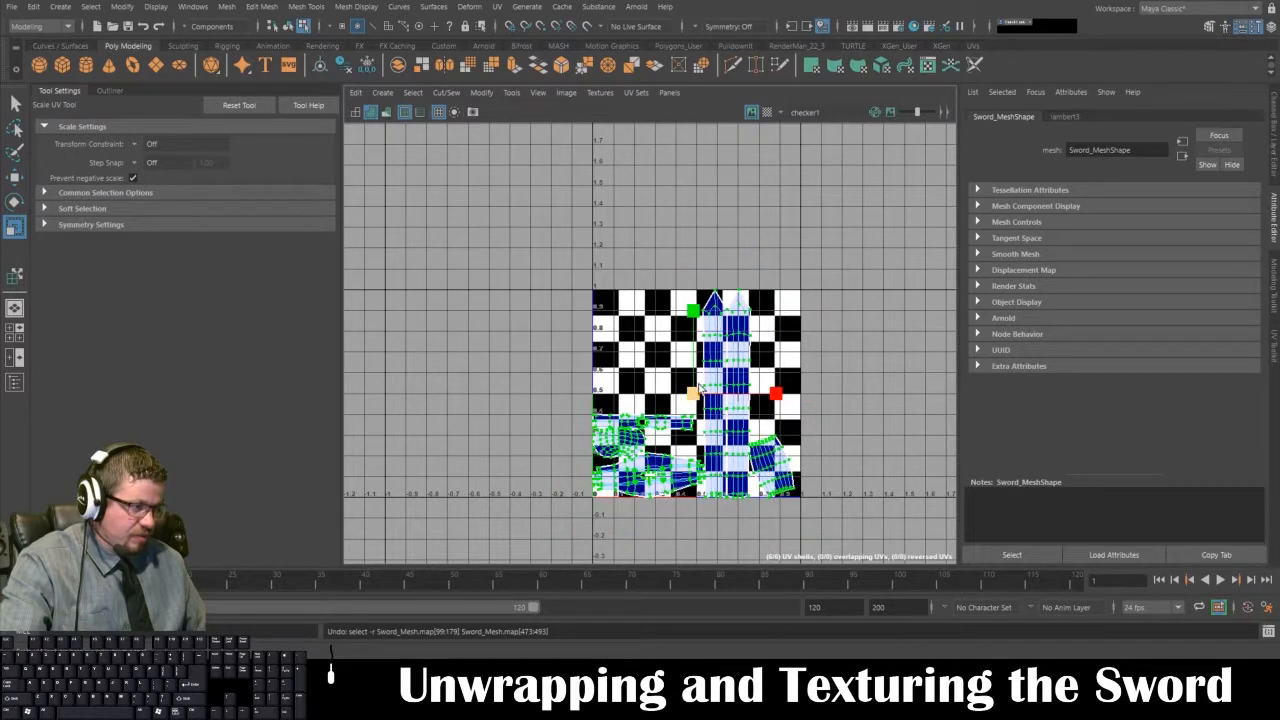
drag(698, 397, 704, 401)
key(ctrl+z)
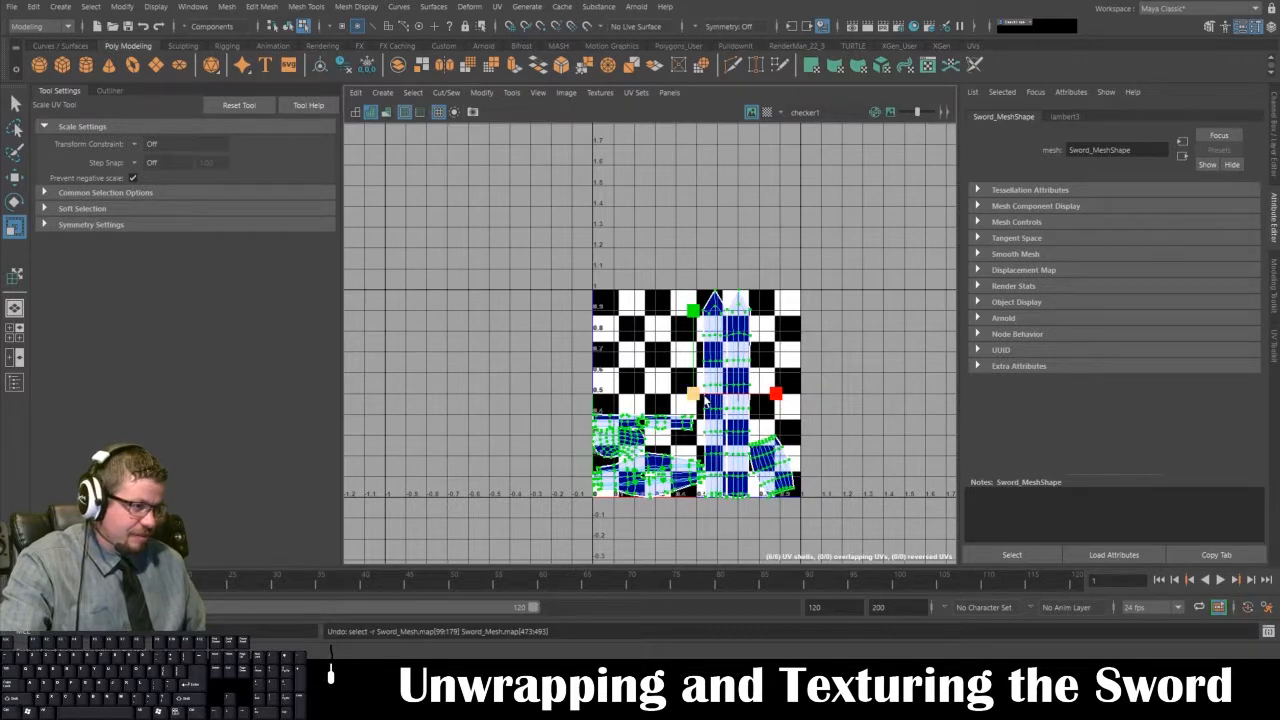
- Move the narrow strip shell with the round hole to the tile's upper edge using the Move UV Shell tool
scroll(682, 387, up, 2)
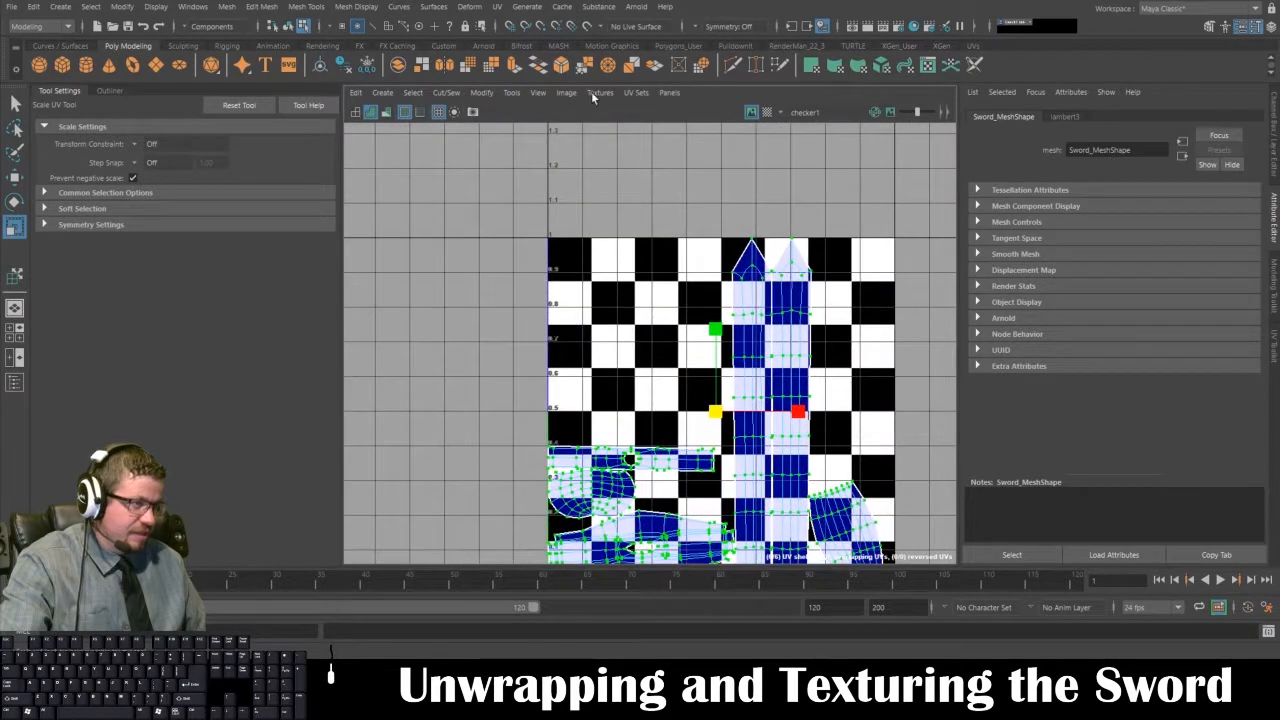
click(517, 92)
click(549, 204)
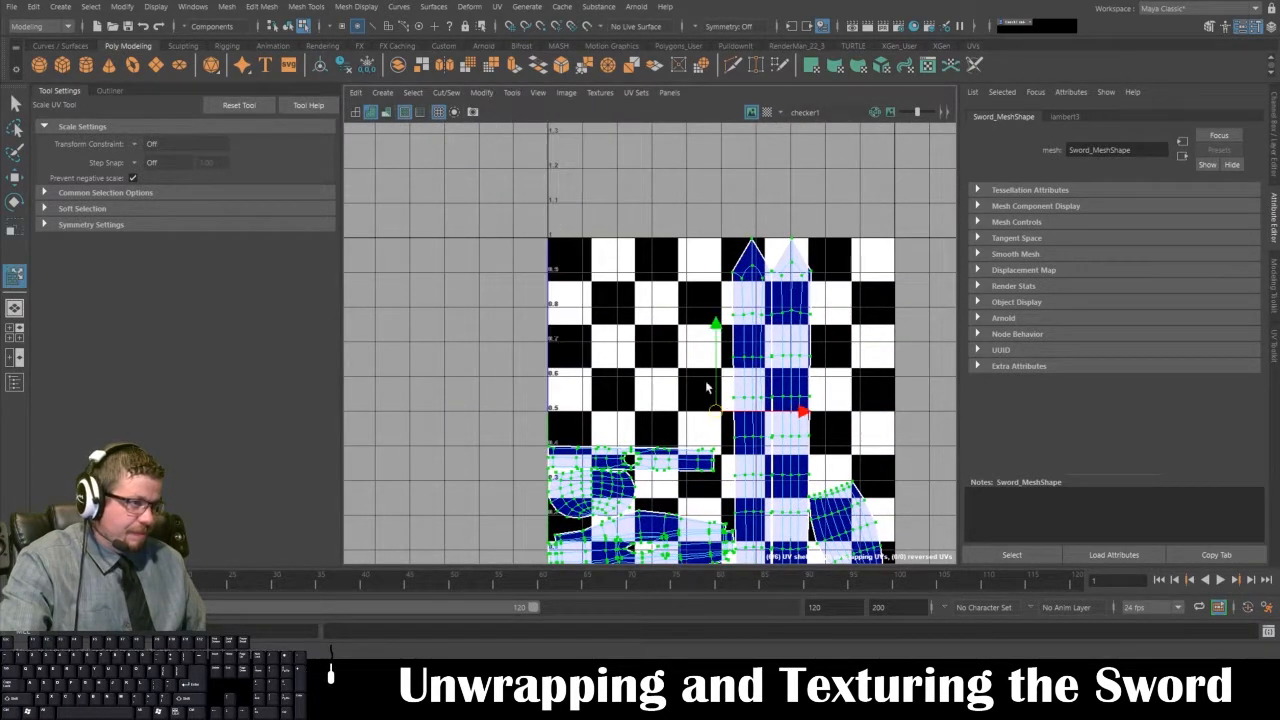
drag(626, 474, 611, 264)
- Rotate the narrow strip shell upright and place it directly beside the long blade shells
key(e)
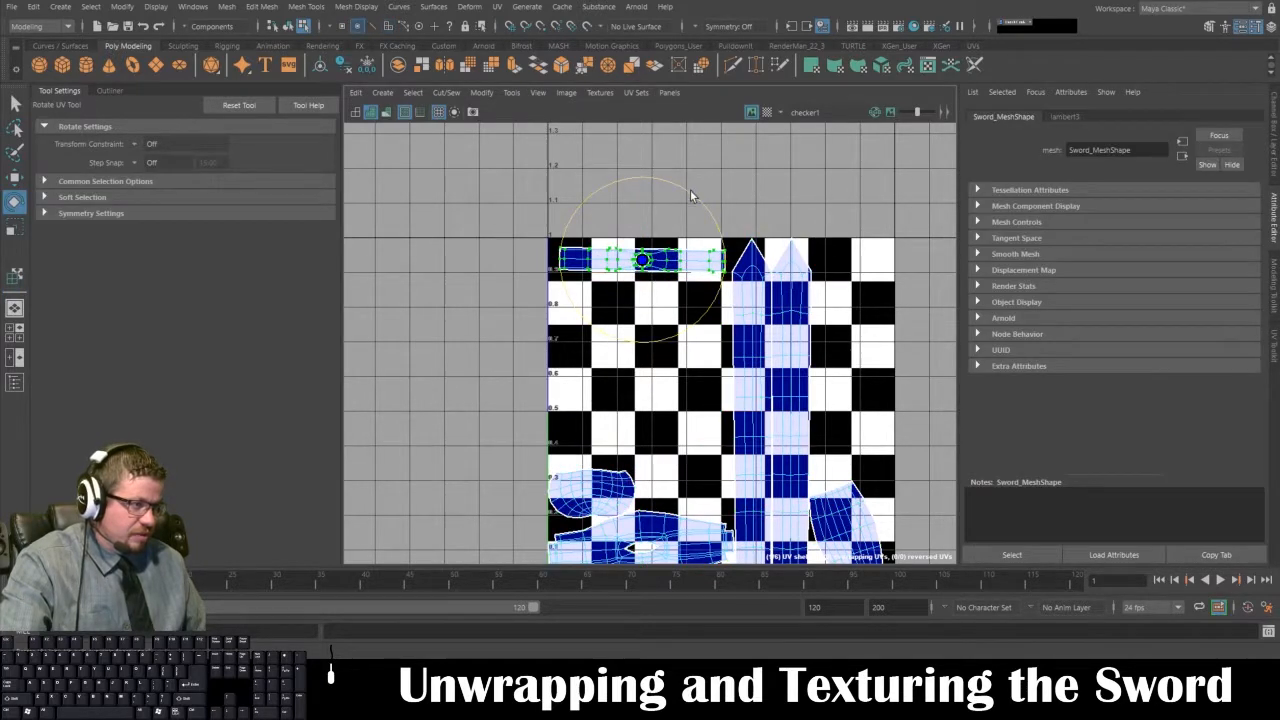
drag(690, 196, 691, 299)
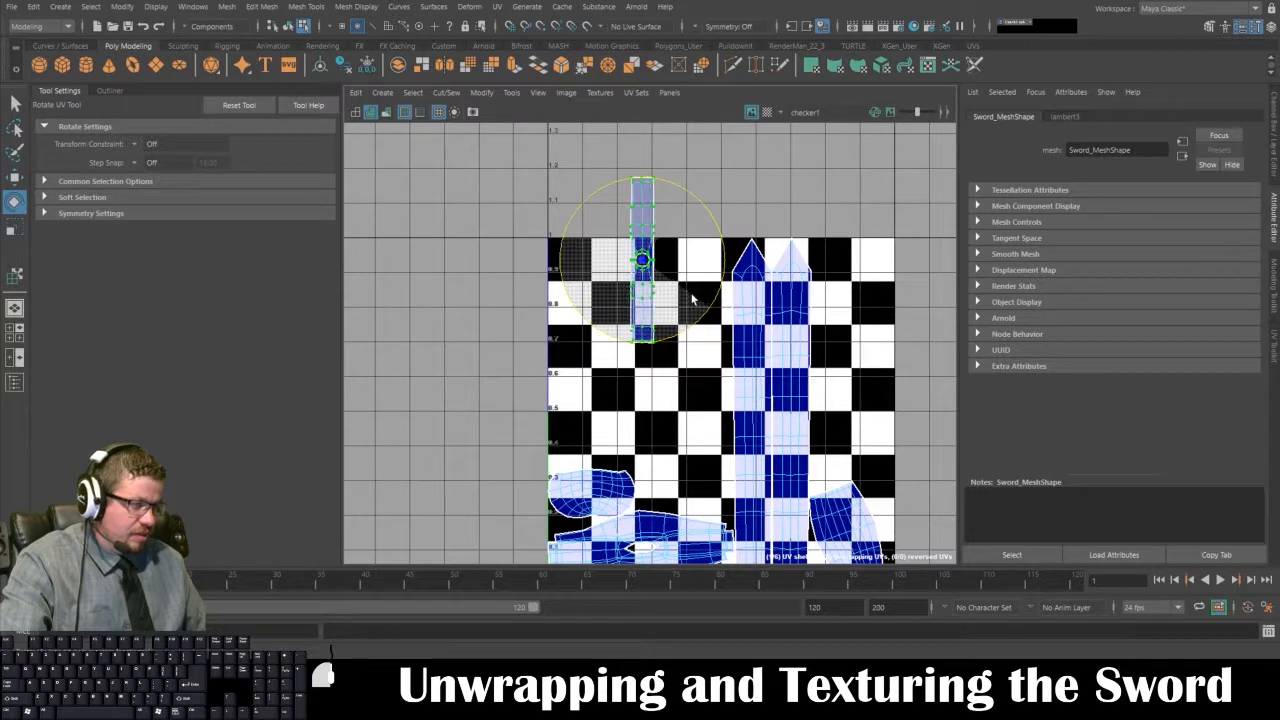
key(w)
drag(643, 263, 710, 340)
- Move the rounded pommel shell up into the empty upper area of the tile using the Move UV Shell tool
alt+middle_drag(601, 503, 617, 349)
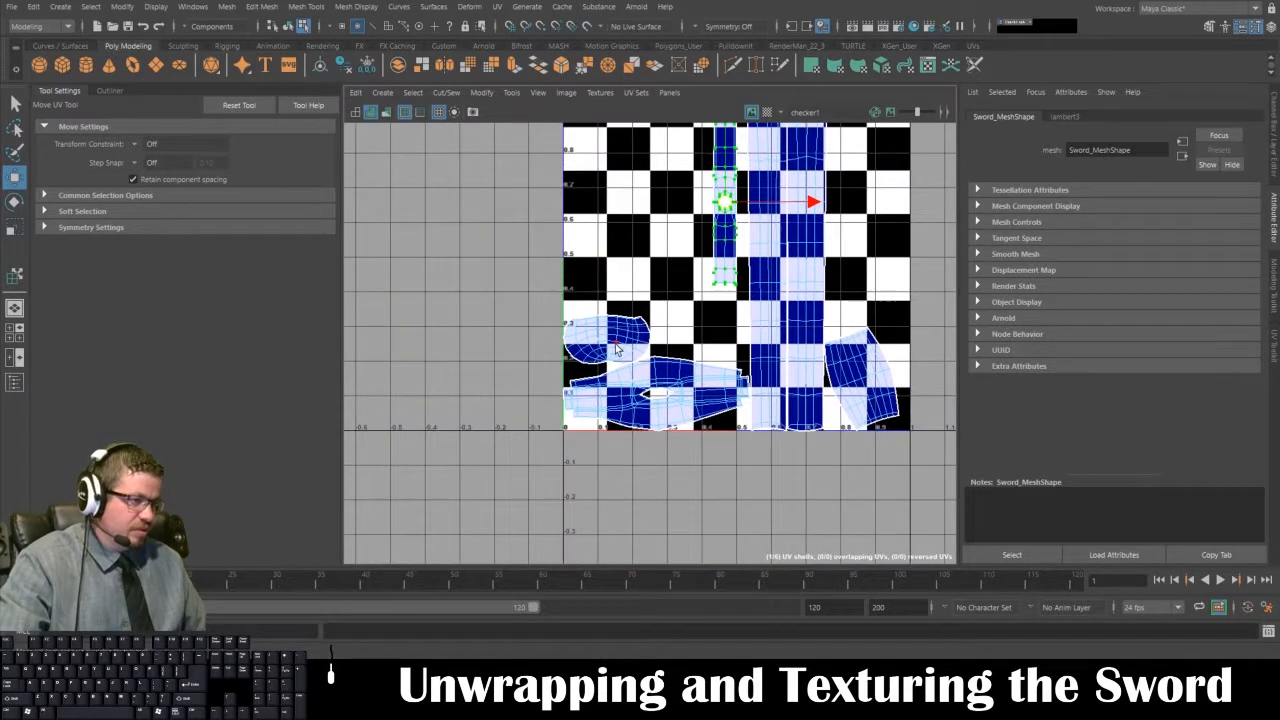
click(650, 320)
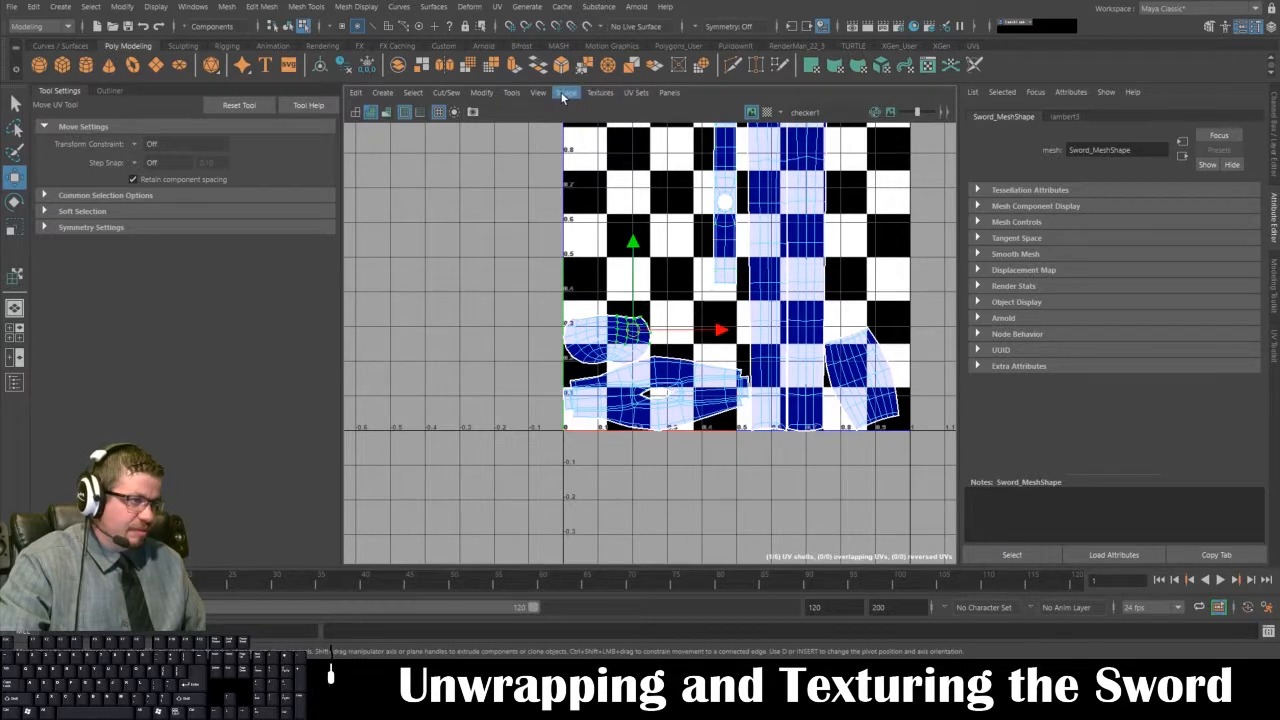
click(511, 93)
click(547, 204)
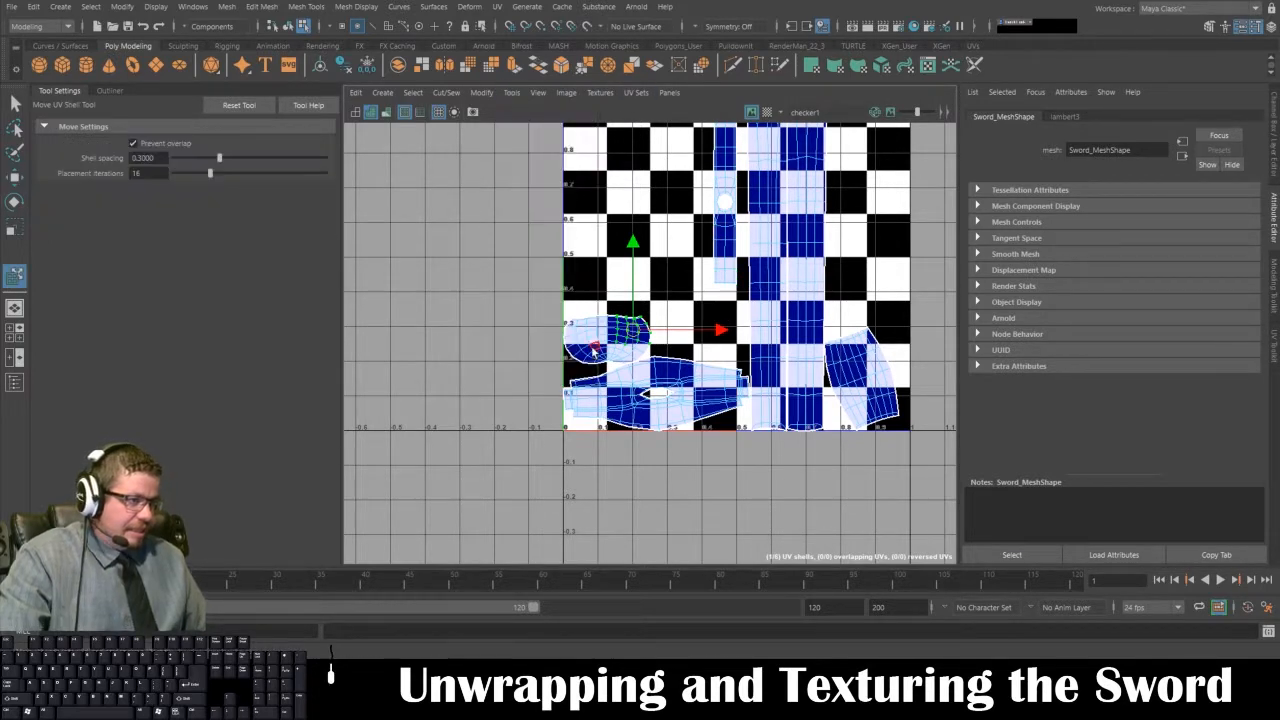
drag(600, 352, 661, 139)
key(e)
key(w)
alt+middle_drag(659, 221, 700, 310)
alt+right_drag(700, 310, 685, 282)
drag(699, 298, 659, 257)
- Rotate the wide guard shell with the central opening upright and move it up fully inside the tile
alt+middle_drag(809, 538, 757, 335)
click(684, 392)
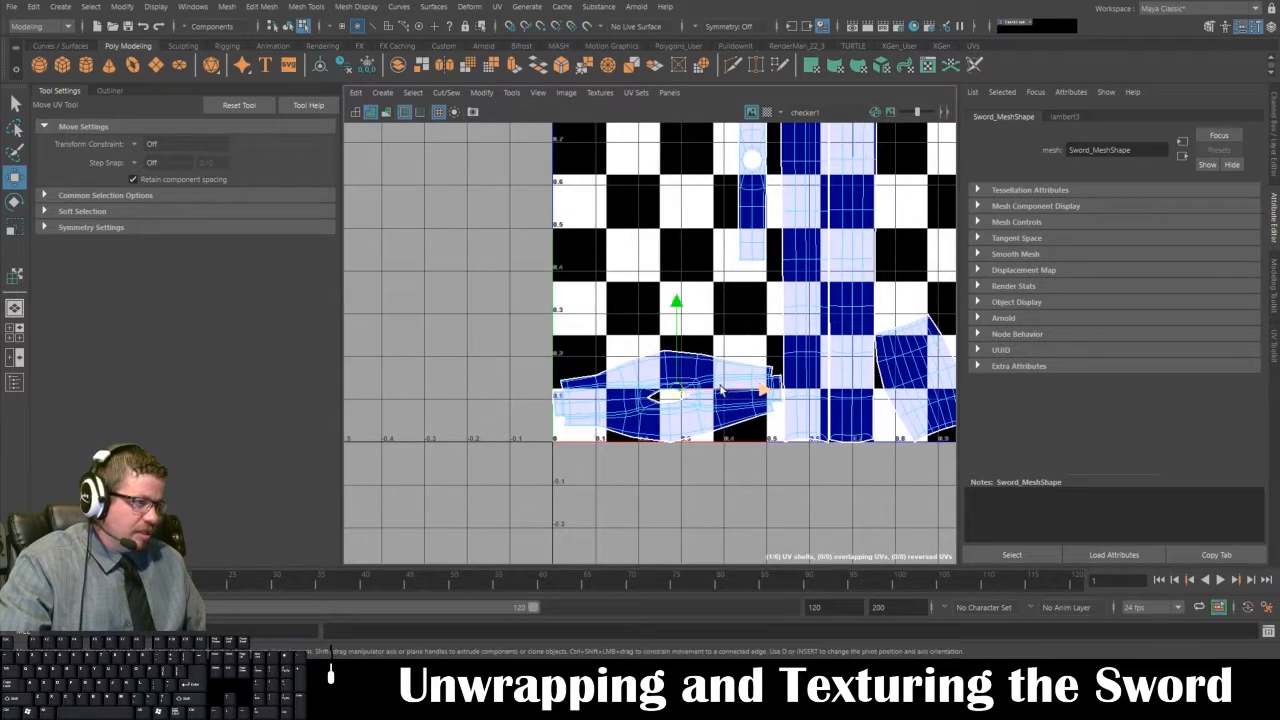
click(724, 367)
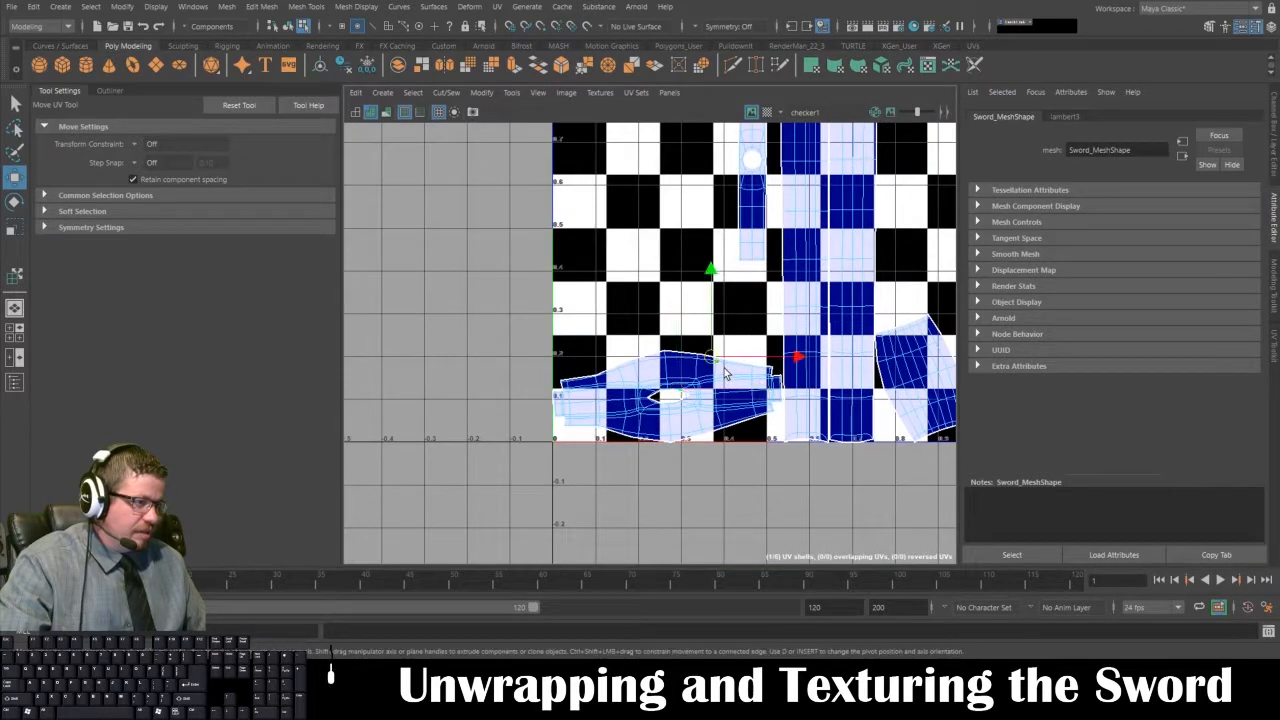
click(511, 92)
click(548, 192)
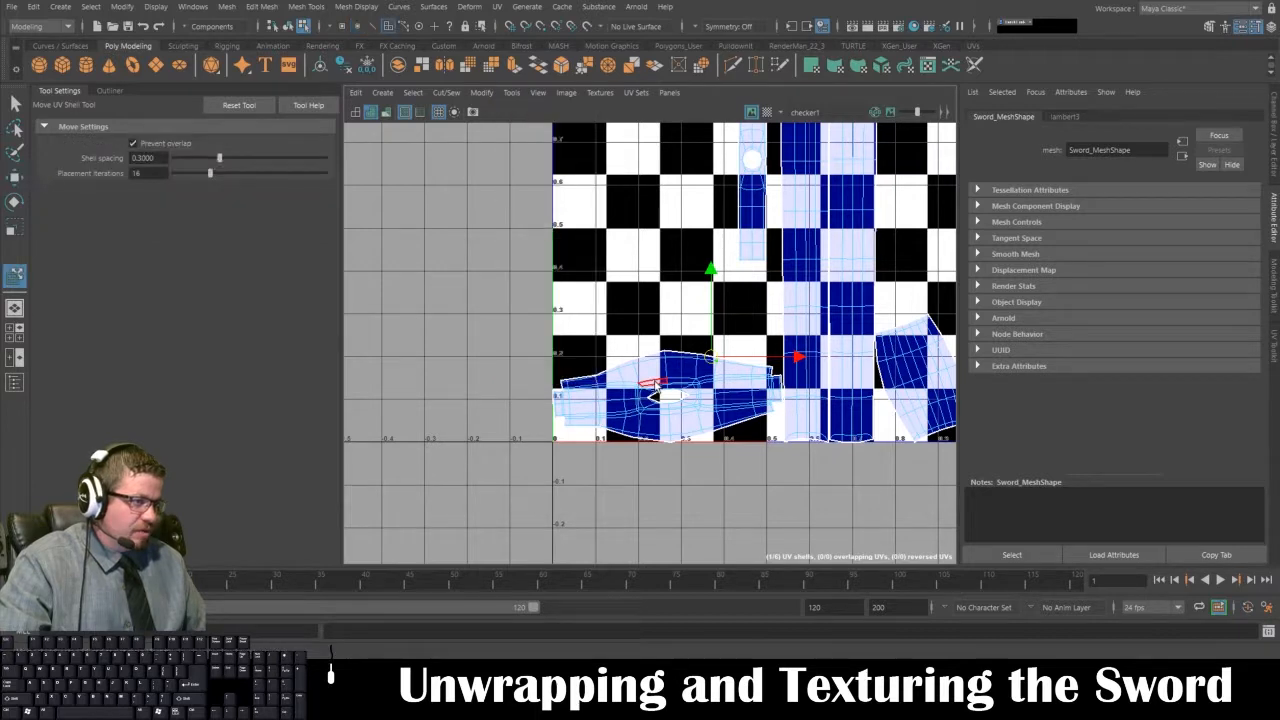
drag(655, 386, 640, 279)
key(ctrl+z)
key(e)
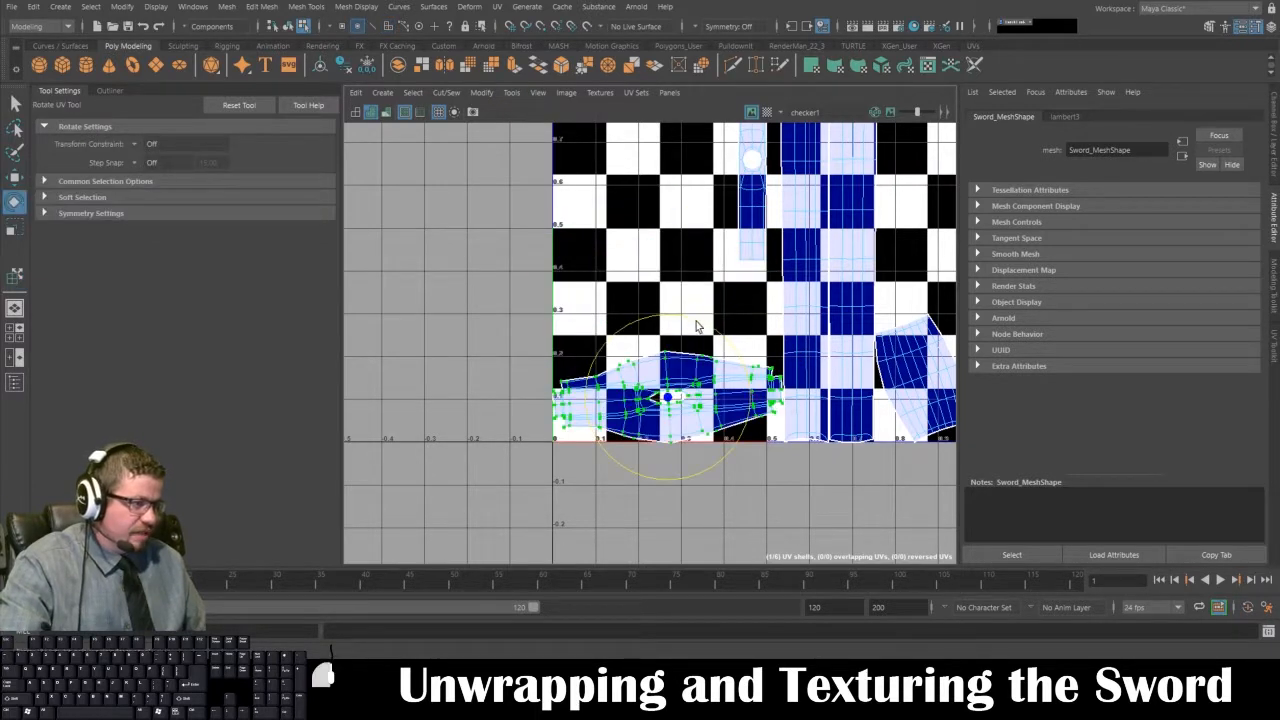
drag(697, 326, 600, 365)
key(w)
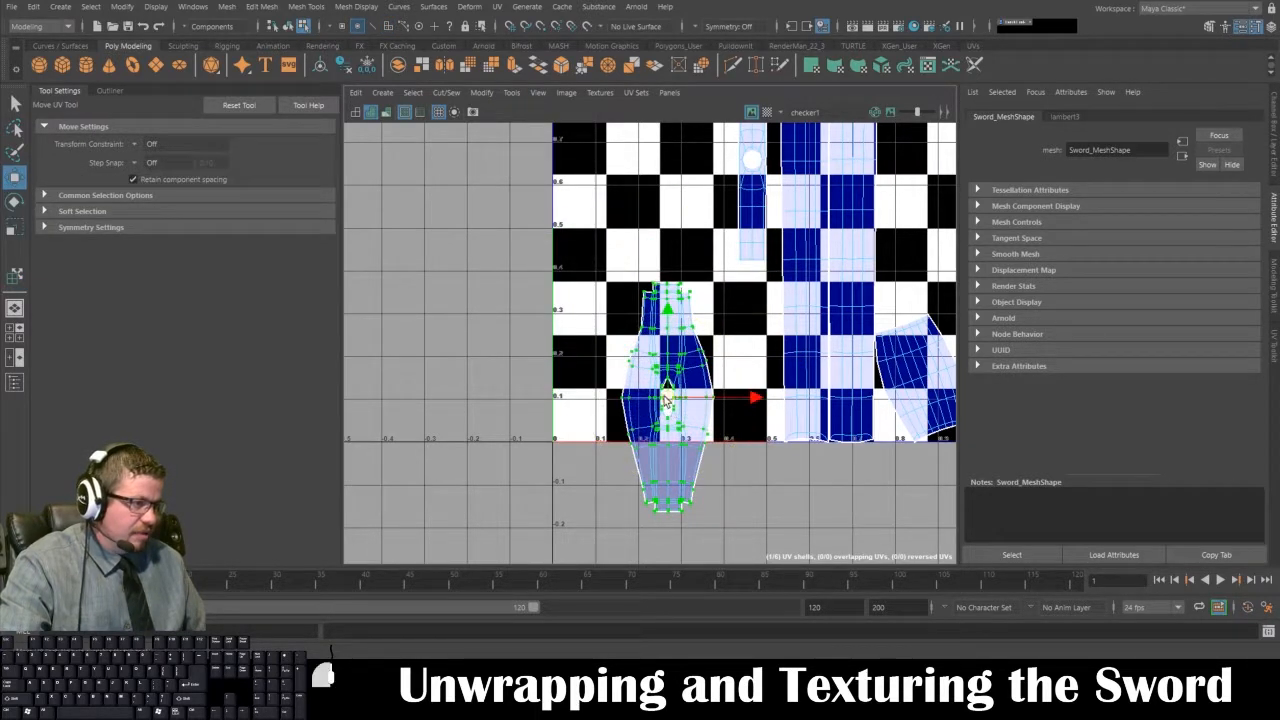
drag(666, 400, 624, 292)
key(a)
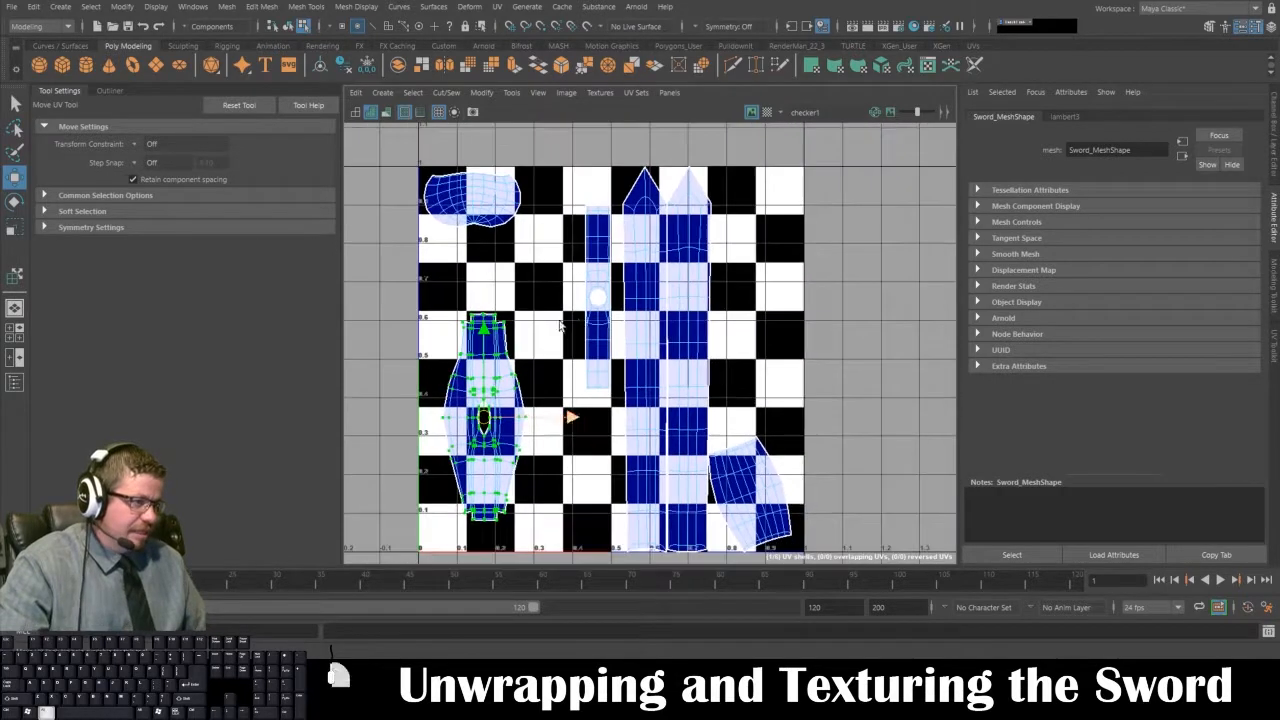
- Select the guard shell together with the narrow strip shell and enlarge both uniformly
click(607, 264)
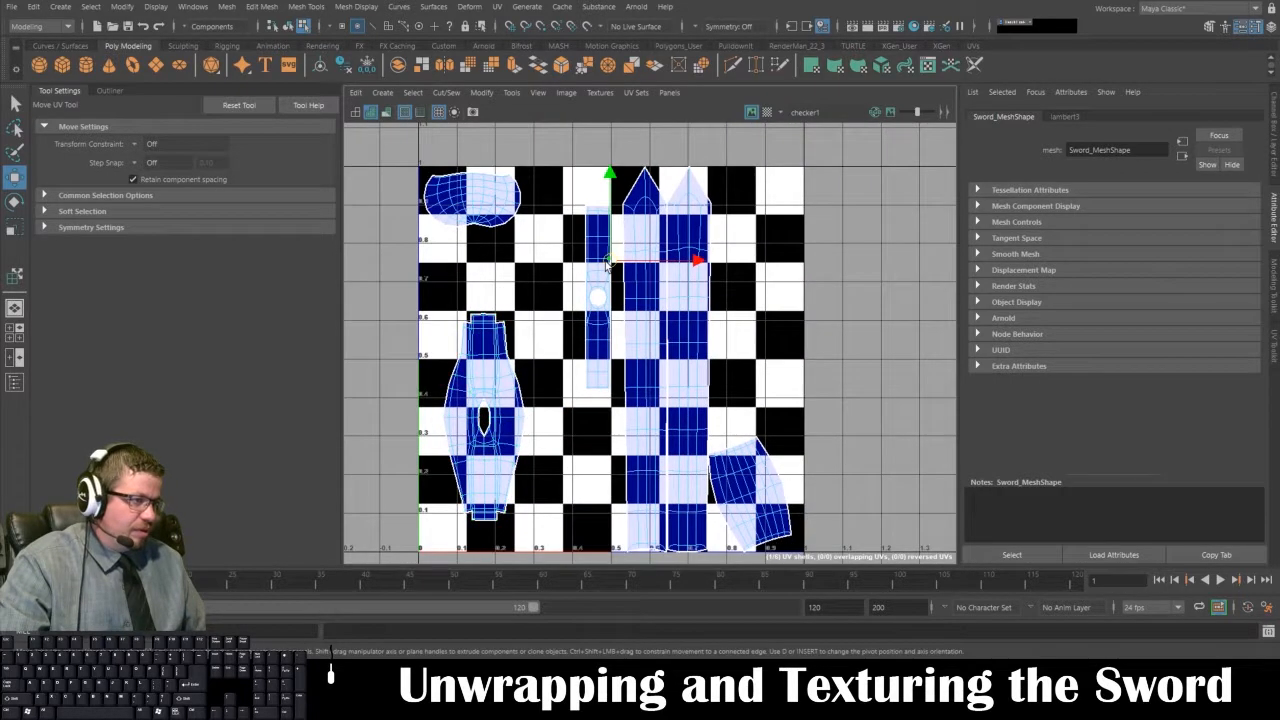
click(511, 92)
click(530, 220)
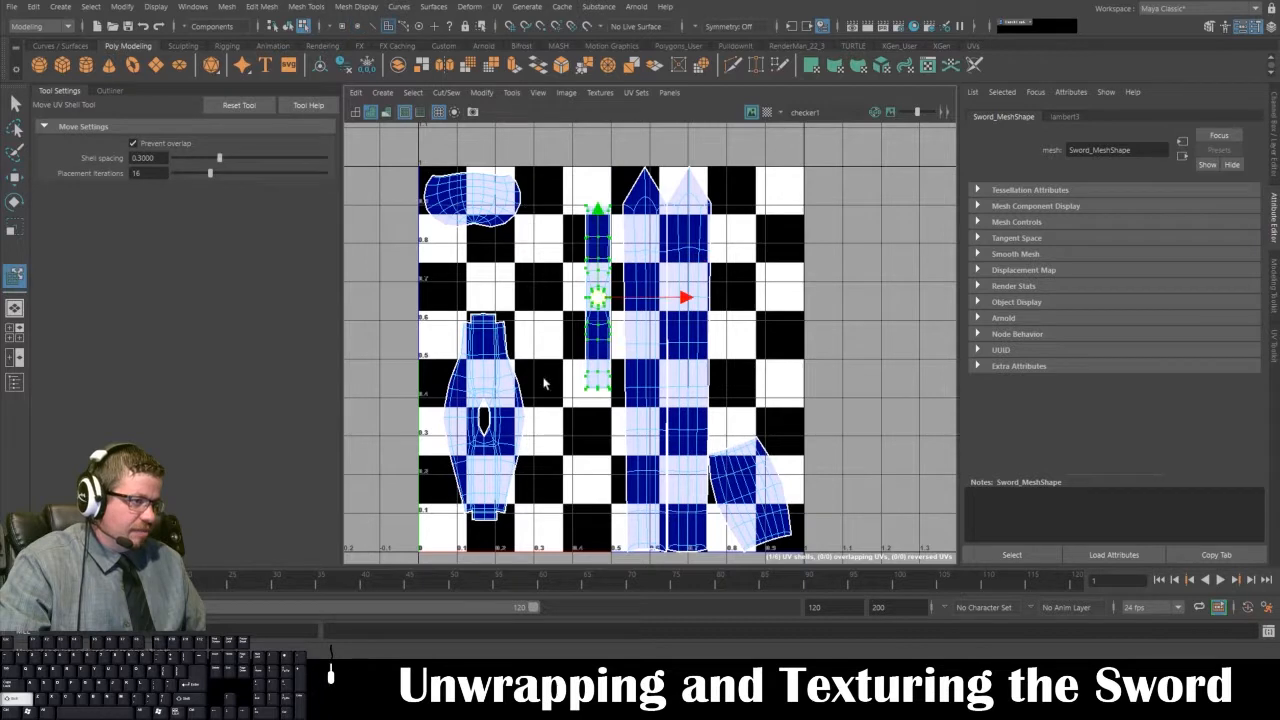
click(506, 398)
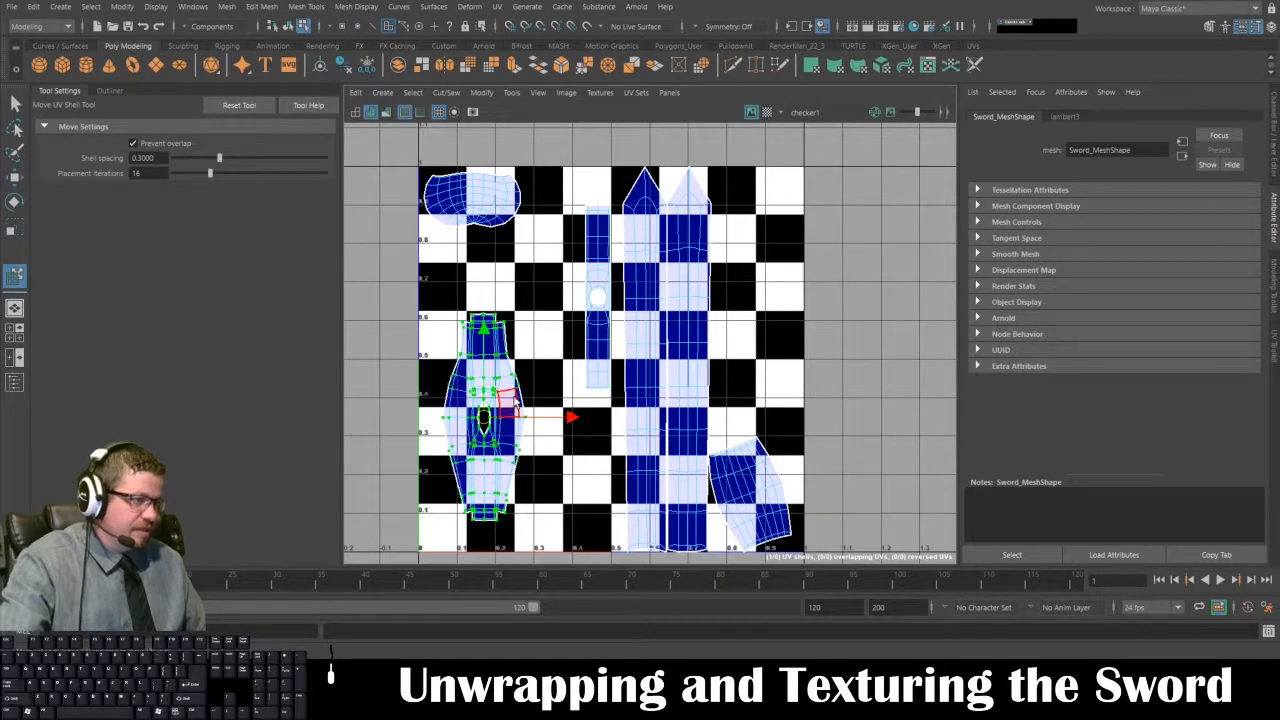
shift+click(596, 262)
click(16, 103)
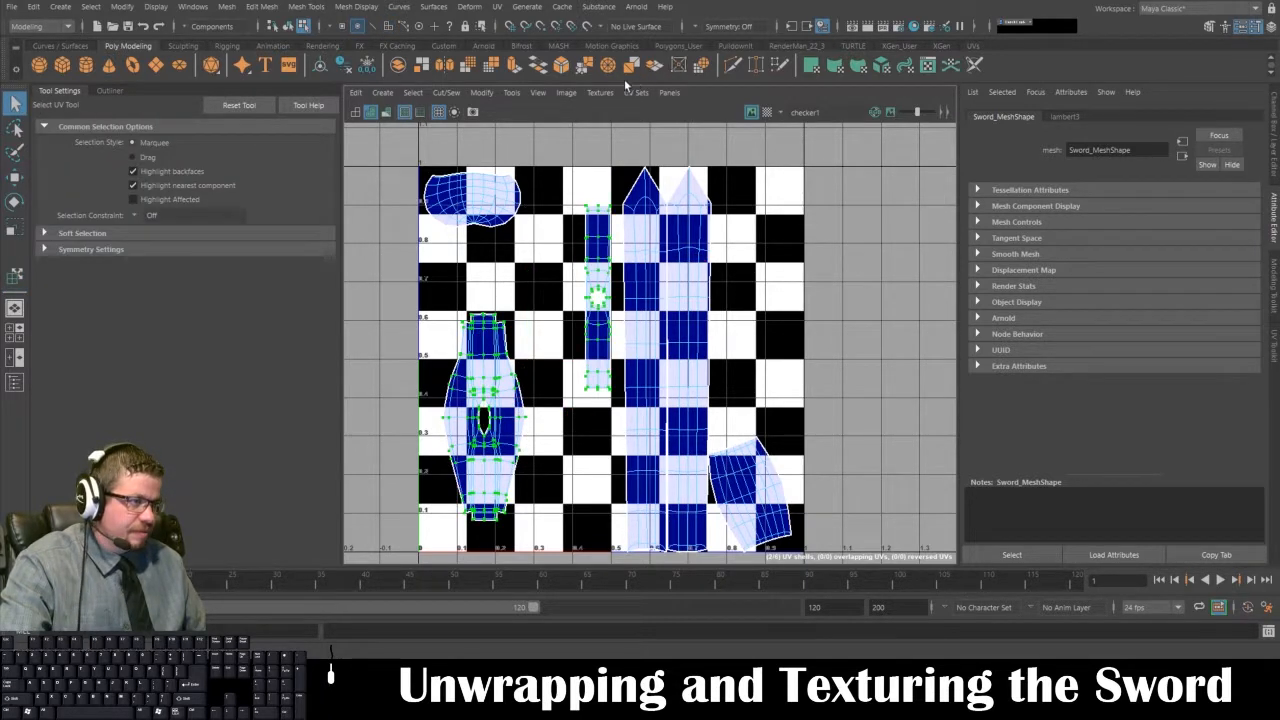
click(511, 92)
click(544, 205)
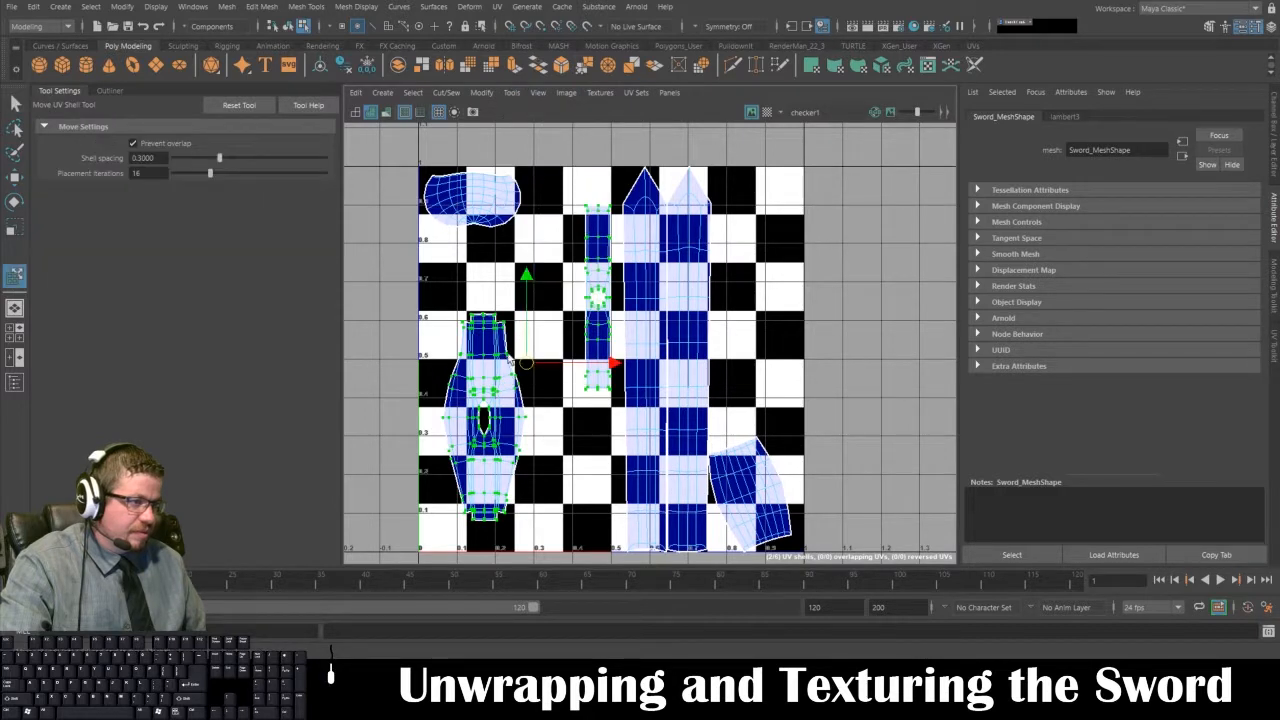
key(r)
drag(535, 377, 500, 388)
- Move the two enlarged shells together so the guard shell sits inside the tile below the pommel shell
key(w)
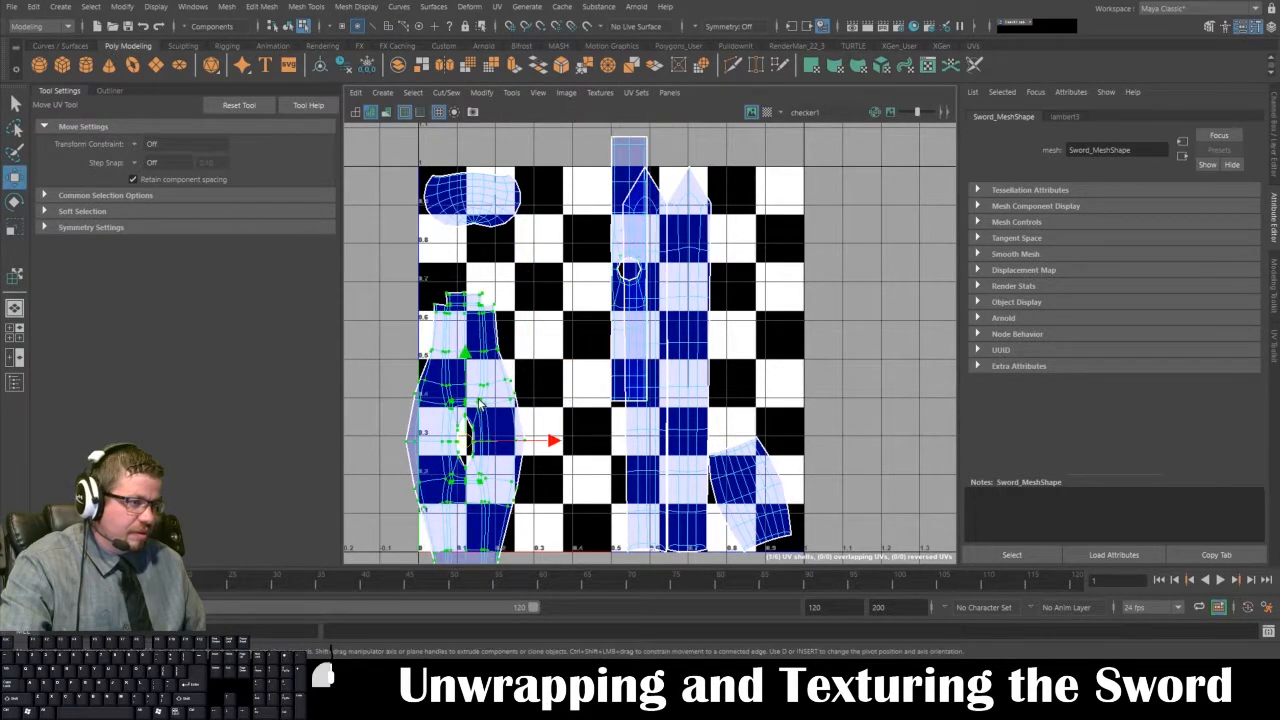
key(ctrl+z)
drag(530, 370, 547, 330)
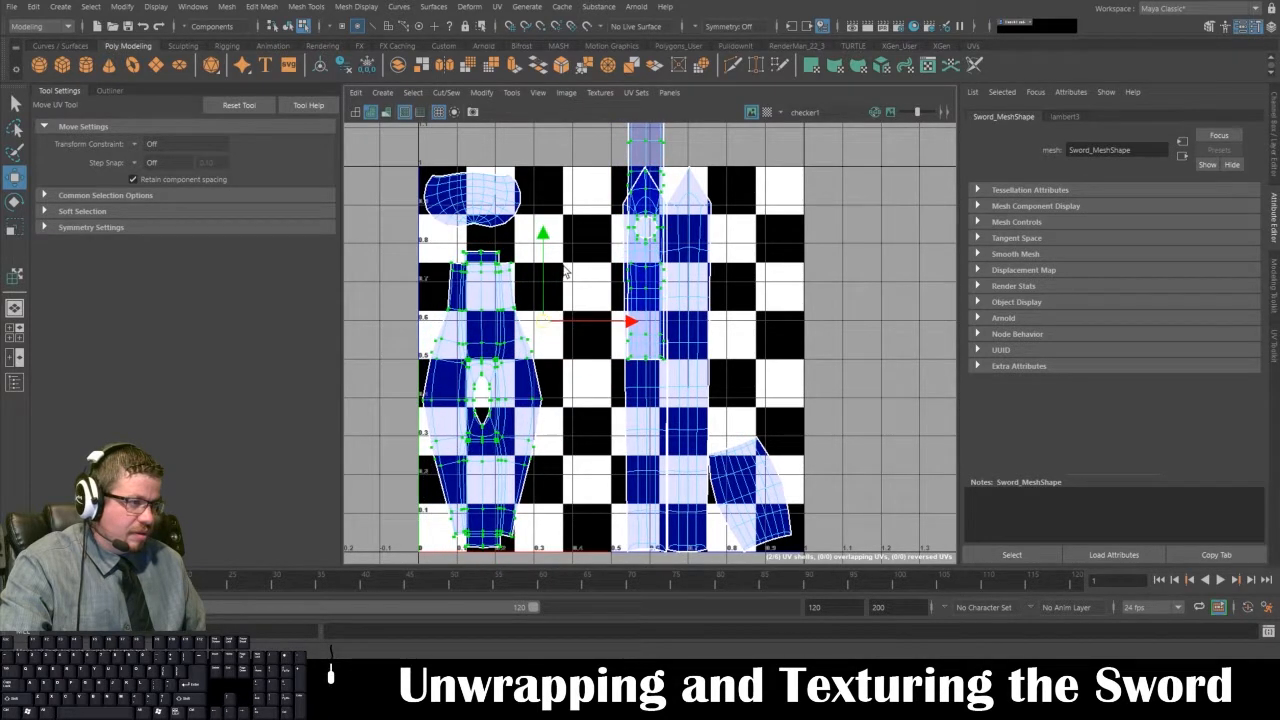
- Move the narrow strip shell into the gap between the guard shell and the blade shells using the Move UV Shell tool
click(606, 156)
click(644, 166)
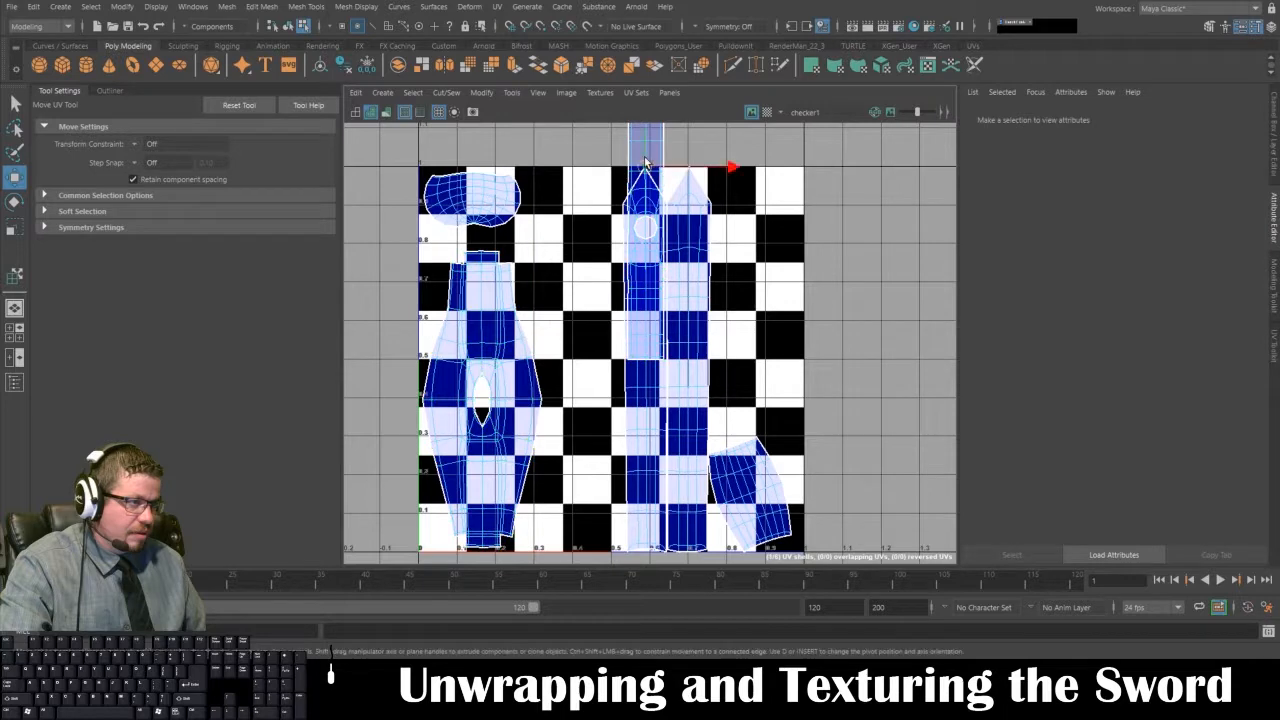
click(512, 93)
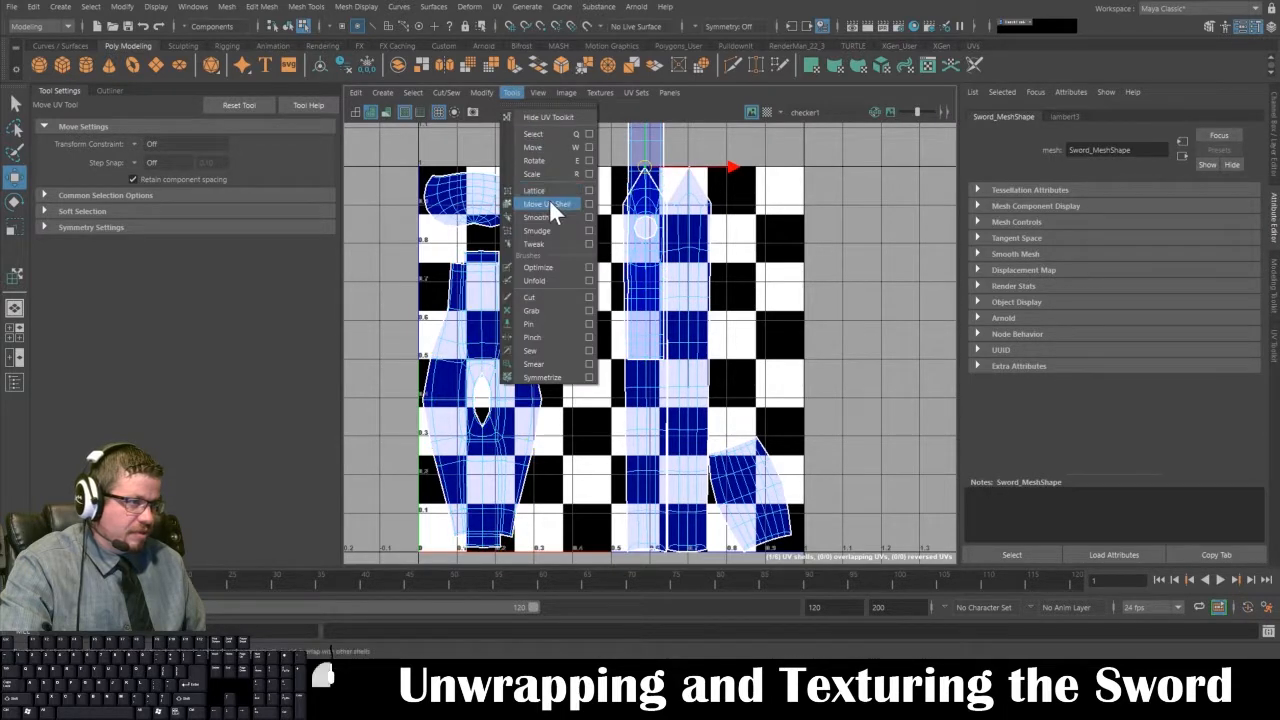
click(549, 199)
click(648, 148)
drag(651, 150, 620, 229)
key(ctrl+z)
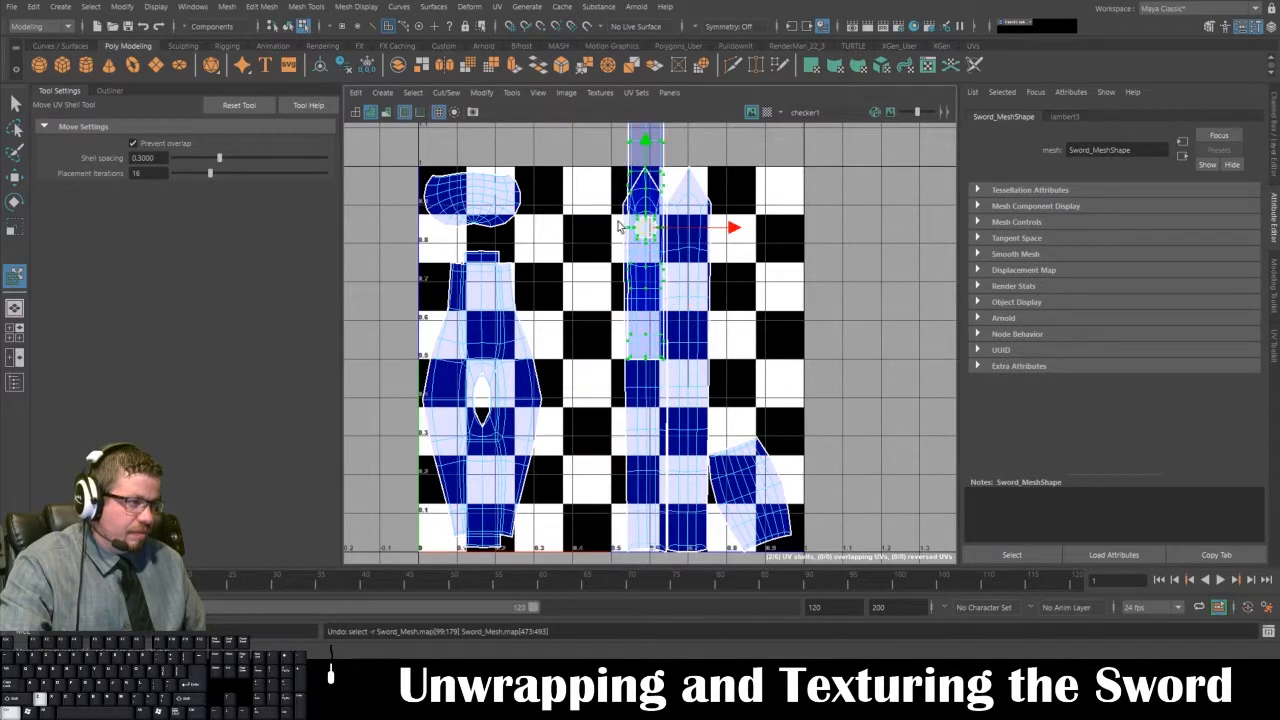
click(606, 141)
drag(645, 133, 572, 322)
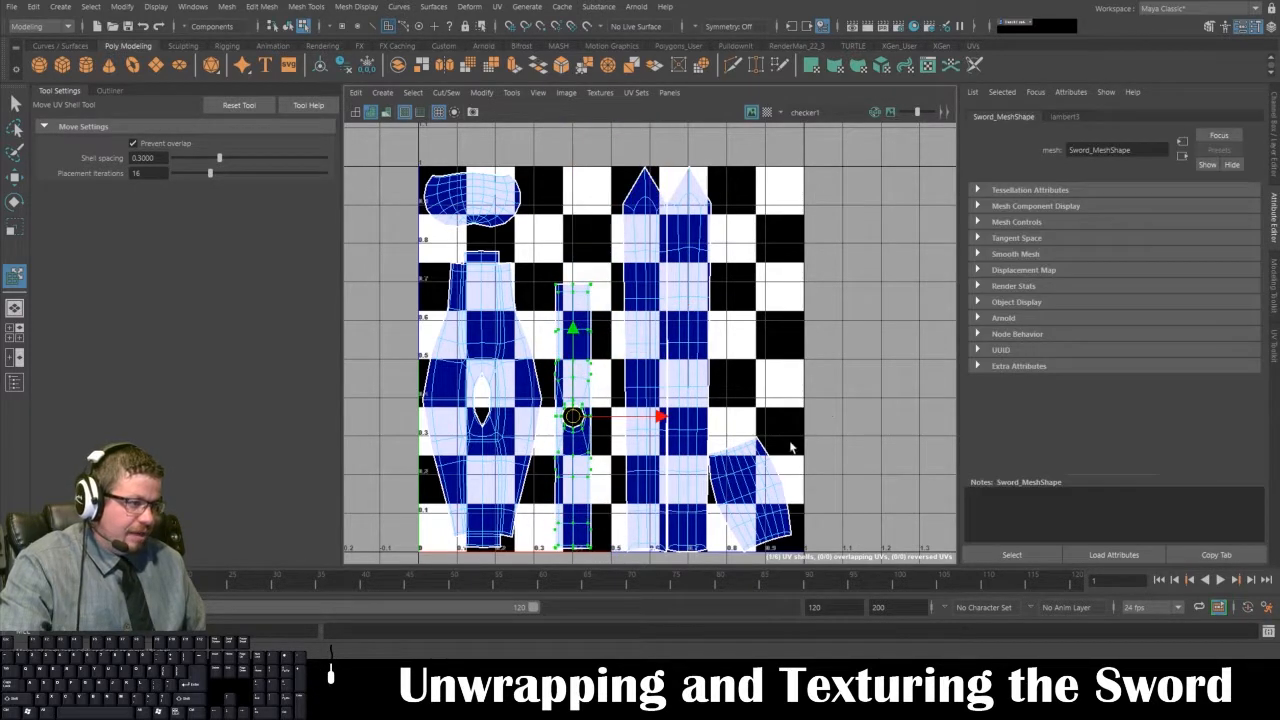
- Move the tilted grip shell outside the tile beside the blade shells and rotate it upright
click(512, 93)
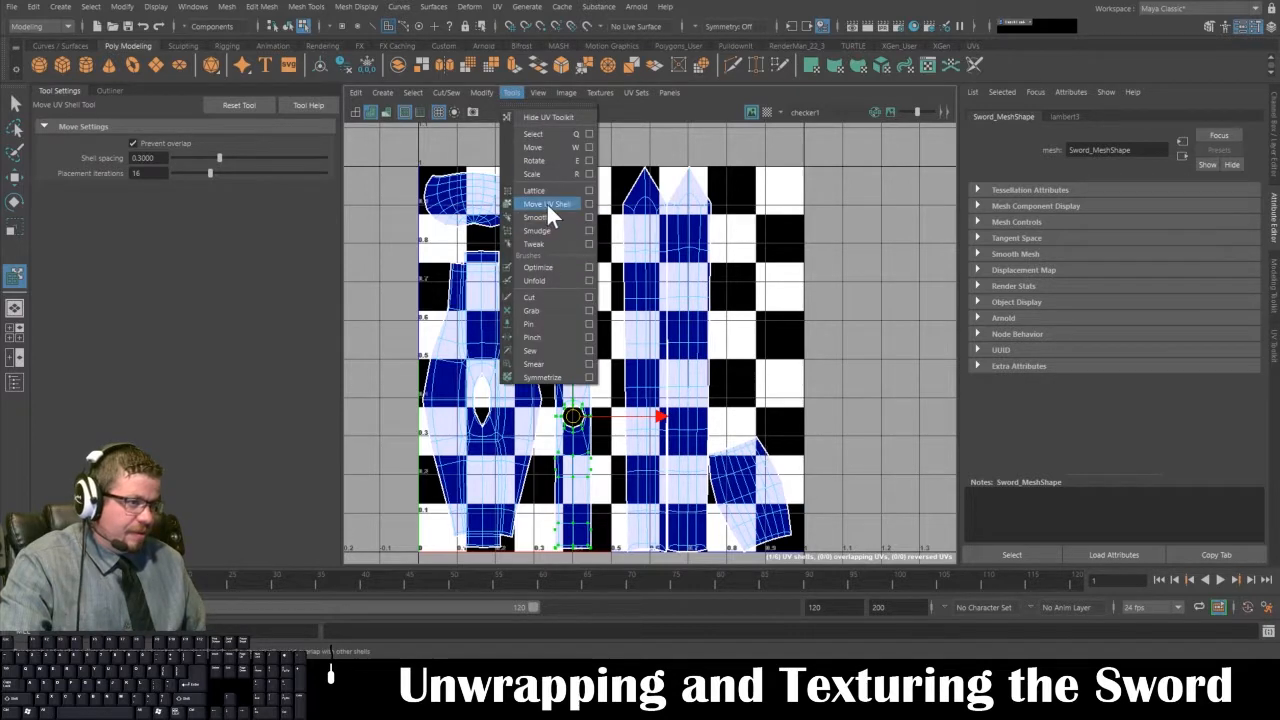
click(546, 202)
drag(737, 465, 853, 351)
key(e)
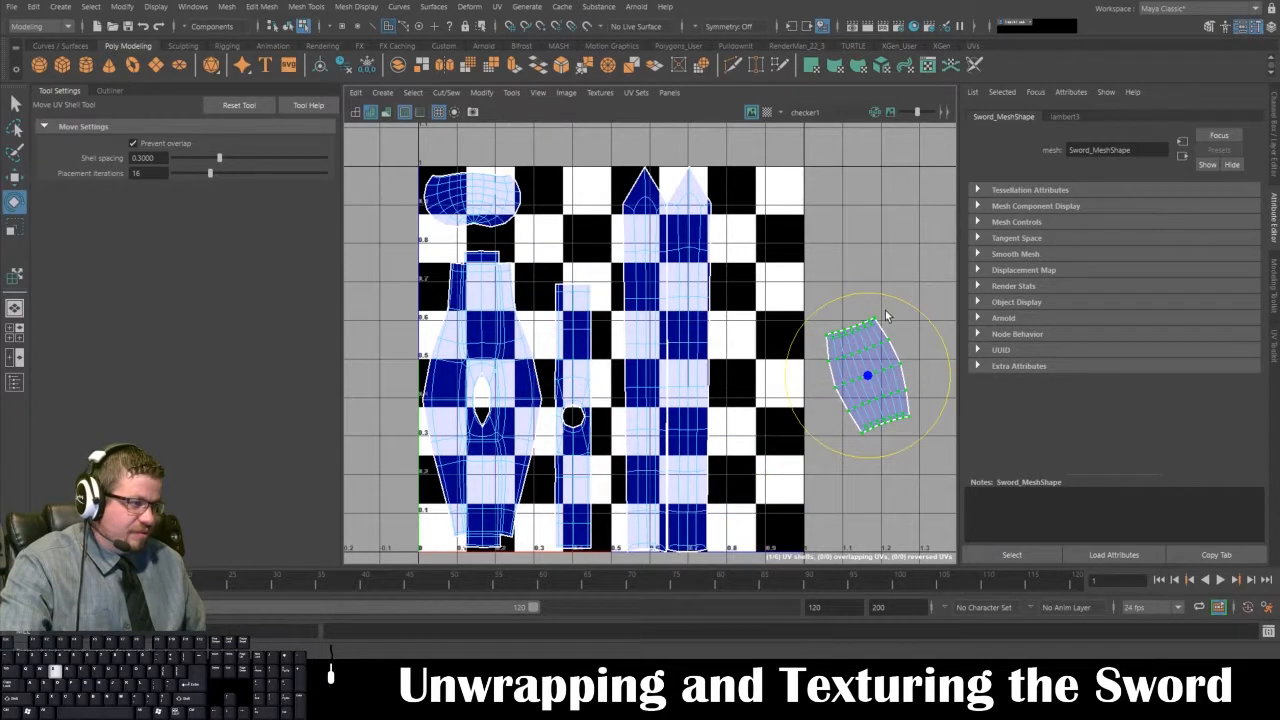
drag(891, 297, 918, 307)
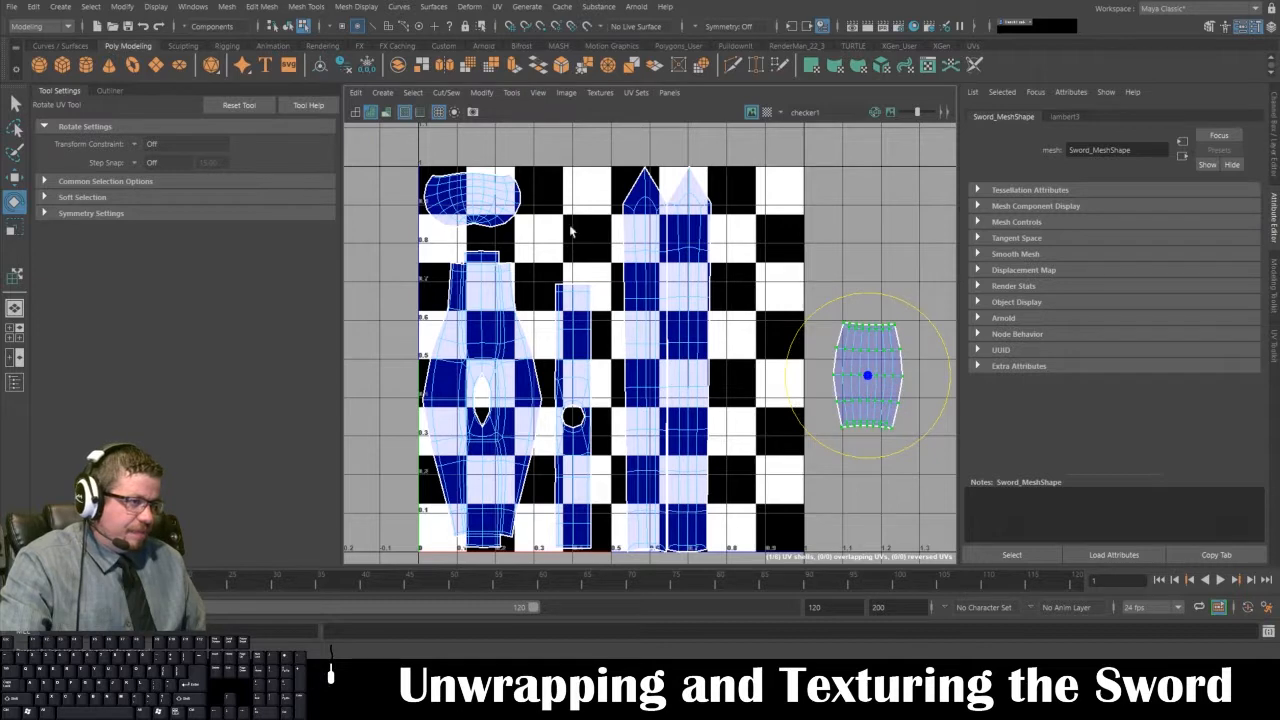
- Move the rounded pommel shell out of the tile and place it directly below the grip shell
click(512, 93)
click(543, 209)
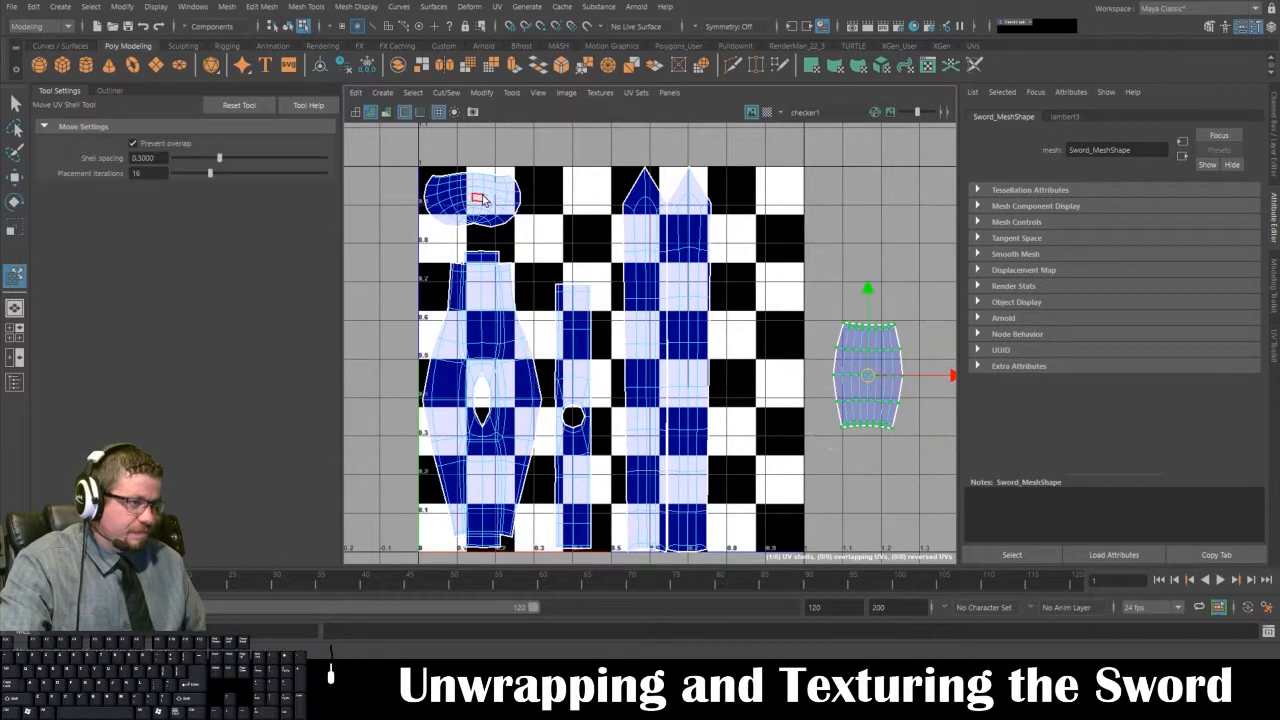
drag(480, 195, 867, 322)
drag(872, 463, 882, 471)
- Select the grip and pommel shells, enlarge them uniformly together, and move them clear of the tile
key(r)
drag(817, 292, 962, 572)
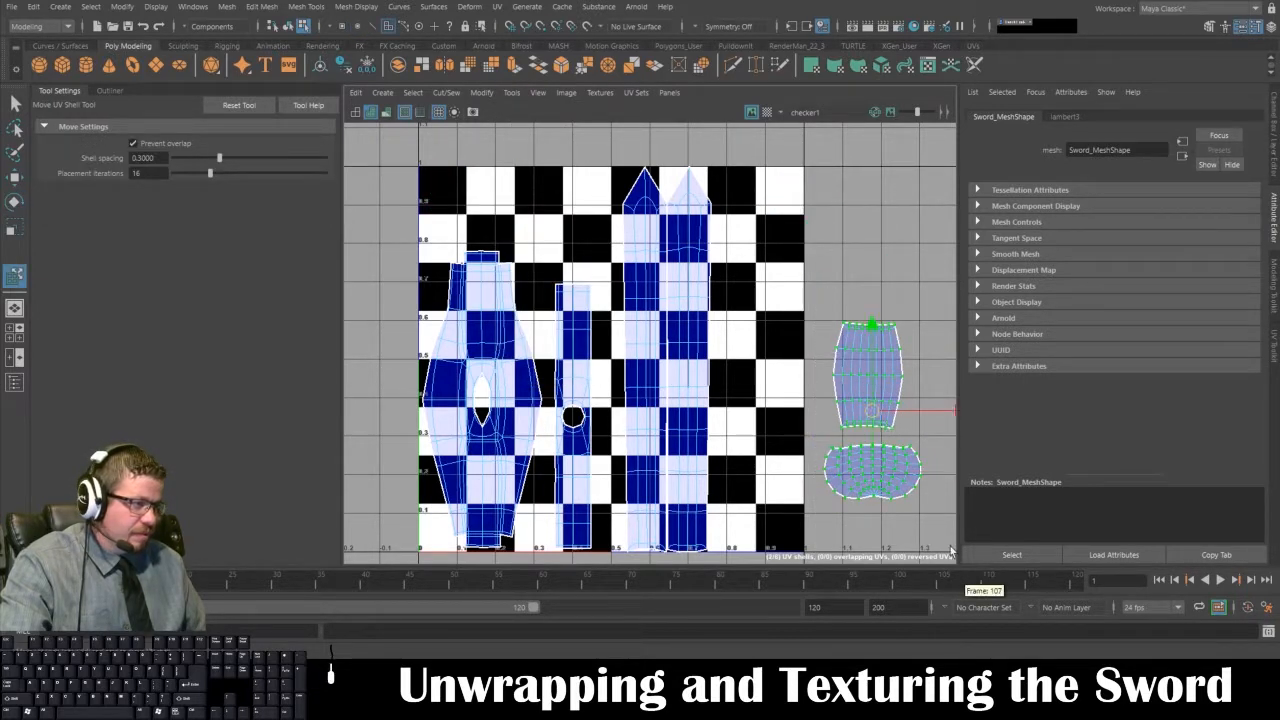
drag(872, 412, 929, 463)
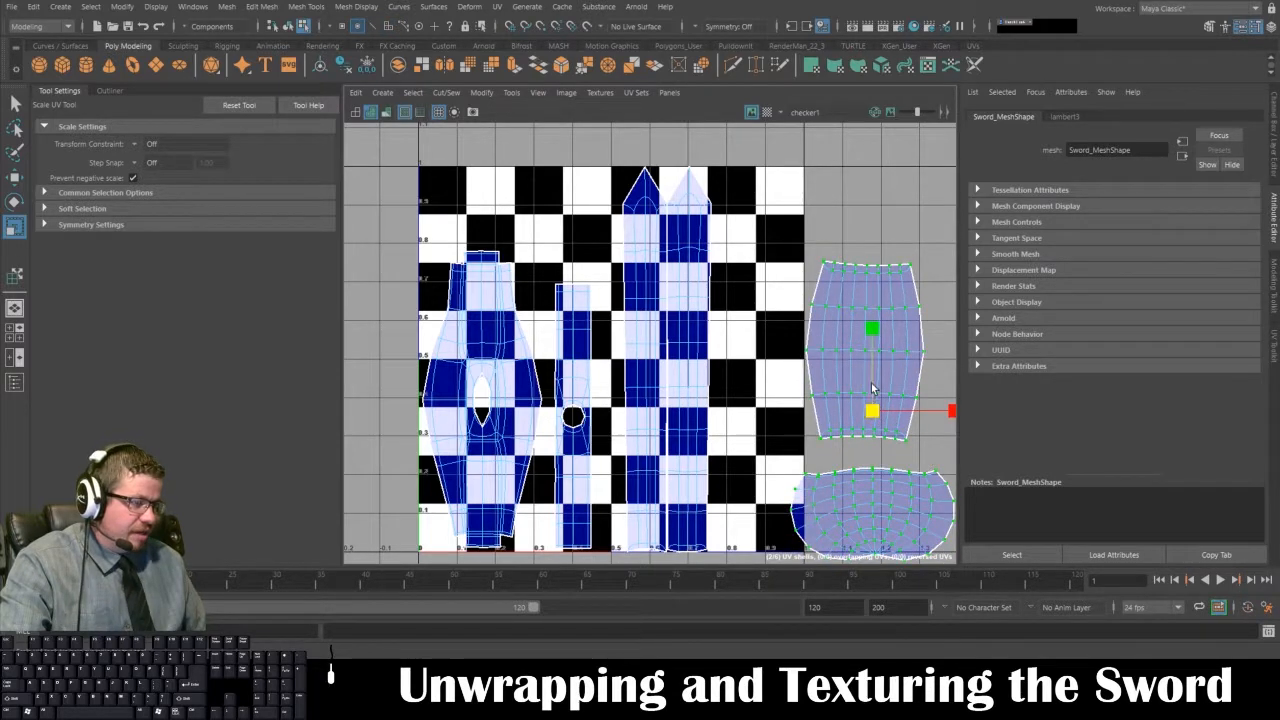
key(w)
drag(867, 411, 901, 342)
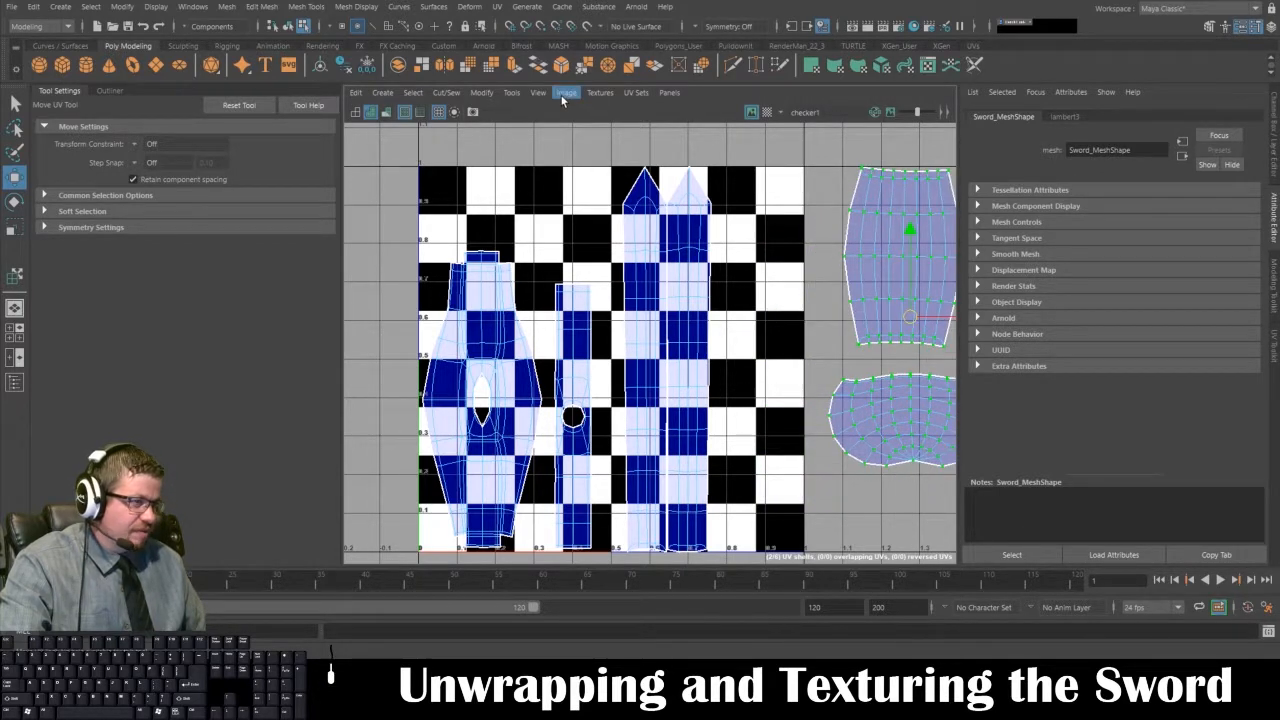
- Rotate the pommel shell a quarter turn and move it into the tile's lower corner beside the blade shells
click(514, 93)
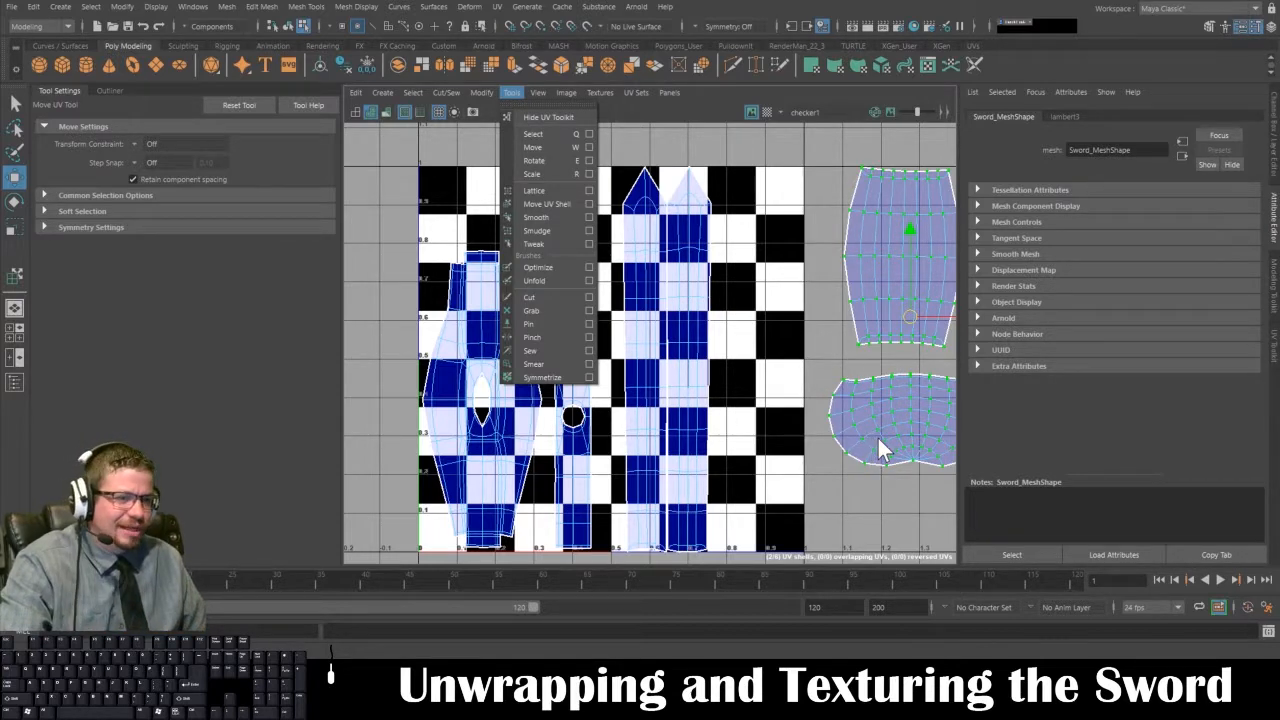
click(557, 202)
drag(914, 421, 814, 443)
key(e)
mouse_move(843, 374)
mouse_down()
mouse_move(728, 370)
mouse_move(677, 393)
mouse_up()
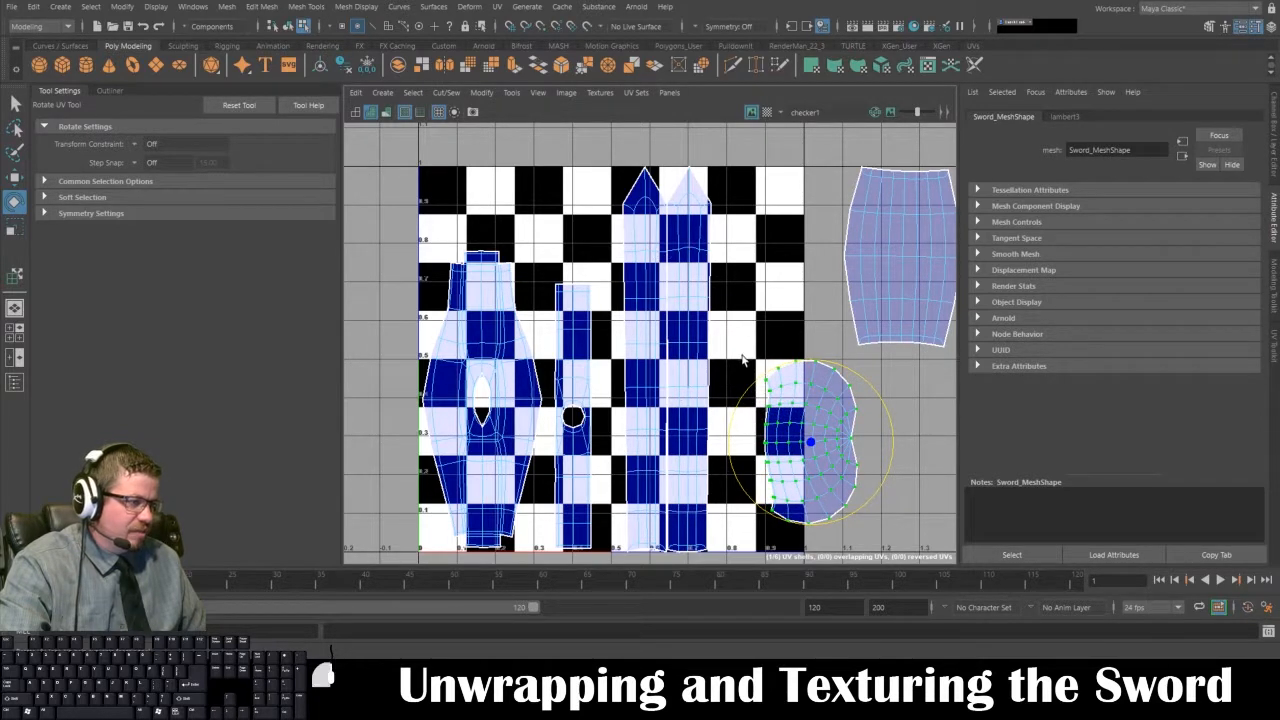
key(w)
drag(812, 446, 767, 455)
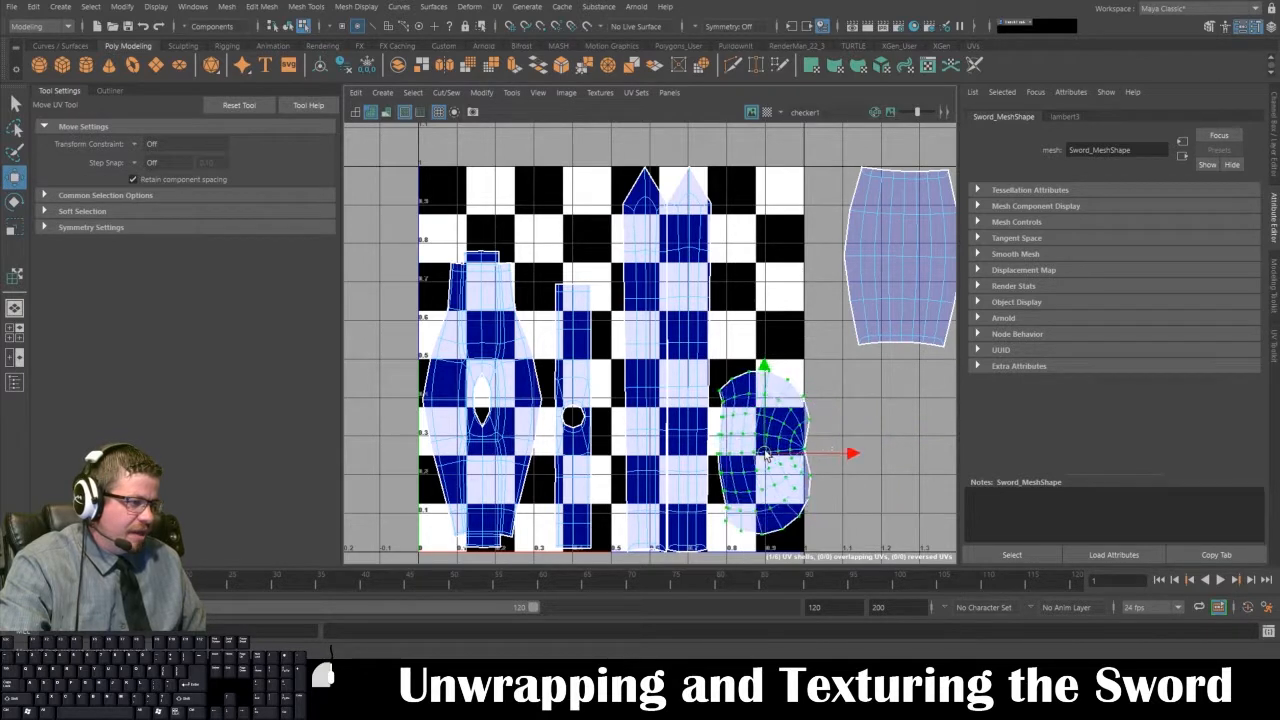
- Fine-tune the pommel shell's rotation and position to fit between the blade shells and the tile's edge
scroll(758, 459, up, 4)
key(e)
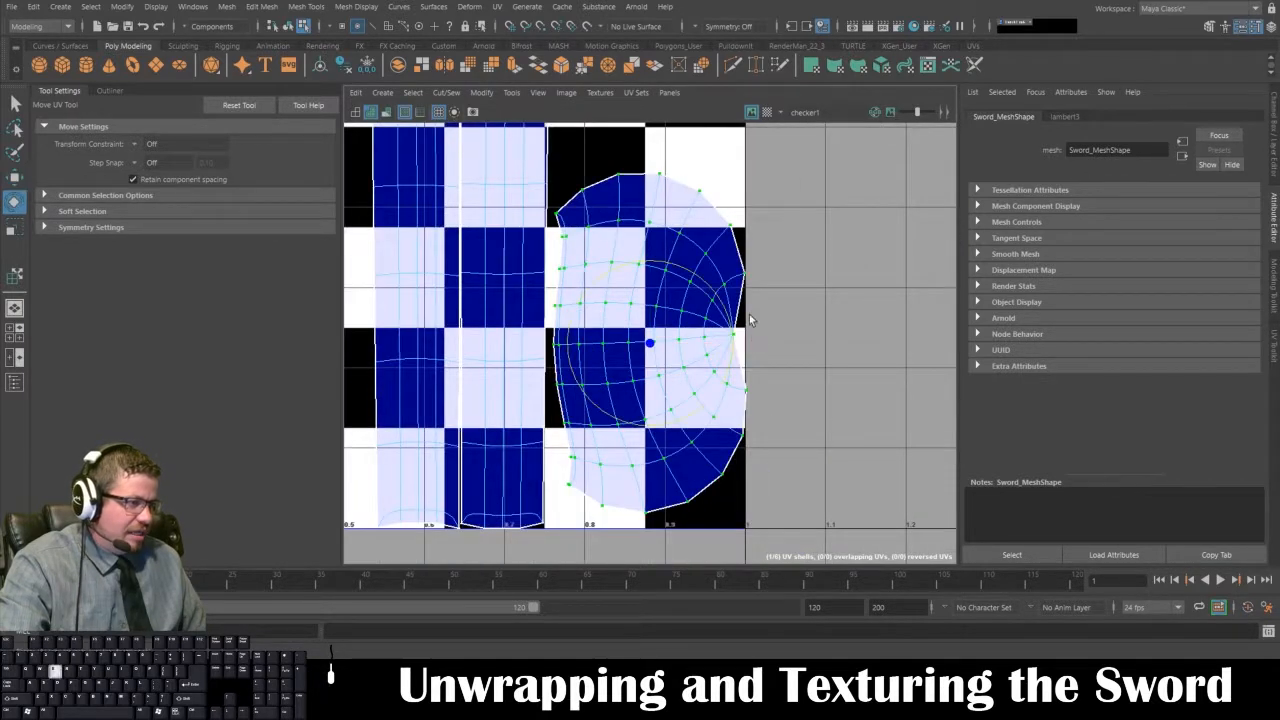
mouse_move(708, 290)
mouse_down()
mouse_move(705, 333)
mouse_move(723, 346)
mouse_up()
key(w)
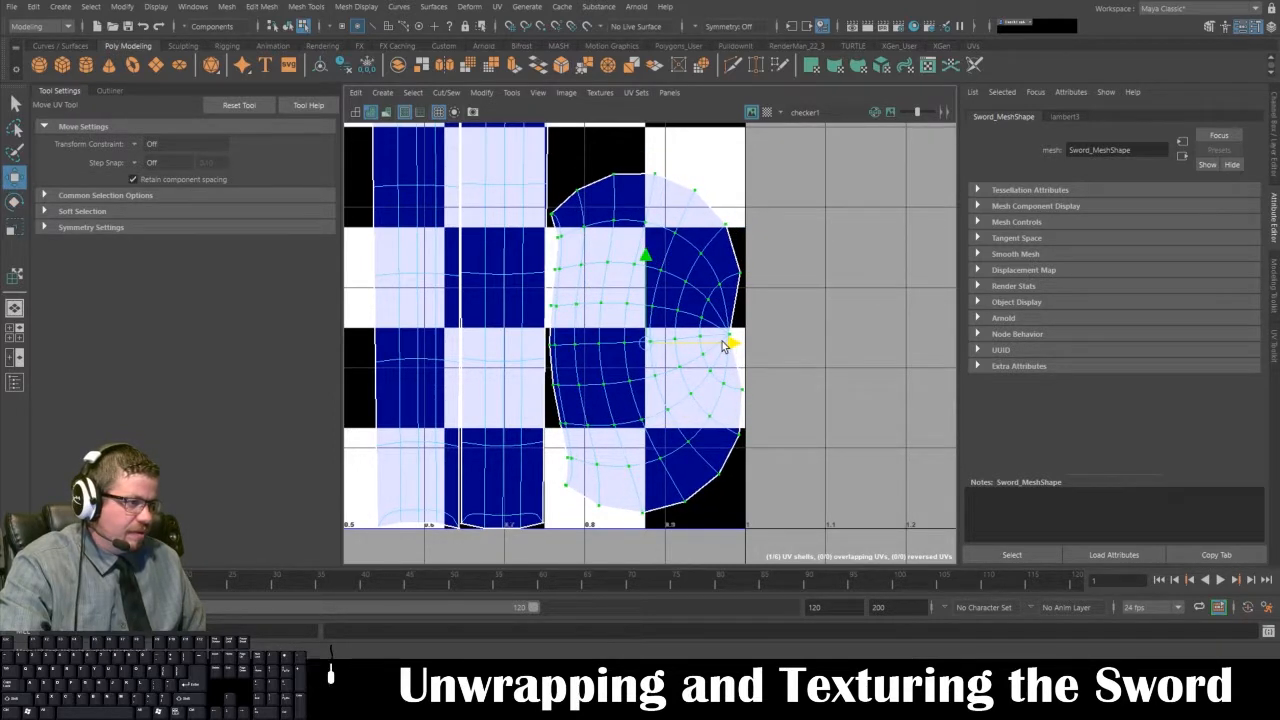
key(e)
drag(695, 278, 699, 283)
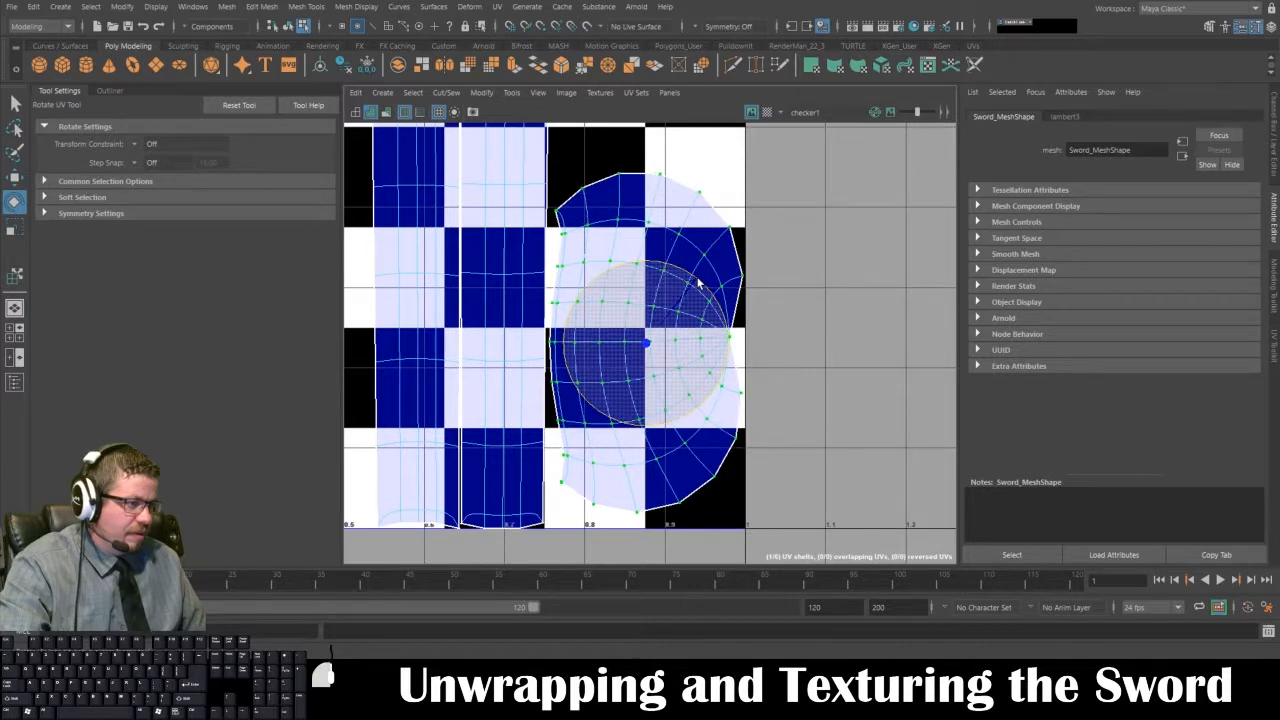
- Move the grip shell into the tile above the pommel shell, beside the blade shells
scroll(828, 343, down, 5)
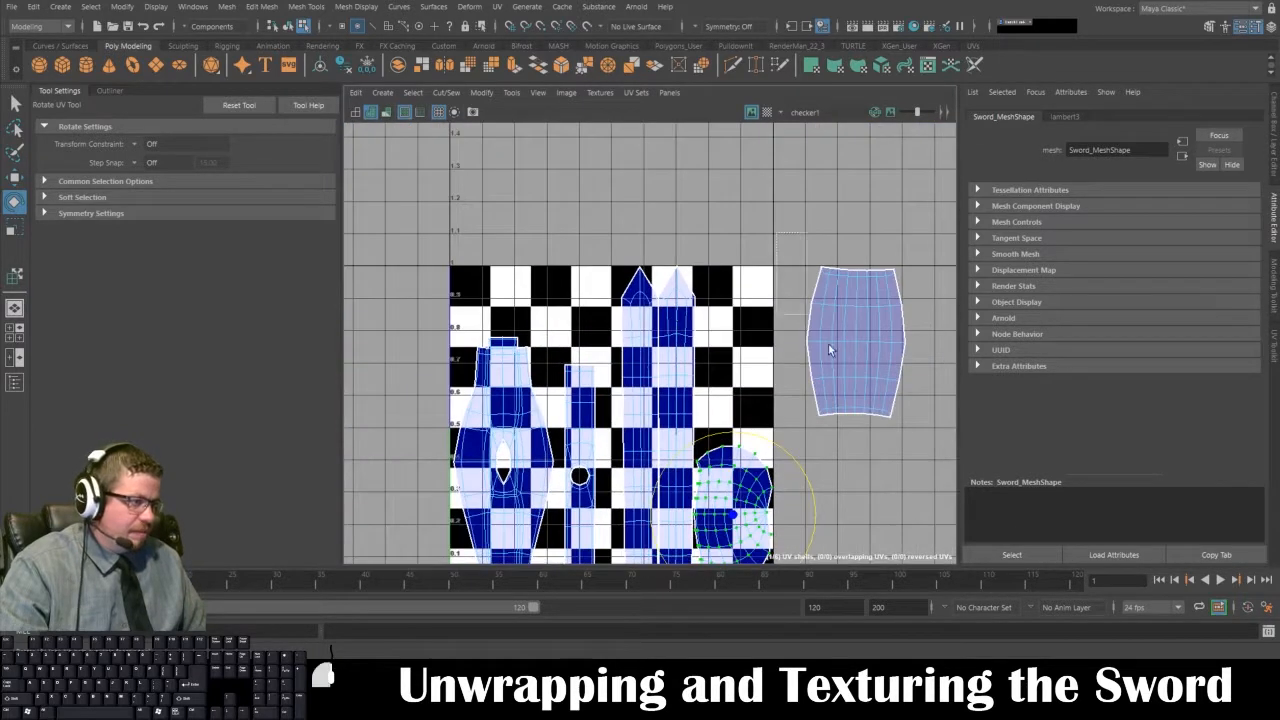
click(850, 345)
key(w)
drag(854, 347, 735, 363)
key(r)
key(w)
key(r)
key(f)
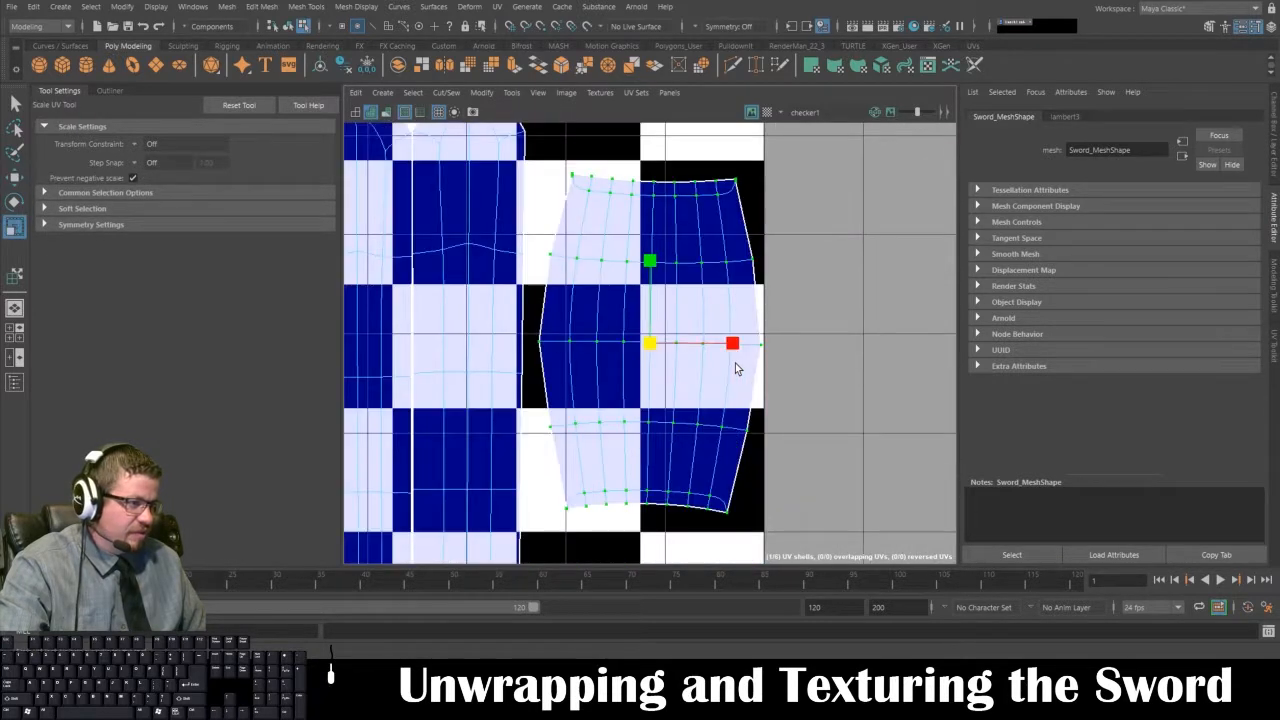
- Straighten the grip shell with slight rotations and shift it down closer to the pommel shell
scroll(737, 378, down, 3)
key(e)
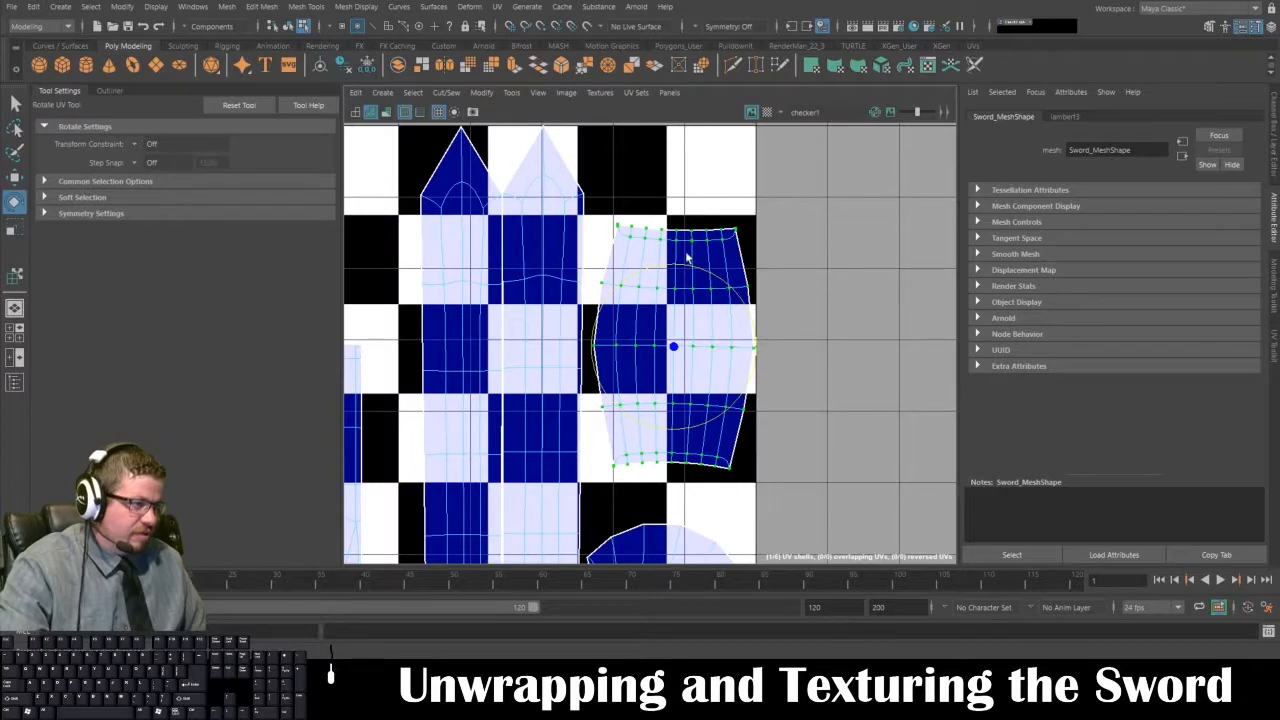
drag(697, 270, 693, 274)
key(w)
drag(676, 348, 670, 380)
key(e)
drag(697, 303, 705, 304)
- Try scaling all of the sword's UV shells up together, far beyond the UV tile
alt+right_drag(704, 285, 614, 95)
alt+right_drag(760, 362, 722, 247)
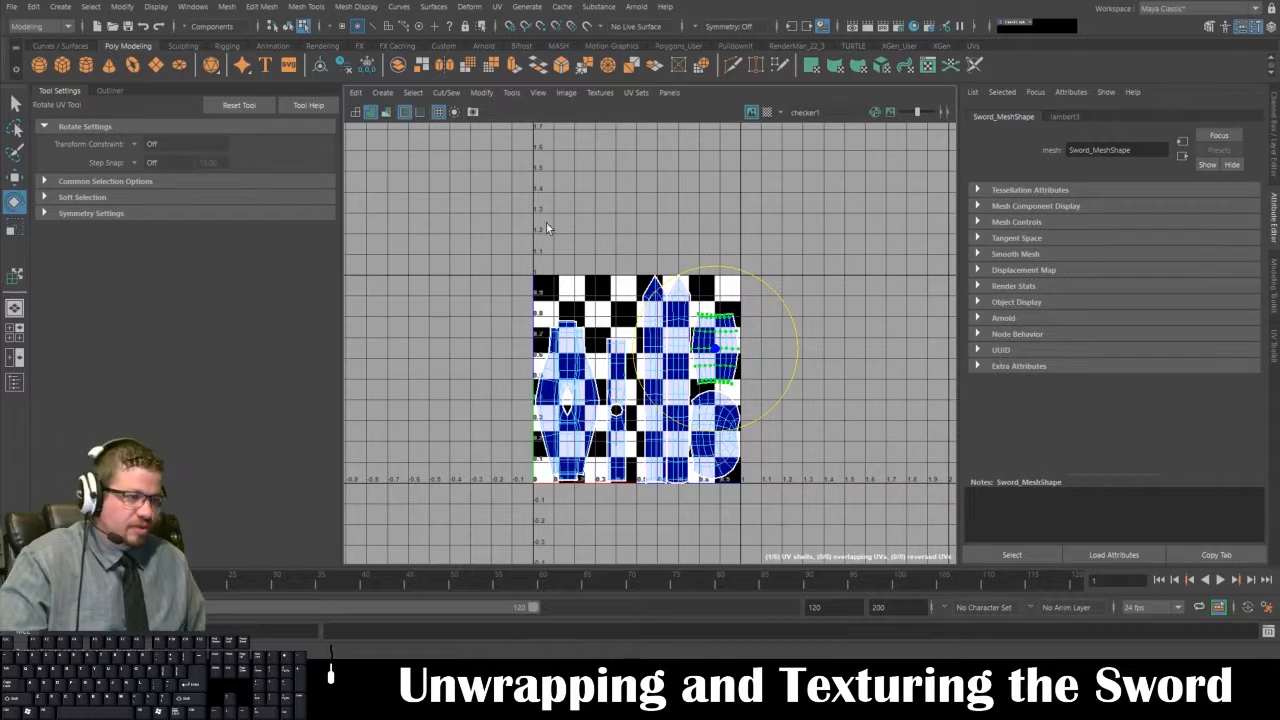
drag(496, 239, 800, 518)
key(r)
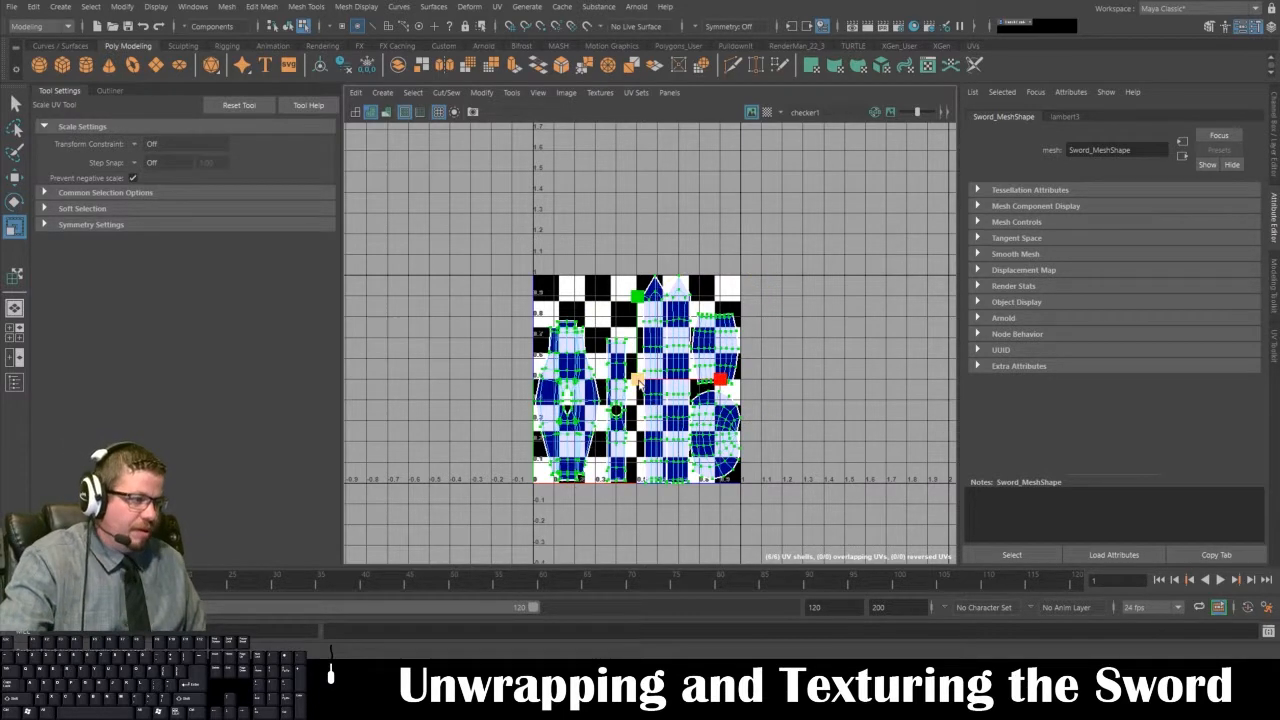
drag(638, 380, 1154, 557)
key(space)
scroll(582, 366, down, 1)
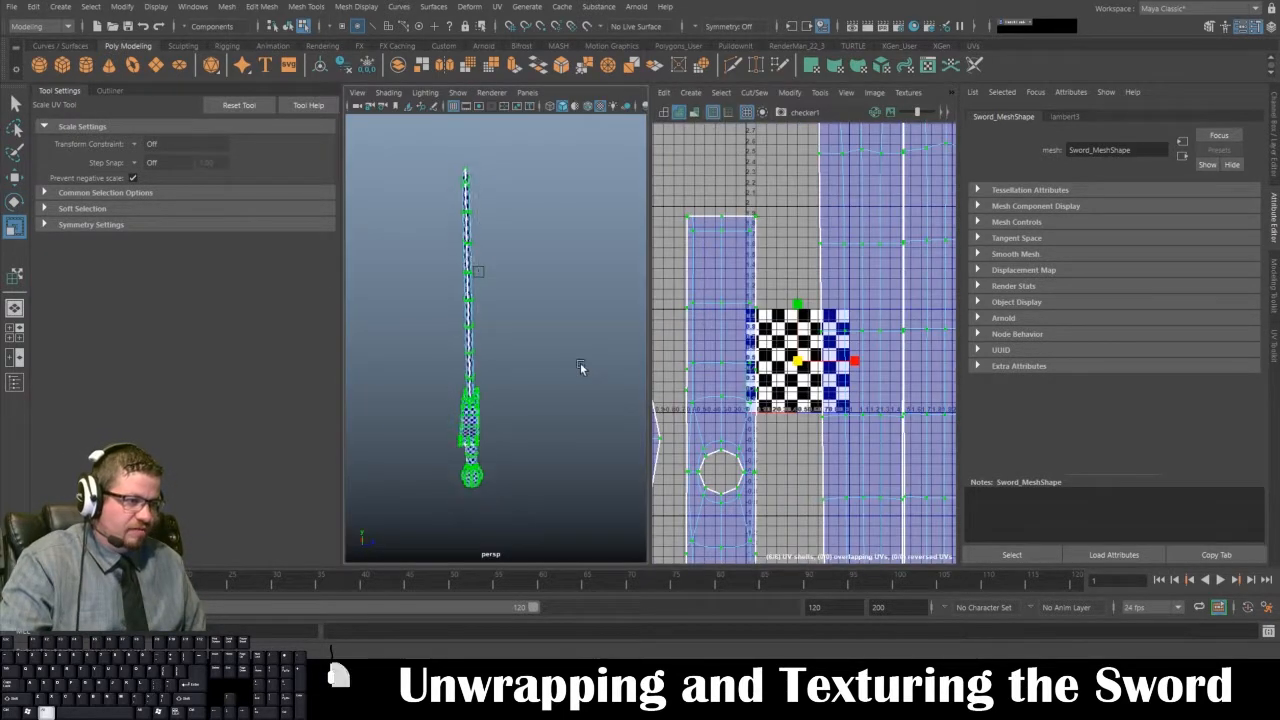
- Examine from several angles how densely the checker pattern repeats on the blade, guard, grip and pommel with the enlarged UVs
alt+drag(580, 366, 594, 343)
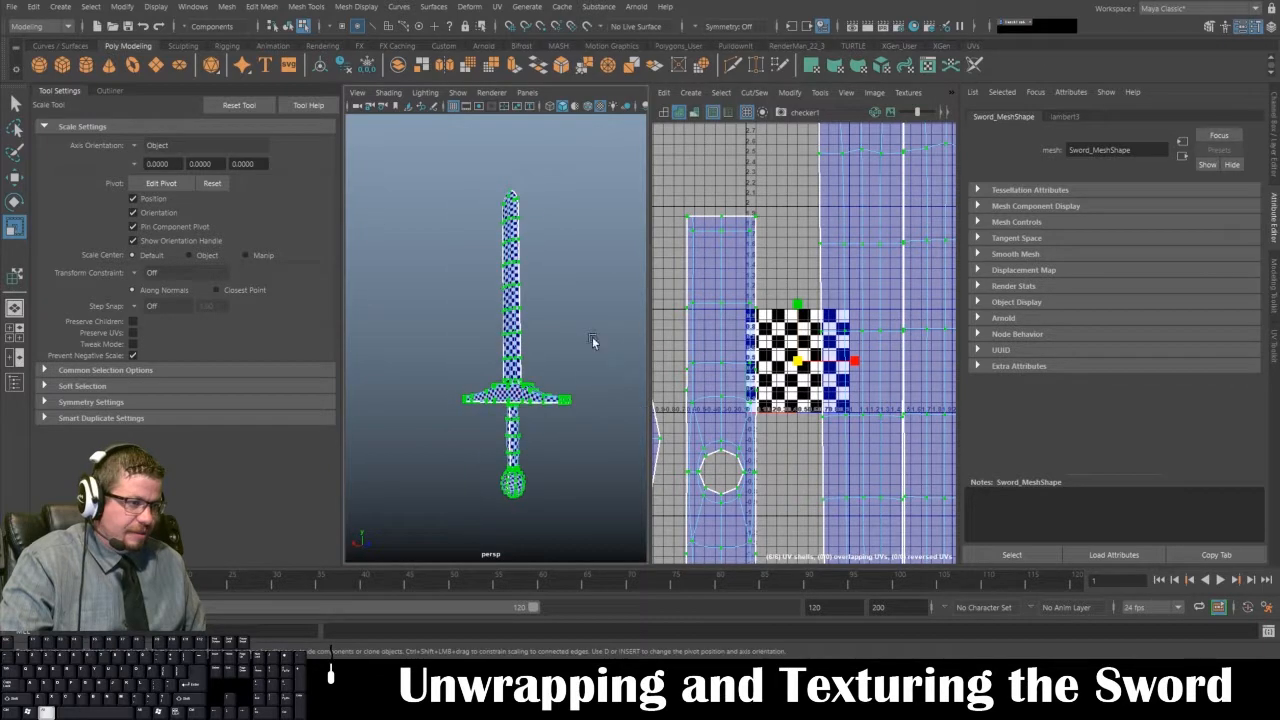
scroll(594, 345, up, 7)
alt+right_drag(500, 541, 466, 437)
alt+middle_drag(466, 437, 436, 366)
alt+right_drag(436, 366, 485, 384)
alt+middle_drag(489, 383, 489, 347)
alt+drag(489, 347, 377, 380)
alt+right_drag(377, 380, 452, 418)
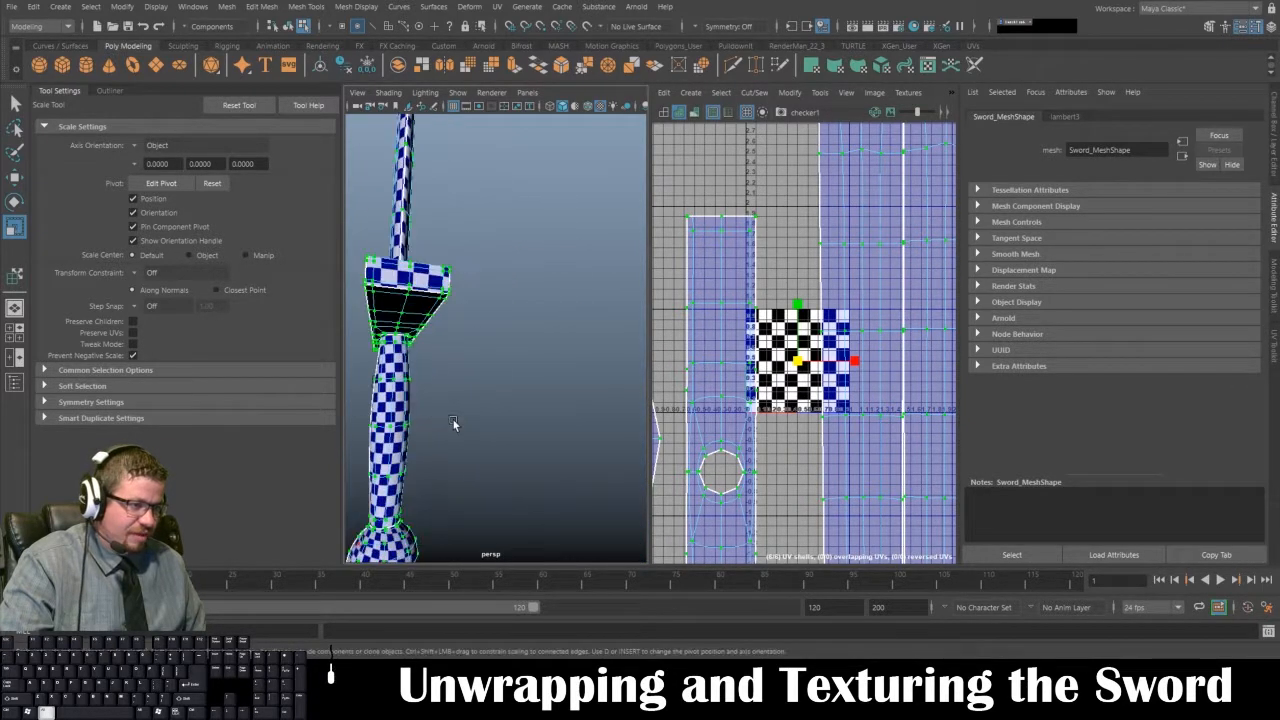
- Undo the enlargement of the UV shells and clear the selection
key(ctrl+z)
click(712, 415)
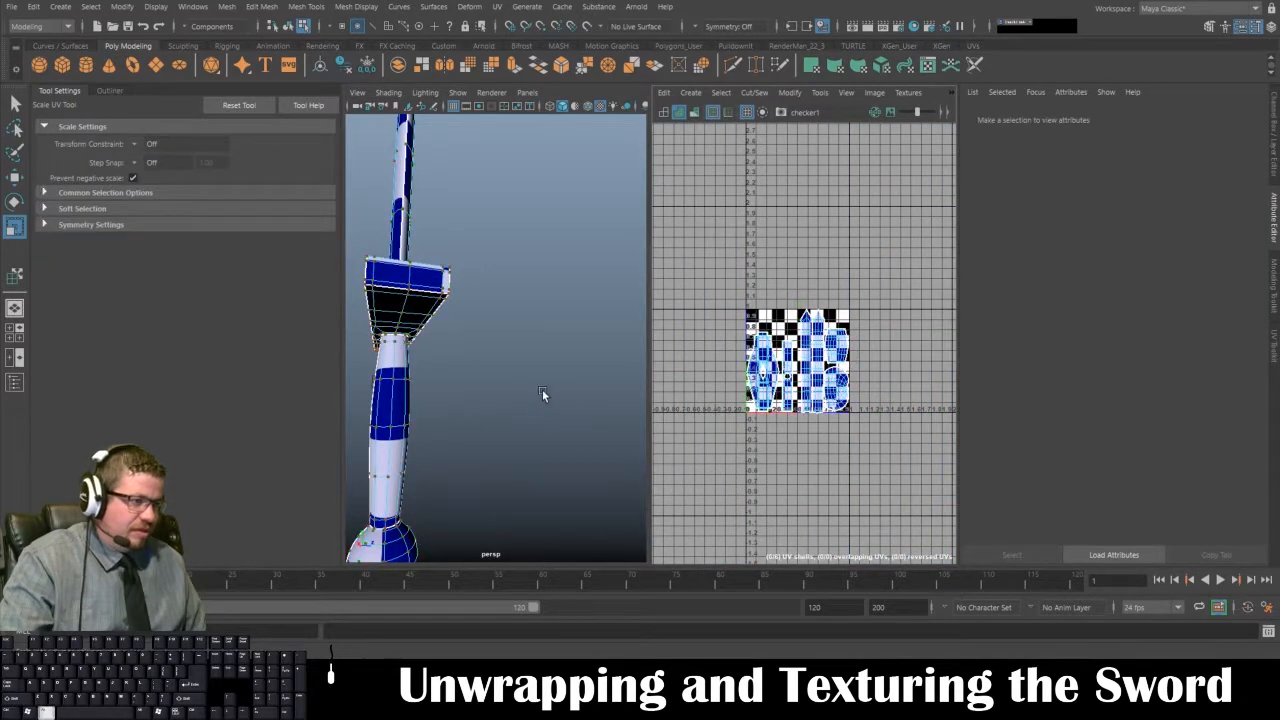
- Return to object mode and select the whole sword mesh
alt+right_drag(542, 392, 500, 350)
alt+drag(500, 350, 409, 318)
right_drag(409, 316, 450, 285)
click(503, 310)
alt+right_drag(532, 345, 506, 316)
click(494, 323)
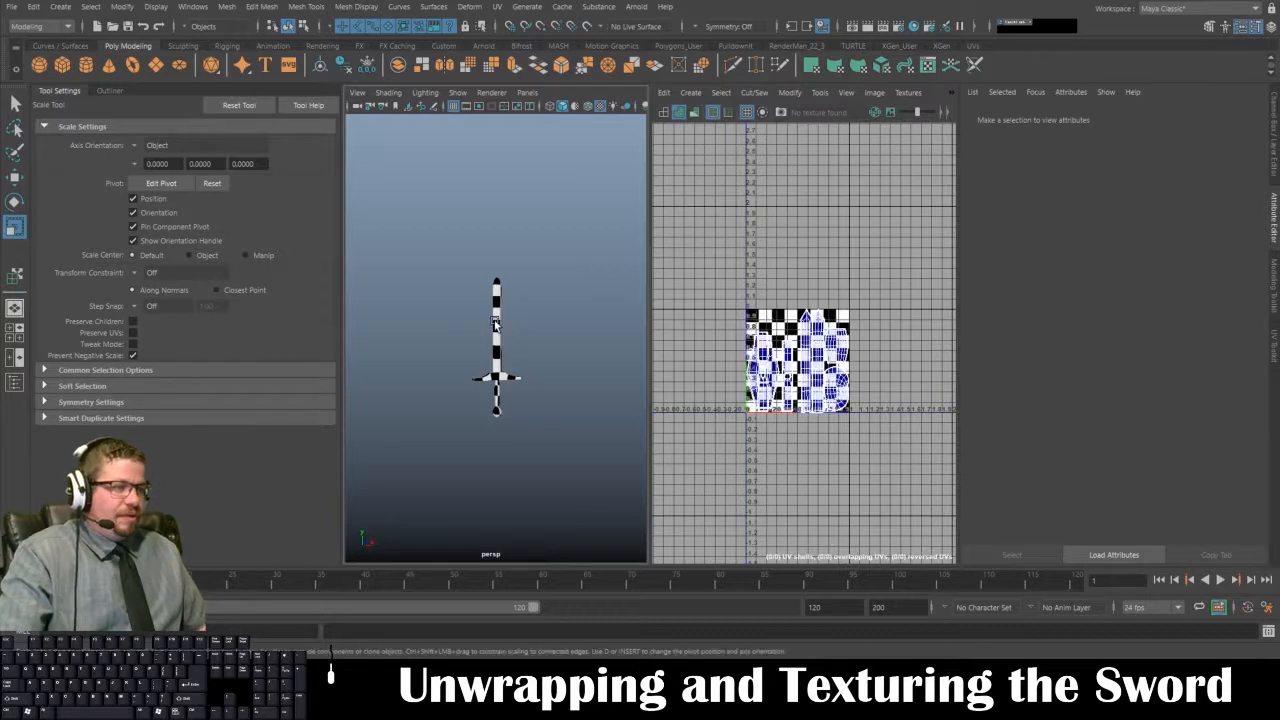
click(494, 323)
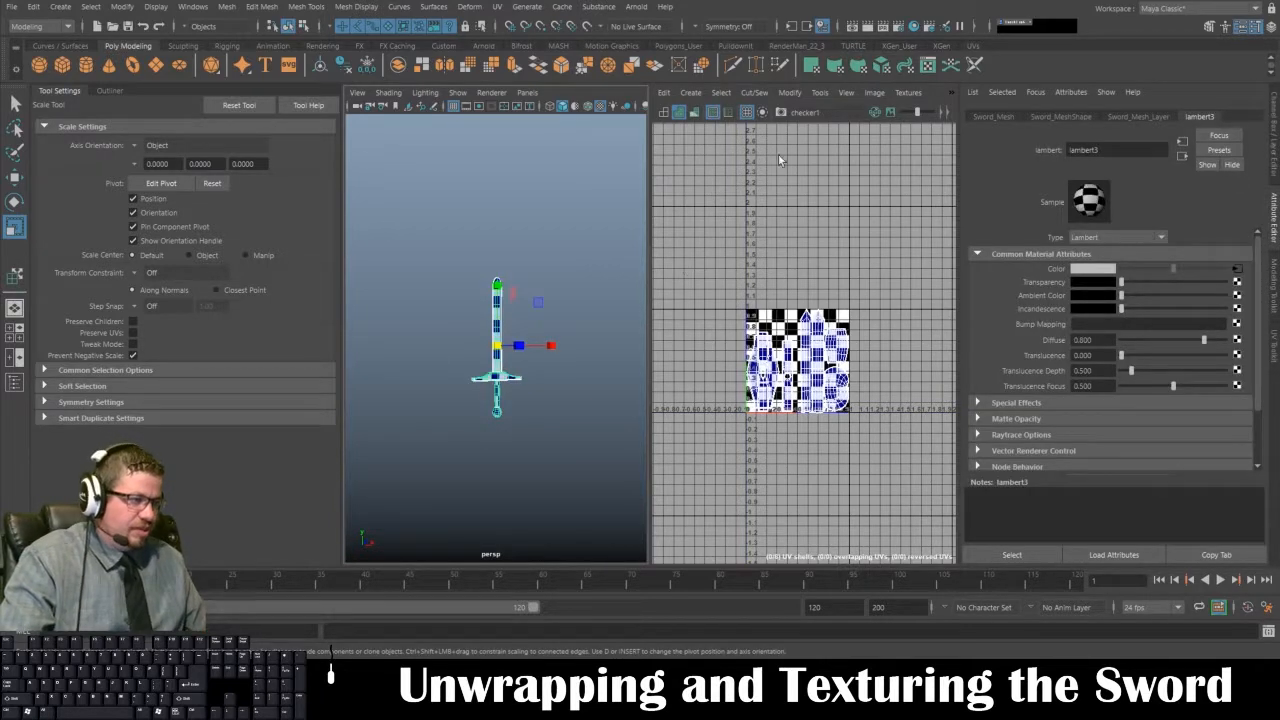
- Select all of the sword's shells with the Move UV Shell tool and open the UV Snapshot settings
click(819, 92)
click(855, 262)
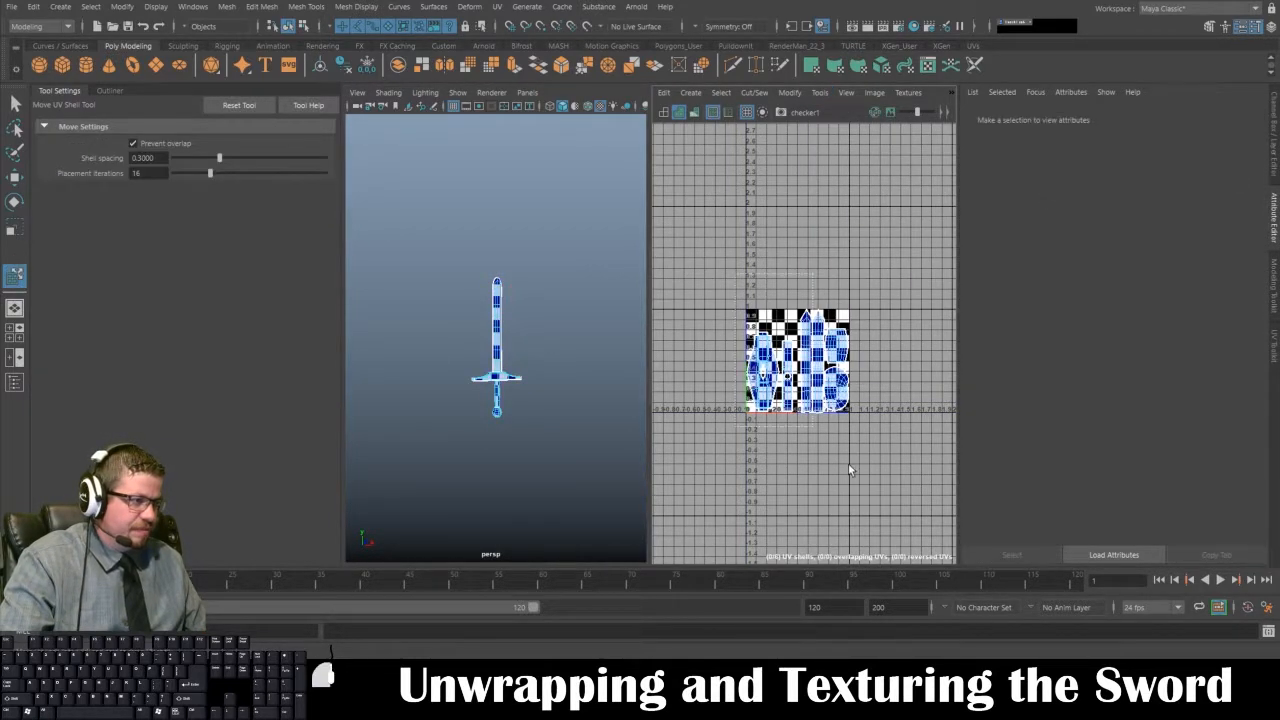
drag(737, 273, 852, 470)
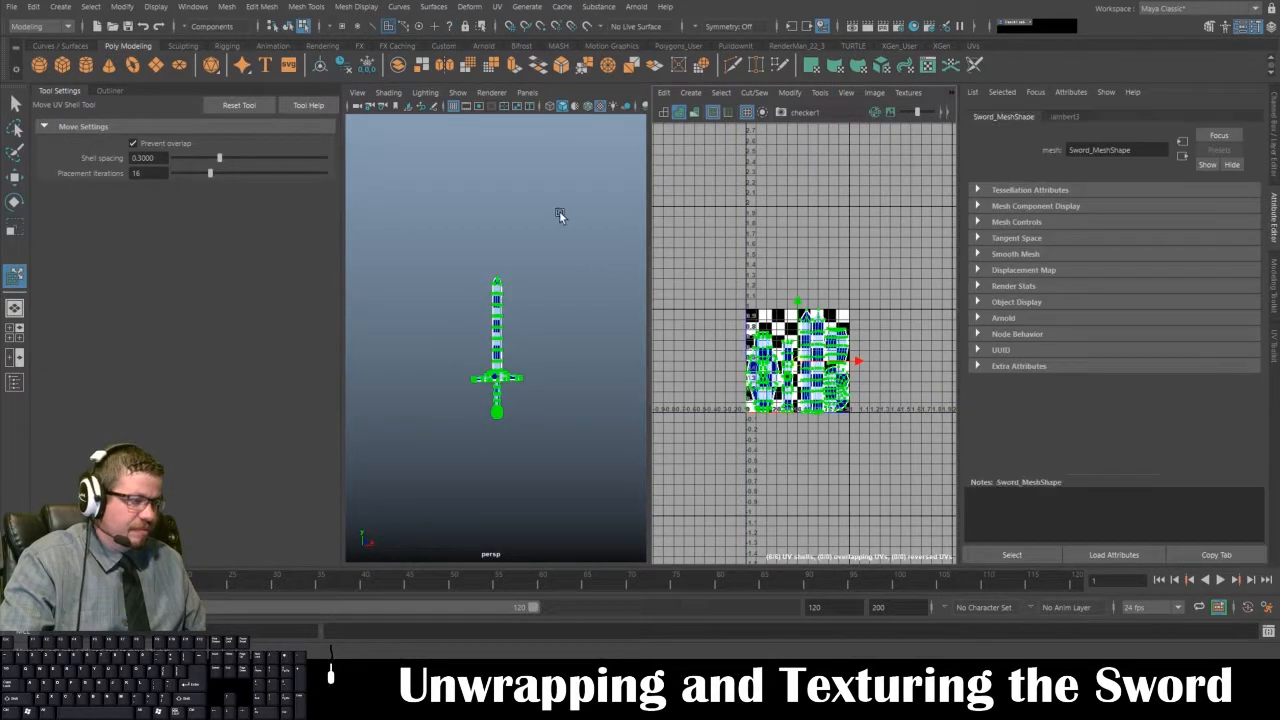
click(874, 92)
click(907, 317)
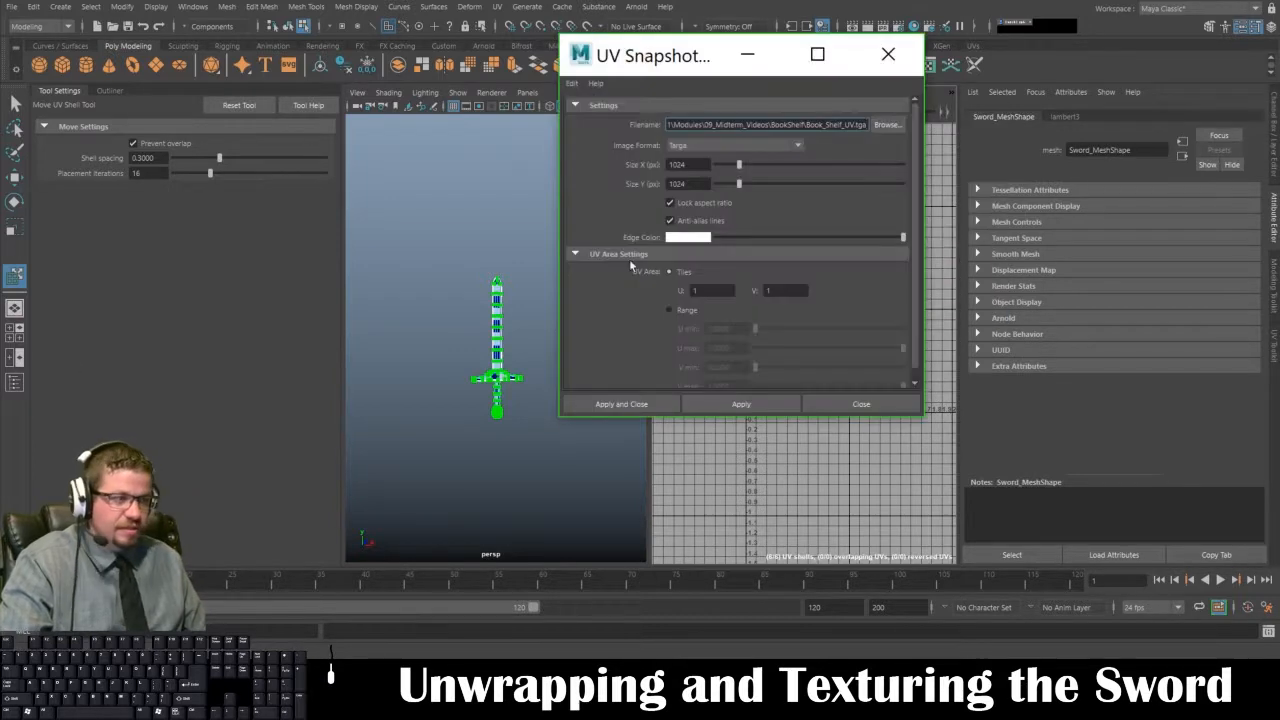
- Save the UV snapshot as Sword_UVs.tga in the Sword_Texturing folder inside 05_Week_04
click(884, 125)
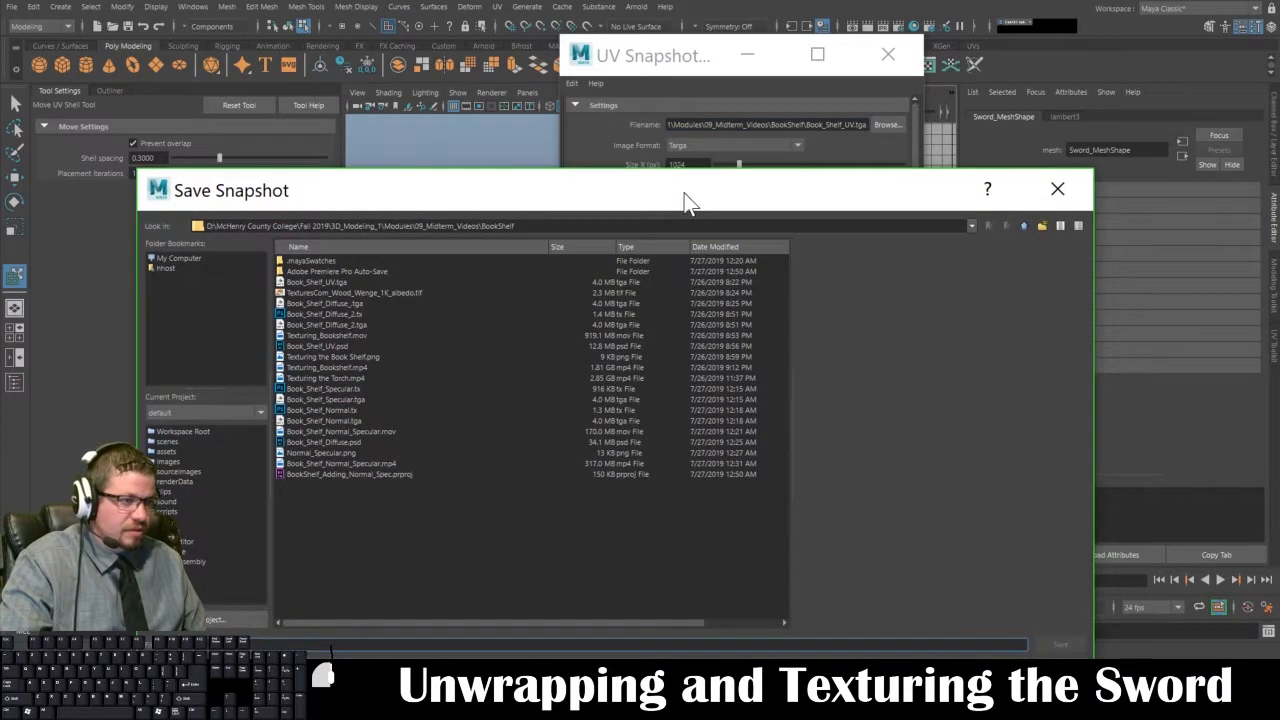
drag(686, 200, 737, 137)
key(Escape)
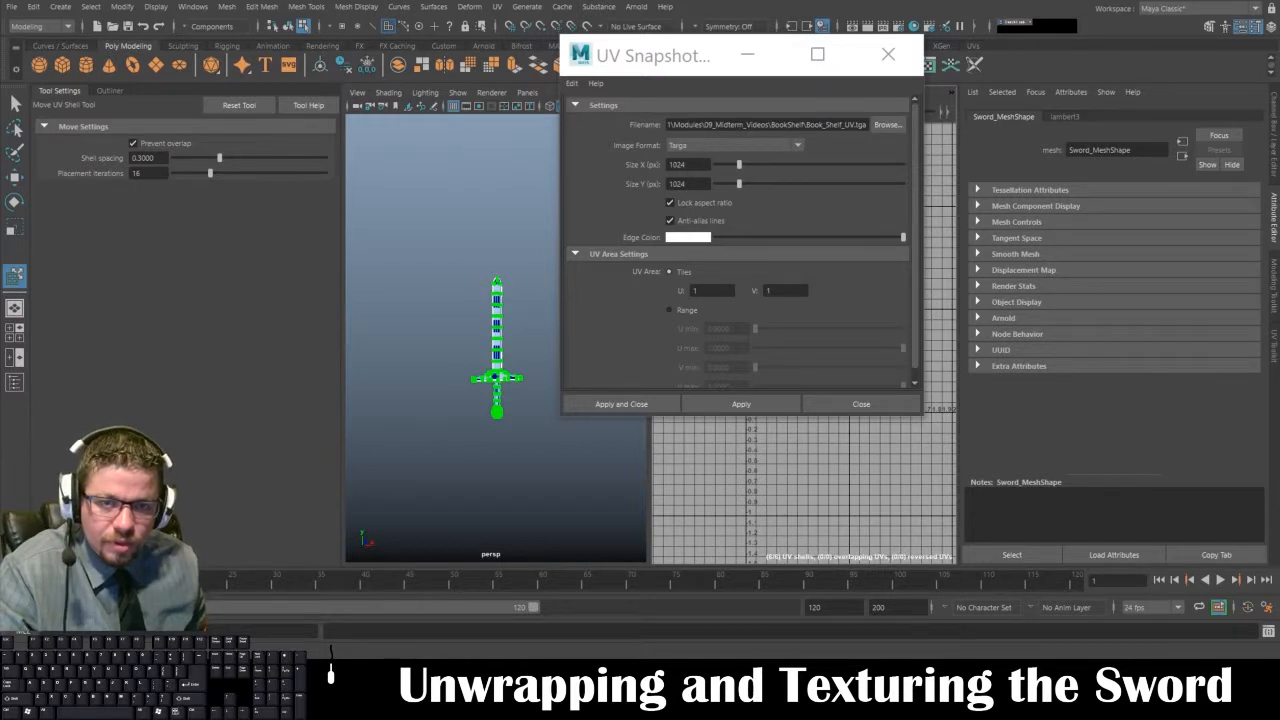
key(shift+r)
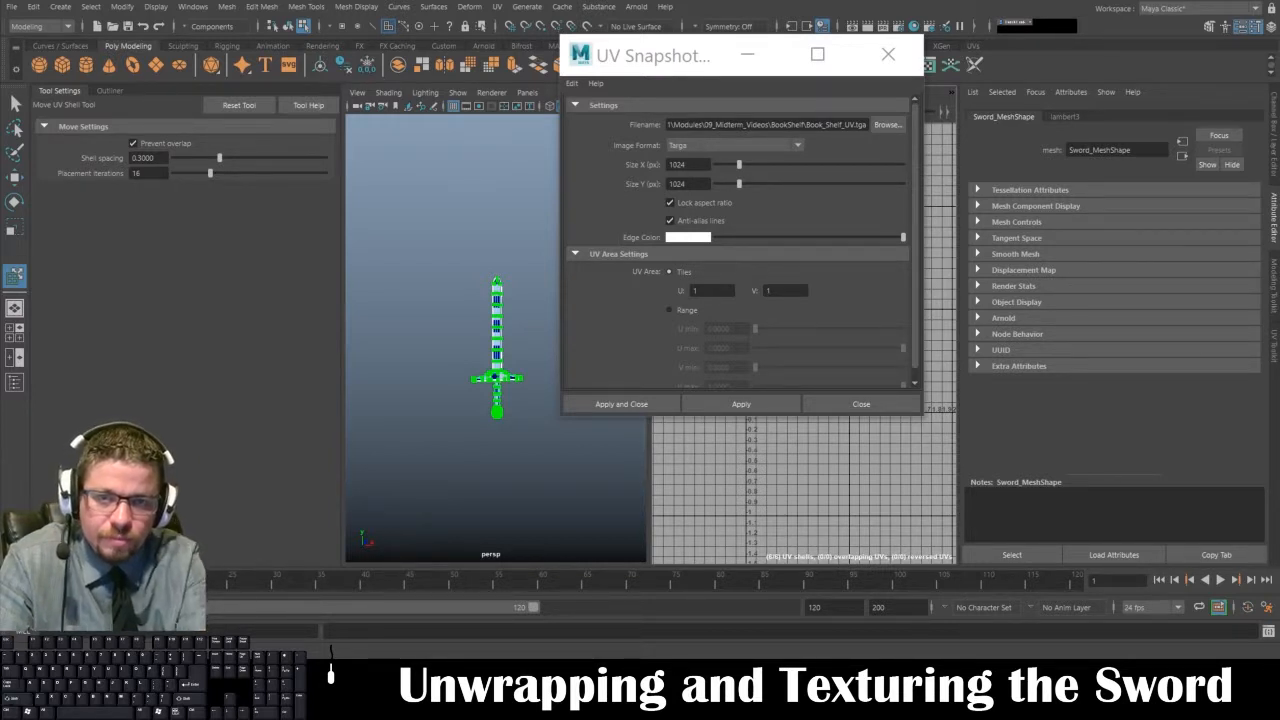
key(shift+r)
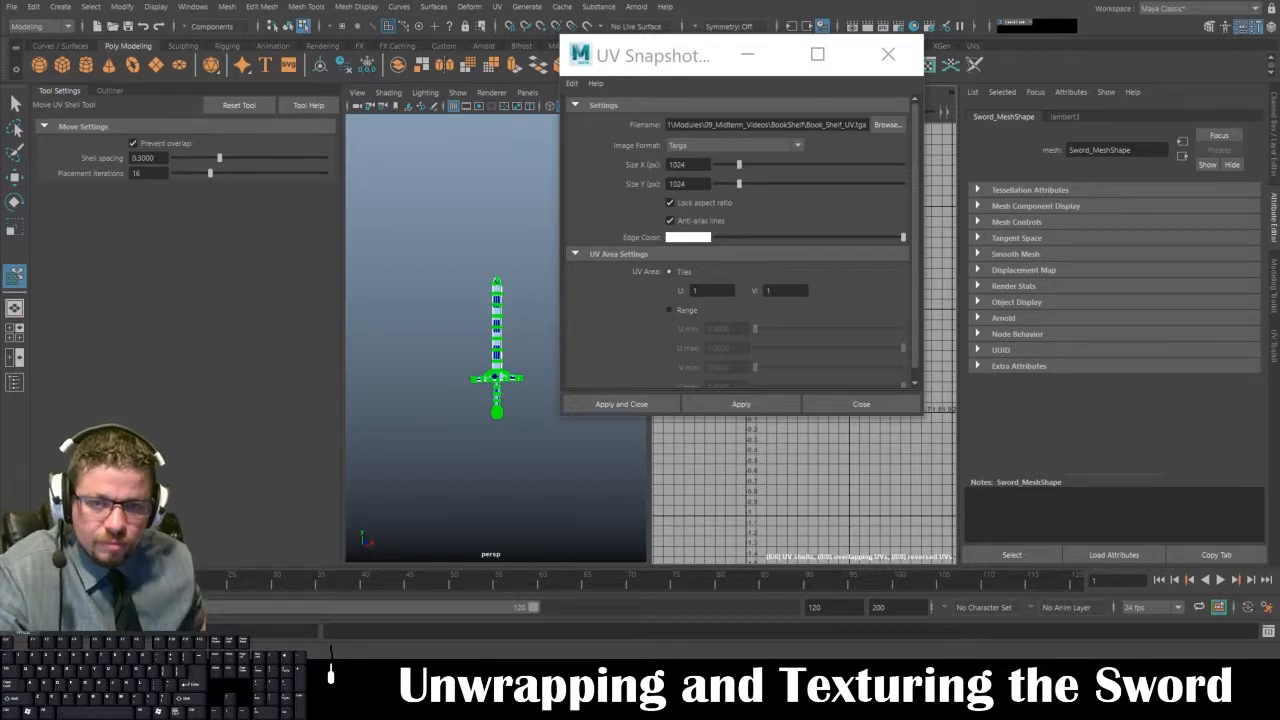
key(shift)
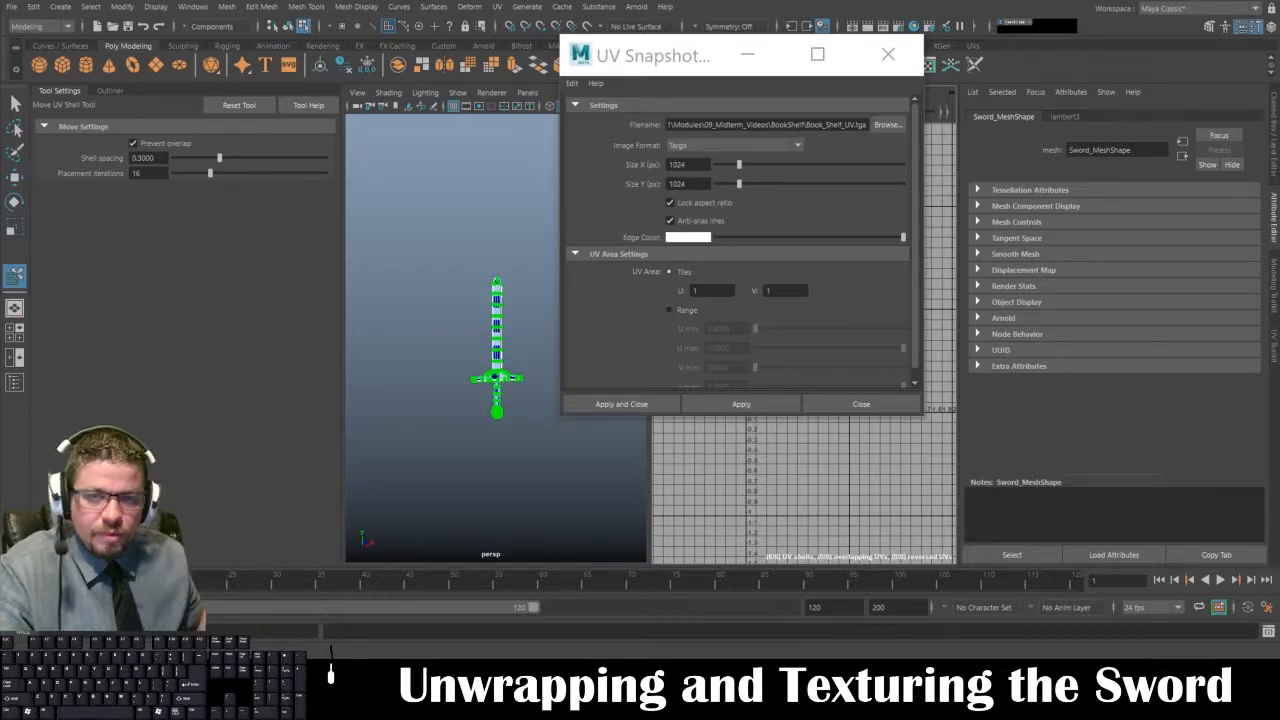
click(886, 124)
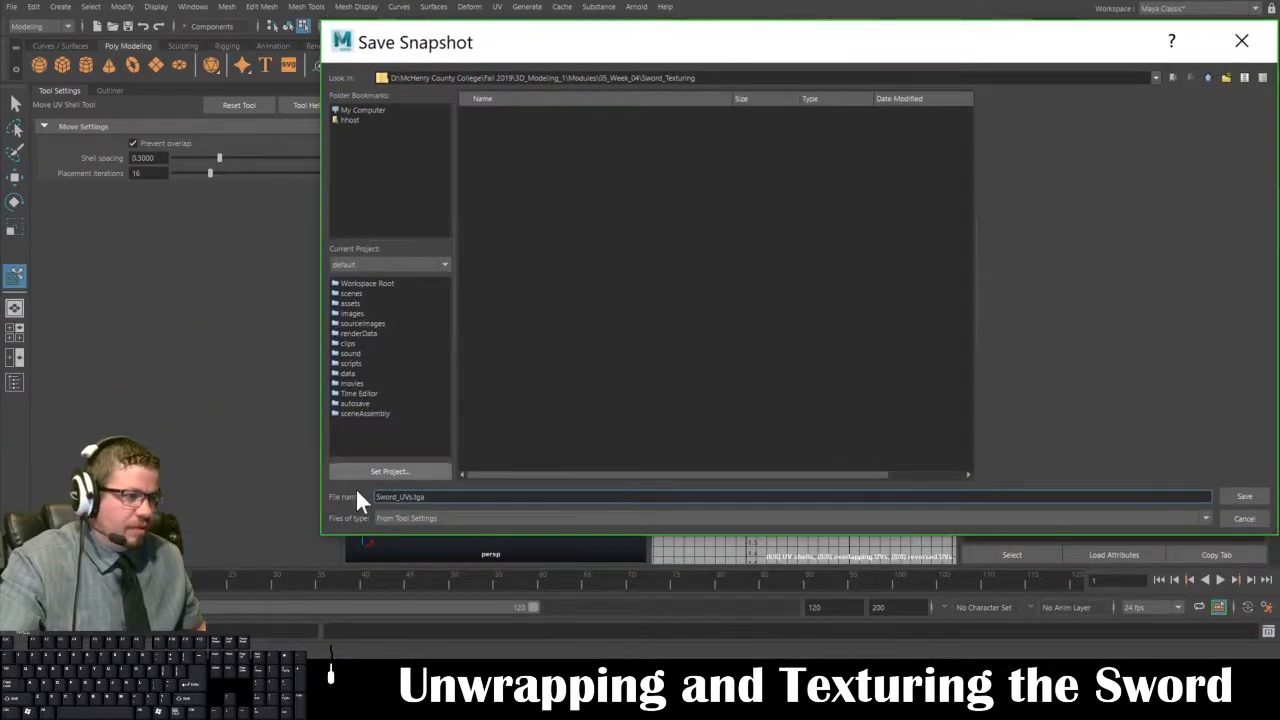
drag(752, 52, 632, 57)
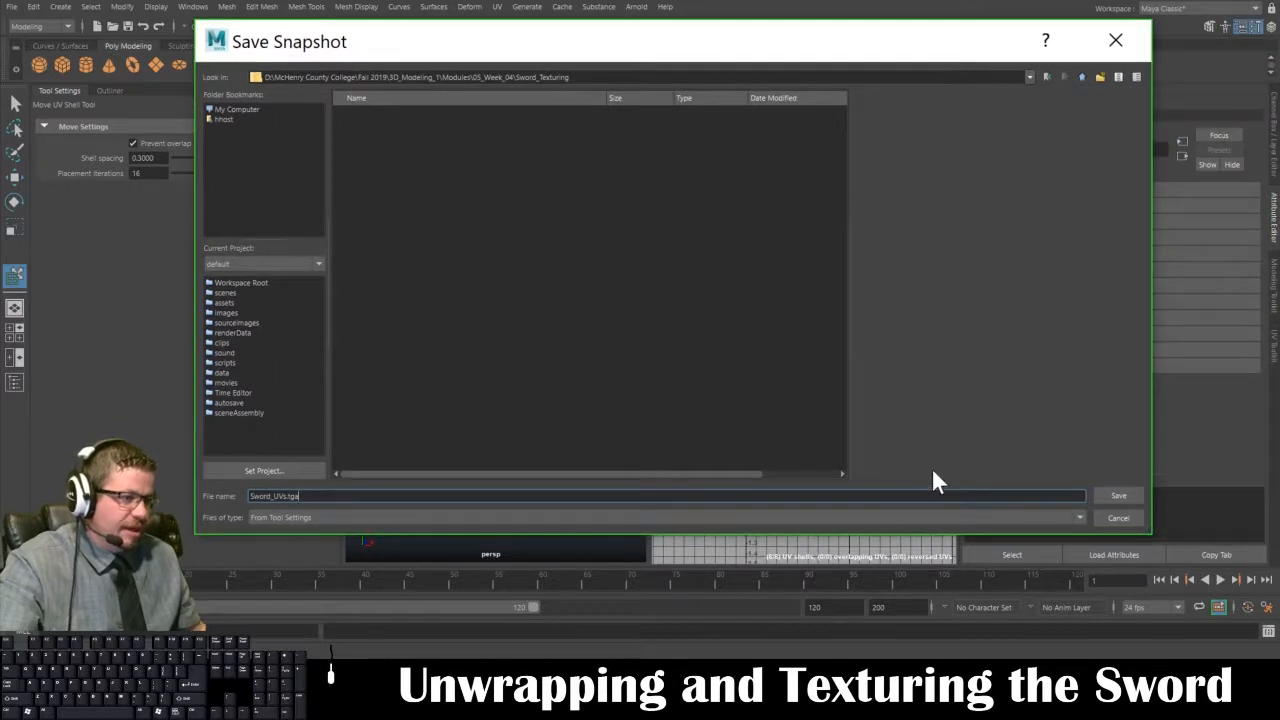
click(1115, 496)
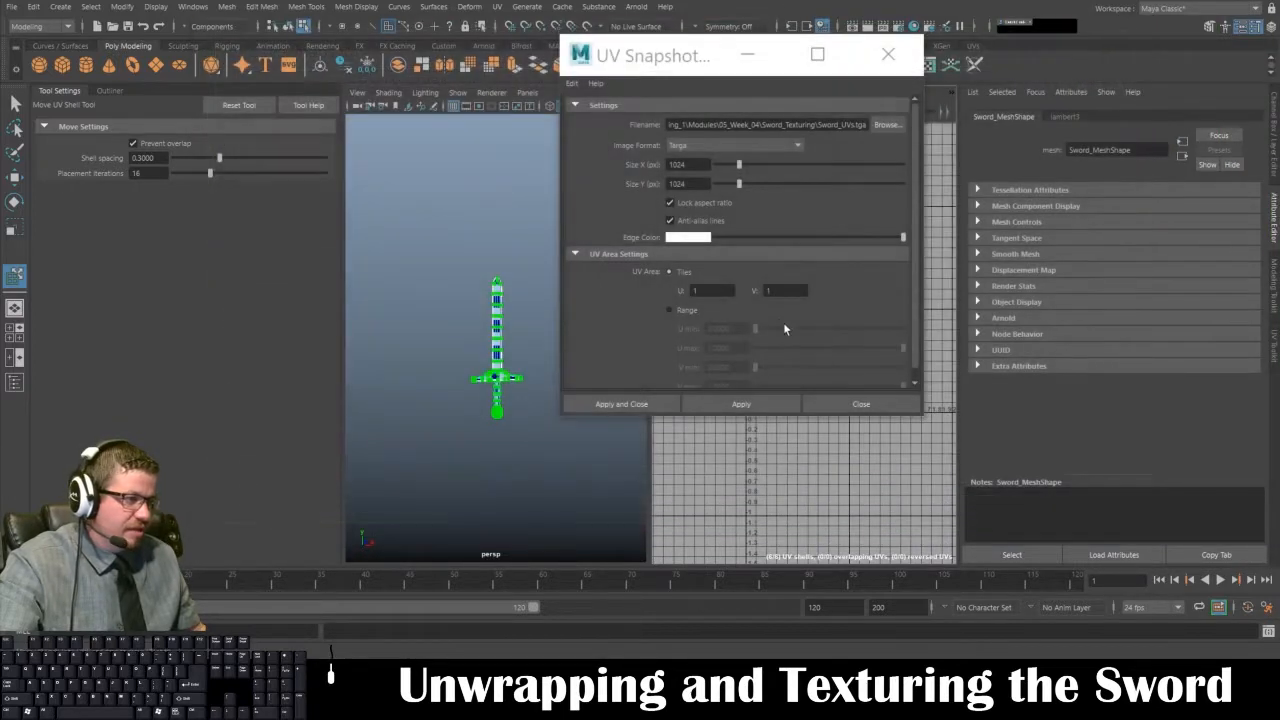
click(624, 404)
- Leave UV component selection and select the sword as an object again
right_drag(495, 315, 522, 289)
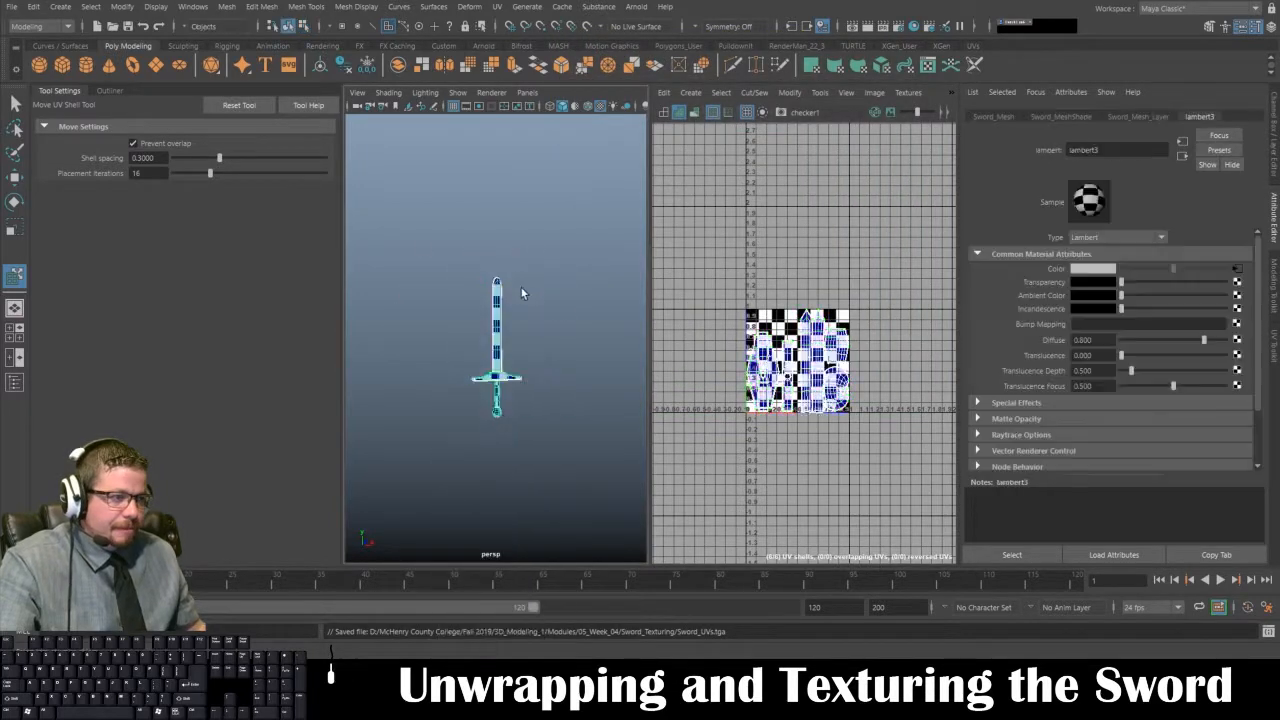
click(522, 290)
click(489, 380)
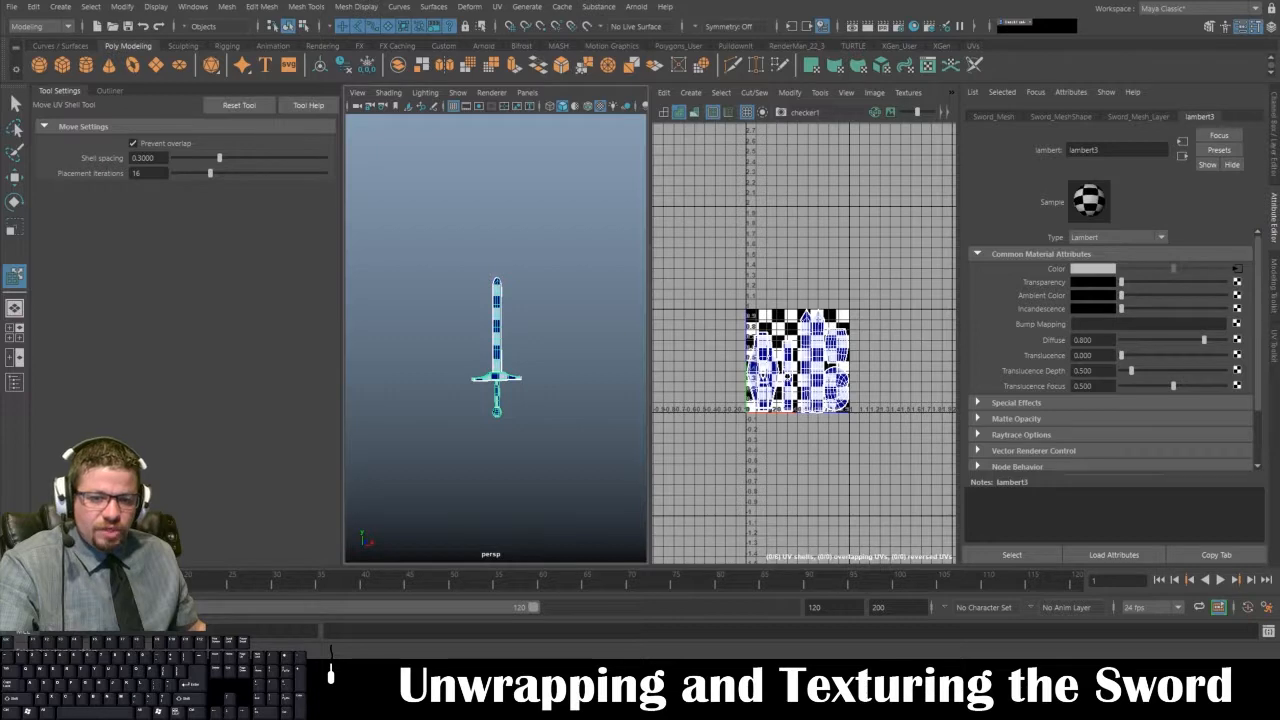
- Switch to Photoshop and open Sword_UVs.tga from the Sword_Texturing folder in Modules, 05_Week_04
key(alt+Tab)
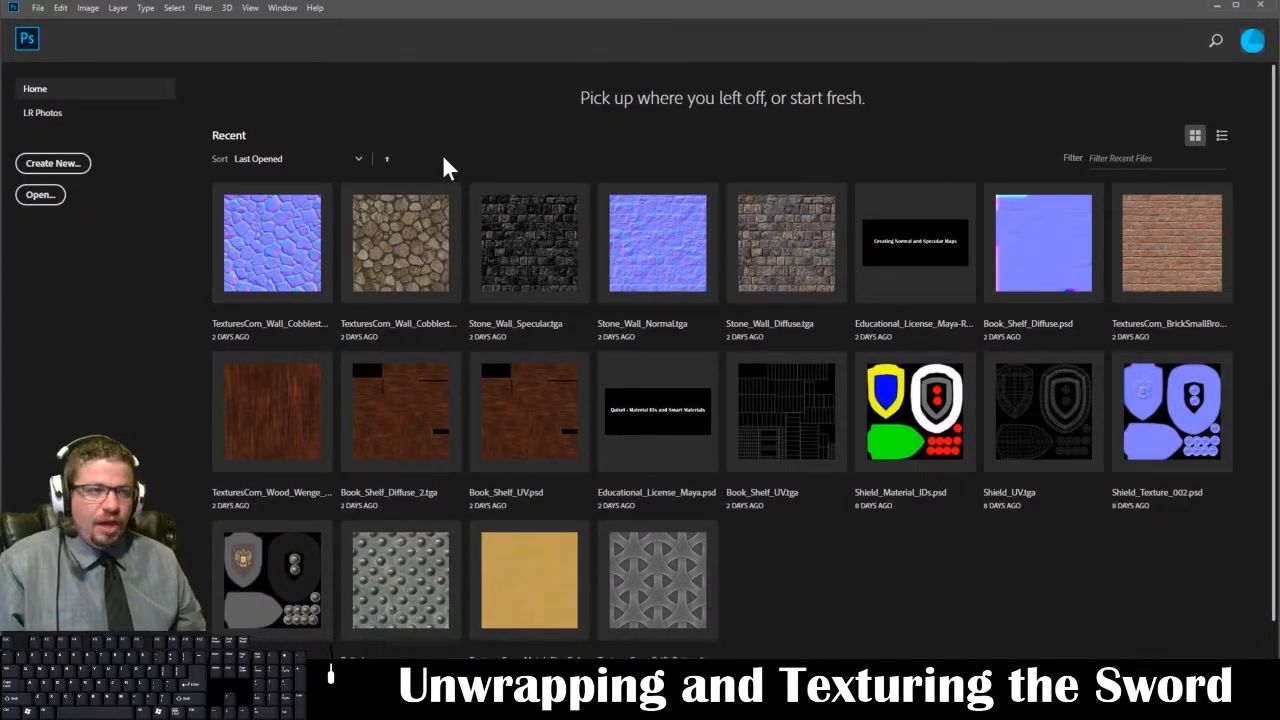
click(40, 7)
click(45, 39)
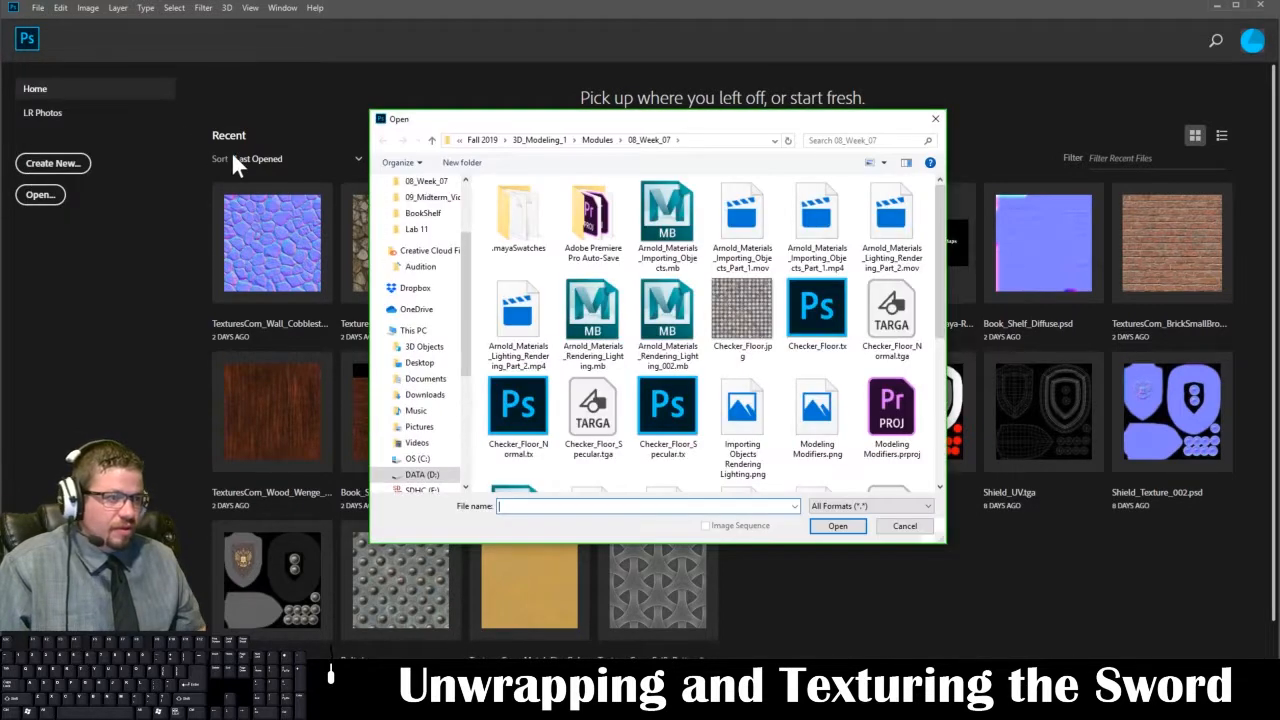
click(601, 140)
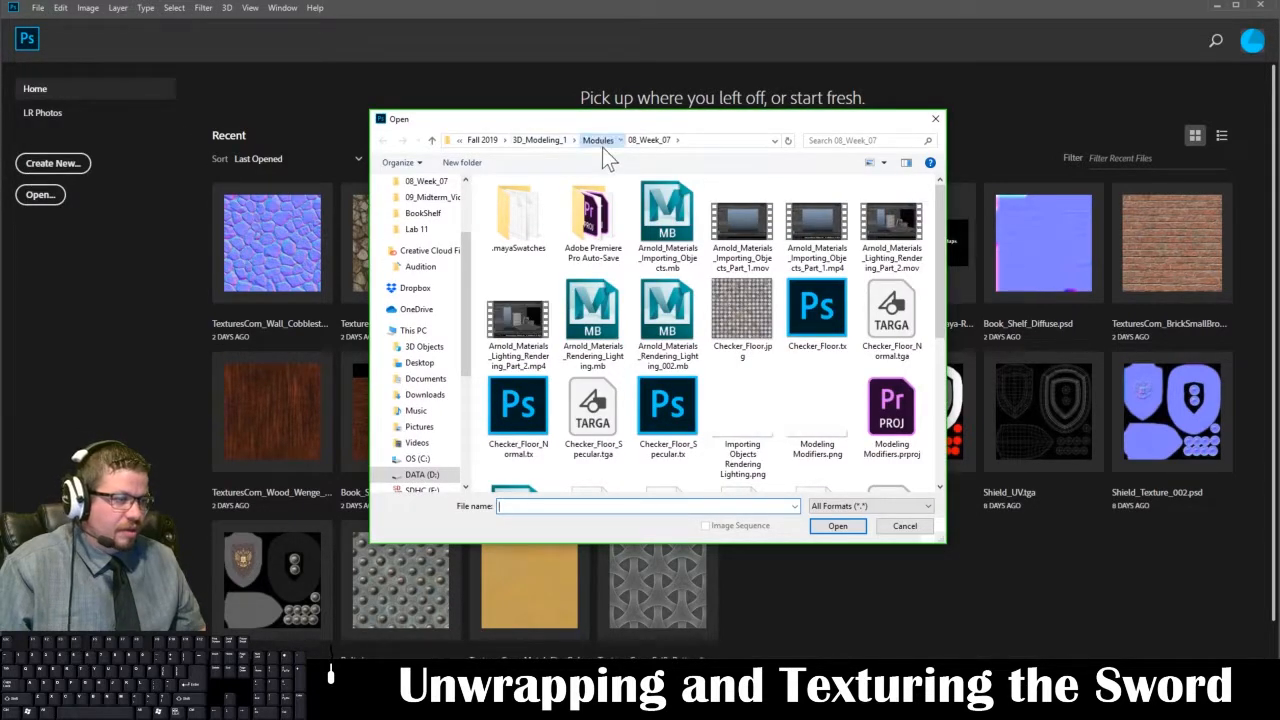
double_click(552, 278)
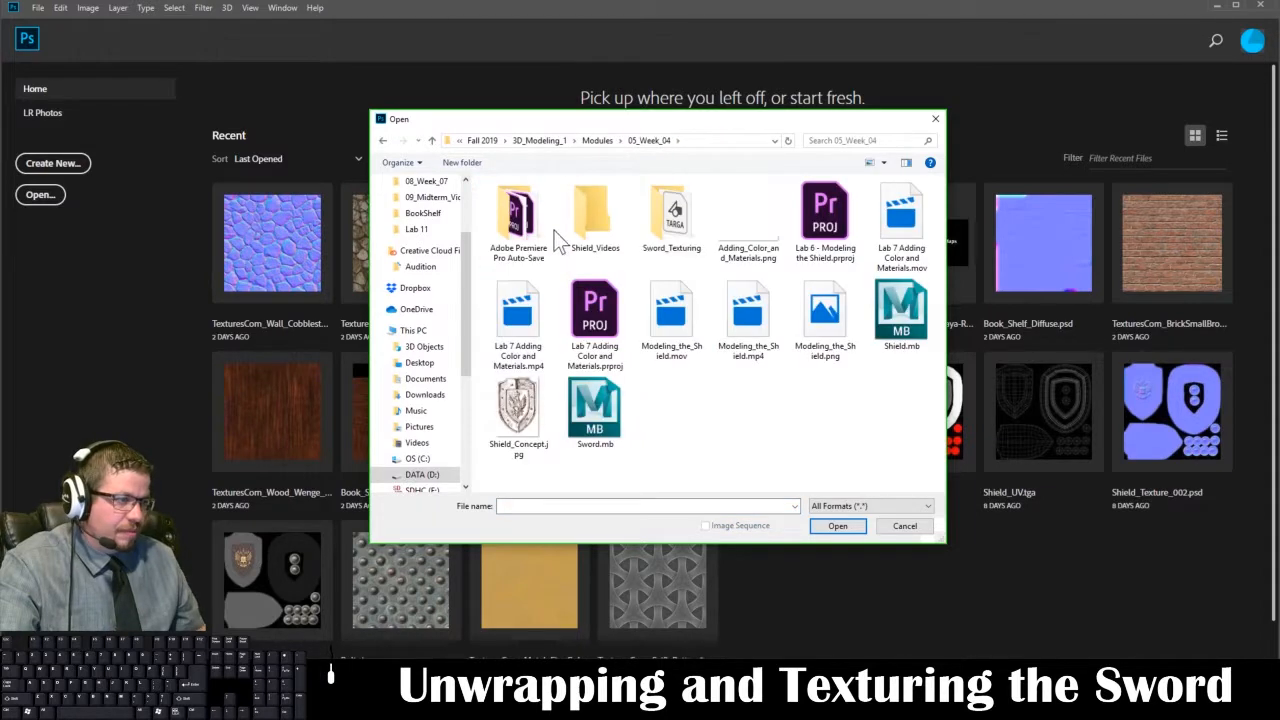
double_click(674, 220)
click(518, 215)
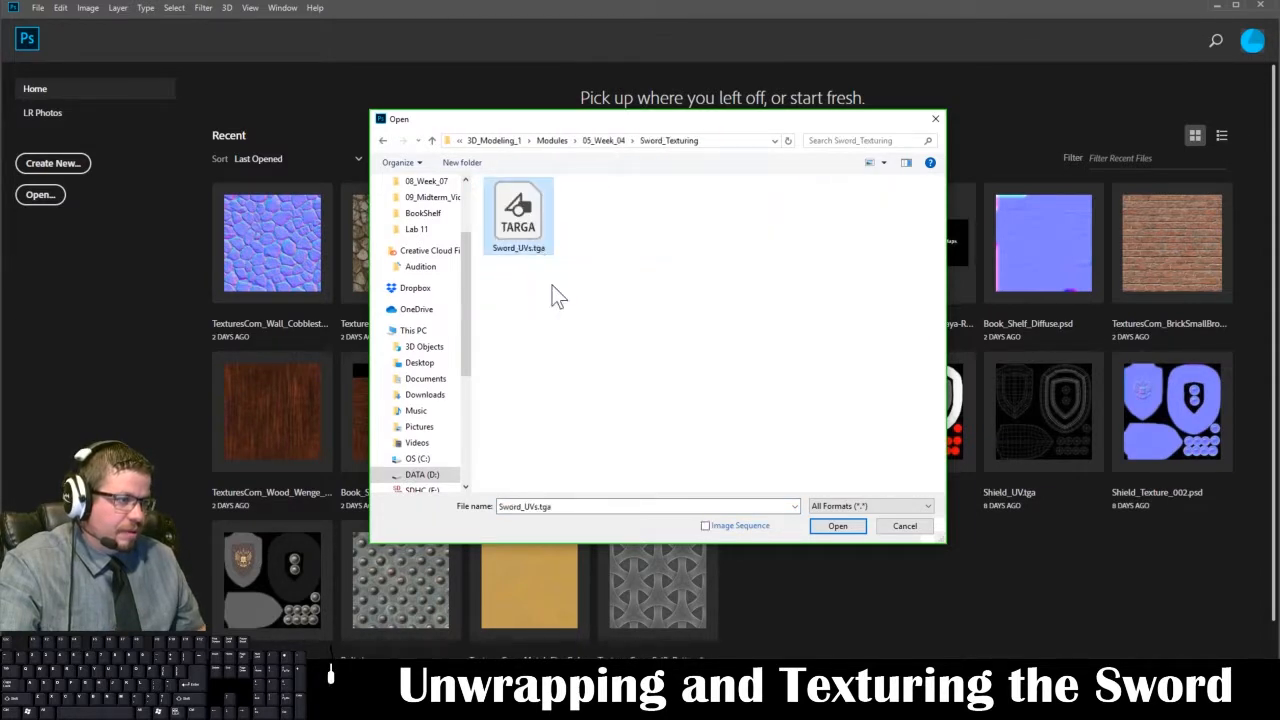
click(822, 528)
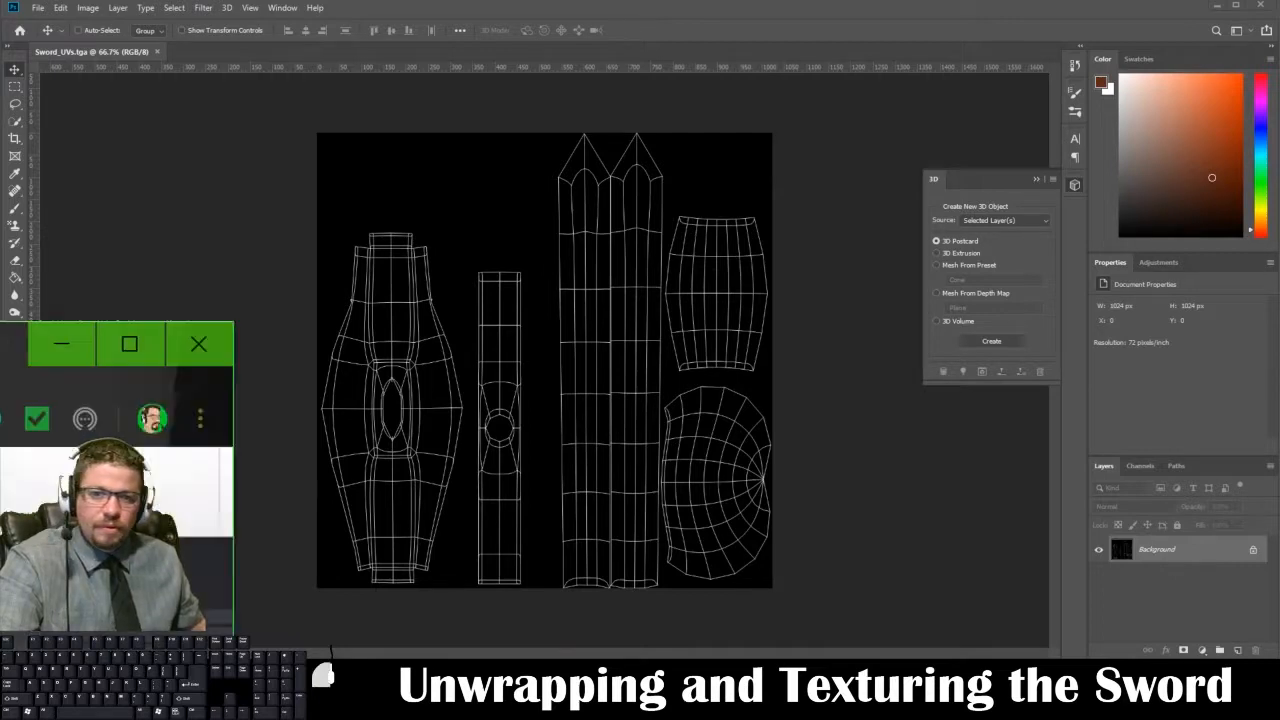
- Switch to textures.com in the browser, search for "sword" and look through the textures found
drag(0, 318, 650, 2)
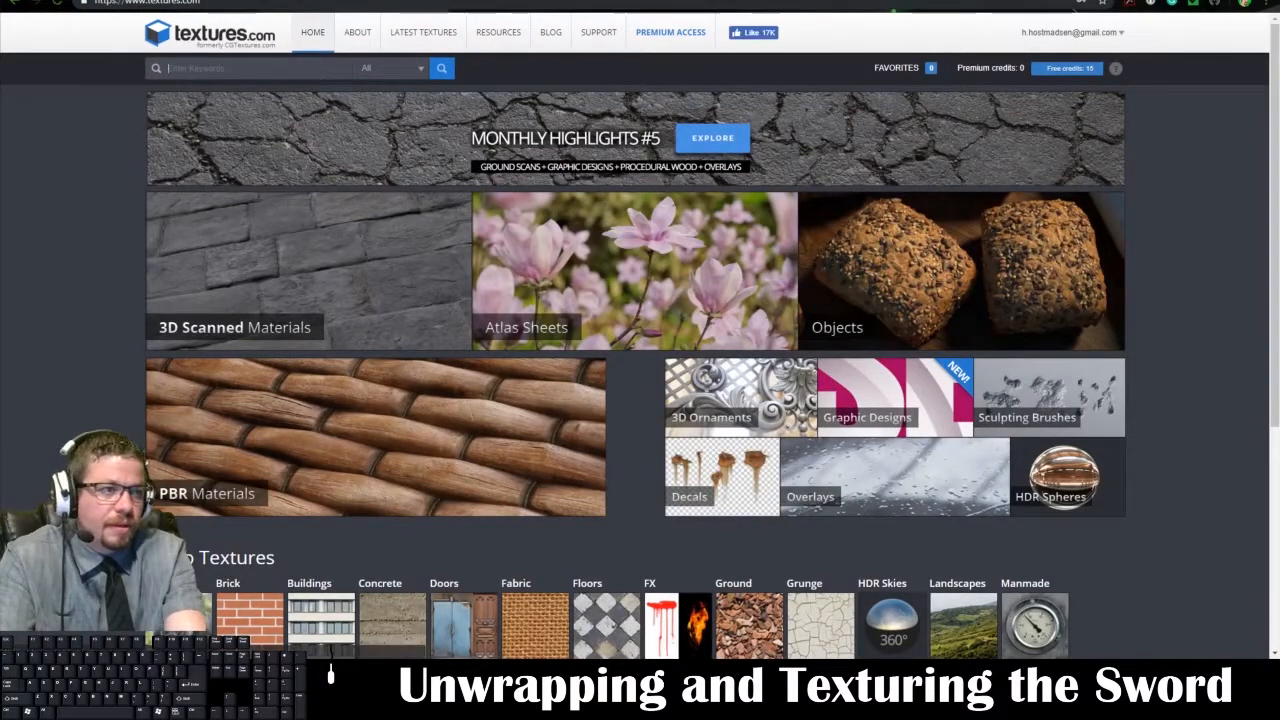
text(sword)
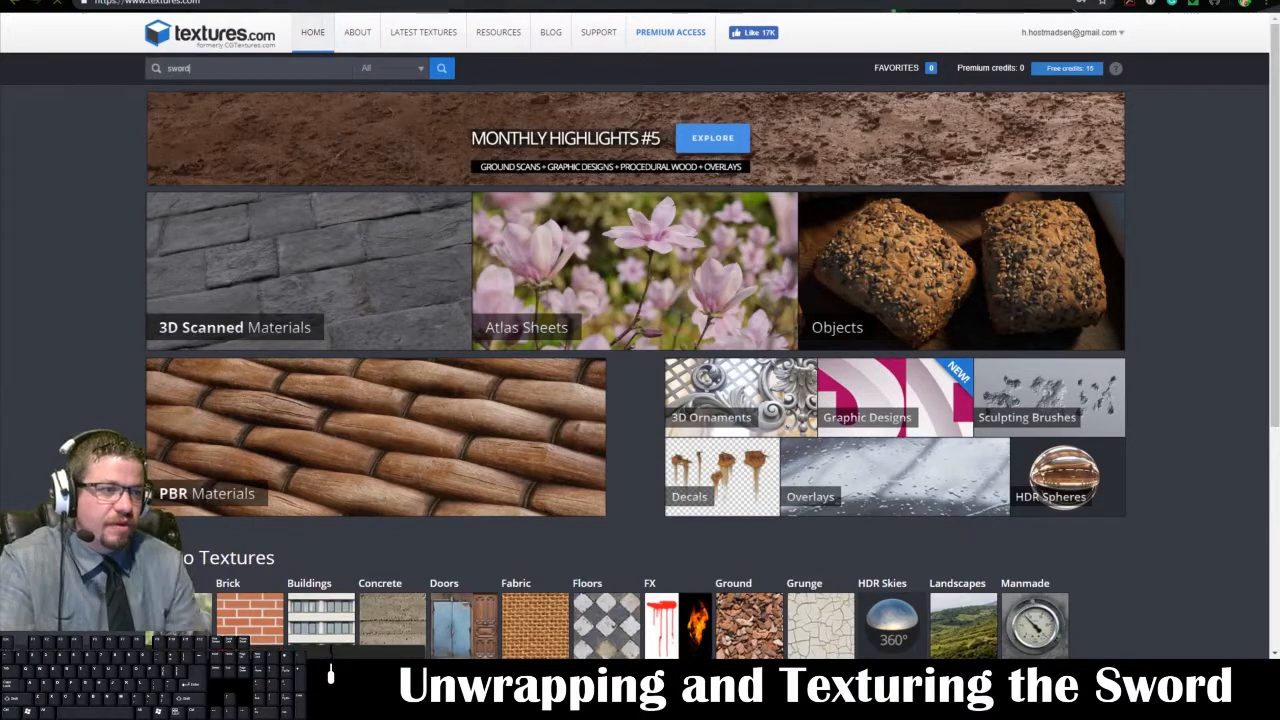
key(Return)
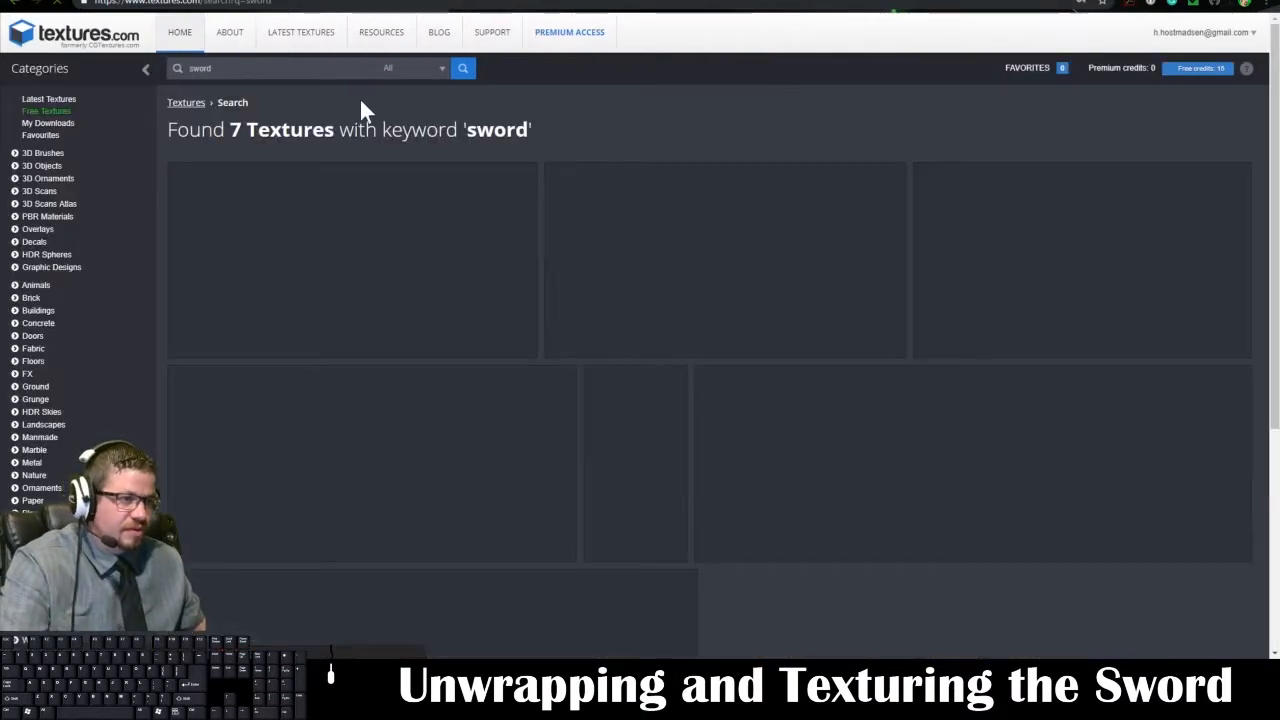
scroll(443, 457, down, 3)
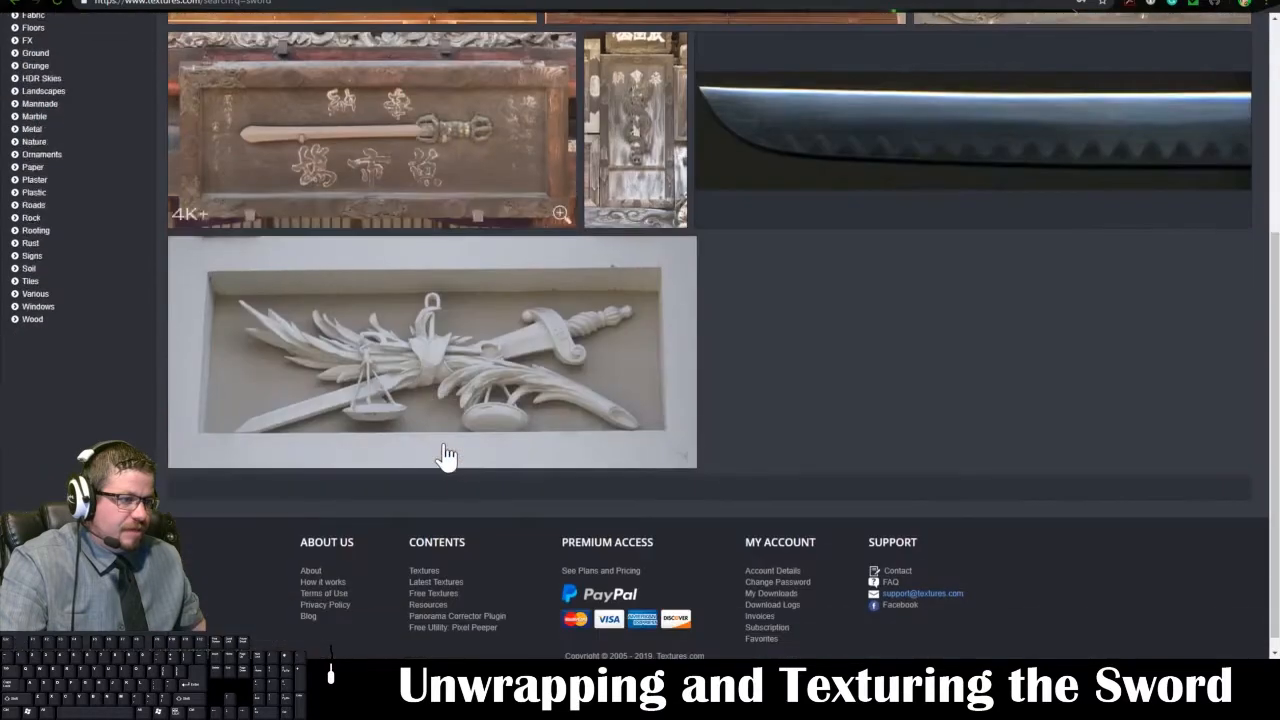
scroll(443, 451, up, 3)
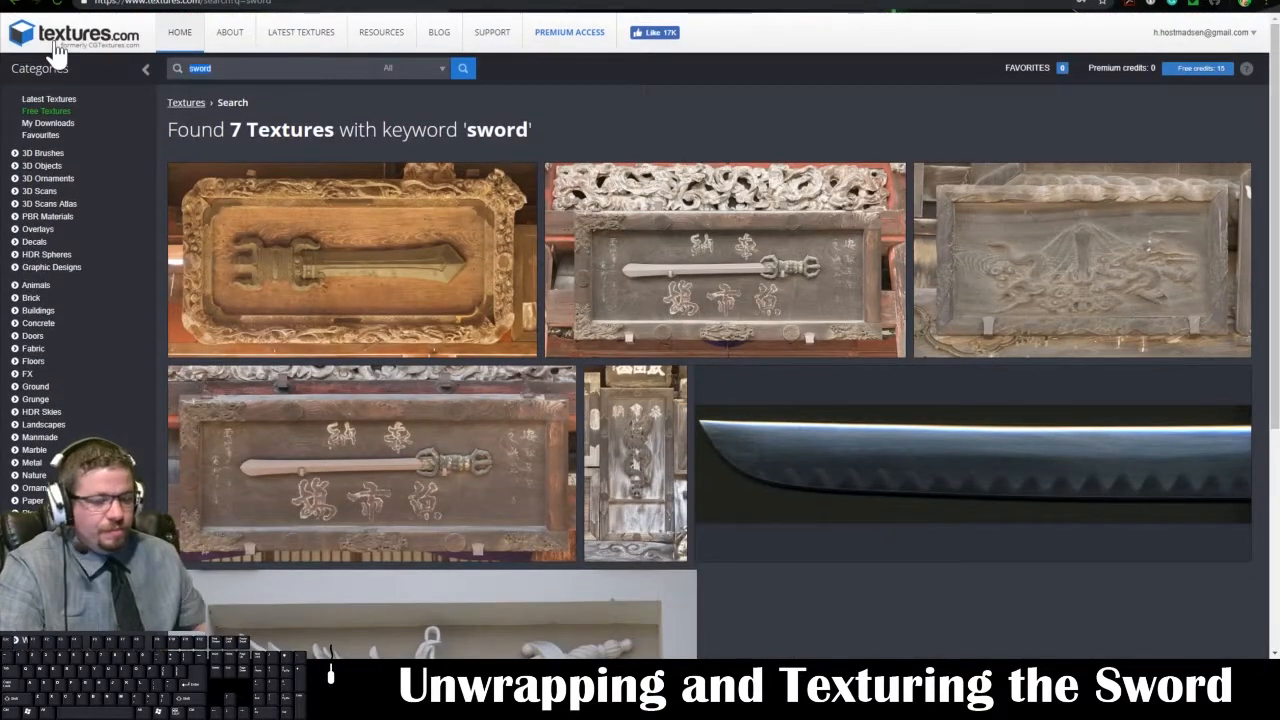
- Search textures.com for "steel" and look through the metal materials
text(eel)
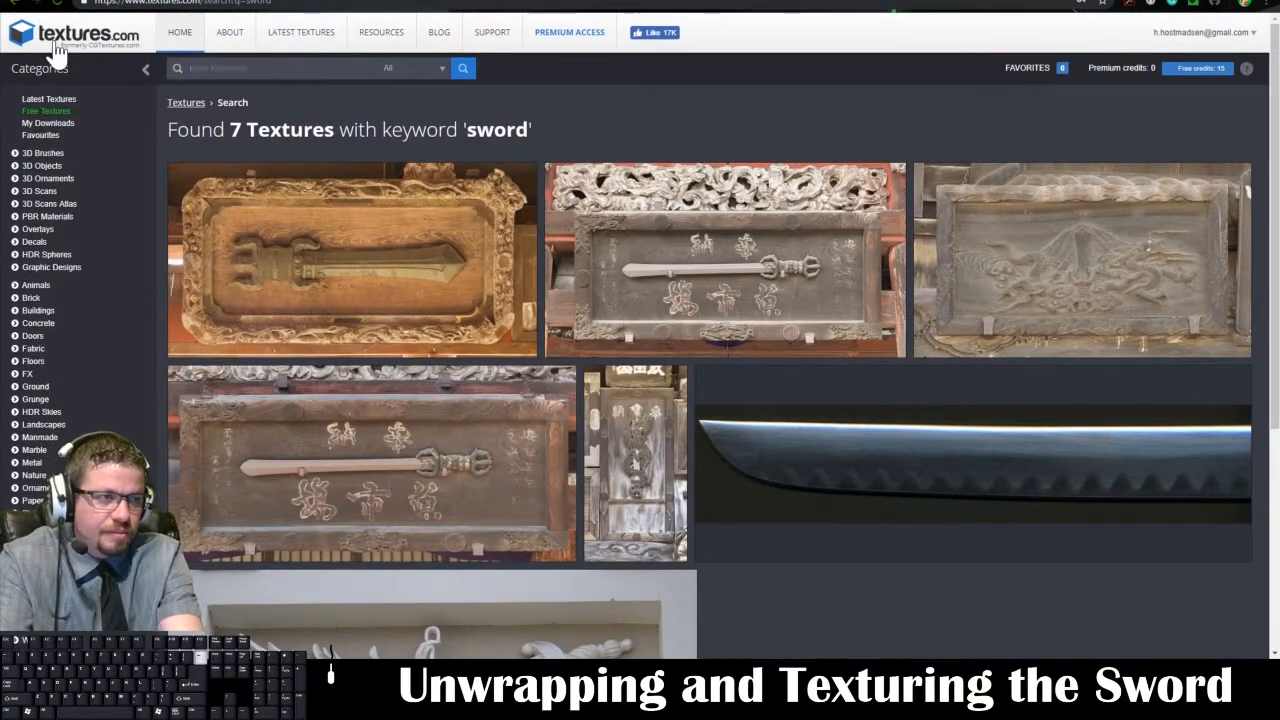
key(Return)
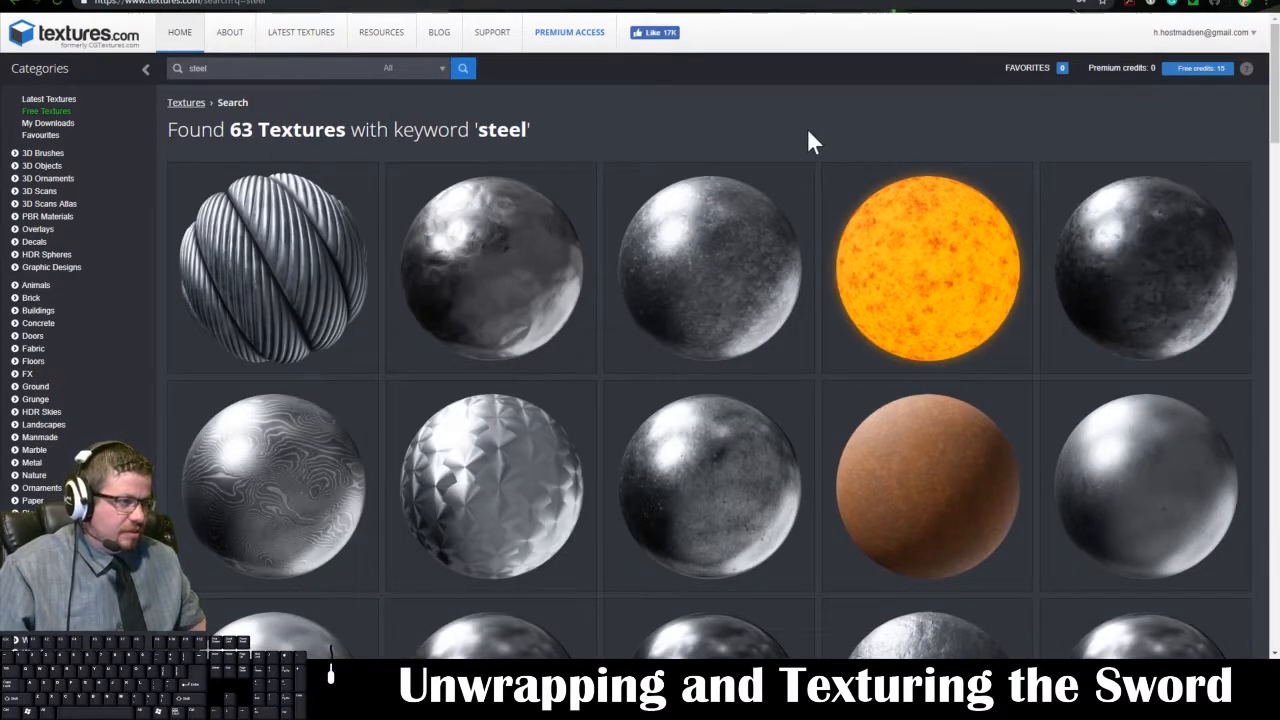
scroll(808, 130, down, 2)
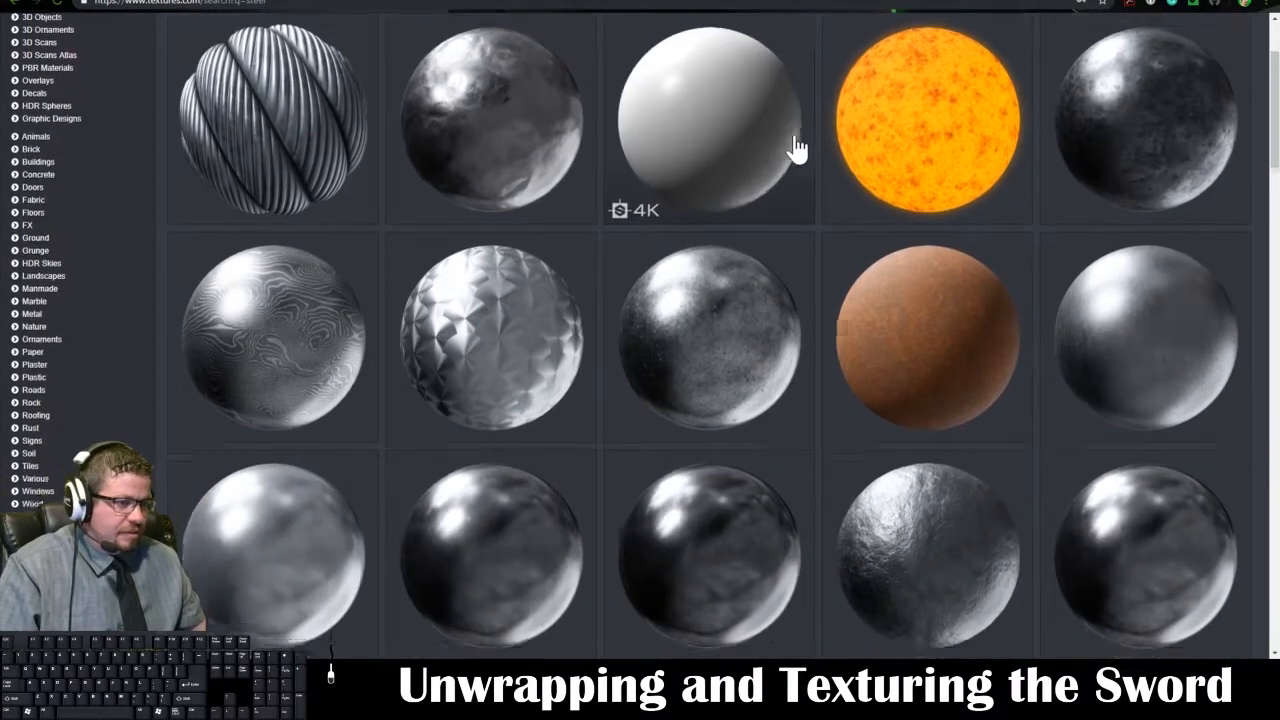
- Look through the steel materials found and open the Medieval Metal material
scroll(794, 149, down, 2)
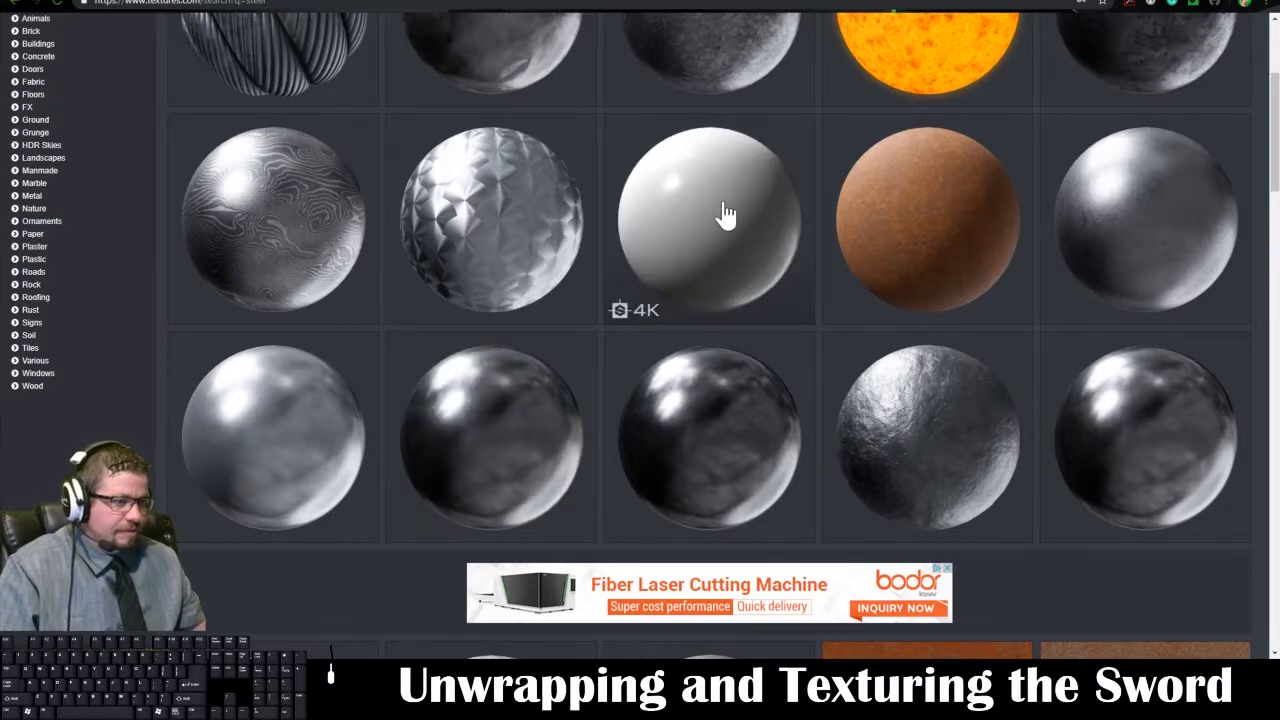
scroll(691, 294, down, 4)
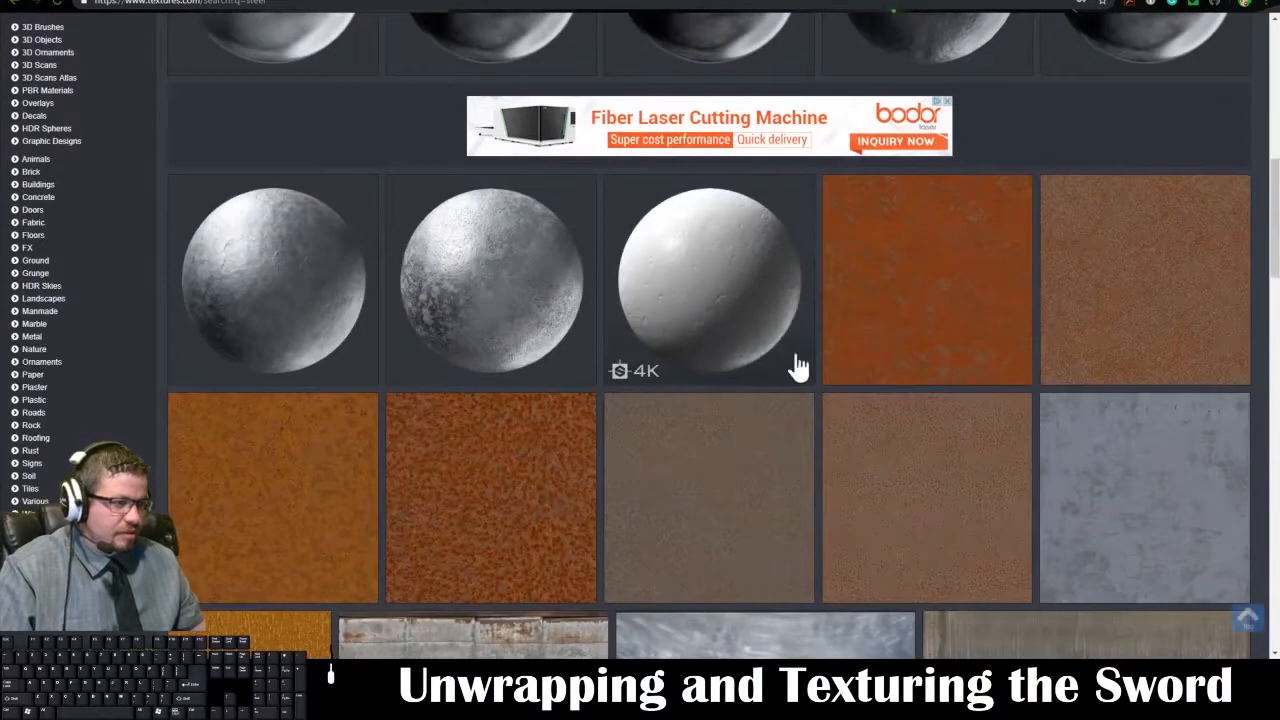
scroll(794, 363, up, 1)
scroll(828, 402, up, 2)
scroll(848, 400, up, 2)
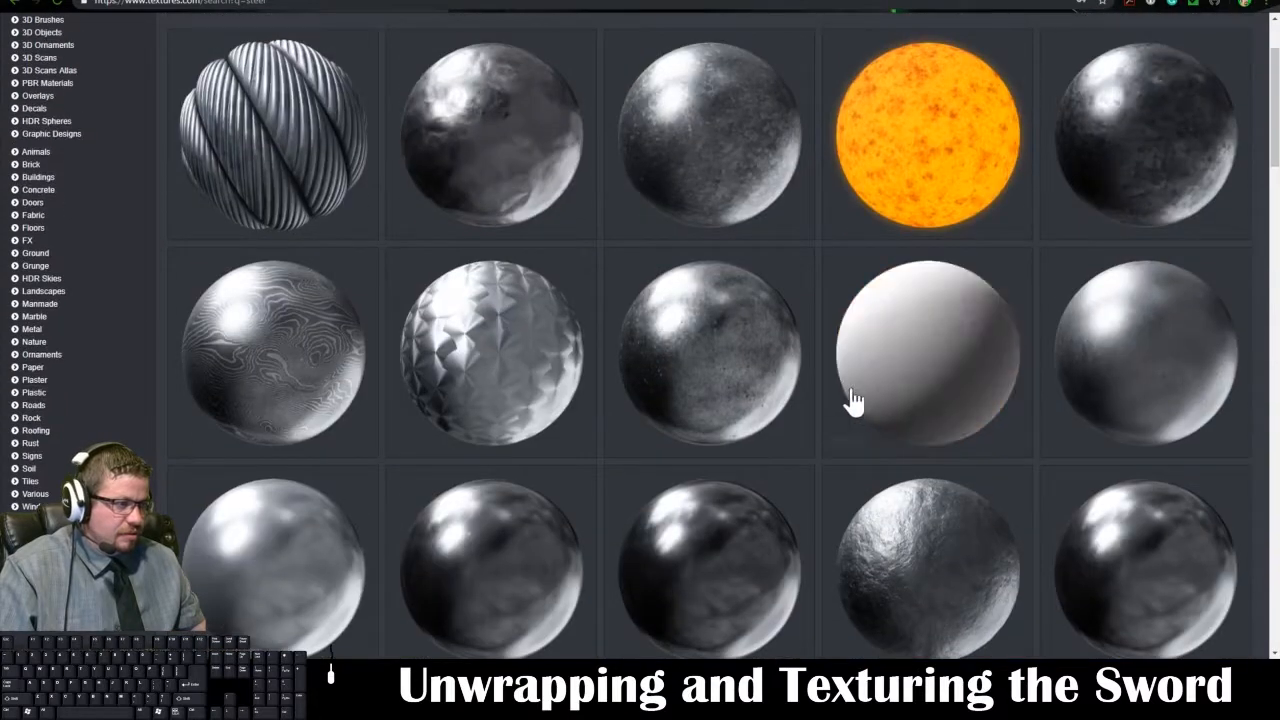
scroll(849, 491, up, 2)
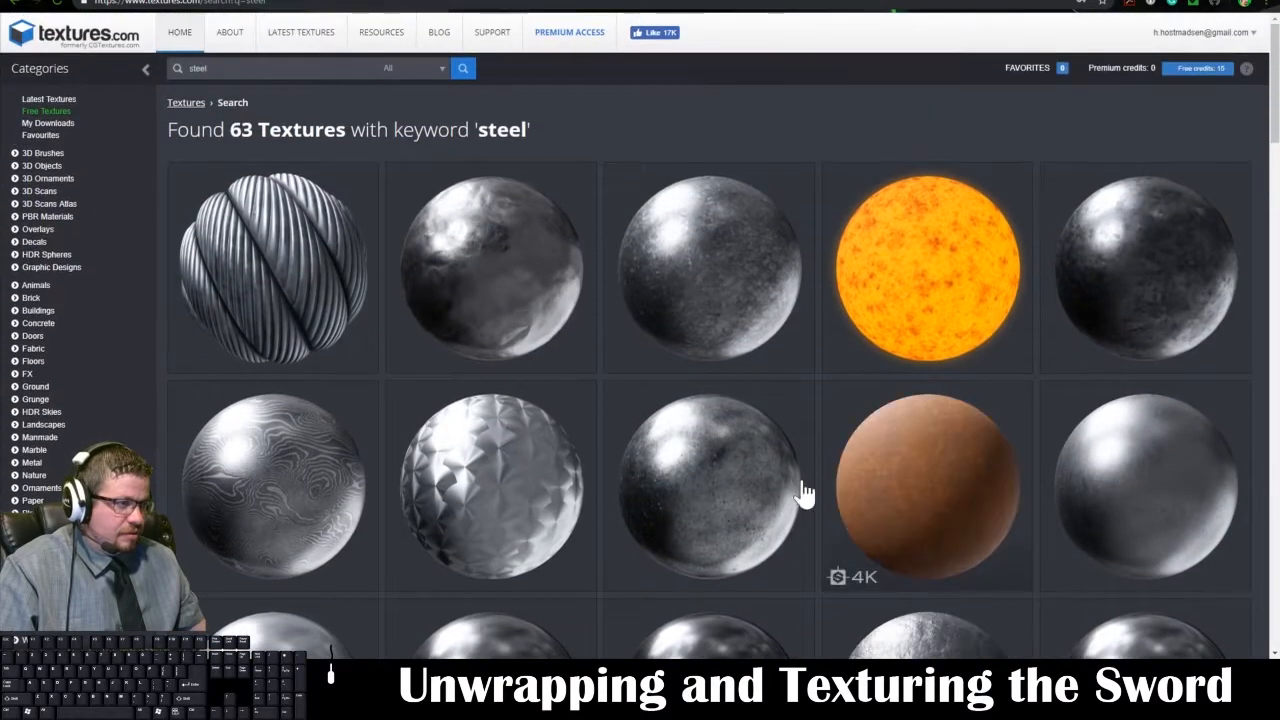
click(733, 483)
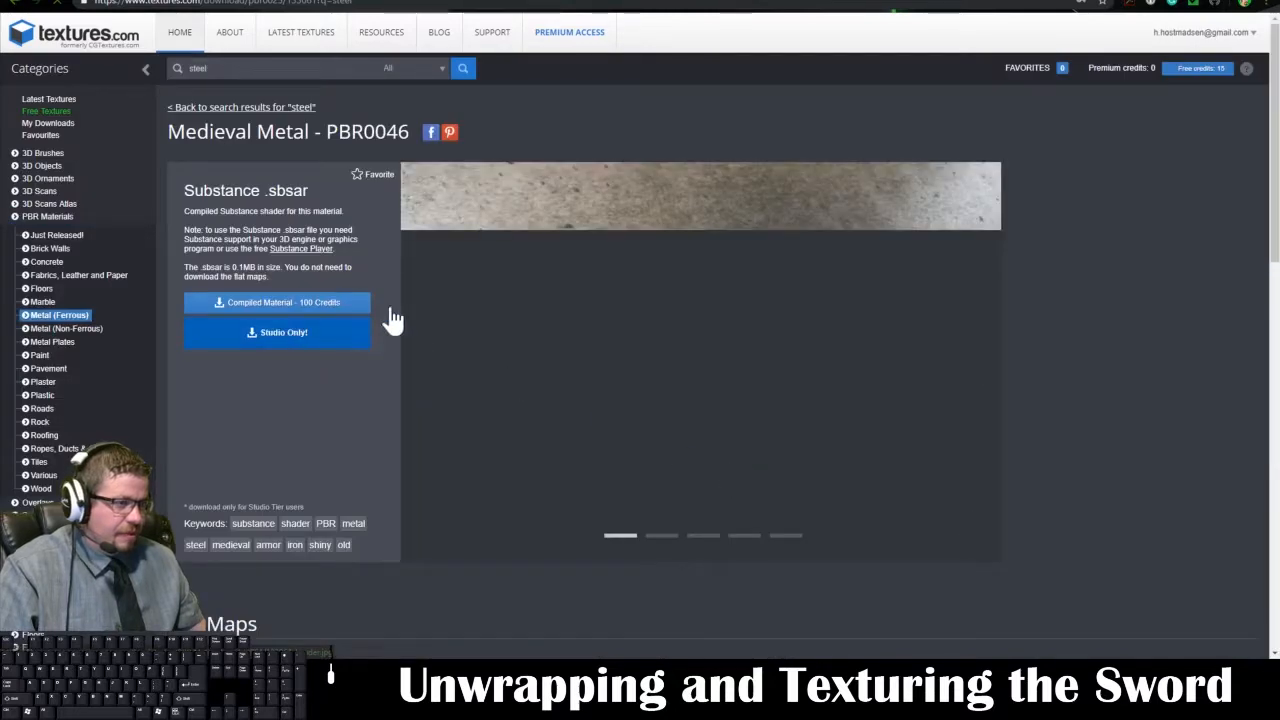
- Download the medium 1024x1024 albedo map from Medieval Metal's flat maps
scroll(393, 480, down, 3)
scroll(392, 493, down, 3)
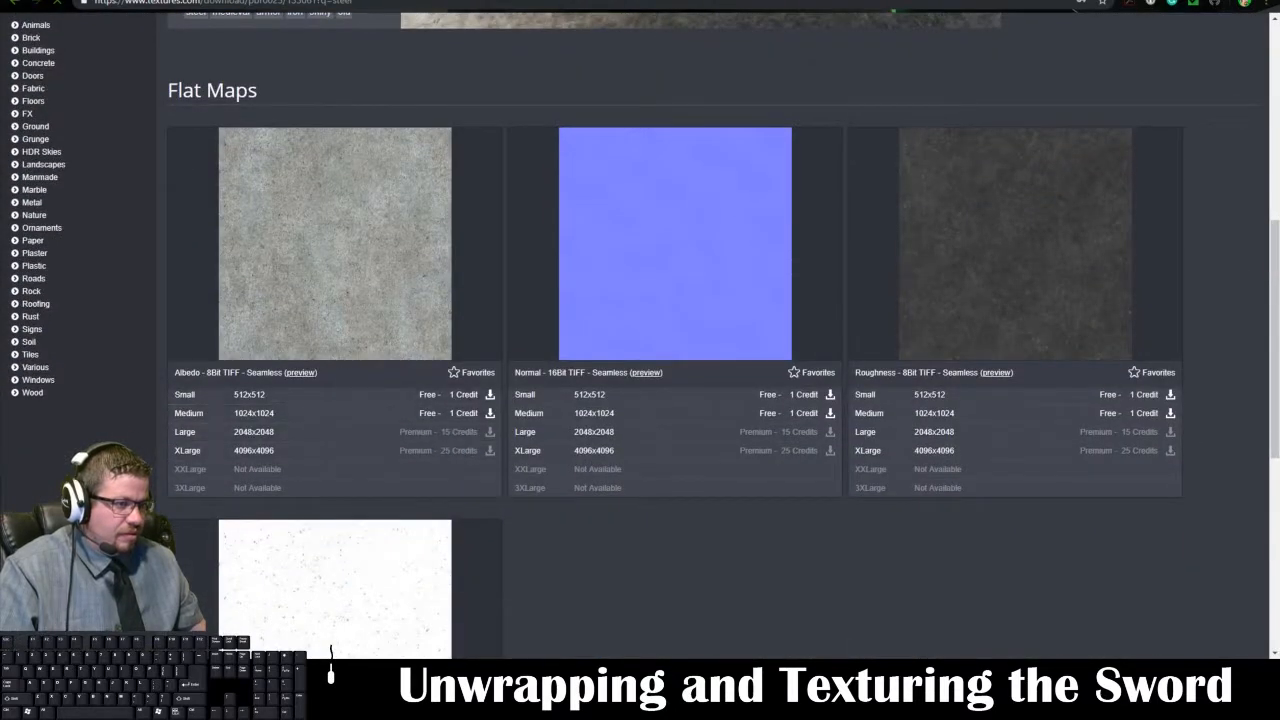
click(489, 414)
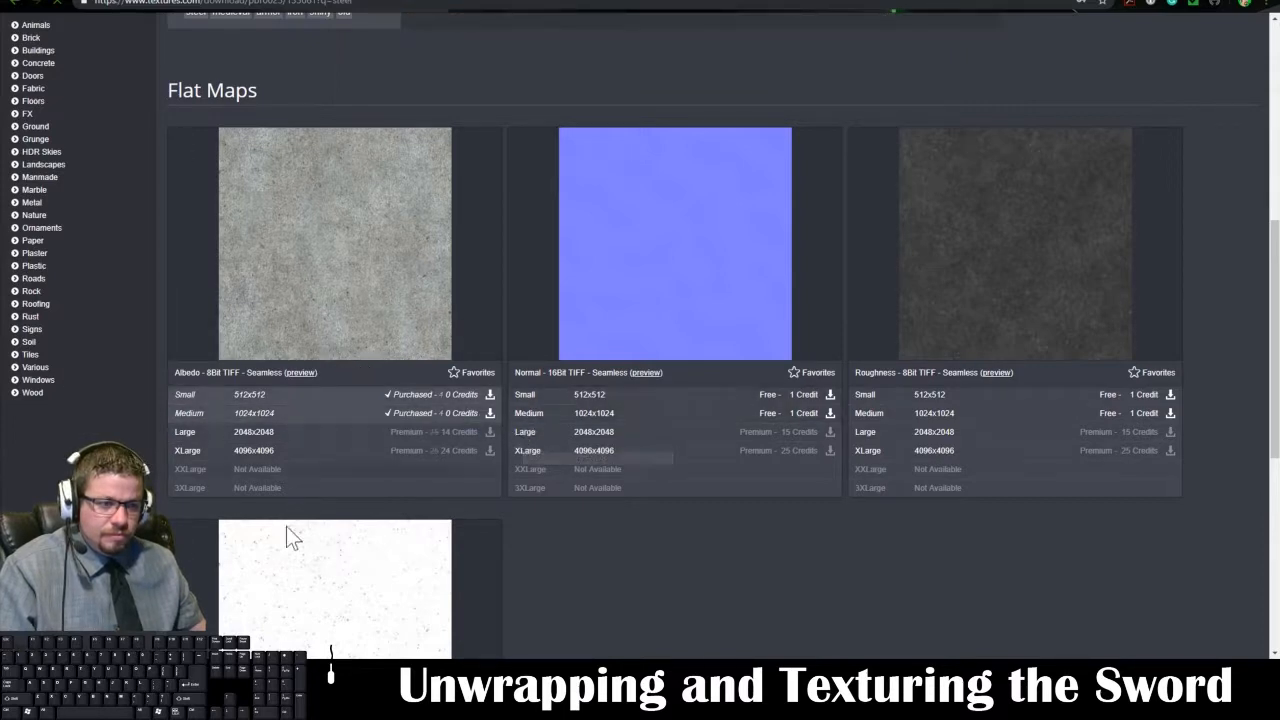
scroll(540, 605, down, 2)
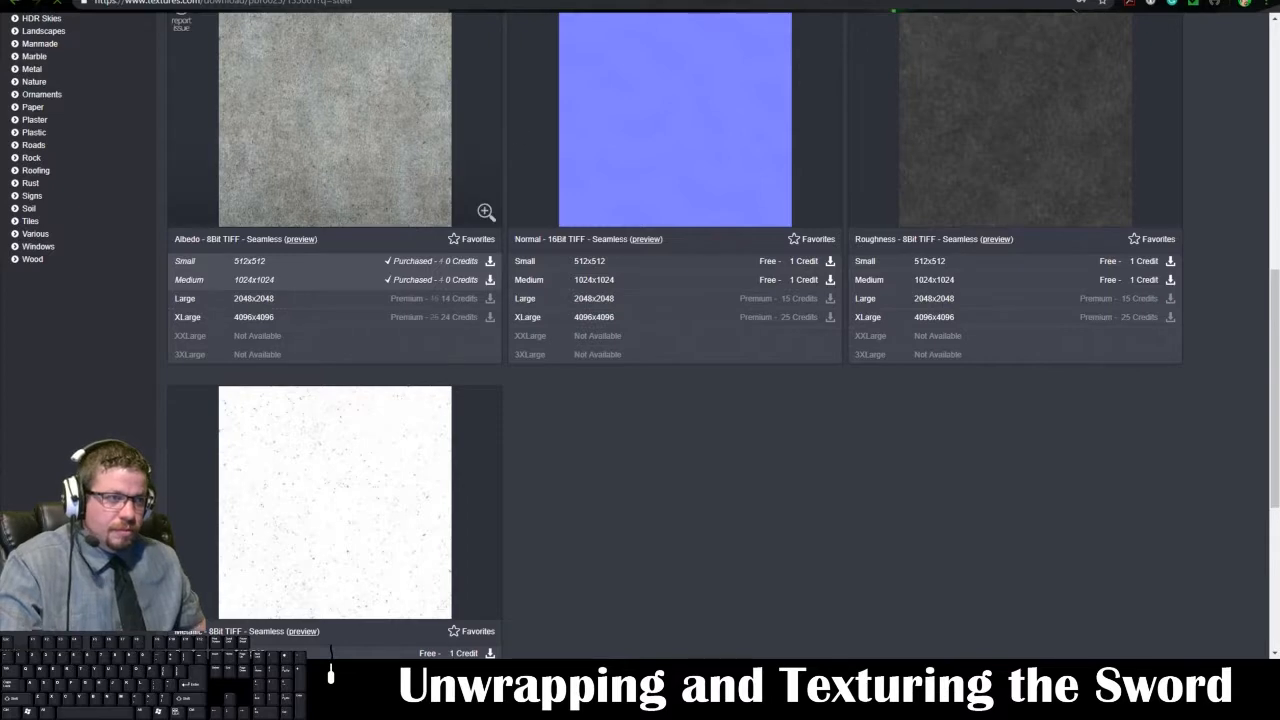
click(195, 0)
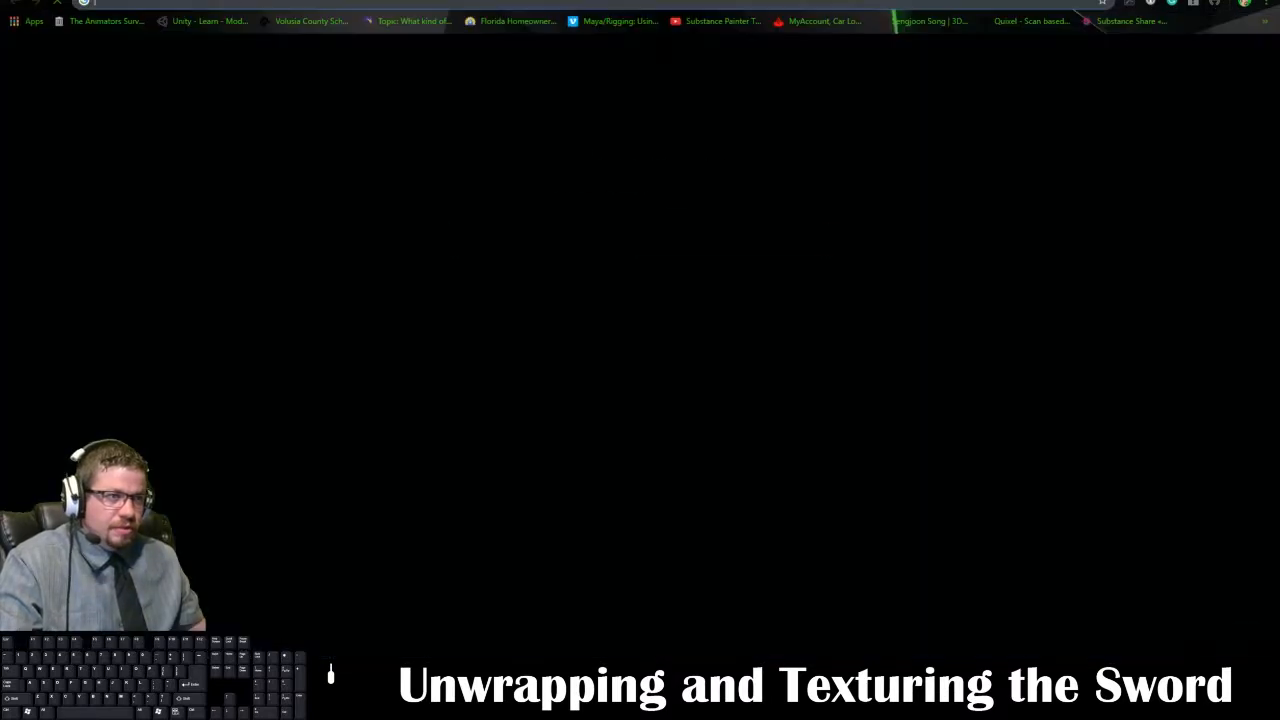
drag(200, 0, 0, 270)
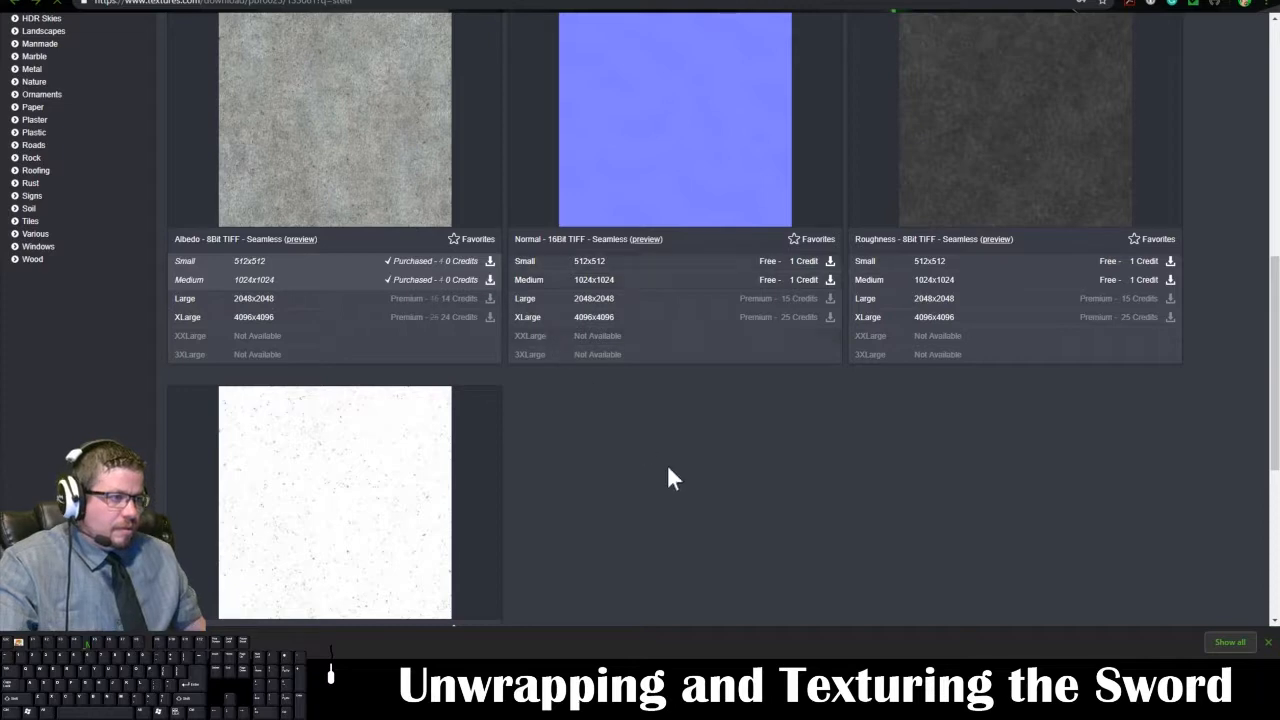
- Return to the search results and search the texture library for "Leather Grip"
scroll(690, 480, up, 3)
key(alt+Left)
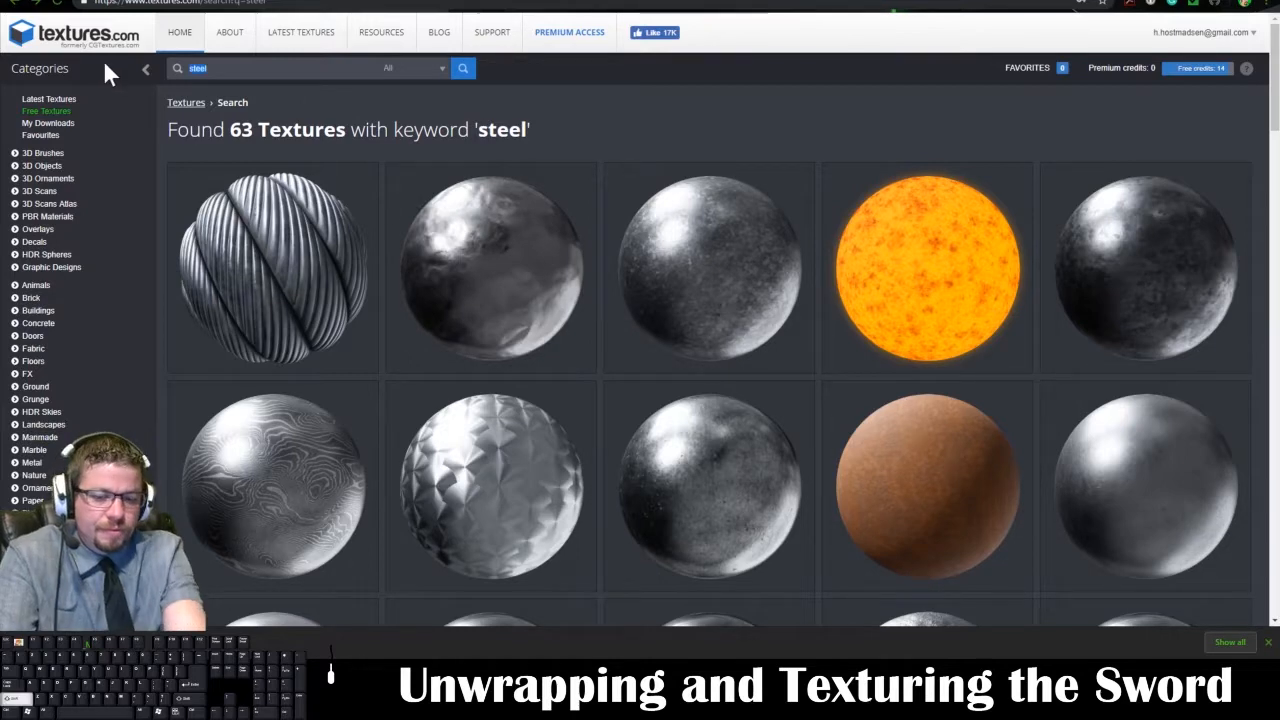
text(Leather Grip)
key(Return)
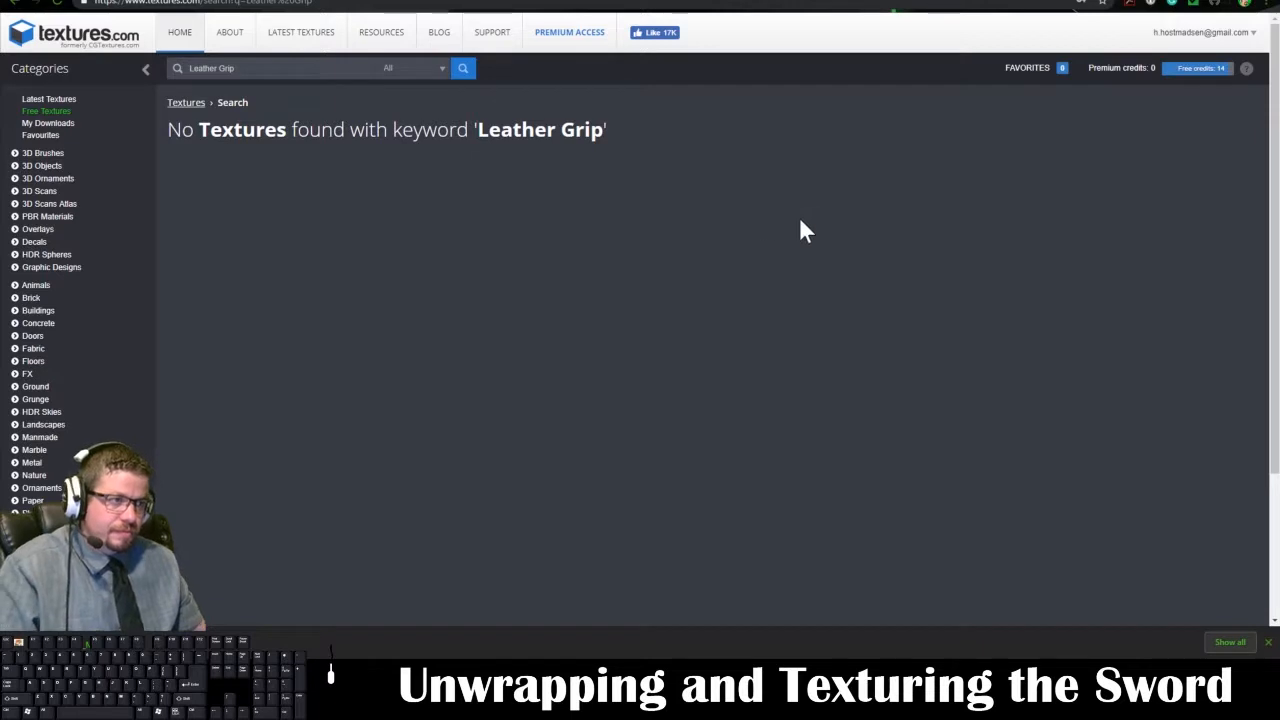
- Search the texture library for "Leather" and look through the leather materials
drag(244, 69, 152, 74)
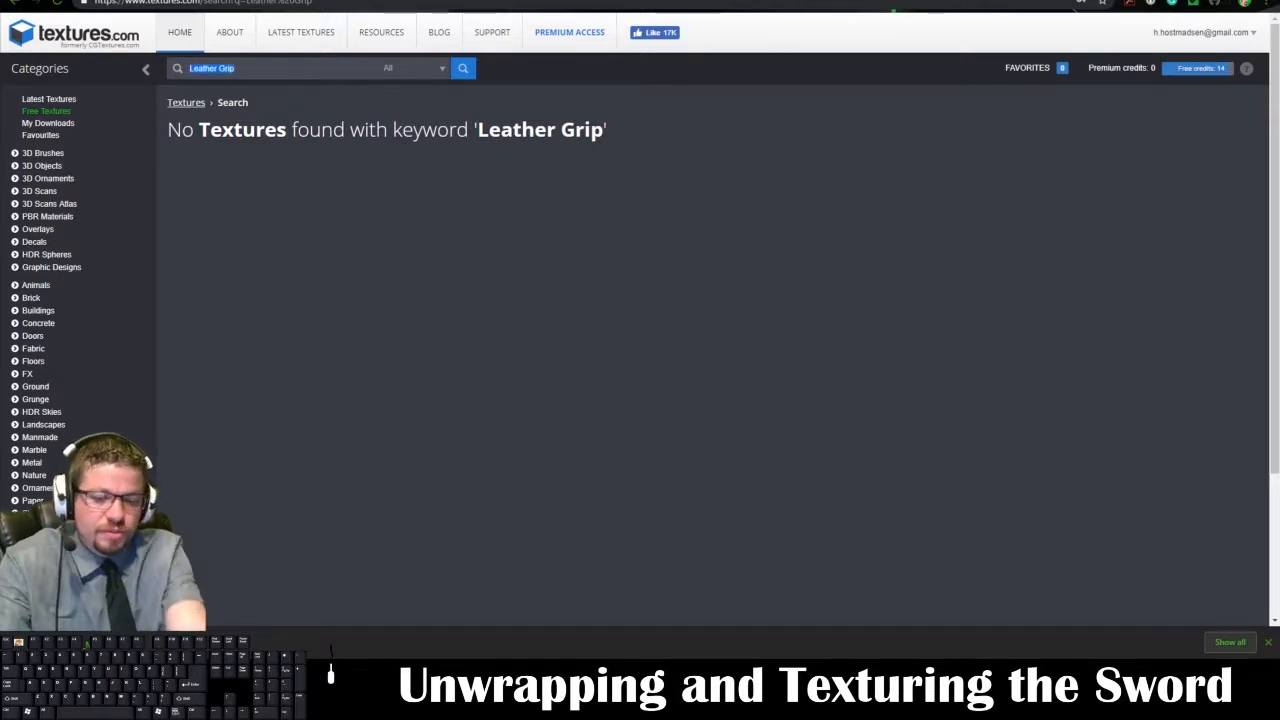
key(BackSpace)
text(Leather)
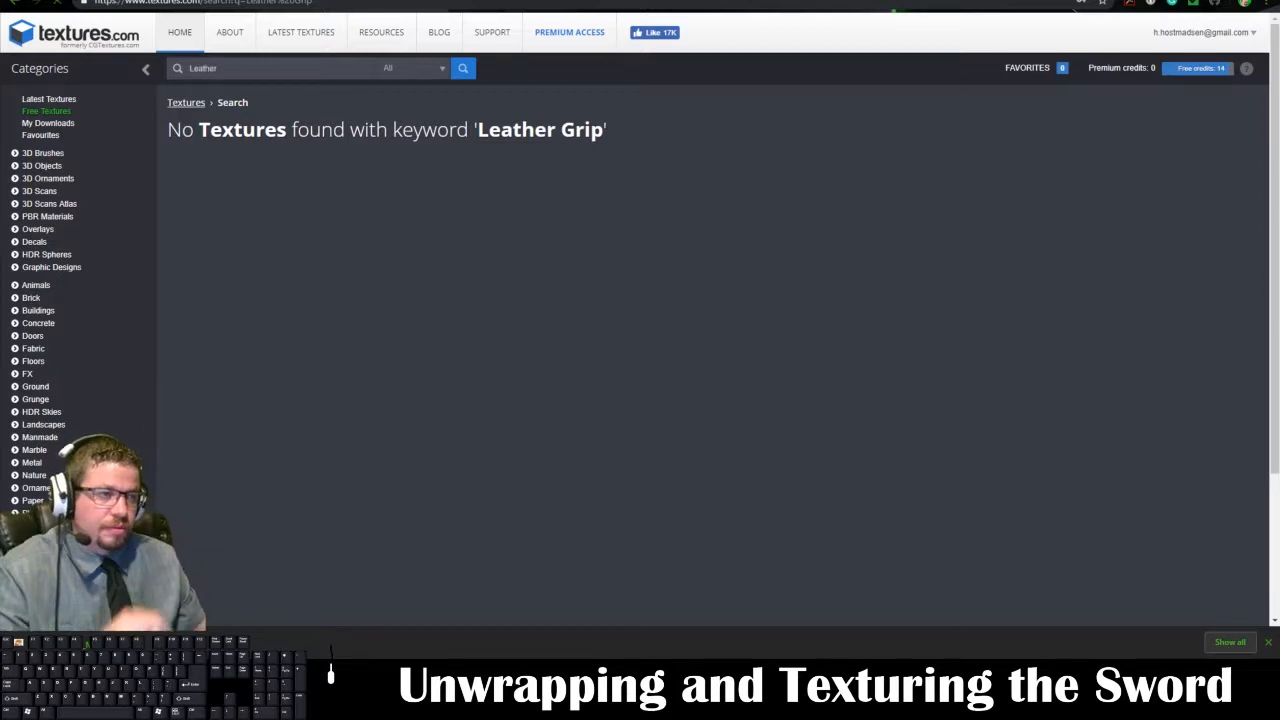
key(Return)
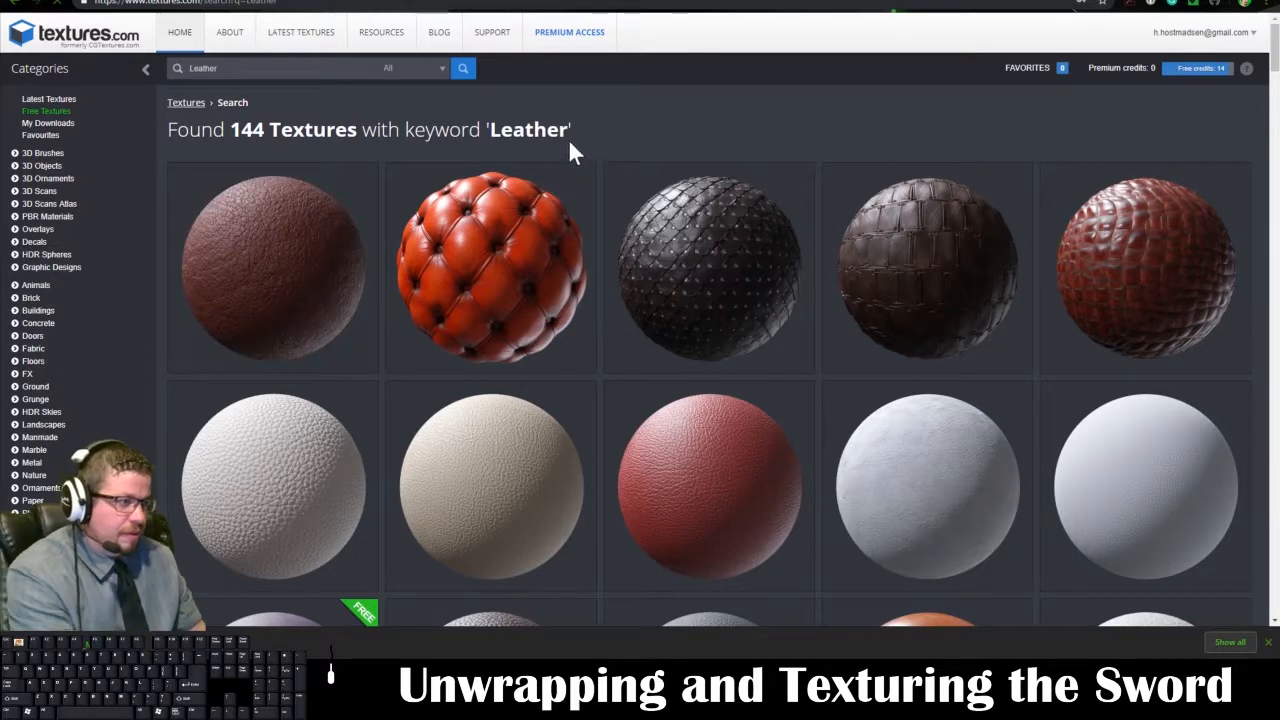
scroll(688, 212, down, 2)
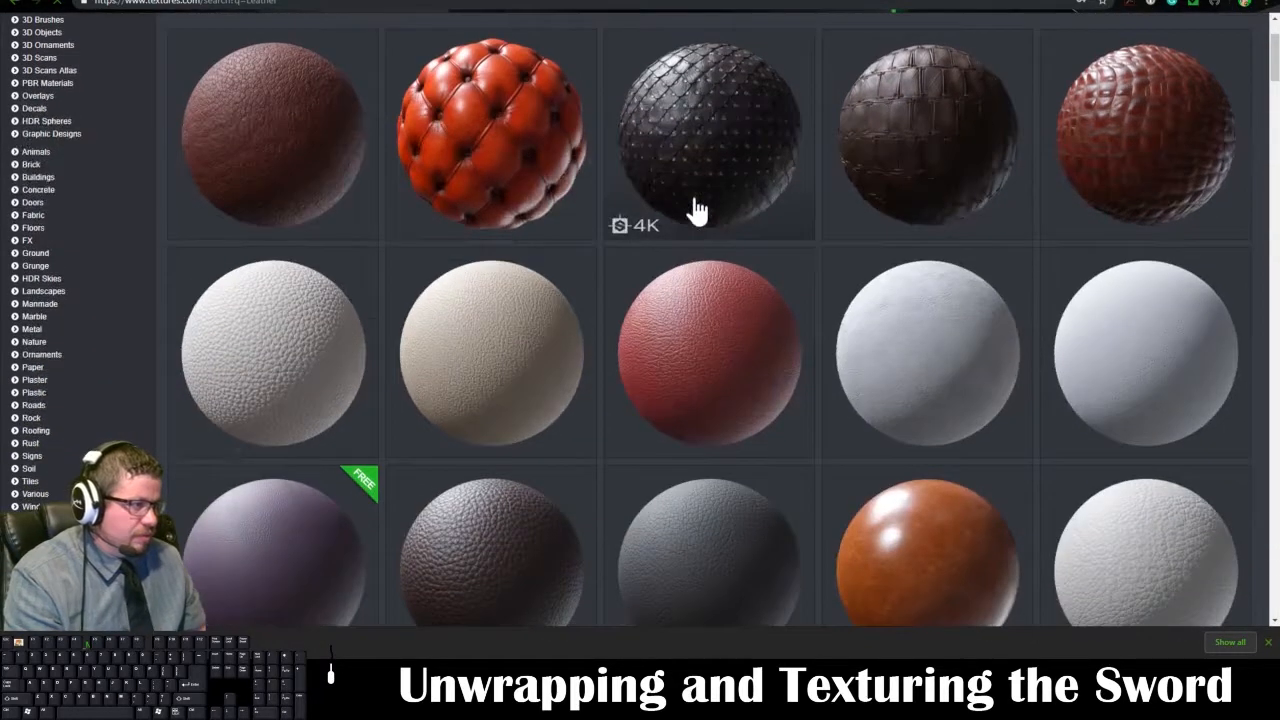
scroll(692, 212, down, 6)
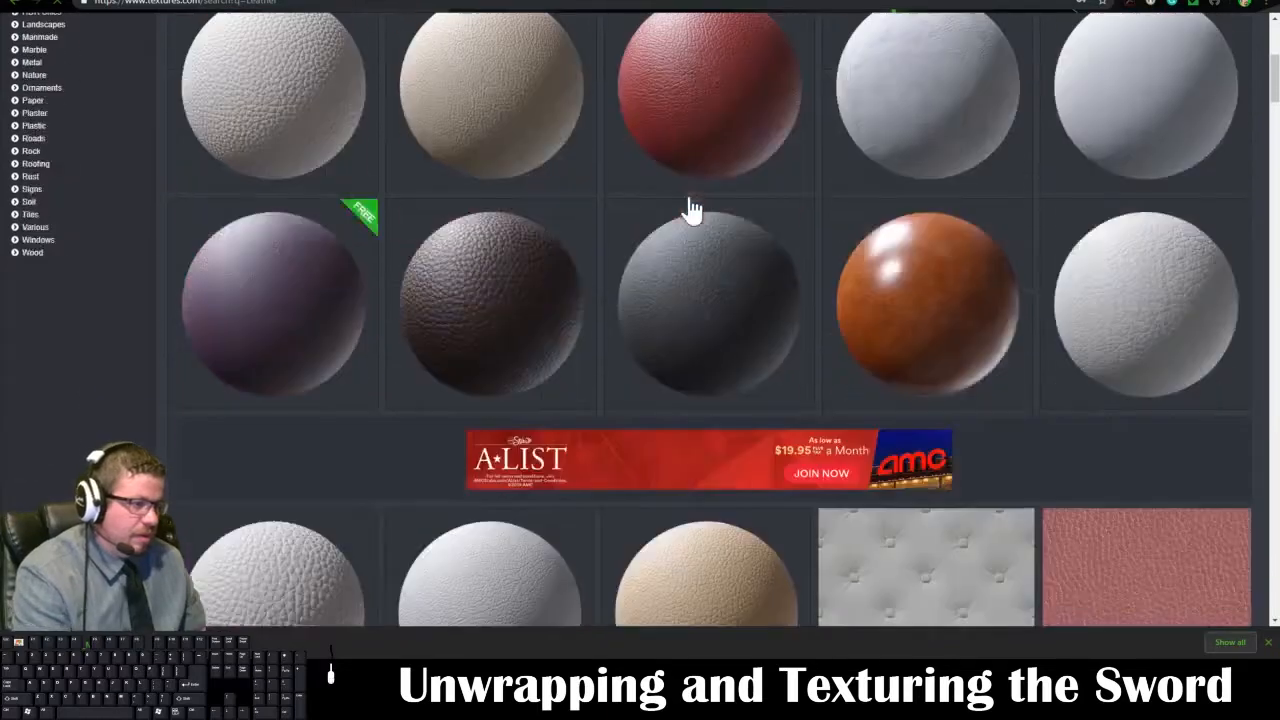
scroll(690, 208, down, 3)
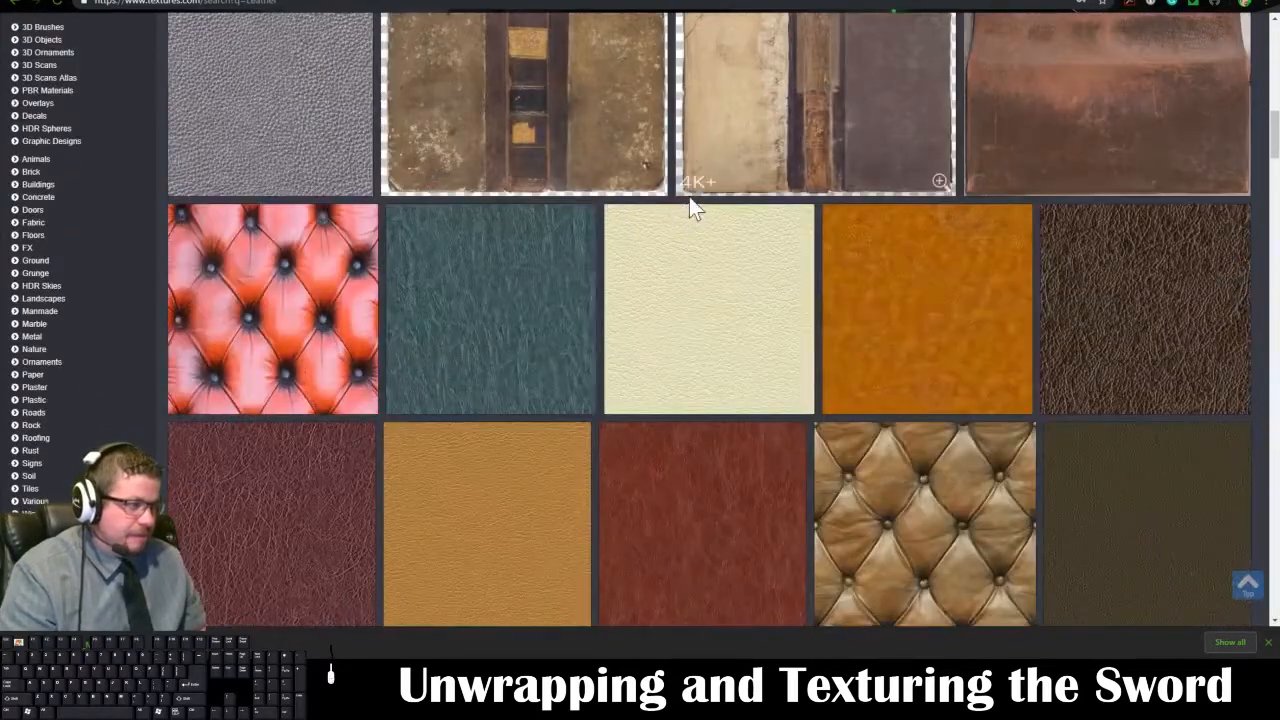
scroll(689, 206, up, 11)
- Search the texture library for "rope" and open the Natural Sisal Rope material
drag(226, 69, 147, 55)
text(rope)
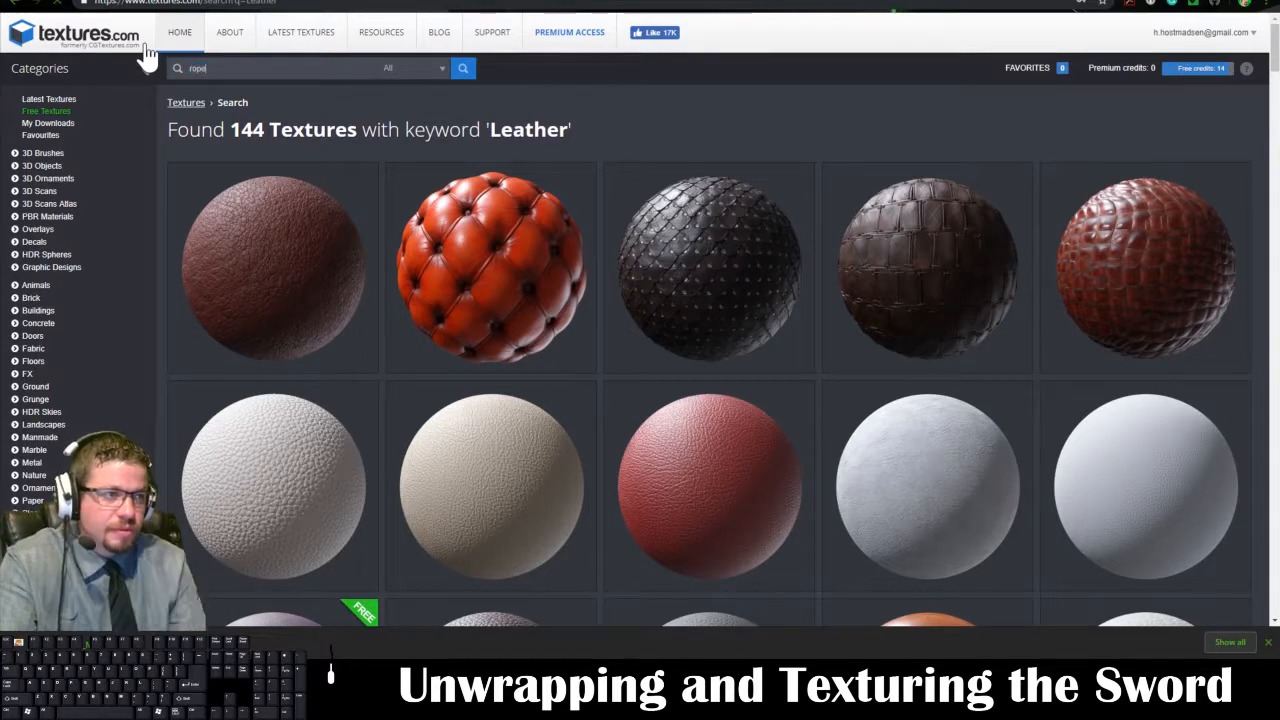
key(Return)
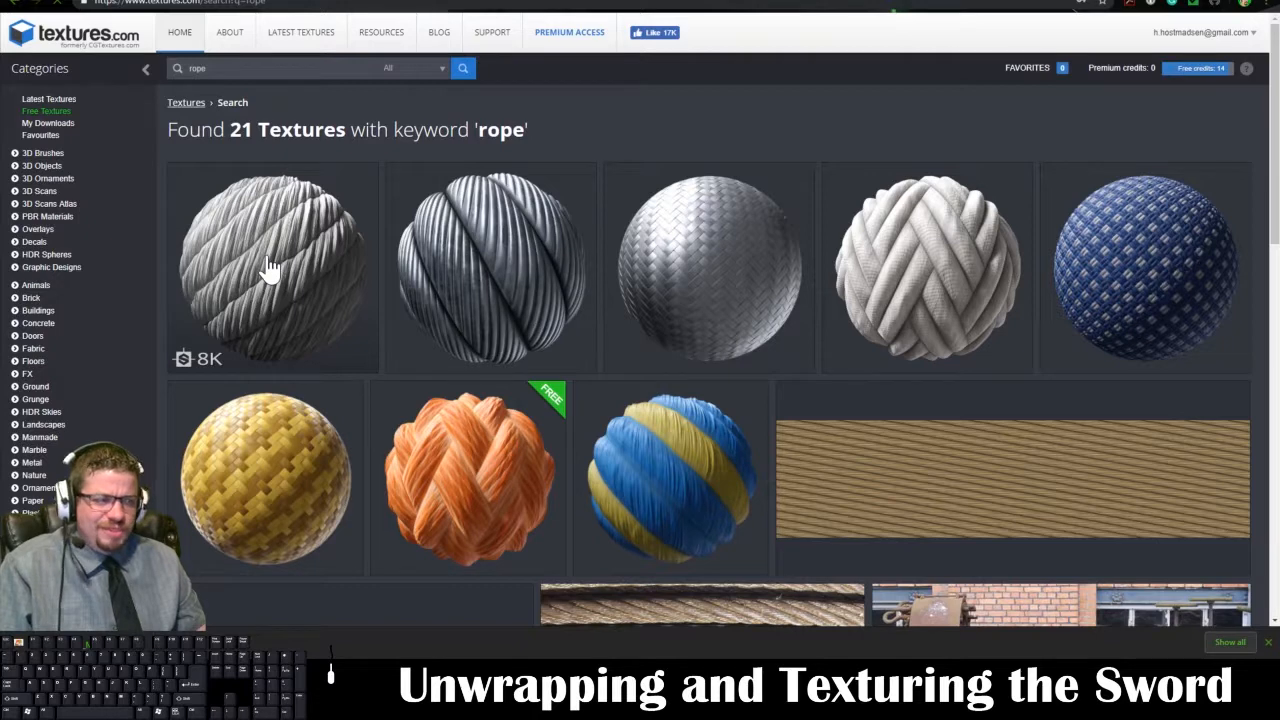
click(270, 270)
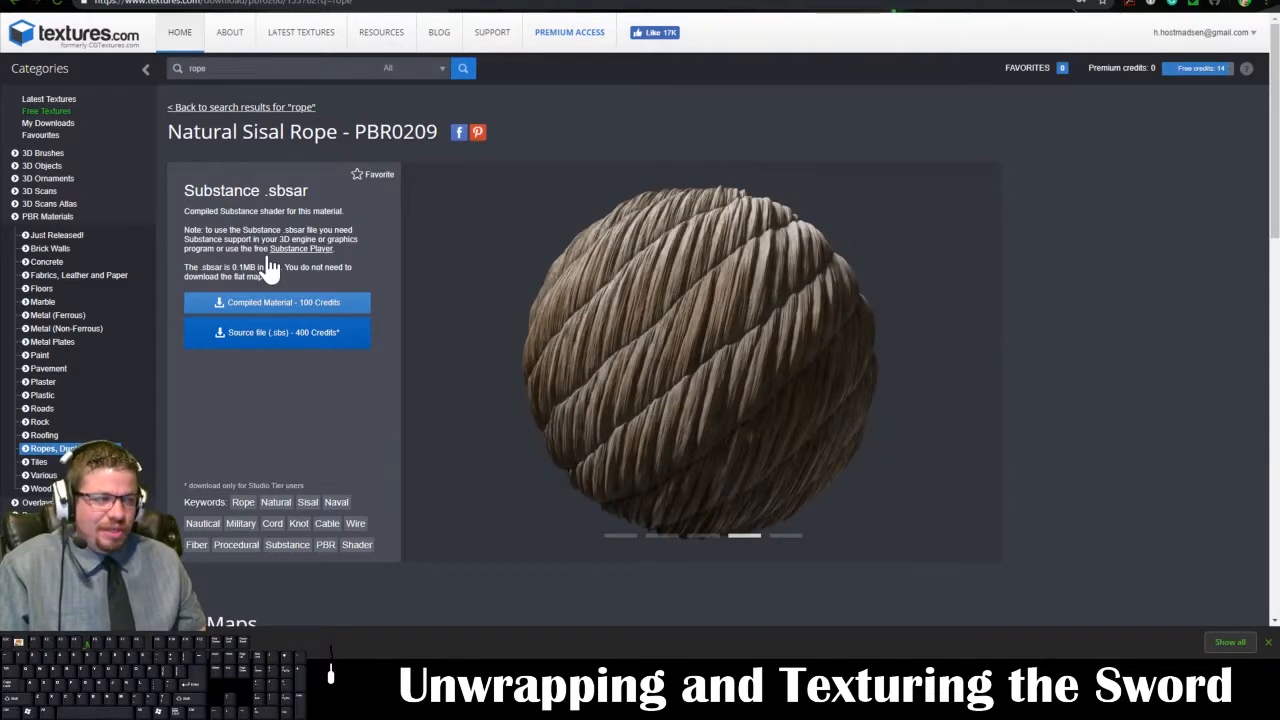
- Download the small 256x512 albedo map from Natural Sisal Rope's flat maps
scroll(706, 346, down, 4)
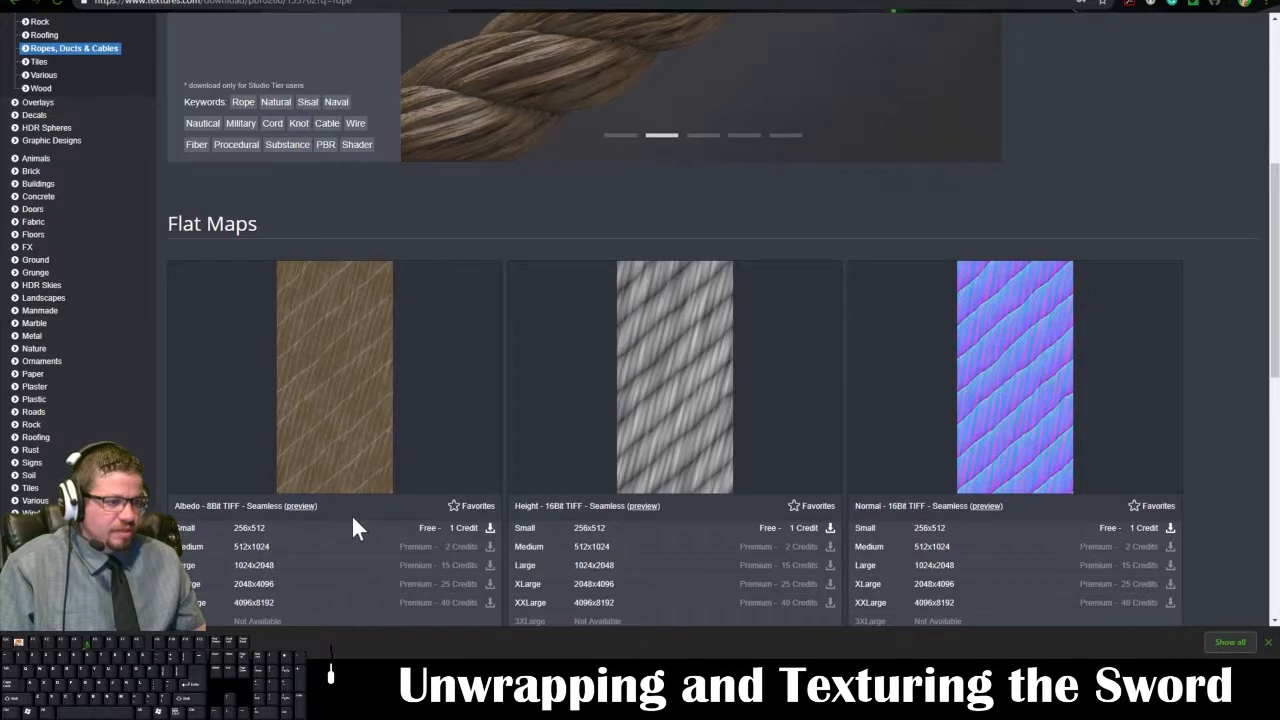
click(490, 528)
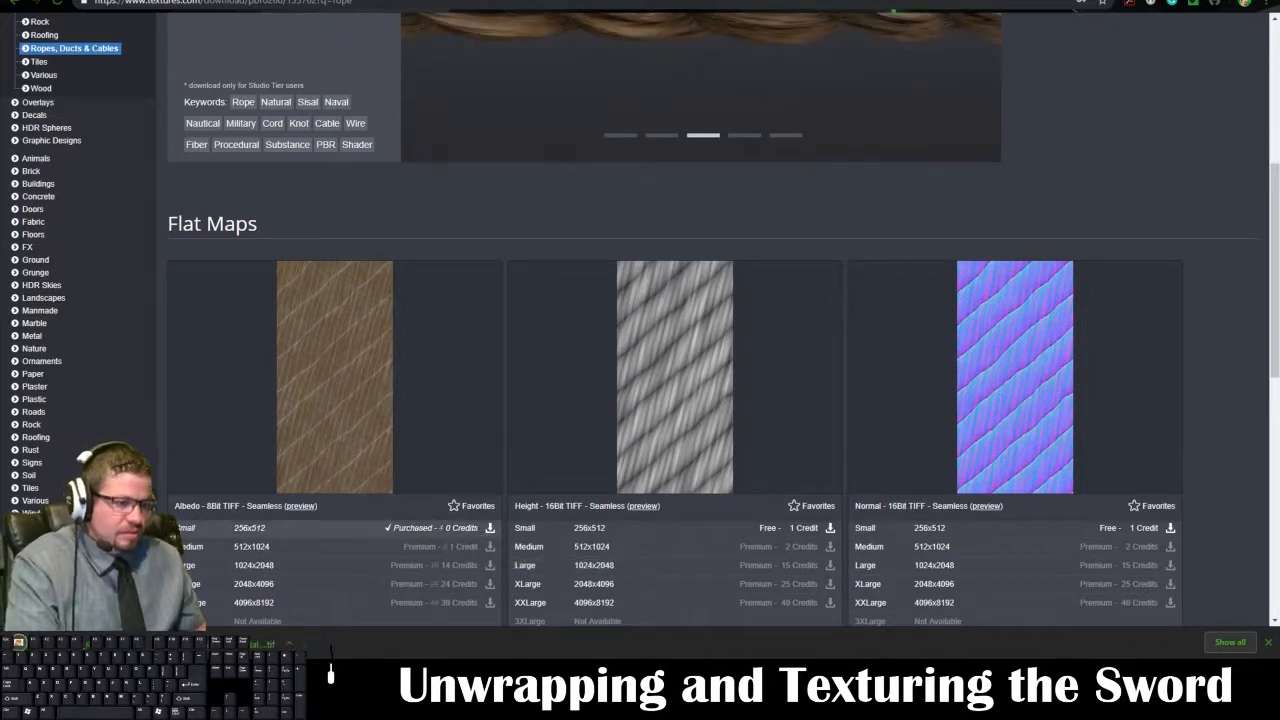
click(289, 644)
click(200, 597)
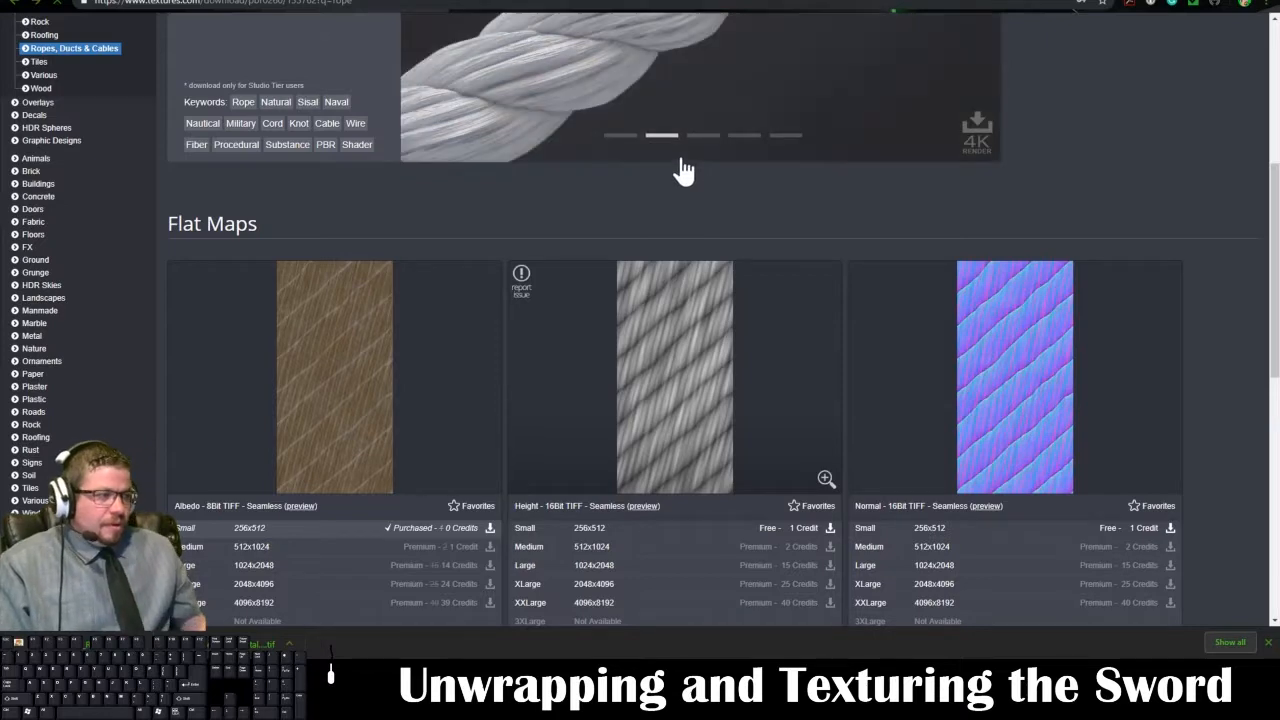
- Return to the search results, search for "gold" and look through the textures found
key(alt+Left)
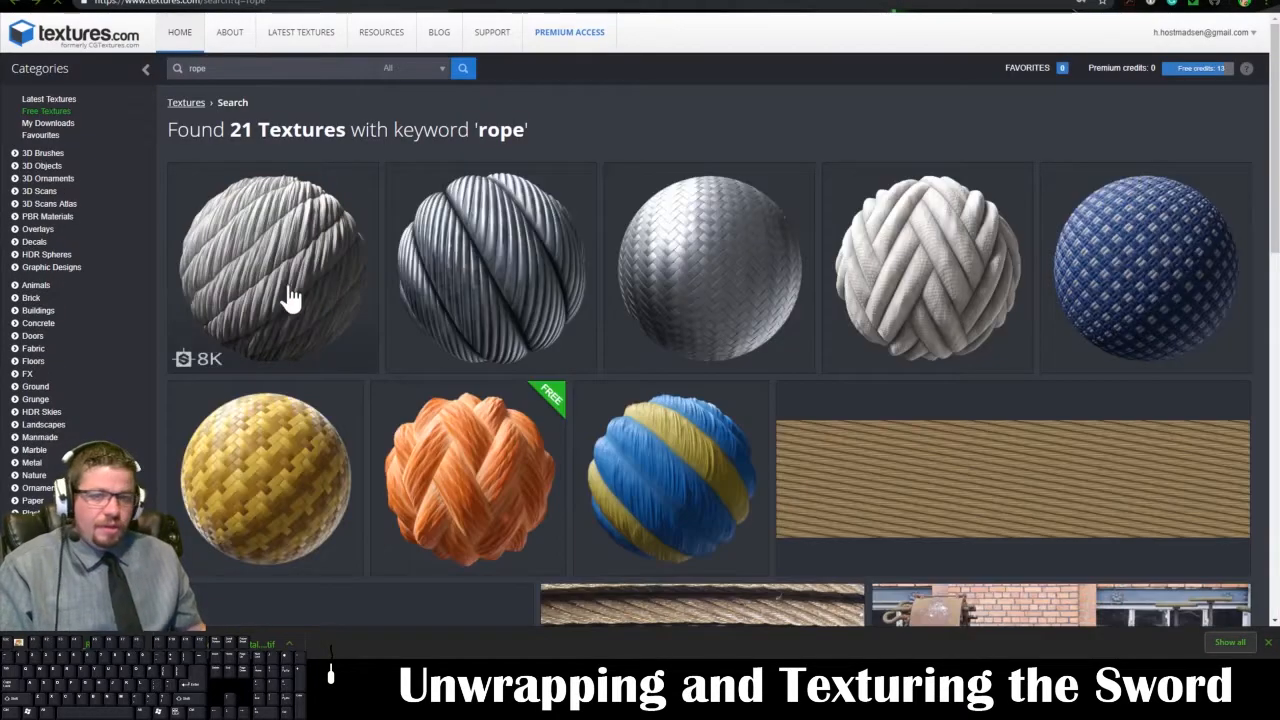
drag(212, 69, 119, 66)
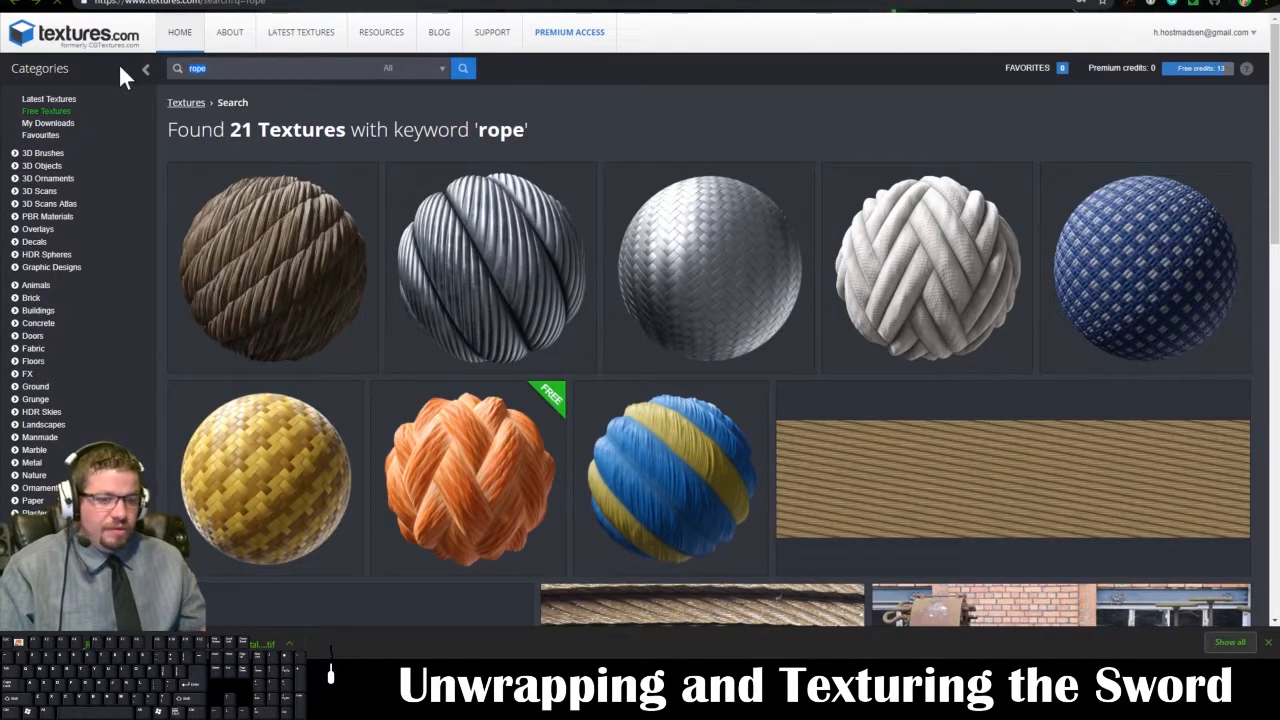
text(gold)
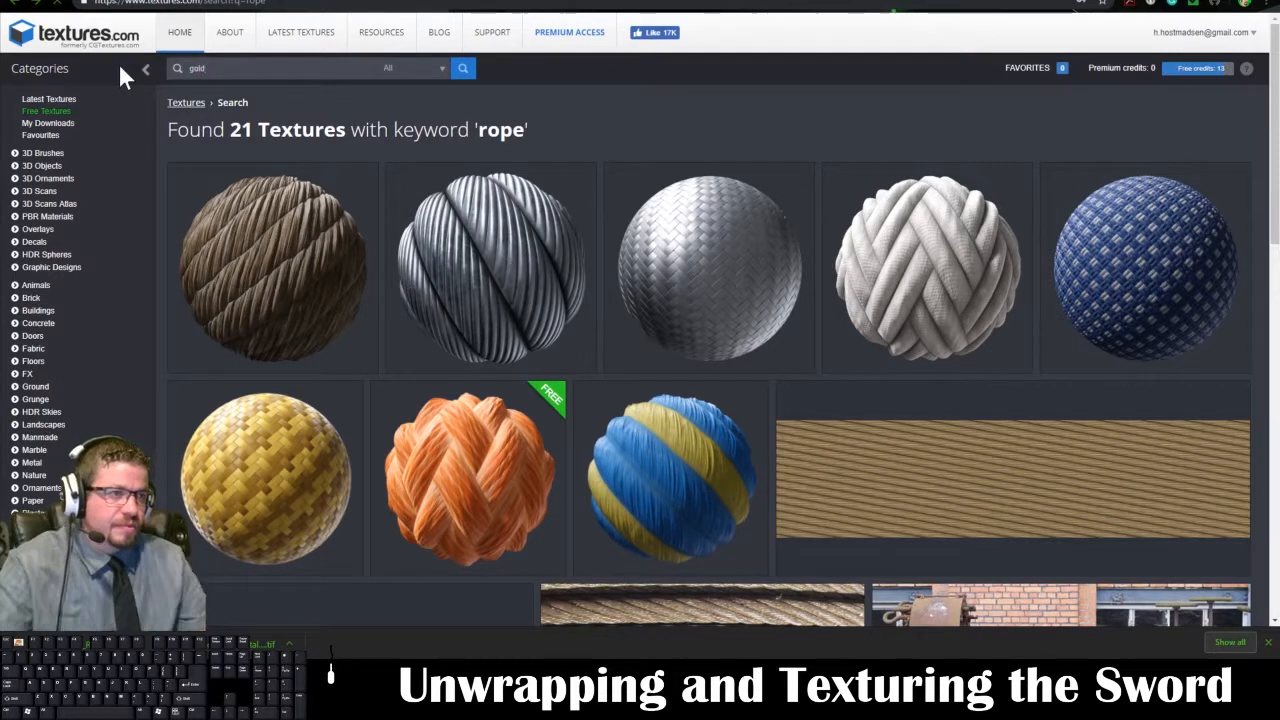
key(Return)
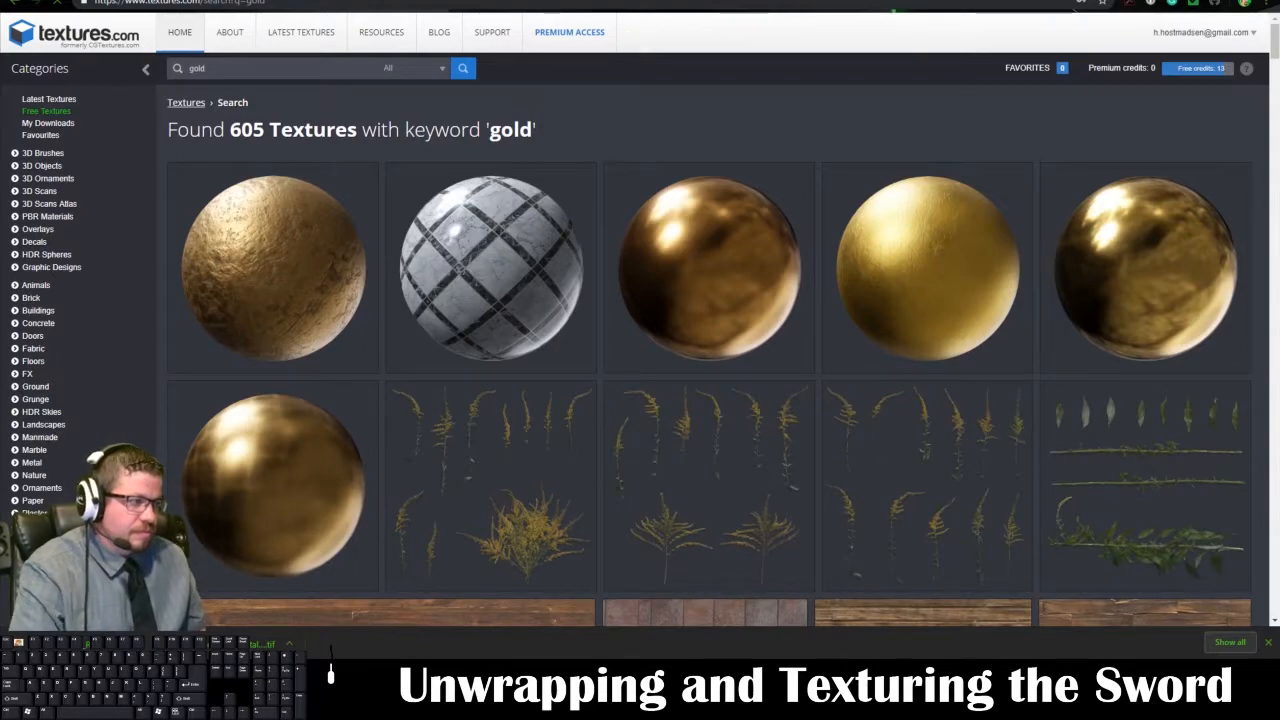
scroll(552, 327, down, 5)
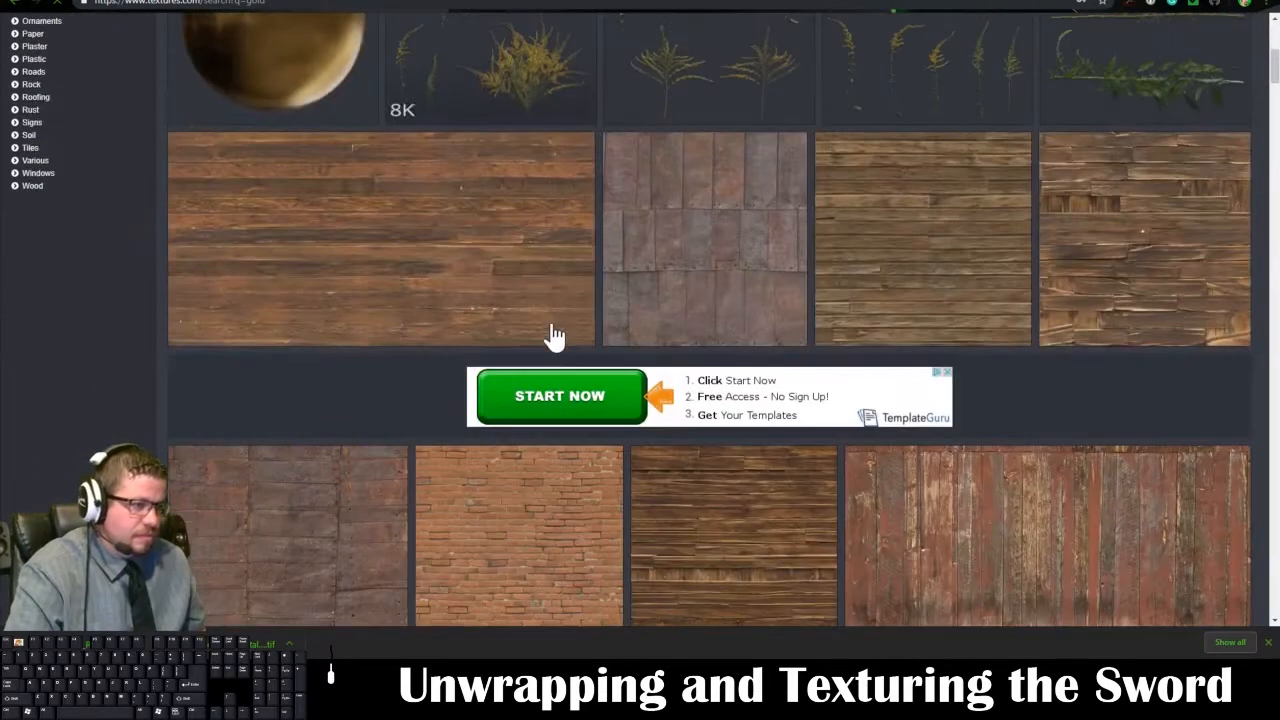
scroll(552, 333, up, 4)
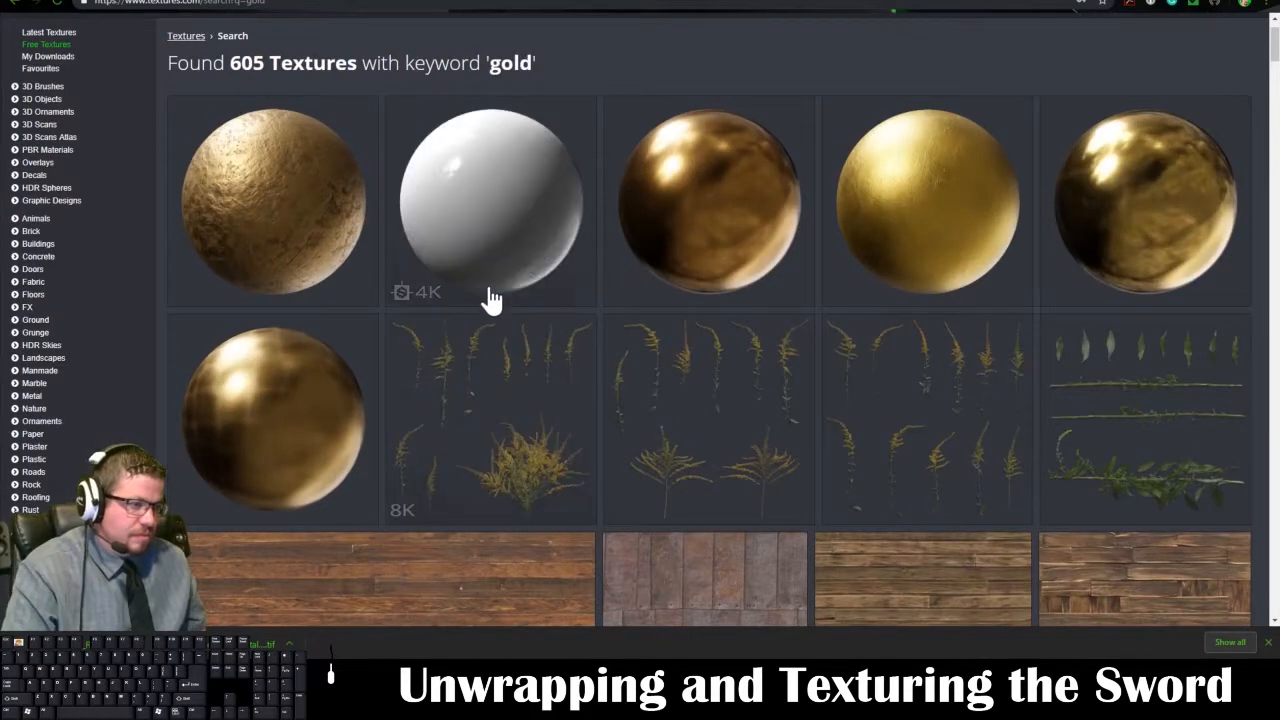
scroll(301, 123, up, 1)
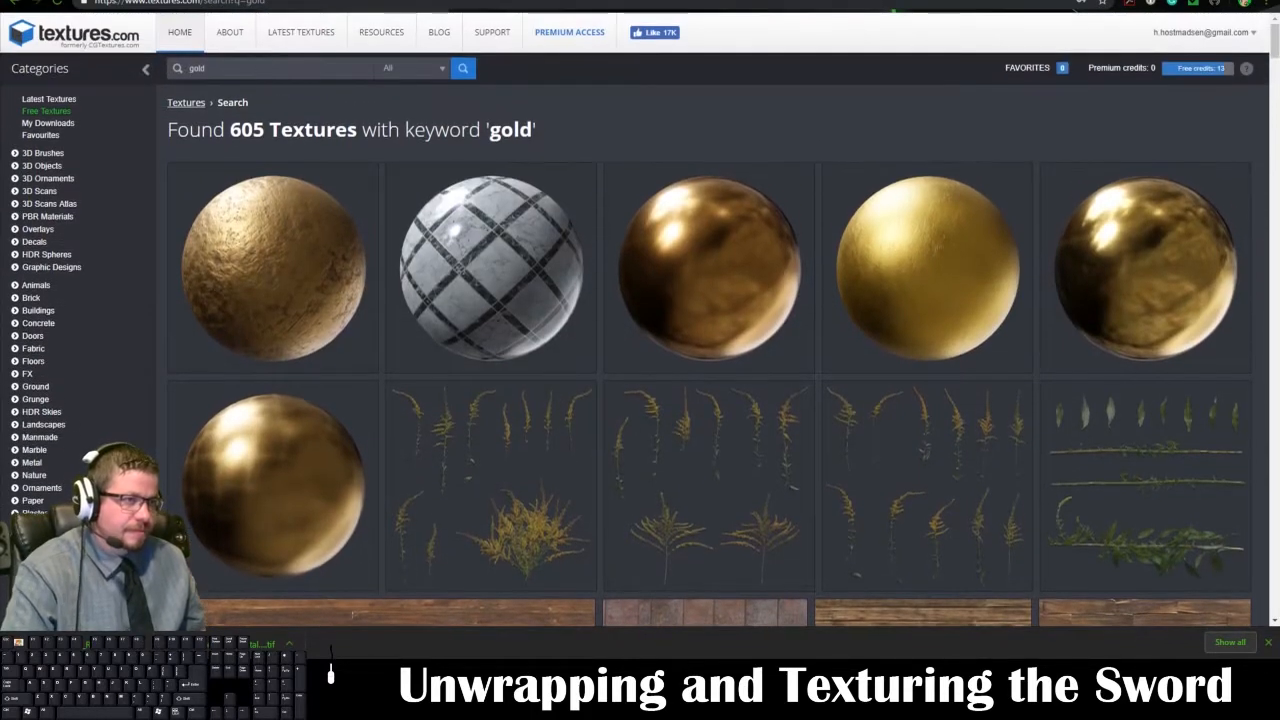
- Search the texture library for "copper"
text(pper)
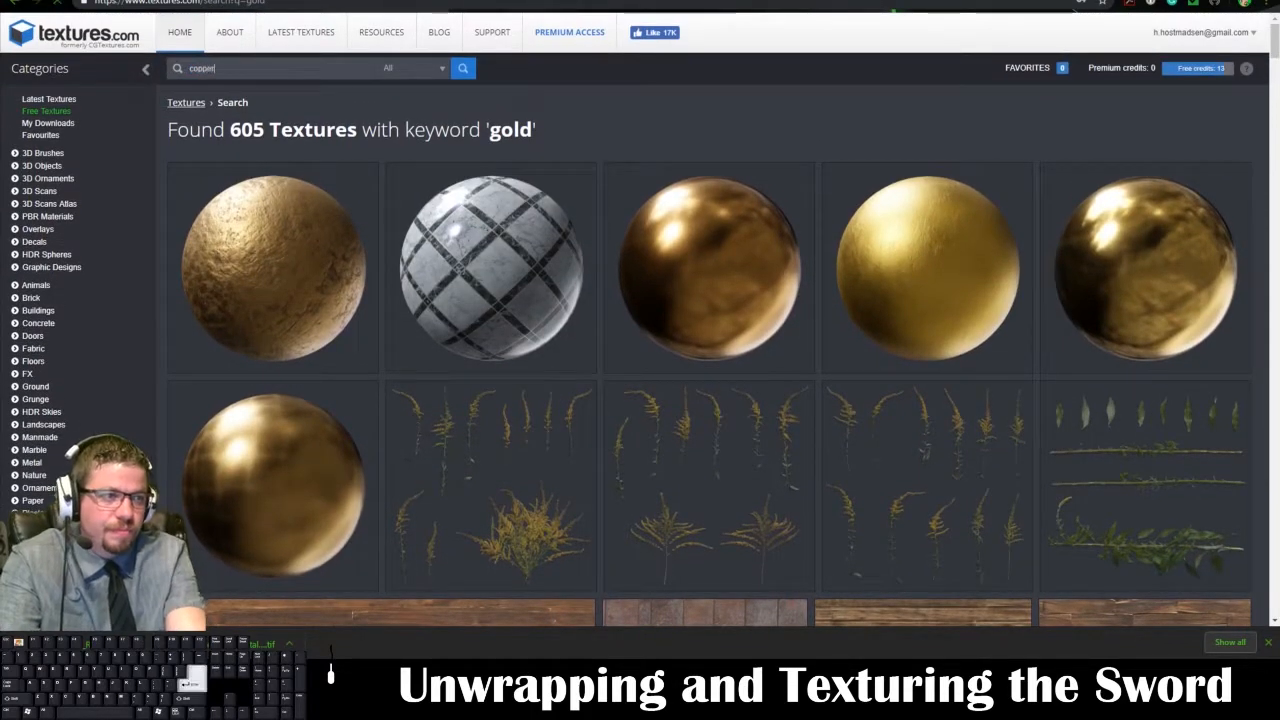
key(Return)
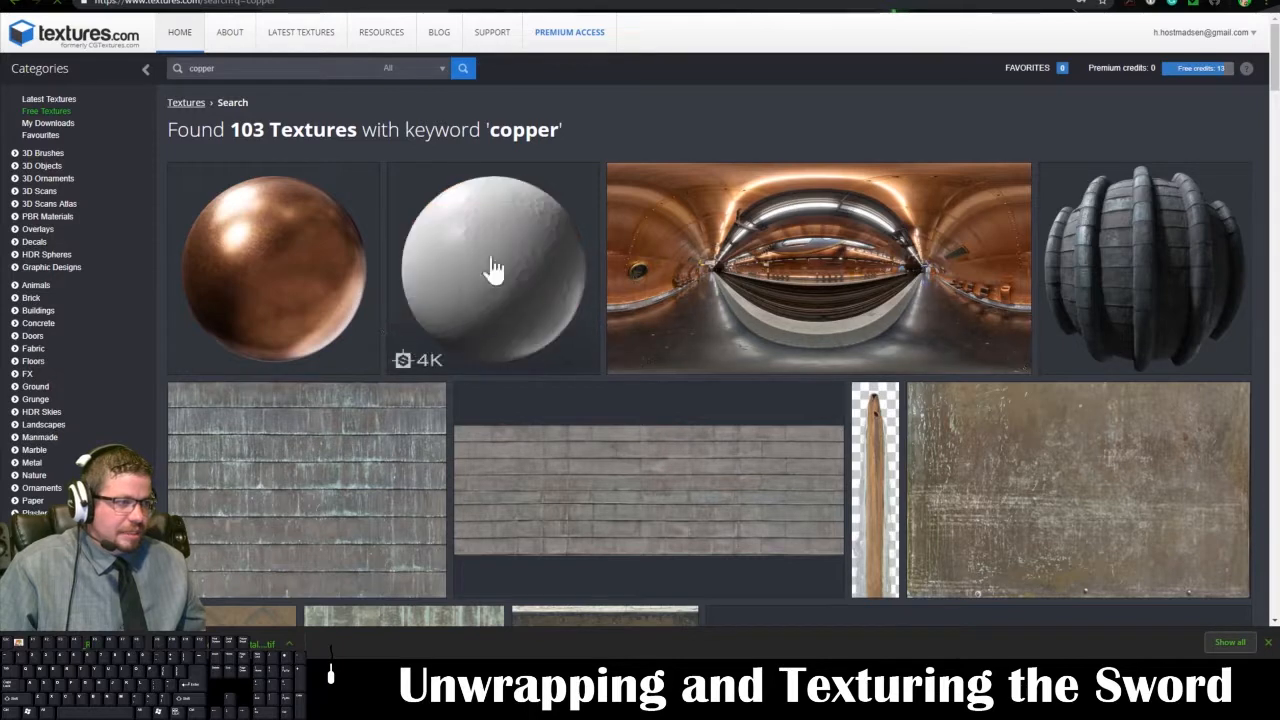
- Replace the "copper" search with a texture library search for "metal"
click(280, 68)
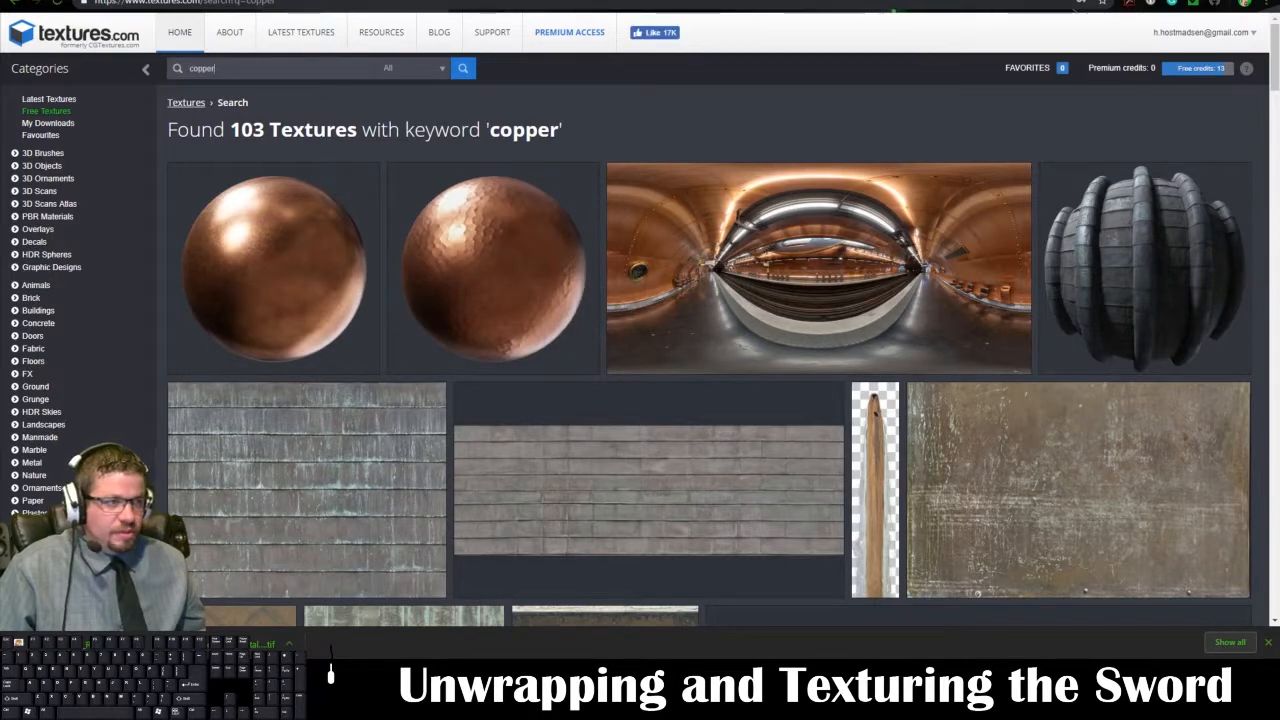
drag(236, 68, 184, 68)
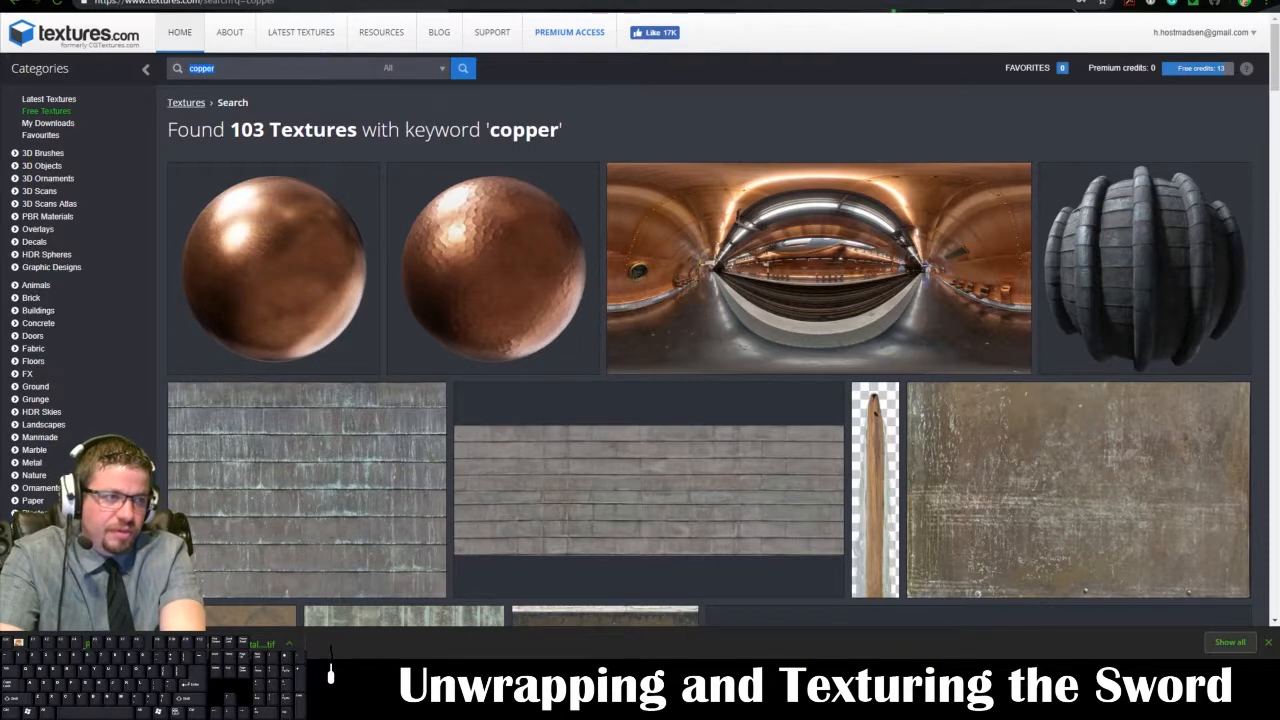
text(metal)
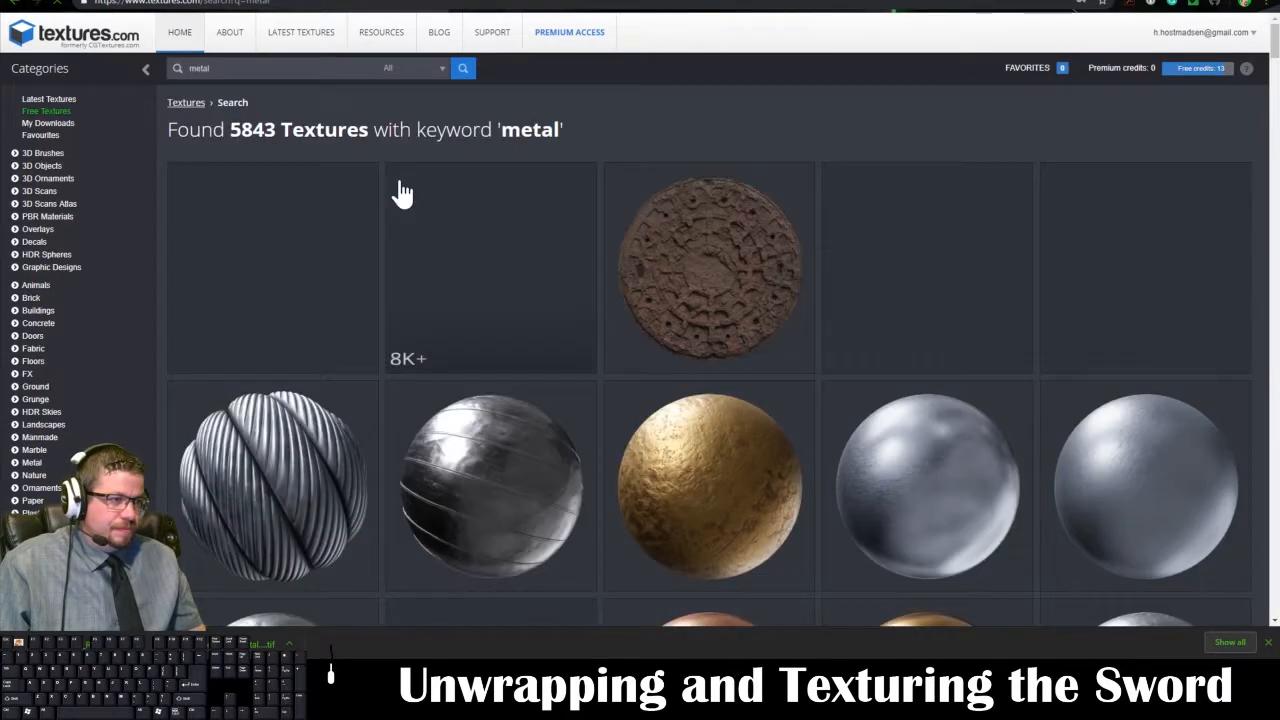
- Look through the metal search results for materials that suit the parts of the sword
scroll(401, 193, down, 6)
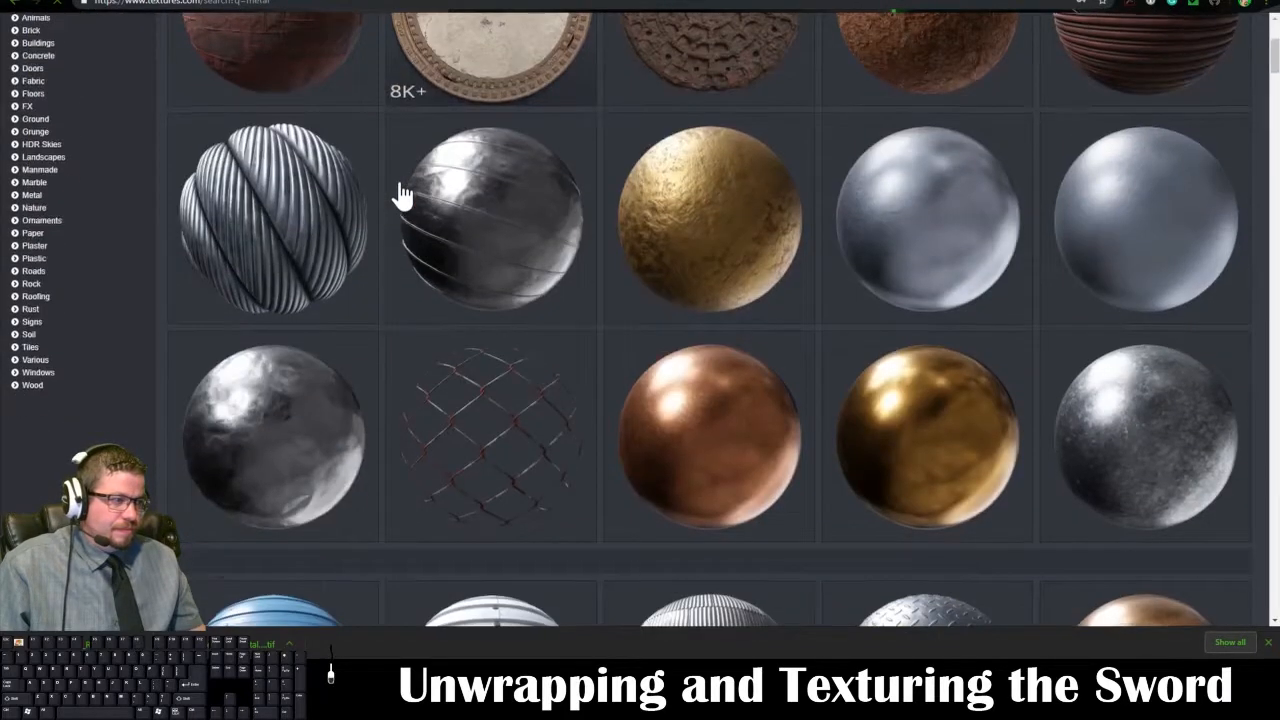
scroll(401, 196, down, 3)
scroll(401, 196, up, 1)
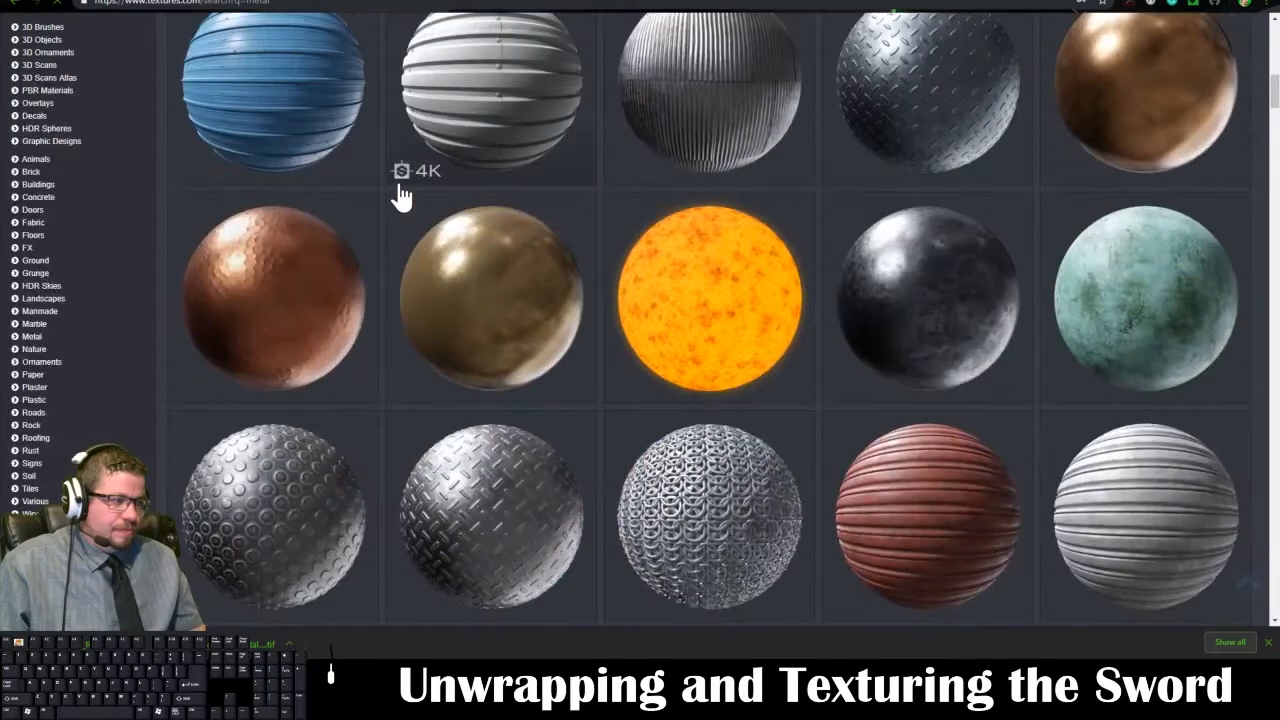
scroll(401, 196, down, 2)
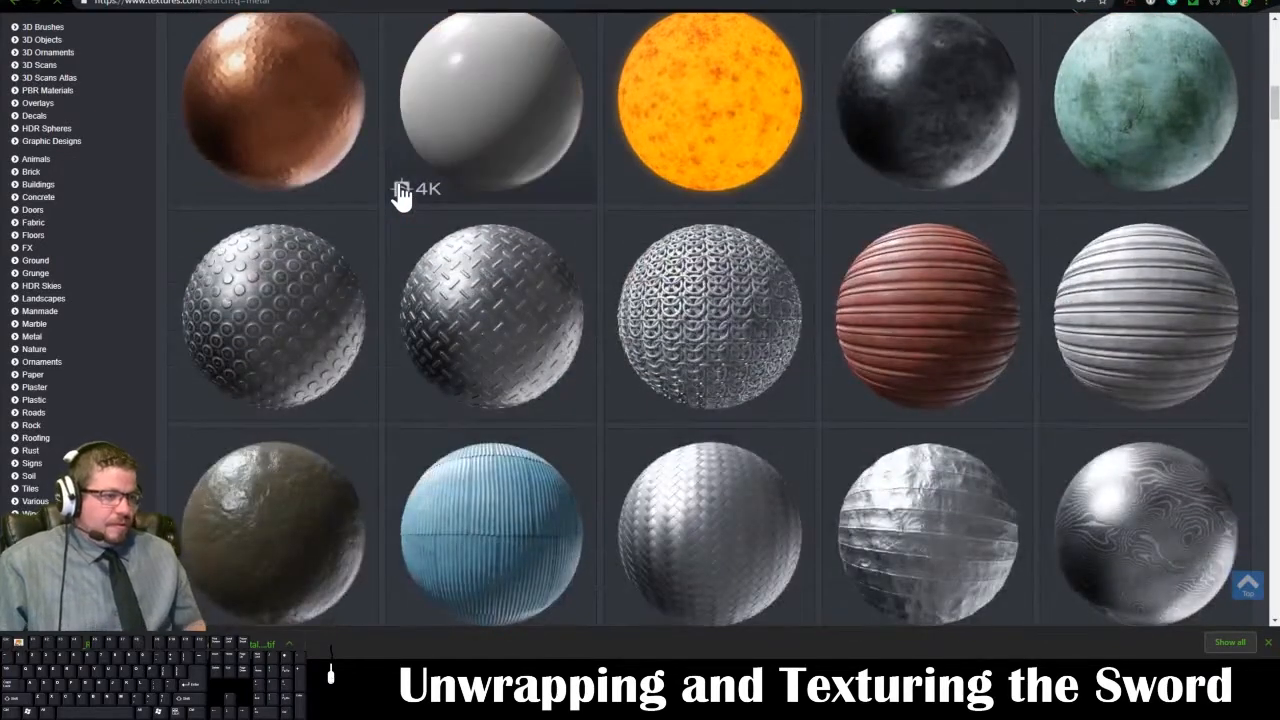
scroll(401, 193, down, 1)
scroll(400, 198, down, 1)
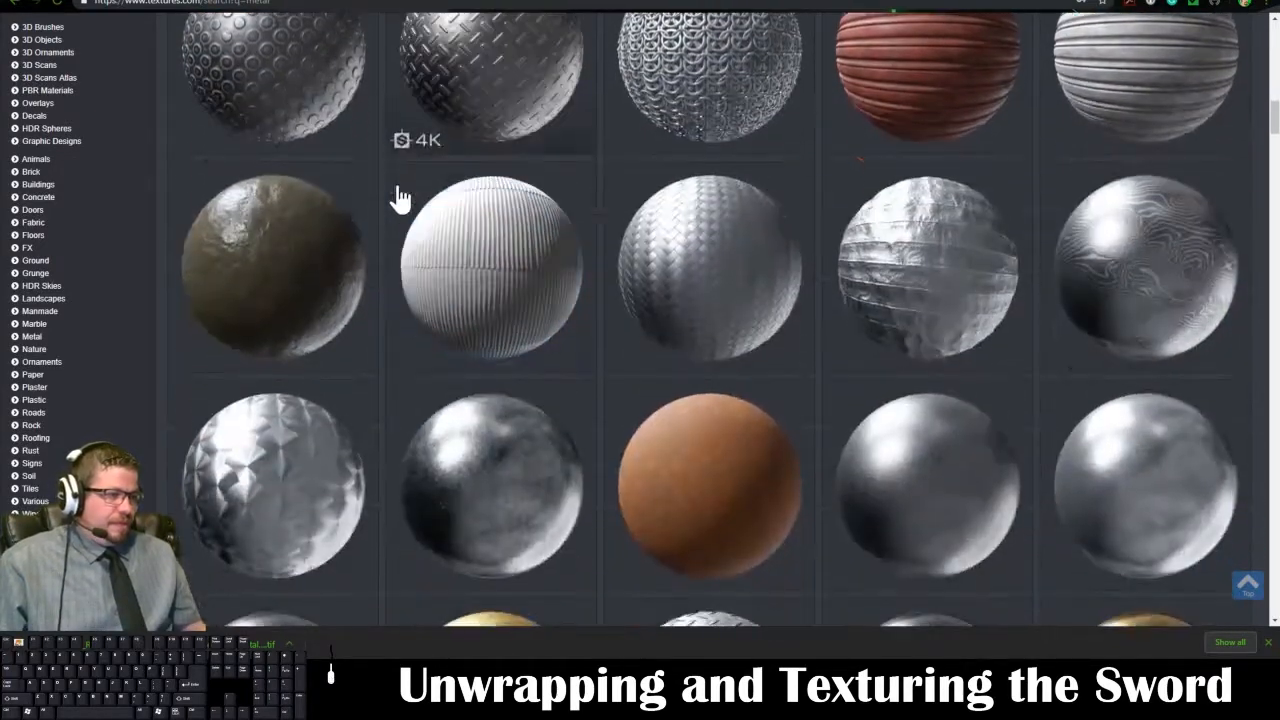
scroll(399, 199, down, 2)
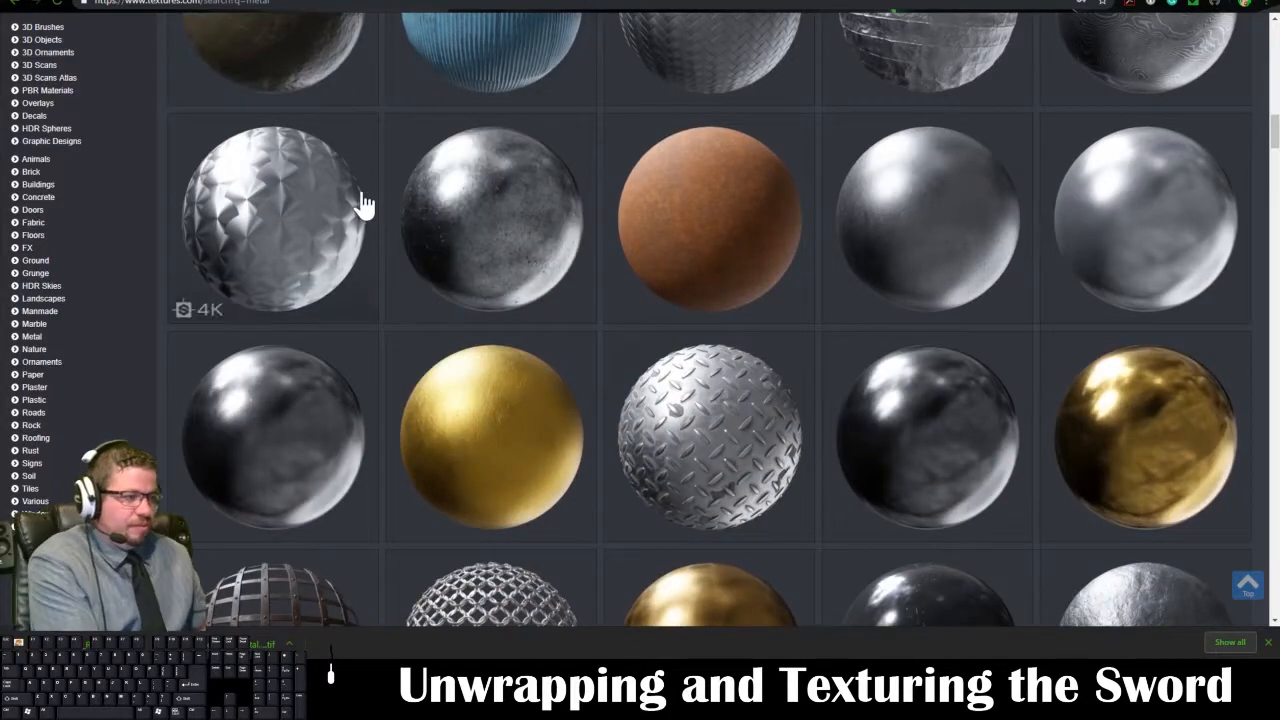
scroll(358, 206, down, 3)
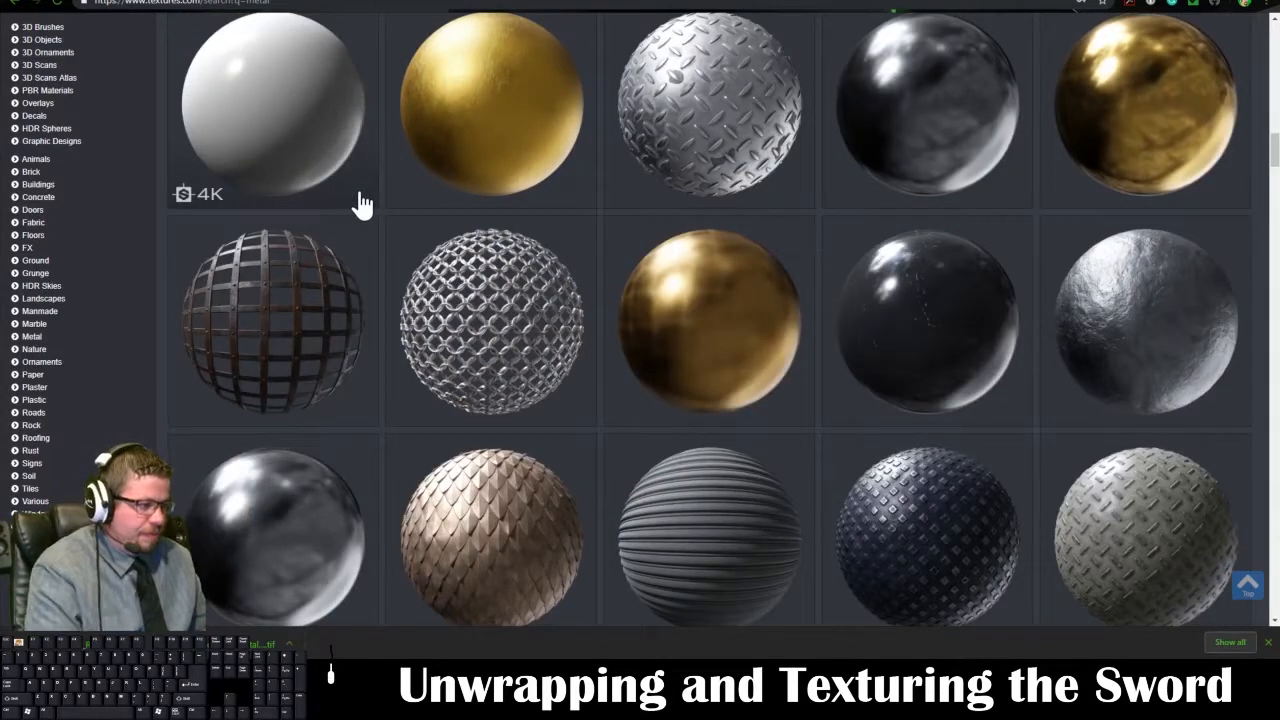
scroll(360, 205, down, 4)
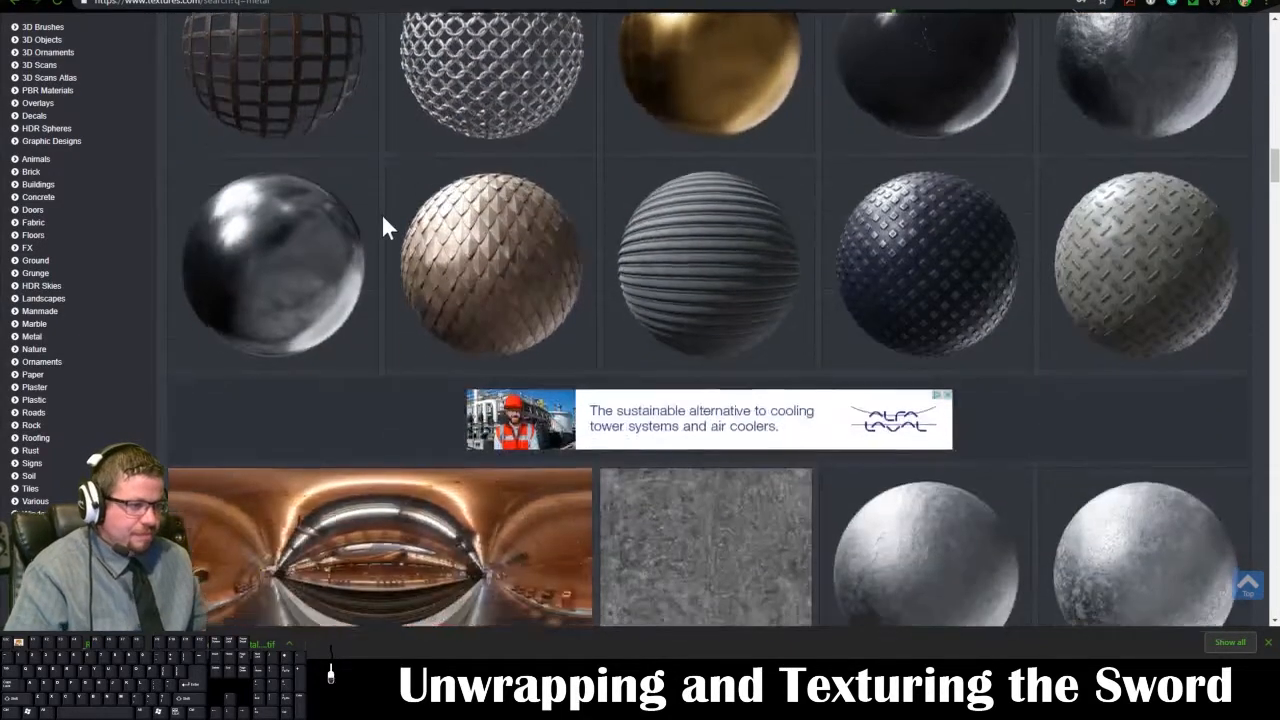
scroll(383, 217, up, 3)
scroll(383, 217, up, 5)
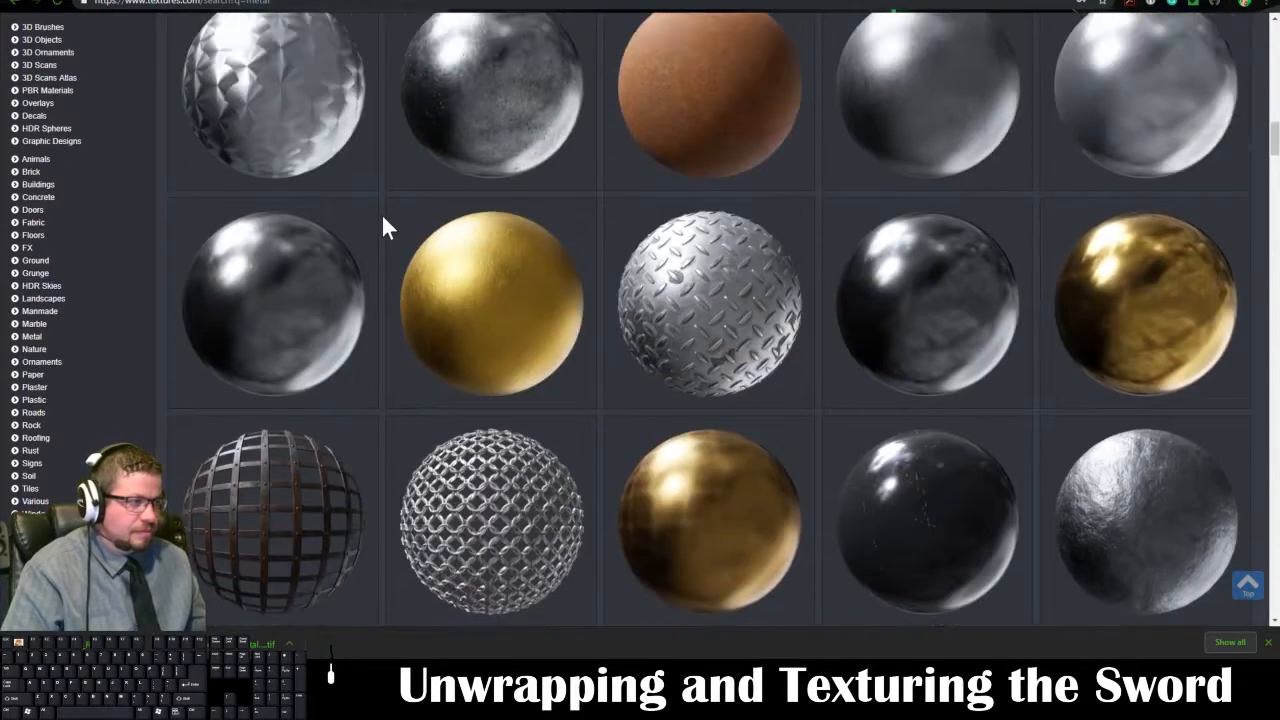
scroll(383, 218, up, 3)
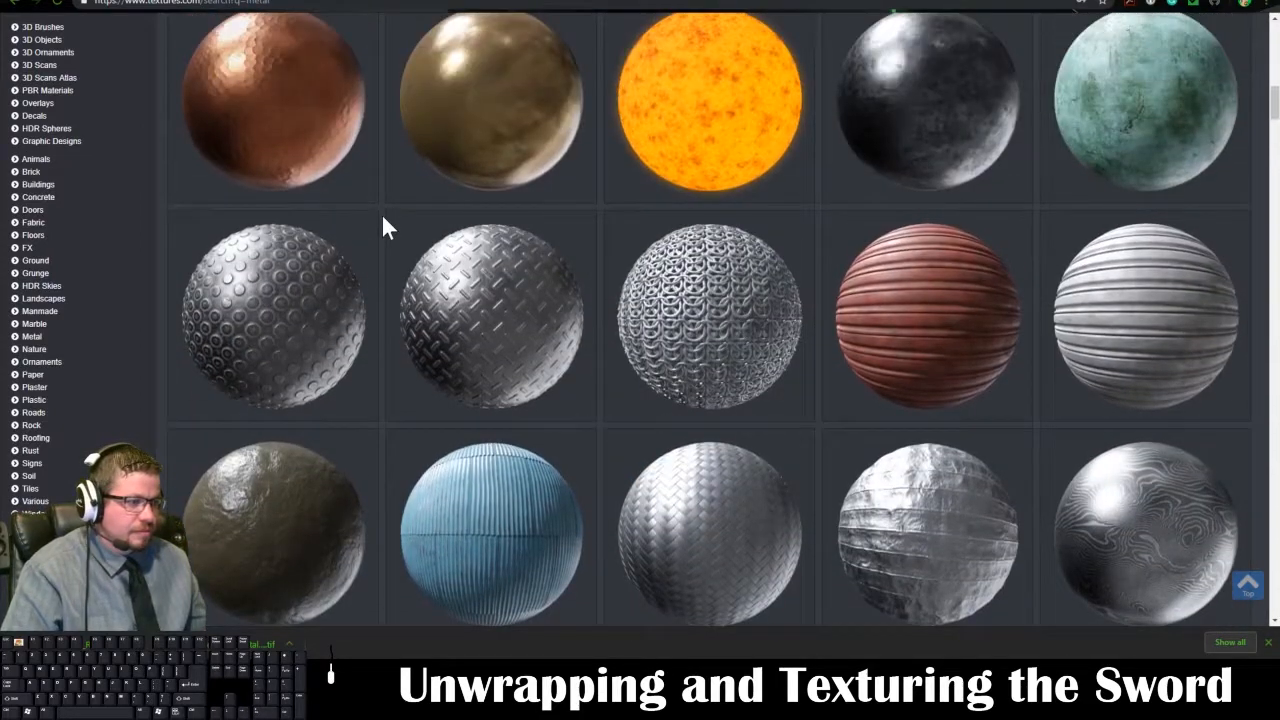
scroll(383, 218, up, 2)
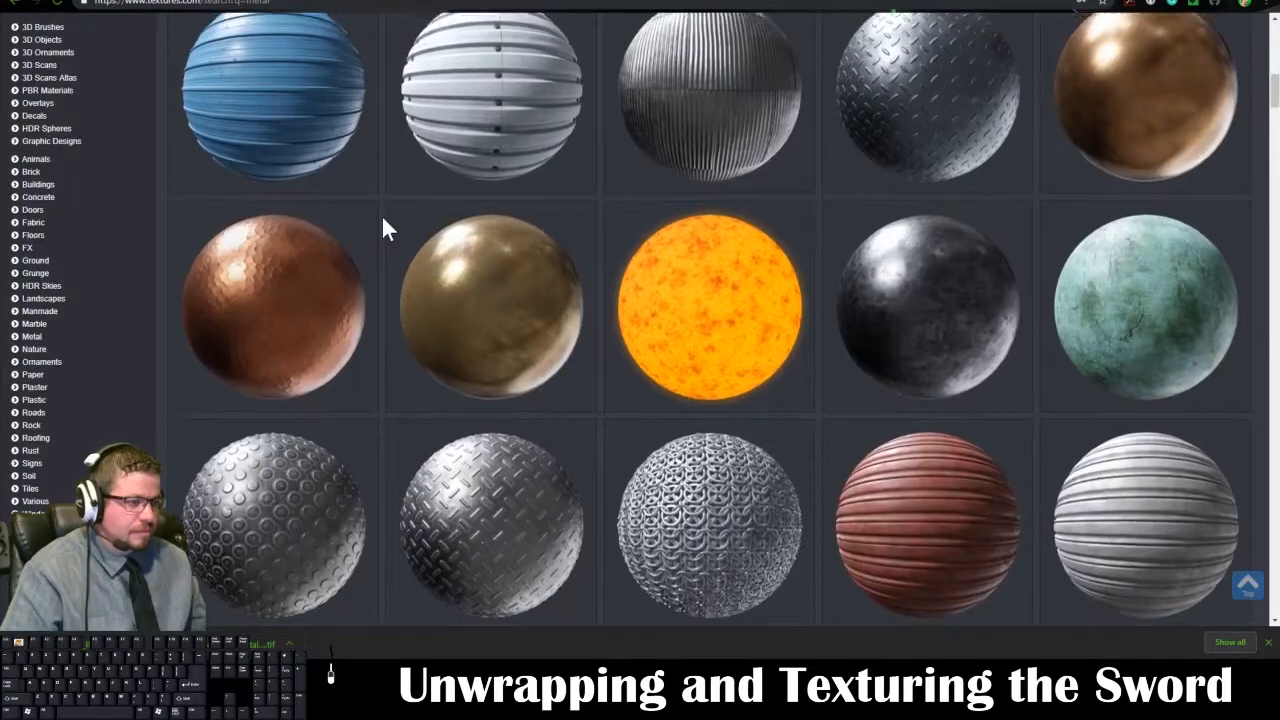
scroll(383, 218, up, 2)
scroll(383, 218, down, 10)
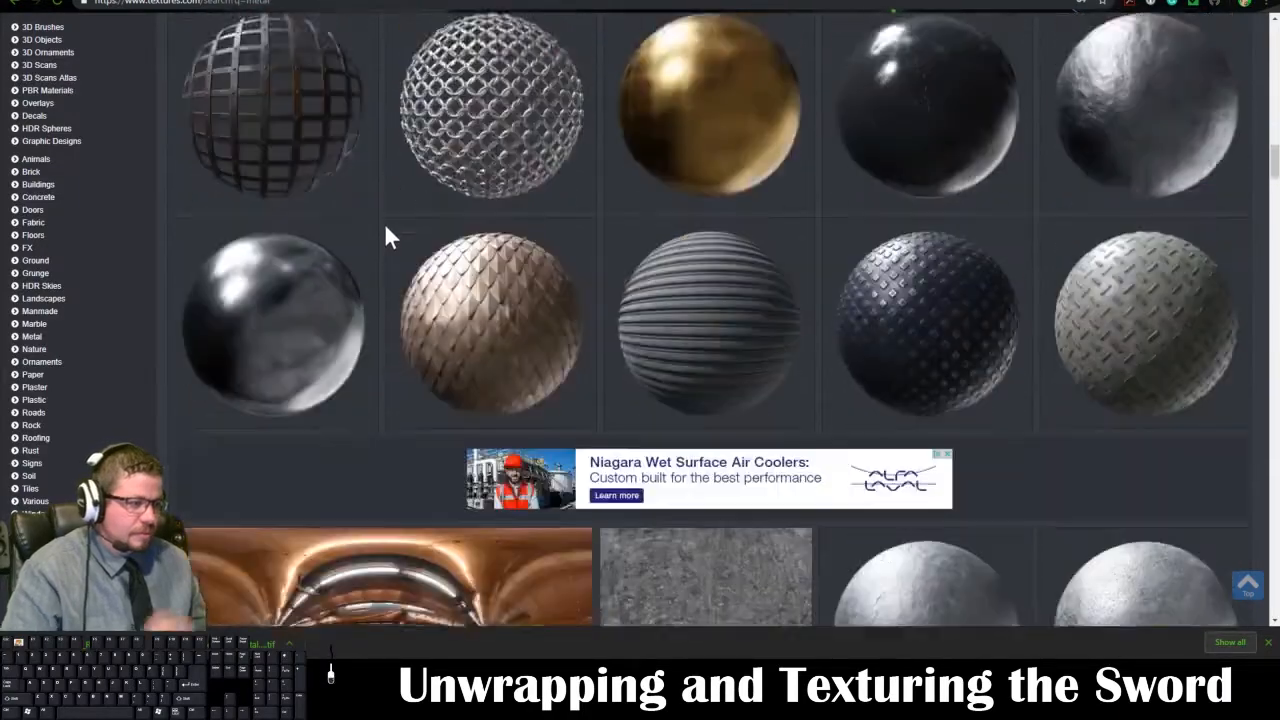
scroll(385, 230, down, 15)
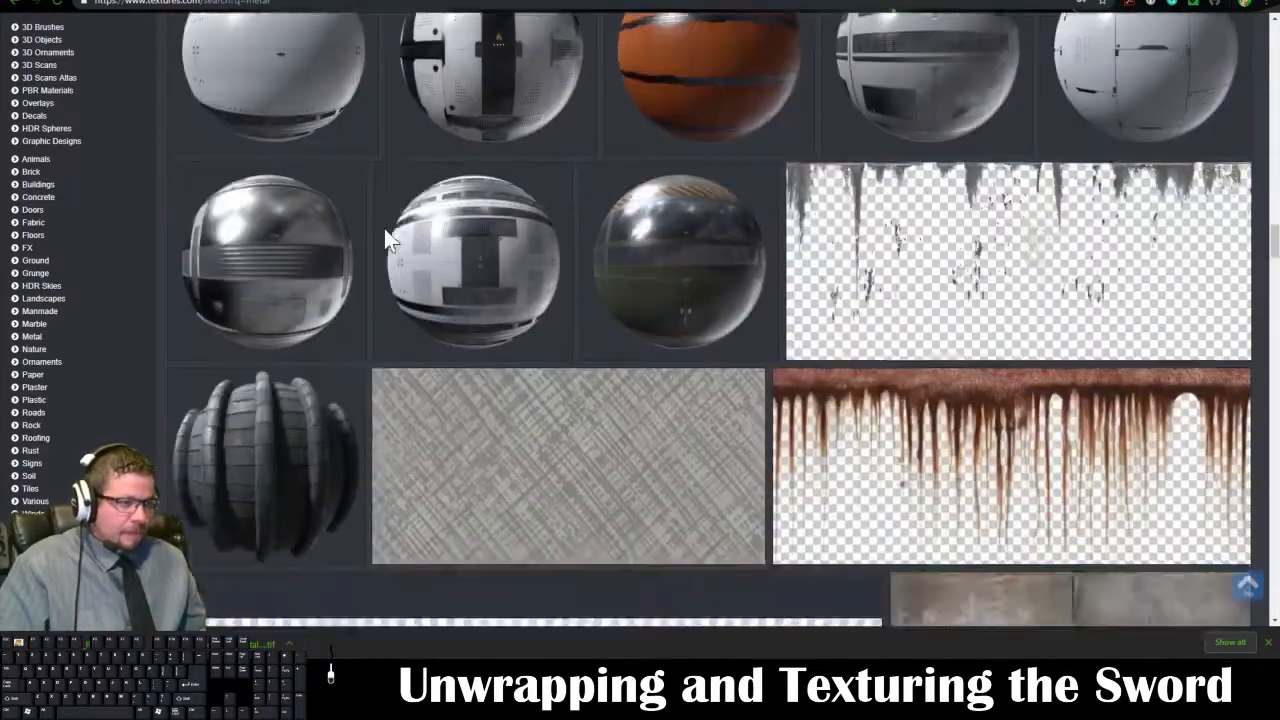
scroll(385, 242, down, 15)
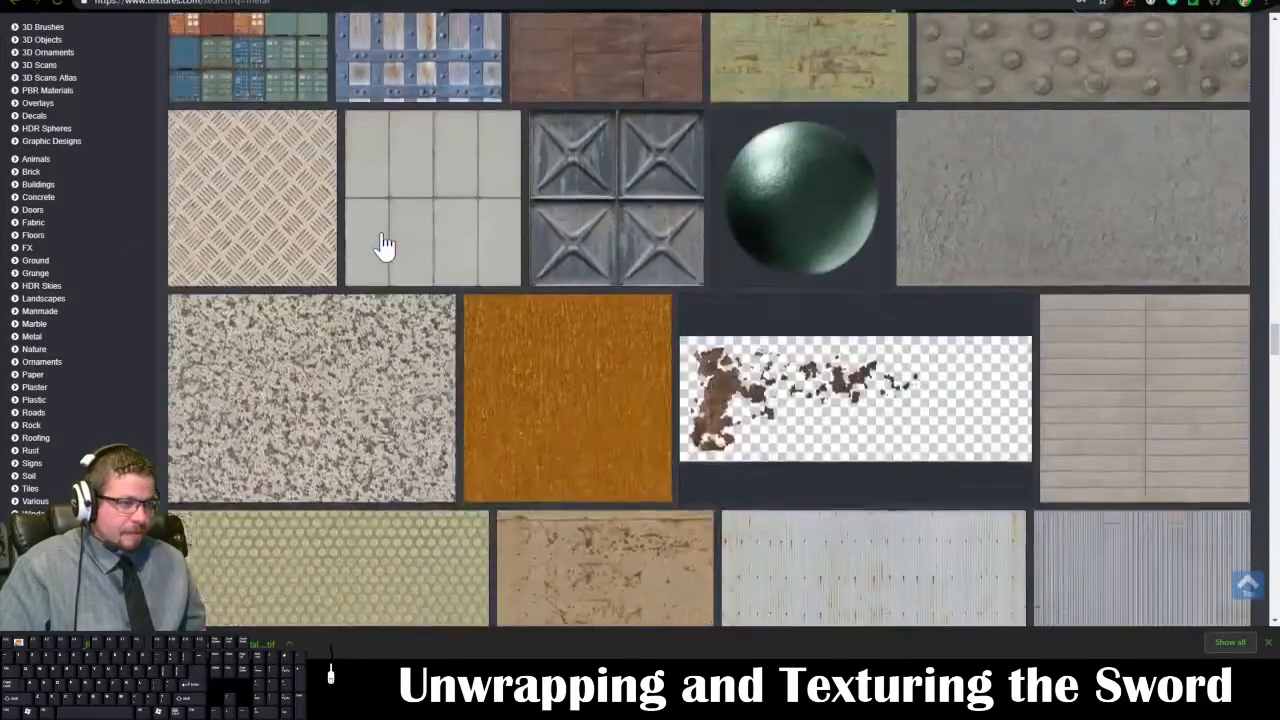
scroll(383, 246, down, 15)
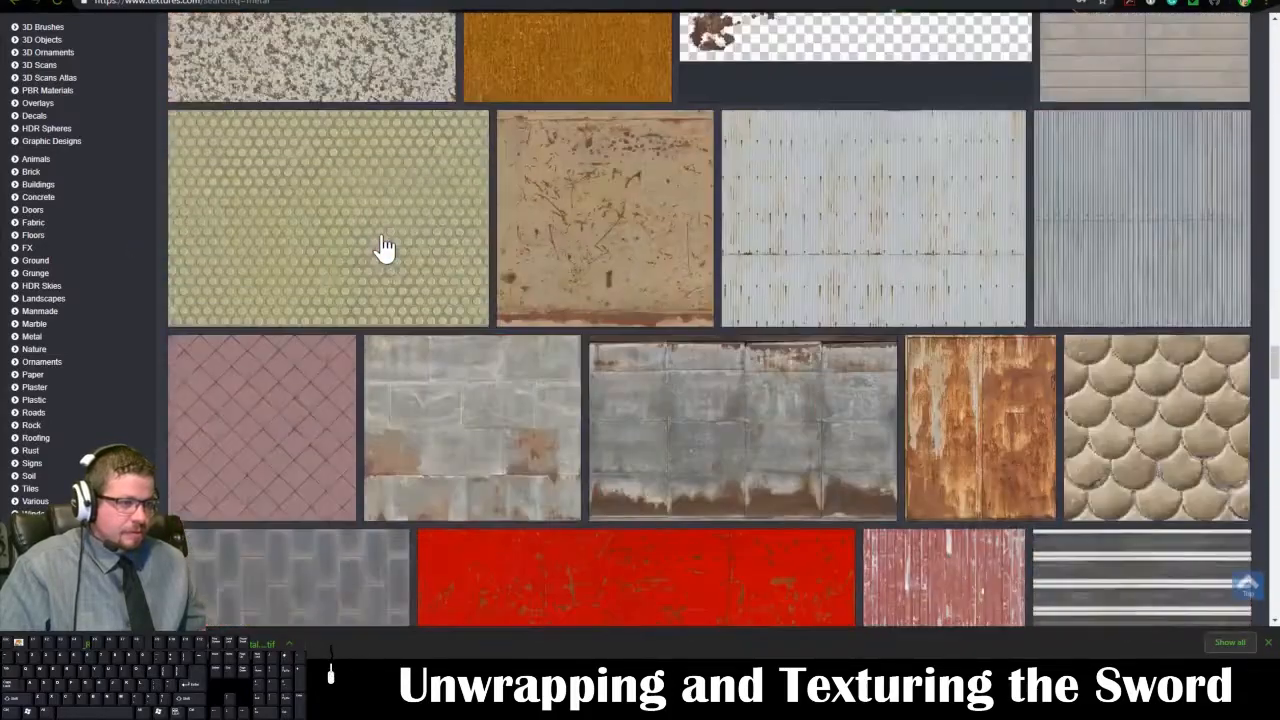
scroll(383, 244, down, 15)
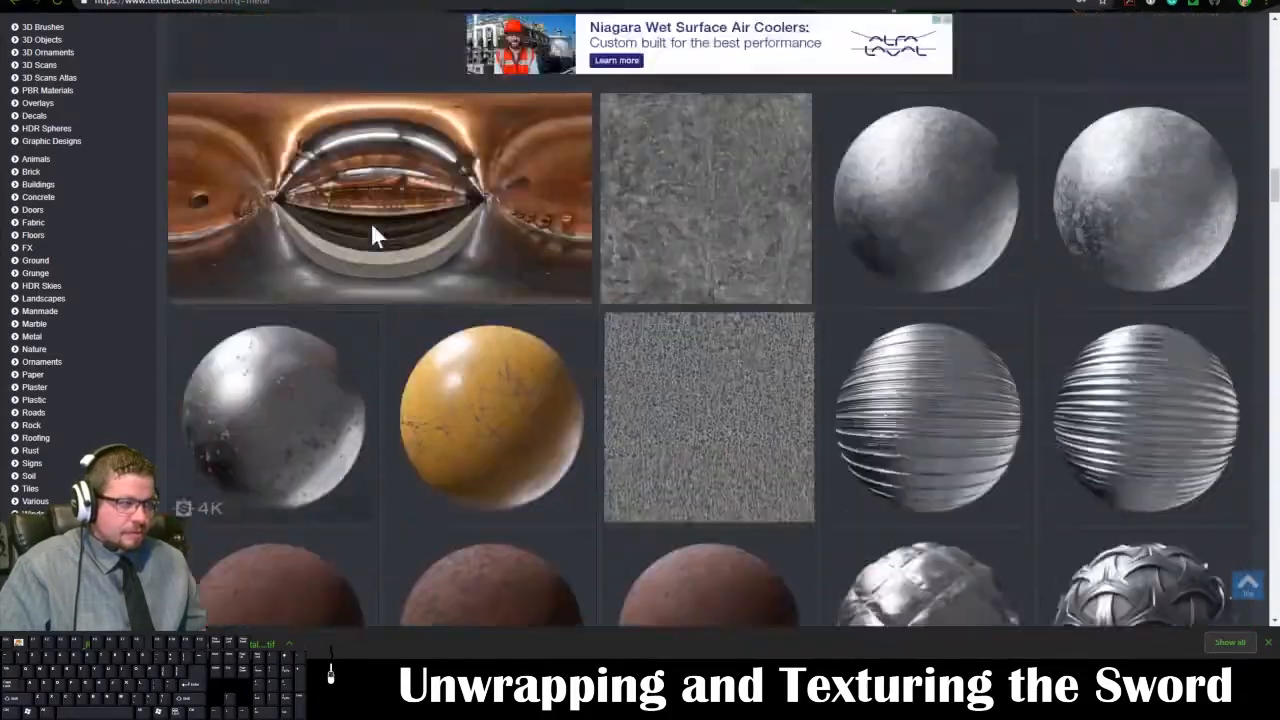
scroll(372, 237, up, 10)
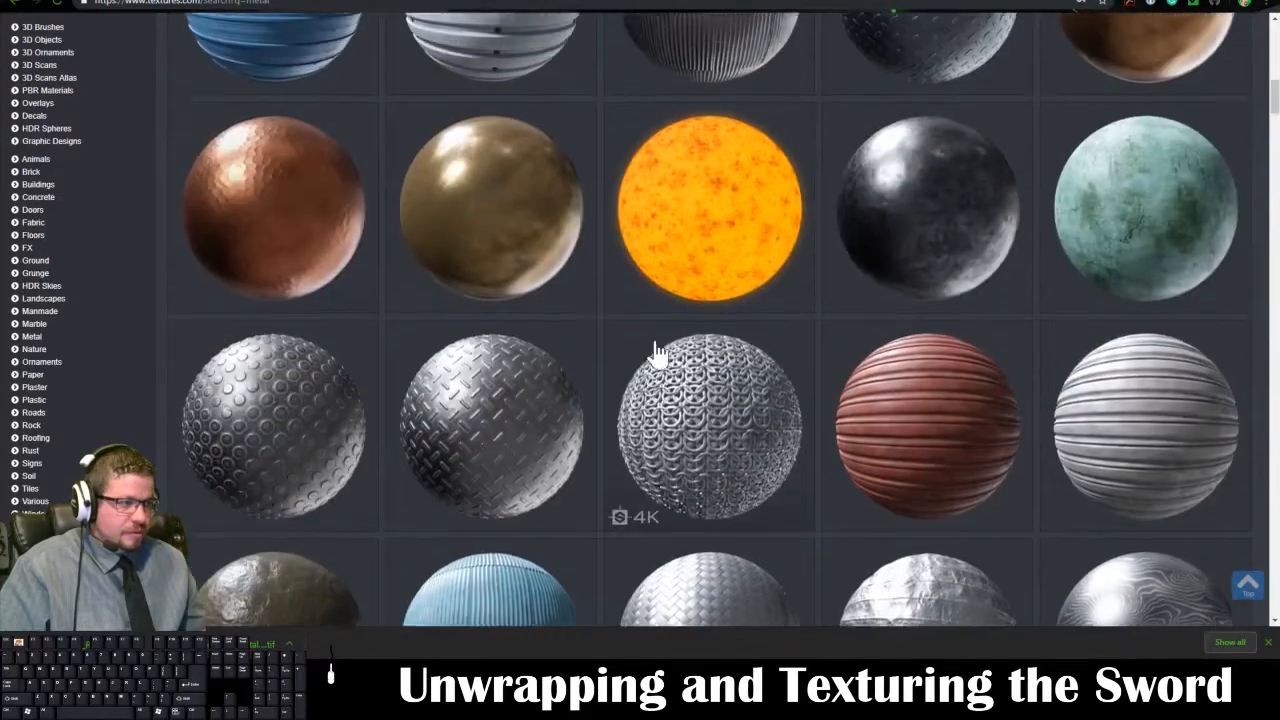
scroll(690, 220, up, 4)
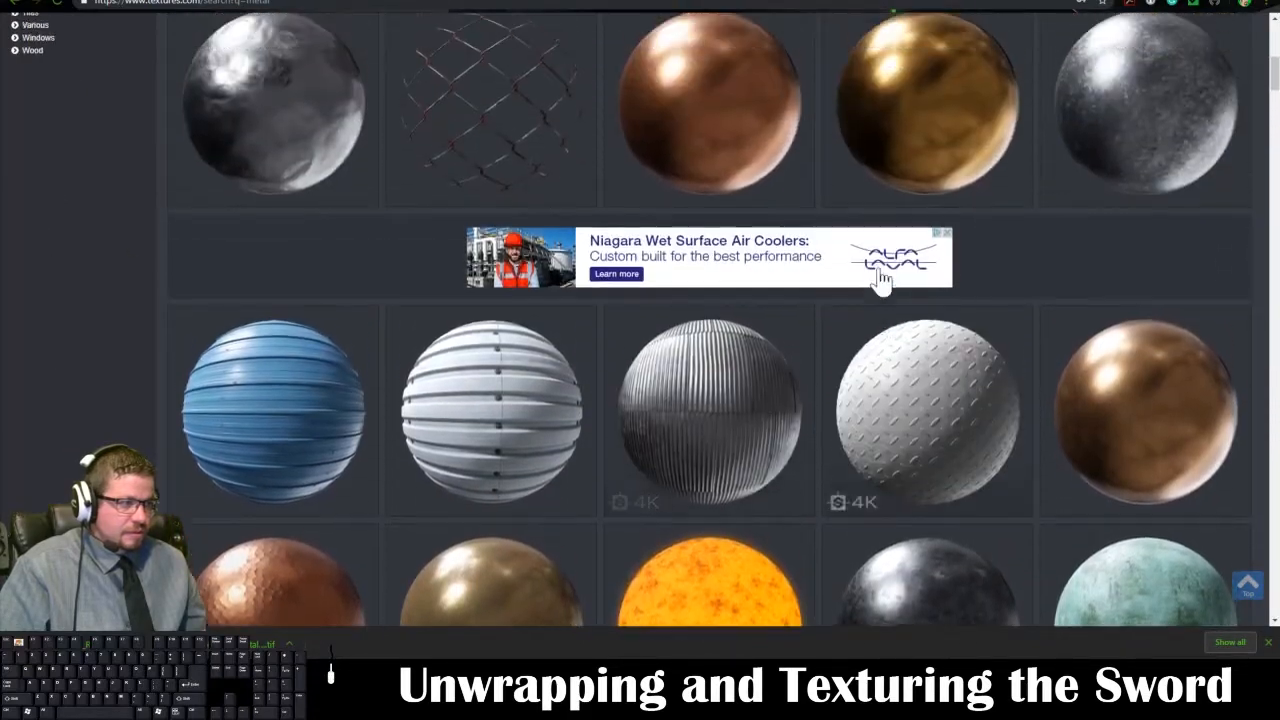
scroll(708, 173, up, 3)
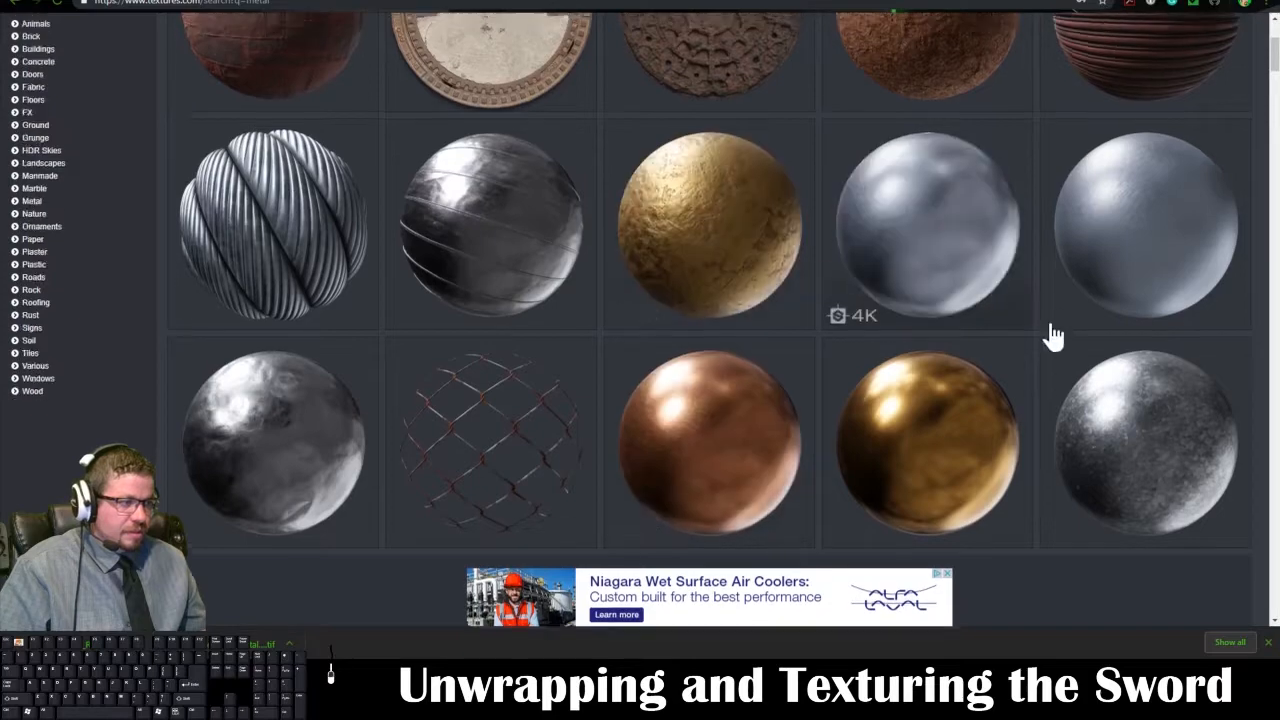
scroll(1051, 334, up, 3)
scroll(914, 386, down, 3)
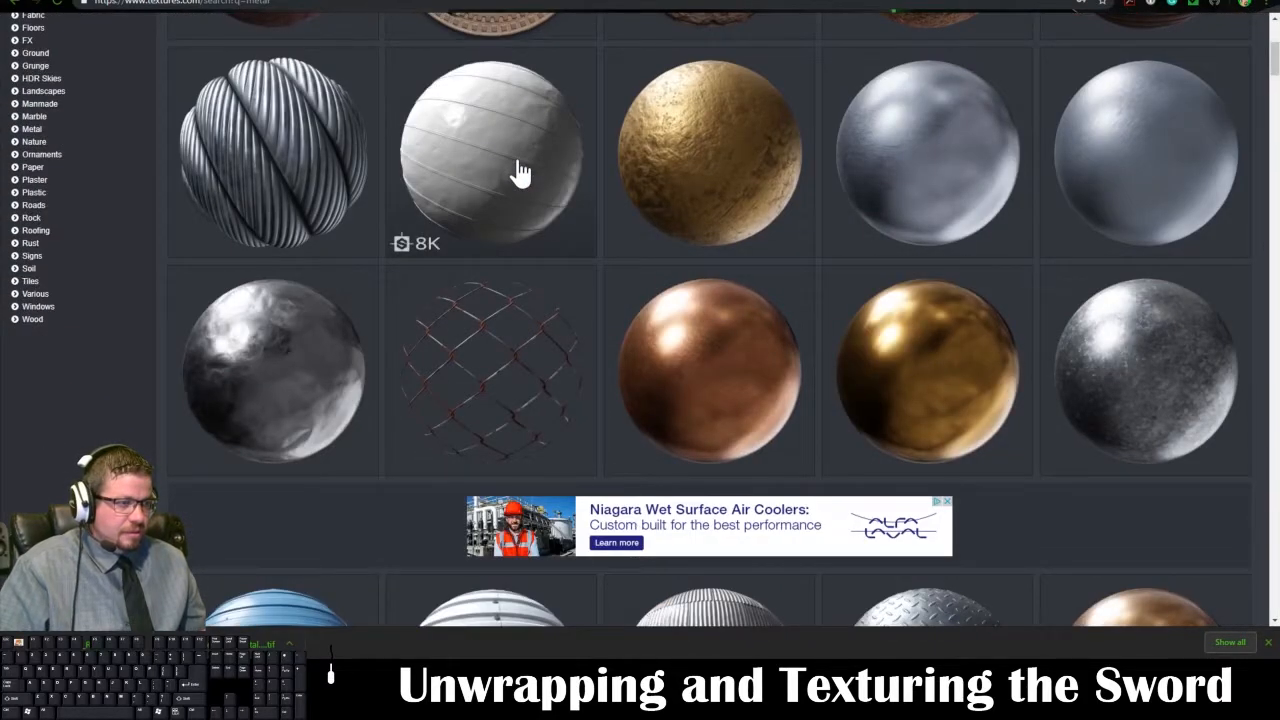
scroll(857, 380, down, 3)
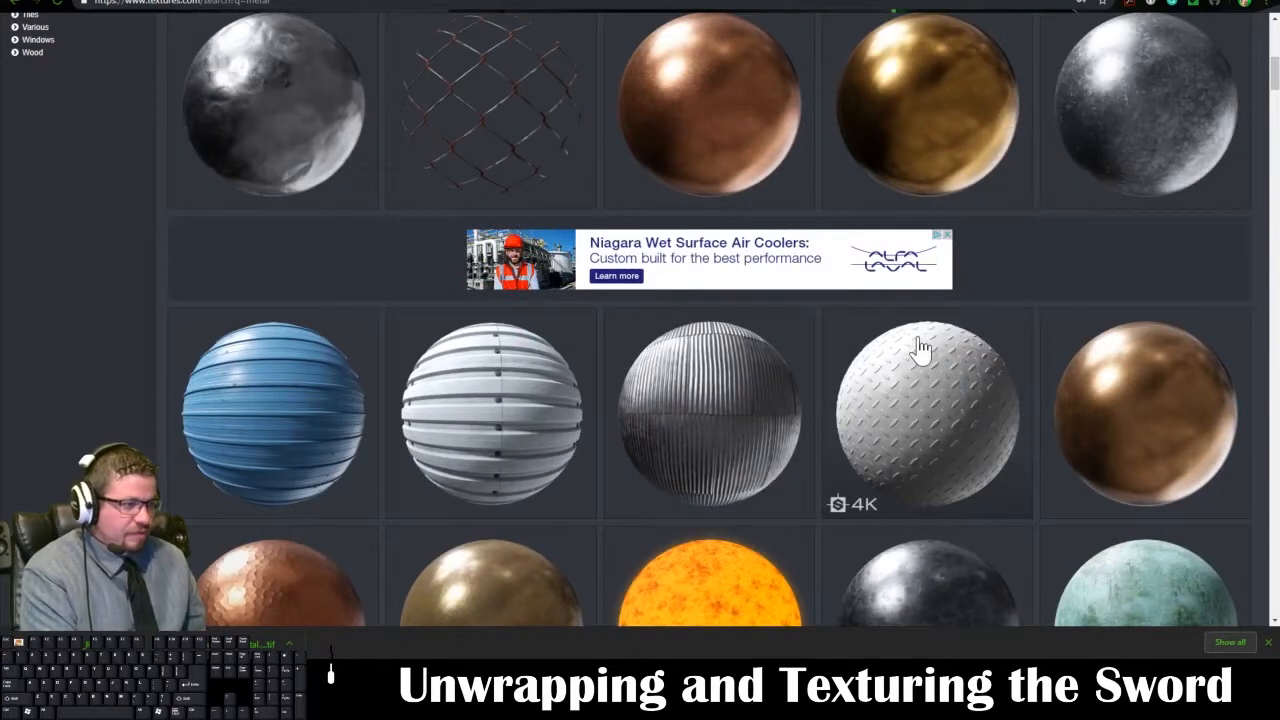
scroll(866, 337, down, 3)
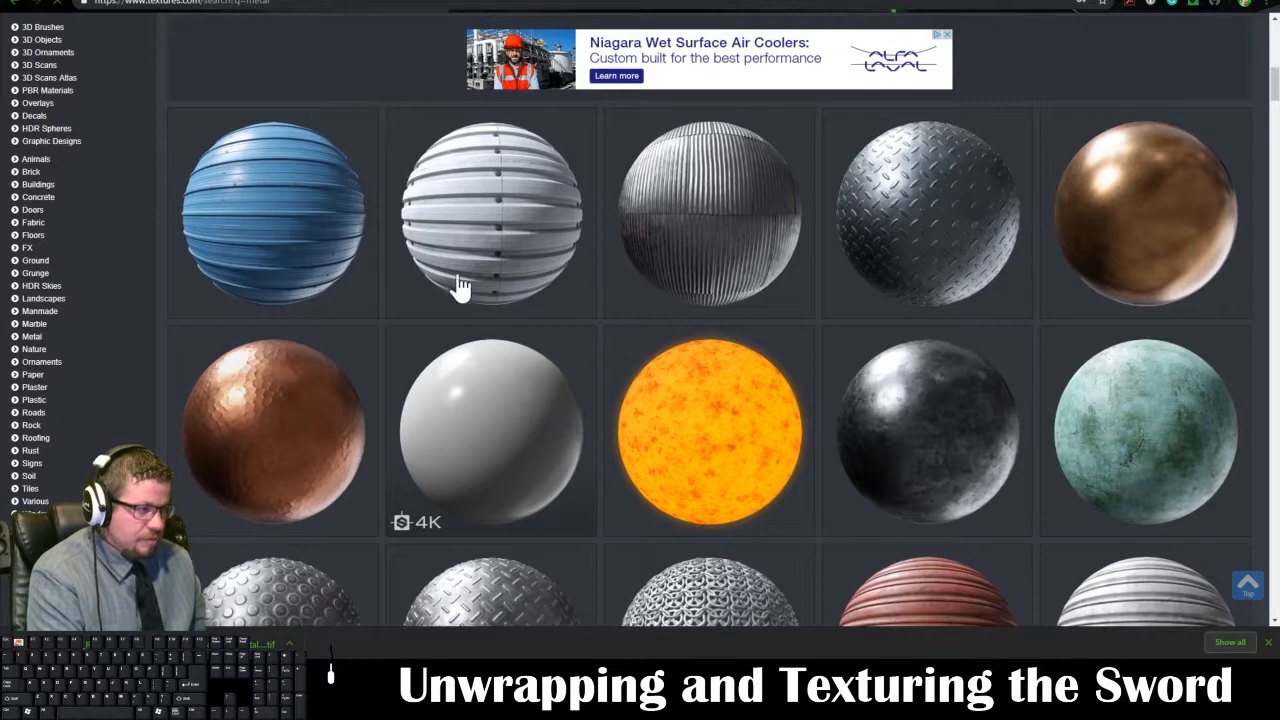
- Open the Polished Bronze material and download the medium 1024x1024 albedo map from its flat maps
click(452, 465)
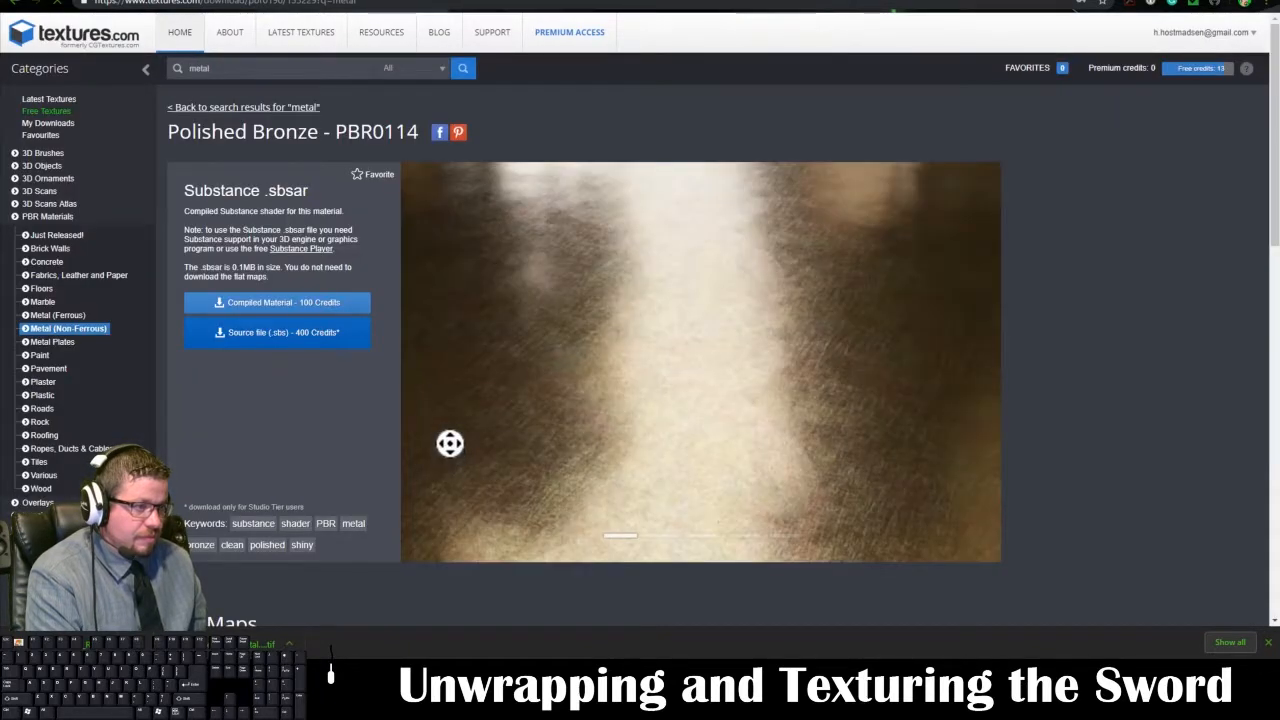
scroll(455, 455, down, 4)
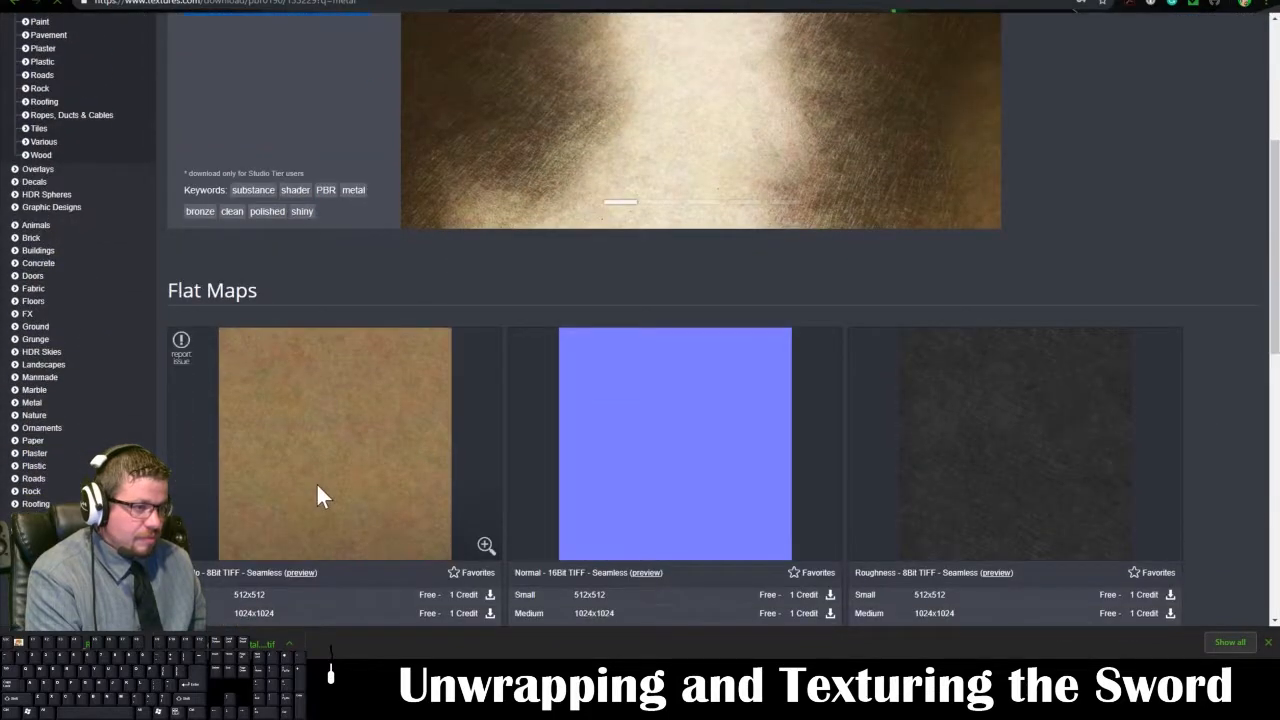
scroll(481, 445, up, 4)
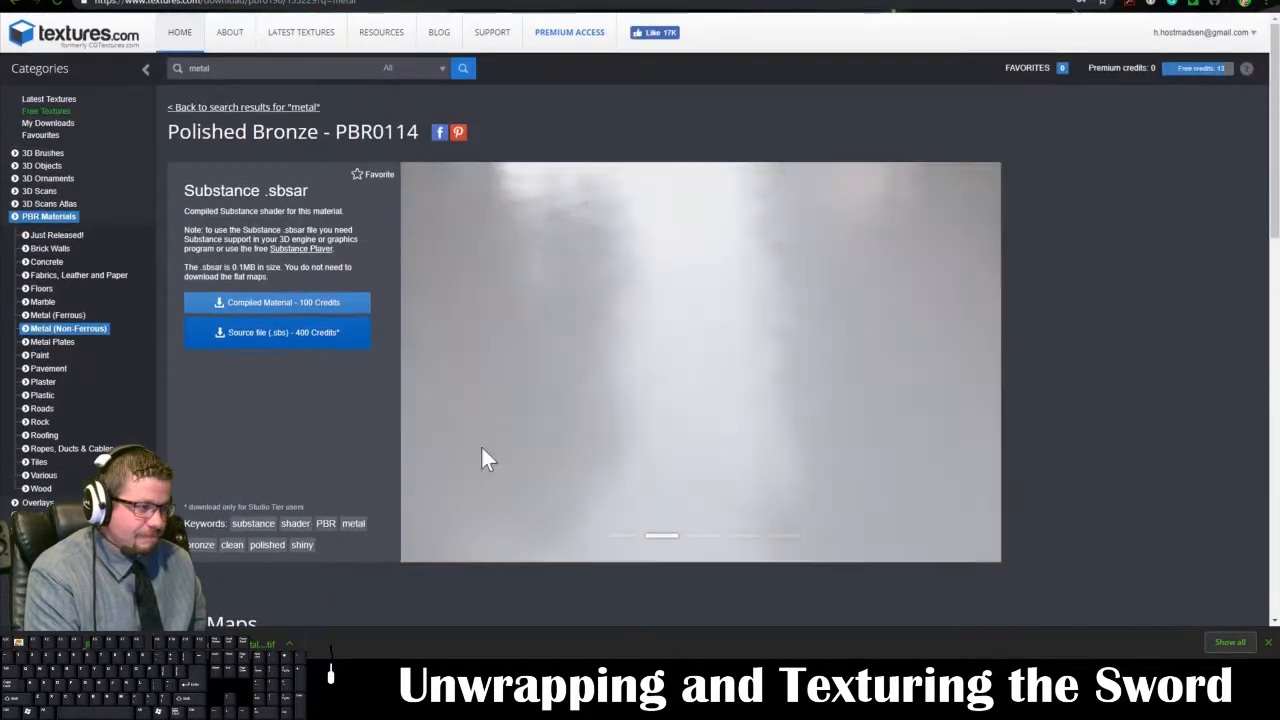
scroll(444, 578, down, 1)
scroll(440, 576, down, 4)
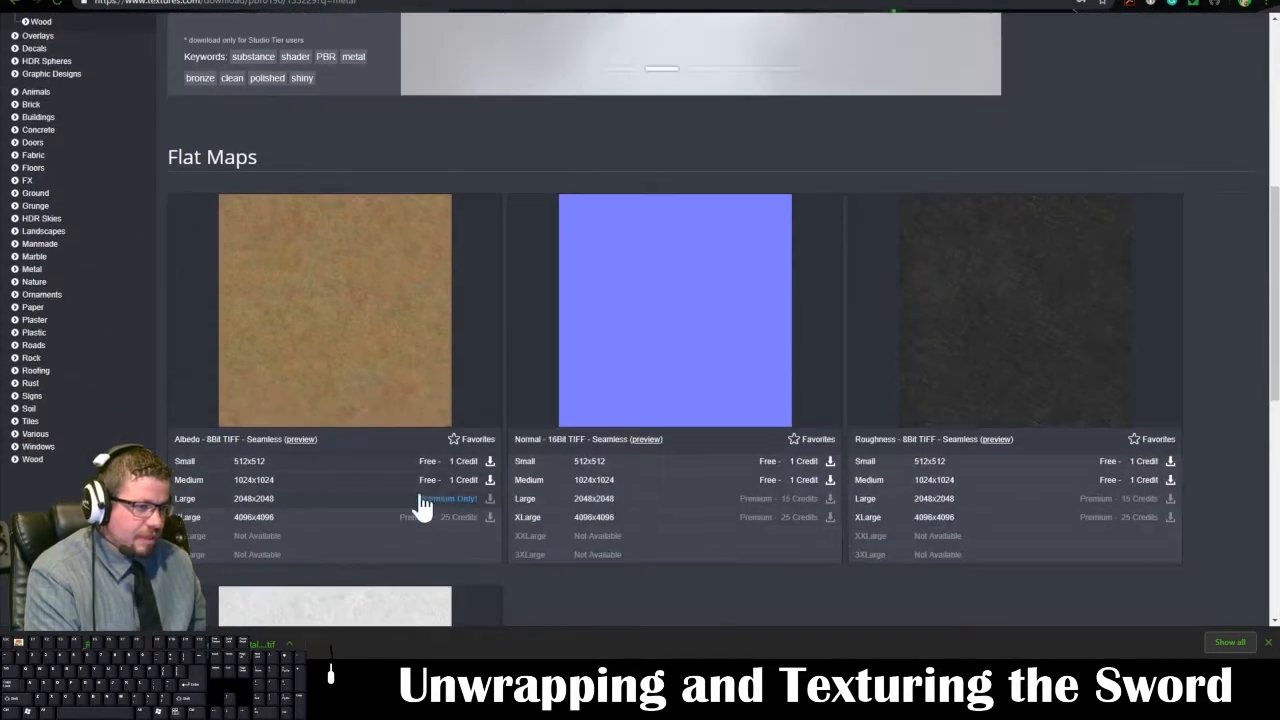
scroll(583, 506, up, 3)
scroll(394, 528, down, 3)
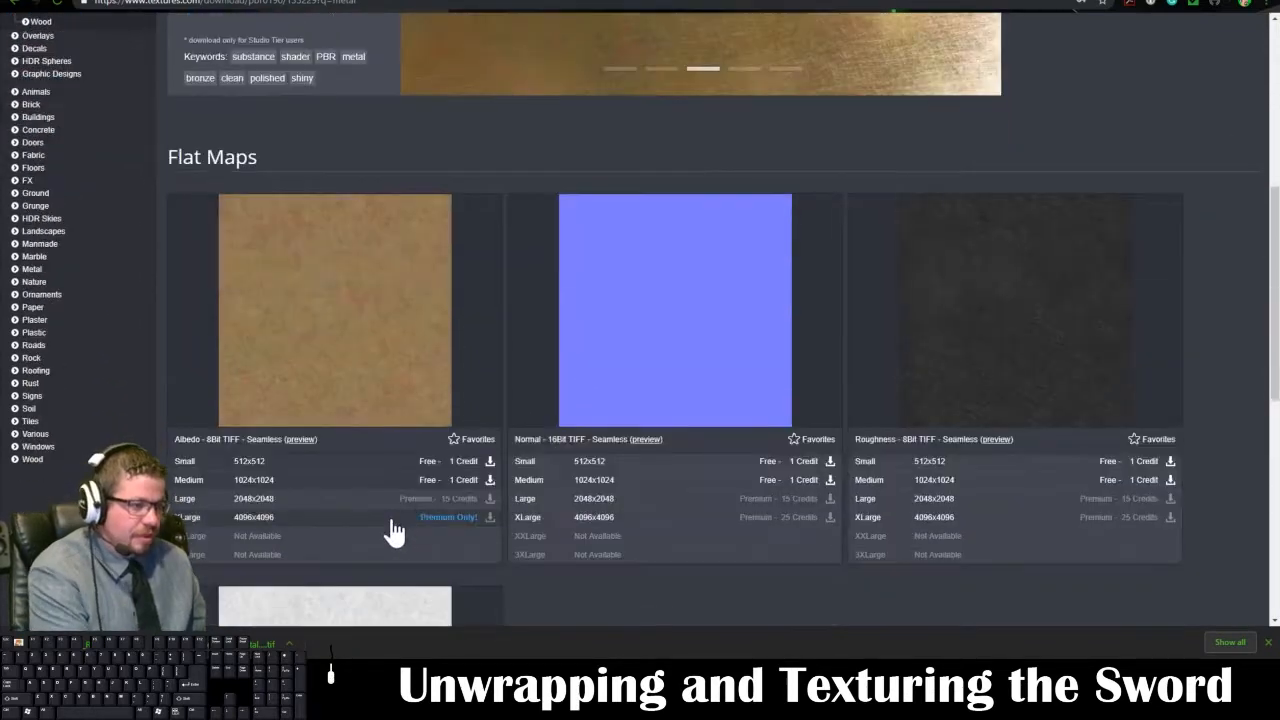
click(490, 480)
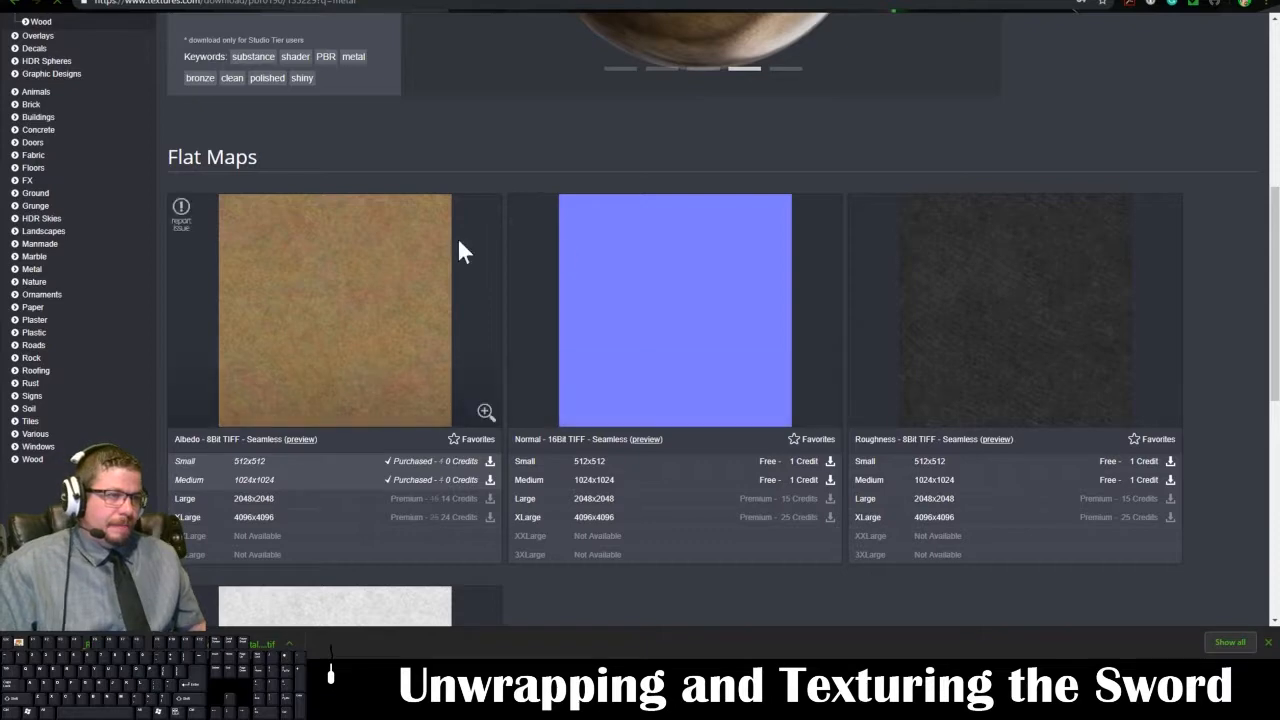
- Return to the metal search results, open Galvanized Metal 1 and download its medium 1024x1024 albedo map
key(alt+Left)
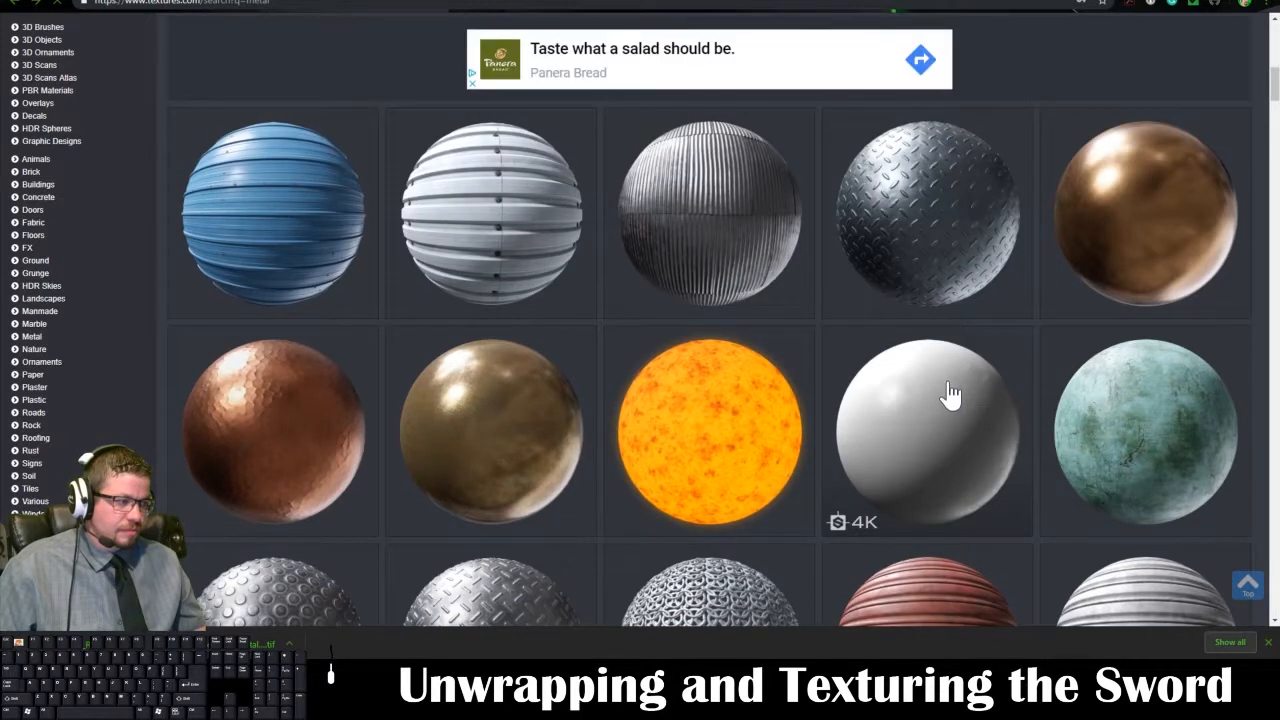
click(952, 418)
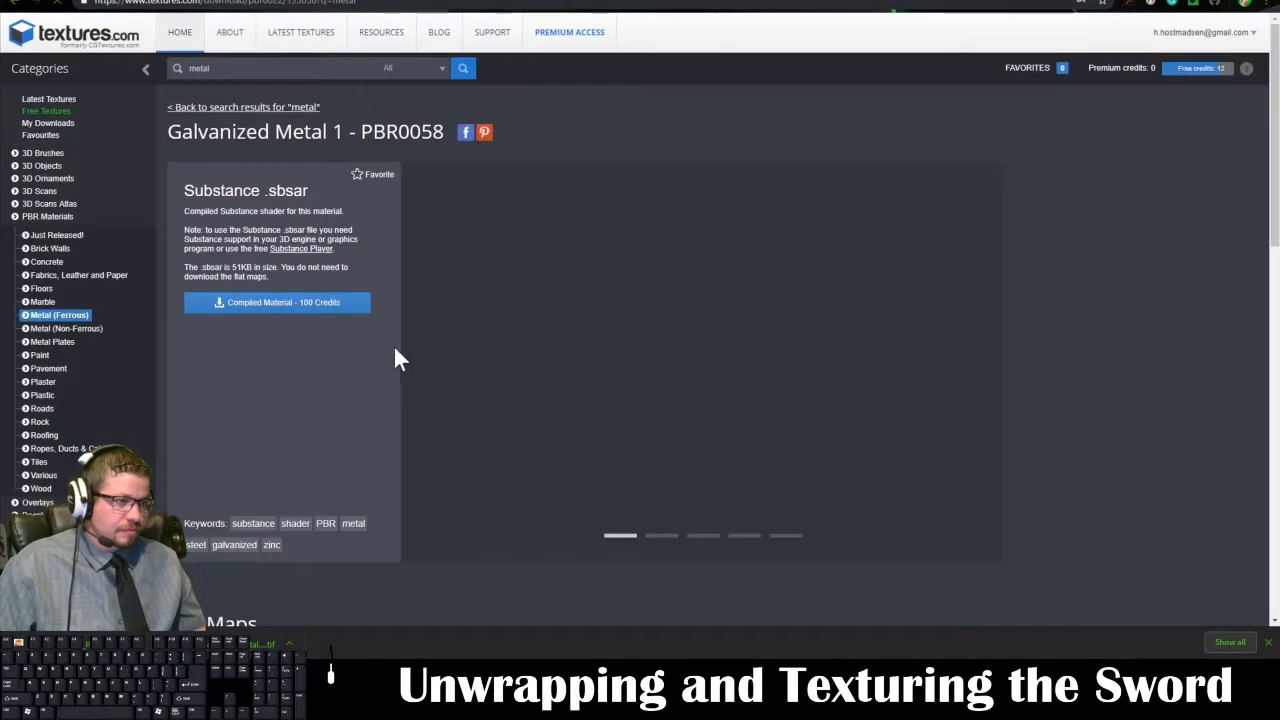
scroll(395, 360, down, 5)
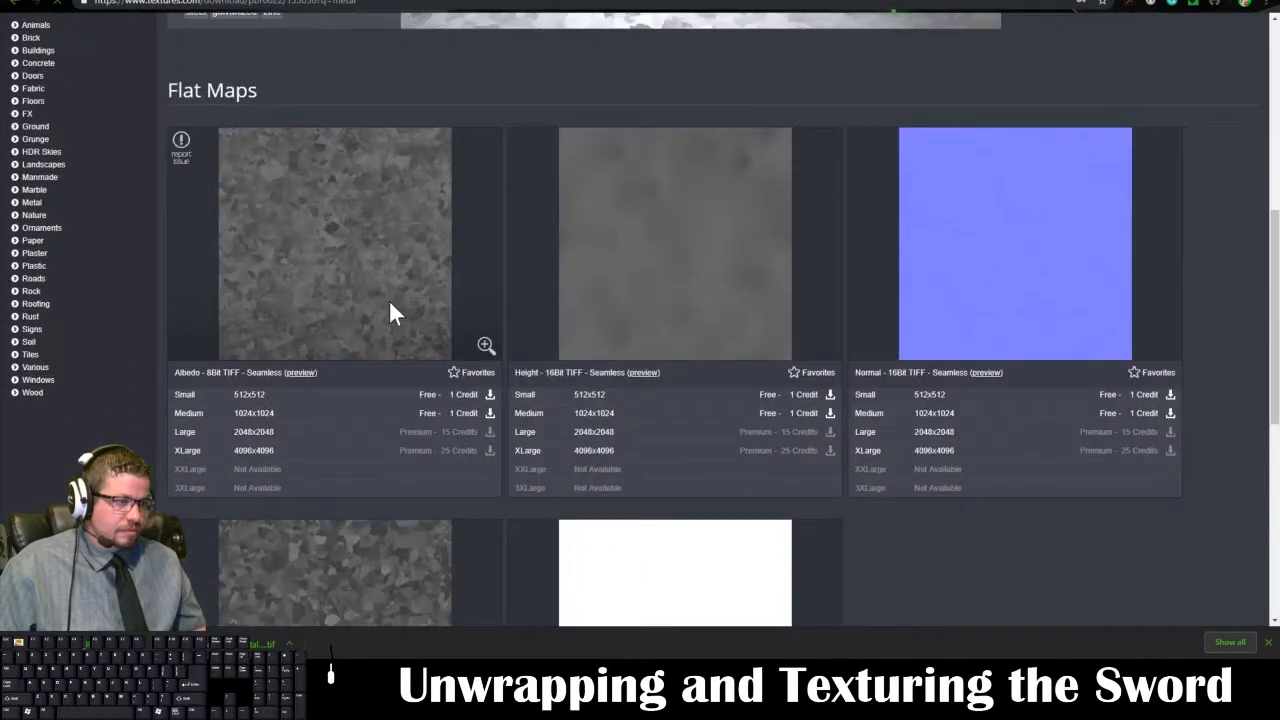
click(478, 418)
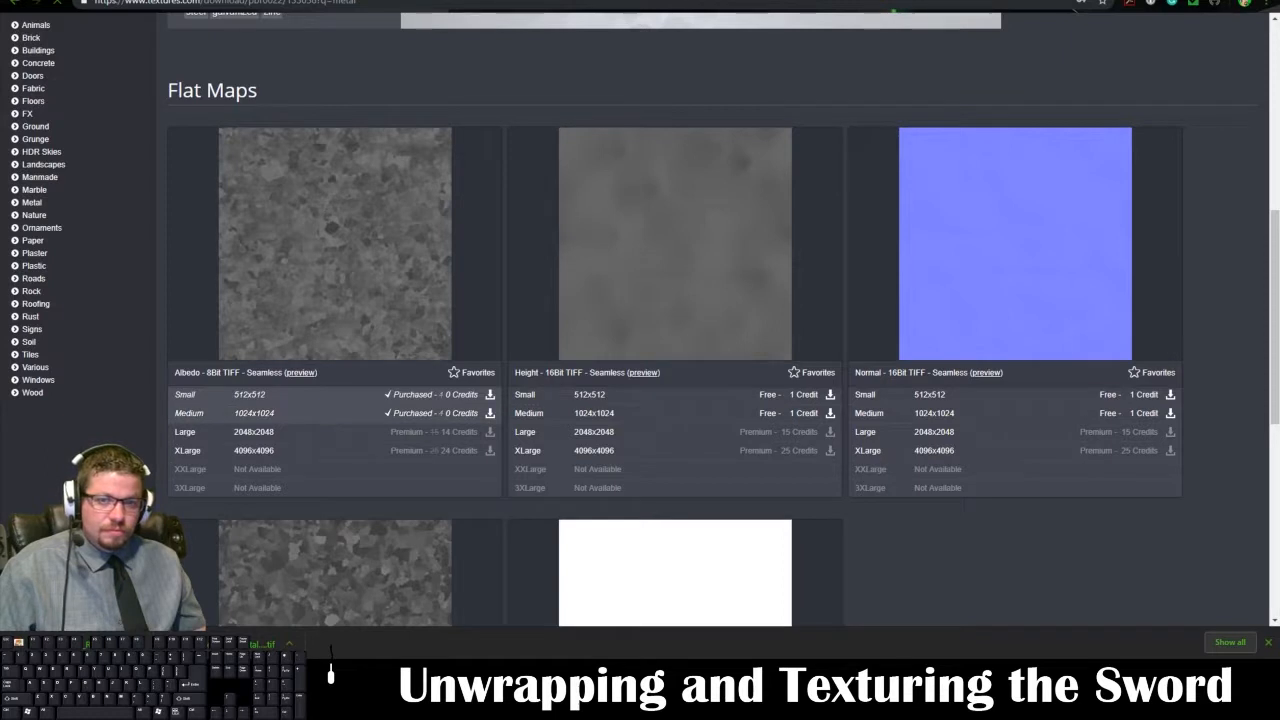
- Show the downloaded texture TIFF files, including the TexturesCom_Metal map, in their download folder
click(288, 643)
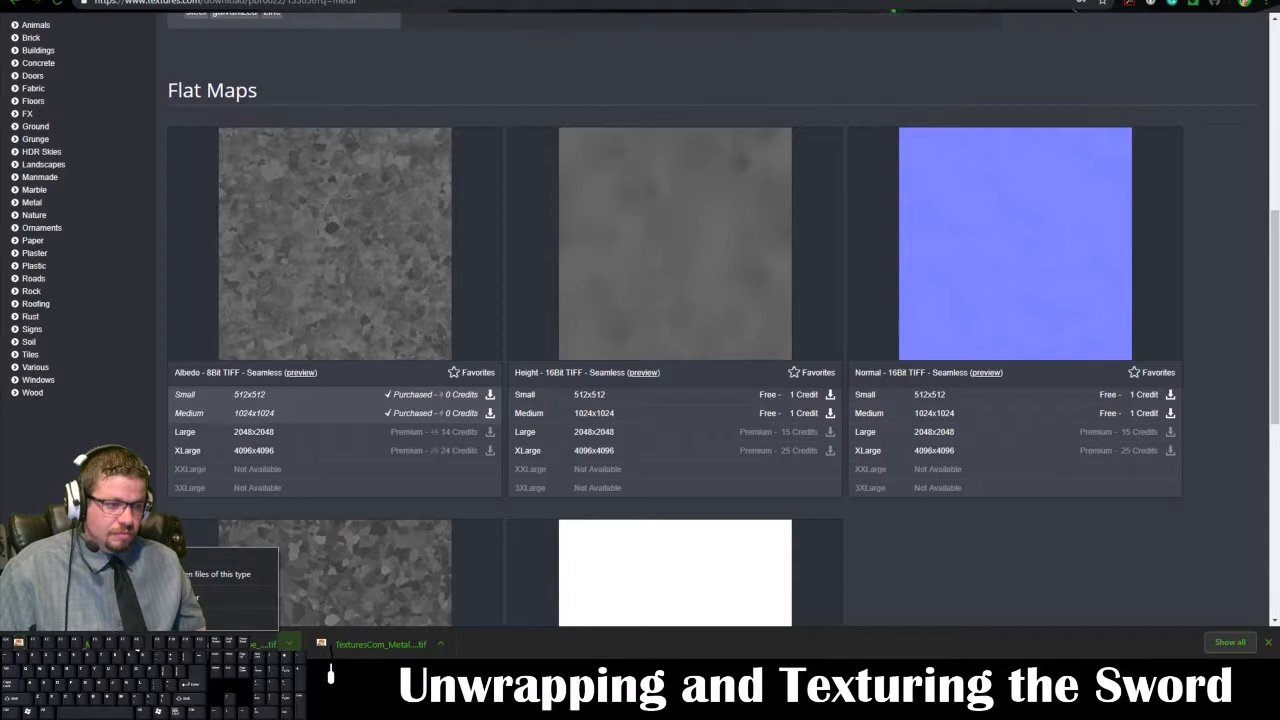
click(232, 597)
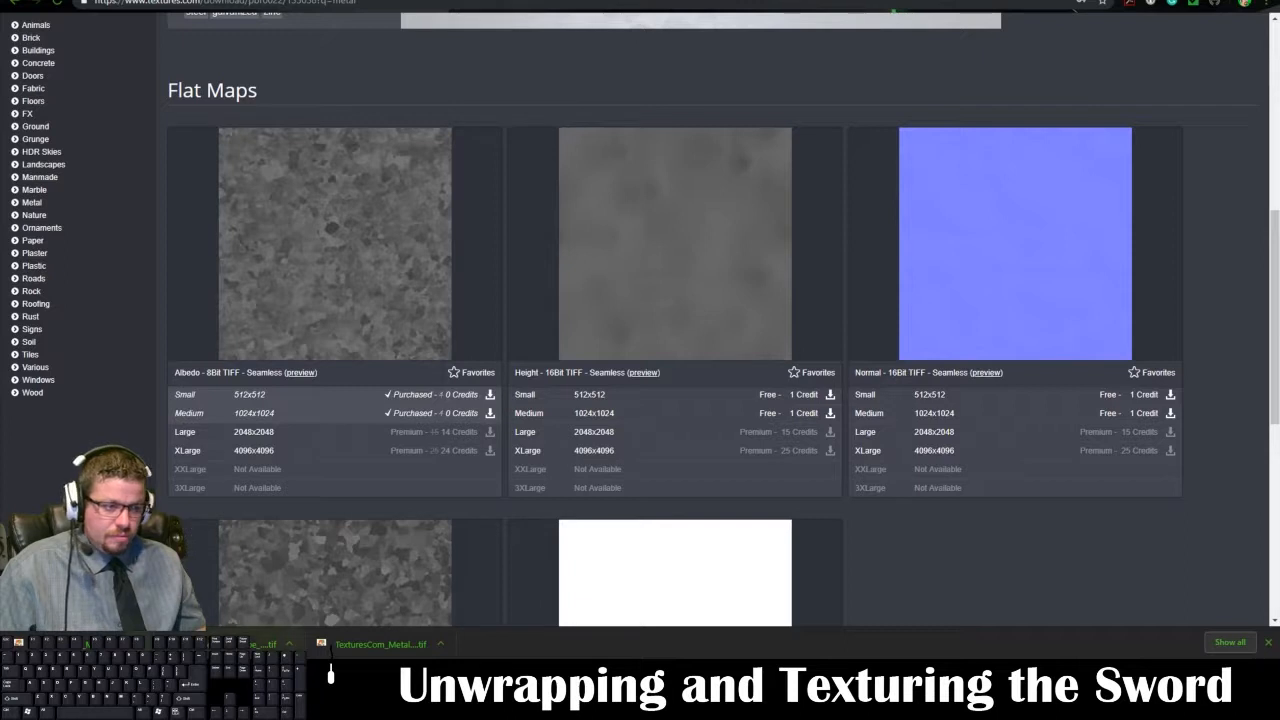
click(444, 641)
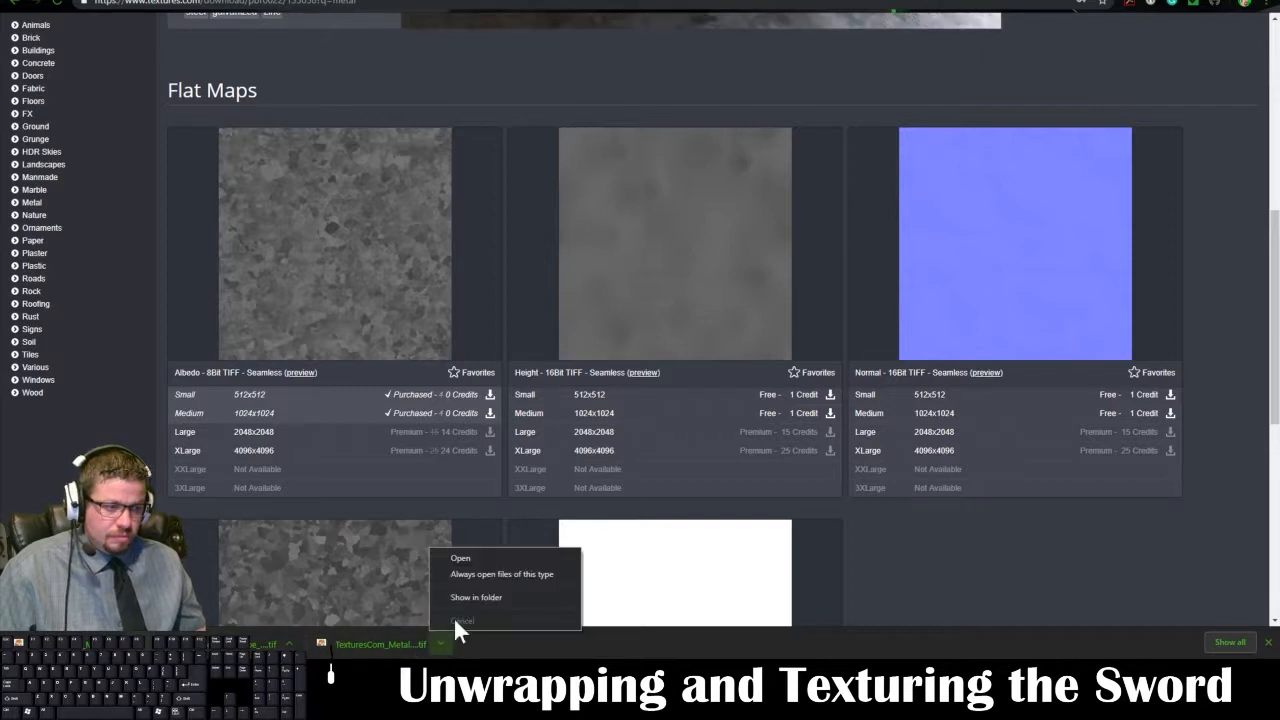
click(476, 604)
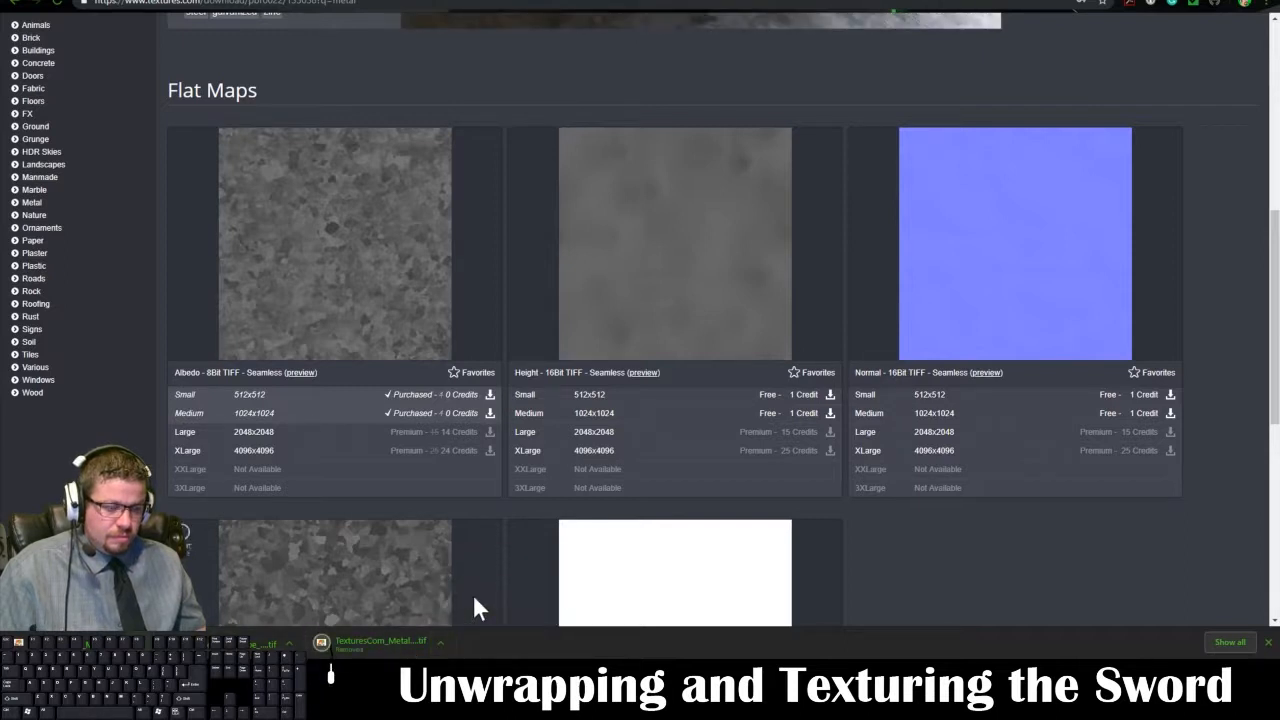
click(440, 643)
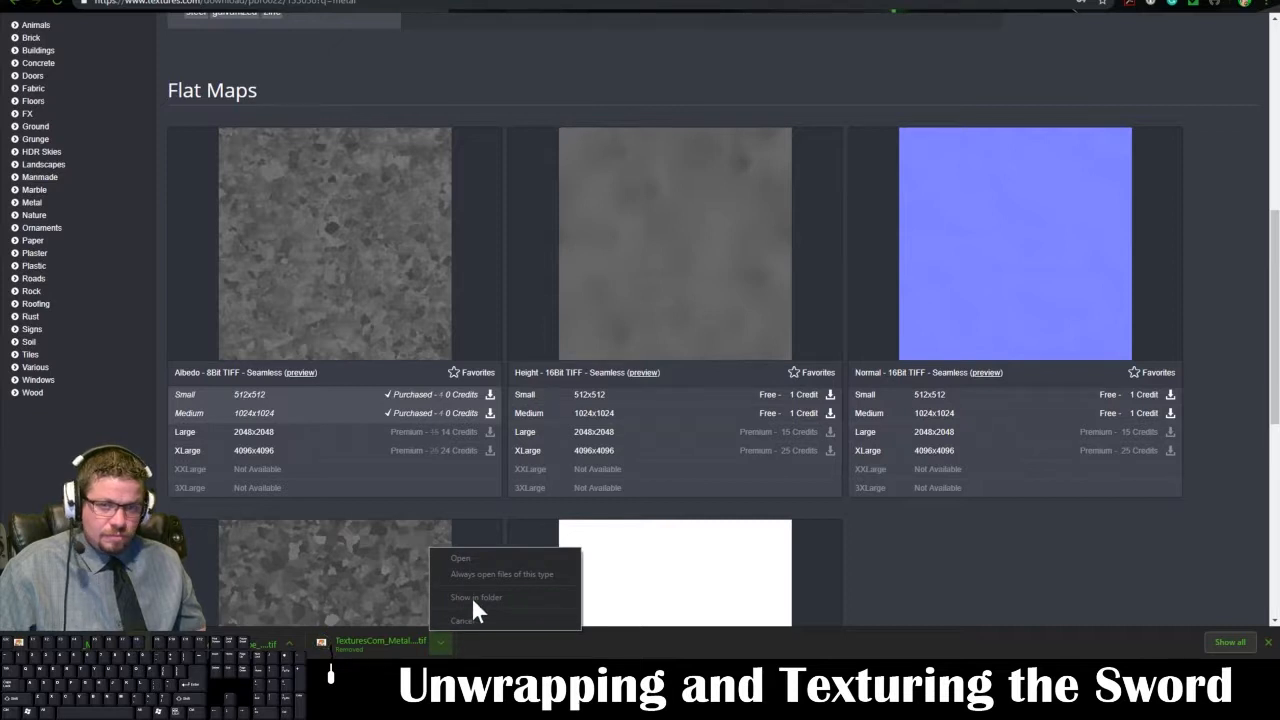
click(480, 637)
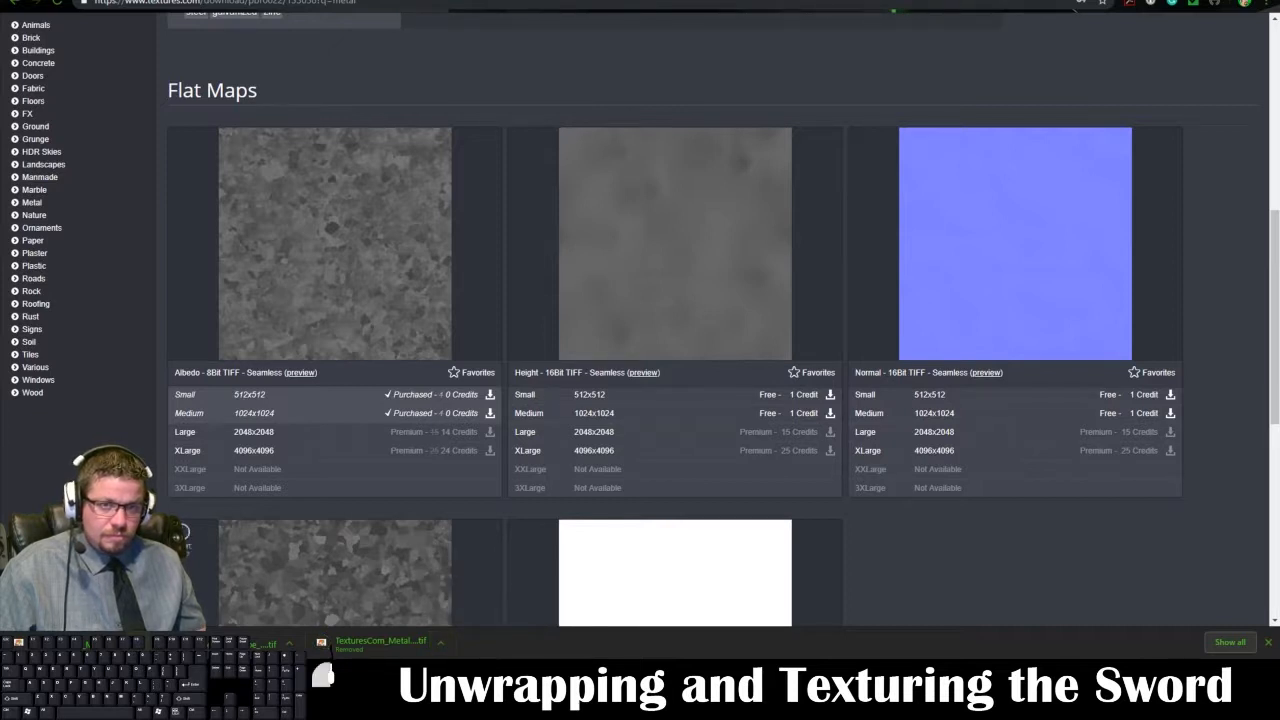
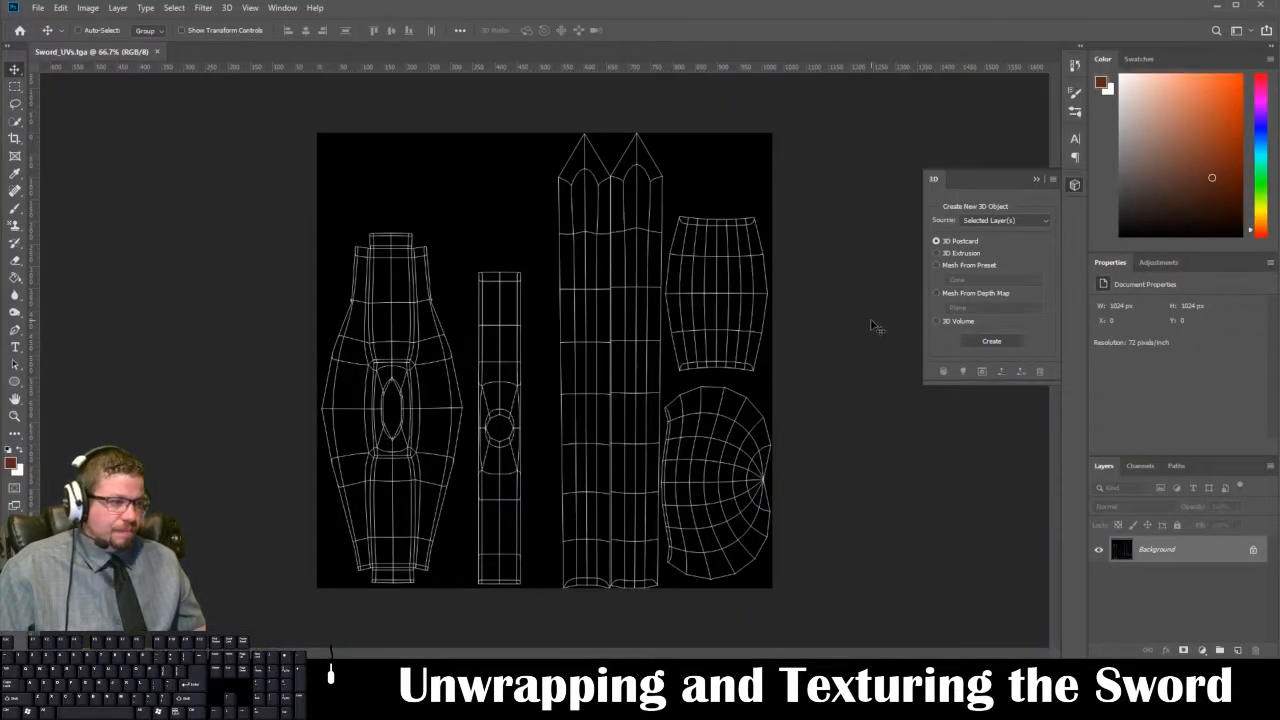
- In Photoshop, open the FineGold, Galvanized, Medieval and Rope NaturalSisal albedo TIFFs from Sword_Texturing, and close the Sword_UVs.tga document
click(38, 9)
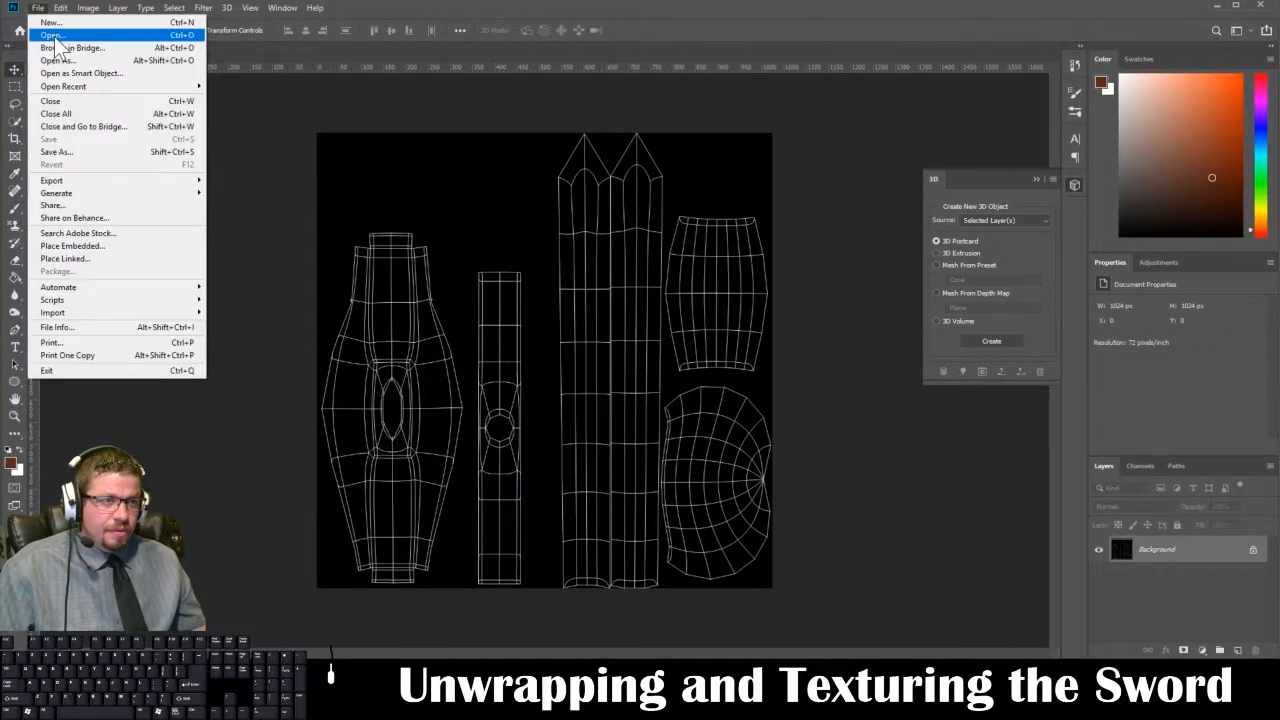
click(58, 36)
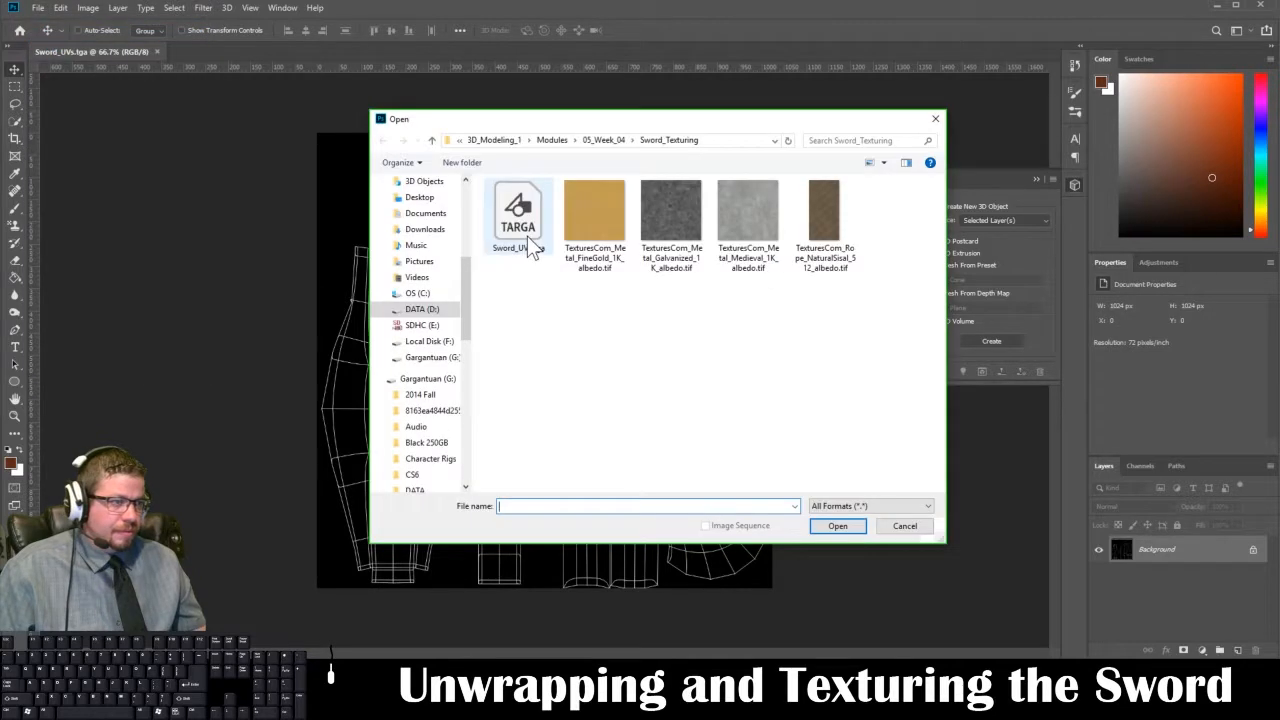
click(575, 222)
shift+click(830, 237)
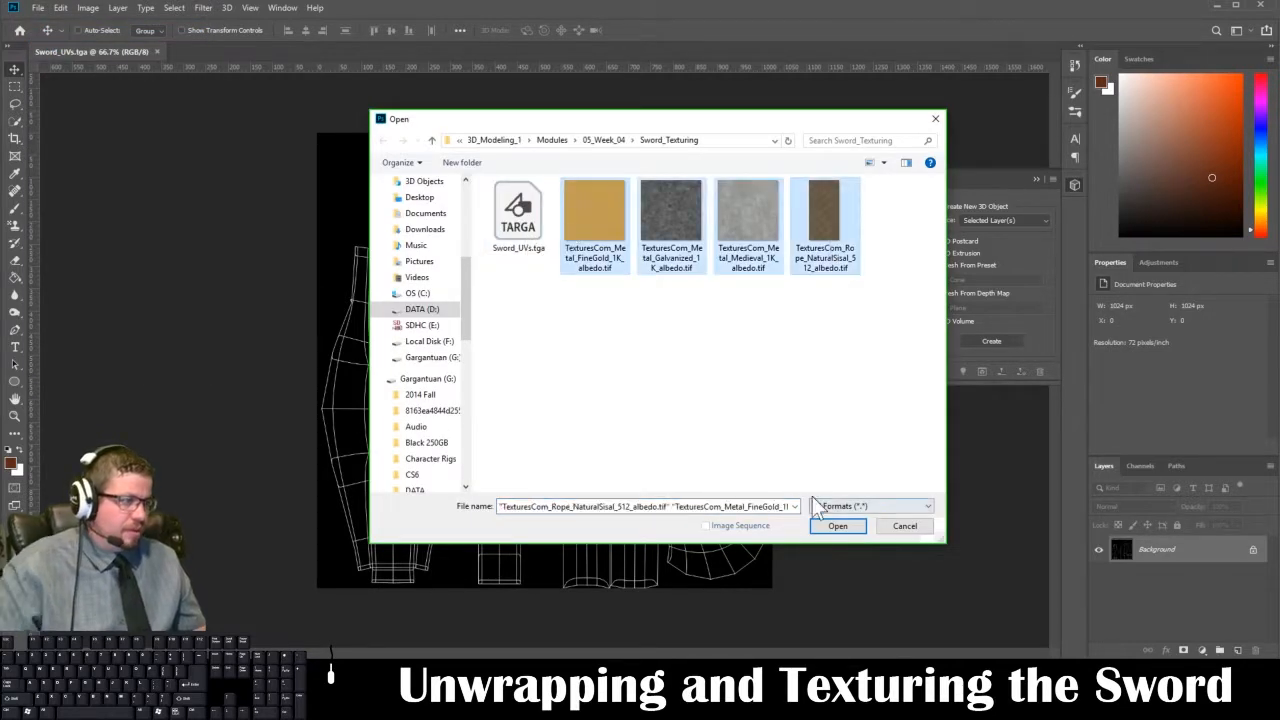
click(823, 525)
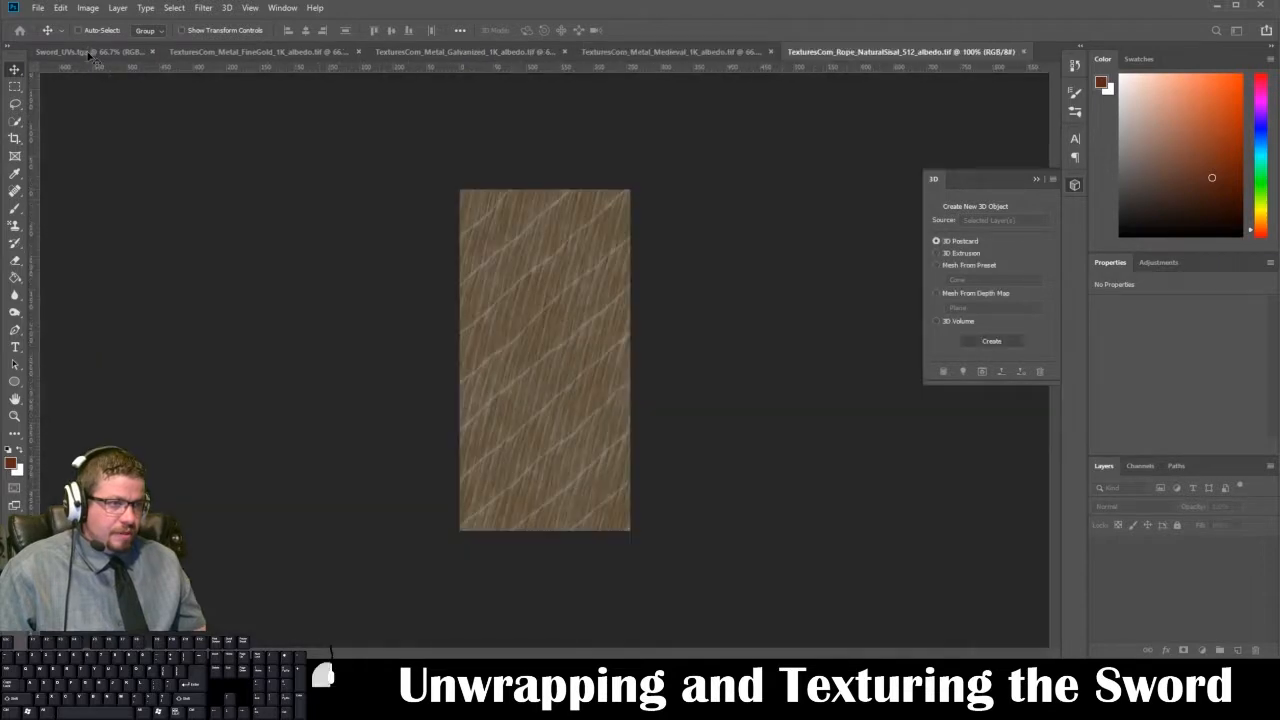
click(87, 52)
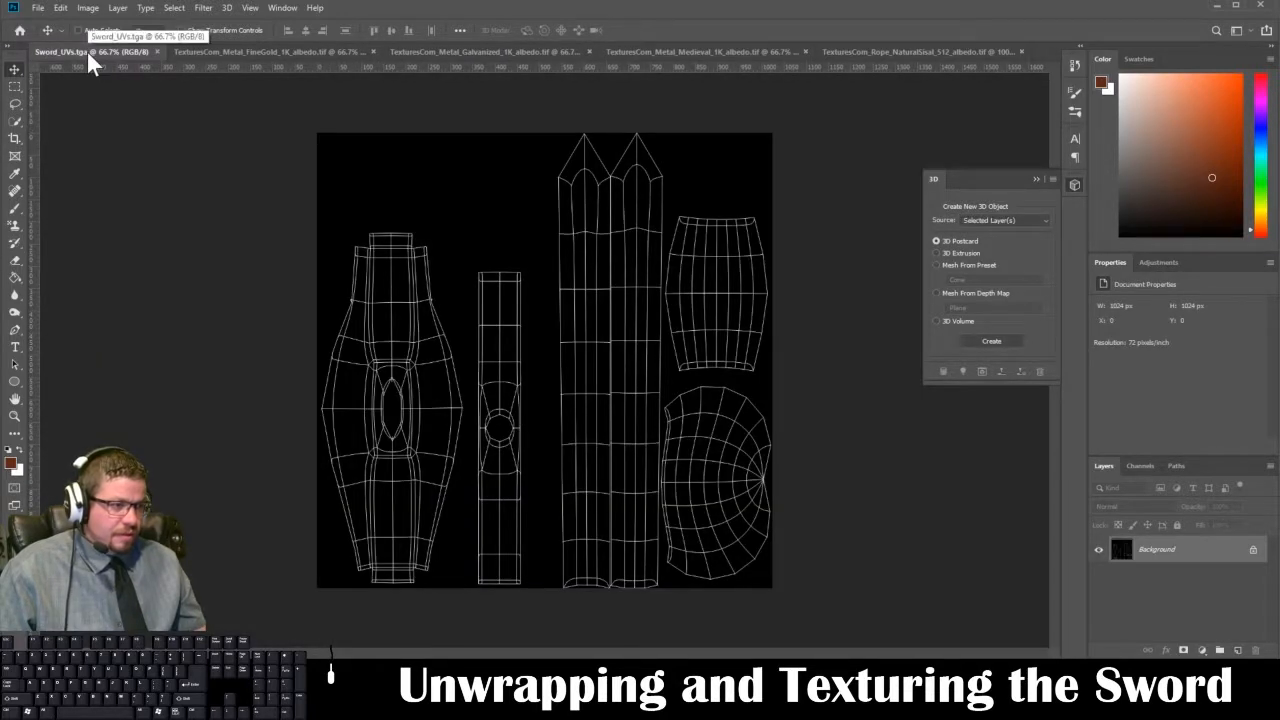
click(158, 51)
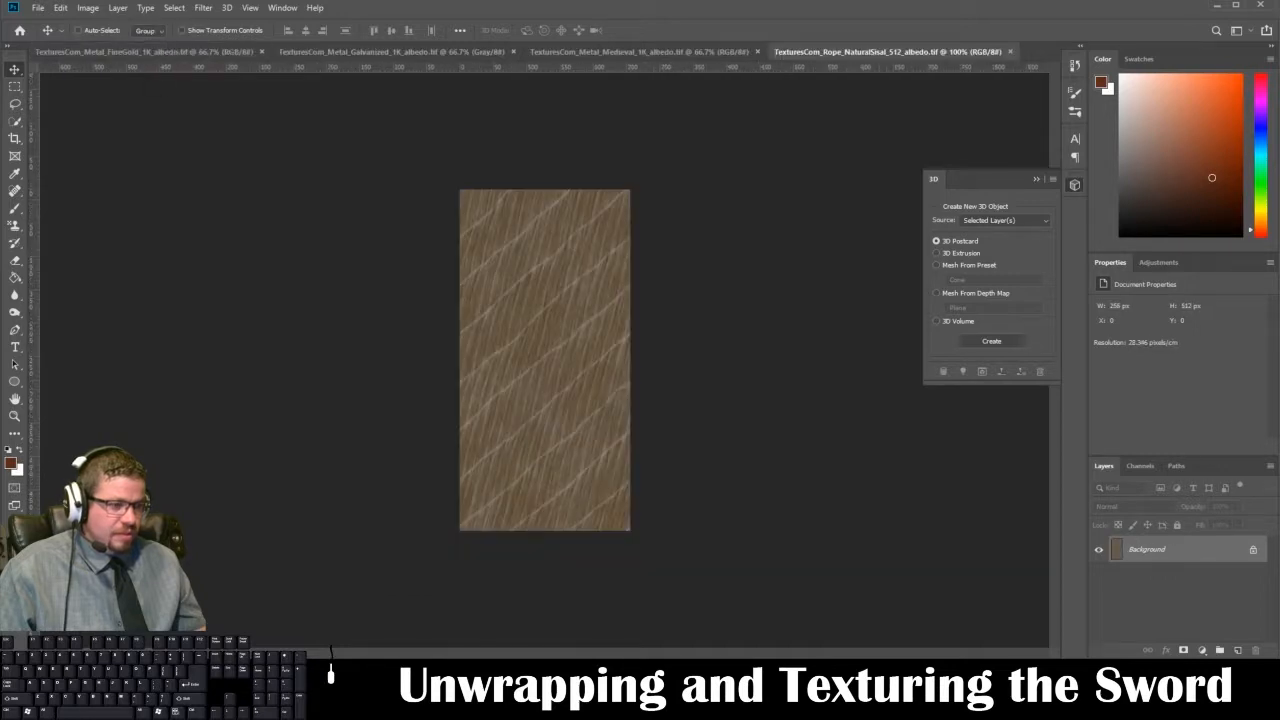
- Switch to Maya, turn off the sword's smooth mesh preview and select all of its UVs in the UV Editor
click(385, 614)
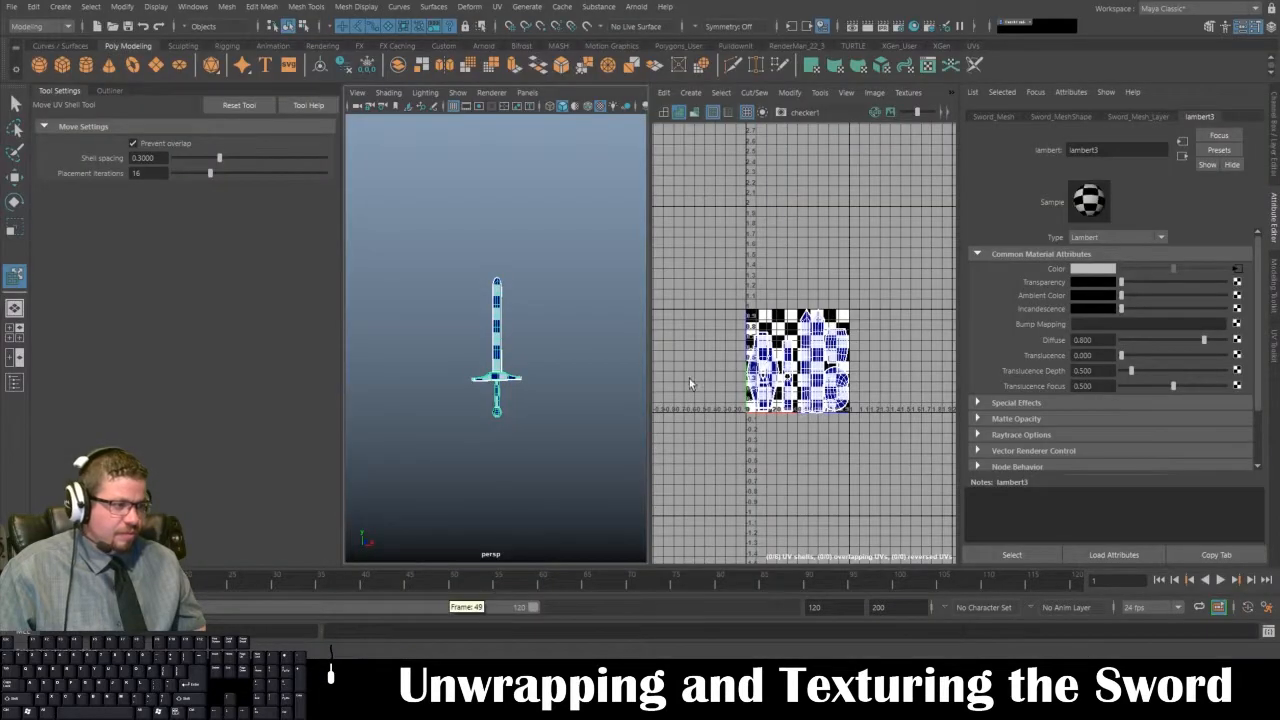
scroll(785, 350, up, 10)
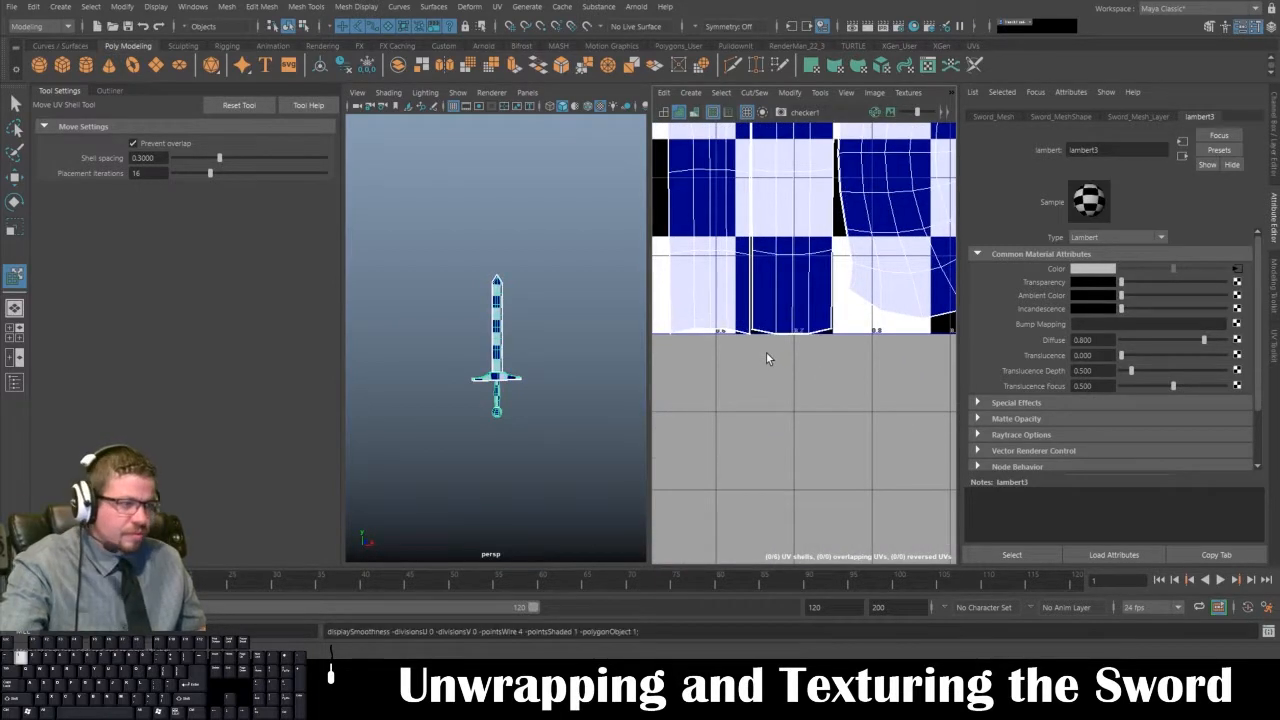
scroll(721, 367, down, 5)
scroll(721, 367, down, 4)
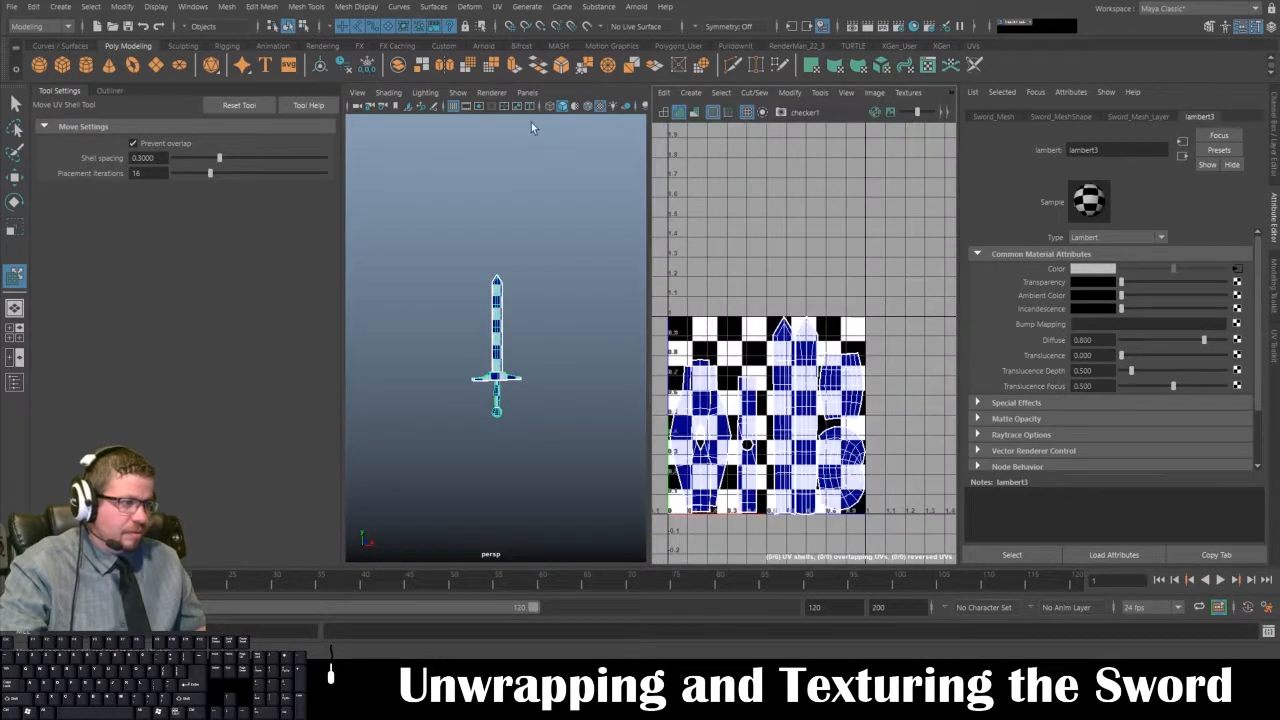
click(812, 91)
click(825, 203)
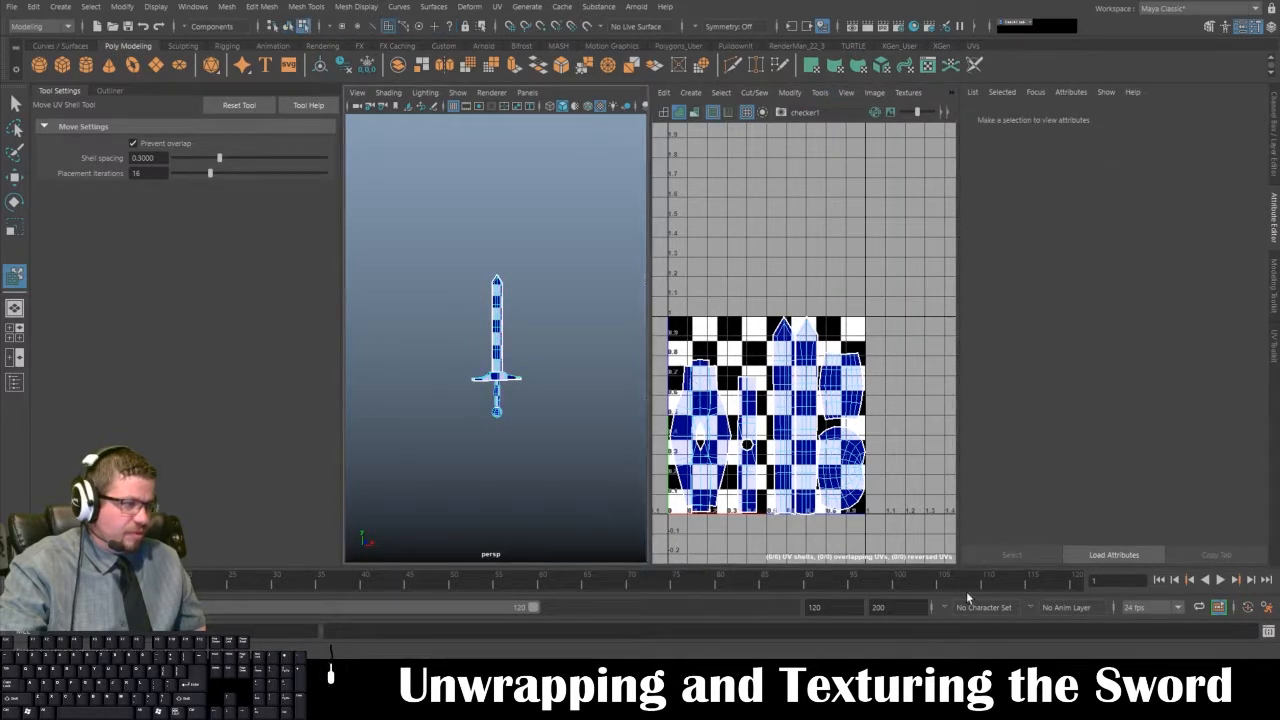
click(800, 327)
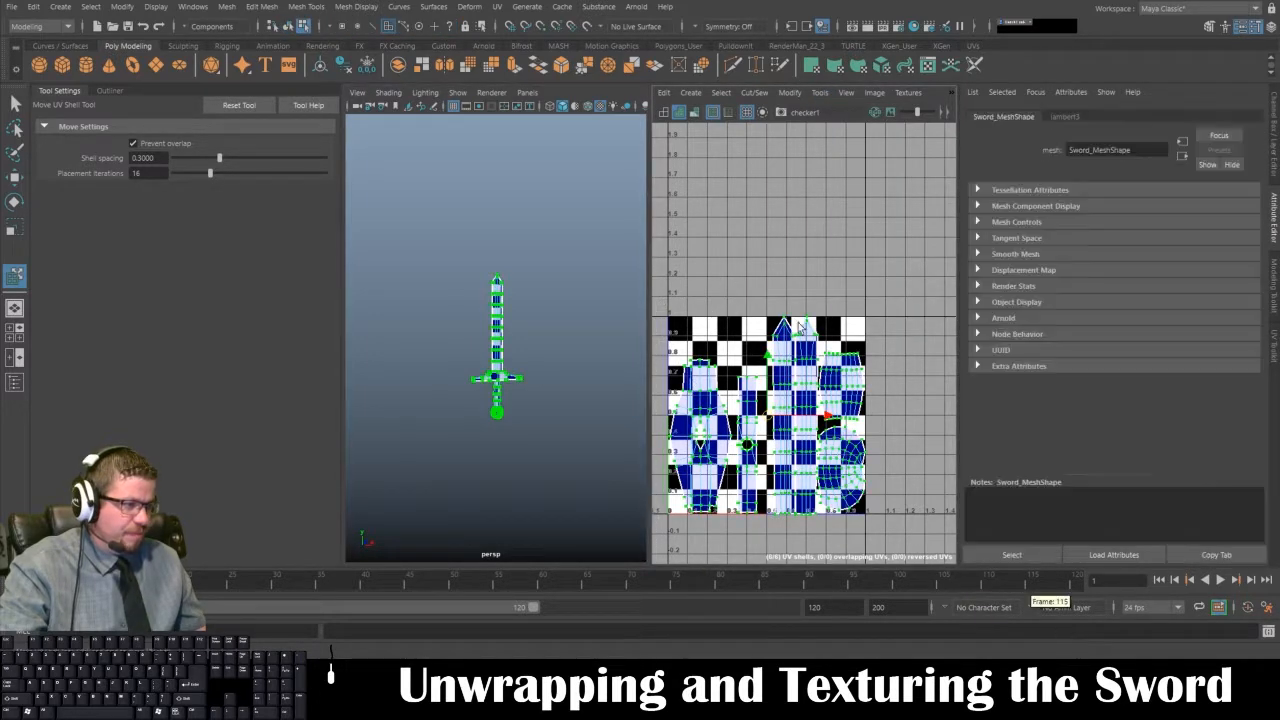
- Export a new UV snapshot of the sword, overwriting Sword_UVs.tga in the Sword_Texturing folder
click(874, 93)
click(906, 317)
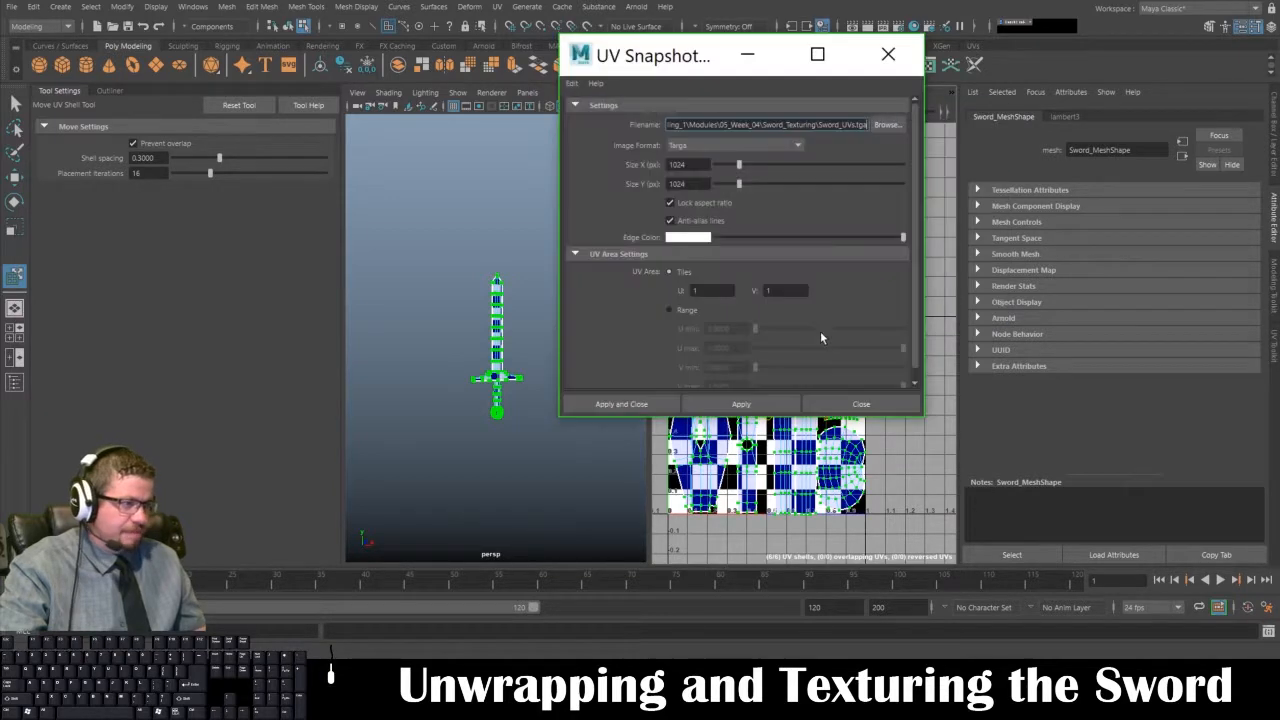
click(884, 124)
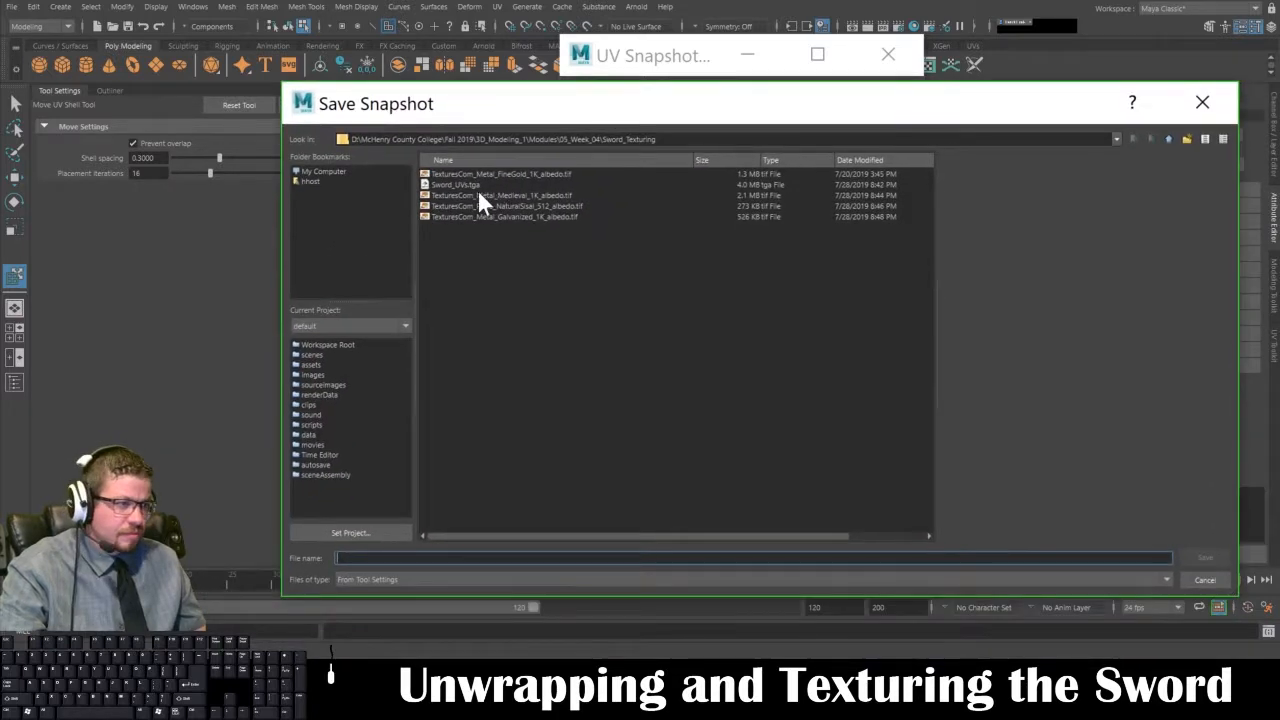
click(477, 184)
click(1212, 555)
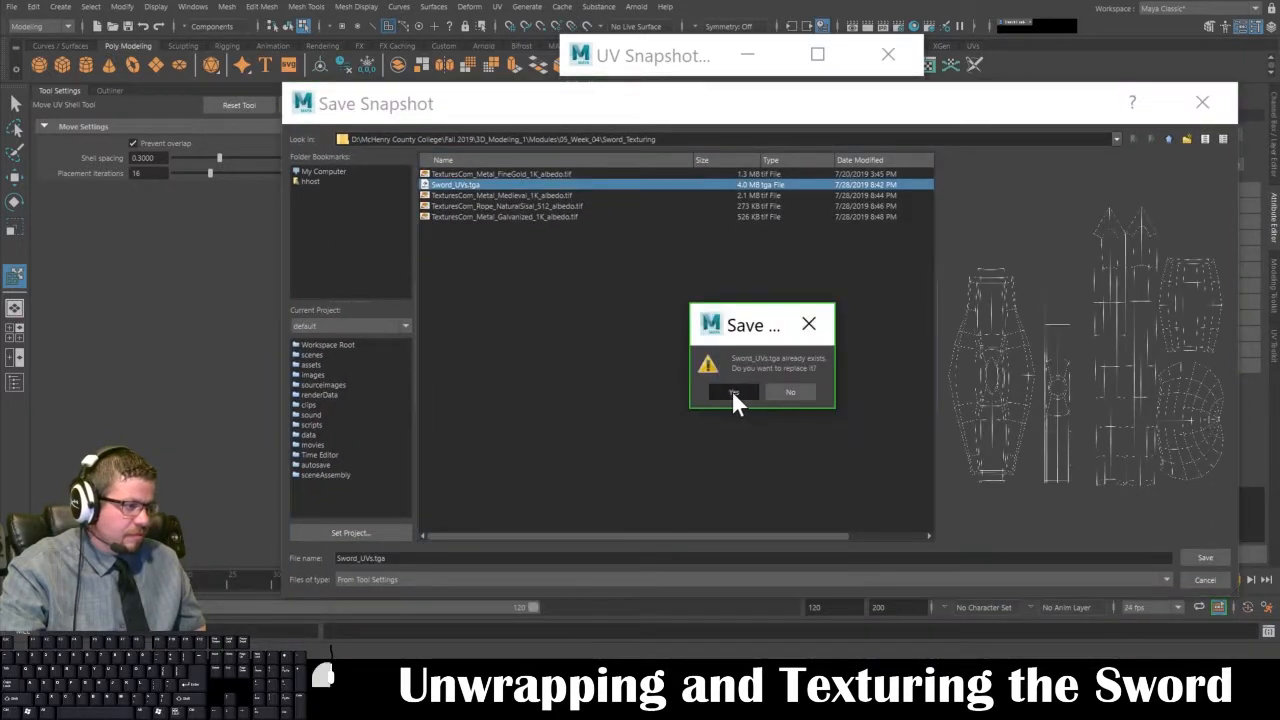
click(732, 392)
click(622, 404)
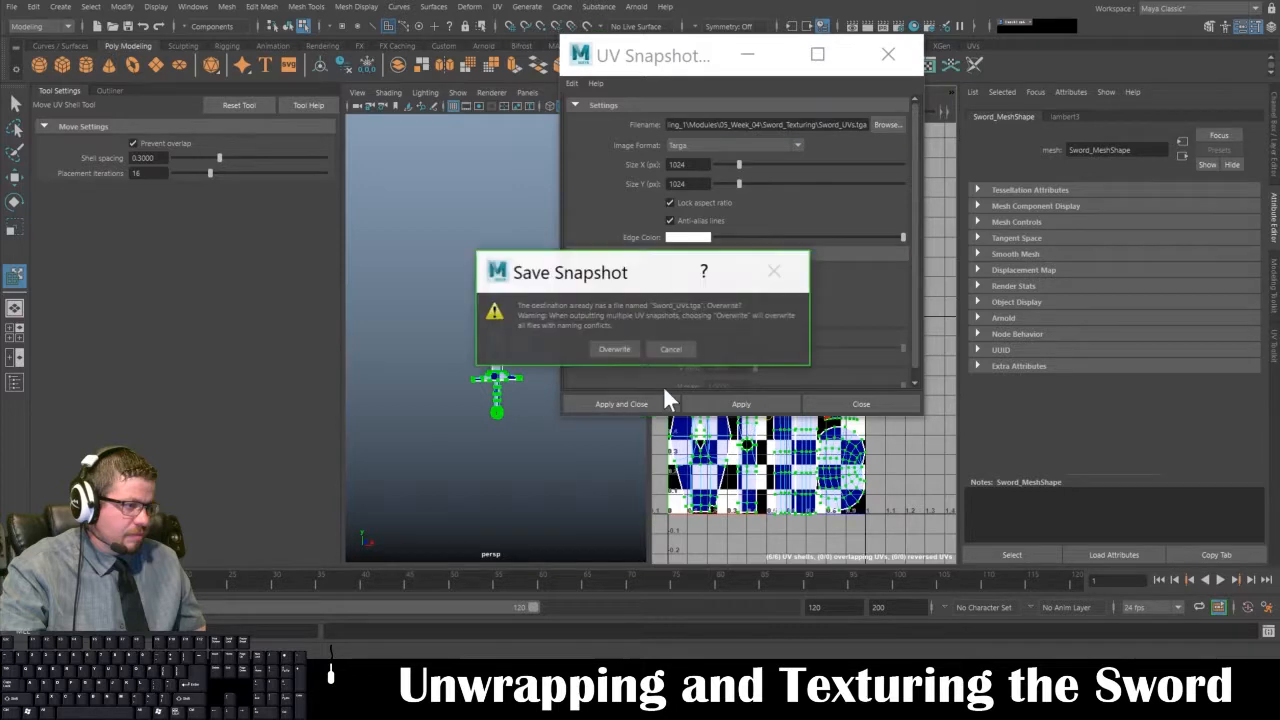
click(605, 350)
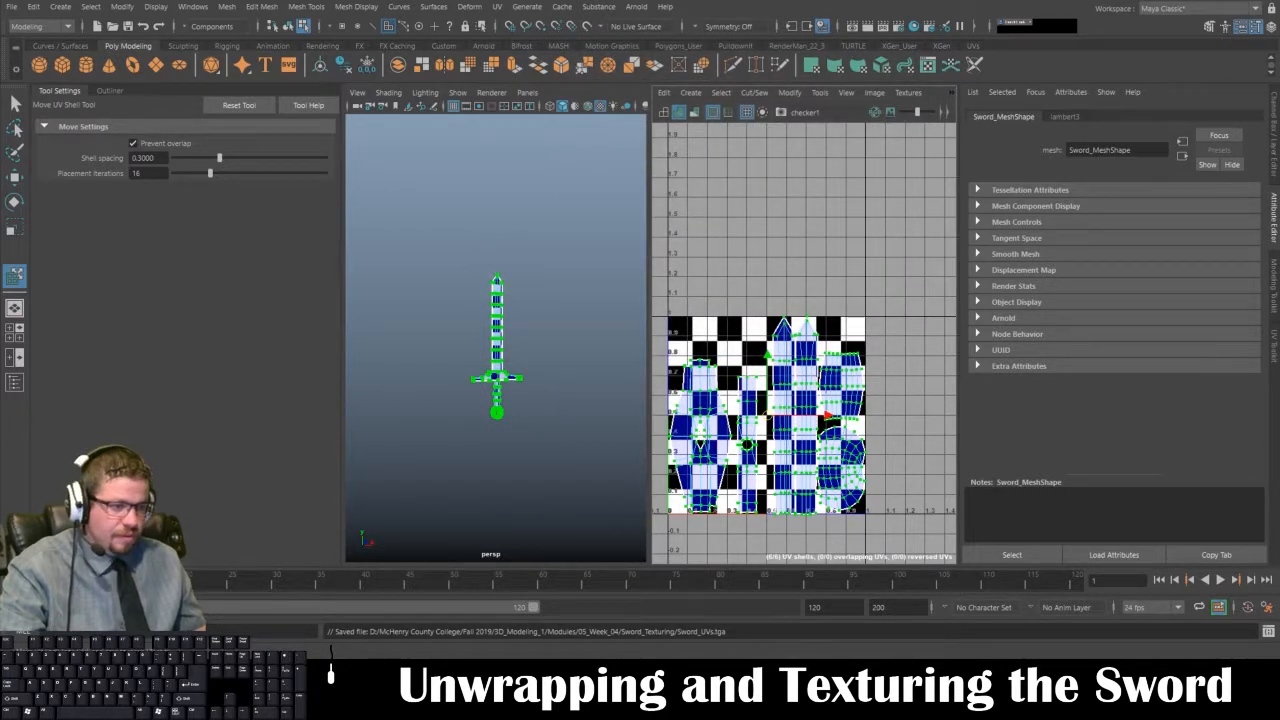
- Switch back to Photoshop and open the re-exported Sword_UVs.tga
click(236, 707)
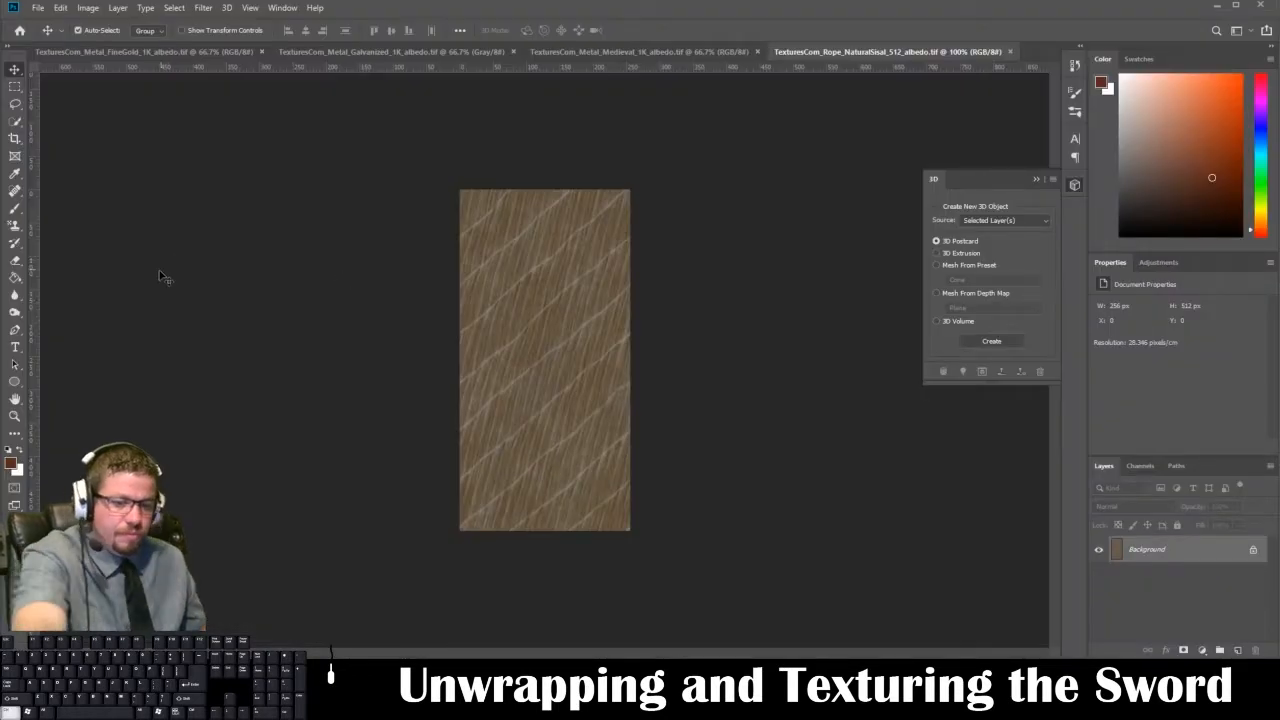
key(ctrl+o)
click(533, 249)
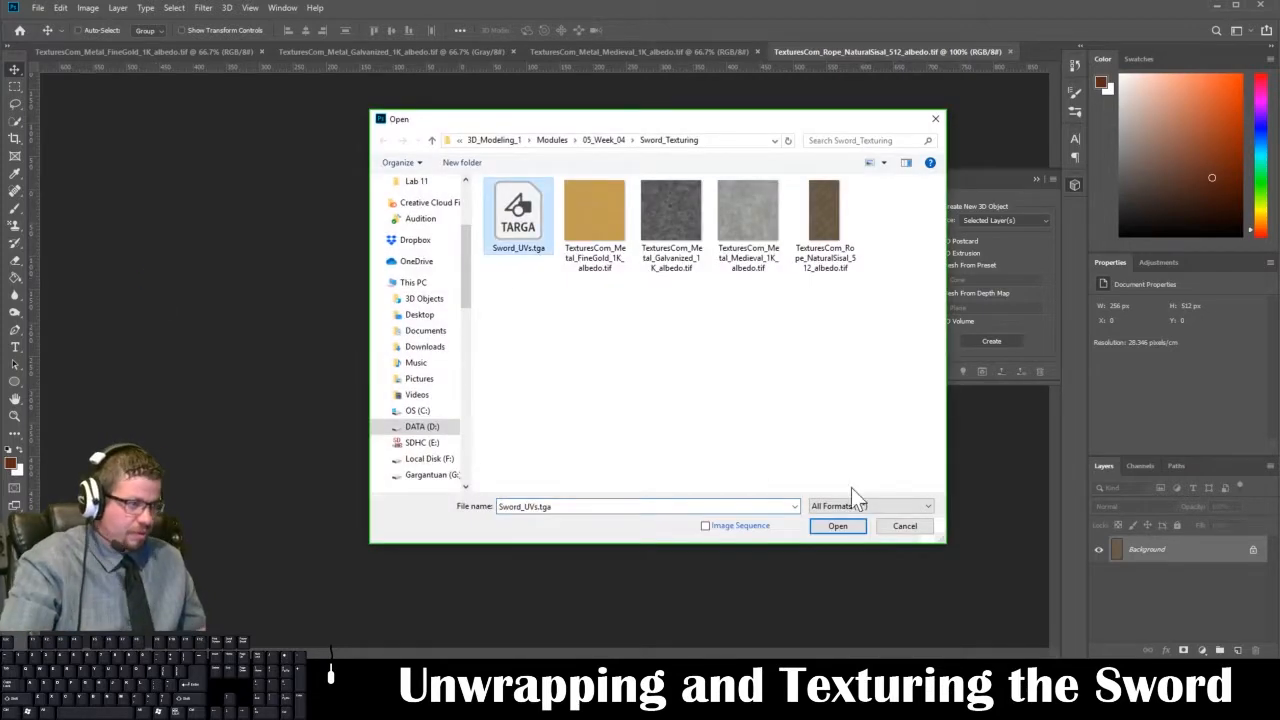
click(838, 526)
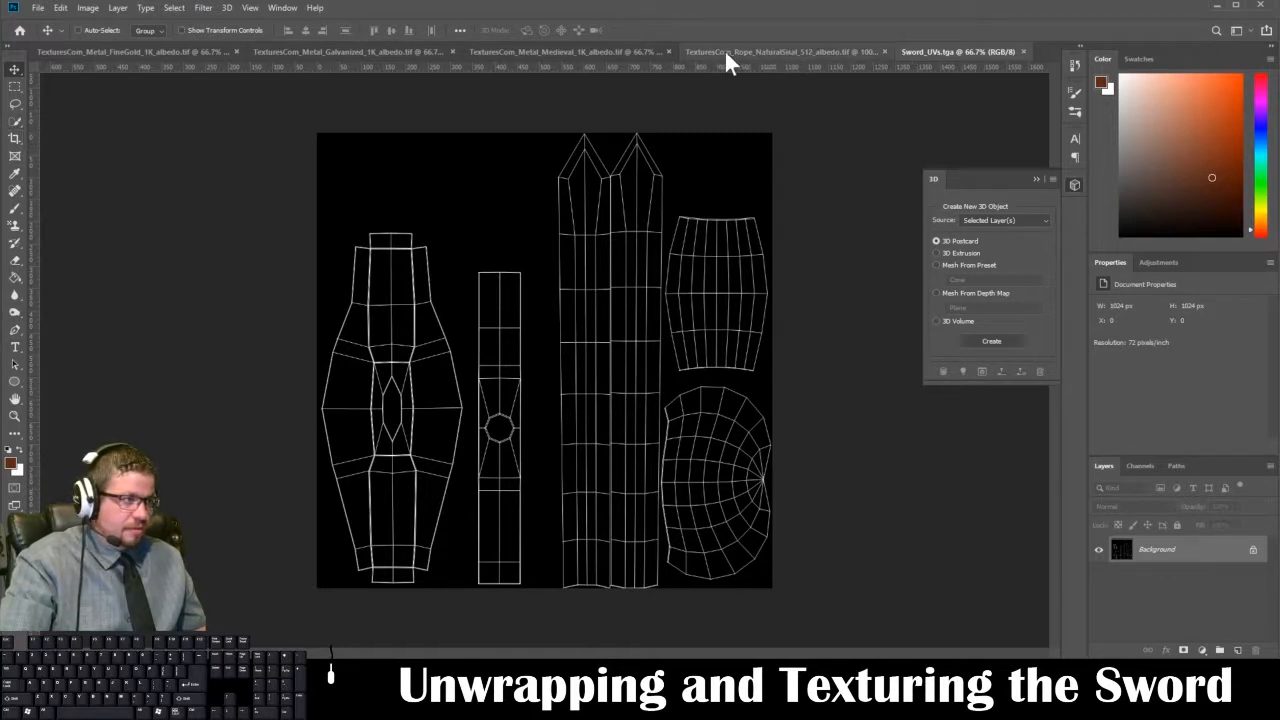
- Copy the entire FineGold albedo texture and paste it as a new layer in Sword_UVs.tga
click(157, 53)
key(ctrl+a)
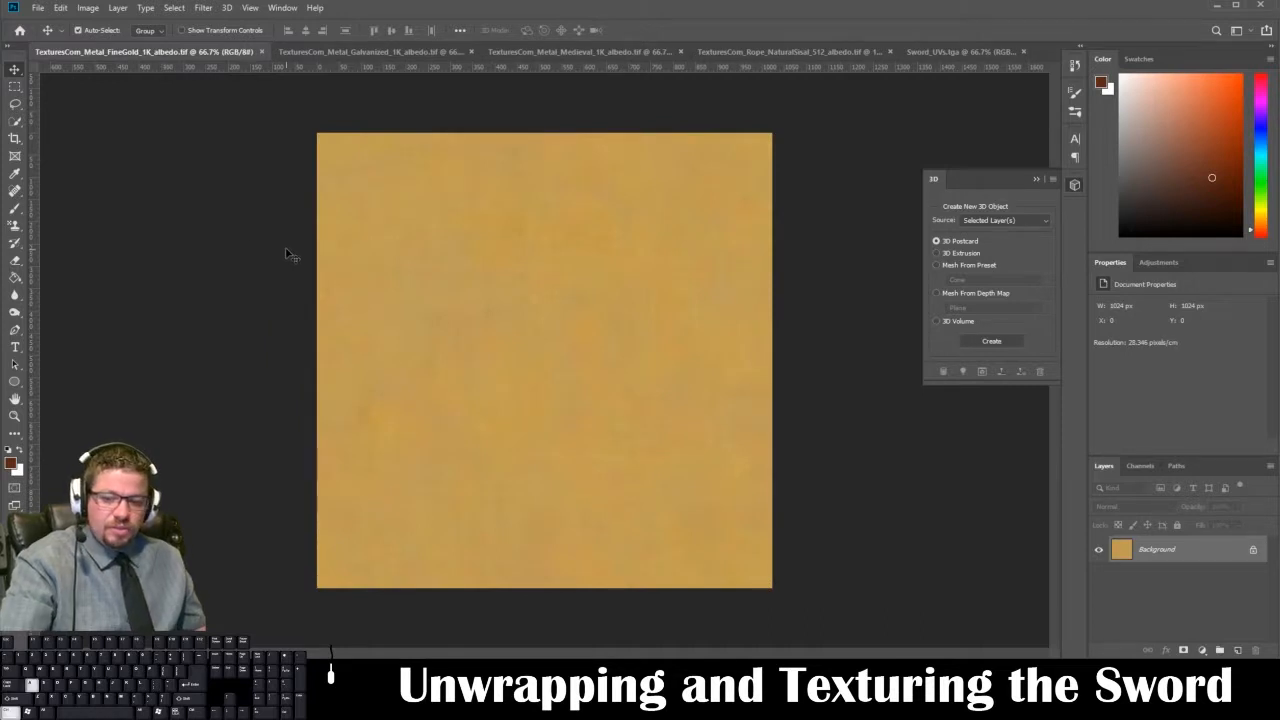
click(976, 51)
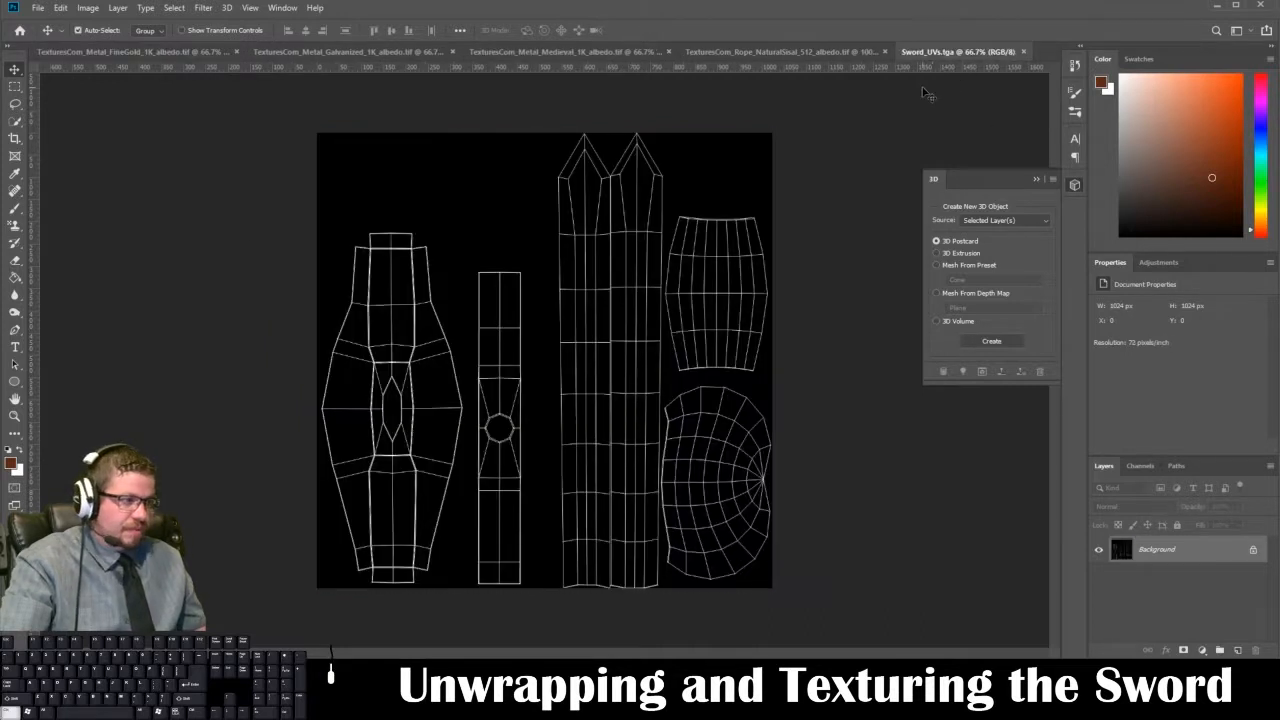
key(ctrl+v)
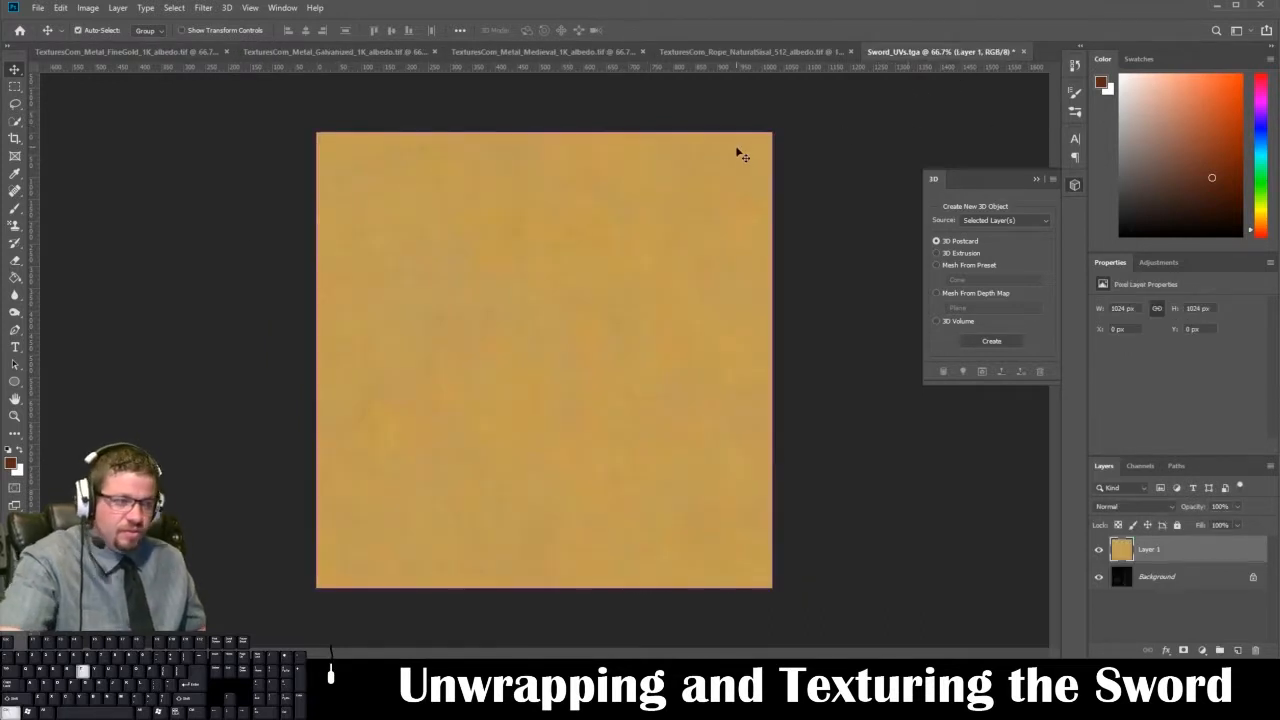
- Scale the gold layer uniformly to about 24.67% and place it over the upper part of the rounded UV shell beside the blade
key(ctrl+t)
drag(772, 133, 362, 412)
drag(381, 511, 329, 42)
key(ctrl+plus)
key(ctrl+plus)
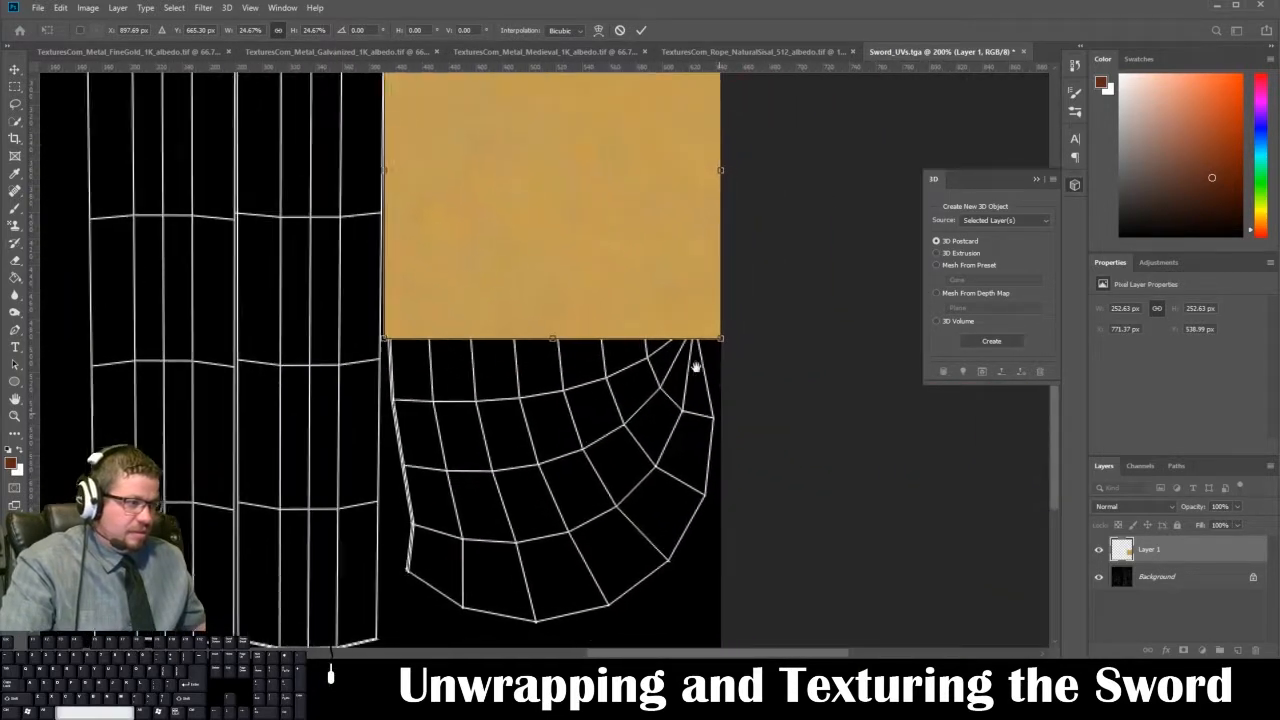
drag(702, 372, 768, 450)
mouse_move(699, 322)
mouse_down()
mouse_move(702, 422)
mouse_move(685, 347)
mouse_move(711, 349)
mouse_move(700, 331)
mouse_up()
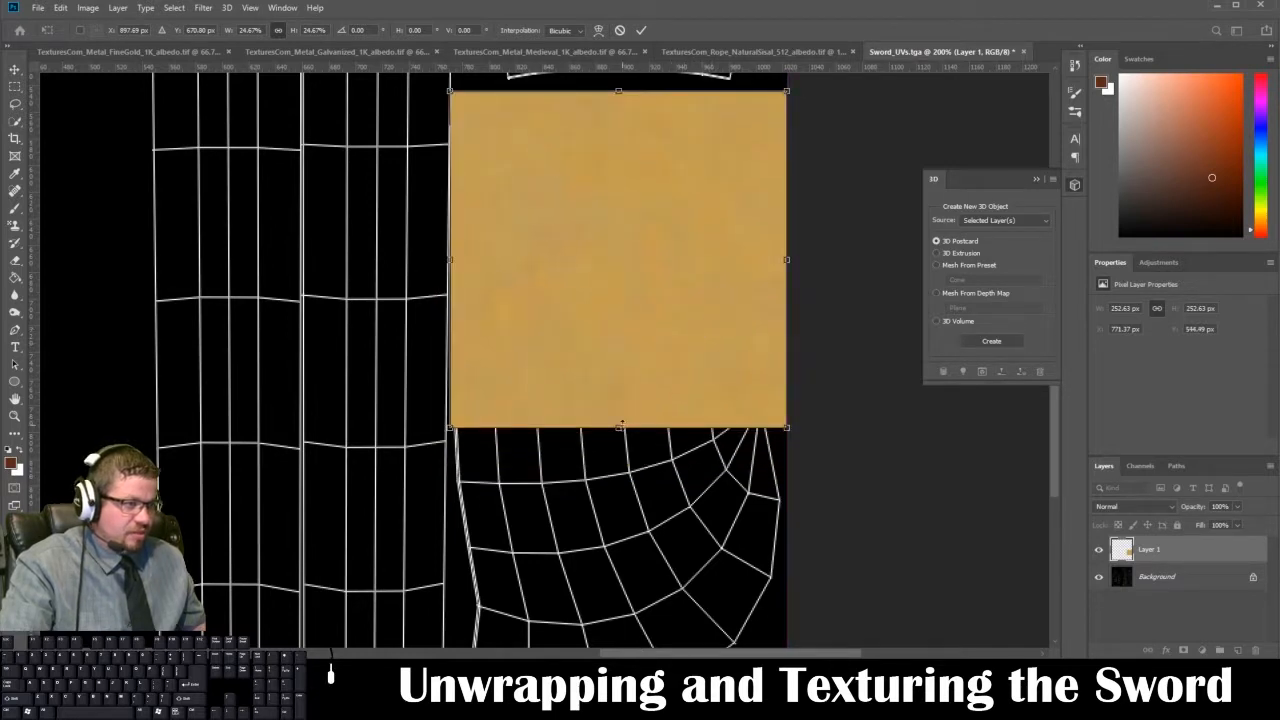
drag(627, 430, 630, 637)
key(ctrl+z)
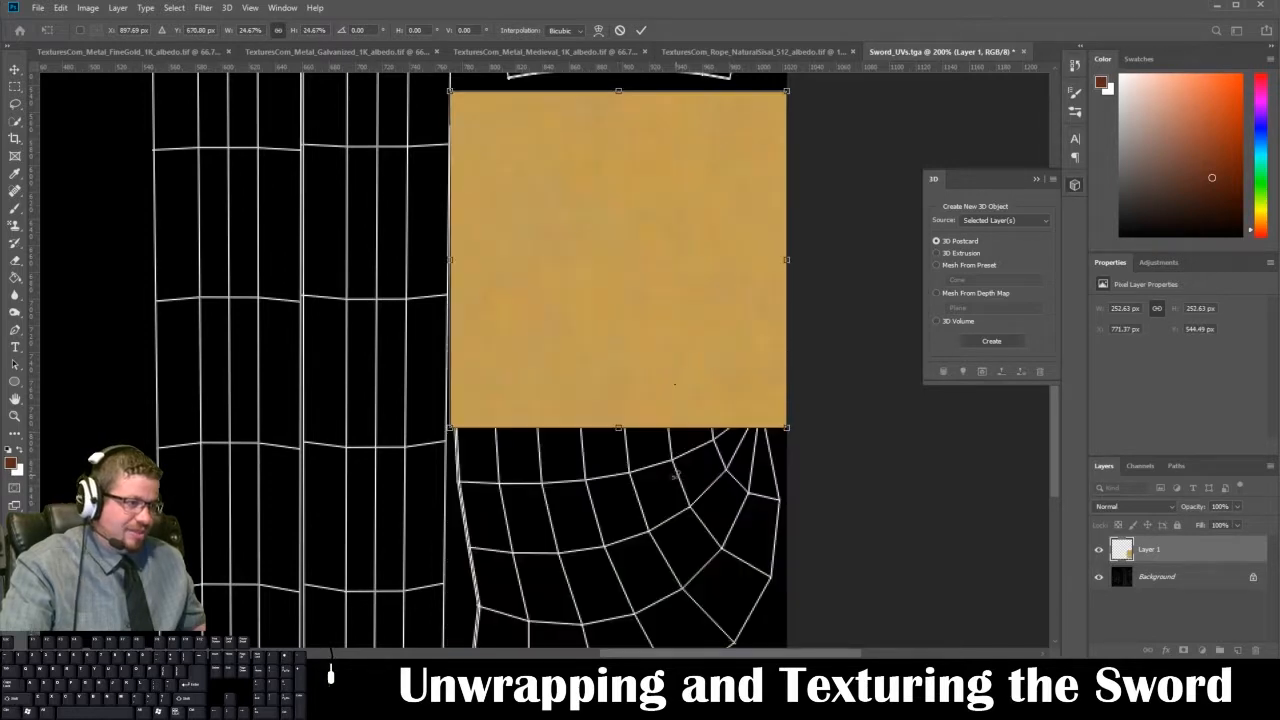
key(Return)
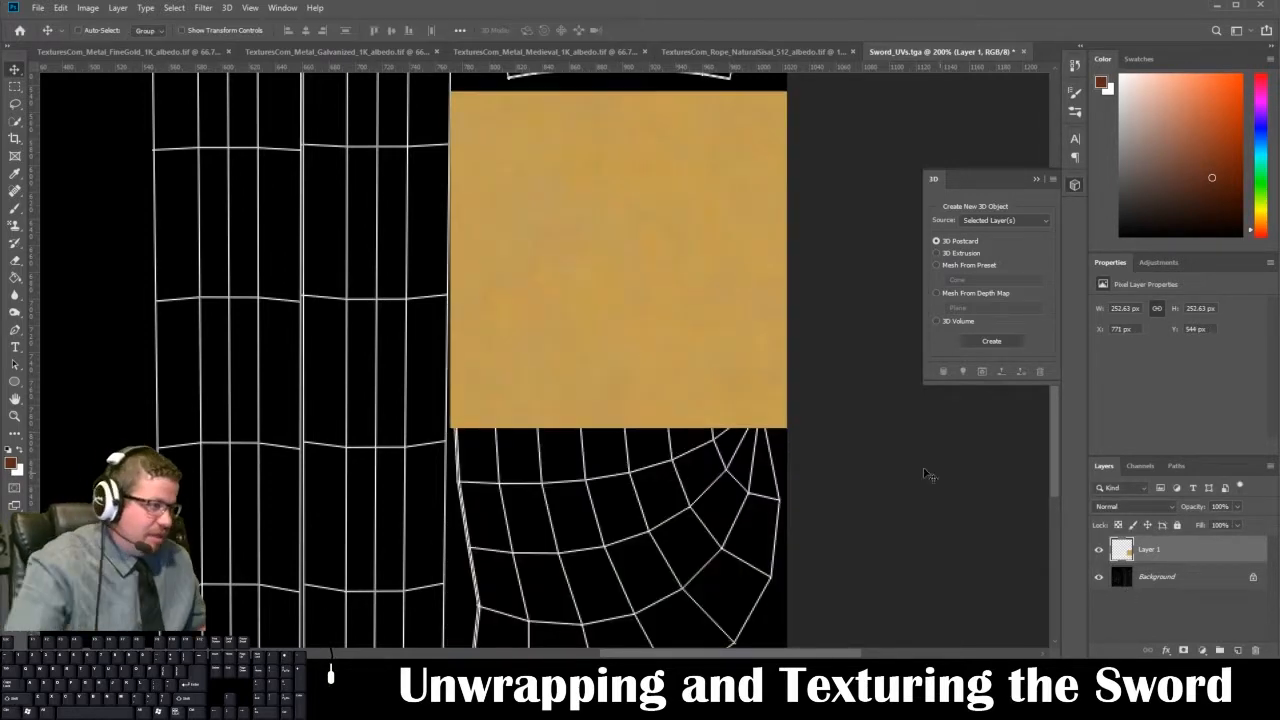
- Duplicate the gold layer and place the copy directly beneath the original, closing the seam, to cover the lower part of the rounded shell
drag(1180, 553, 1237, 650)
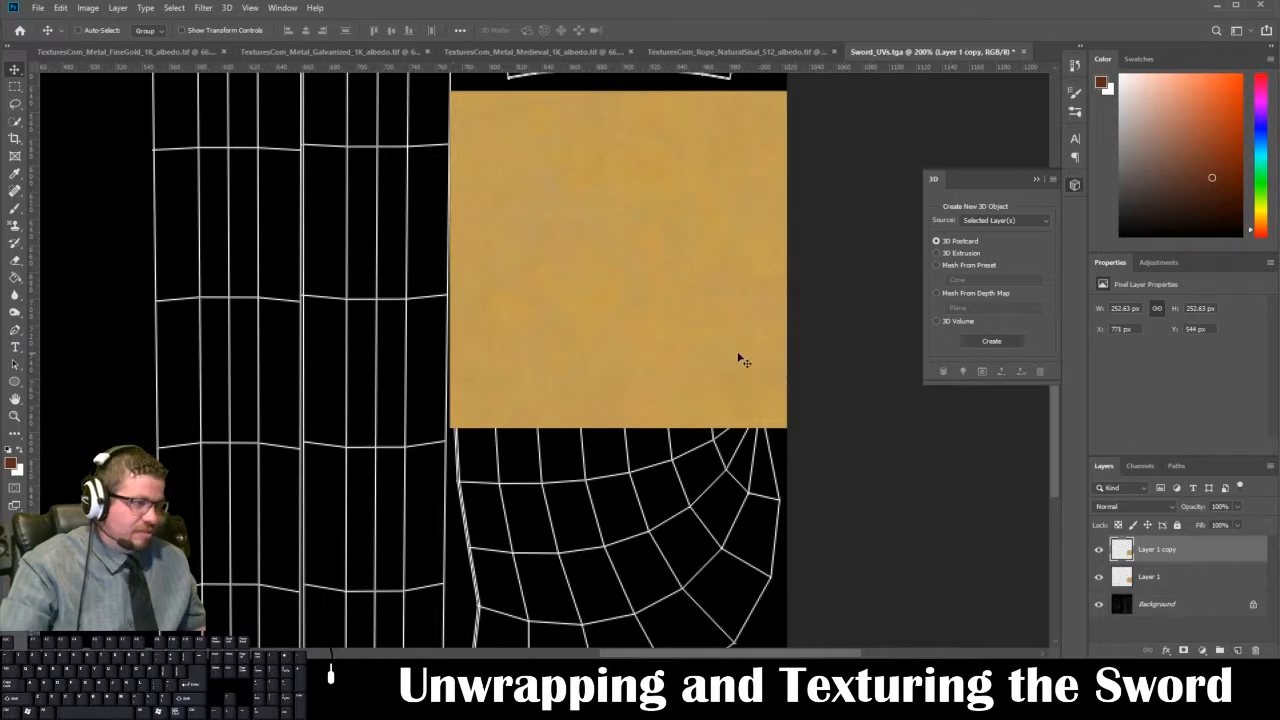
key(ctrl+t)
drag(609, 306, 609, 355)
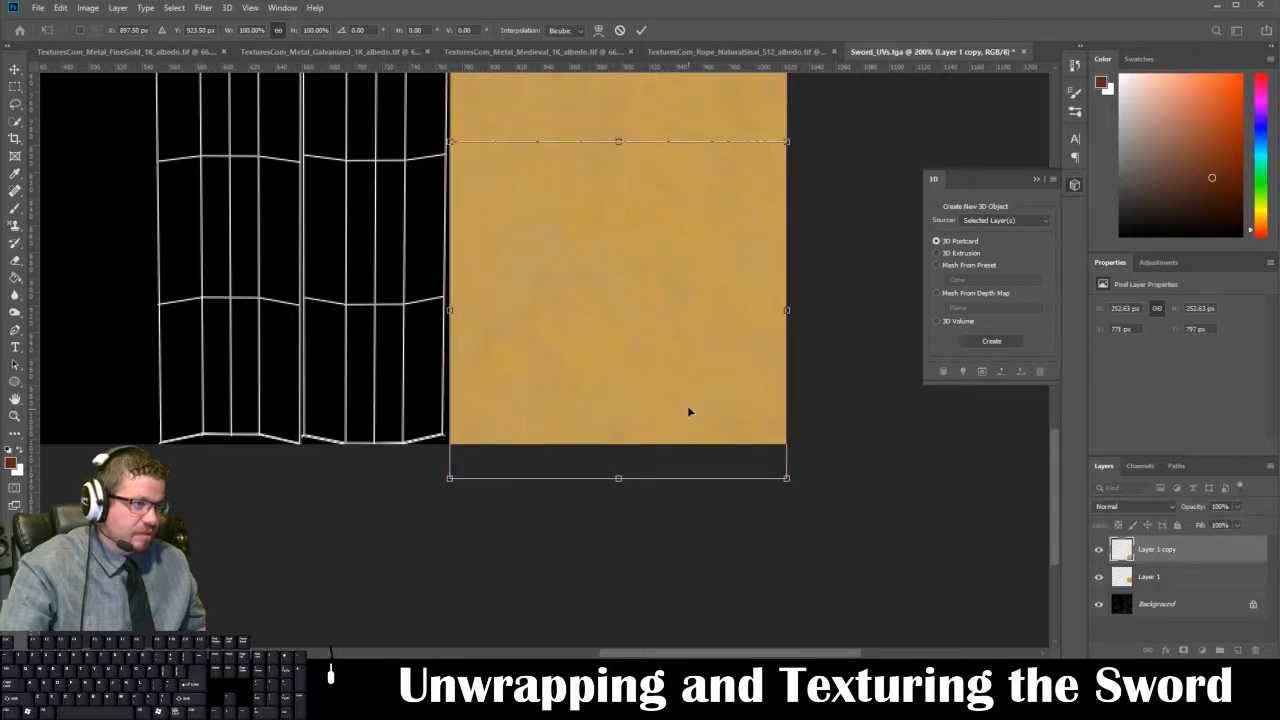
key(Return)
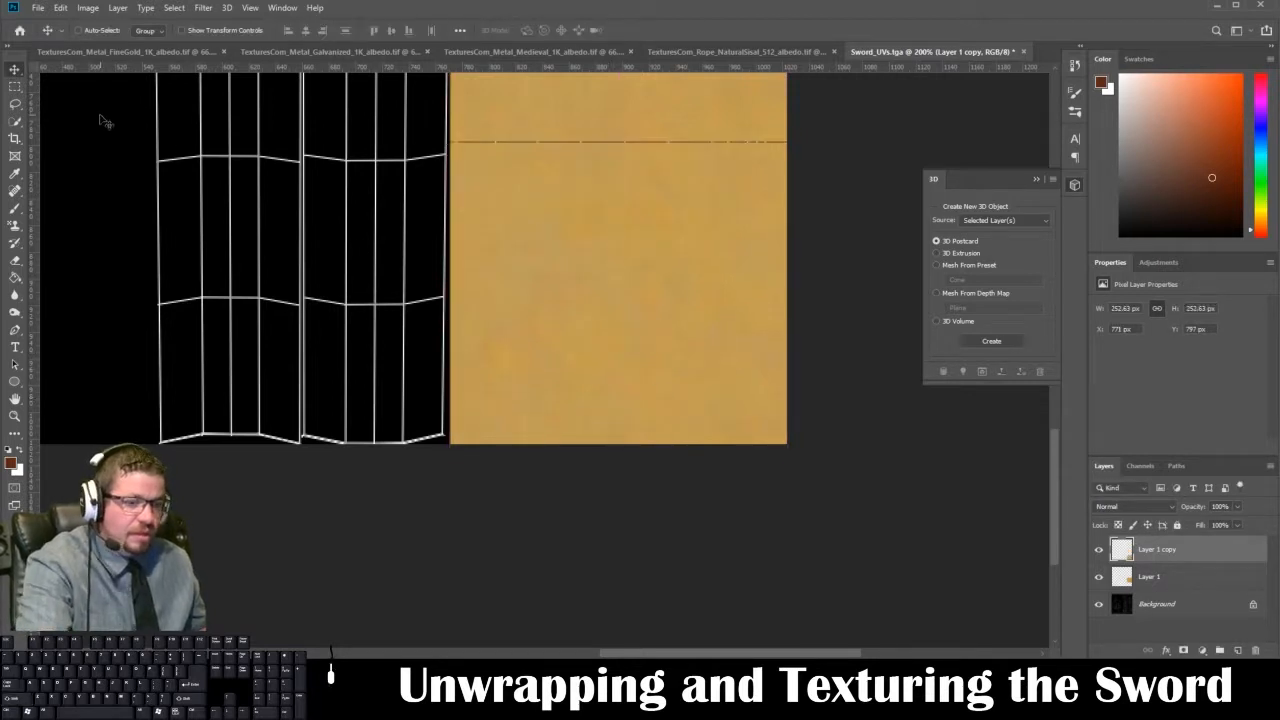
key(Up)
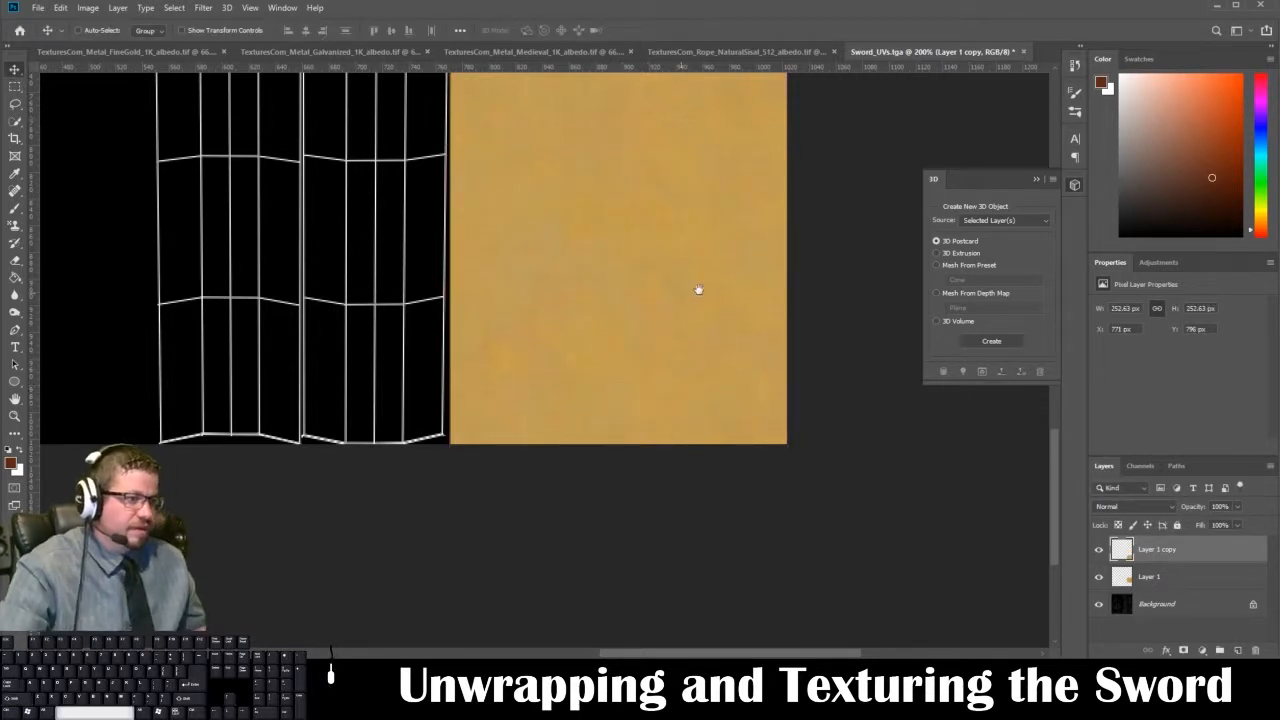
- Erase the edge of the upper gold layer where it meets the neighbouring blade UV shell, redoing strokes that cut too far in
drag(698, 290, 737, 648)
drag(677, 404, 689, 401)
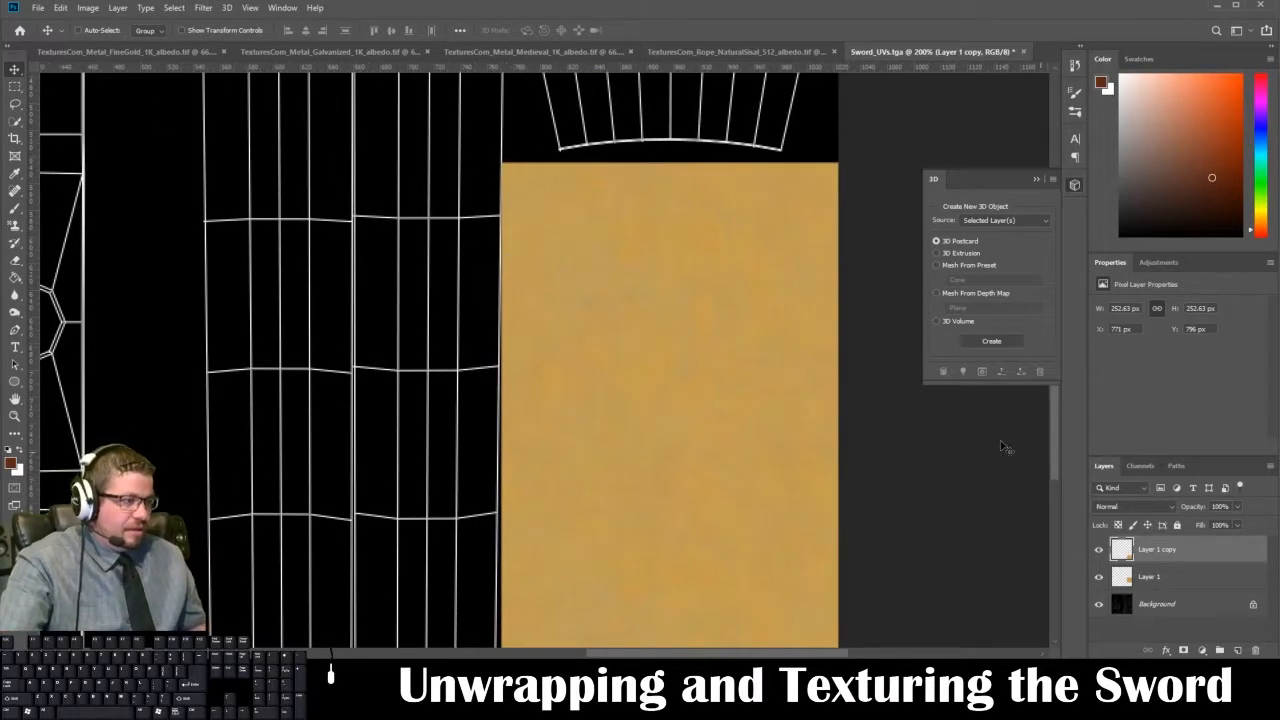
key(e)
click(1148, 577)
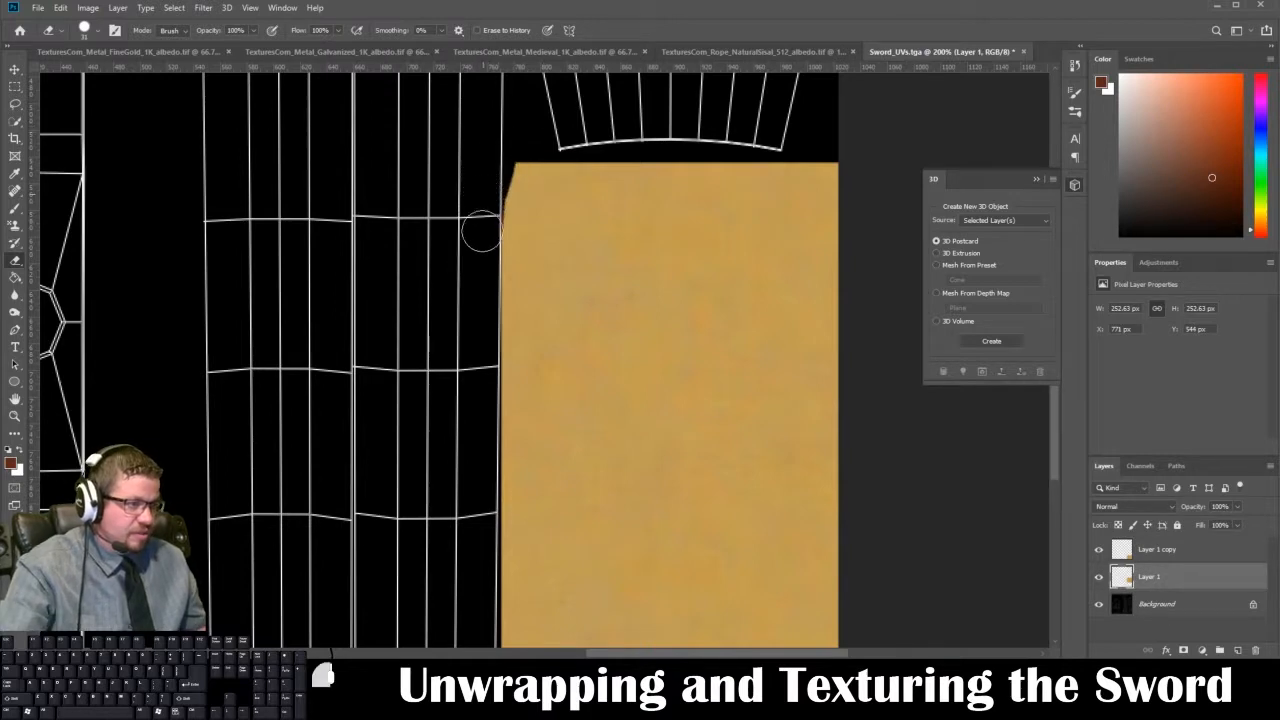
drag(481, 264, 483, 535)
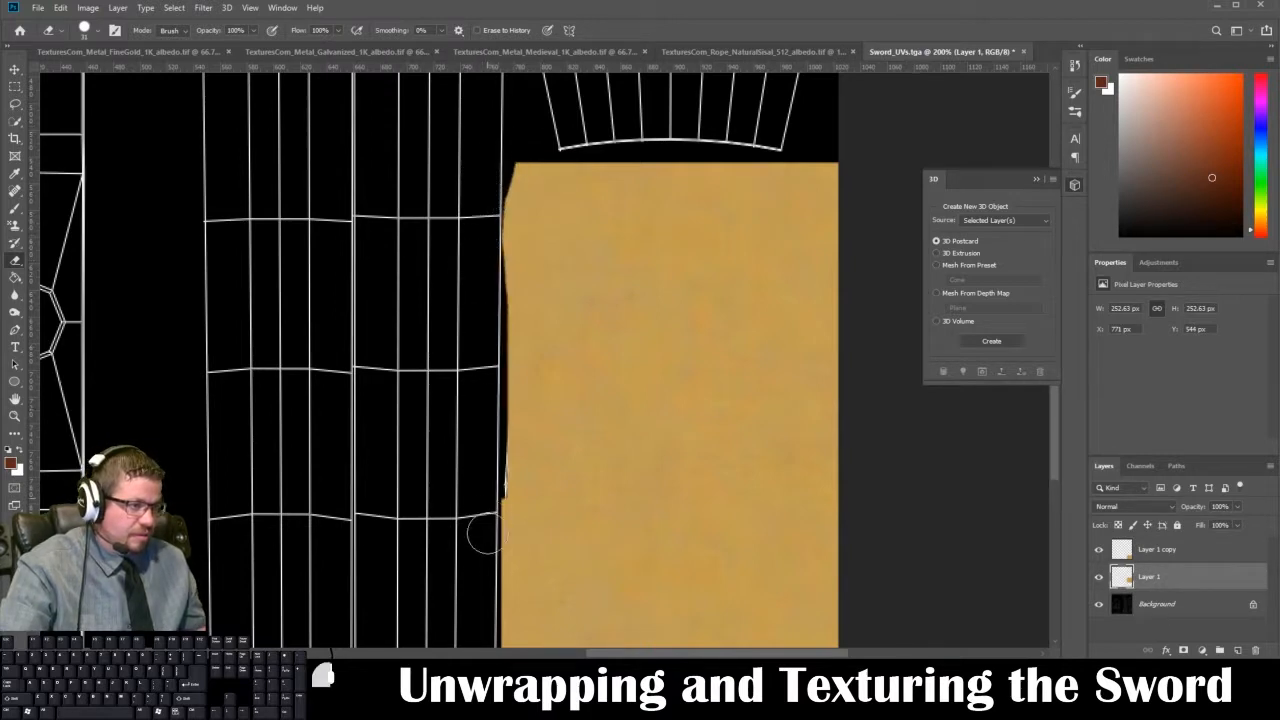
key(ctrl+z)
drag(494, 157, 486, 270)
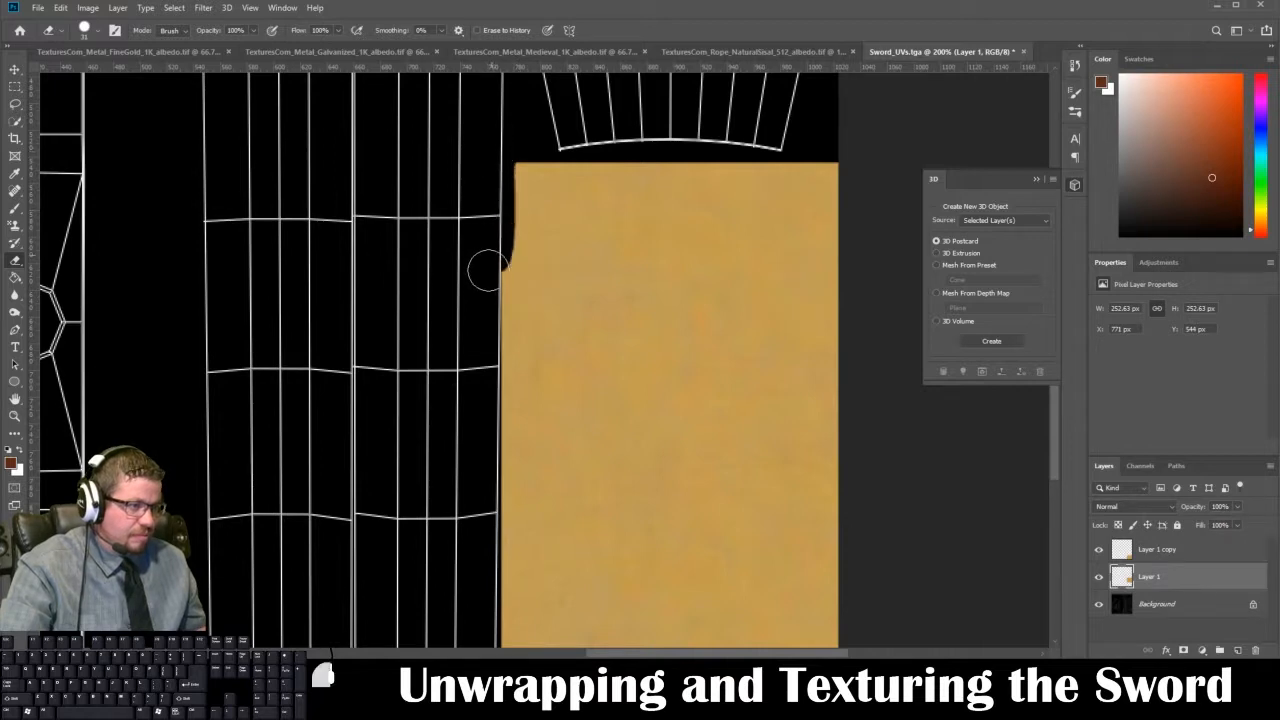
key(ctrl+z)
drag(494, 155, 489, 198)
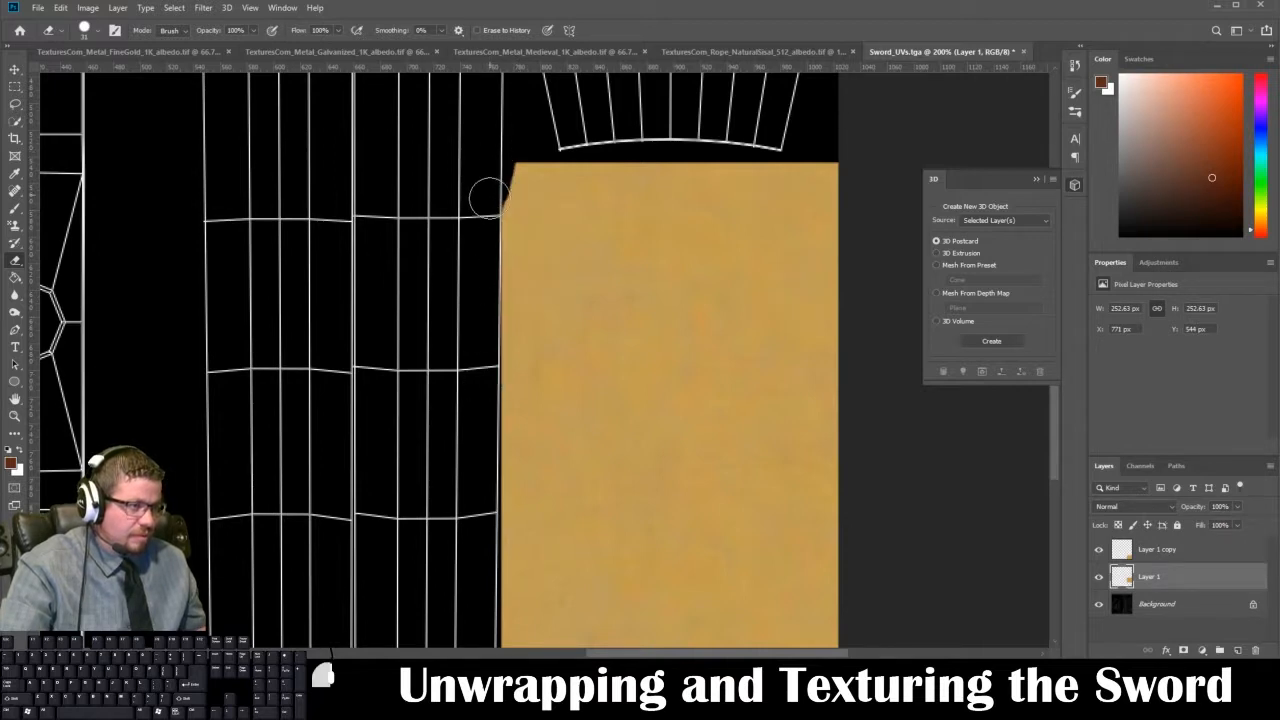
drag(482, 272, 479, 260)
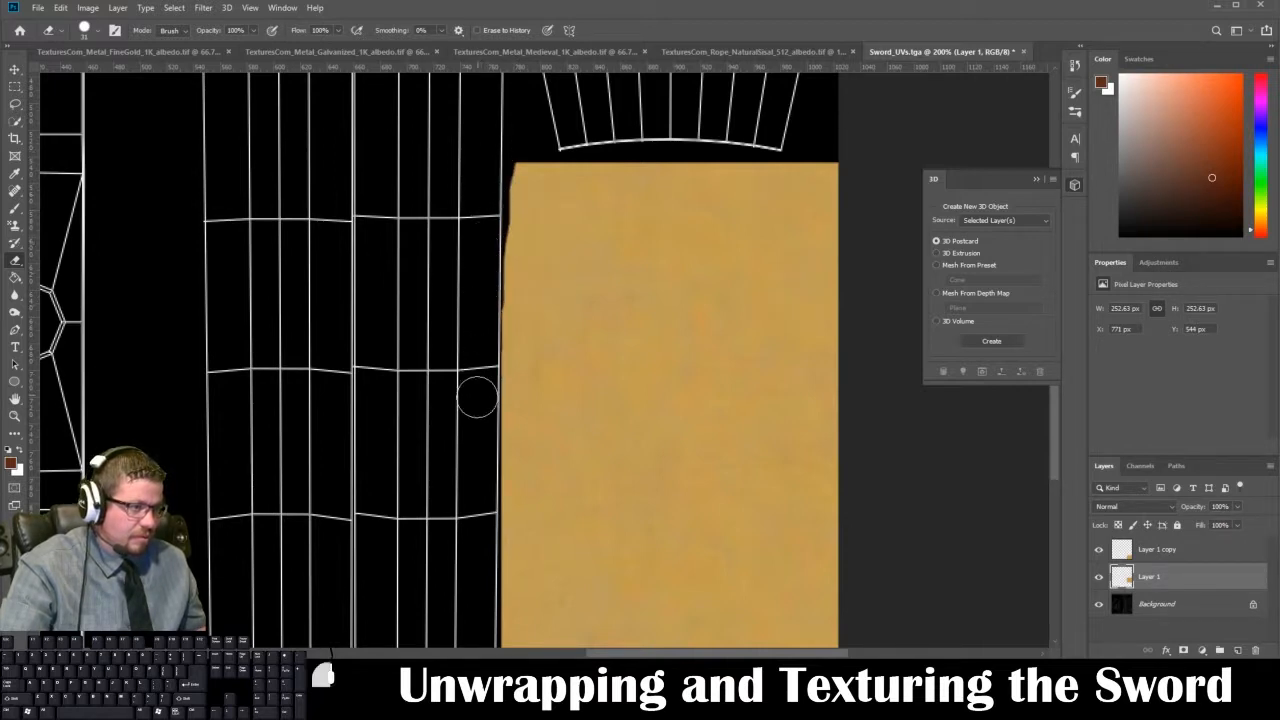
- Copy the entire Rope_NaturalSisal albedo texture and paste it as a new layer in Sword_UVs.tga
mouse_move(477, 397)
mouse_down()
mouse_move(473, 424)
mouse_move(486, 198)
mouse_move(512, 450)
mouse_up()
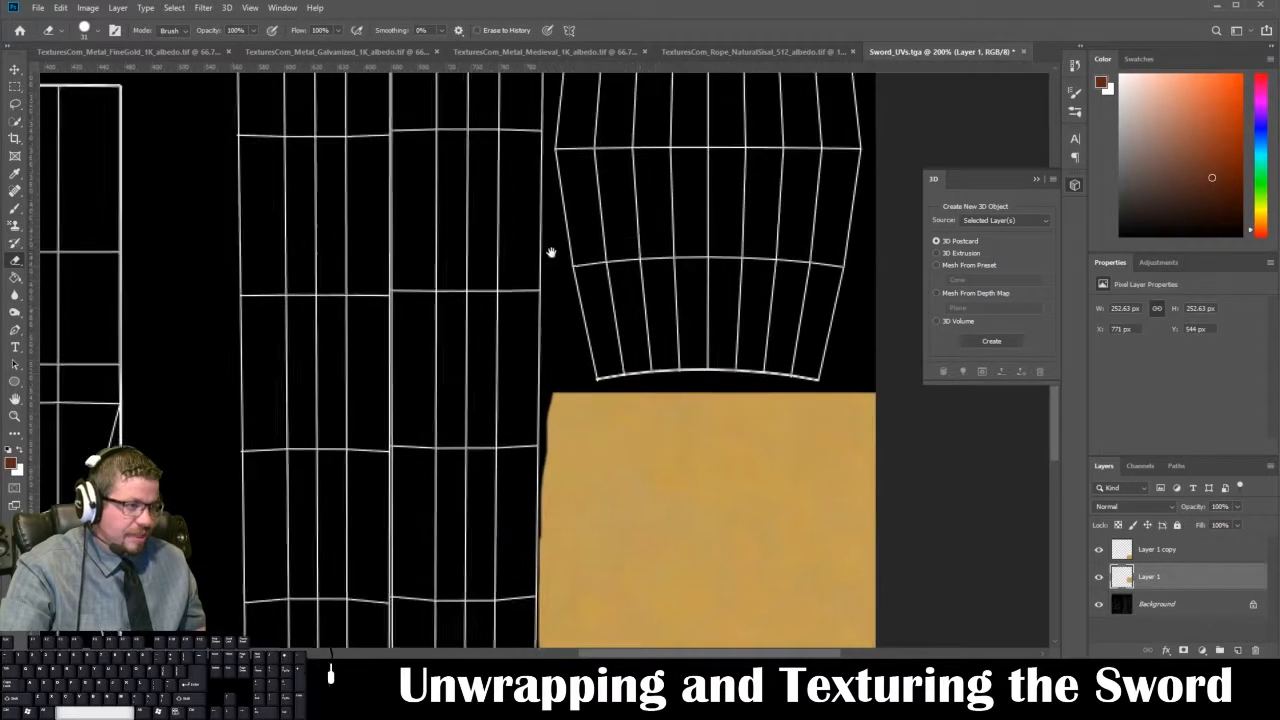
drag(630, 193, 611, 249)
drag(583, 101, 583, 123)
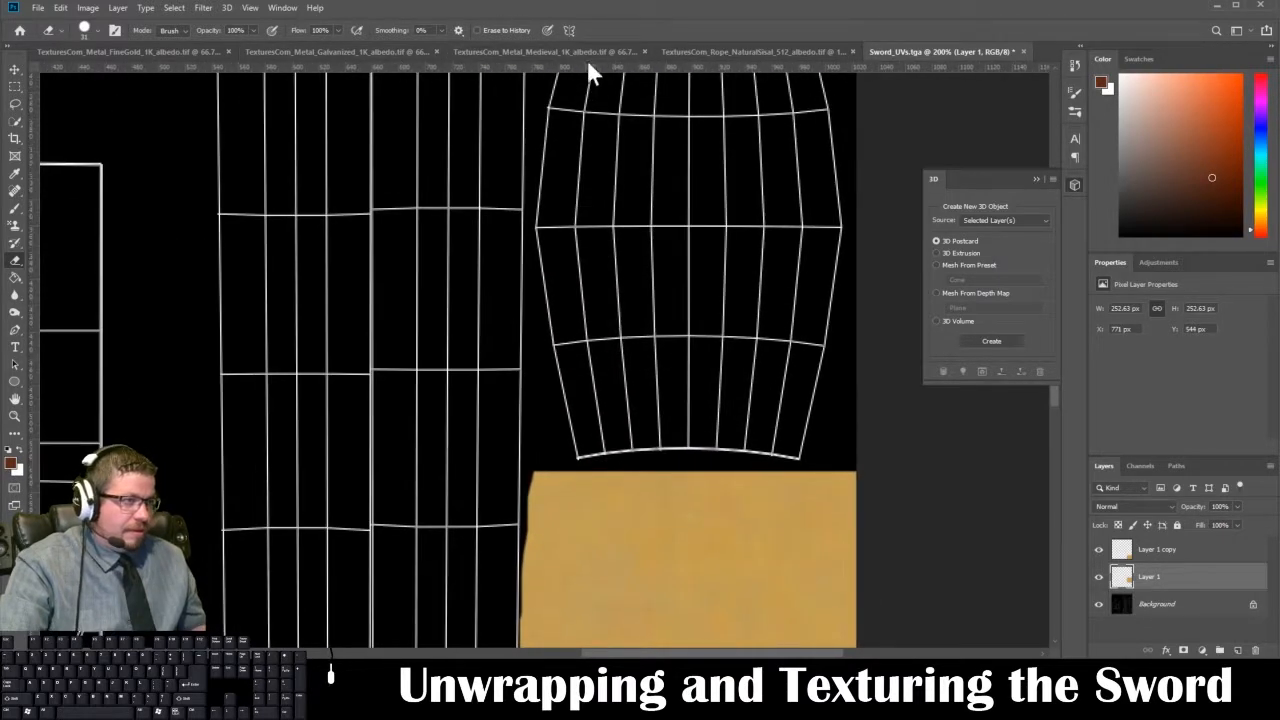
click(716, 52)
key(ctrl+a)
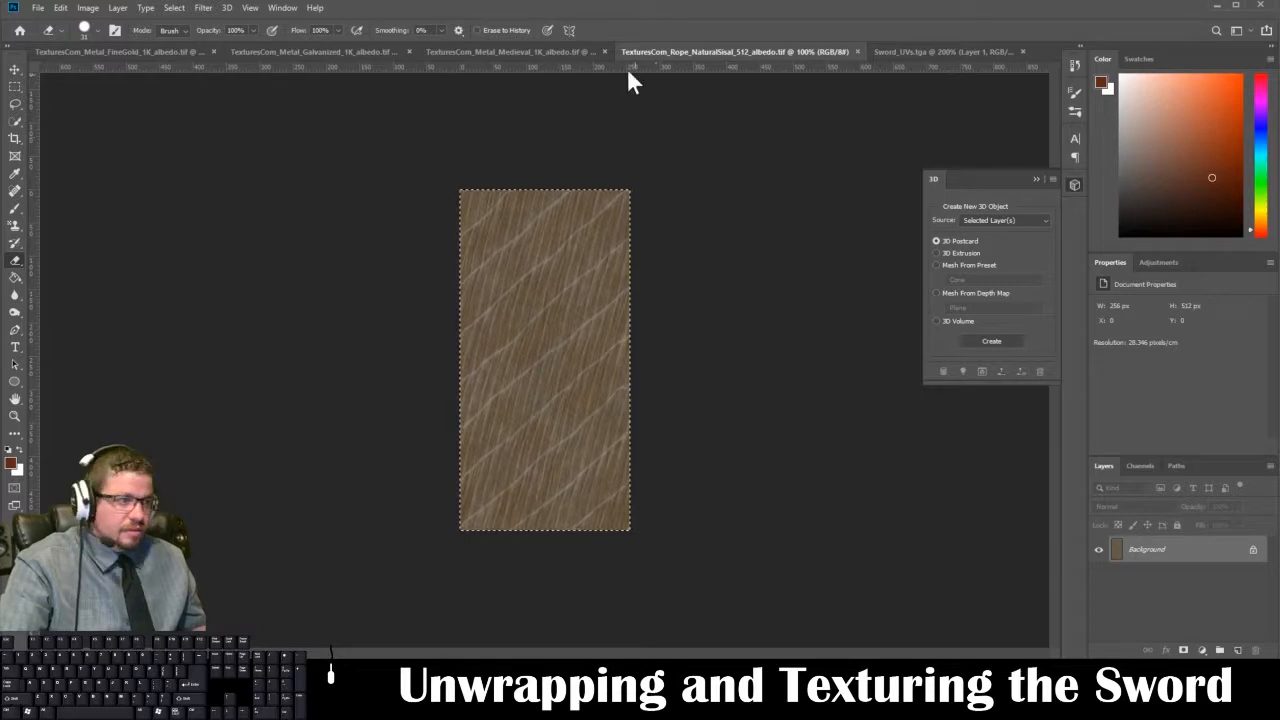
click(870, 52)
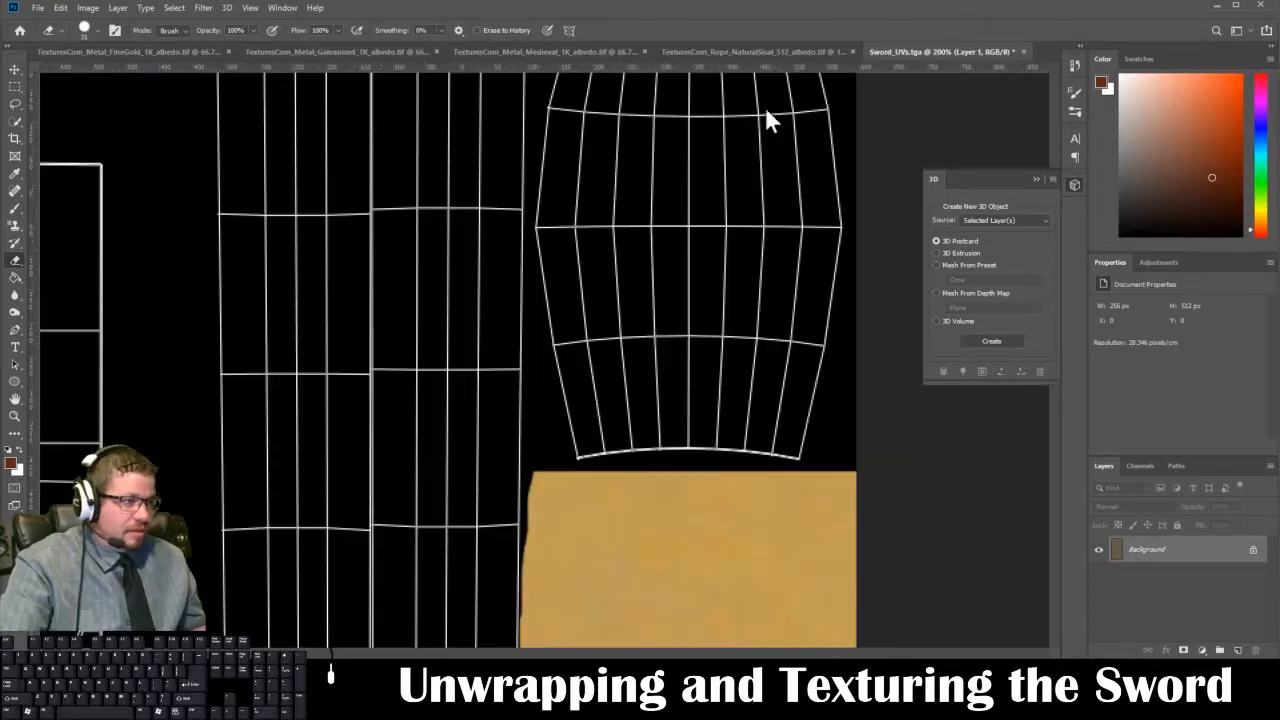
key(ctrl+v)
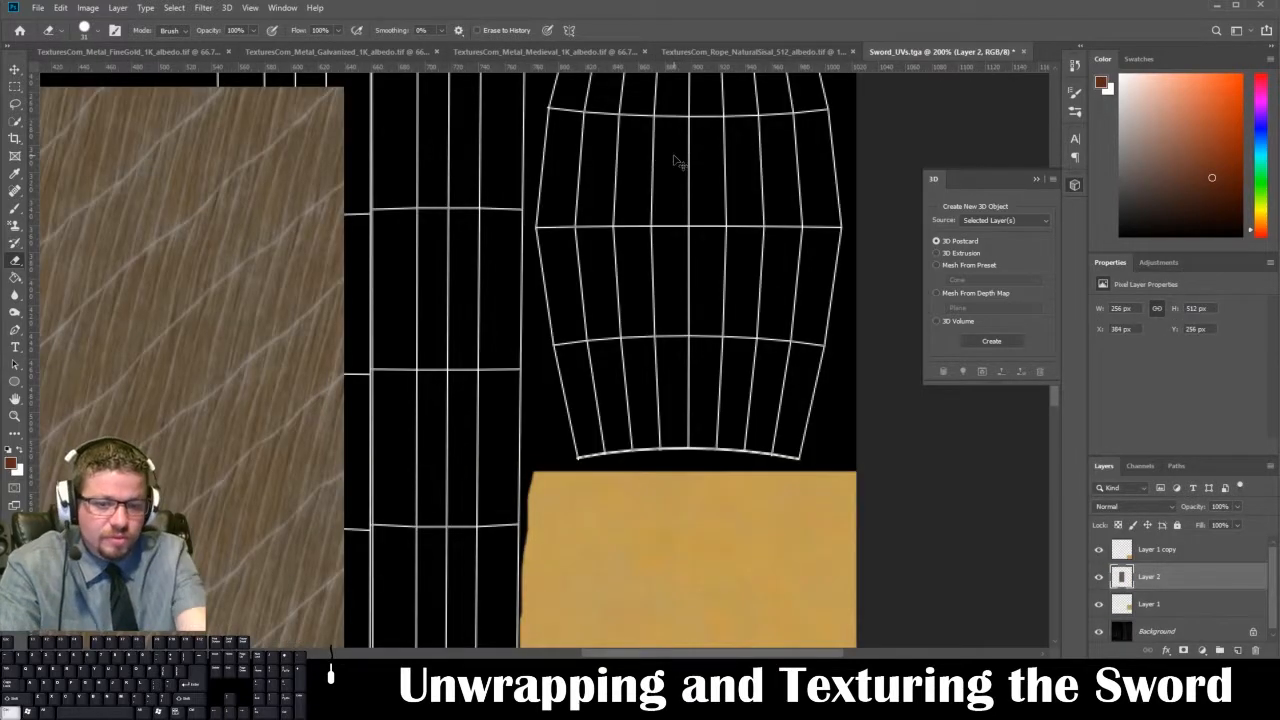
- Move the rope layer over the handle shell above the gold, at about X 783 px and Y 43 px, keeping its size
key(ctrl+0)
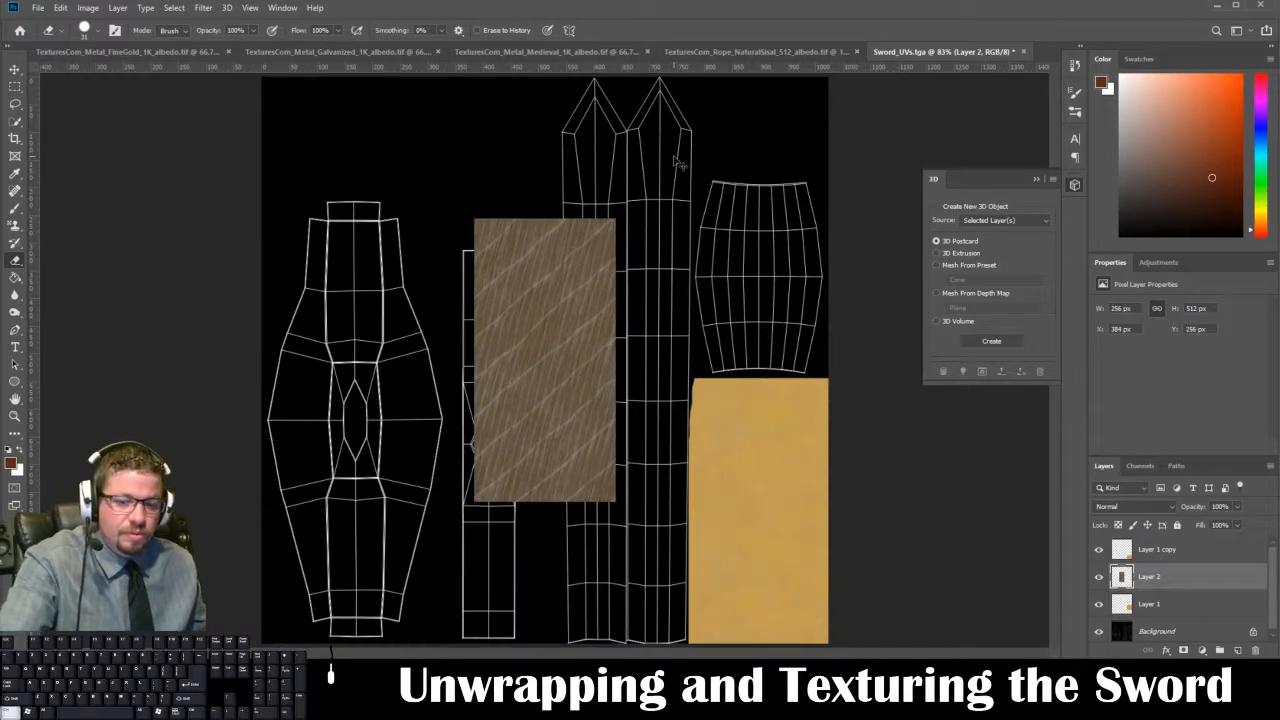
key(ctrl+t)
drag(544, 330, 757, 212)
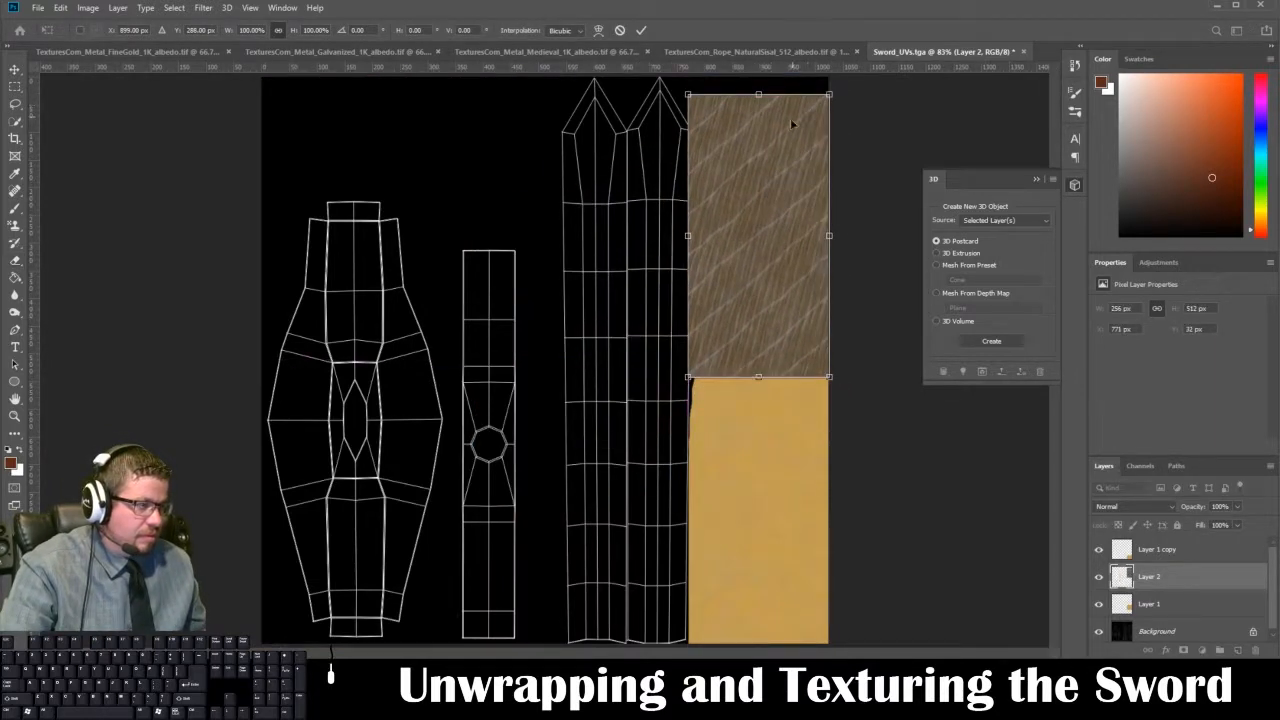
drag(840, 100, 822, 224)
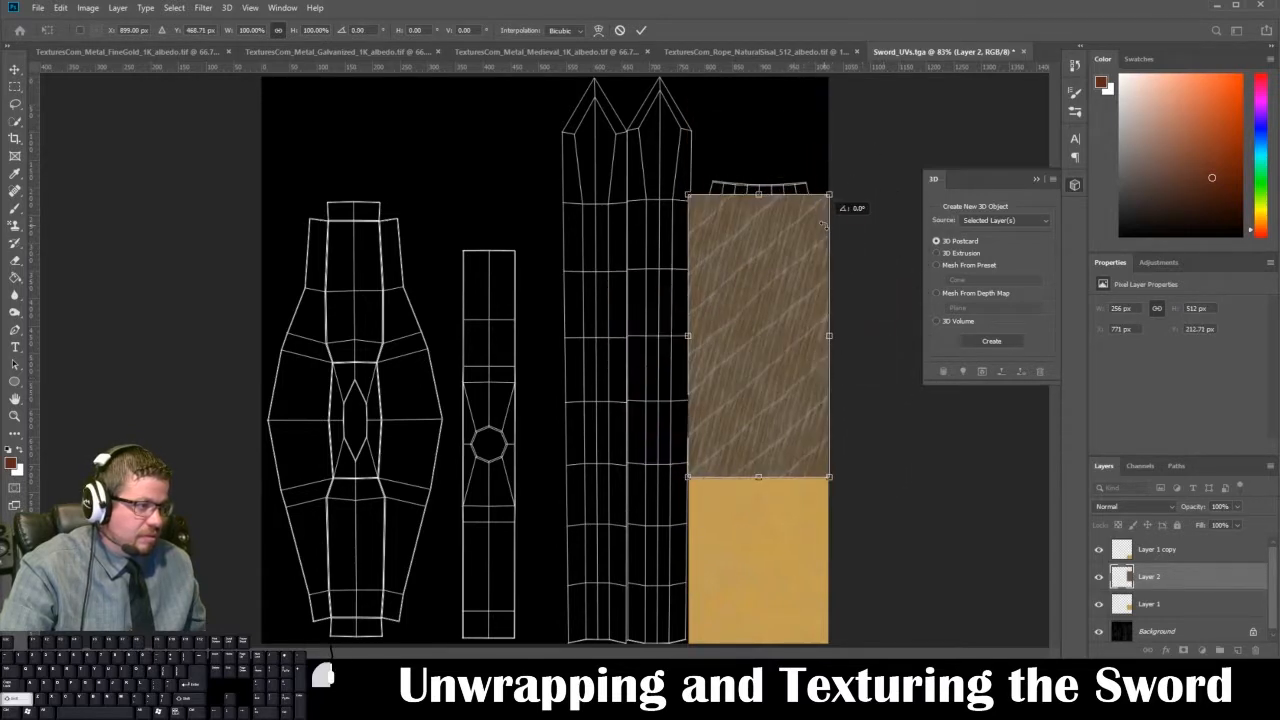
drag(785, 323, 791, 229)
key(Return)
key(e)
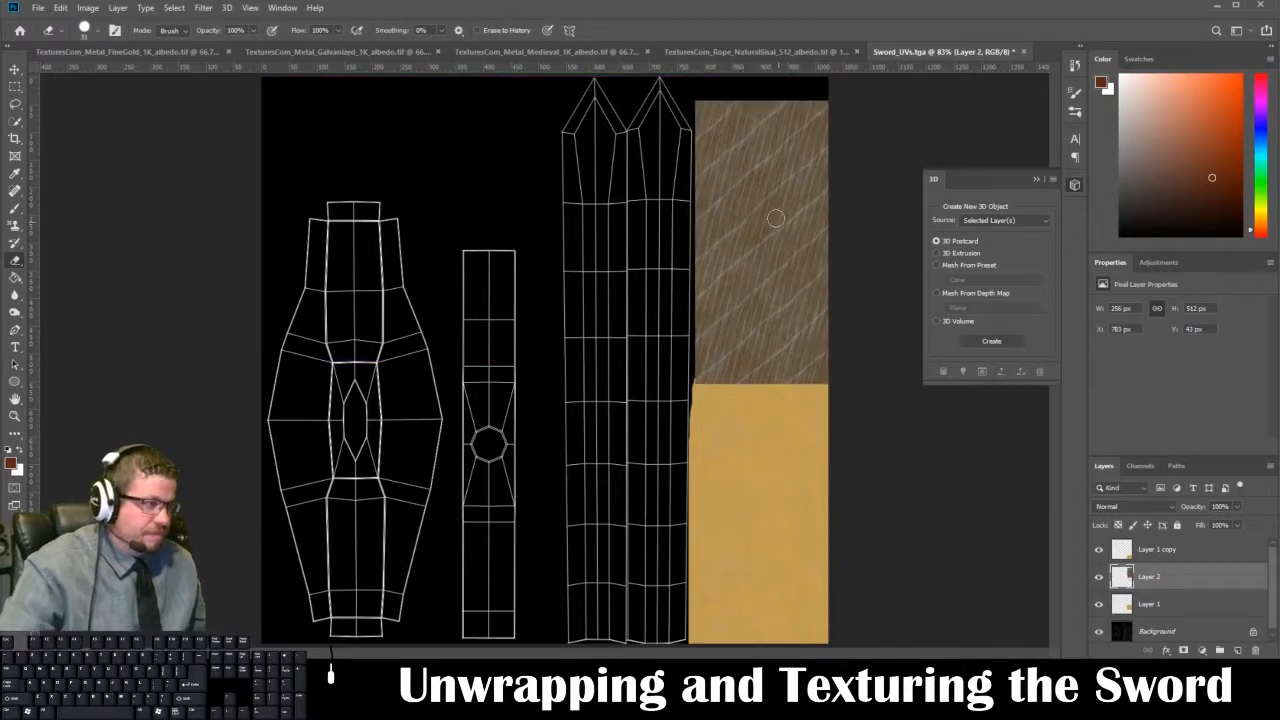
- Copy the entire Metal_Galvanized albedo texture and paste it as a new layer in Sword_UVs.tga
click(187, 51)
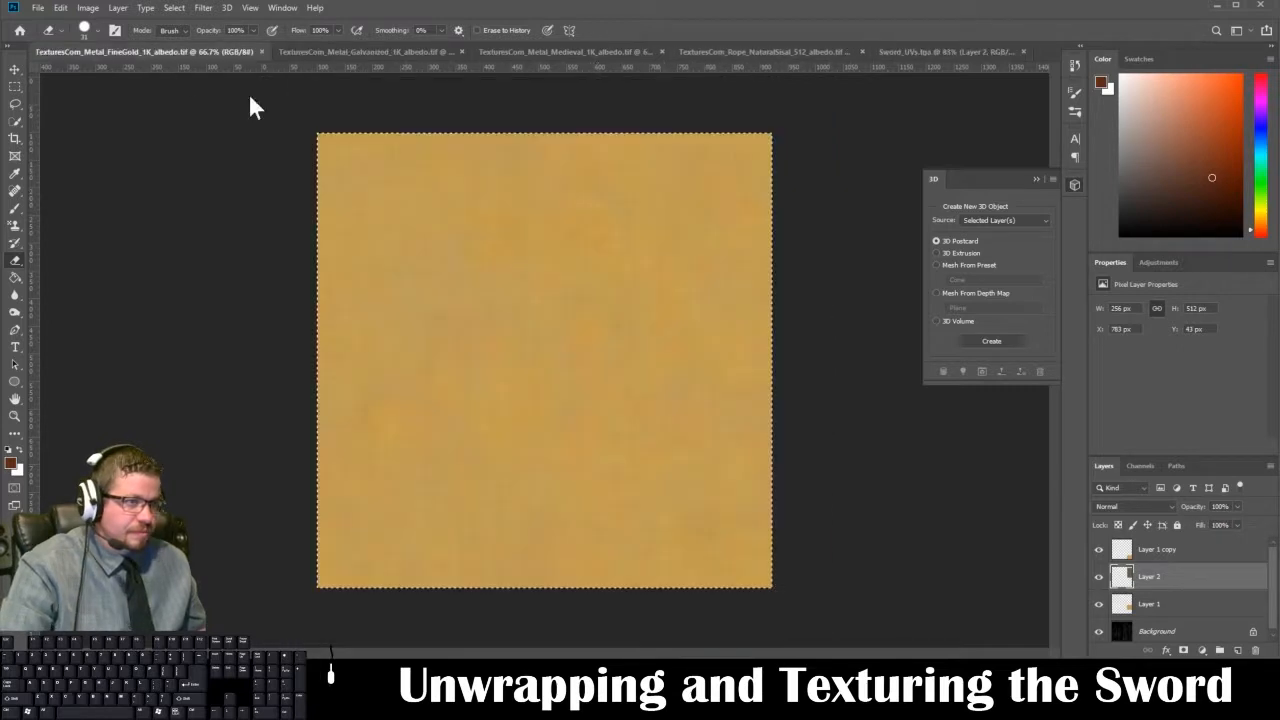
click(331, 52)
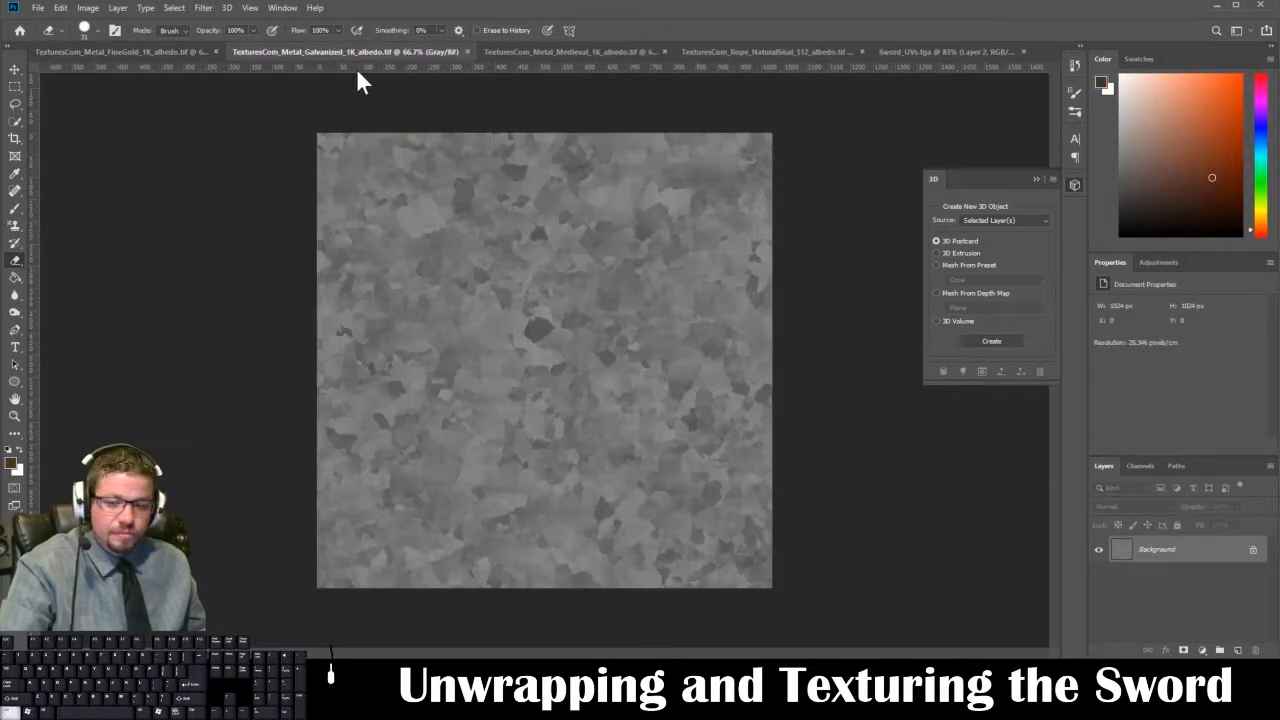
click(960, 52)
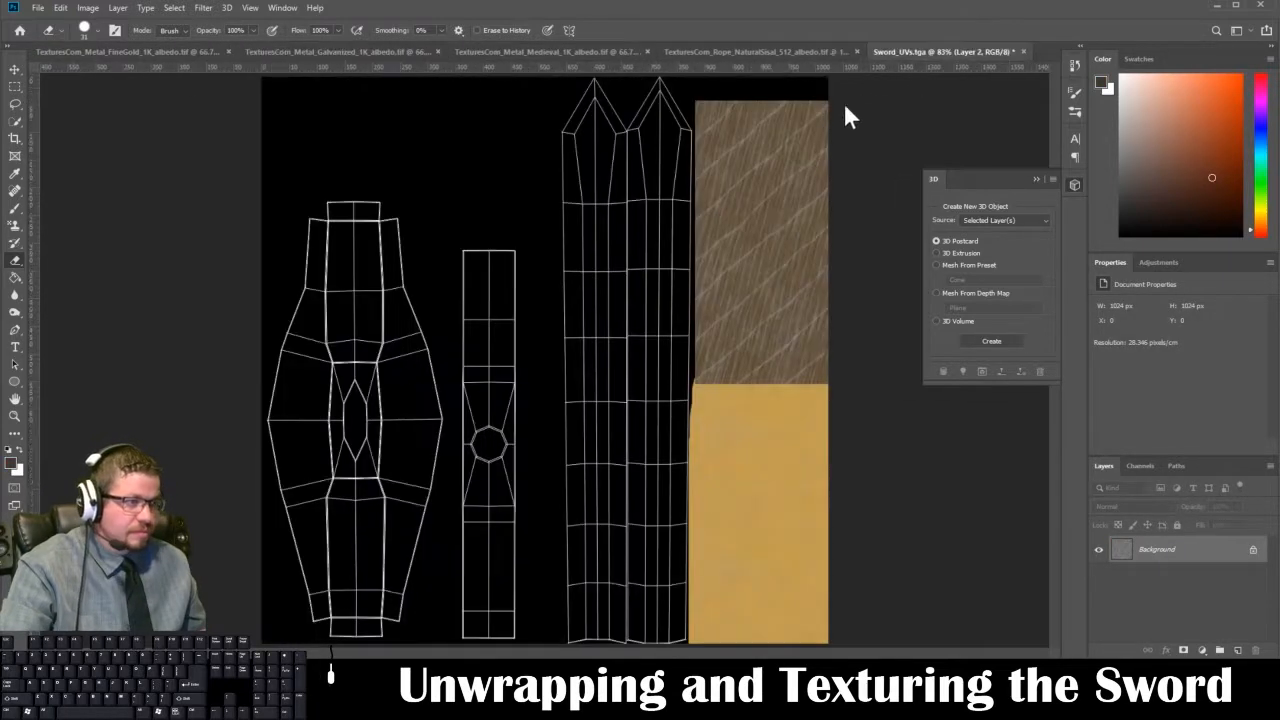
key(ctrl+v)
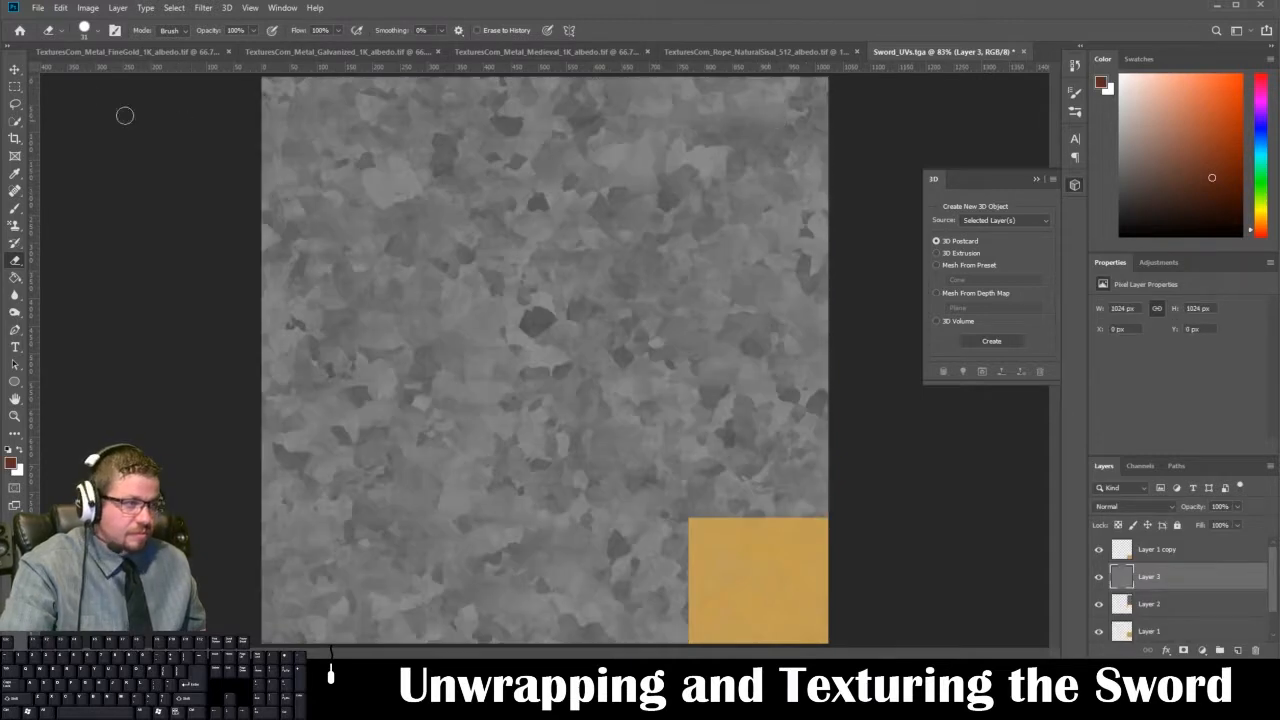
- Scale the galvanized layer uniformly to about 286 px and place it over the blade tips at X 512 px, Y 0 px
click(15, 69)
drag(651, 323, 367, 300)
key(ctrl+t)
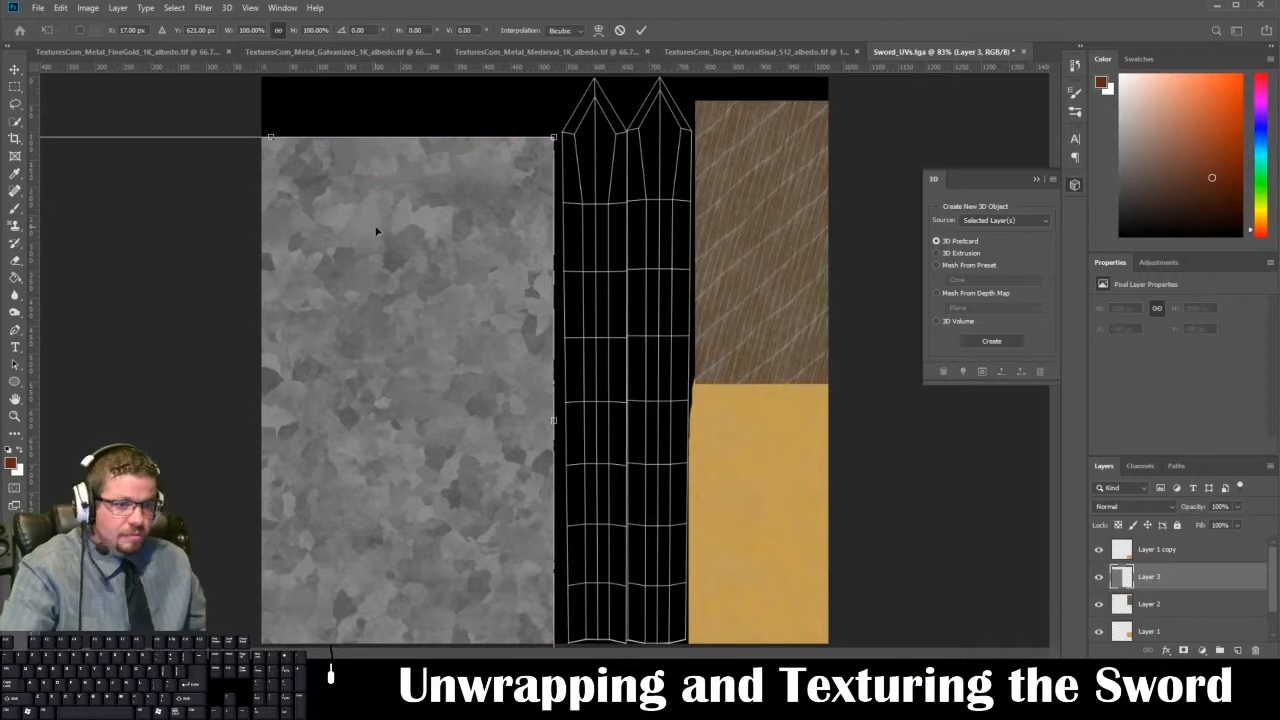
key(ctrl+minus)
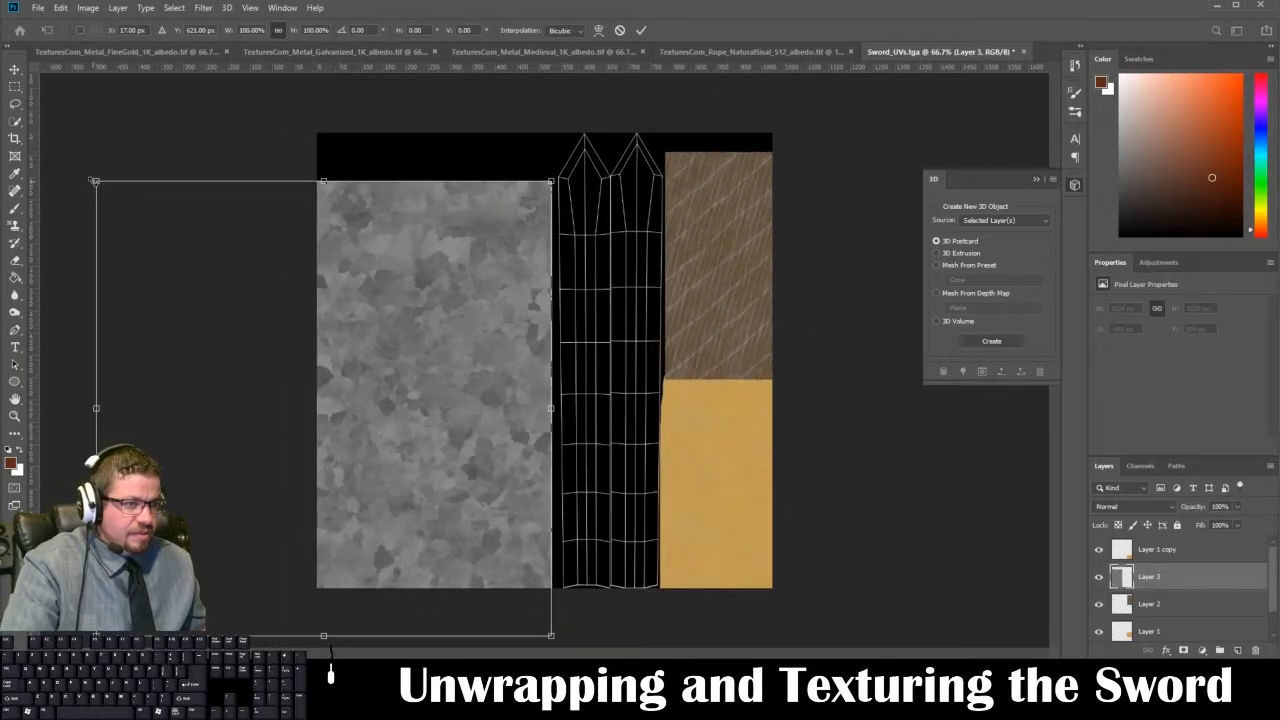
drag(340, 291, 845, 287)
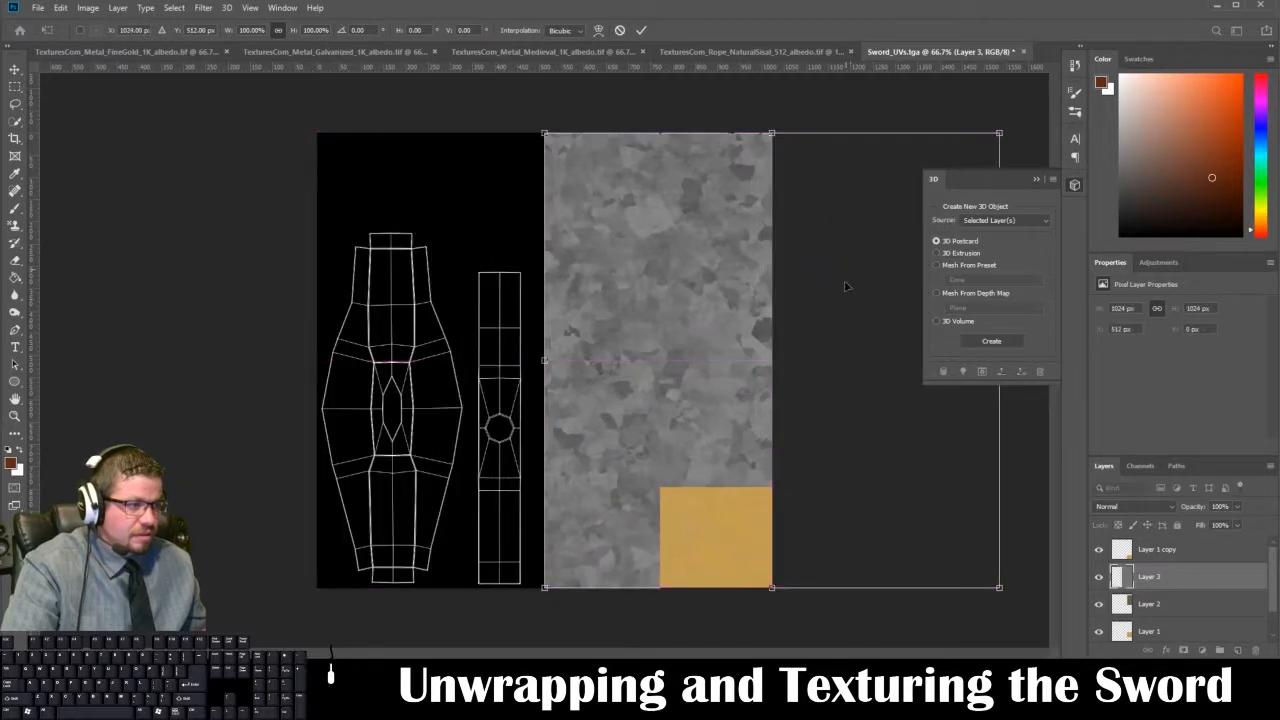
drag(1003, 591, 647, 290)
key(Return)
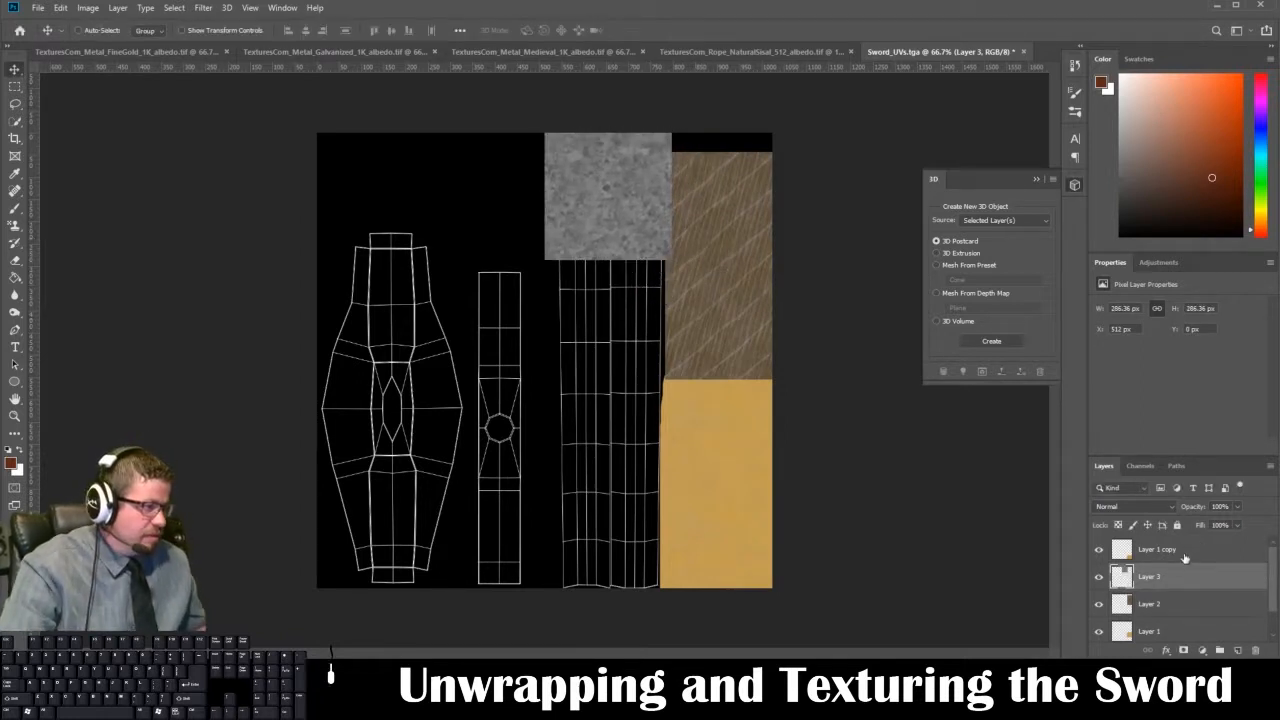
- Reorder the galvanized layer to just above the Background and place a copy directly beneath it on the blade shells, at Y 285 px
scroll(1177, 580, down, 1)
drag(1183, 552, 1188, 612)
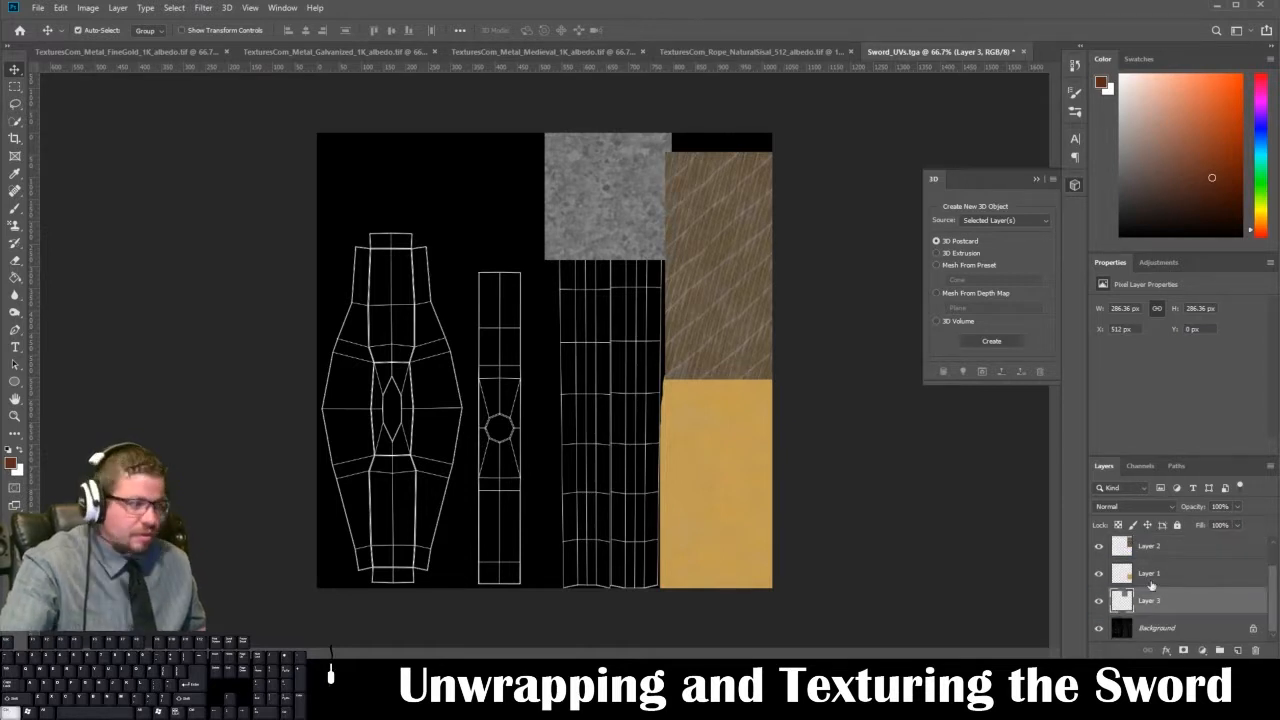
alt+drag(602, 189, 622, 350)
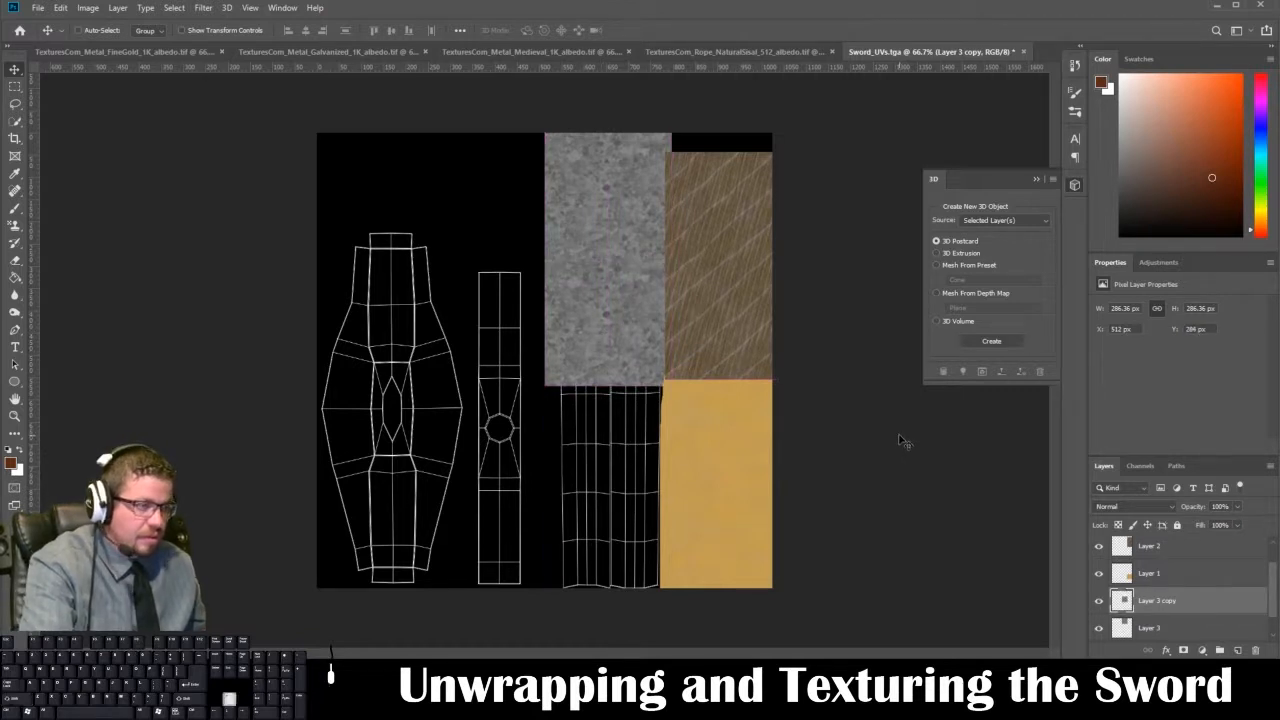
key(Down)
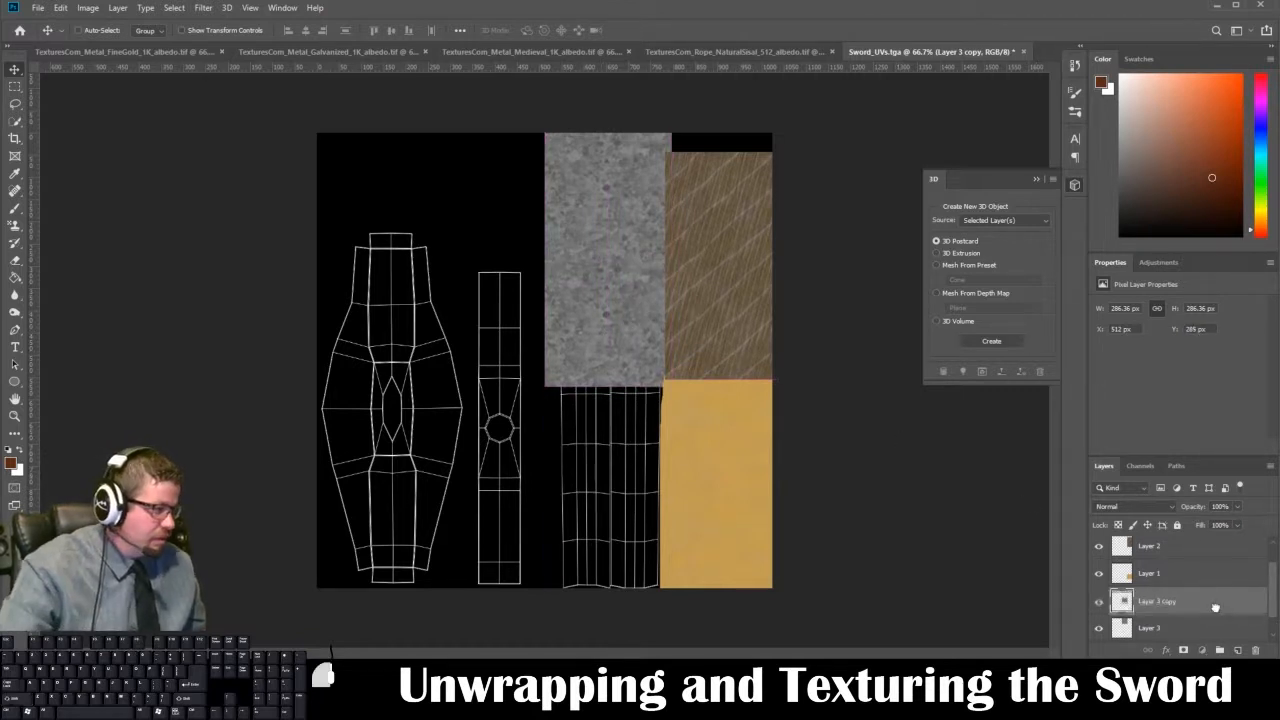
- Duplicate both galvanized layers and move the copies down together to cover the remaining lower half of the blade shells
drag(1215, 607, 1238, 650)
shift+click(1172, 631)
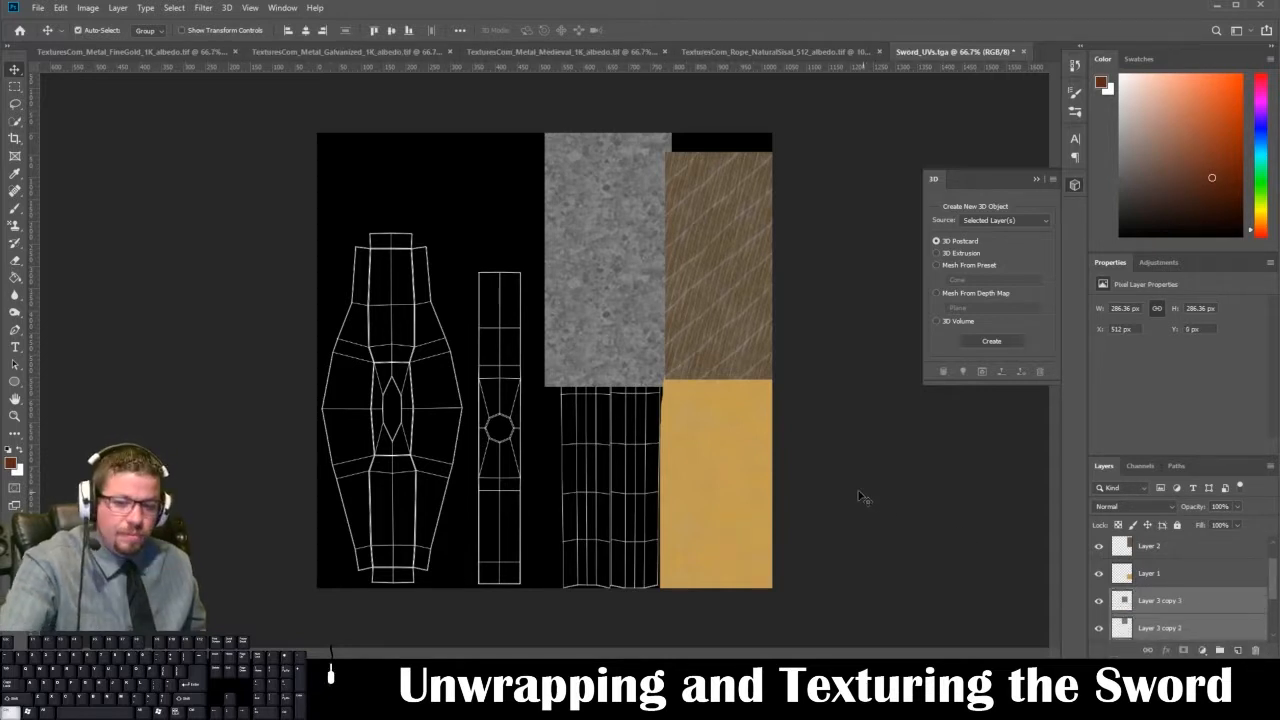
key(ctrl+t)
drag(617, 283, 618, 503)
key(Return)
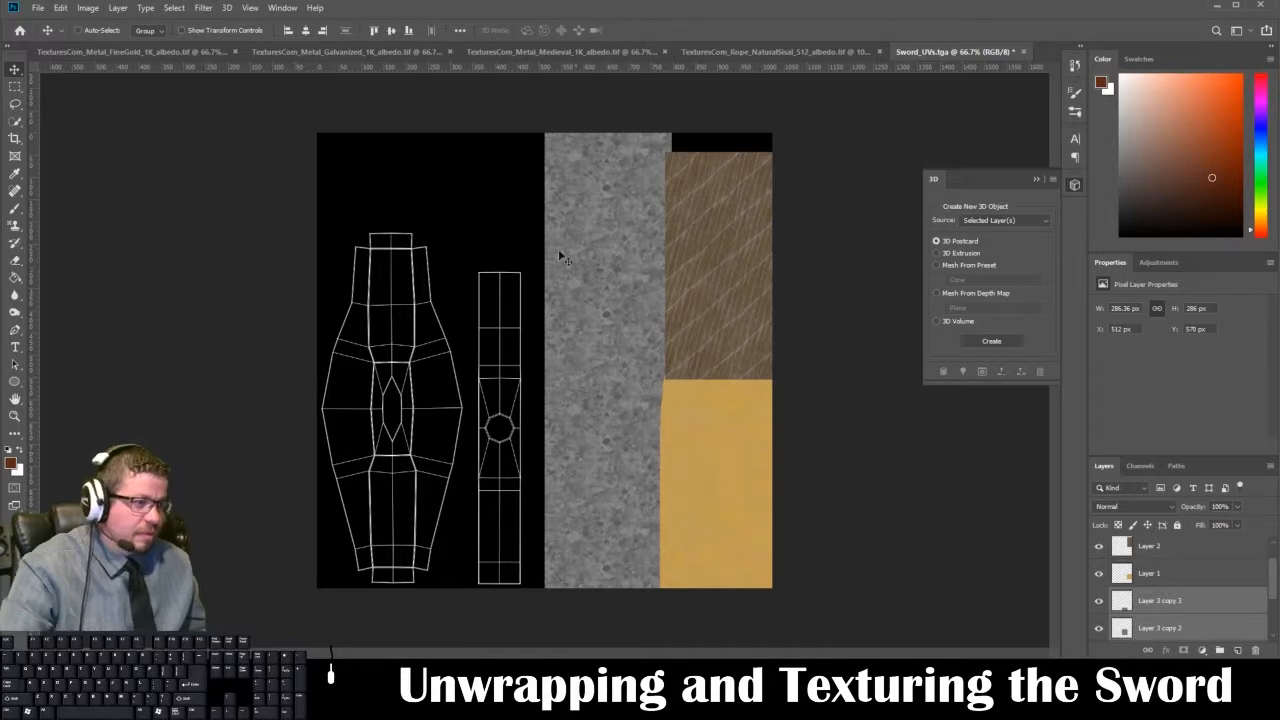
- Copy the entire Metal_Medieval albedo texture, paste it as a new layer in Sword_UVs.tga and move it over the blade shells at X 512 px
click(307, 52)
click(537, 57)
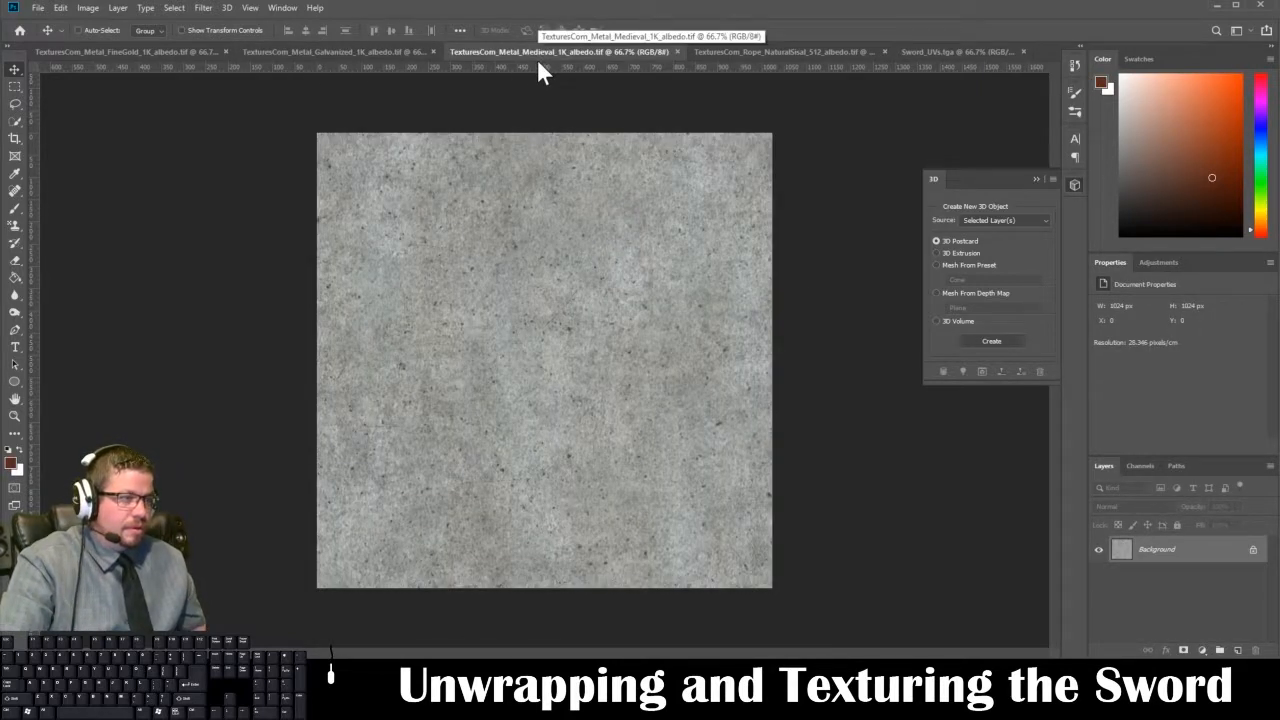
key(ctrl+a)
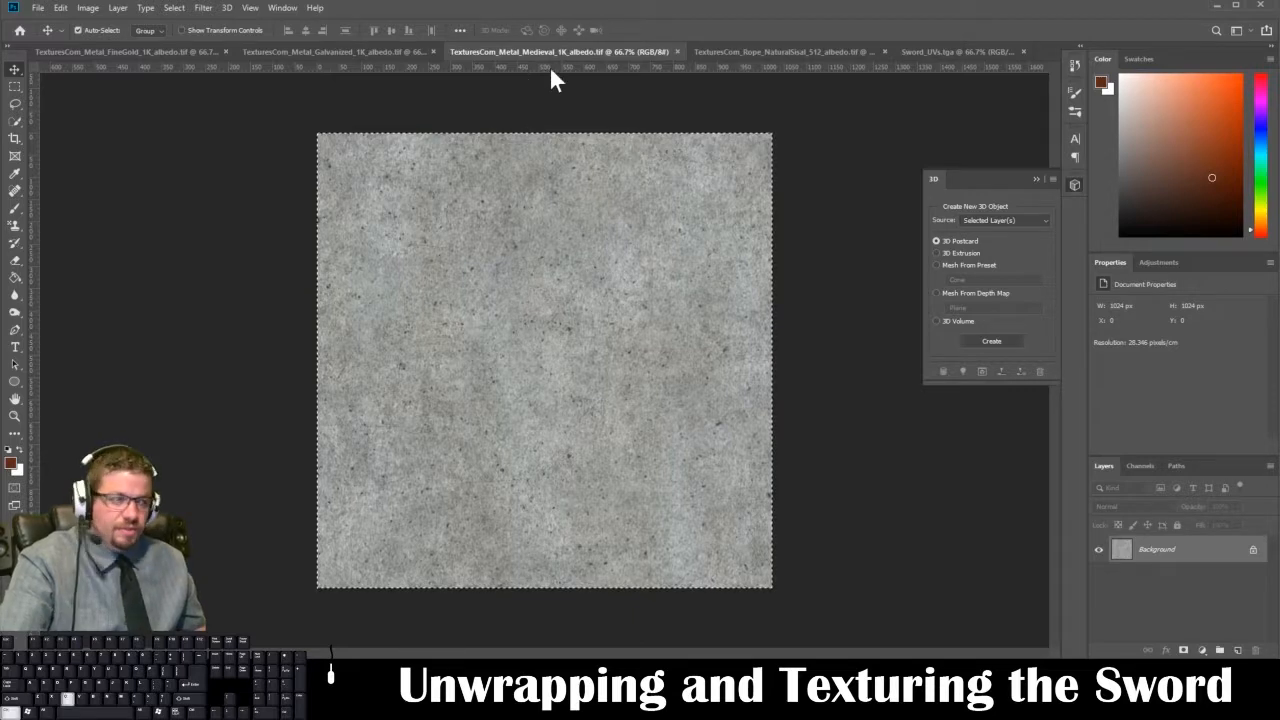
click(726, 53)
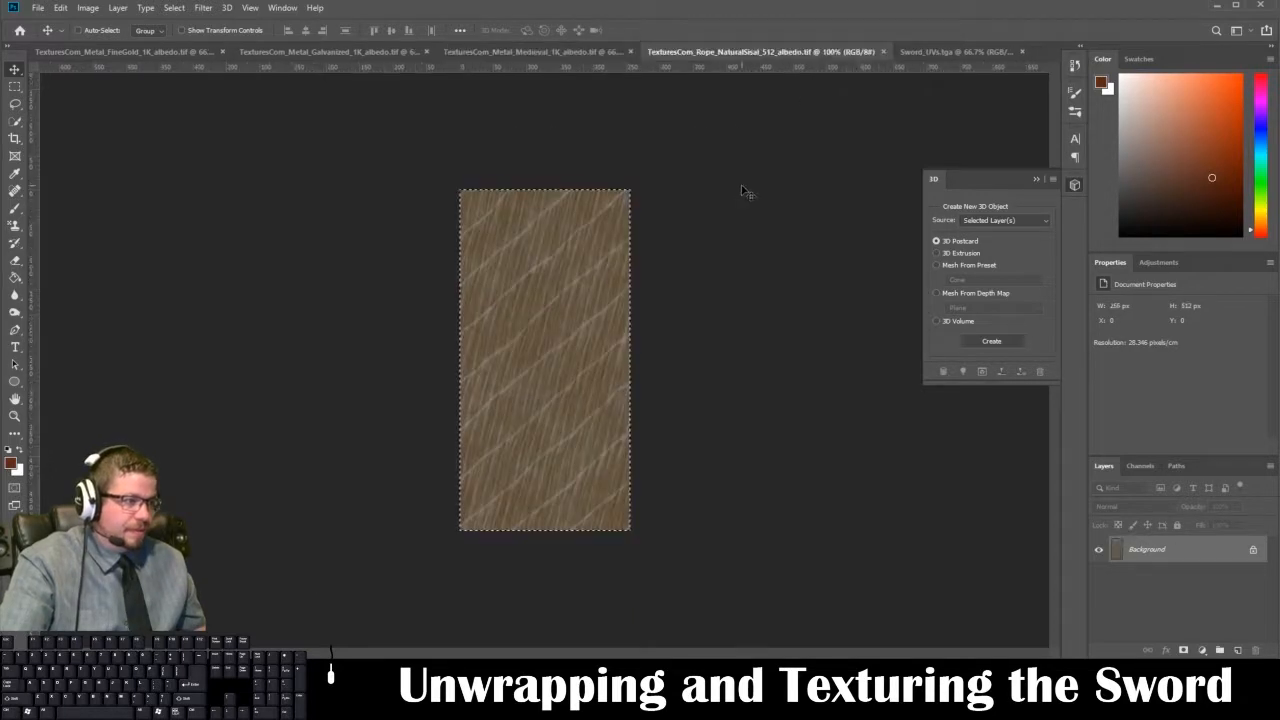
click(943, 52)
key(ctrl+v)
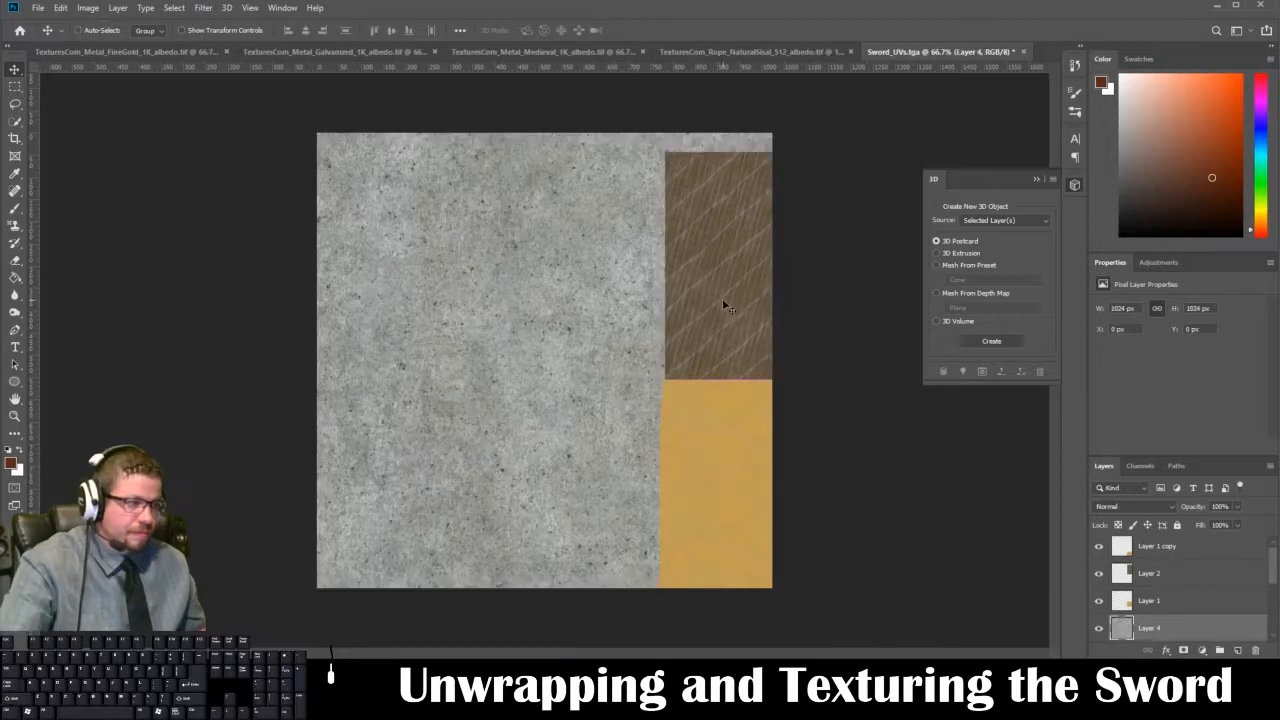
drag(588, 309, 811, 311)
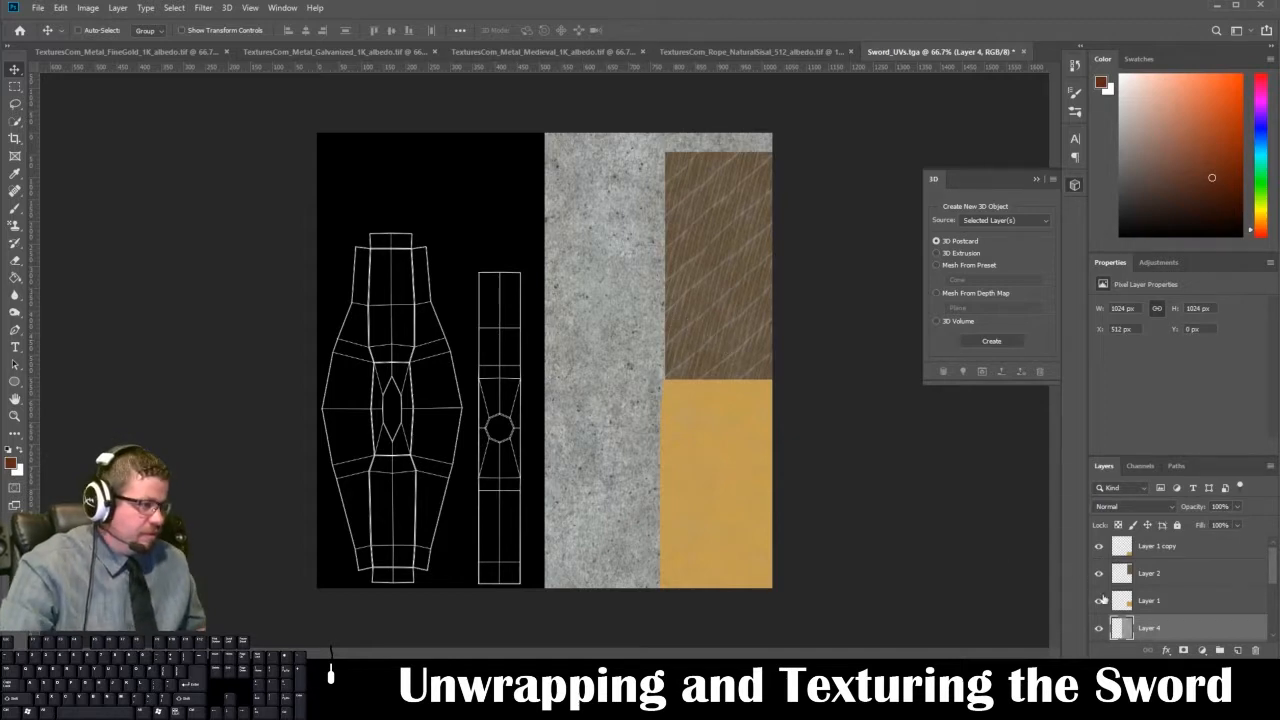
scroll(1157, 590, down, 3)
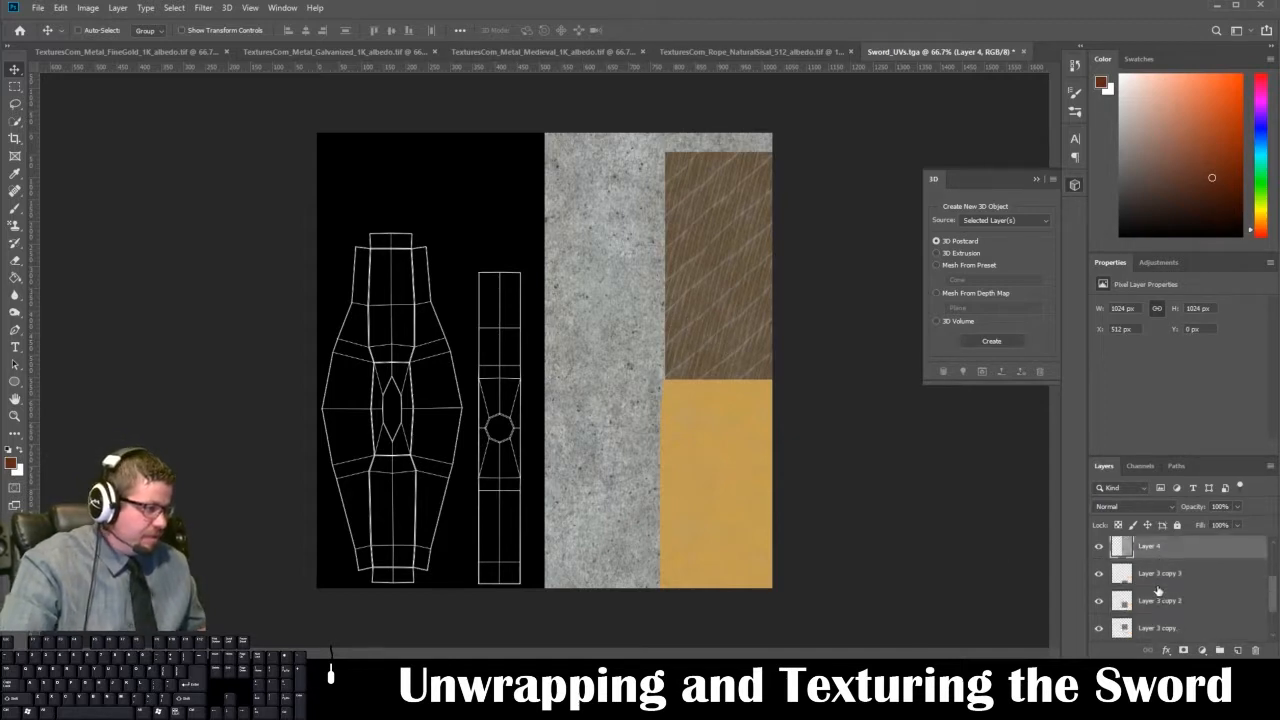
- Move the Layer 3 column of dark metal tiles to the canvas's left edge, at X 0 px, over the main UV shells
click(1160, 598)
scroll(1160, 598, down, 2)
shift+click(1160, 600)
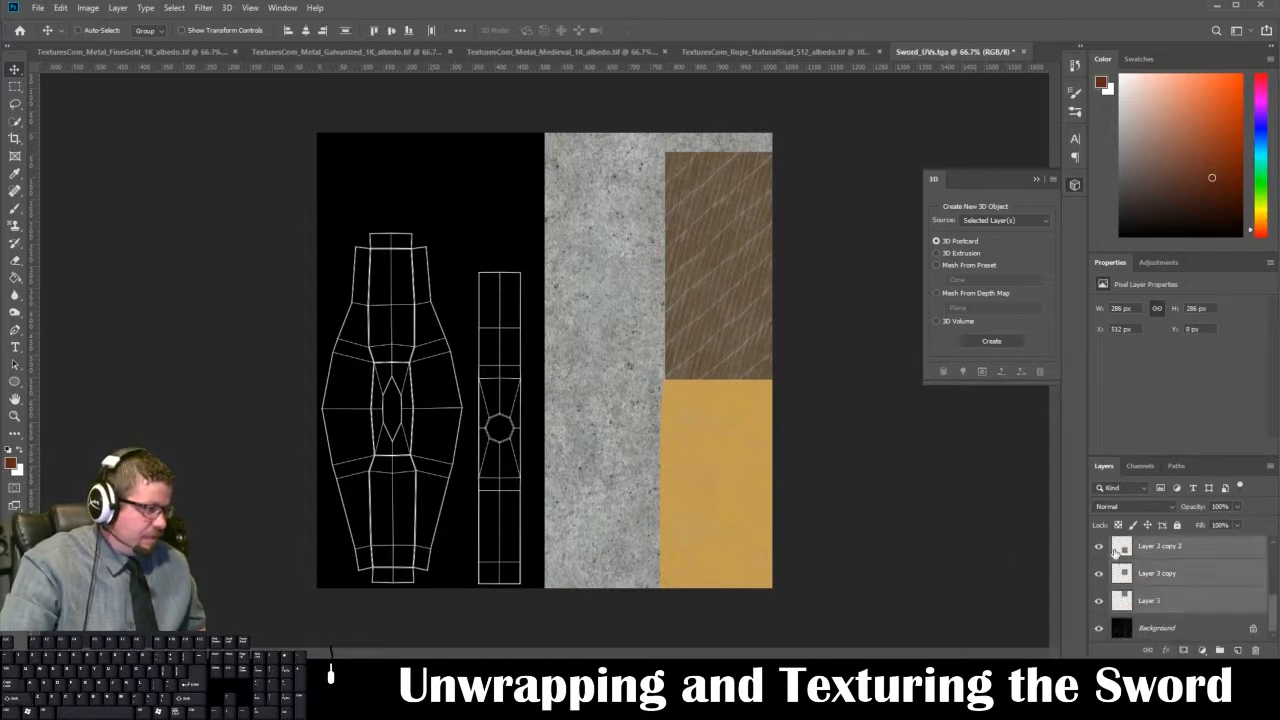
key(ctrl+t)
drag(567, 378, 354, 347)
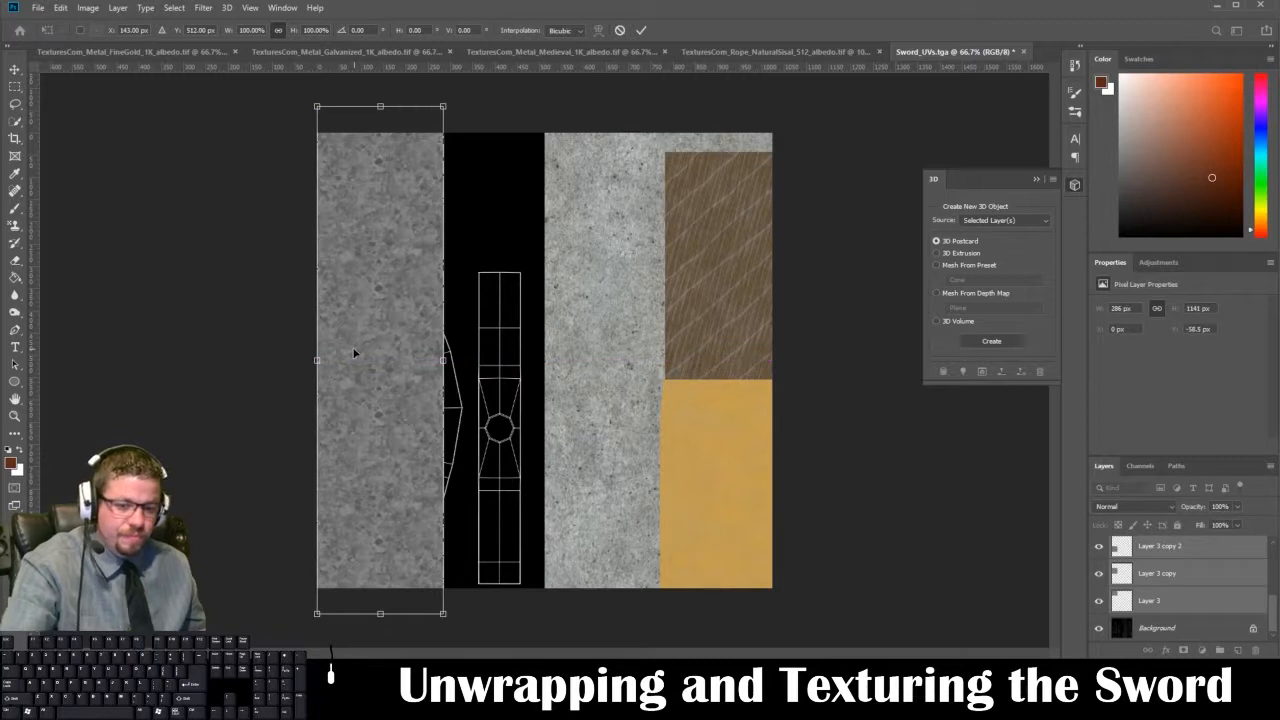
key(Return)
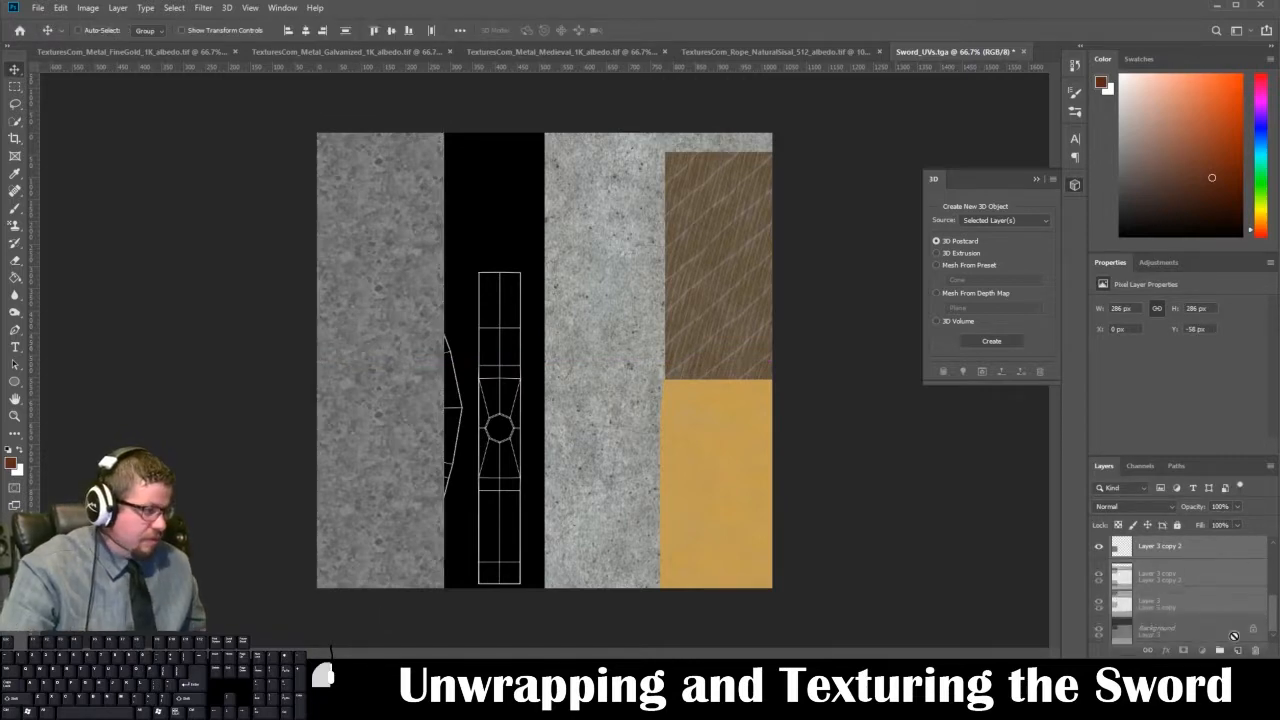
- Duplicate the dark metal tile column and place the copy directly beside the original at X 286 px, covering the remaining UV shells
key(ctrl+j)
key(ctrl+j)
key(ctrl+j)
key(ctrl+j)
key(ctrl+j)
drag(377, 392, 508, 389)
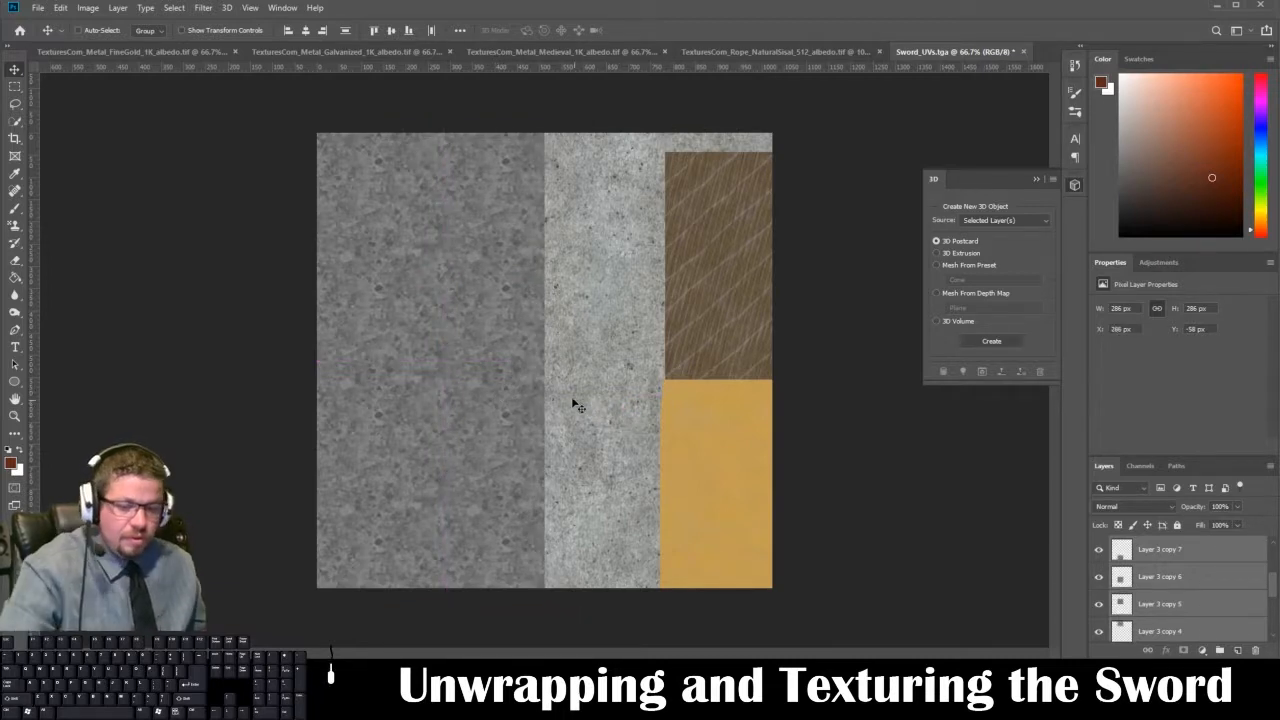
- Save a Targa copy of the texture as Sword_Diffuse.tga in the Sword_Texturing folder at 32 bits/pixel
key(ctrl)
key(ctrl+shift+s)
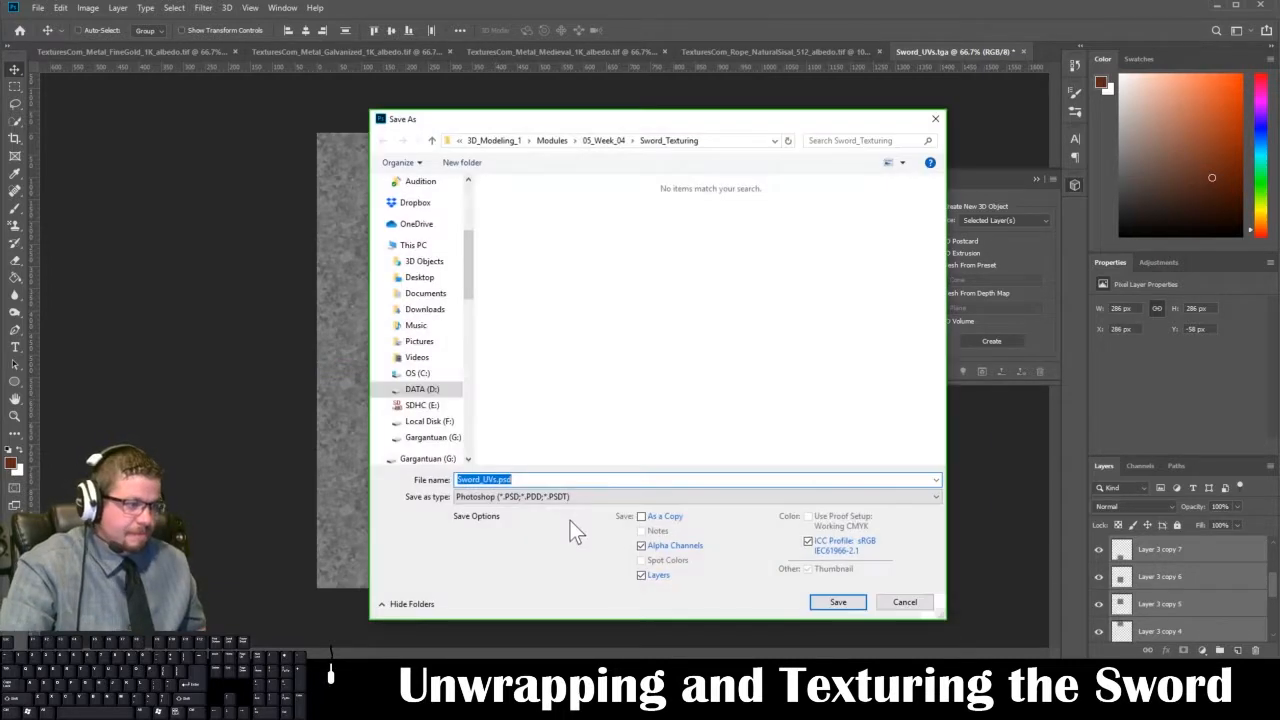
click(571, 497)
click(556, 473)
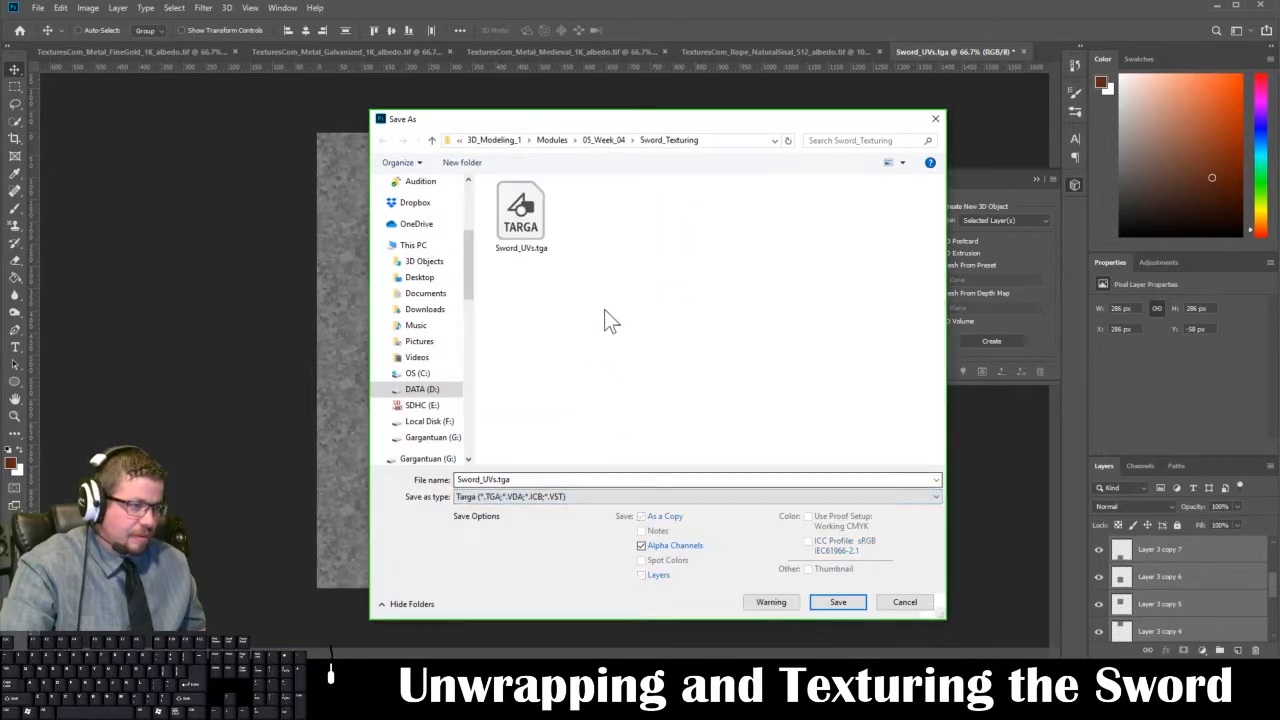
key(shift+Tab)
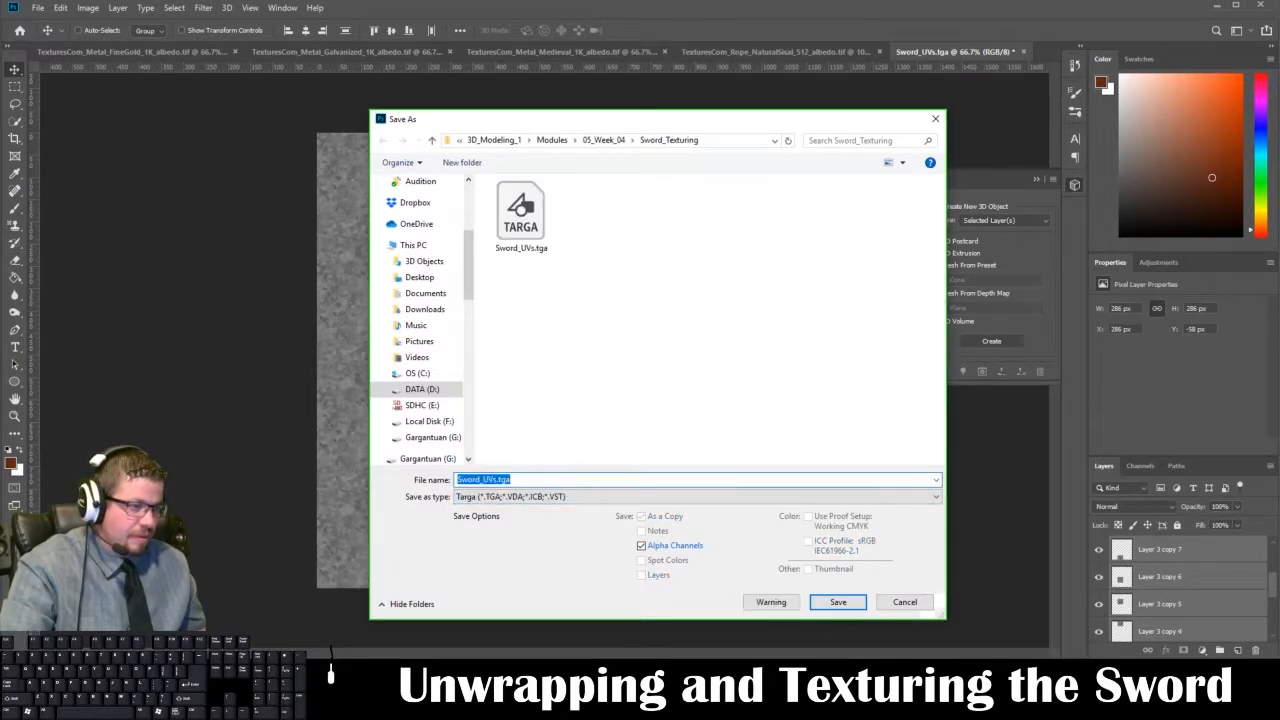
key(shift+Left)
key(shift+Left)
key(shift+Left)
key(shift+Left)
key(BackSpace)
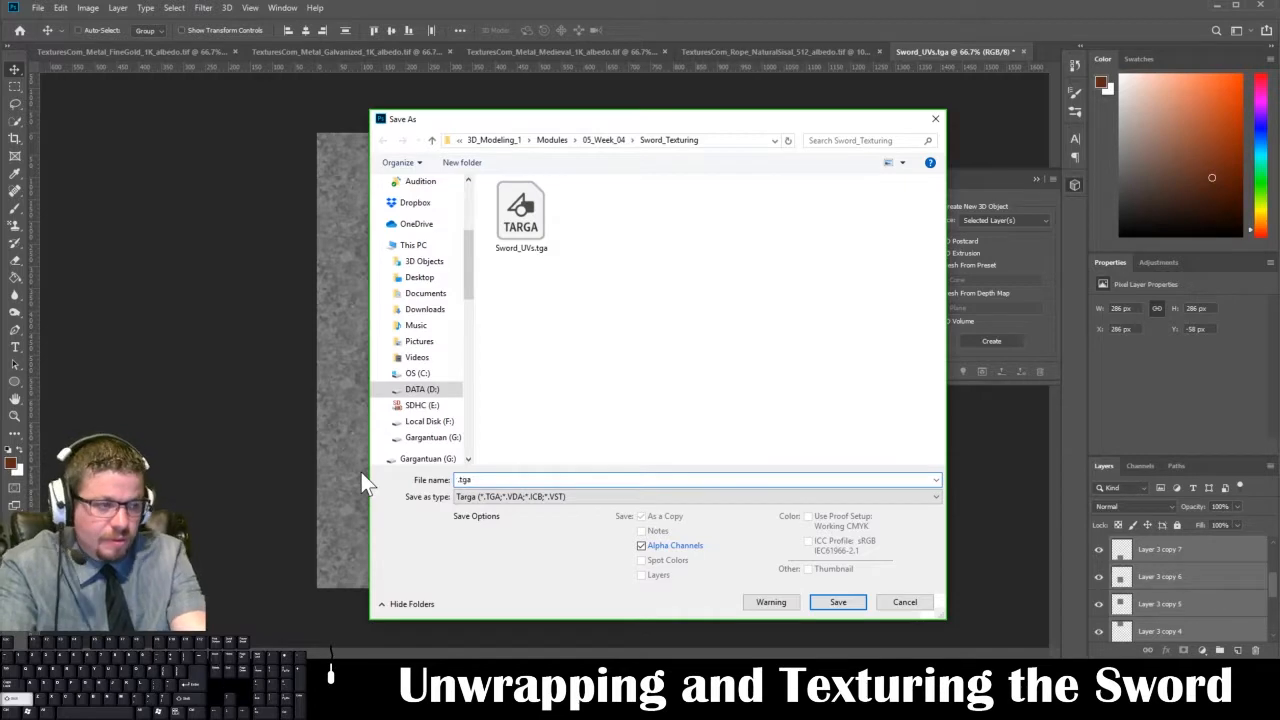
text(Sword_Diffuse)
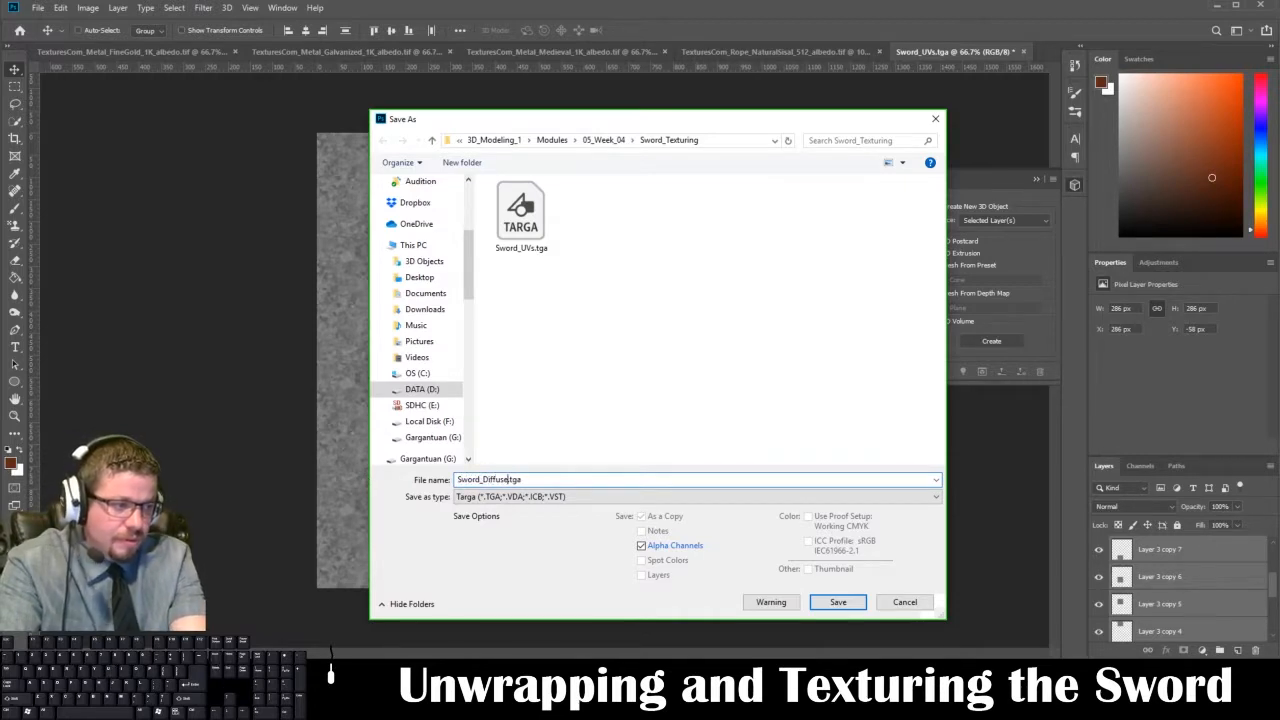
key(Return)
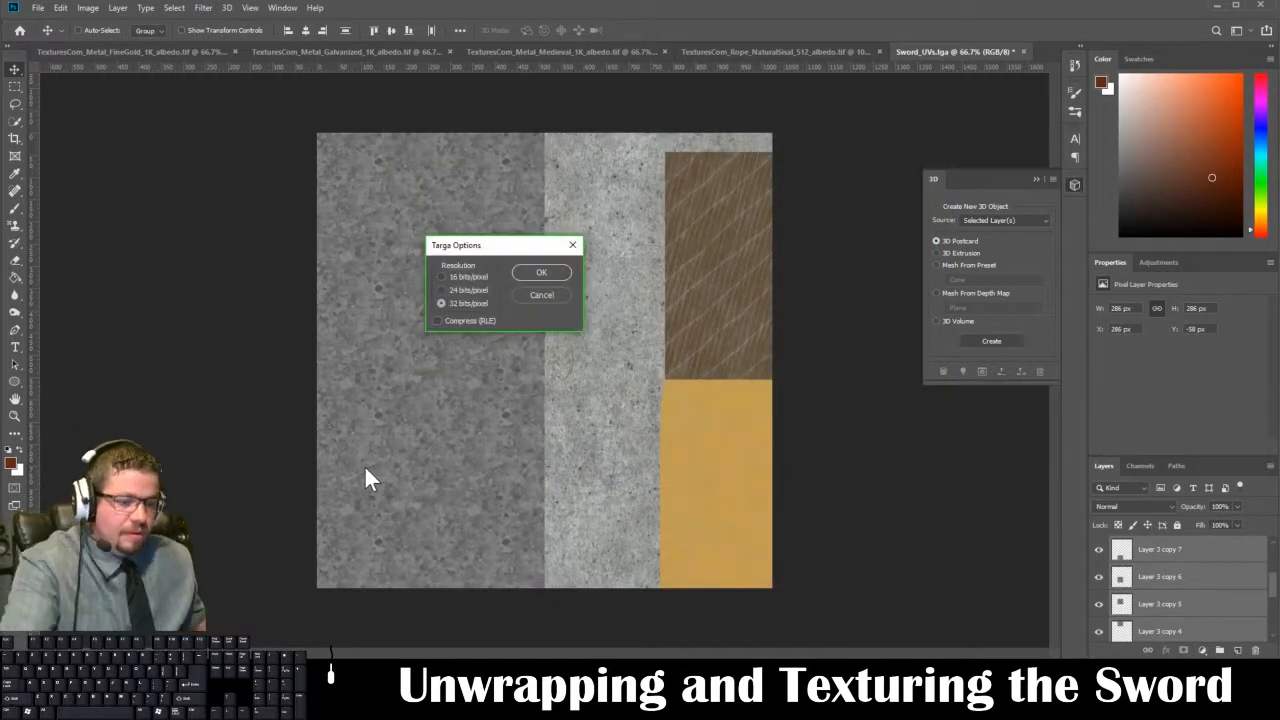
key(Return)
- Save the texture again as a Targa over Sword_Diffuse.tga with Alpha Channels turned off
key(ctrl+shift+s)
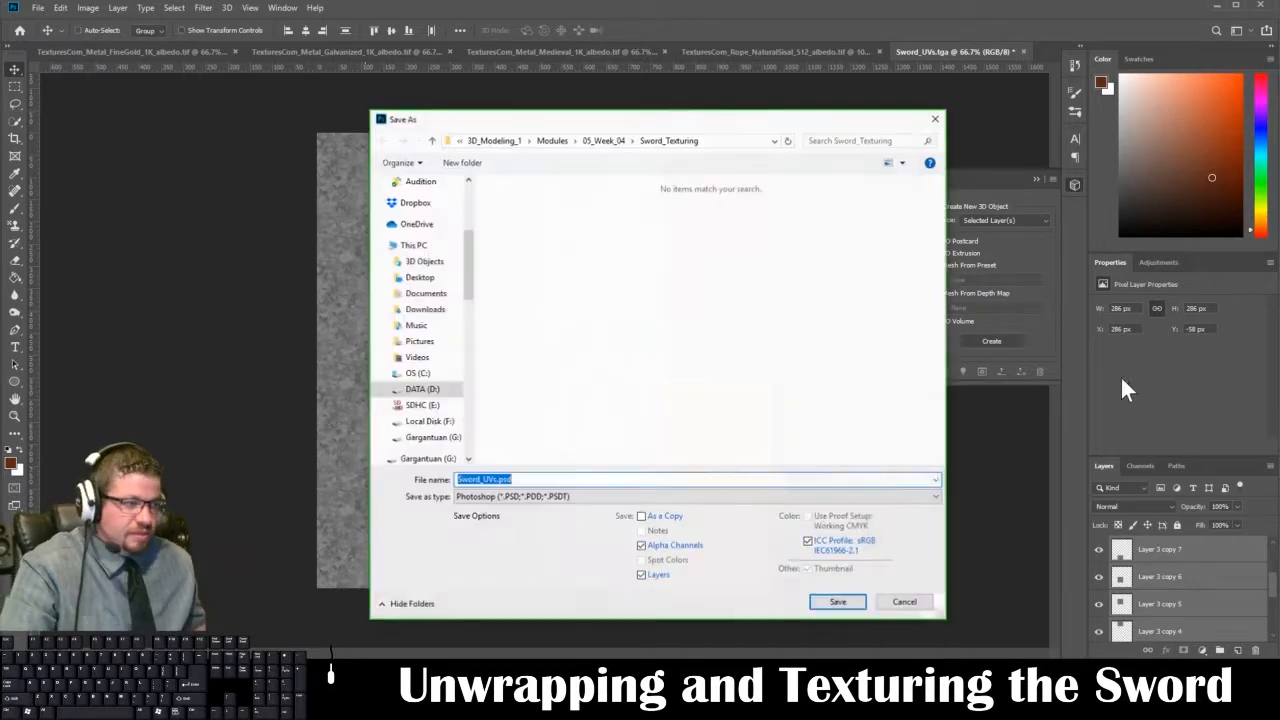
click(669, 497)
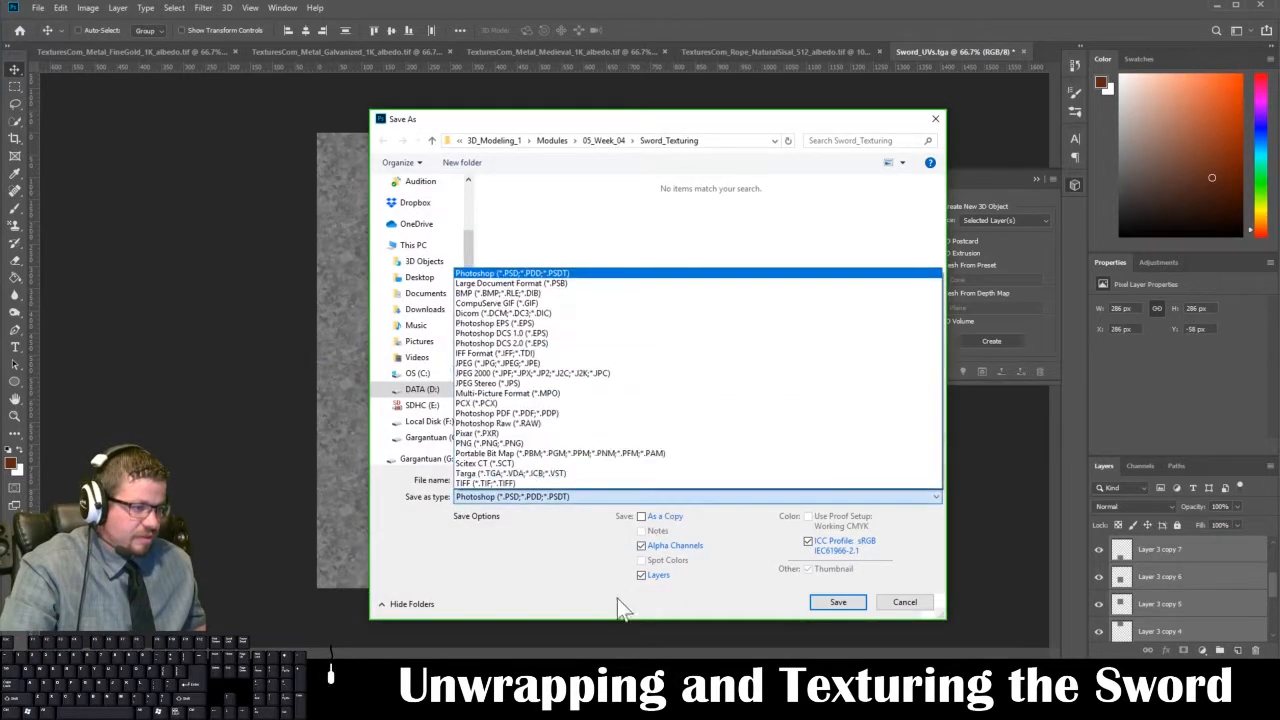
click(617, 473)
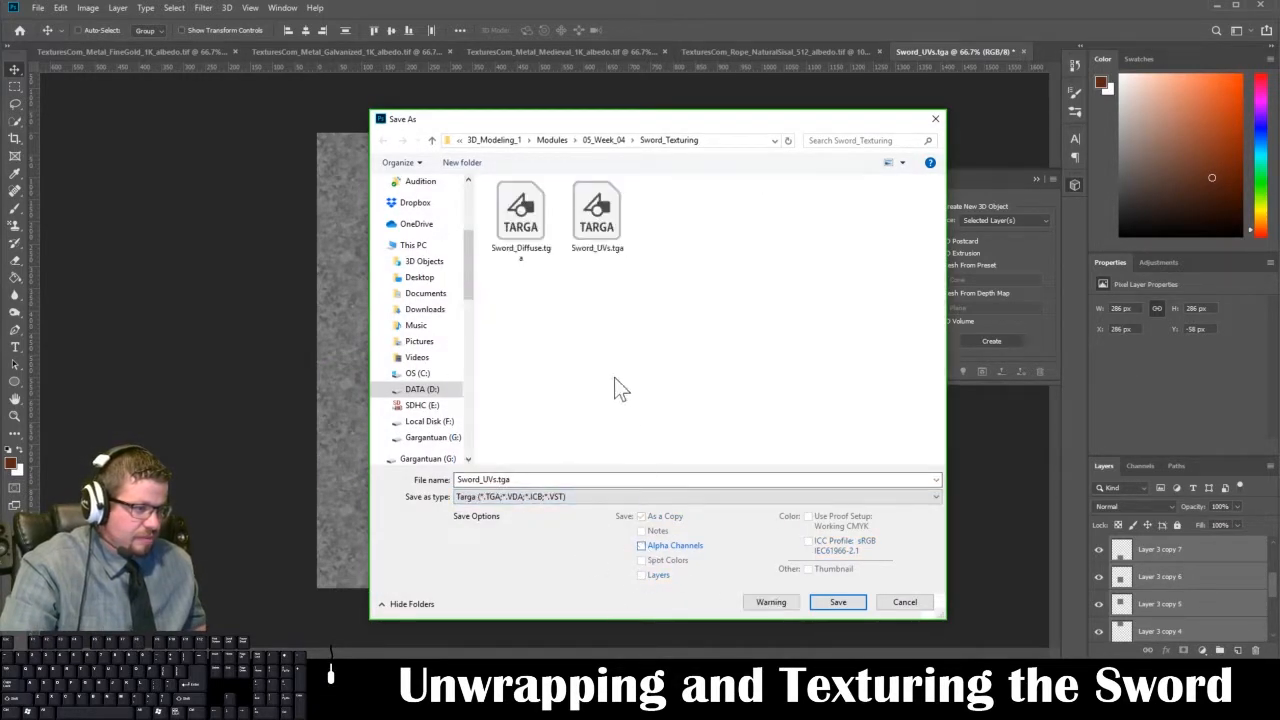
click(520, 212)
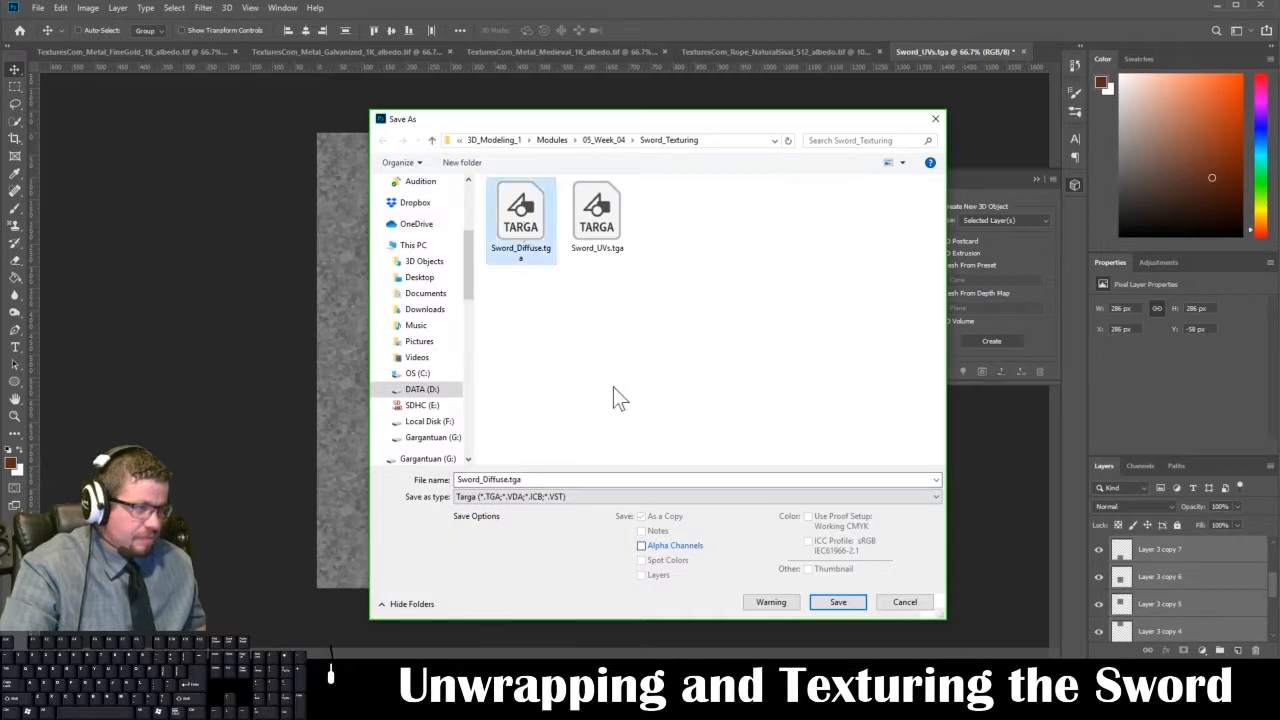
click(838, 602)
click(671, 320)
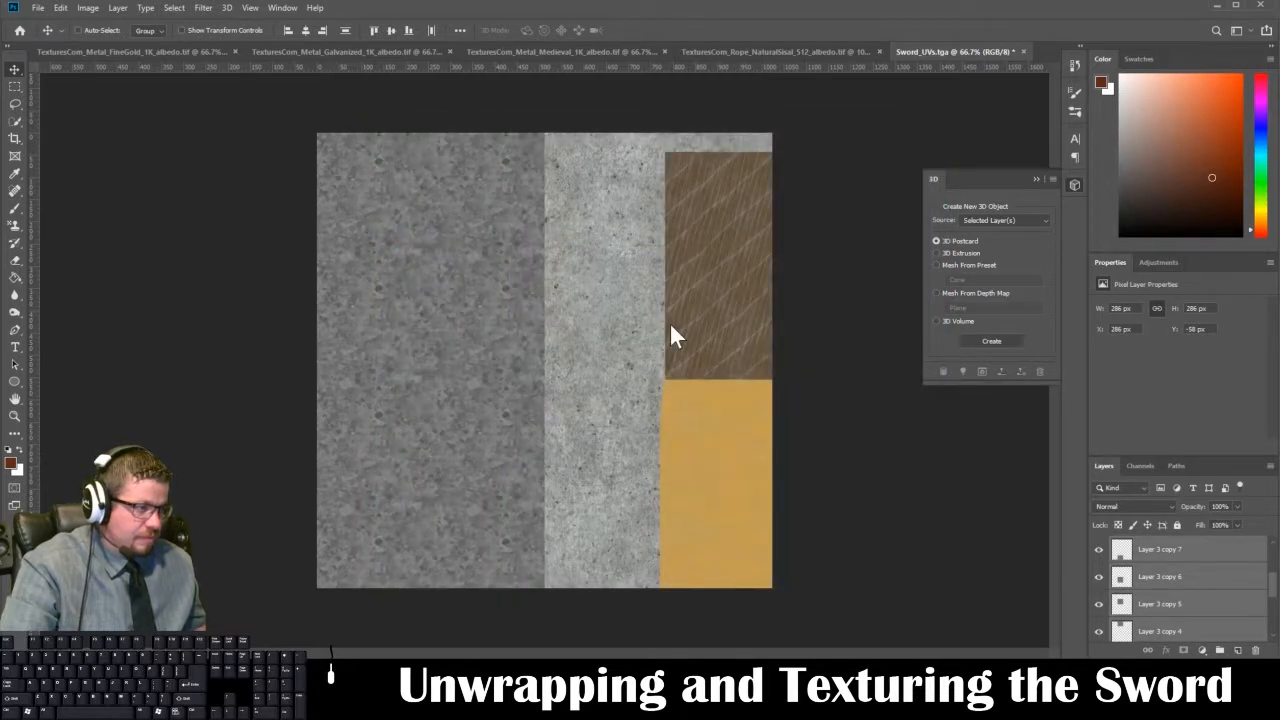
key(Return)
- Duplicate all texture layers above the Background, merge the duplicates into one layer, and make a second copy of the merged layer
scroll(1165, 575, down, 3)
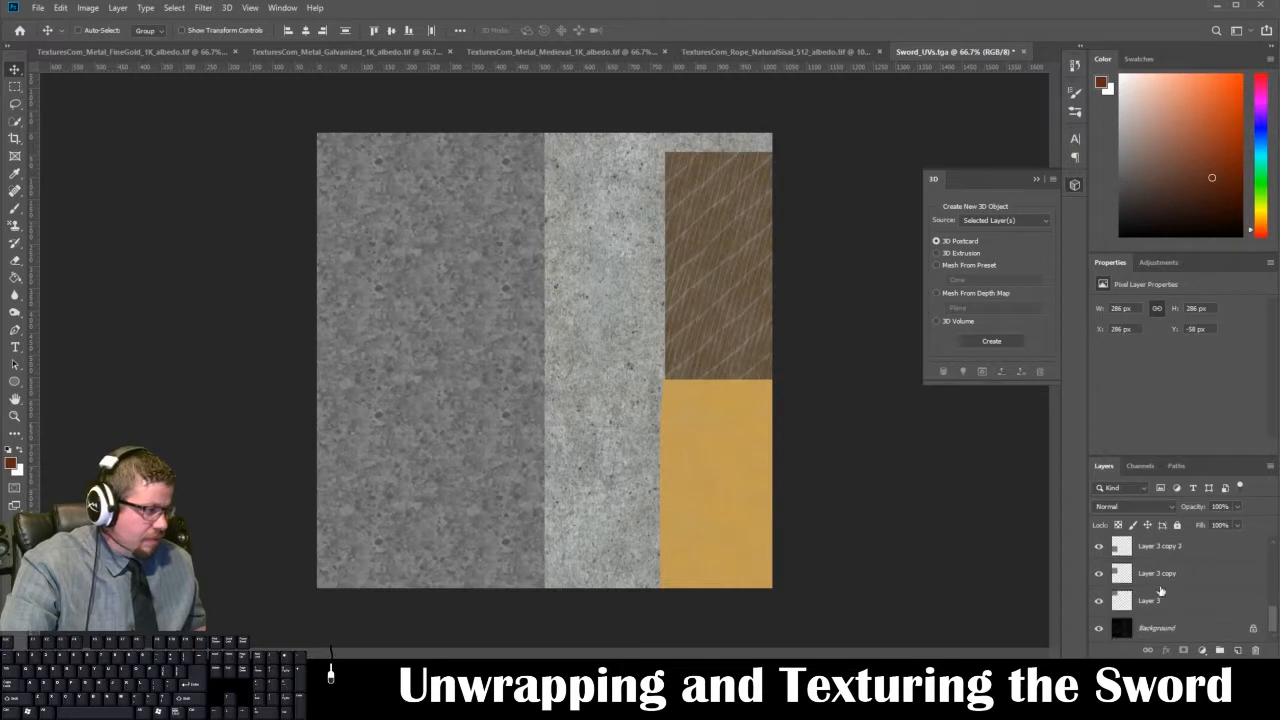
click(1156, 604)
click(1157, 626)
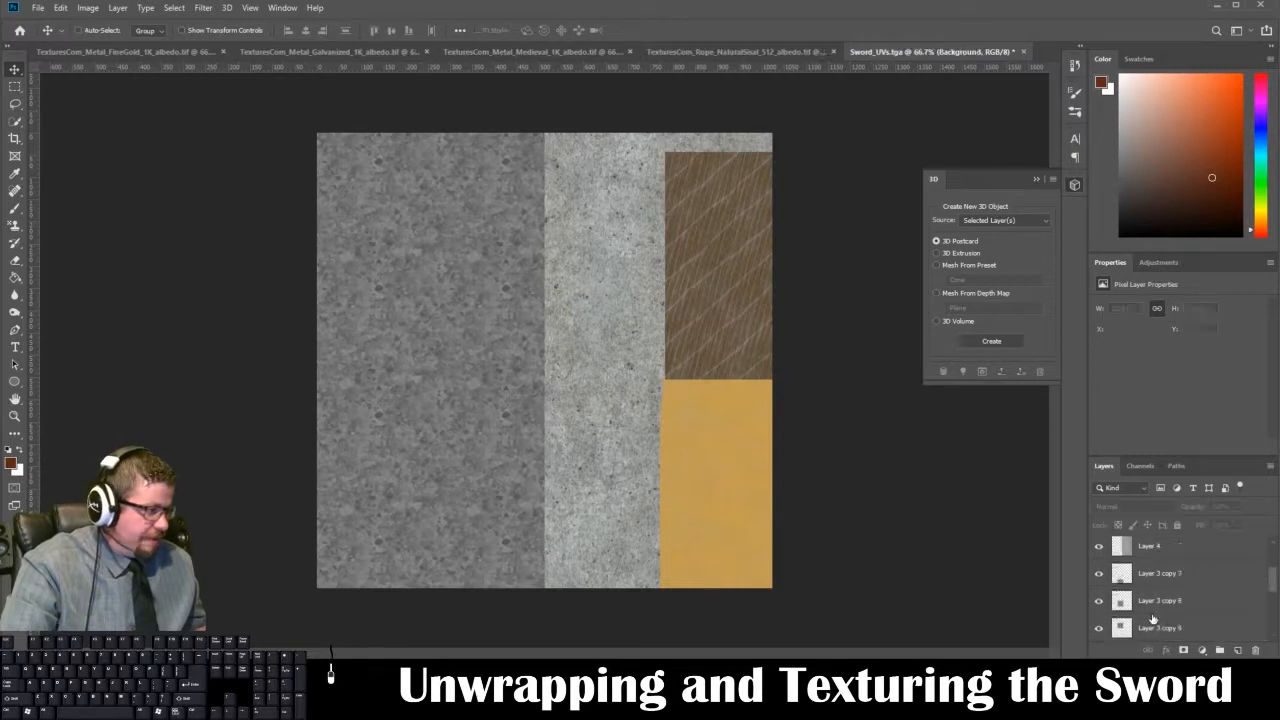
scroll(1150, 590, up, 5)
shift+click(1153, 557)
key(ctrl+j)
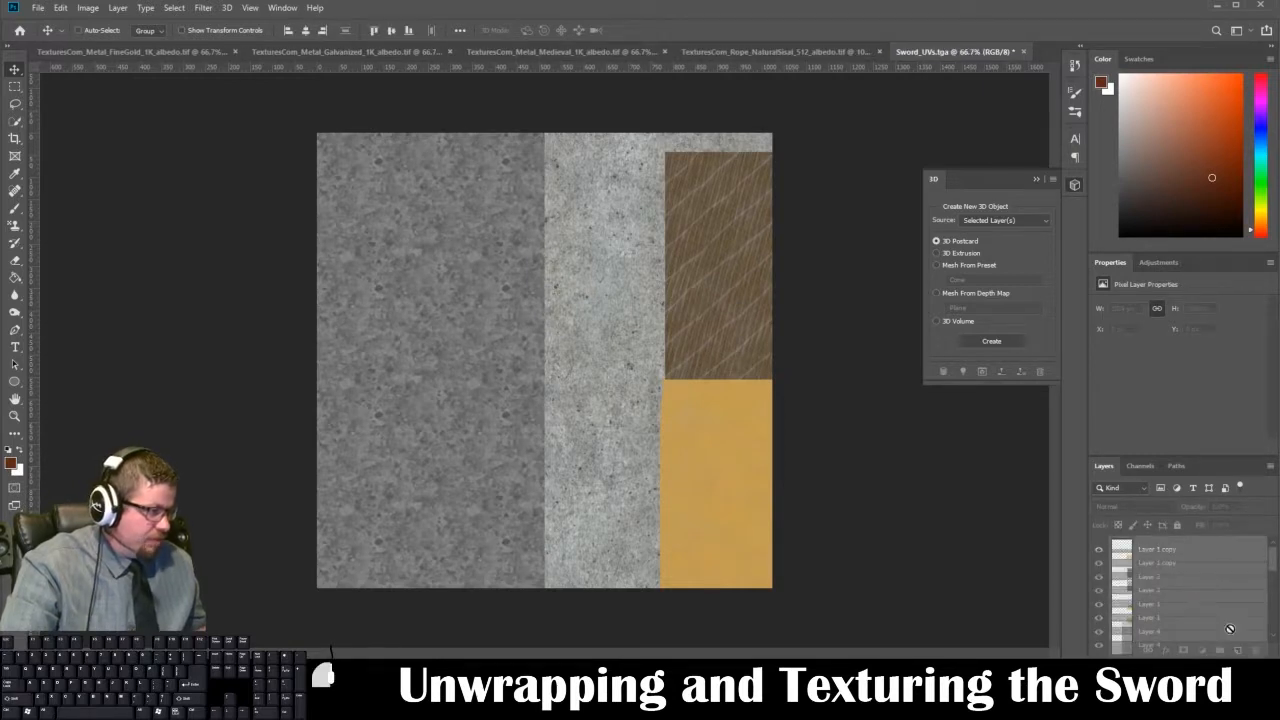
key(ctrl+e)
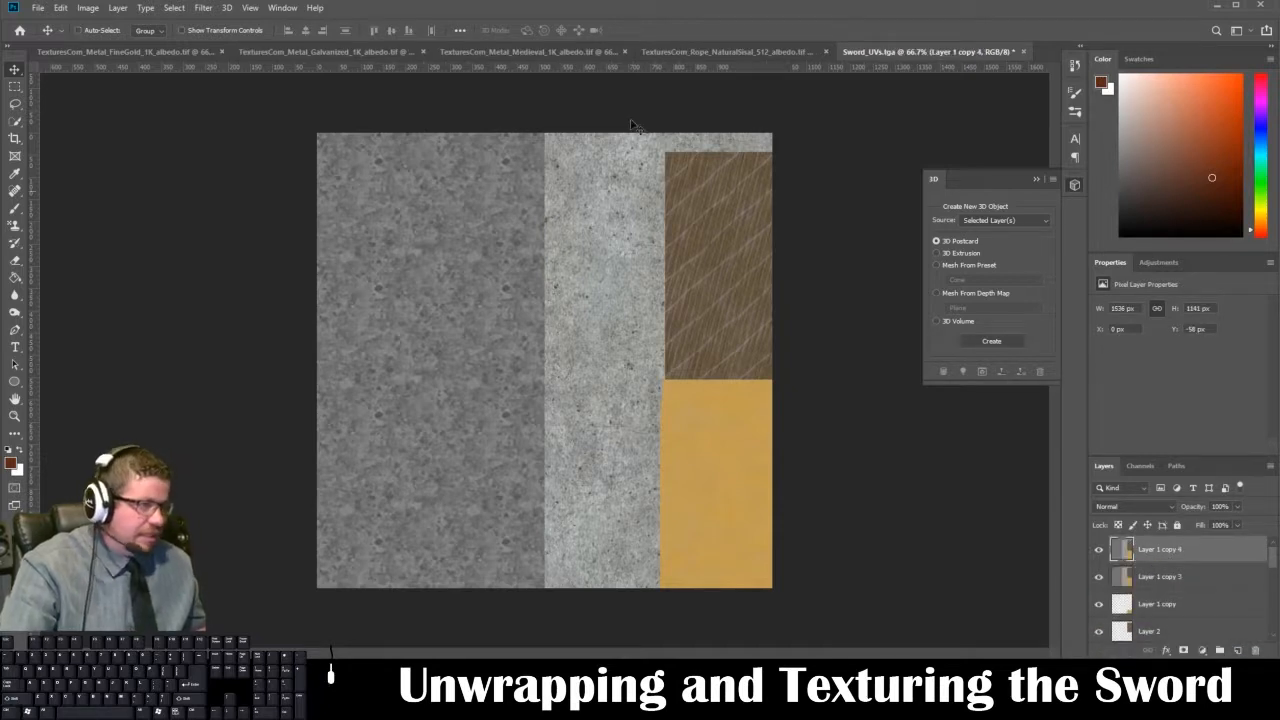
- Rename the upper merged layer Sword_Normal and the lower one Sword_Specular
double_click(1160, 549)
text(Sword)
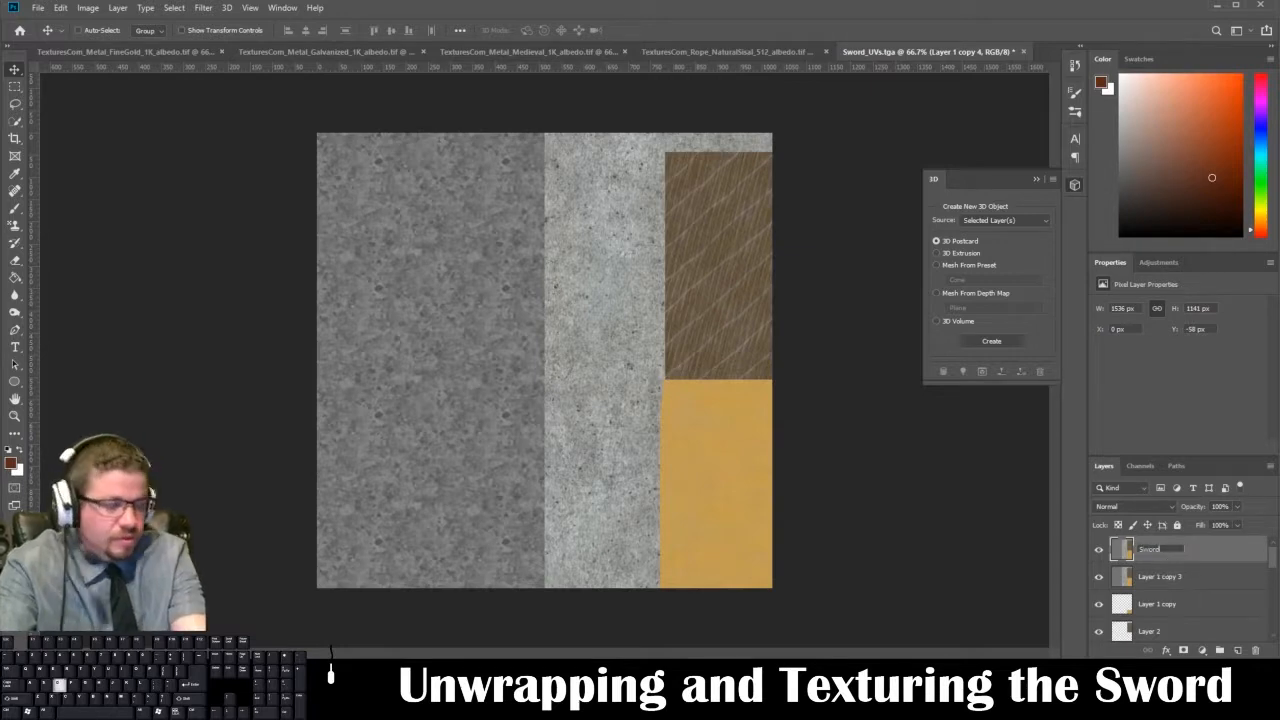
text(_Normal)
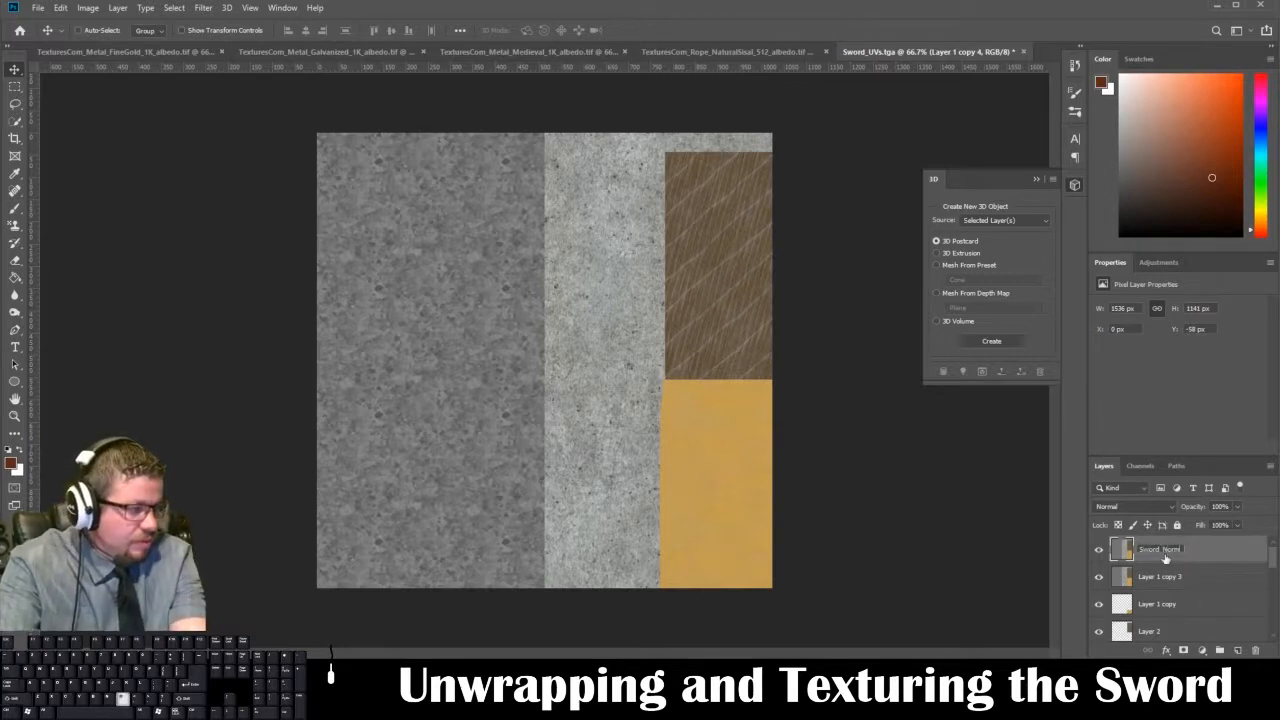
key(Return)
double_click(1160, 578)
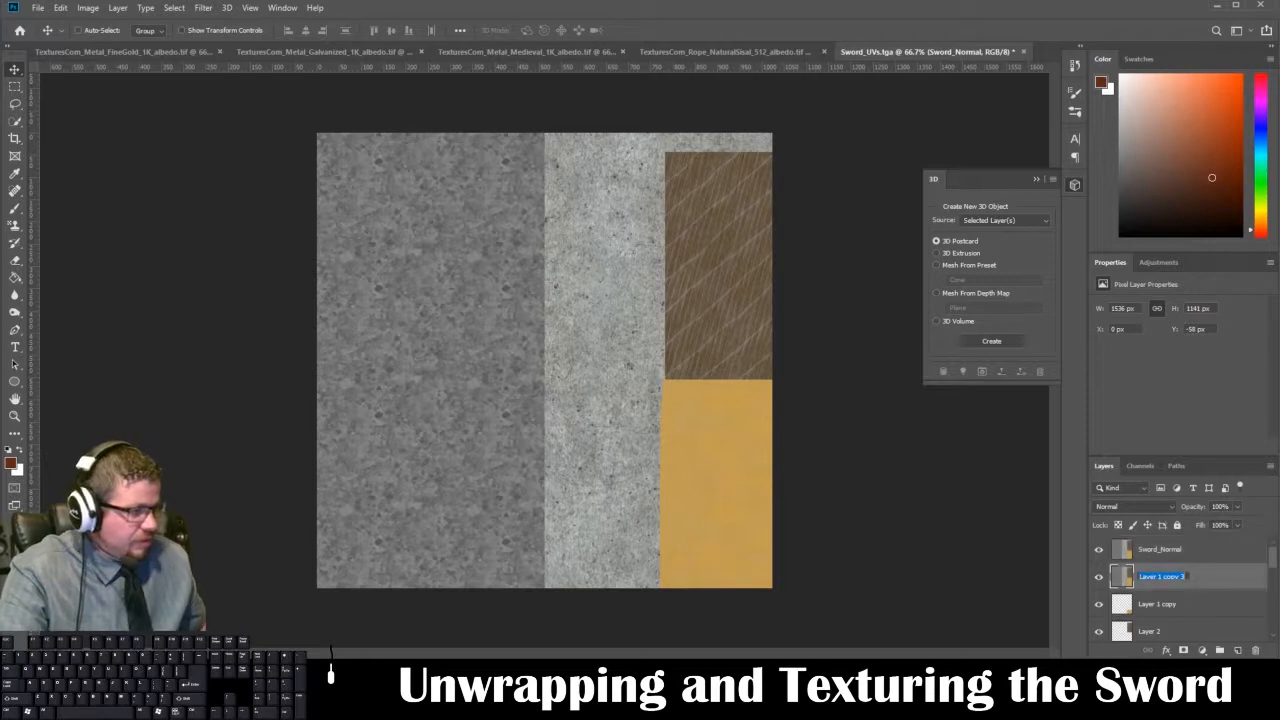
text(Sword_Specular)
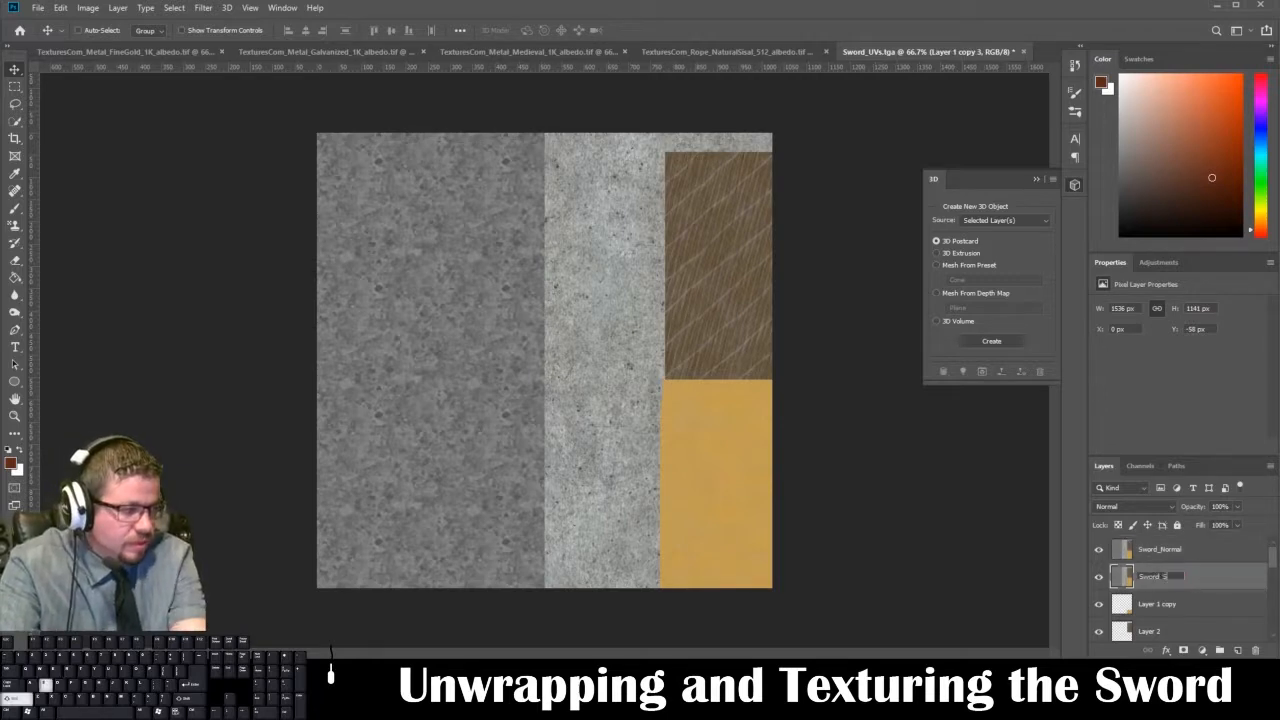
key(Return)
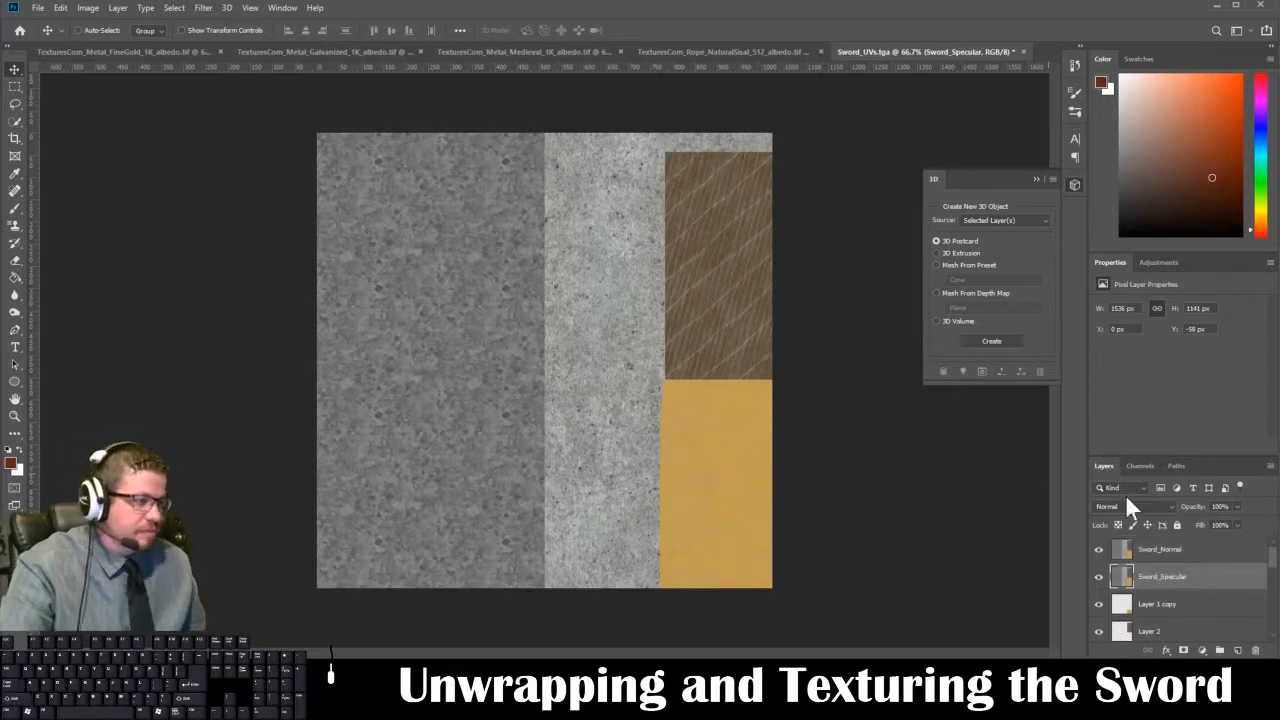
click(1170, 549)
click(205, 8)
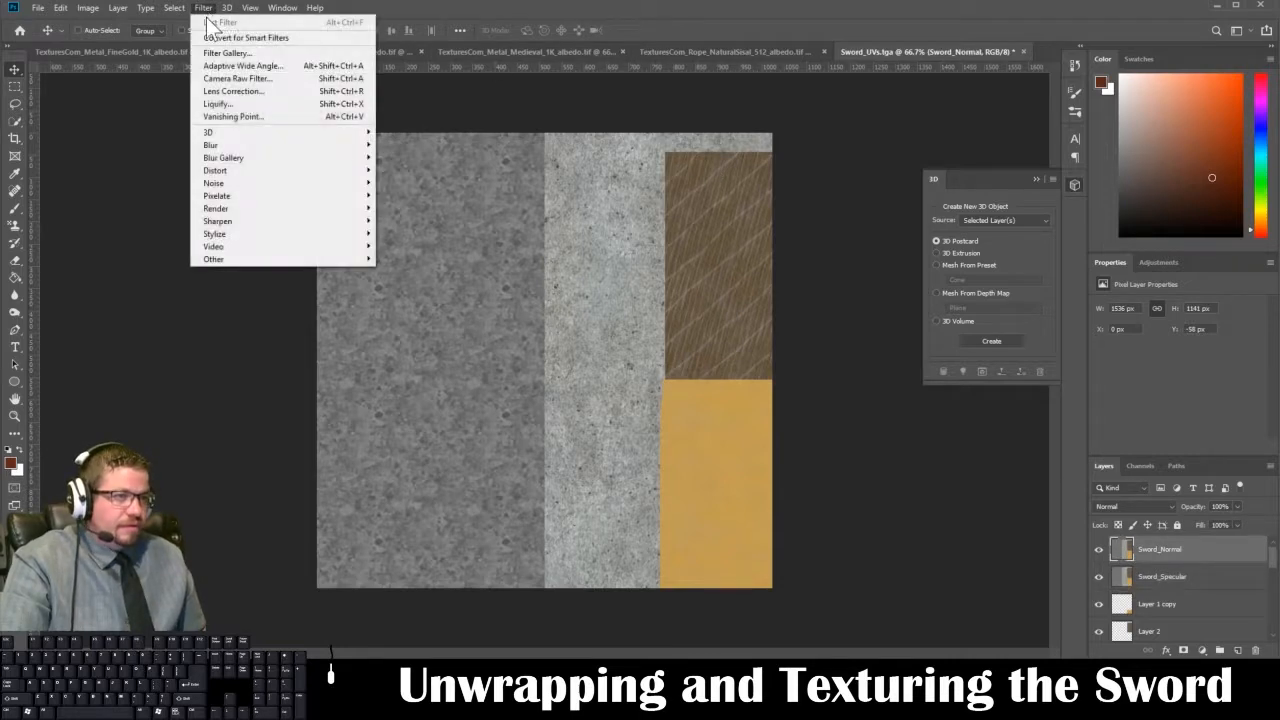
mouse_move(243, 134)
click(414, 144)
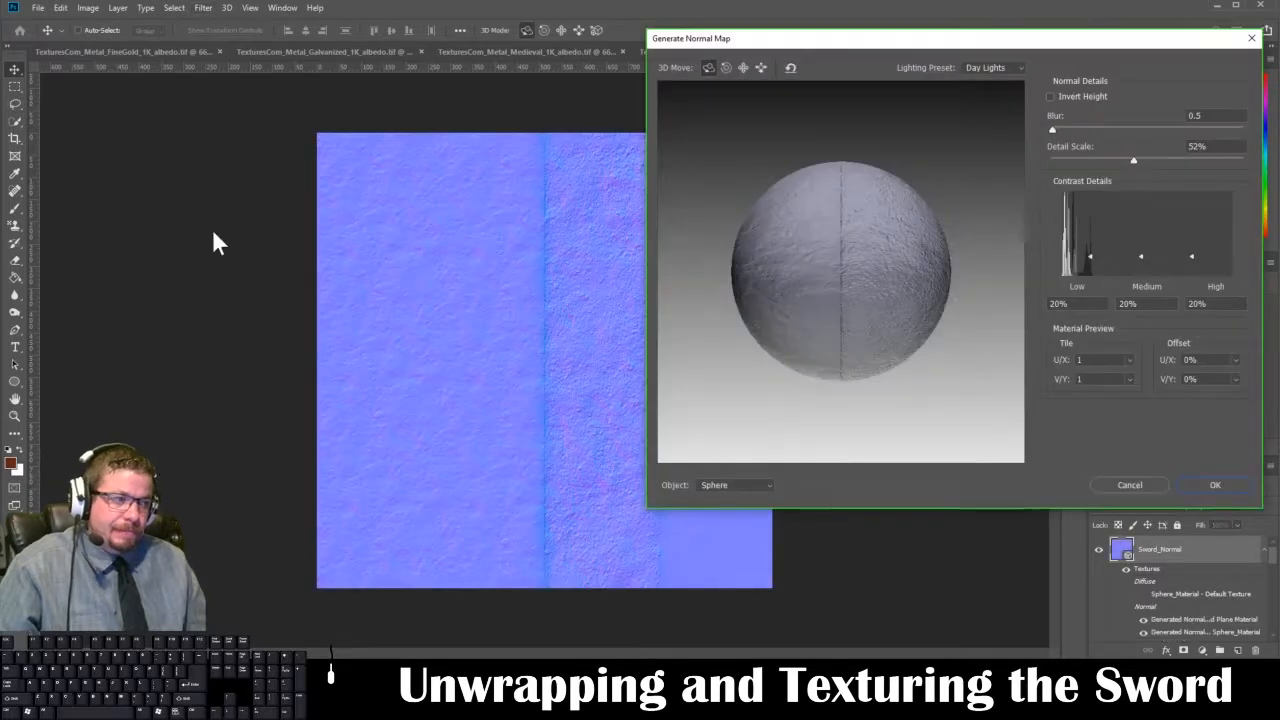
click(1053, 96)
click(1053, 96)
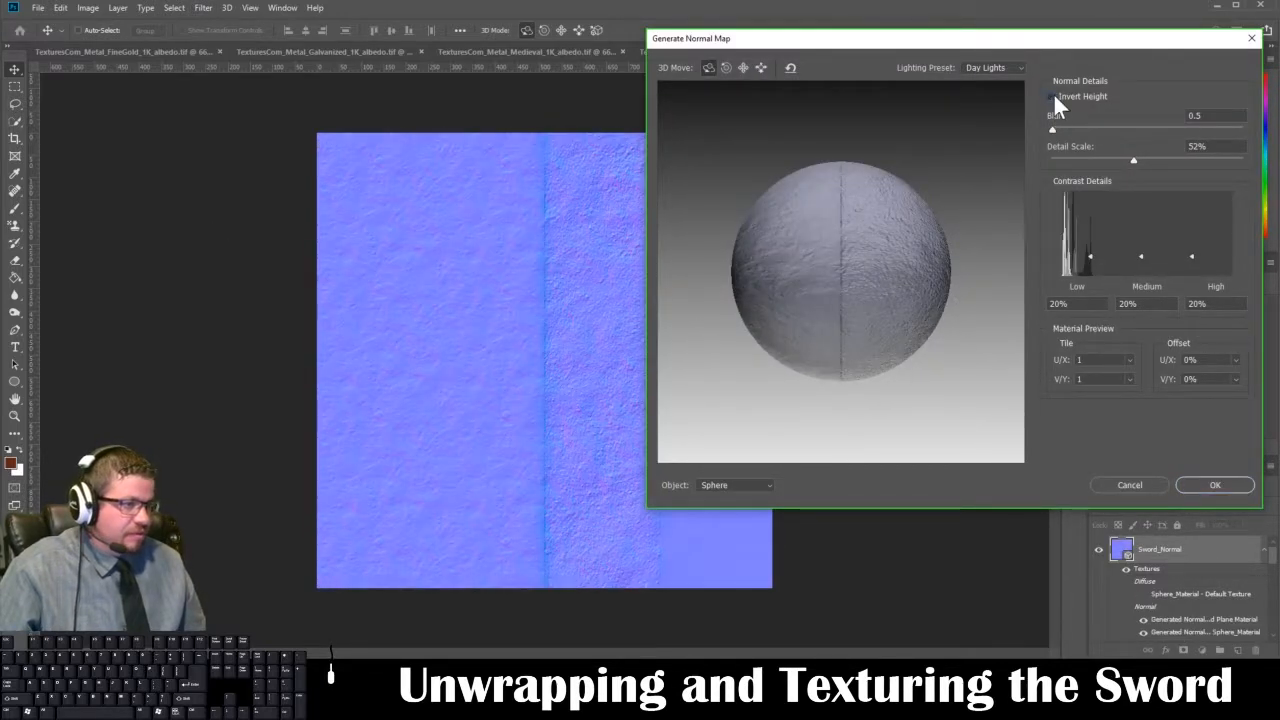
click(1052, 97)
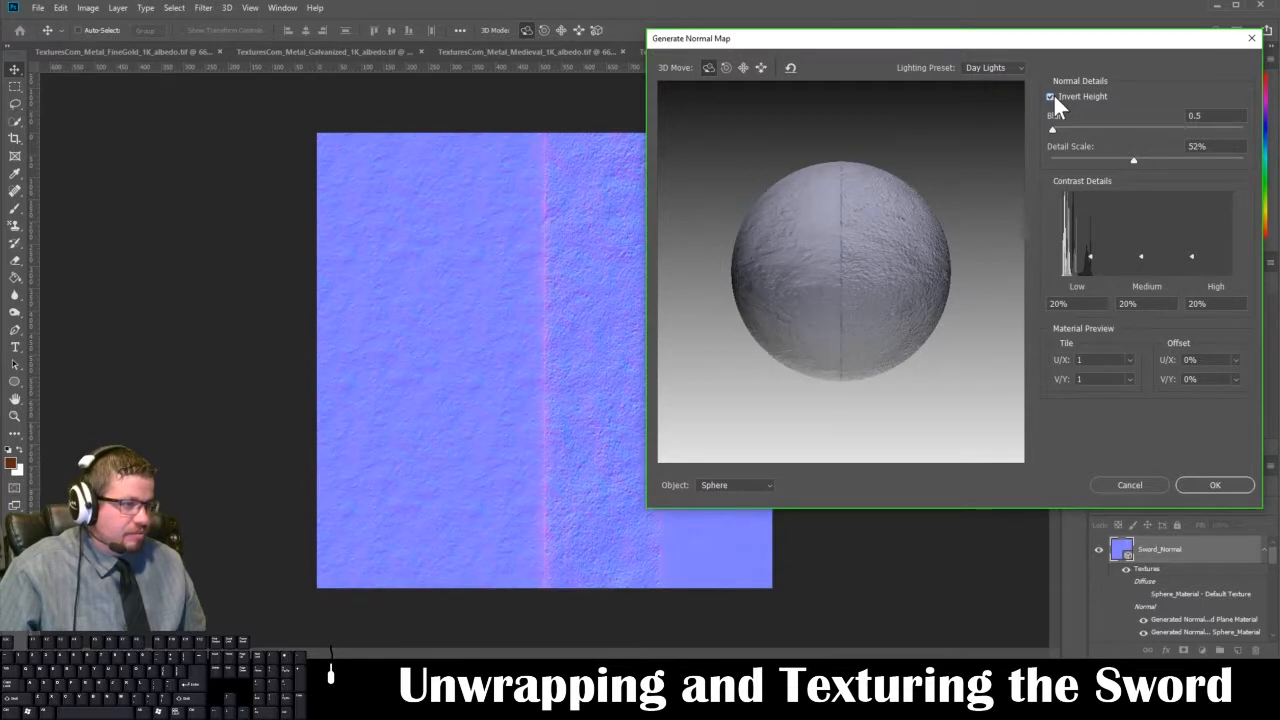
drag(808, 38, 961, 102)
click(1206, 158)
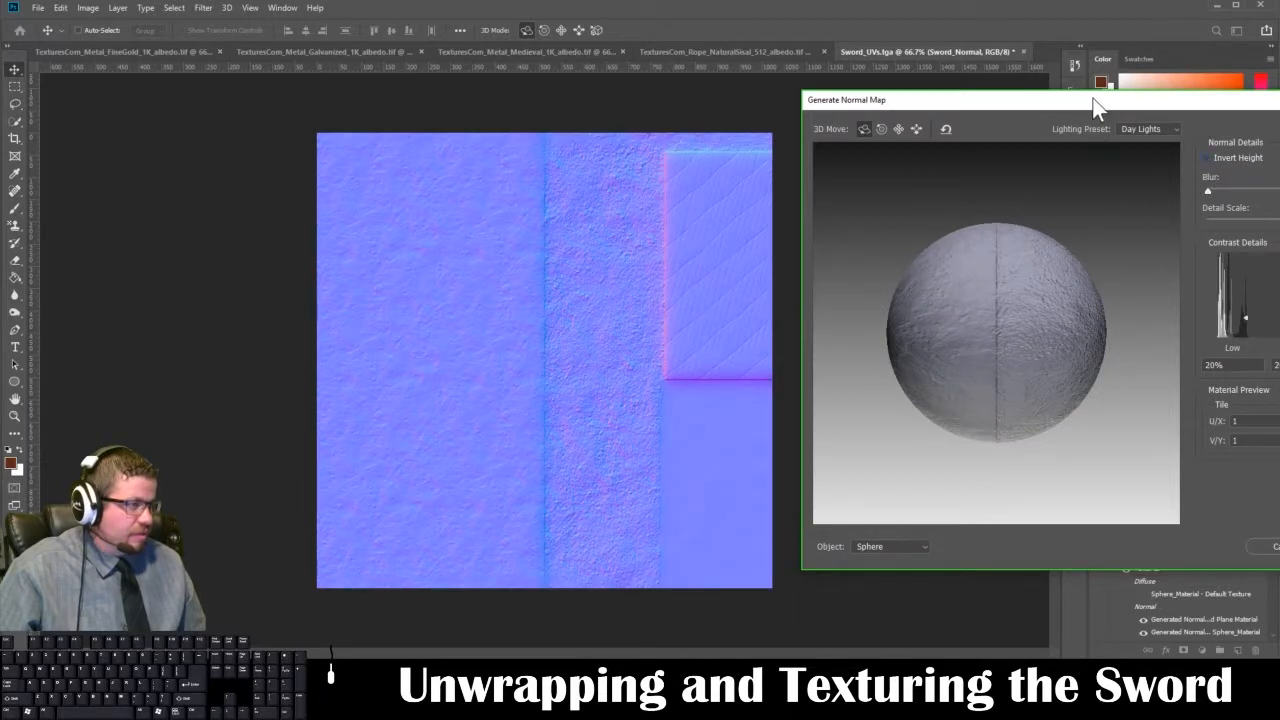
drag(1097, 106, 968, 70)
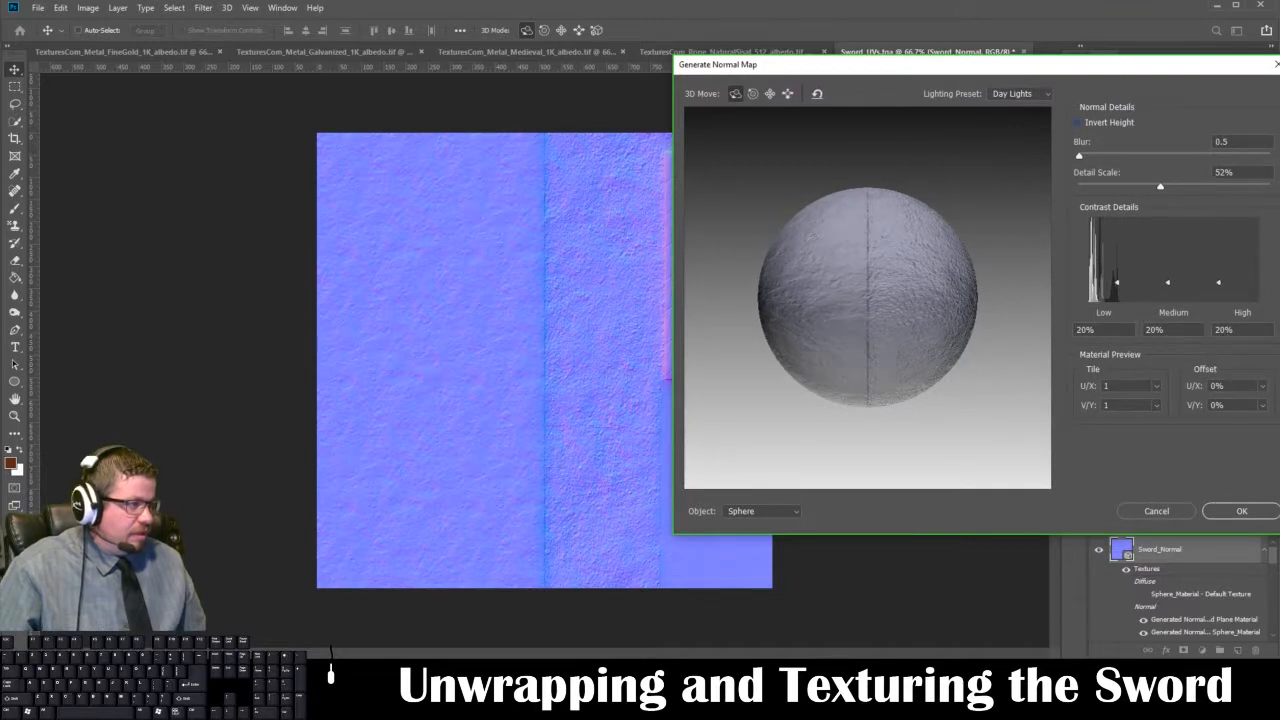
drag(1157, 184, 1135, 184)
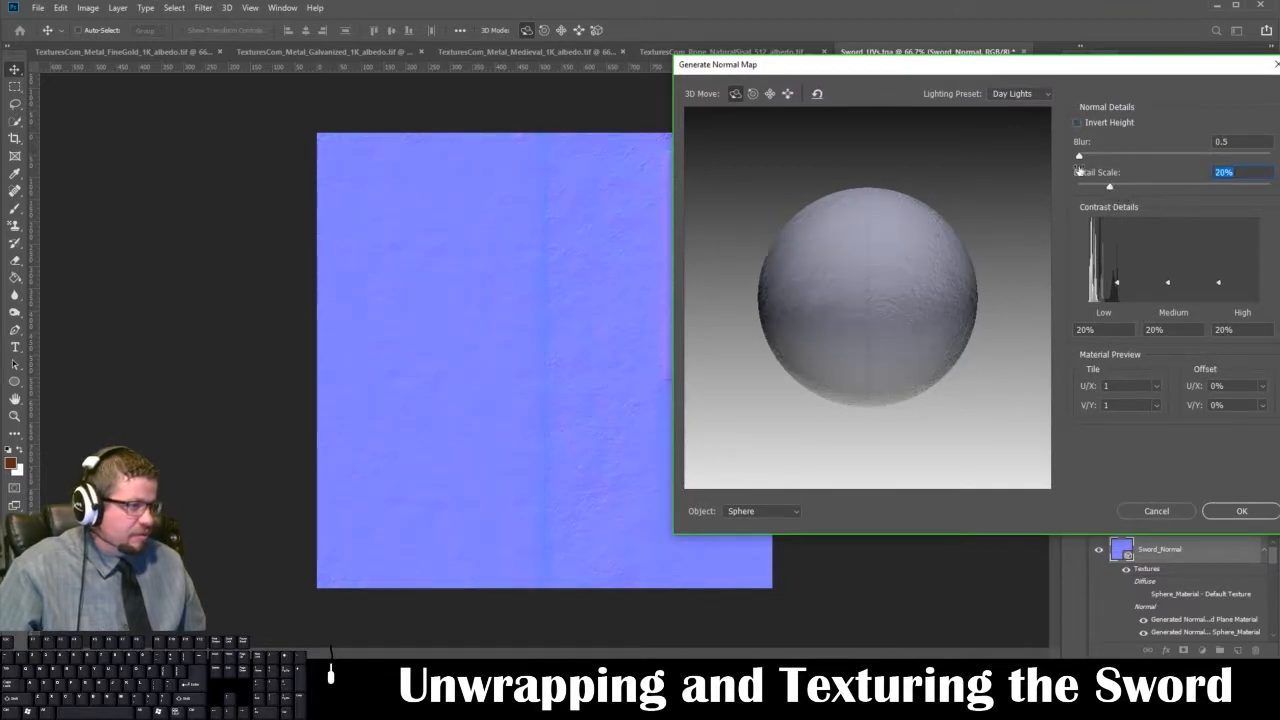
drag(922, 66, 838, 69)
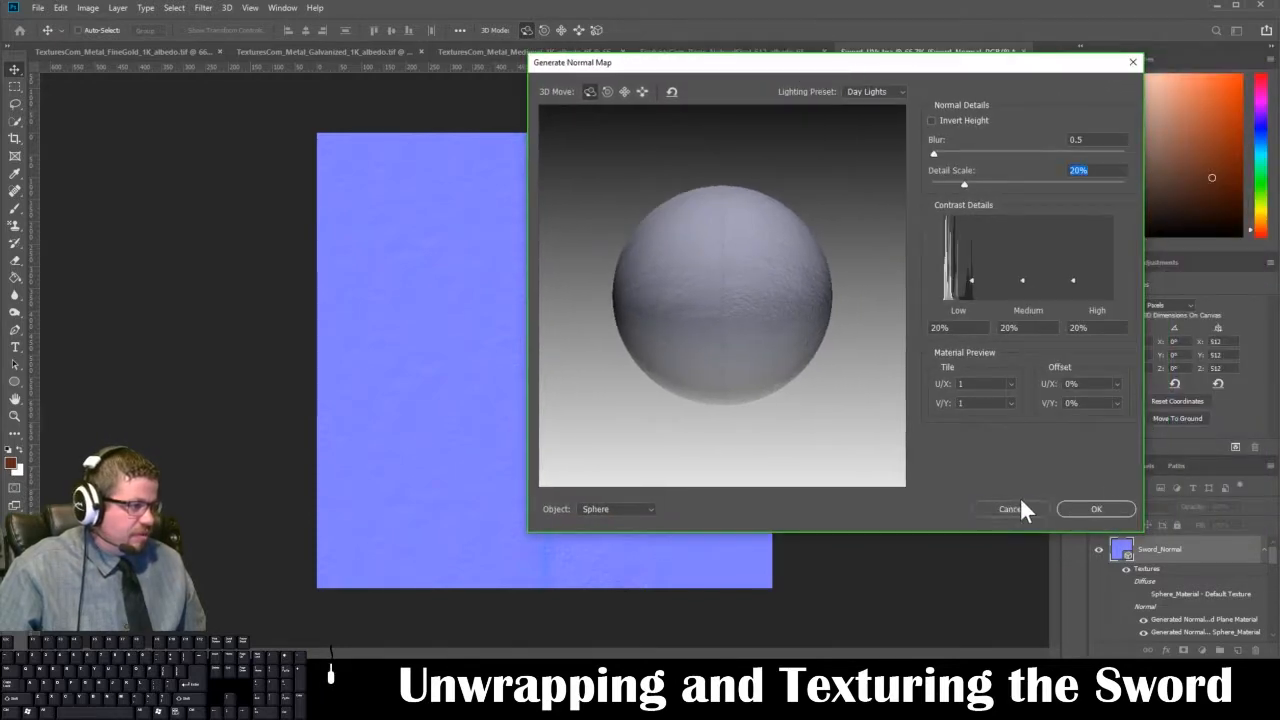
click(1018, 509)
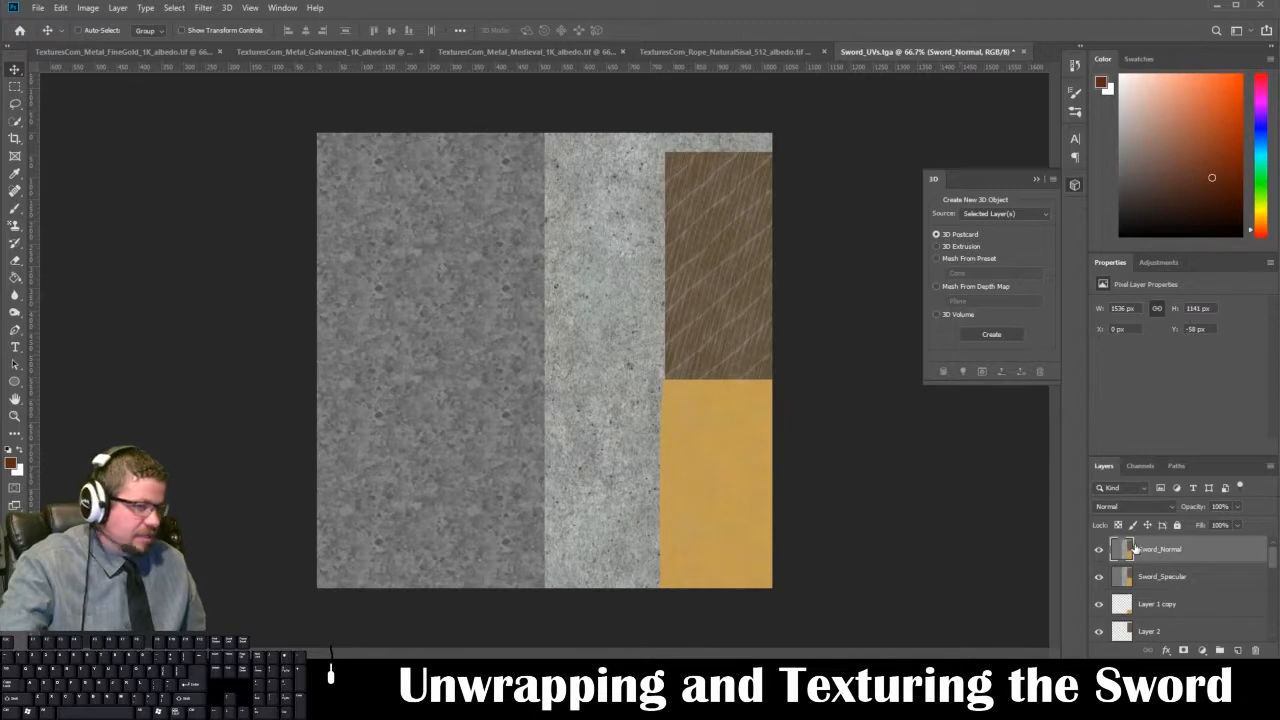
- Duplicate all the Layer 3 tile layers, from Layer 3 up to Layer 3 copy 7, and merge the duplicates into one layer
click(1121, 577)
scroll(1176, 565, down, 2)
scroll(1175, 577, down, 13)
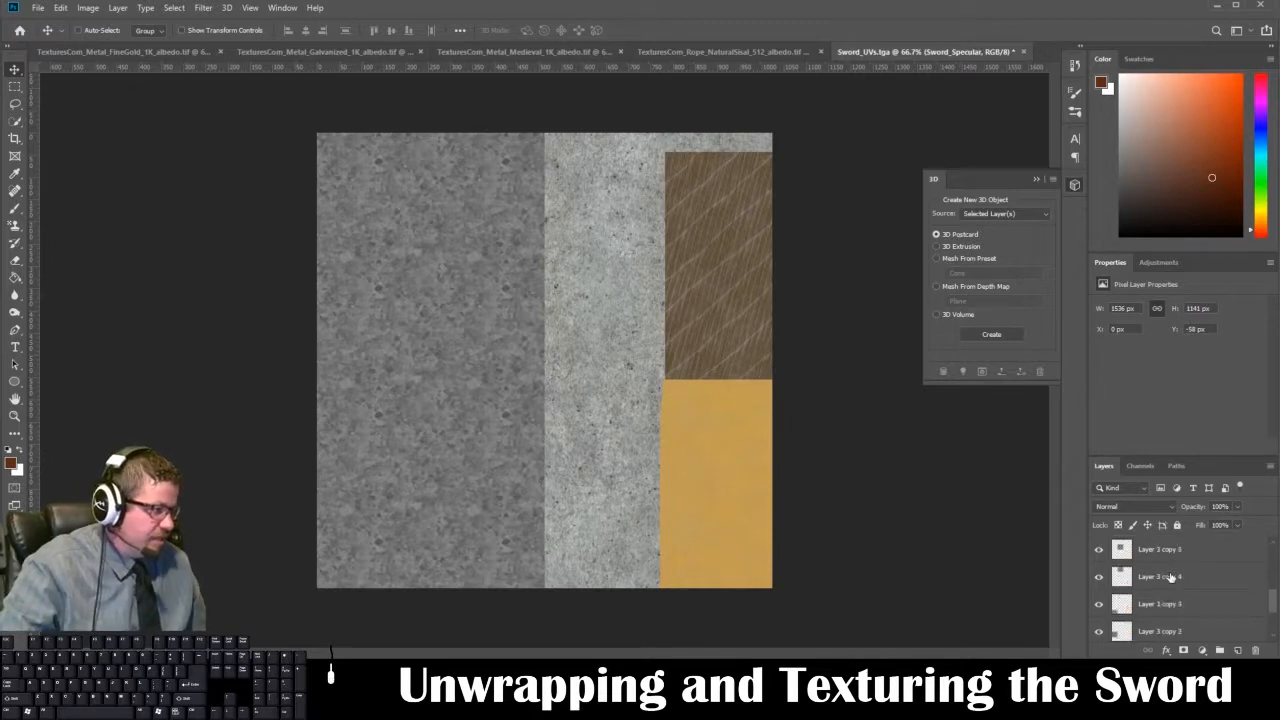
click(1169, 606)
scroll(1170, 608, up, 5)
scroll(1169, 607, up, 2)
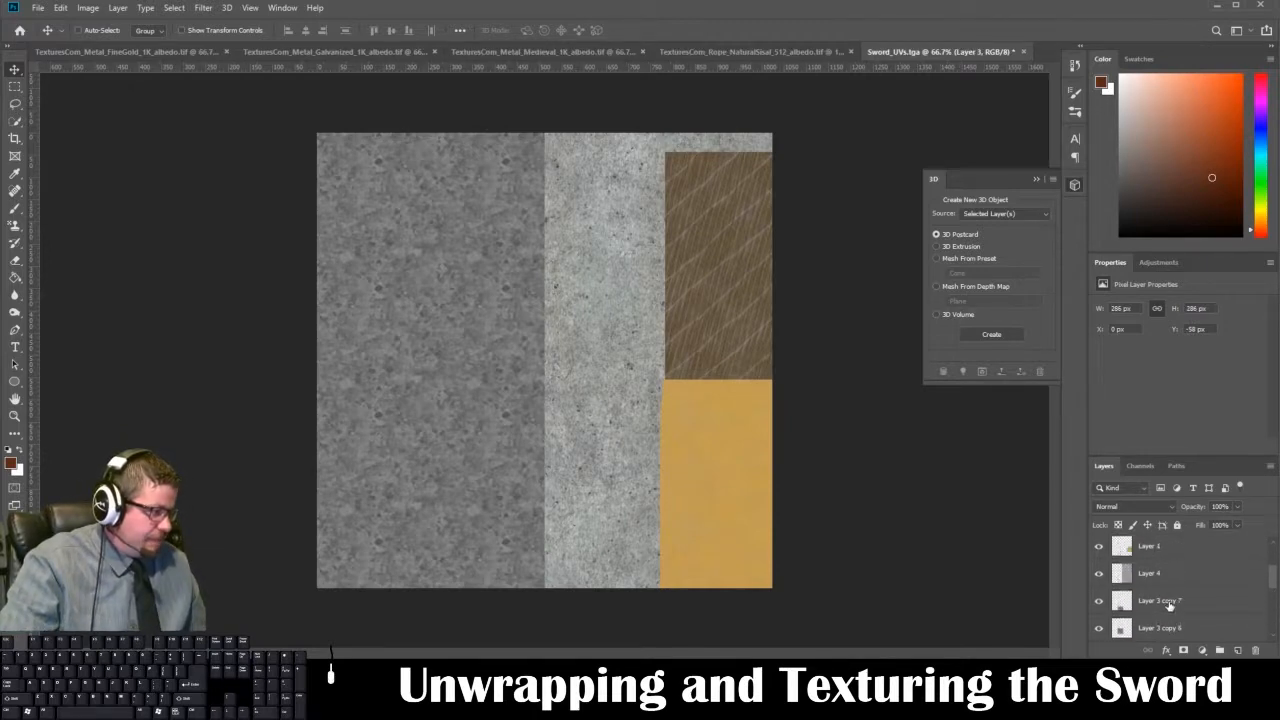
shift+click(1169, 607)
drag(1169, 607, 1234, 647)
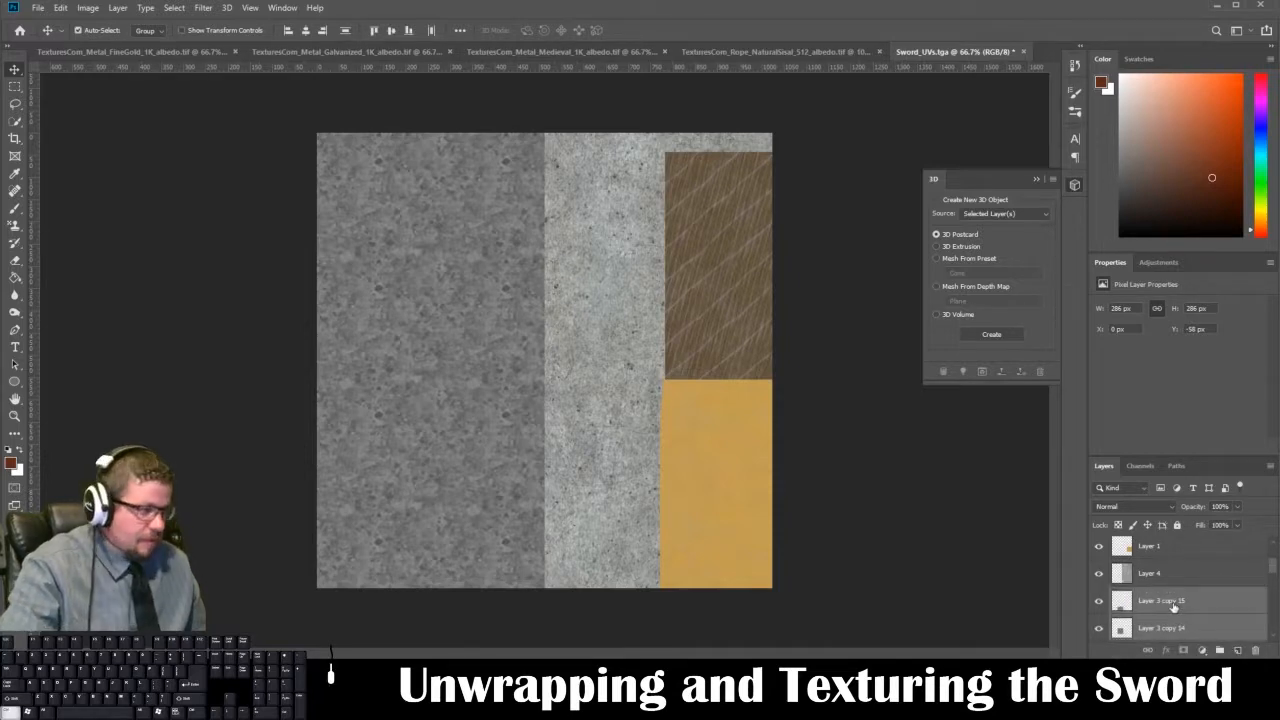
key(ctrl+e)
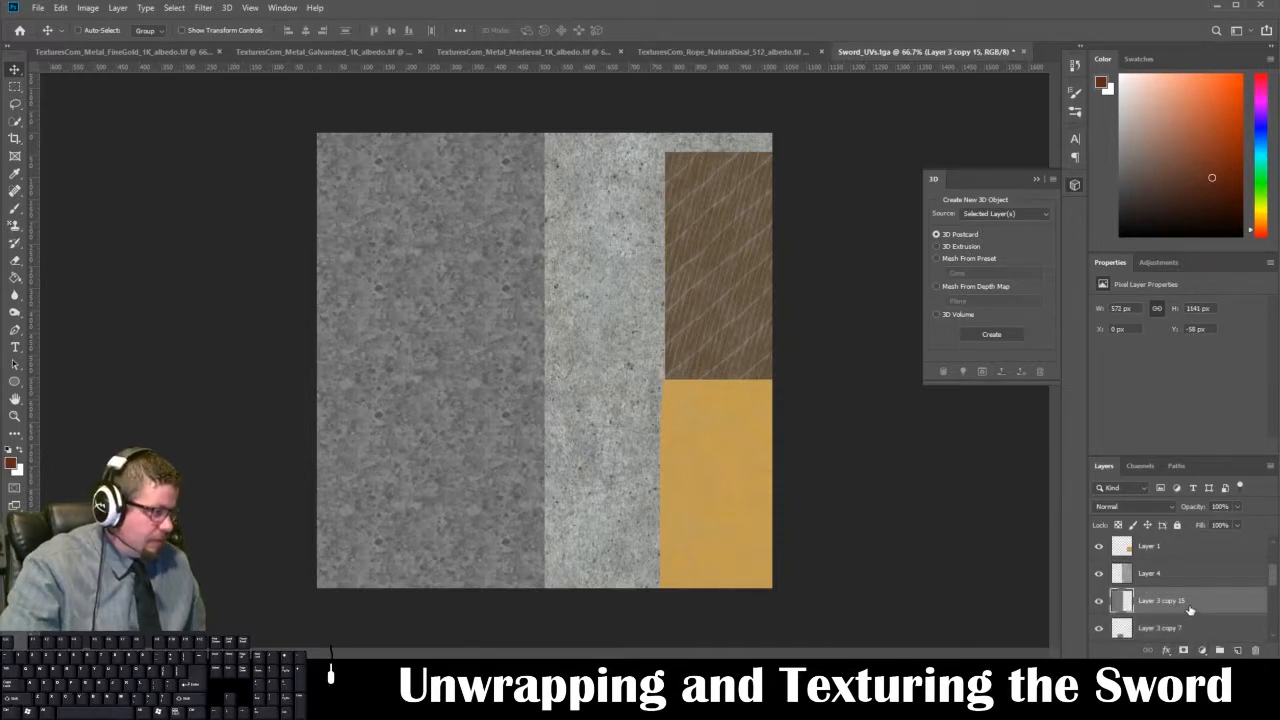
- Move the merged tile layer directly above Sword_Specular in the layer stack and rename it Hand_Guard
drag(1173, 604, 1166, 552)
double_click(1166, 550)
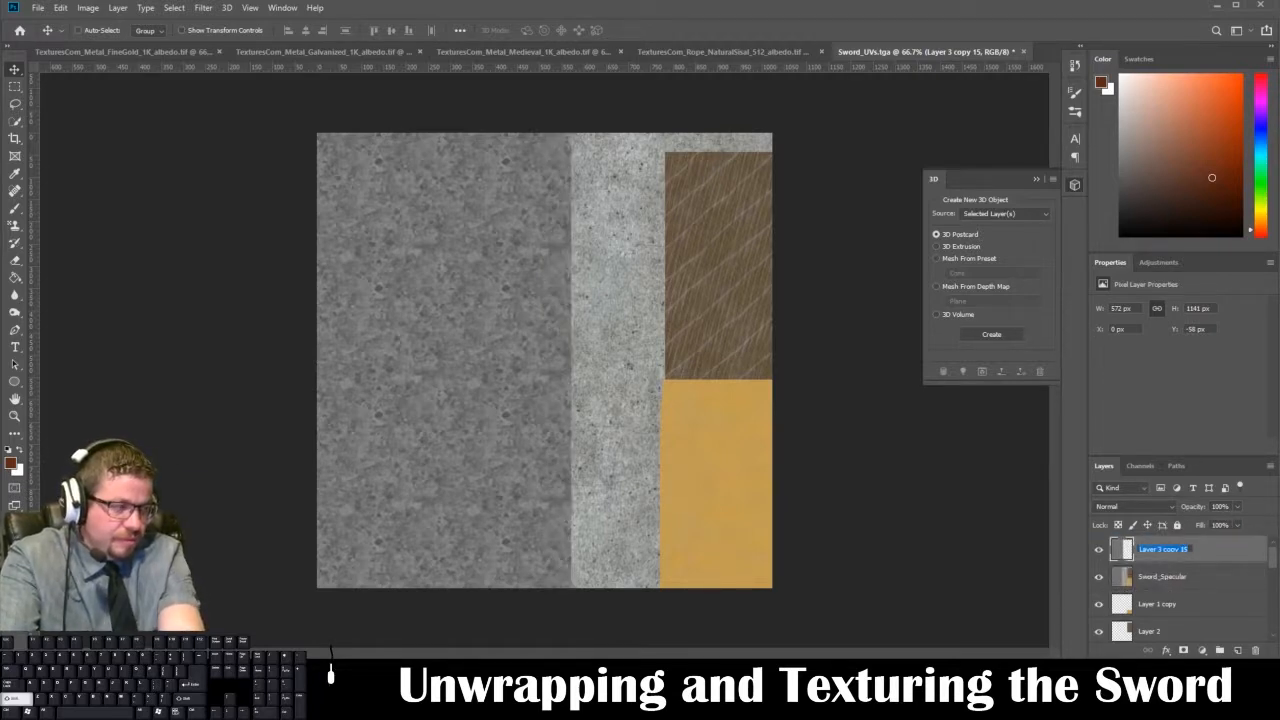
text(Hand_Guard)
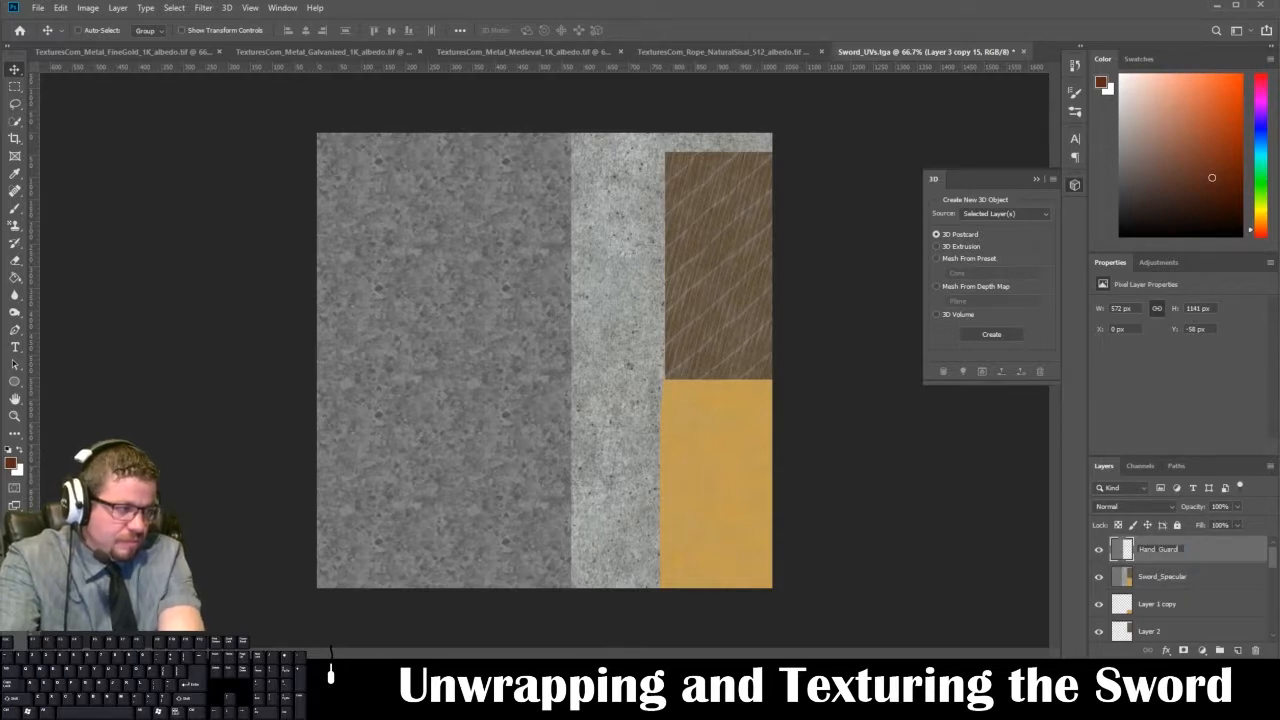
key(Return)
- Duplicate the gold layer named Layer 1 copy and move the duplicate between Hand_Guard and Sword_Specular
scroll(1168, 561, down, 1)
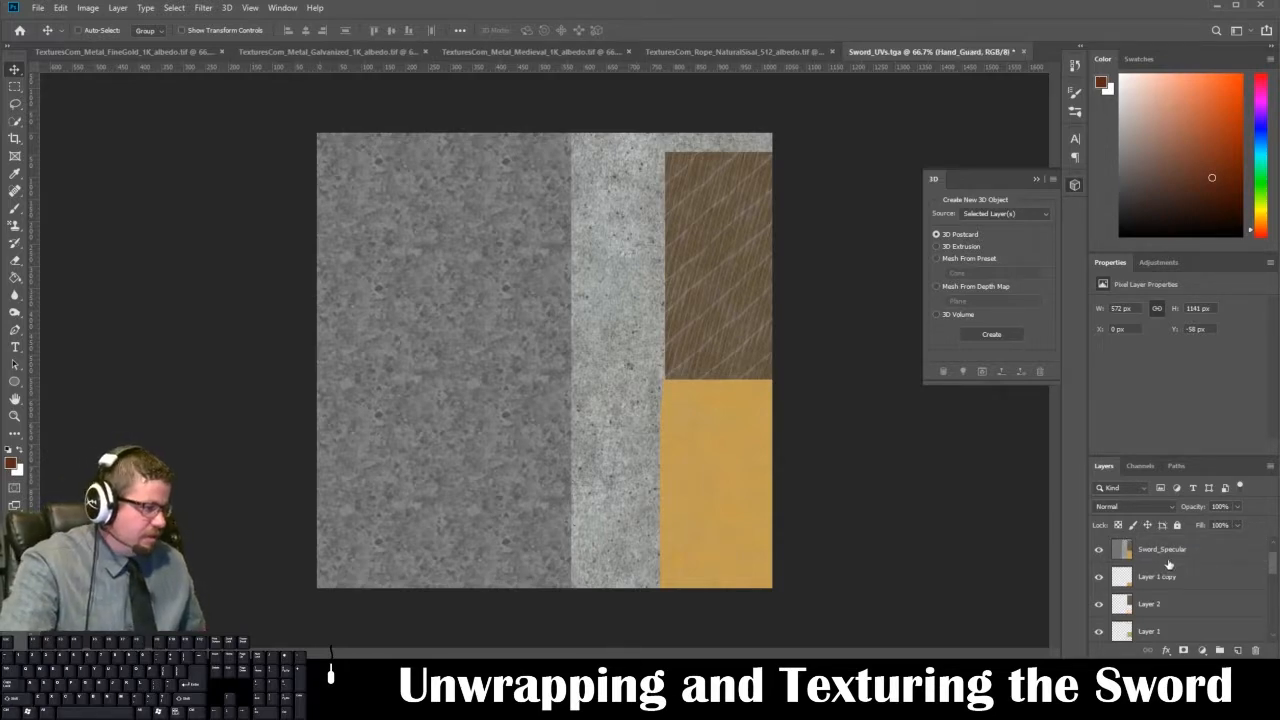
drag(1168, 578, 1237, 650)
scroll(1195, 605, up, 1)
drag(1197, 606, 1195, 561)
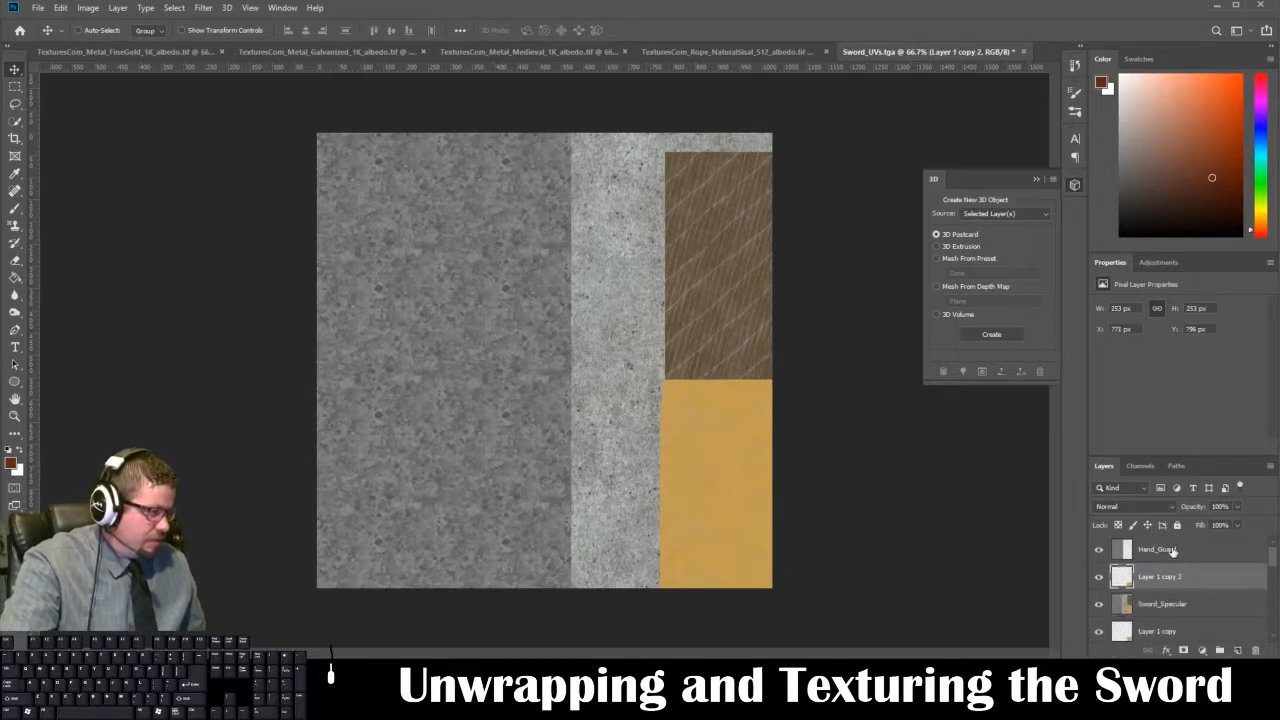
- Extend the Hand_Guard layer's name to Hand_Guard_Normal
double_click(1185, 551)
key(Right)
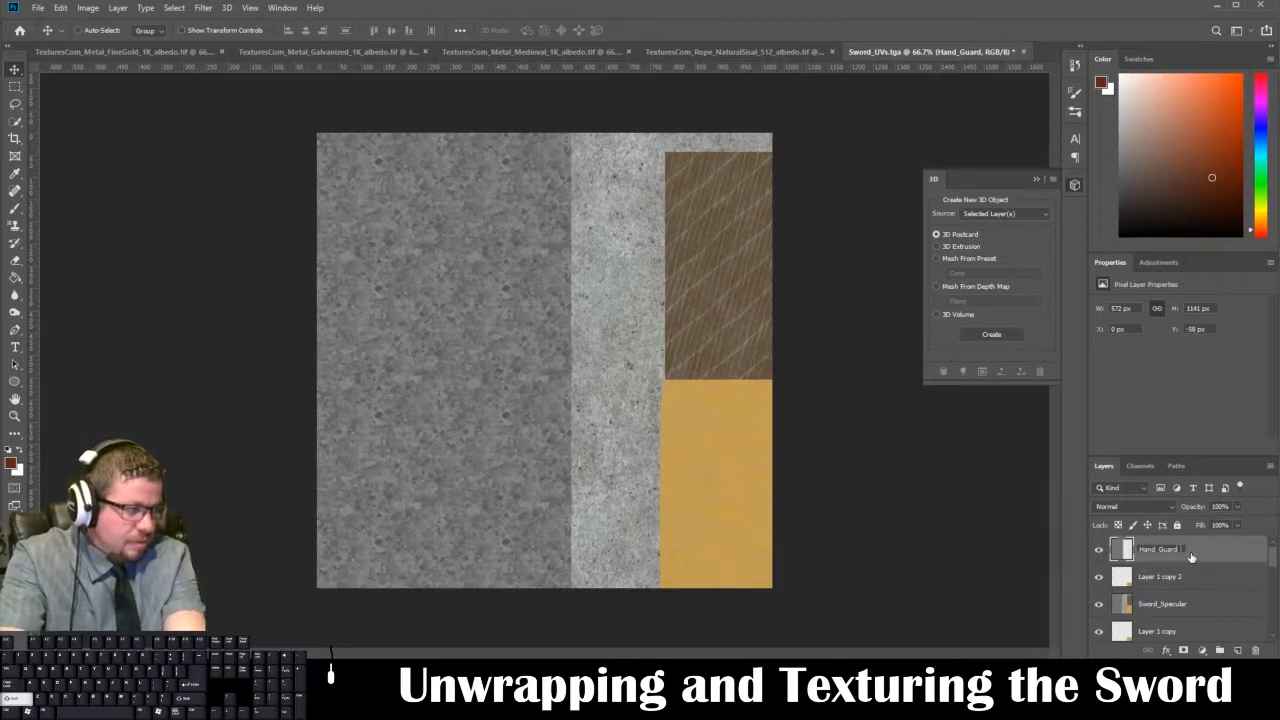
text(_Normal)
key(Return)
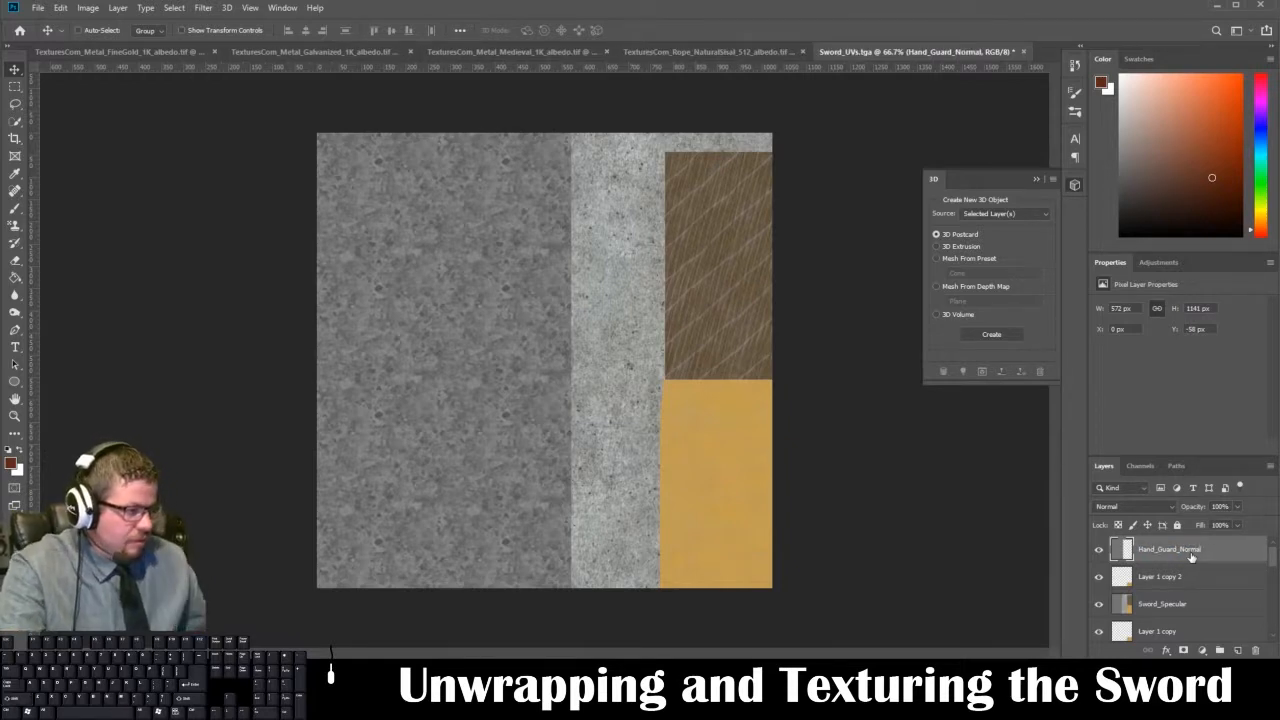
- Rename the duplicated gold layer below Hand_Guard_Normal as Ball_Base_Normal
click(1175, 576)
double_click(1165, 576)
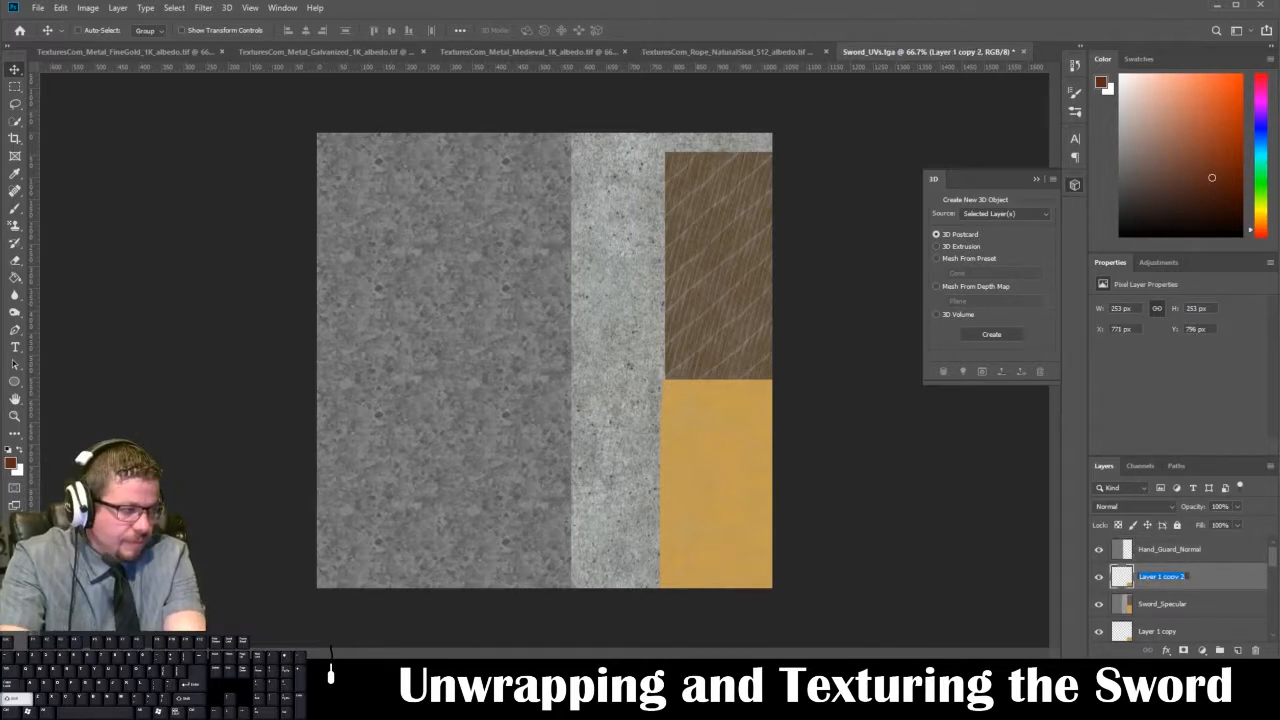
text(Ball_Base)
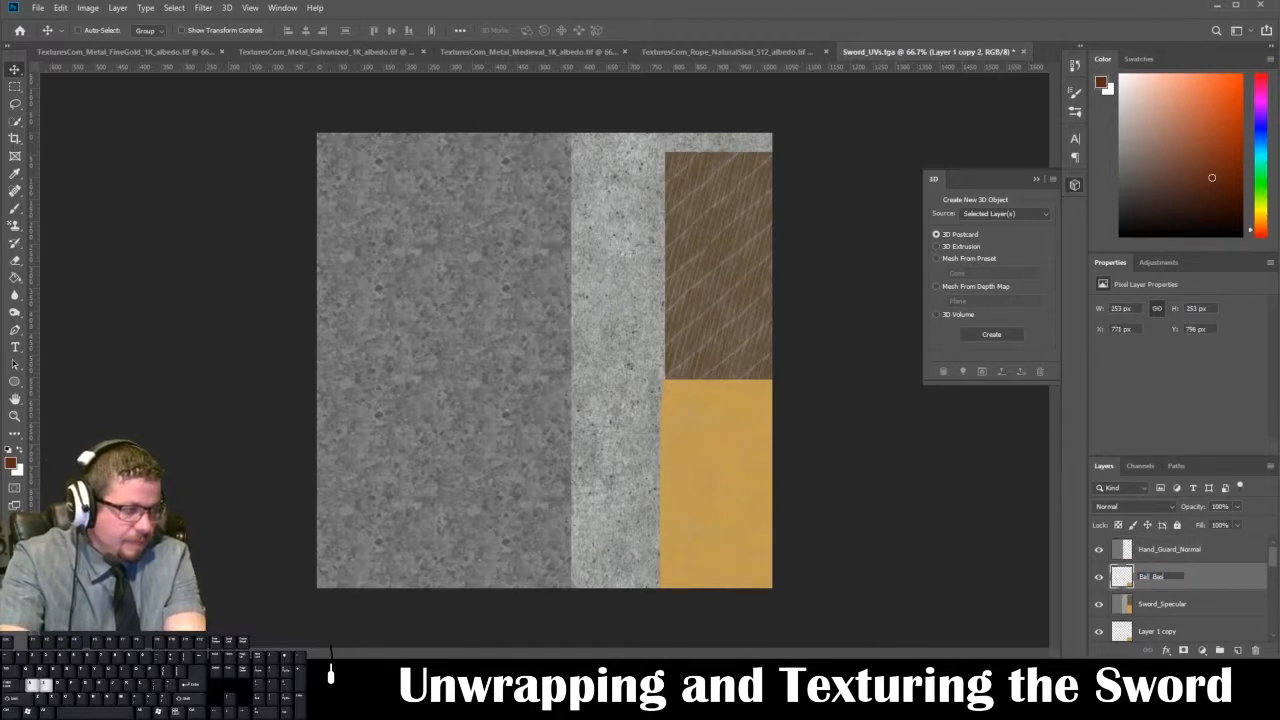
key(Return)
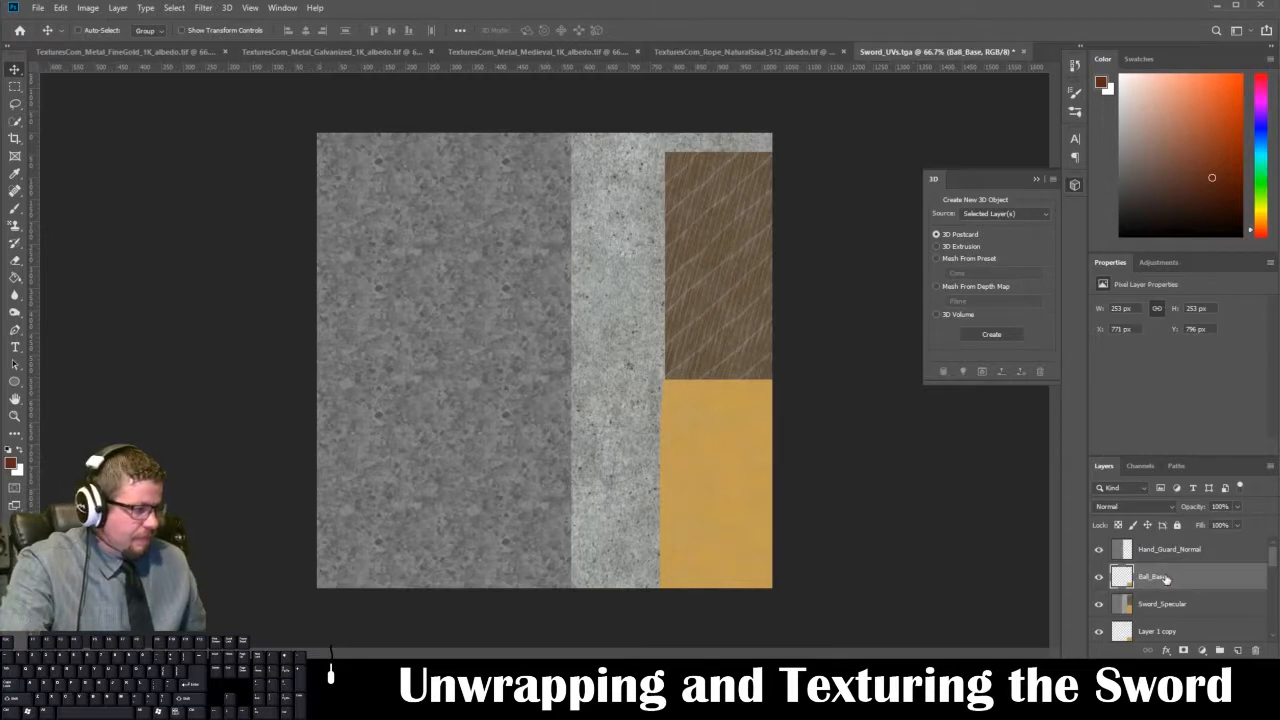
double_click(1161, 577)
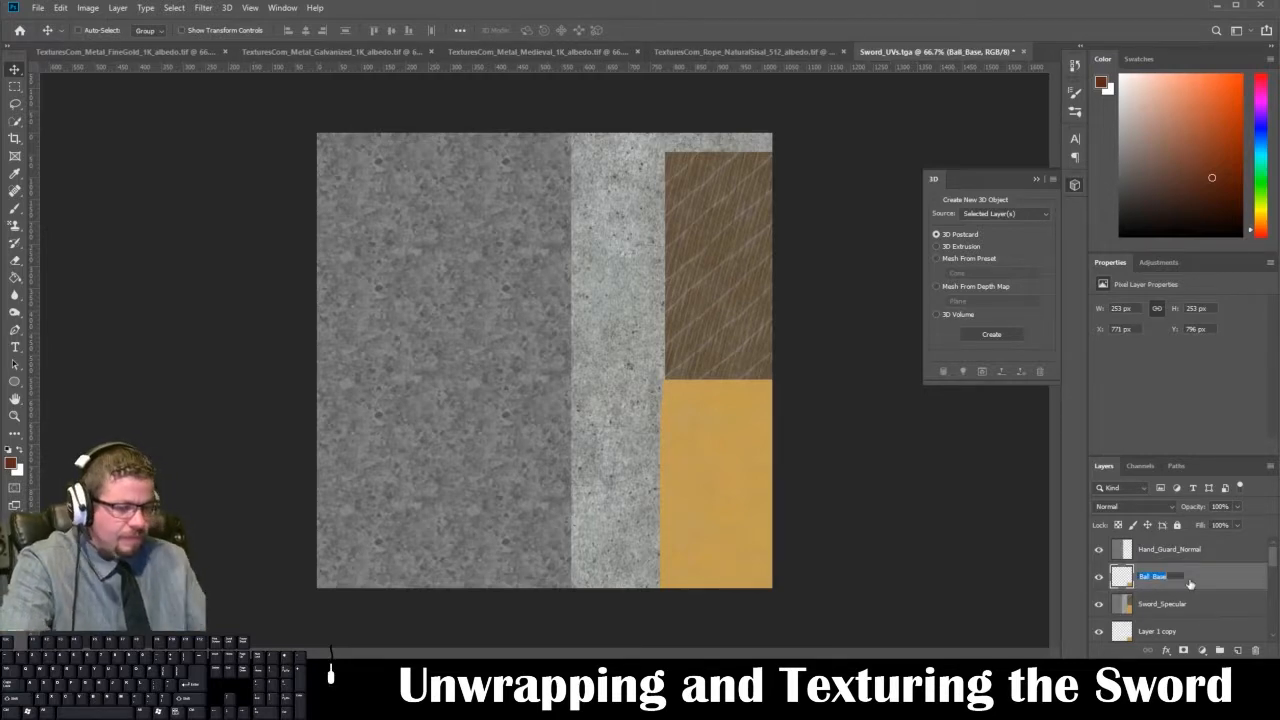
key(Right)
text(_BN)
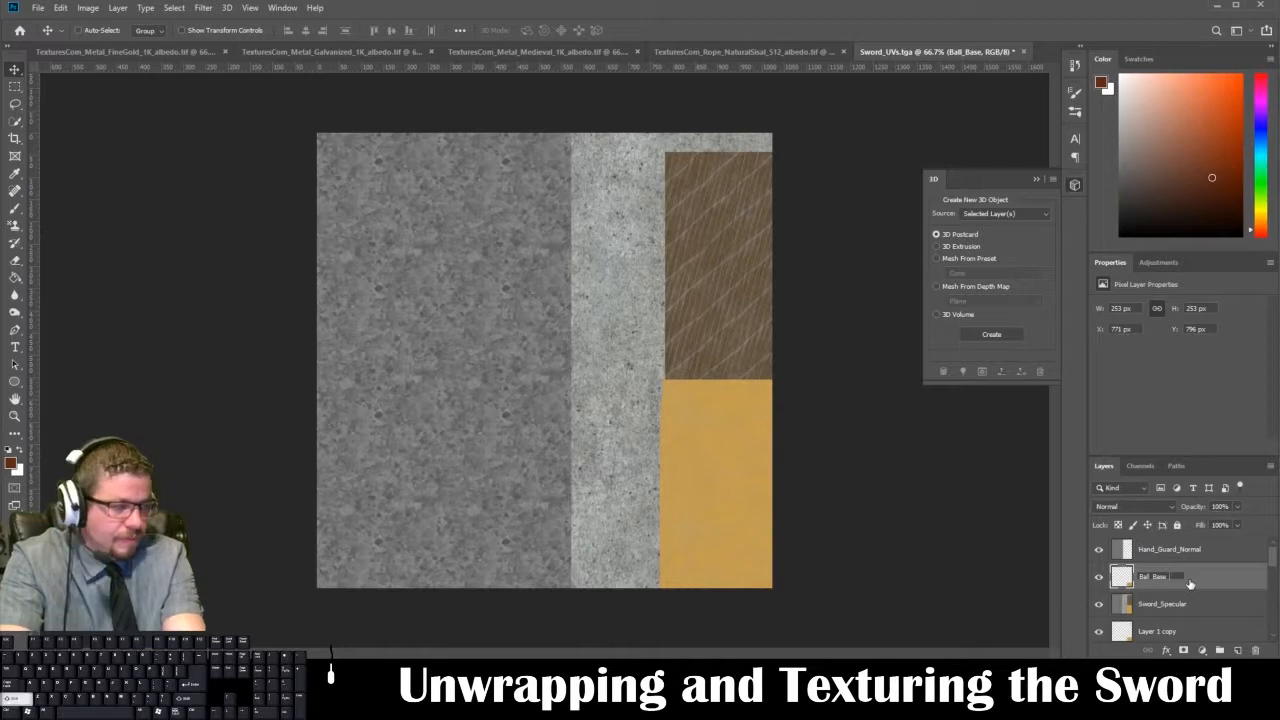
text(Normal)
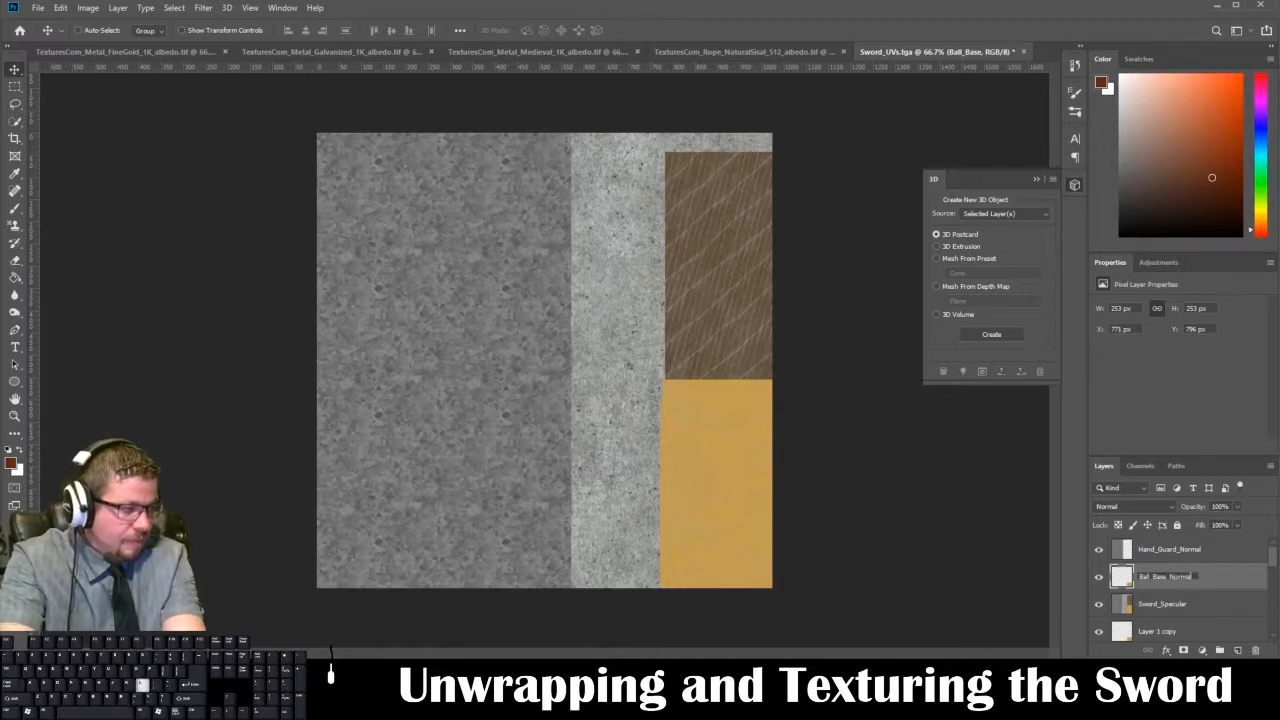
key(Return)
- Hide Sword_Specular, duplicate the rope layer (Layer 2), and move the copy directly below Ball_Base_Normal
scroll(1200, 585, down, 2)
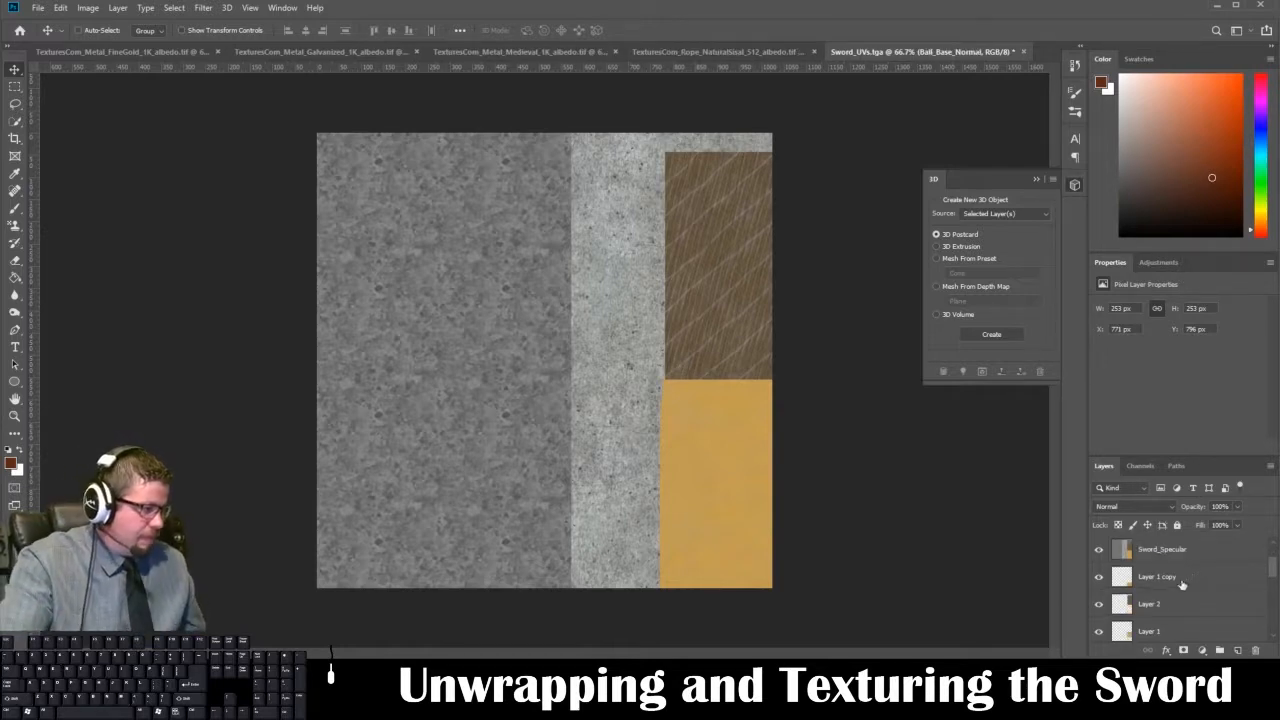
click(1160, 602)
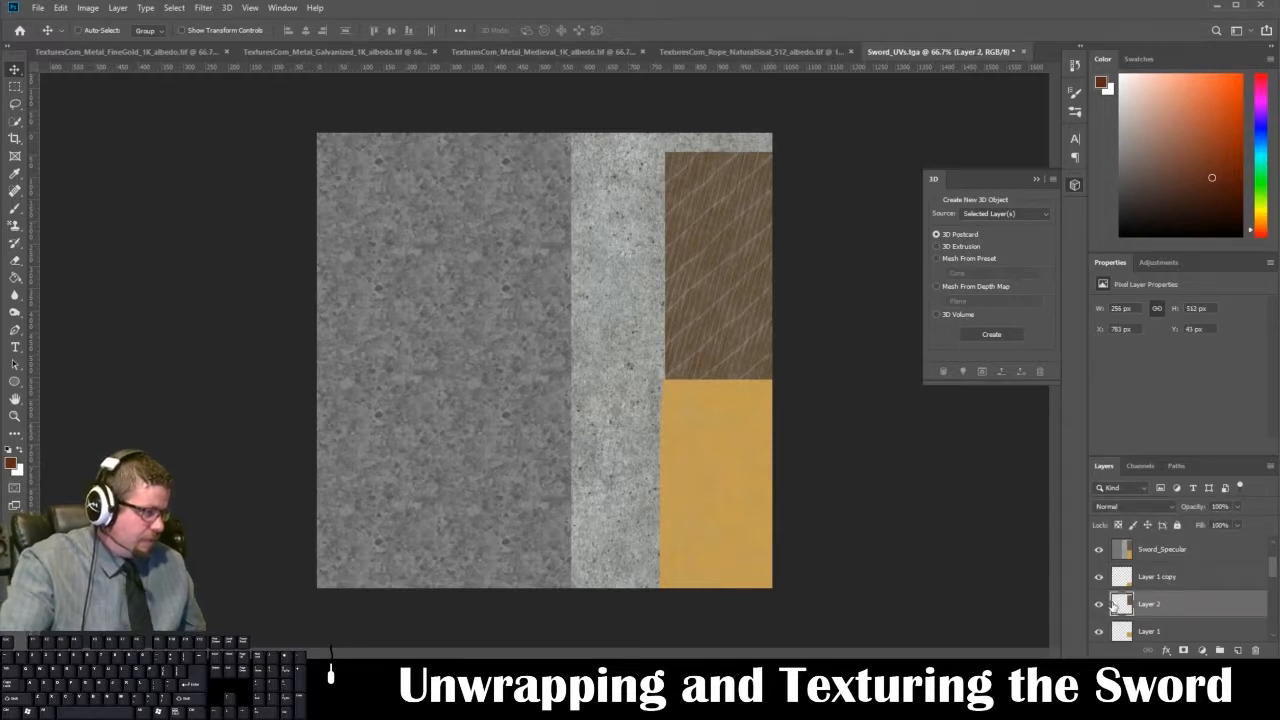
click(1100, 604)
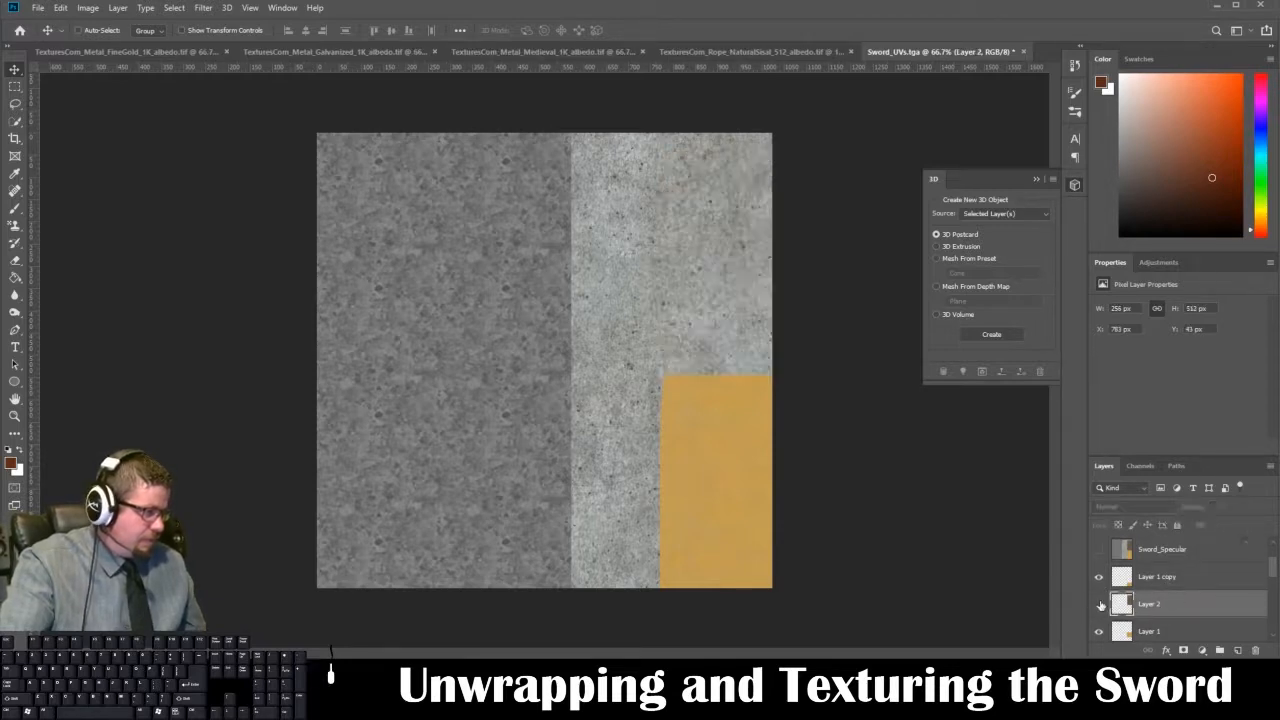
click(1100, 604)
key(ctrl+j)
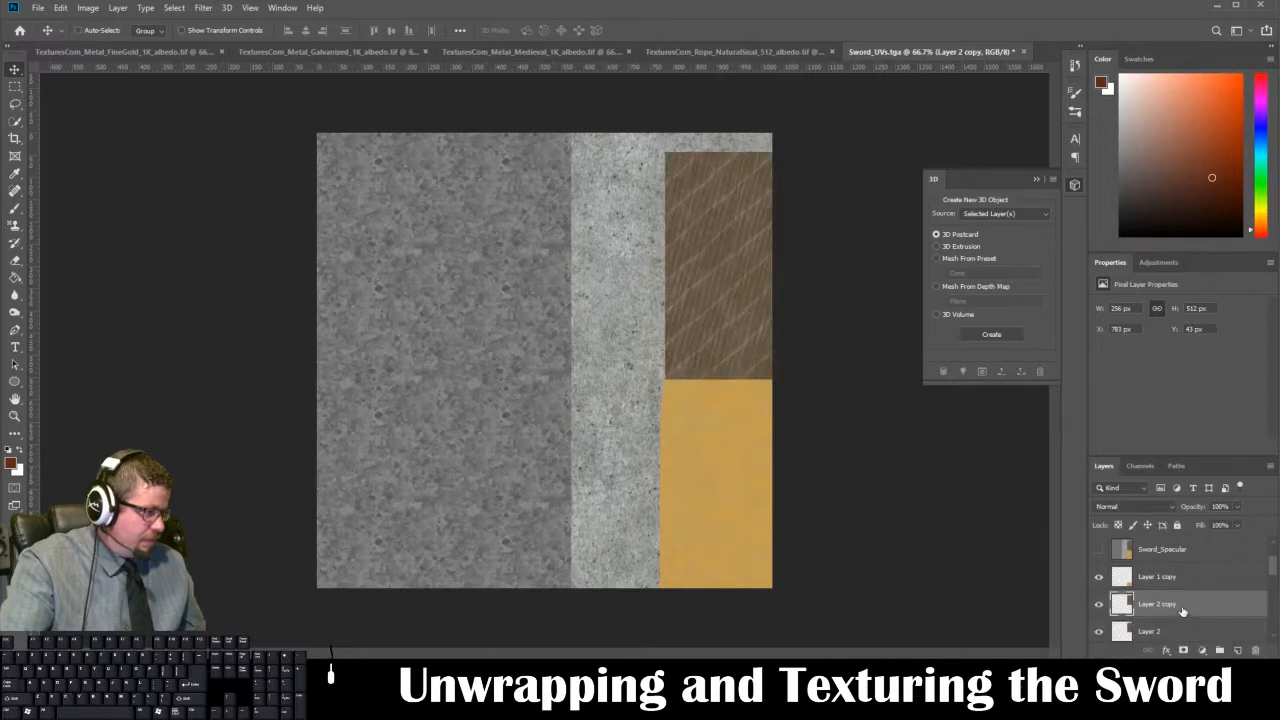
drag(1182, 614, 1185, 563)
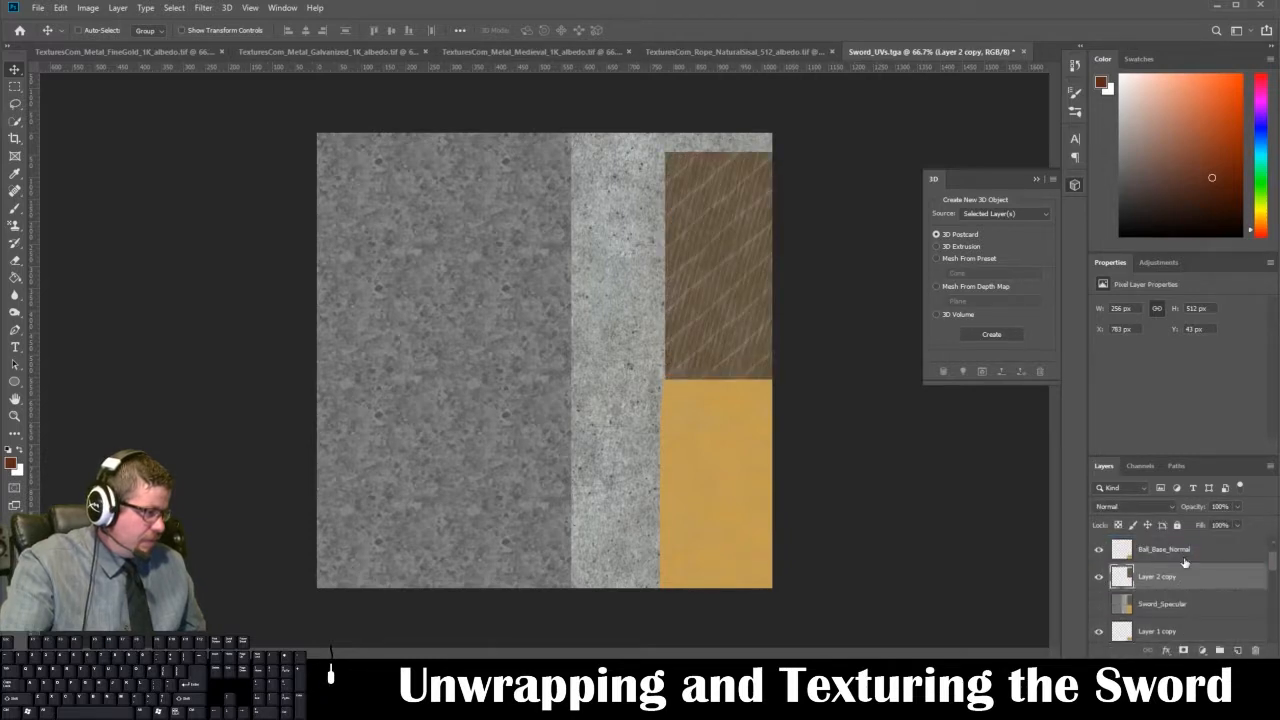
- Rename the copied rope layer Rope_Normal
double_click(1157, 577)
text(Ro)
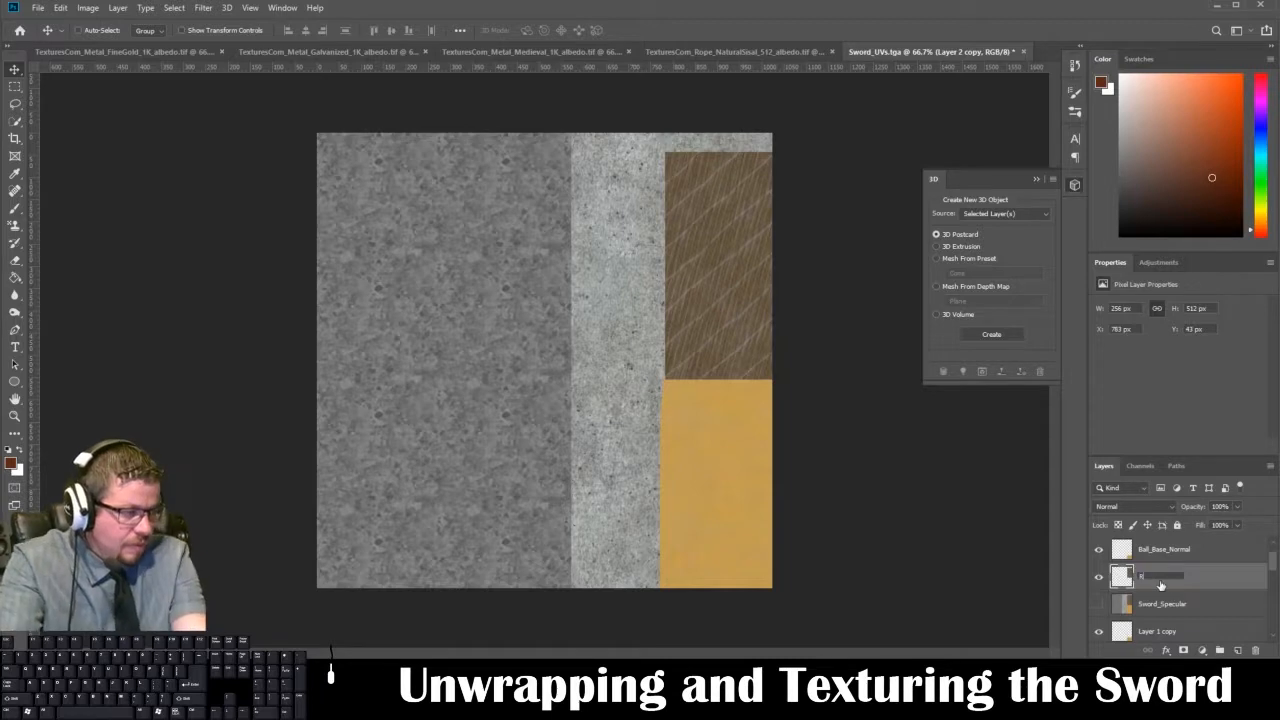
text(re_Normal)
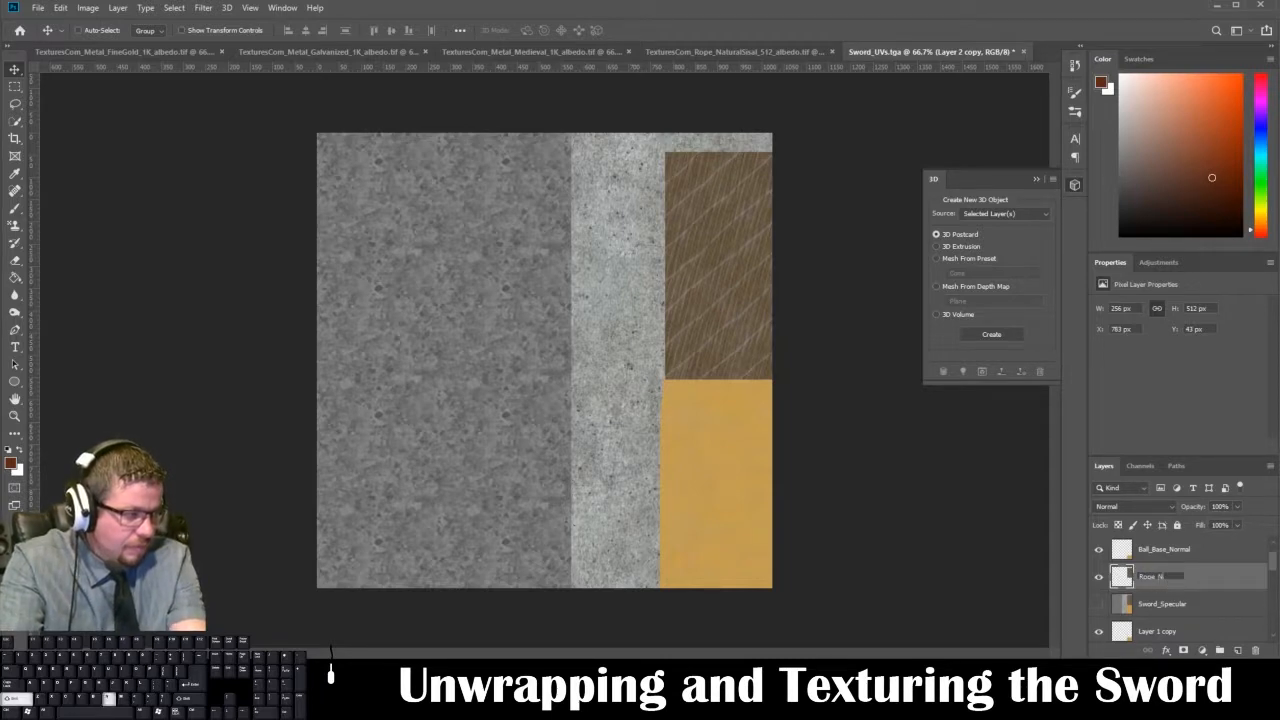
key(Return)
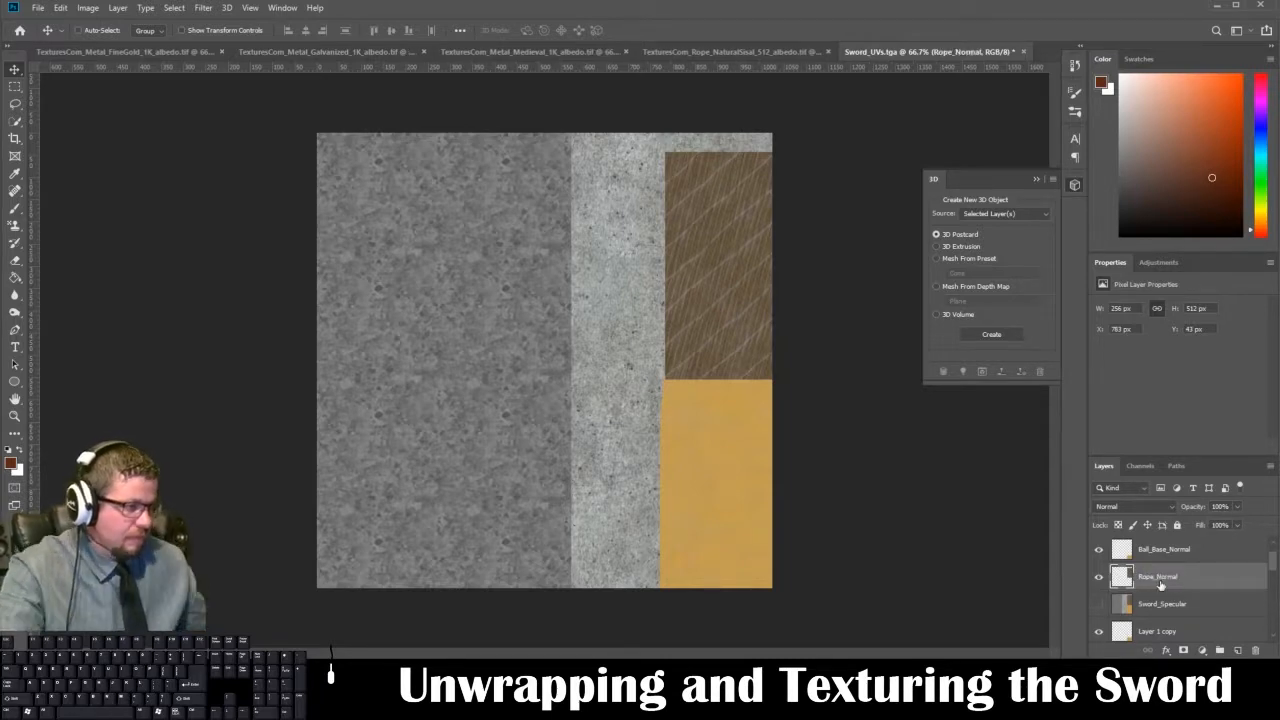
- Check that Layer 4 holds the blade metal by toggling its visibility, and duplicate it
scroll(1177, 561, up, 1)
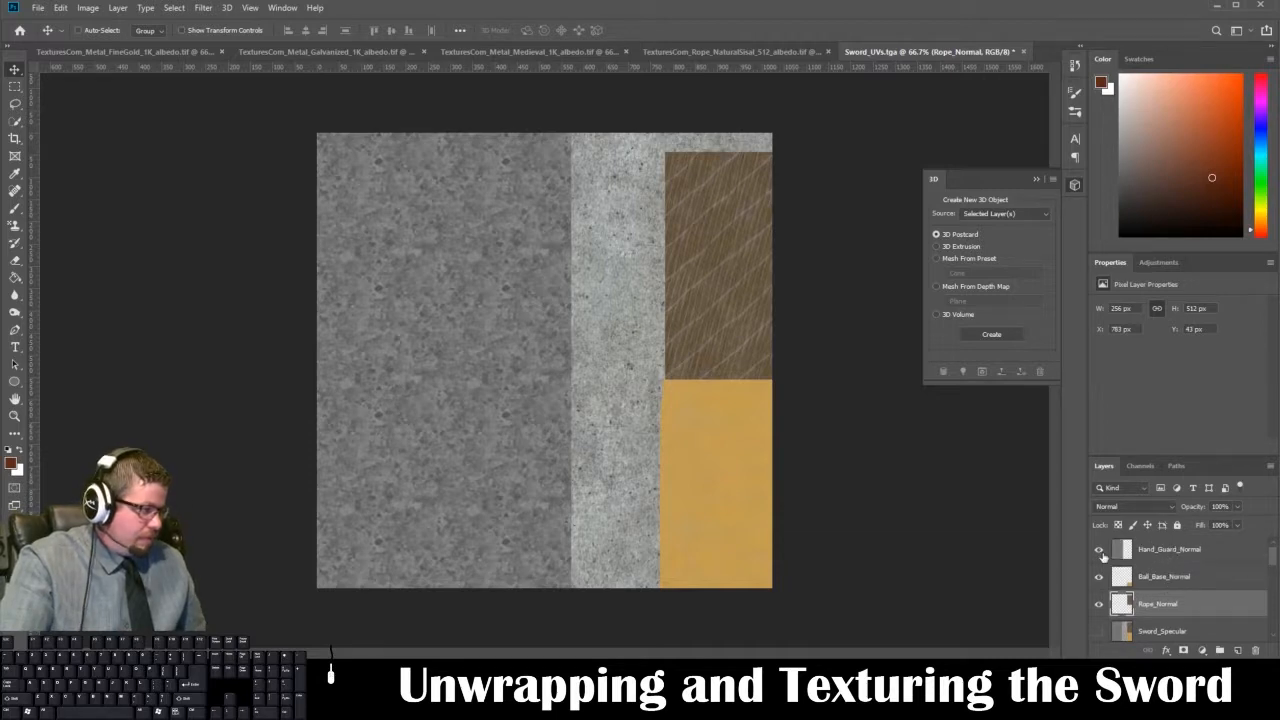
scroll(1150, 566, down, 2)
click(1158, 576)
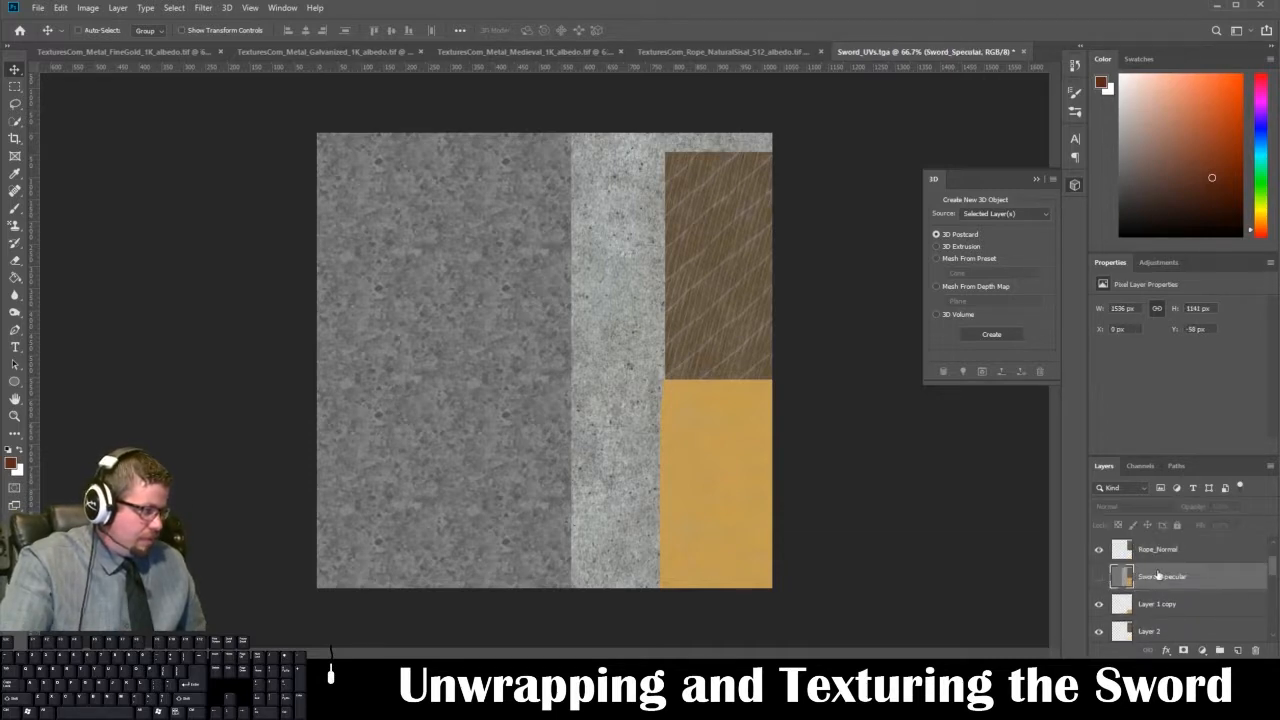
scroll(1160, 577, down, 3)
click(1166, 602)
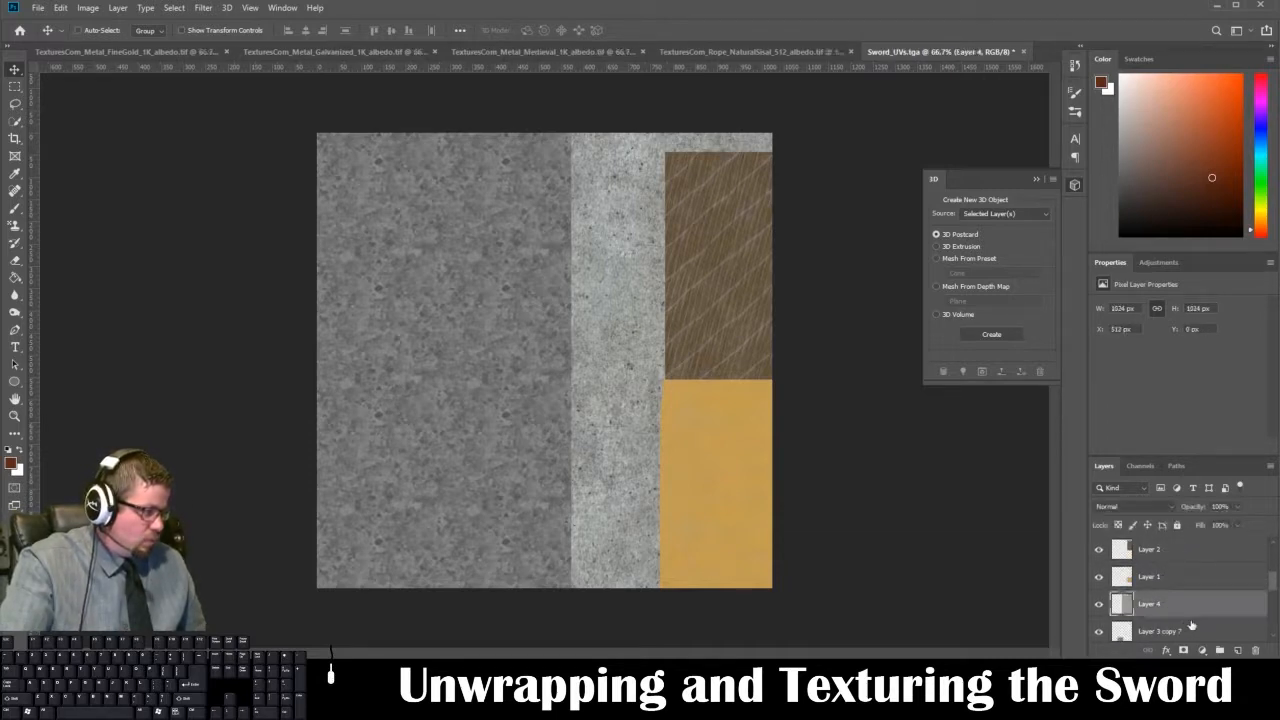
click(1098, 604)
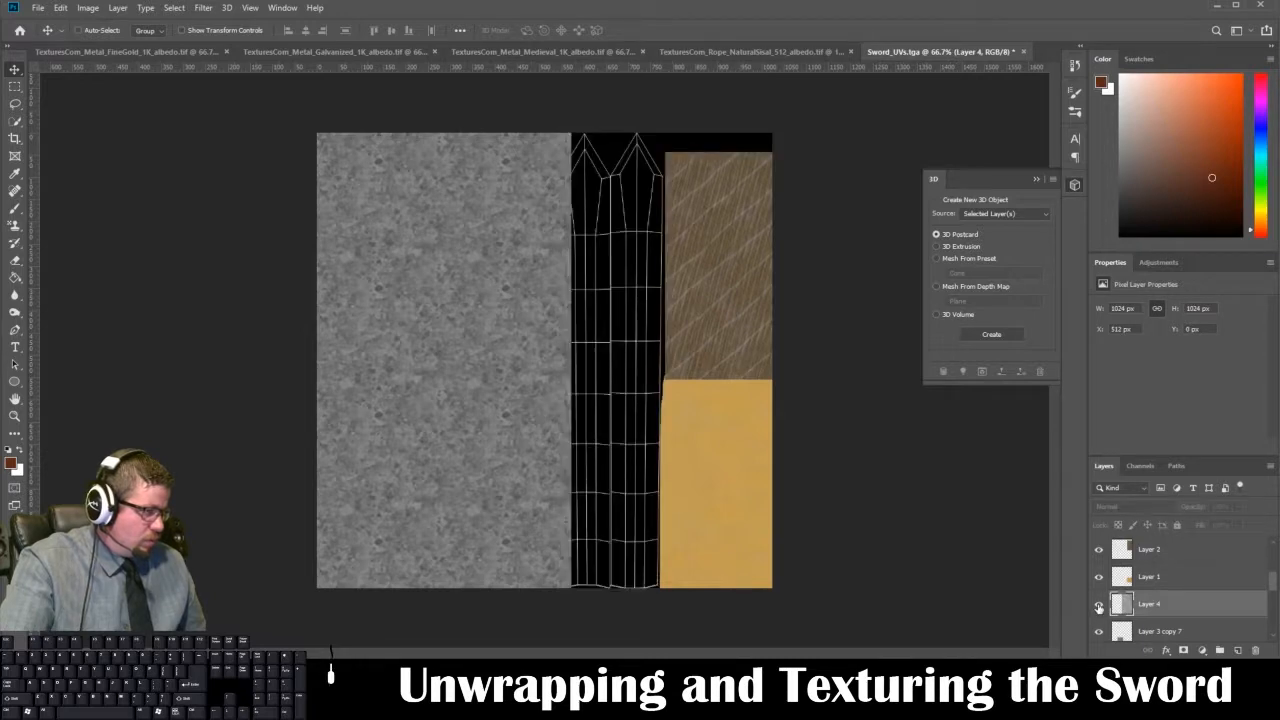
click(1098, 604)
drag(1169, 607, 1238, 651)
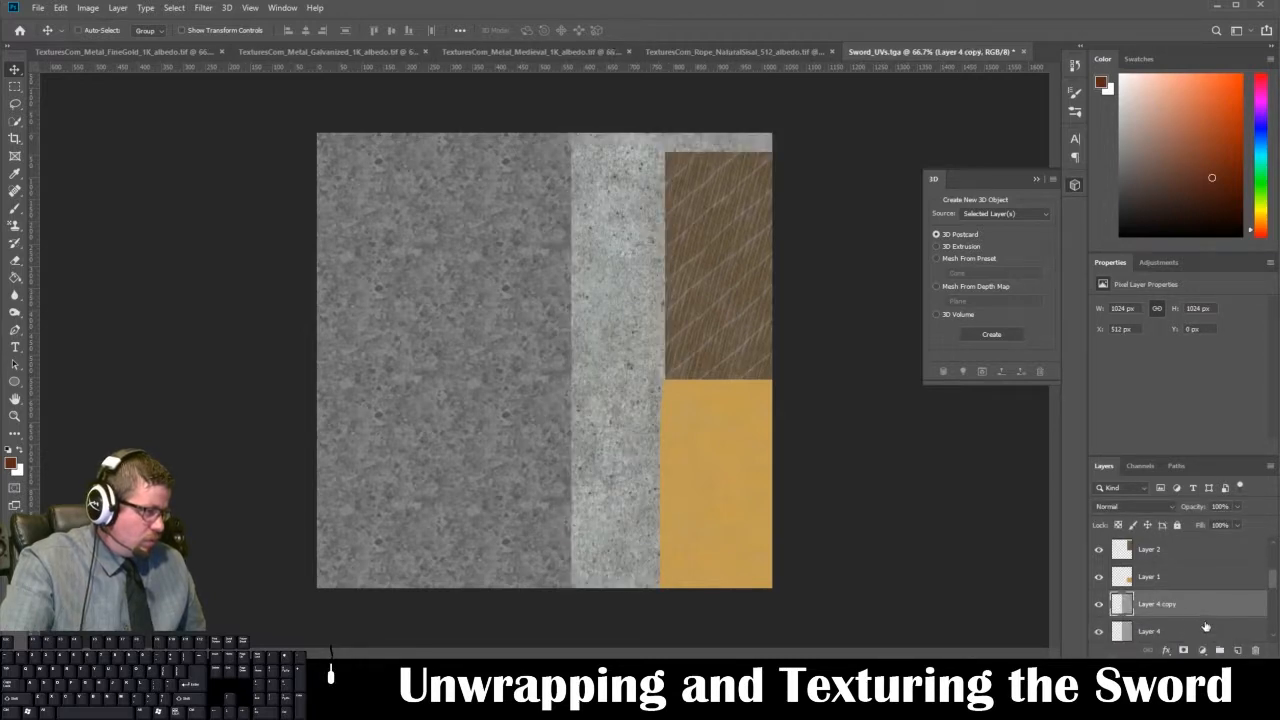
- Rename the copy of Layer 4 Steel_Blade_Normal
double_click(1165, 604)
text(Steel Blade N)
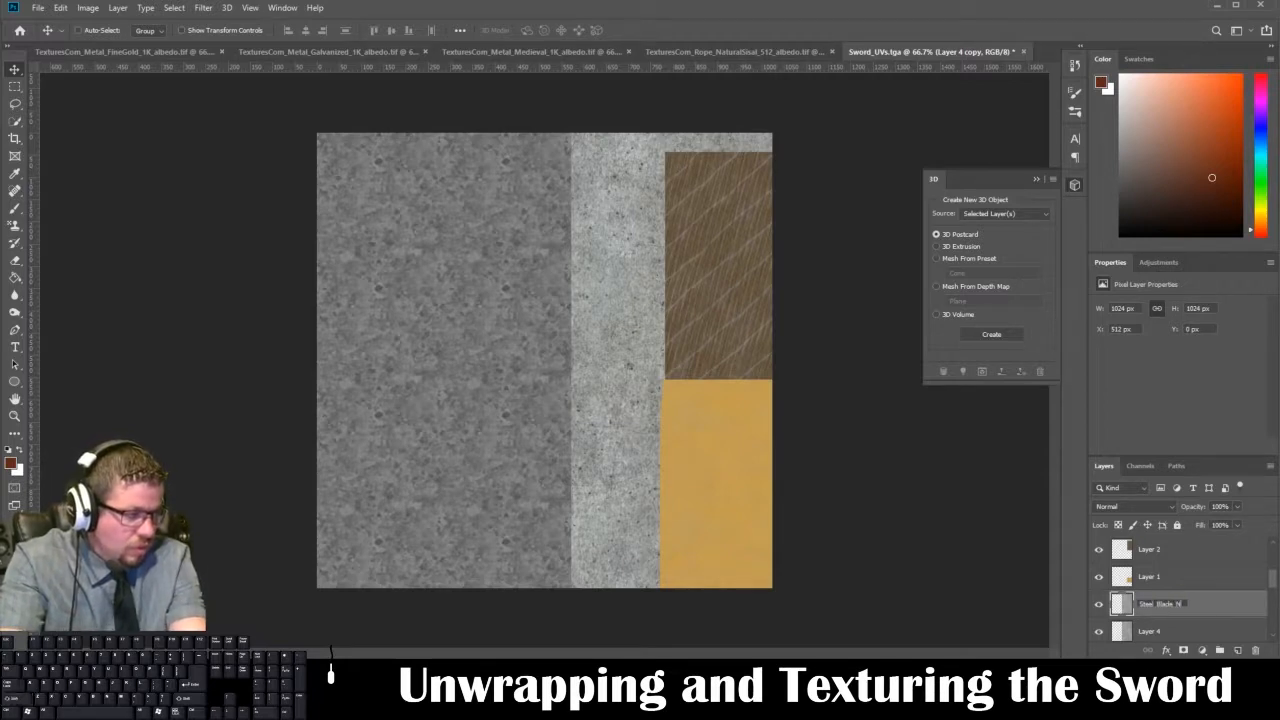
text(_Normal)
key(Return)
- Move Steel_Blade_Normal up the stack to sit between Rope_Normal and Sword_Specular, leaving Sword_Specular hidden
drag(1164, 606, 1170, 543)
scroll(1185, 598, up, 1)
drag(1189, 607, 1191, 573)
scroll(1200, 600, up, 1)
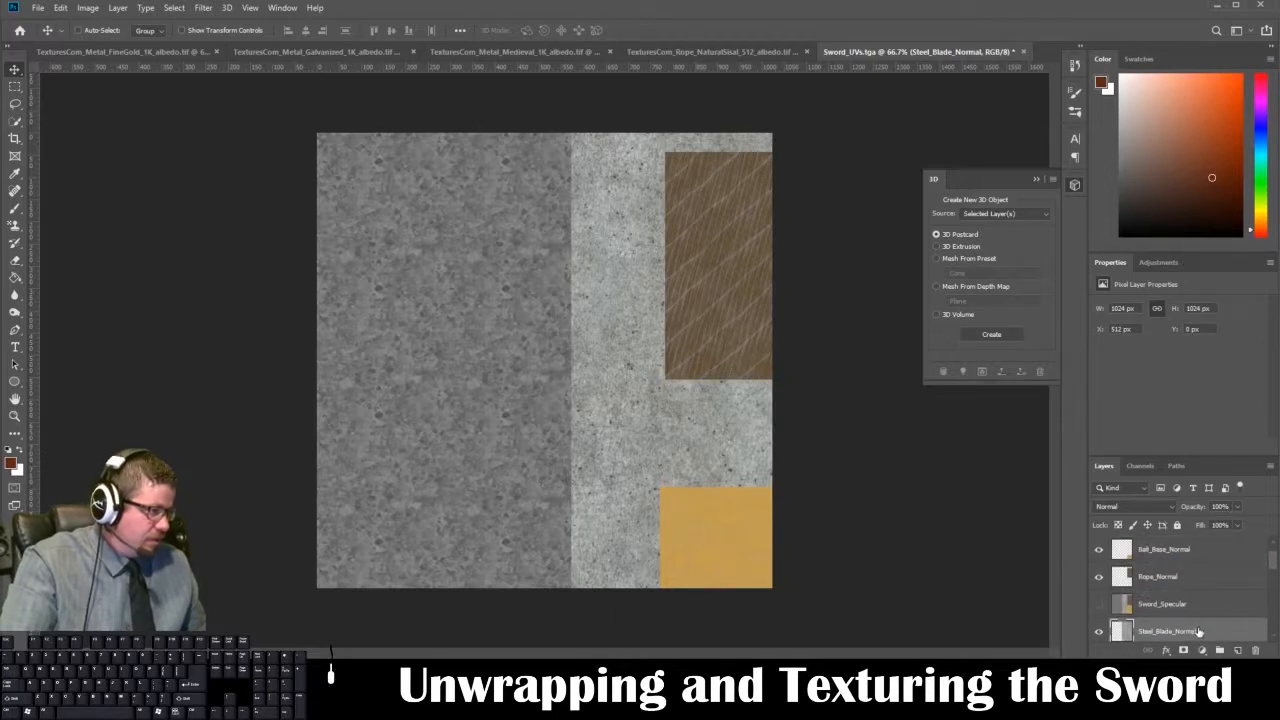
click(1099, 606)
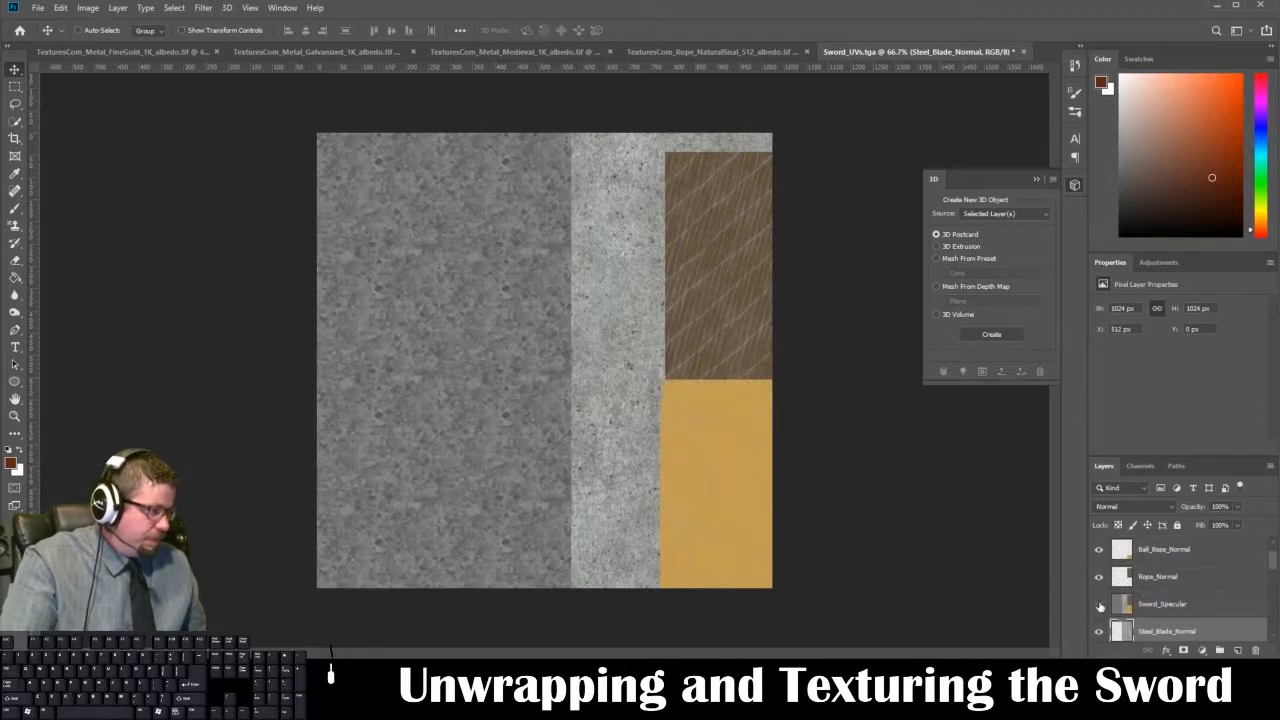
click(1099, 606)
click(1099, 606)
click(1099, 606)
drag(1146, 636, 1165, 618)
- Duplicate Layer 1, the missing gold section, and place the copy between Layer 1 copy and Layer 2
scroll(1165, 580, up, 1)
scroll(1168, 586, down, 1)
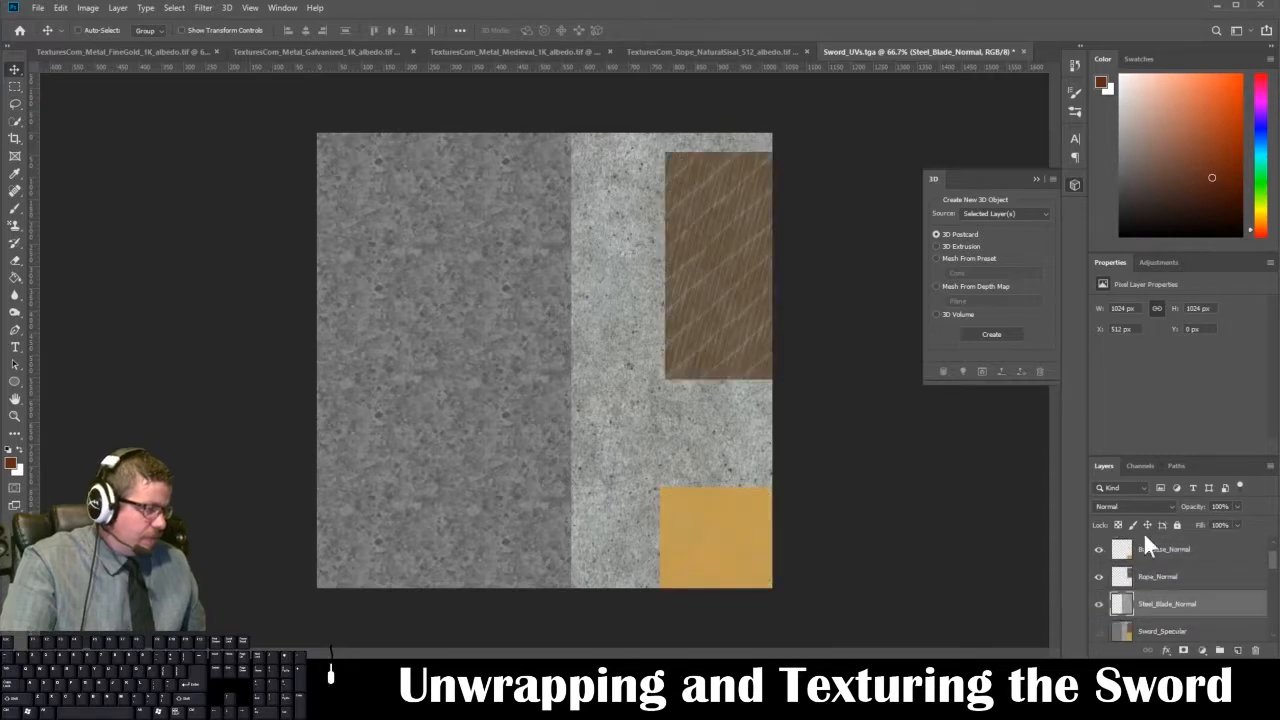
scroll(1100, 604, down, 2)
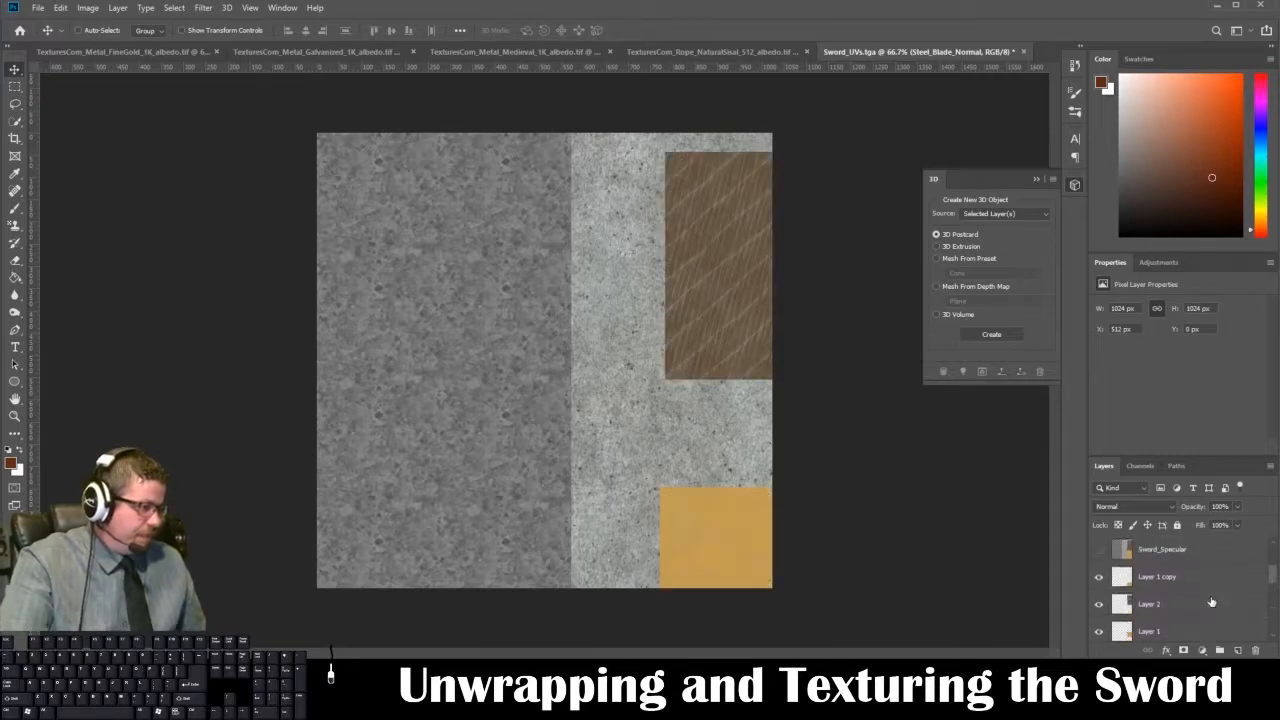
scroll(1120, 600, down, 2)
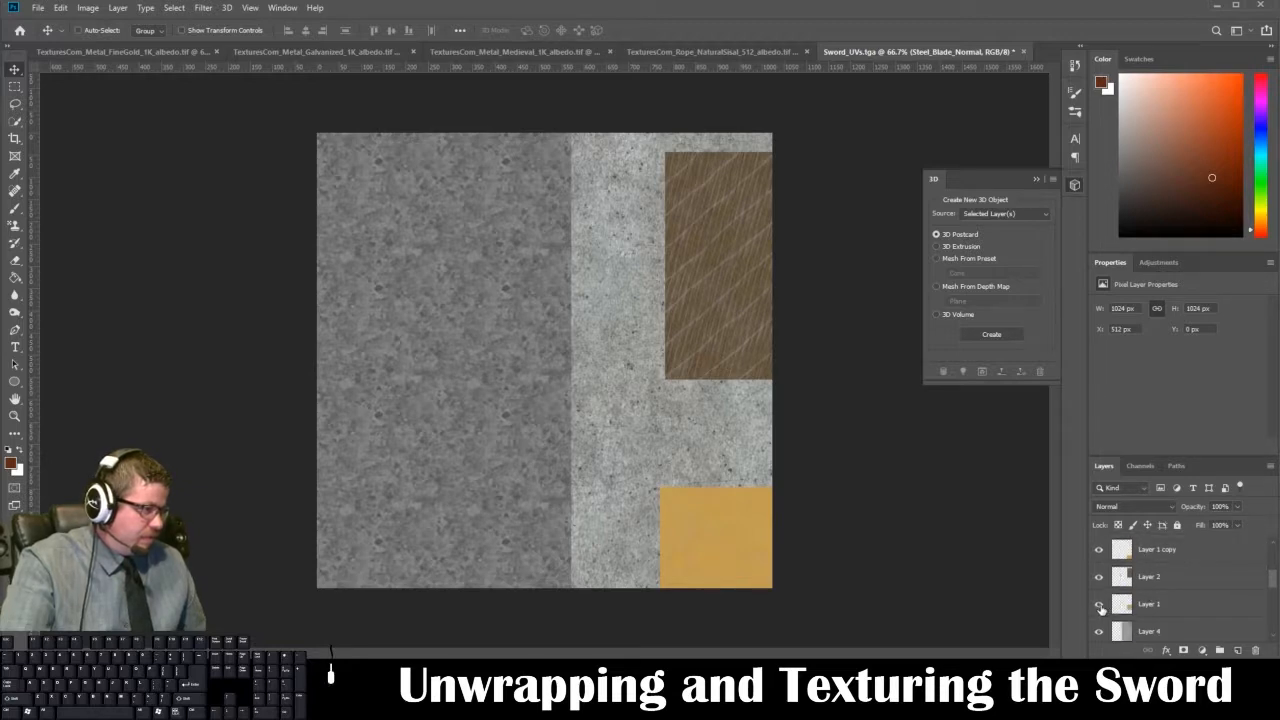
click(1155, 610)
drag(1156, 612, 1232, 650)
drag(1194, 606, 1198, 565)
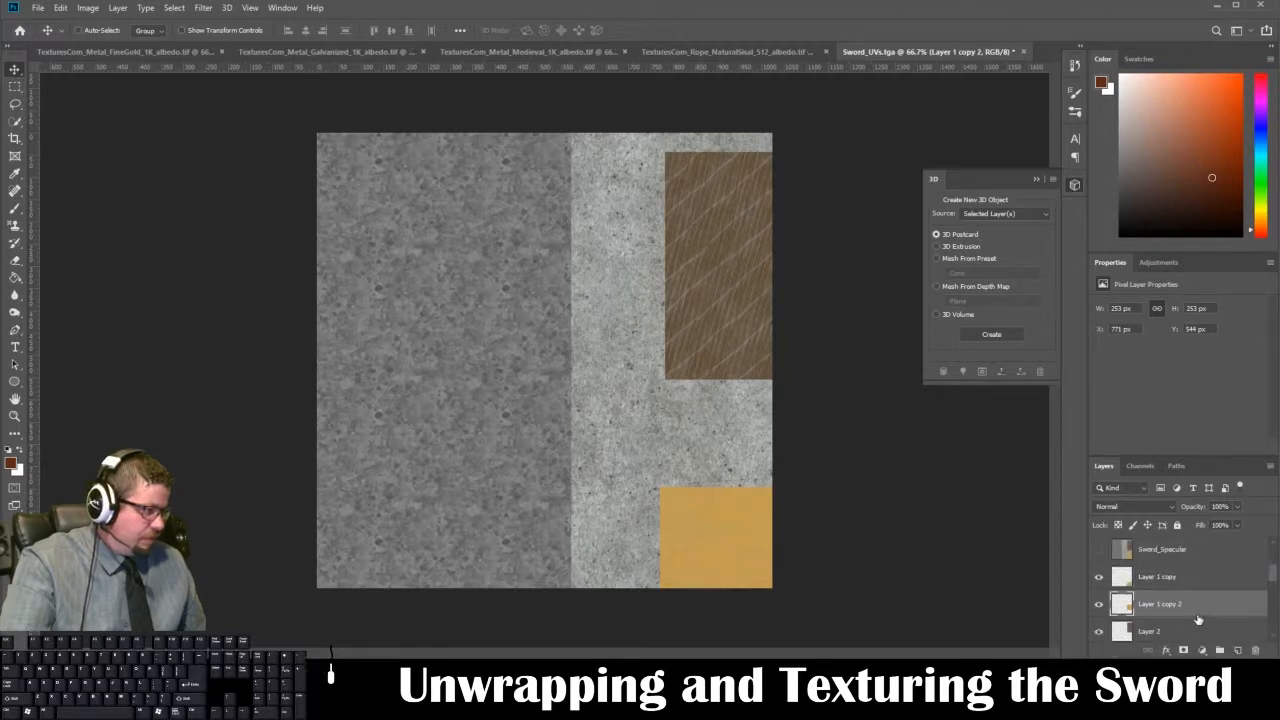
- Move Layer 1 copy 2 directly beneath Ball_Base_Normal and merge the two into one Ball_Base_Normal layer
drag(1198, 620, 1166, 553)
scroll(1190, 600, up, 2)
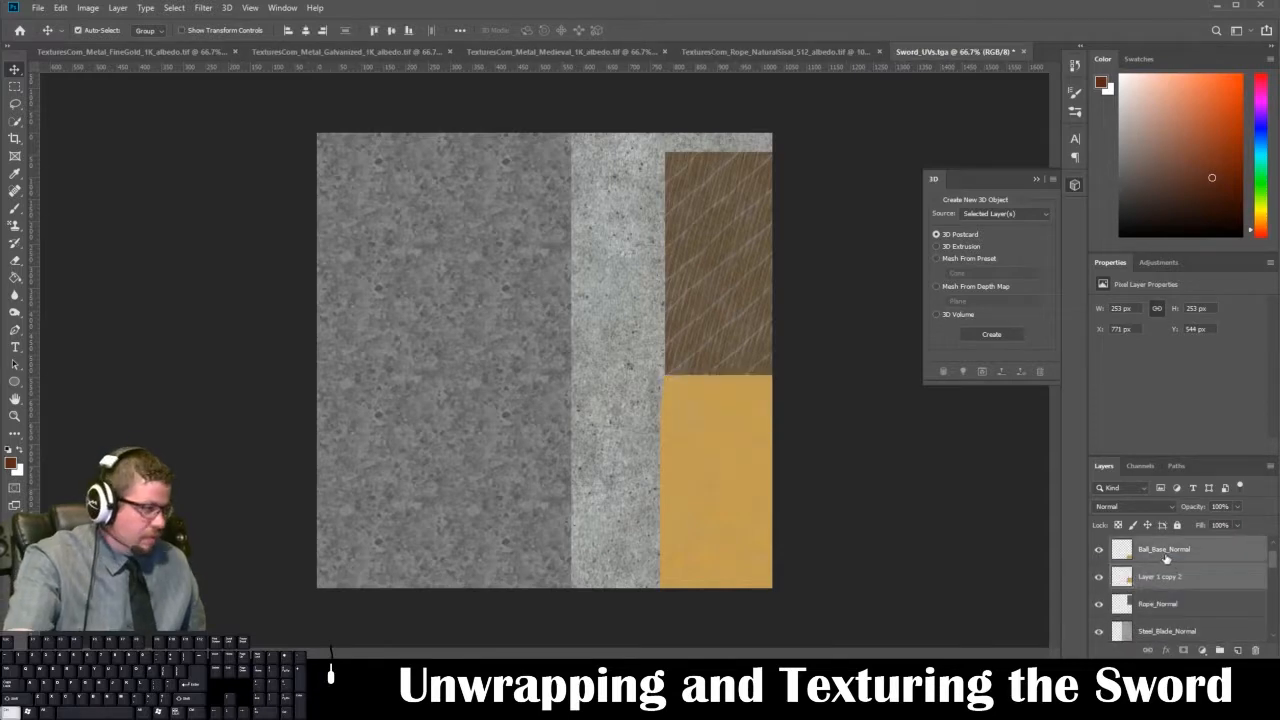
key(ctrl+e)
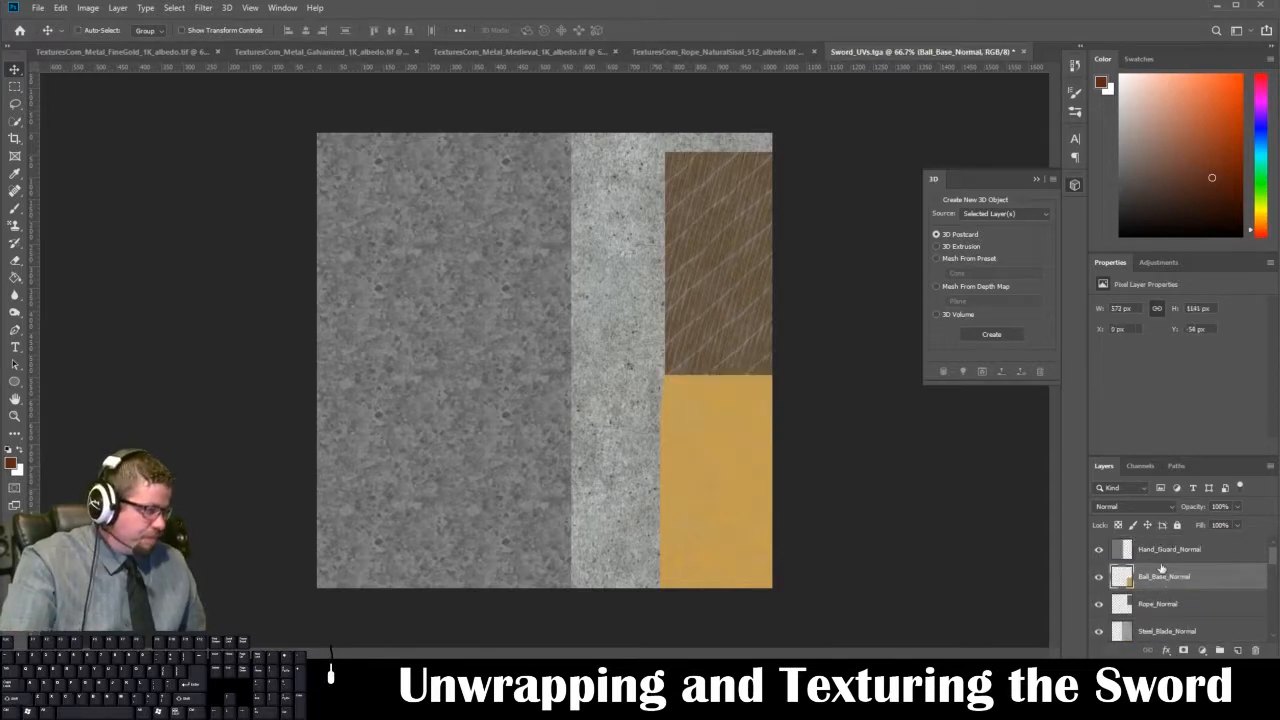
- Group the four normal layers from Hand_Guard_Normal to Steel_Blade_Normal, then look inside the group and collapse it
click(1170, 549)
shift+click(1198, 632)
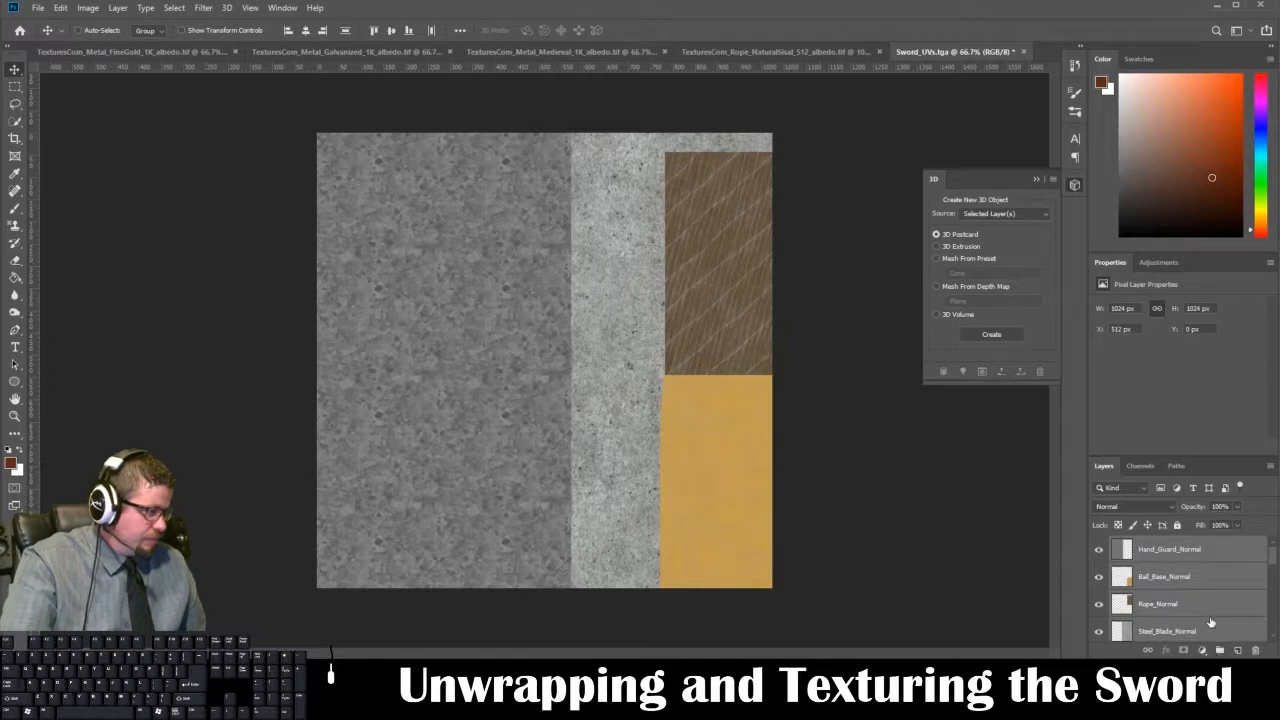
click(1219, 650)
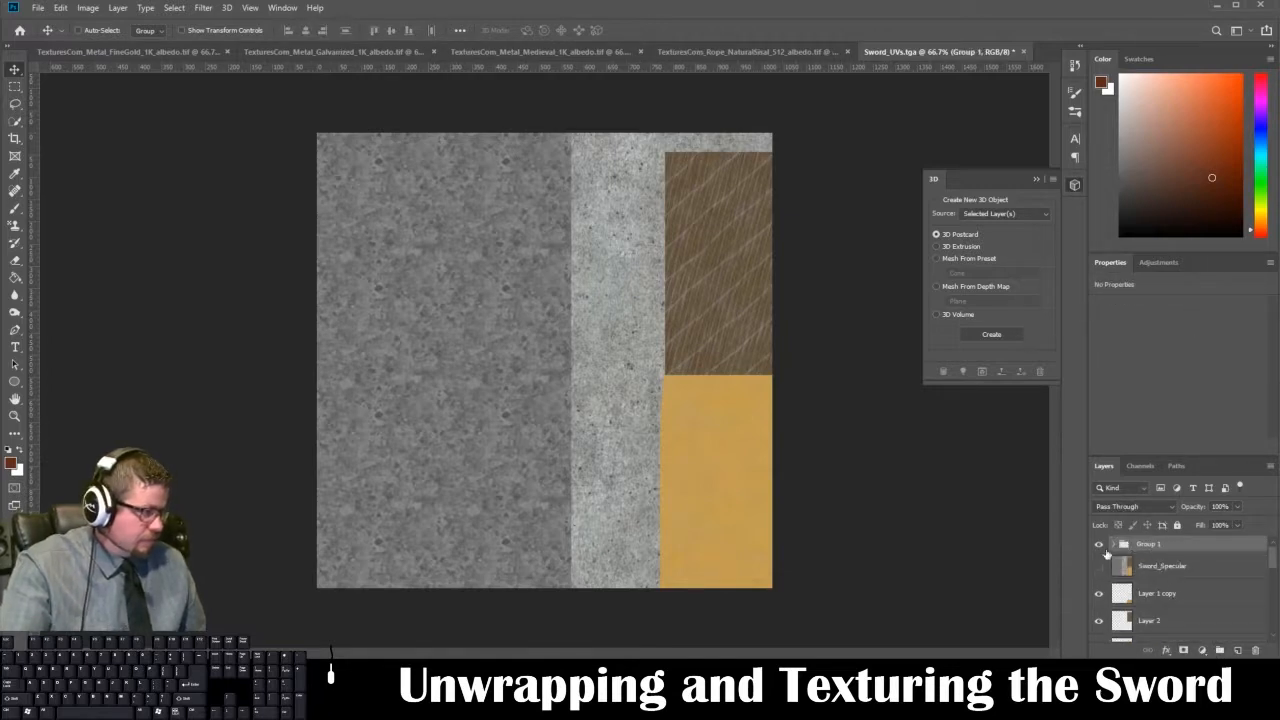
click(1114, 544)
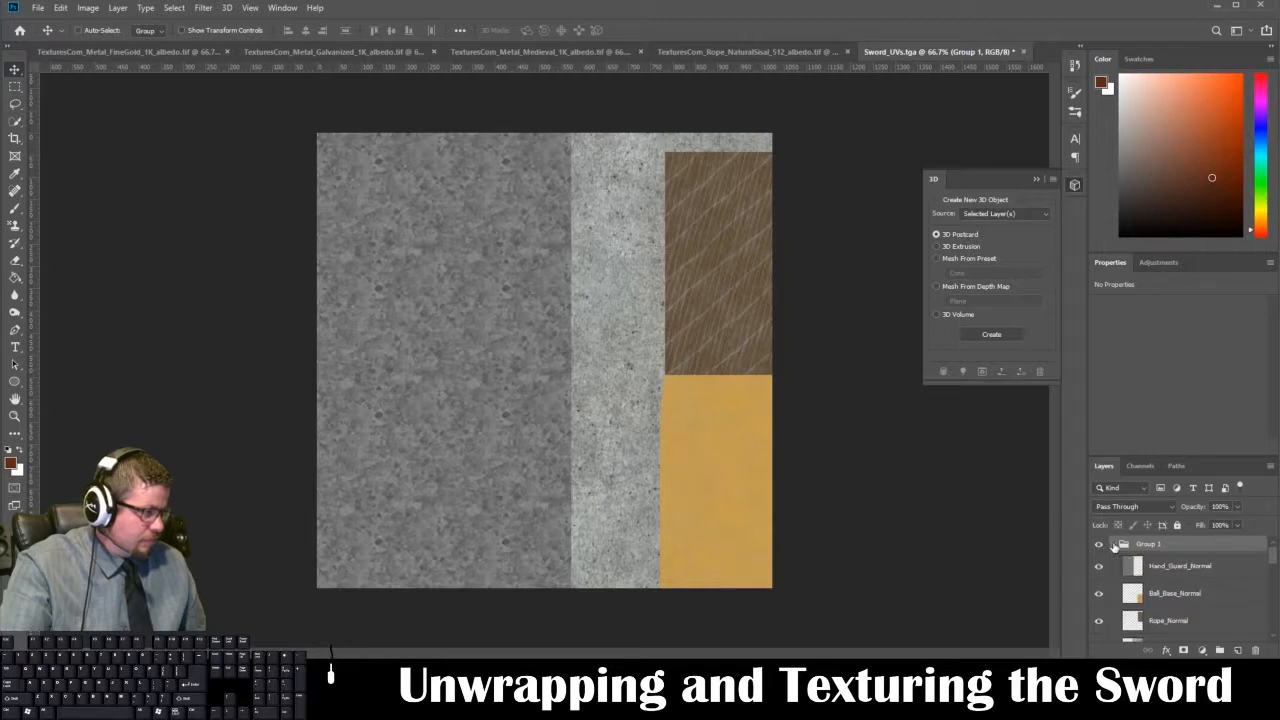
click(1114, 545)
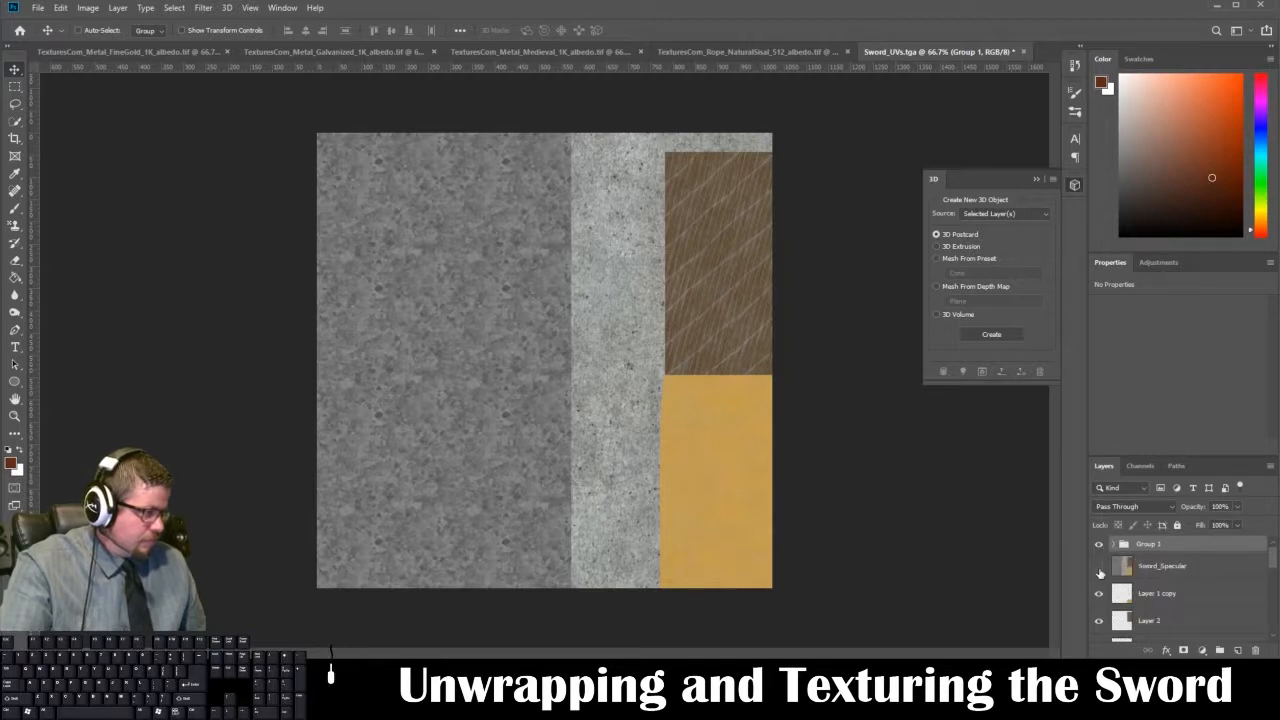
- Move the hidden Sword_Specular layer above the group of normal layers and collapse the group
drag(1162, 569, 1122, 560)
click(1118, 571)
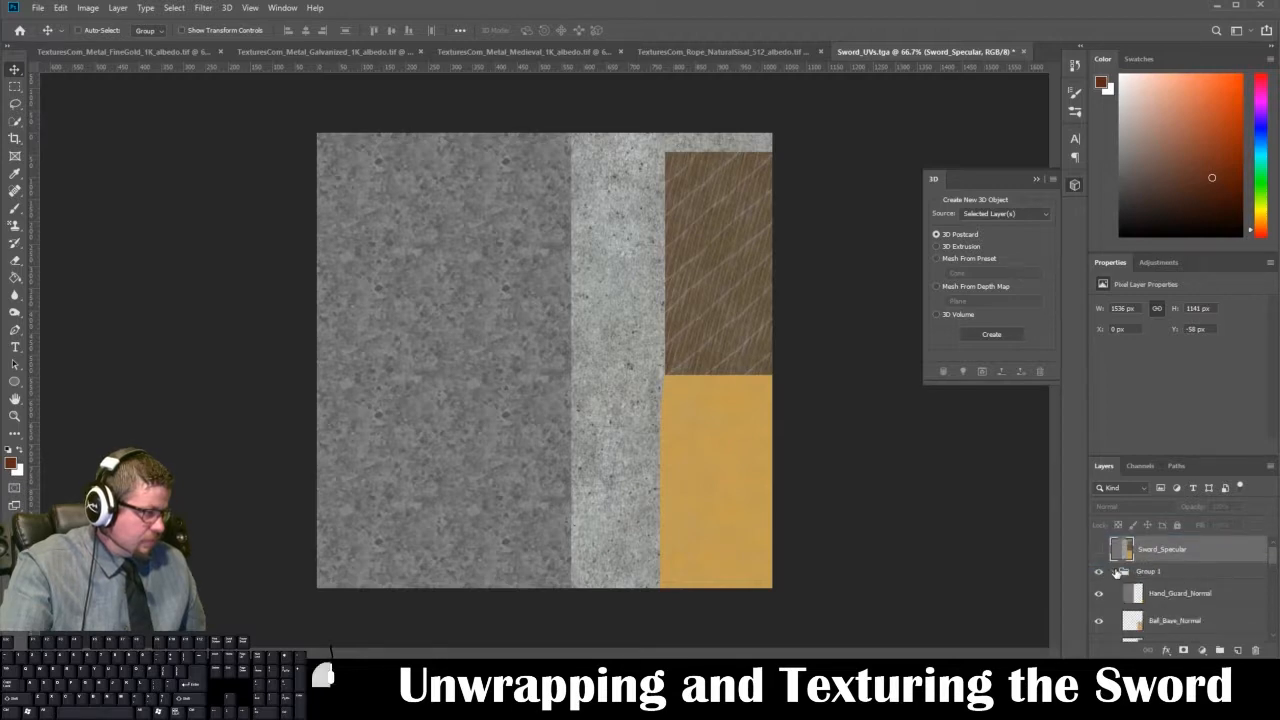
click(1116, 572)
- Compare the grouped normal layers with the original texture layers by switching their visibility off and on again
click(1100, 572)
click(1100, 572)
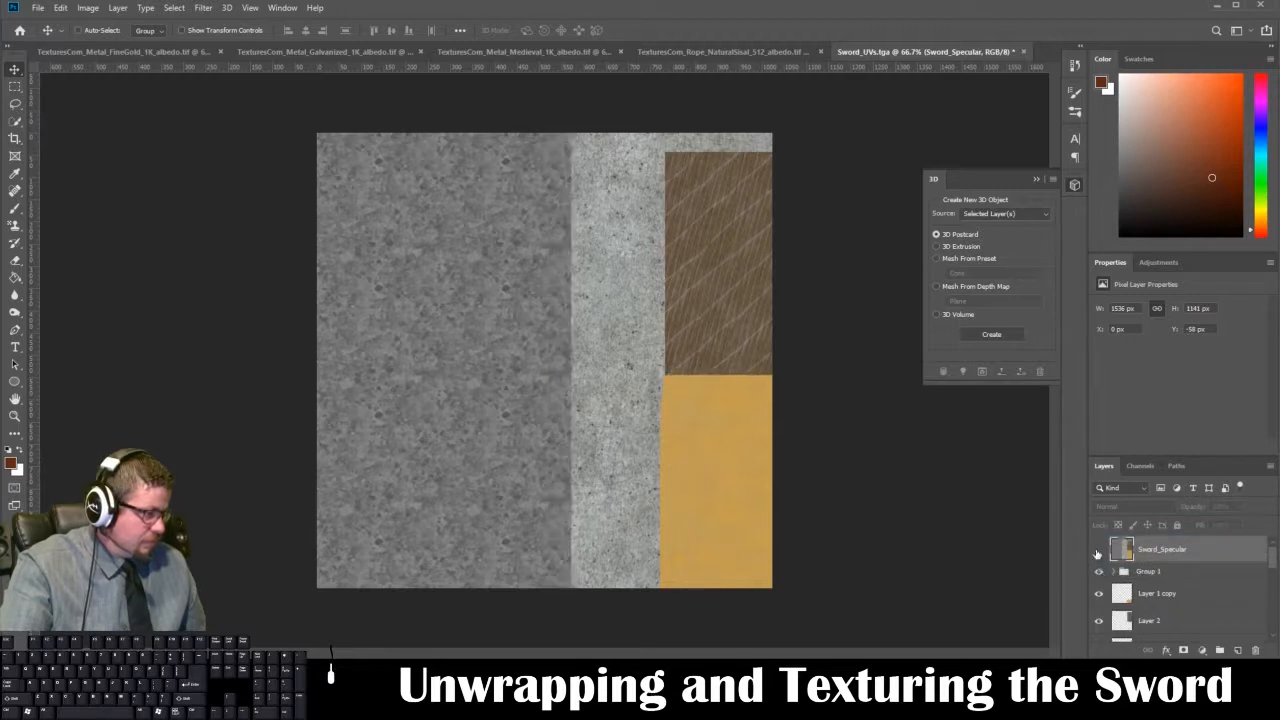
click(1100, 570)
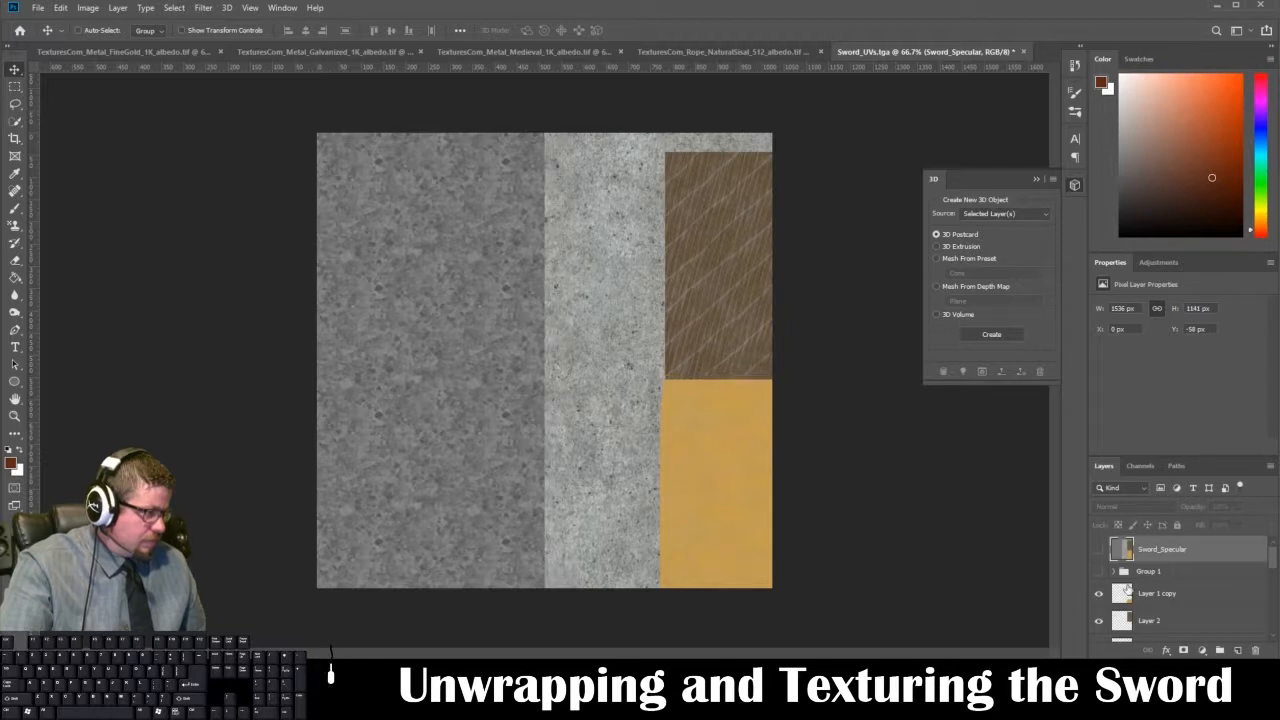
click(1100, 572)
scroll(1115, 570, down, 1)
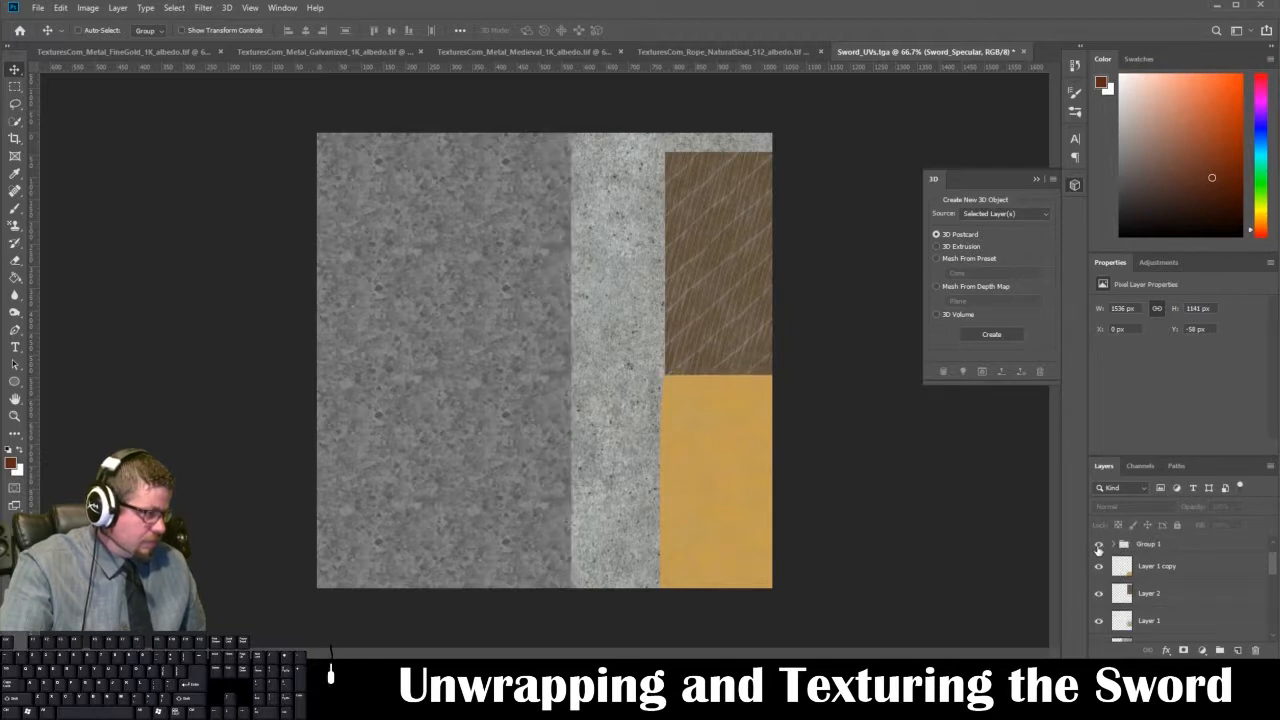
drag(1099, 568, 1100, 621)
scroll(1107, 604, down, 1)
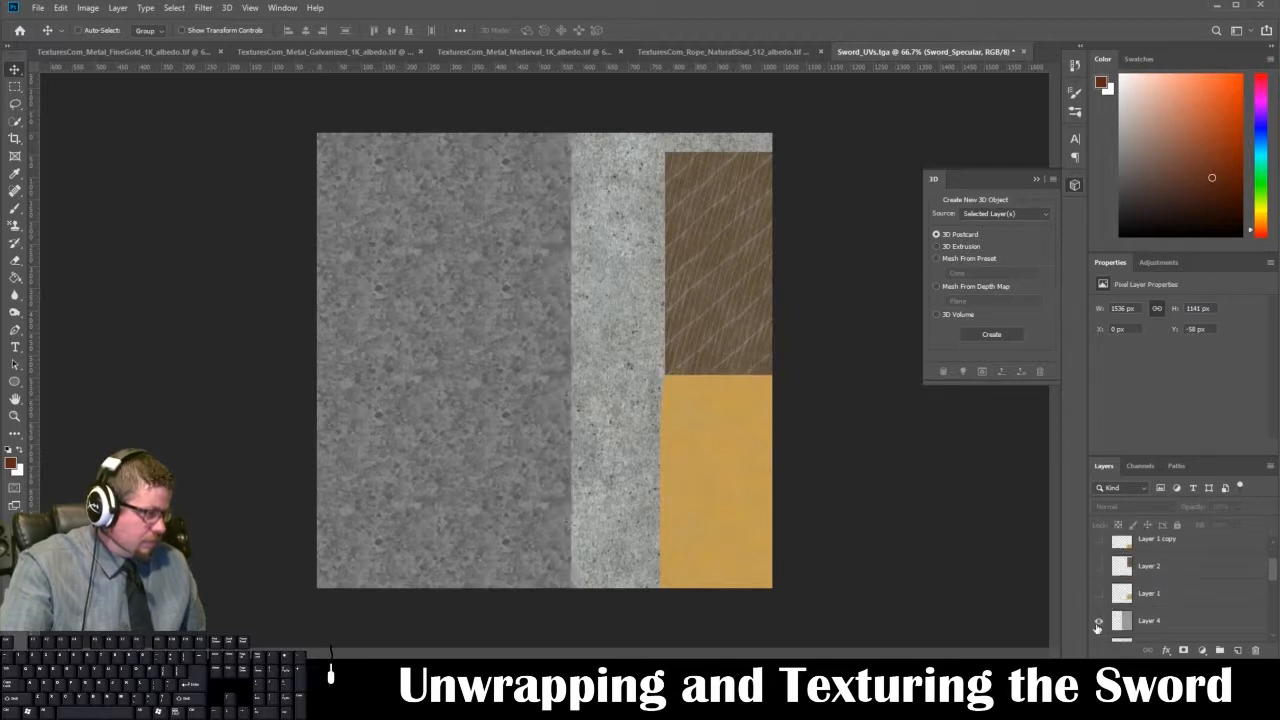
scroll(1105, 605, up, 1)
drag(1099, 568, 1099, 621)
scroll(1105, 600, down, 2)
scroll(1110, 595, up, 3)
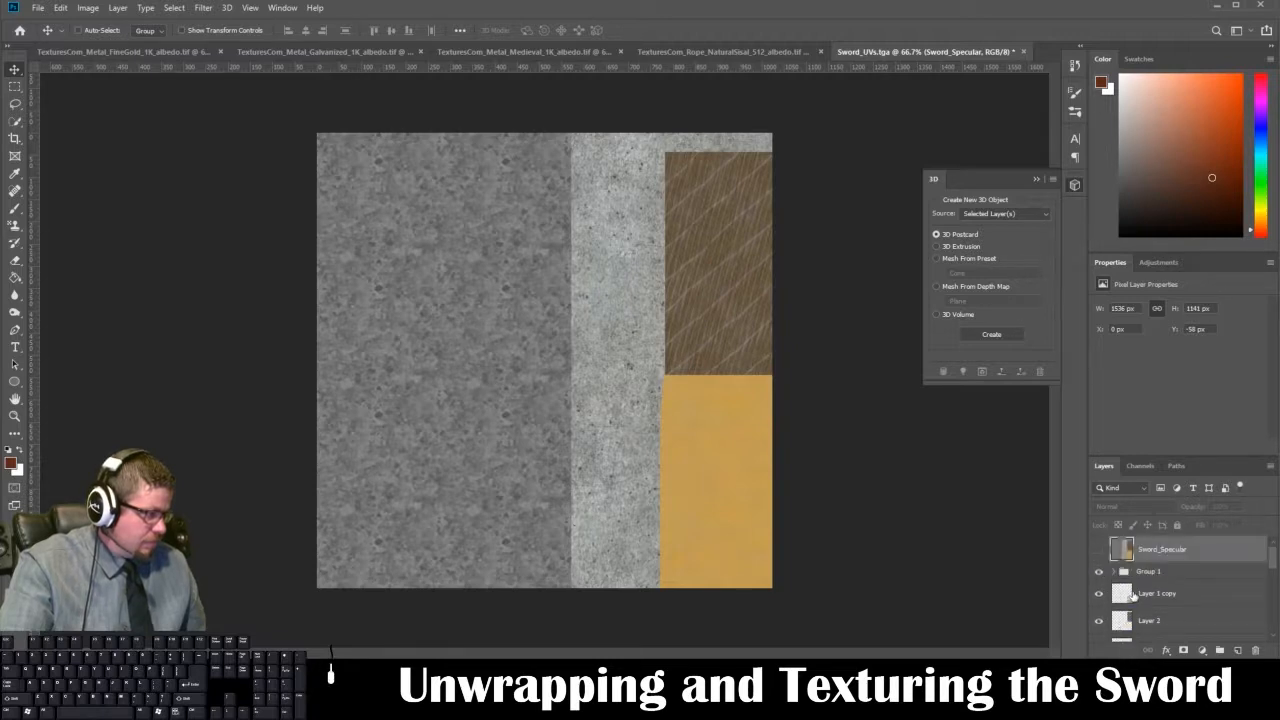
- Check Sword_Specular by toggling its visibility, and review the original texture layers through the rest of the stack
click(1093, 553)
click(1093, 553)
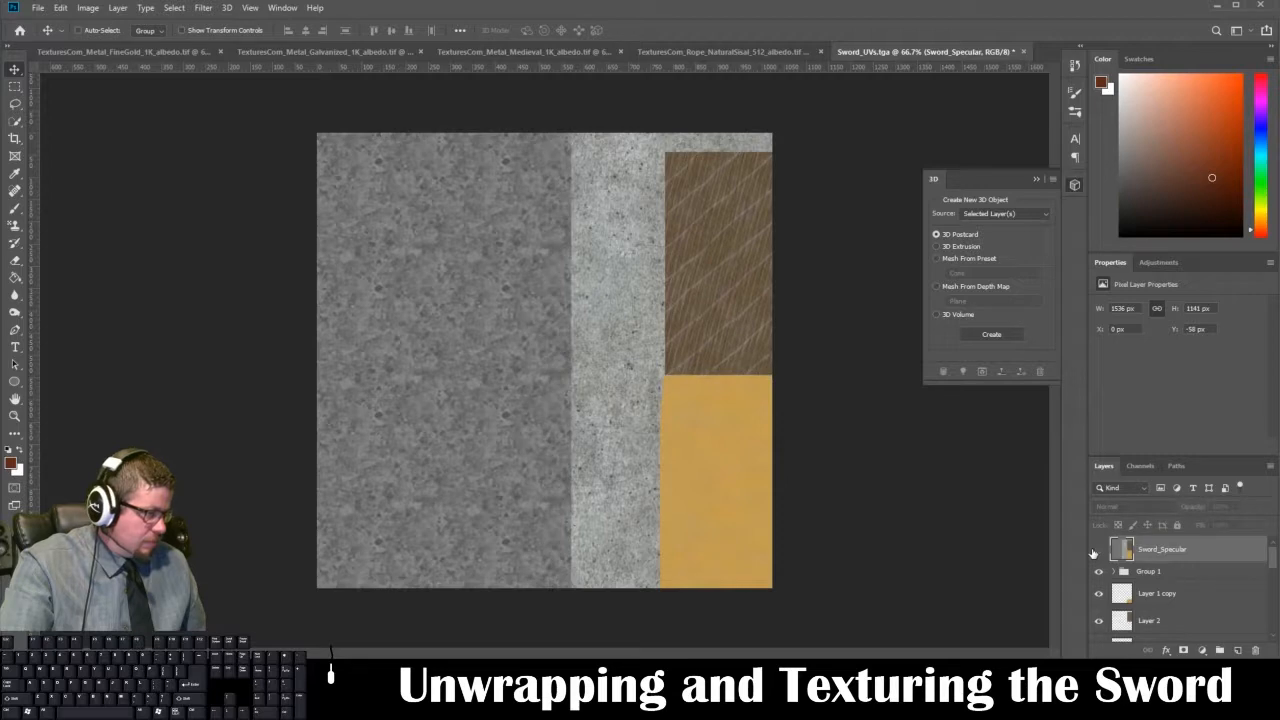
click(1093, 553)
click(1093, 553)
scroll(1120, 575, down, 2)
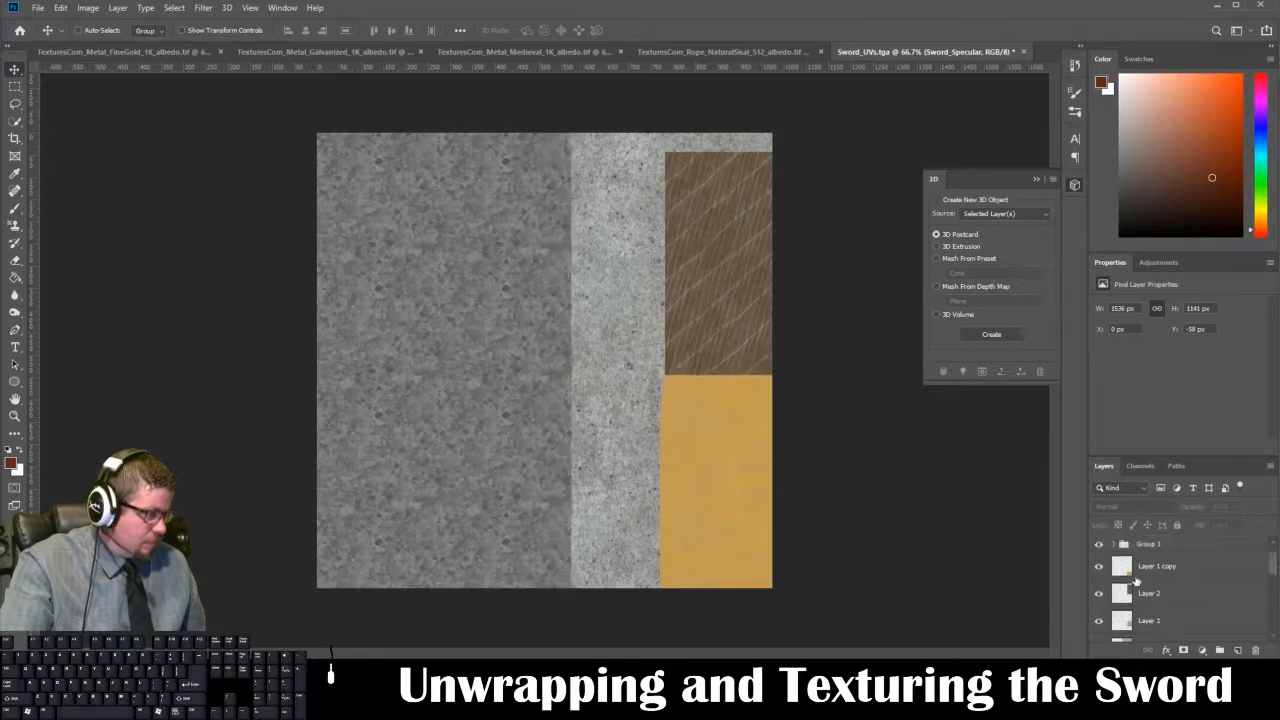
click(1170, 594)
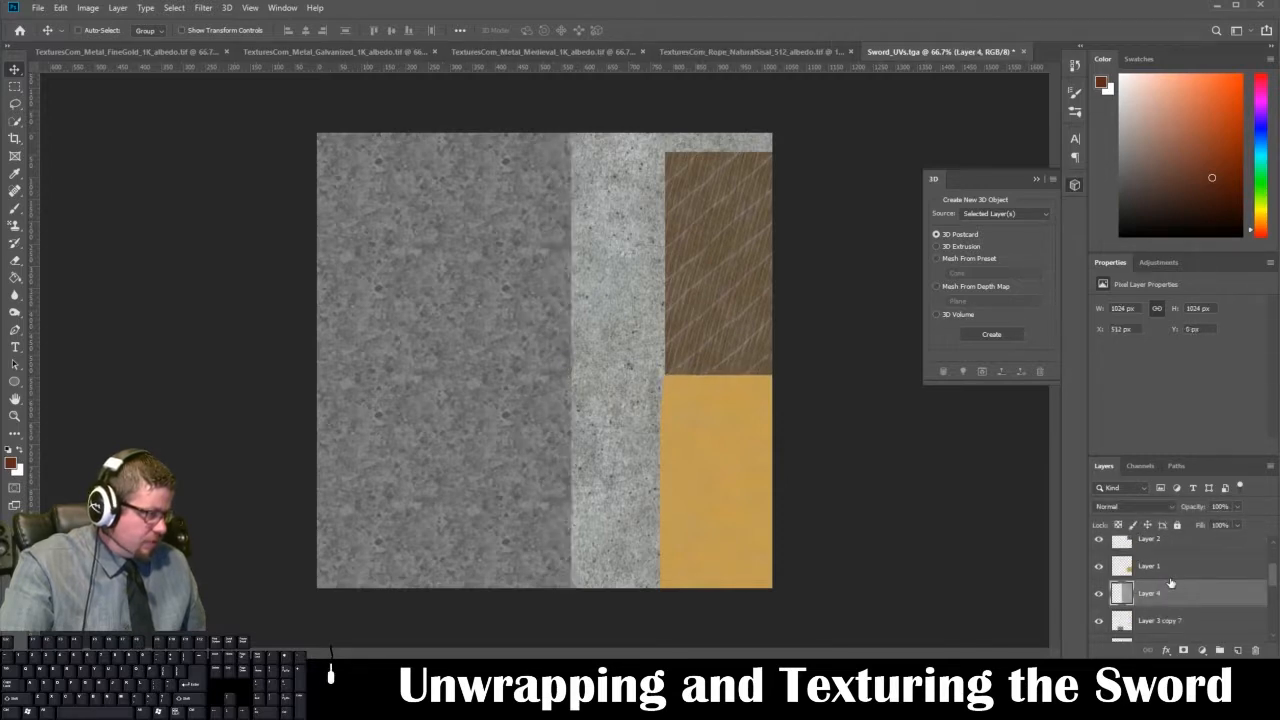
scroll(1167, 596, down, 1)
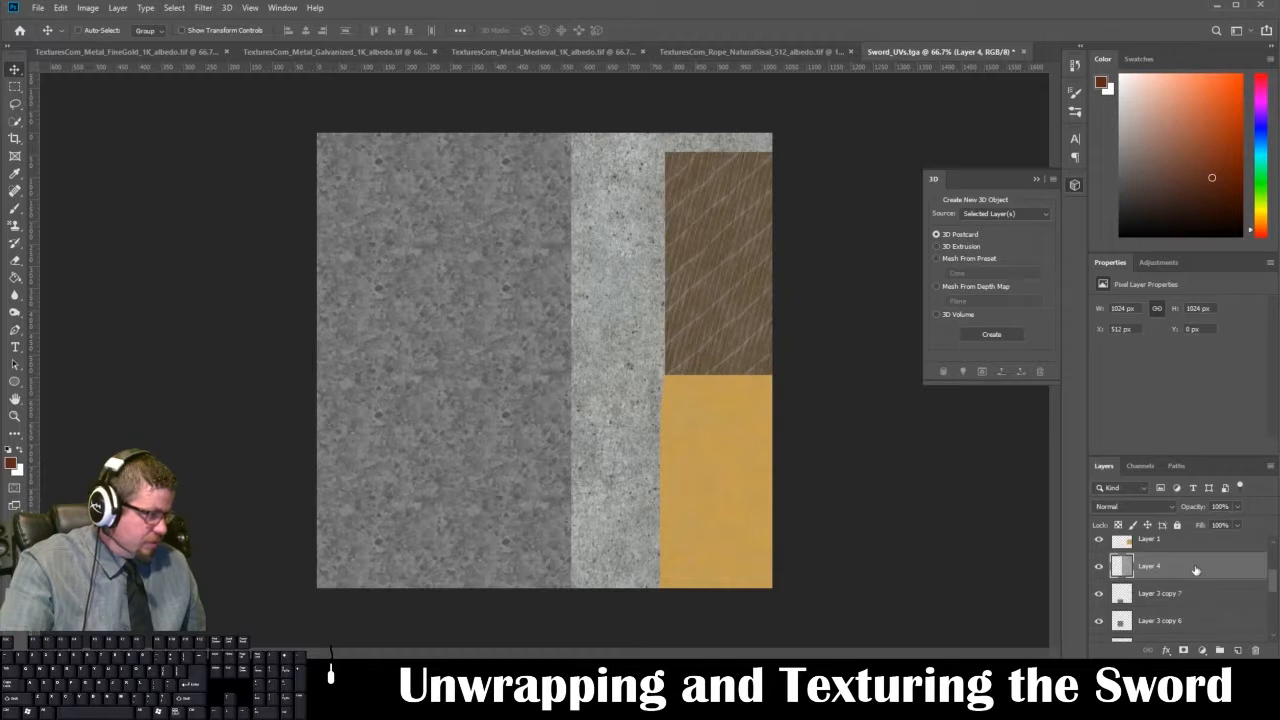
scroll(1195, 569, up, 4)
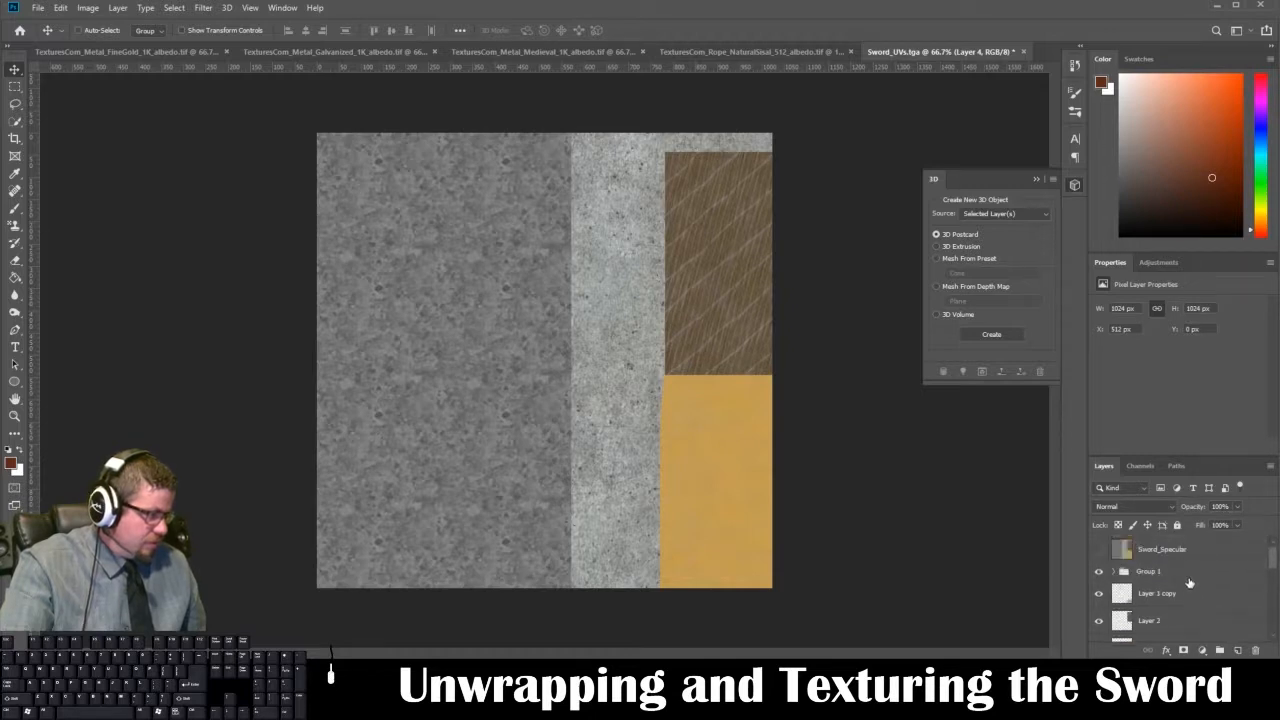
scroll(1189, 582, down, 4)
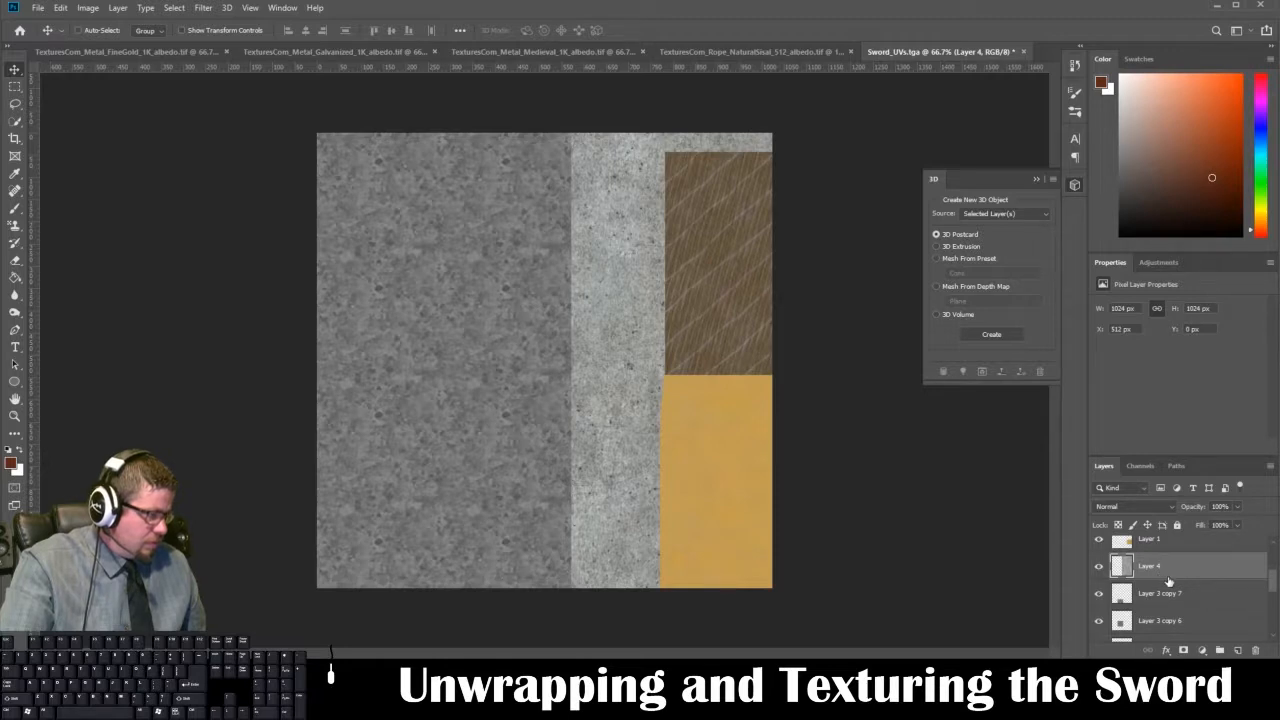
scroll(1168, 581, down, 10)
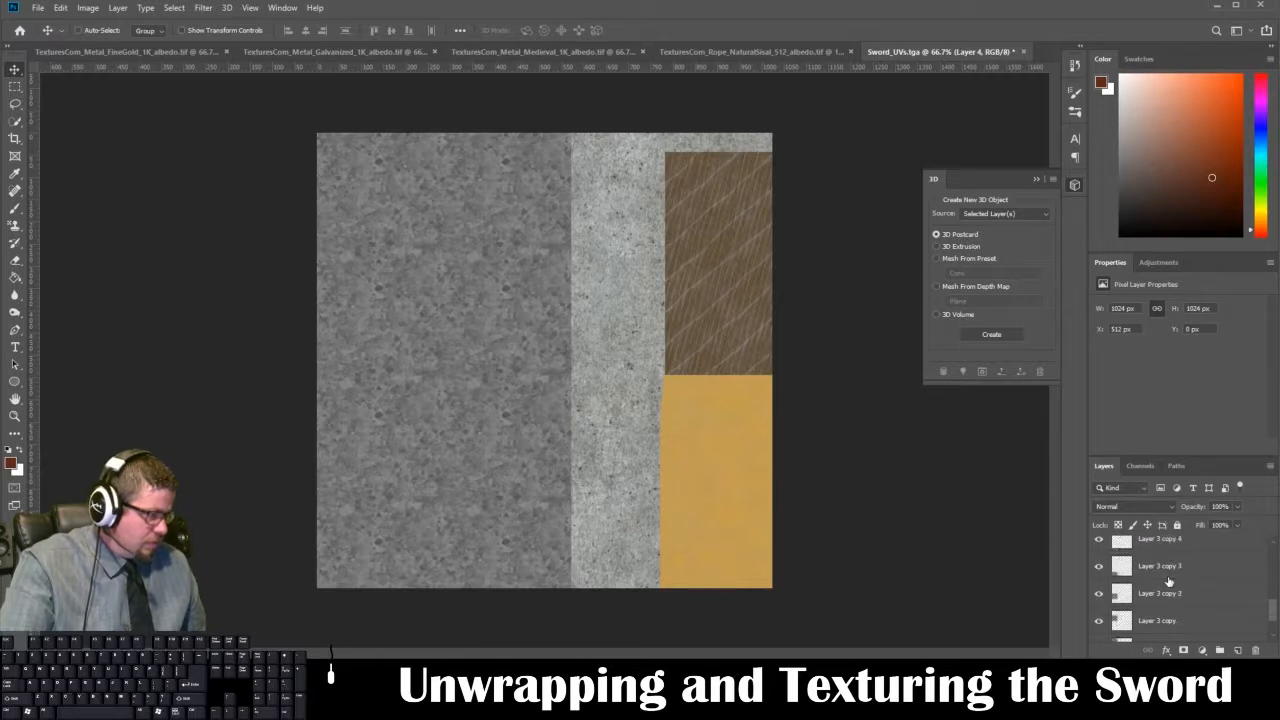
scroll(1169, 602, up, 15)
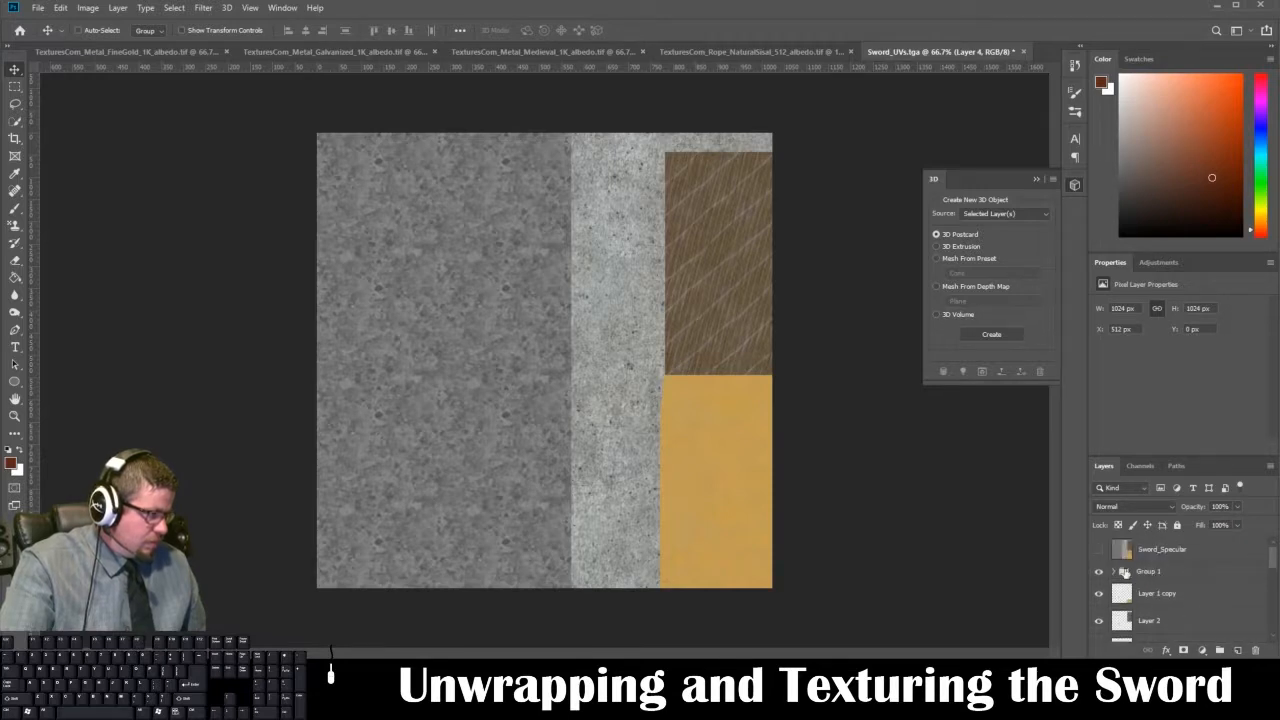
- Expand the group holding the normal layers, check its contents, and rename it Normal
click(1115, 573)
scroll(1145, 590, down, 2)
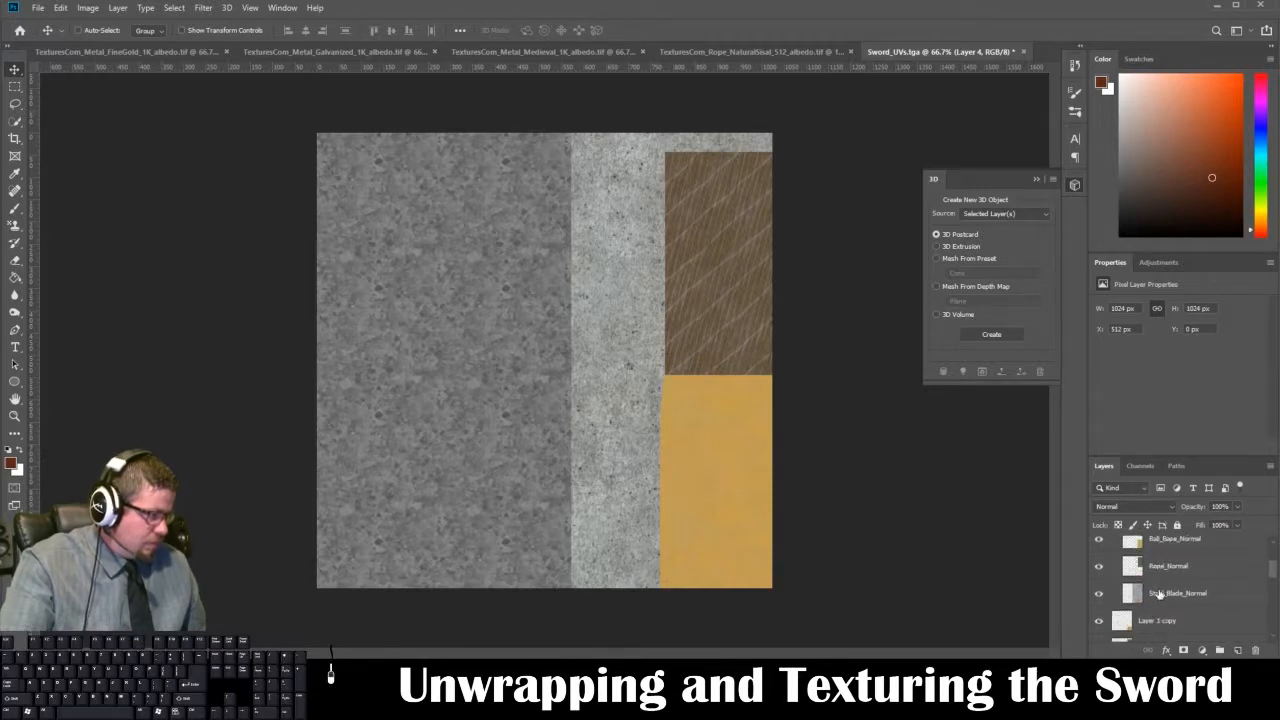
click(1162, 594)
scroll(1165, 595, up, 2)
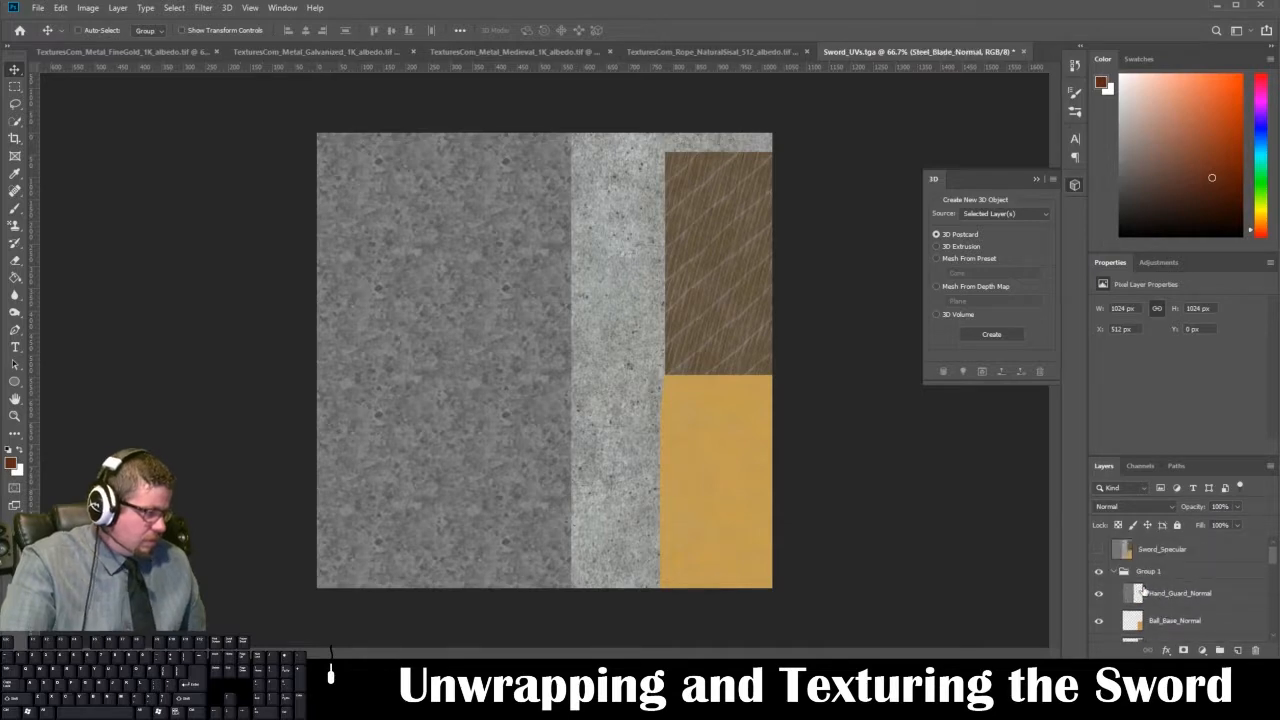
double_click(1148, 571)
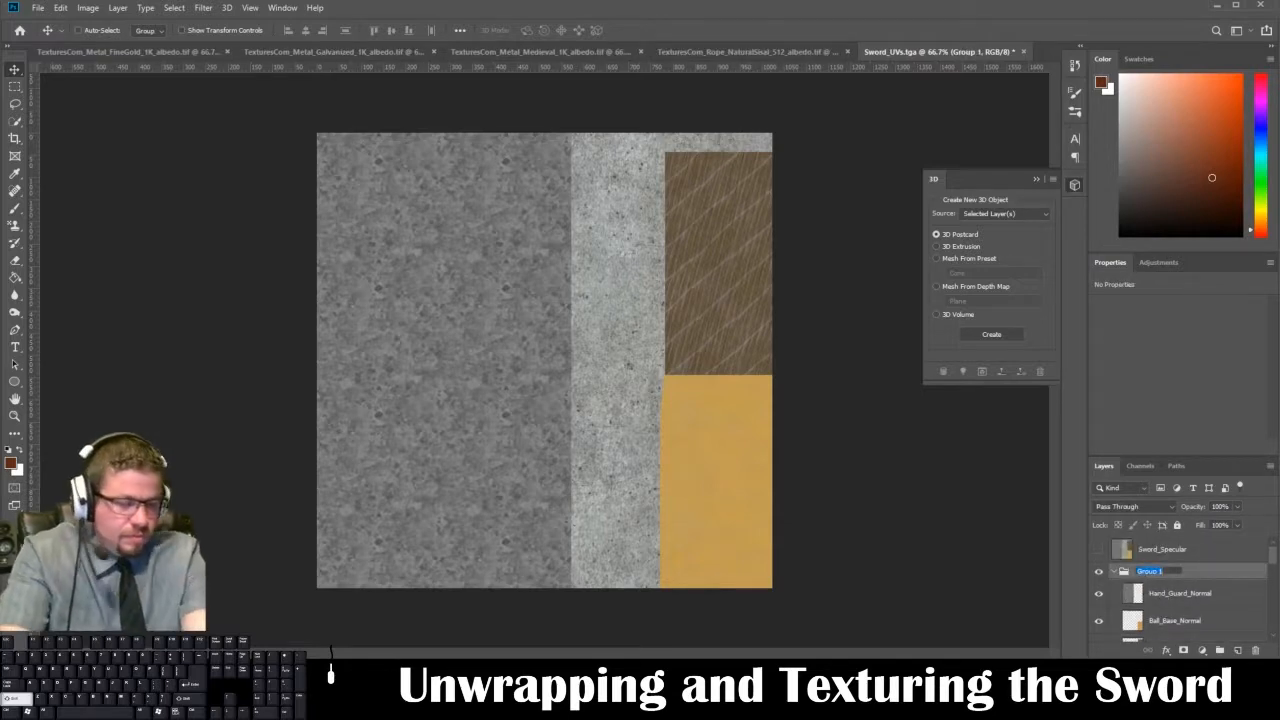
text(Normal)
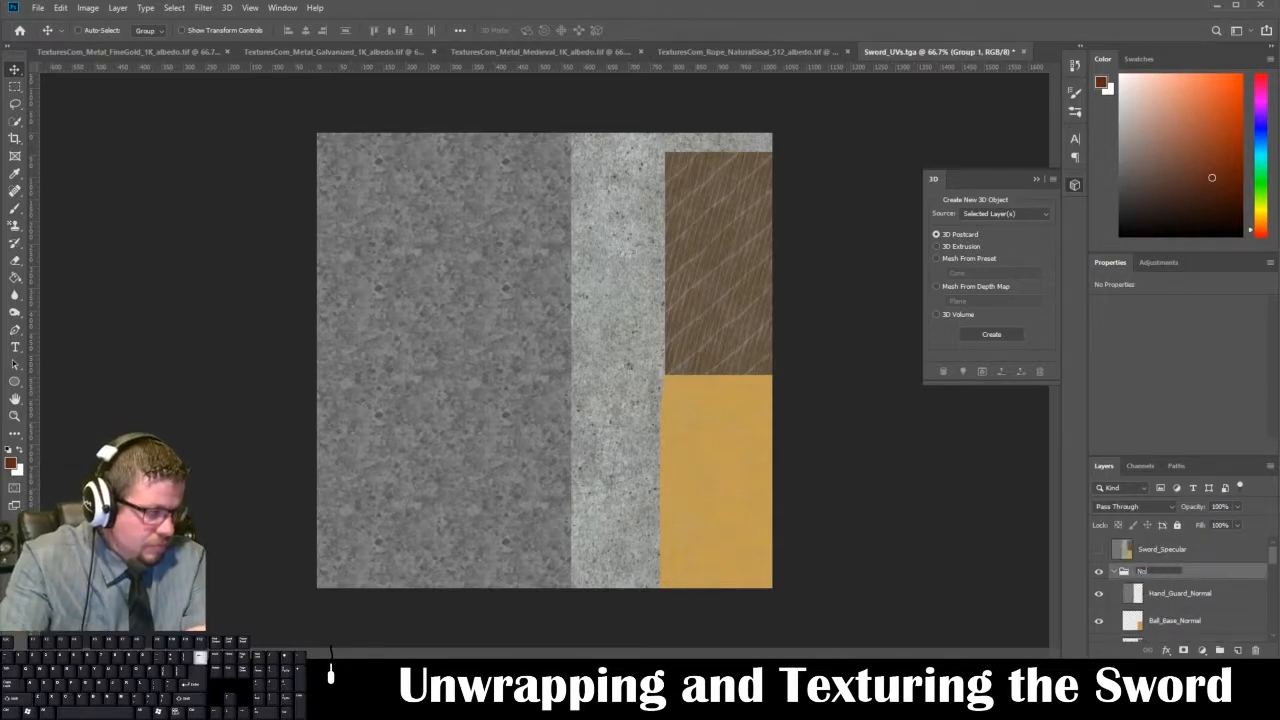
key(Return)
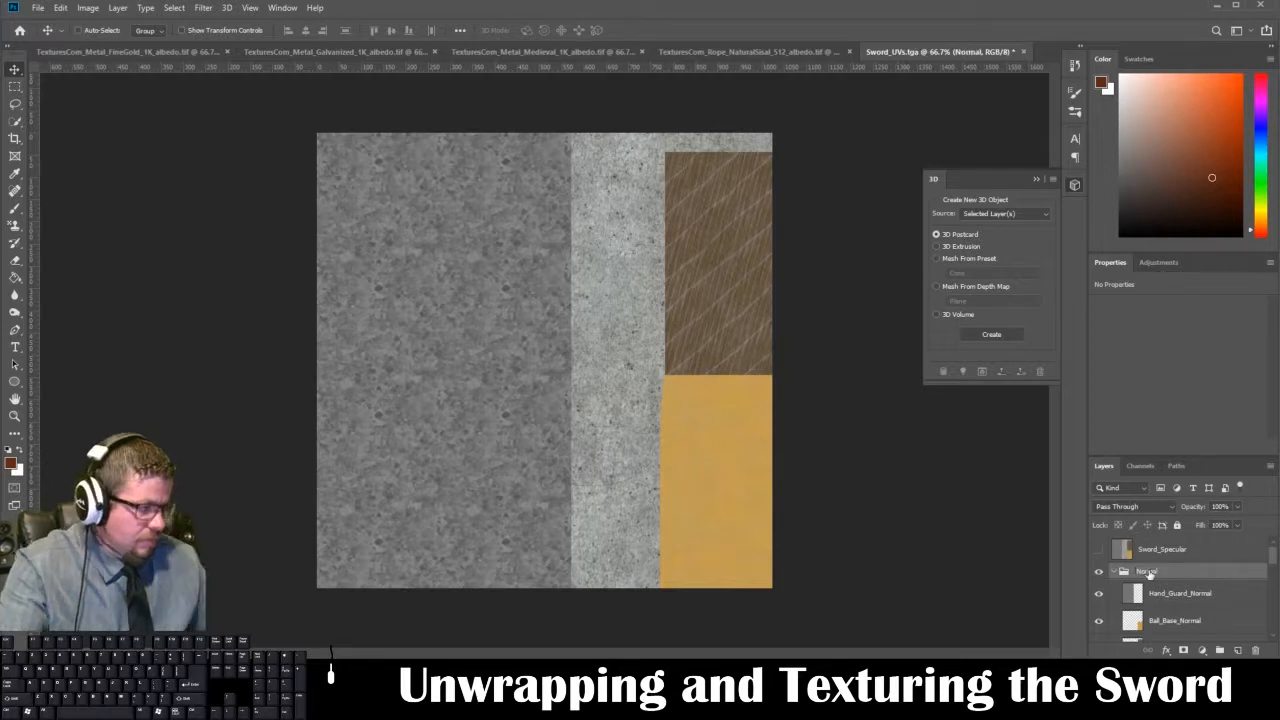
- Move the Hand_Guard_Normal layer below Steel_Blade_Normal inside the Normal group
click(1120, 556)
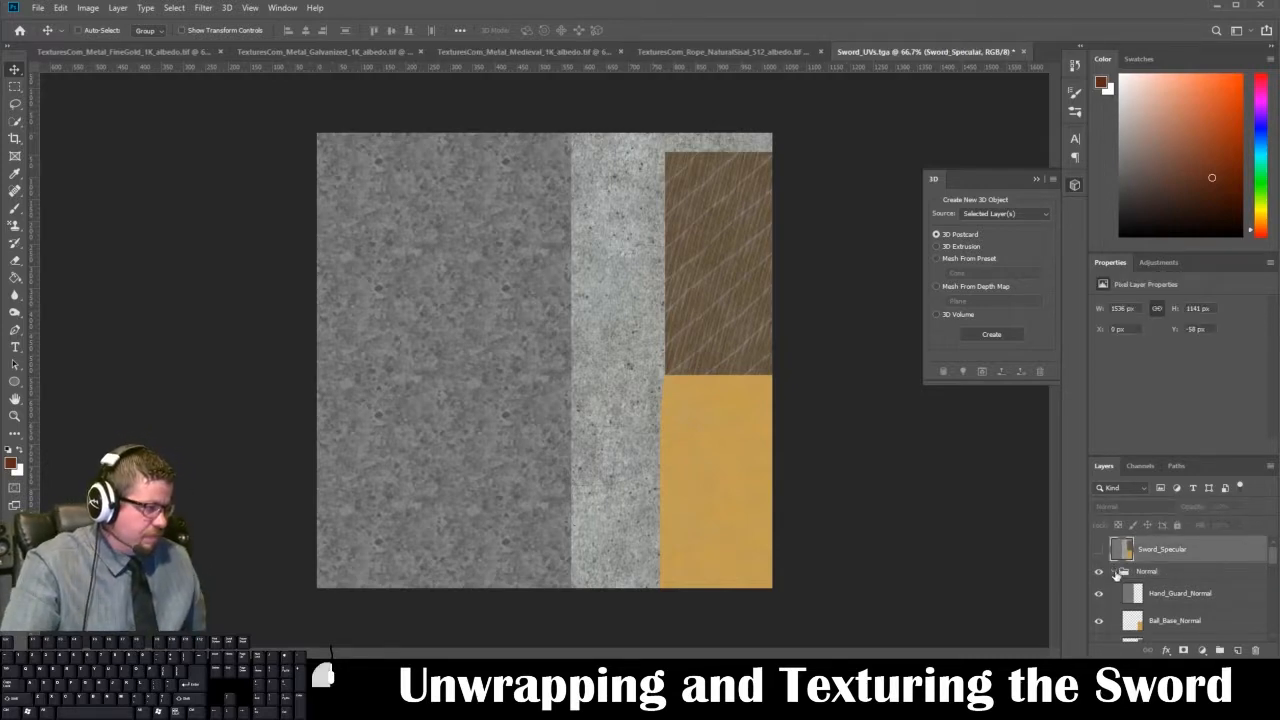
click(1114, 572)
click(1114, 572)
scroll(1175, 588, down, 1)
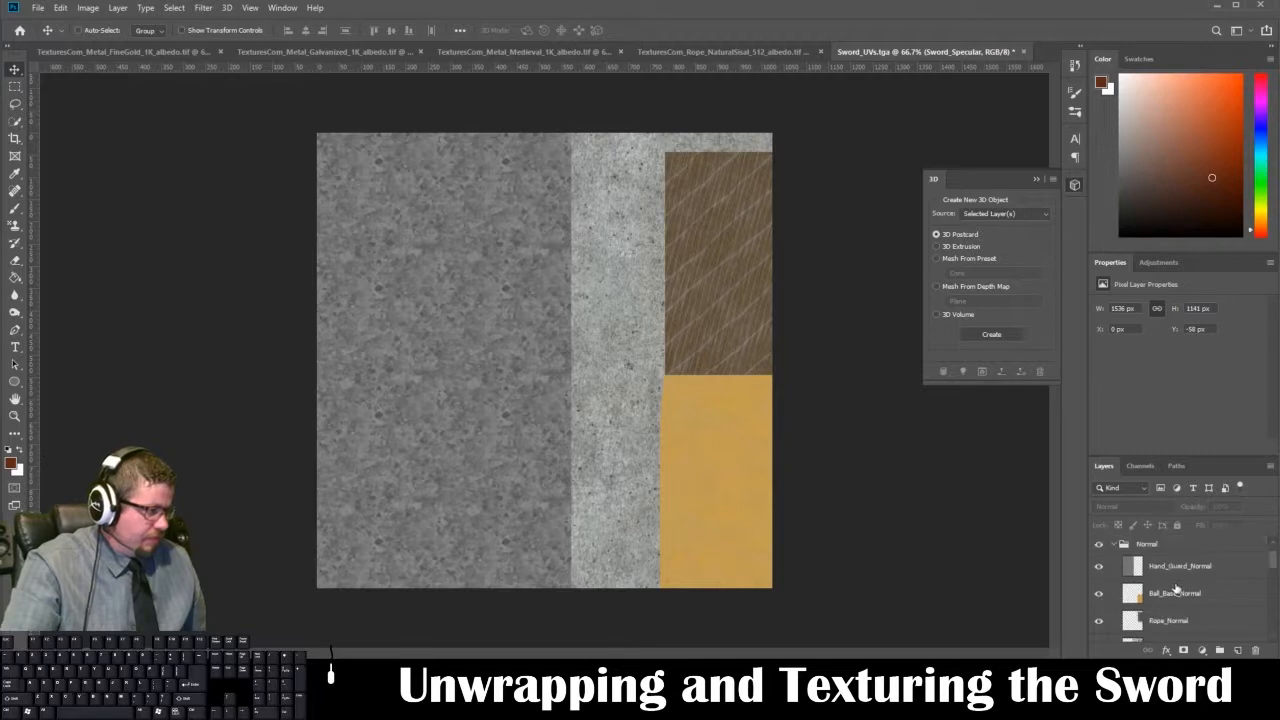
scroll(1195, 587, down, 1)
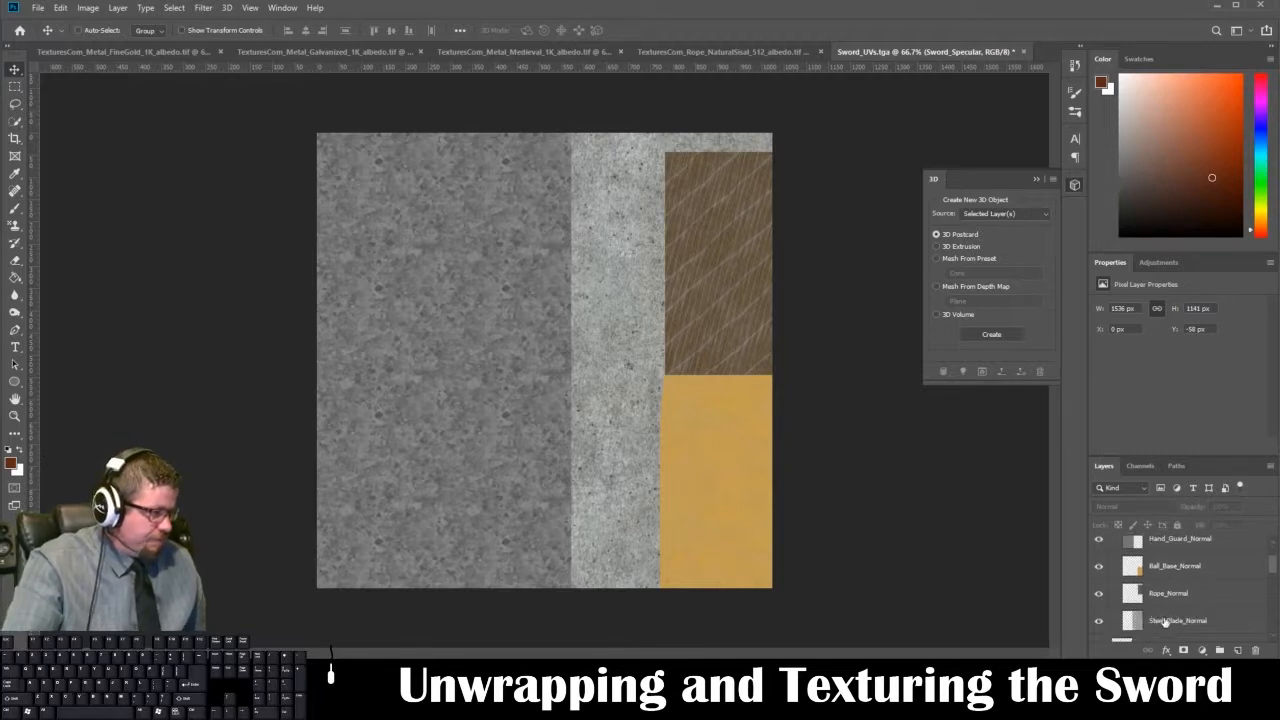
scroll(1099, 623, up, 1)
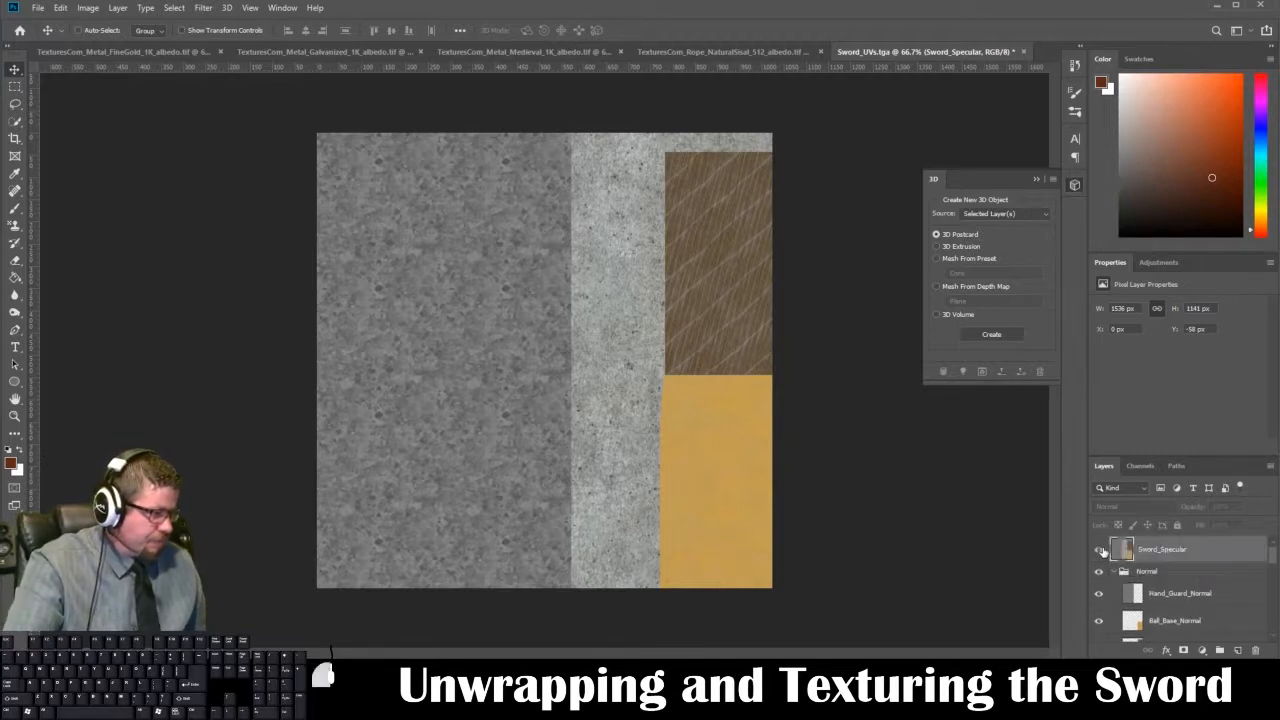
scroll(1136, 608, down, 2)
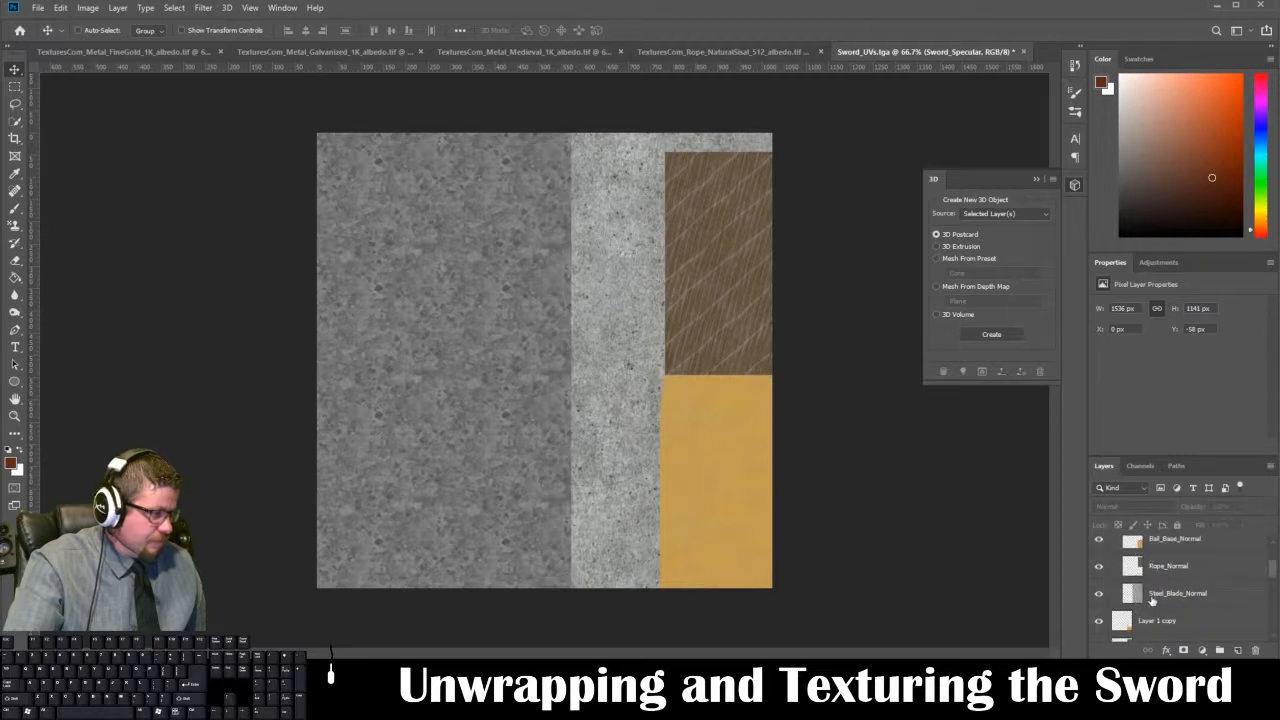
click(1152, 598)
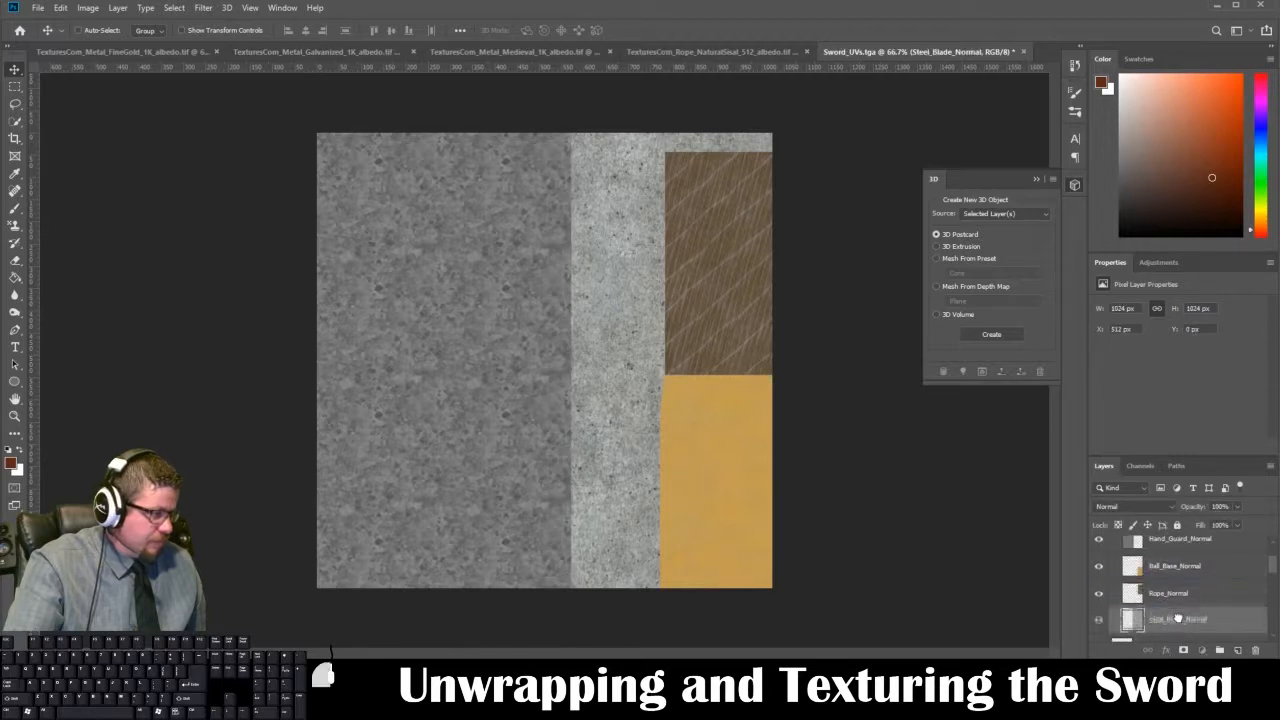
click(1195, 541)
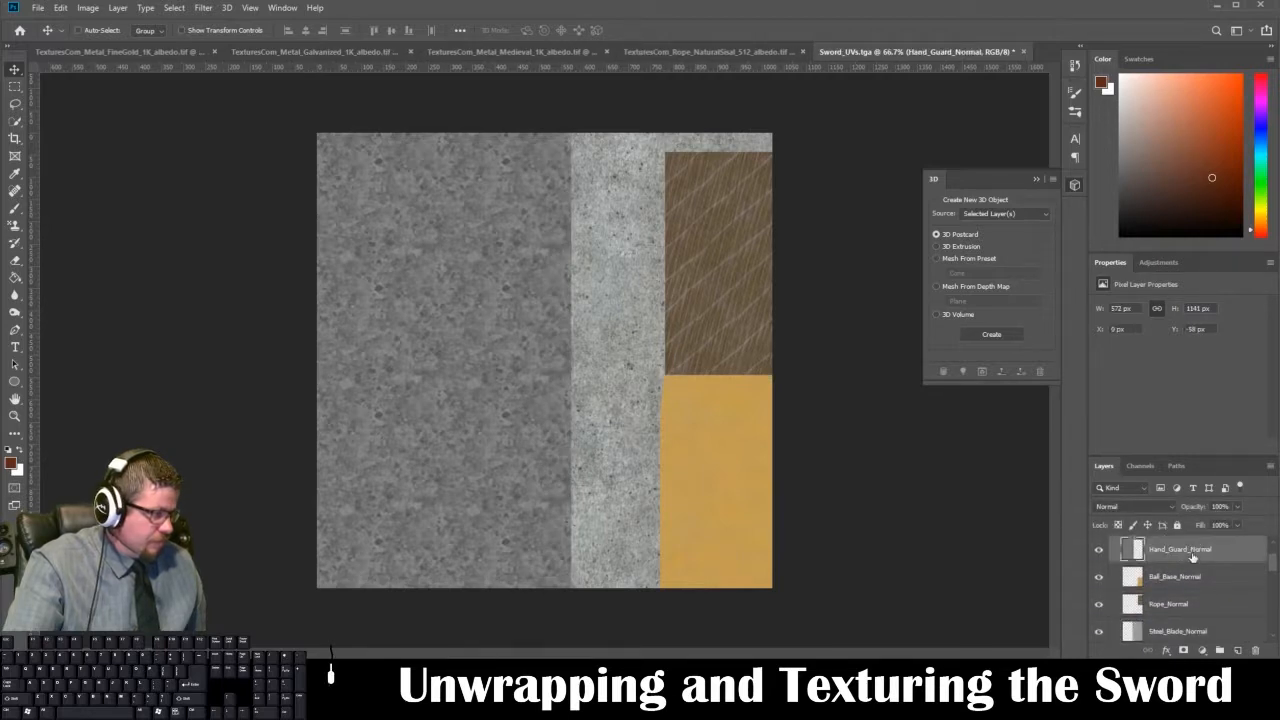
drag(1192, 557, 1188, 628)
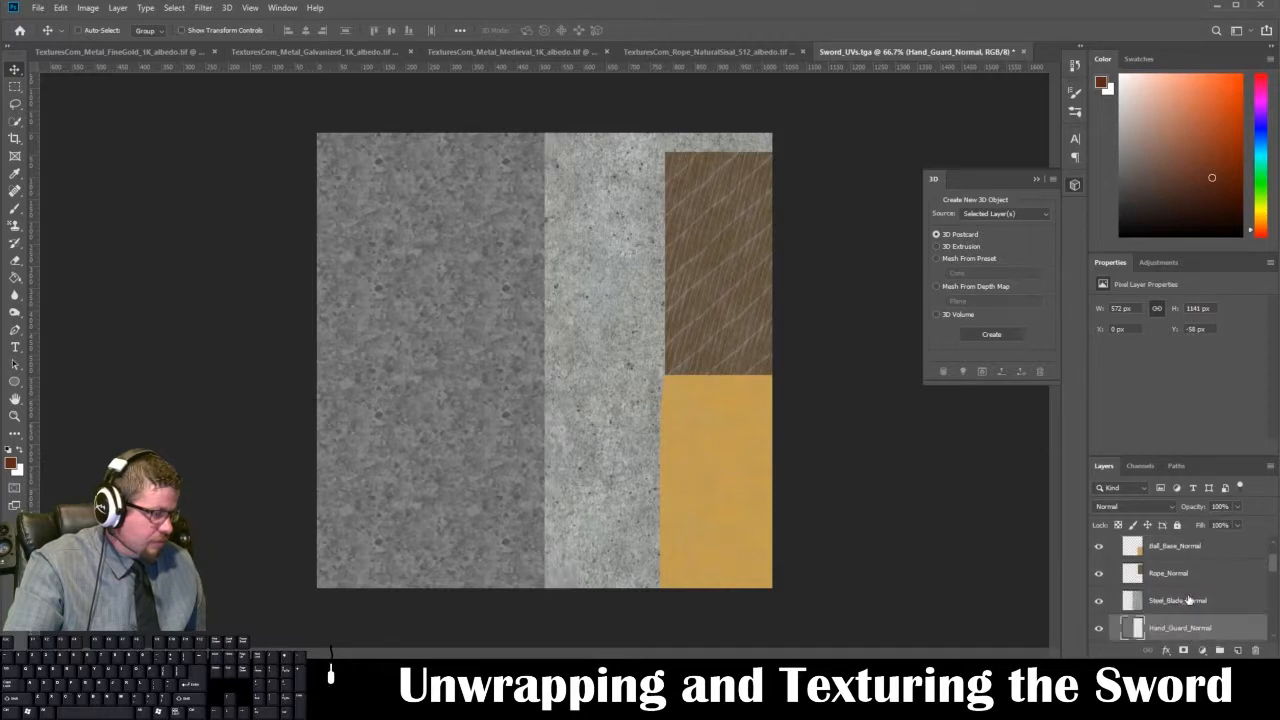
- Generate a normal map on the Rope_Normal layer with a blur of 0.5 and a detail scale of 80%
scroll(1186, 598, up, 1)
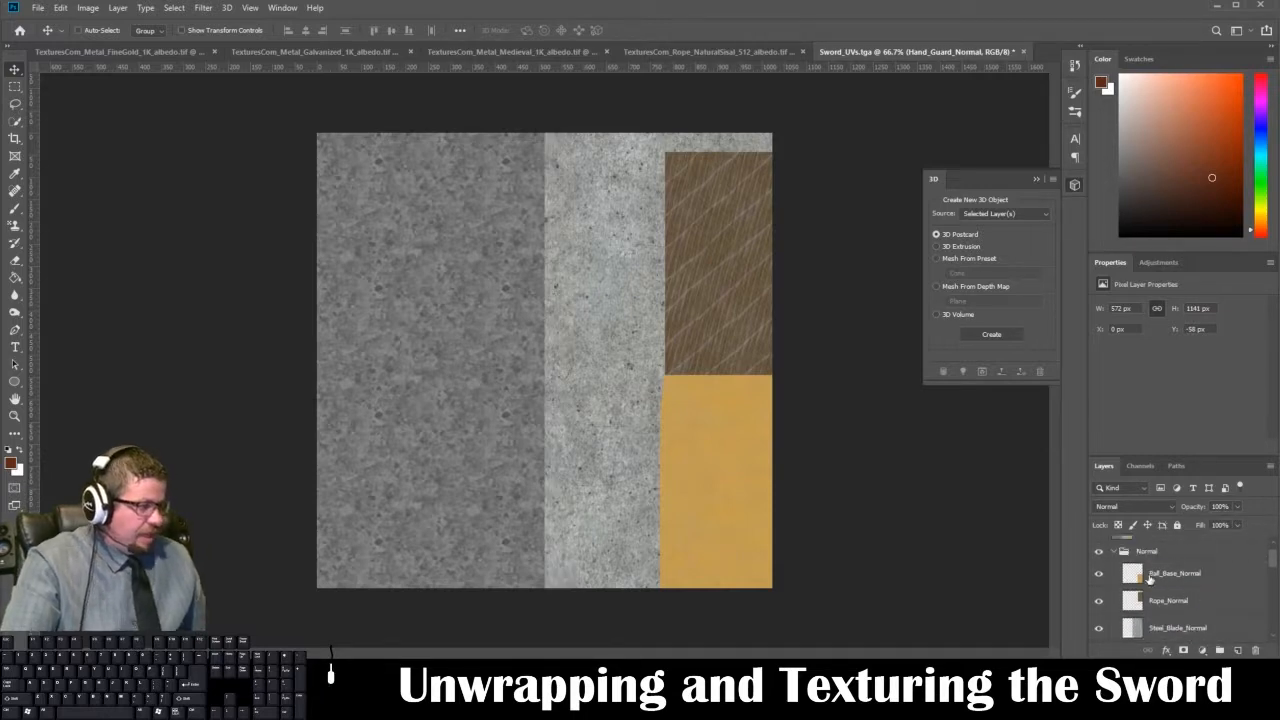
click(1150, 575)
scroll(1160, 575, down, 1)
click(1160, 573)
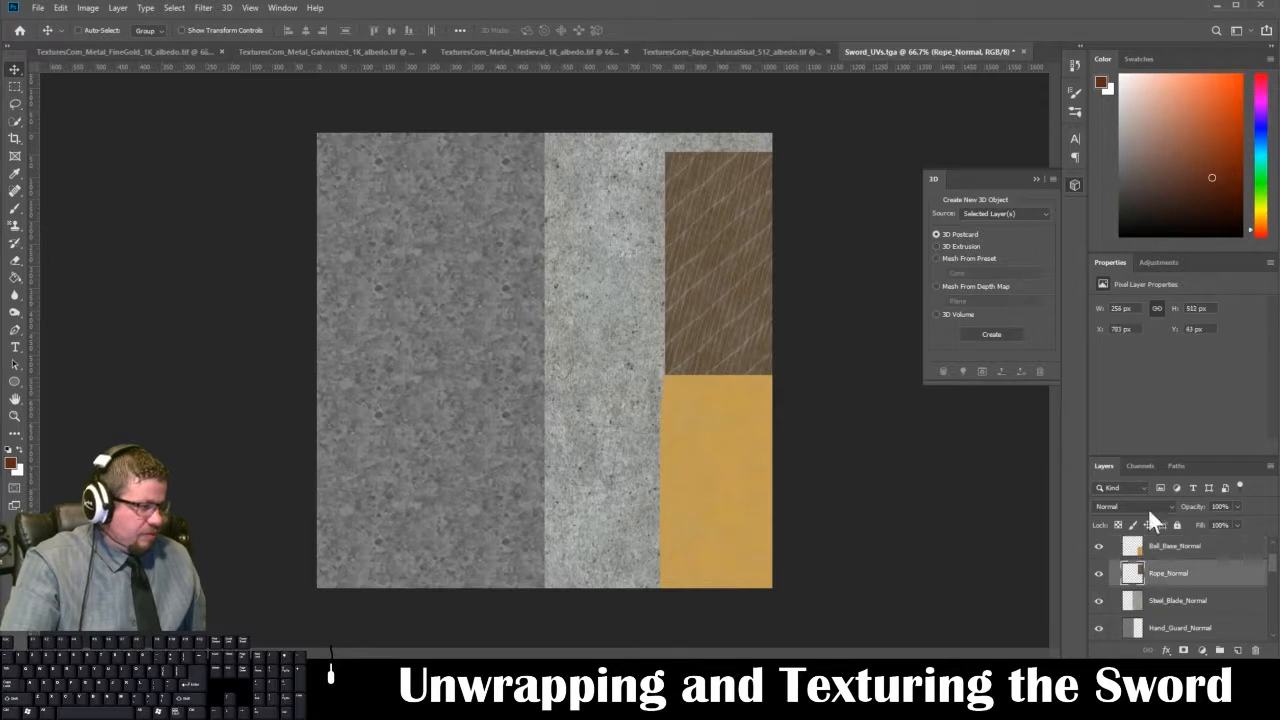
click(203, 8)
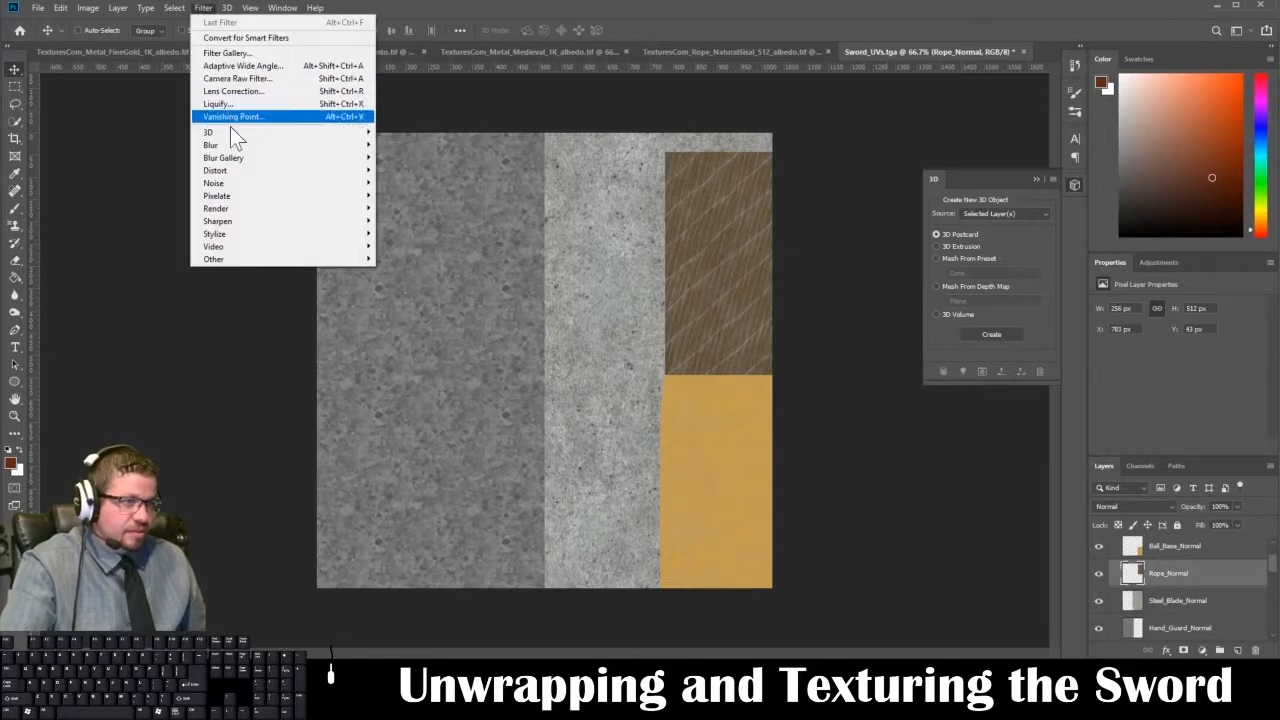
mouse_move(215, 132)
click(405, 145)
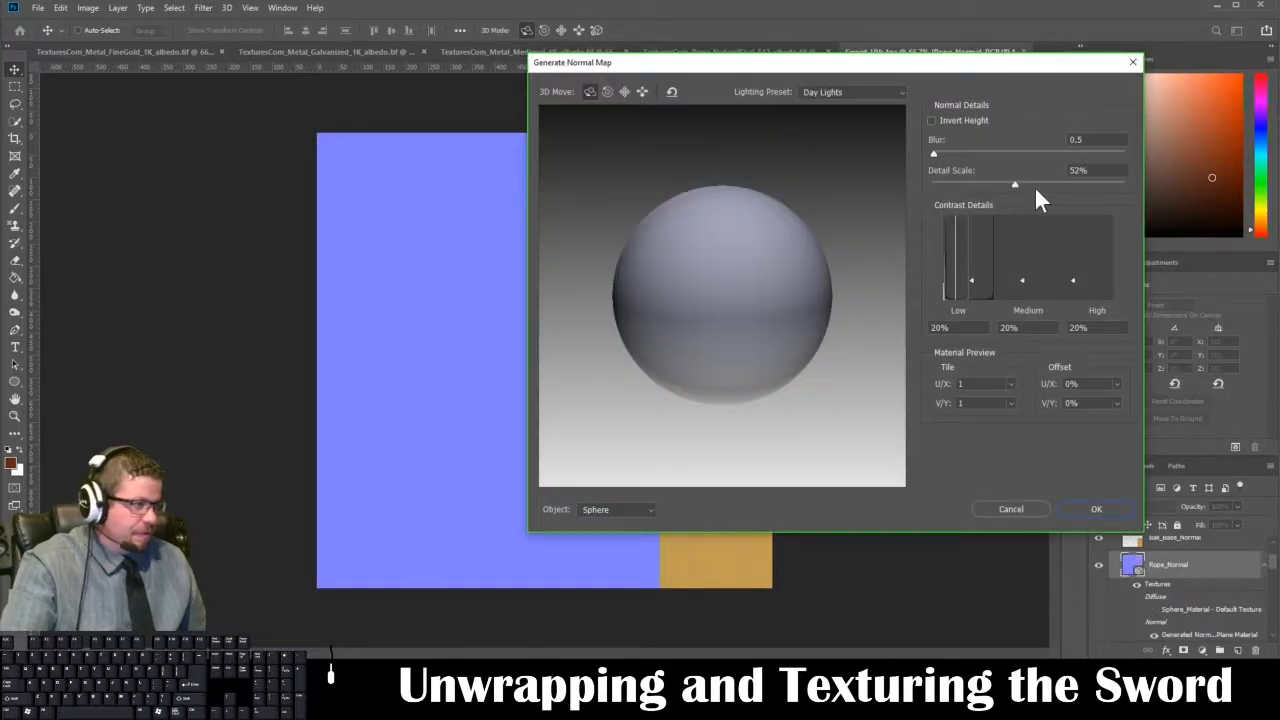
click(1034, 186)
drag(952, 65, 432, 135)
drag(511, 252, 539, 251)
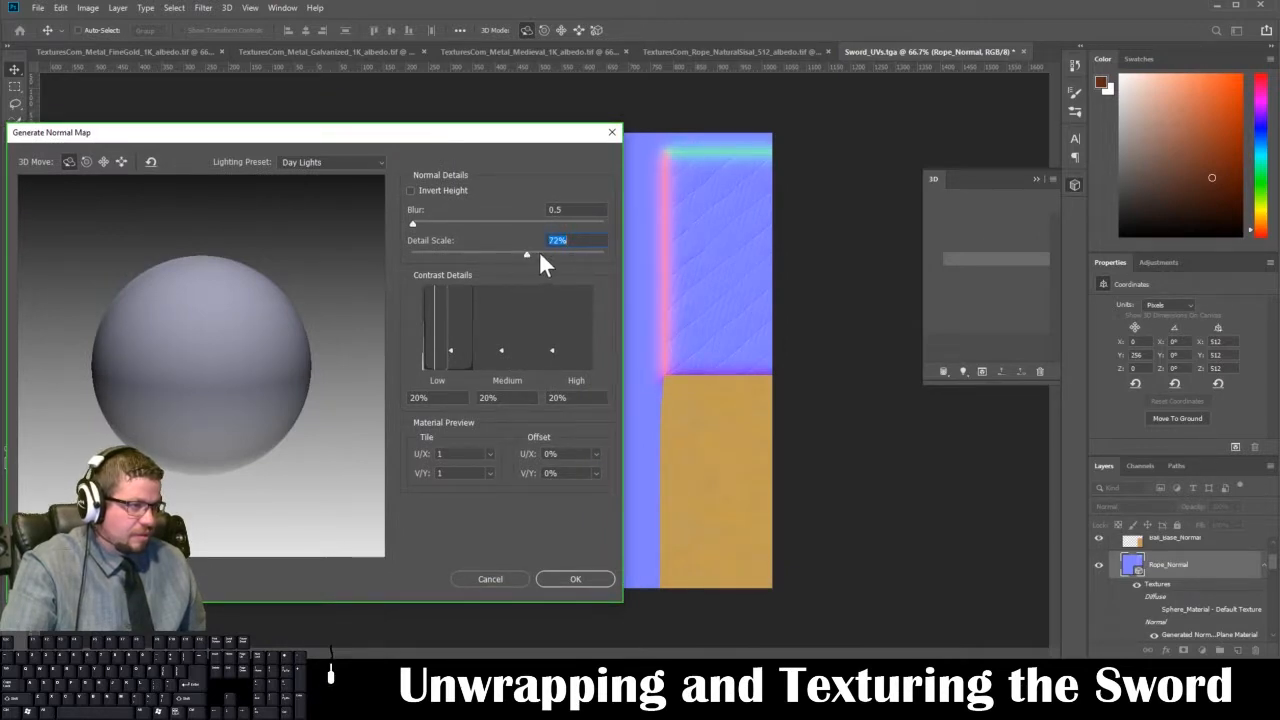
click(581, 579)
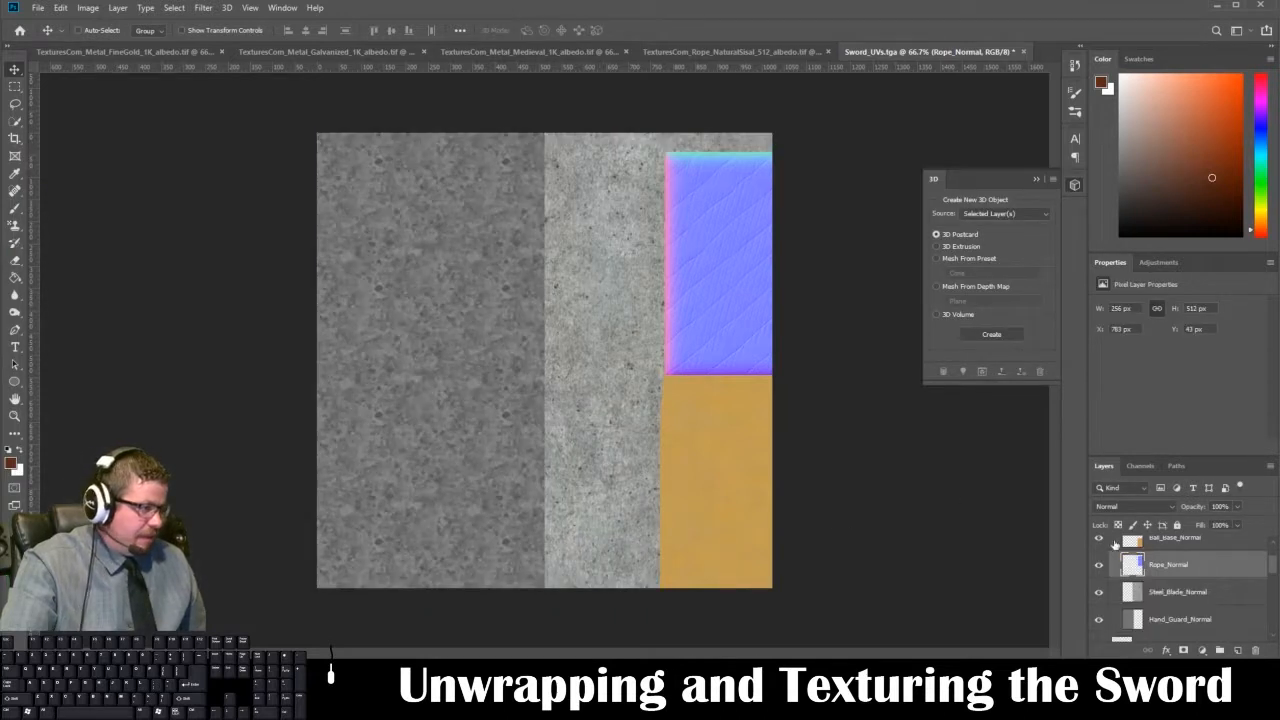
- Generate a normal map on the Steel_Blade_Normal layer with Invert Height enabled and a detail scale of 25%
click(1136, 593)
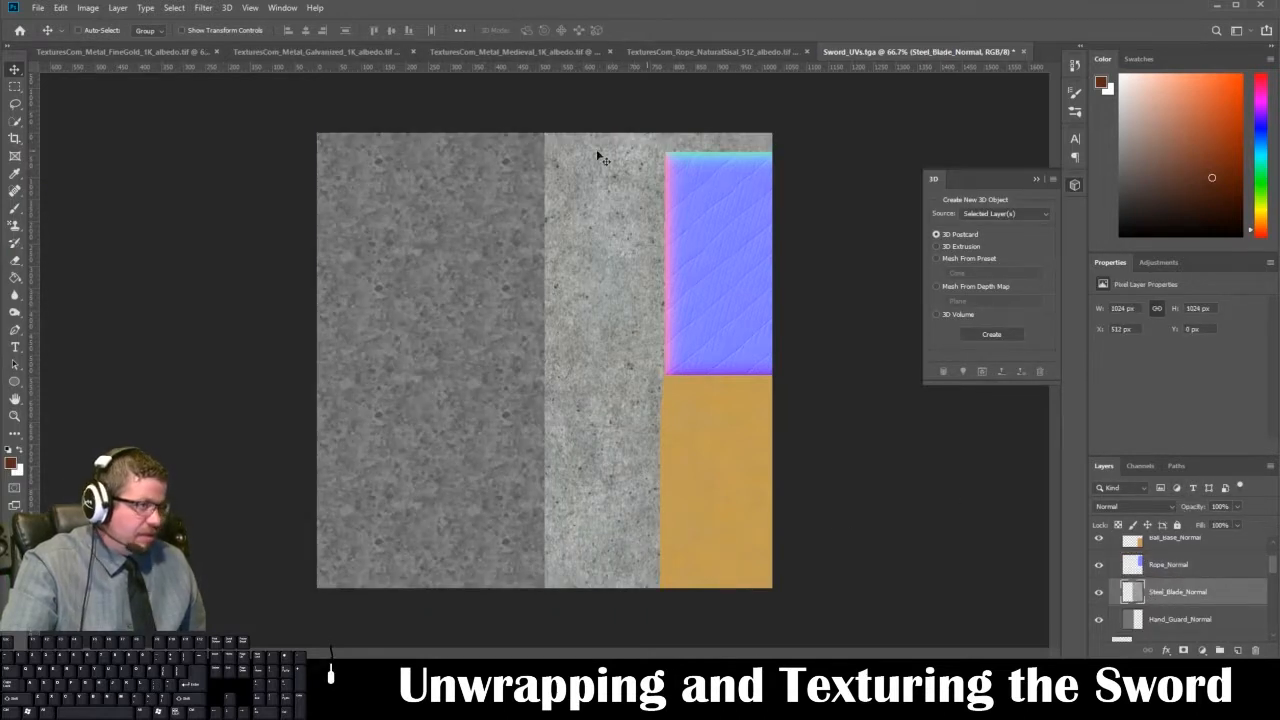
click(215, 7)
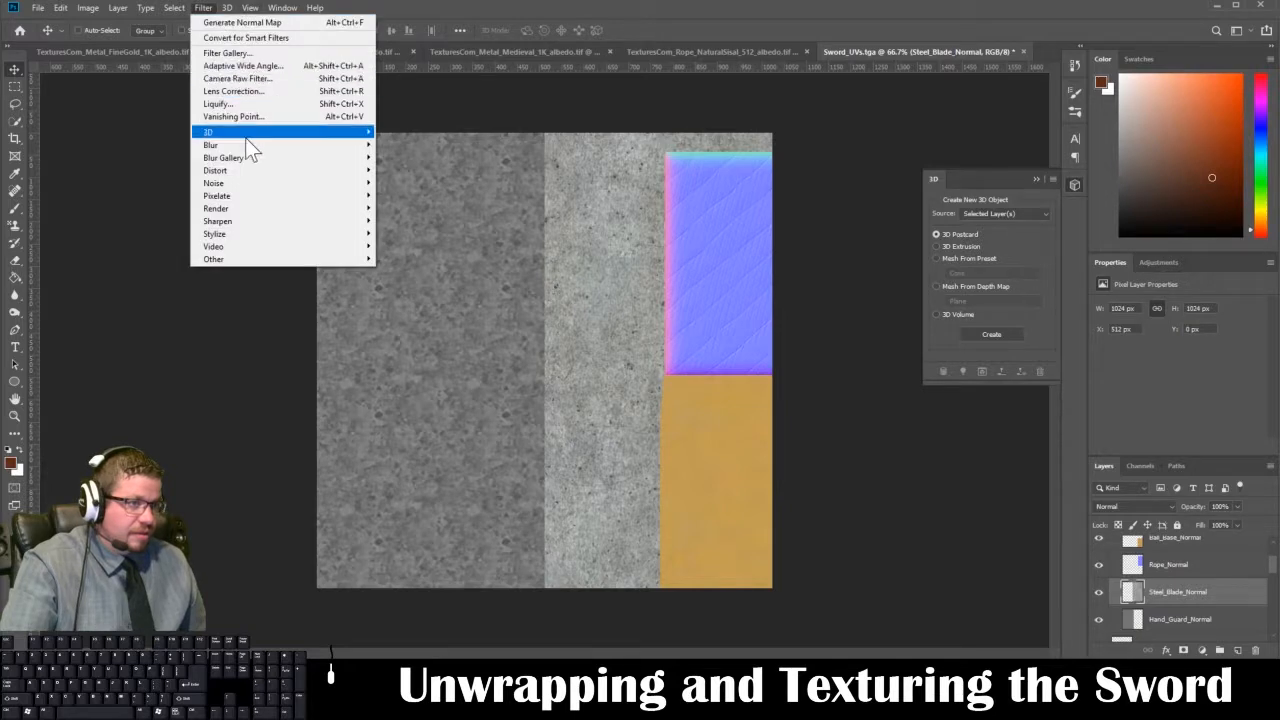
click(405, 145)
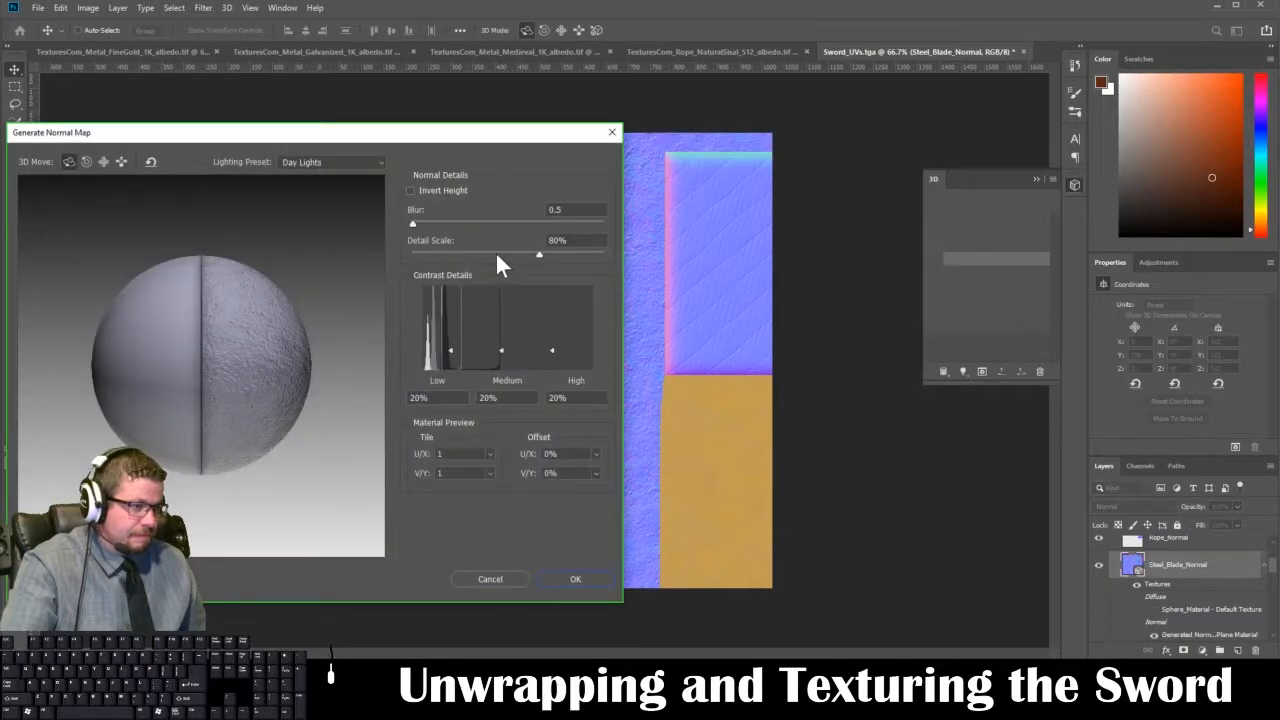
drag(495, 141, 503, 217)
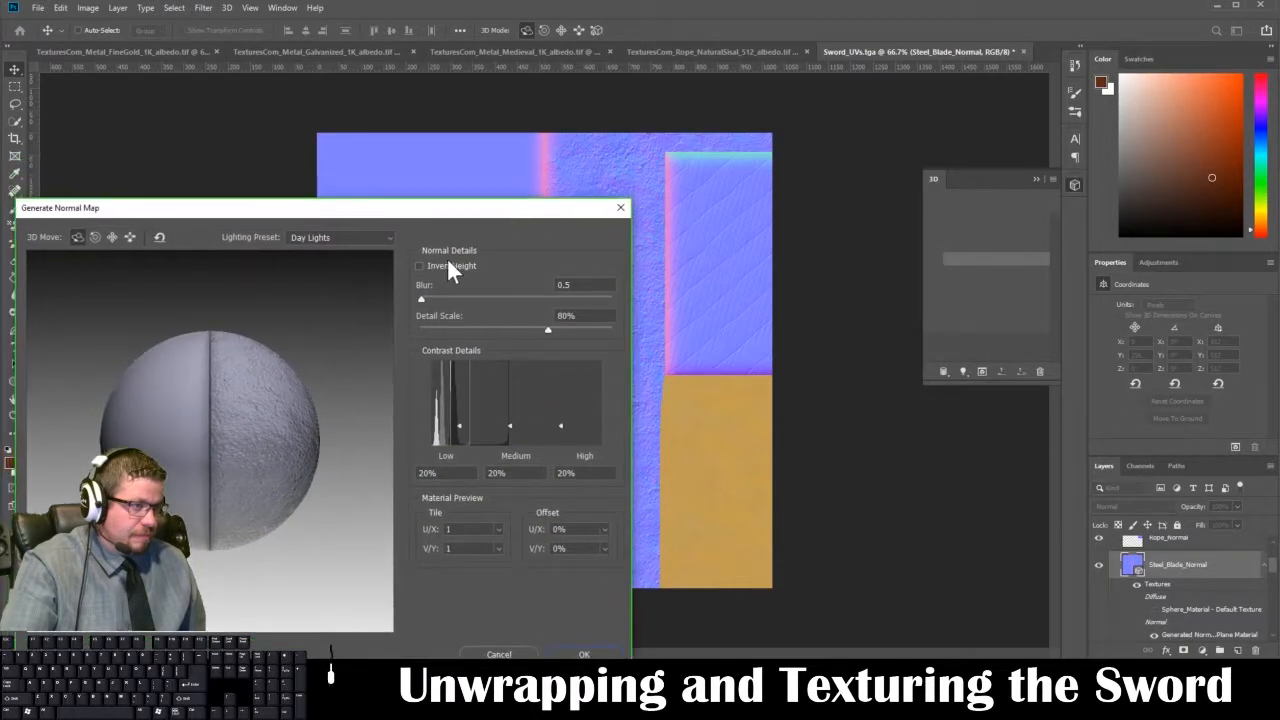
click(419, 266)
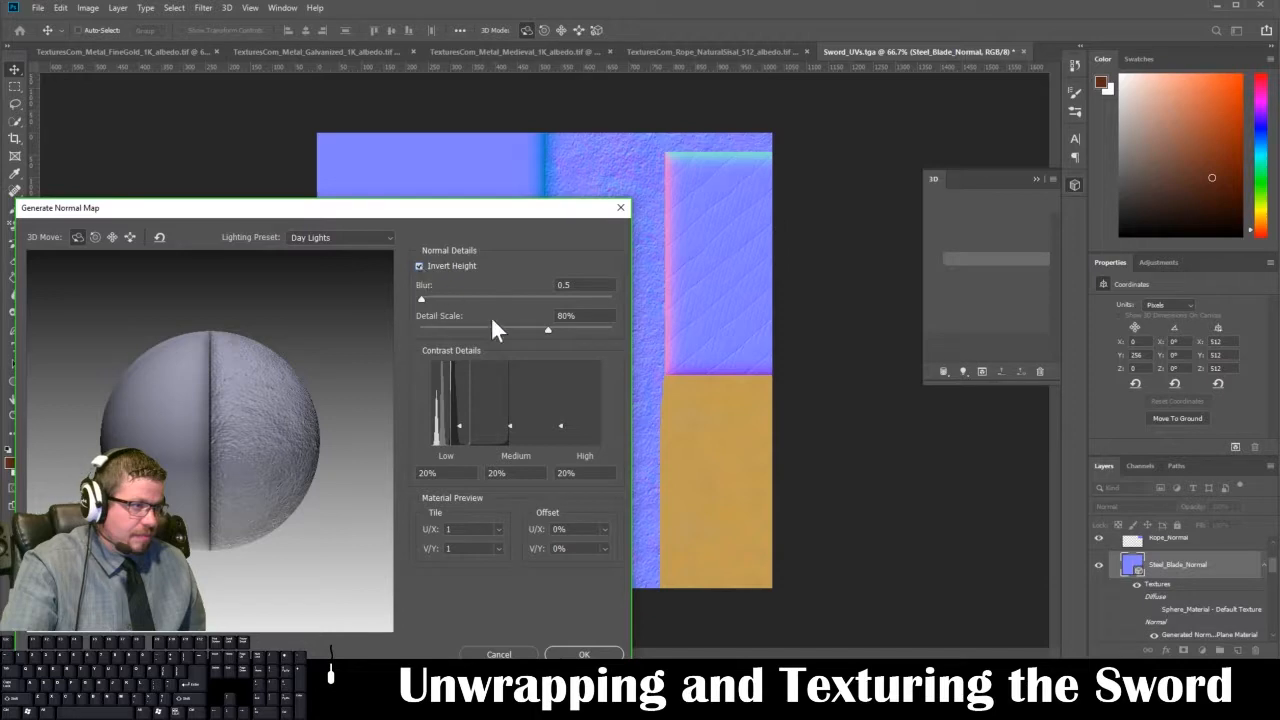
drag(491, 318, 460, 326)
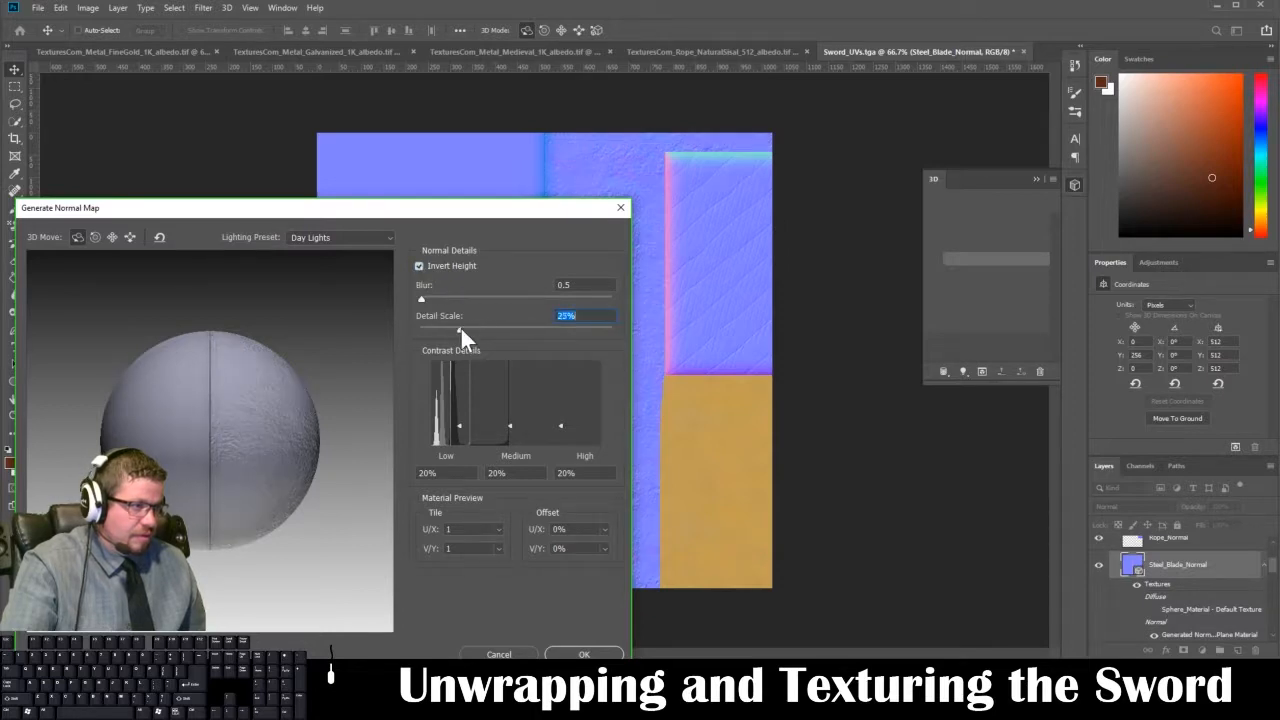
click(584, 654)
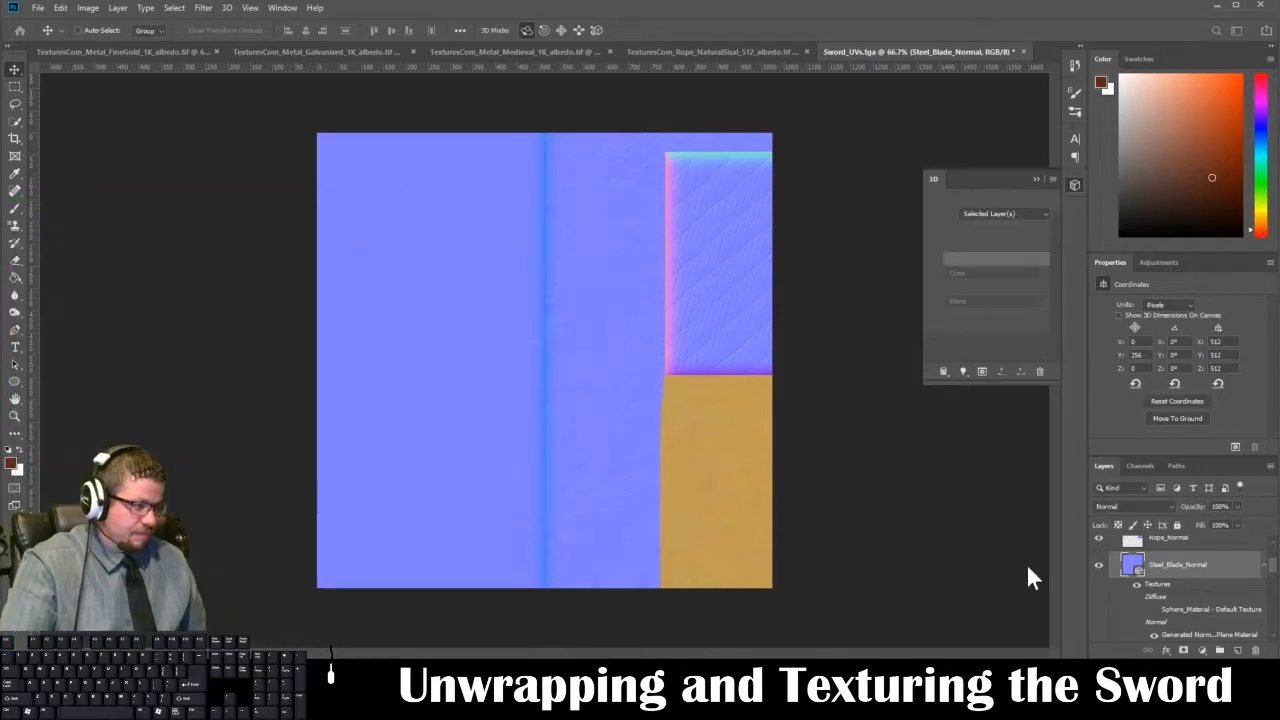
- Generate a normal map on the Ball_Base_Normal layer, comparing both height directions and keeping Invert Height enabled with a 25% detail scale
scroll(1140, 588, up, 2)
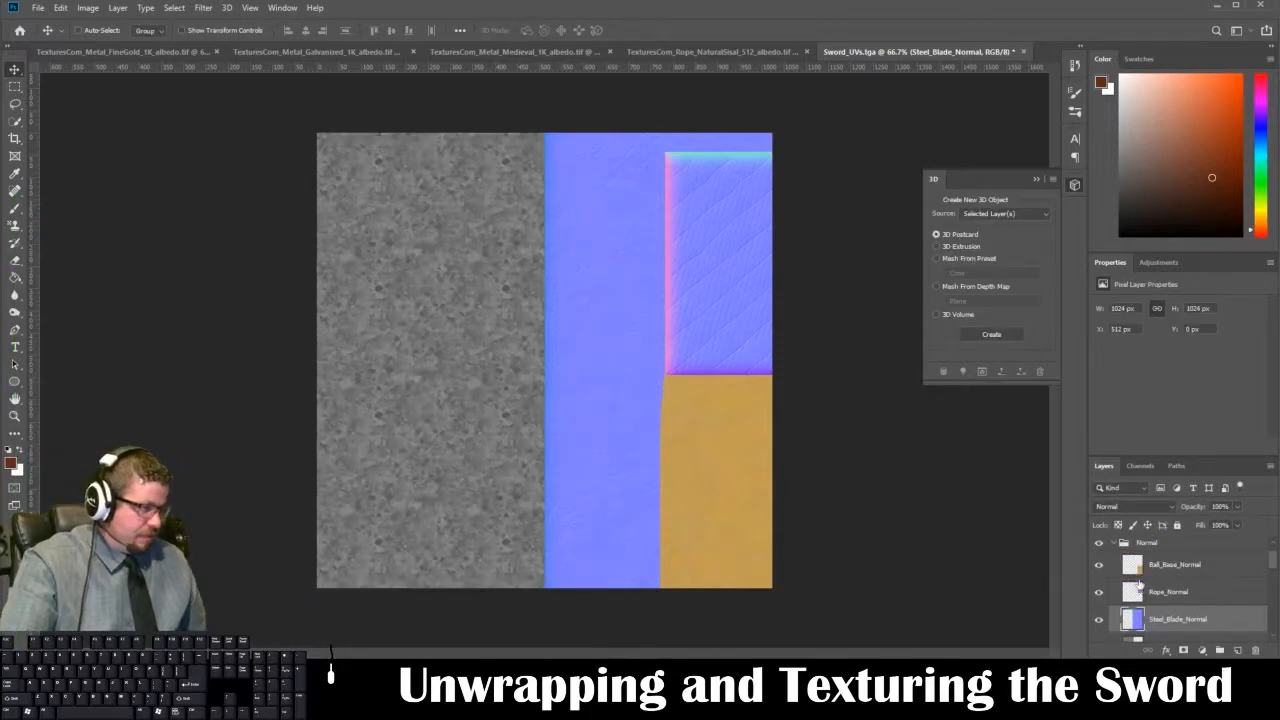
click(1130, 565)
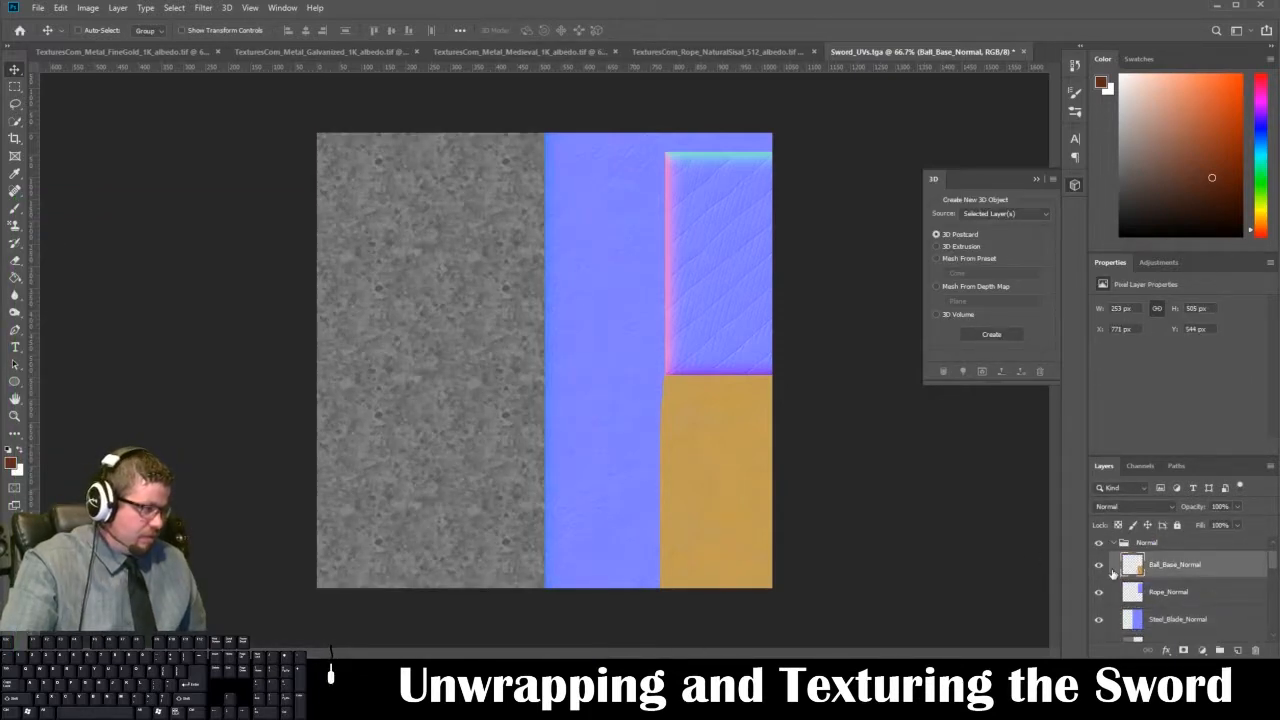
click(227, 8)
mouse_move(235, 134)
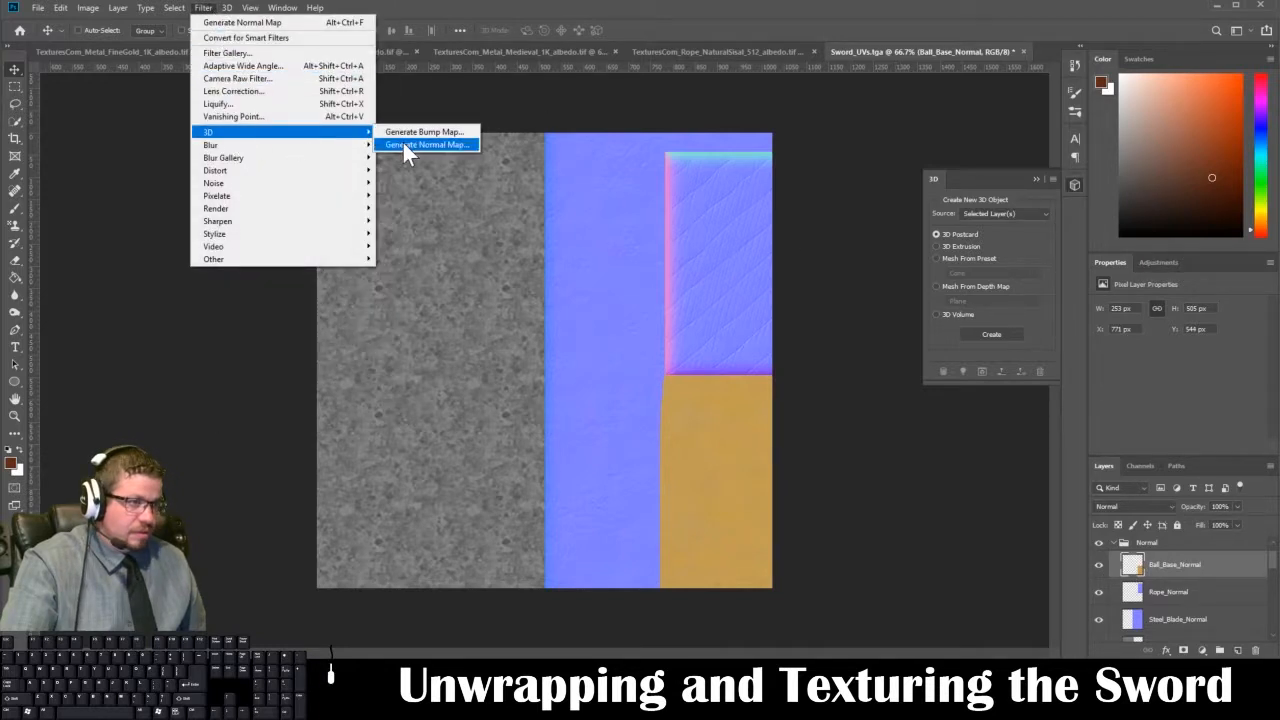
click(402, 142)
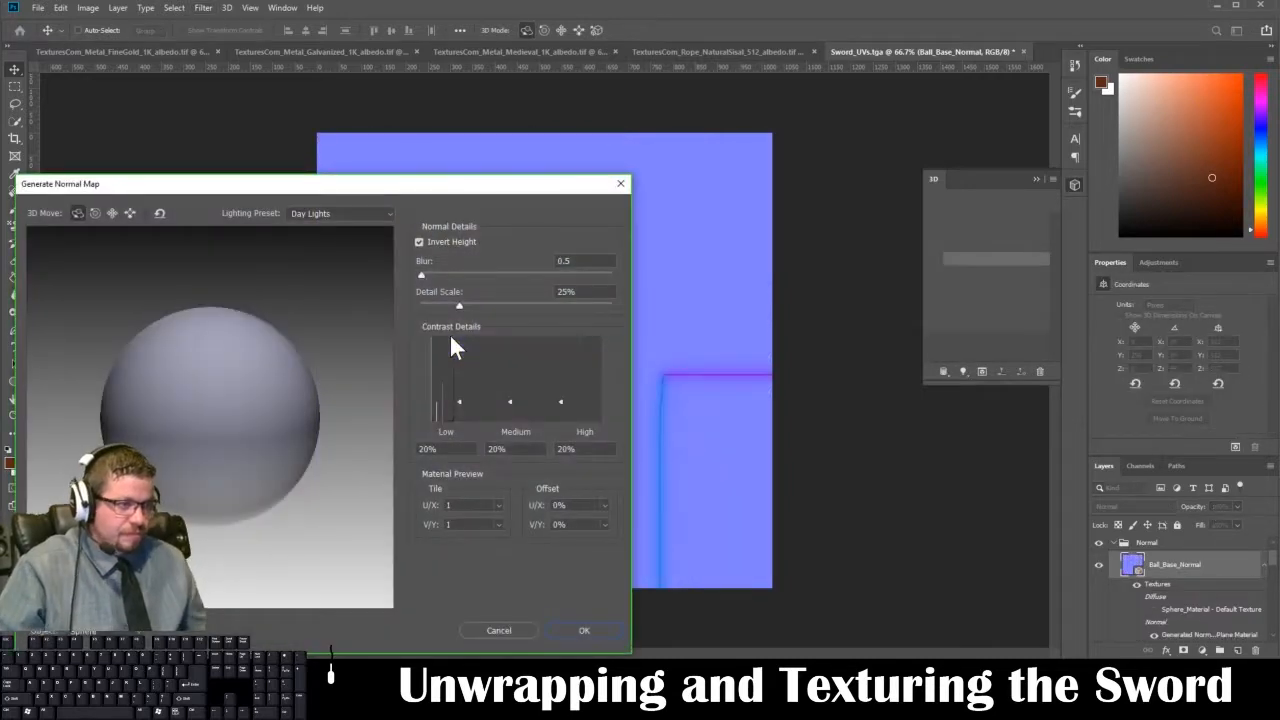
drag(468, 183, 505, 83)
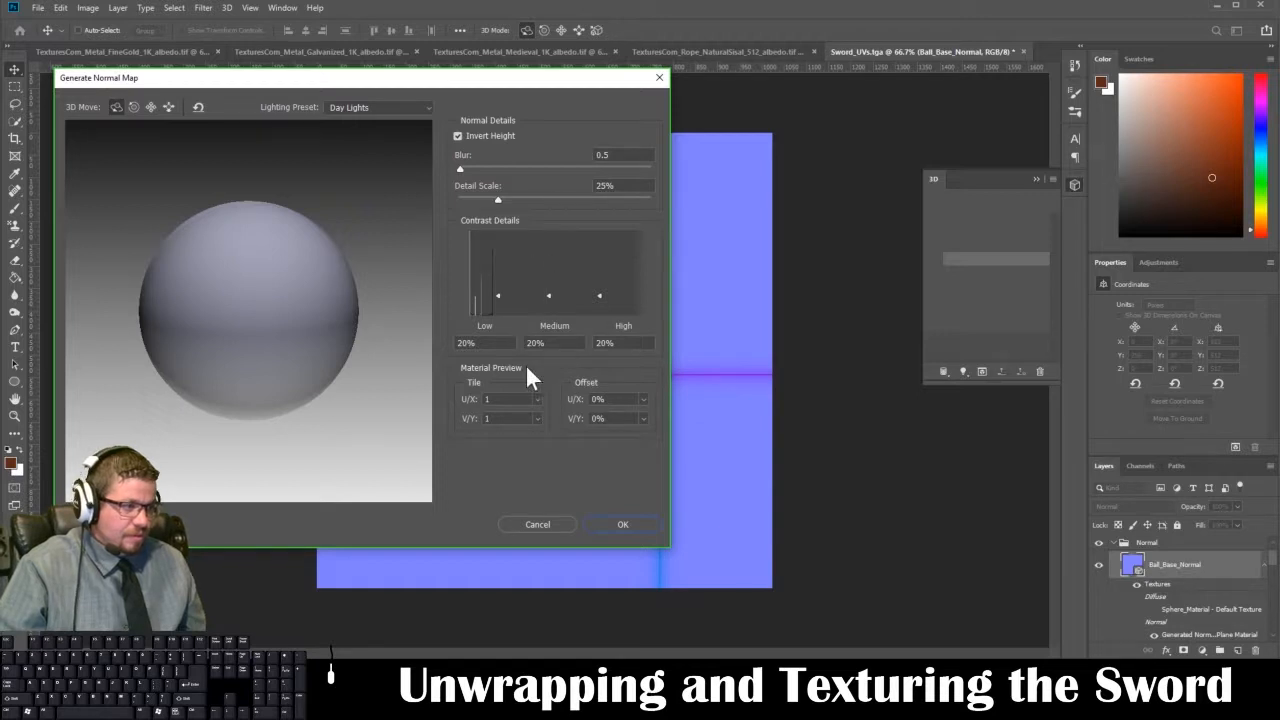
click(458, 136)
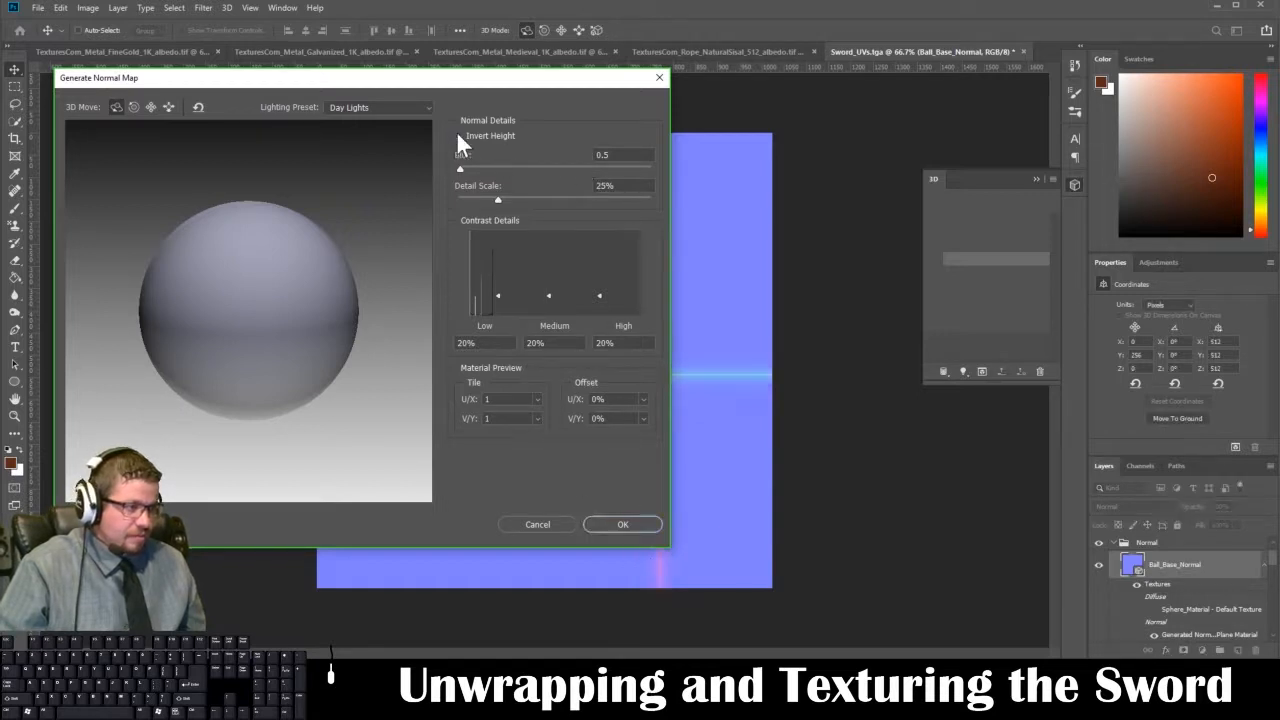
click(458, 136)
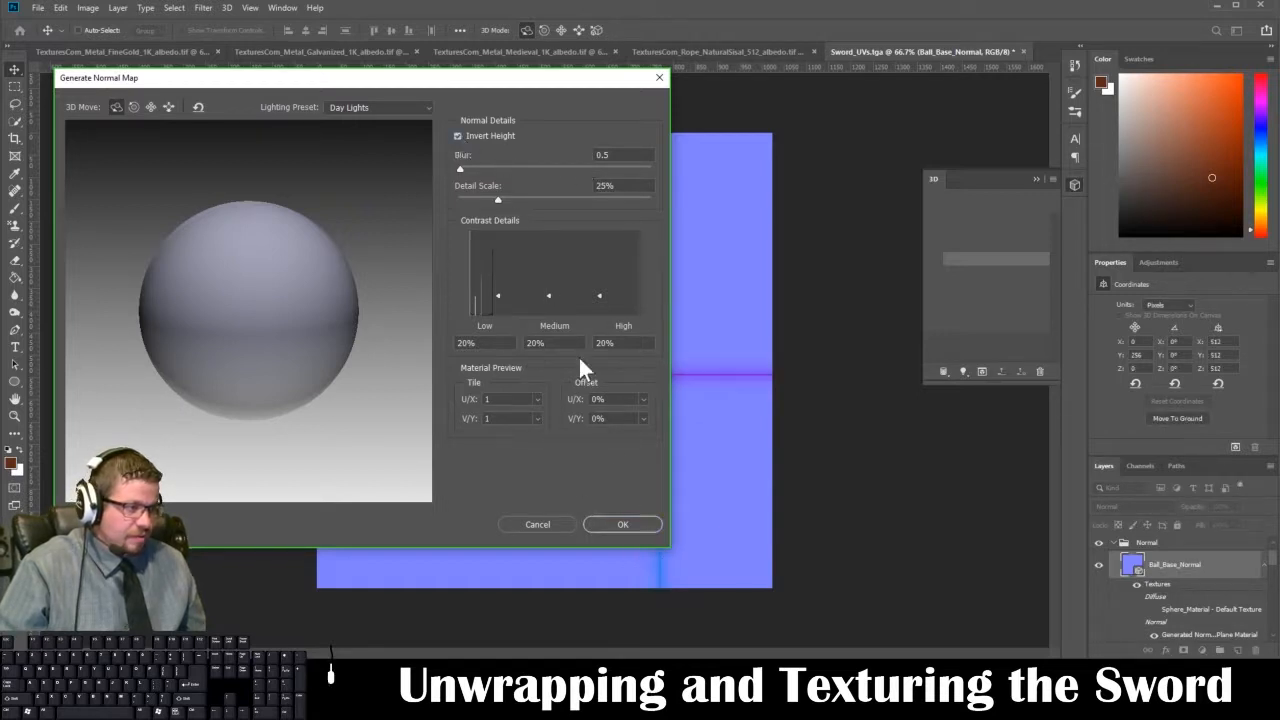
click(617, 525)
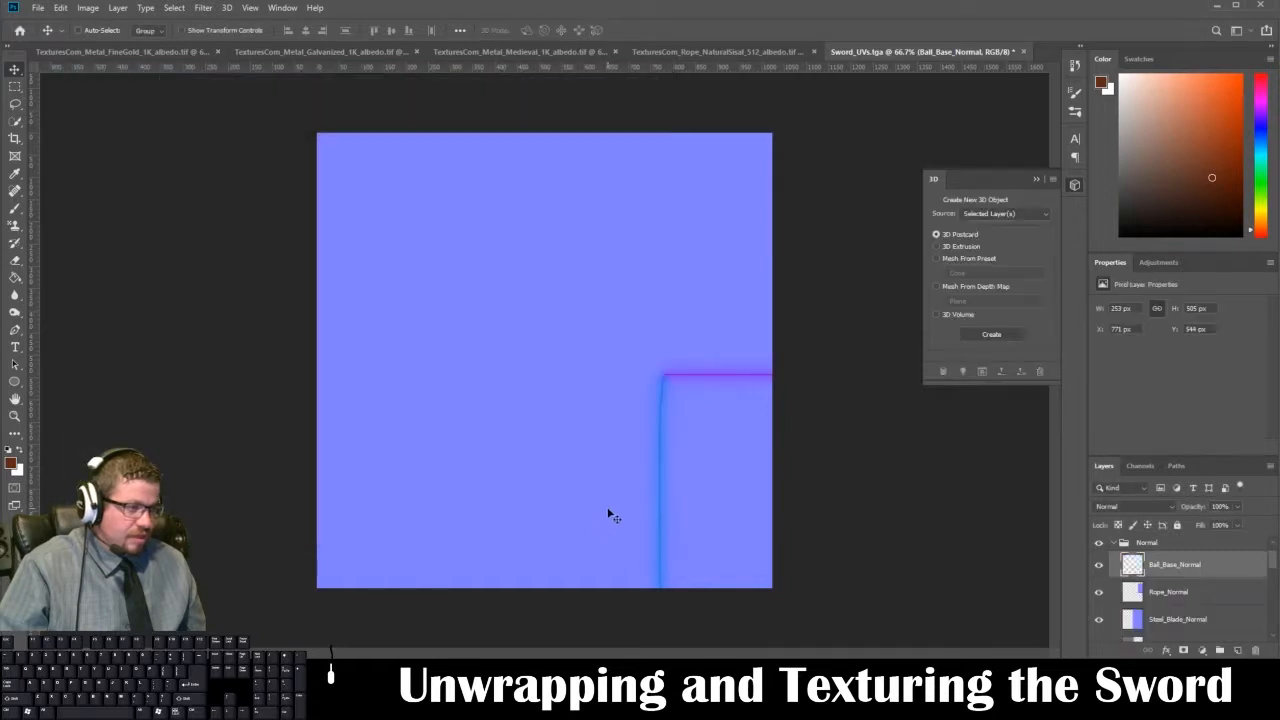
- Generate a normal map on the Hand_Guard_Normal layer with Invert Height disabled and a detail scale of 34%
scroll(1190, 594, down, 2)
click(1178, 574)
click(1180, 598)
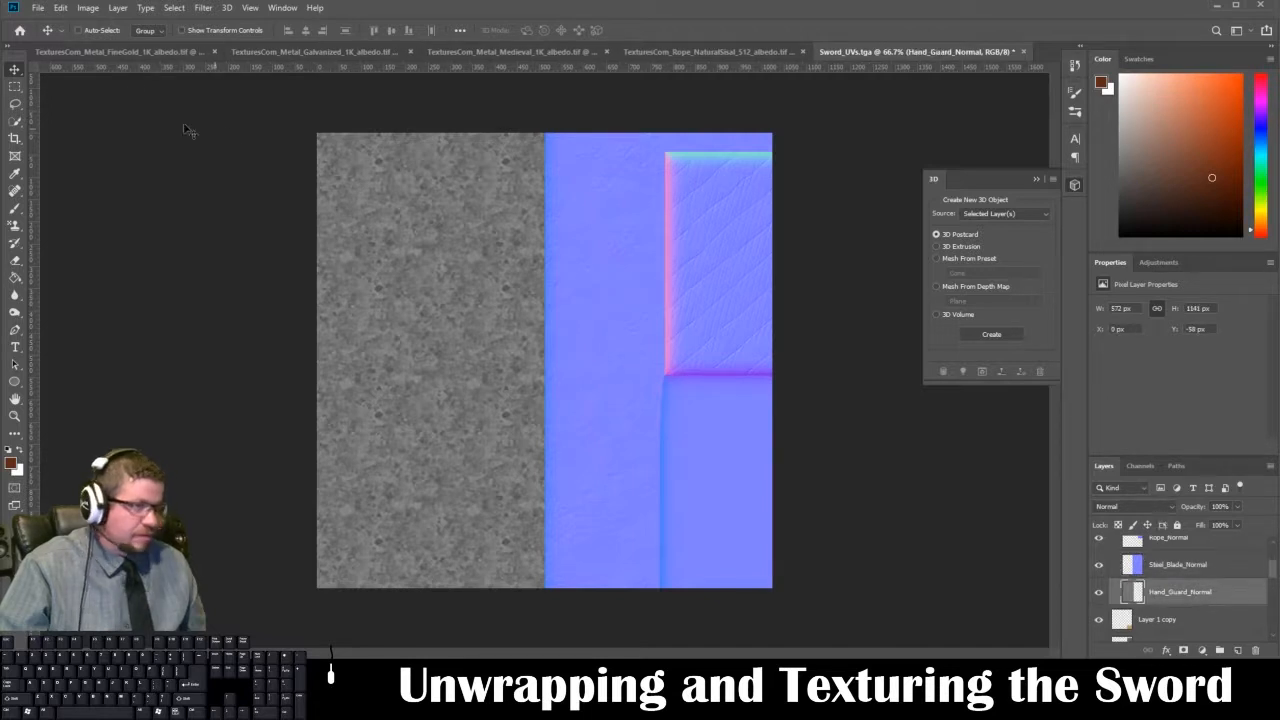
click(204, 8)
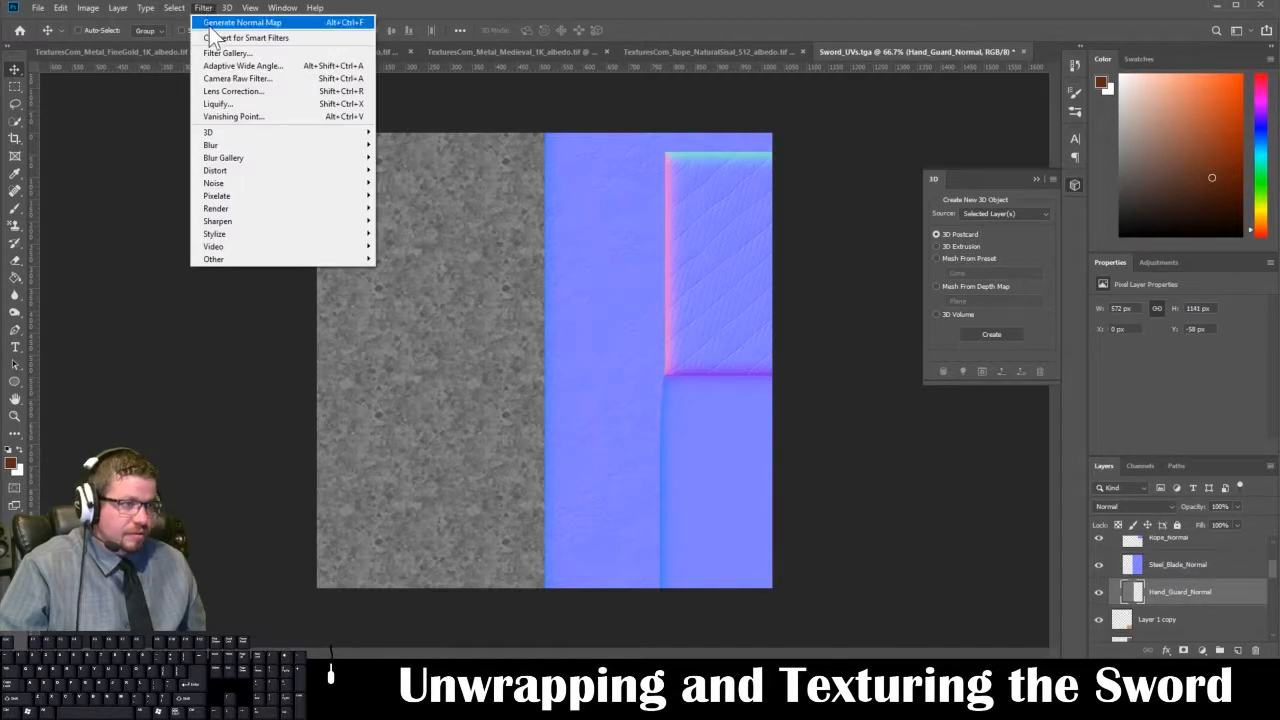
mouse_move(226, 134)
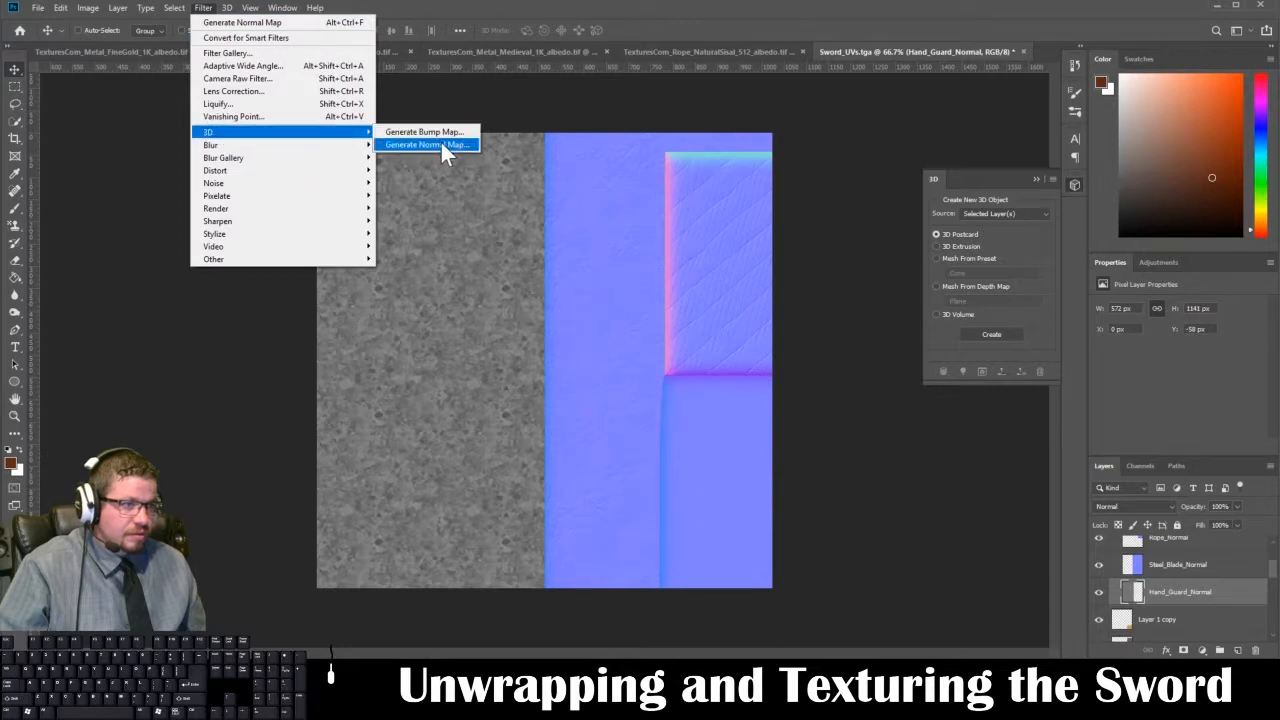
click(441, 146)
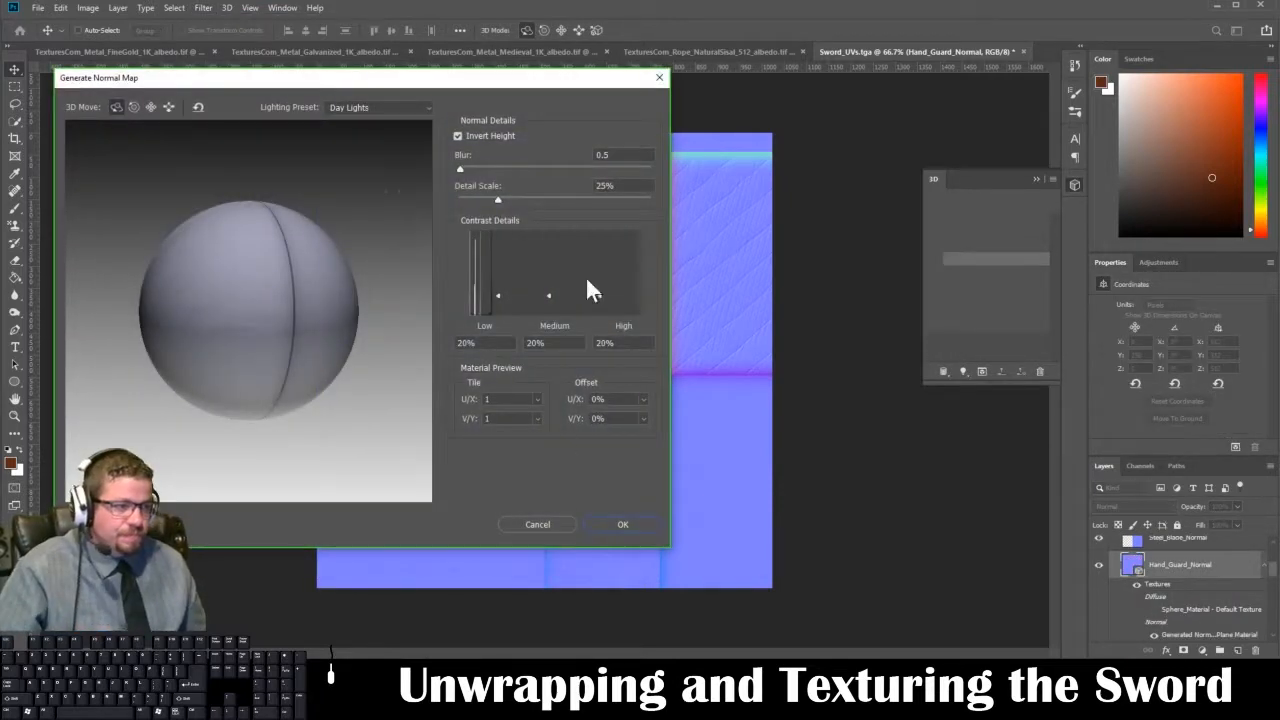
drag(468, 78, 913, 50)
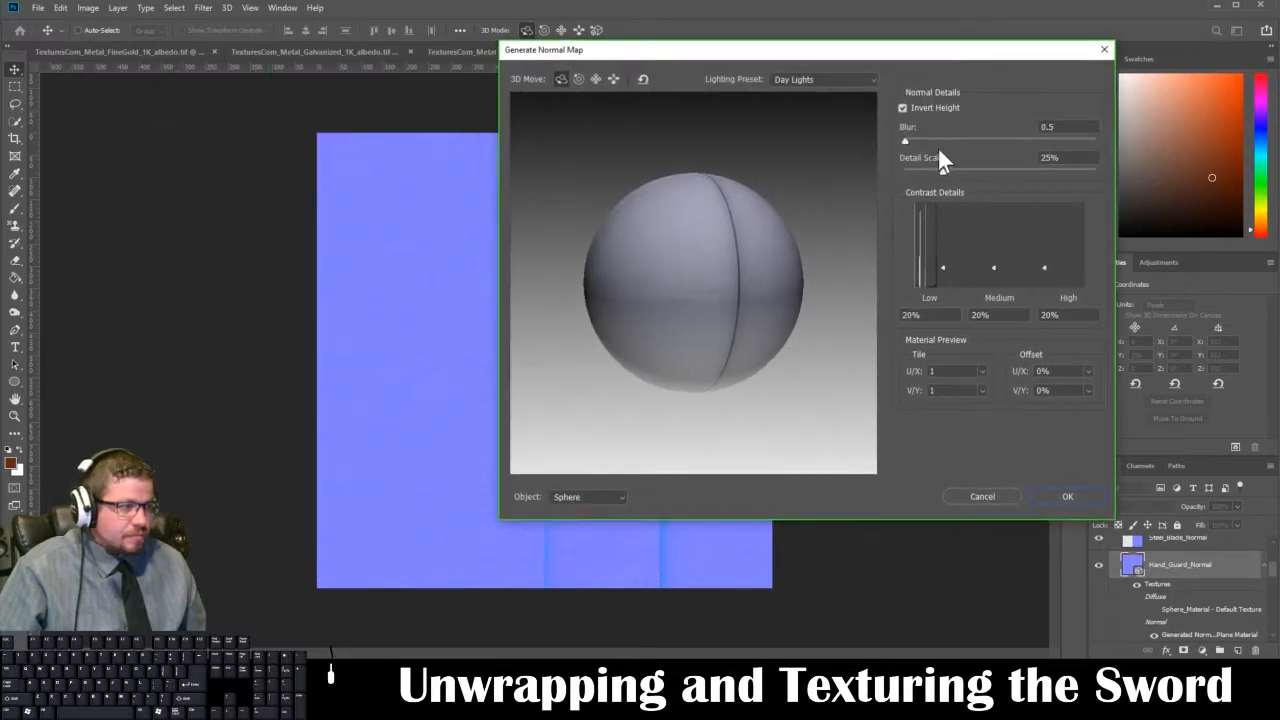
click(900, 104)
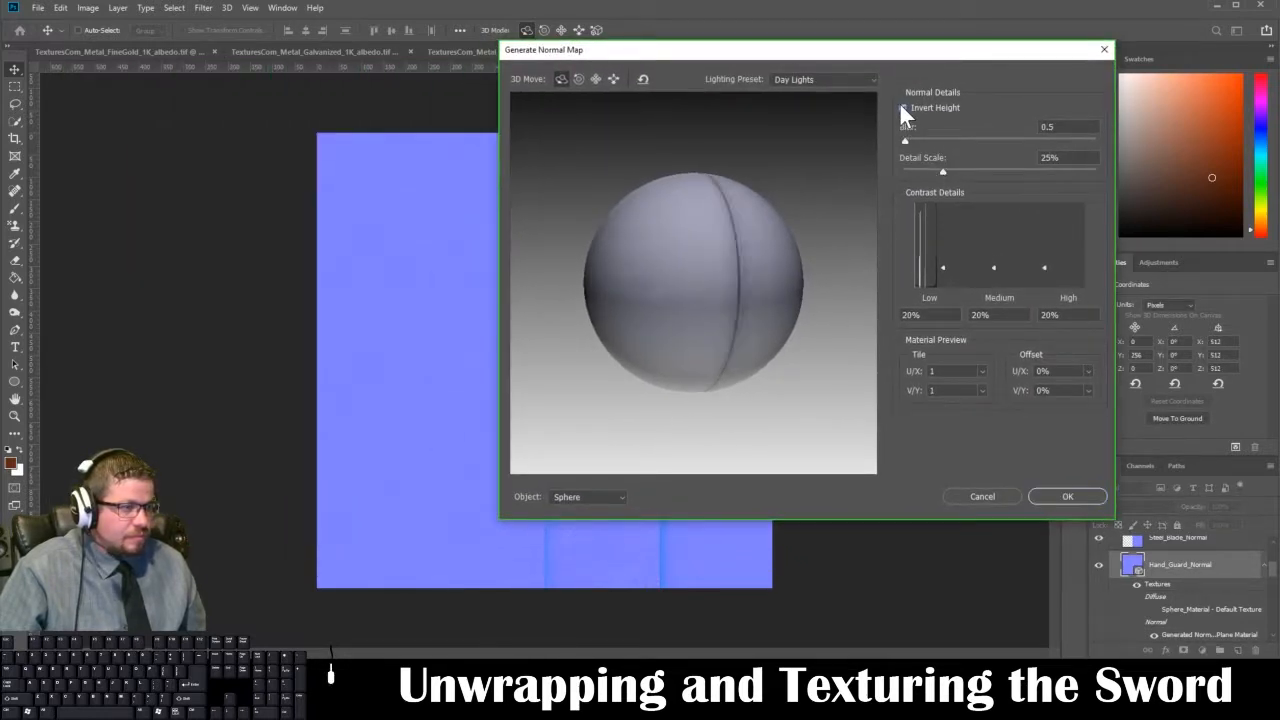
click(900, 105)
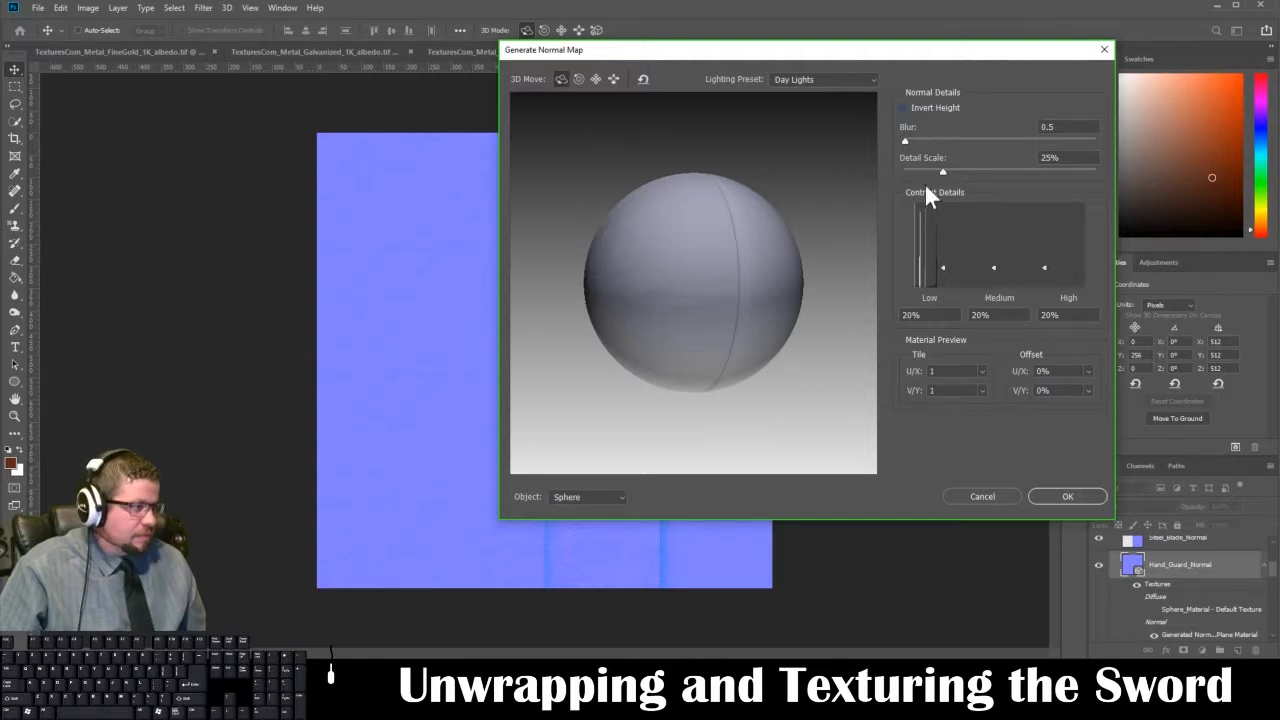
drag(944, 173, 958, 172)
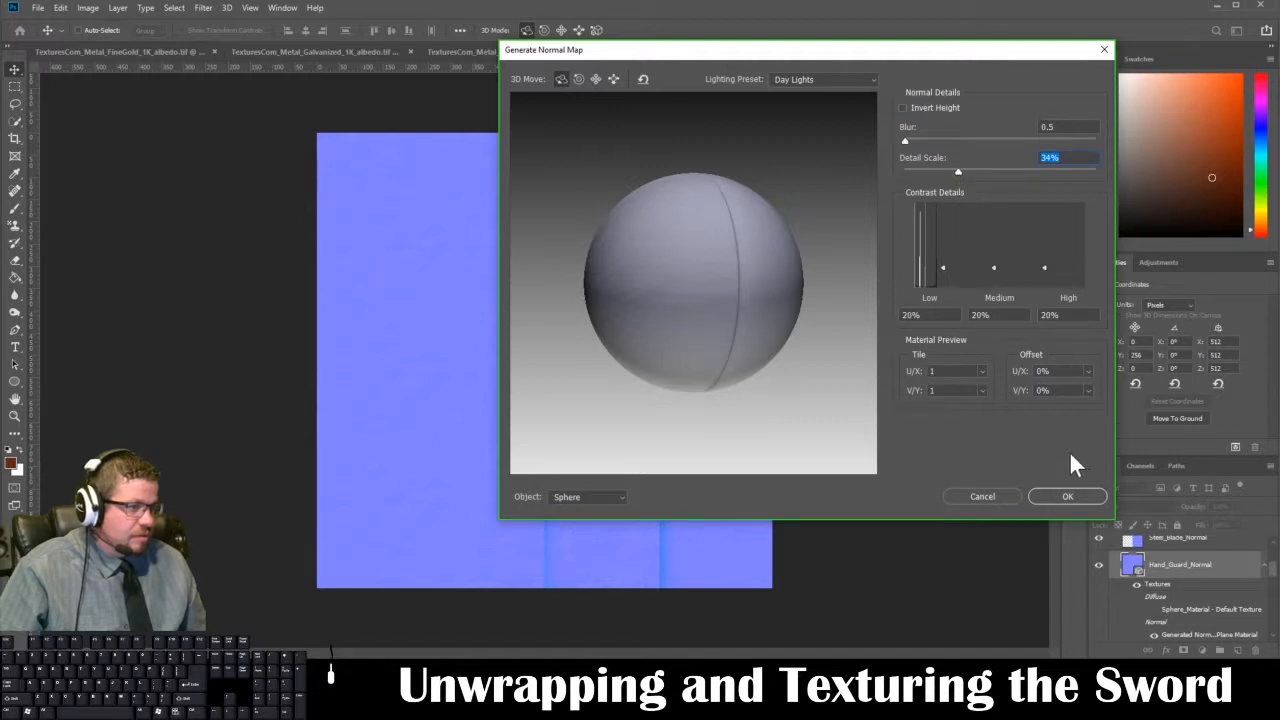
click(1066, 497)
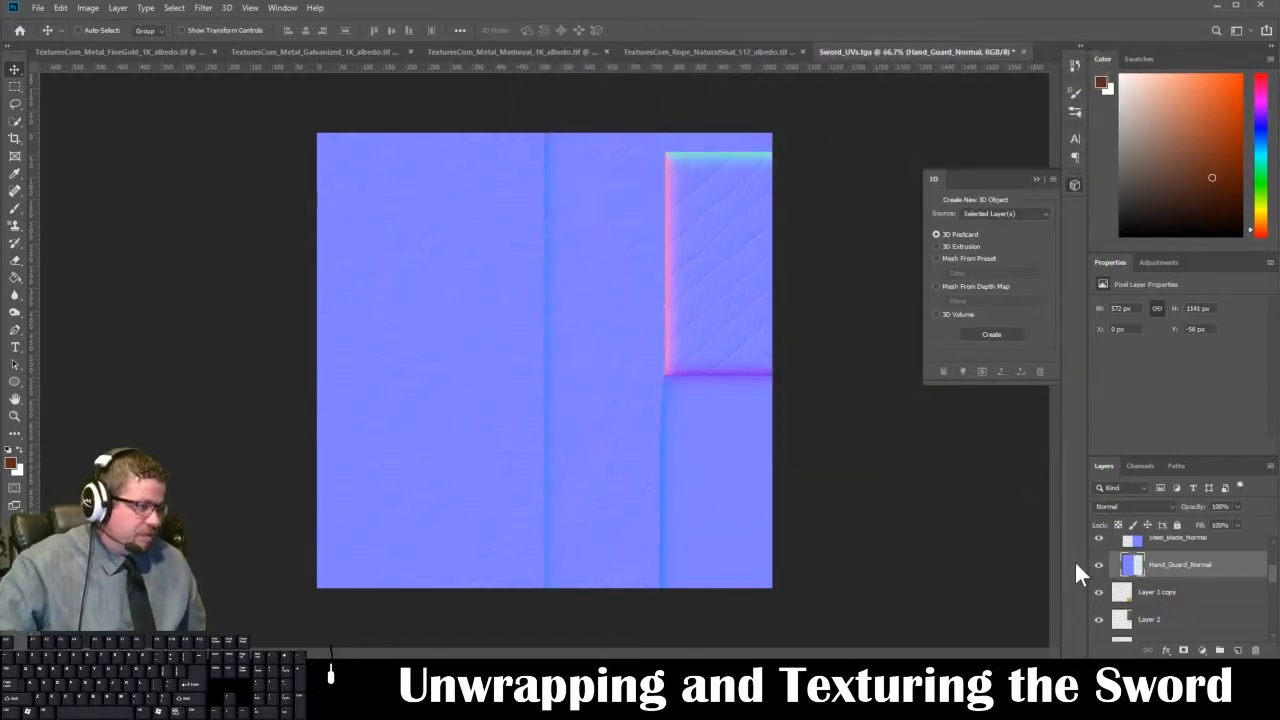
- Save the combined normal map as a Targa file named Sword_Normals.tga in the Sword_Texturing folder, without alpha channels
scroll(1078, 573, up, 3)
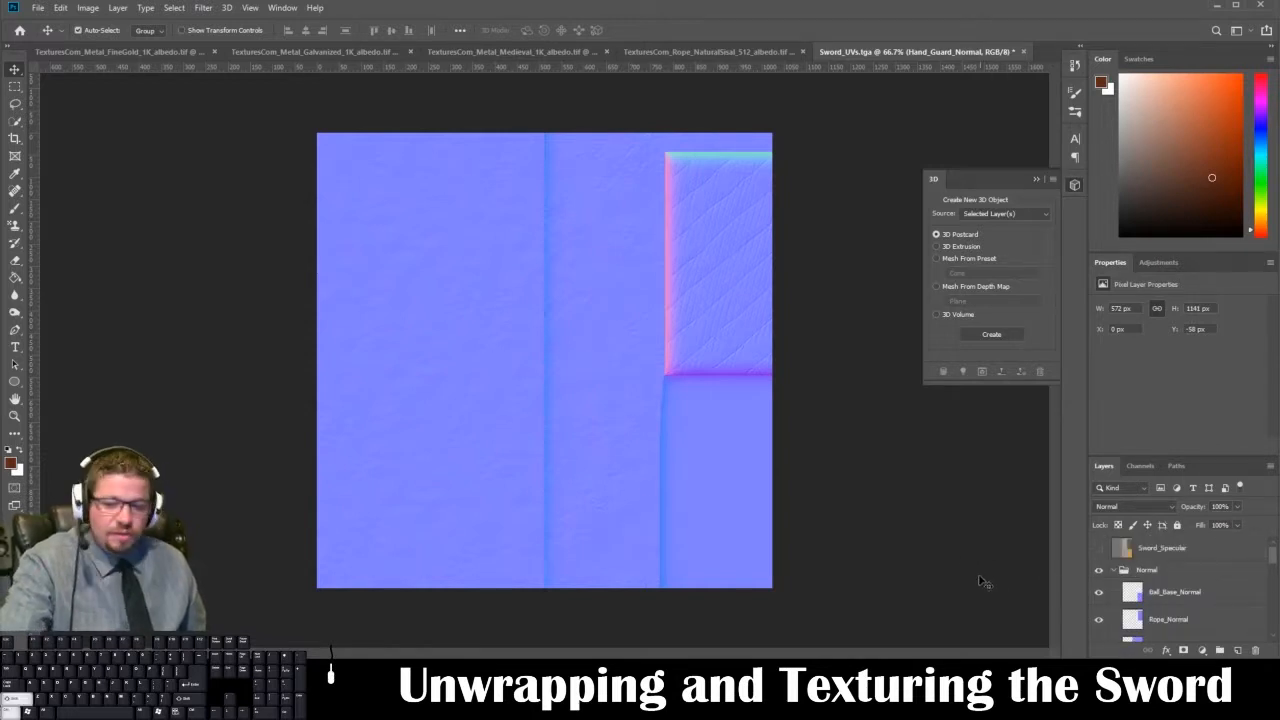
key(ctrl+shift+s)
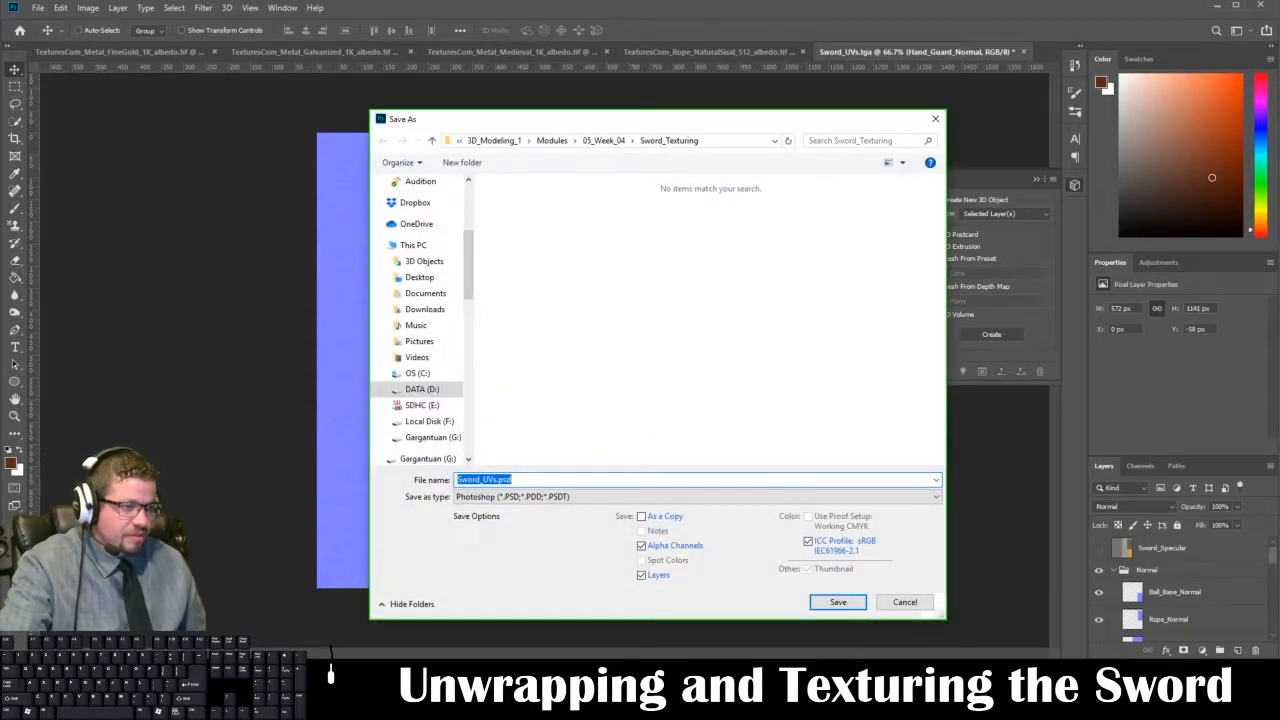
click(498, 480)
key(Delete)
key(Delete)
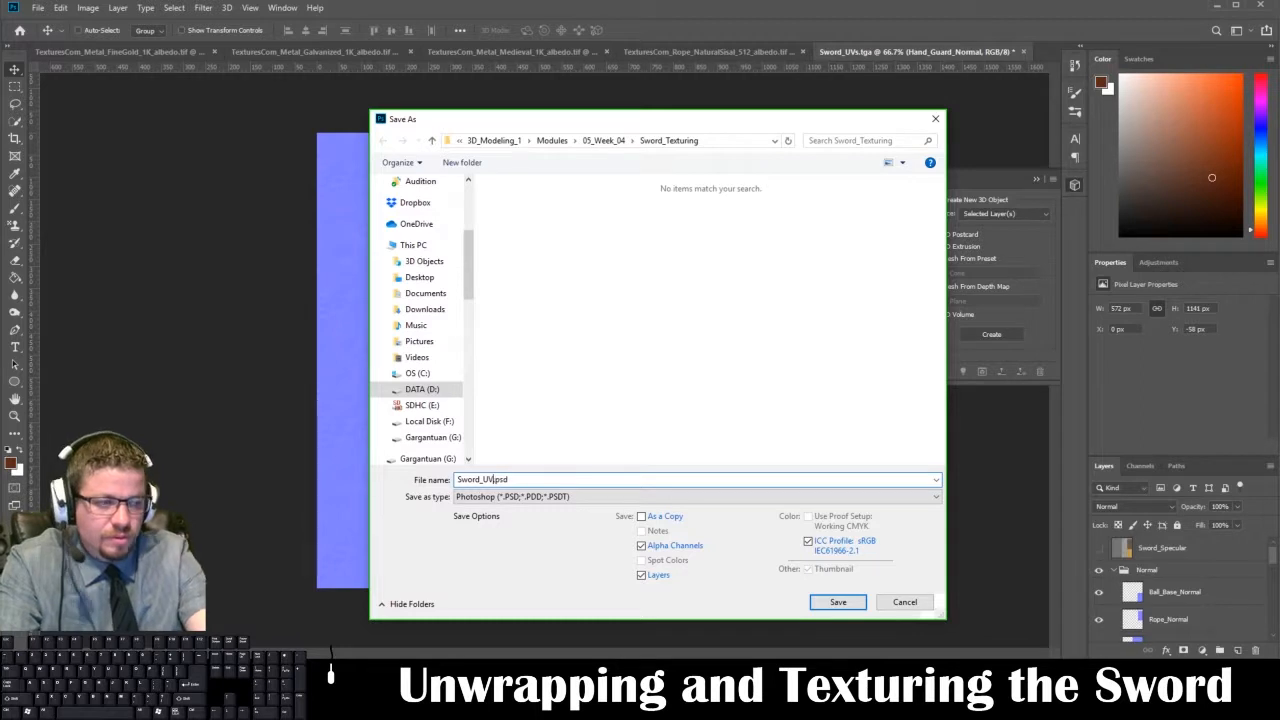
key(BackSpace)
key(BackSpace)
text(Nor)
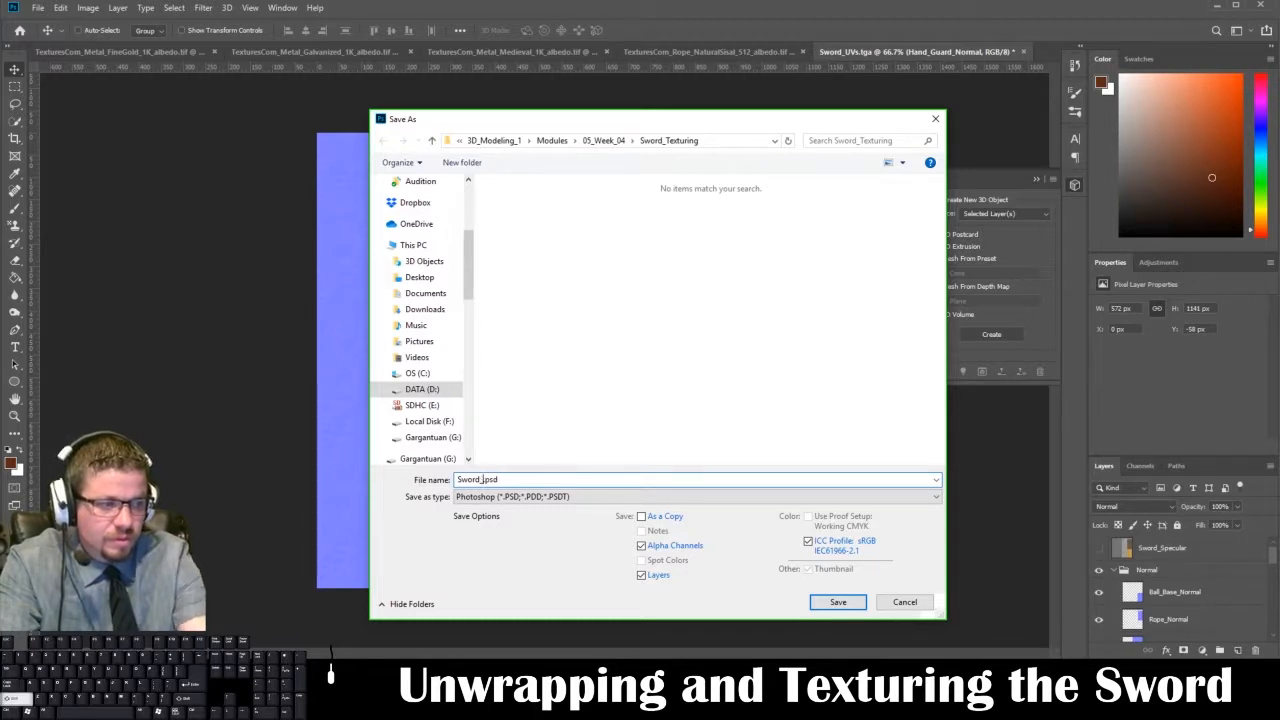
text(mals.)
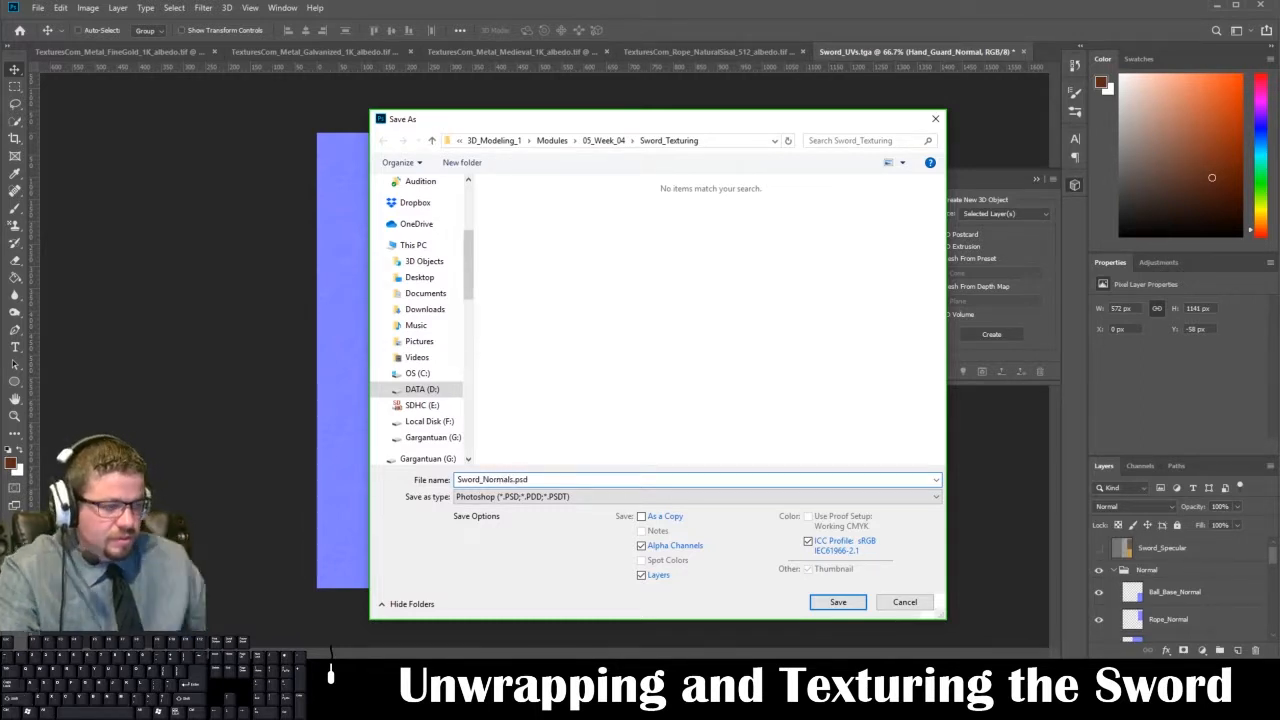
click(663, 496)
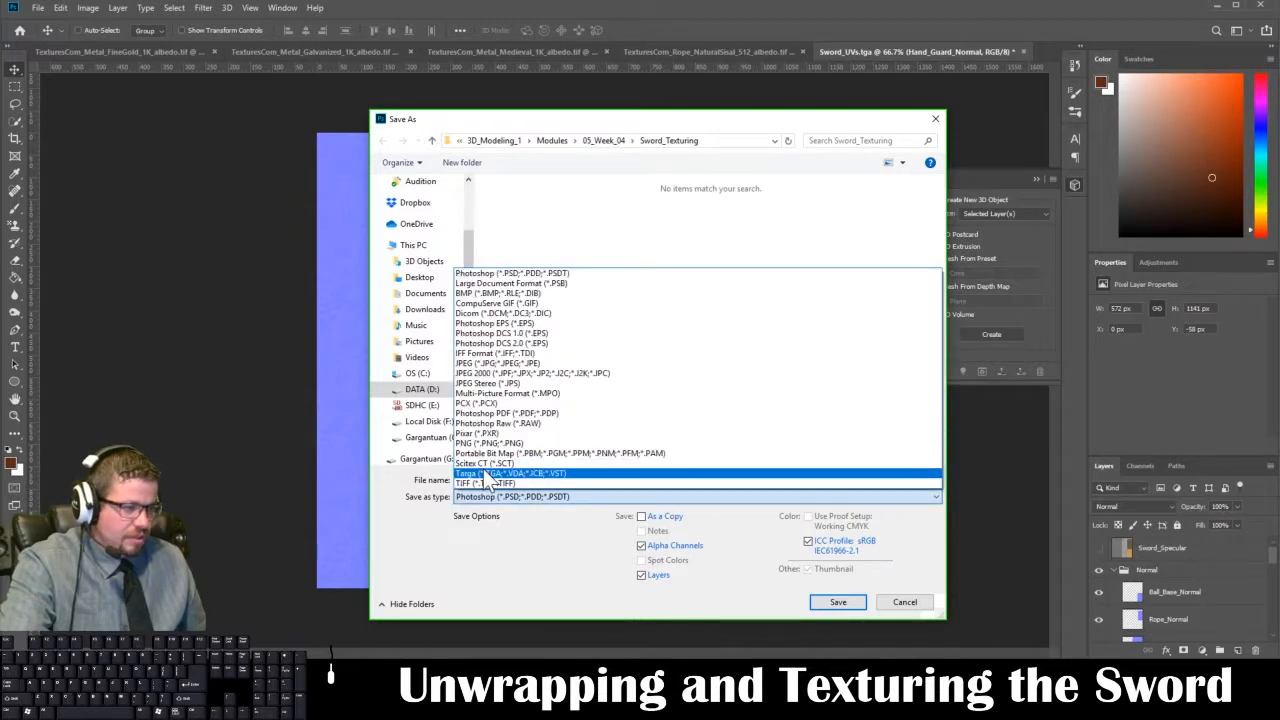
click(630, 474)
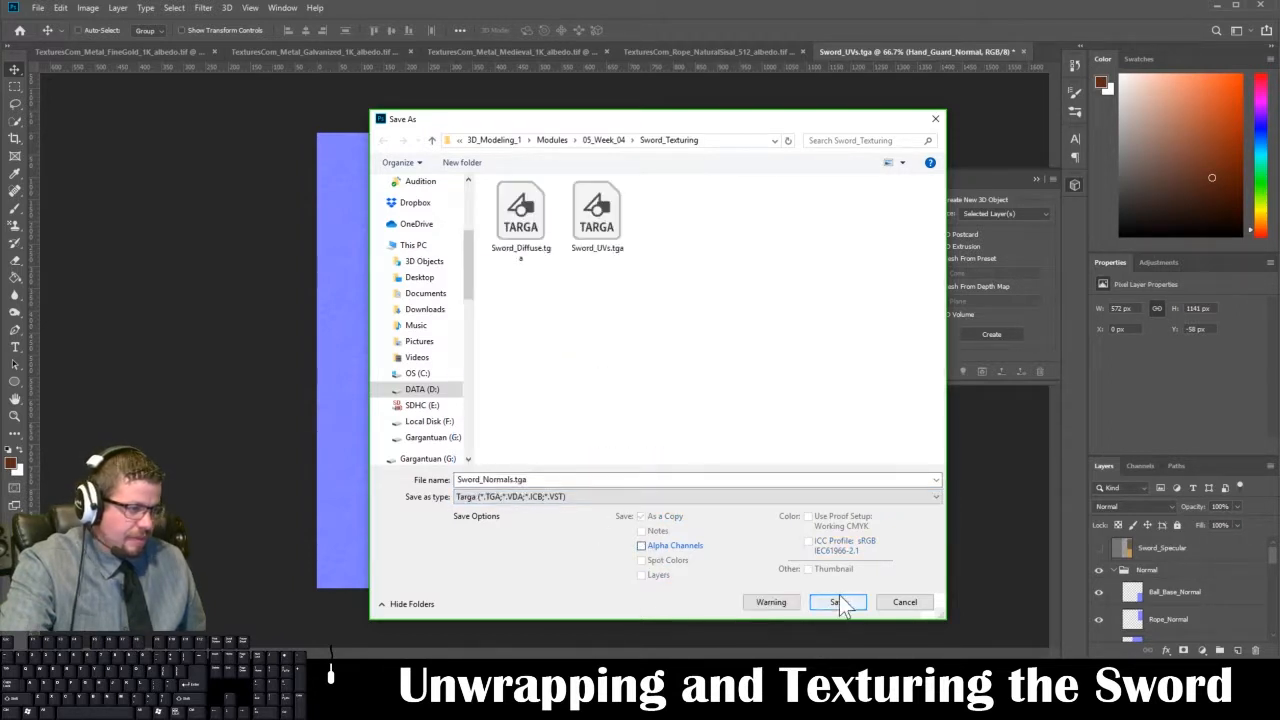
click(838, 602)
click(520, 268)
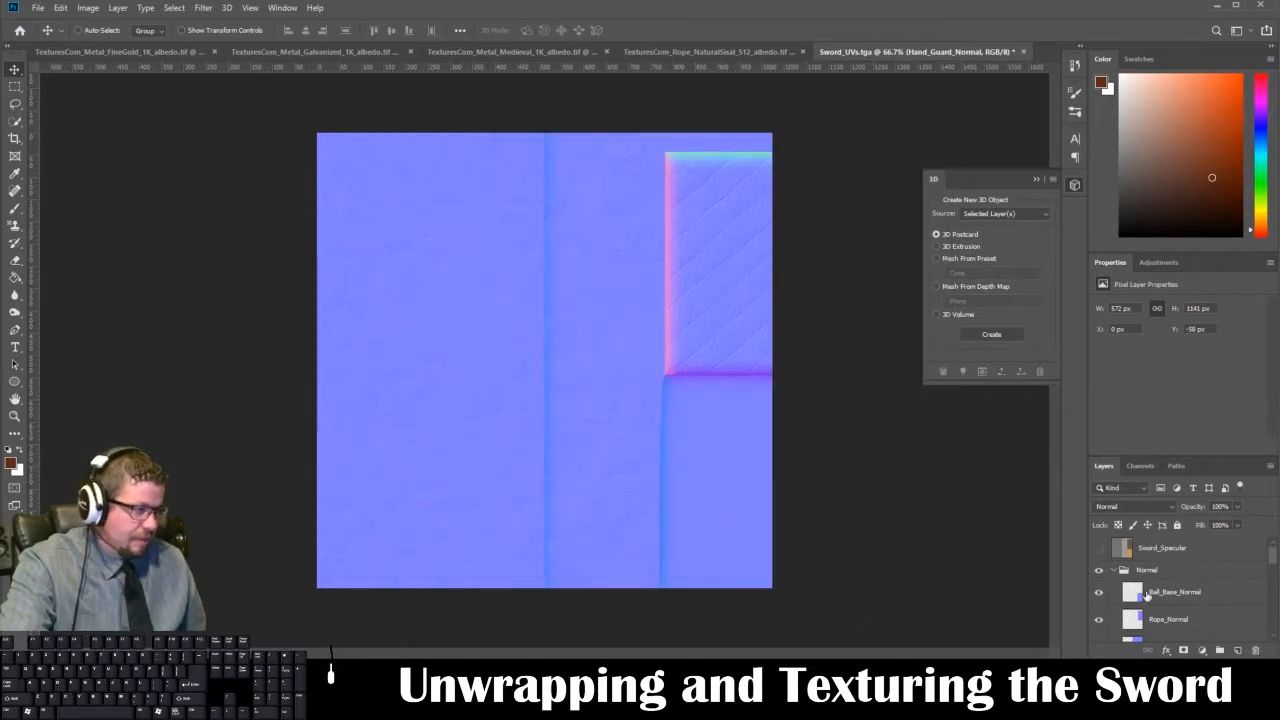
- Show the Sword_Specular layer and convert it to black and white using the automatic color mix
click(1099, 550)
click(1160, 549)
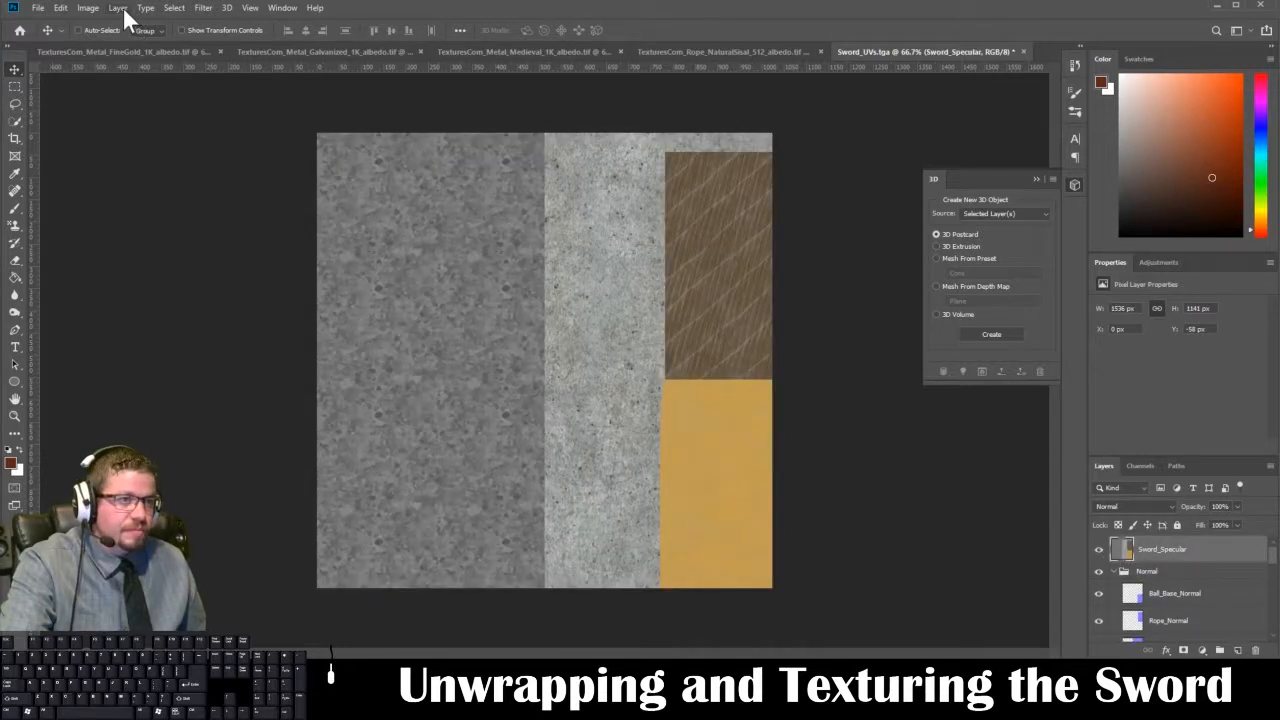
click(88, 7)
mouse_move(108, 38)
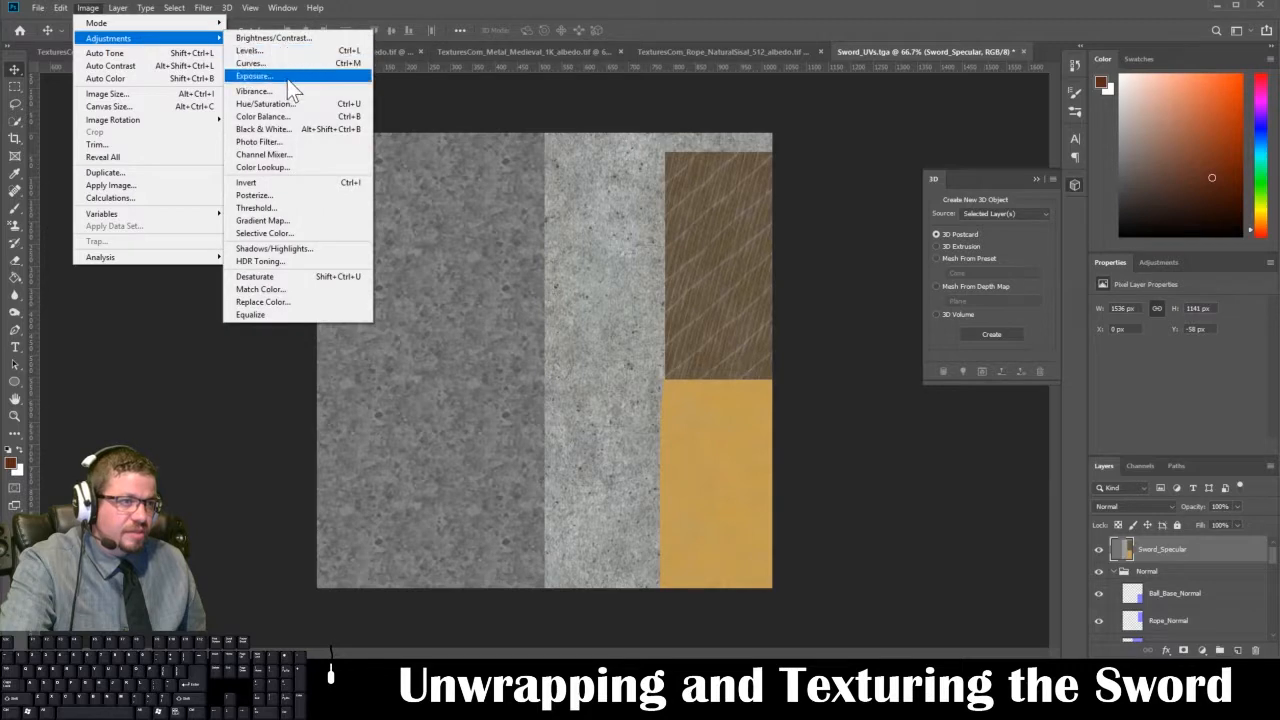
click(294, 129)
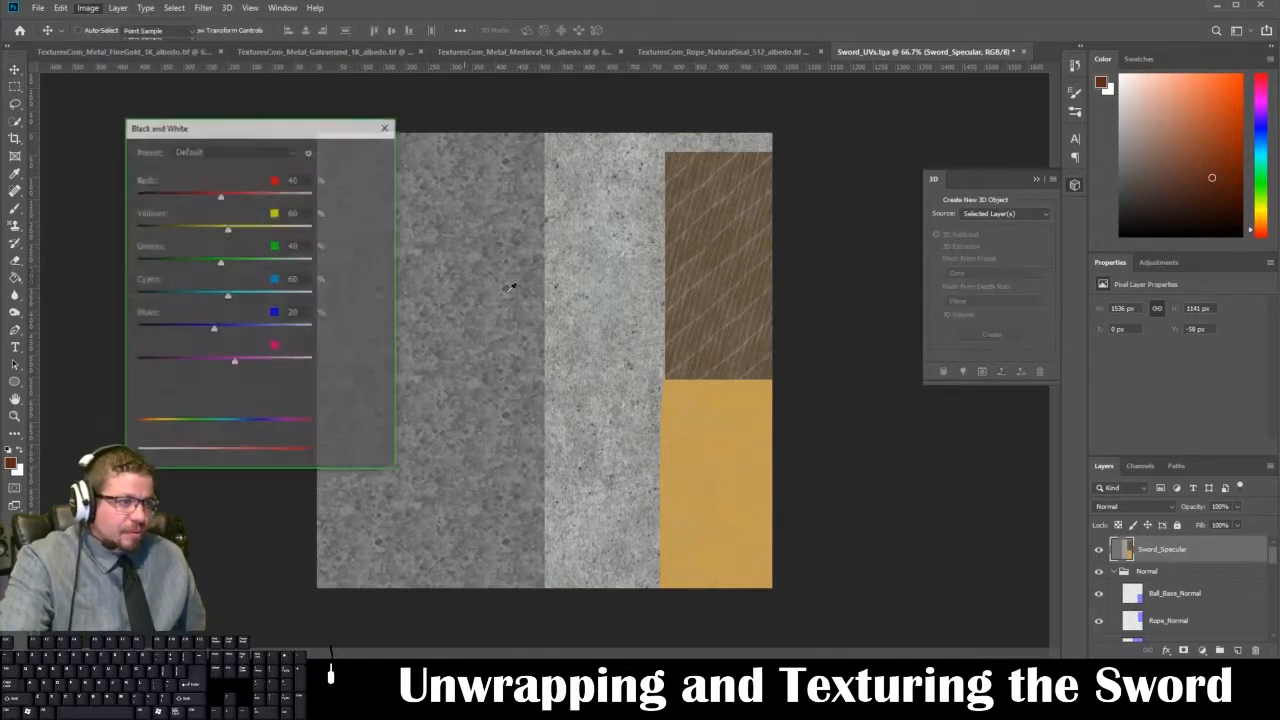
click(366, 219)
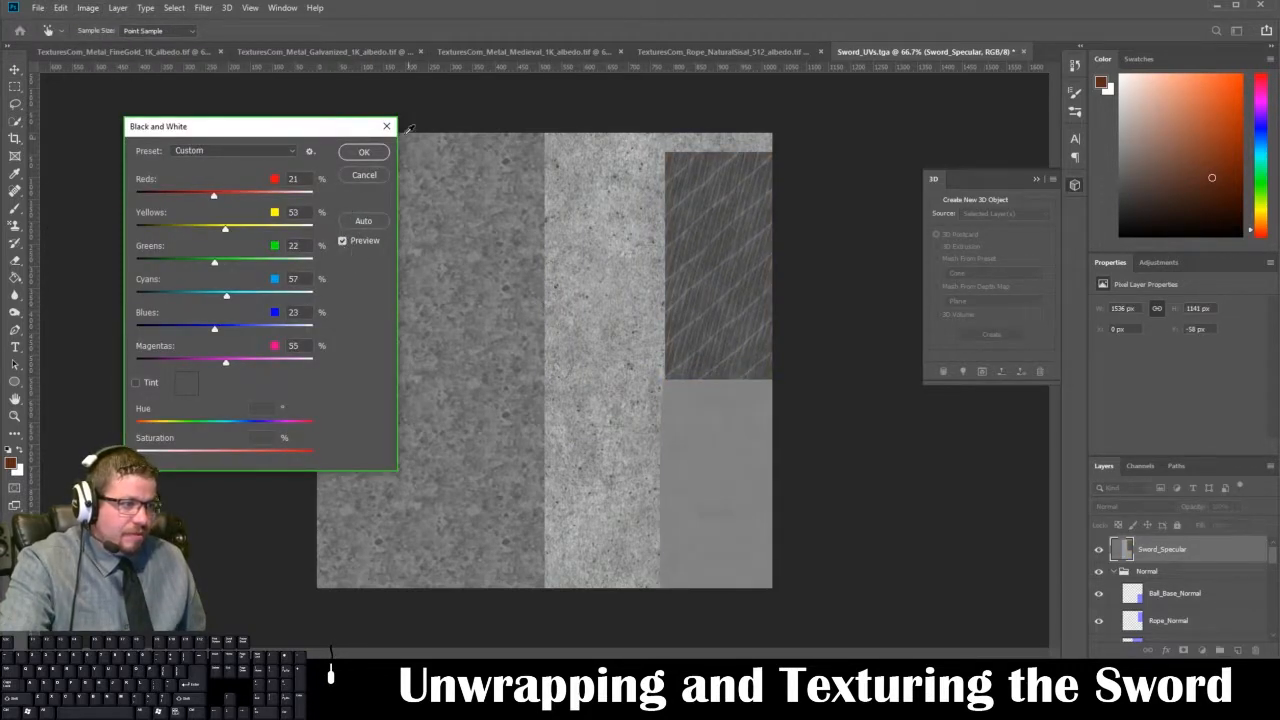
click(364, 151)
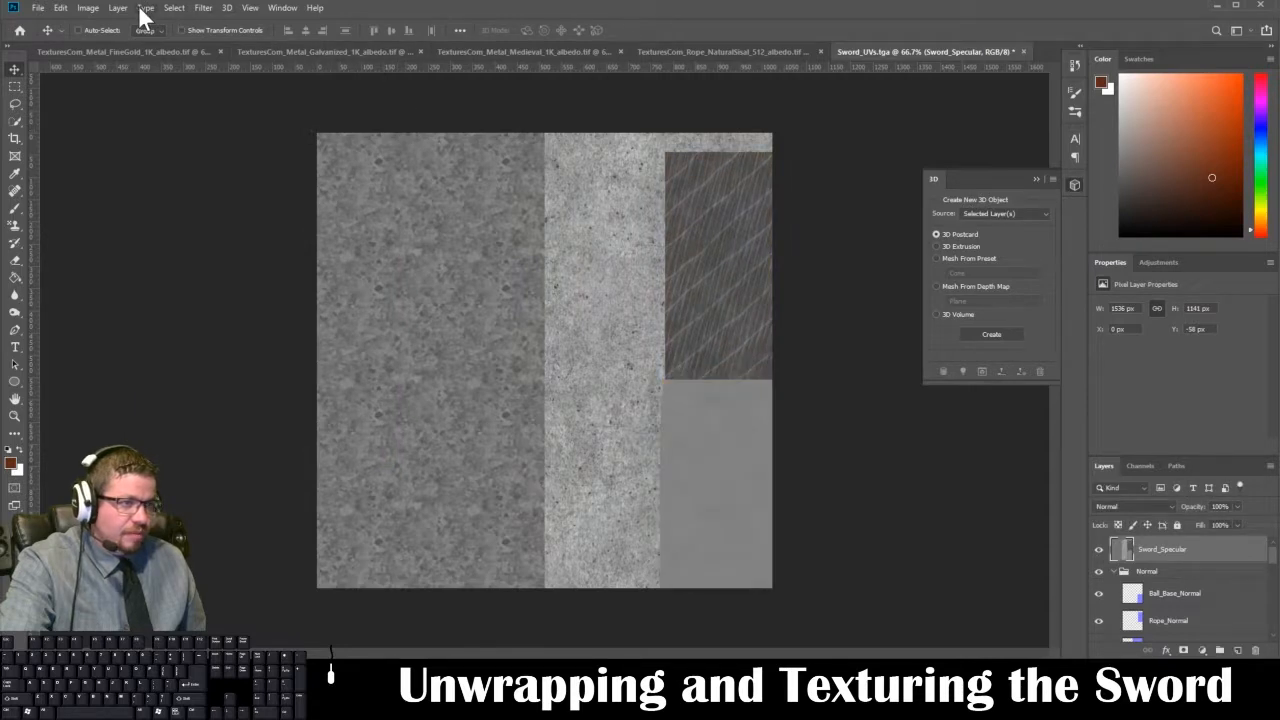
- Adjust the Sword_Specular layer to a brightness of -89 and a contrast of 92
click(85, 8)
mouse_move(125, 39)
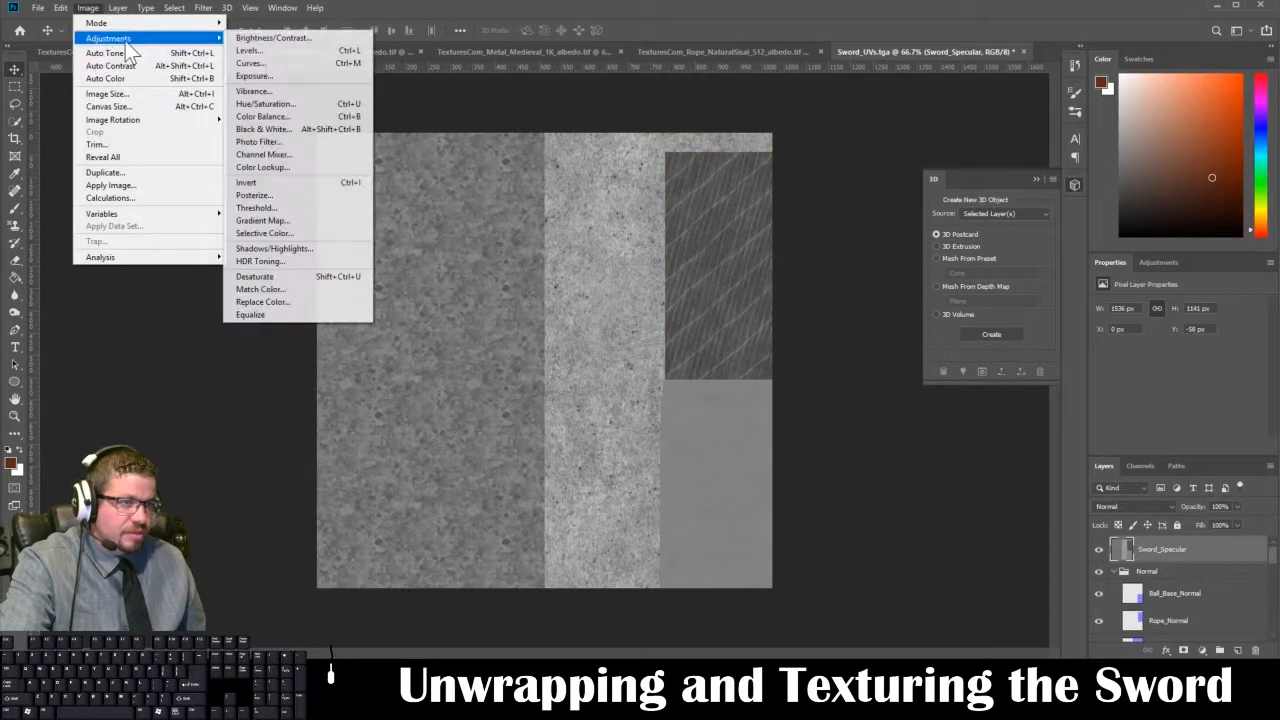
click(272, 38)
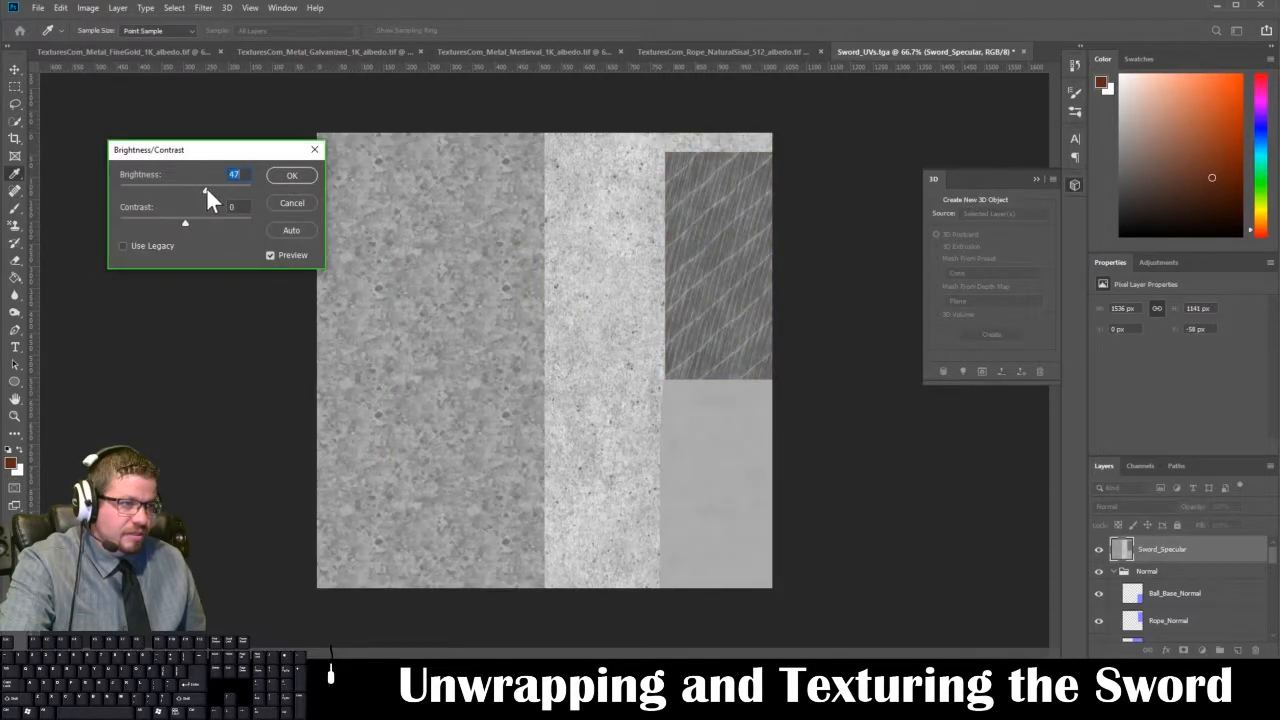
drag(206, 187, 240, 225)
drag(160, 188, 146, 187)
drag(242, 224, 245, 224)
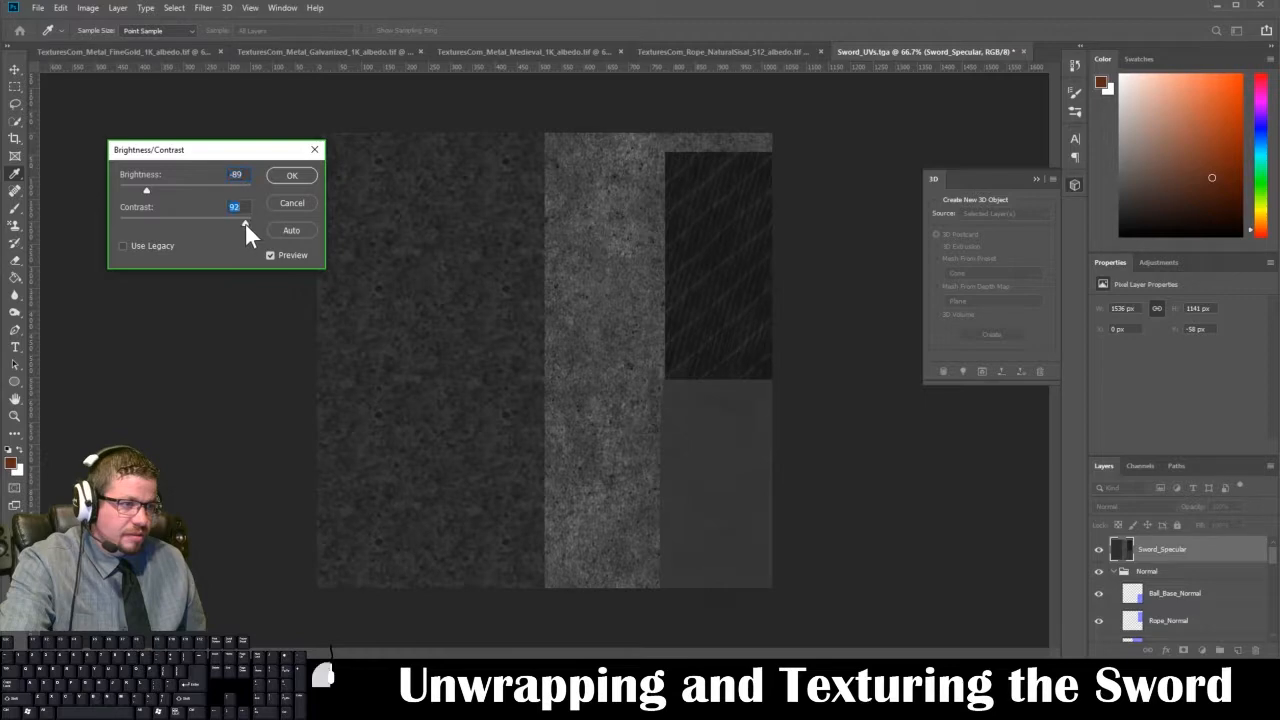
click(301, 173)
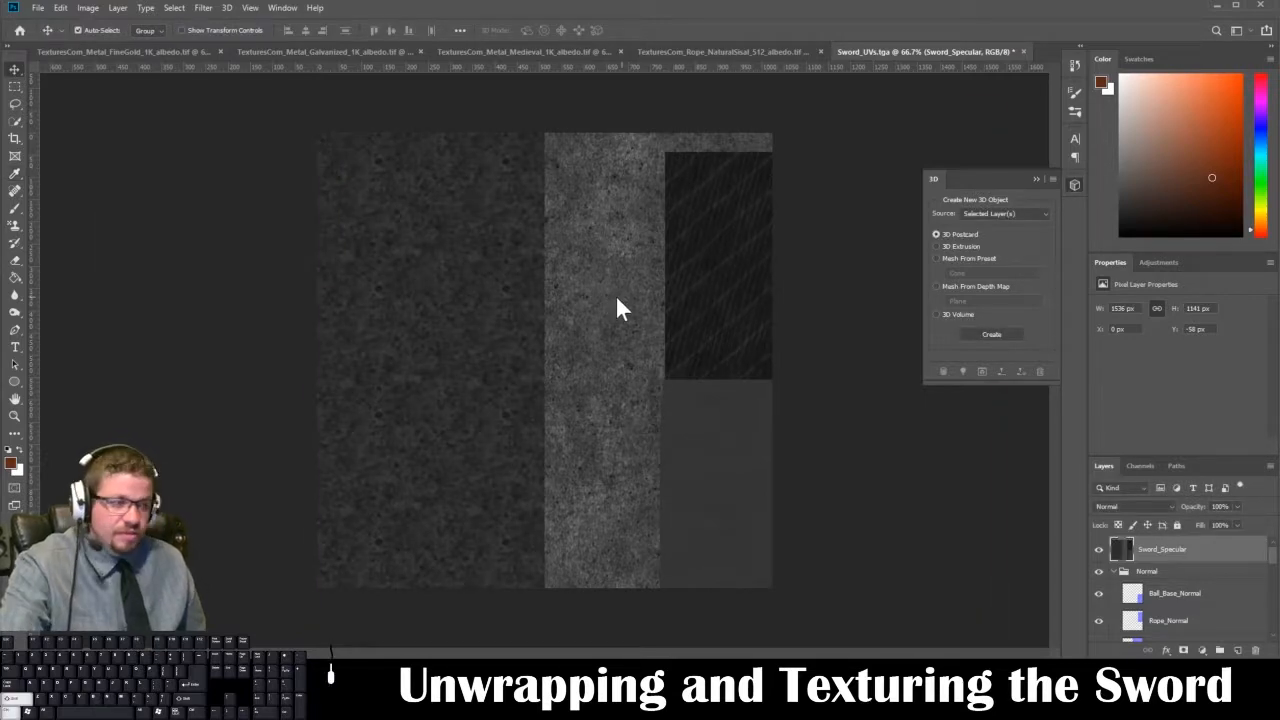
- Save the specular map as a Targa file named Sword_Specular.tga without alpha channels
key(ctrl+shift+s)
click(548, 495)
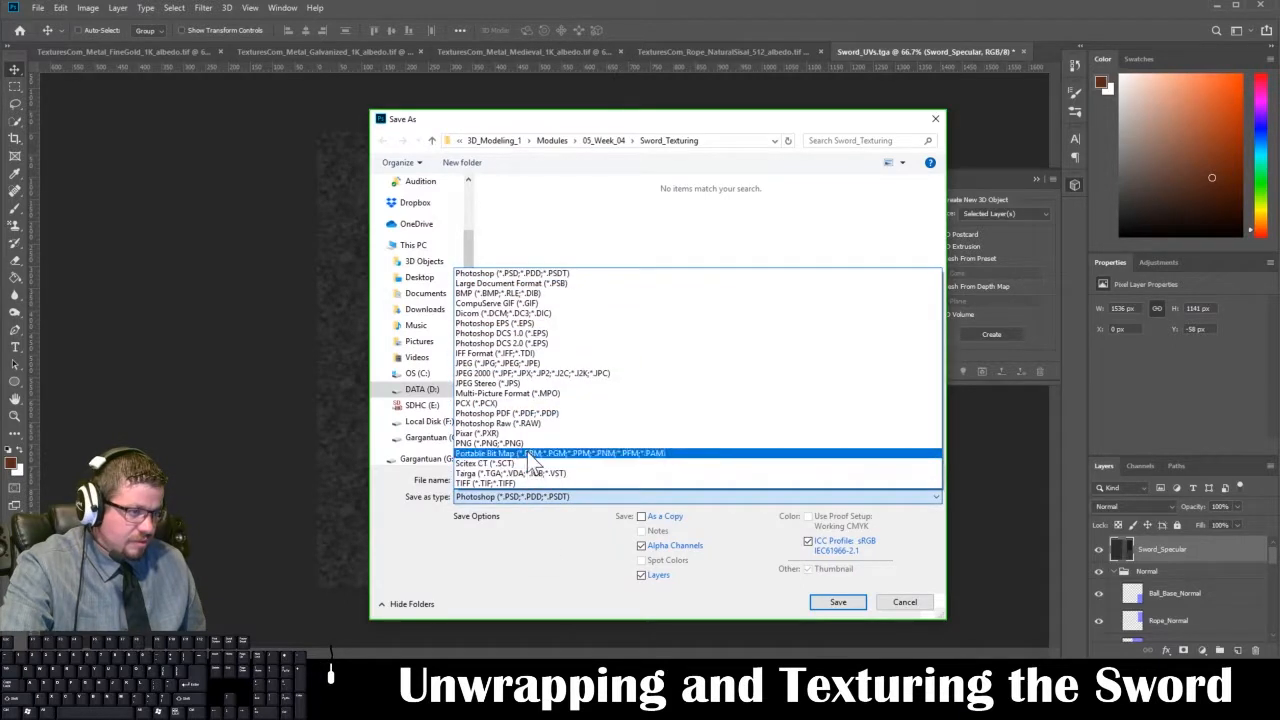
click(532, 473)
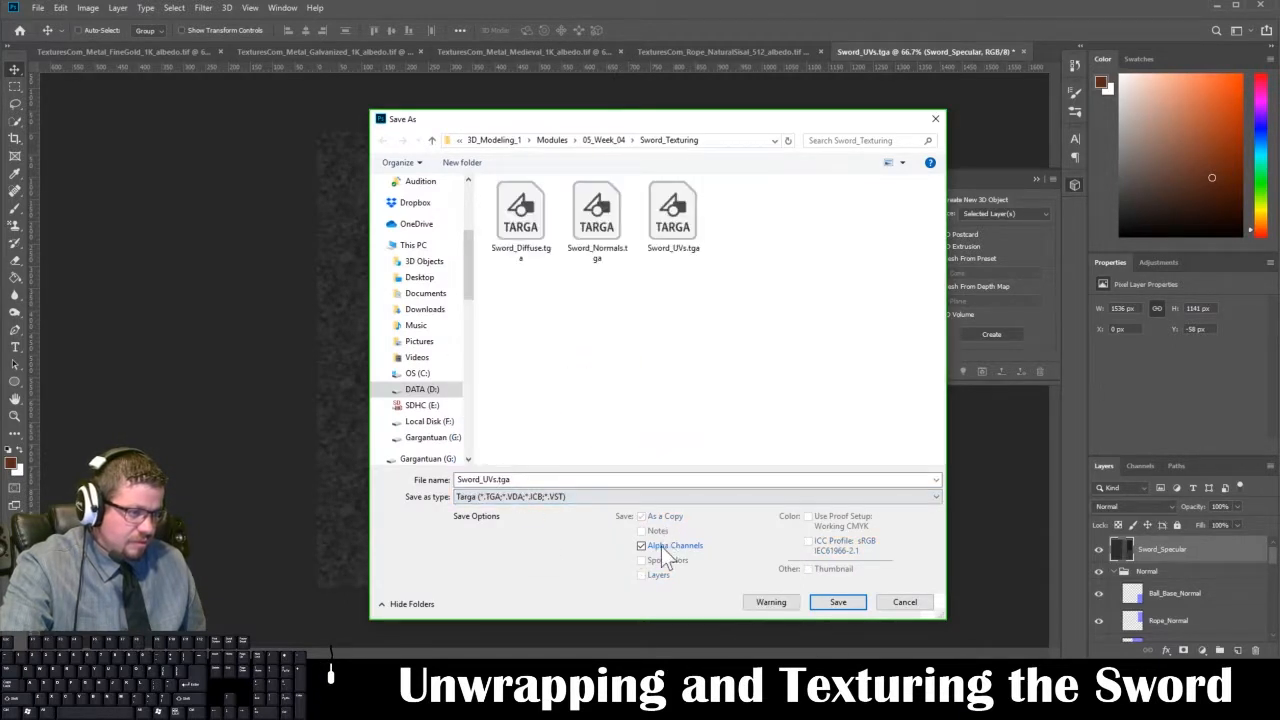
click(661, 548)
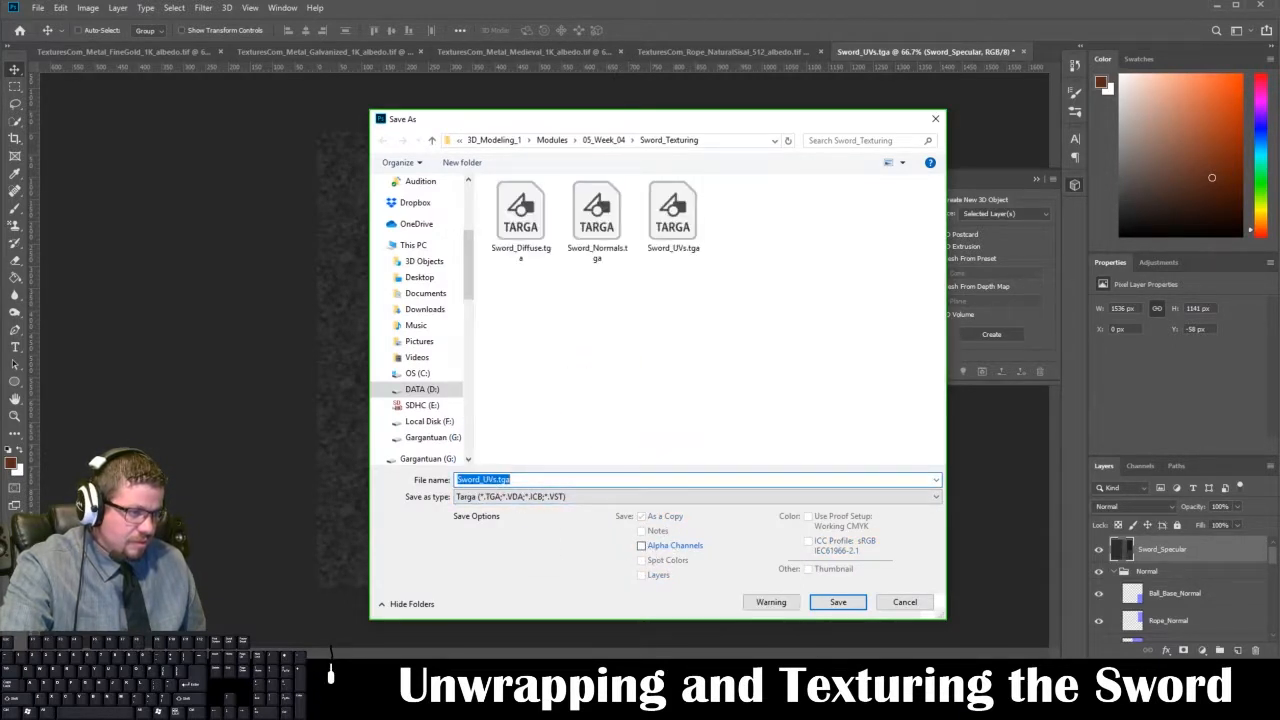
key(Right)
key(BackSpace)
key(BackSpace)
key(BackSpace)
key(BackSpace)
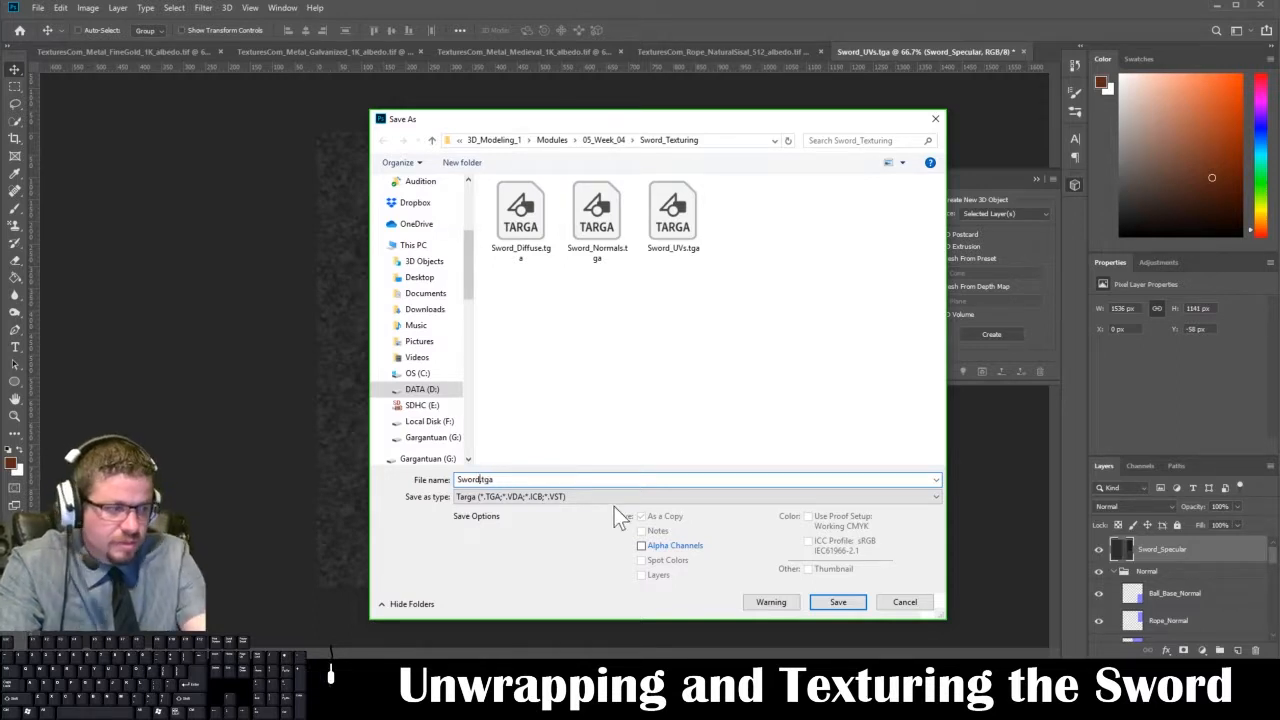
text(_Specular)
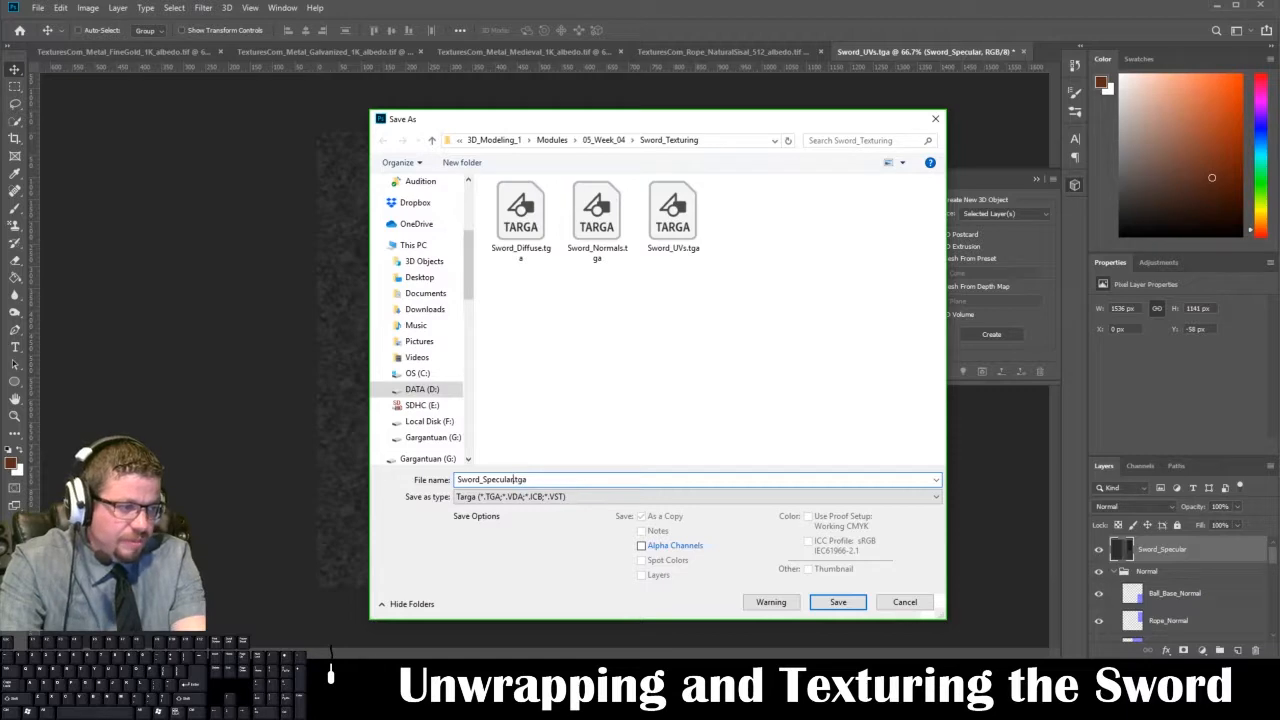
key(Return)
key(Return)
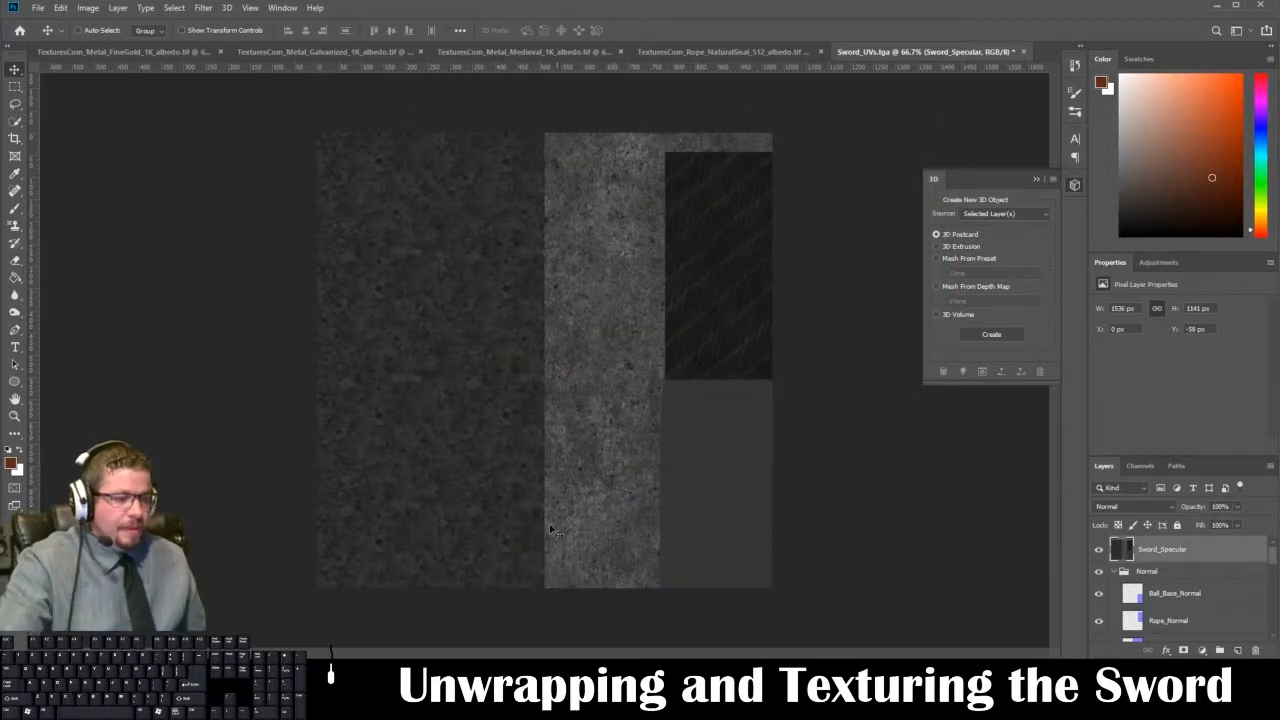
- Switch to Maya and assign a new Arnold aiStandardSurface material to the whole sword mesh in object mode
mouse_move(358, 650)
click(415, 620)
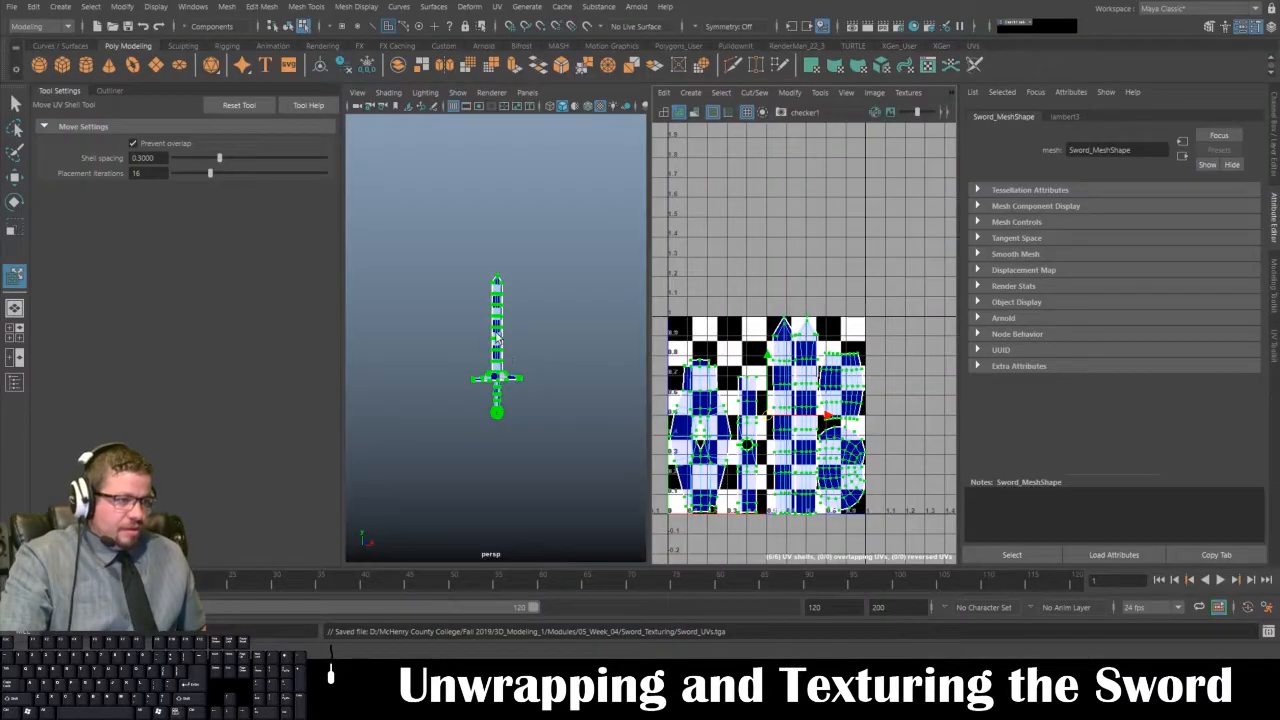
right_drag(496, 321, 542, 290)
click(542, 290)
click(502, 371)
right_drag(503, 372, 499, 646)
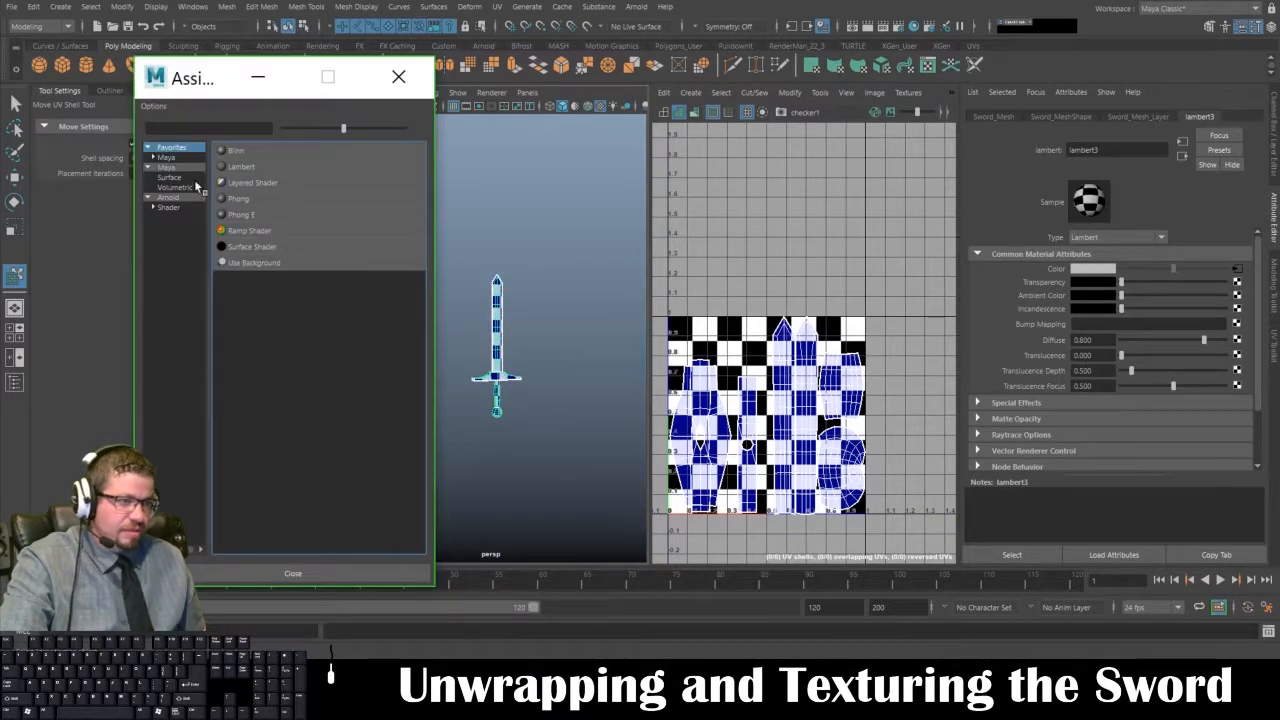
click(176, 207)
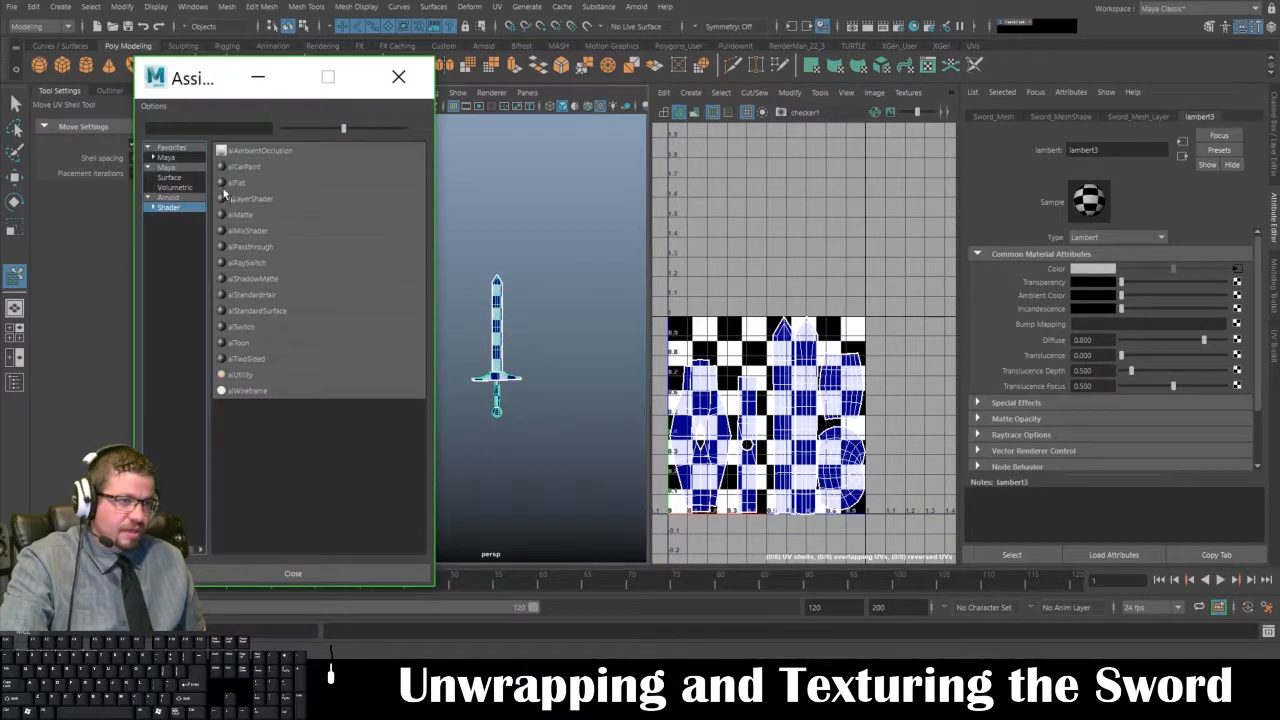
click(270, 310)
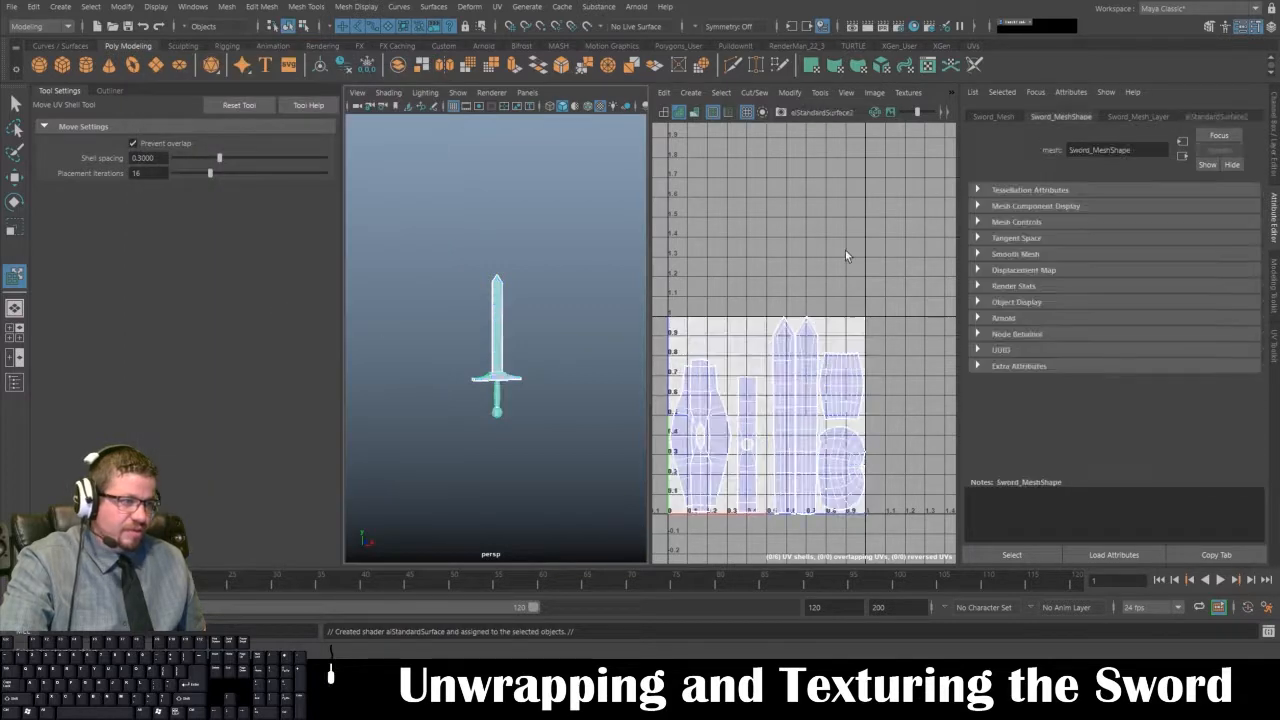
- Rename the sword's new aiStandardSurface material as Sword_Material
text(Sw)
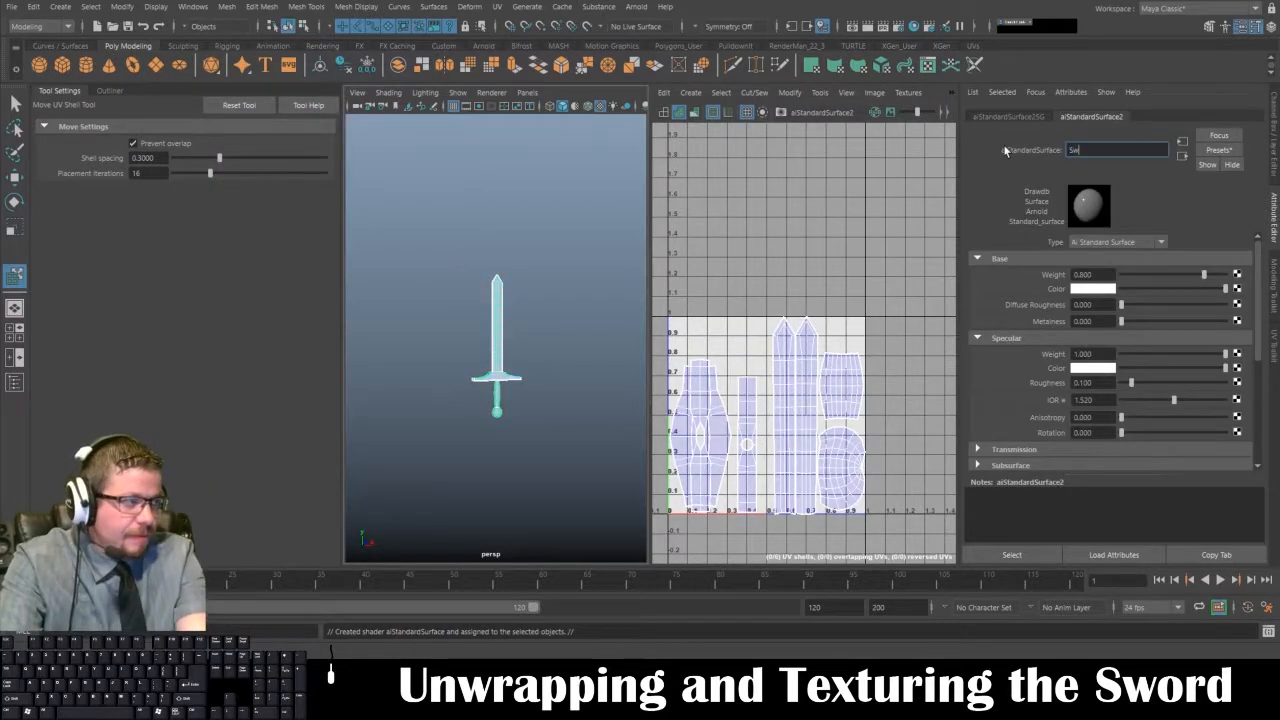
text(ord_Material)
key(Return)
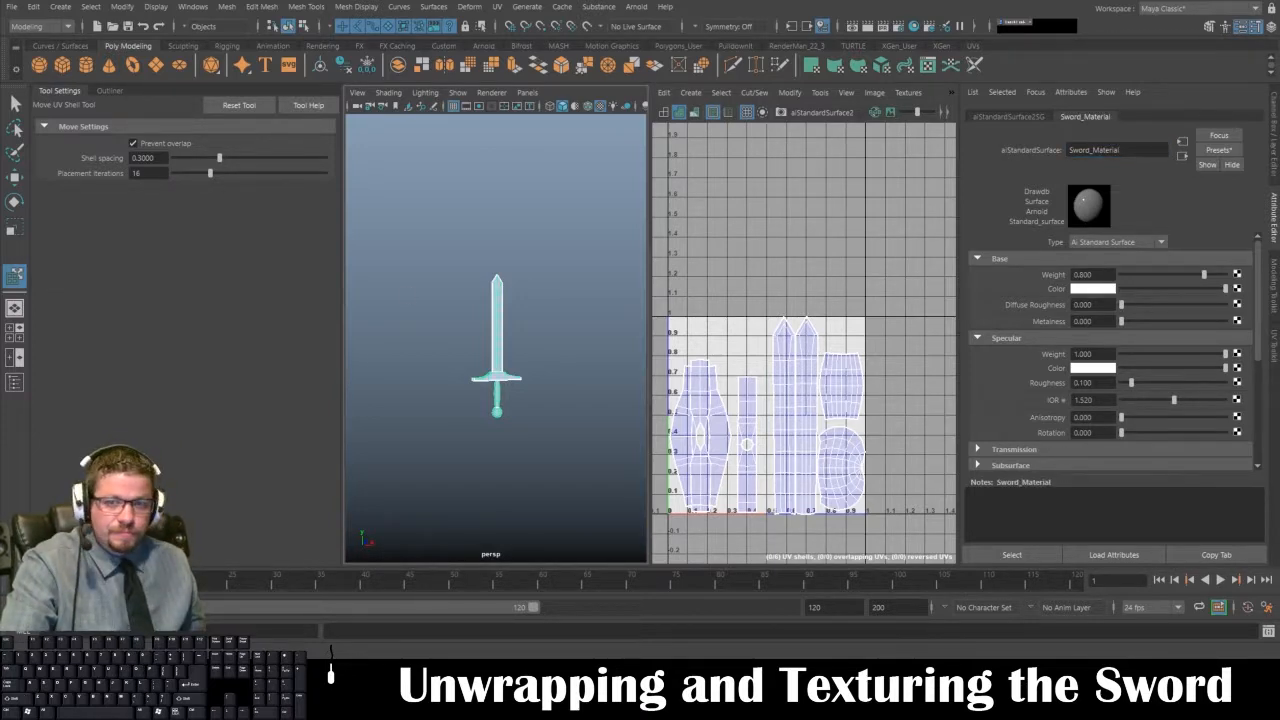
- Connect a file texture to the material's base color and load Sword_Diffuse.tga from the Sword_Texturing folder
click(1237, 289)
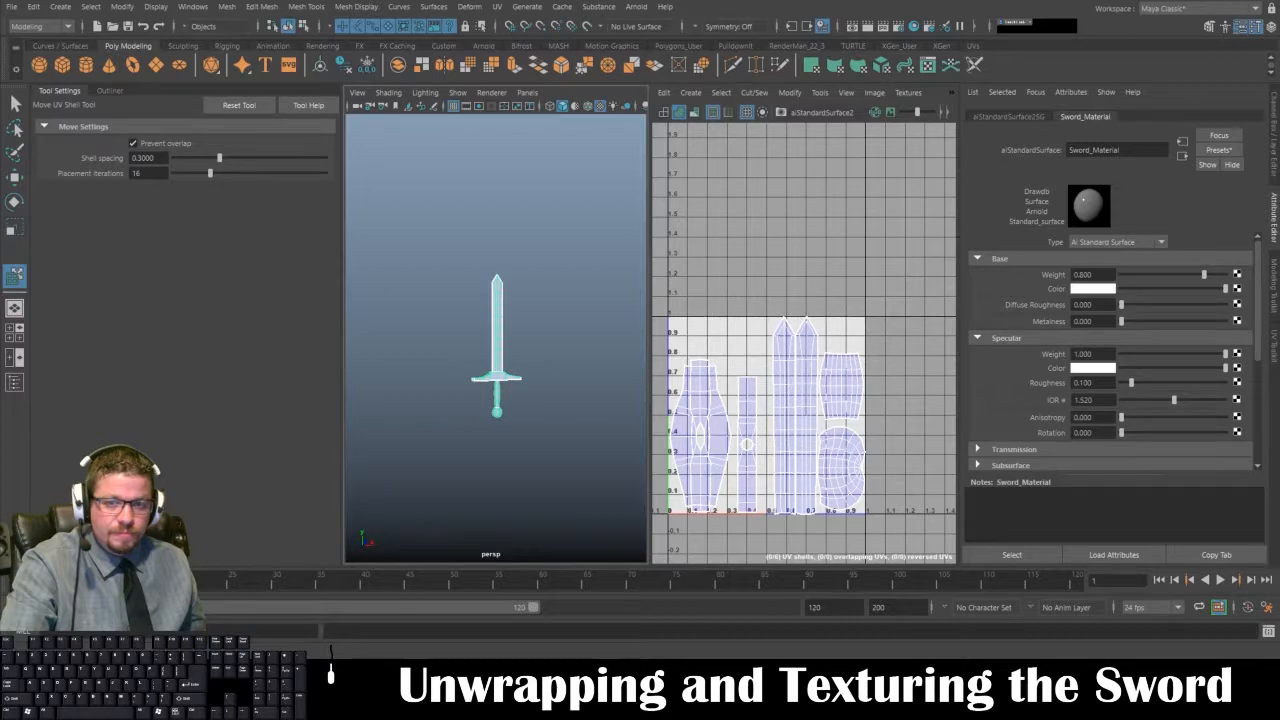
drag(304, 409, 552, 105)
scroll(516, 205, up, 5)
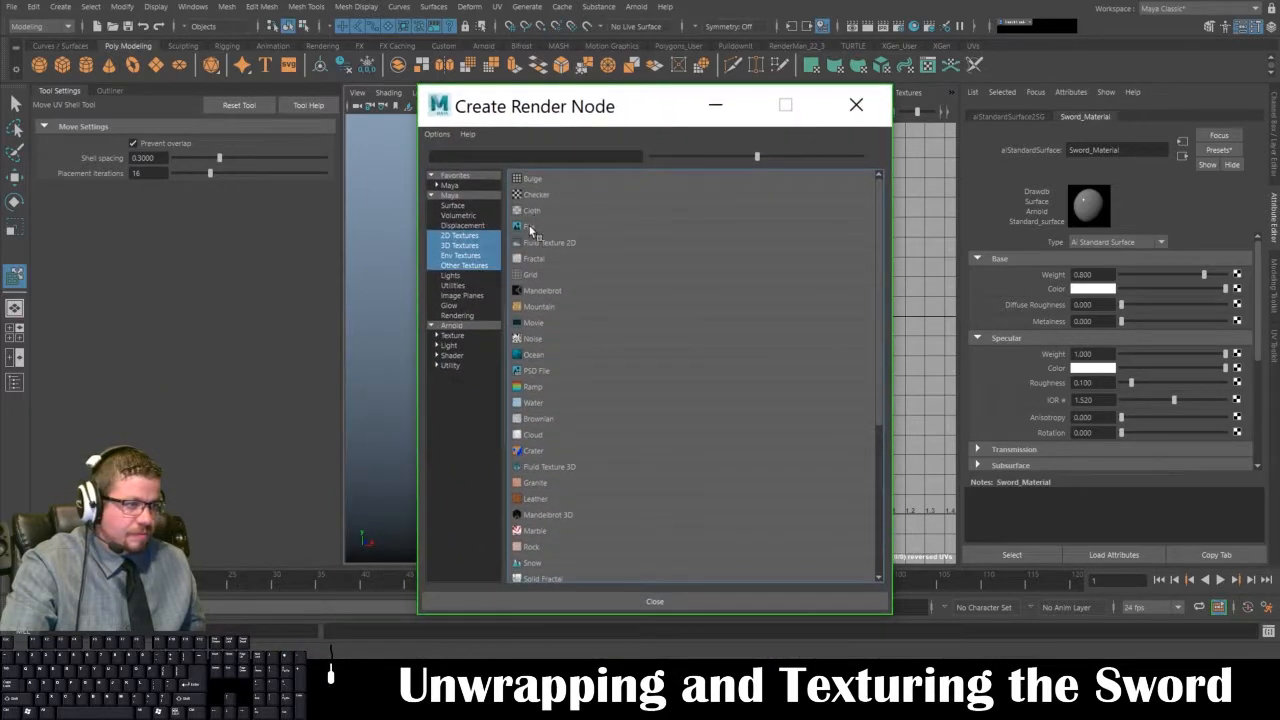
click(530, 228)
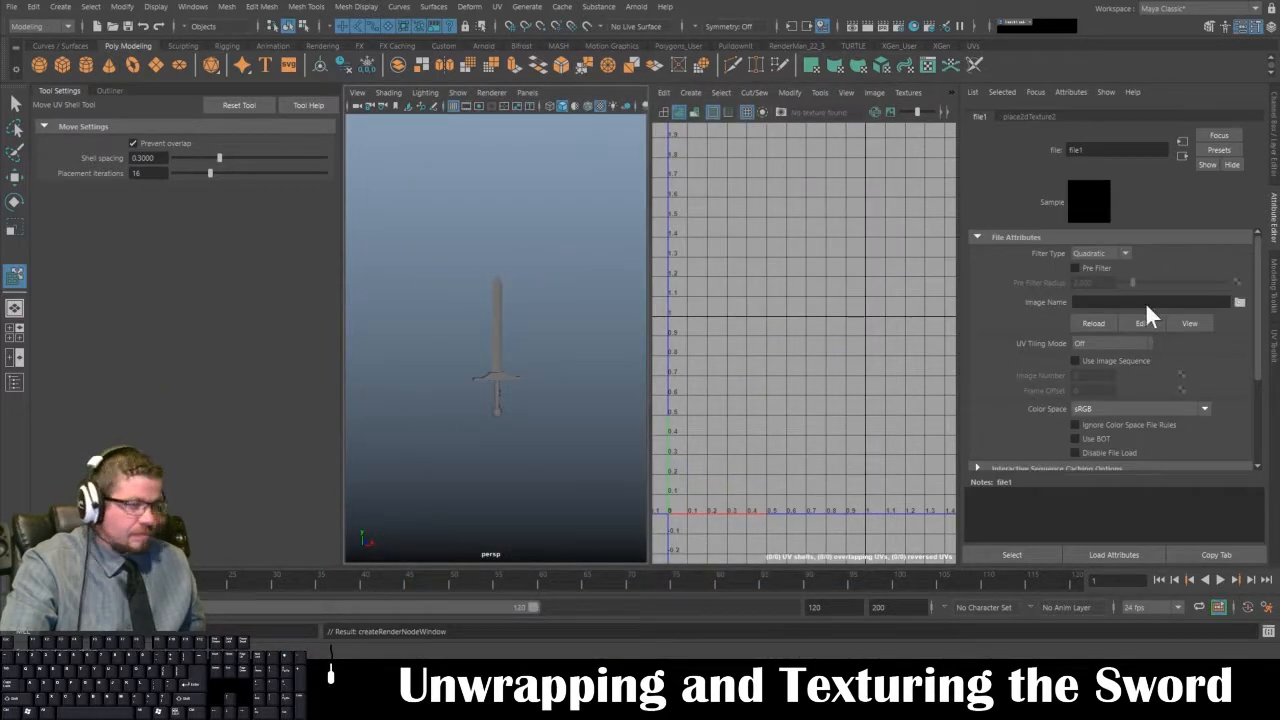
click(1240, 302)
drag(510, 207, 872, 147)
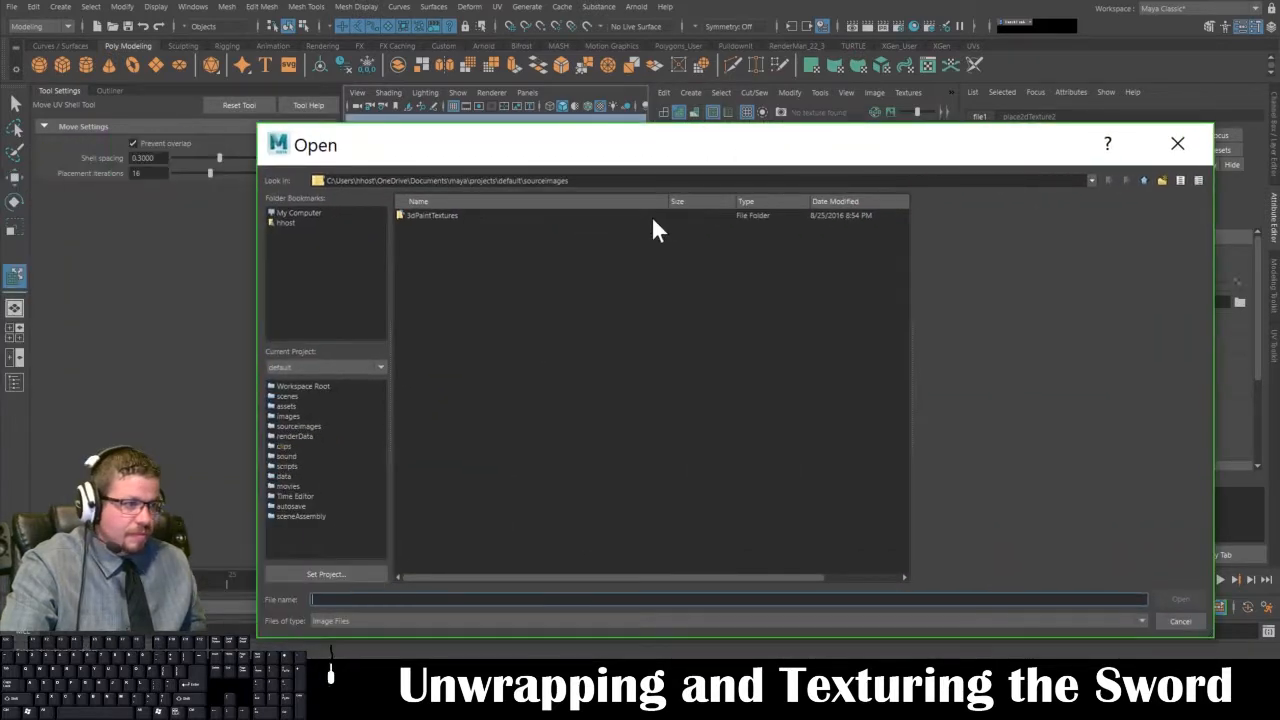
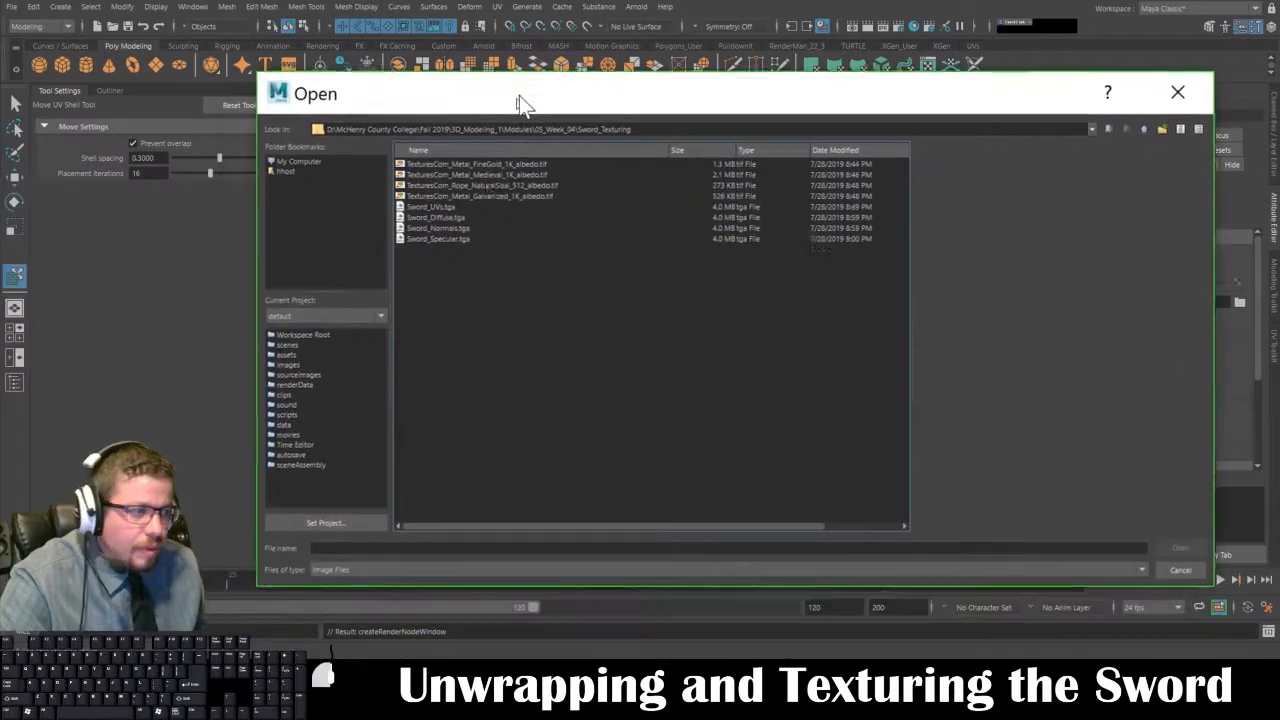
click(481, 207)
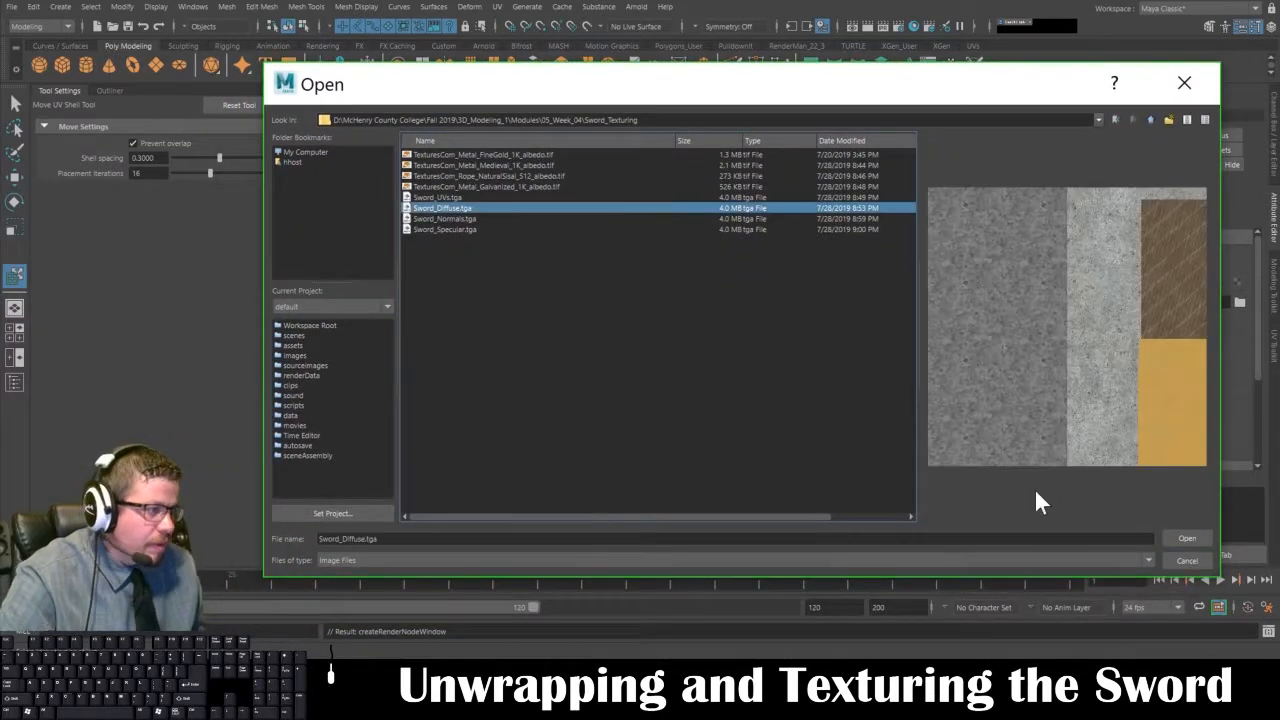
click(1187, 538)
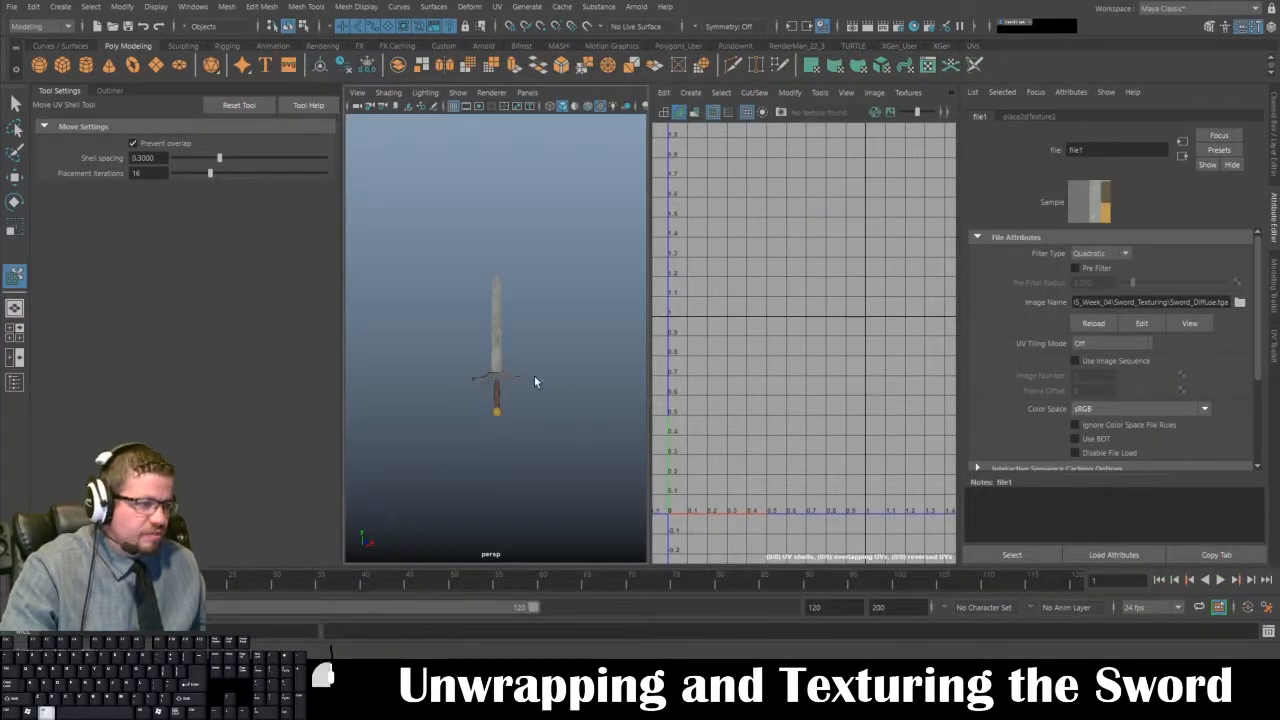
- Examine the diffuse texture up close on the sword's guard and grip
alt+drag(534, 381, 496, 421)
click(485, 378)
key(f)
click(580, 358)
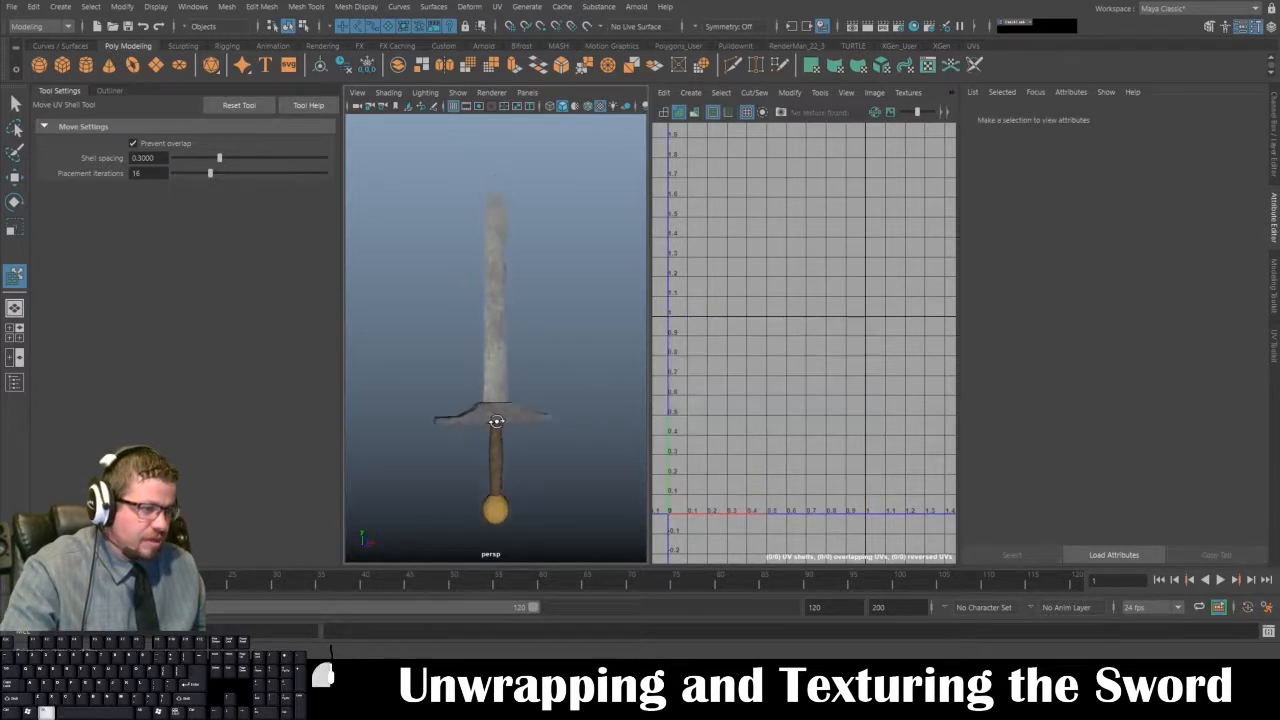
alt+right_drag(446, 362, 567, 470)
alt+drag(560, 470, 501, 495)
alt+right_drag(501, 492, 481, 422)
alt+middle_drag(481, 420, 499, 456)
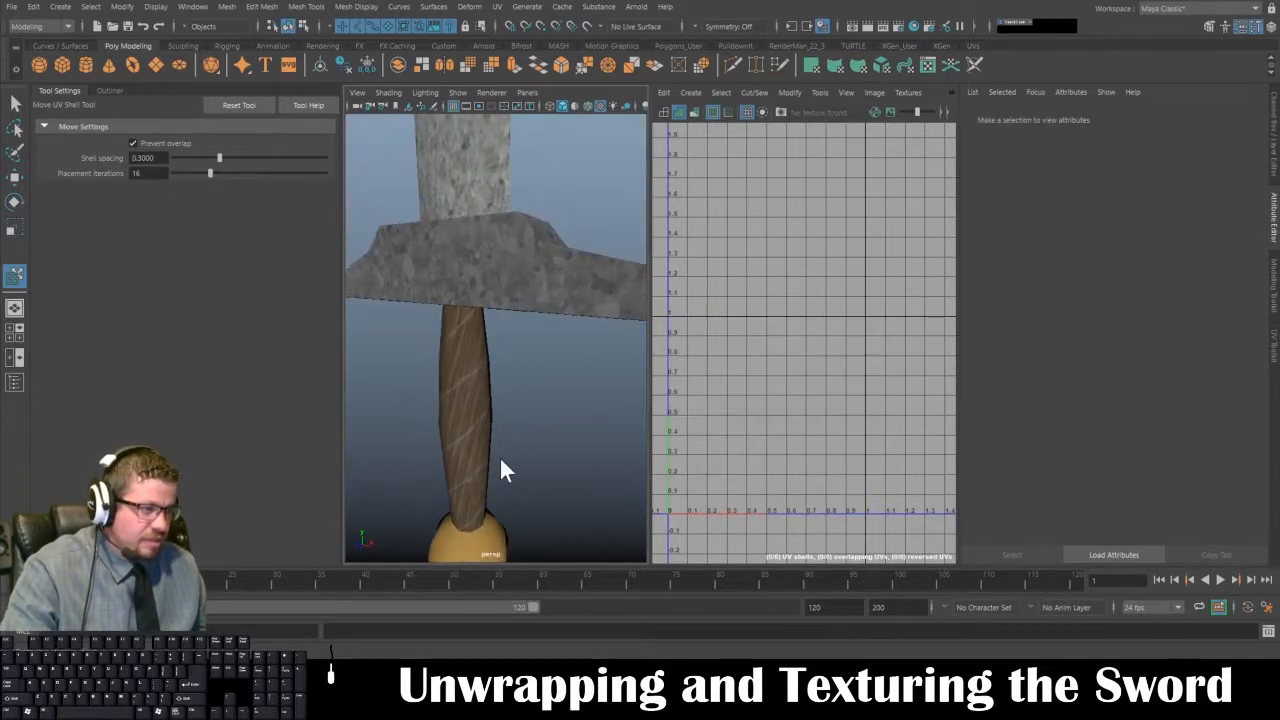
- Maximize the perspective view and inspect the textured blade, guard, grip and pommel from several angles
key(space)
alt+right_drag(708, 460, 620, 334)
alt+drag(620, 334, 468, 371)
alt+right_drag(700, 325, 678, 266)
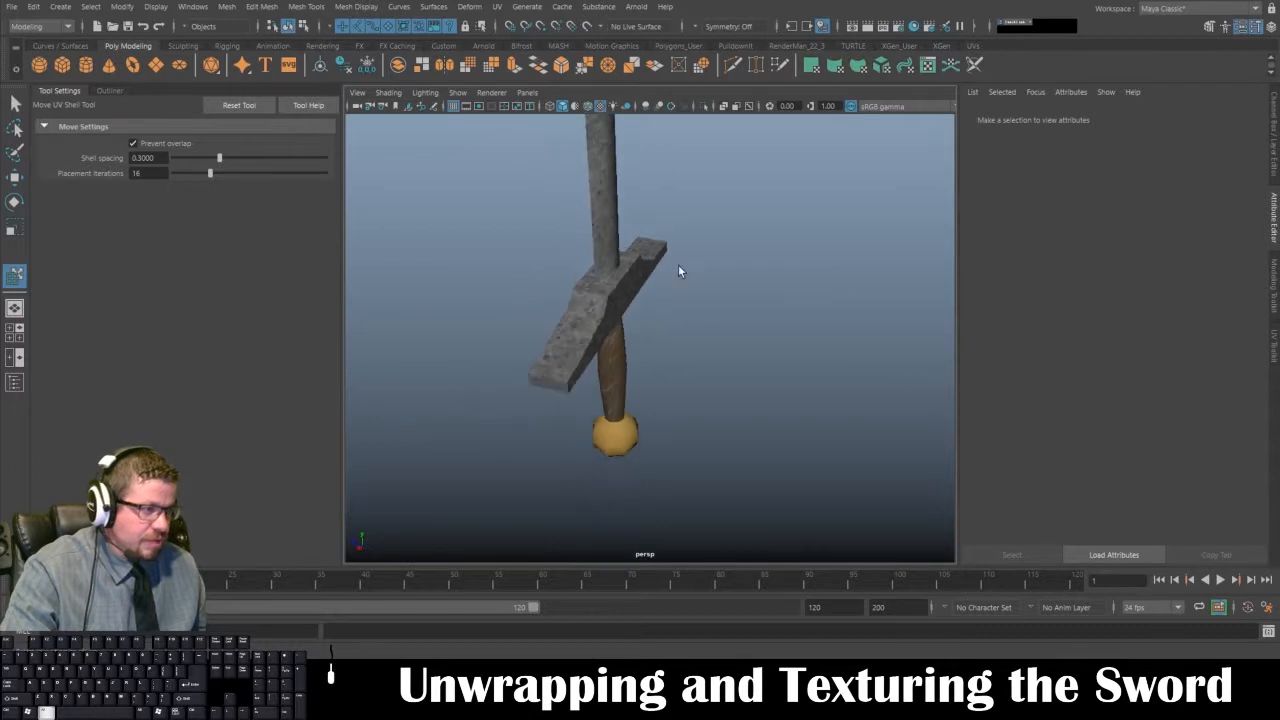
alt+drag(678, 270, 720, 323)
click(617, 403)
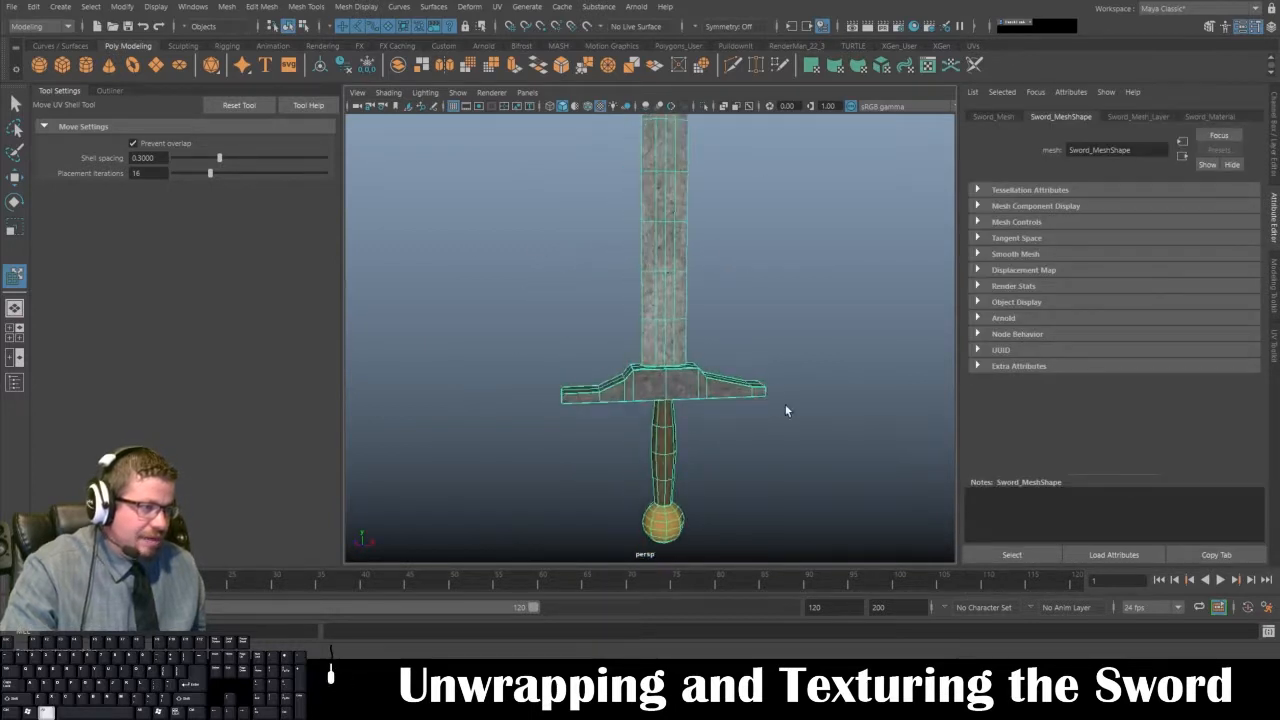
mouse_move(645, 402)
alt+mouse_down()
mouse_move(697, 386)
mouse_move(645, 397)
alt+mouse_up()
click(673, 420)
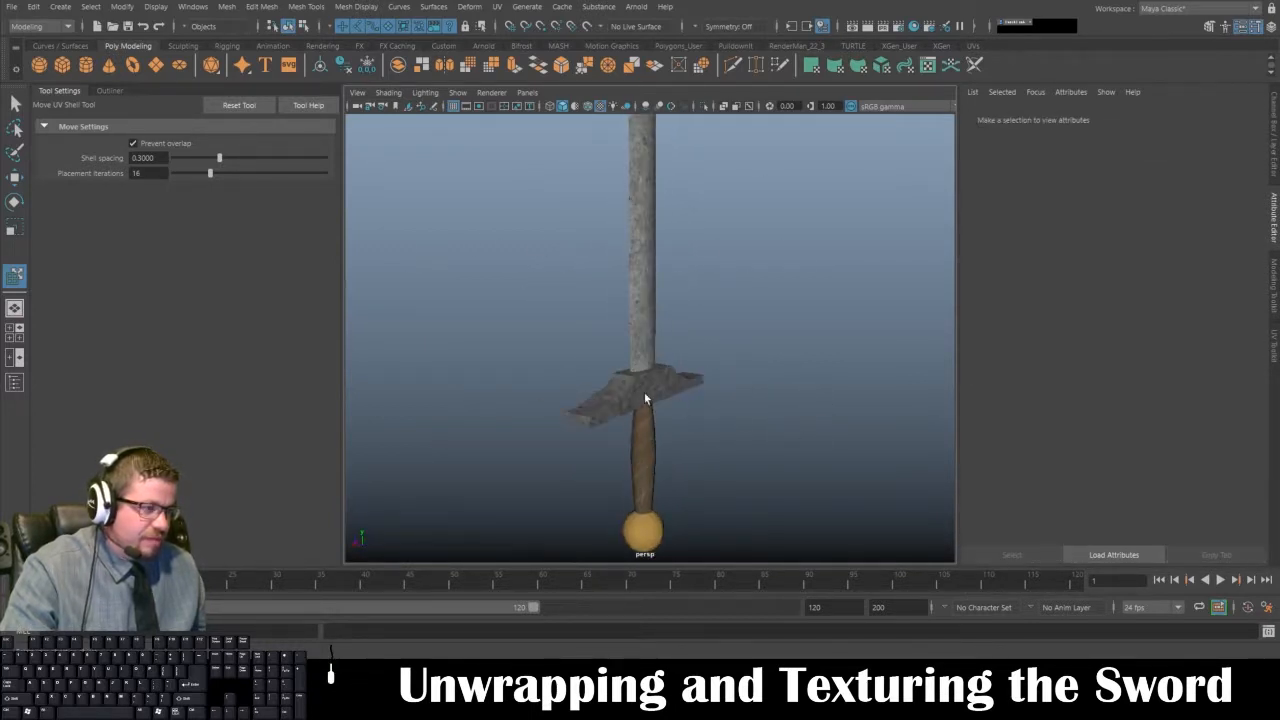
alt+right_drag(722, 420, 689, 394)
alt+drag(689, 394, 731, 394)
alt+right_drag(731, 394, 685, 372)
mouse_move(685, 372)
alt+mouse_down()
mouse_move(695, 386)
mouse_move(714, 365)
mouse_move(672, 382)
alt+mouse_up()
alt+right_drag(672, 382, 697, 464)
alt+drag(697, 464, 661, 493)
alt+middle_drag(661, 493, 648, 385)
alt+drag(648, 385, 697, 400)
alt+middle_drag(697, 400, 713, 284)
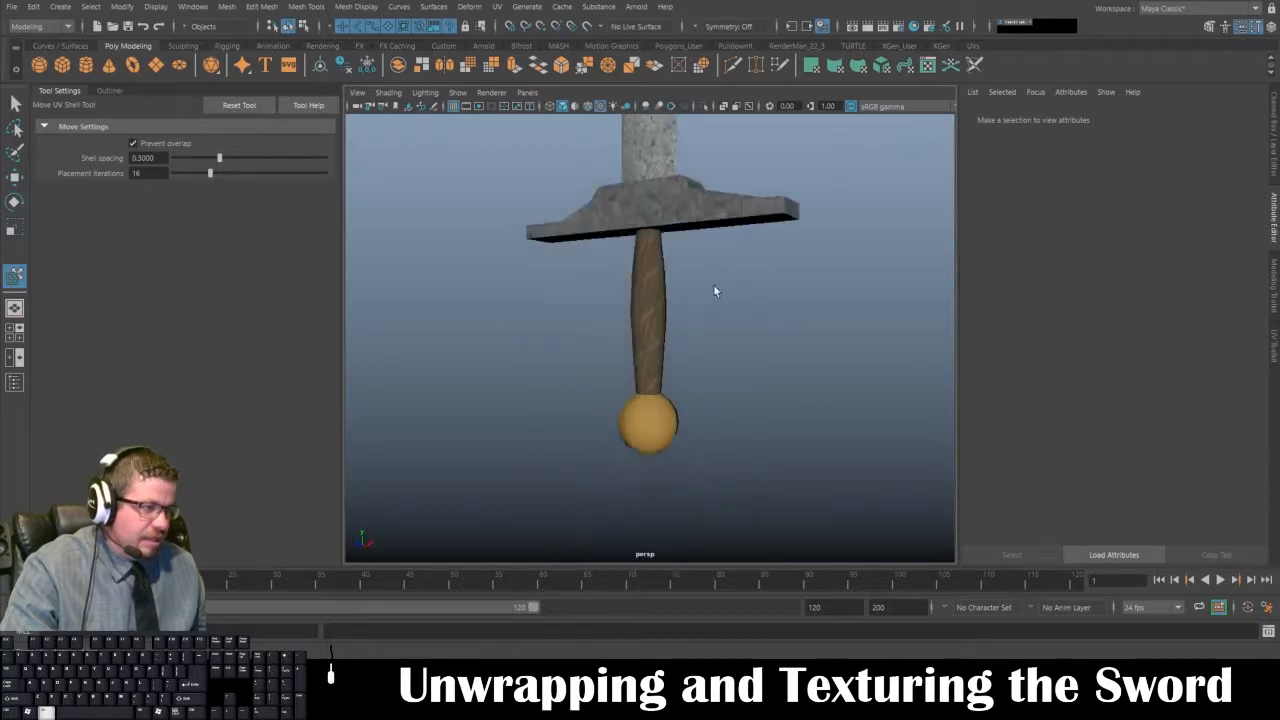
alt+drag(714, 291, 629, 343)
- Connect a file texture to Sword_Material's specular color and load Sword_Specular.tga
click(629, 343)
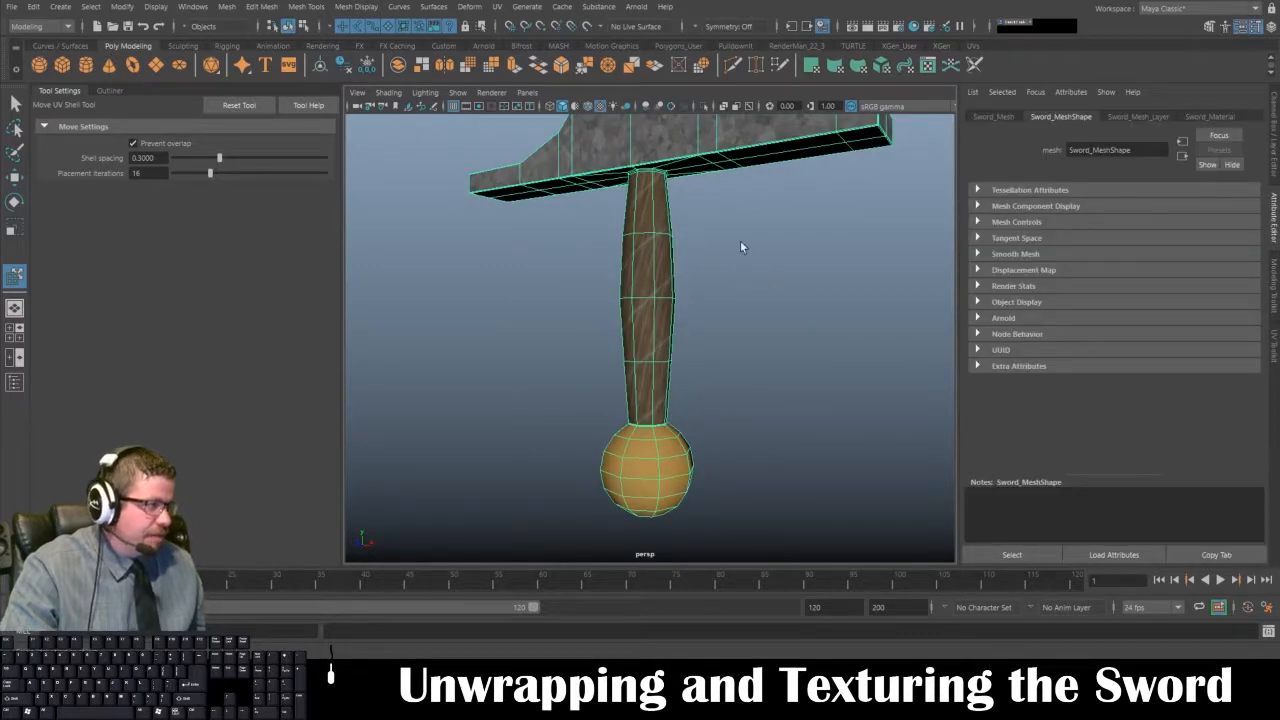
alt+drag(676, 236, 680, 262)
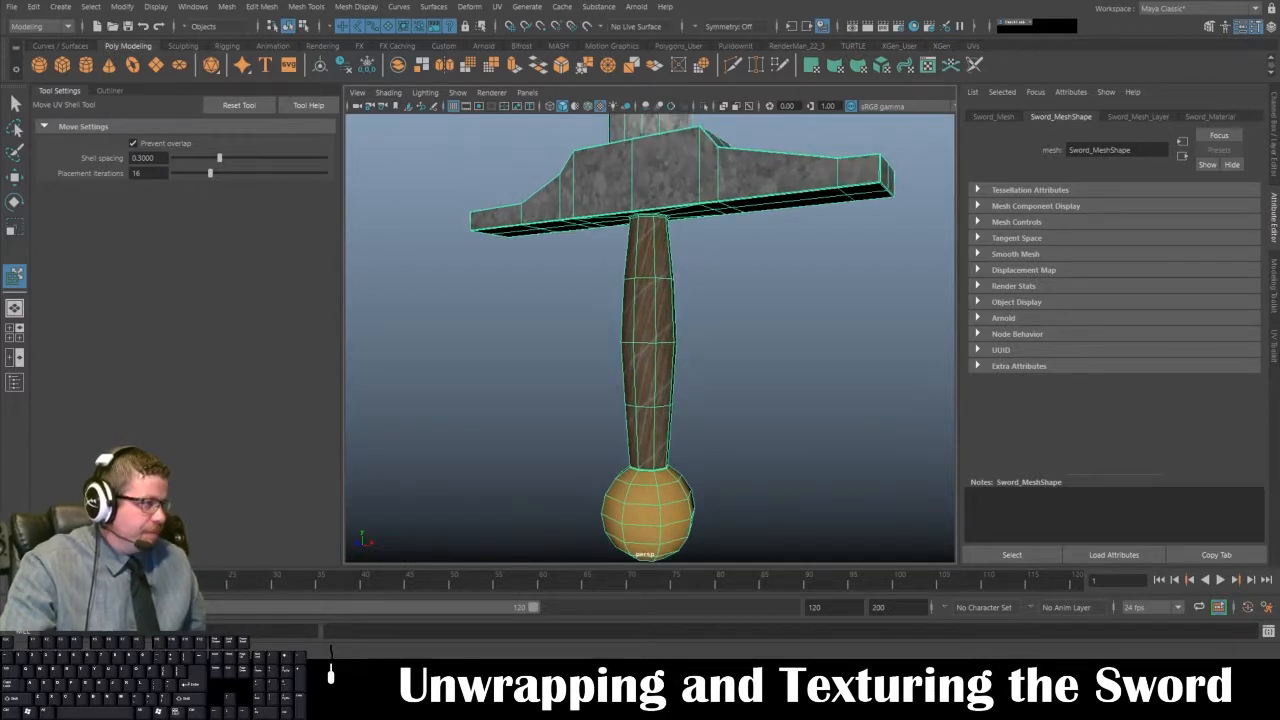
click(1210, 116)
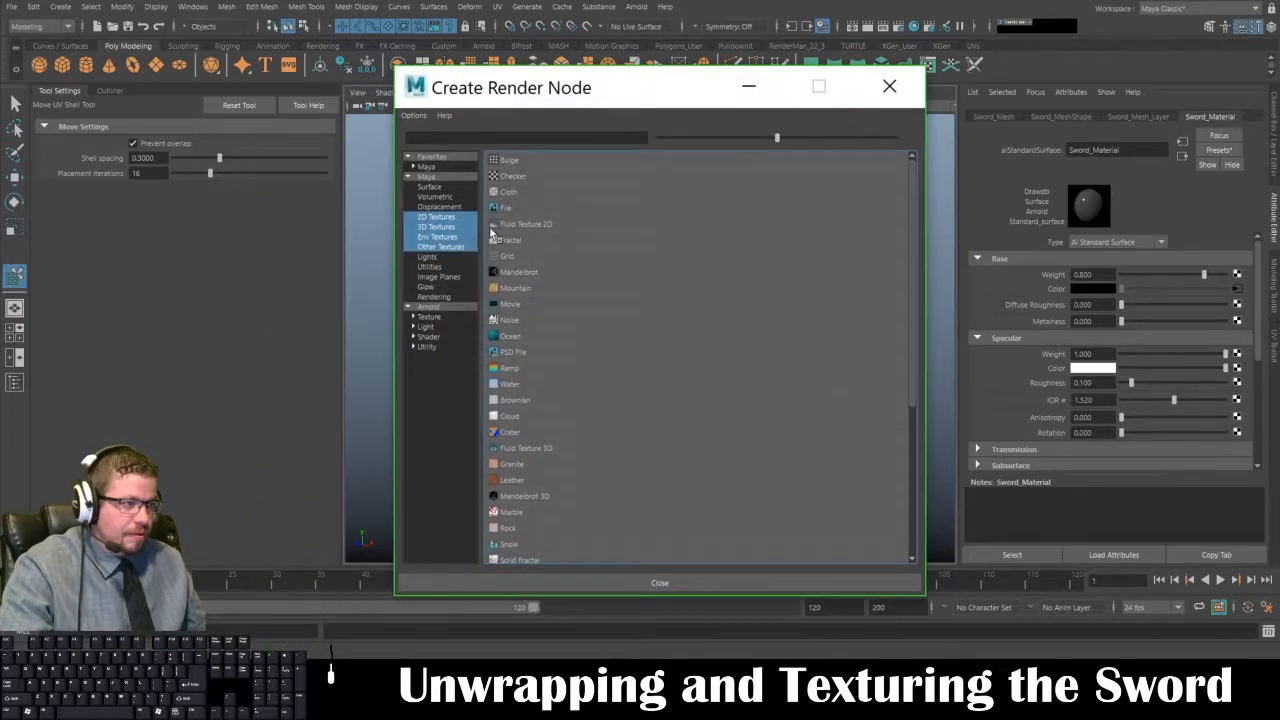
click(505, 208)
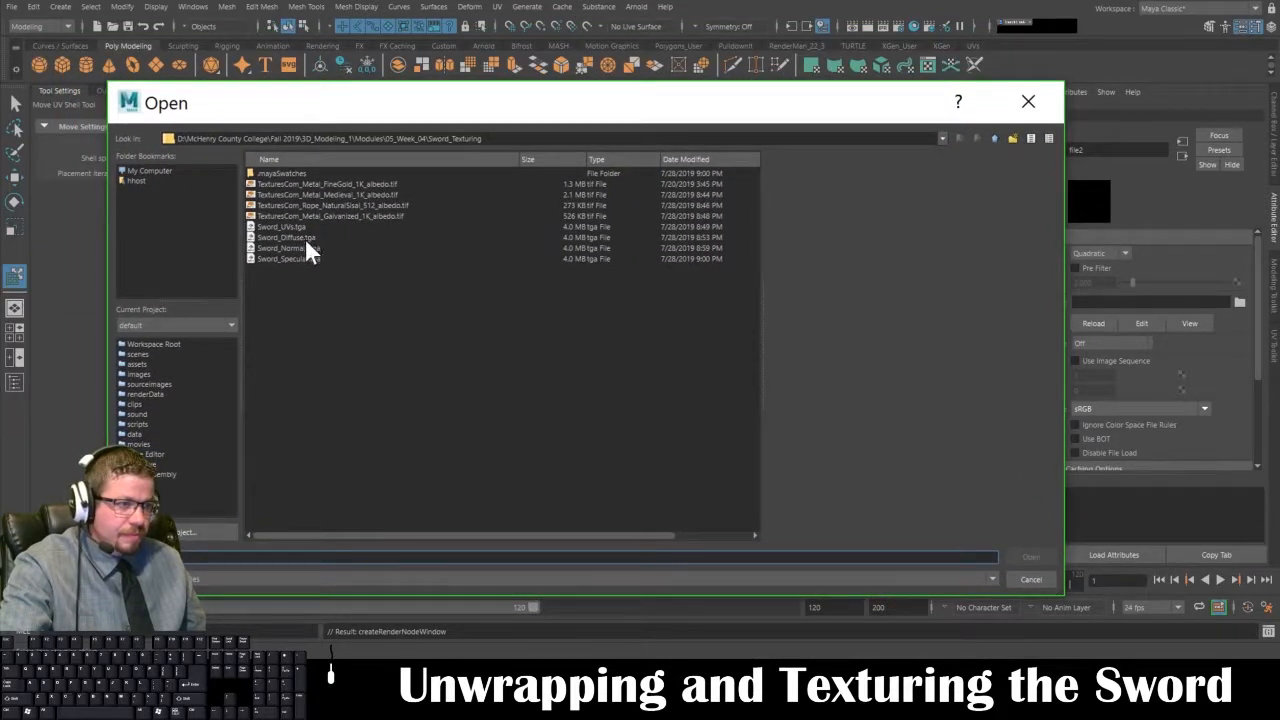
click(320, 258)
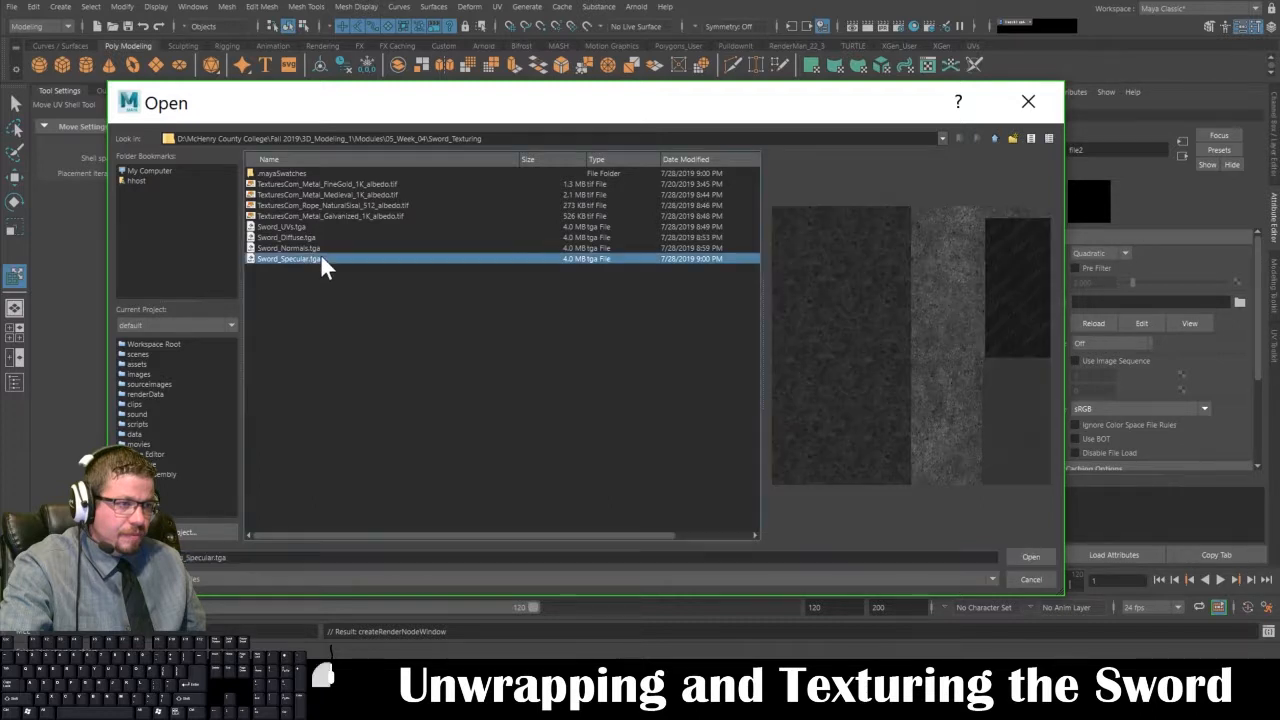
click(1031, 556)
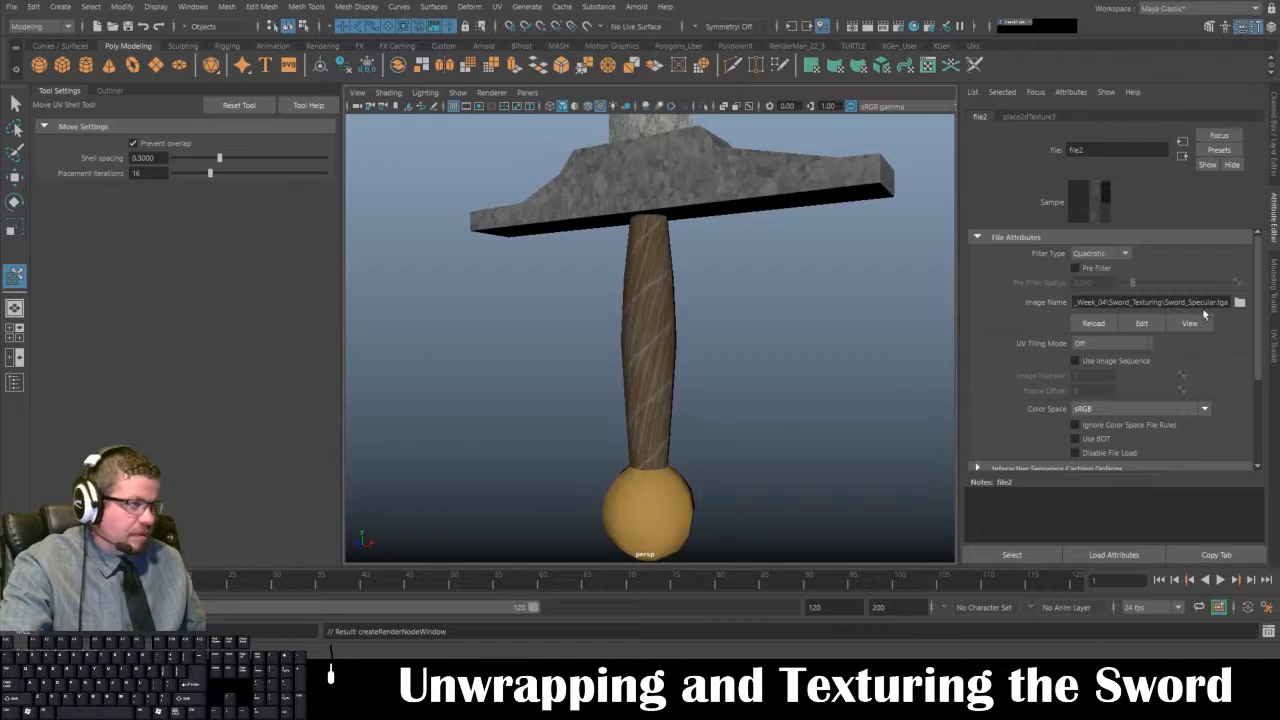
click(530, 92)
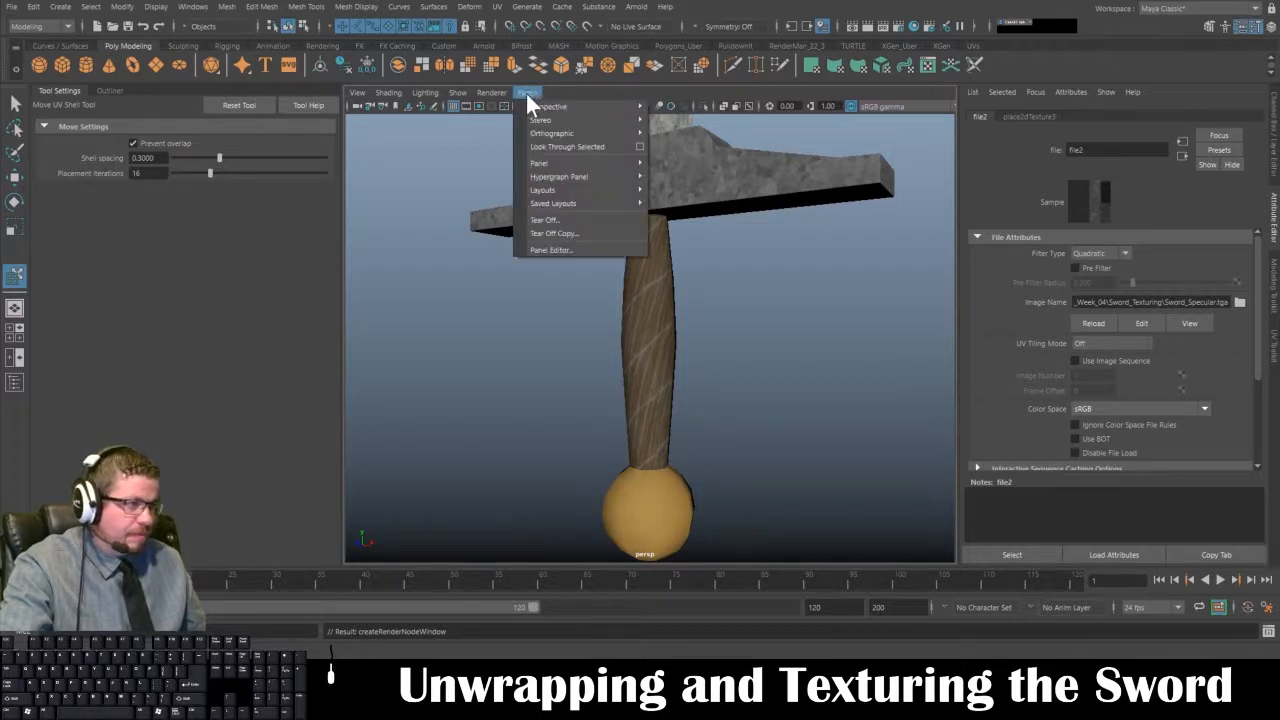
click(496, 93)
click(623, 297)
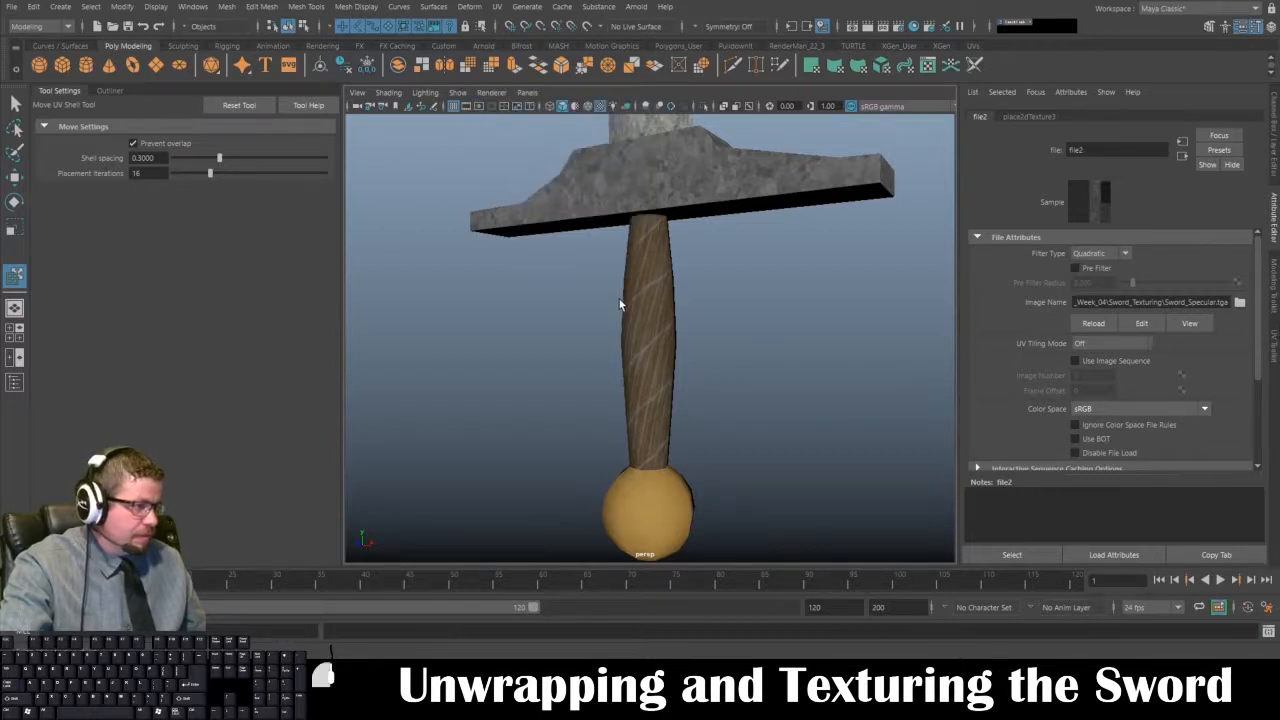
- Connect a file texture to Sword_Material's bump mapping under Geometry and use it as Tangent Space Normals
click(632, 236)
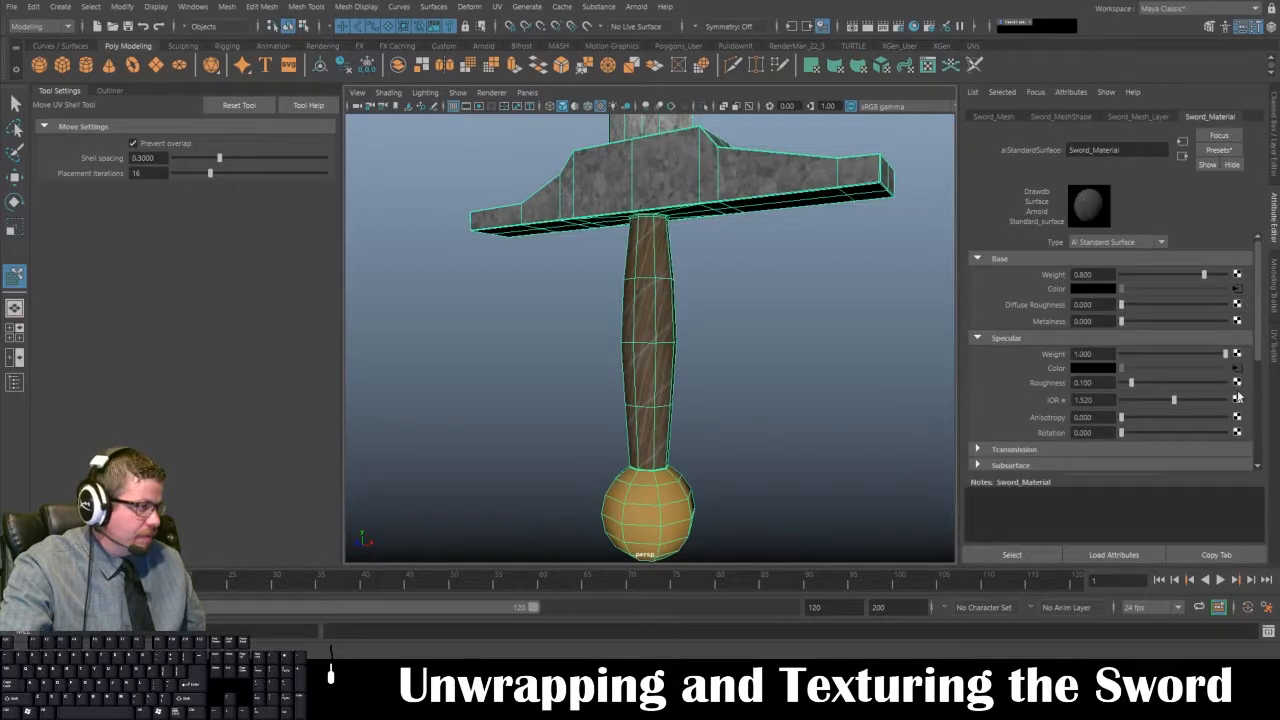
scroll(1070, 370, down, 3)
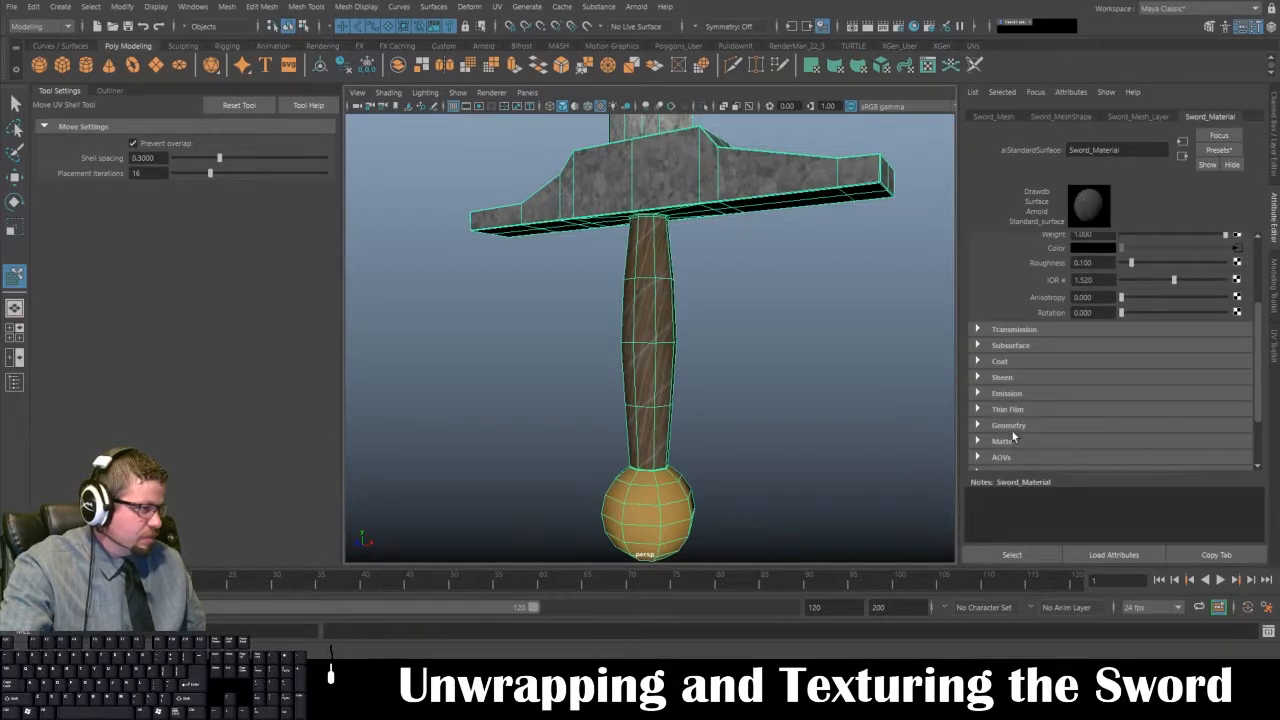
click(1058, 425)
scroll(1103, 415, down, 2)
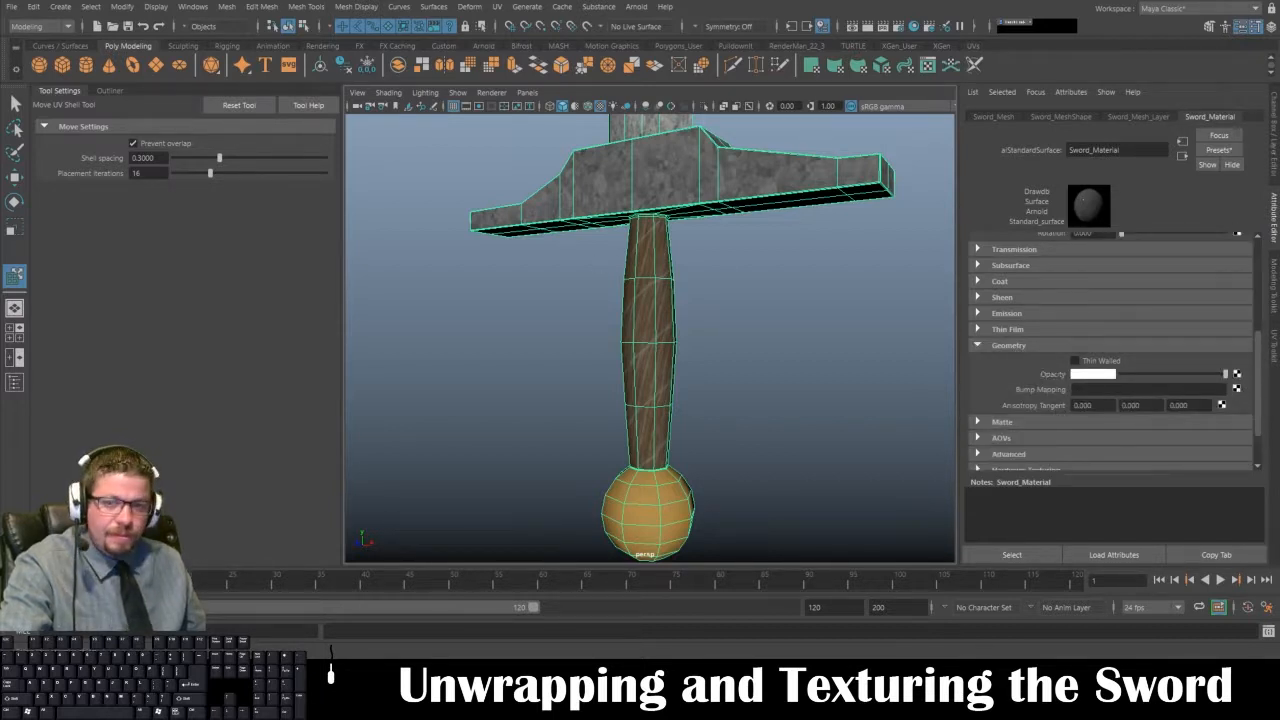
click(1236, 389)
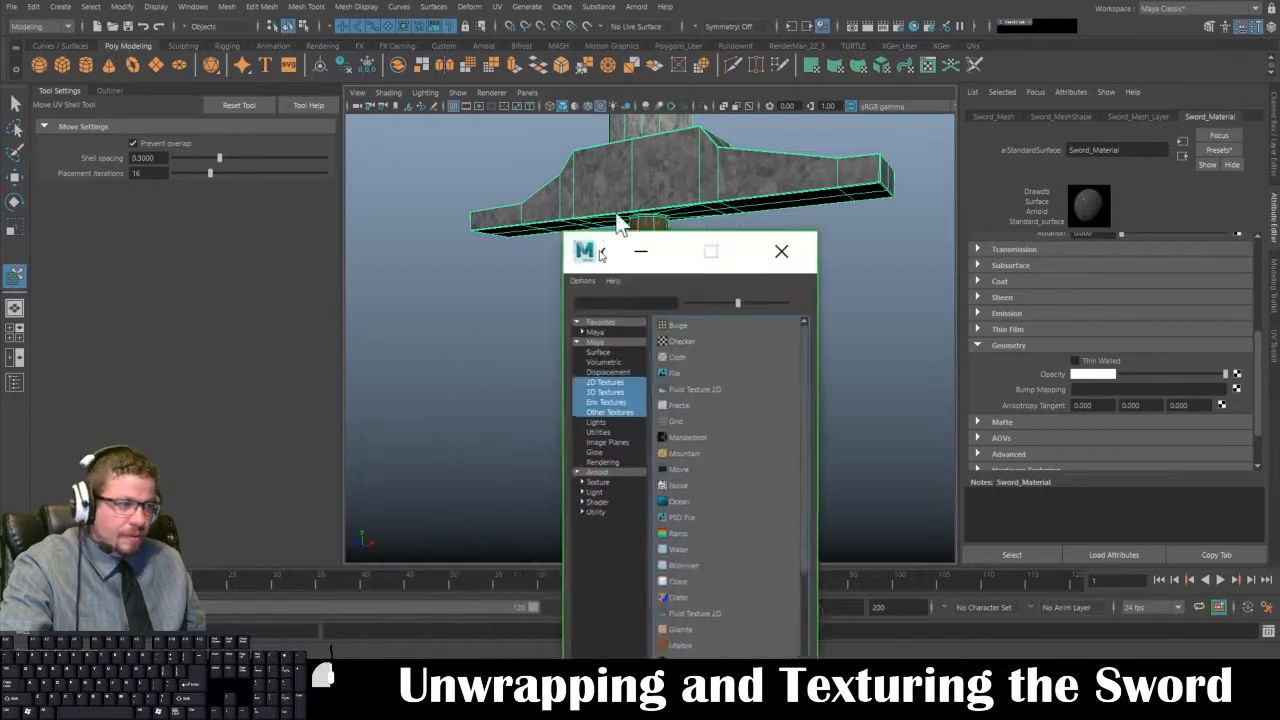
click(697, 229)
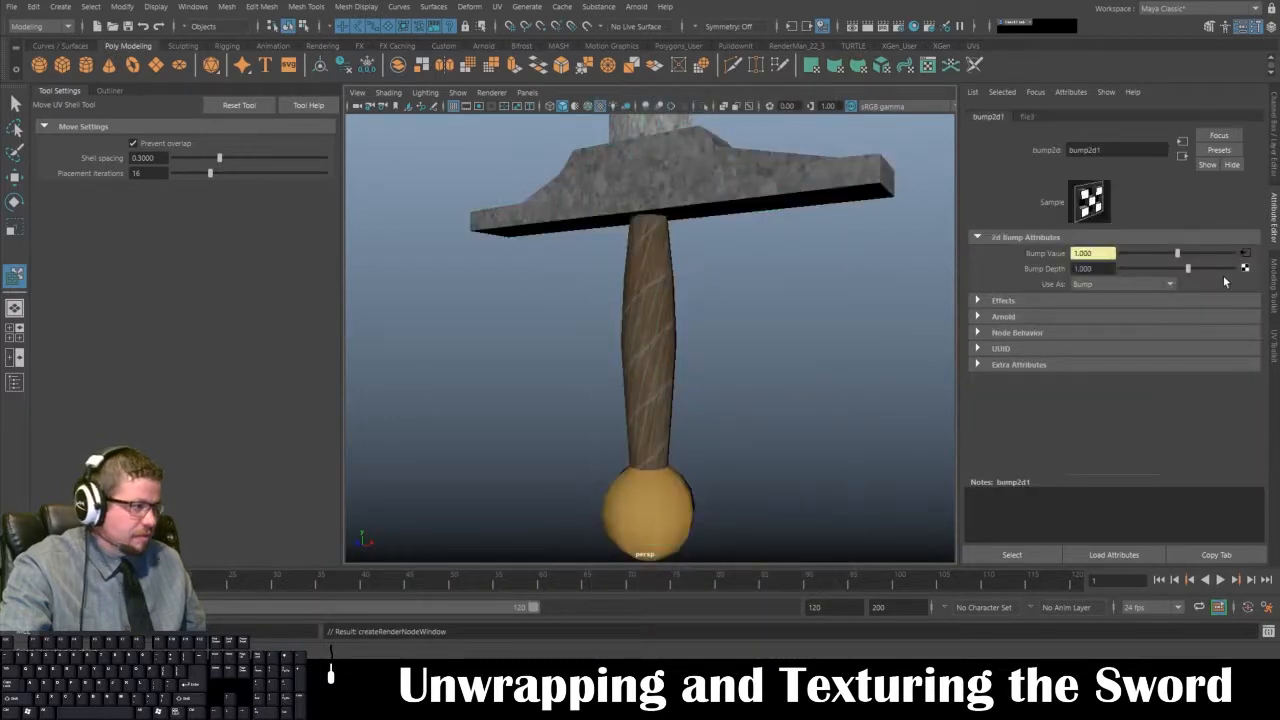
click(1158, 284)
click(1160, 314)
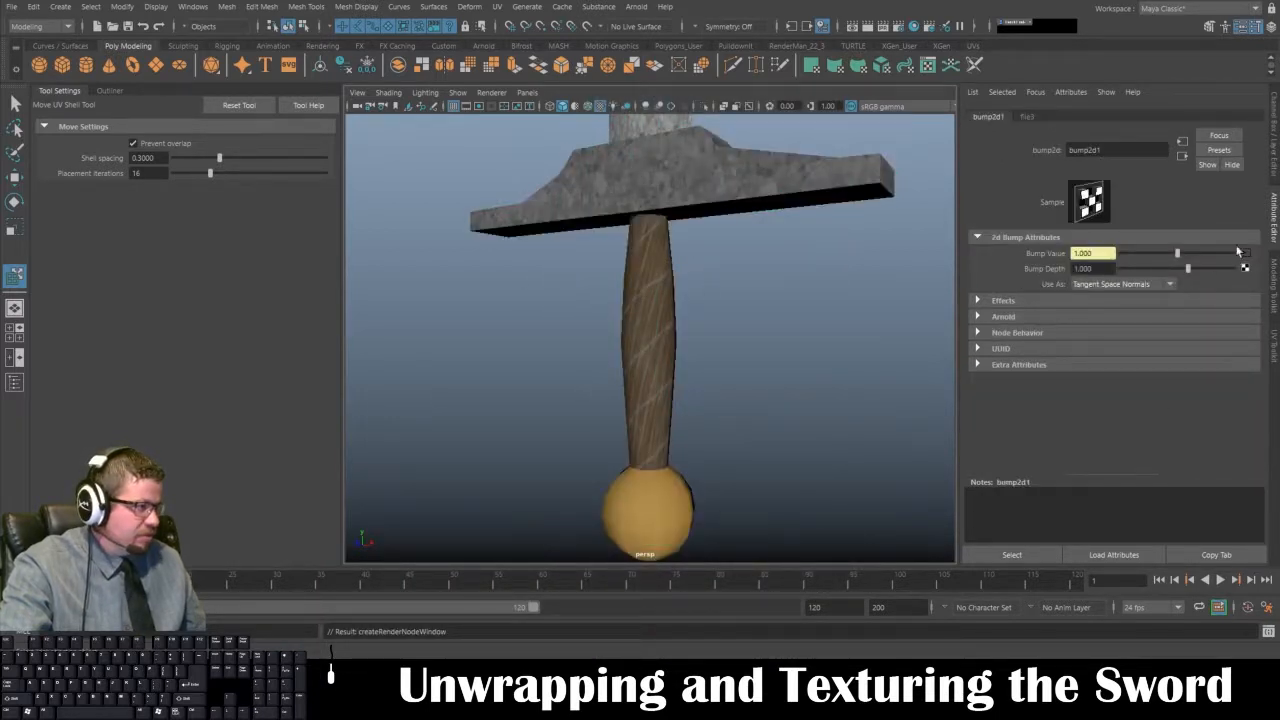
- Load Sword_Normals.tga into the bump map's file texture and inspect the sword from several angles
click(1027, 116)
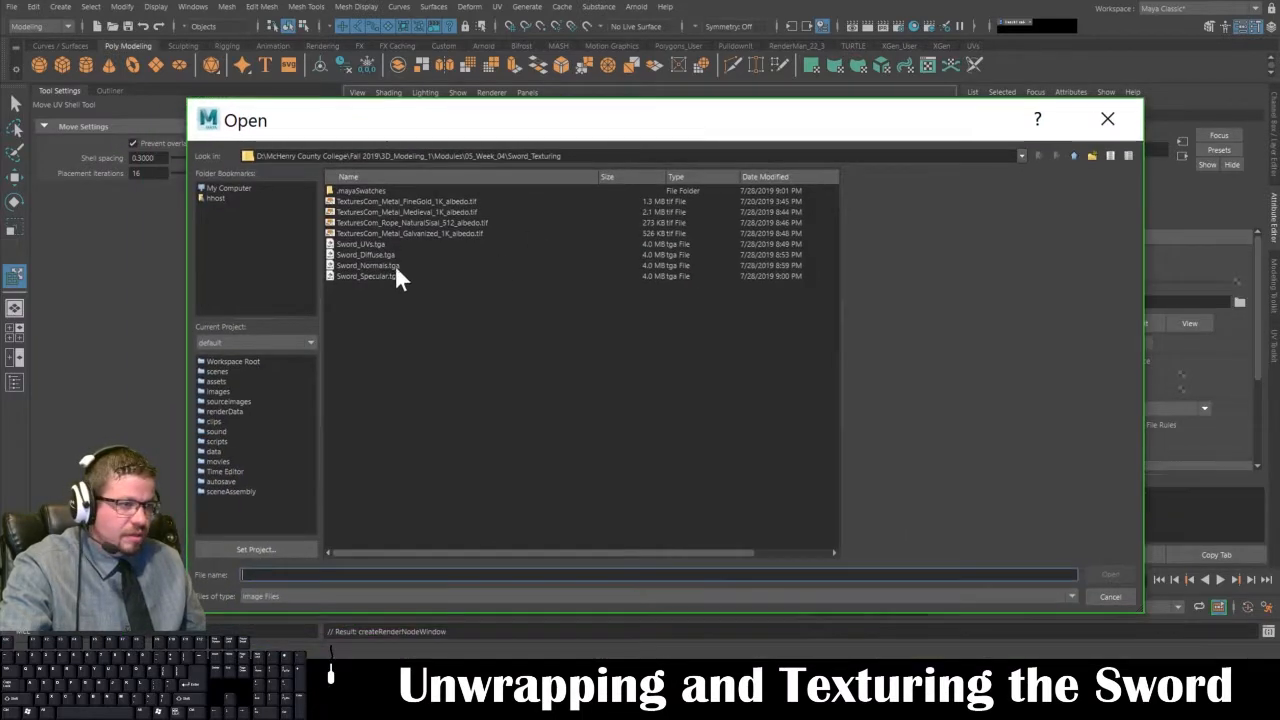
click(395, 265)
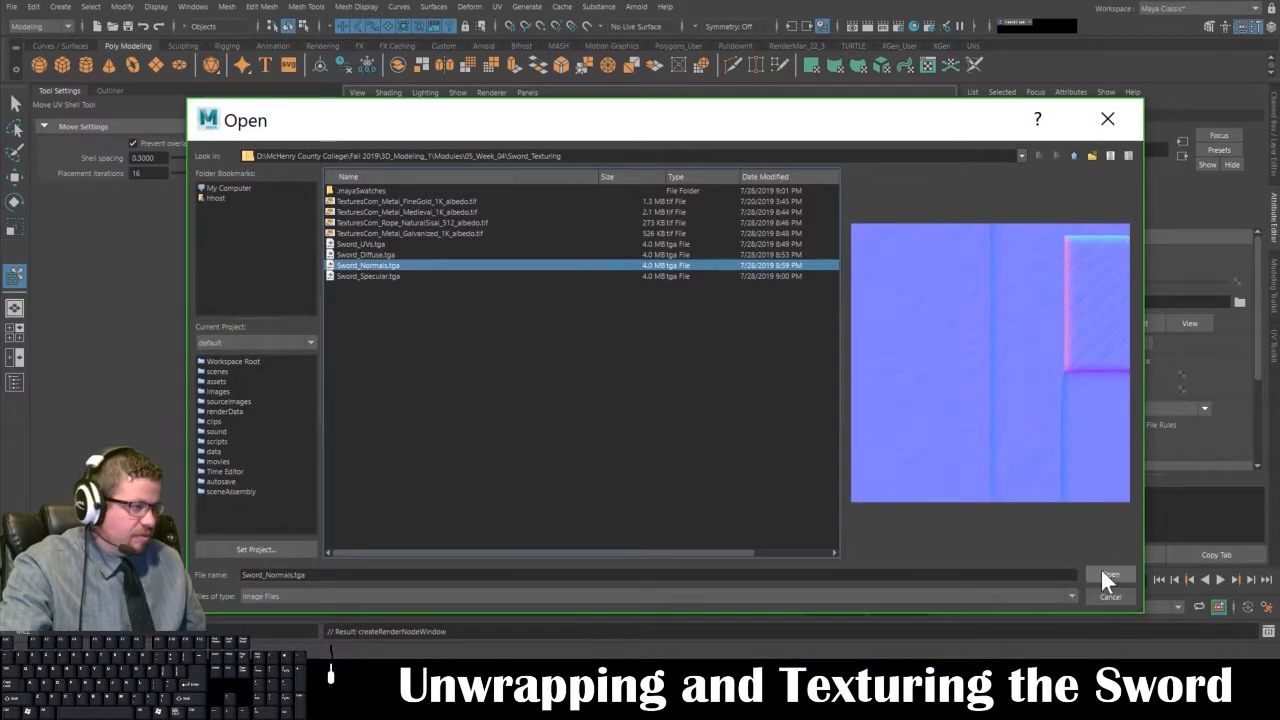
click(1106, 575)
click(726, 341)
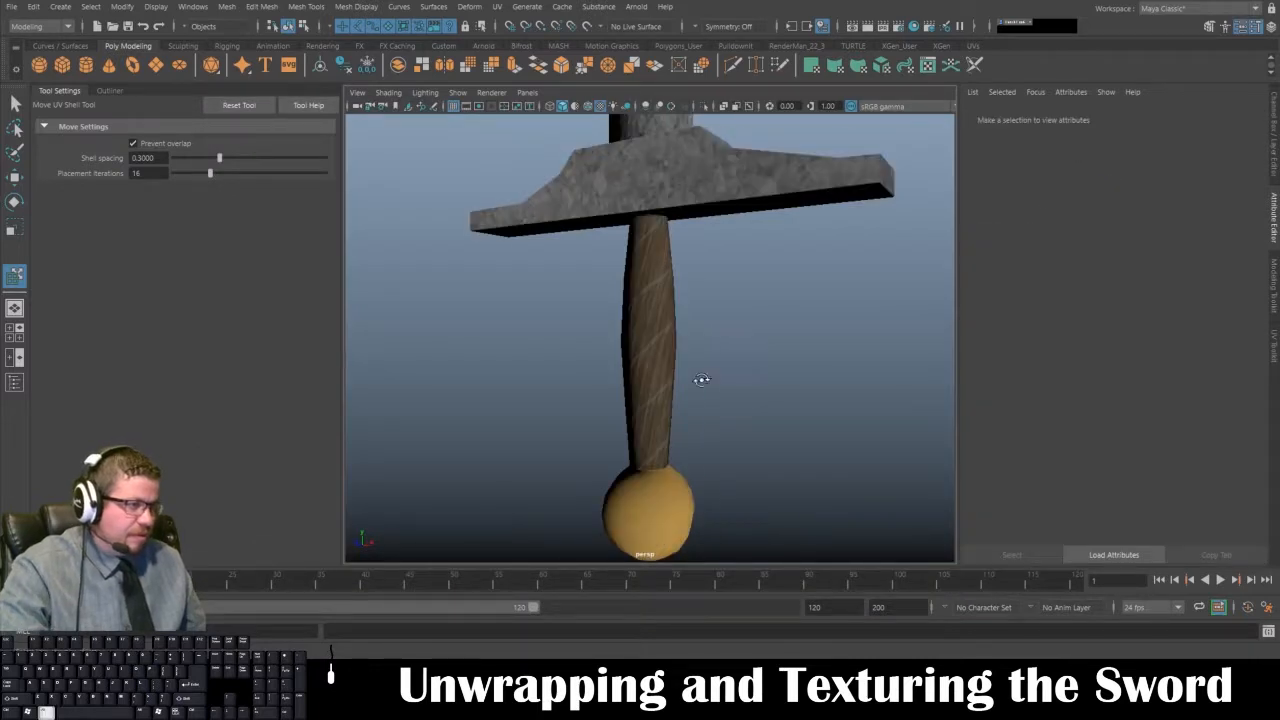
alt+drag(700, 378, 557, 381)
alt+right_drag(557, 381, 846, 473)
alt+drag(848, 473, 645, 291)
alt+right_drag(810, 400, 690, 350)
alt+drag(690, 350, 600, 371)
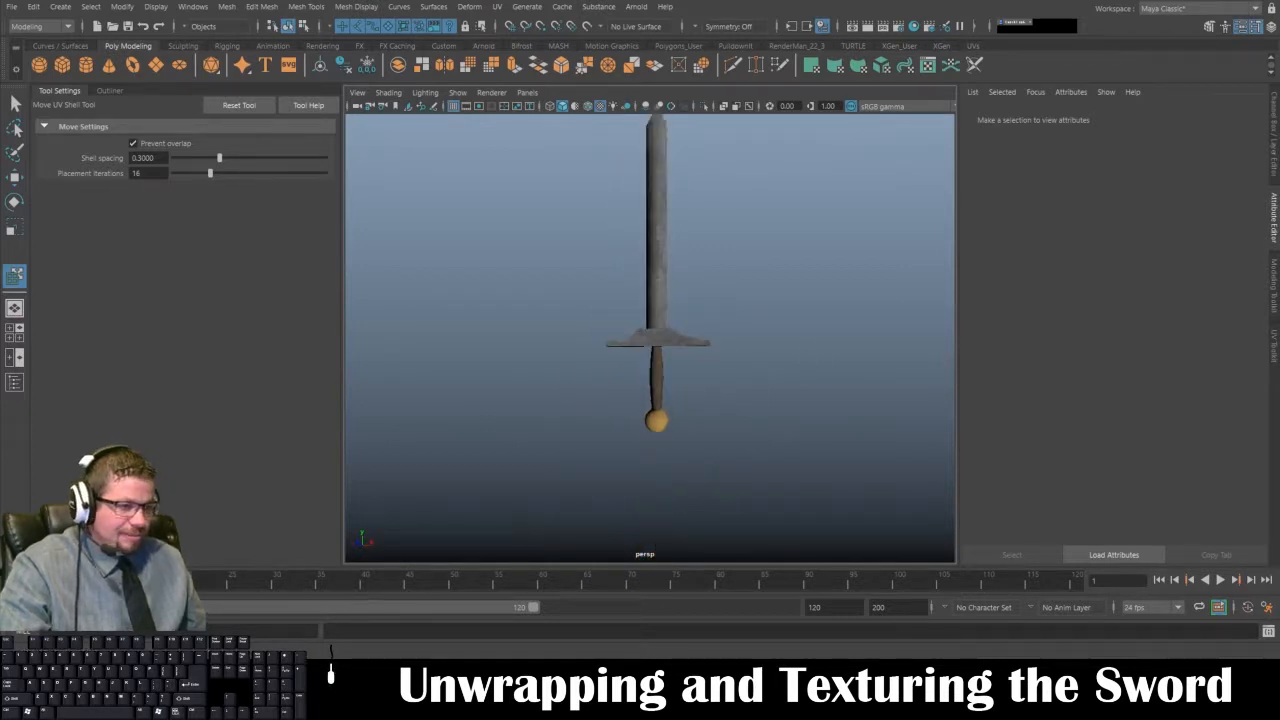
- Switch to Photoshop and hide the Normal group and the Sword_Specular layer in Sword_UVs.tga
key(alt+Tab)
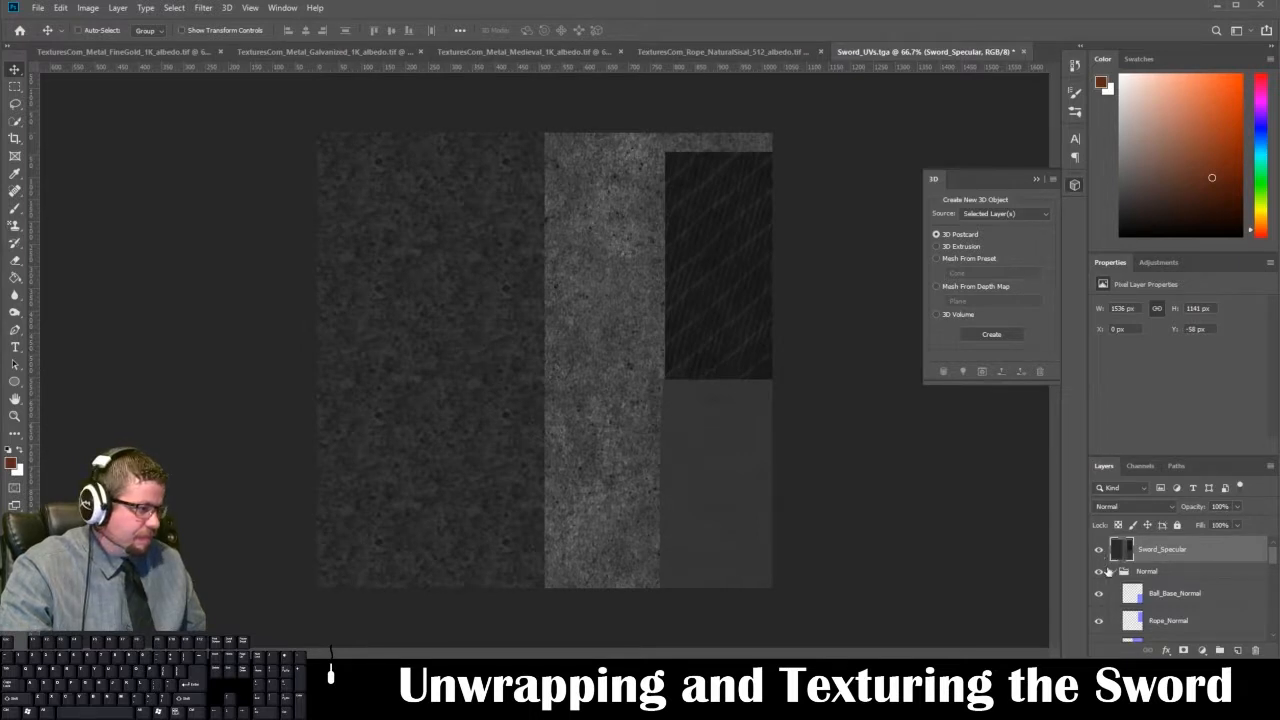
click(1114, 571)
click(1099, 549)
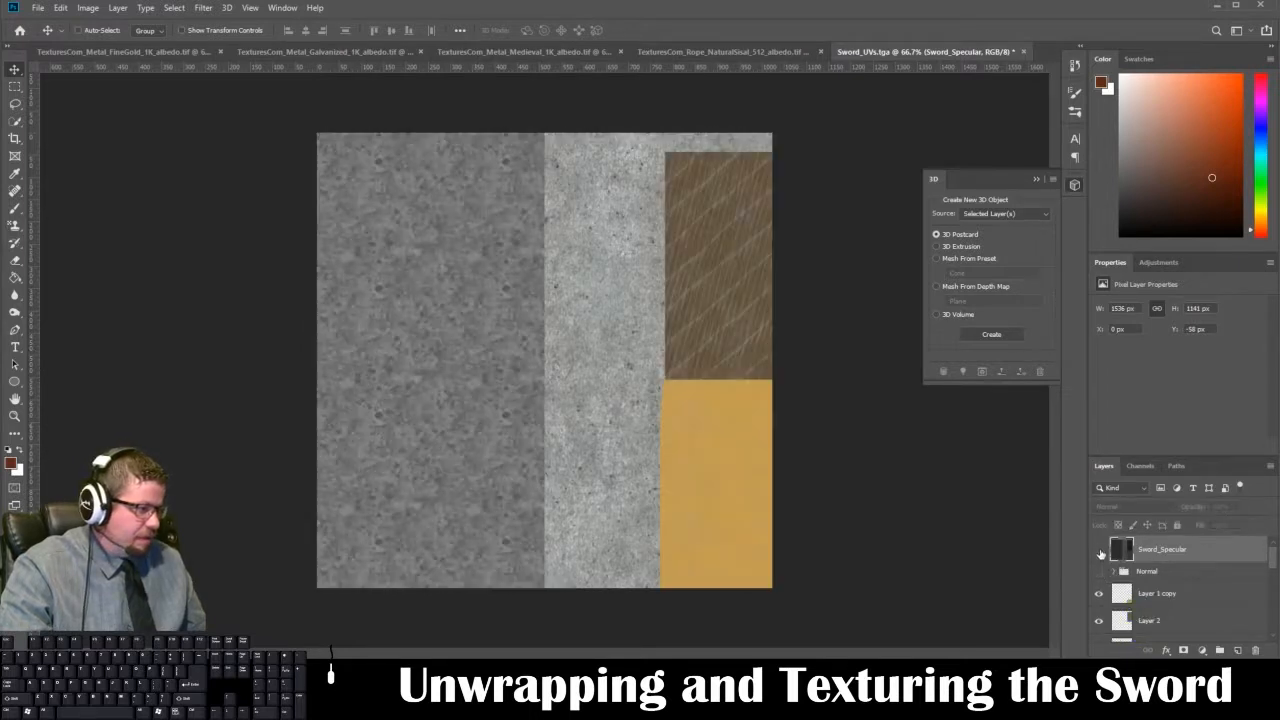
- Merge Layer 3 and all its copies, the guard's metal tiles, into a single layer
scroll(1101, 553, down, 2)
scroll(1165, 590, up, 1)
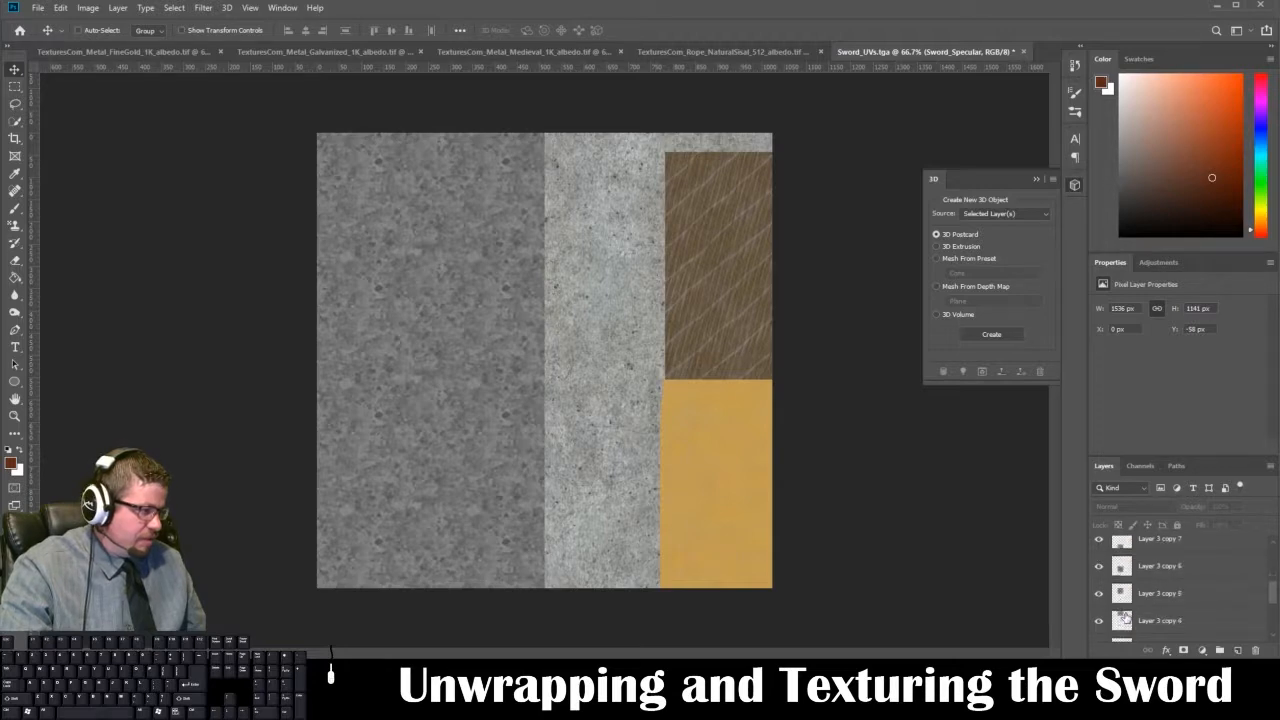
scroll(1126, 616, down, 3)
scroll(1126, 618, down, 2)
scroll(1126, 615, up, 3)
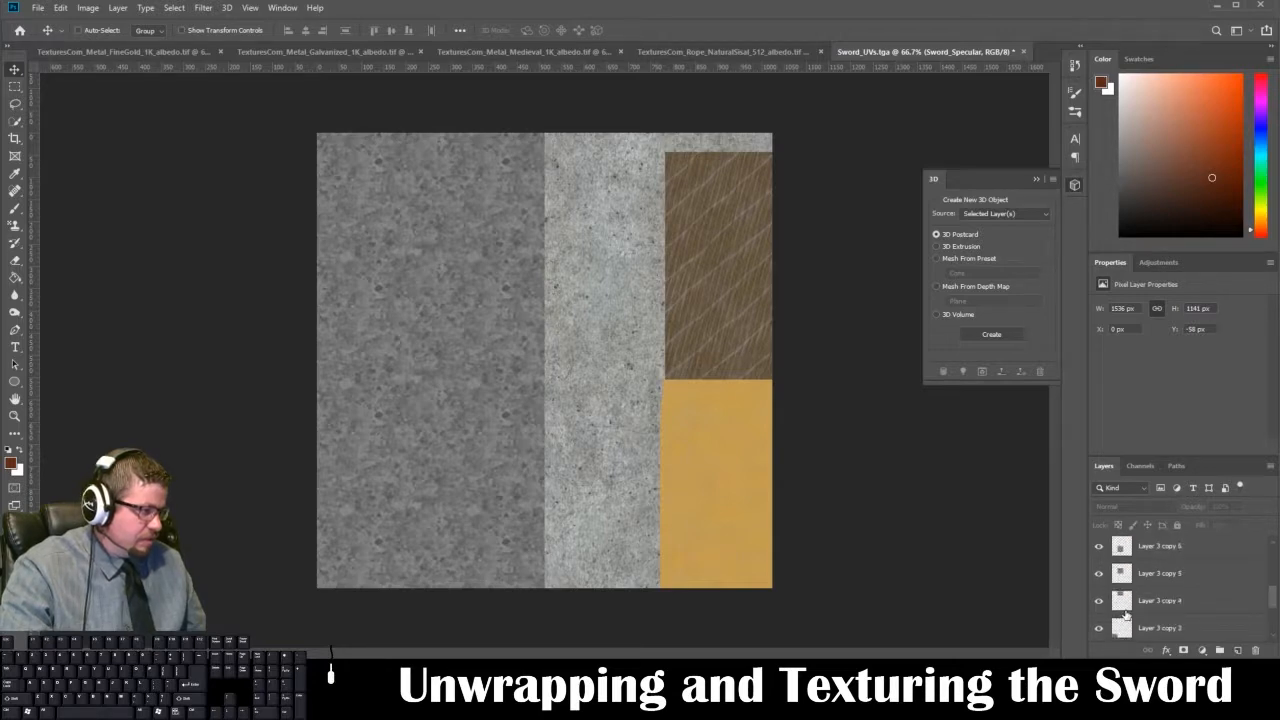
scroll(1126, 615, down, 1)
click(1150, 600)
scroll(1153, 608, up, 2)
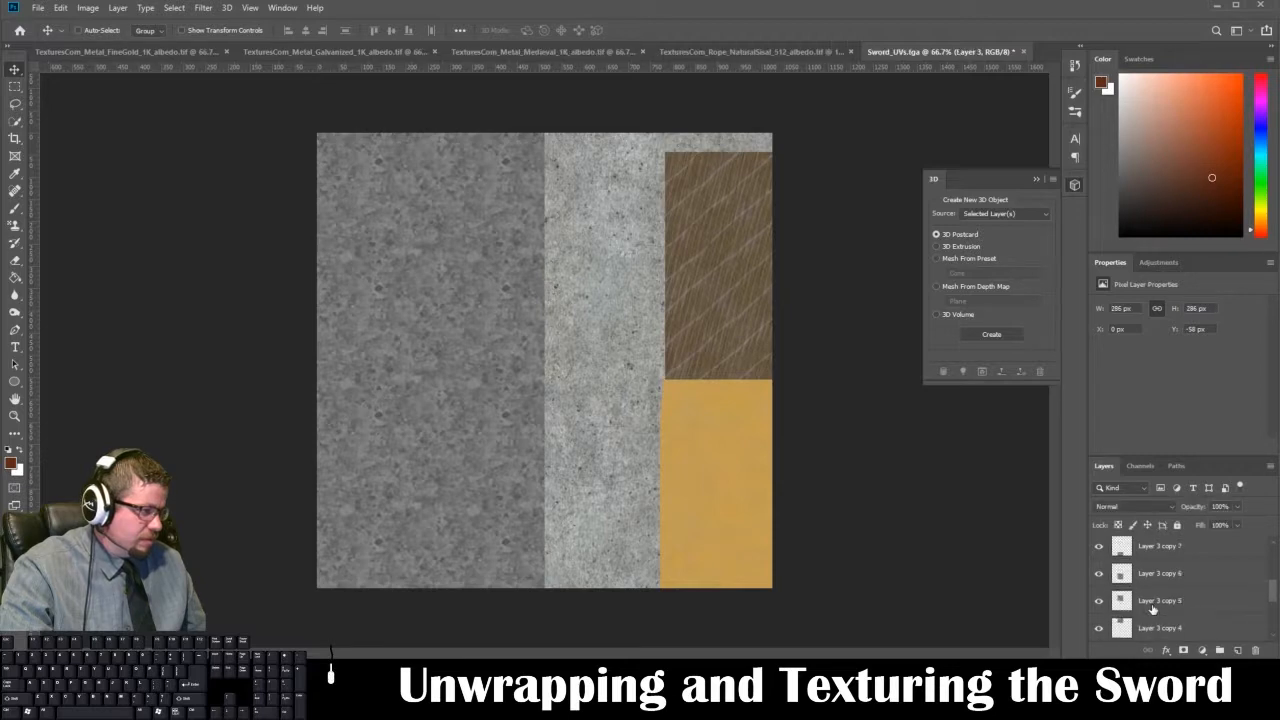
shift+click(1150, 603)
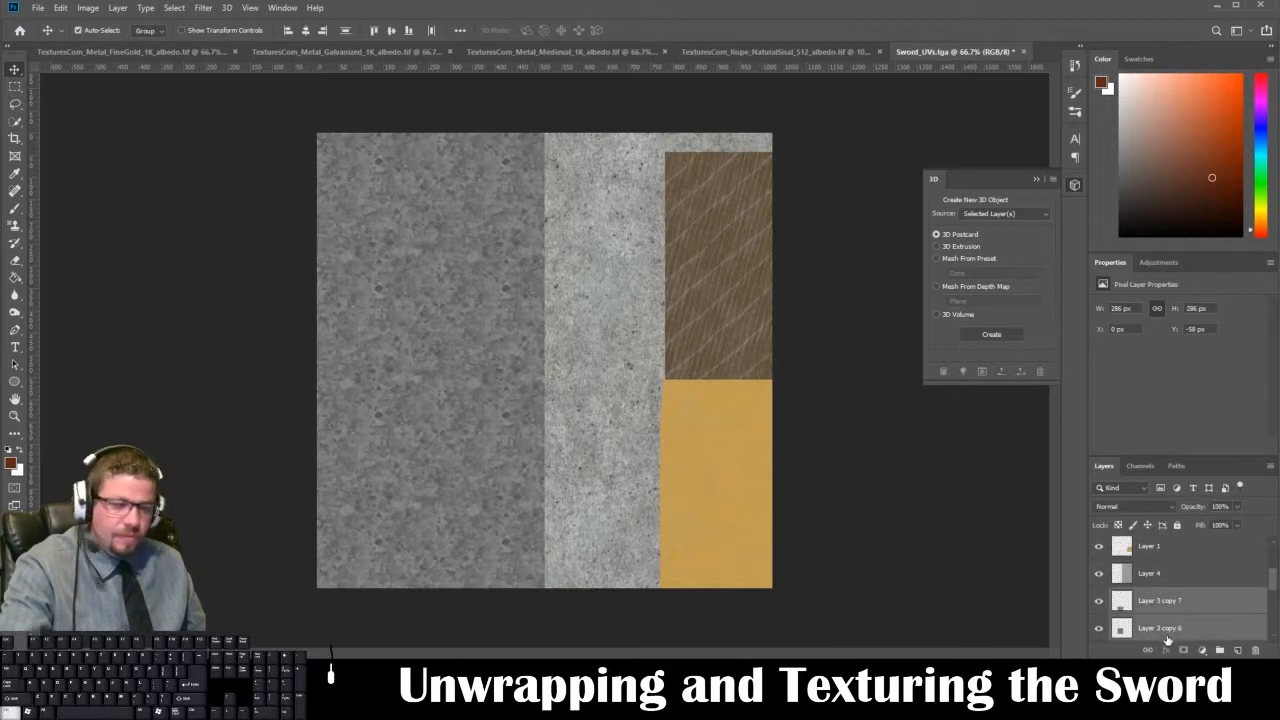
key(ctrl+e)
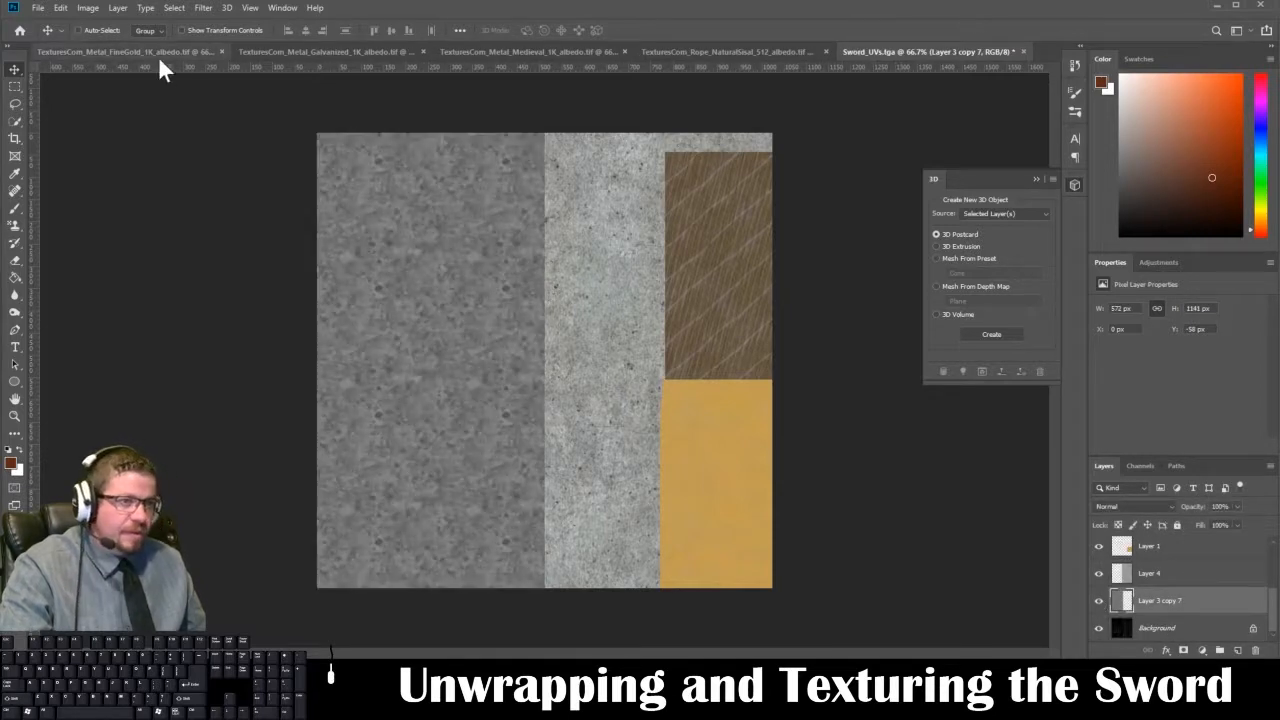
- Darken the merged guard metal layer with Brightness/Contrast, using brightness -92 and contrast about 51
click(88, 8)
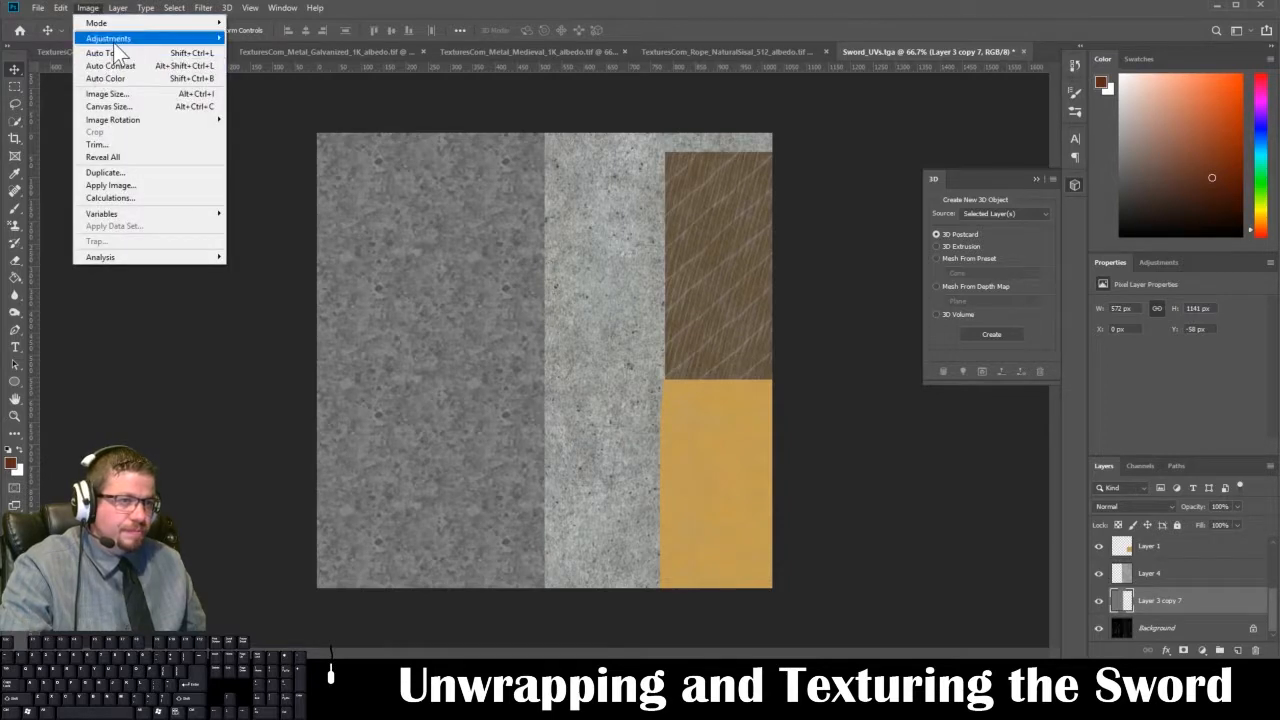
mouse_move(100, 37)
click(273, 42)
drag(184, 189, 200, 223)
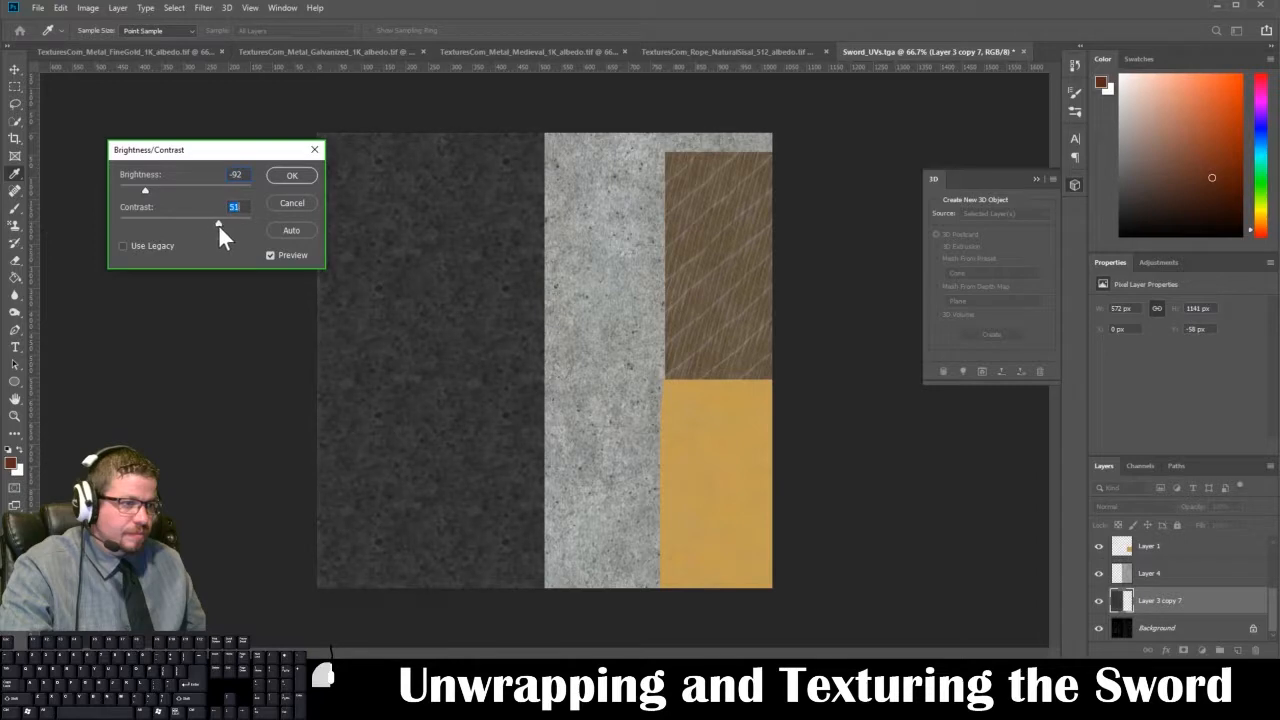
click(286, 177)
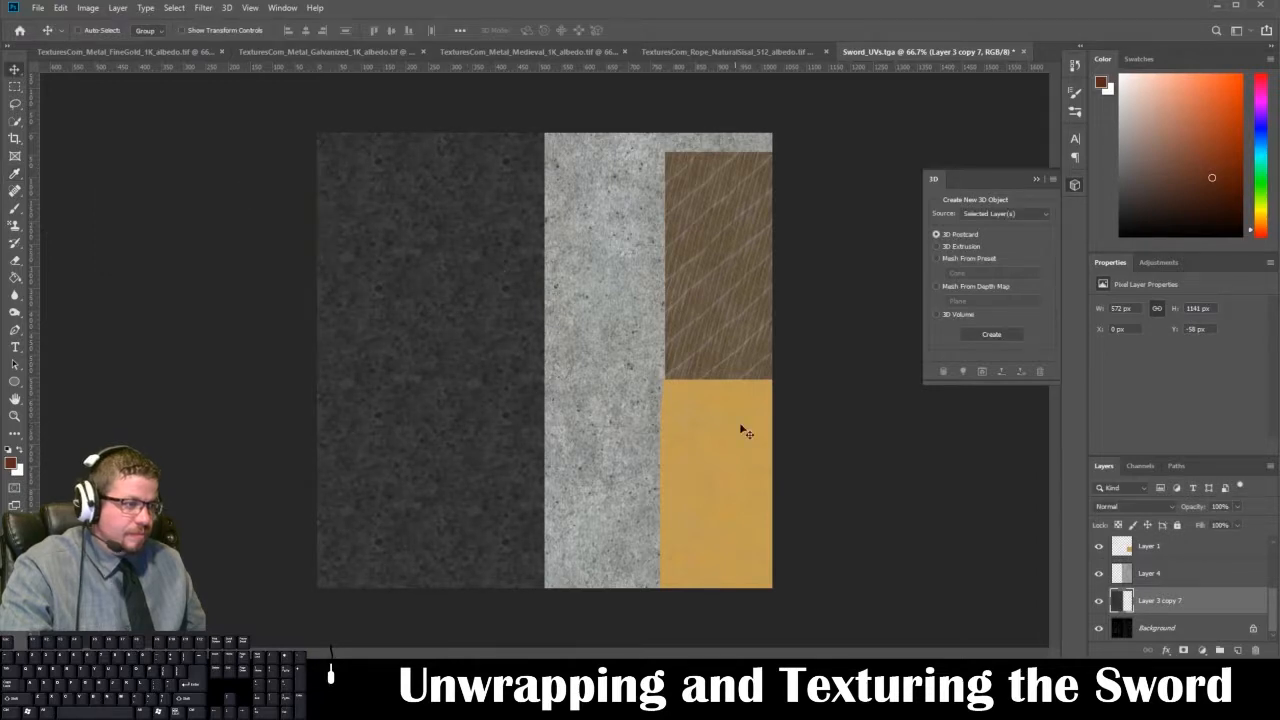
- Save the darkened texture as a 32 bits/pixel Targa without alpha channels, overwriting Sword_Diffuse.tga
key(ctrl+shift+s)
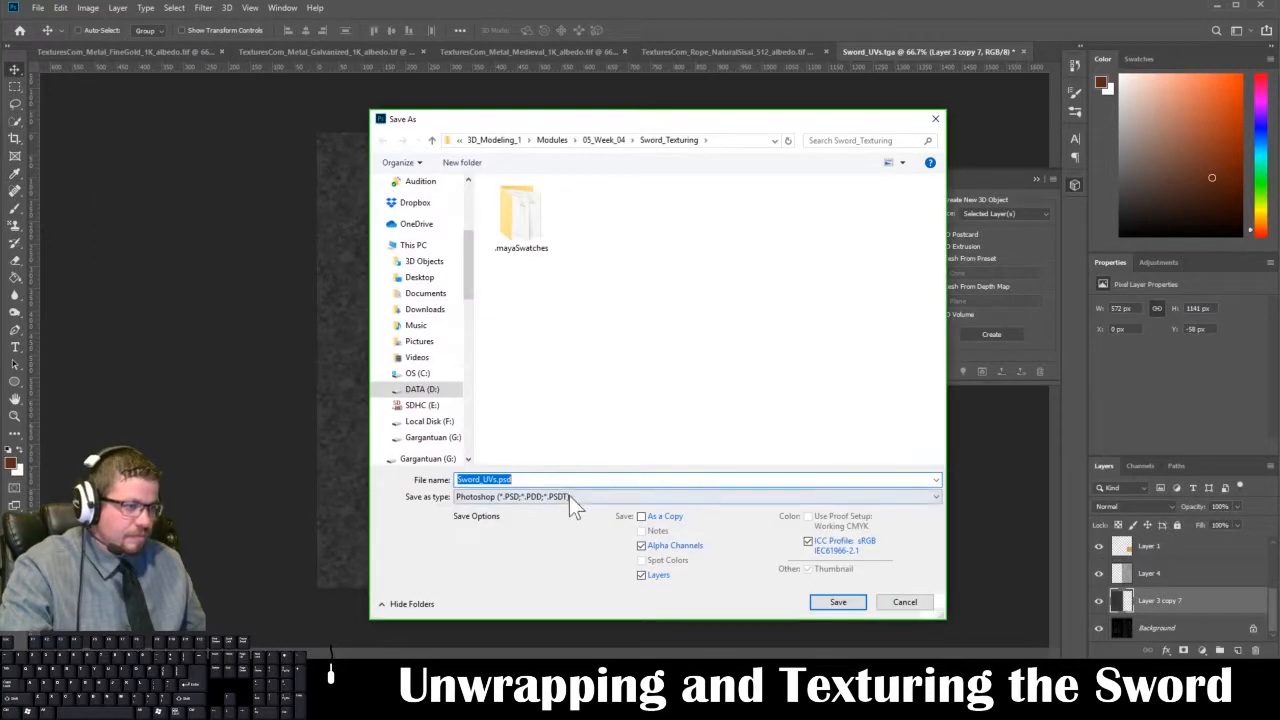
click(569, 496)
click(540, 481)
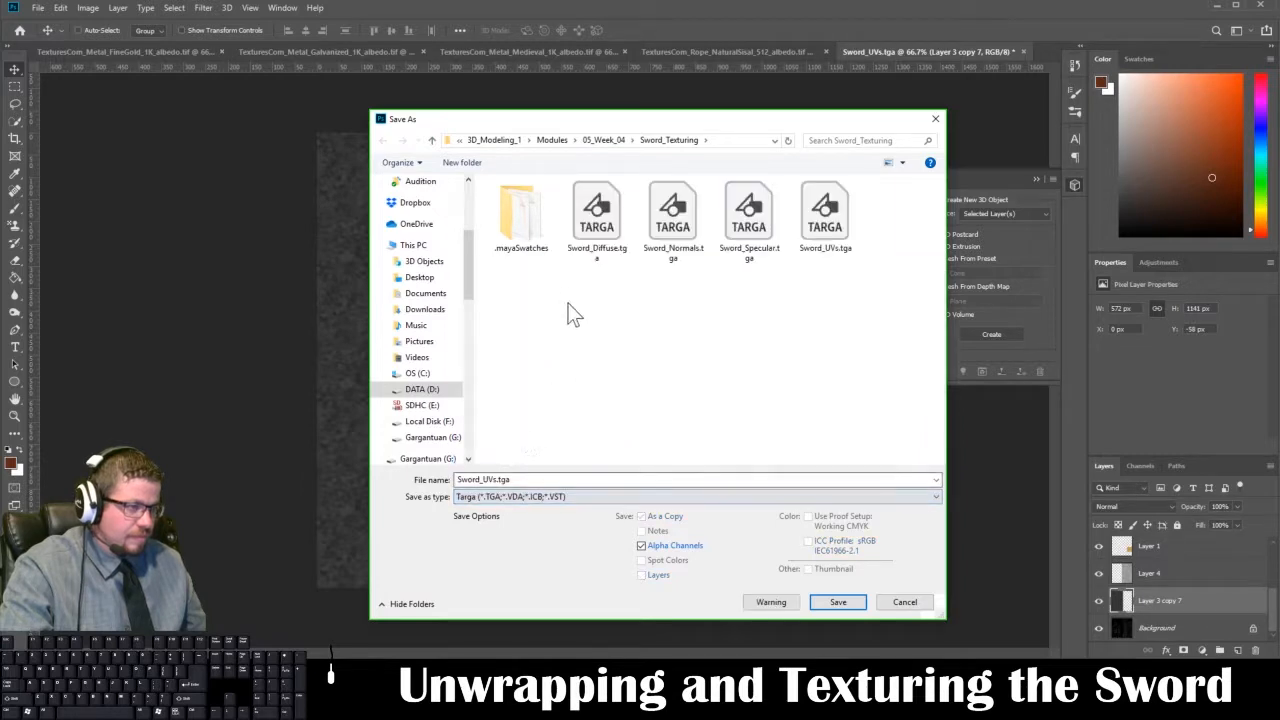
click(605, 258)
click(680, 550)
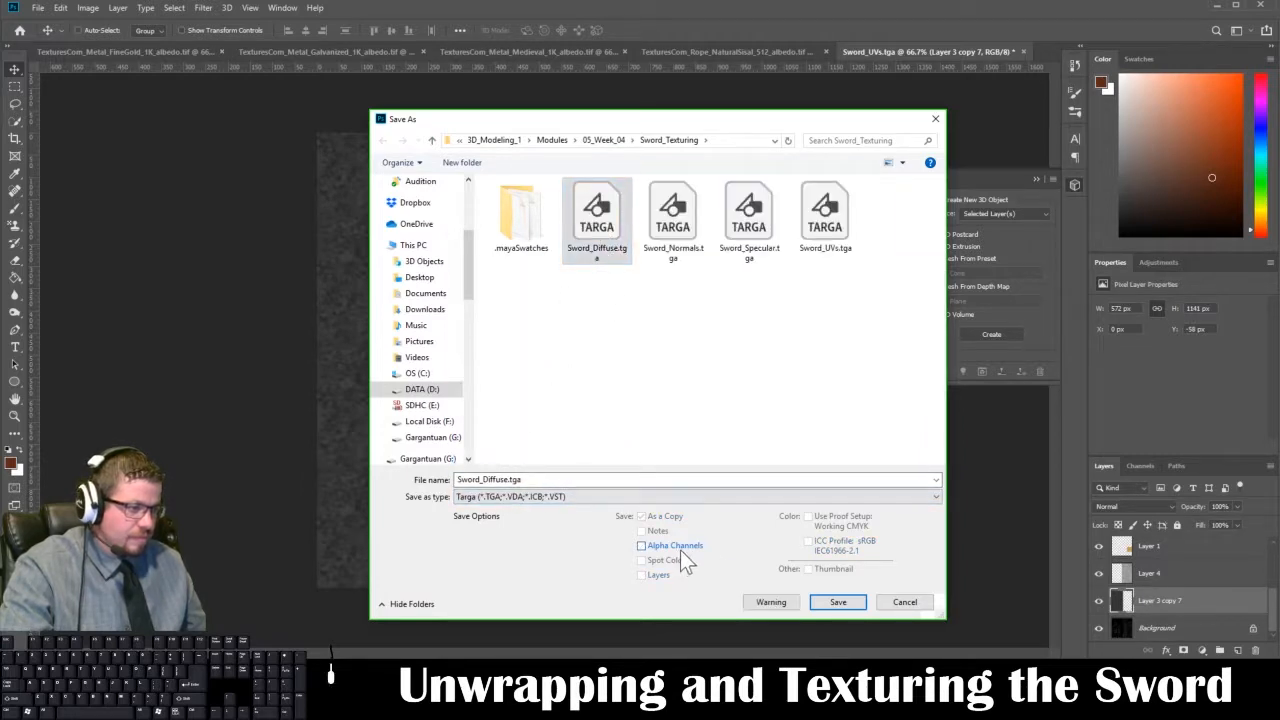
click(836, 602)
click(670, 320)
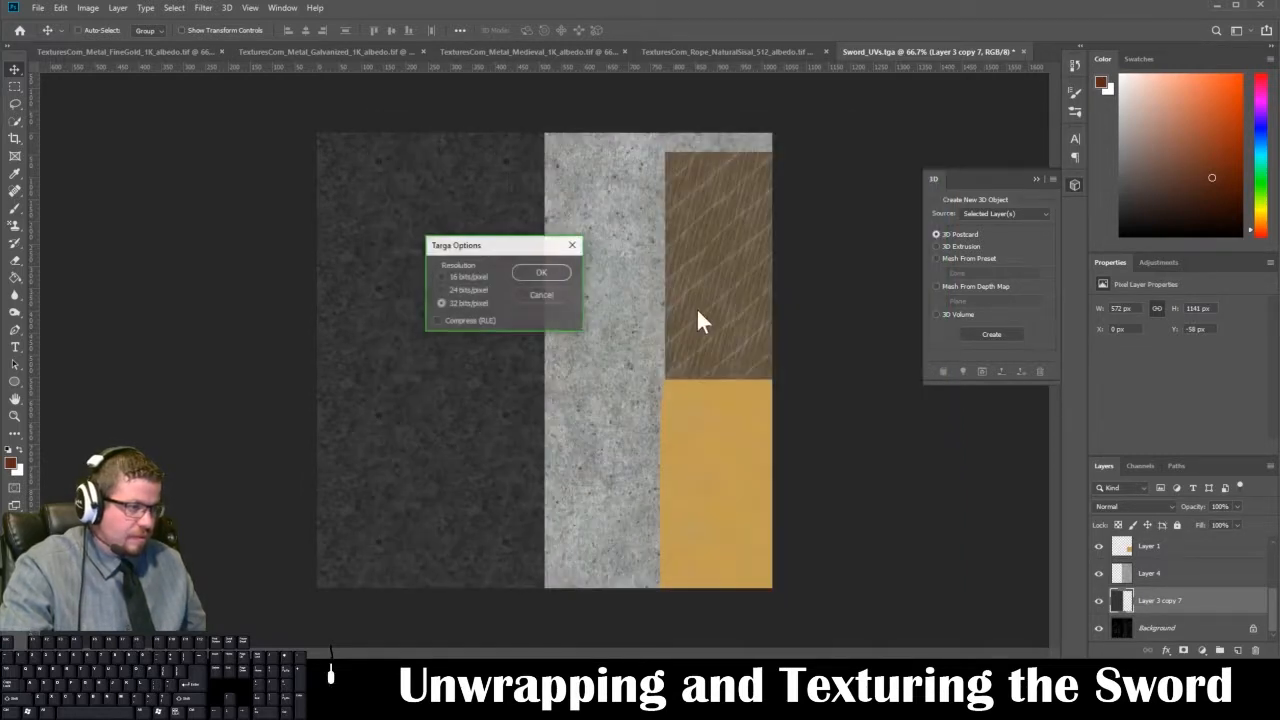
key(Return)
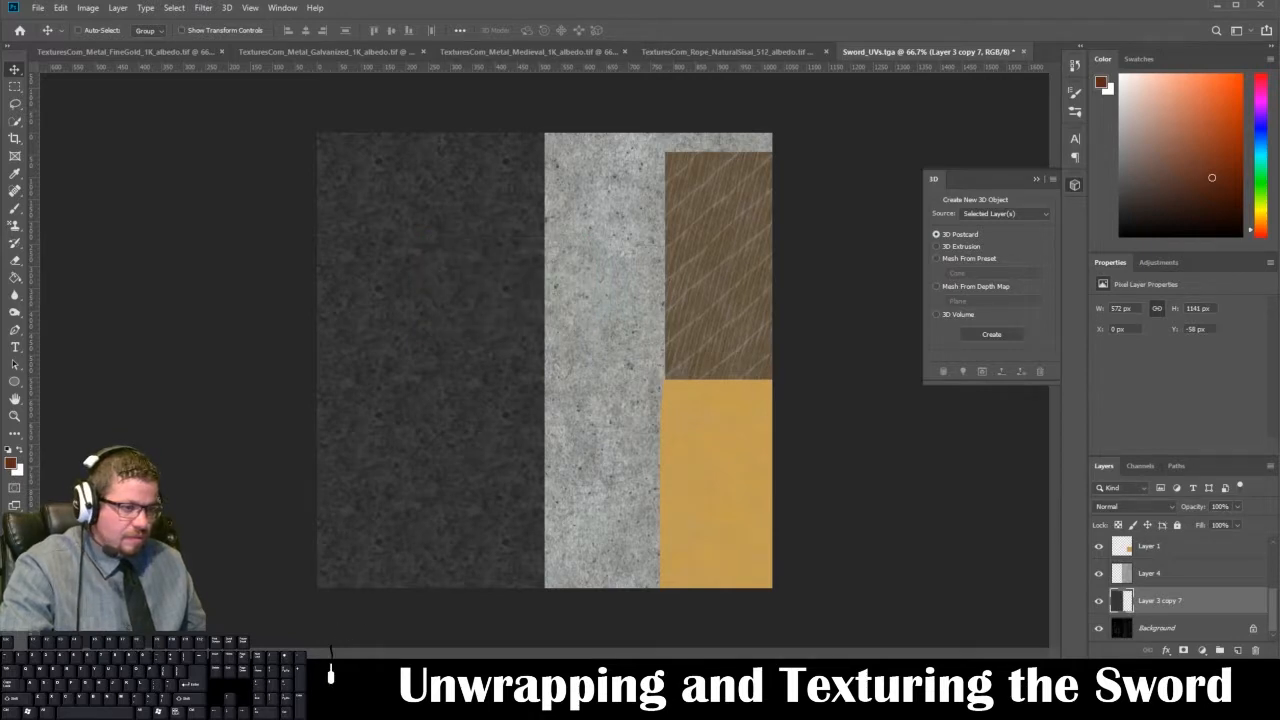
- Switch to Maya and reload Sword_Diffuse.tga in the file texture on Sword_Material's base color
click(441, 552)
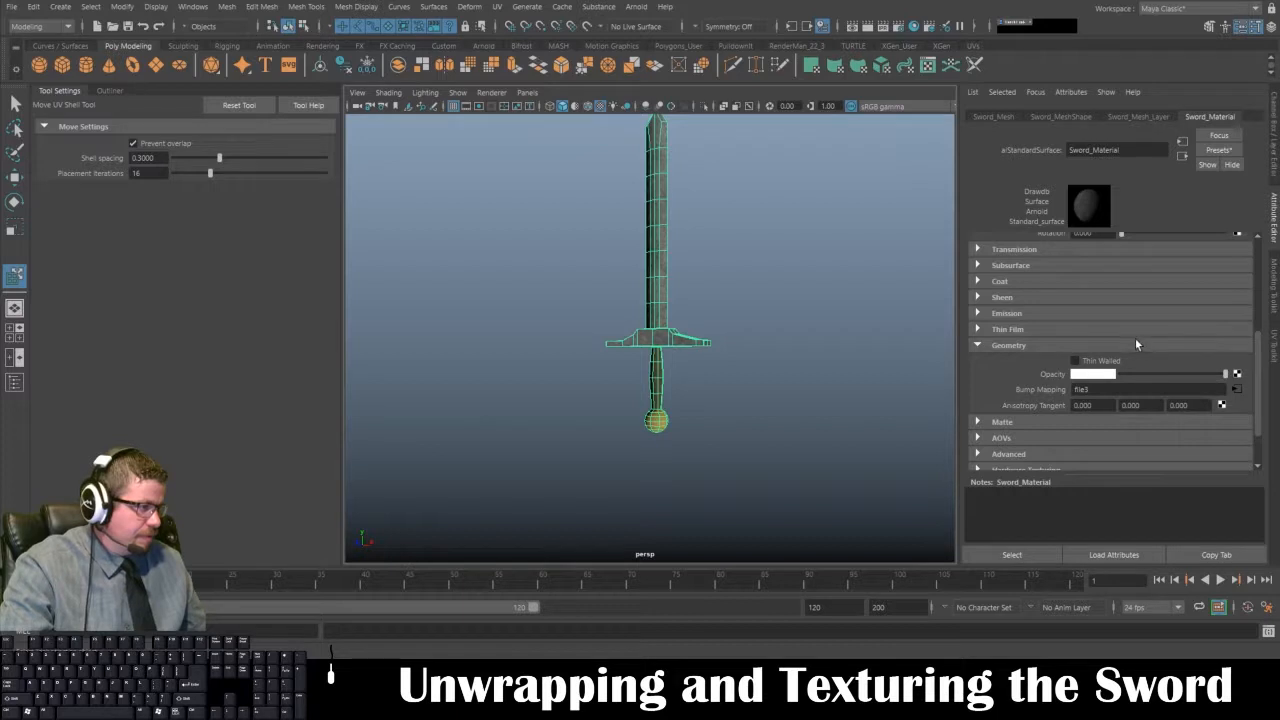
click(786, 357)
click(689, 330)
scroll(1232, 313, up, 3)
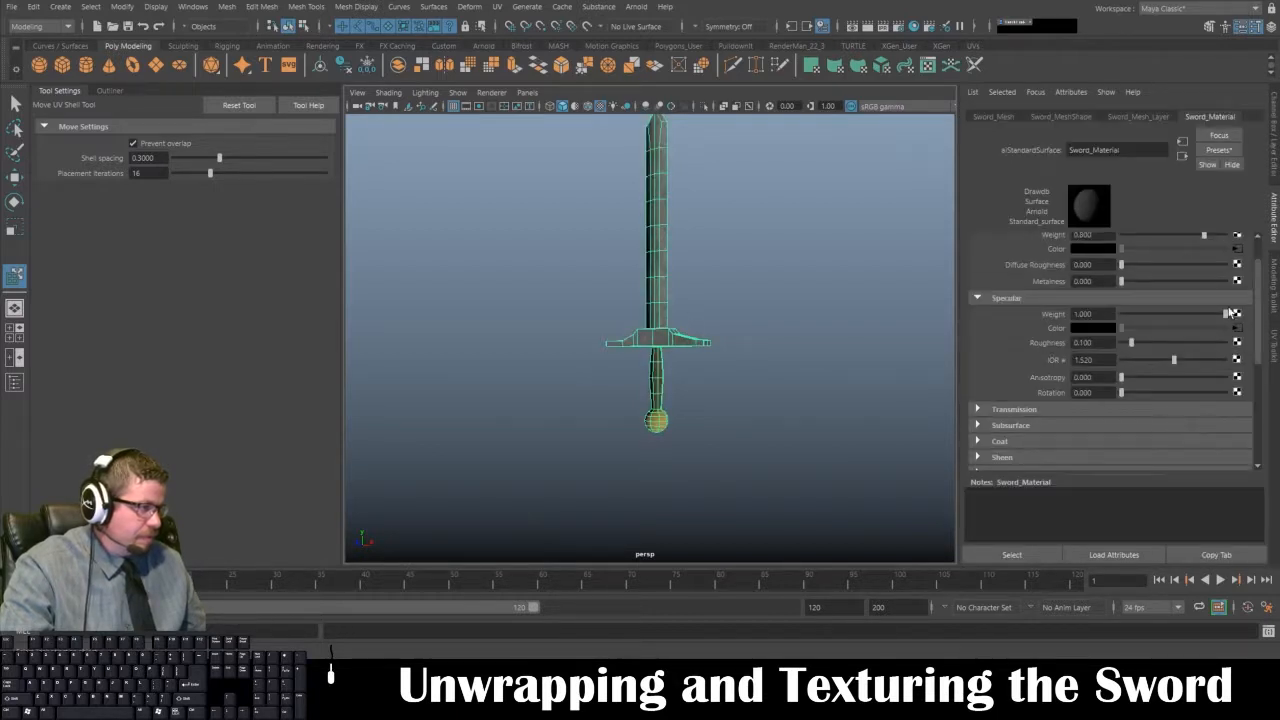
click(1237, 248)
click(813, 303)
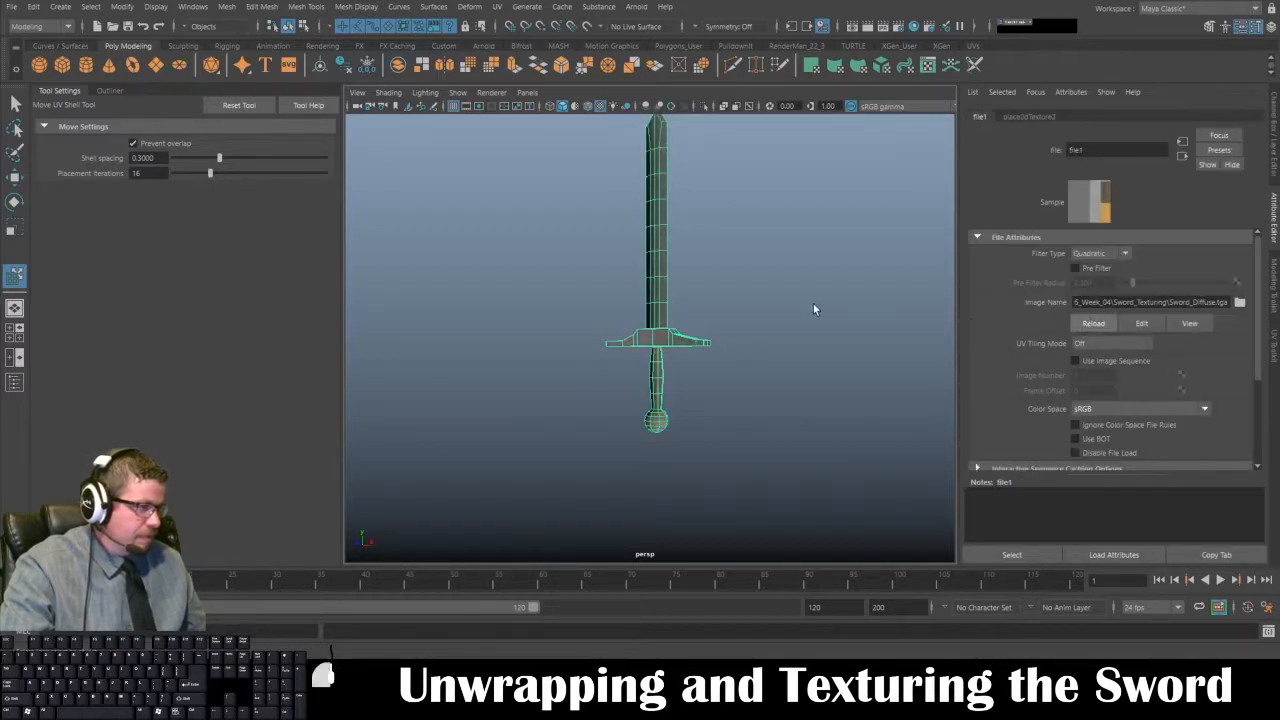
click(733, 320)
- Examine the updated diffuse texture on the sword's guard, grip, pommel and blade from several angles and distances
alt+drag(733, 320, 690, 260)
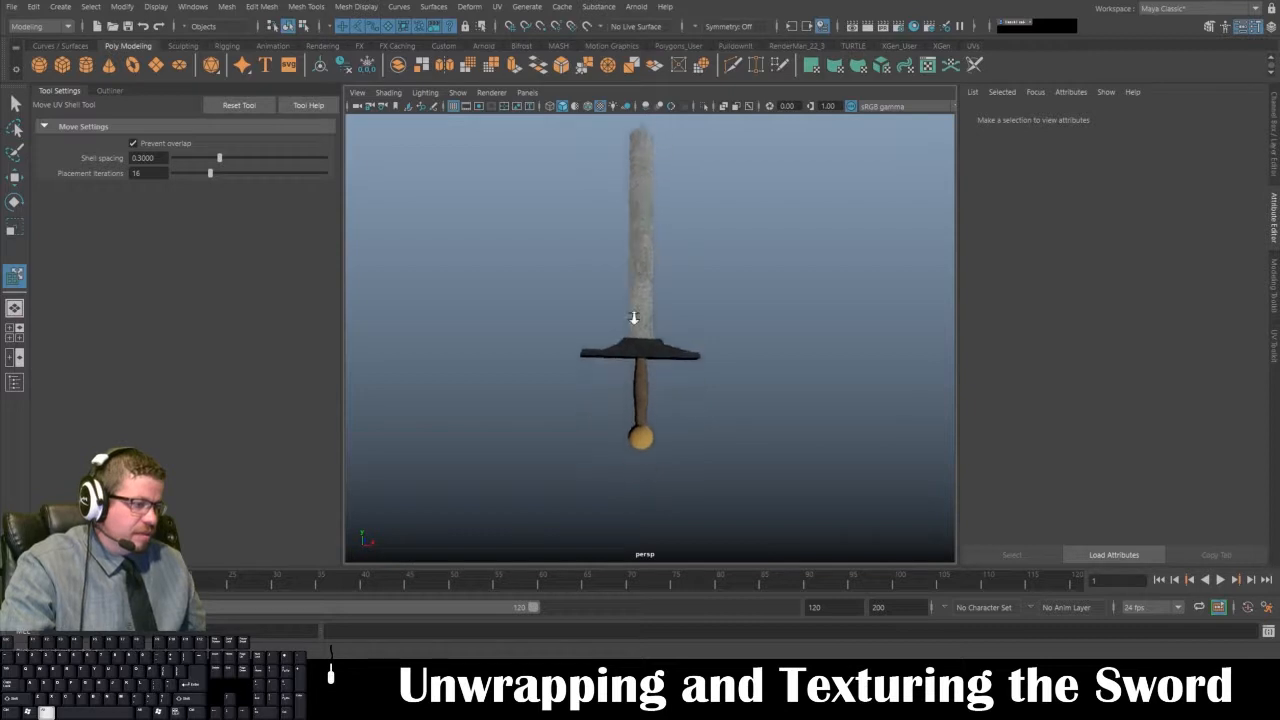
scroll(713, 305, up, 5)
alt+drag(713, 305, 397, 411)
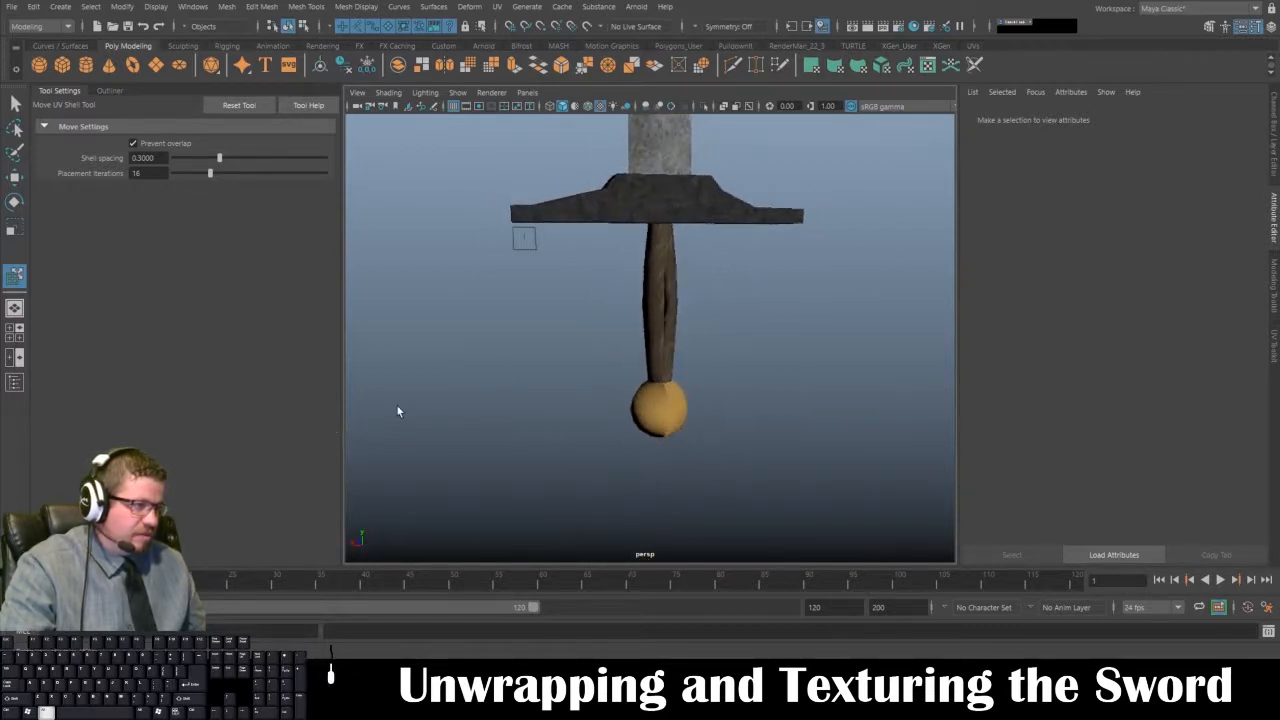
scroll(737, 489, up, 5)
alt+drag(737, 489, 650, 424)
alt+right_drag(650, 424, 653, 372)
alt+drag(653, 372, 664, 385)
alt+right_drag(664, 385, 663, 286)
alt+middle_drag(663, 286, 648, 383)
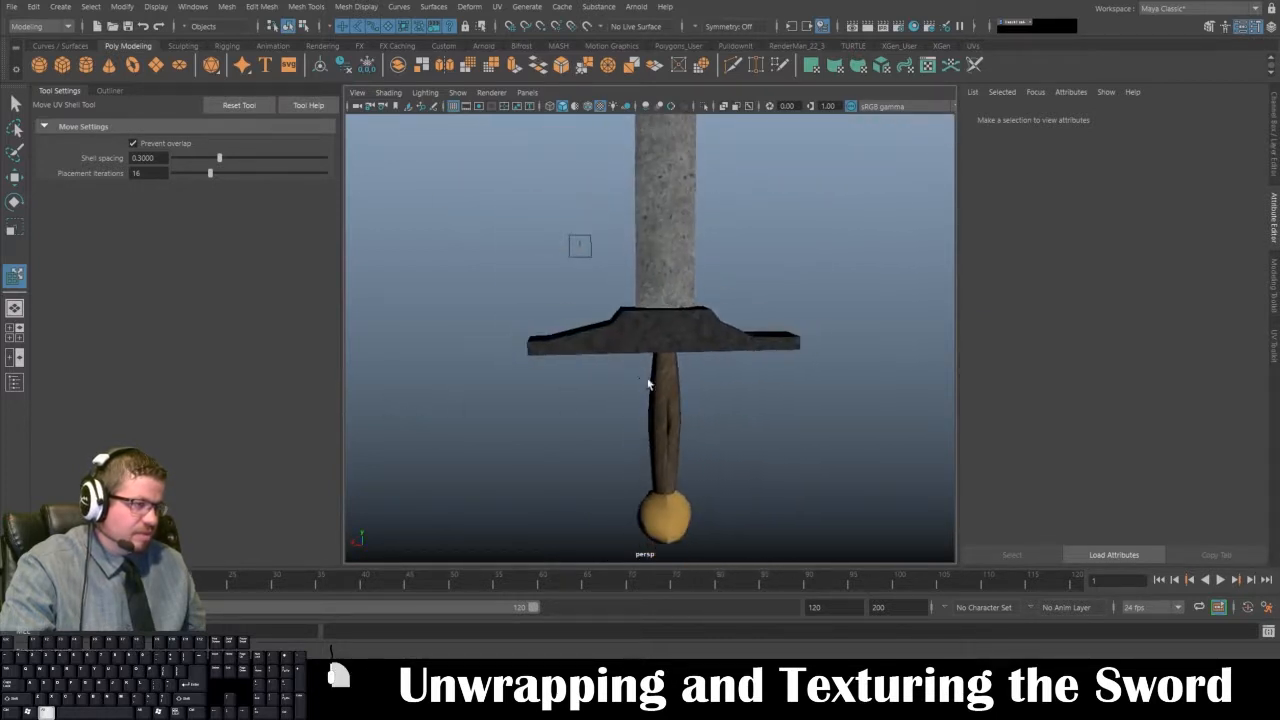
alt+right_drag(648, 383, 676, 276)
alt+drag(676, 272, 697, 275)
alt+middle_drag(697, 275, 698, 389)
alt+right_drag(698, 389, 697, 346)
alt+drag(697, 346, 617, 334)
alt+right_drag(617, 334, 740, 494)
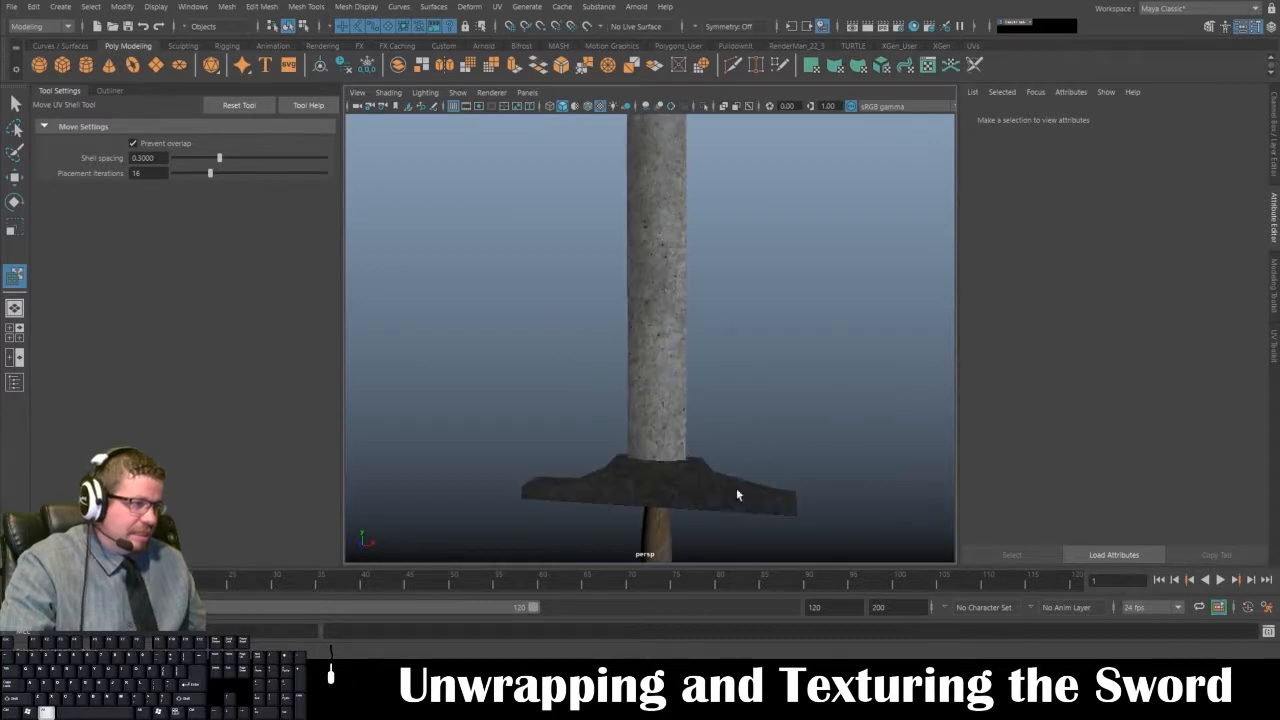
click(646, 302)
alt+drag(608, 314, 580, 360)
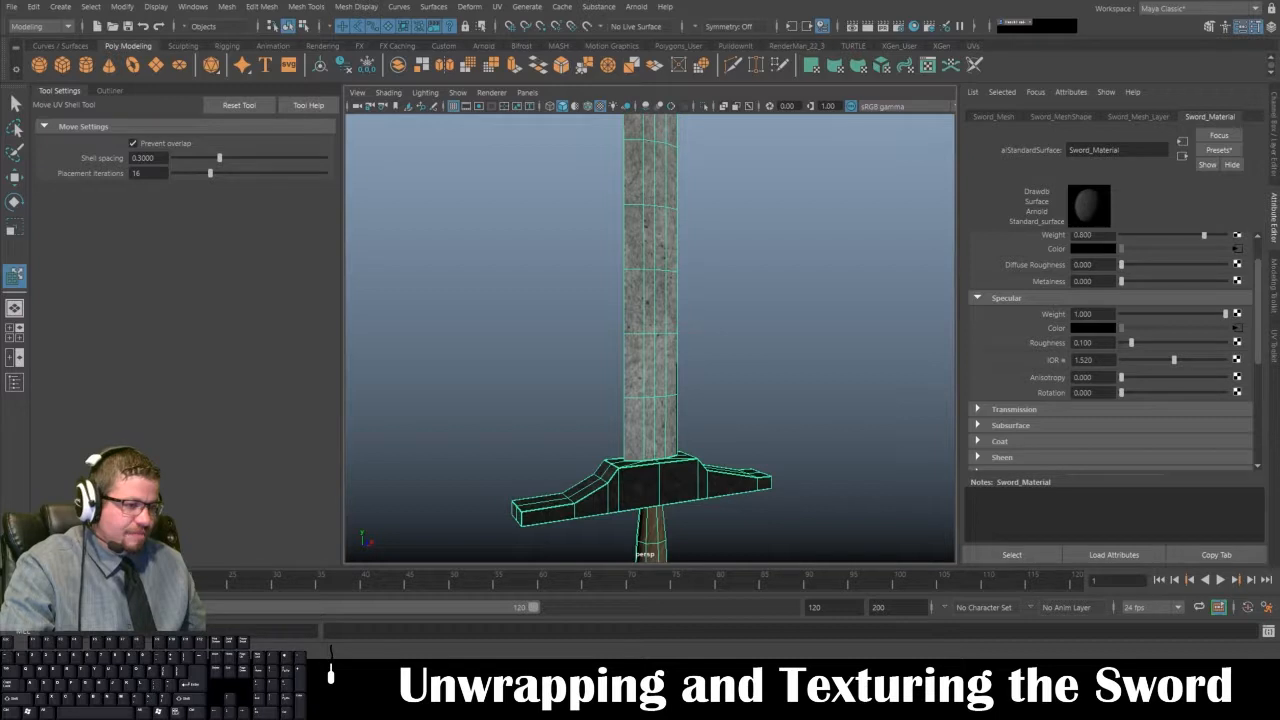
- Switch to Photoshop, duplicate the Background UV layer to the top of the stack and set the copy to Screen blending
key(alt+Tab)
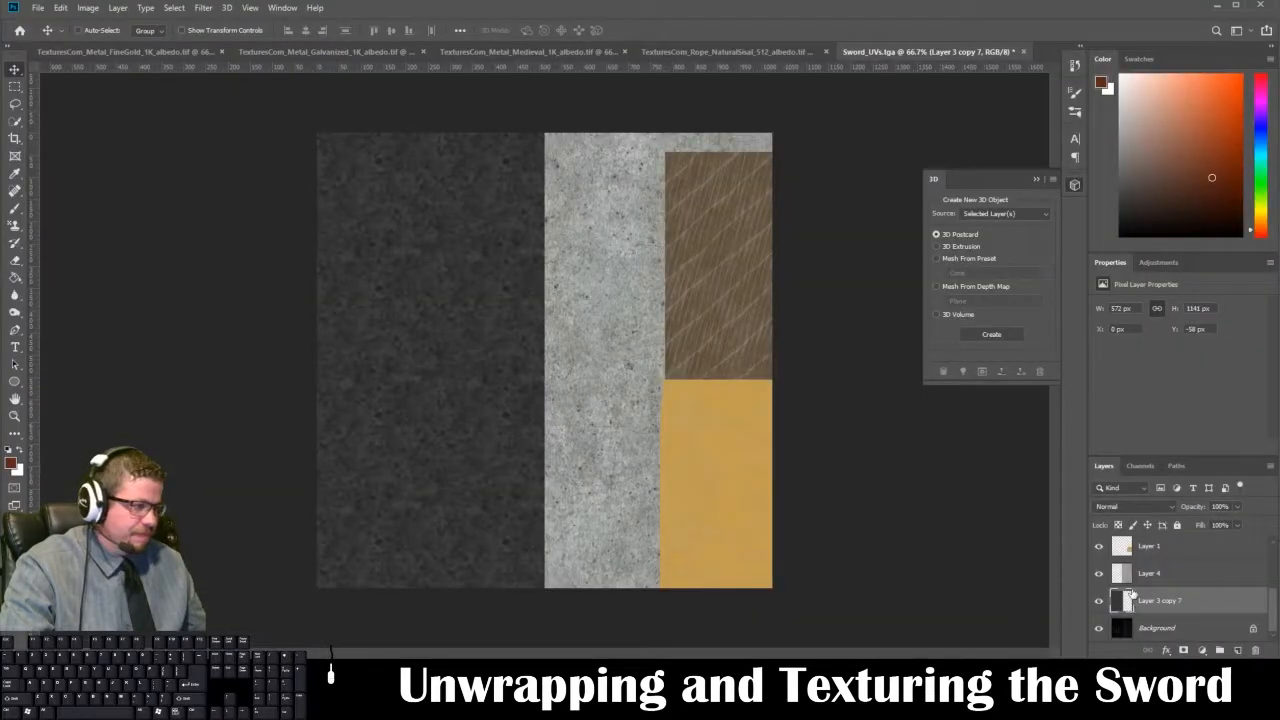
click(1168, 634)
mouse_move(1158, 633)
mouse_down()
mouse_move(1237, 652)
mouse_move(1180, 628)
mouse_move(1186, 600)
mouse_move(1192, 610)
mouse_move(1188, 541)
mouse_up()
scroll(1180, 631, up, 1)
scroll(1190, 590, up, 3)
click(1130, 507)
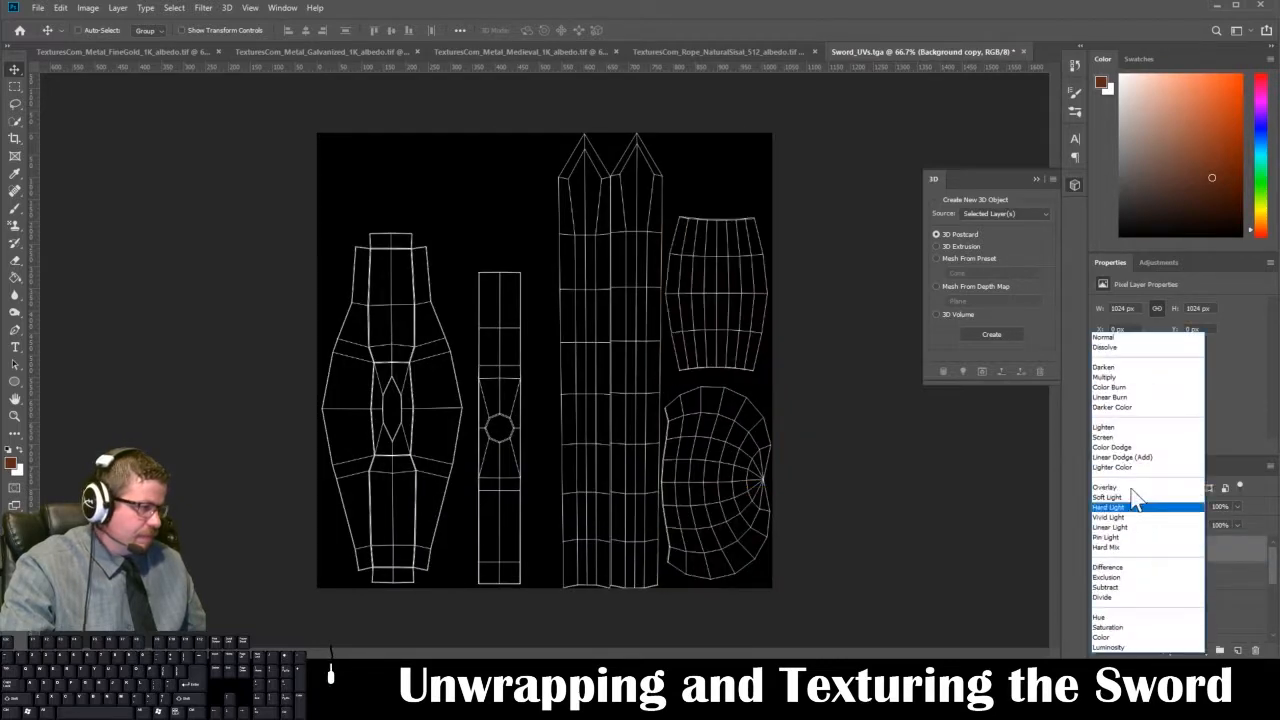
click(1129, 438)
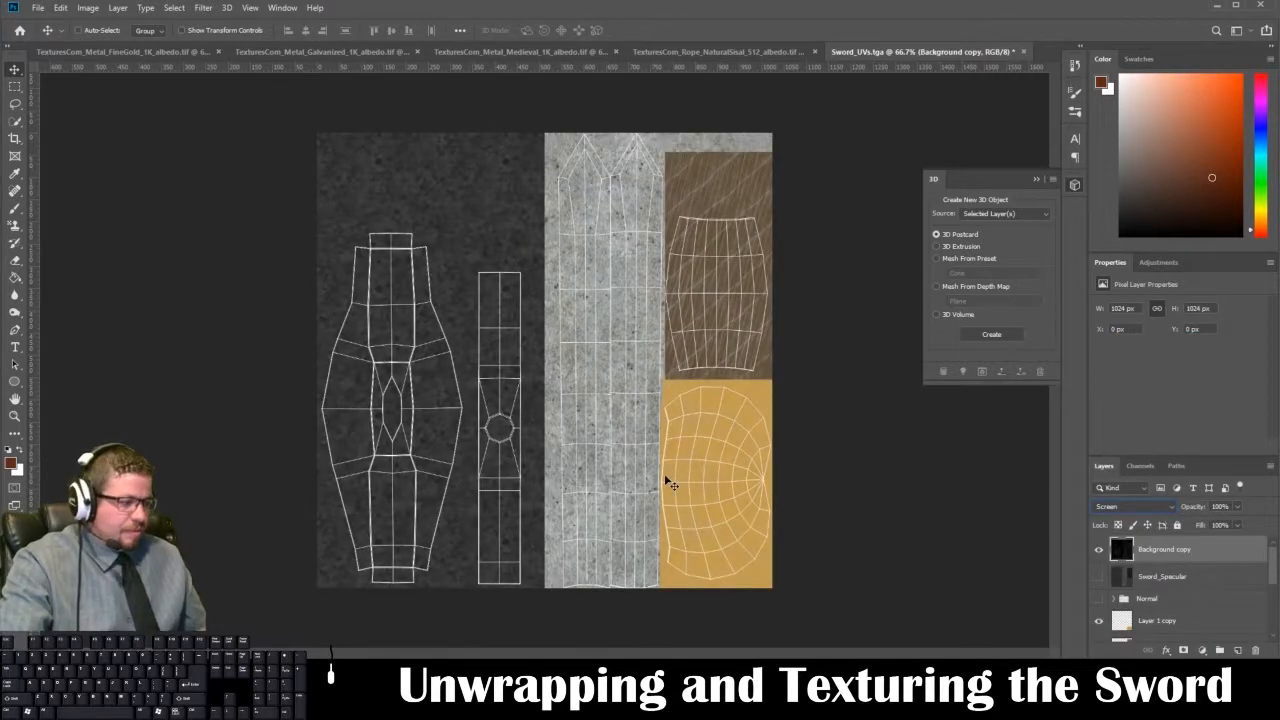
- Swap the foreground colour to white and add a new layer above the Background copy layer
click(19, 452)
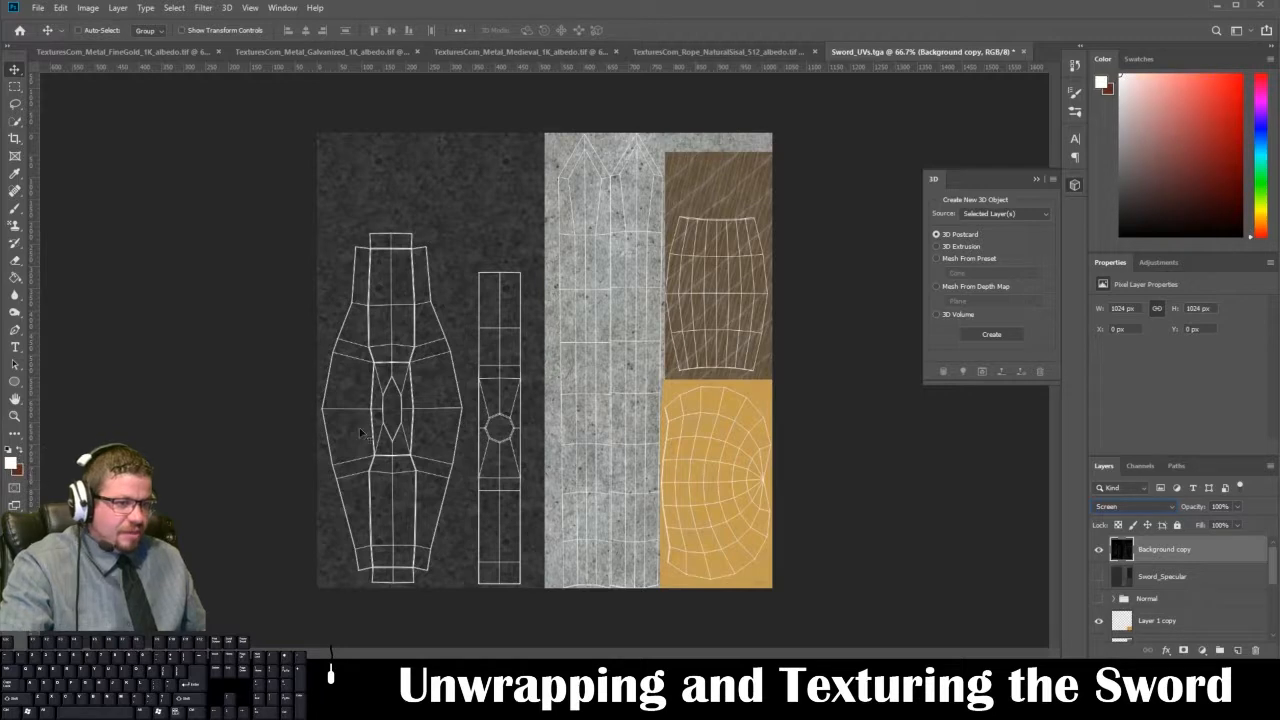
click(1240, 651)
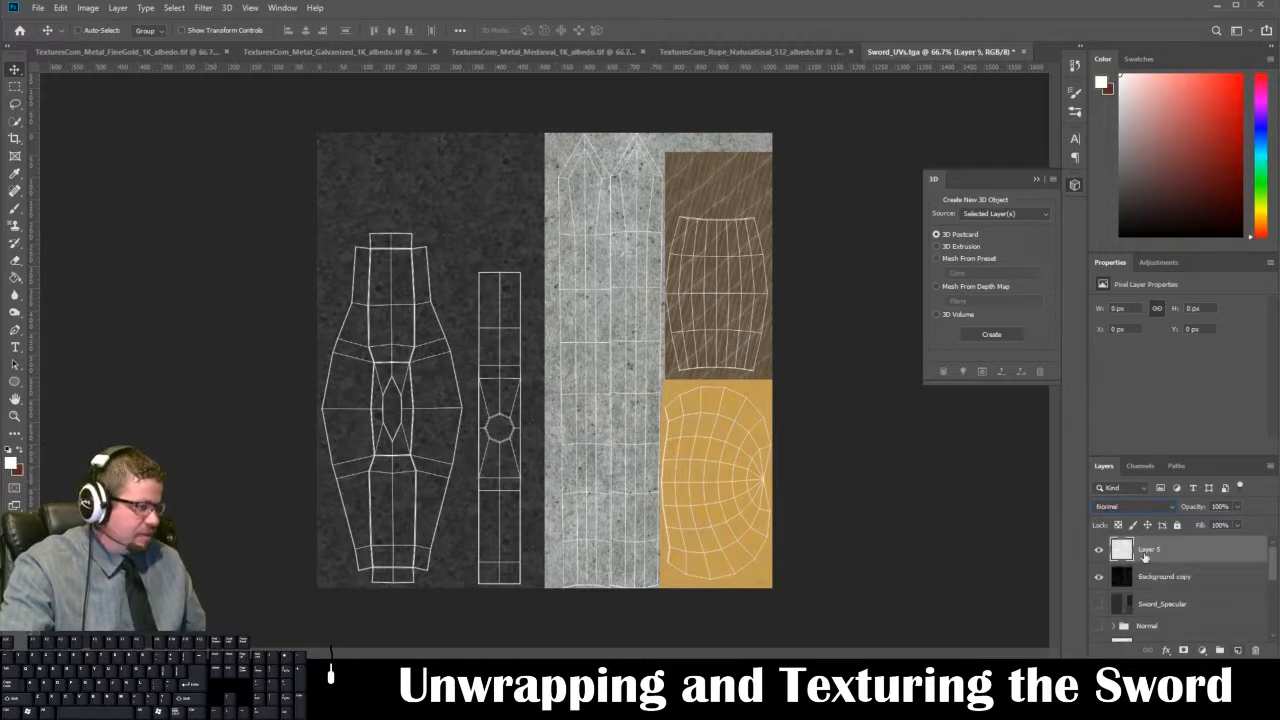
click(1168, 508)
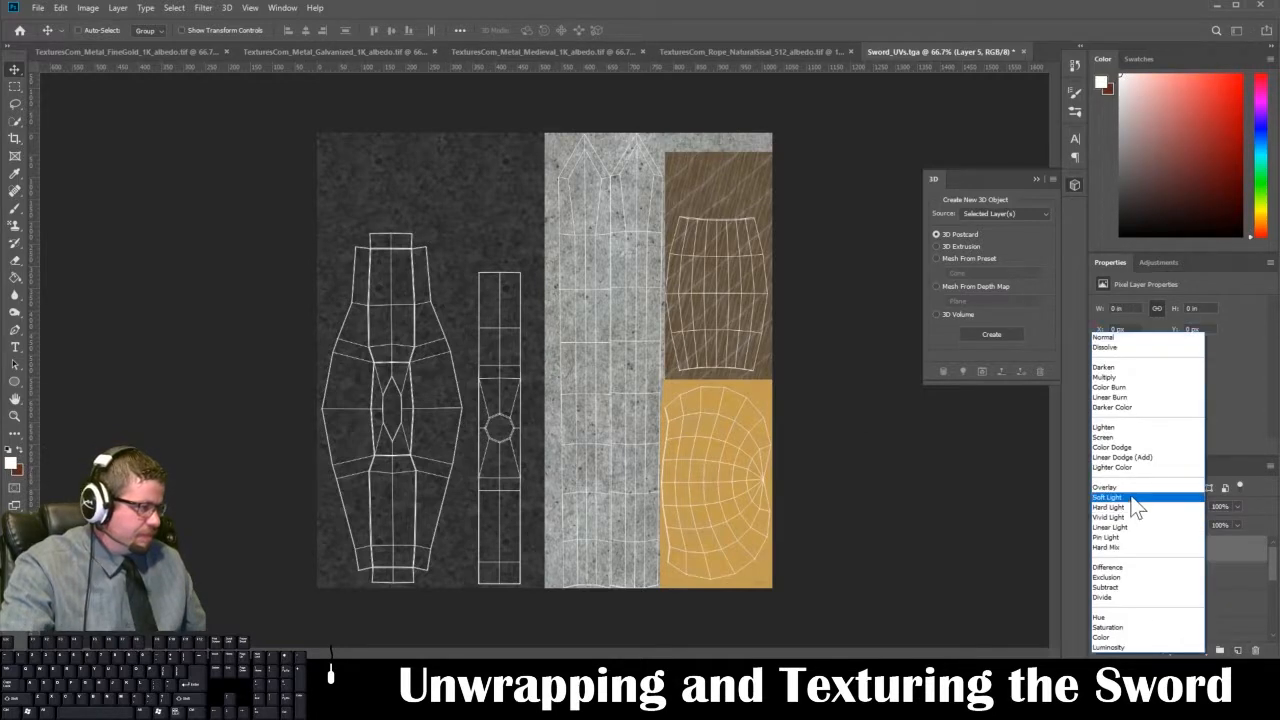
click(1140, 506)
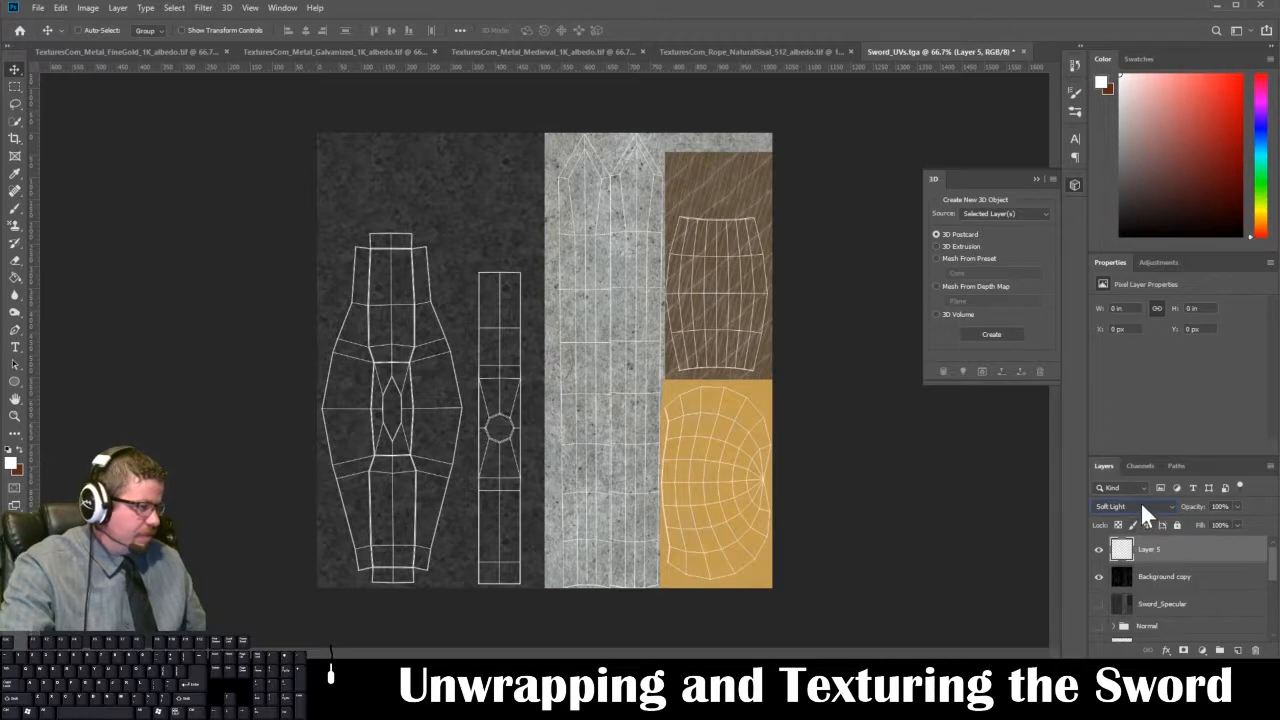
click(1143, 504)
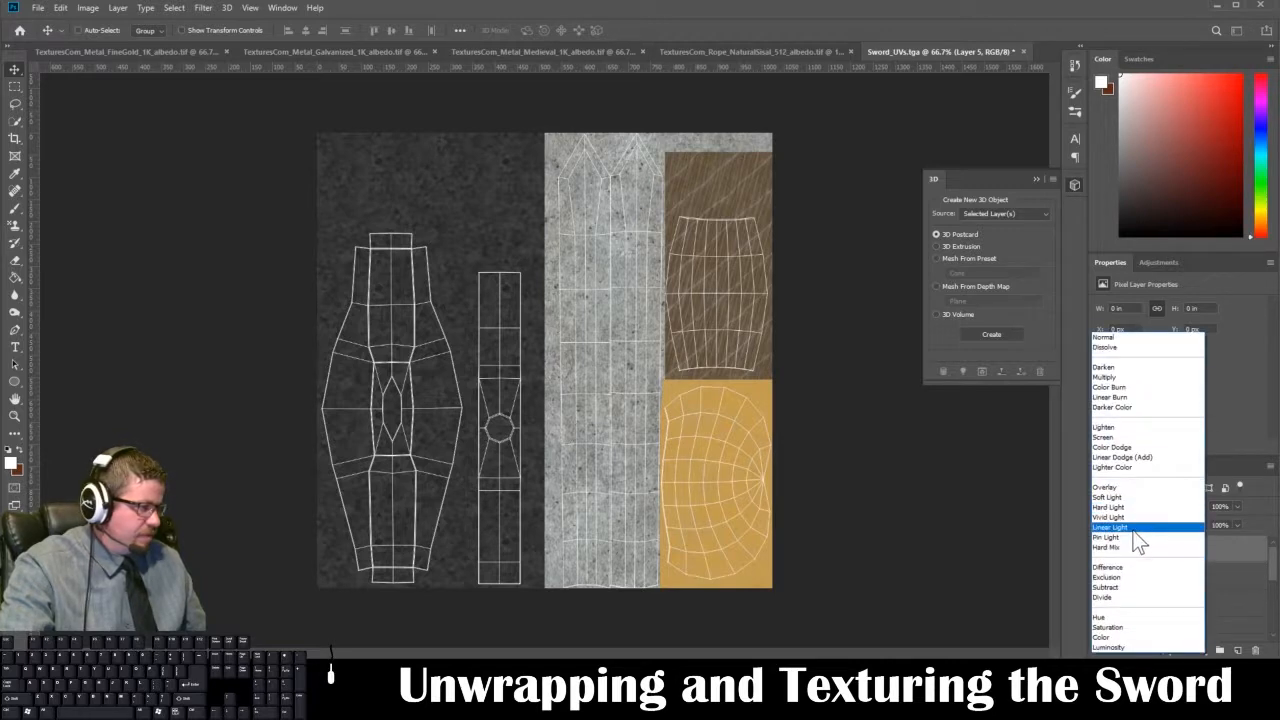
click(1105, 338)
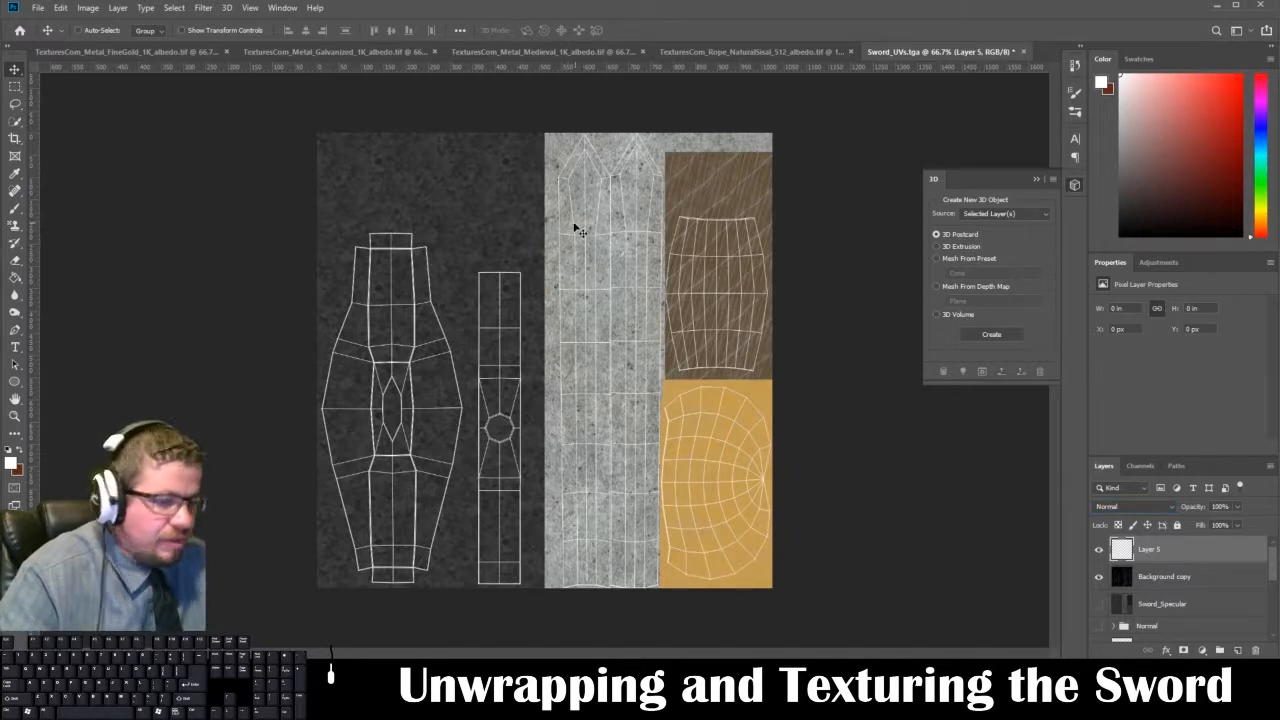
- Activate the Brush tool with the Soft Round tip at 25 px and 0% hardness
key(b)
right_click(586, 183)
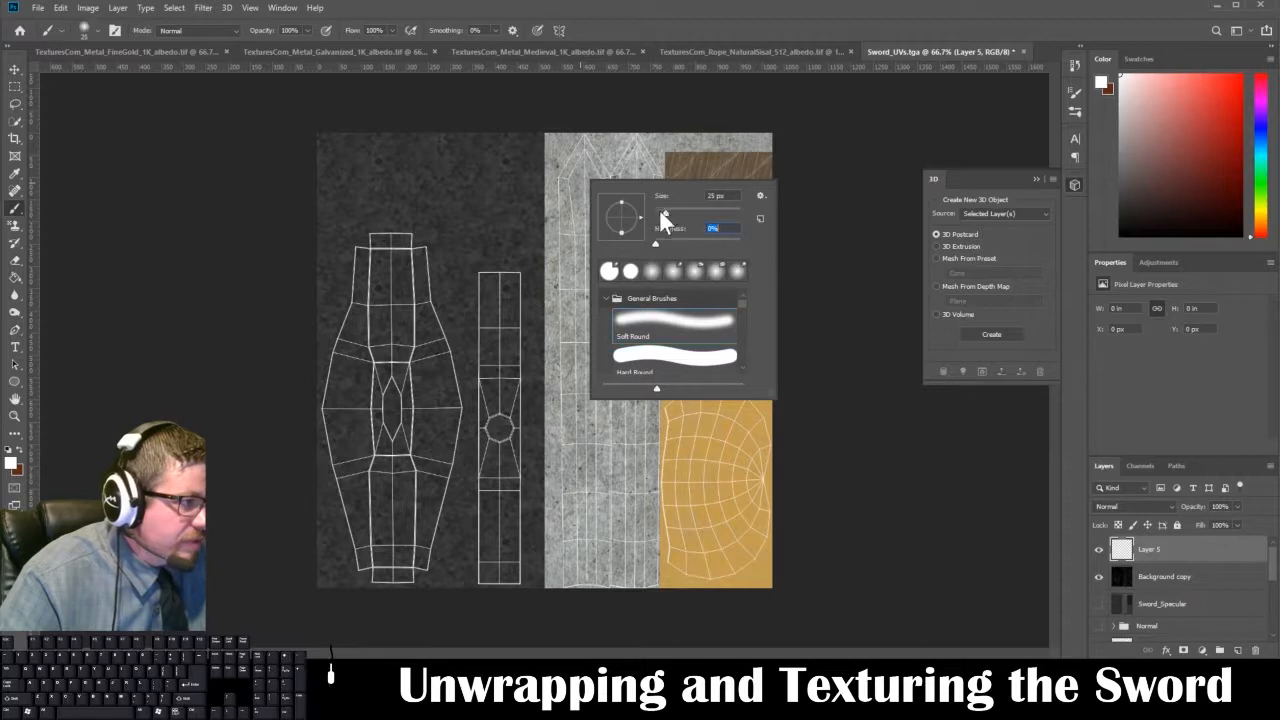
mouse_move(583, 138)
mouse_down()
mouse_move(589, 222)
mouse_move(588, 182)
mouse_up()
key(ctrl+z)
drag(584, 136, 586, 281)
key(ctrl+z)
drag(581, 141, 587, 318)
key(ctrl+z)
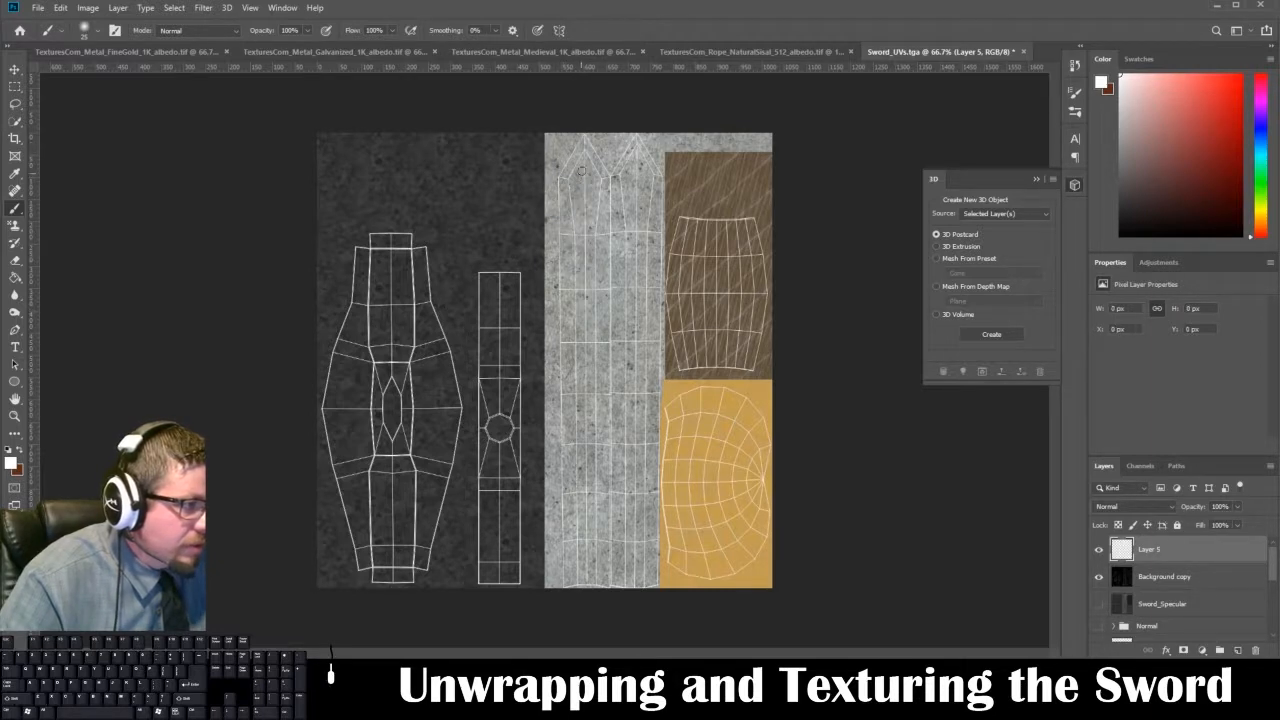
drag(584, 139, 586, 243)
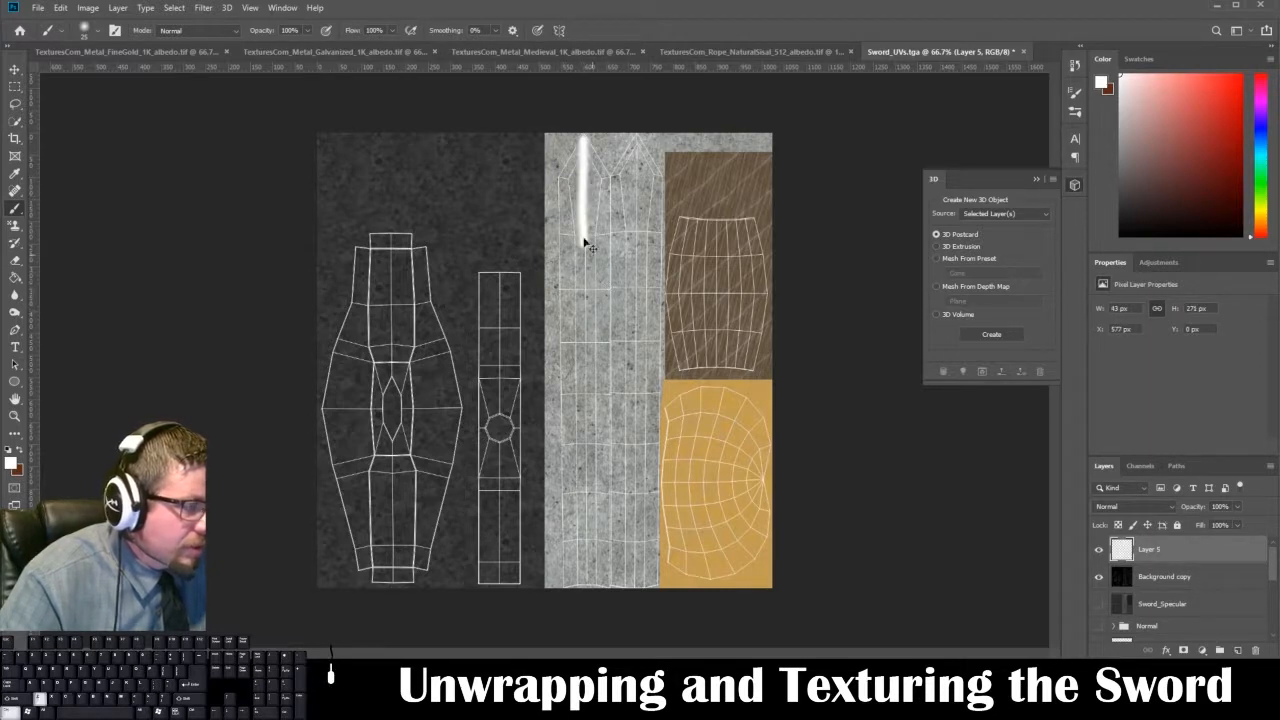
key(ctrl+z)
shift+drag(584, 140, 586, 552)
key(ctrl+z)
- Paint straight soft white strokes along the first blade UV shell's centre ridge, tip and both bevel lines down to the base
click(588, 581)
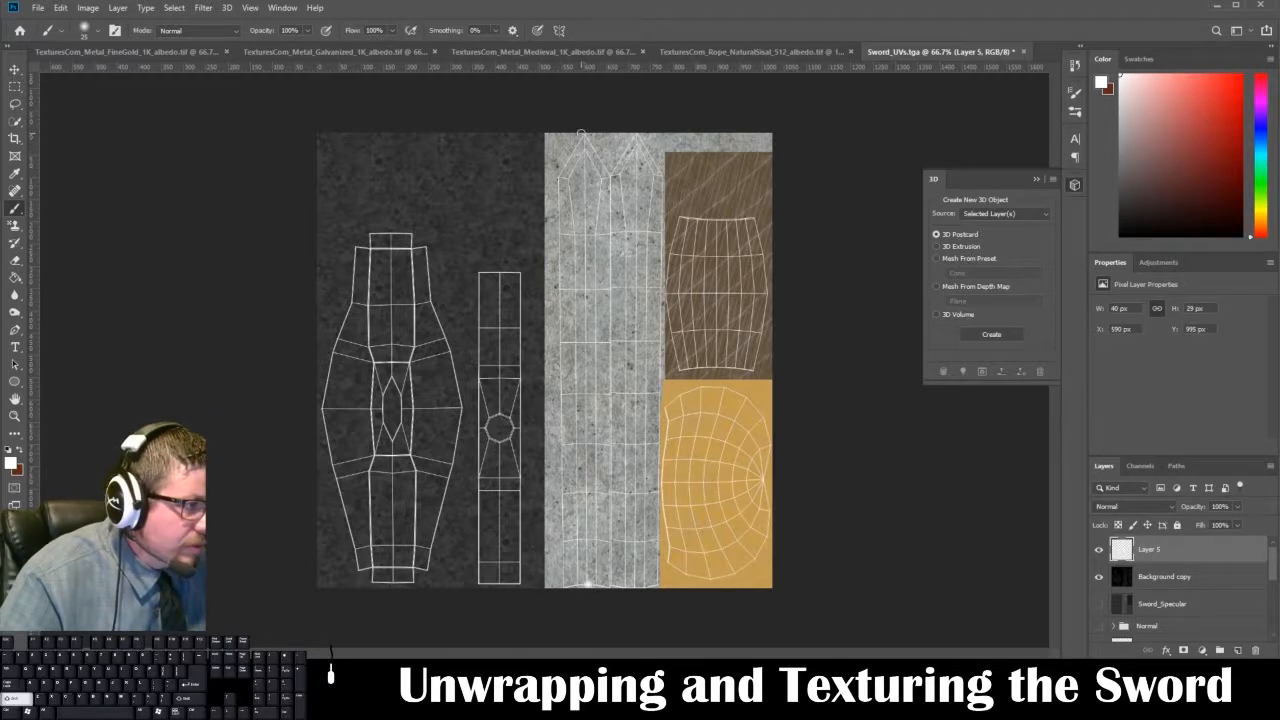
shift+click(584, 134)
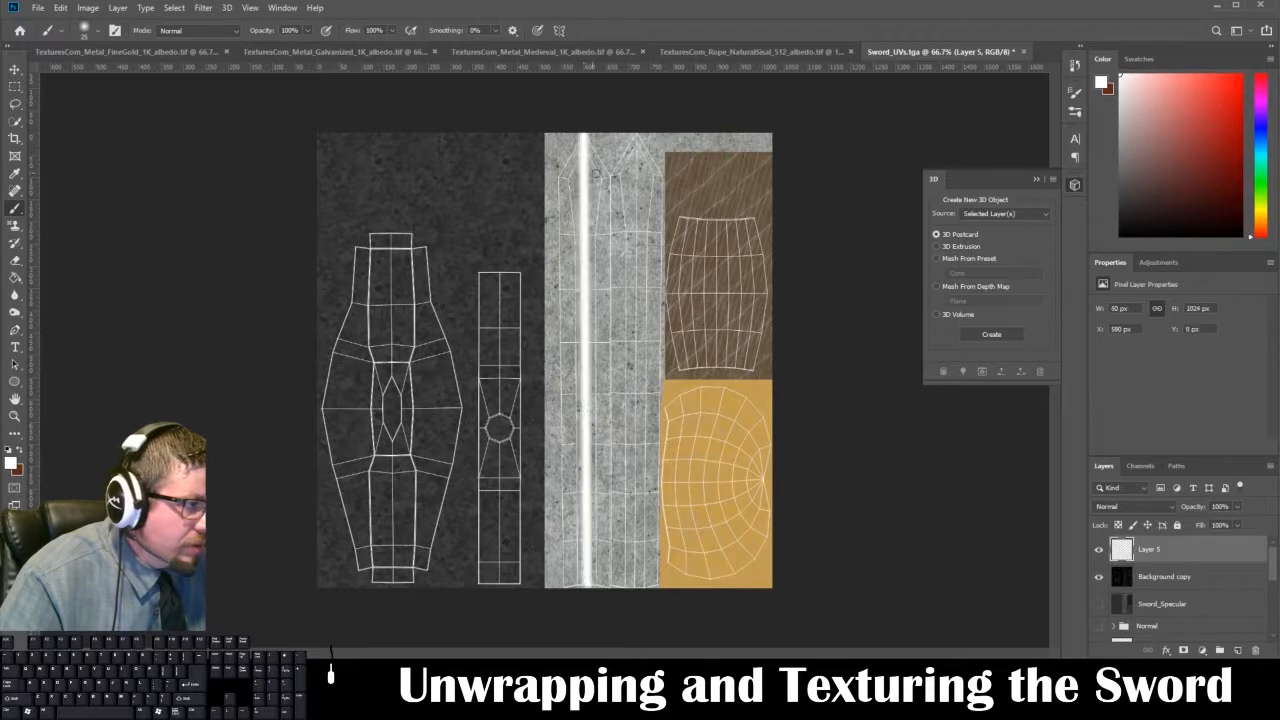
click(560, 178)
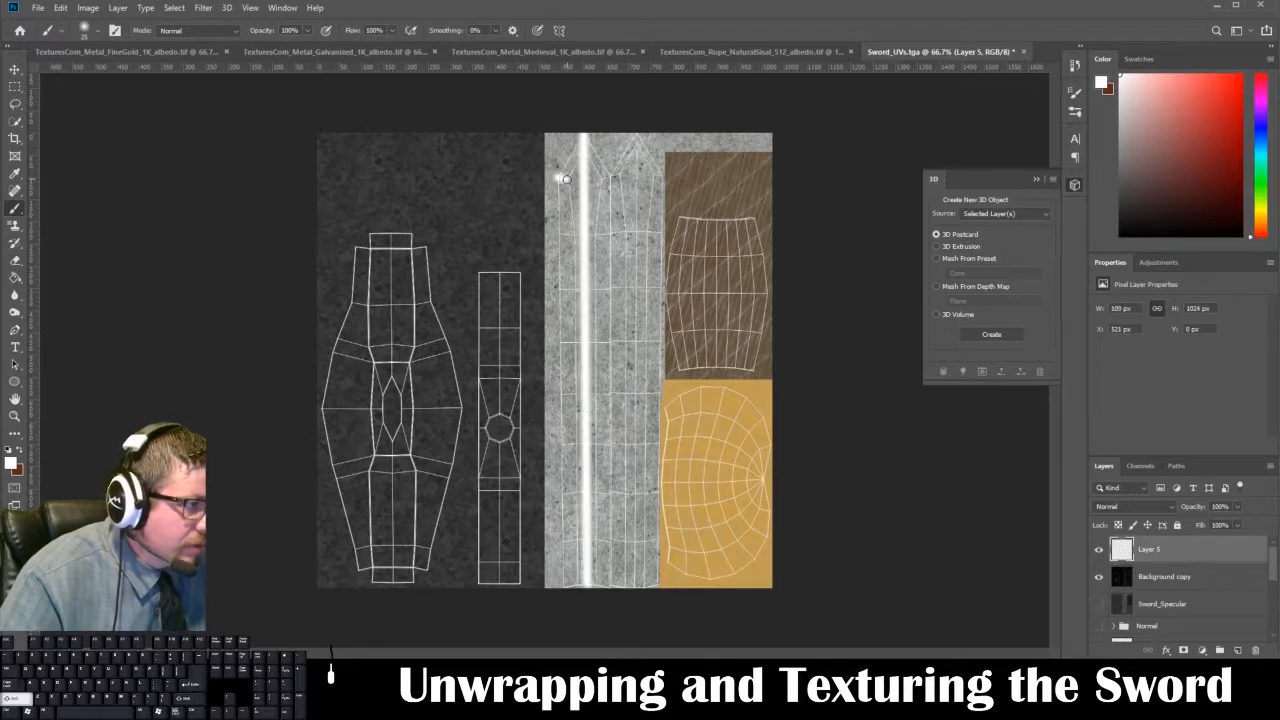
click(605, 178)
shift+click(595, 235)
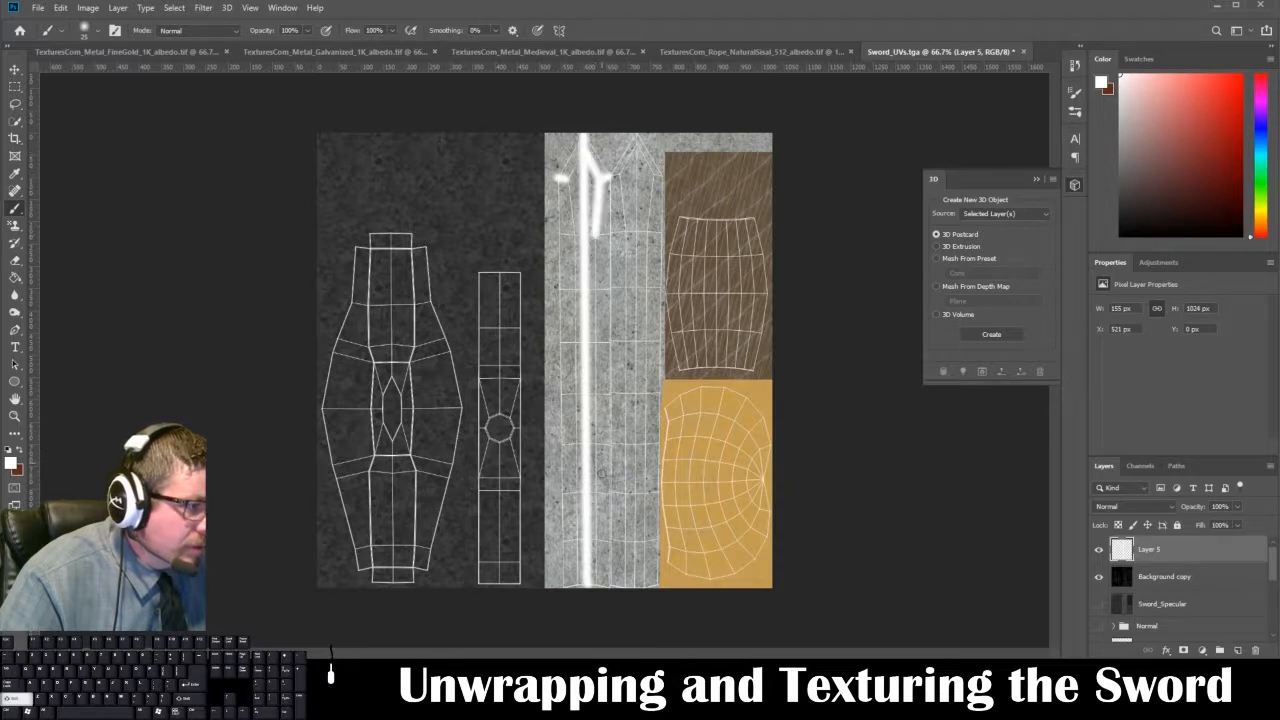
shift+click(598, 584)
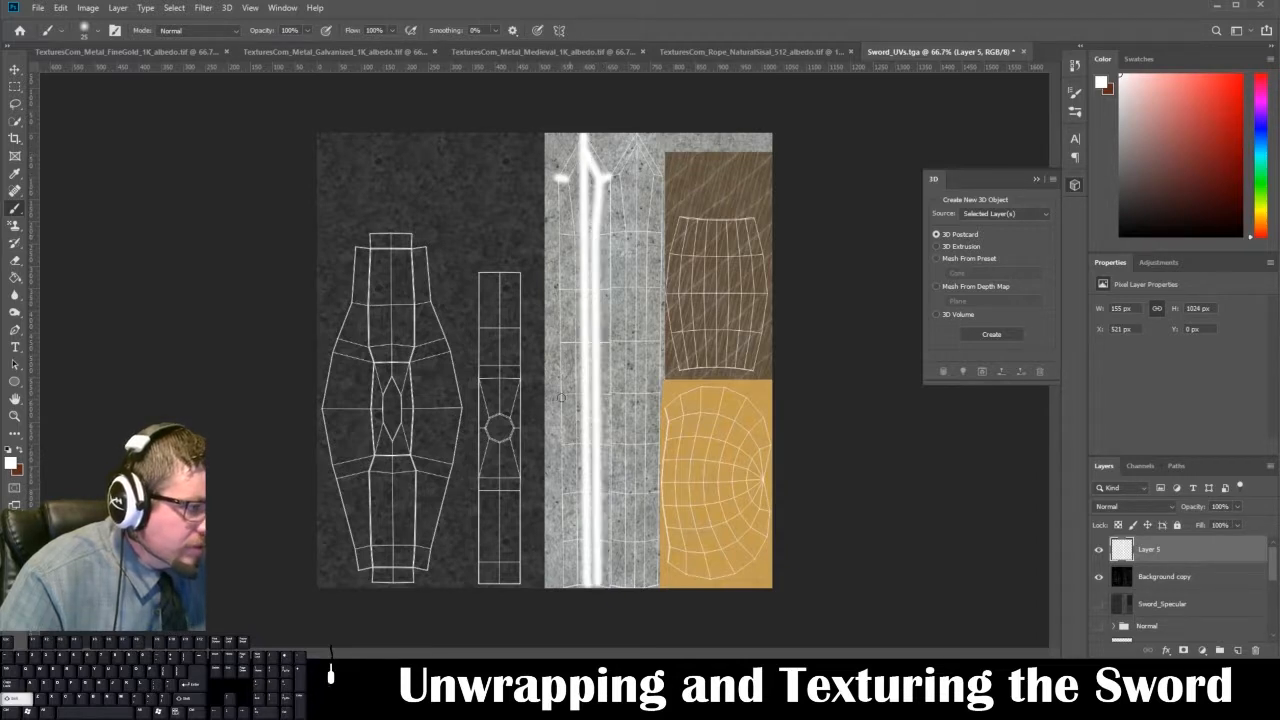
click(570, 180)
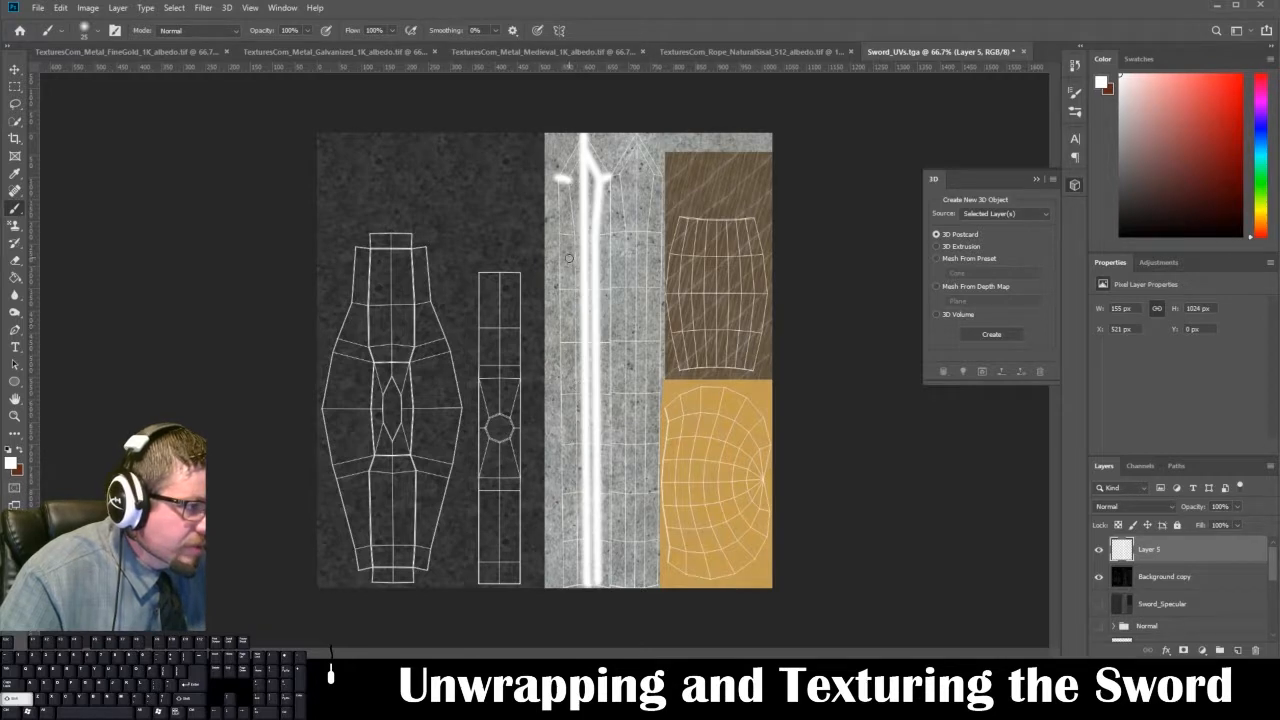
shift+click(571, 238)
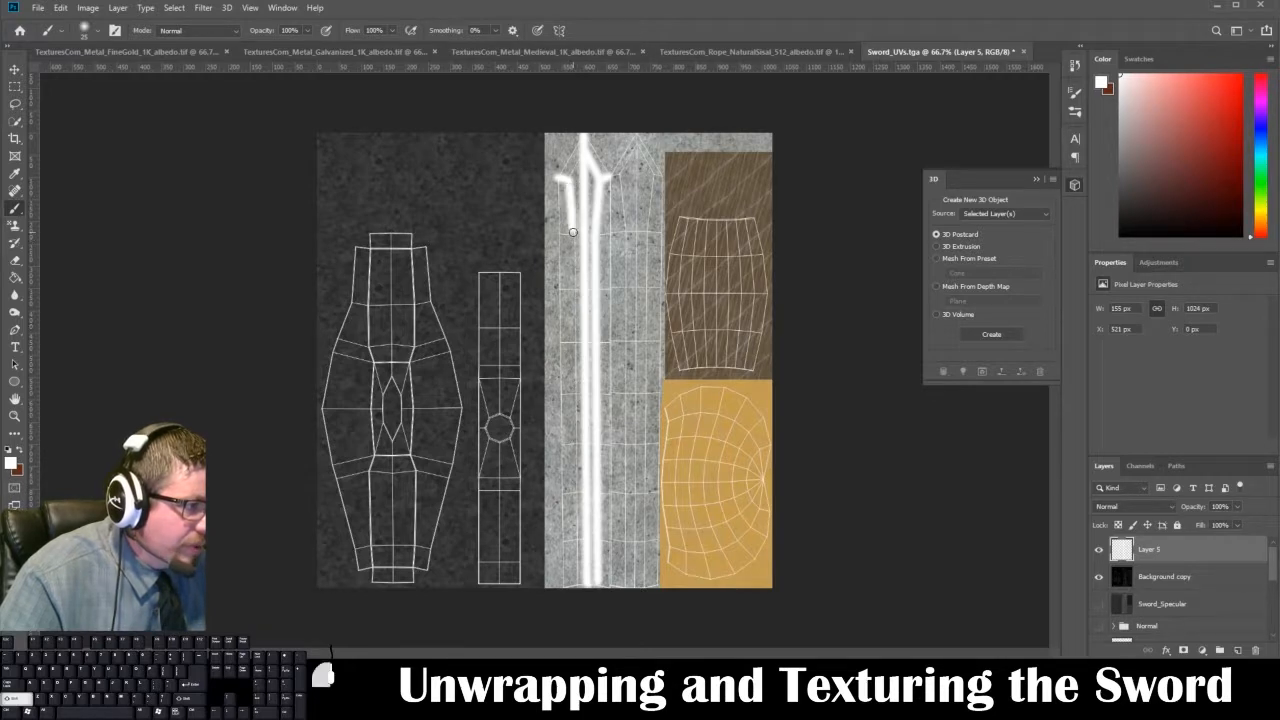
shift+click(575, 583)
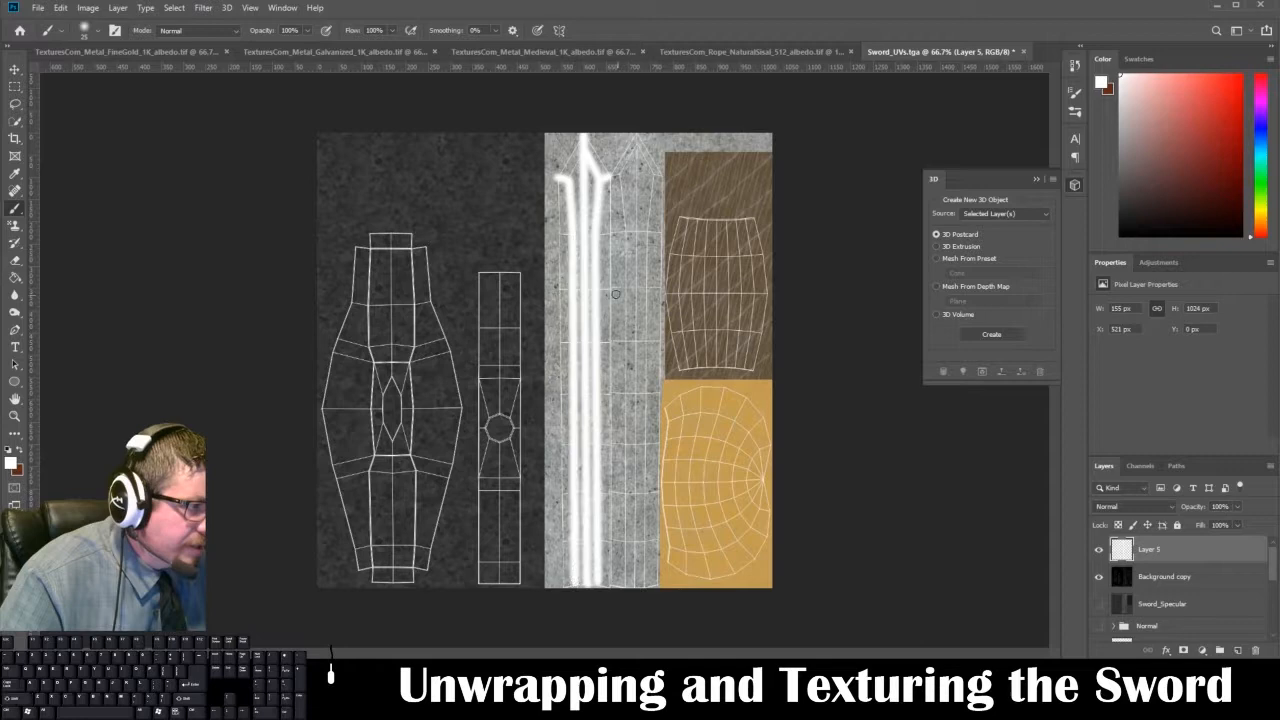
- Paint a straight soft white stroke along the second blade shell's inner bevel line, from its tip shoulder to the base
click(612, 178)
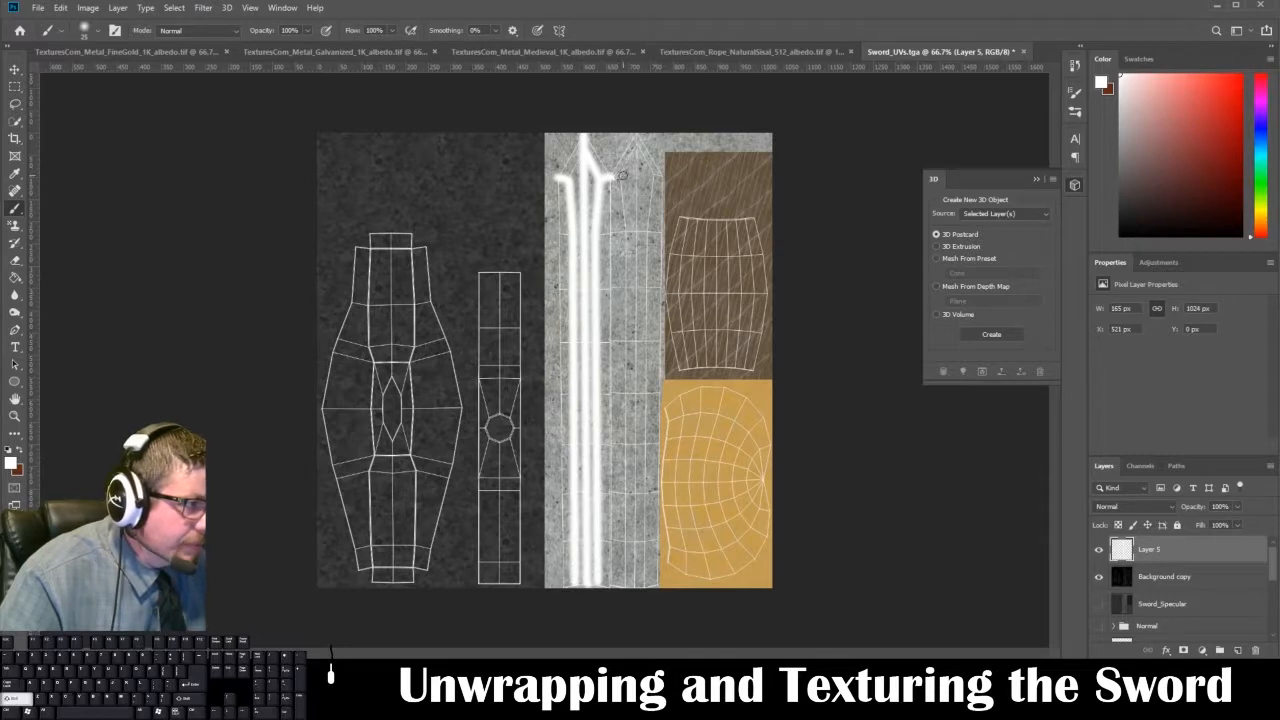
shift+click(626, 231)
shift+click(622, 583)
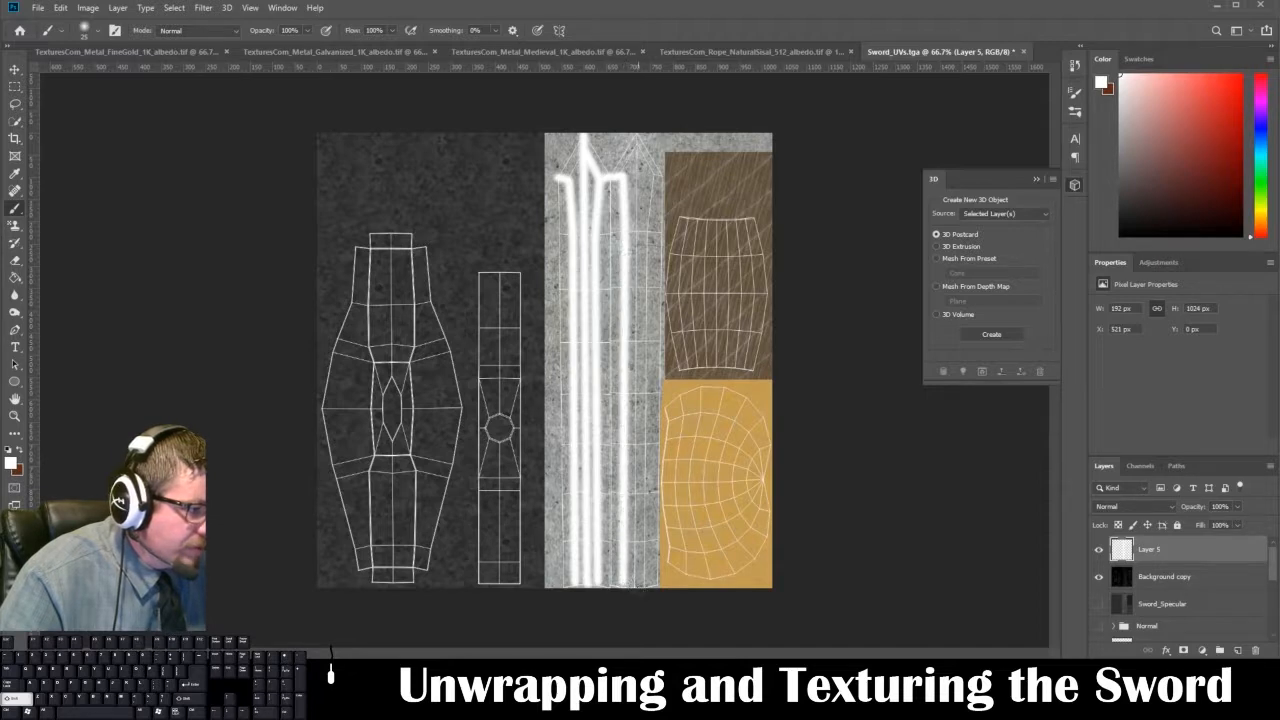
click(646, 231)
shift+click(646, 585)
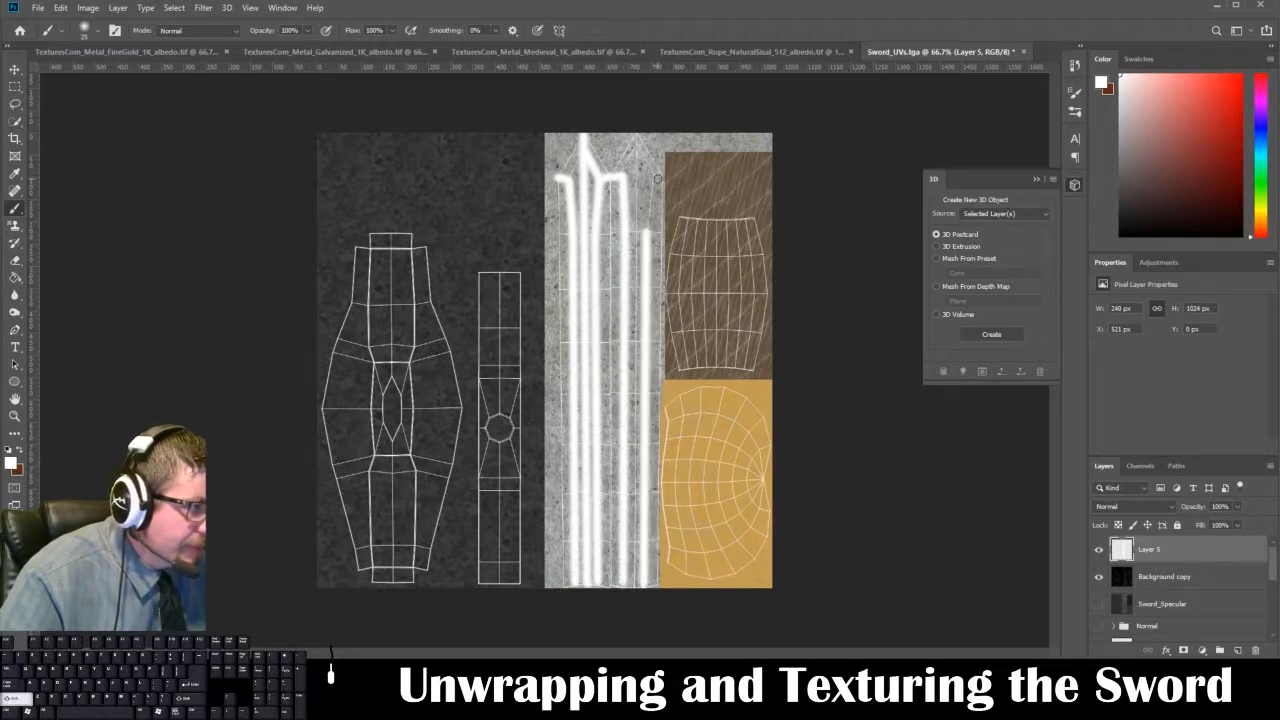
shift+click(660, 177)
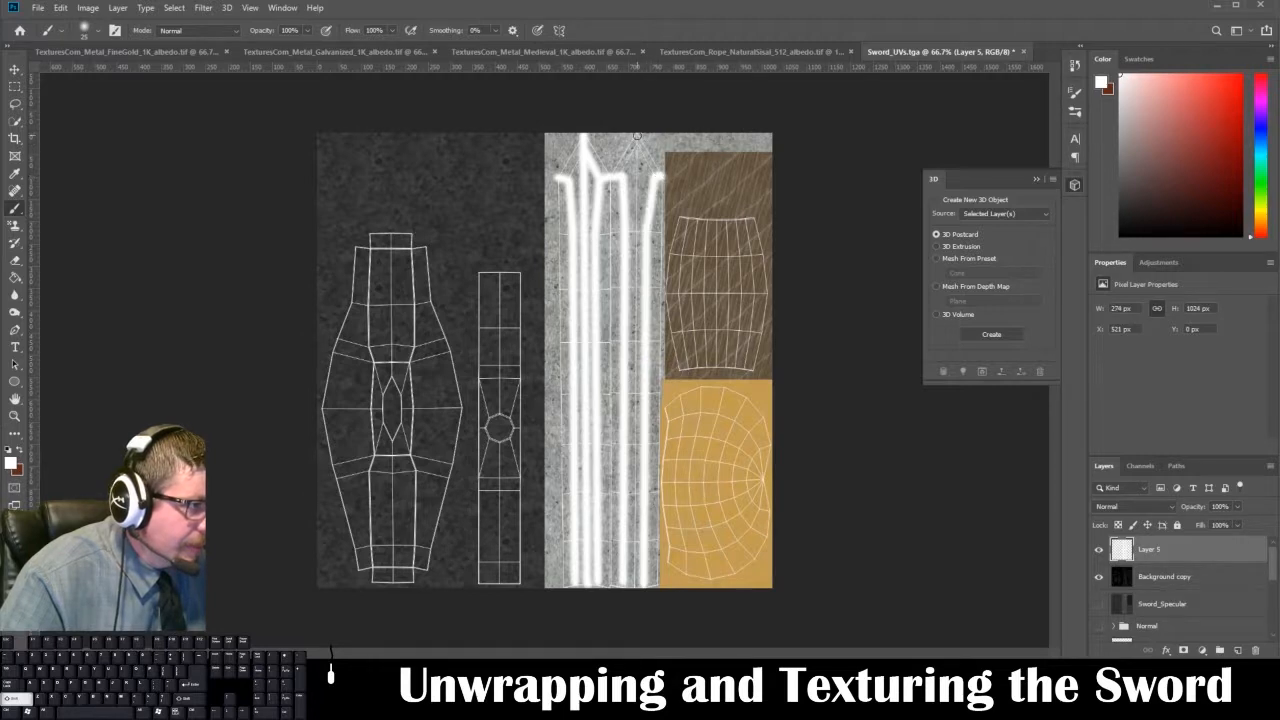
shift+click(637, 135)
shift+click(611, 172)
key(ctrl+z)
key(ctrl+alt+z)
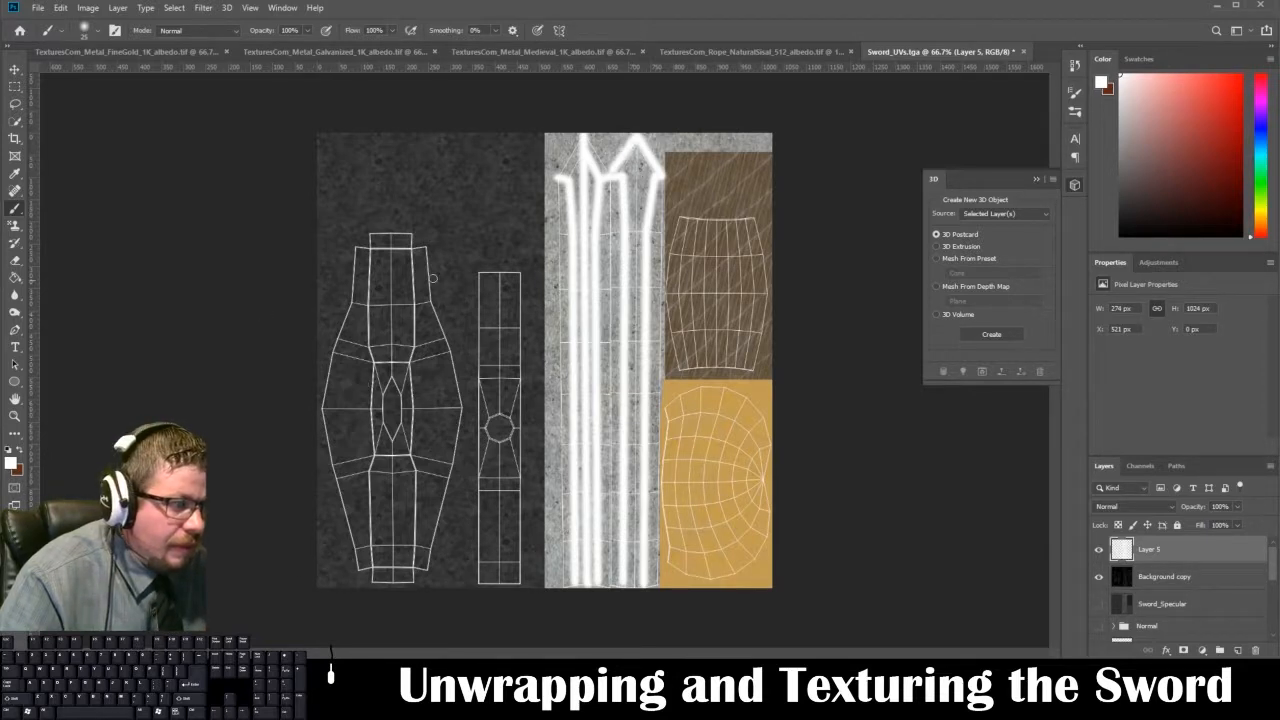
key(ctrl+z)
key(ctrl+z)
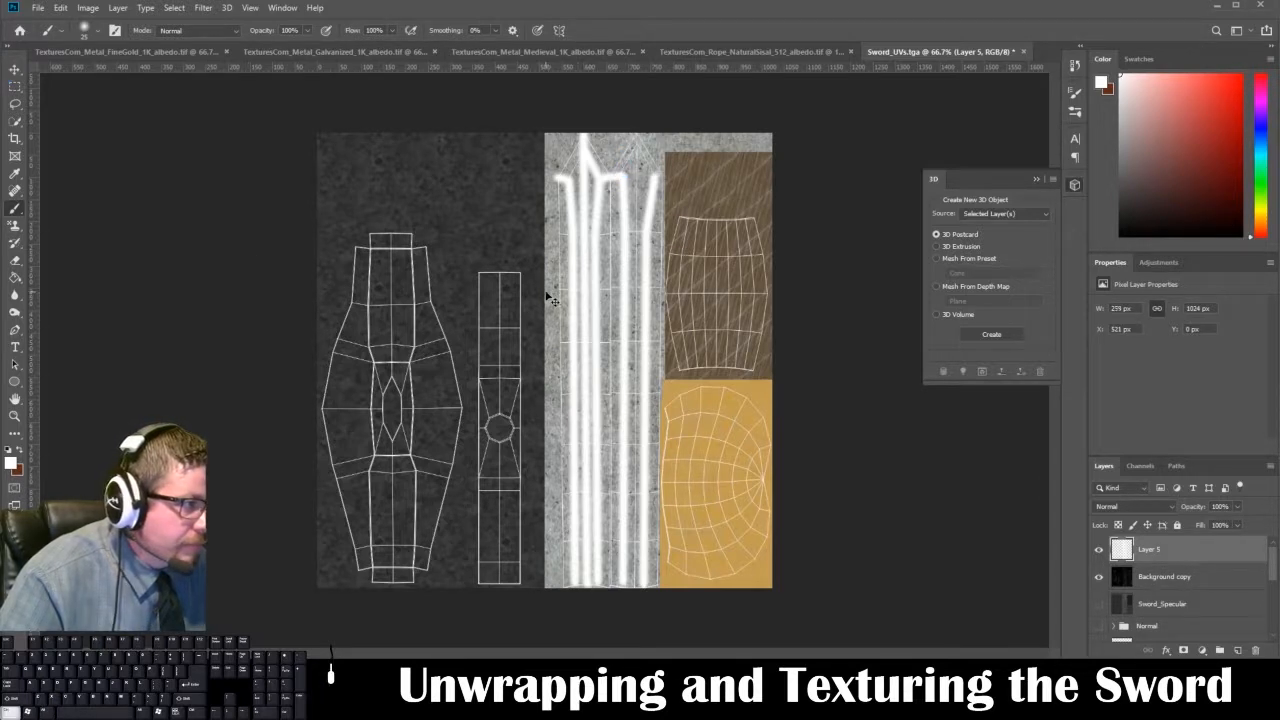
key(ctrl+z)
key(ctrl+z)
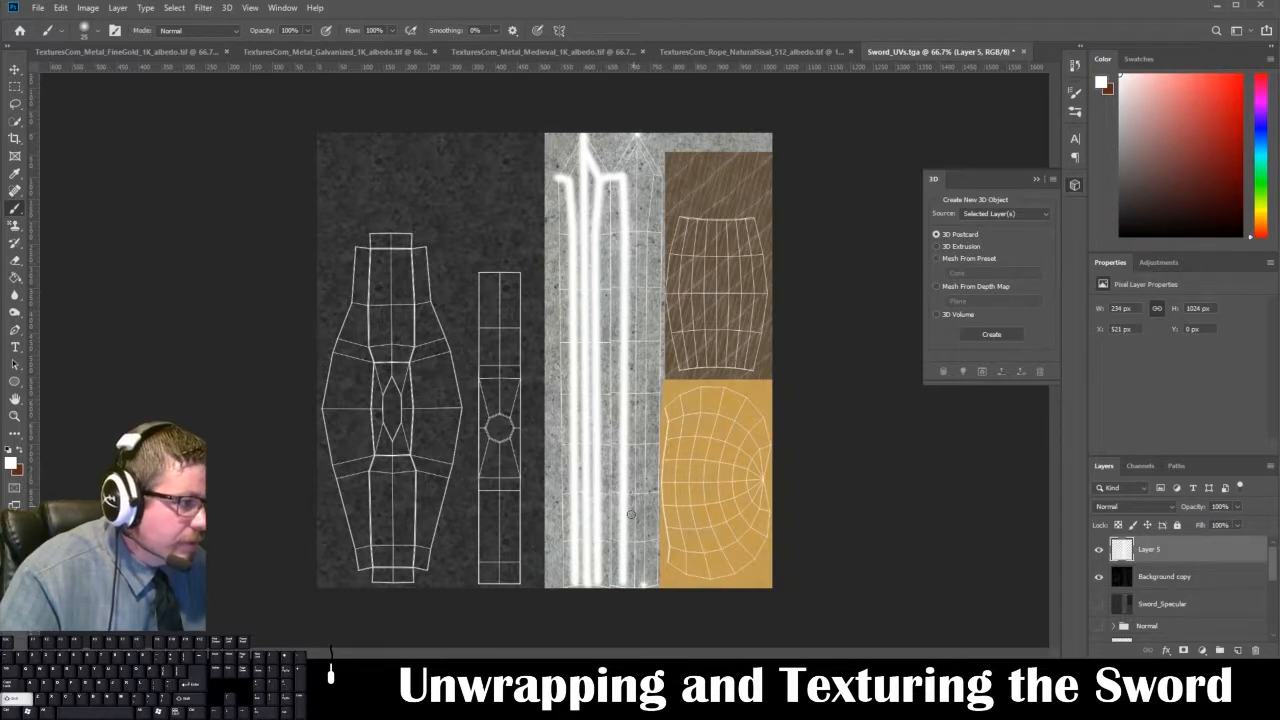
- Paint straight soft white strokes along the second blade shell's centre ridge, outer bevel line and tip edges
shift+click(634, 588)
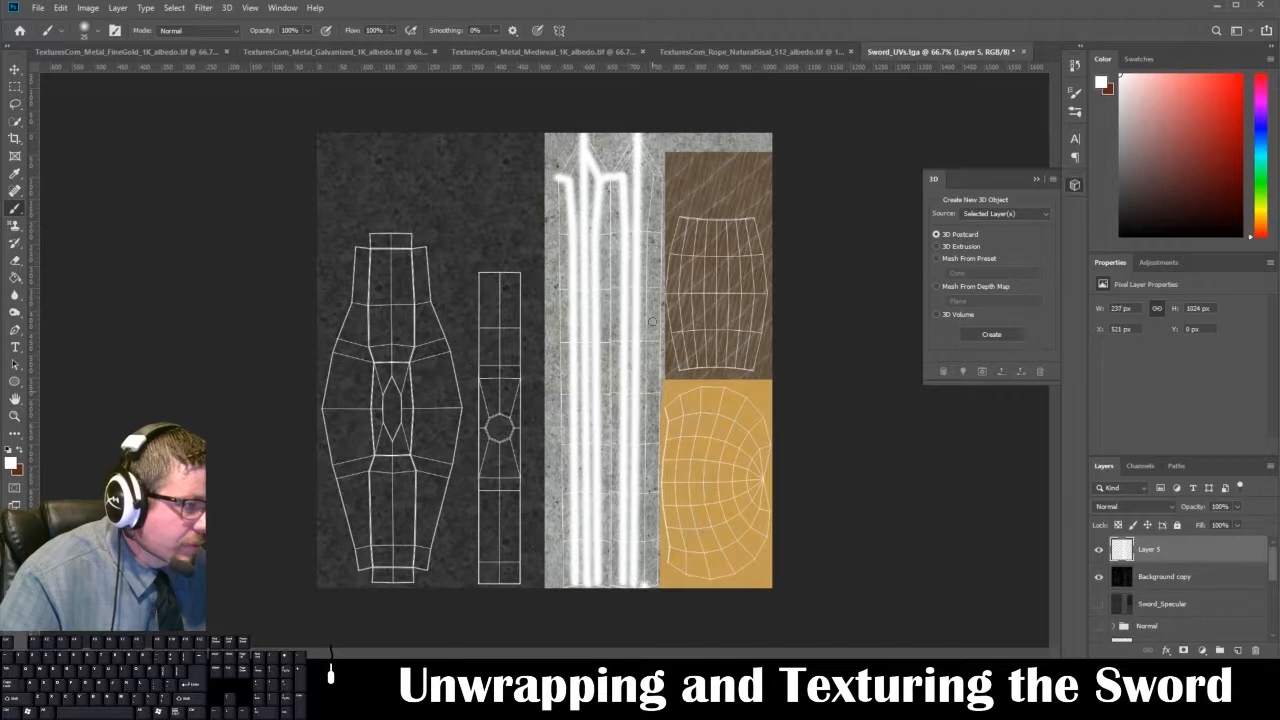
shift+click(649, 231)
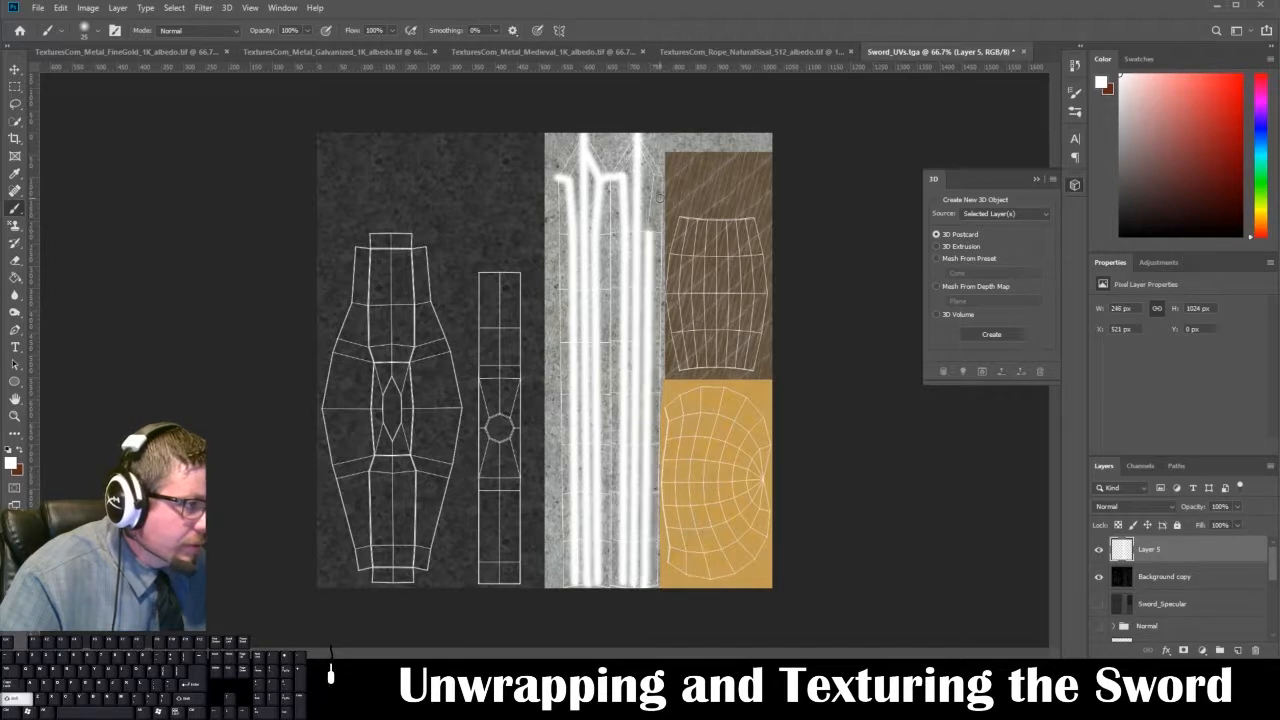
shift+click(659, 174)
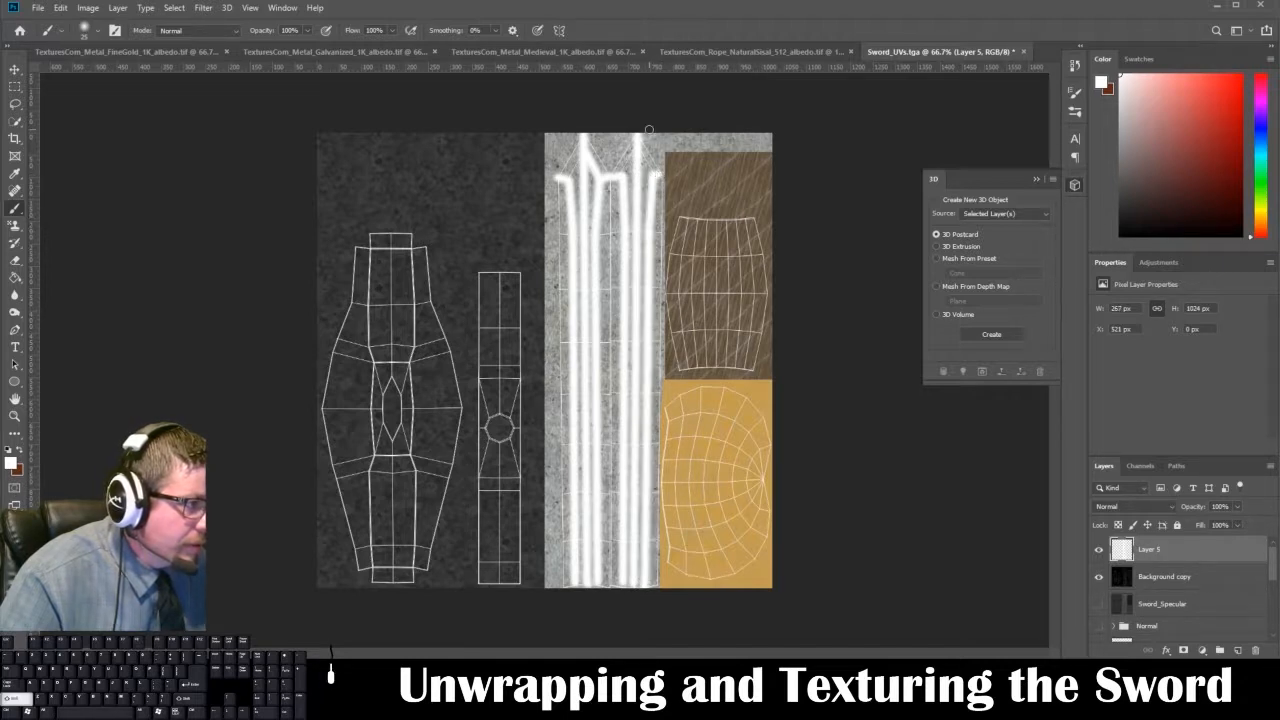
click(620, 175)
shift+click(635, 151)
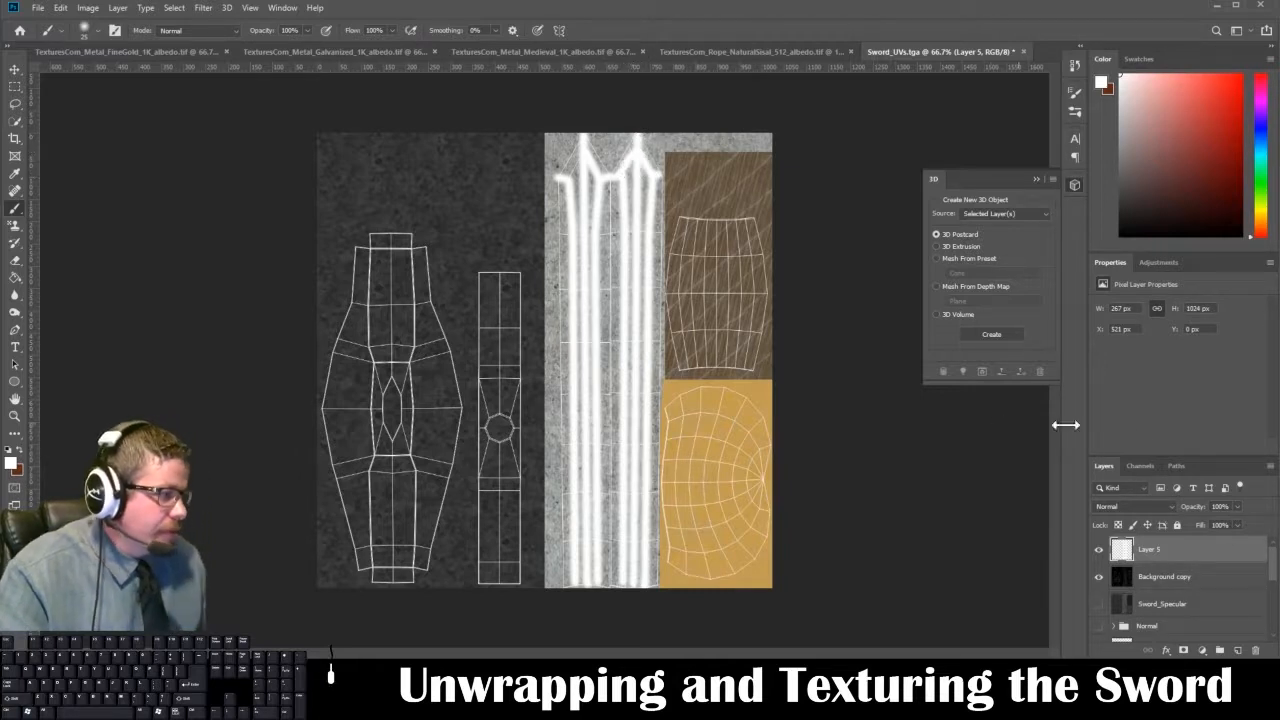
- Try Overlay blending on the painted highlight layer, then set it to Soft Light
click(1169, 505)
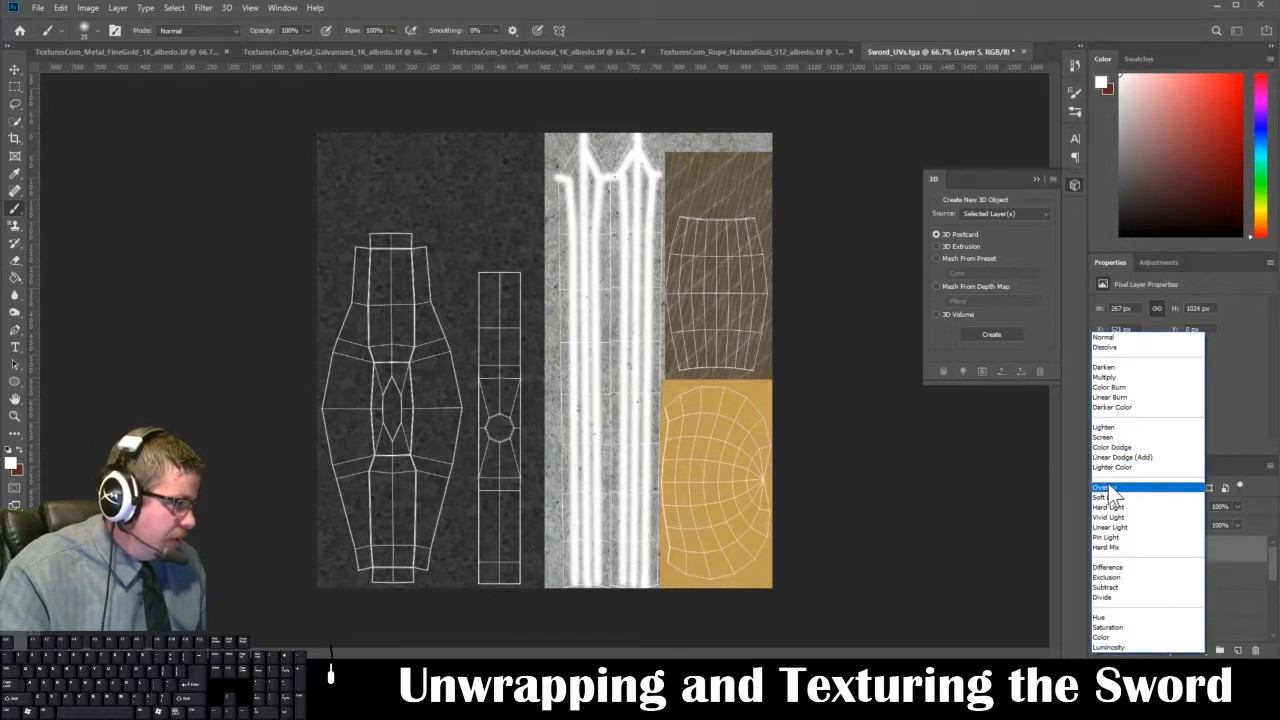
click(1107, 480)
click(1140, 503)
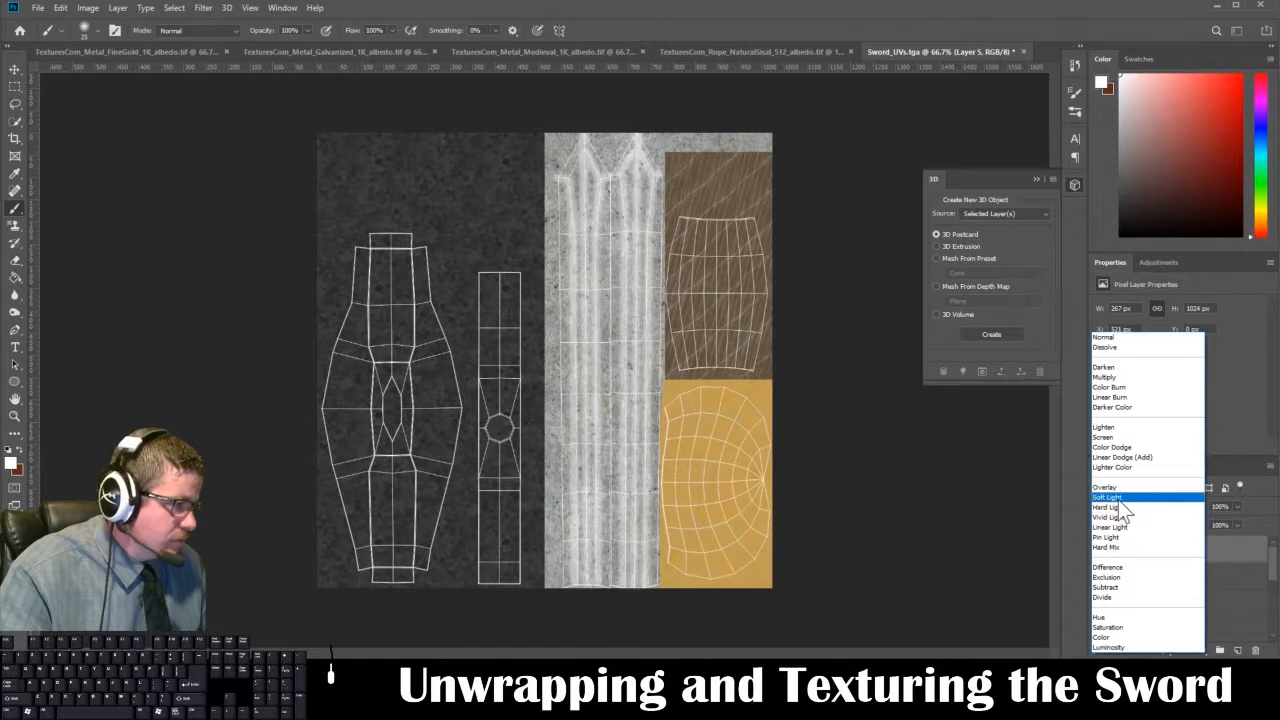
click(1116, 498)
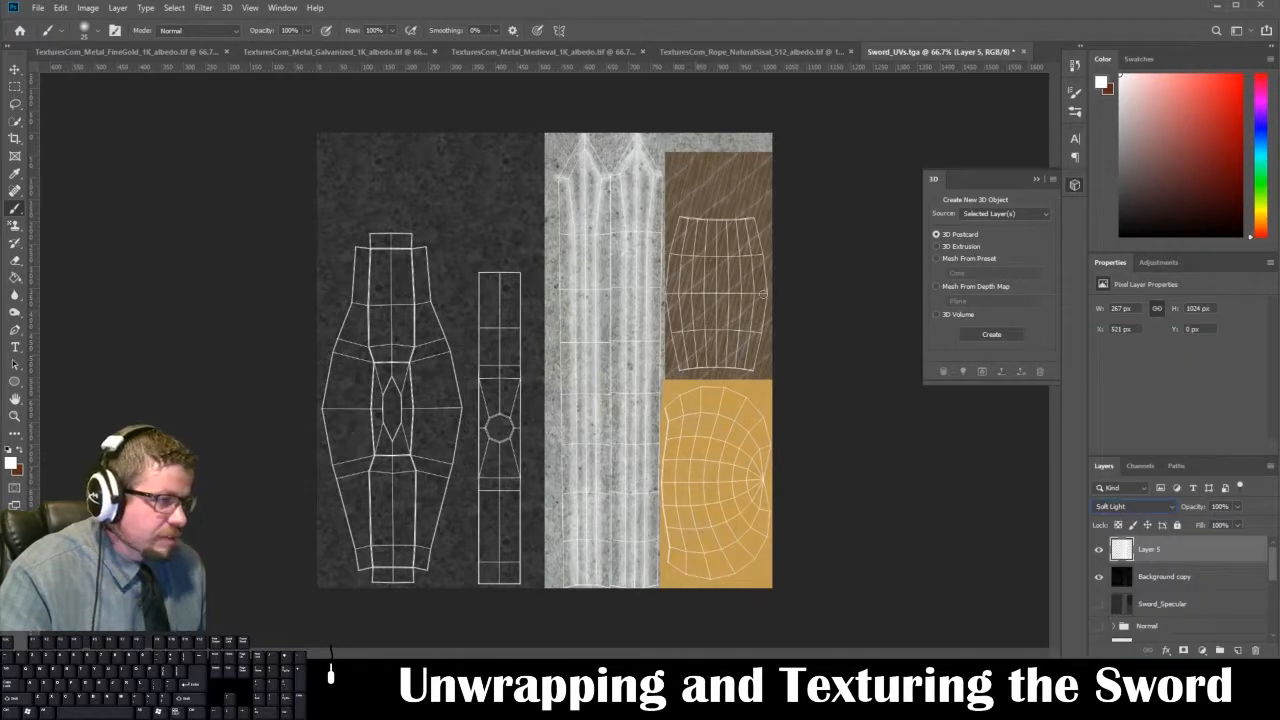
- Save the texture as a 32-bit Targa without alpha channels, replacing Sword_Diffuse.tga
key(ctrl+shift+s)
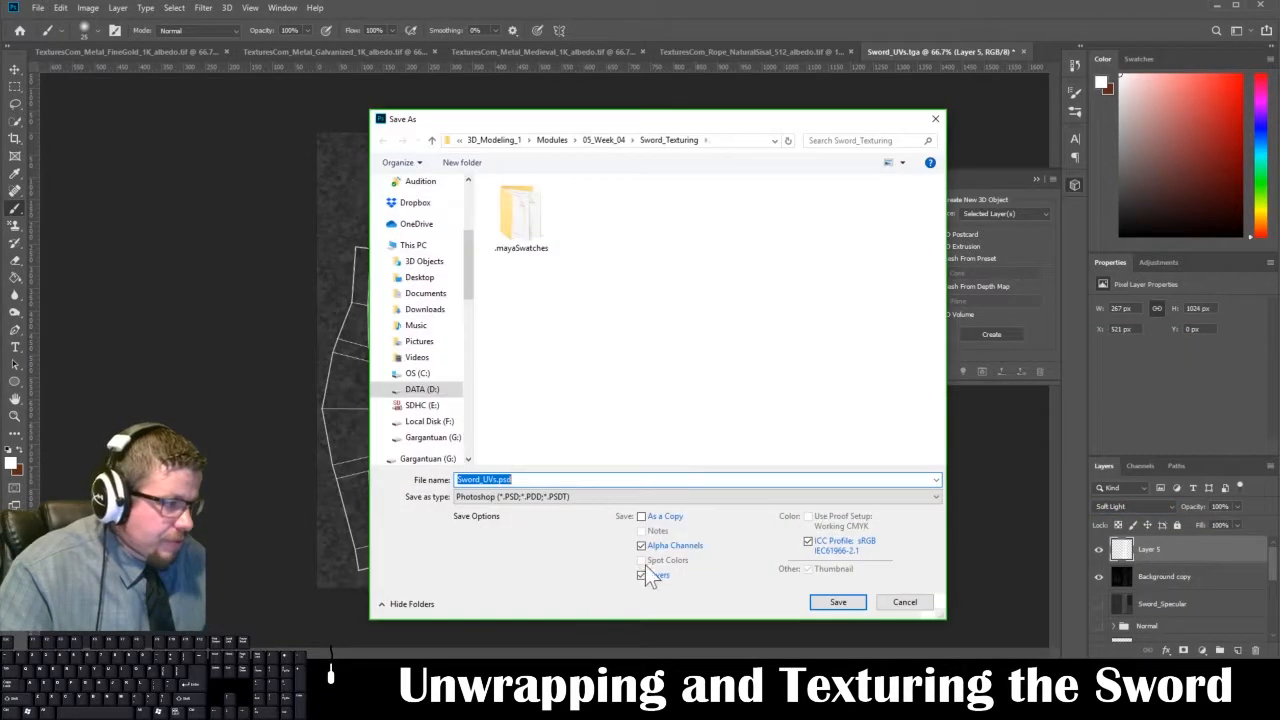
click(551, 494)
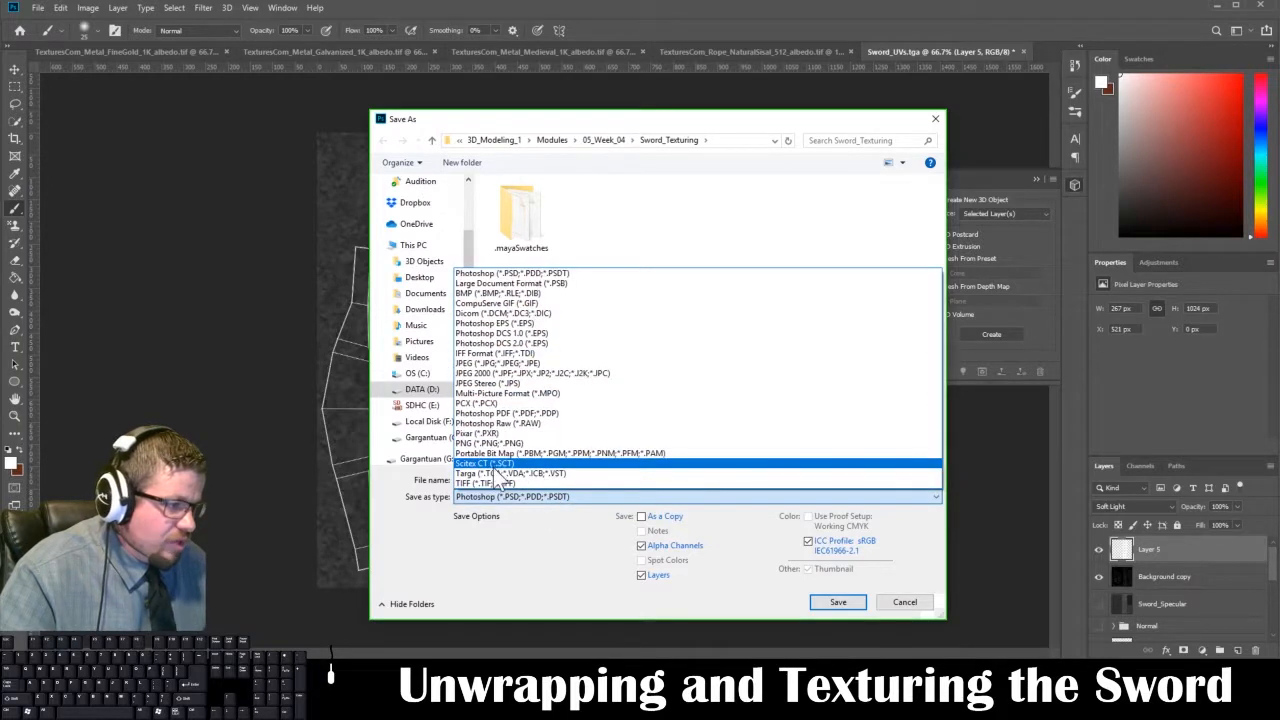
click(493, 465)
click(500, 496)
click(495, 471)
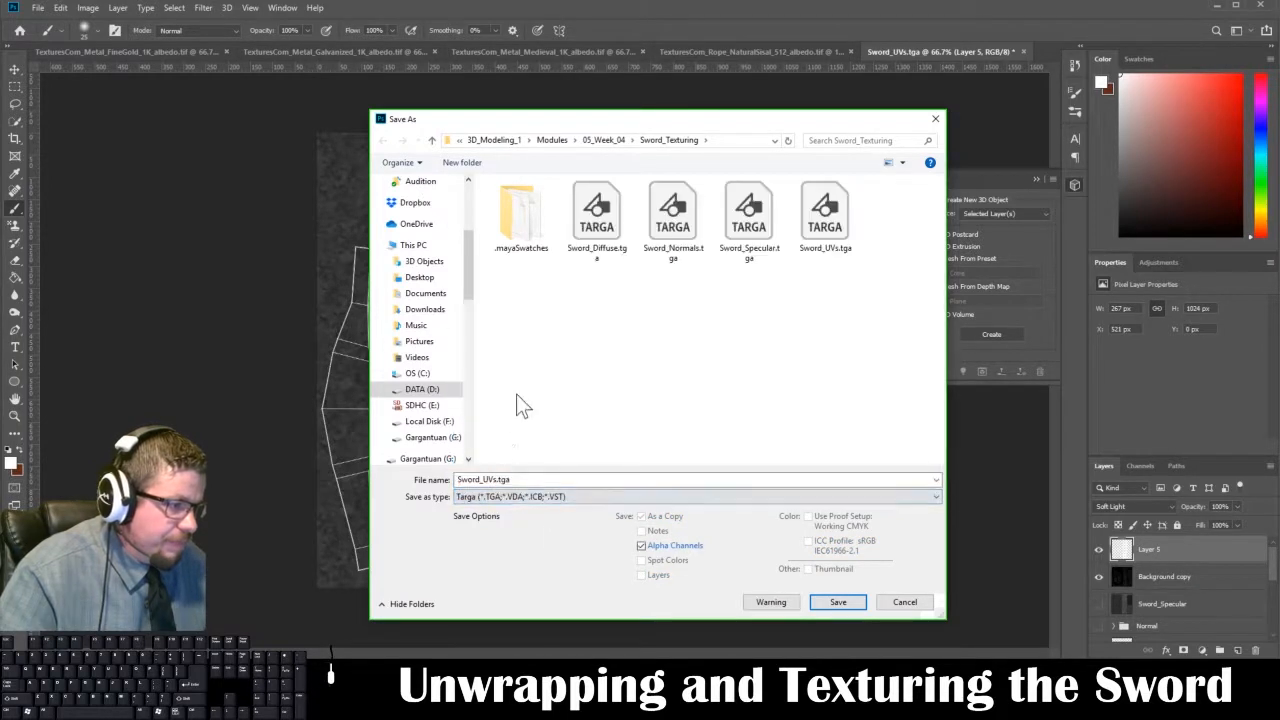
click(695, 549)
click(666, 232)
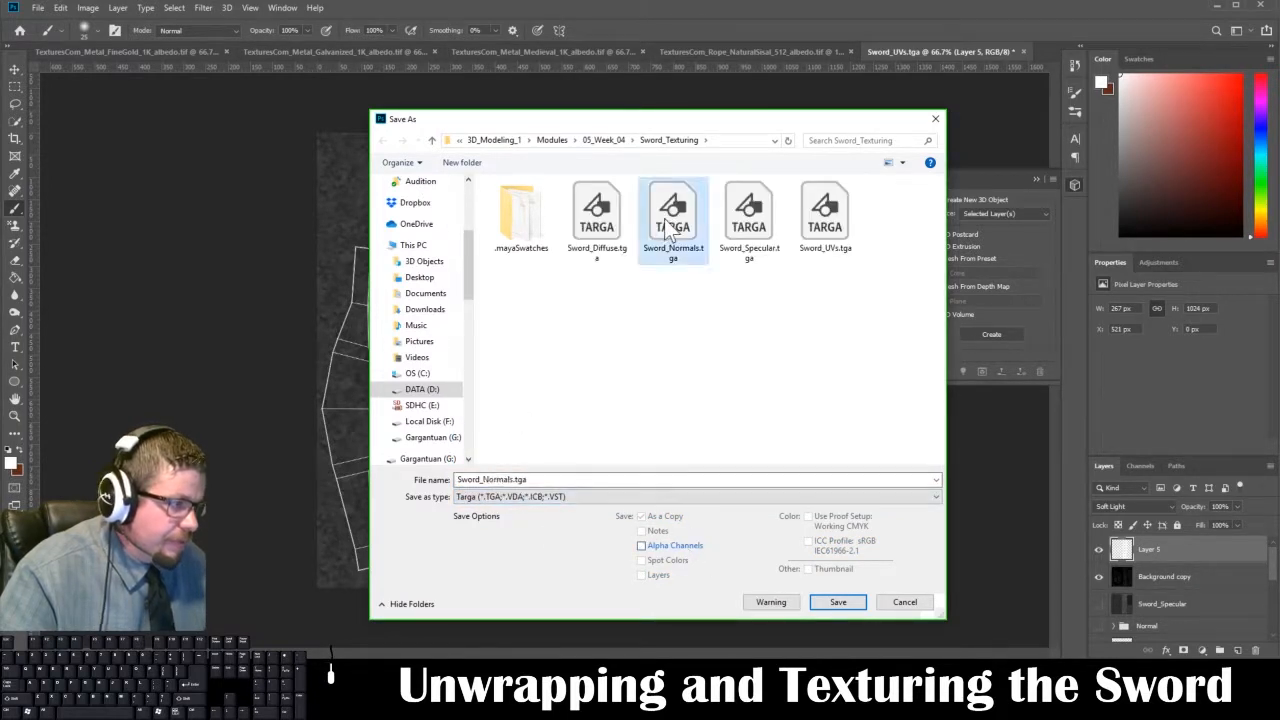
click(628, 232)
click(840, 601)
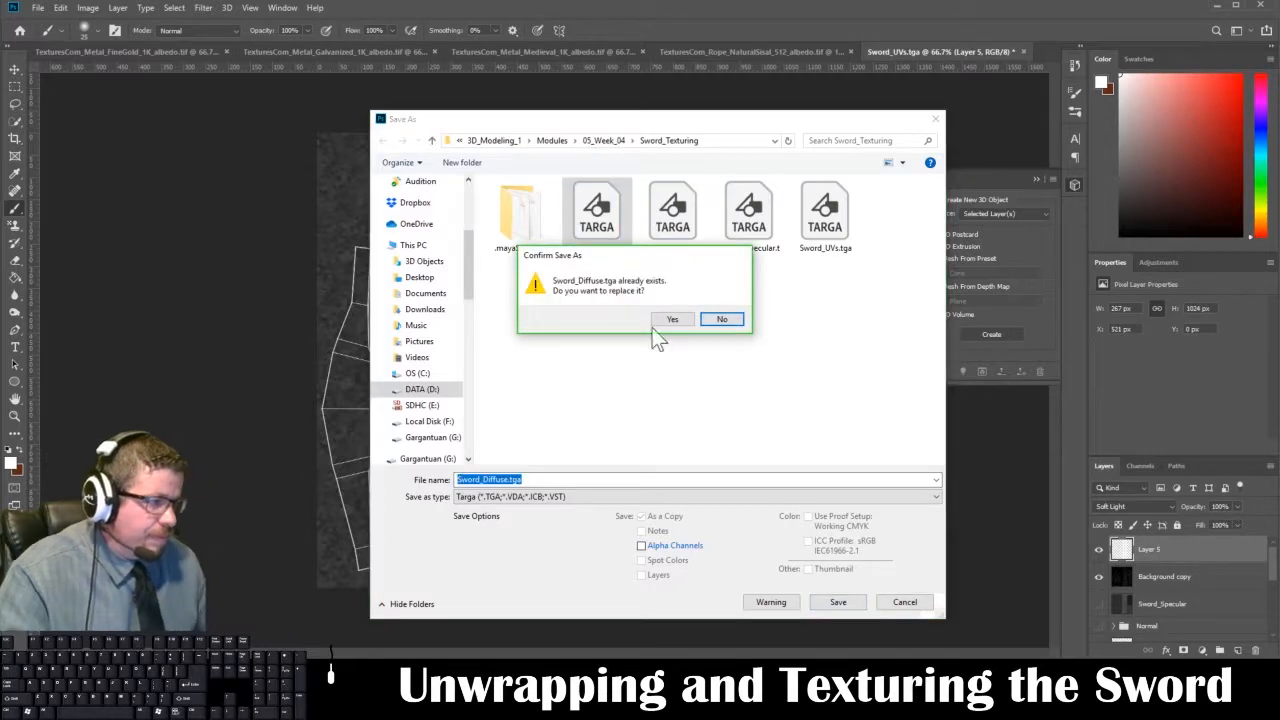
click(658, 320)
click(539, 273)
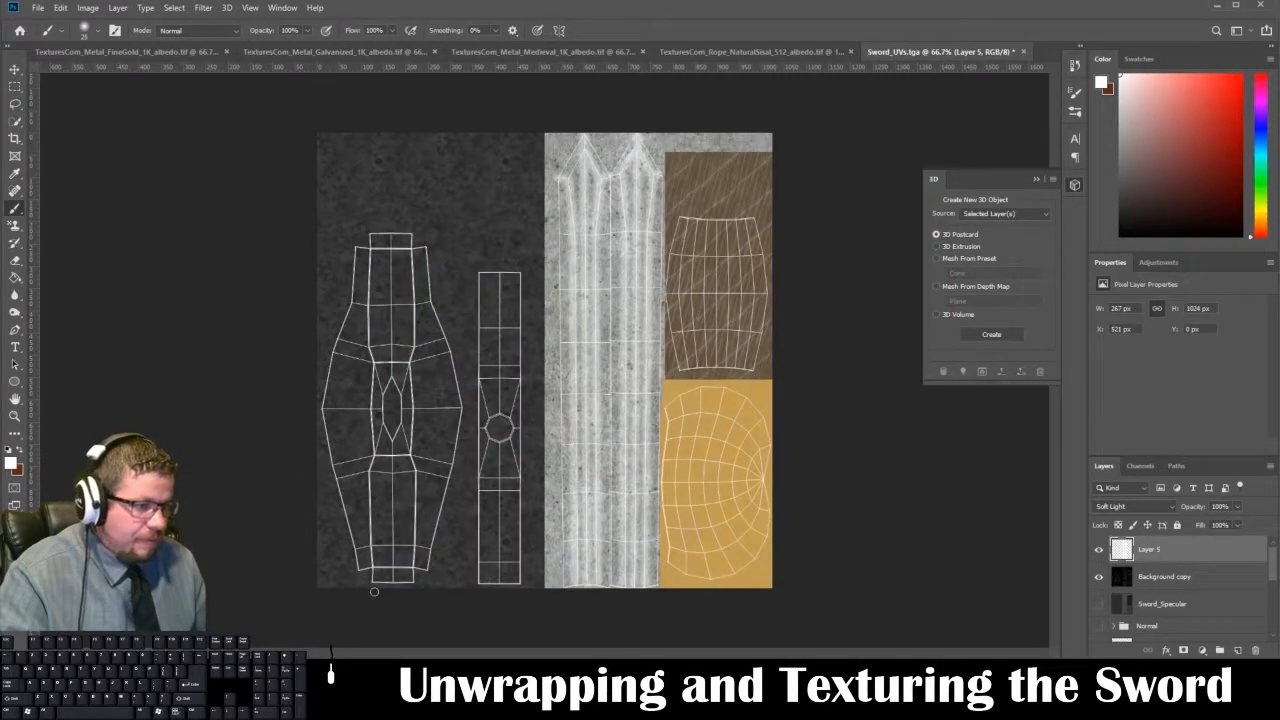
- Switch to Maya and reload Sword_Diffuse.tga from the file node on Sword_Material's base colour
click(400, 608)
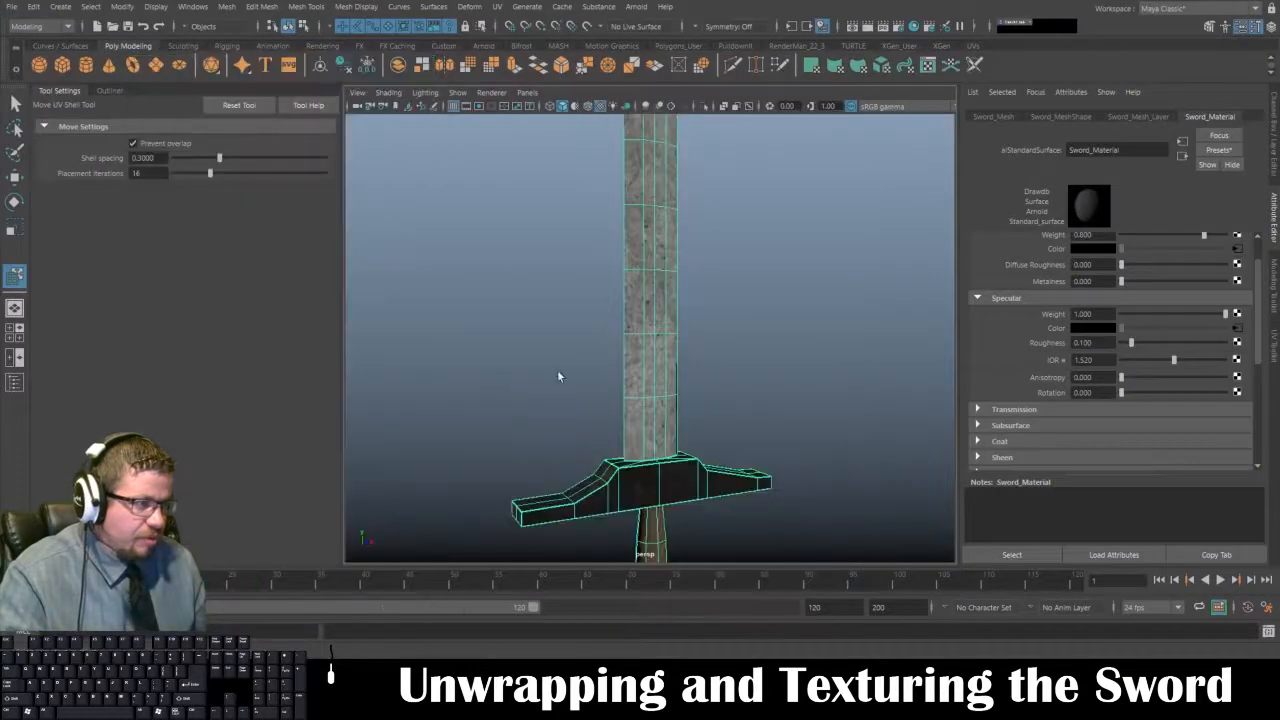
scroll(1221, 261, up, 2)
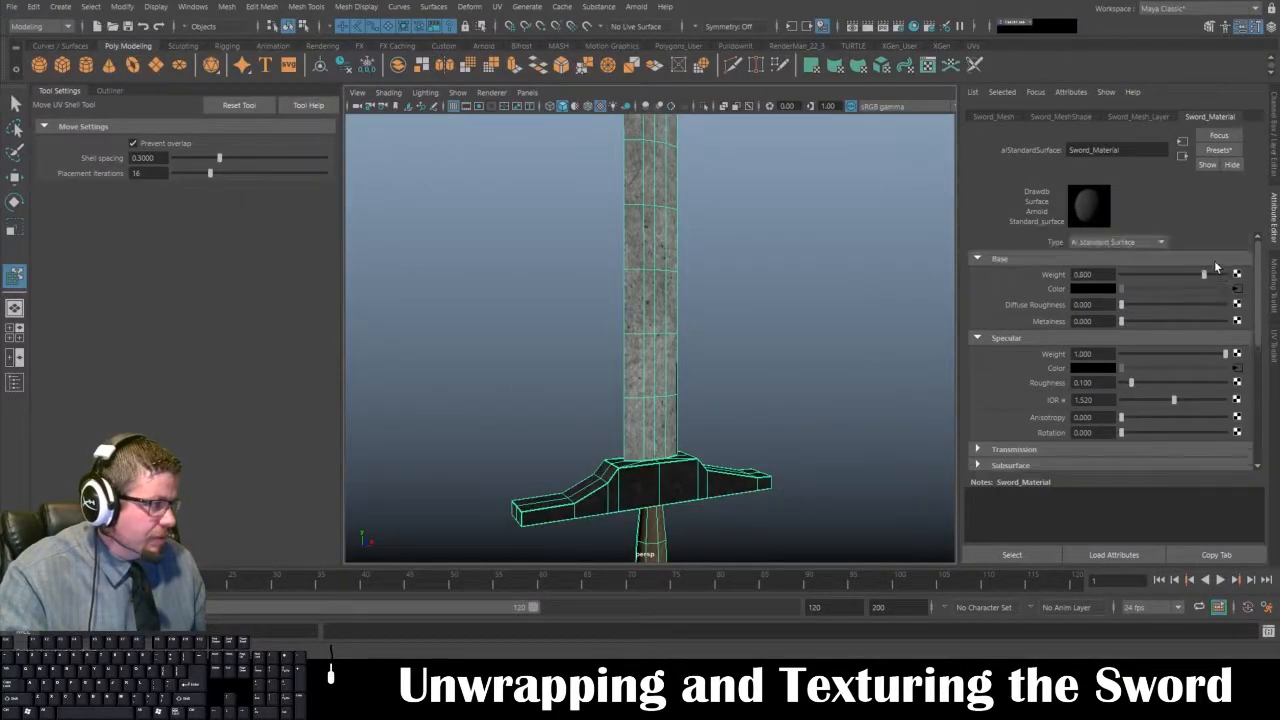
click(1236, 289)
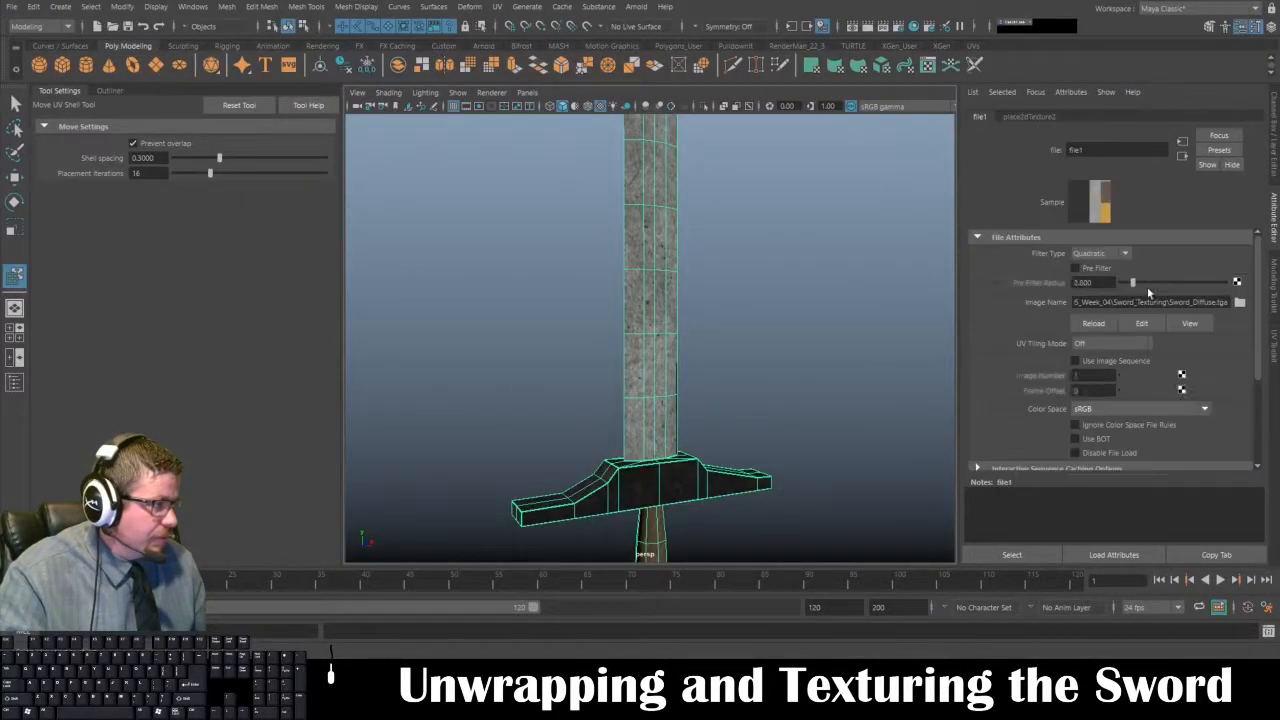
click(1099, 322)
click(829, 318)
alt+drag(829, 318, 723, 449)
- Return to Photoshop, hide the UV wireframe layer and save over Sword_Diffuse.tga as a 32-bit Targa without alpha channels
key(alt+Tab)
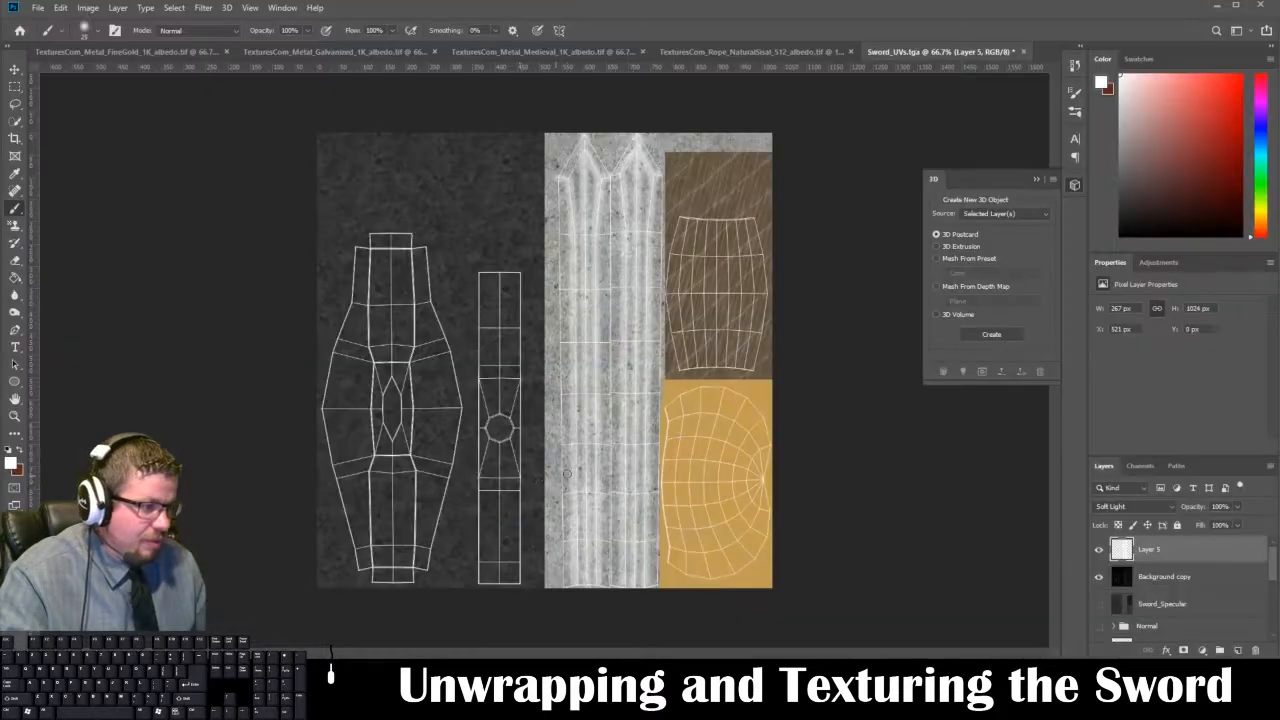
click(1098, 577)
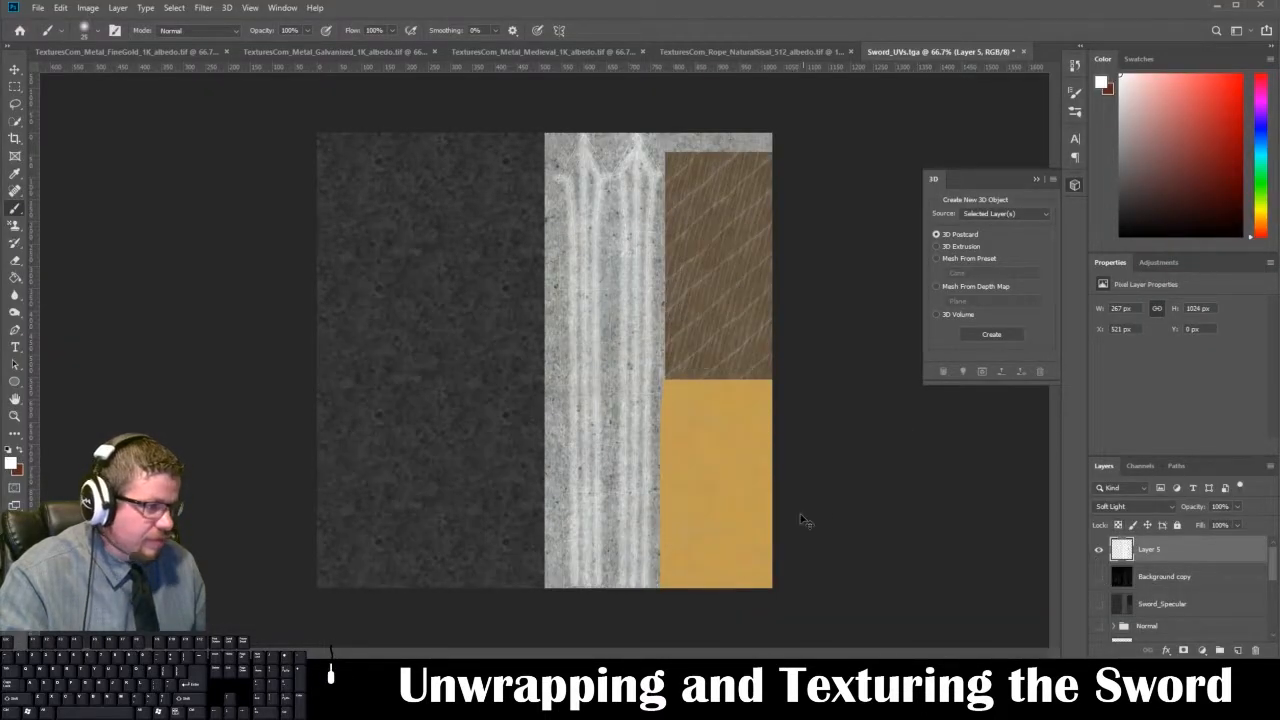
key(ctrl+shift+s)
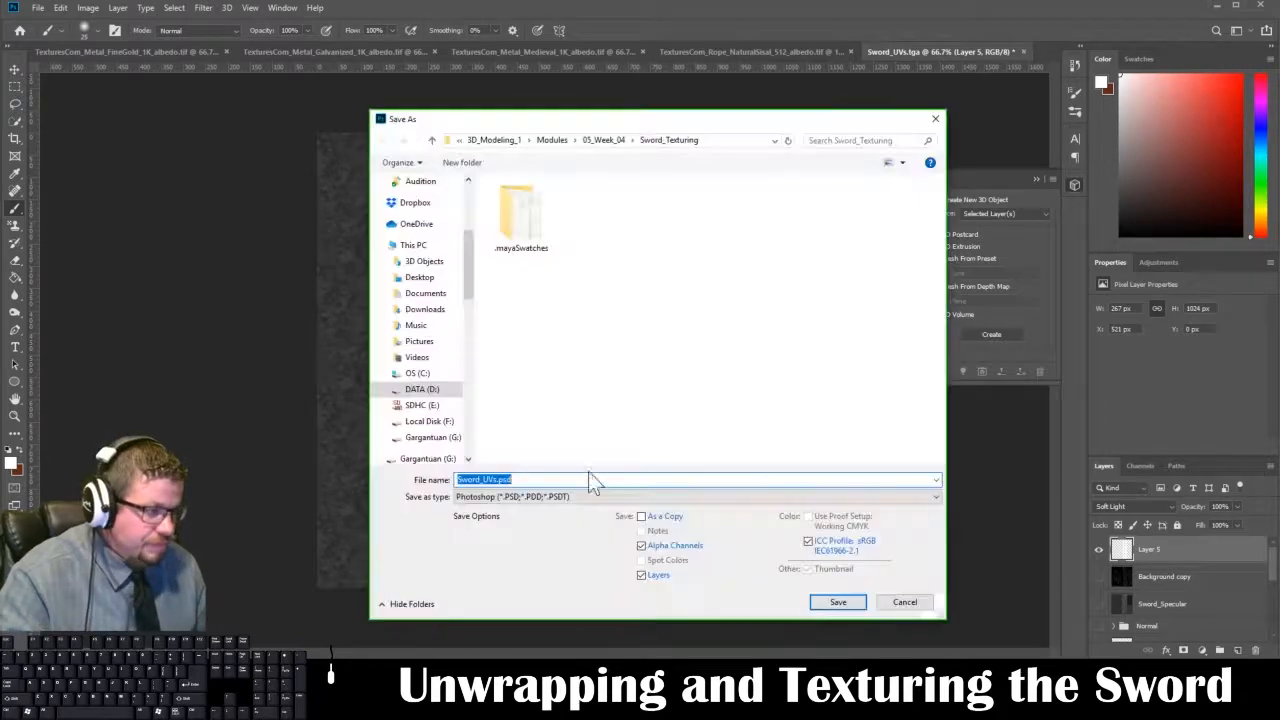
click(510, 497)
click(510, 473)
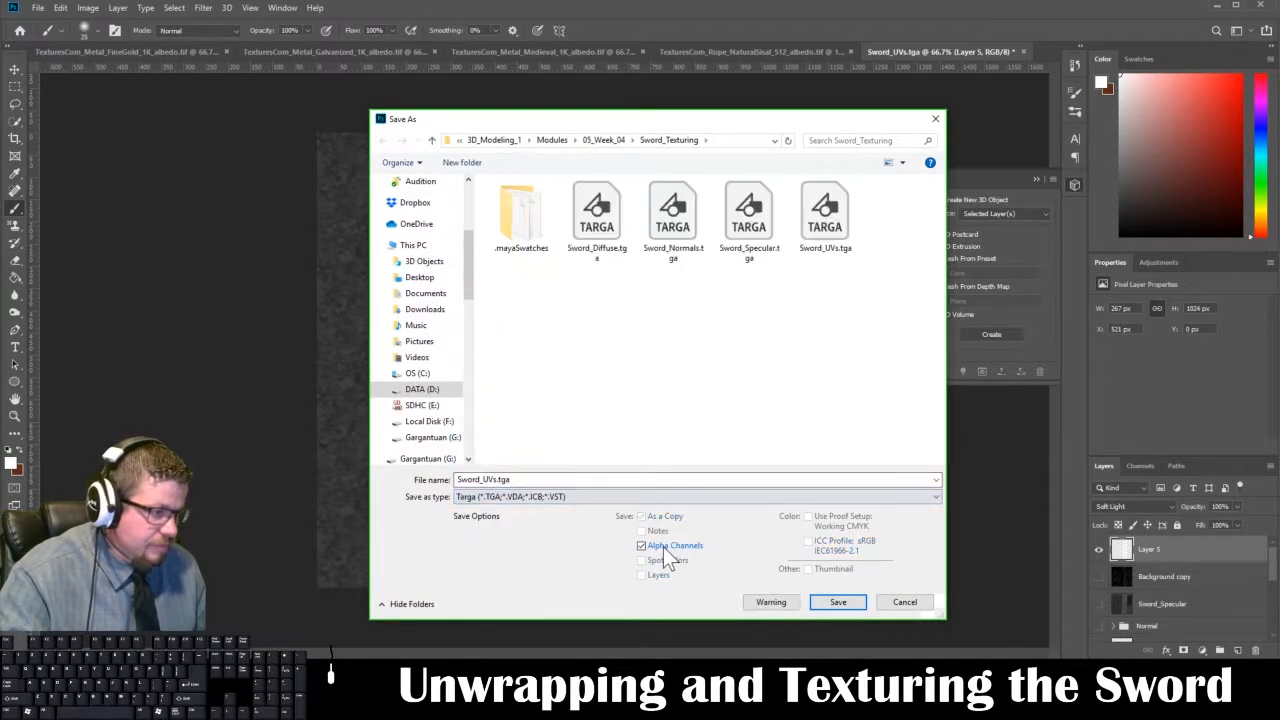
click(663, 546)
click(597, 212)
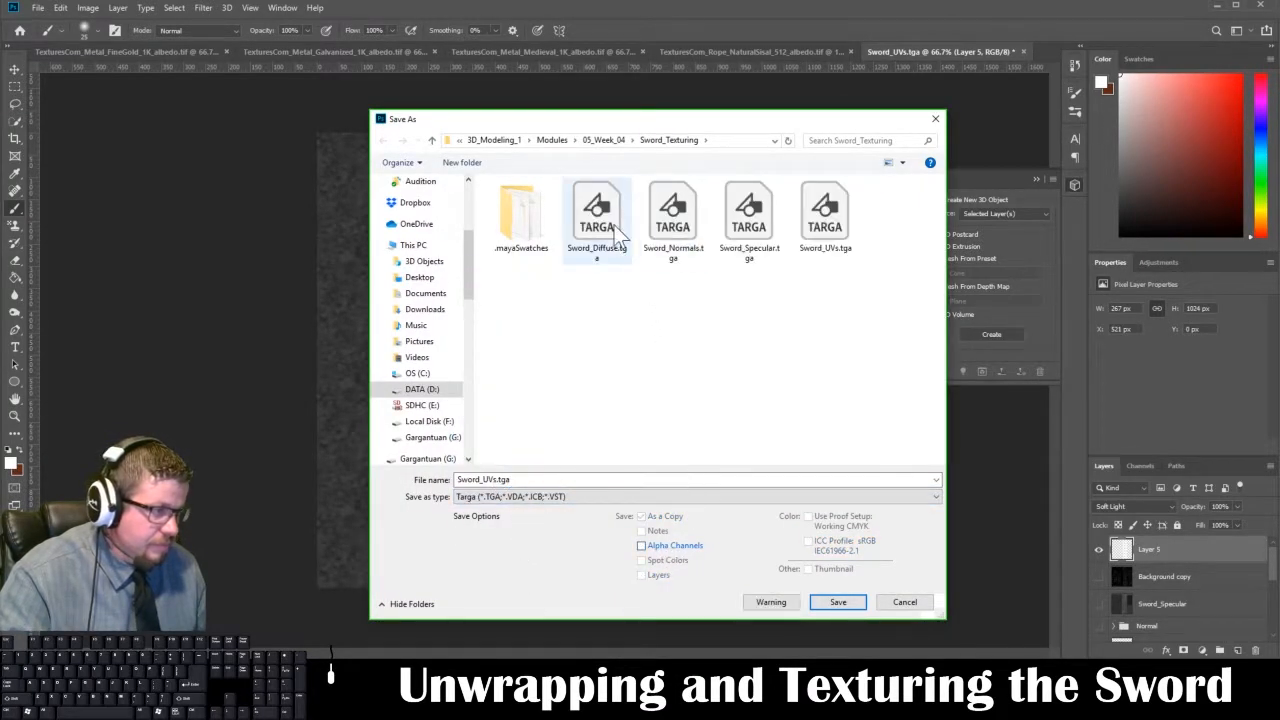
click(838, 602)
click(672, 319)
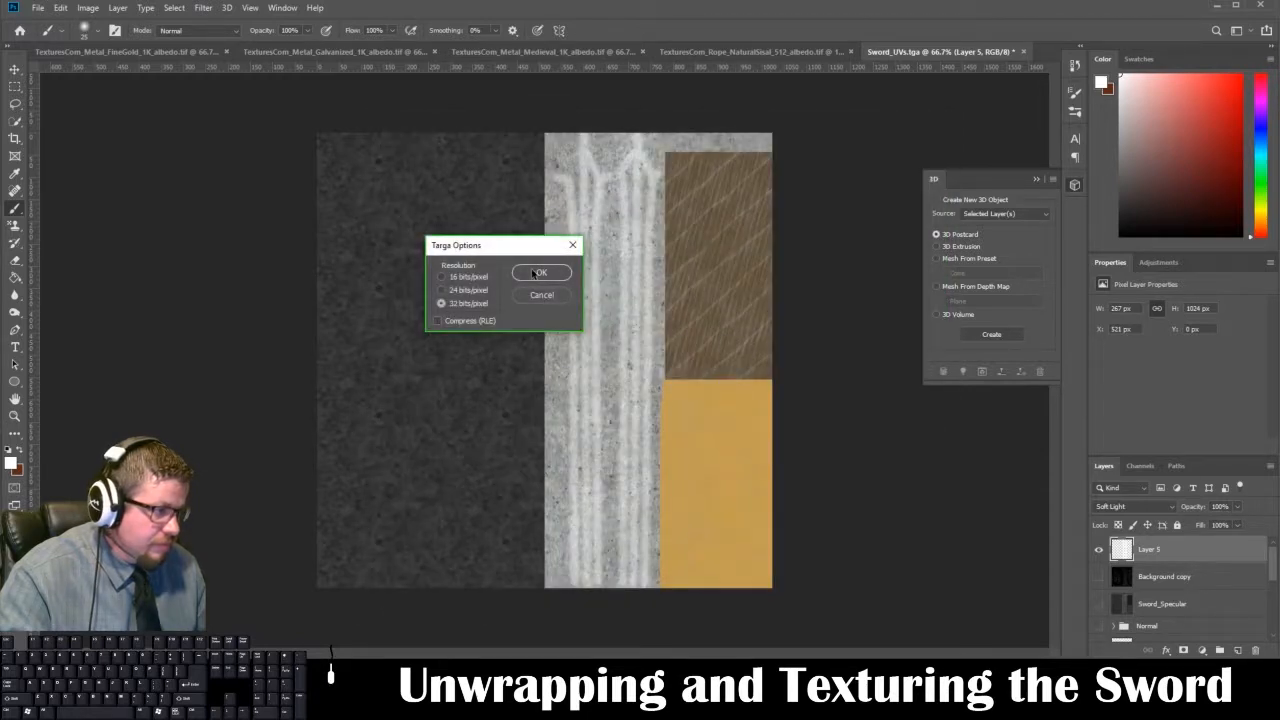
click(555, 274)
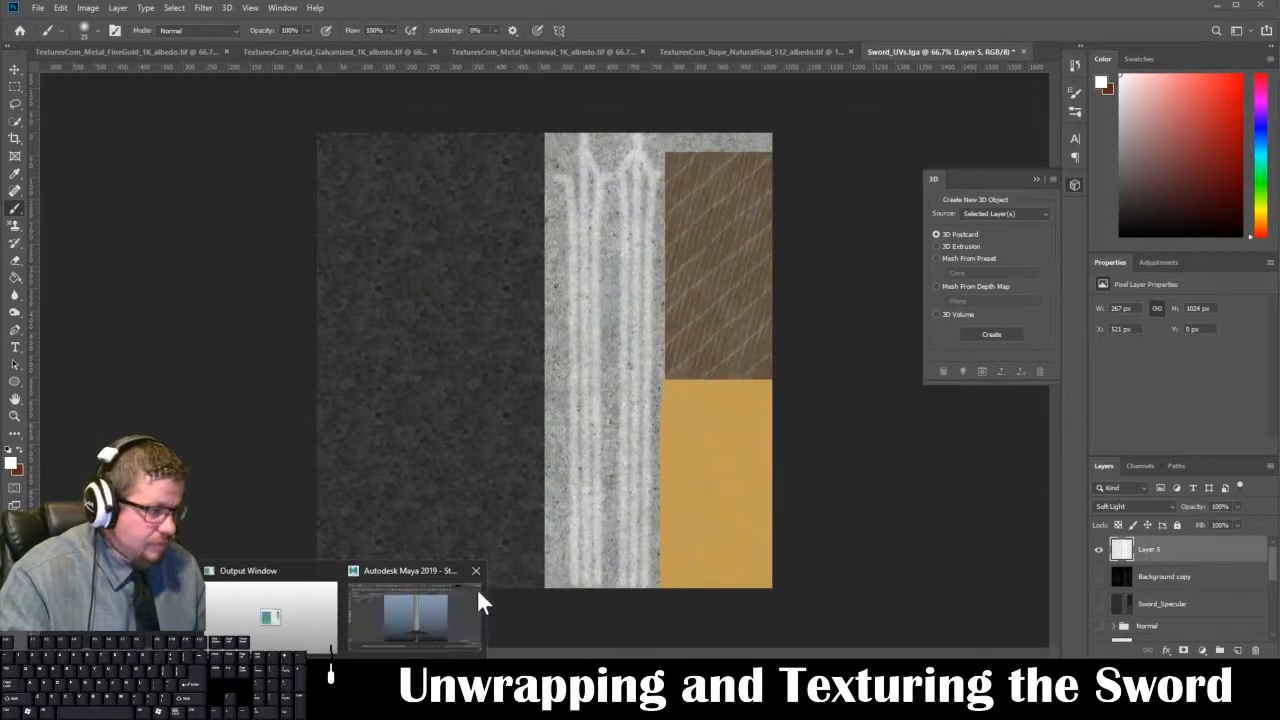
- Switch to Maya, reload the diffuse image in Sword_Material's base colour file node, and deselect the sword
click(472, 592)
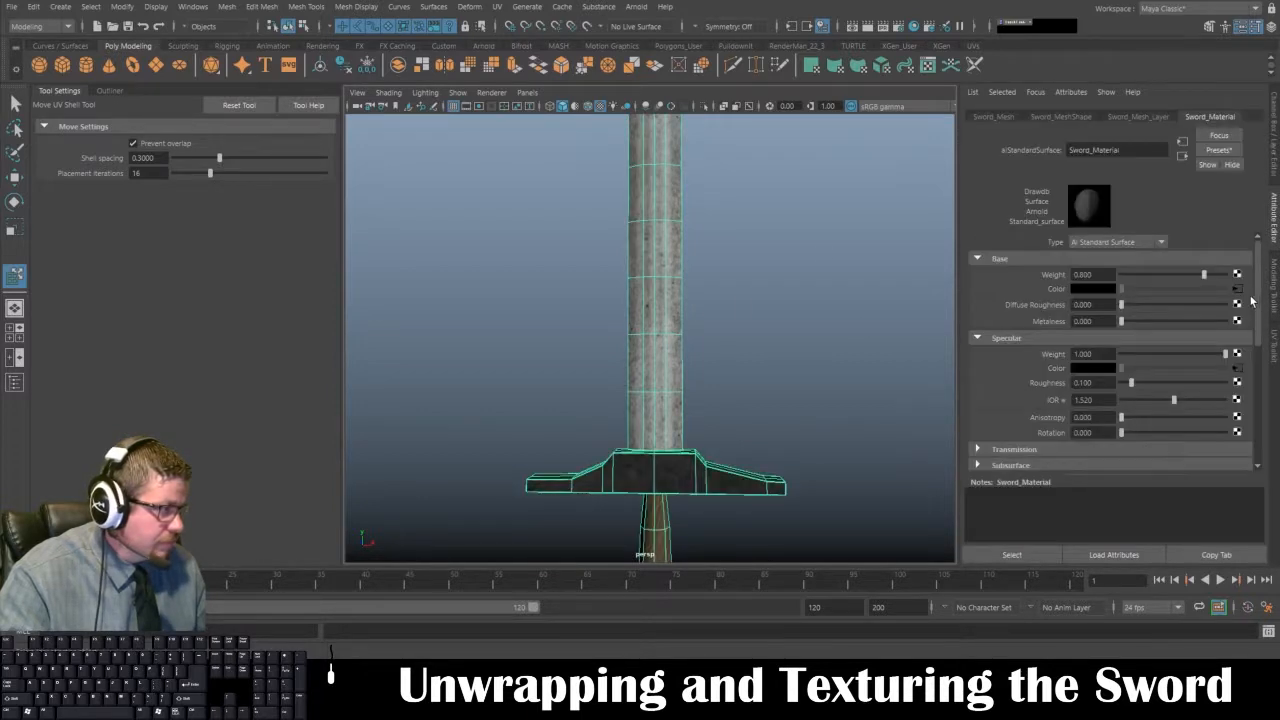
click(1098, 323)
click(825, 366)
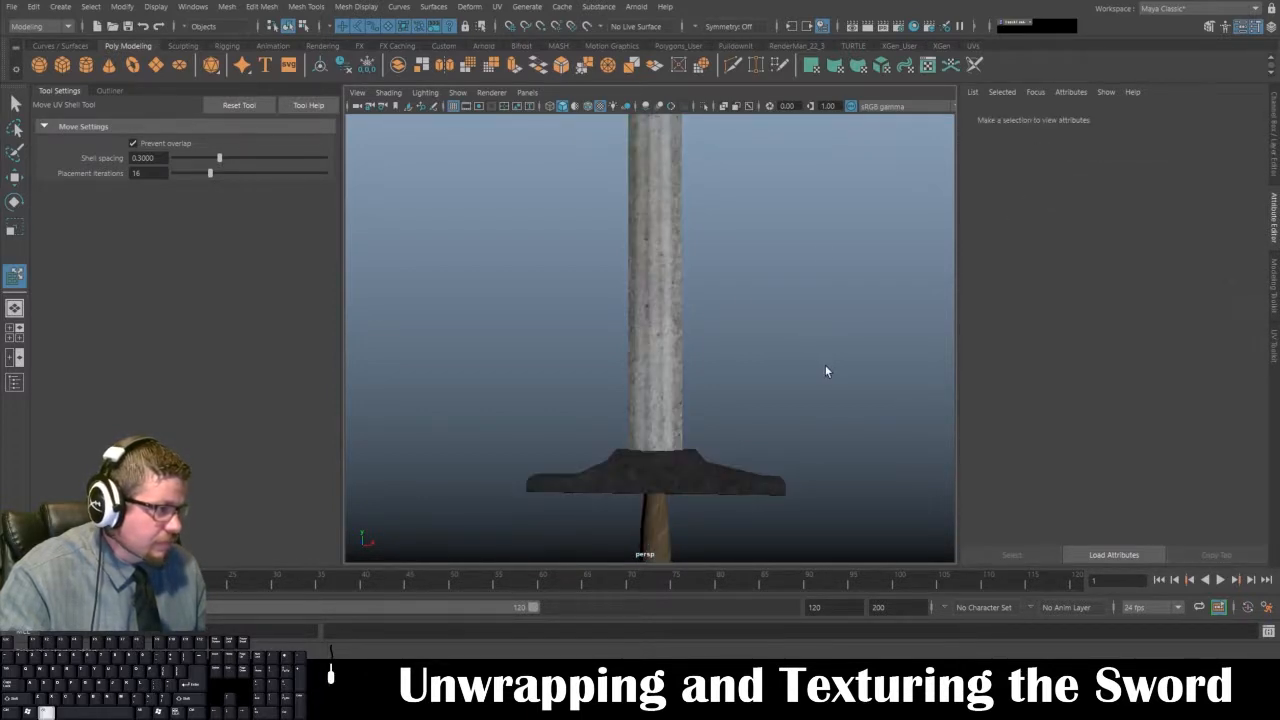
- Examine the painted highlights on the textured blade up close and from a distance, from several angles
alt+drag(825, 366, 743, 277)
alt+right_drag(740, 249, 797, 538)
alt+right_drag(770, 462, 569, 337)
alt+drag(569, 337, 490, 352)
alt+right_drag(617, 366, 603, 331)
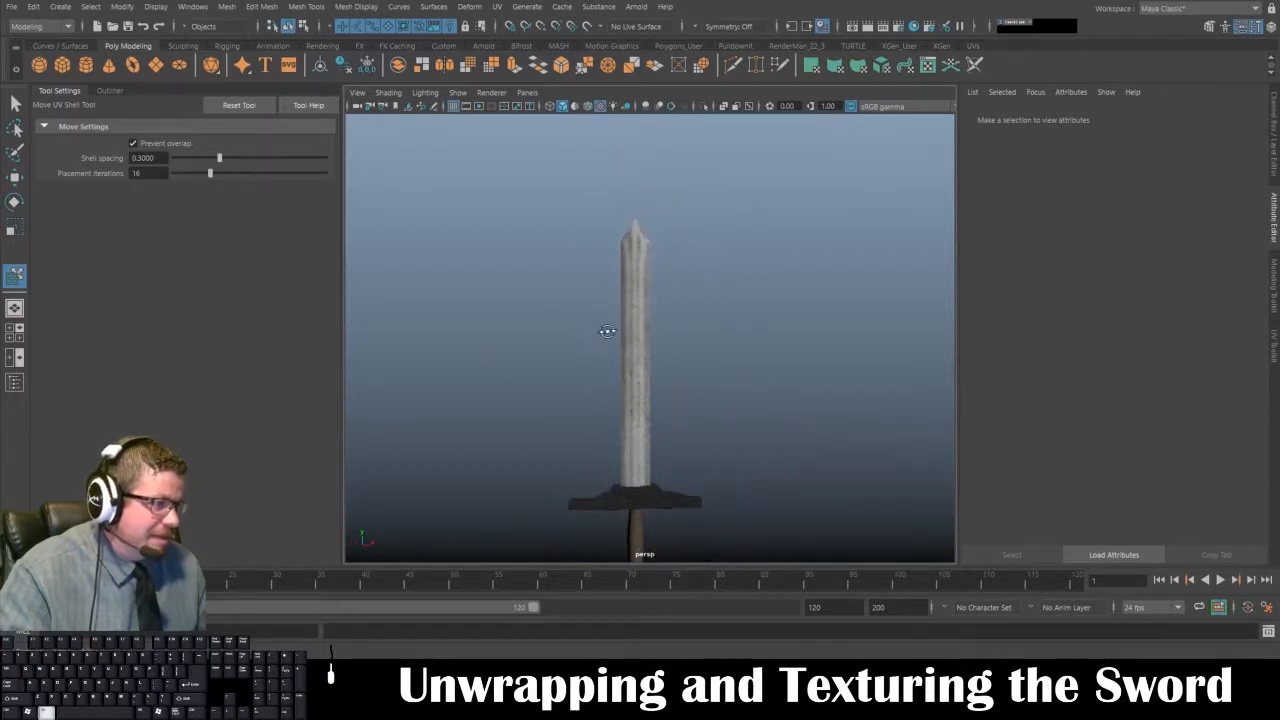
alt+middle_drag(655, 307, 695, 247)
alt+right_drag(695, 247, 709, 414)
alt+drag(709, 414, 685, 435)
alt+right_drag(685, 435, 595, 247)
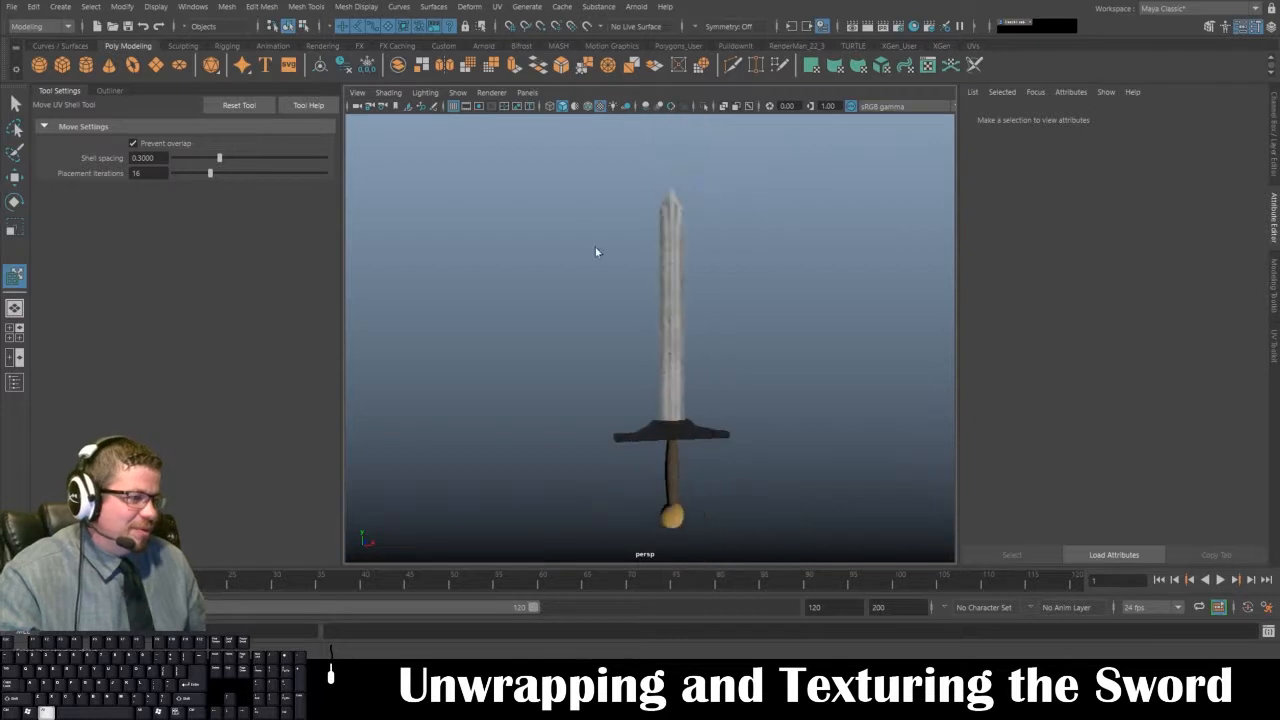
alt+drag(595, 247, 677, 240)
alt+right_drag(677, 240, 706, 257)
alt+drag(706, 257, 613, 219)
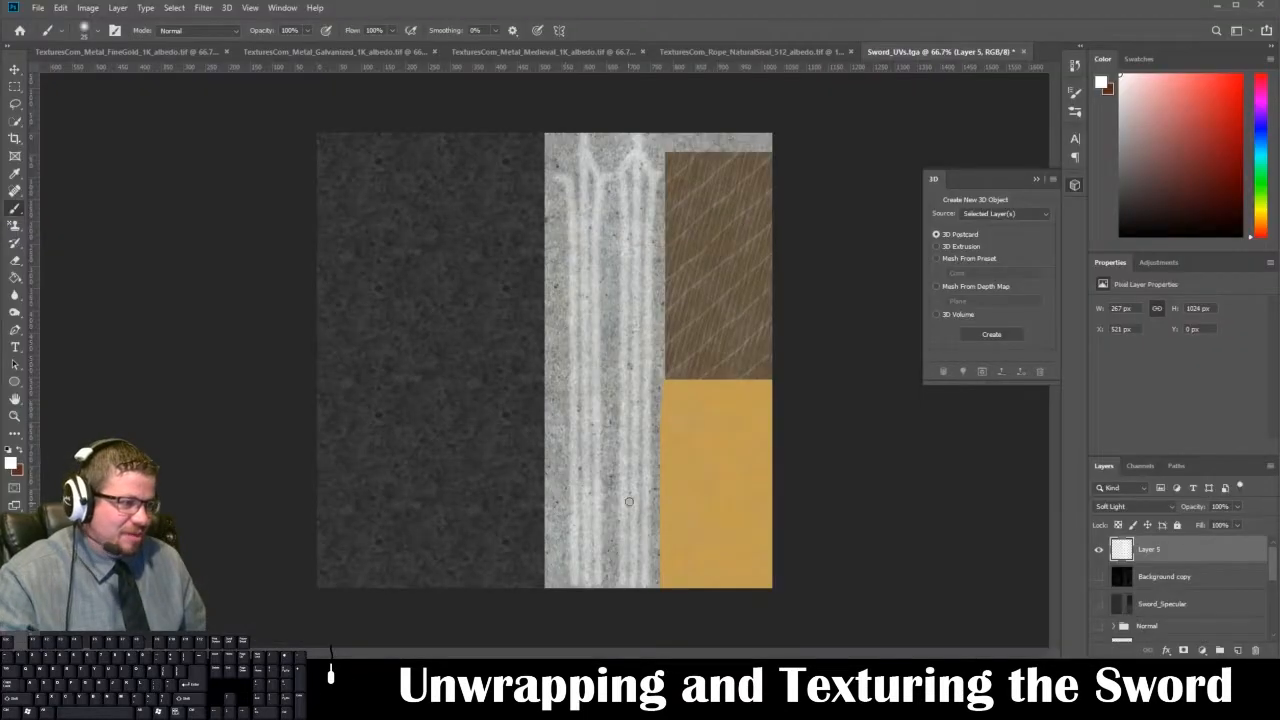
- In Photoshop, hide the painted highlight layer, then show and select the UV wireframe layer
click(1097, 549)
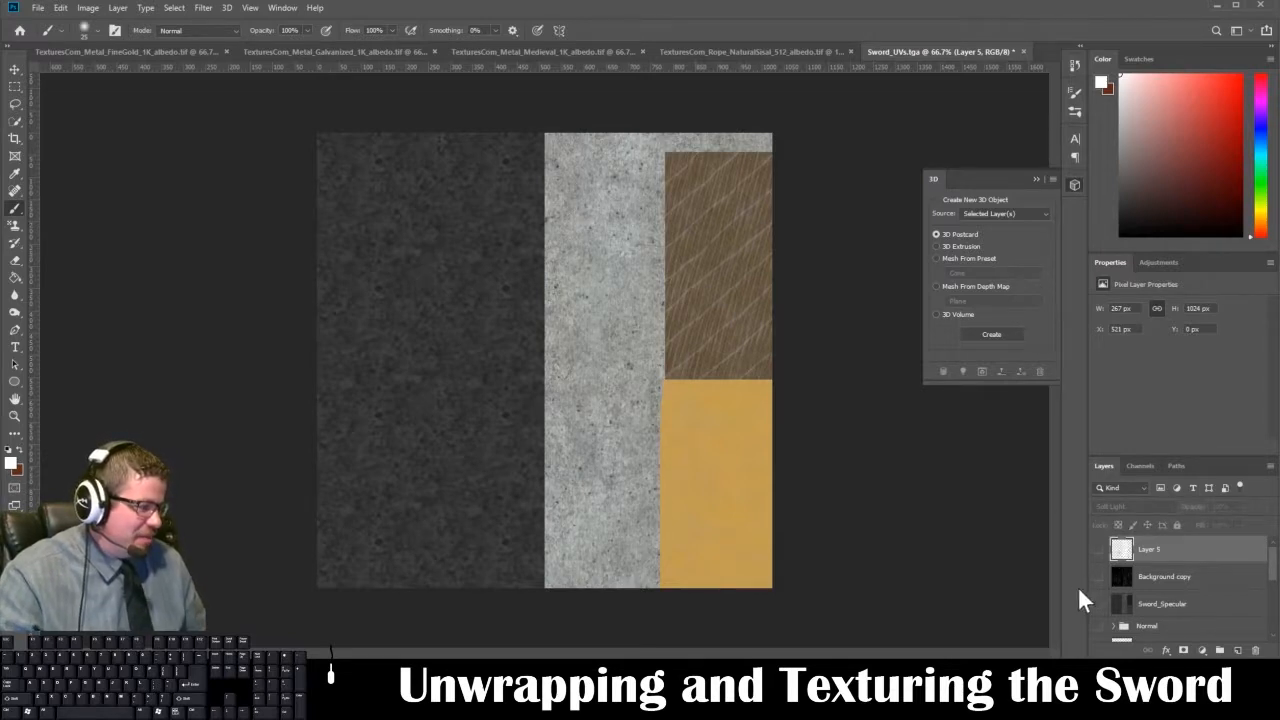
click(1098, 577)
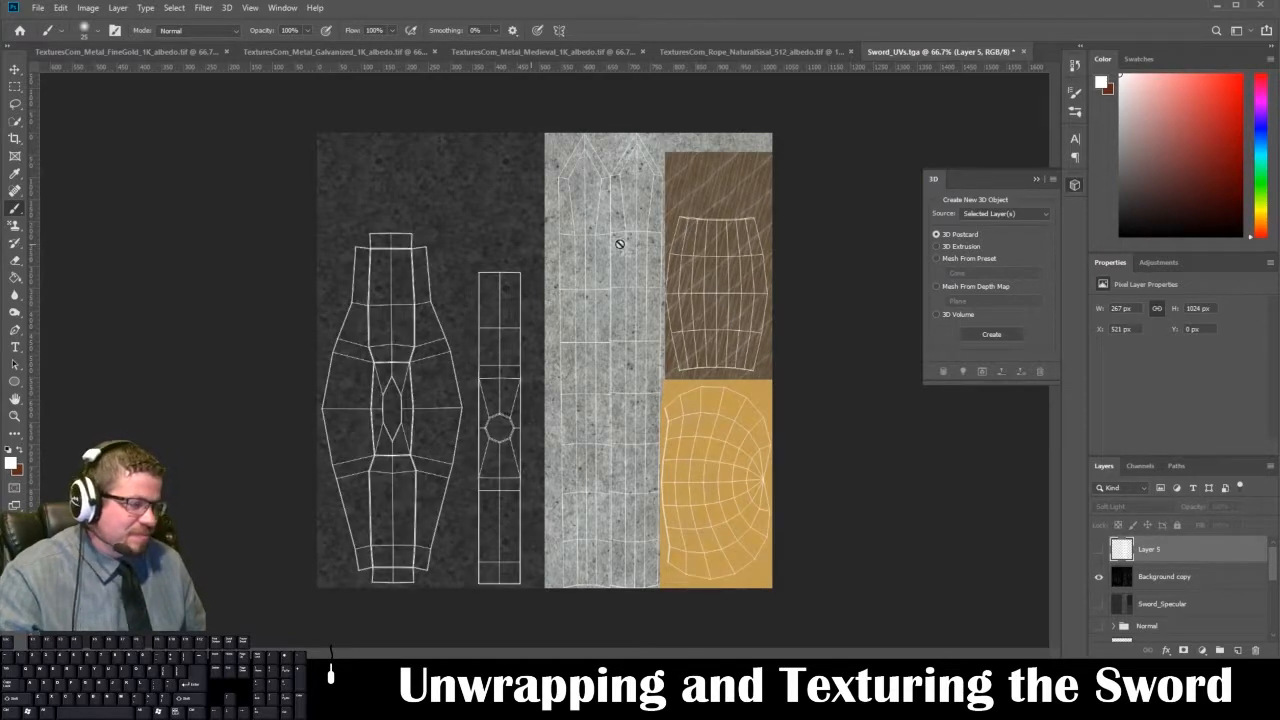
ctrl+click(1237, 650)
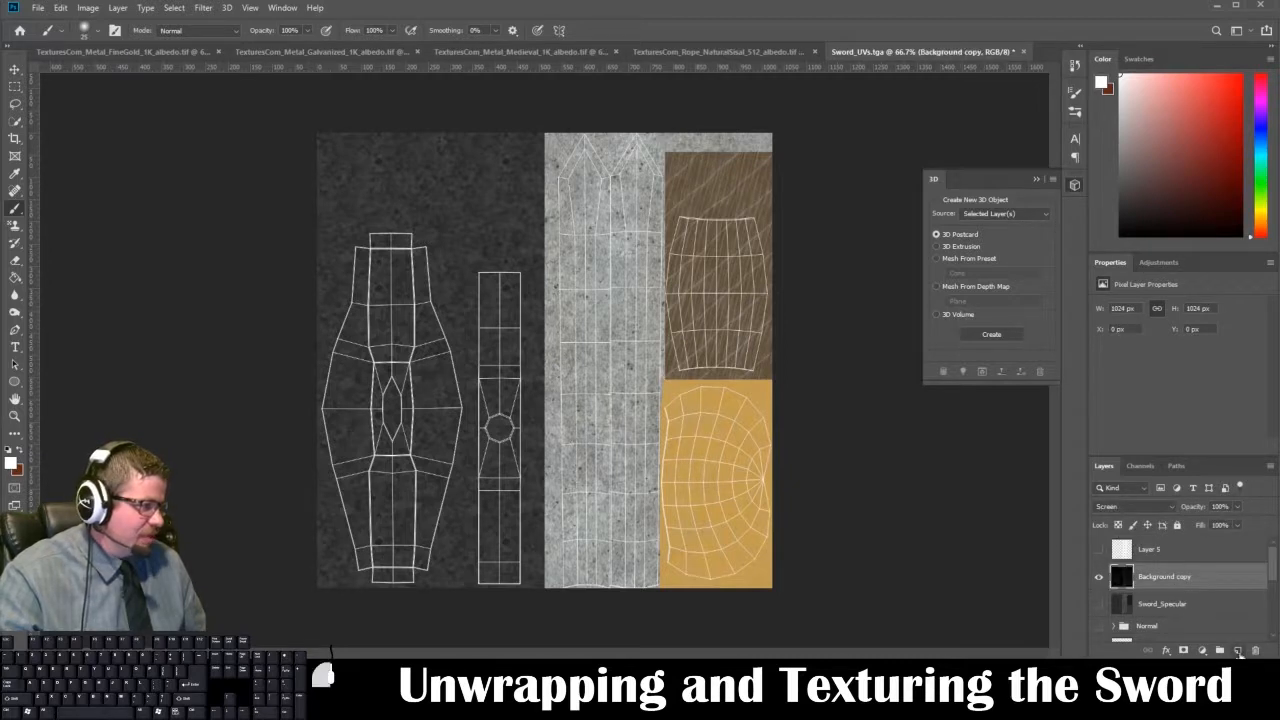